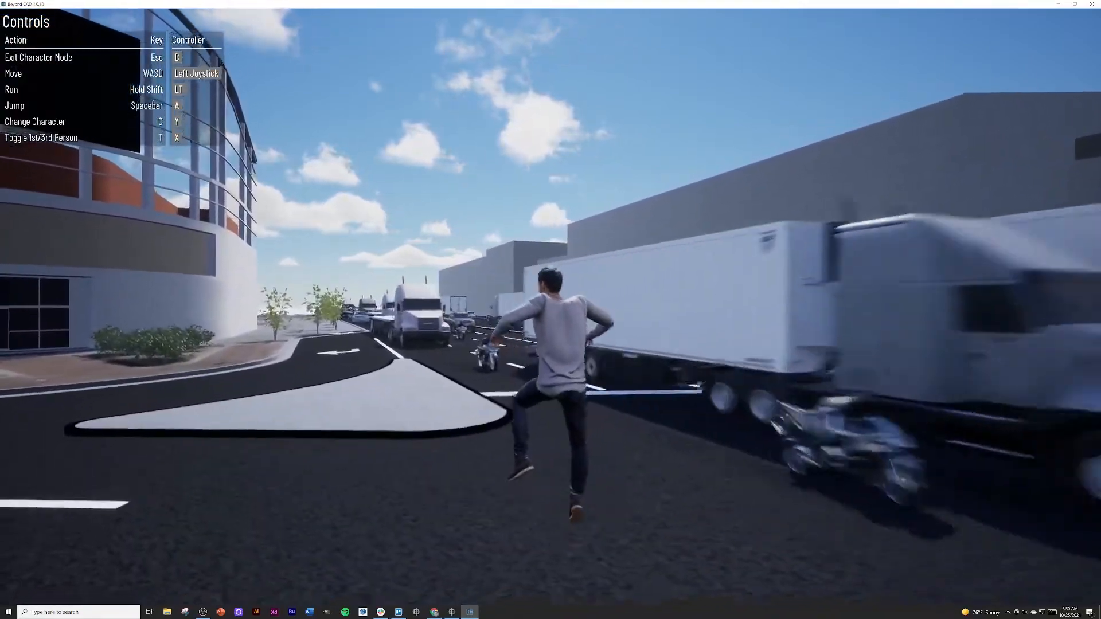
{"action": "key", "text": "w"}
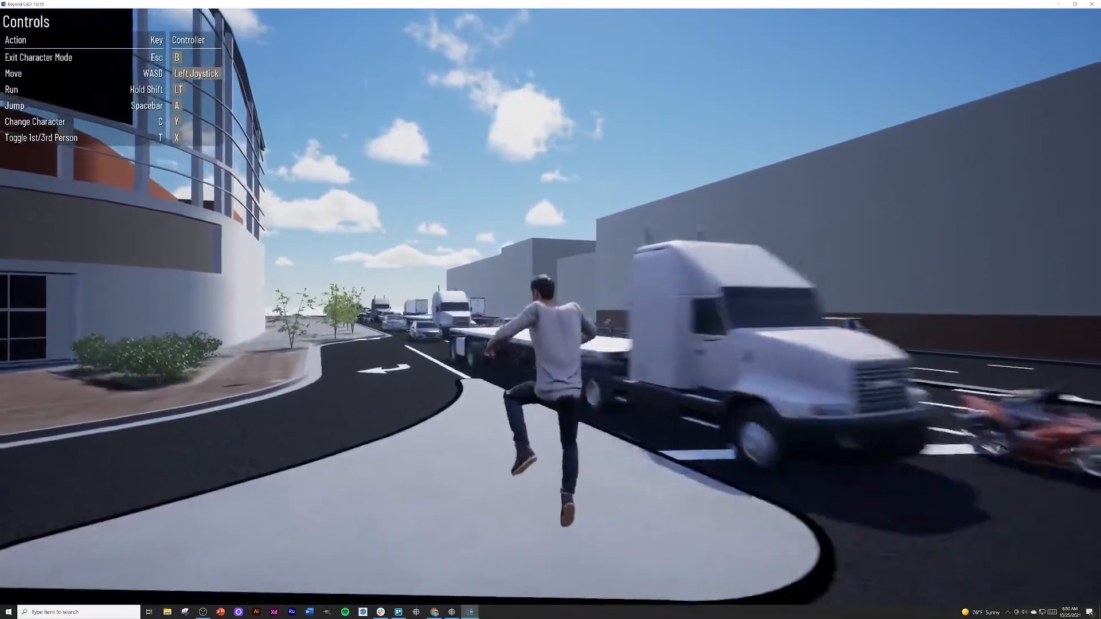
{"action": "key", "text": "w"}
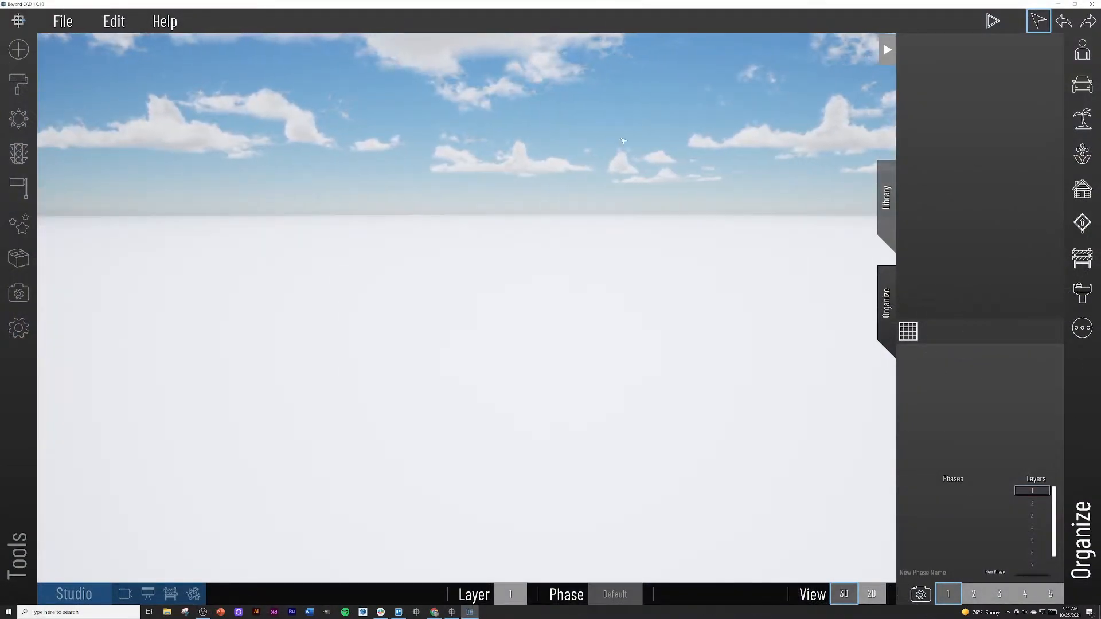
Import the aerial 3D file with an origin rotation pitch of 90
{"action": "left_click", "coordinate": [886, 50]}
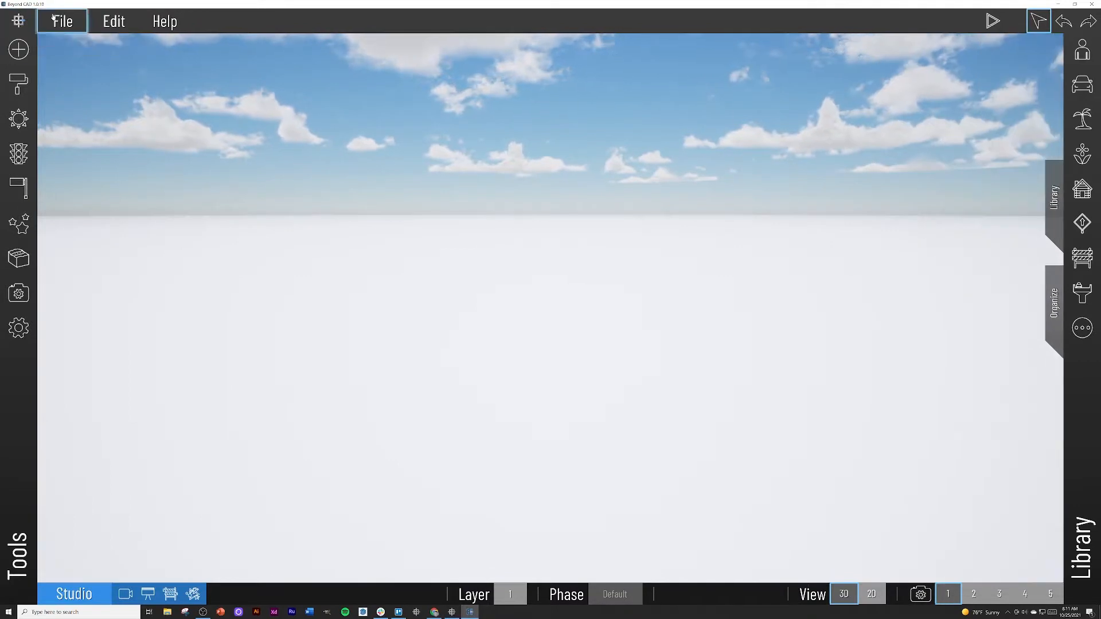
{"action": "left_click", "coordinate": [63, 22]}
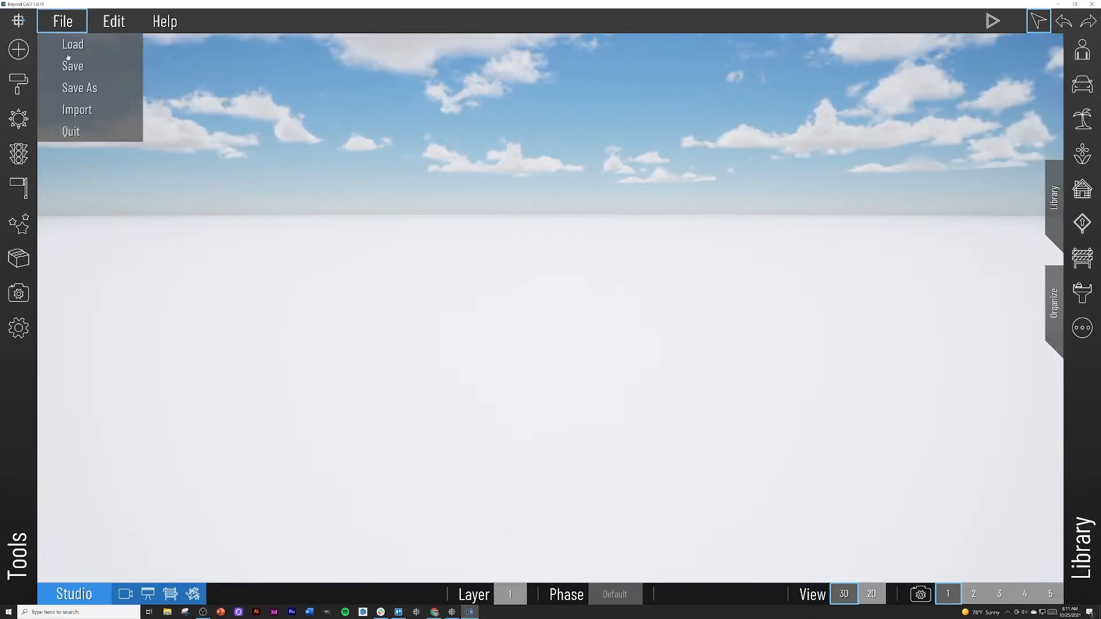
{"action": "left_click", "coordinate": [89, 112]}
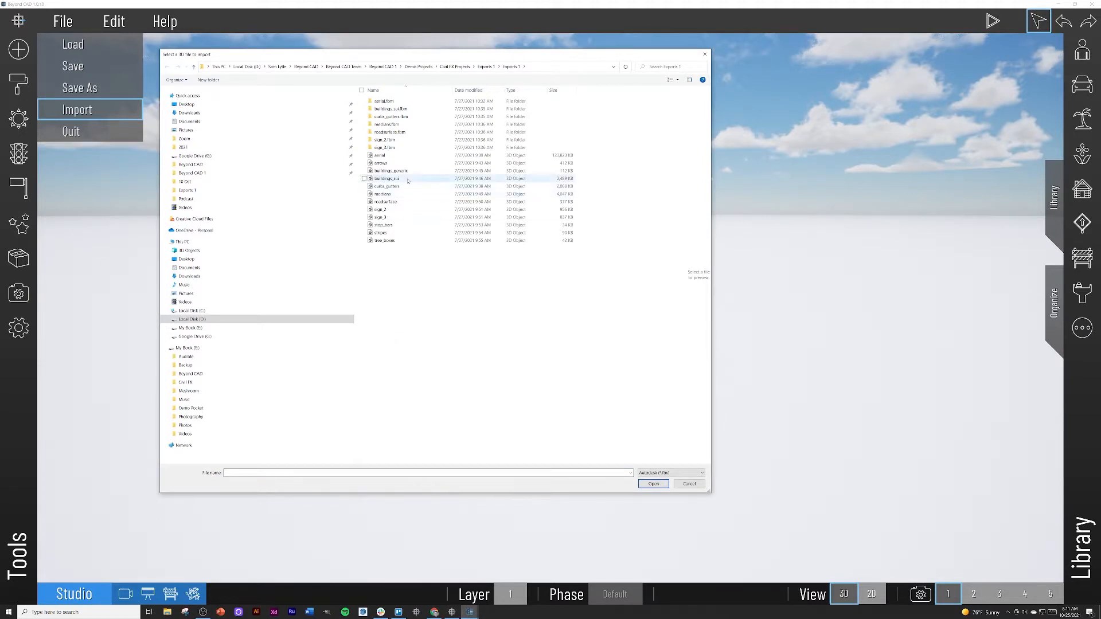
{"action": "left_click", "coordinate": [406, 157]}
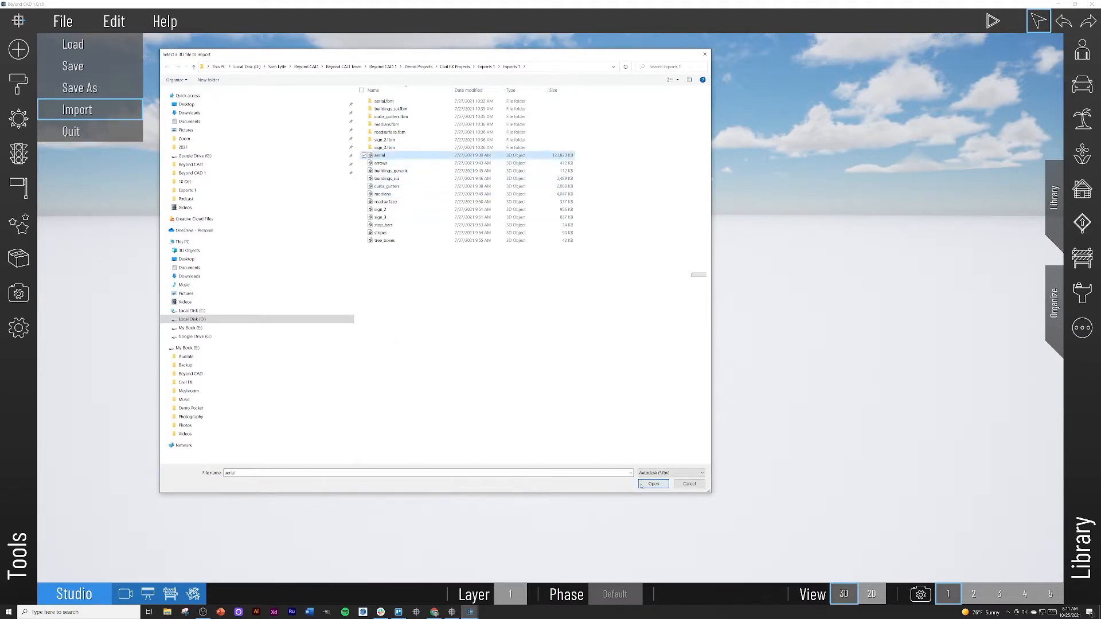
{"action": "left_click", "coordinate": [642, 485]}
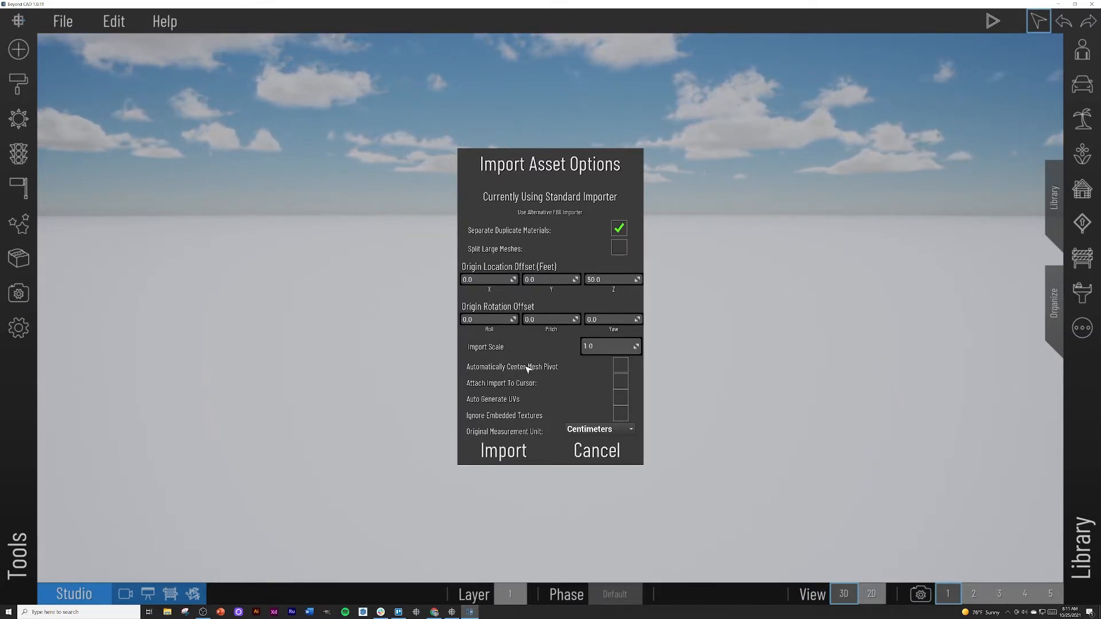
{"action": "left_click", "coordinate": [530, 320]}
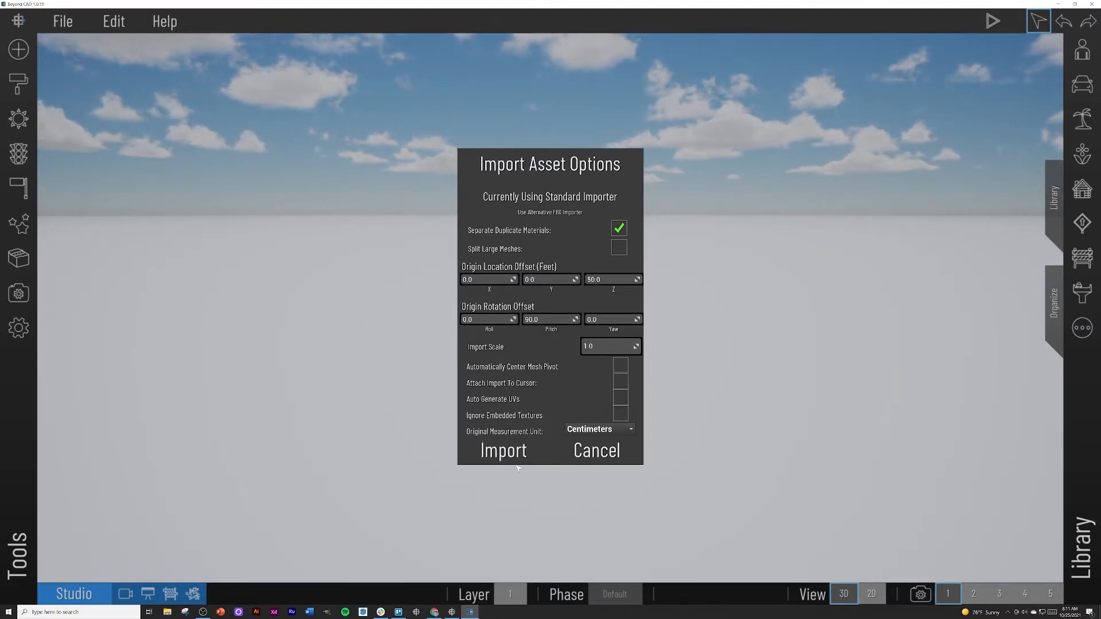
{"action": "left_click", "coordinate": [504, 447]}
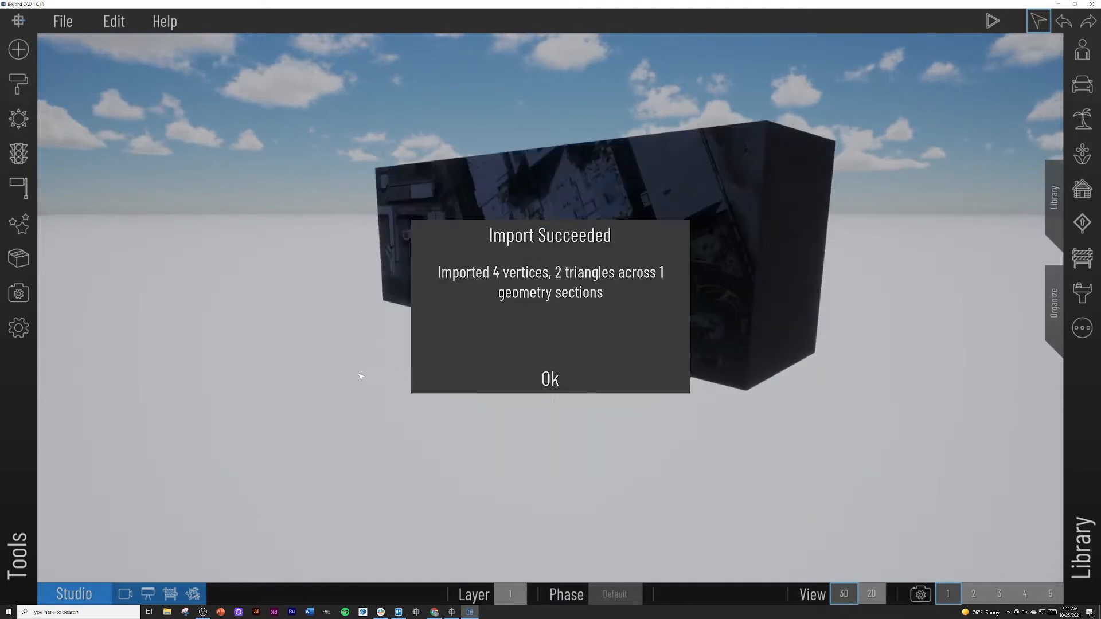
{"action": "left_click", "coordinate": [546, 380]}
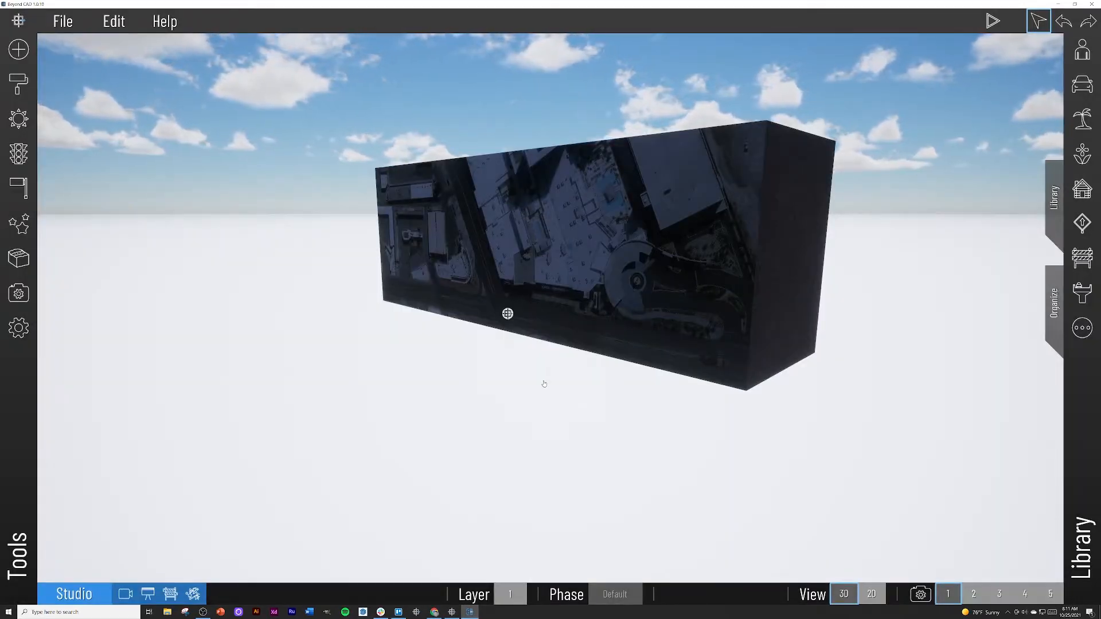
Select the imported aerial in the scene's object list and set its Y-axis rotation to 270
{"action": "right_click_drag", "start_coordinate": [544, 383], "coordinate": [560, 374]}
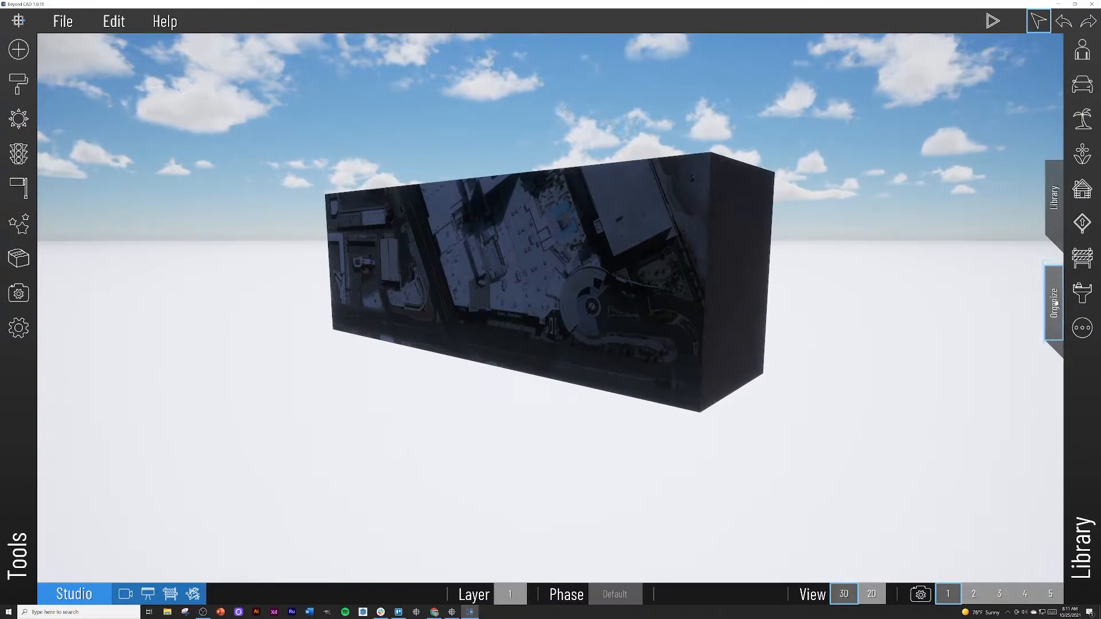
{"action": "left_click", "coordinate": [1054, 303]}
{"action": "left_click", "coordinate": [1014, 57]}
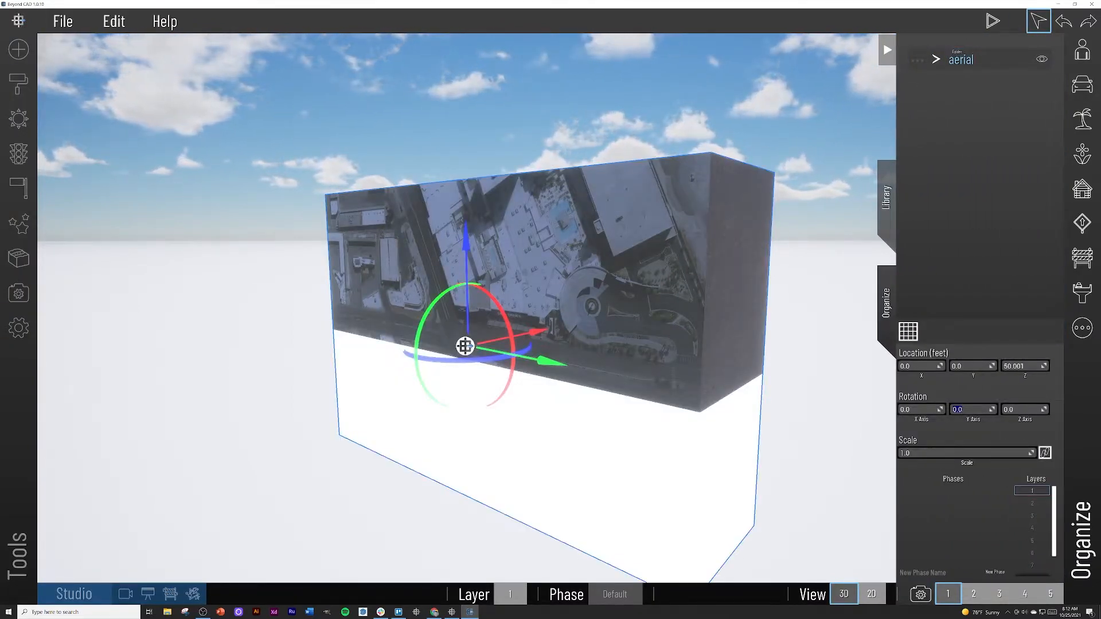
{"action": "type", "text": "27"}
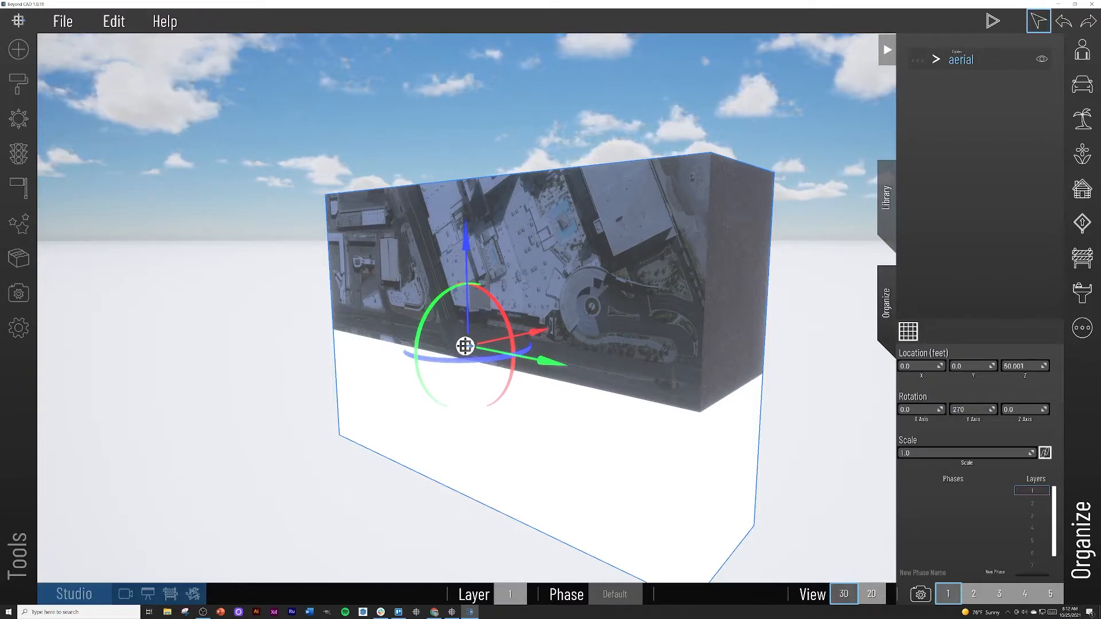
{"action": "type", "text": "0"}
{"action": "key", "text": "Return"}
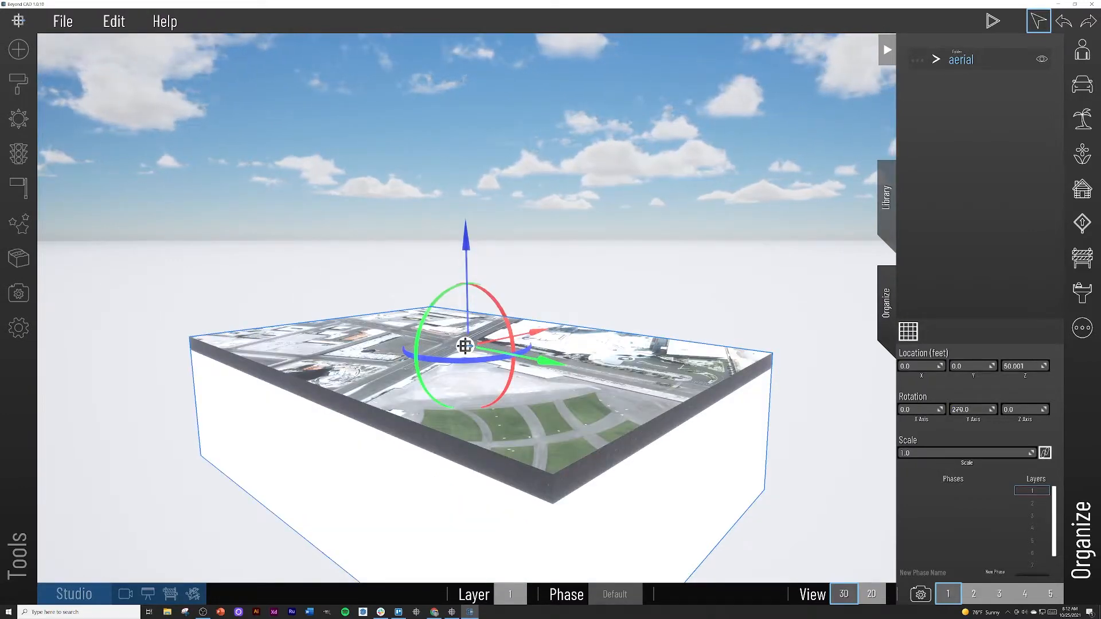
Delete the wrongly rotated aerial object from the scene
{"action": "right_click_drag", "start_coordinate": [713, 173], "coordinate": [729, 180]}
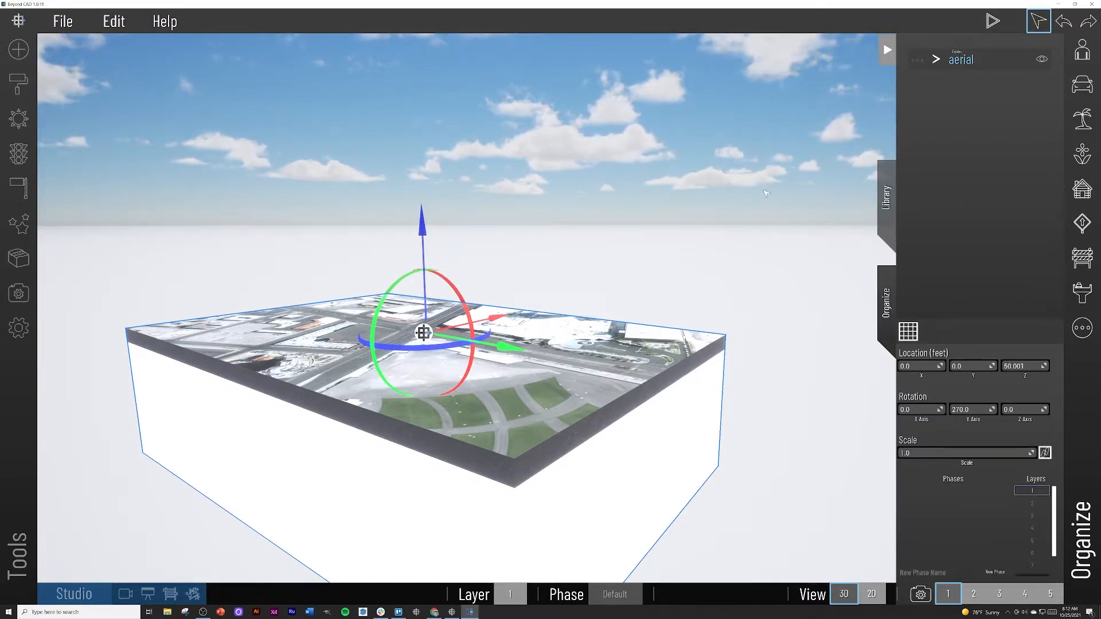
{"action": "left_click", "coordinate": [729, 180]}
{"action": "left_click", "coordinate": [991, 58]}
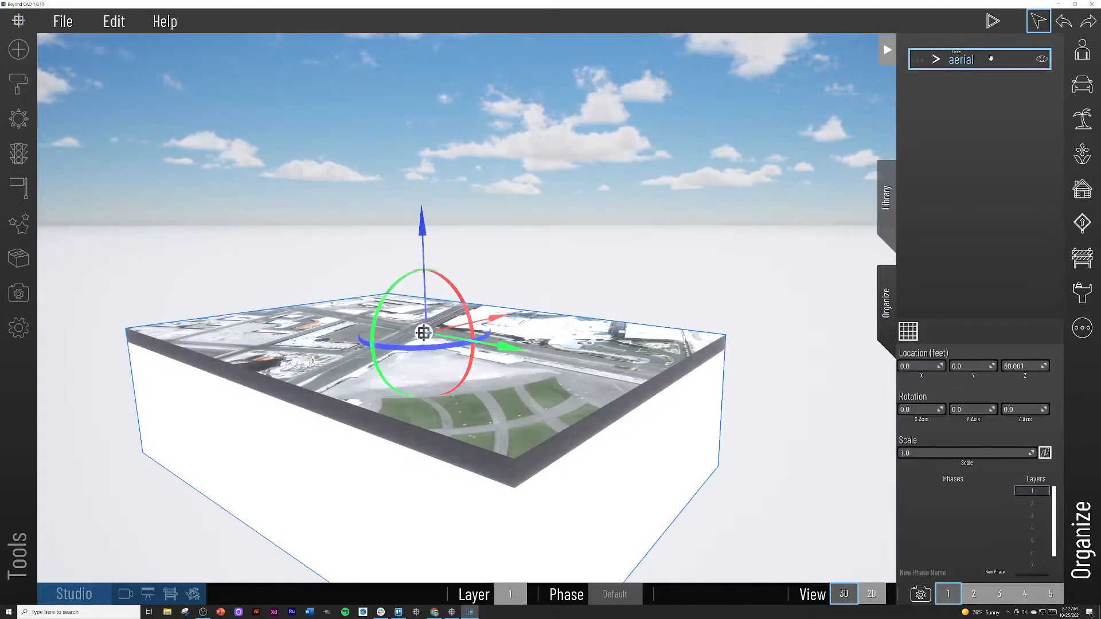
{"action": "key", "text": "Delete"}
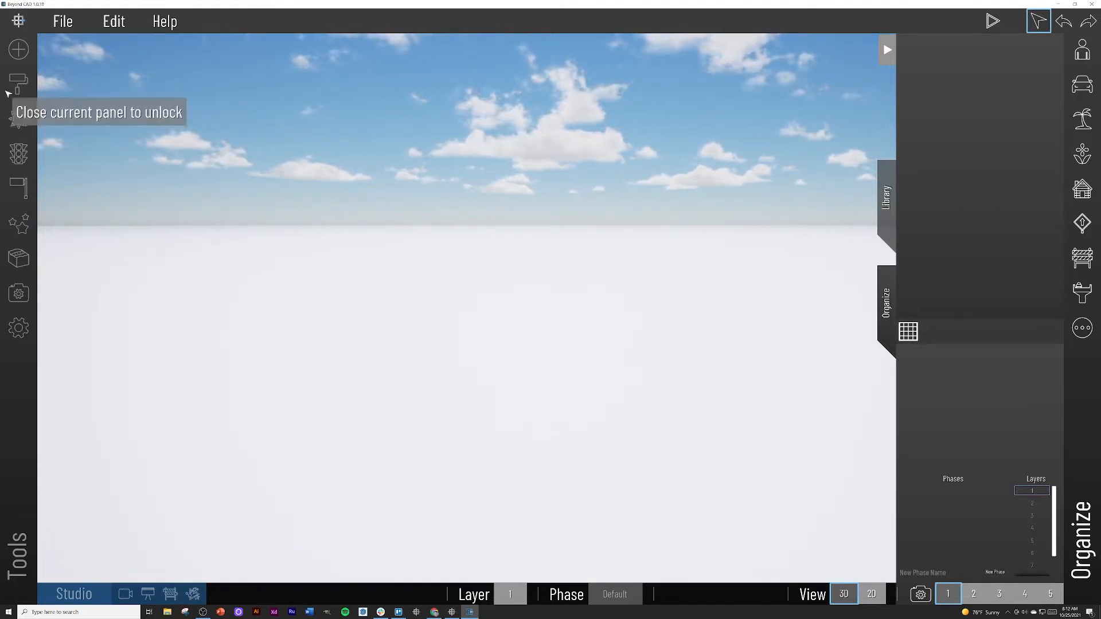
Import the aerial 3D file again with zero rotation offset, import scale 1.0 and centimeters as the original unit
{"action": "left_click", "coordinate": [63, 21]}
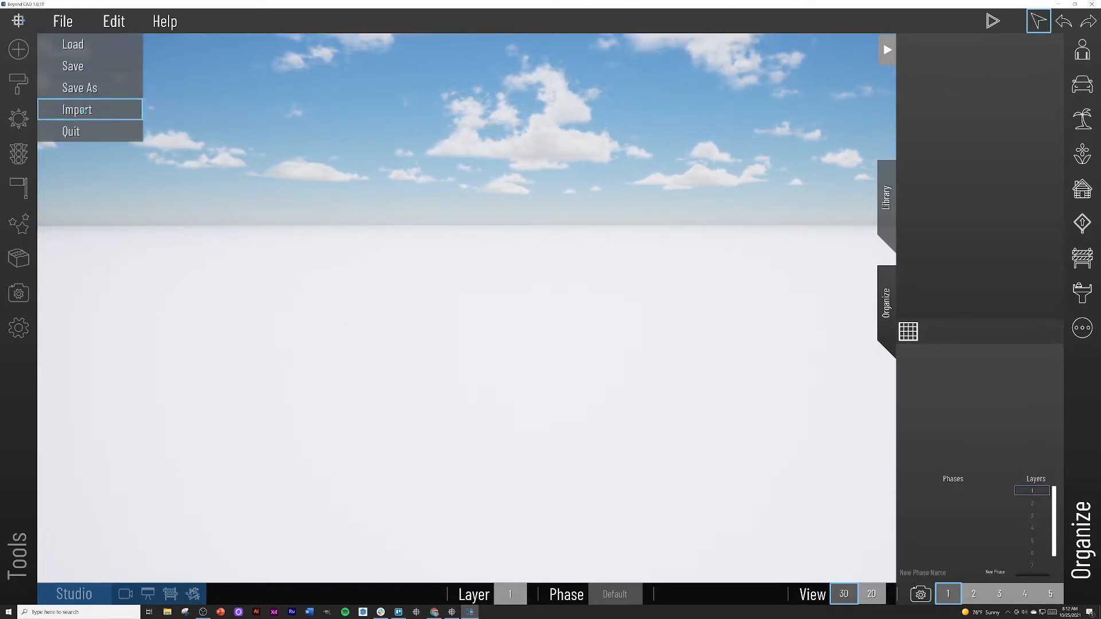
{"action": "left_click", "coordinate": [84, 110]}
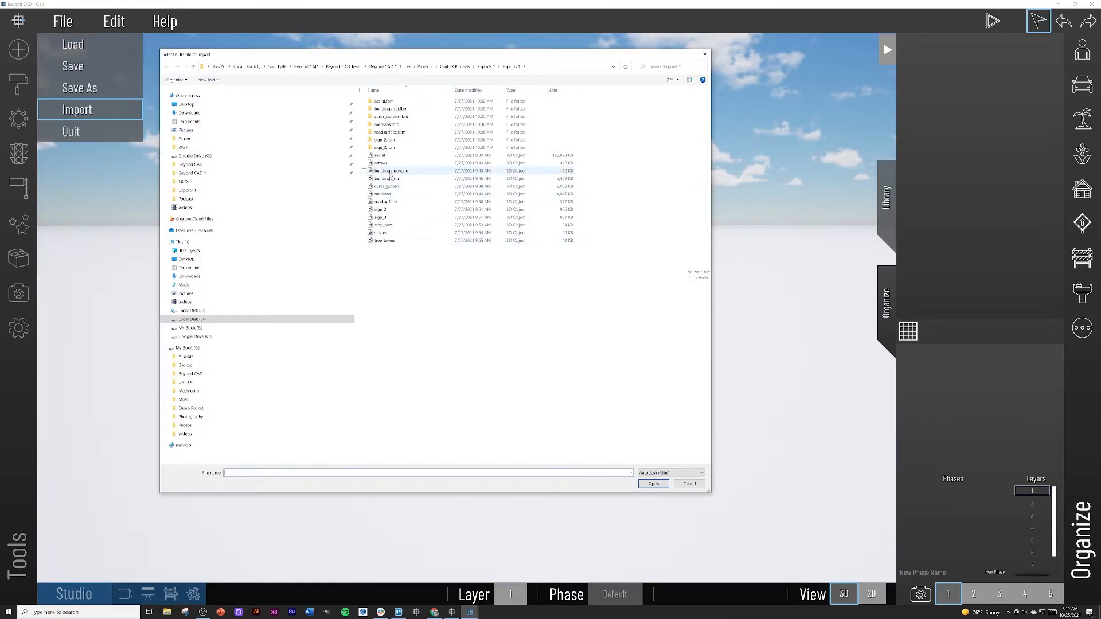
{"action": "left_click", "coordinate": [391, 157]}
{"action": "left_click", "coordinate": [653, 484]}
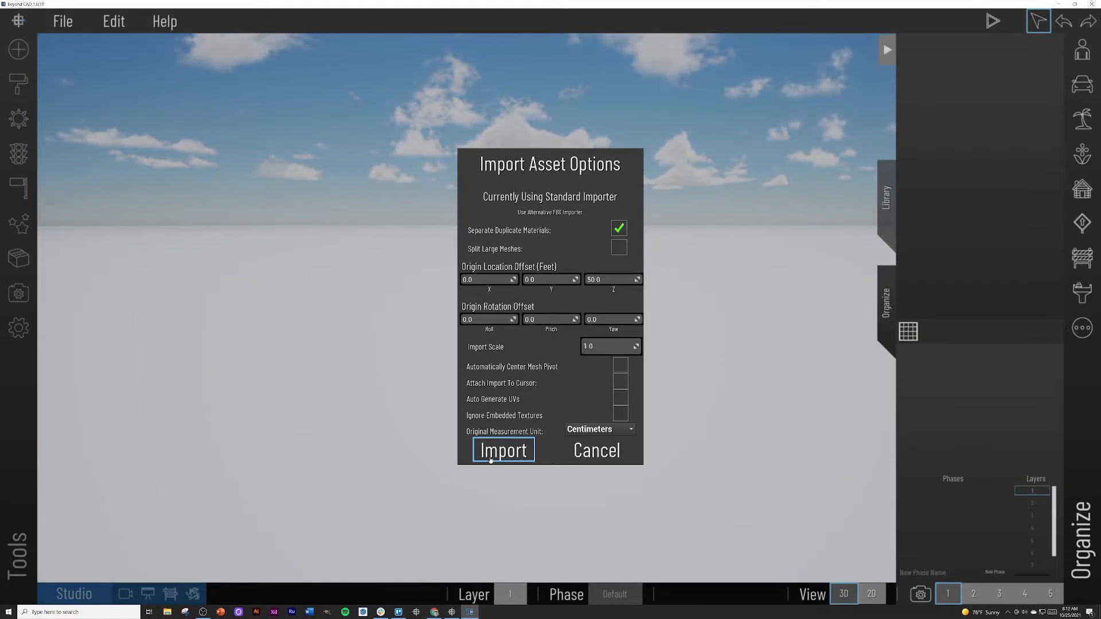
{"action": "left_click", "coordinate": [490, 456]}
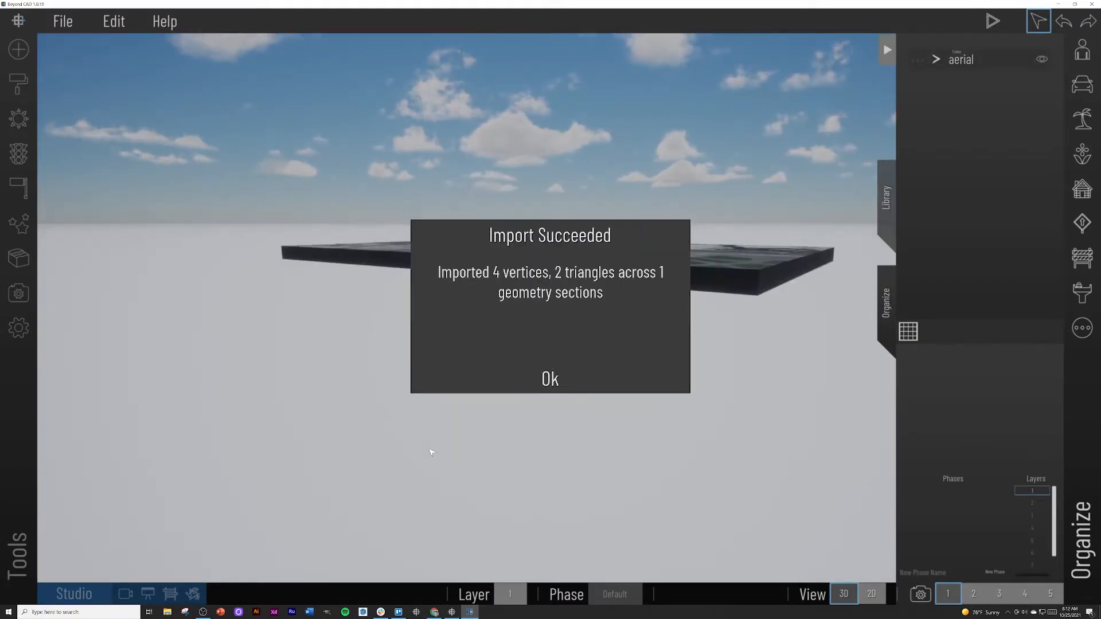
{"action": "left_click", "coordinate": [550, 379]}
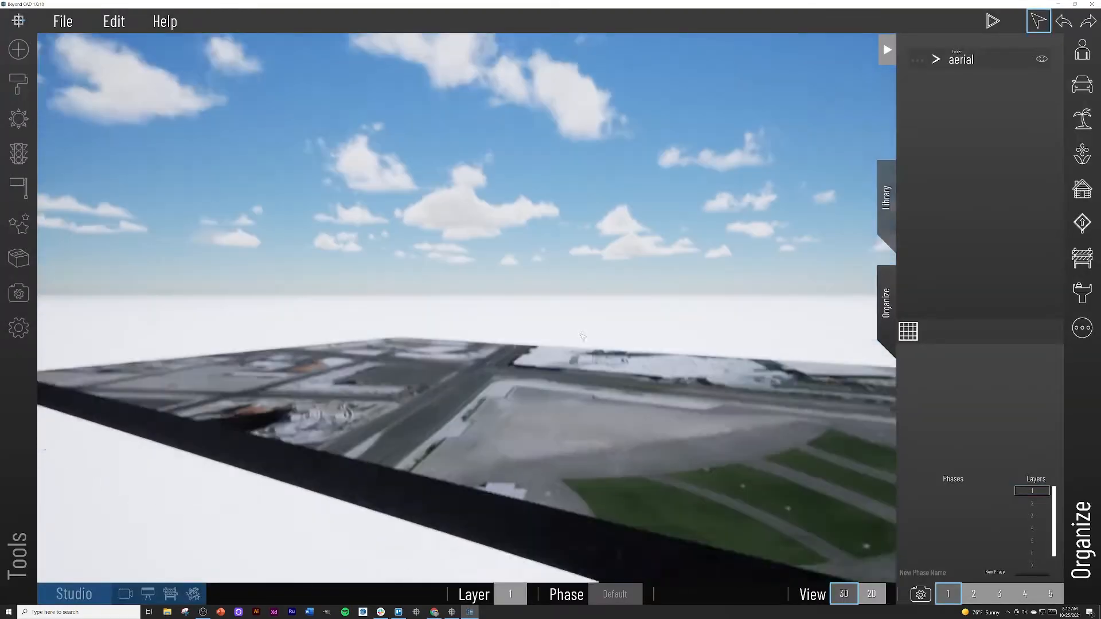
Draw a straight car traffic path along the road beside the intersection on the aerial, and delete that path again
{"action": "key", "text": "w"}
{"action": "right_click_drag", "start_coordinate": [583, 338], "coordinate": [357, 411]}
{"action": "key", "text": "s"}
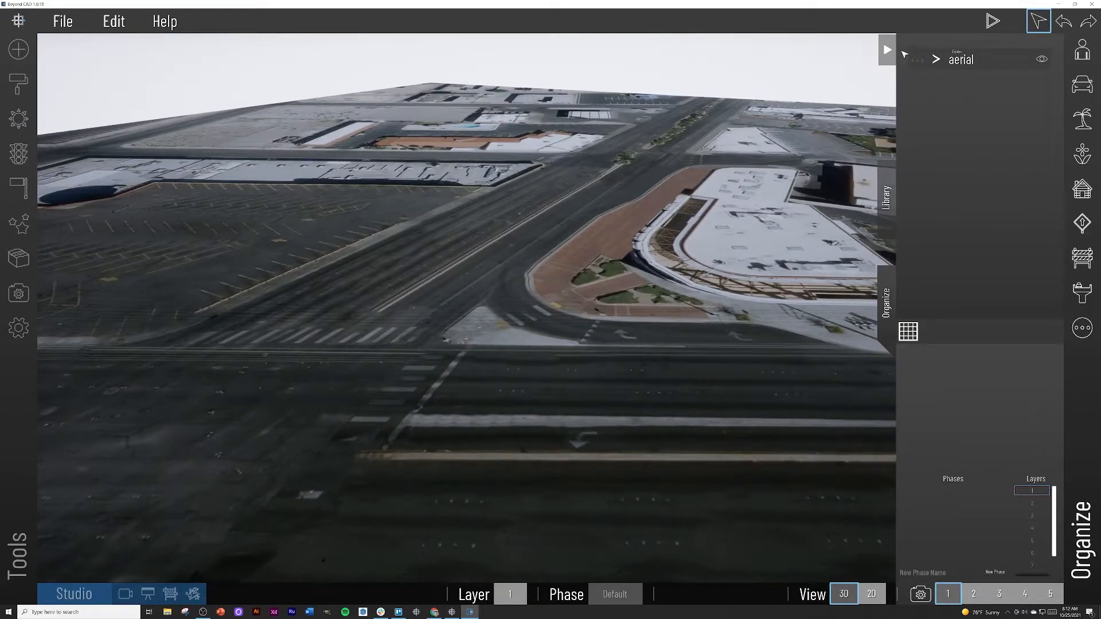
{"action": "left_click", "coordinate": [887, 50]}
{"action": "left_click", "coordinate": [19, 154]}
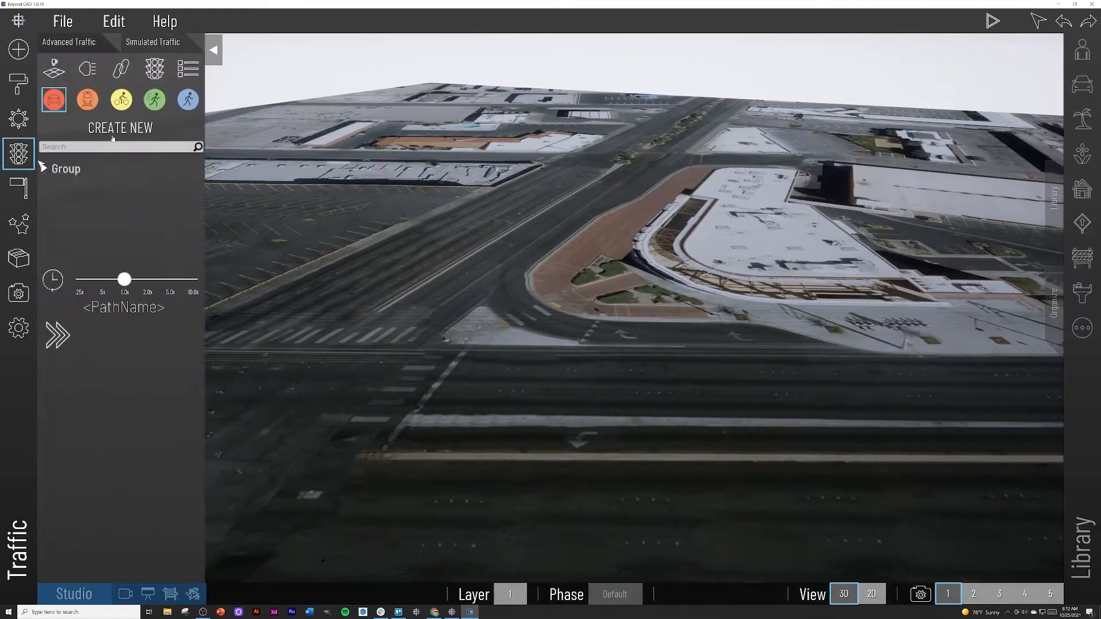
{"action": "left_click", "coordinate": [129, 131]}
{"action": "key", "text": "s"}
{"action": "right_click_drag", "start_coordinate": [472, 342], "coordinate": [462, 427]}
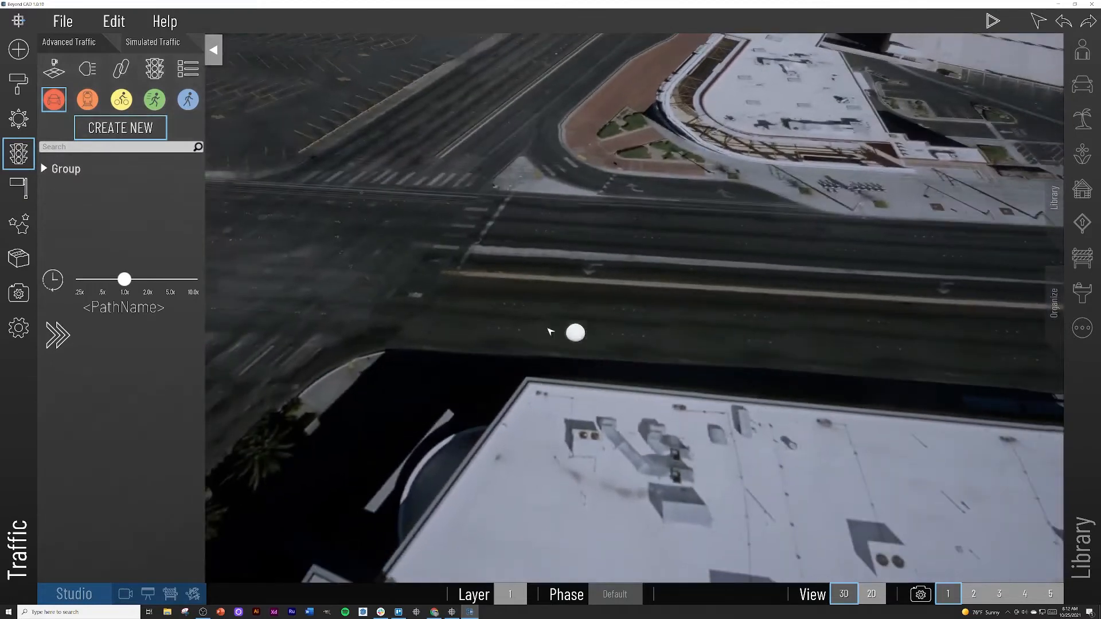
{"action": "left_click", "coordinate": [442, 312]}
{"action": "double_click", "coordinate": [895, 341]}
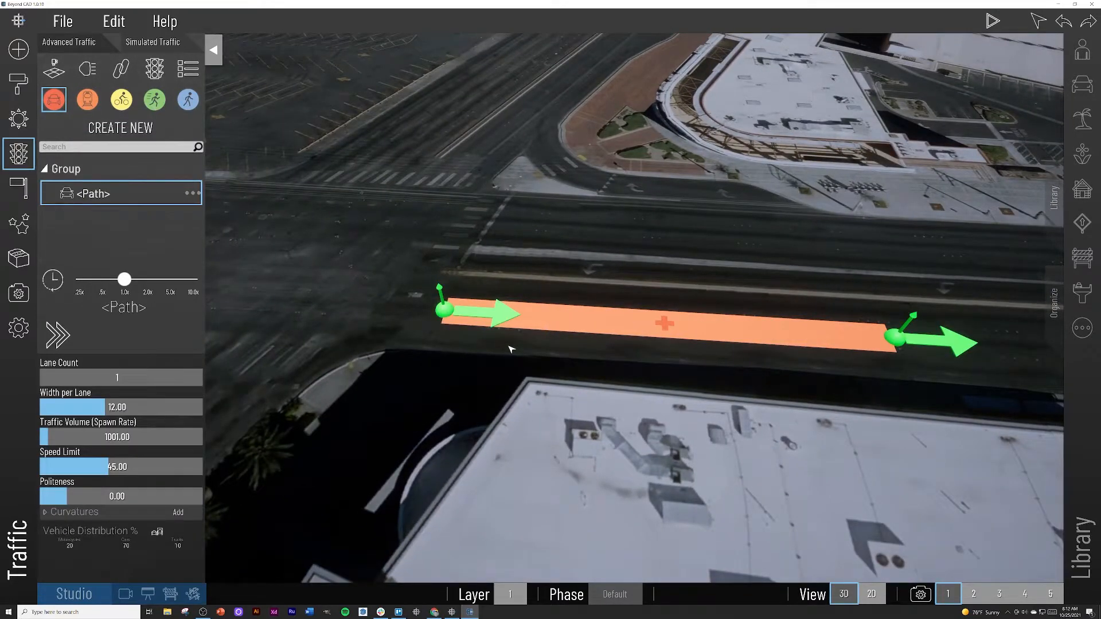
{"action": "left_click", "coordinate": [193, 193]}
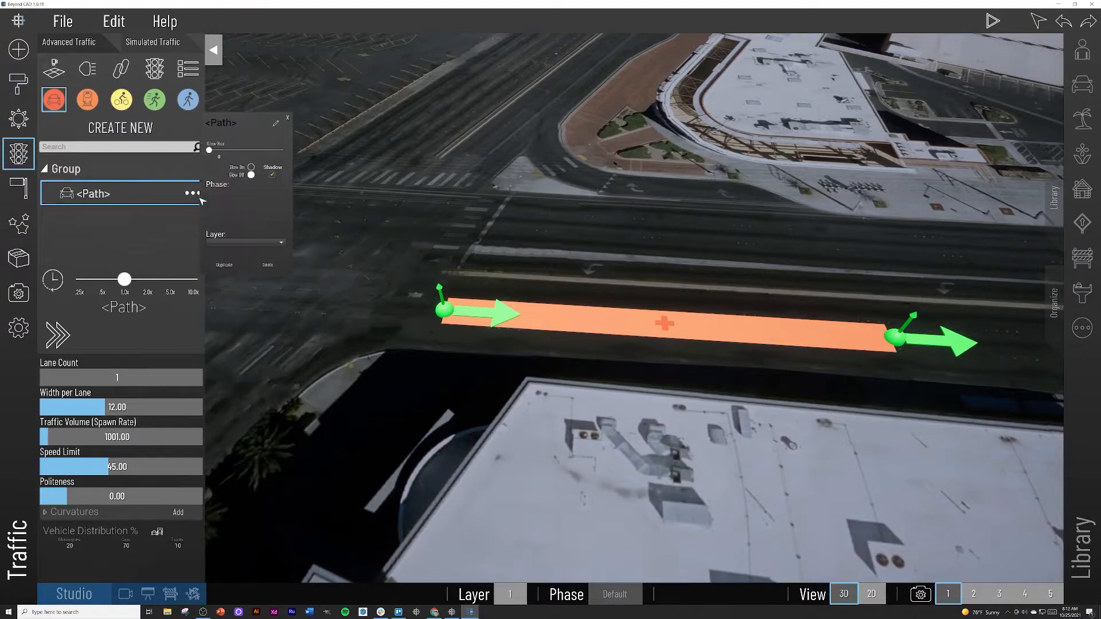
{"action": "left_click", "coordinate": [267, 264]}
{"action": "scroll", "coordinate": [352, 262], "scroll_direction": "down", "scroll_amount": 10}
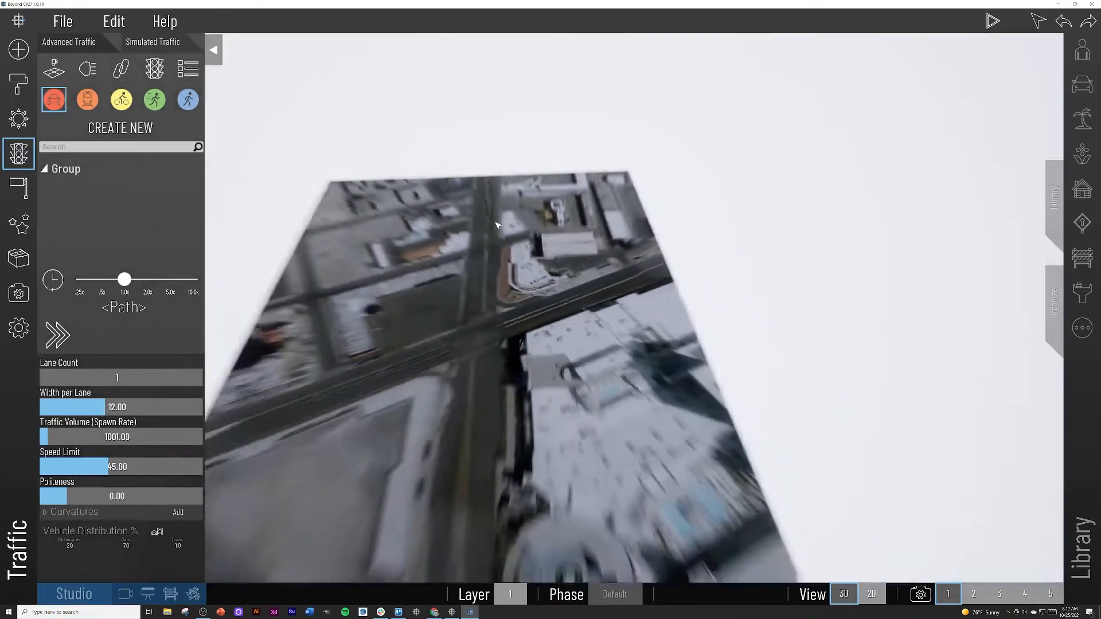
{"action": "scroll", "coordinate": [410, 233], "scroll_direction": "up", "scroll_amount": 8}
{"action": "right_click_drag", "start_coordinate": [411, 232], "coordinate": [610, 150]}
{"action": "scroll", "coordinate": [609, 150], "scroll_direction": "down", "scroll_amount": 8}
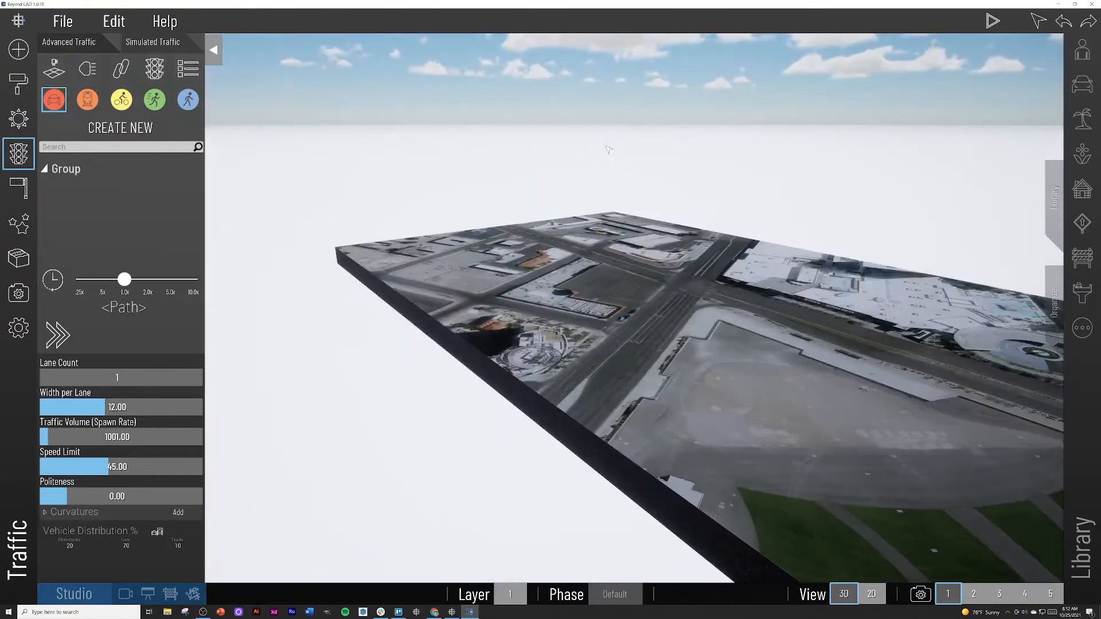
{"action": "scroll", "coordinate": [608, 224], "scroll_direction": "up", "scroll_amount": 2}
{"action": "right_click_drag", "start_coordinate": [608, 224], "coordinate": [595, 213]}
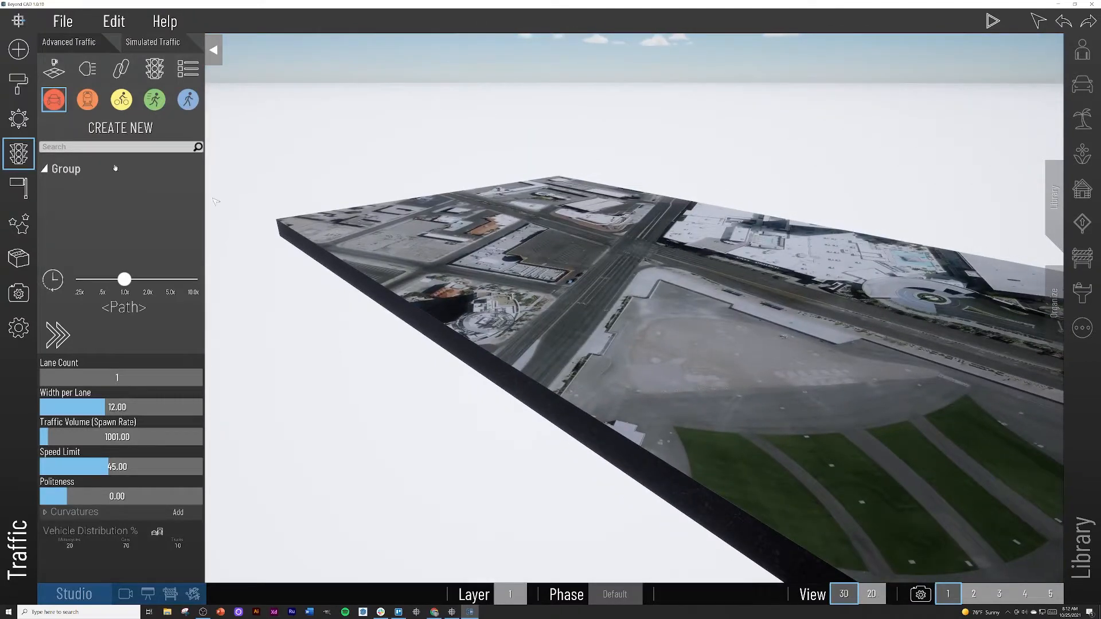
Import the buildings_generic 3D file with zero rotation offset, import scale 1.0 and centimeters as the original unit
{"action": "left_click", "coordinate": [62, 21]}
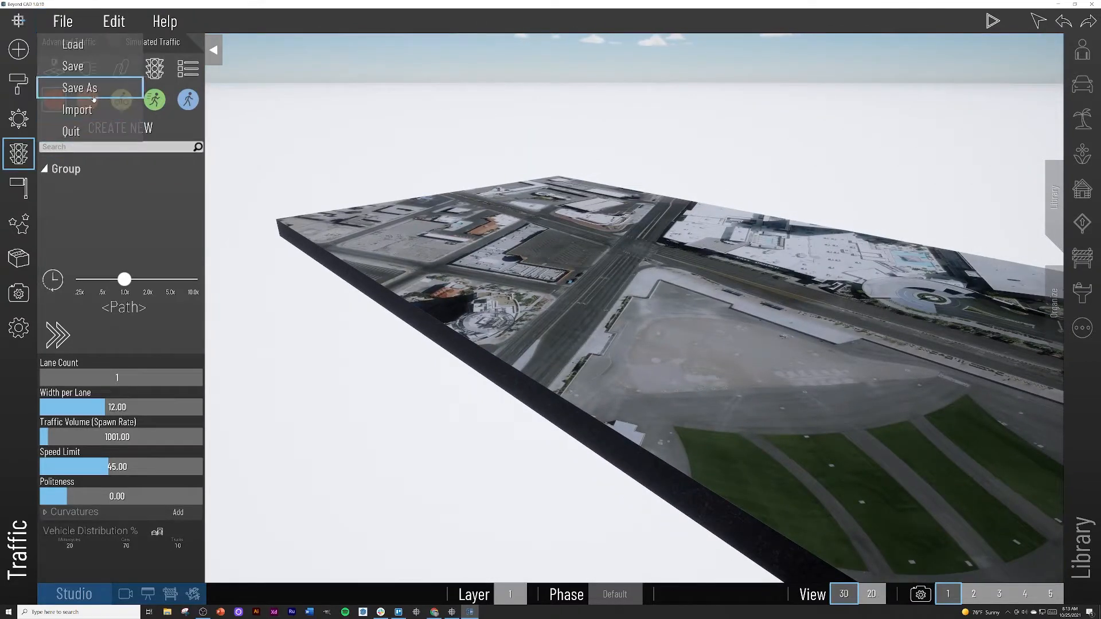
{"action": "left_click", "coordinate": [91, 110]}
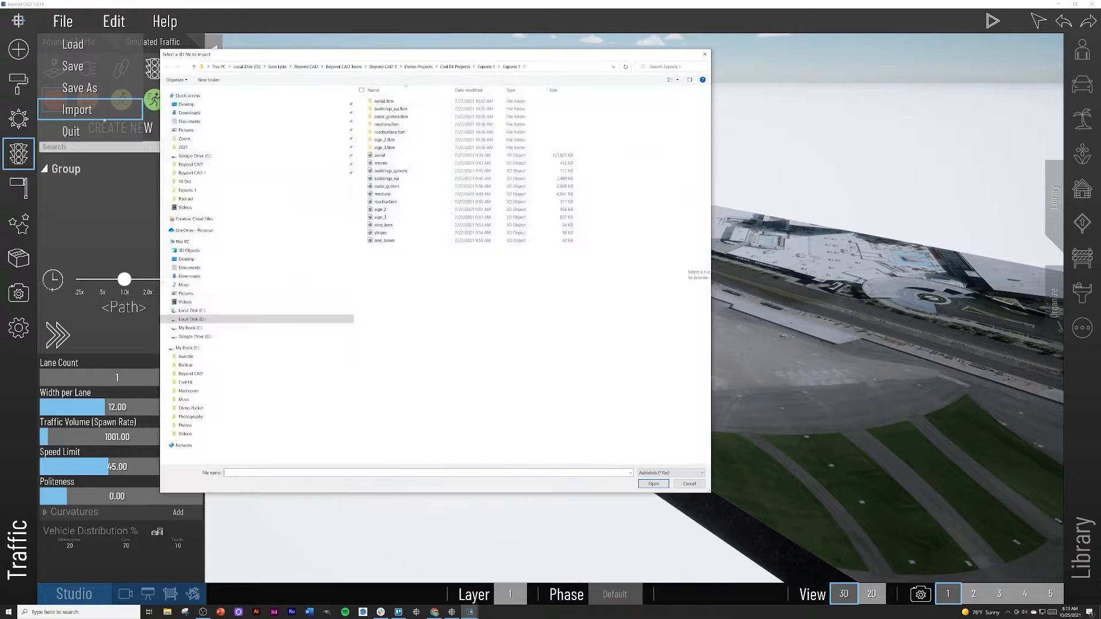
{"action": "left_click", "coordinate": [398, 173]}
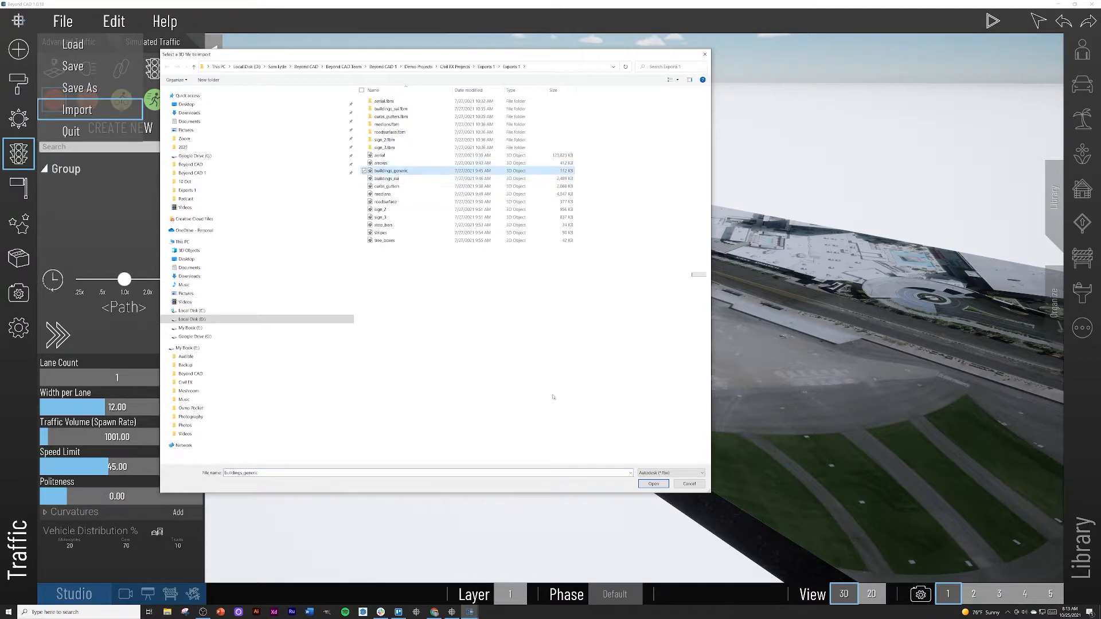
{"action": "left_click", "coordinate": [653, 484]}
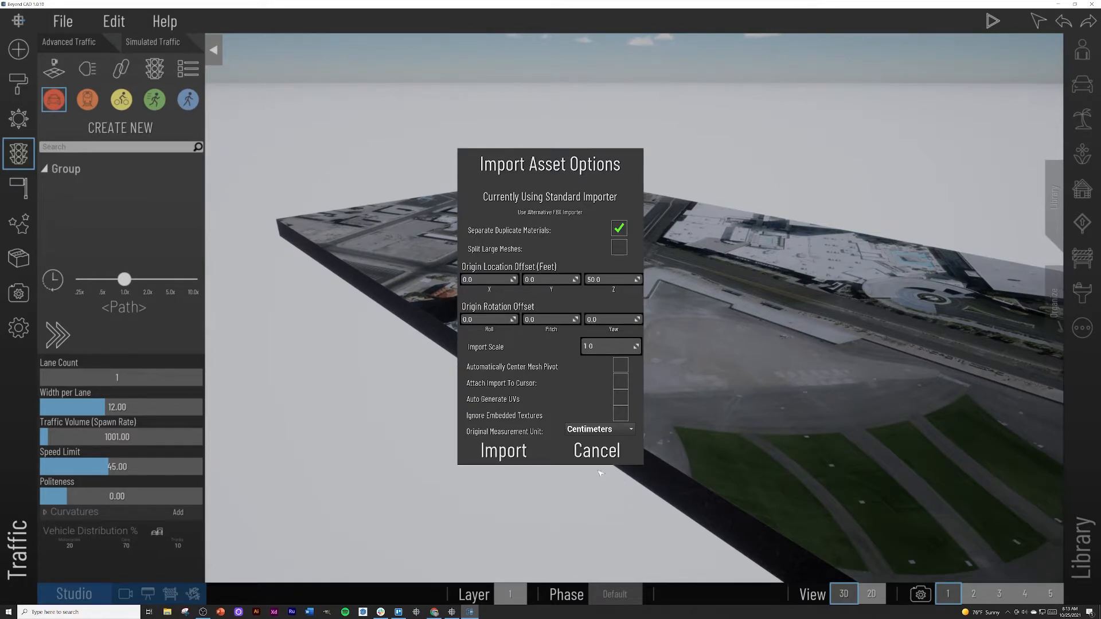
{"action": "left_click", "coordinate": [486, 459]}
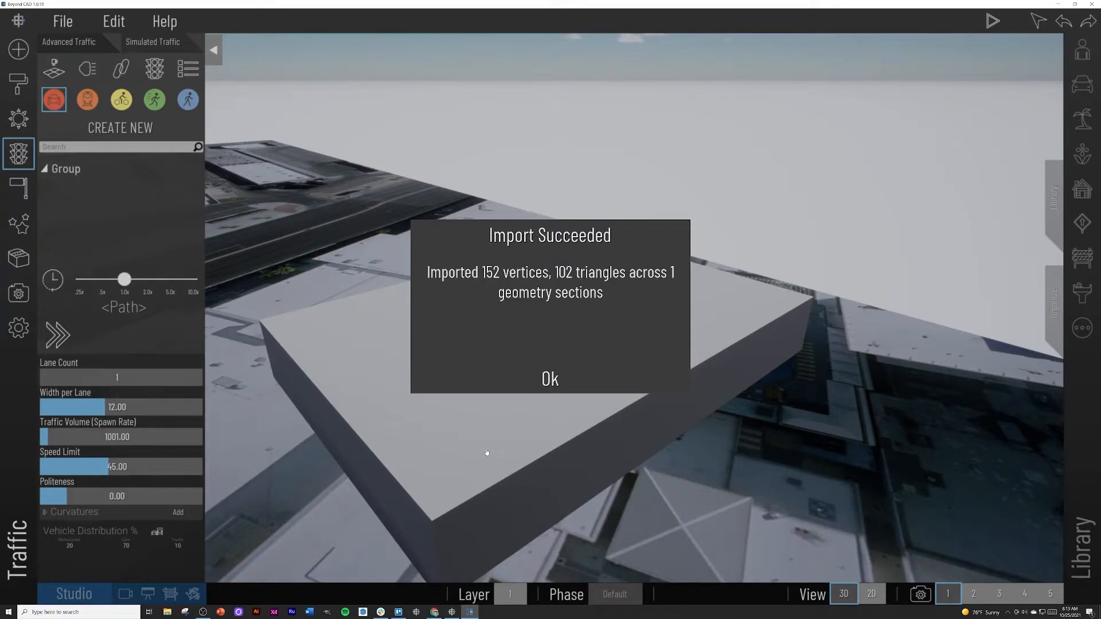
Close the import confirmation and the traffic settings, and select the buildings_generic object in the list of scene objects
{"action": "left_click", "coordinate": [551, 379]}
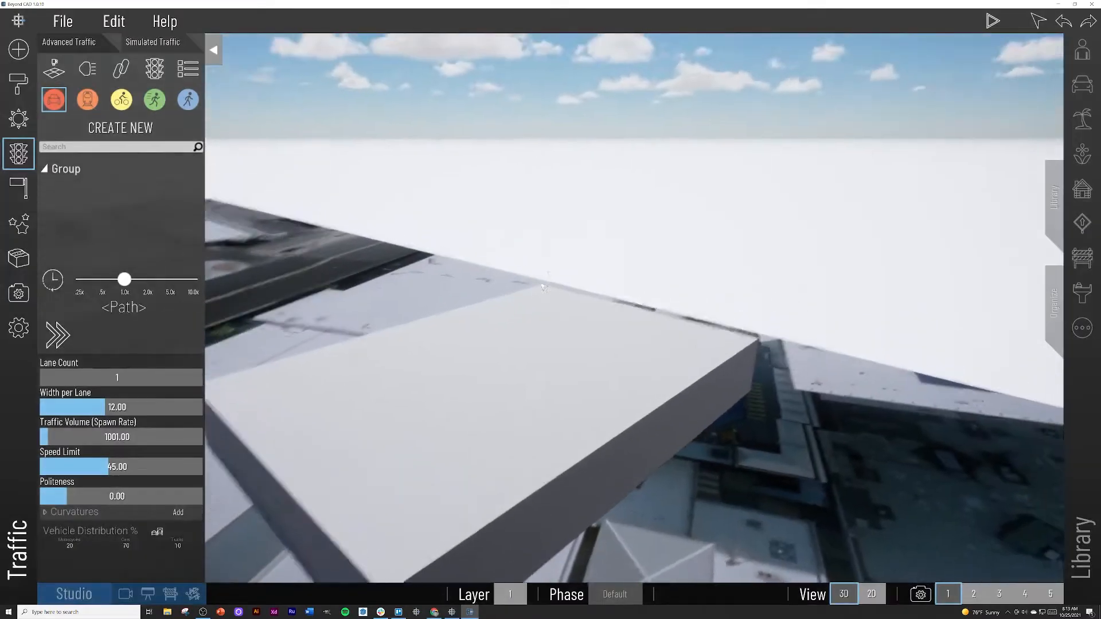
{"action": "scroll", "coordinate": [545, 283], "scroll_direction": "down", "scroll_amount": 10}
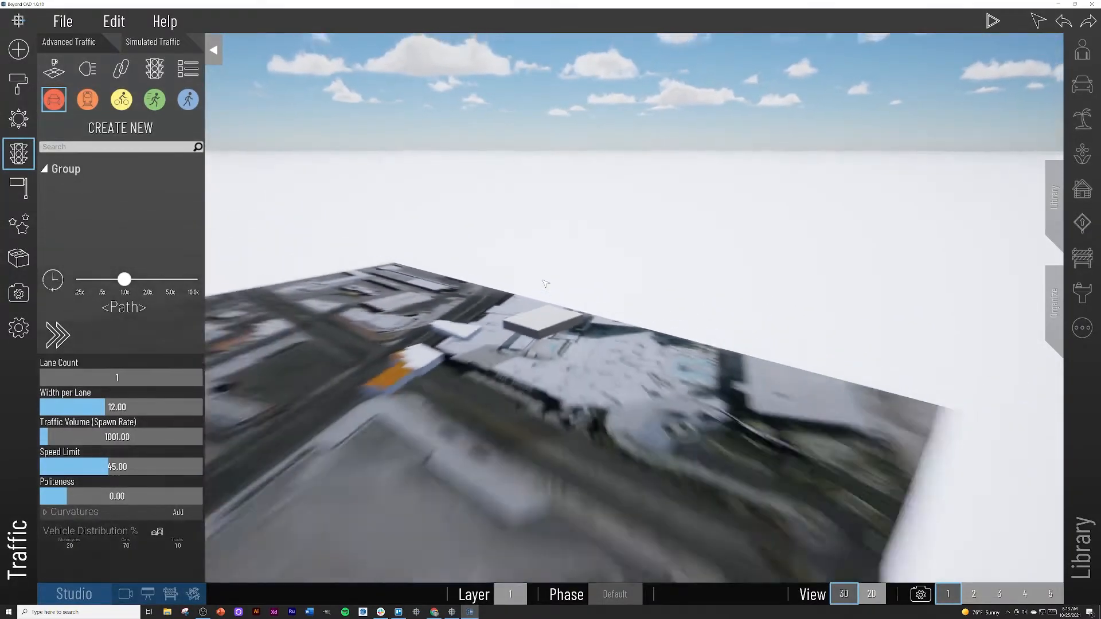
{"action": "right_click_drag", "start_coordinate": [545, 283], "coordinate": [533, 315]}
{"action": "scroll", "coordinate": [495, 289], "scroll_direction": "up", "scroll_amount": 5}
{"action": "scroll", "coordinate": [534, 316], "scroll_direction": "down", "scroll_amount": 3}
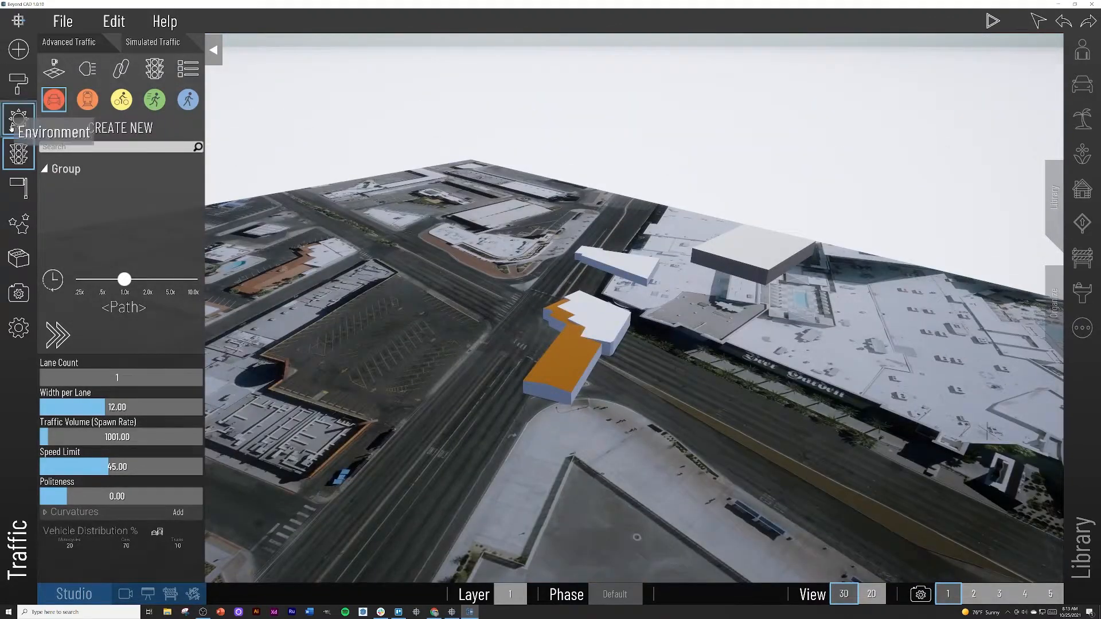
{"action": "left_click", "coordinate": [19, 154]}
{"action": "left_click", "coordinate": [1054, 303]}
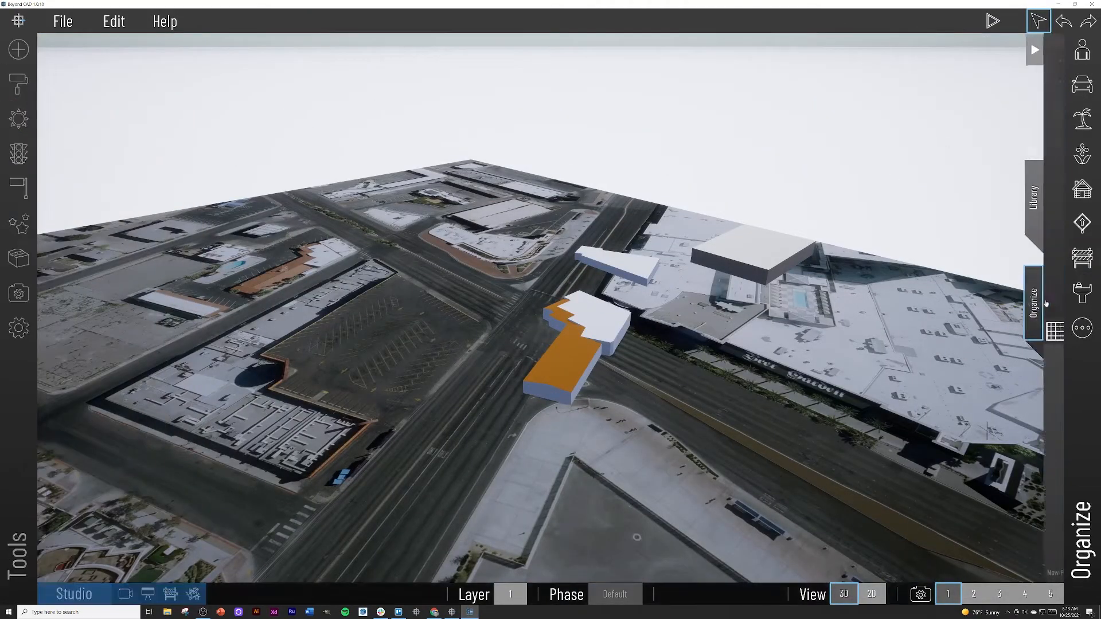
{"action": "left_click", "coordinate": [979, 83]}
{"action": "left_click", "coordinate": [976, 81]}
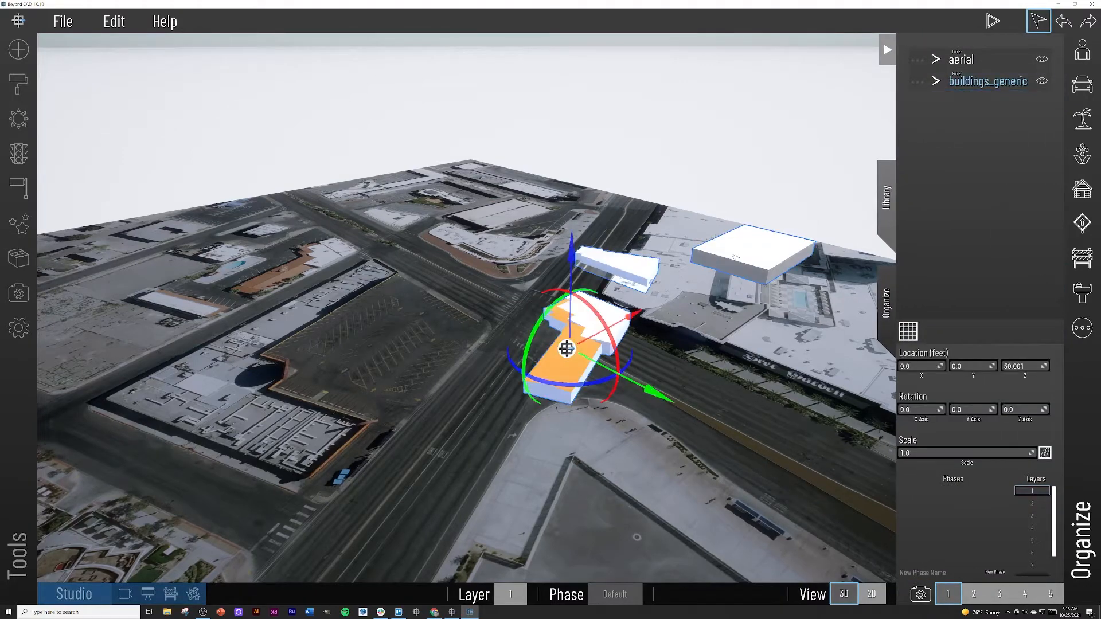
Move buildings_generic horizontally onto the building footprints of the aerial, to about X -119.6 and Y -455.9 feet
{"action": "right_click_drag", "start_coordinate": [487, 395], "coordinate": [519, 417]}
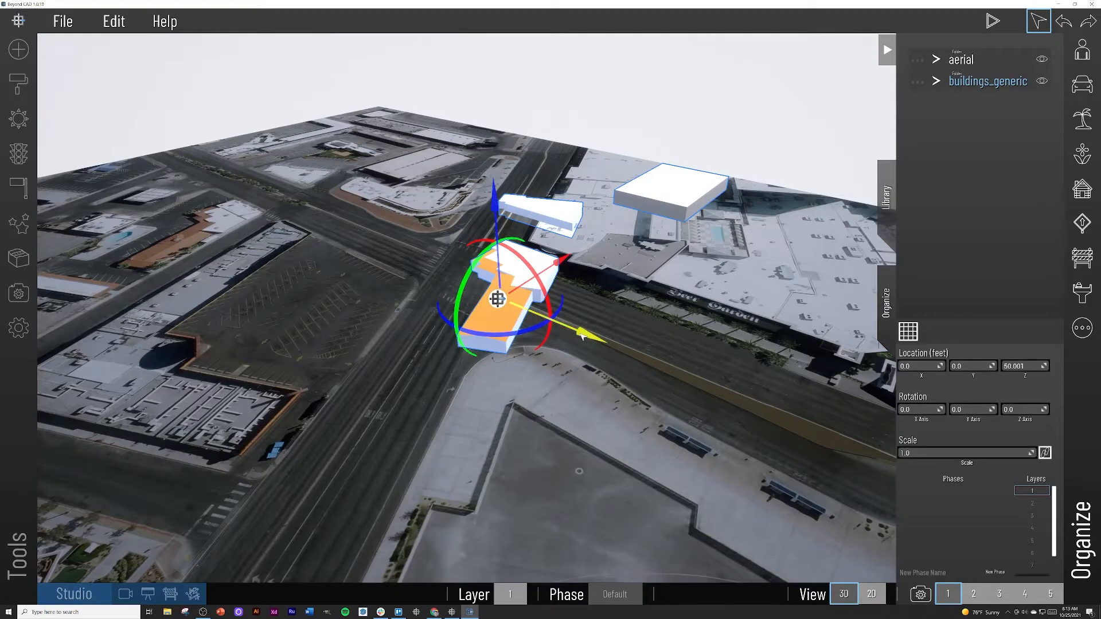
{"action": "right_click_drag", "start_coordinate": [584, 356], "coordinate": [585, 391]}
{"action": "key", "text": "s"}
{"action": "key", "text": "w"}
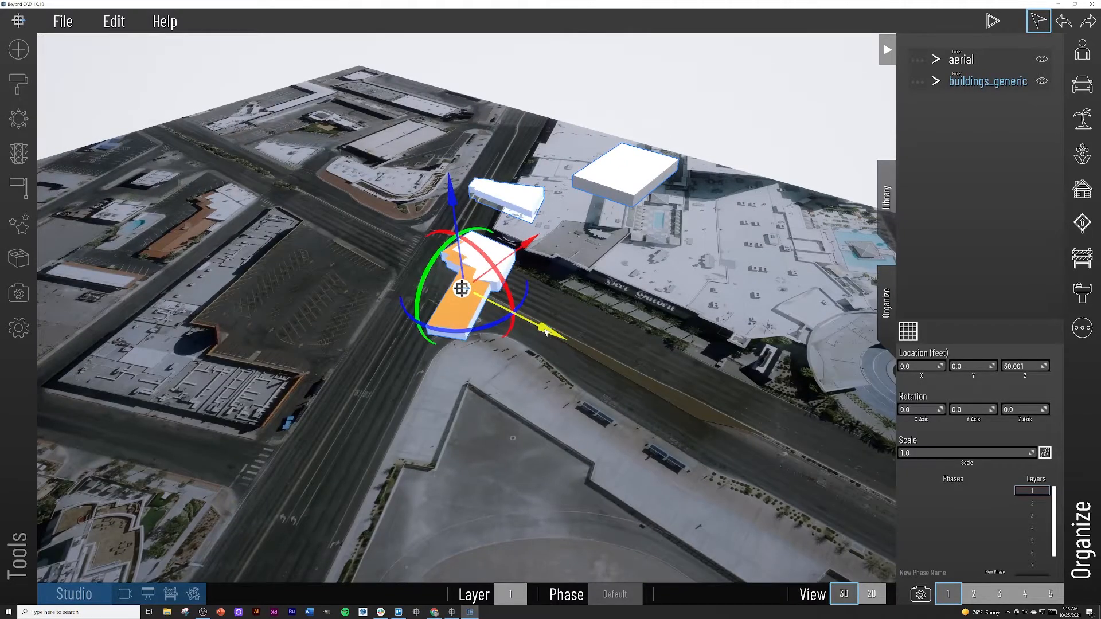
{"action": "left_click_drag", "start_coordinate": [545, 333], "coordinate": [283, 225]}
{"action": "left_click_drag", "start_coordinate": [352, 141], "coordinate": [298, 159]}
{"action": "left_click_drag", "start_coordinate": [253, 245], "coordinate": [259, 269]}
{"action": "right_click_drag", "start_coordinate": [354, 294], "coordinate": [546, 314]}
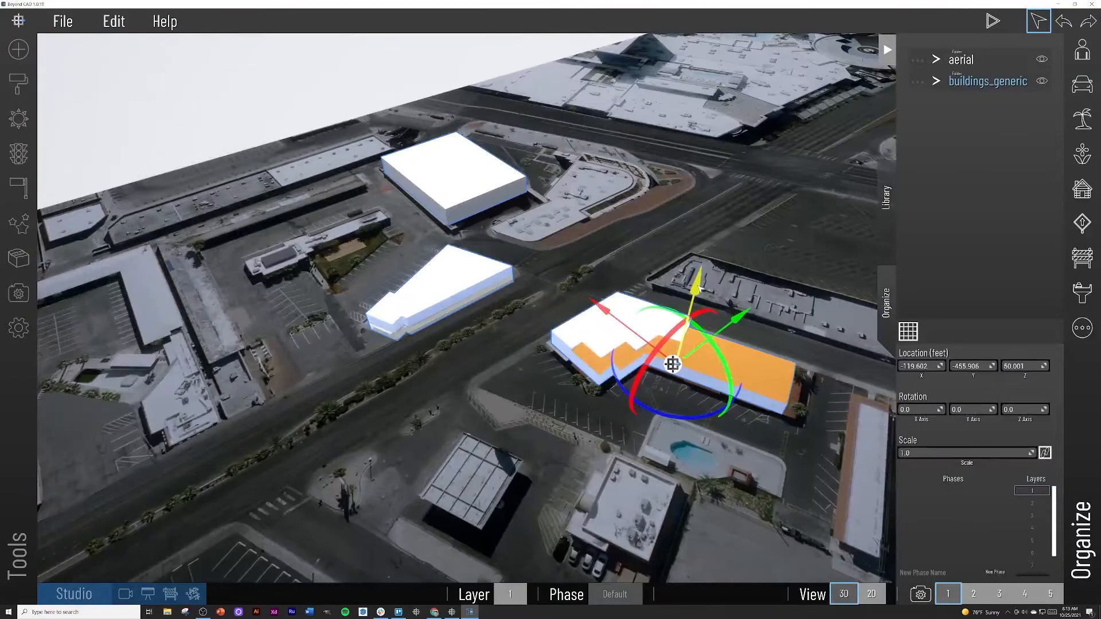
Nudge buildings_generic slightly along its vertical axis and deselect it
{"action": "left_click_drag", "start_coordinate": [698, 287], "coordinate": [698, 281]}
{"action": "right_click_drag", "start_coordinate": [659, 235], "coordinate": [258, 243]}
{"action": "key", "text": "w"}
{"action": "key", "text": "s"}
{"action": "left_click", "coordinate": [296, 250]}
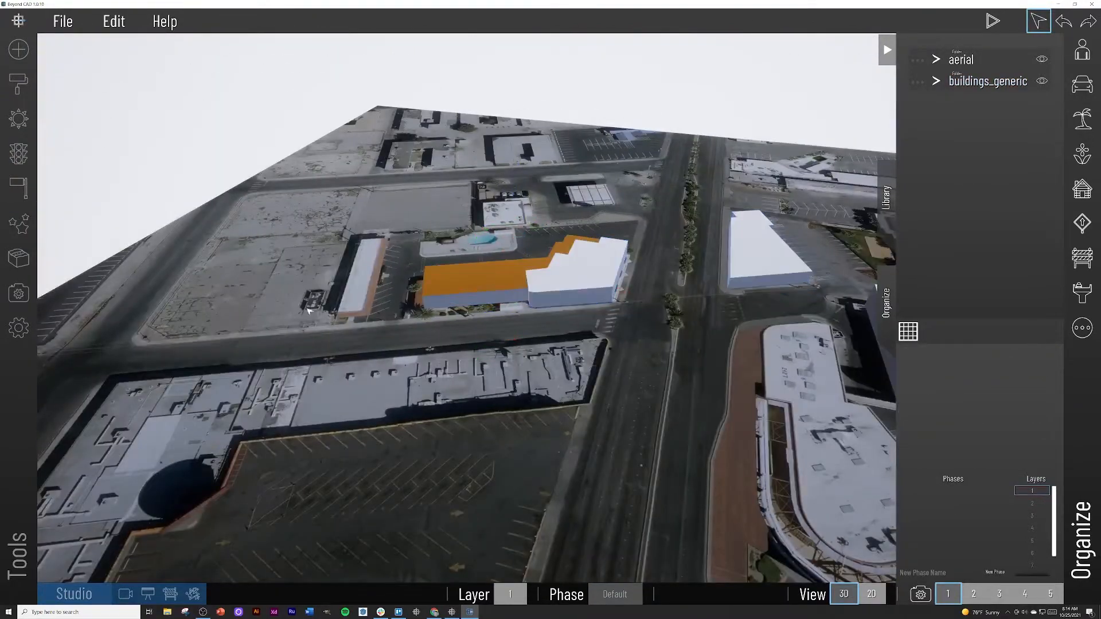
Import the buildings_sui 3D file into the scene with the existing import options
{"action": "right_click_drag", "start_coordinate": [309, 311], "coordinate": [422, 304]}
{"action": "scroll", "coordinate": [421, 317], "scroll_direction": "down", "scroll_amount": 6}
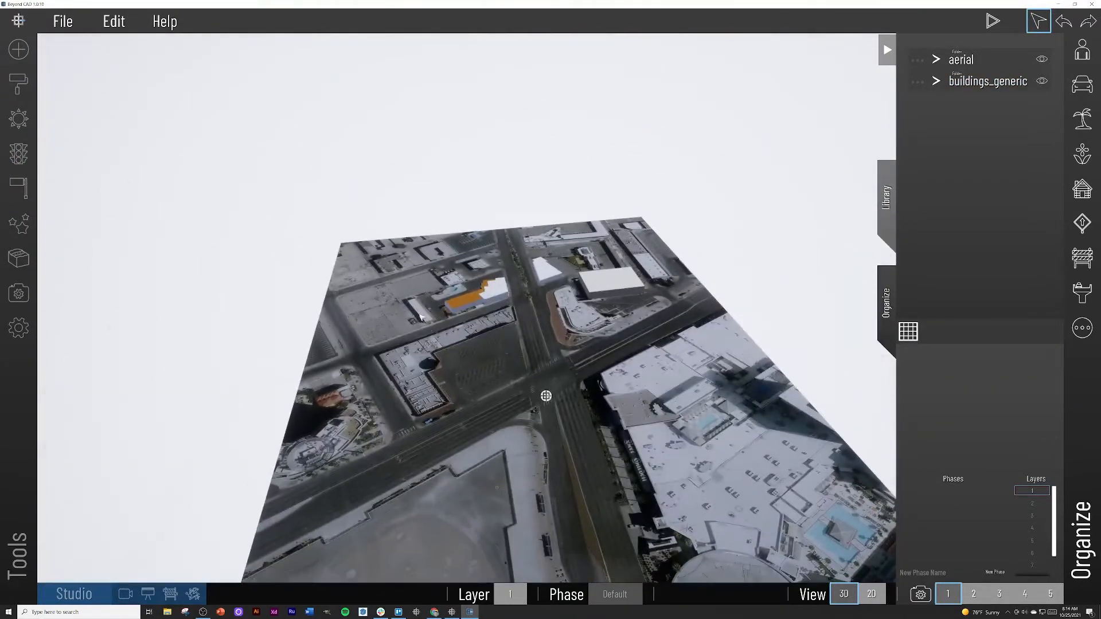
{"action": "left_click", "coordinate": [57, 27]}
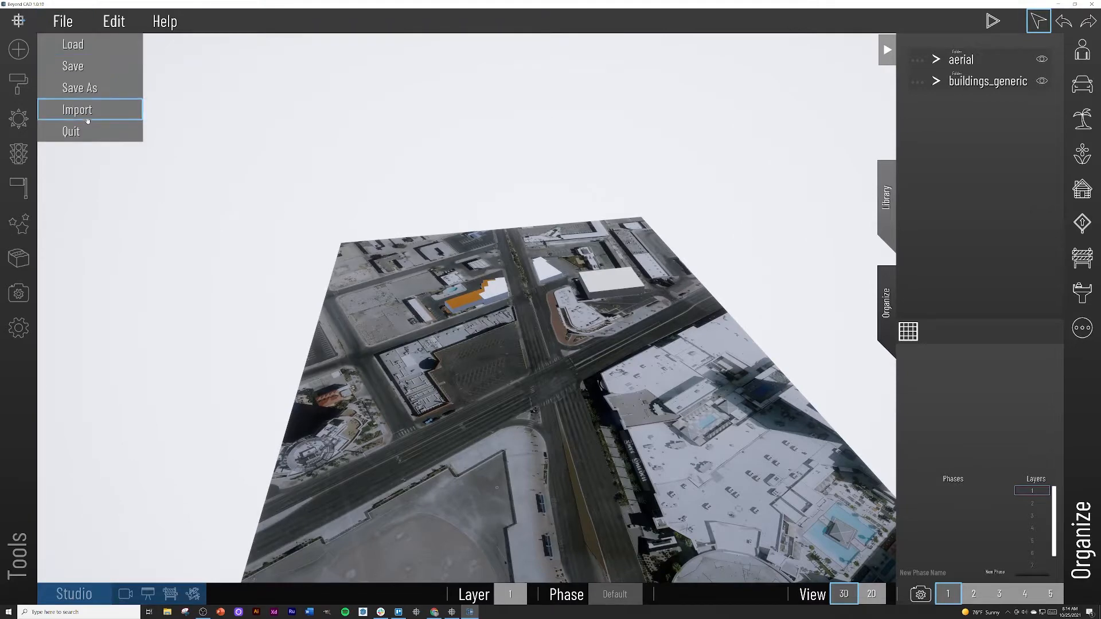
{"action": "left_click", "coordinate": [78, 110]}
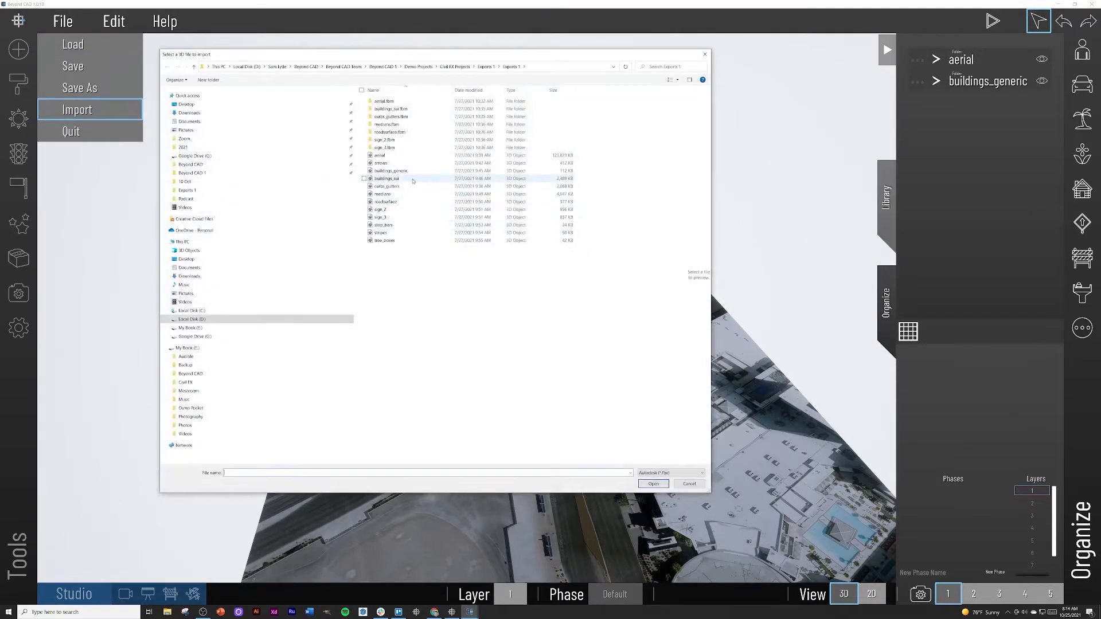
{"action": "left_click", "coordinate": [413, 181]}
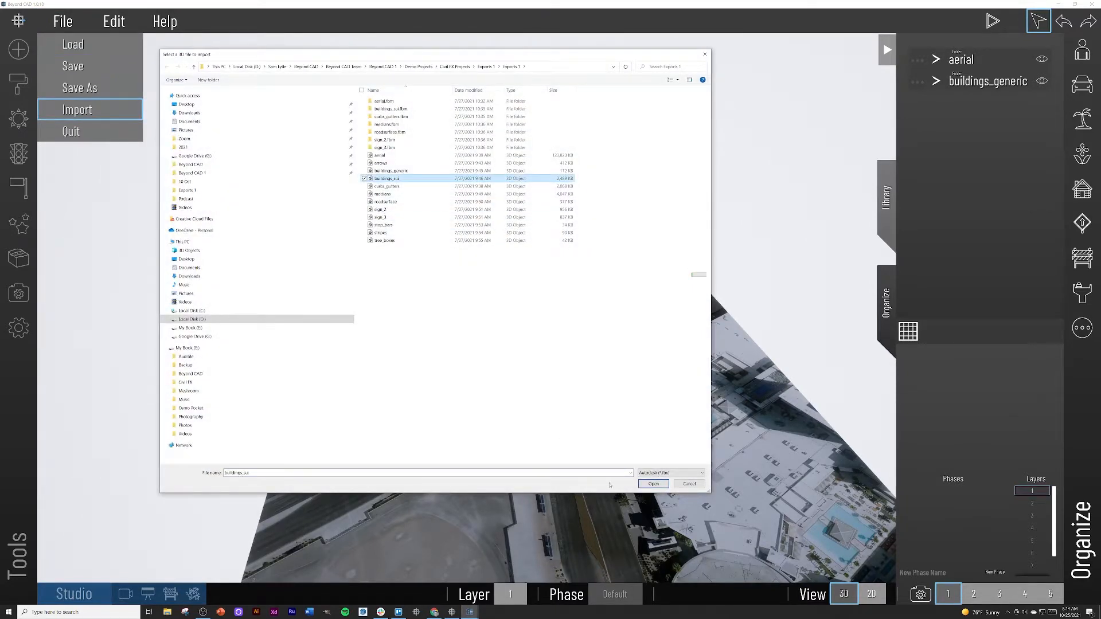
{"action": "left_click", "coordinate": [653, 484]}
{"action": "left_click", "coordinate": [507, 450]}
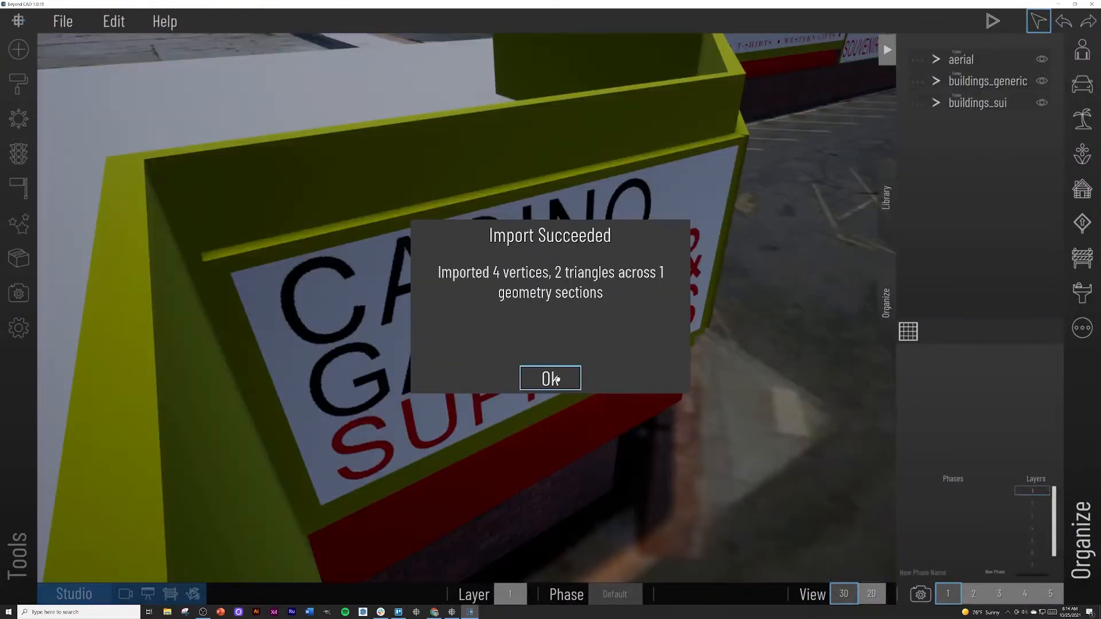
{"action": "left_click", "coordinate": [550, 379]}
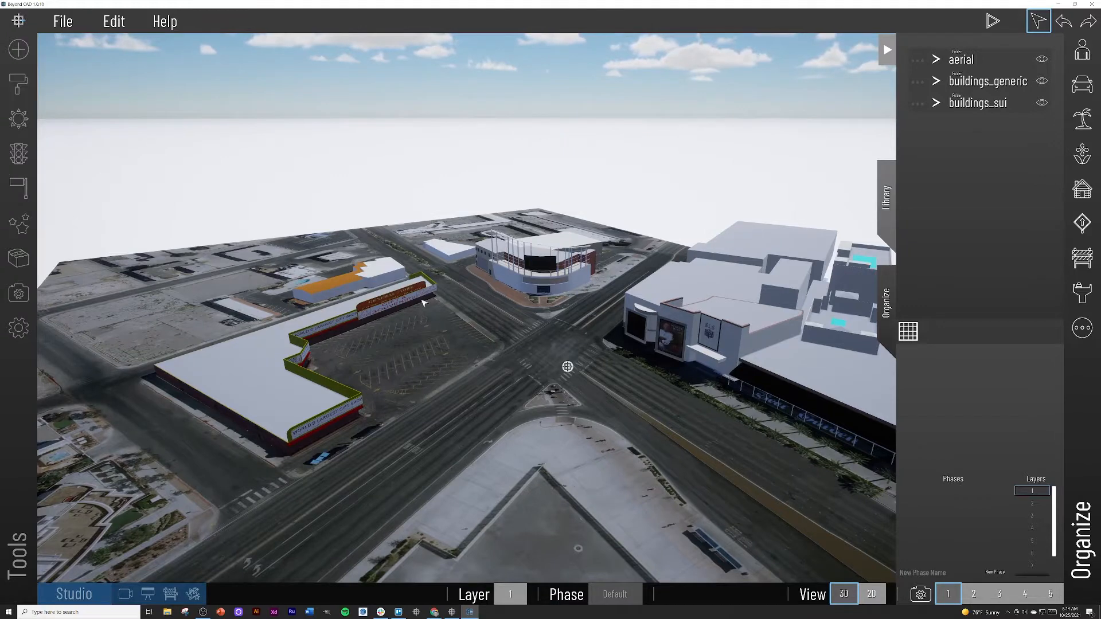
Import the roadsurface 3D file into the scene with the existing import options
{"action": "middle_click_drag", "start_coordinate": [423, 302], "coordinate": [223, 146]}
{"action": "left_click", "coordinate": [63, 21]}
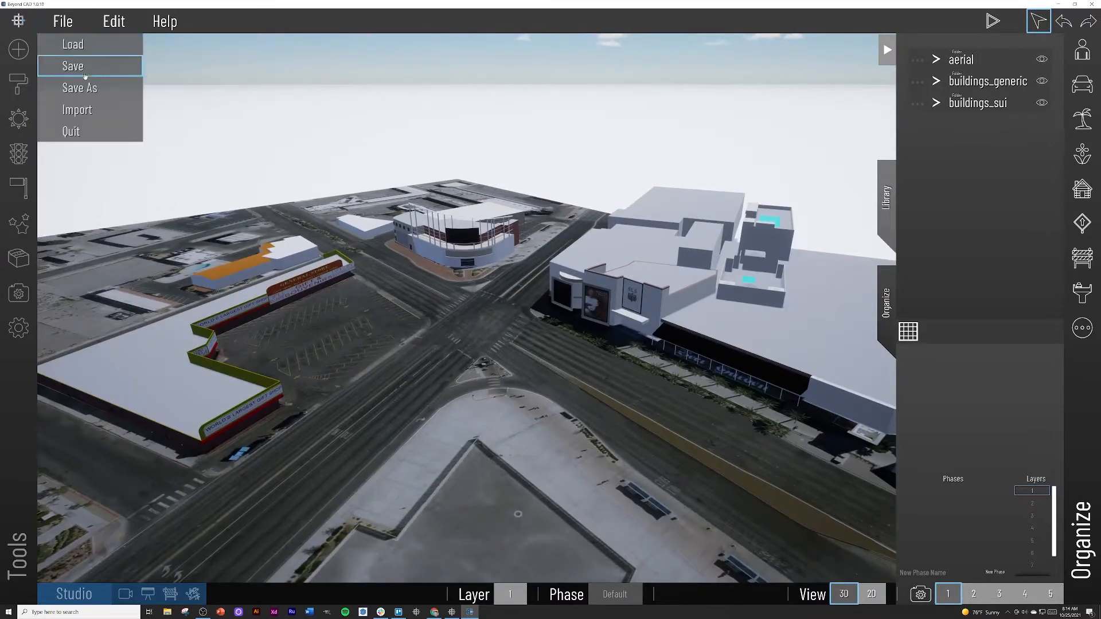
{"action": "left_click", "coordinate": [77, 110]}
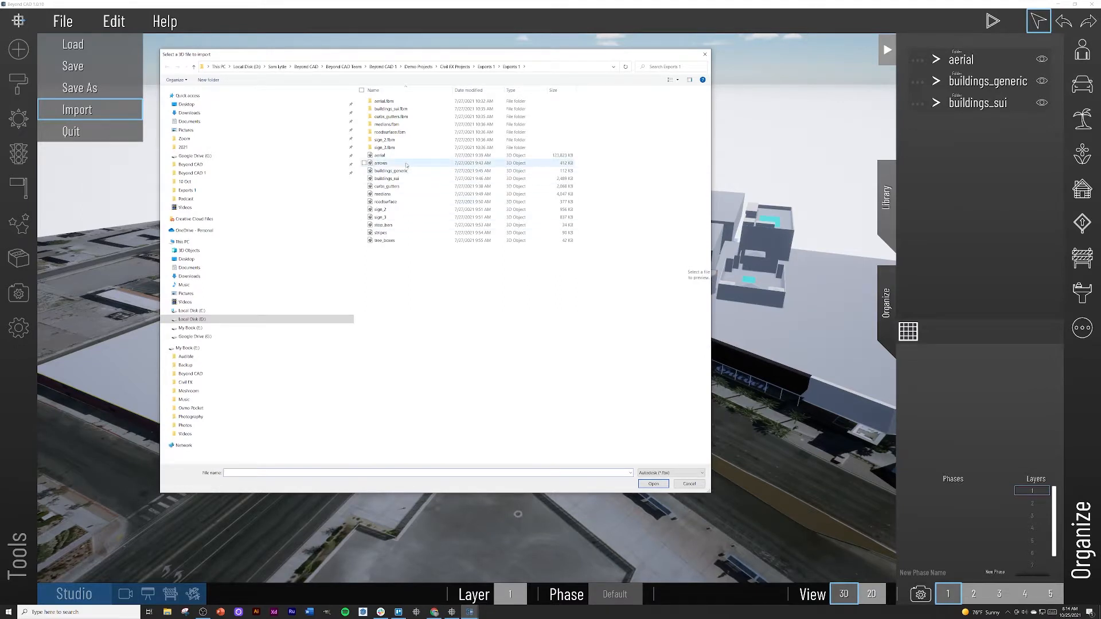
{"action": "left_click", "coordinate": [385, 202]}
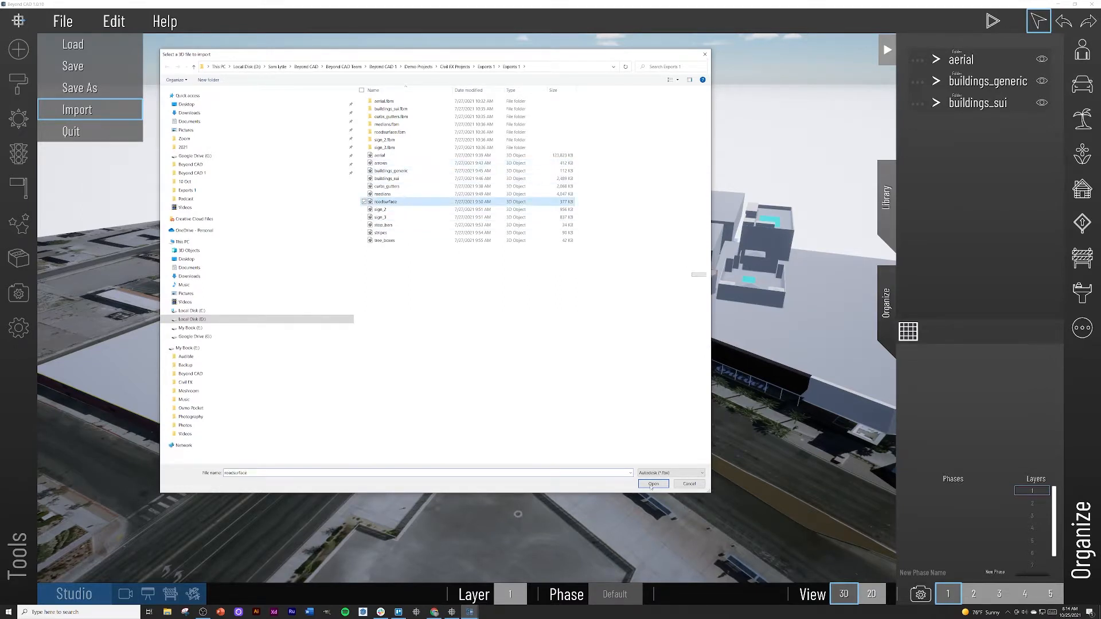
{"action": "left_click", "coordinate": [653, 484]}
{"action": "left_click", "coordinate": [503, 450]}
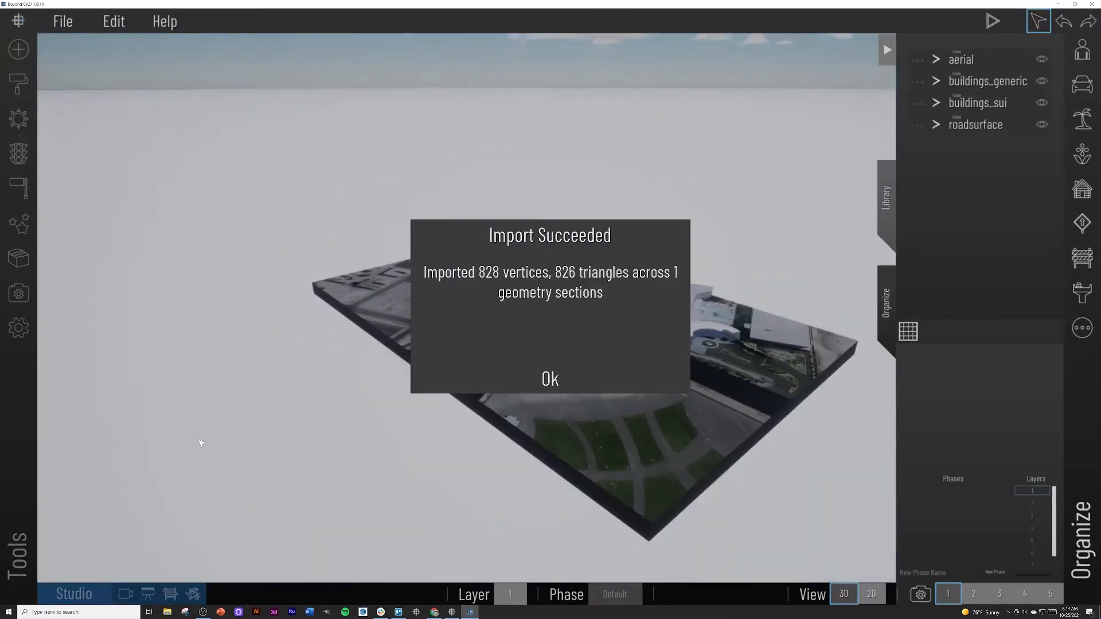
{"action": "left_click", "coordinate": [548, 378]}
Import the stripes 3D file with a 50.0 ft Z offset, zero rotation, import scale 1.0 and centimeters as the original unit
{"action": "scroll", "coordinate": [565, 315], "scroll_direction": "up", "scroll_amount": 5}
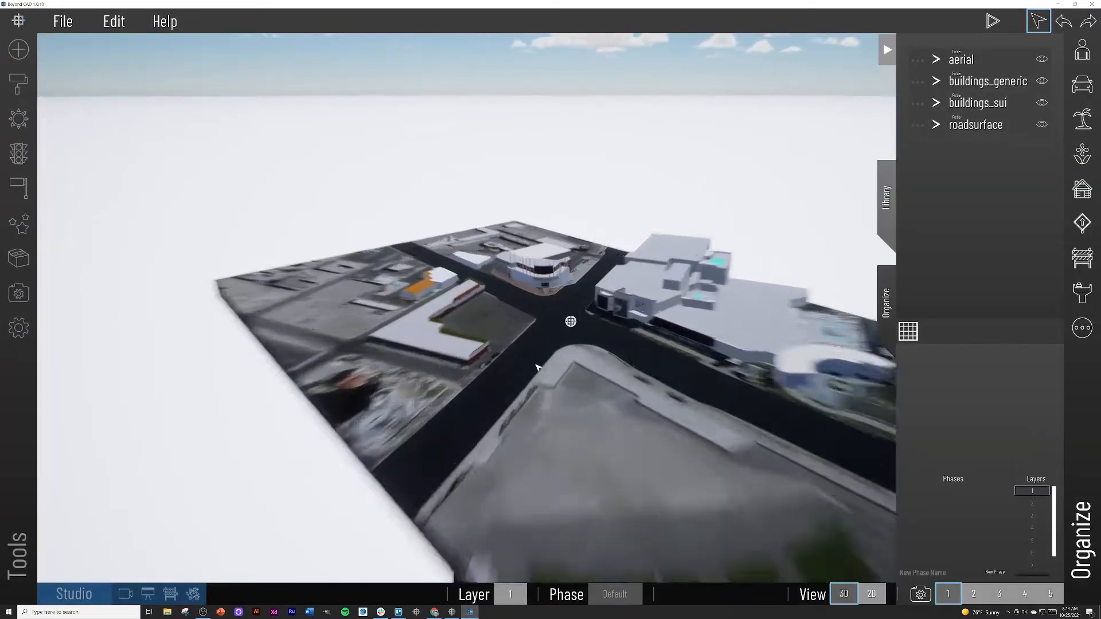
{"action": "scroll", "coordinate": [442, 383], "scroll_direction": "down", "scroll_amount": 5}
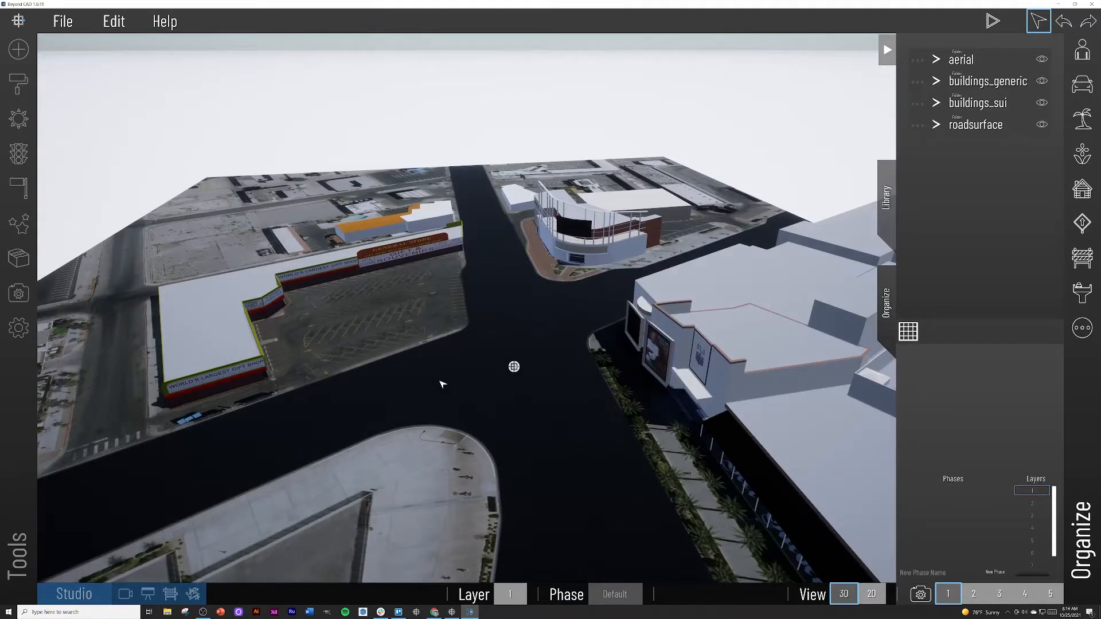
{"action": "left_click", "coordinate": [63, 21]}
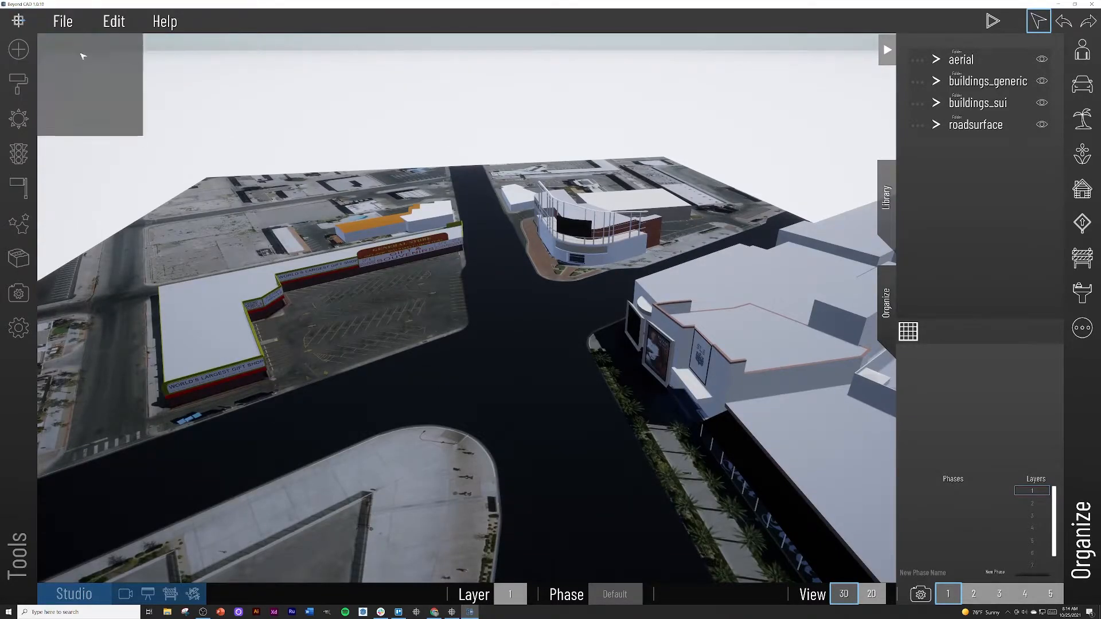
{"action": "left_click", "coordinate": [77, 109]}
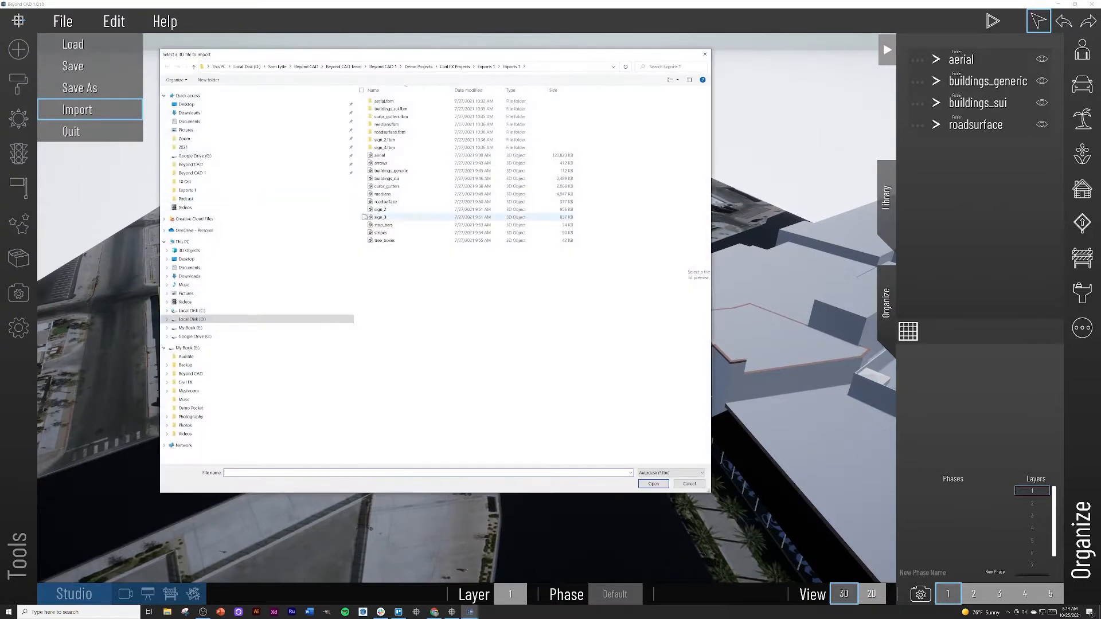
{"action": "left_click", "coordinate": [407, 232]}
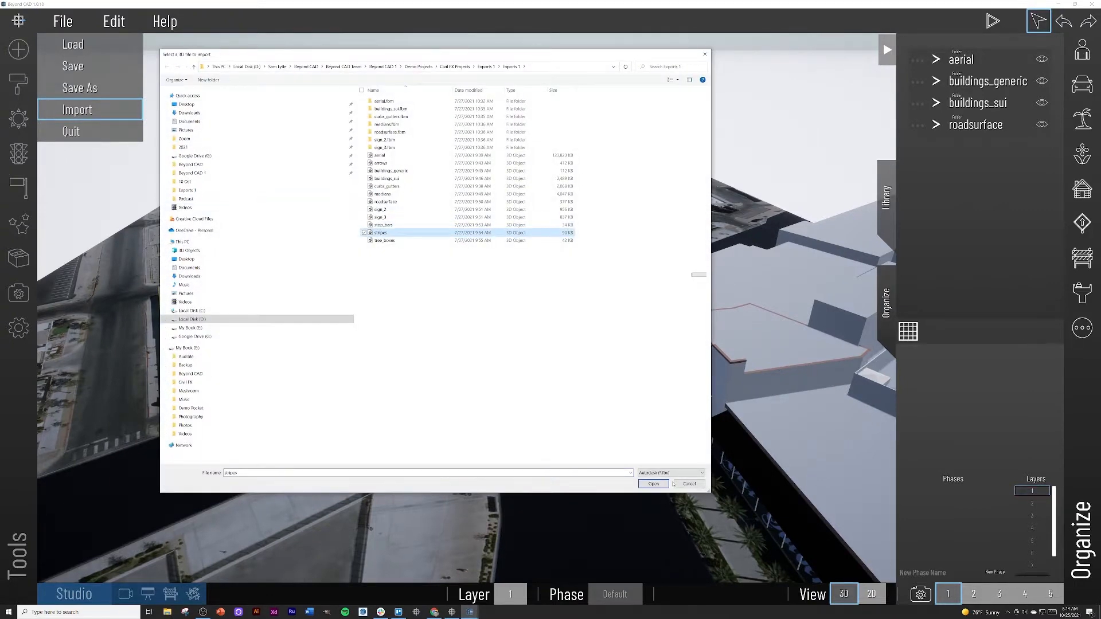
{"action": "left_click", "coordinate": [654, 484]}
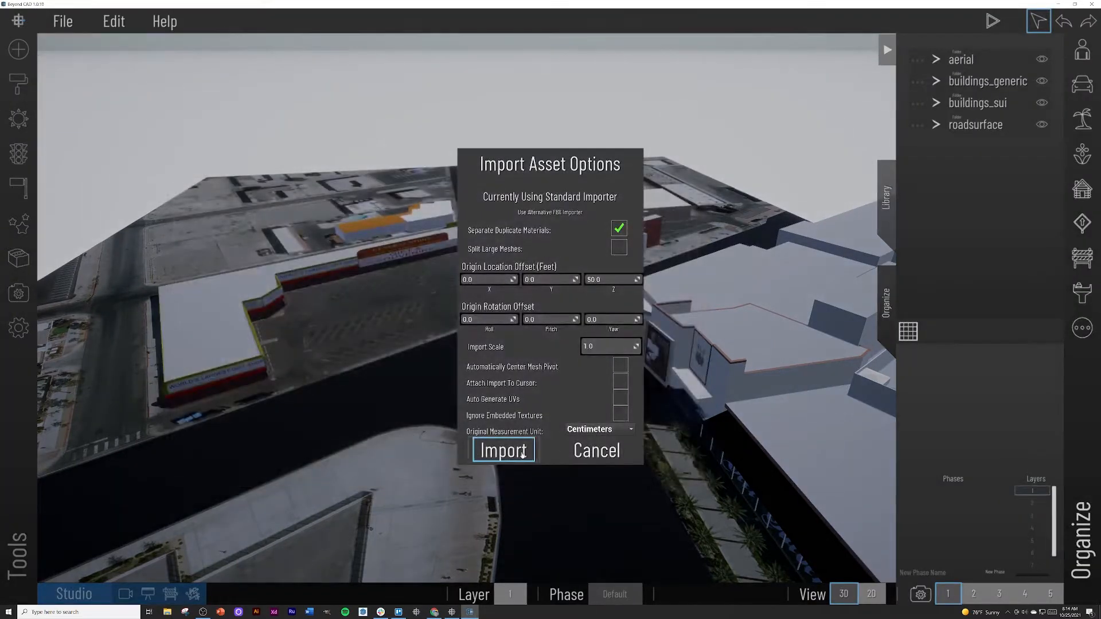
{"action": "left_click", "coordinate": [522, 453]}
{"action": "left_click", "coordinate": [549, 378]}
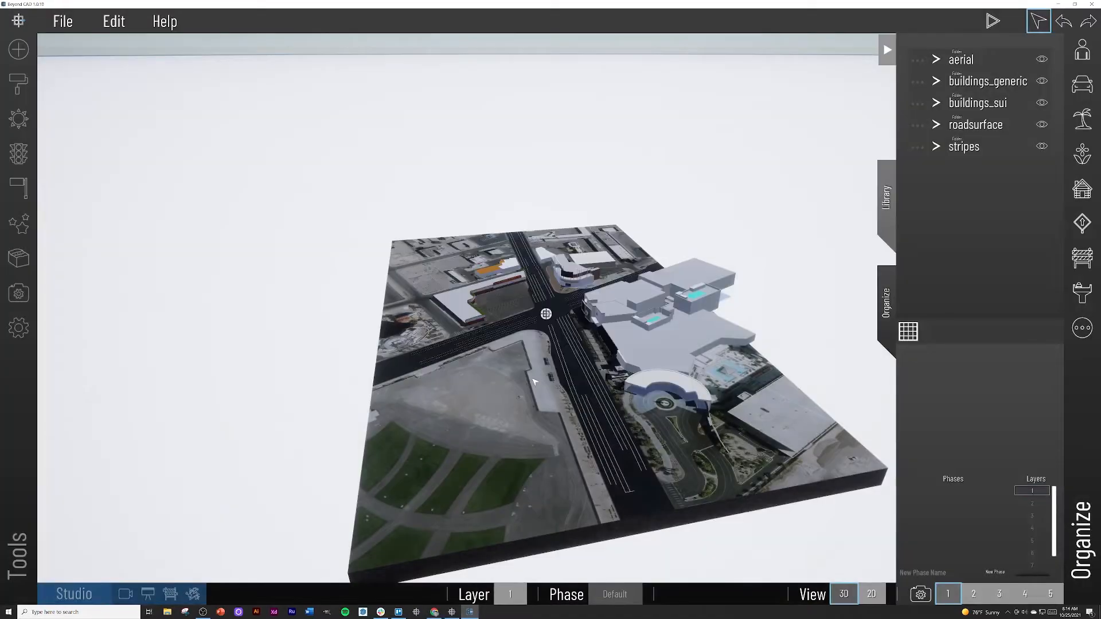
Hide the list of scene objects and open the Import/Custom category of the texture materials
{"action": "scroll", "coordinate": [596, 428], "scroll_direction": "down", "scroll_amount": 10}
{"action": "scroll", "coordinate": [591, 420], "scroll_direction": "up", "scroll_amount": 6}
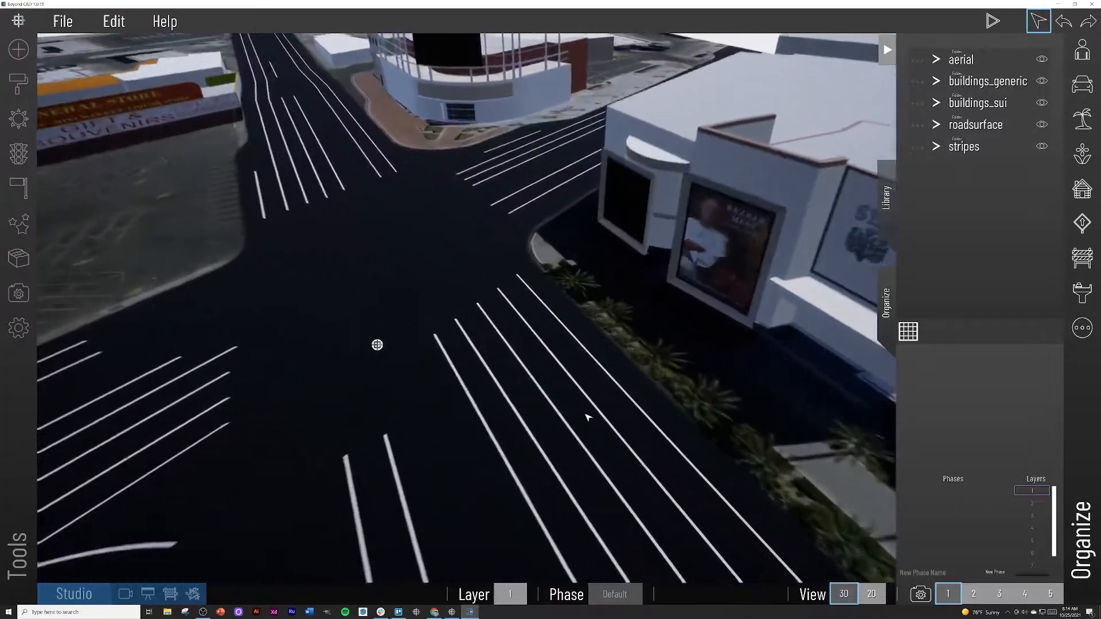
{"action": "right_click_drag", "start_coordinate": [575, 417], "coordinate": [458, 398]}
{"action": "scroll", "coordinate": [457, 398], "scroll_direction": "up", "scroll_amount": 3}
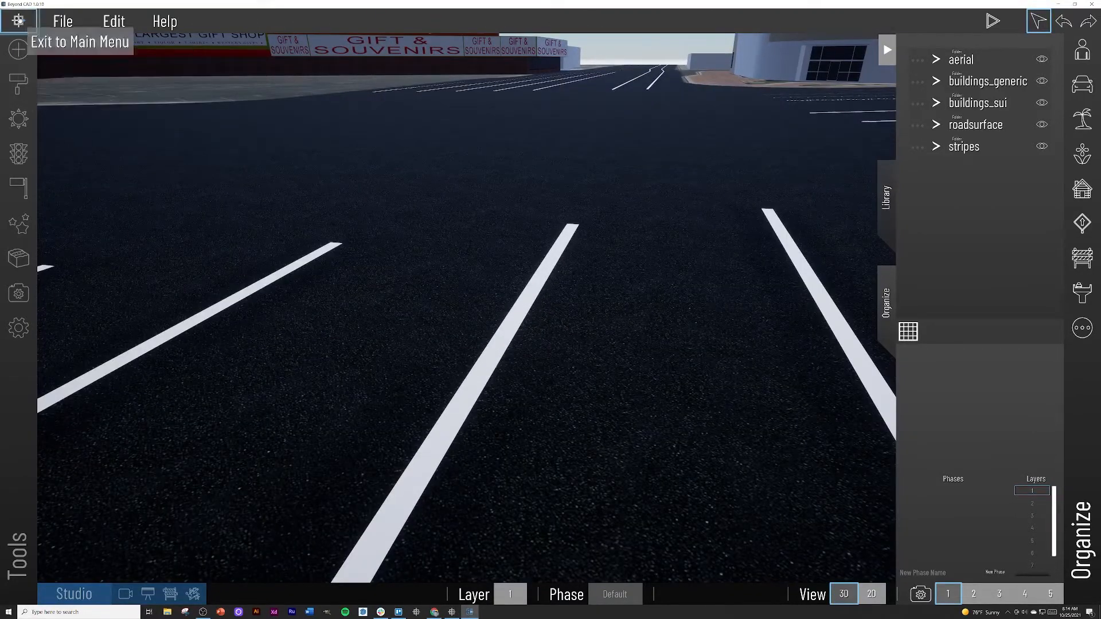
{"action": "left_click", "coordinate": [887, 49]}
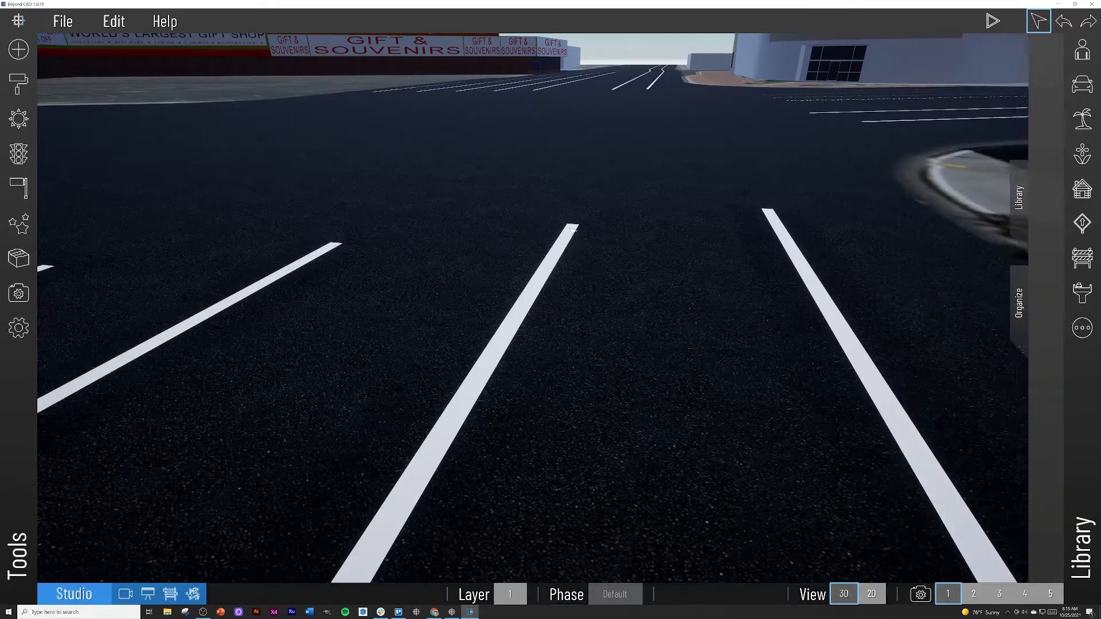
{"action": "left_click", "coordinate": [19, 84]}
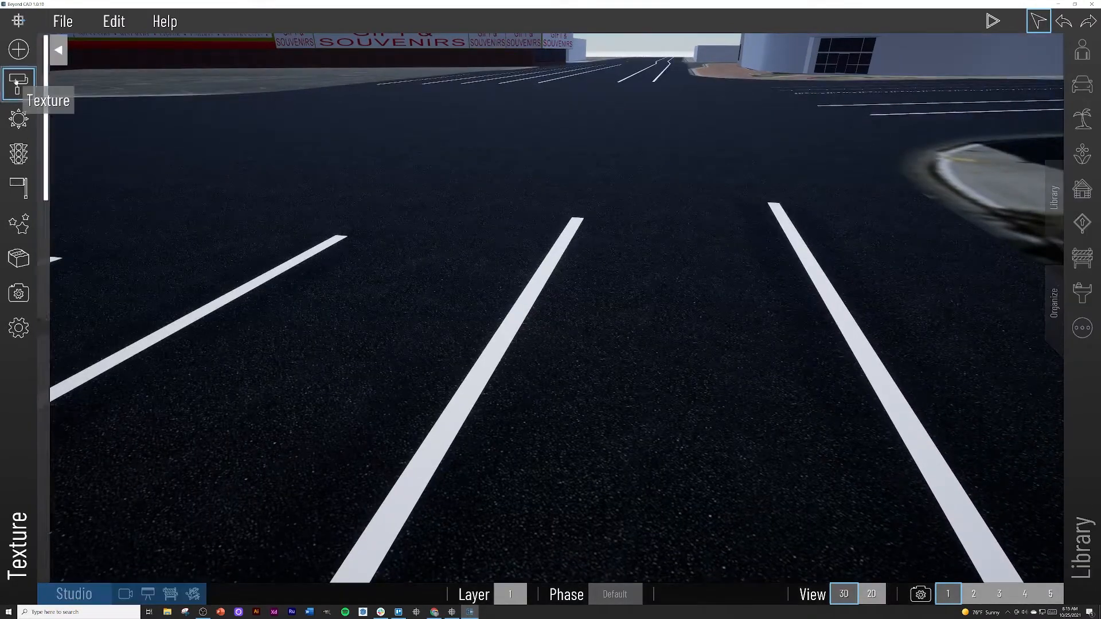
{"action": "scroll", "coordinate": [117, 250], "scroll_direction": "down", "scroll_amount": 3}
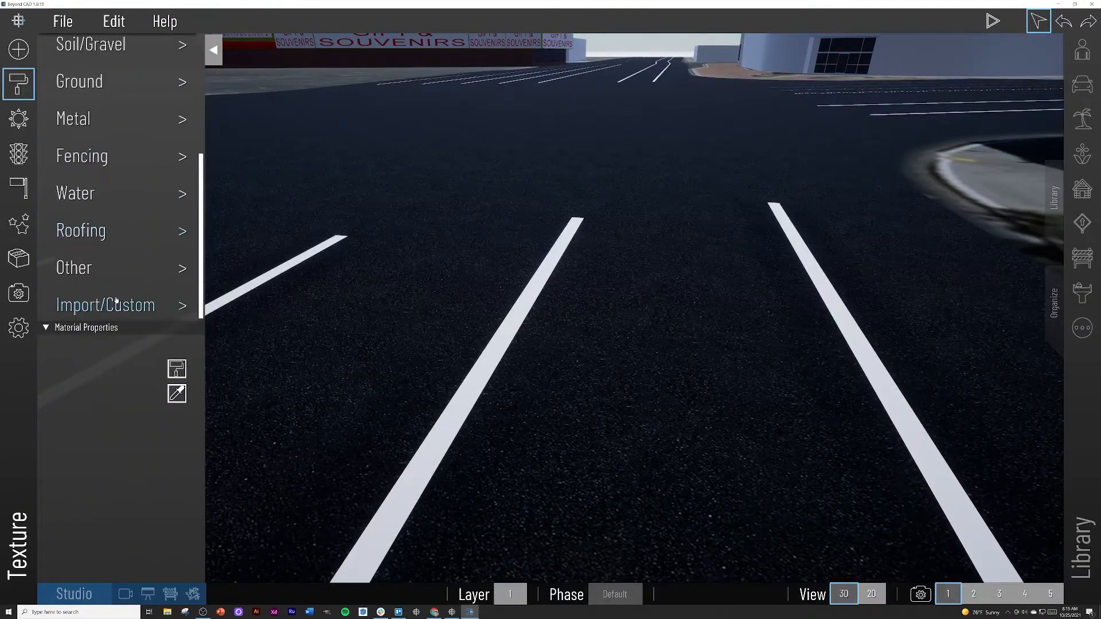
{"action": "scroll", "coordinate": [127, 284], "scroll_direction": "down", "scroll_amount": 5}
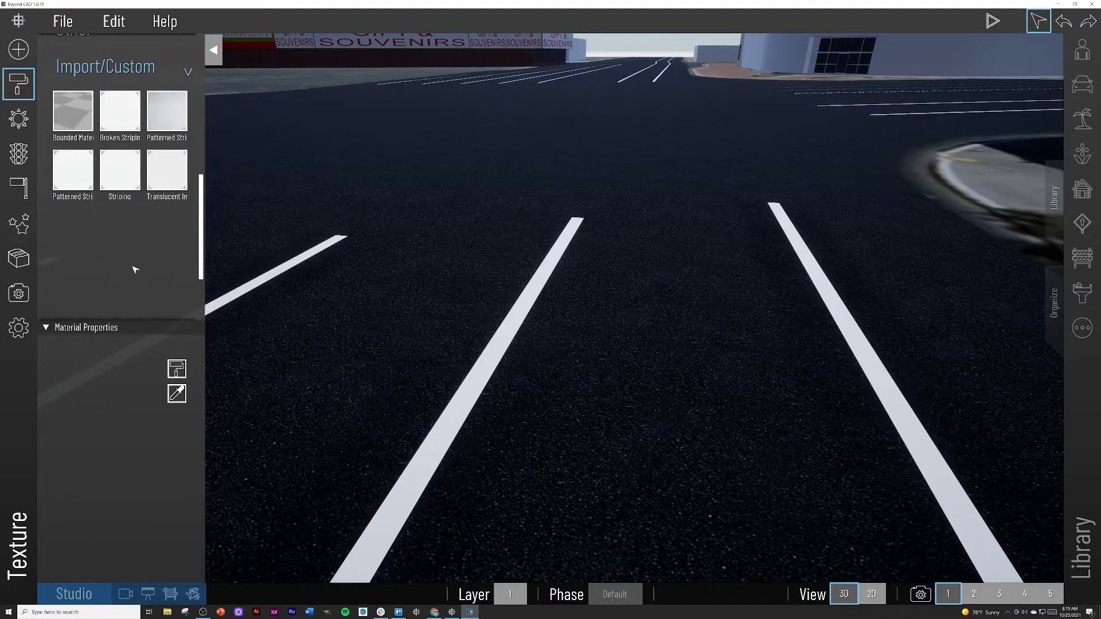
Apply the Broken Striping material to the solid white lane lines on the road surface
{"action": "left_click_drag", "start_coordinate": [153, 163], "coordinate": [481, 368]}
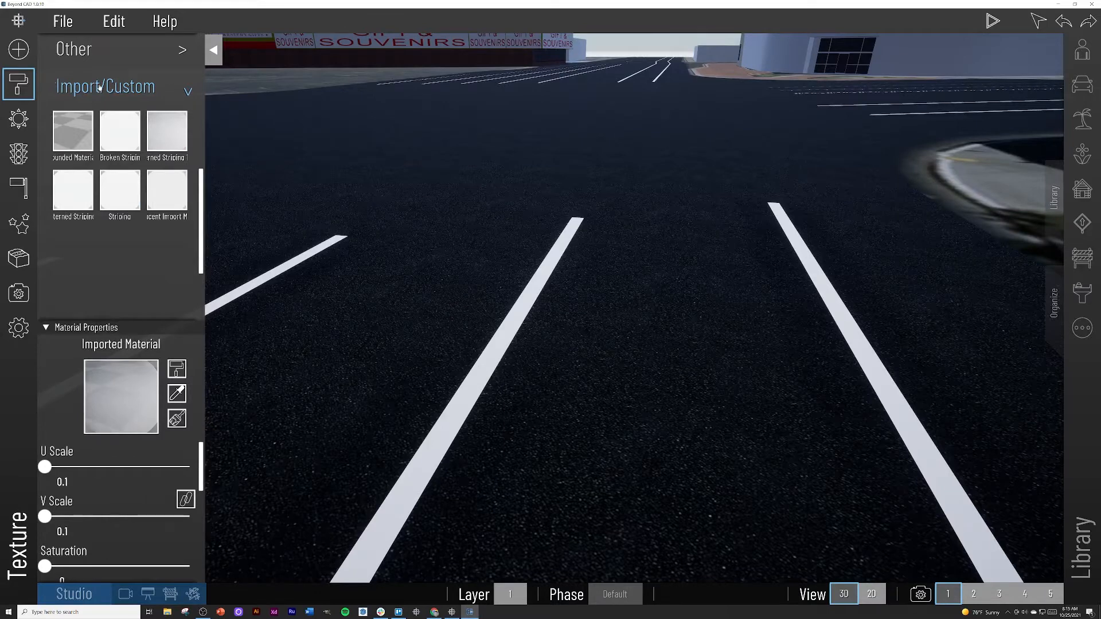
{"action": "left_click_drag", "start_coordinate": [511, 333], "coordinate": [508, 329]}
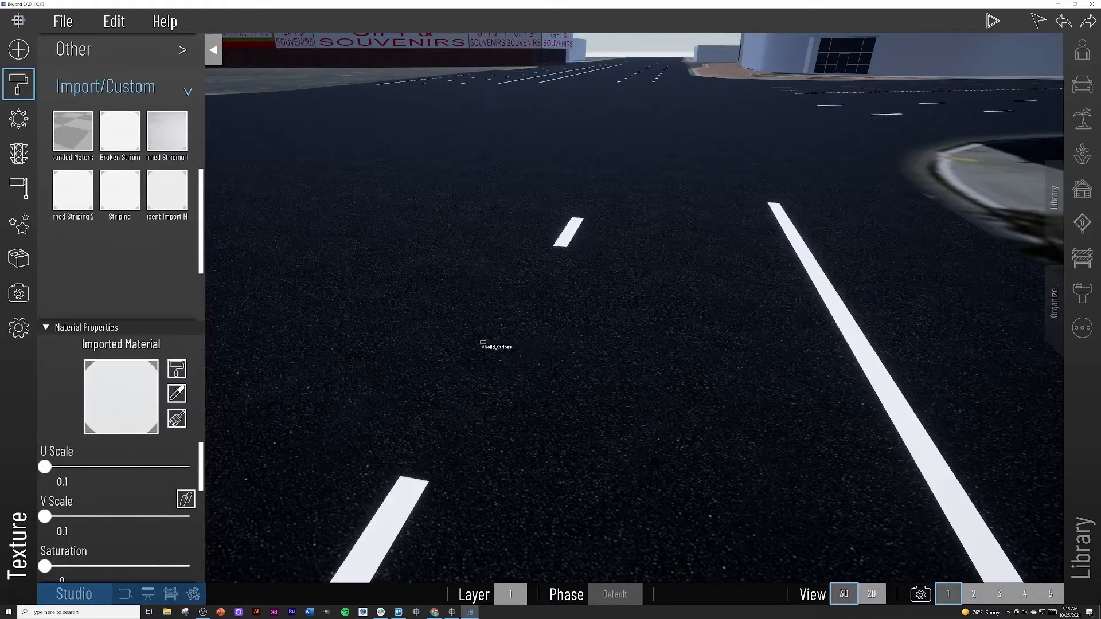
{"action": "scroll", "coordinate": [493, 312], "scroll_direction": "down", "scroll_amount": 10}
{"action": "right_click_drag", "start_coordinate": [425, 327], "coordinate": [577, 342]}
{"action": "key", "text": "w"}
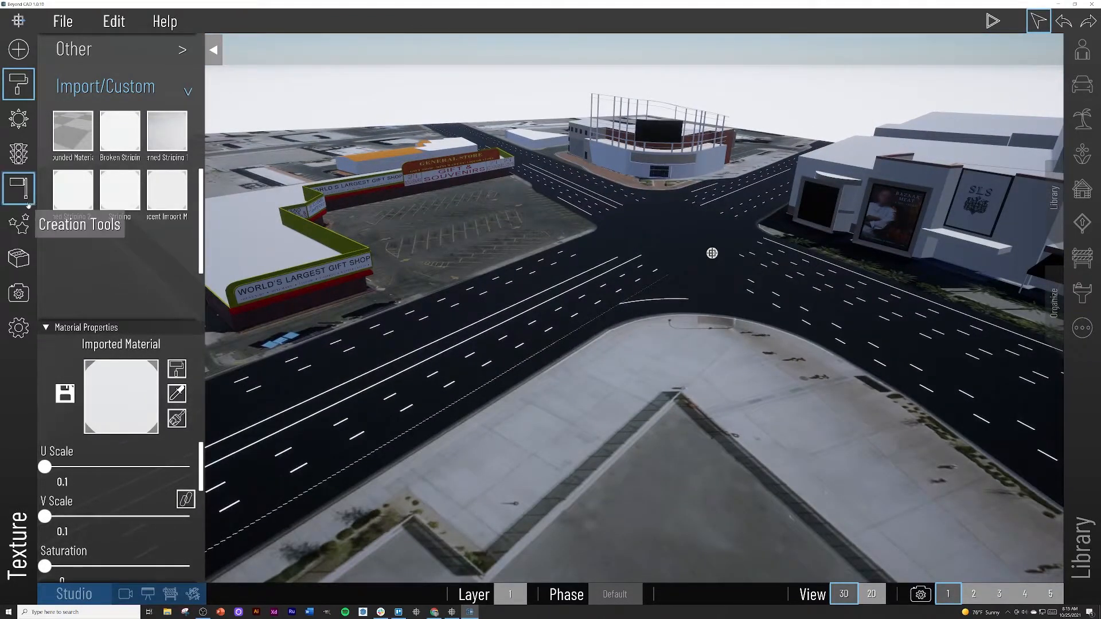
Import the curbs_gutters 3D file with a 50.0 ft Z offset, import scale 1.0 and centimeters as the original unit
{"action": "left_click", "coordinate": [17, 91]}
{"action": "left_click", "coordinate": [79, 22]}
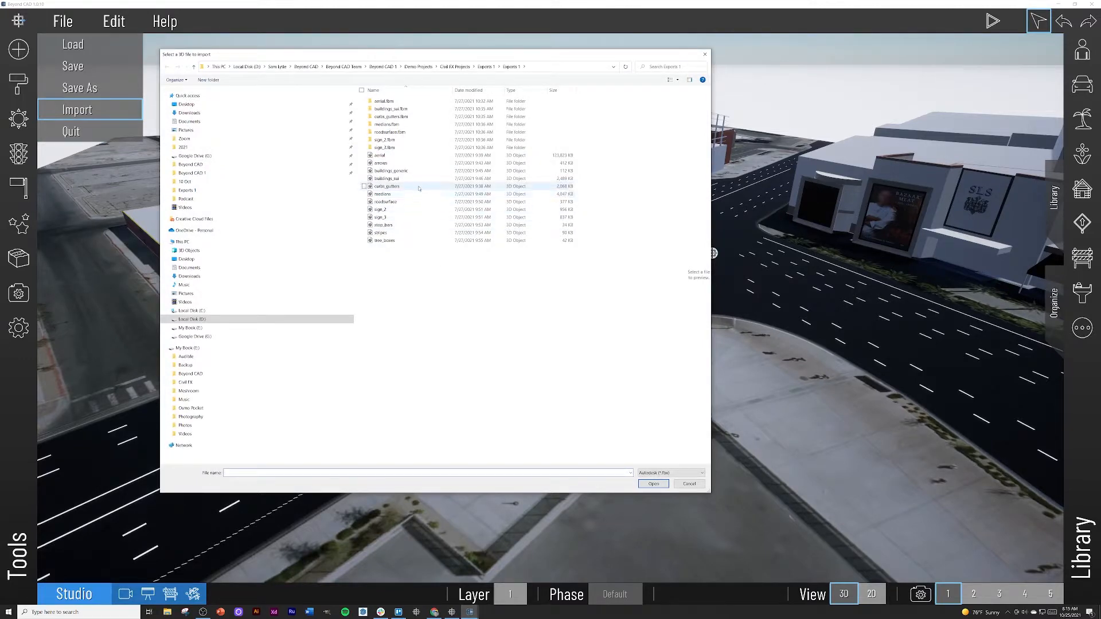
{"action": "left_click", "coordinate": [396, 186]}
{"action": "left_click", "coordinate": [651, 484]}
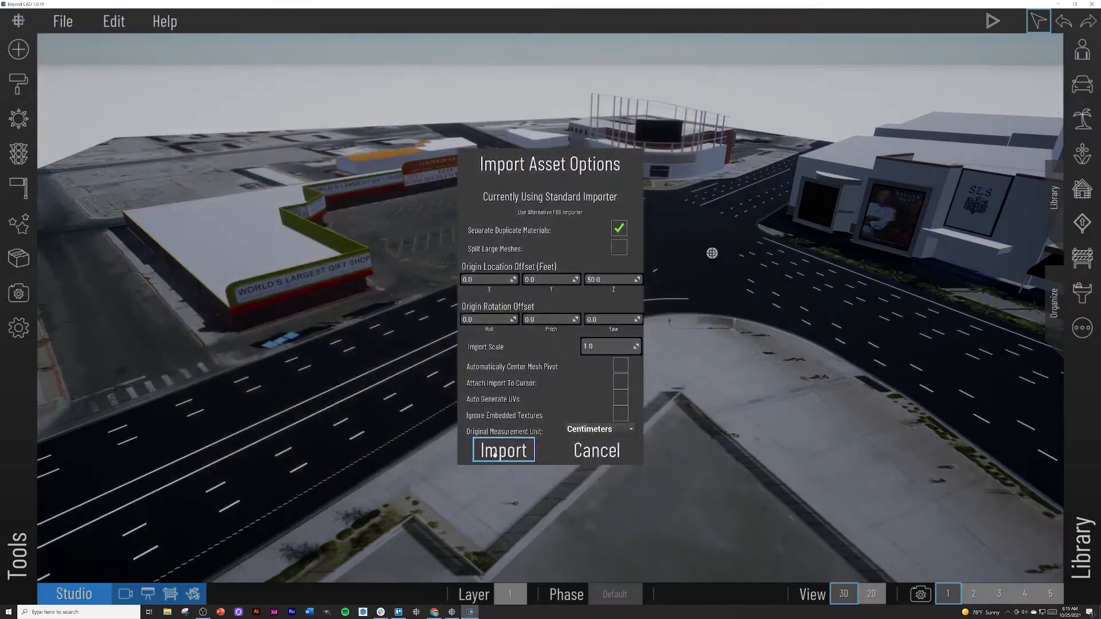
{"action": "left_click", "coordinate": [474, 451]}
{"action": "left_click", "coordinate": [550, 379]}
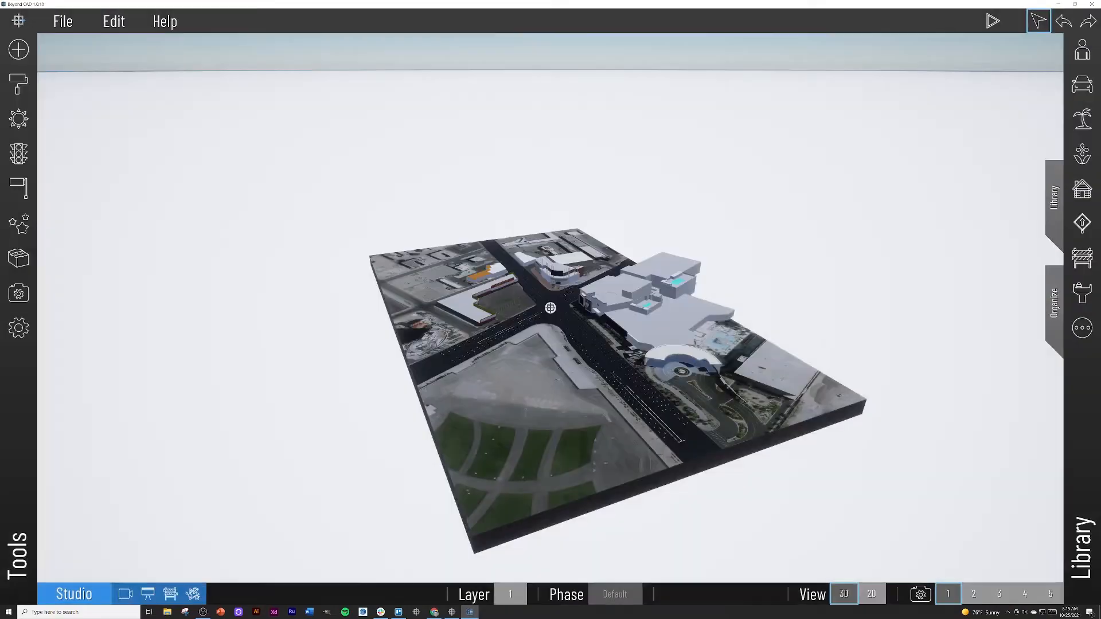
Examine the imported curbs and gutters up close around the sidewalk corner of the intersection, with the scene object list shown
{"action": "scroll", "coordinate": [576, 397], "scroll_direction": "up", "scroll_amount": 5}
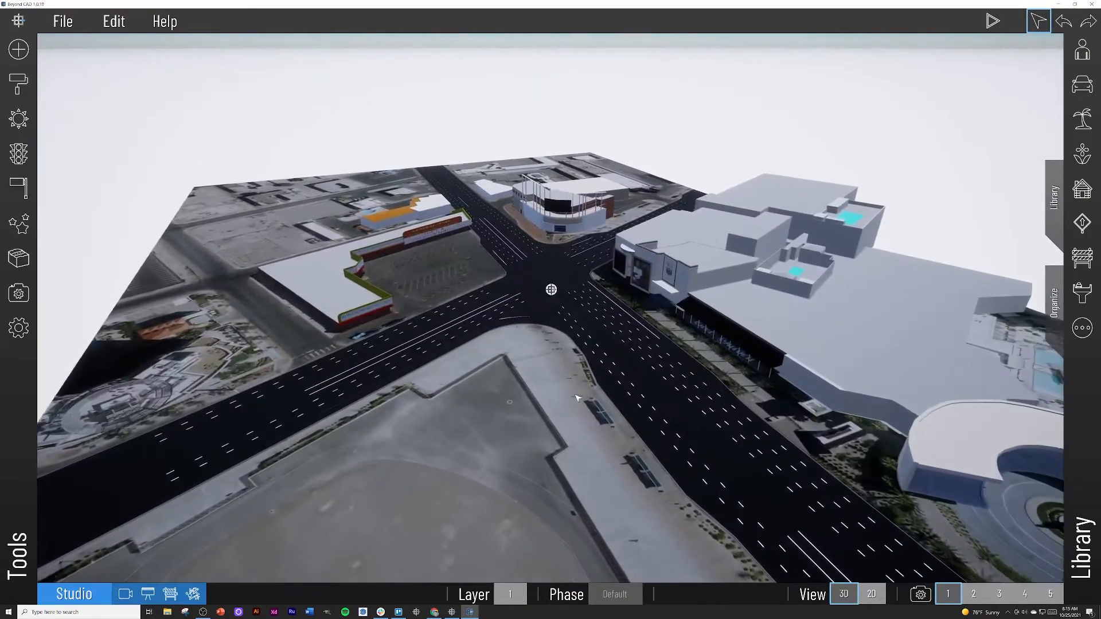
{"action": "scroll", "coordinate": [651, 453], "scroll_direction": "up", "scroll_amount": 3}
{"action": "middle_click_drag", "start_coordinate": [651, 453], "coordinate": [428, 400]}
{"action": "scroll", "coordinate": [562, 411], "scroll_direction": "up", "scroll_amount": 4}
{"action": "scroll", "coordinate": [635, 397], "scroll_direction": "up", "scroll_amount": 2}
{"action": "scroll", "coordinate": [635, 397], "scroll_direction": "up", "scroll_amount": 3}
{"action": "scroll", "coordinate": [428, 400], "scroll_direction": "down", "scroll_amount": 3}
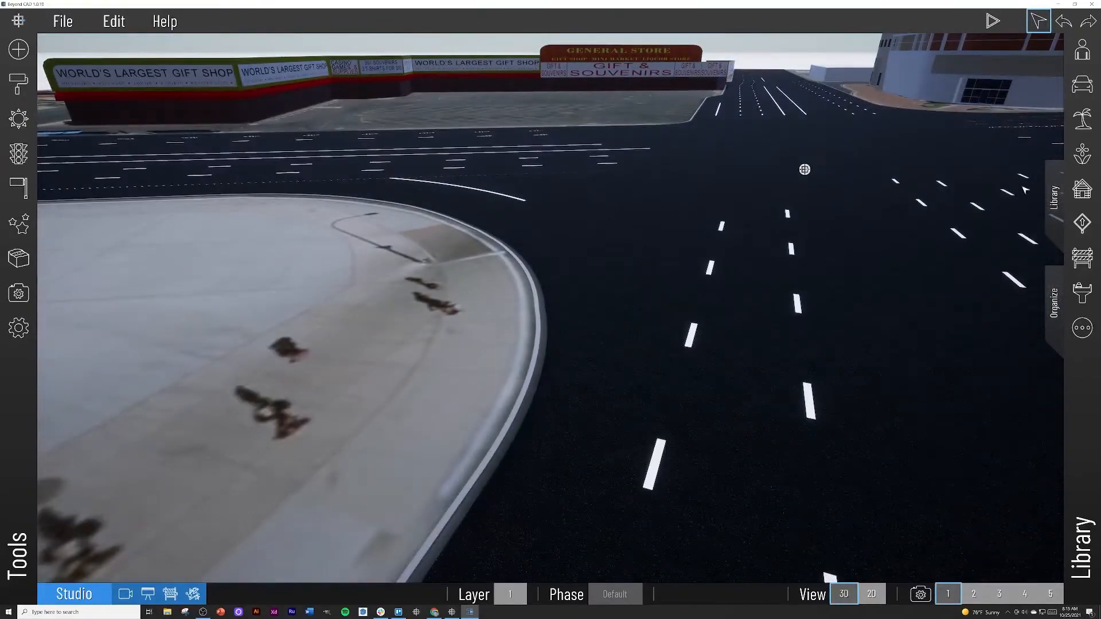
{"action": "left_click", "coordinate": [1054, 311]}
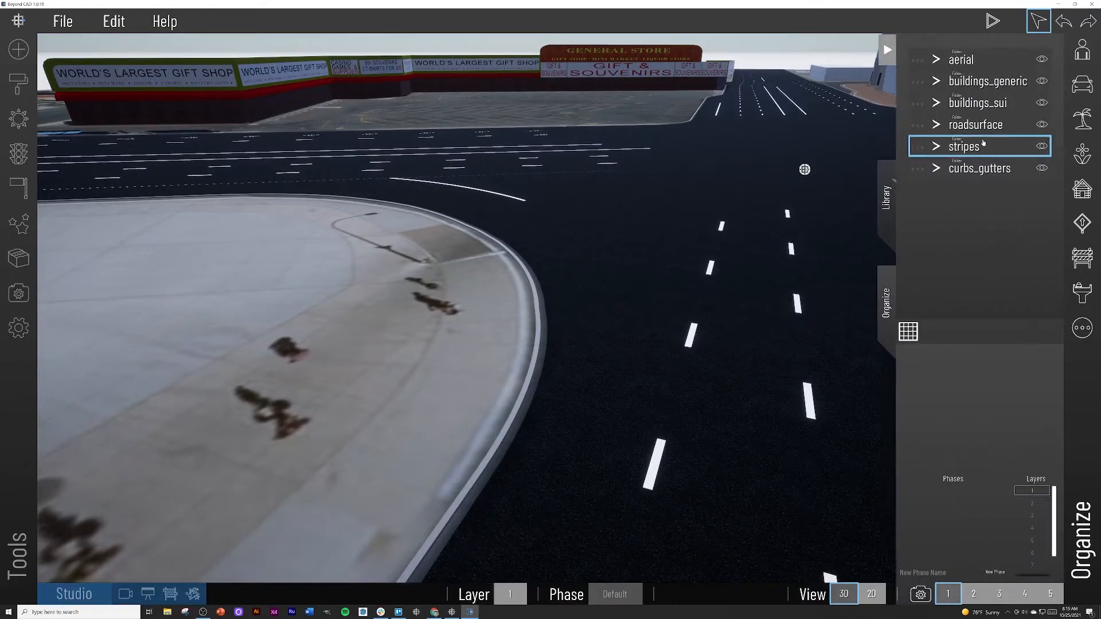
{"action": "right_click_drag", "start_coordinate": [526, 352], "coordinate": [393, 452]}
{"action": "scroll", "coordinate": [480, 320], "scroll_direction": "up", "scroll_amount": 3}
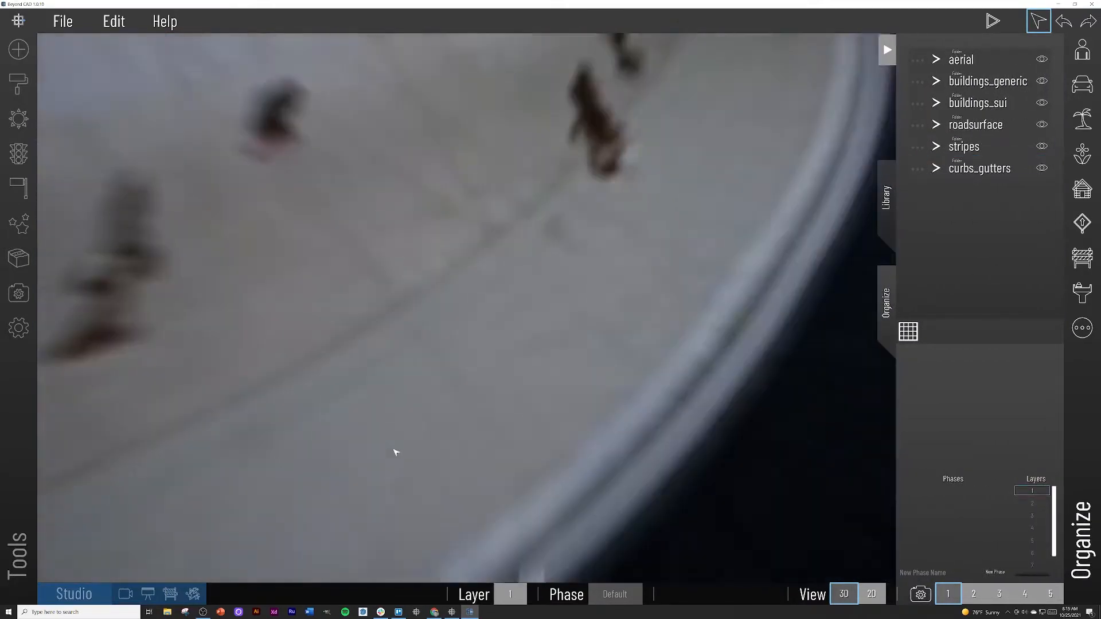
{"action": "scroll", "coordinate": [607, 270], "scroll_direction": "down", "scroll_amount": 3}
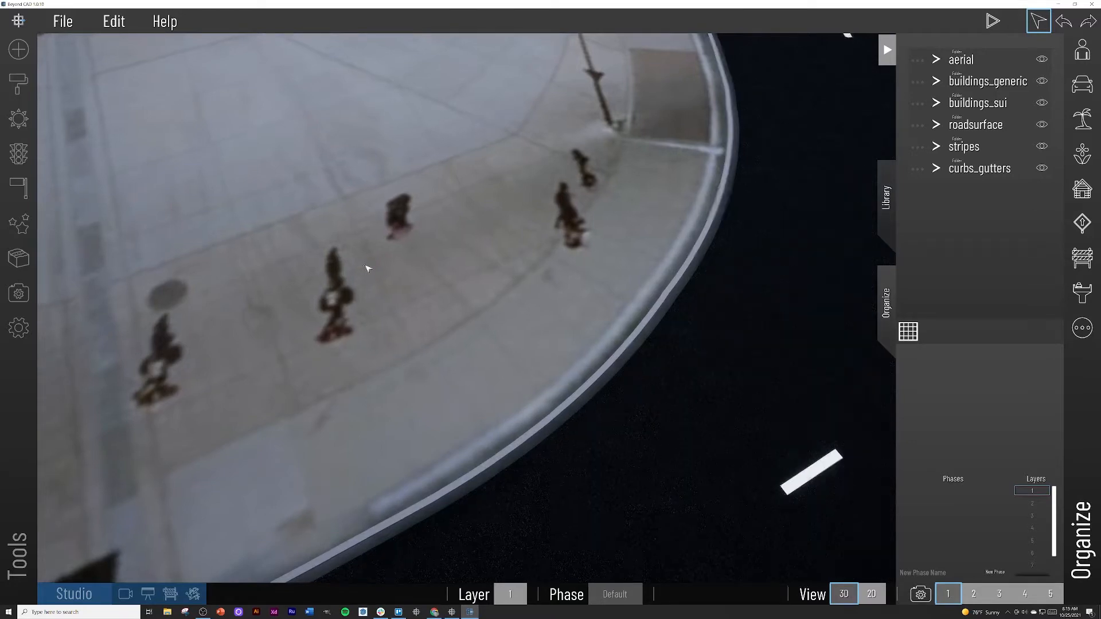
{"action": "scroll", "coordinate": [369, 268], "scroll_direction": "down", "scroll_amount": 3}
{"action": "right_click_drag", "start_coordinate": [369, 268], "coordinate": [416, 259]}
{"action": "scroll", "coordinate": [435, 247], "scroll_direction": "up", "scroll_amount": 3}
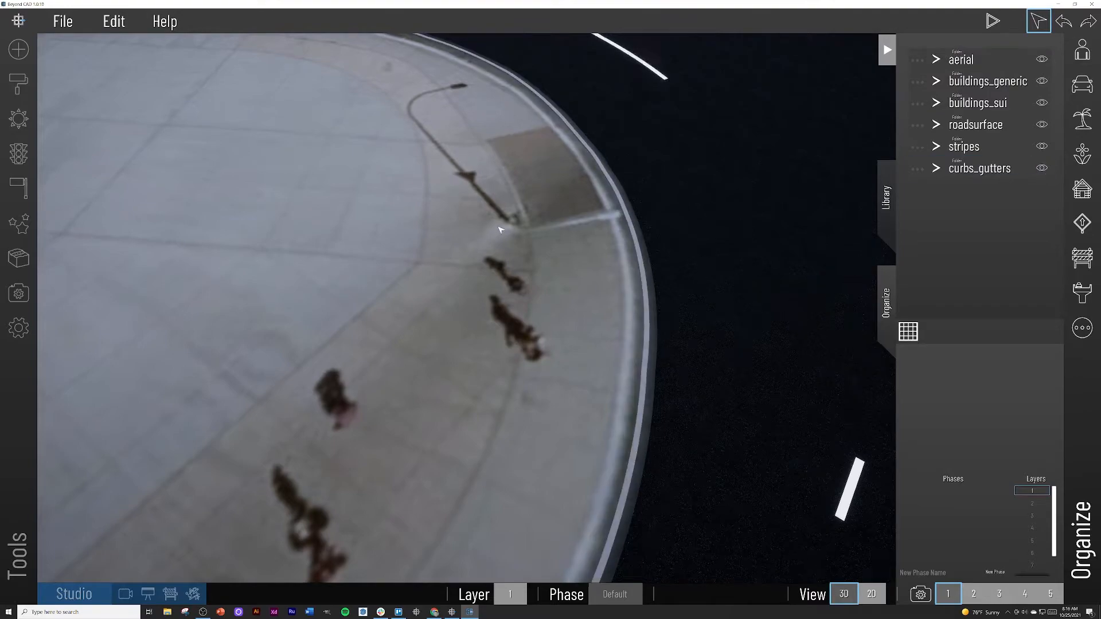
{"action": "right_click_drag", "start_coordinate": [501, 229], "coordinate": [513, 189]}
Select the curbs_gutters object to inspect its extent along the roads, clear the selection and hide the object list
{"action": "double_click", "coordinate": [991, 169]}
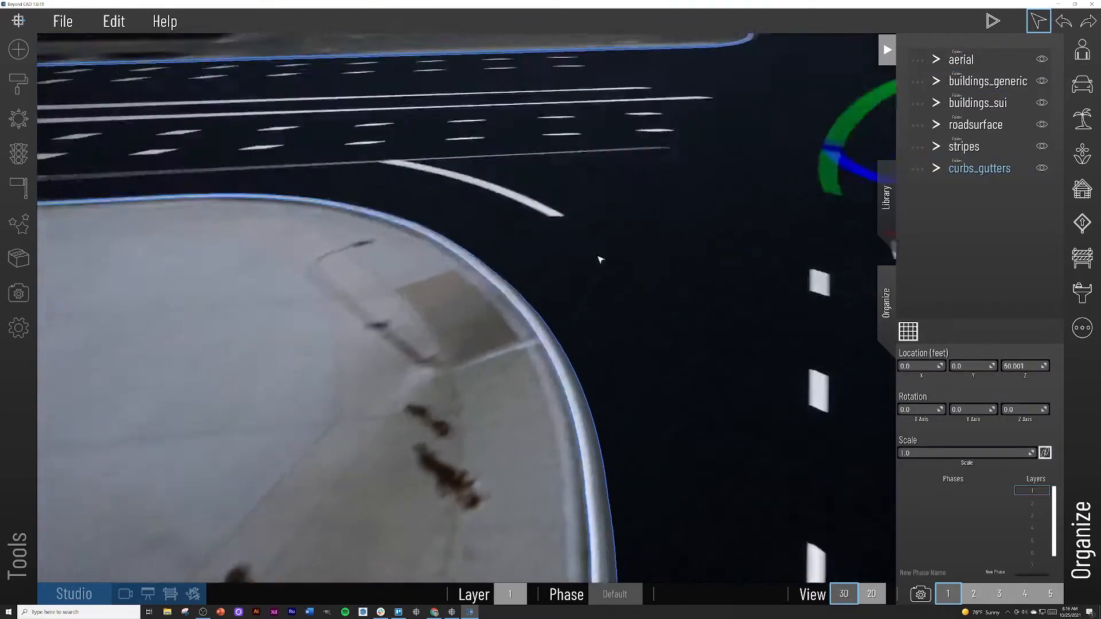
{"action": "scroll", "coordinate": [707, 208], "scroll_direction": "down", "scroll_amount": 5}
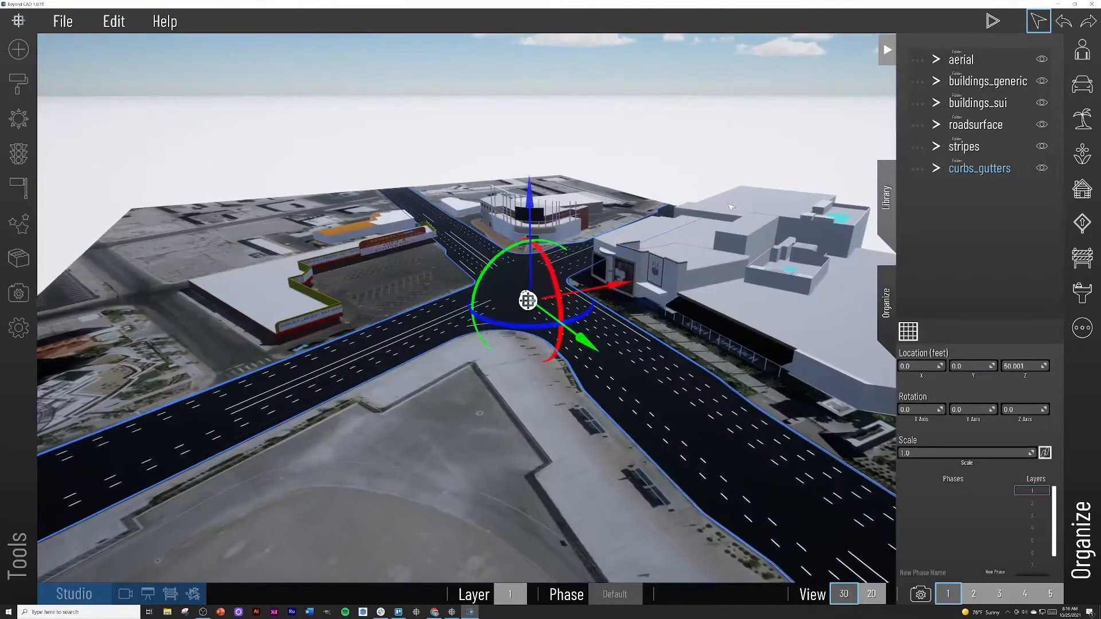
{"action": "scroll", "coordinate": [731, 207], "scroll_direction": "up", "scroll_amount": 8}
{"action": "right_click_drag", "start_coordinate": [731, 207], "coordinate": [349, 310]}
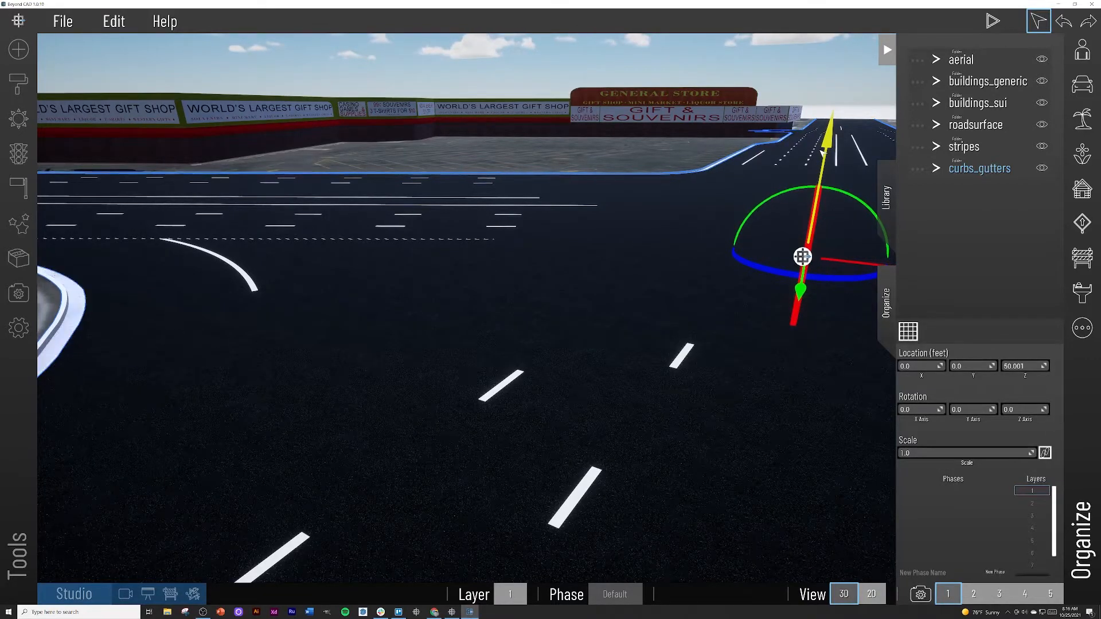
{"action": "left_click", "coordinate": [395, 223]}
{"action": "right_click_drag", "start_coordinate": [371, 238], "coordinate": [465, 244]}
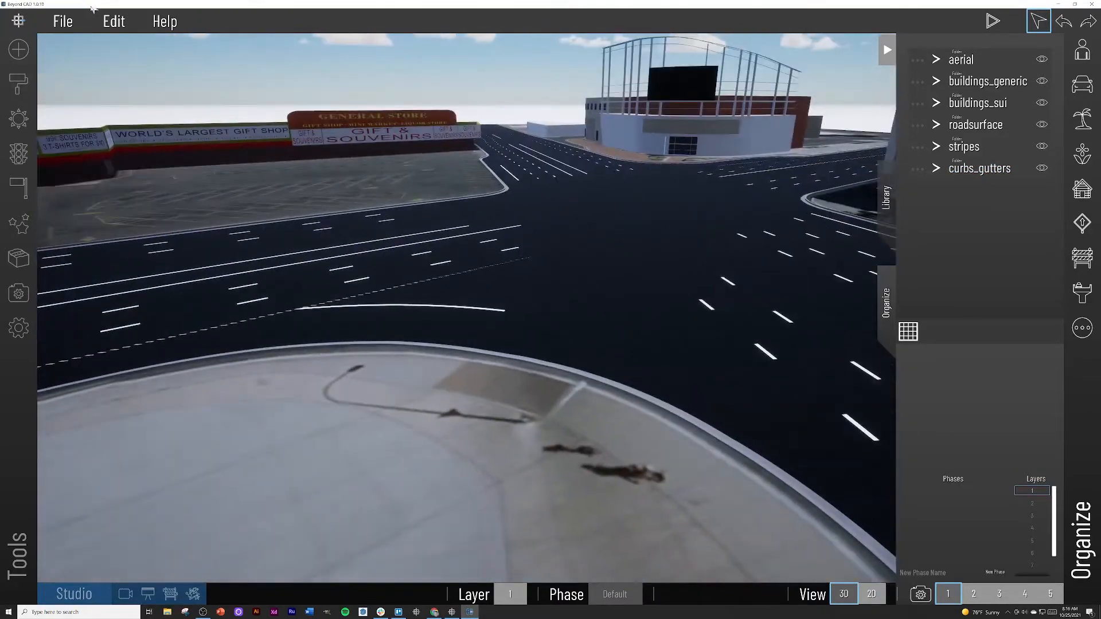
{"action": "left_click", "coordinate": [887, 50]}
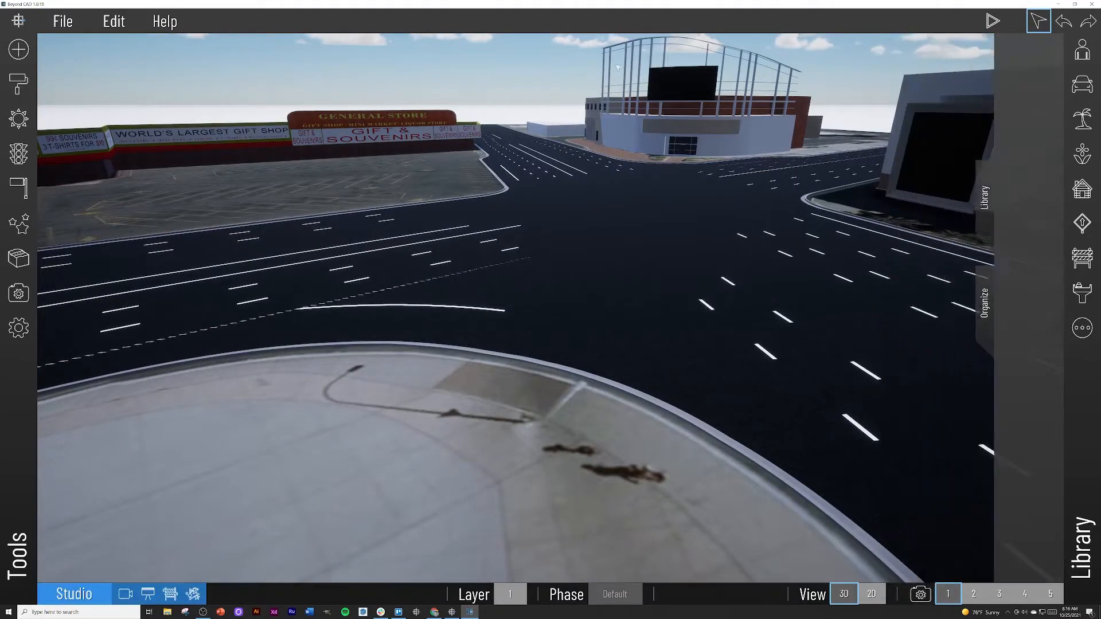
Import the arrows 3D file with a 50.0 ft Z offset, import scale 1.0 and centimeters as the original unit
{"action": "left_click", "coordinate": [64, 21]}
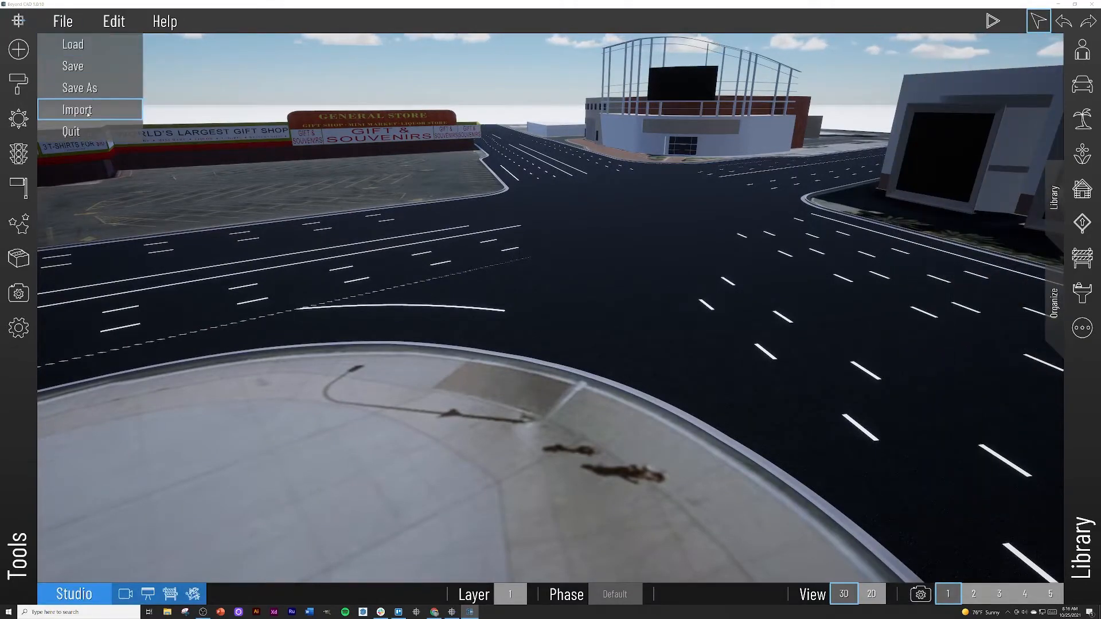
{"action": "left_click", "coordinate": [87, 111]}
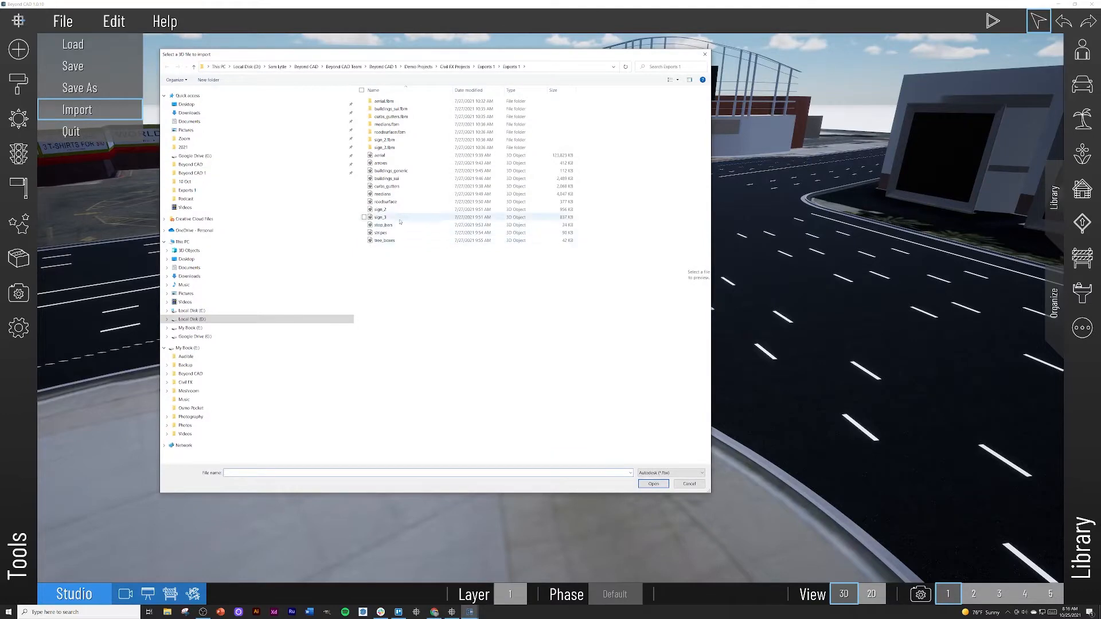
{"action": "left_click", "coordinate": [394, 164]}
{"action": "left_click", "coordinate": [645, 485]}
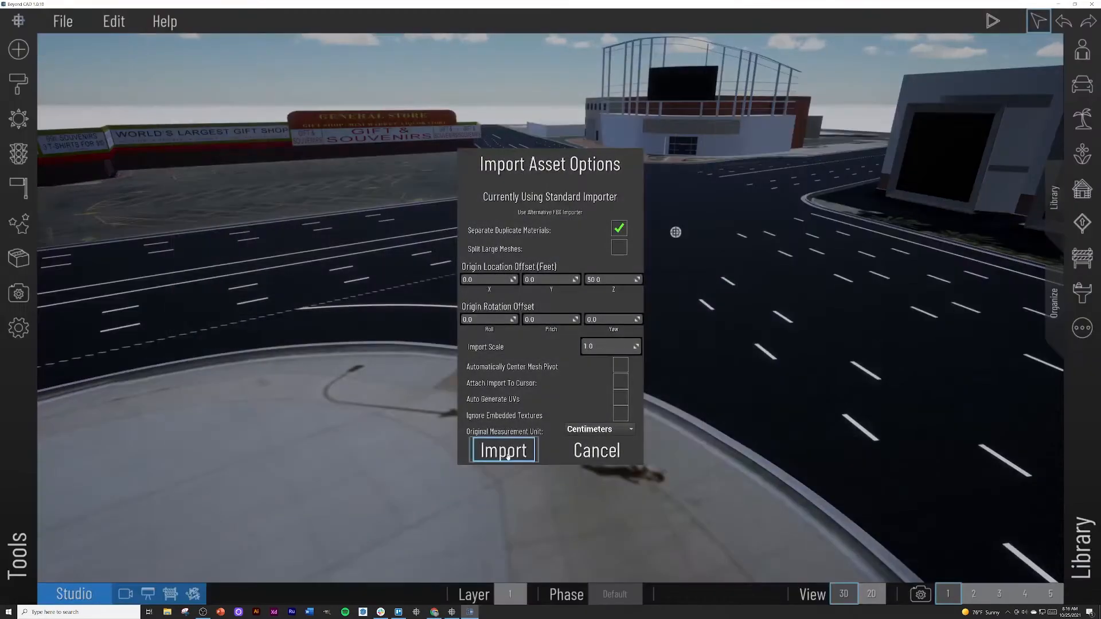
{"action": "left_click", "coordinate": [501, 451]}
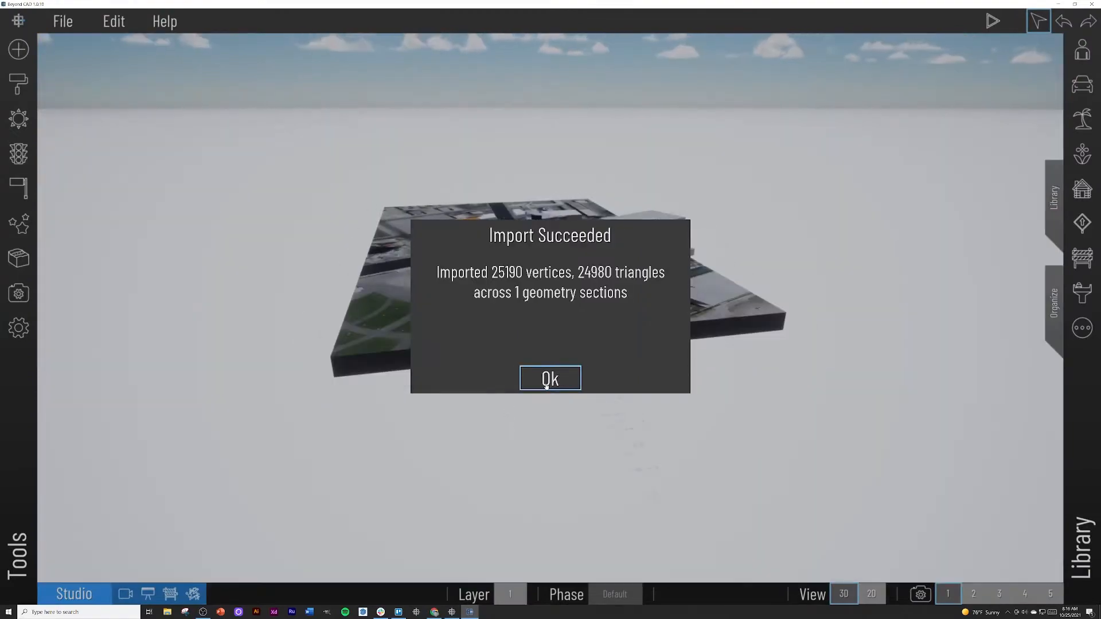
{"action": "left_click", "coordinate": [546, 386]}
Locate the imported arrows beyond the edge of the aerial and select the arrows object in the scene object list
{"action": "scroll", "coordinate": [667, 434], "scroll_direction": "up", "scroll_amount": 5}
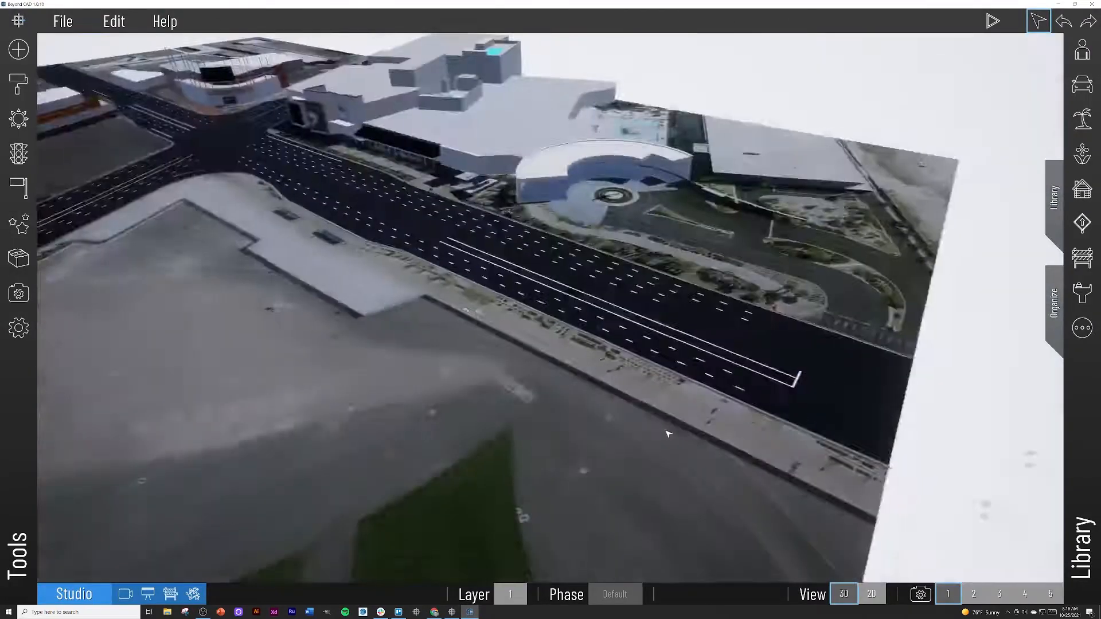
{"action": "right_click_drag", "start_coordinate": [667, 434], "coordinate": [796, 409]}
{"action": "right_click_drag", "start_coordinate": [705, 398], "coordinate": [758, 408]}
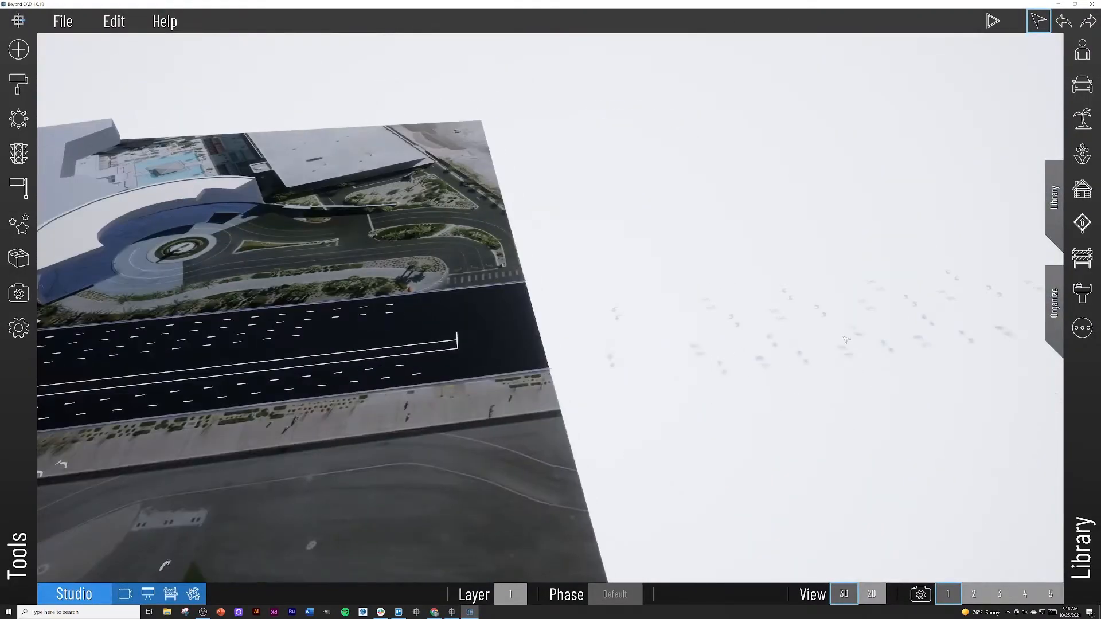
{"action": "left_click", "coordinate": [1054, 317]}
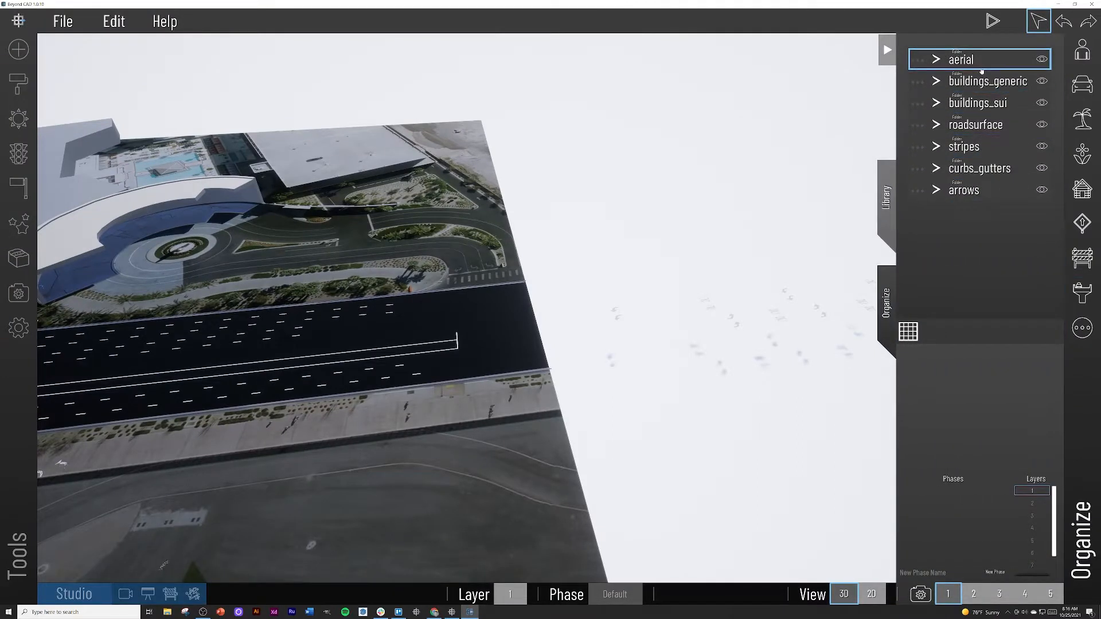
{"action": "double_click", "coordinate": [963, 189]}
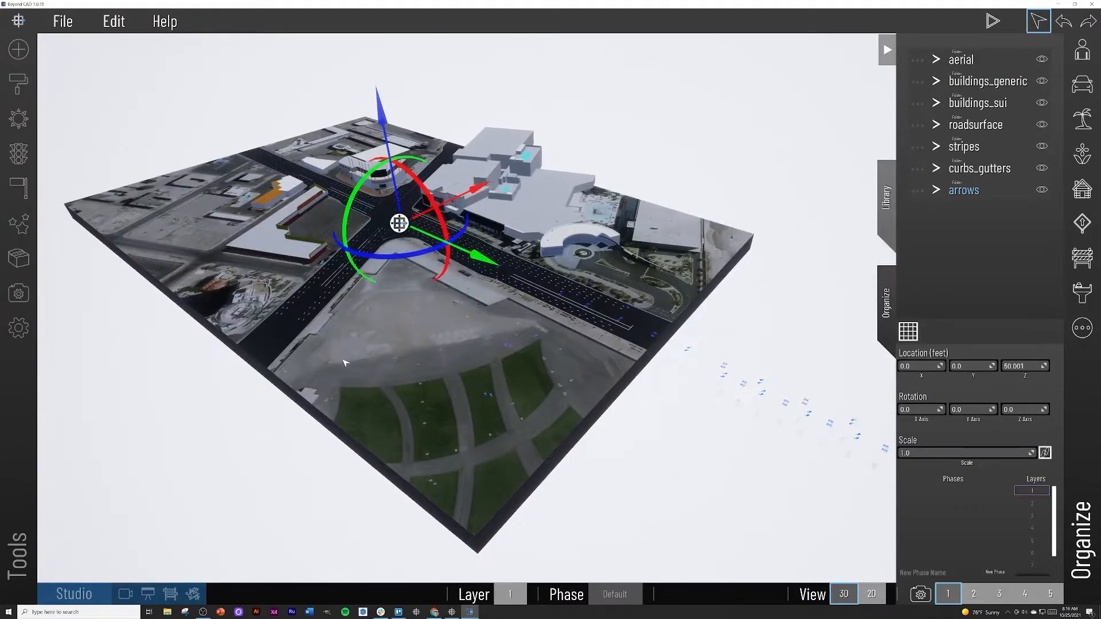
Move the arrows object along its Y axis onto the road surface, to a Y location of about -541 ft
{"action": "key", "text": "w"}
{"action": "right_click_drag", "start_coordinate": [345, 363], "coordinate": [234, 283]}
{"action": "key", "text": "w"}
{"action": "key", "text": "s"}
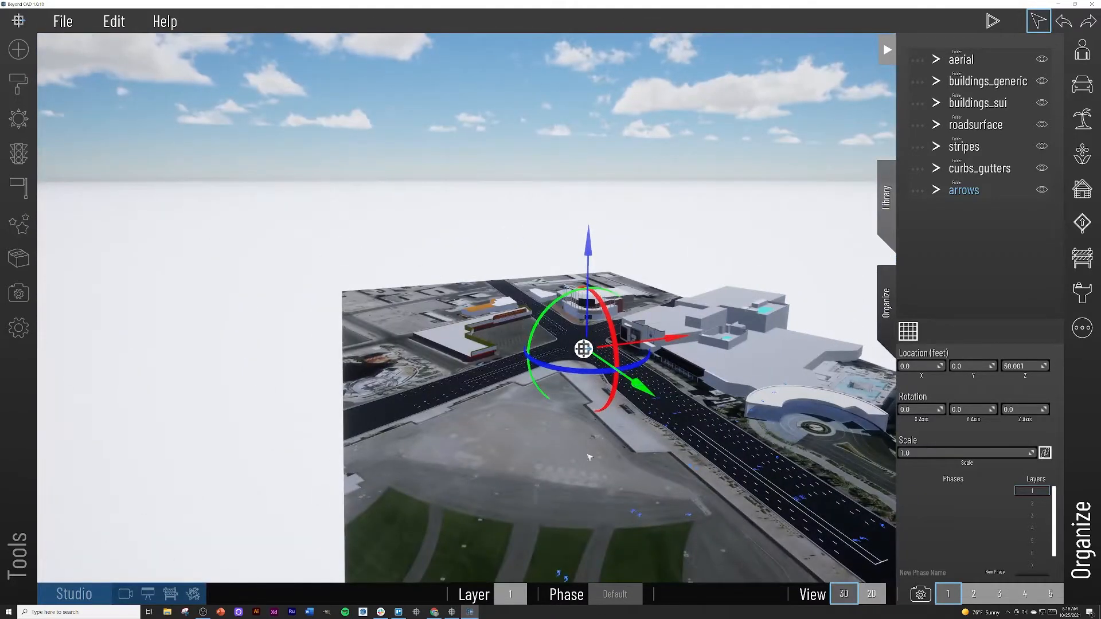
{"action": "left_click_drag", "start_coordinate": [651, 395], "coordinate": [513, 373]}
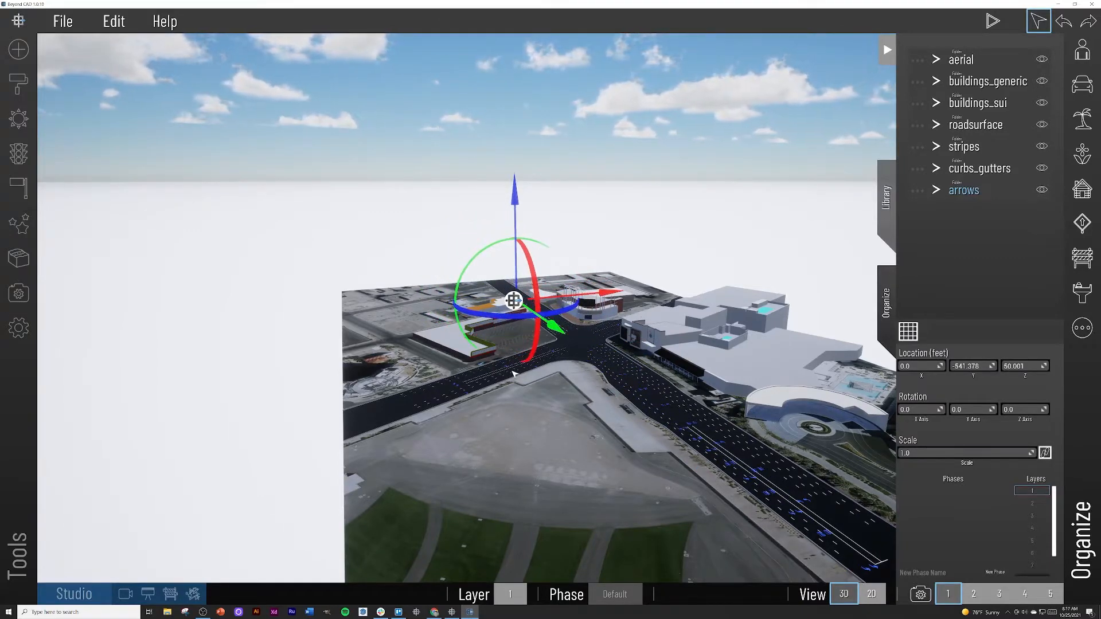
Adjust the arrows object toward the lane lines, to about X 19.6, Y -548.5 and Z 46.2 ft
{"action": "key", "text": "w"}
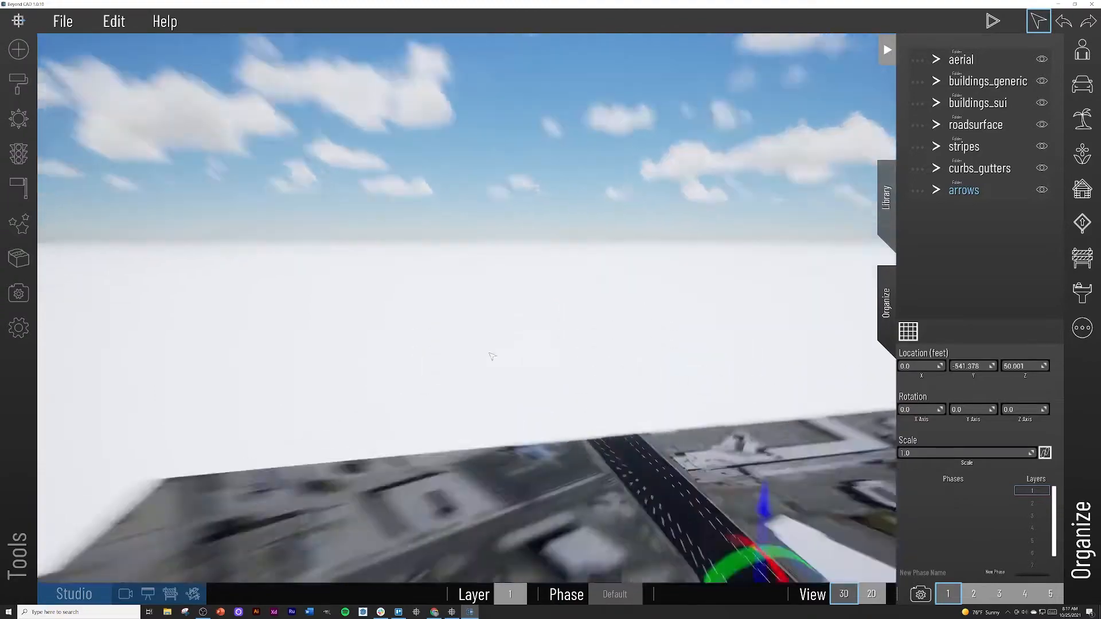
{"action": "right_click_drag", "start_coordinate": [492, 356], "coordinate": [750, 491]}
{"action": "right_click_drag", "start_coordinate": [244, 449], "coordinate": [280, 439]}
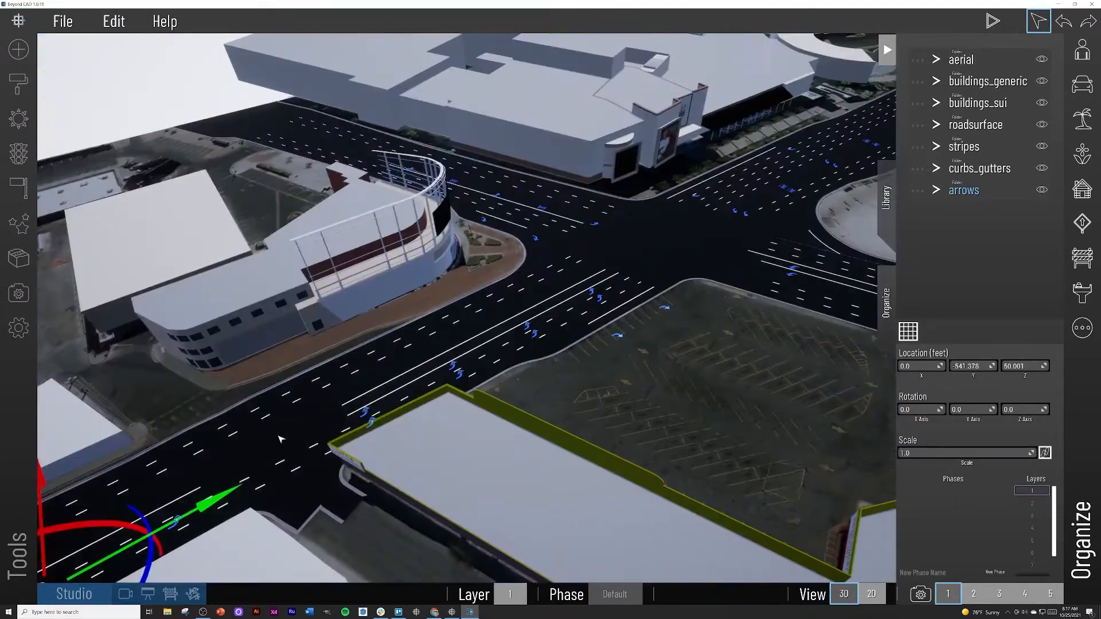
{"action": "left_click_drag", "start_coordinate": [251, 483], "coordinate": [222, 498]}
{"action": "right_click_drag", "start_coordinate": [247, 539], "coordinate": [181, 495]}
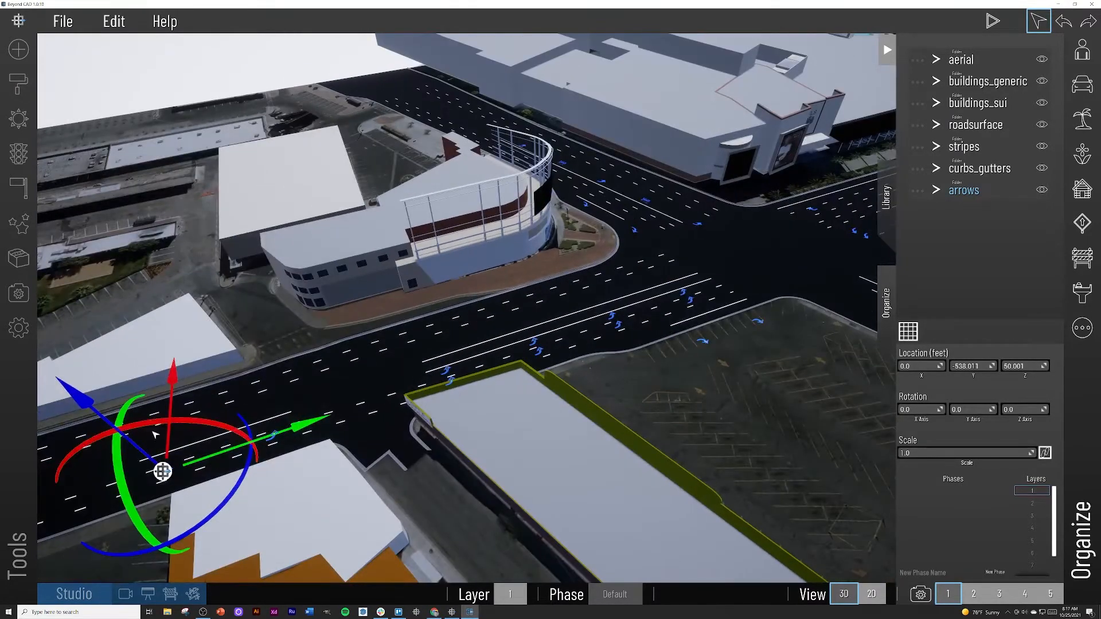
{"action": "left_click_drag", "start_coordinate": [164, 395], "coordinate": [168, 360]}
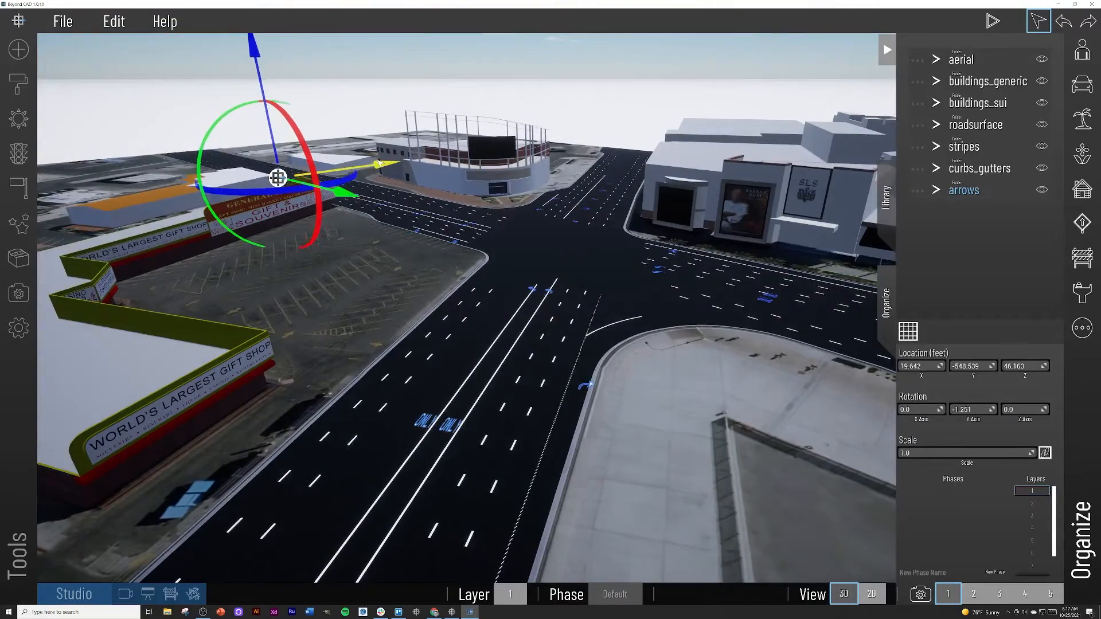
Reselect the arrows object and align it with the turn lanes at about X 17.9, Y -557.3 and Z 49.6 ft
{"action": "left_click", "coordinate": [965, 197]}
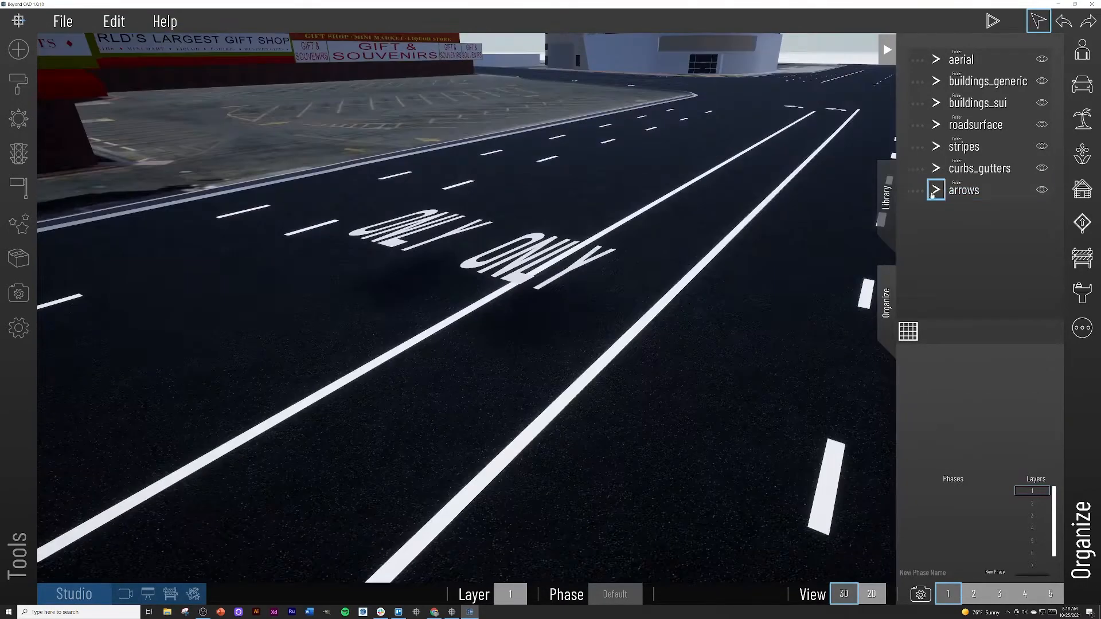
{"action": "left_click", "coordinate": [918, 190]}
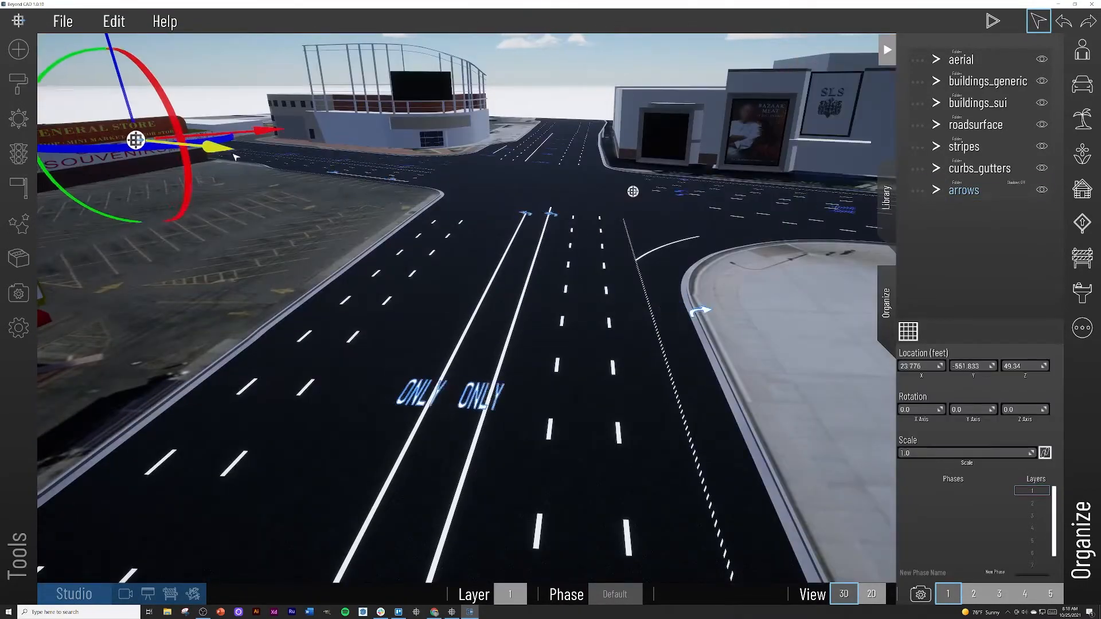
{"action": "left_click_drag", "start_coordinate": [253, 131], "coordinate": [294, 129]}
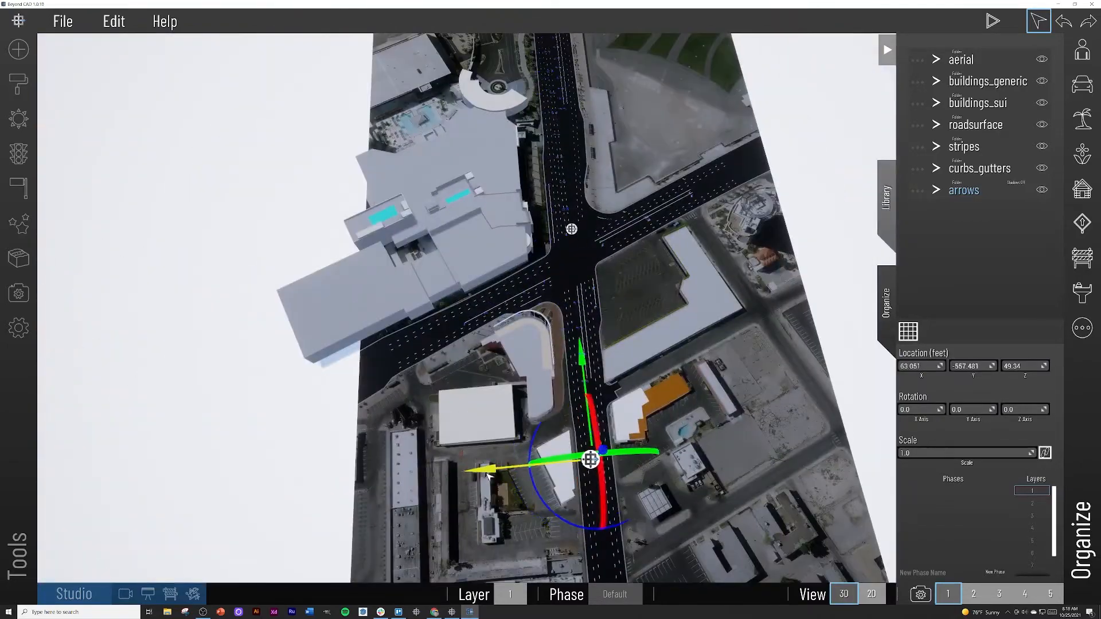
{"action": "left_click_drag", "start_coordinate": [517, 495], "coordinate": [497, 499]}
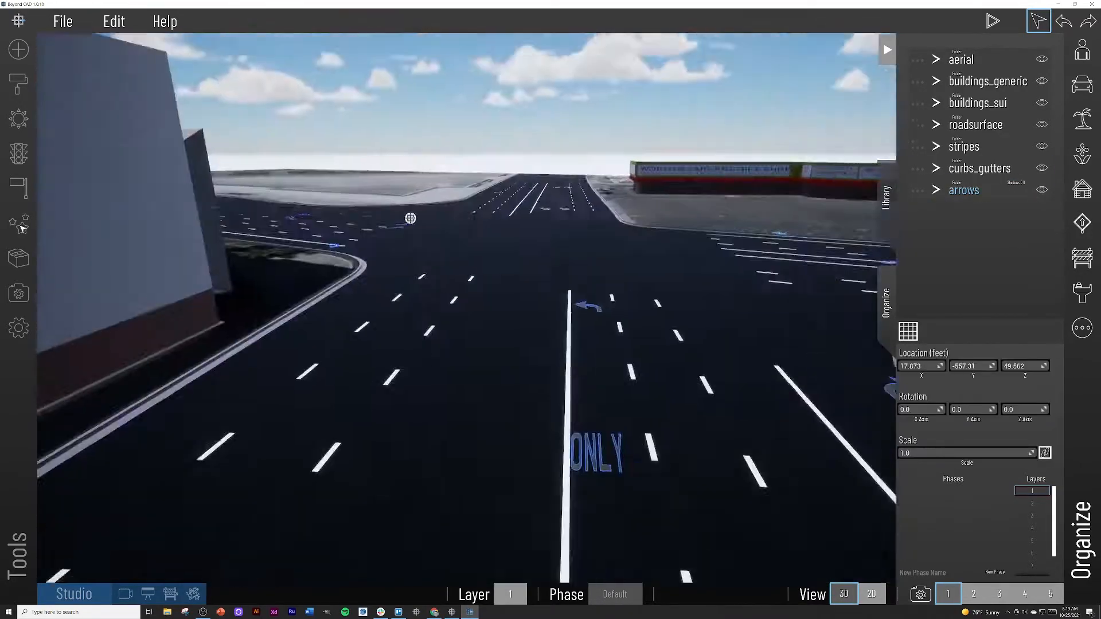
Import the medians 3D file and check its placement around the intersection in the 2D view
{"action": "left_click", "coordinate": [63, 21]}
{"action": "left_click", "coordinate": [77, 109]}
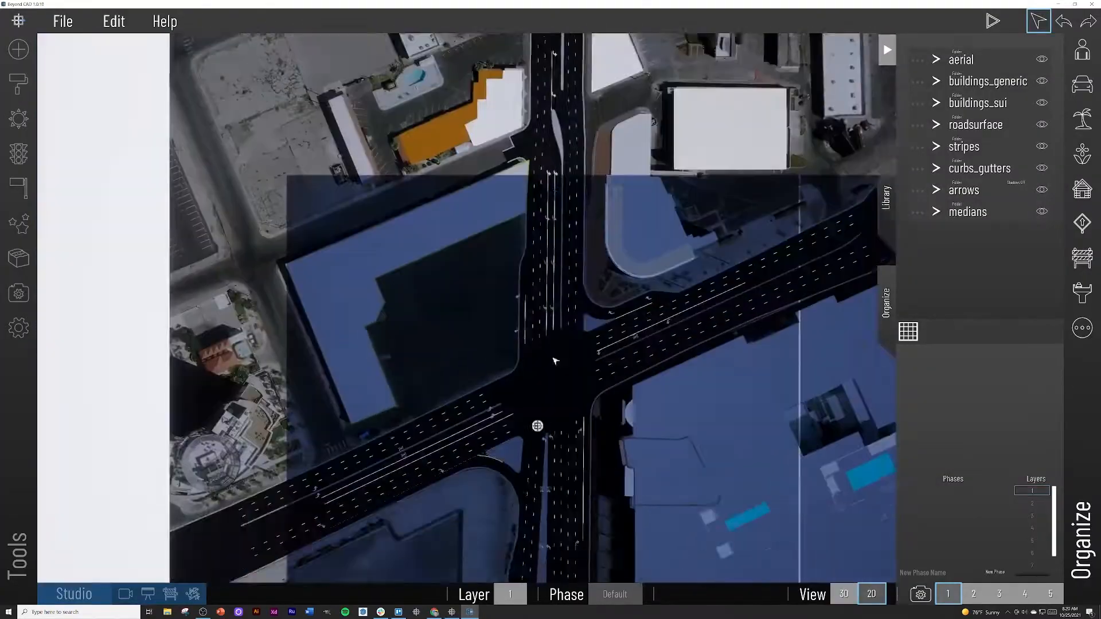
{"action": "scroll", "coordinate": [555, 361], "scroll_direction": "up", "scroll_amount": 3}
{"action": "left_click", "coordinate": [511, 321]}
{"action": "scroll", "coordinate": [505, 280], "scroll_direction": "down", "scroll_amount": 5}
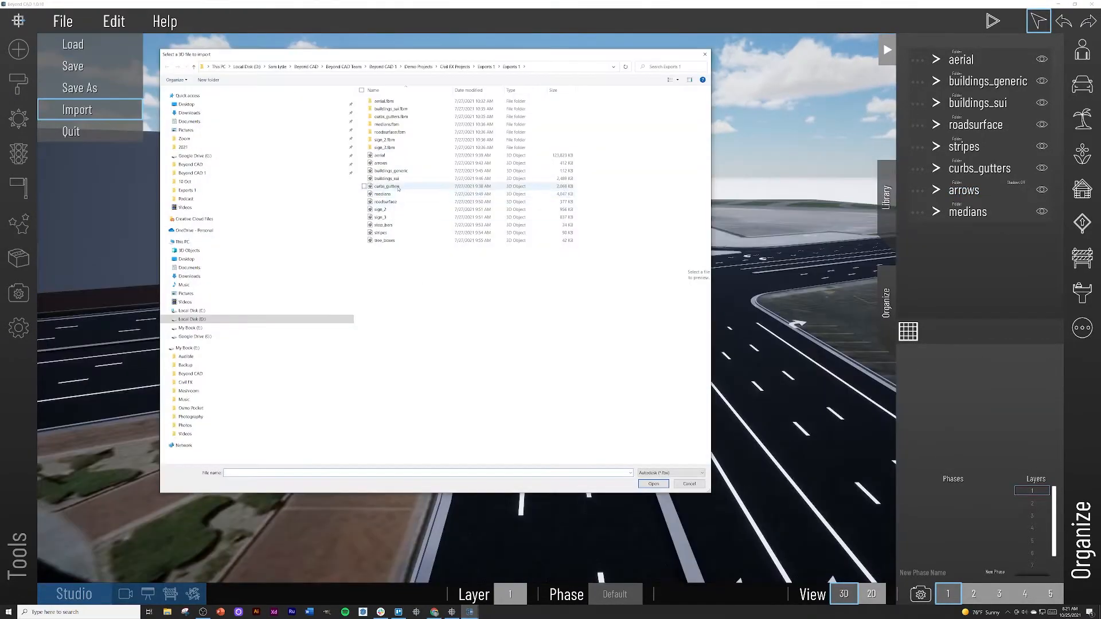
Import the stop_bars 3D file into the scene
{"action": "left_click", "coordinate": [383, 224]}
{"action": "left_click", "coordinate": [653, 484]}
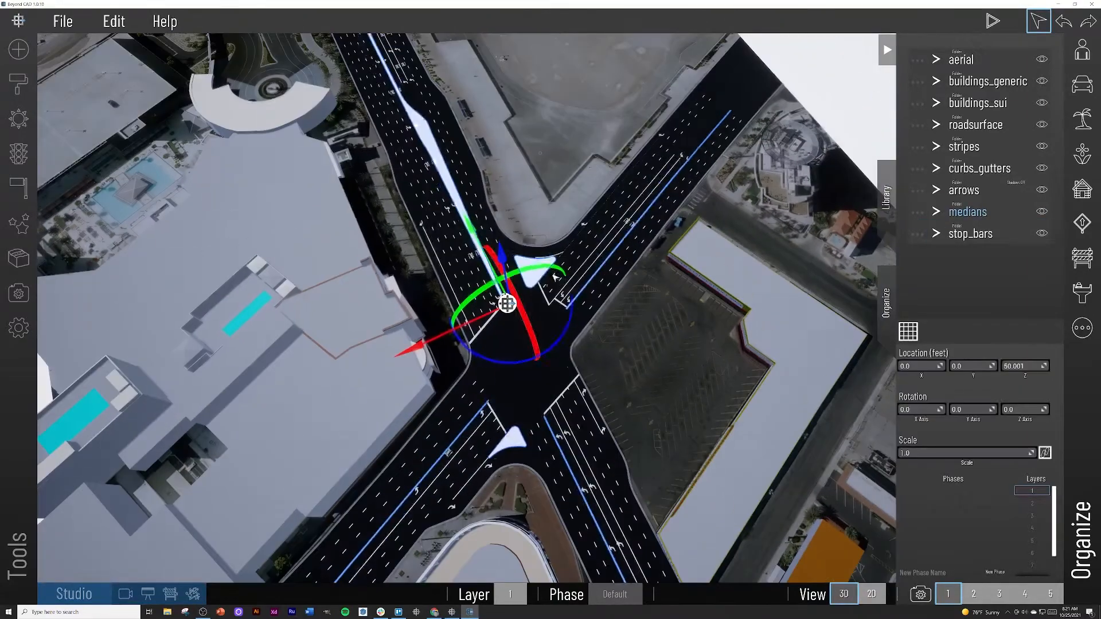
Import the tree_boxes 3D file into the scene
{"action": "left_click", "coordinate": [555, 278]}
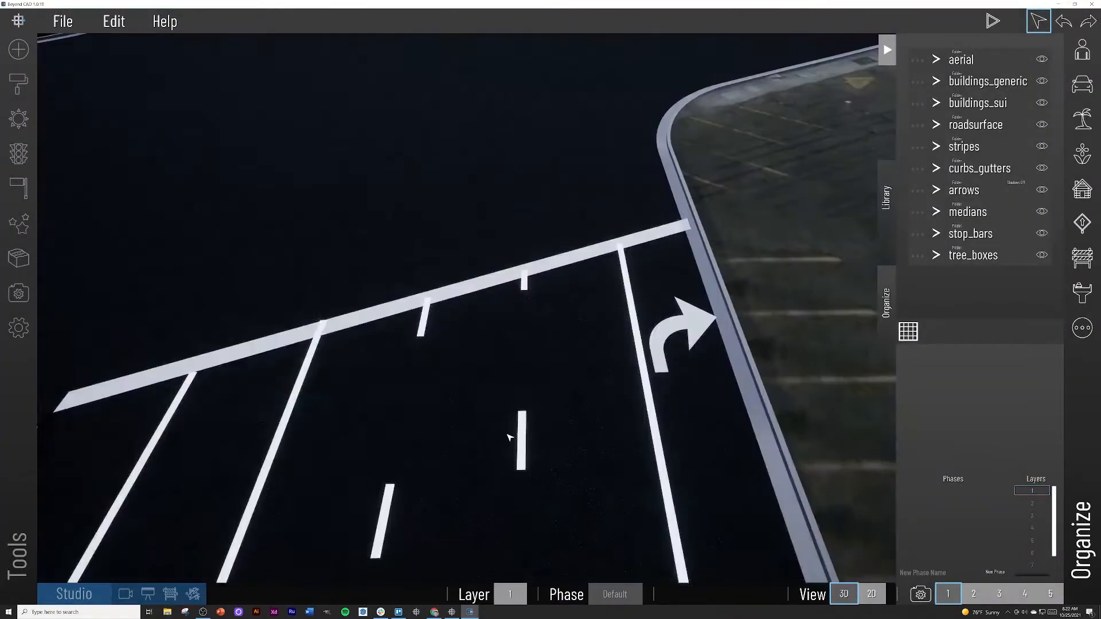
{"action": "scroll", "coordinate": [508, 436], "scroll_direction": "down", "scroll_amount": 2}
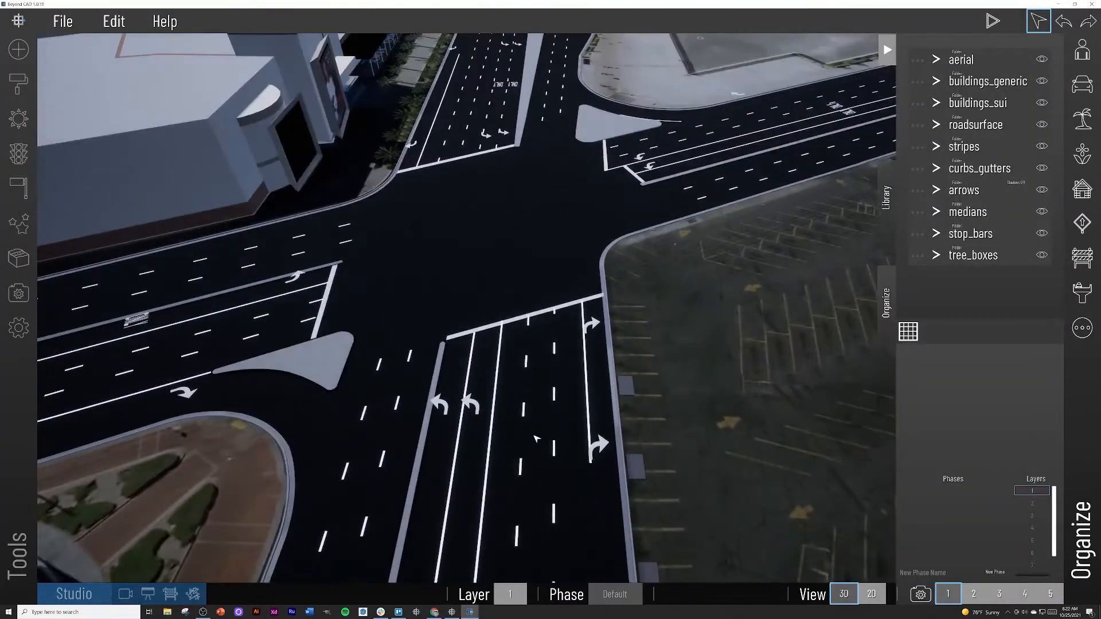
Import the sign_2 3D file and check the billboard's placement beside the intersection
{"action": "left_click", "coordinate": [63, 23]}
{"action": "left_click", "coordinate": [80, 109]}
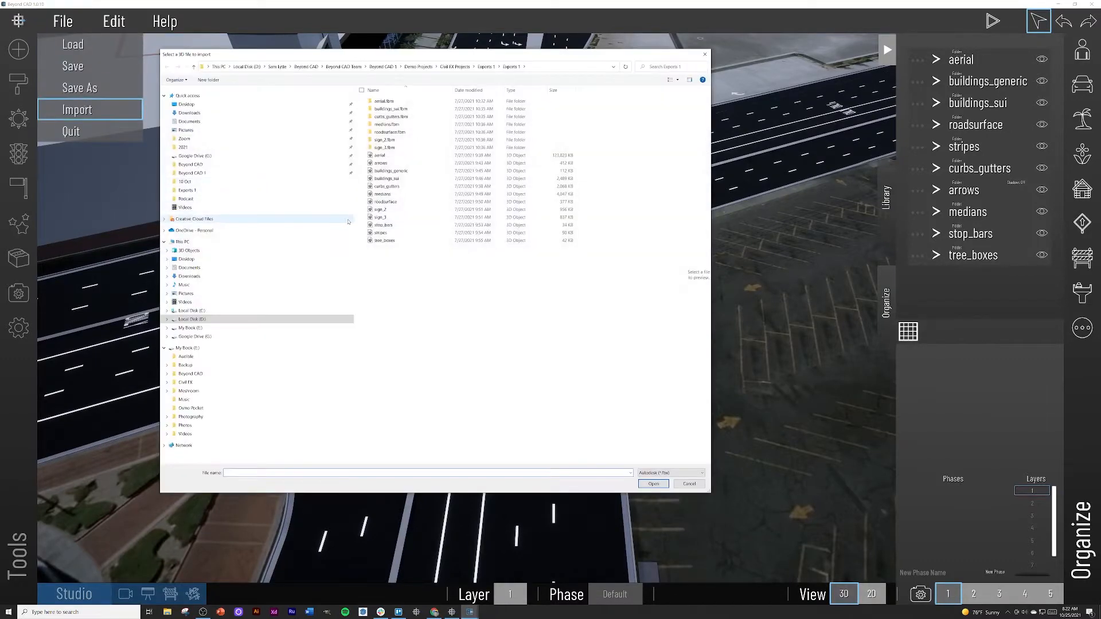
{"action": "left_click", "coordinate": [388, 211]}
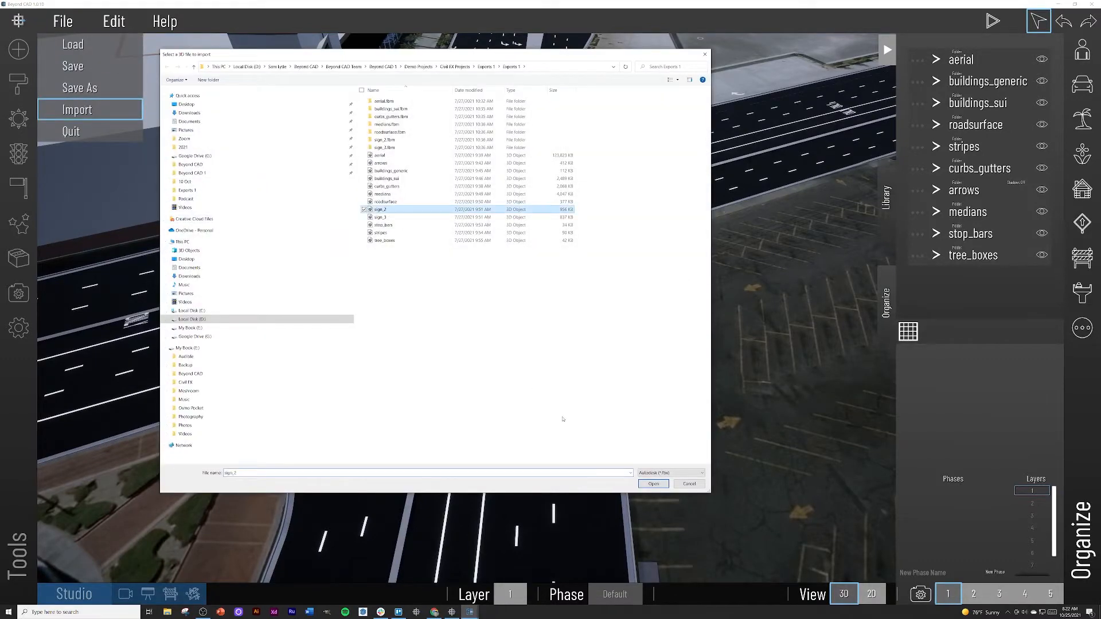
{"action": "left_click", "coordinate": [652, 485]}
{"action": "left_click", "coordinate": [488, 450]}
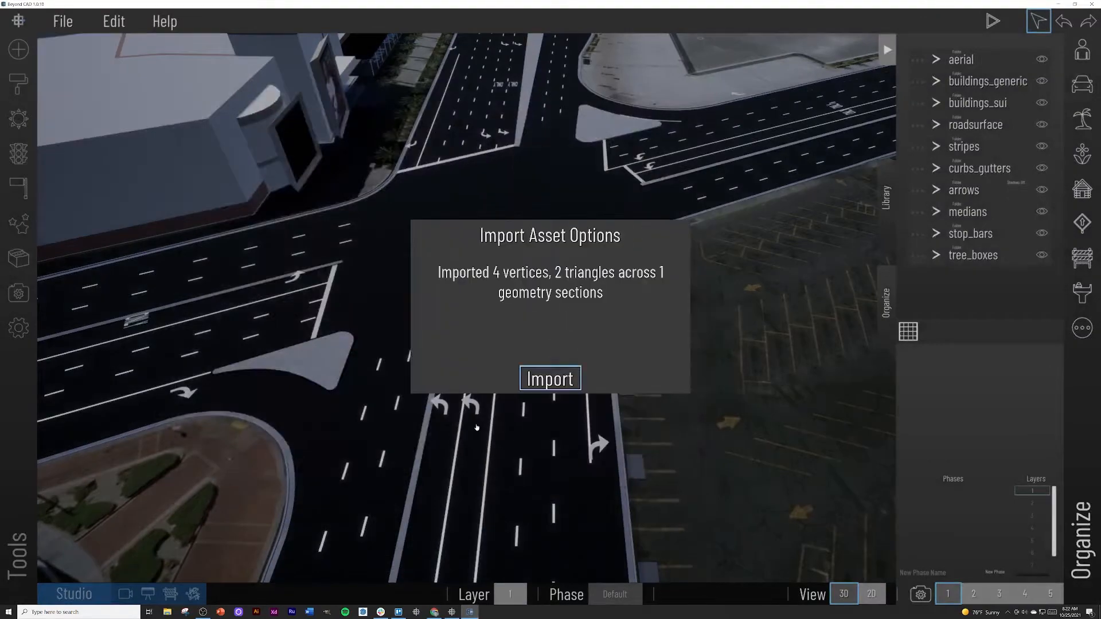
{"action": "left_click", "coordinate": [550, 379]}
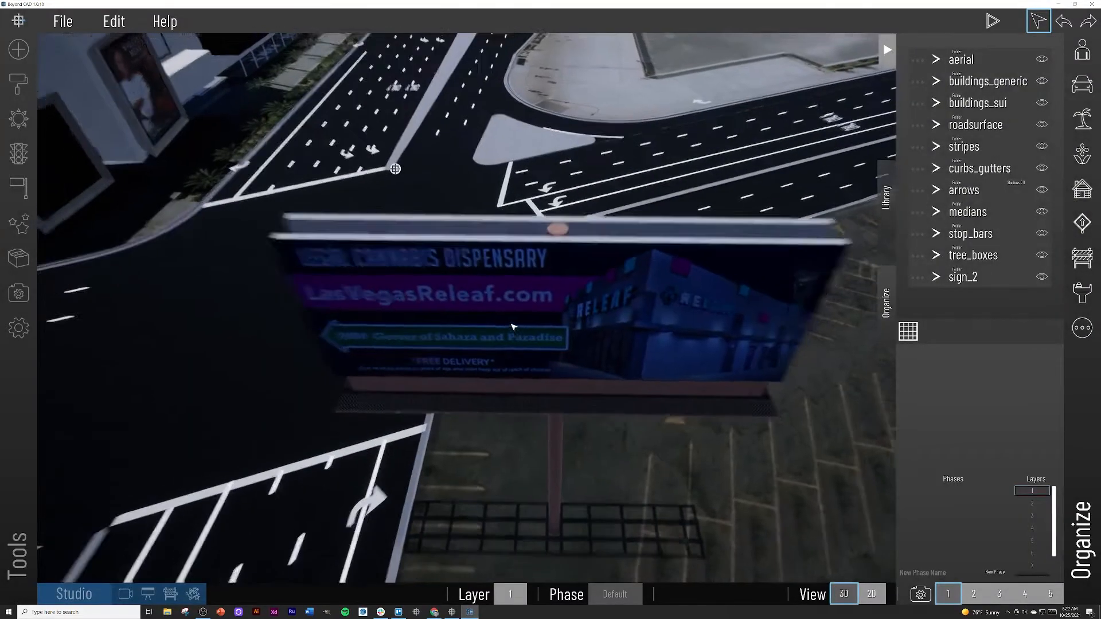
{"action": "scroll", "coordinate": [512, 327], "scroll_direction": "up", "scroll_amount": 3}
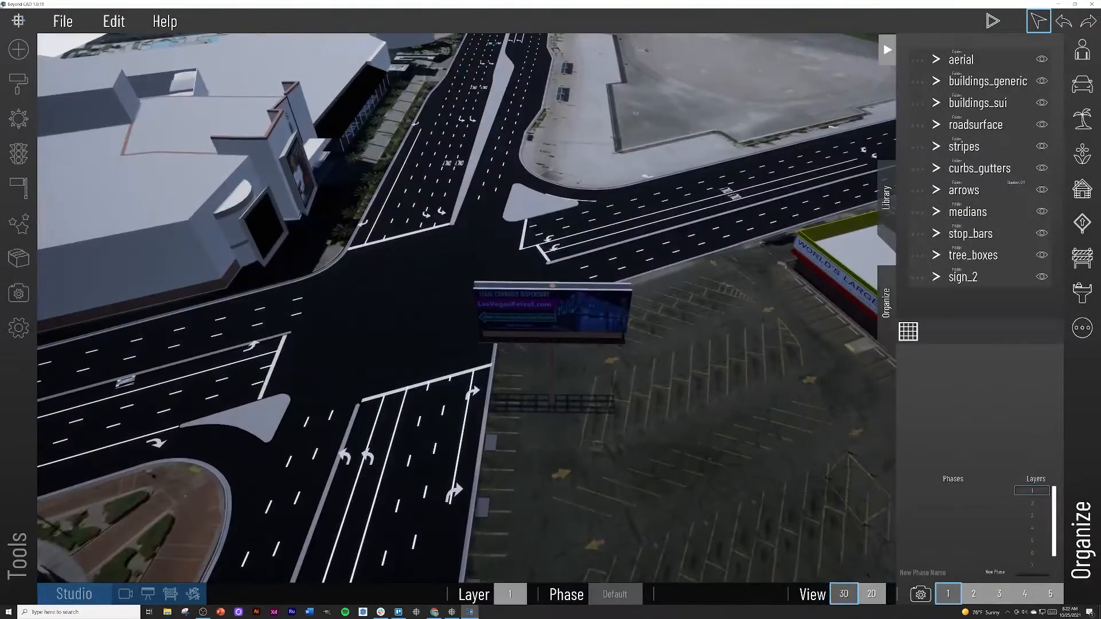
Import the sign_3 3D file and move to the planting strip beside the SLS building
{"action": "left_click", "coordinate": [69, 22]}
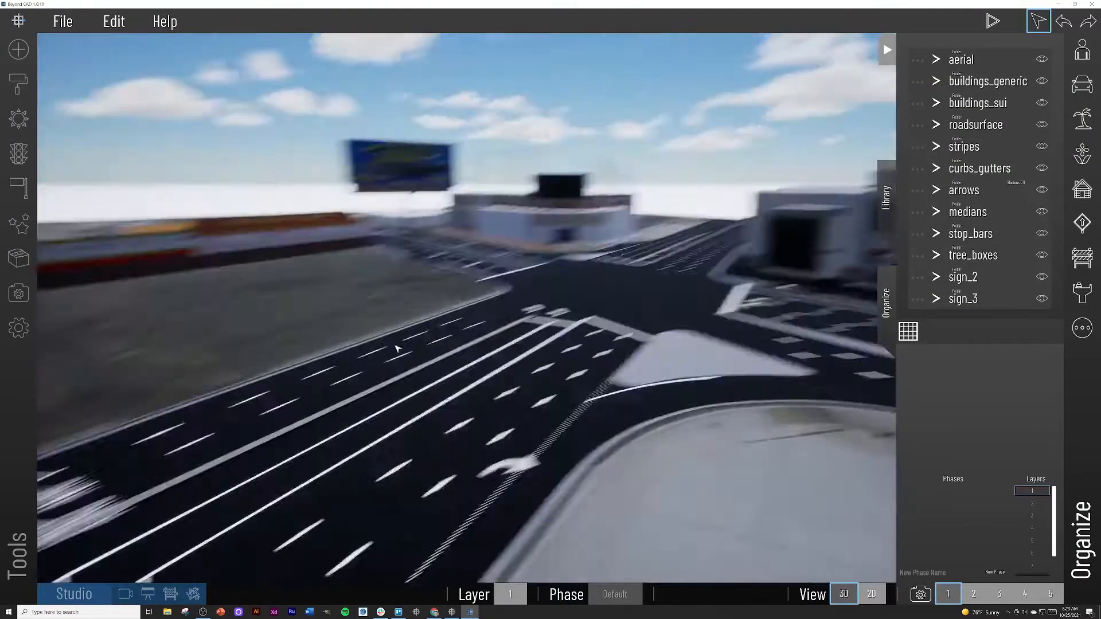
{"action": "middle_click_drag", "start_coordinate": [398, 348], "coordinate": [437, 403]}
{"action": "scroll", "coordinate": [438, 406], "scroll_direction": "down", "scroll_amount": 5}
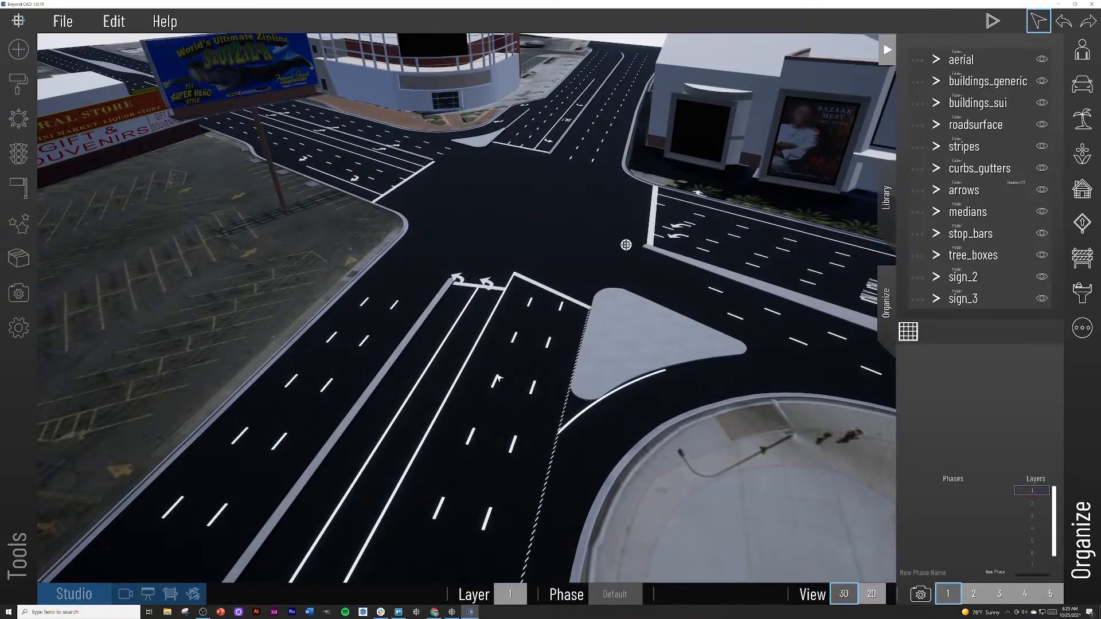
{"action": "mouse_move", "coordinate": [498, 379]}
{"action": "right_mouse_down"}
{"action": "mouse_move", "coordinate": [590, 356]}
{"action": "mouse_move", "coordinate": [666, 294]}
{"action": "mouse_move", "coordinate": [620, 292]}
{"action": "mouse_move", "coordinate": [450, 390]}
{"action": "mouse_move", "coordinate": [488, 380]}
{"action": "right_mouse_up"}
{"action": "key", "text": "w"}
{"action": "key", "text": "s"}
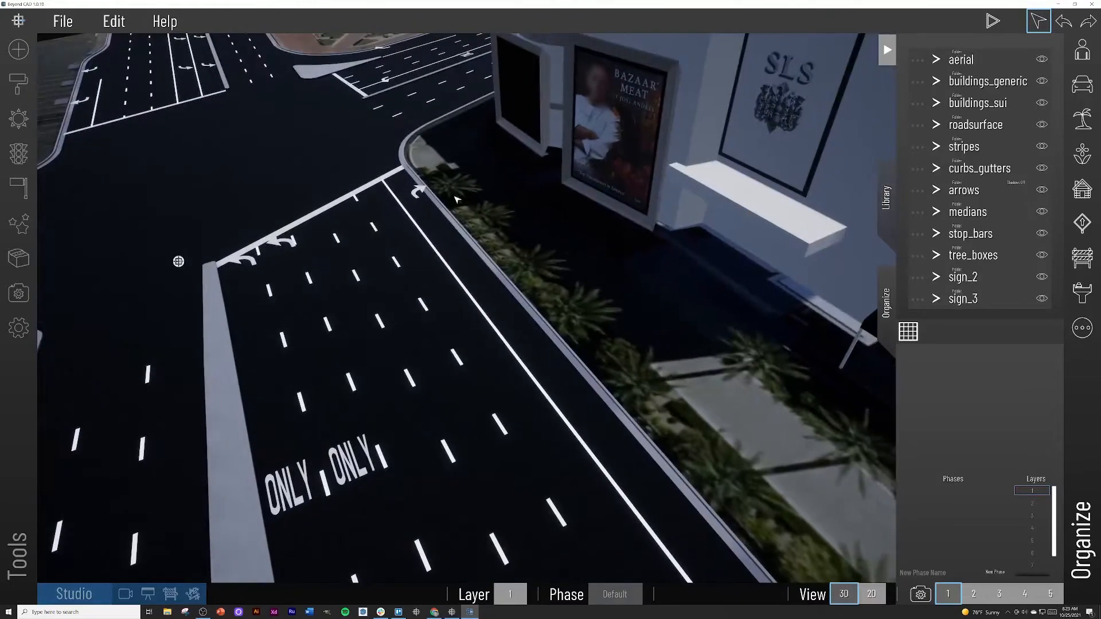
{"action": "right_click_drag", "start_coordinate": [463, 193], "coordinate": [466, 192]}
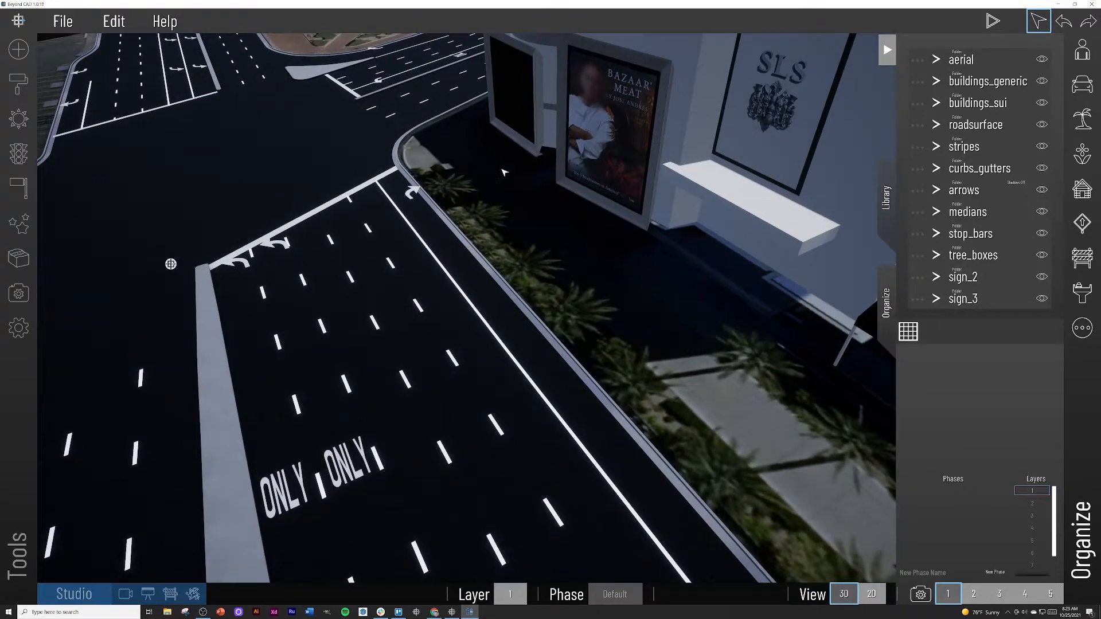
Browse the Palm category of the vegetation library for a tree that suits the curbside planting strip
{"action": "left_click", "coordinate": [887, 50]}
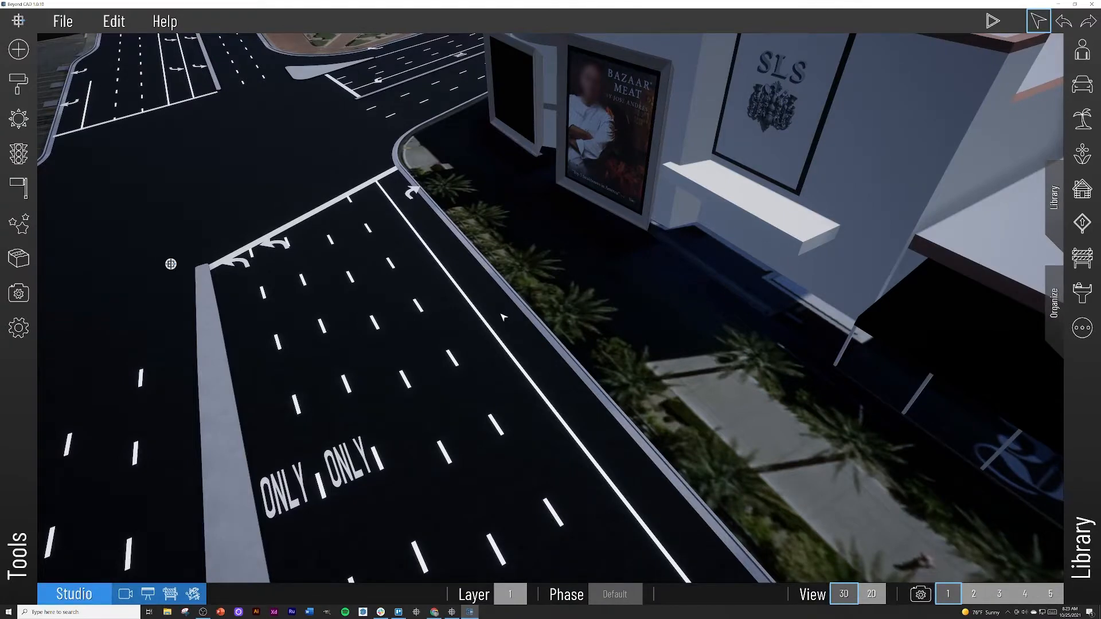
{"action": "right_click_drag", "start_coordinate": [492, 323], "coordinate": [488, 332]}
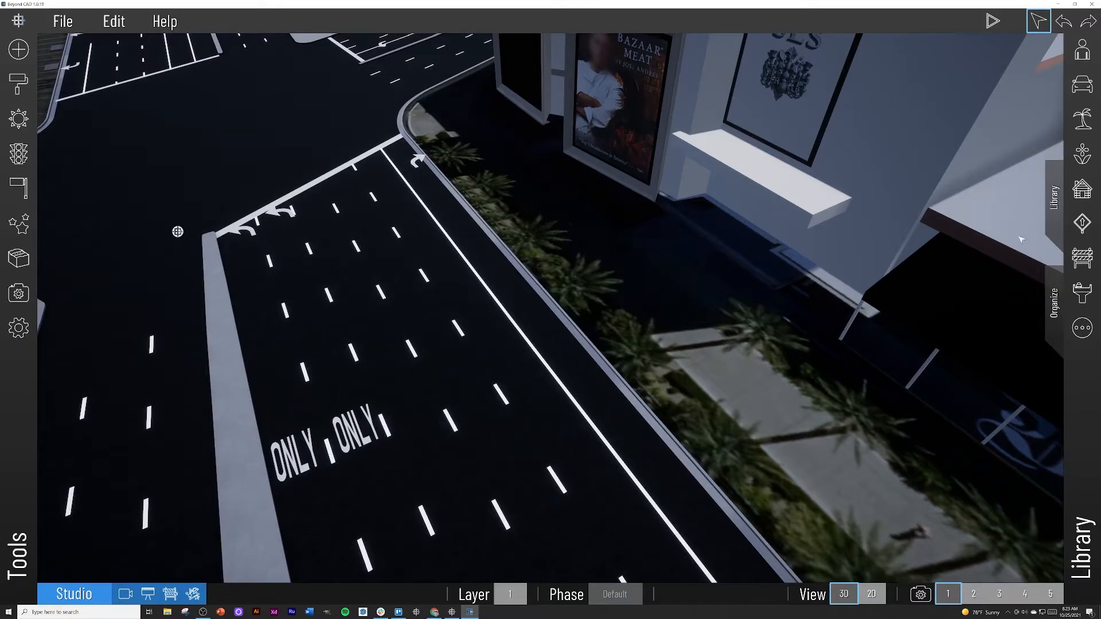
{"action": "left_click", "coordinate": [1072, 115]}
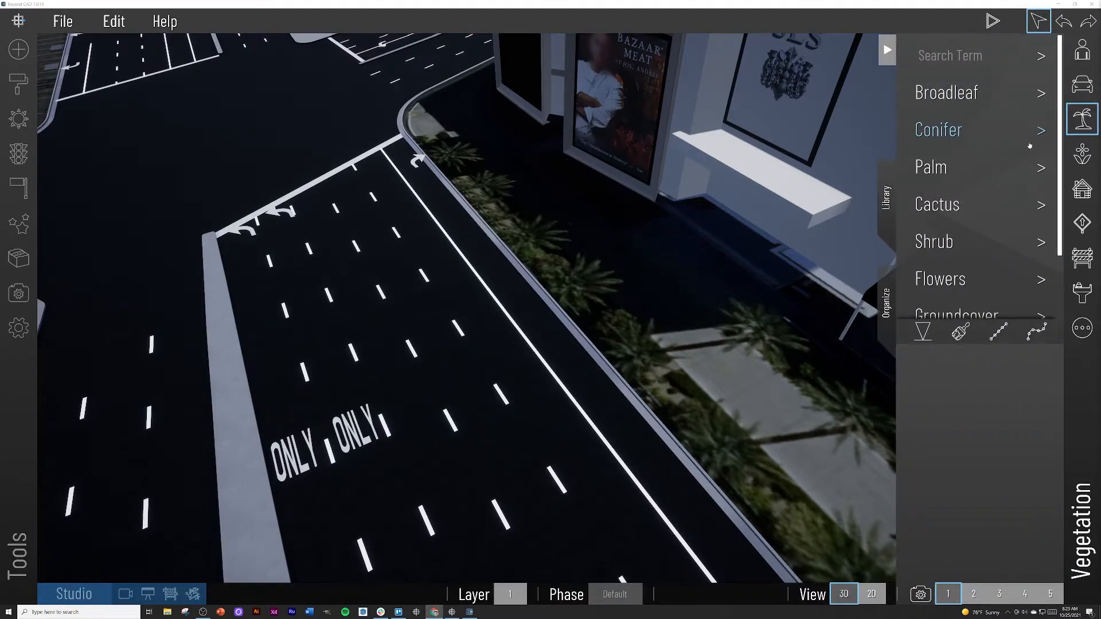
{"action": "left_click", "coordinate": [960, 179]}
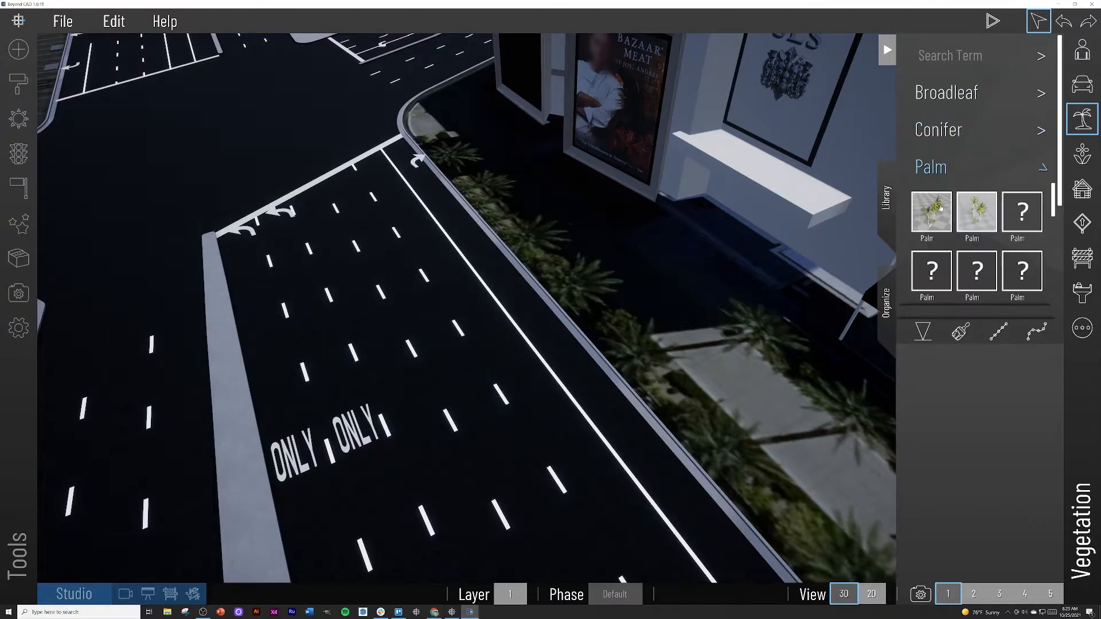
{"action": "scroll", "coordinate": [940, 208], "scroll_direction": "down", "scroll_amount": 3}
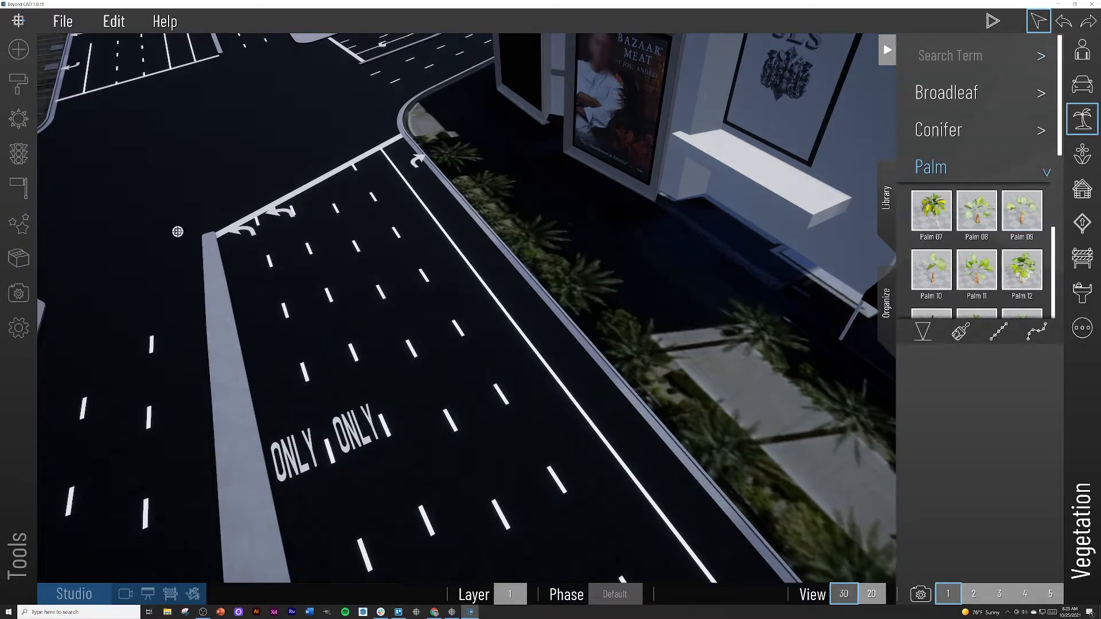
{"action": "scroll", "coordinate": [1027, 274], "scroll_direction": "down", "scroll_amount": 1}
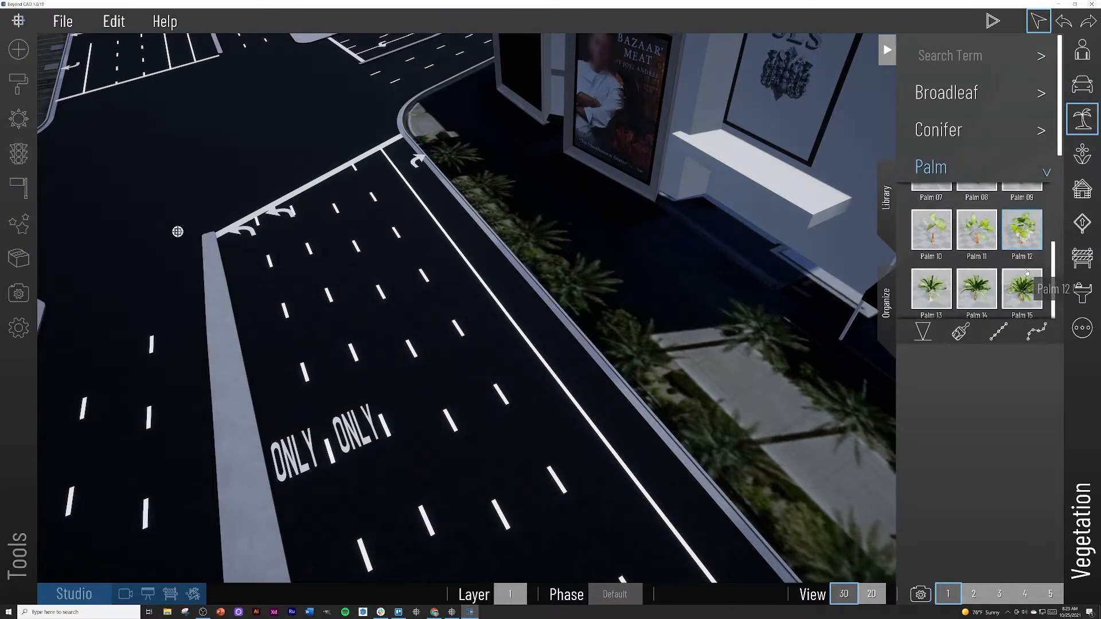
{"action": "scroll", "coordinate": [983, 260], "scroll_direction": "down", "scroll_amount": 2}
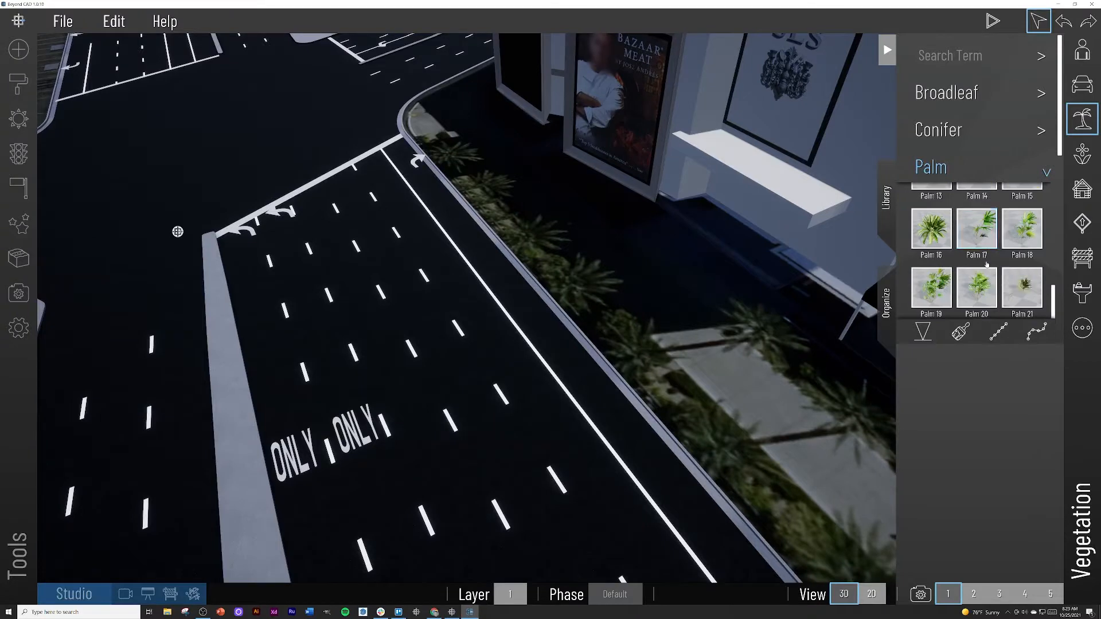
{"action": "scroll", "coordinate": [984, 261], "scroll_direction": "down", "scroll_amount": 1}
{"action": "scroll", "coordinate": [983, 258], "scroll_direction": "down", "scroll_amount": 1}
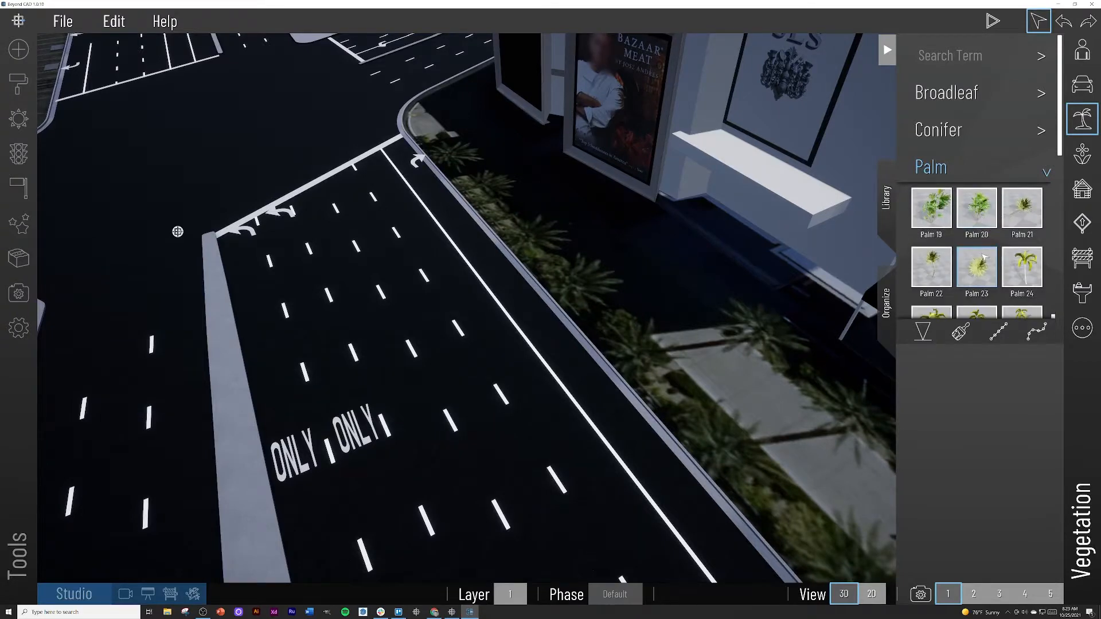
{"action": "scroll", "coordinate": [983, 258], "scroll_direction": "down", "scroll_amount": 1}
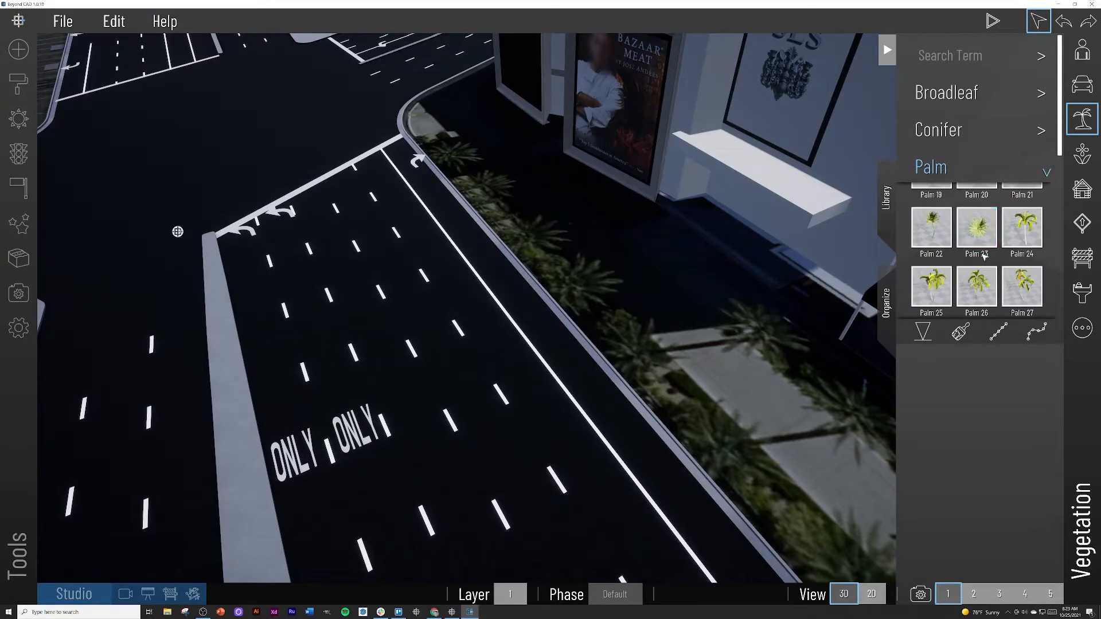
{"action": "scroll", "coordinate": [971, 239], "scroll_direction": "down", "scroll_amount": 1}
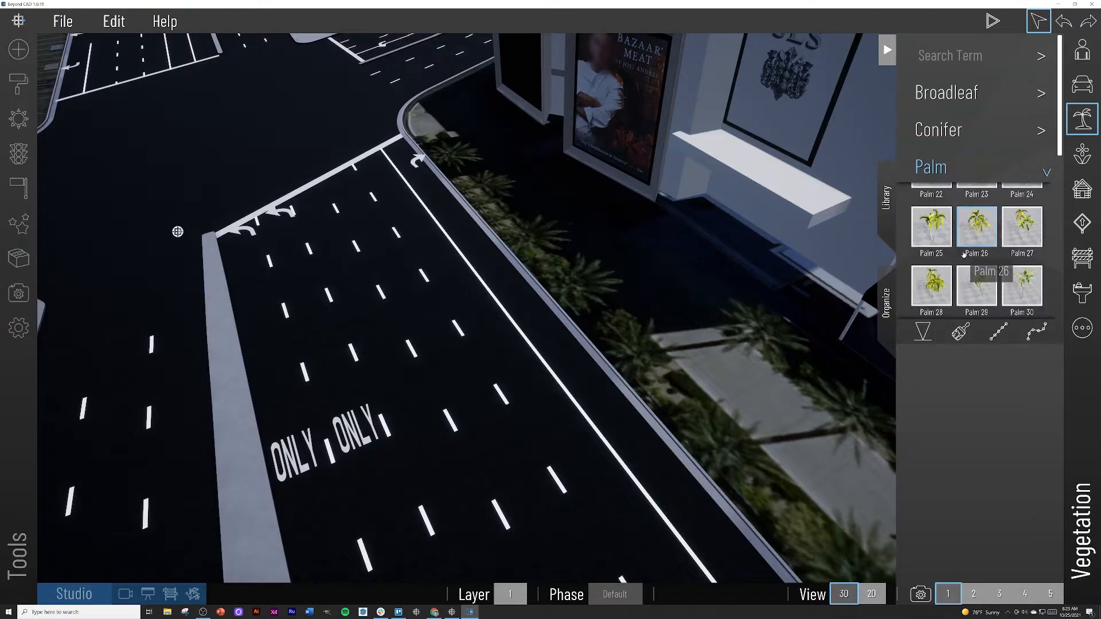
{"action": "scroll", "coordinate": [963, 253], "scroll_direction": "down", "scroll_amount": 2}
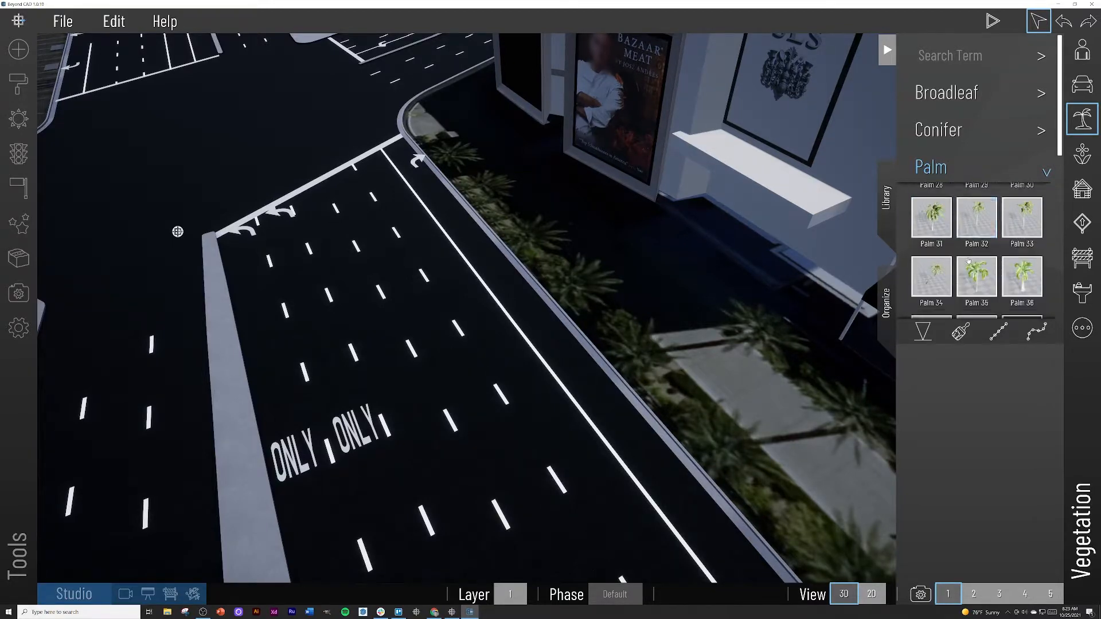
{"action": "scroll", "coordinate": [968, 261], "scroll_direction": "down", "scroll_amount": 2}
Try out other palm models from the vegetation library against the planting strip at the corner
{"action": "left_click", "coordinate": [984, 199]}
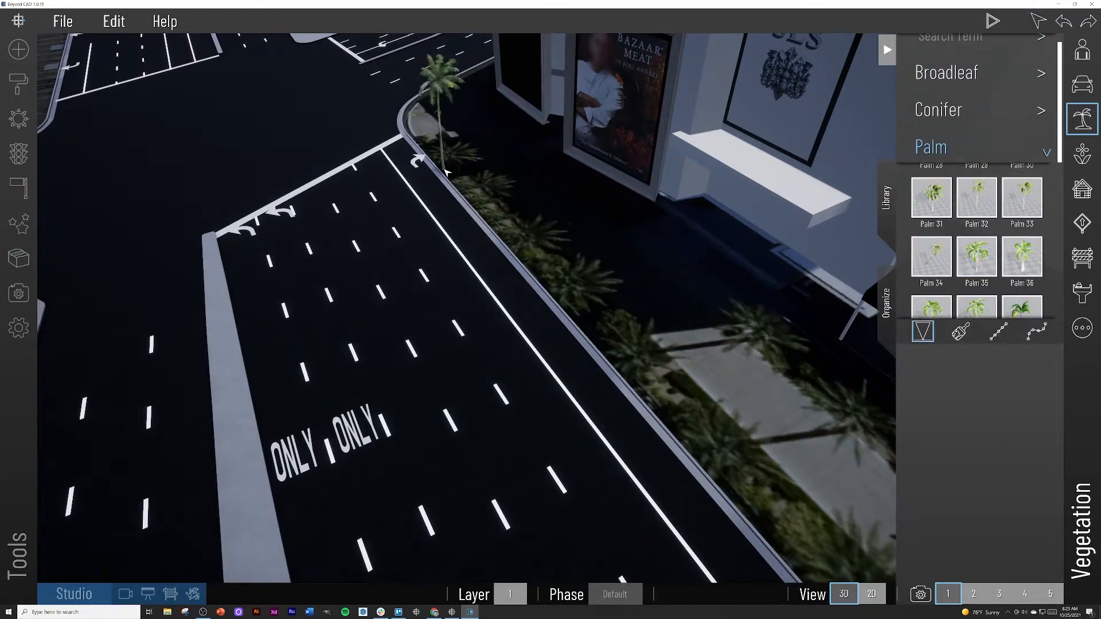
{"action": "scroll", "coordinate": [955, 256], "scroll_direction": "down", "scroll_amount": 3}
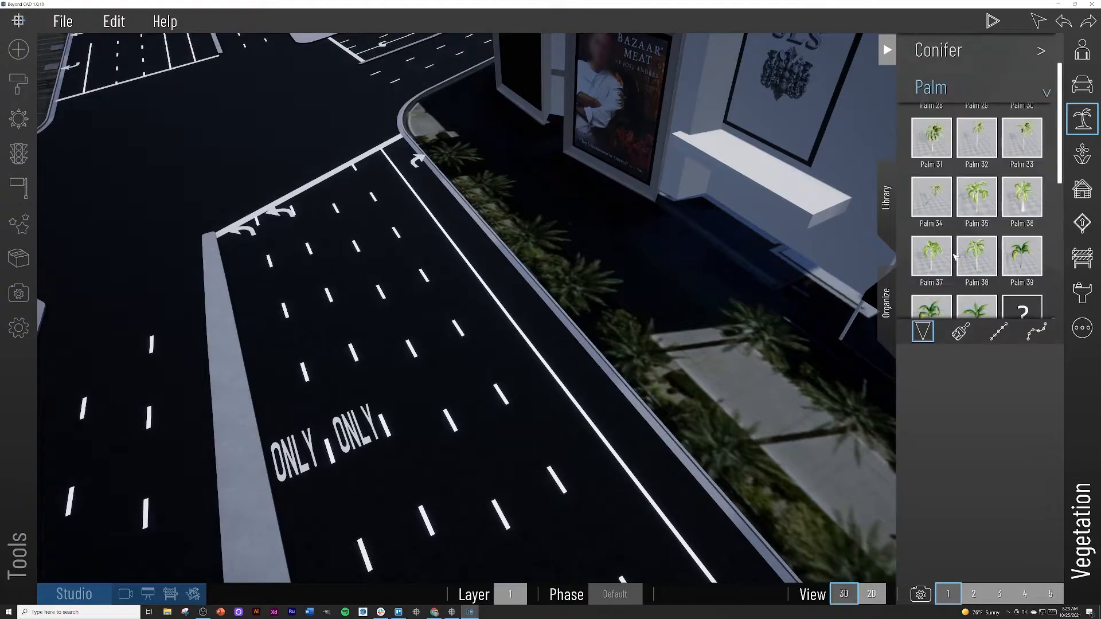
{"action": "left_click", "coordinate": [967, 201]}
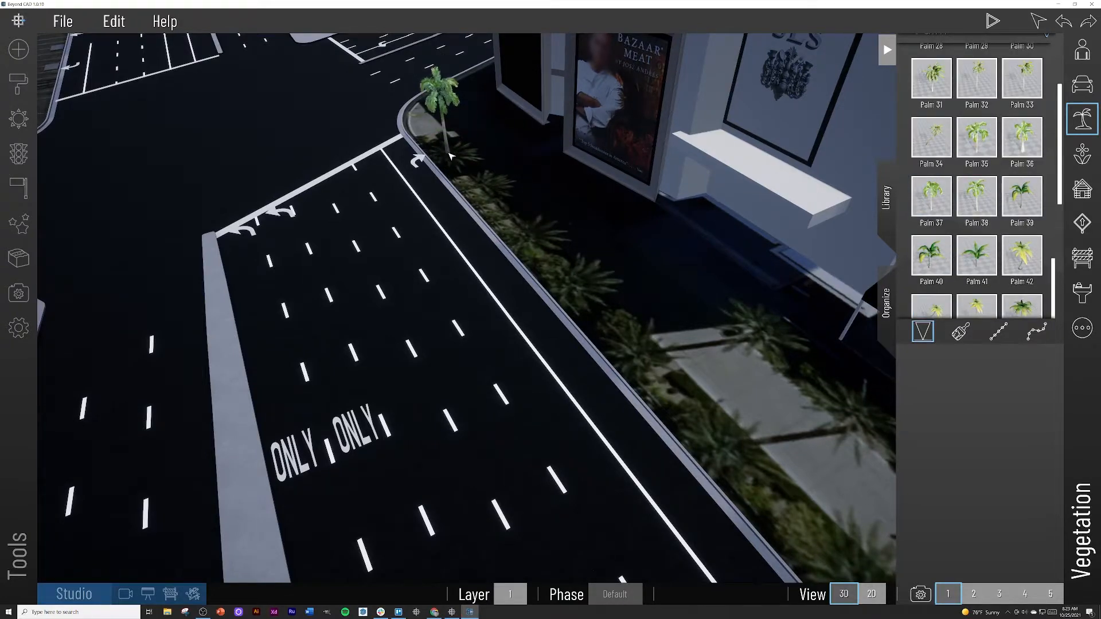
{"action": "scroll", "coordinate": [1015, 231], "scroll_direction": "down", "scroll_amount": 2}
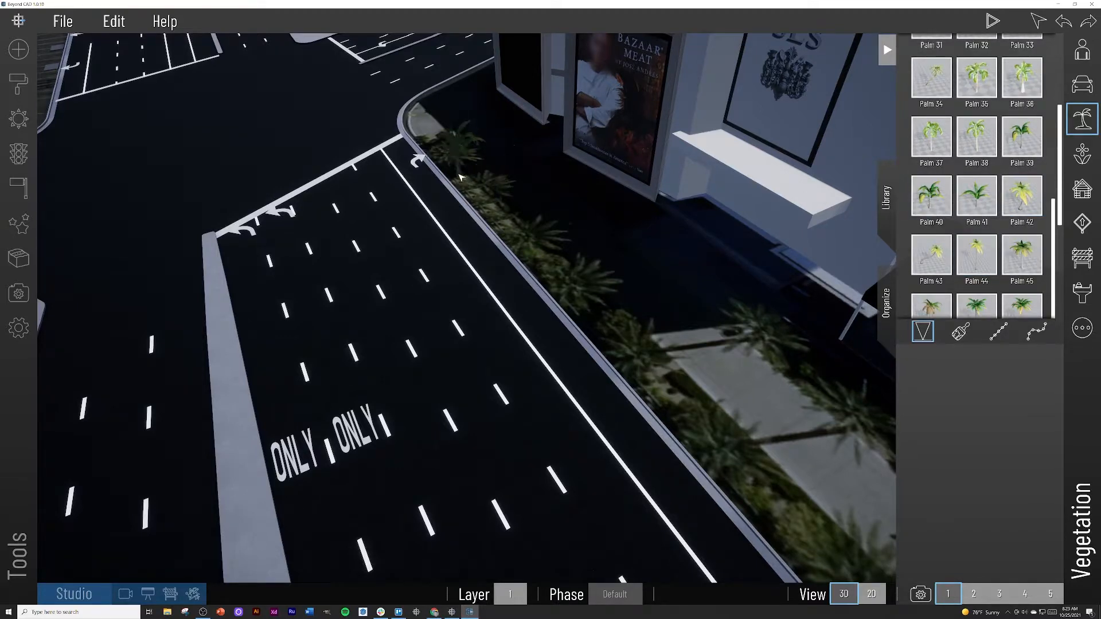
{"action": "scroll", "coordinate": [1032, 241], "scroll_direction": "down", "scroll_amount": 2}
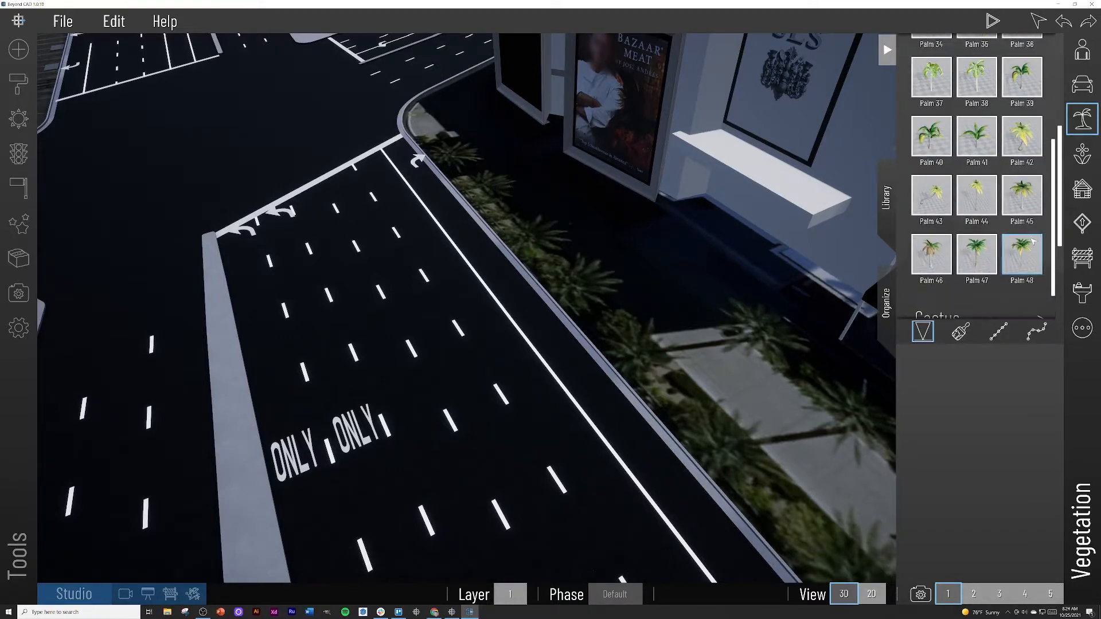
Place three Palm 47 trees along the planting strip from the corner and two more on the road's narrow median
{"action": "left_click", "coordinate": [989, 252]}
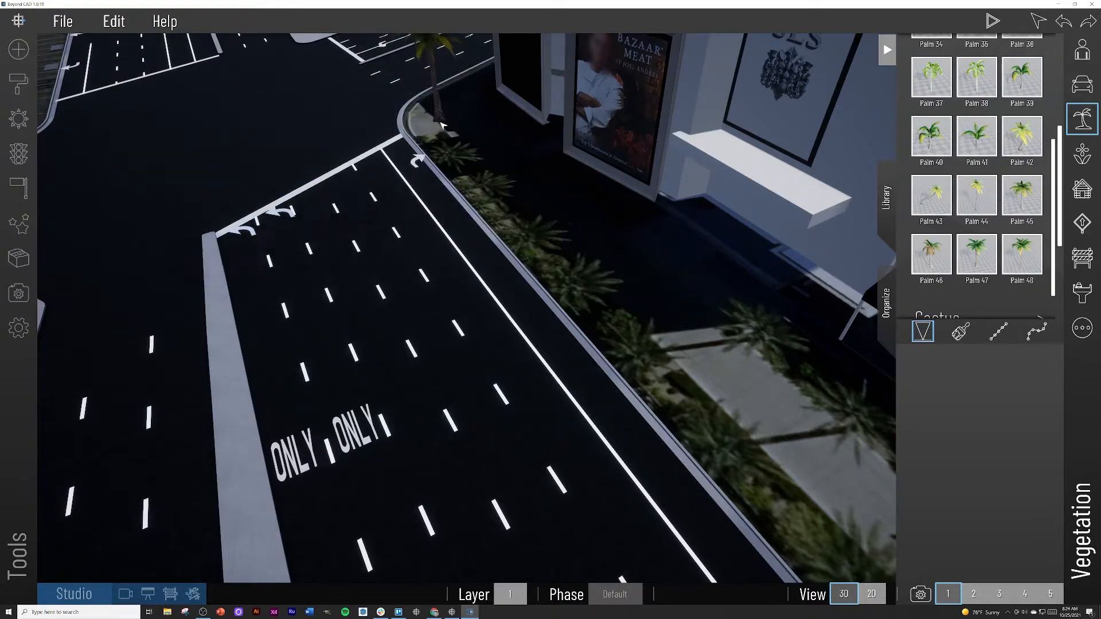
{"action": "left_click", "coordinate": [452, 152]}
{"action": "left_click", "coordinate": [485, 191]}
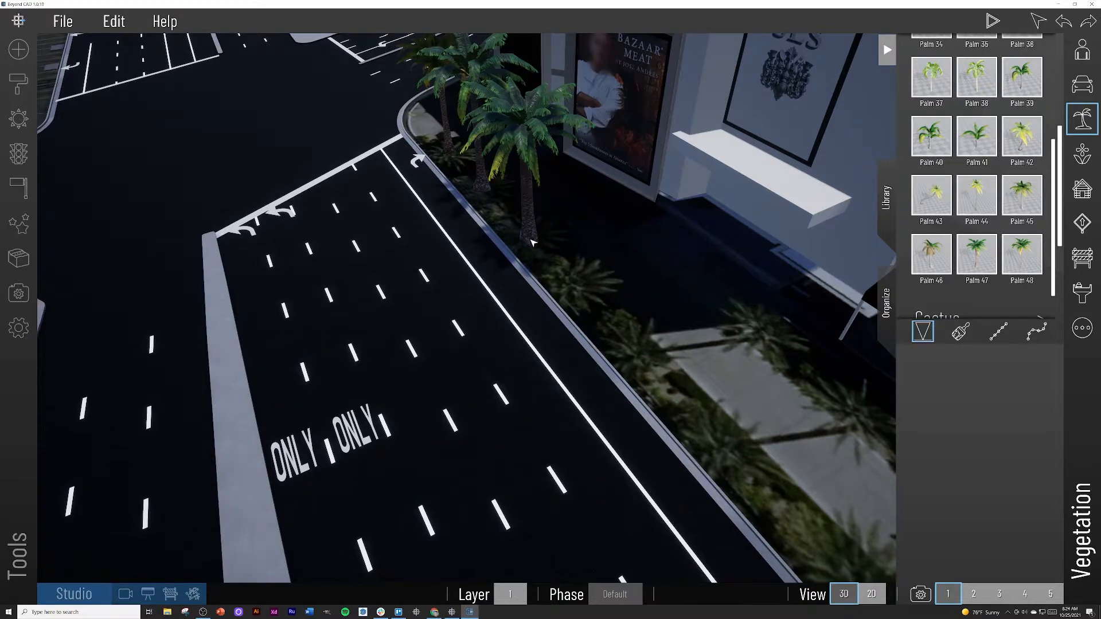
{"action": "left_click", "coordinate": [532, 243]}
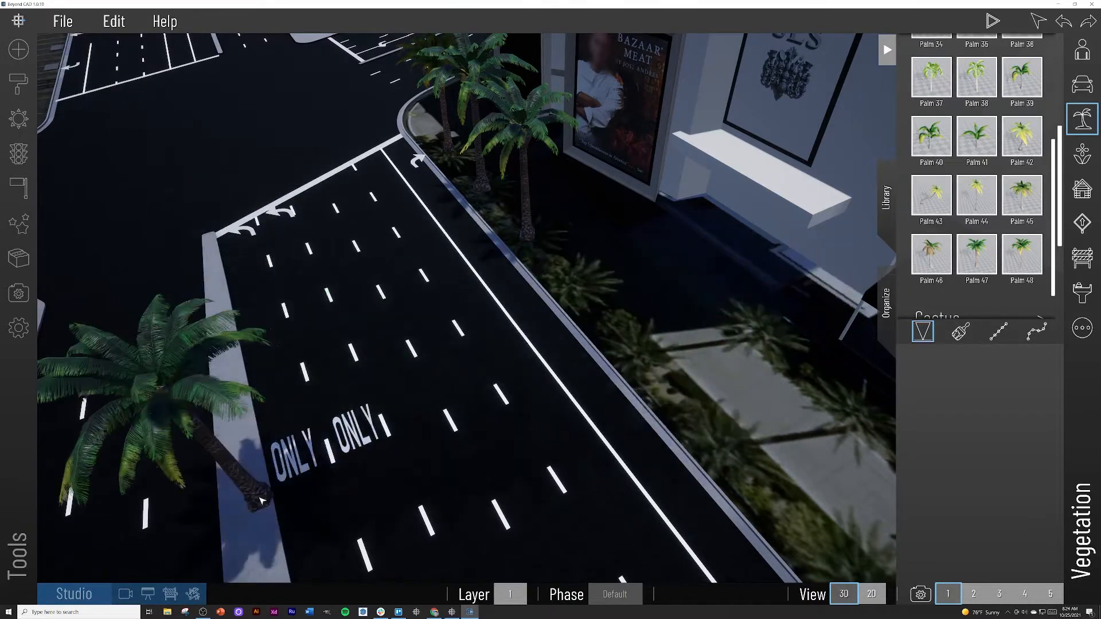
{"action": "left_click", "coordinate": [218, 381]}
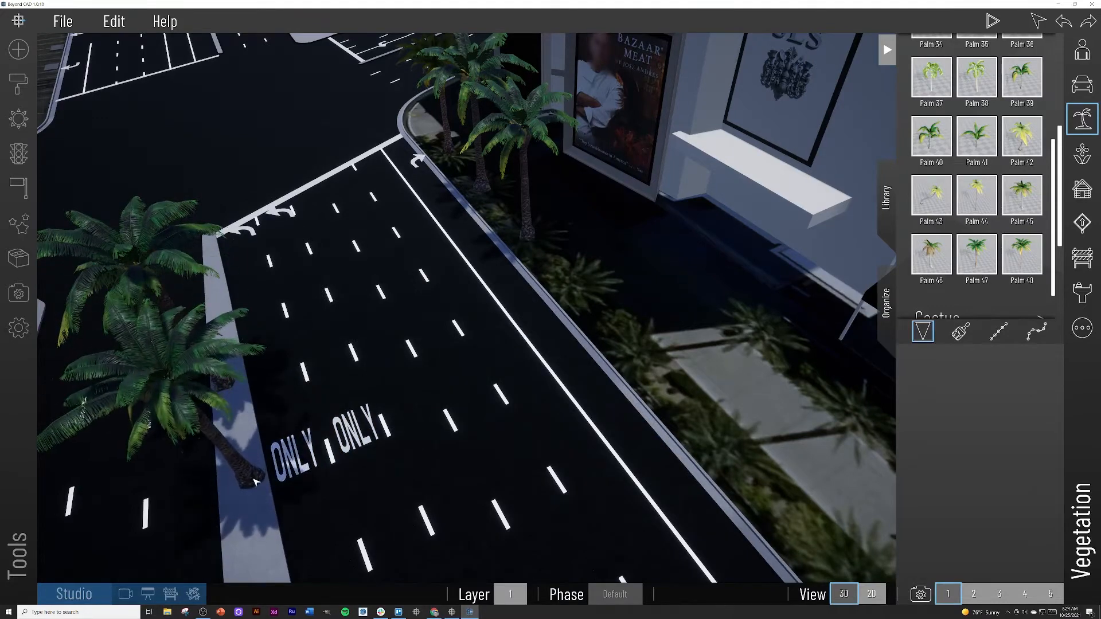
{"action": "left_click", "coordinate": [252, 483]}
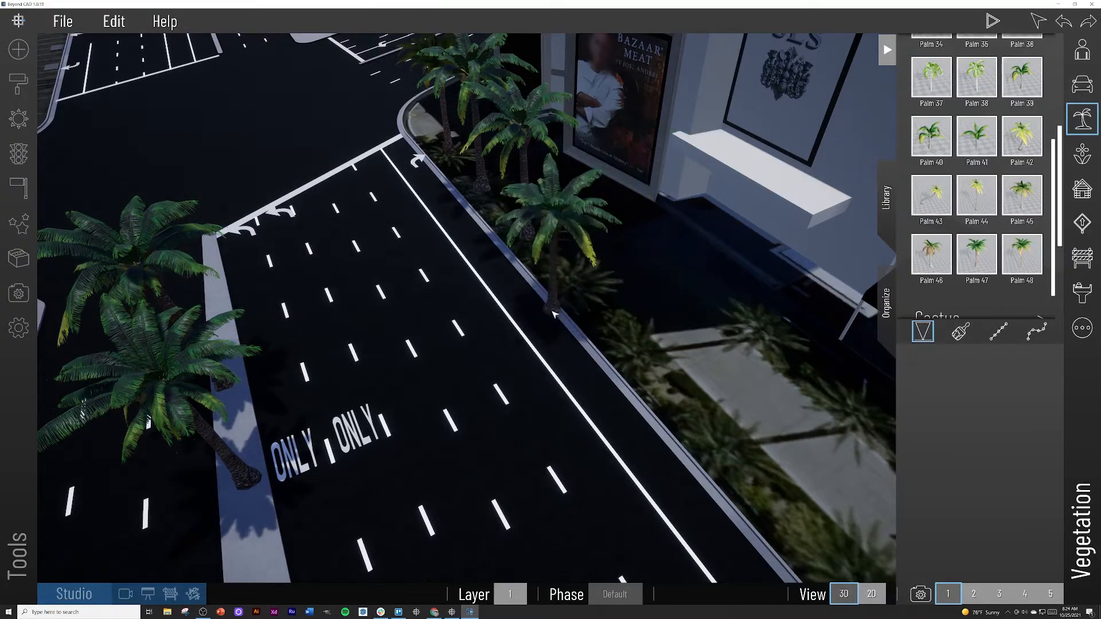
Continue the row of Palm 47 trees along the curbside planting strip past the SLS sign wall
{"action": "left_click", "coordinate": [569, 281]}
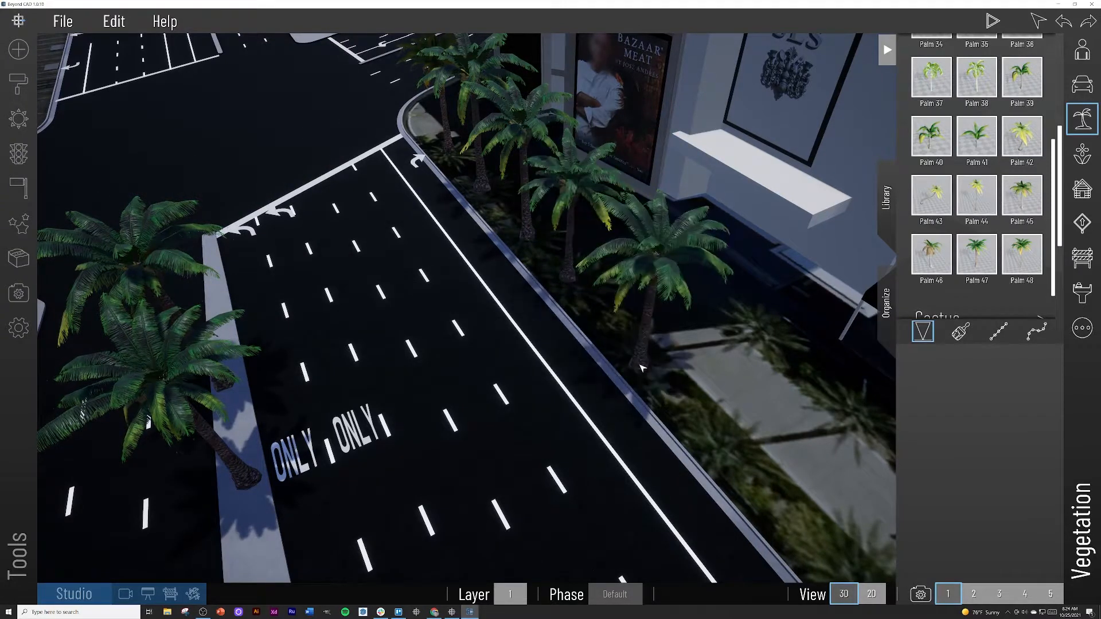
{"action": "left_click", "coordinate": [623, 342]}
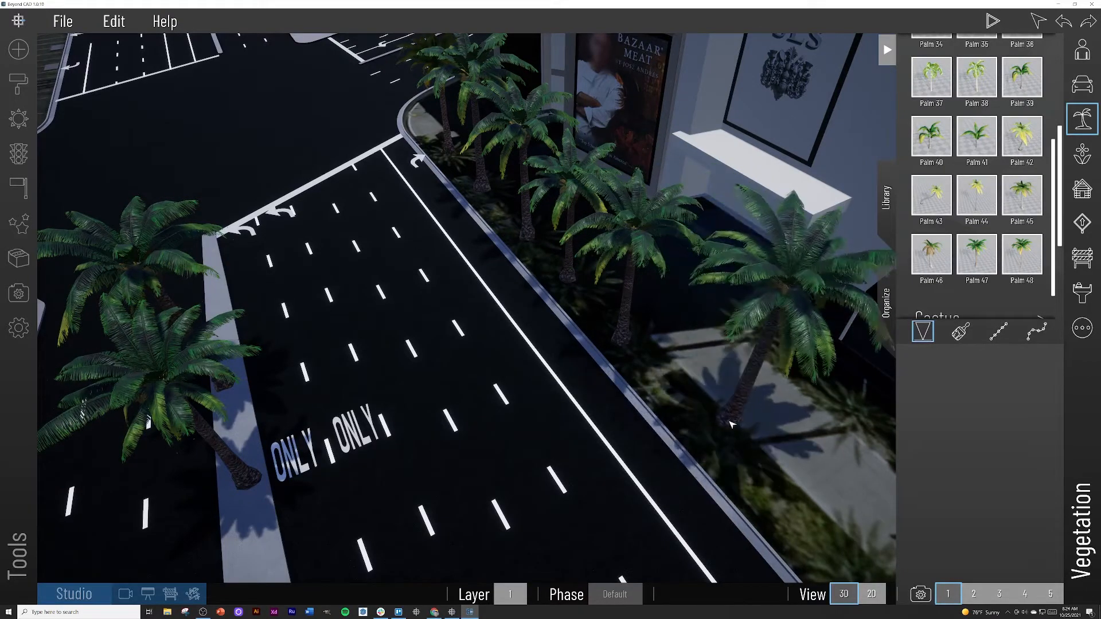
{"action": "scroll", "coordinate": [664, 400], "scroll_direction": "down", "scroll_amount": 5}
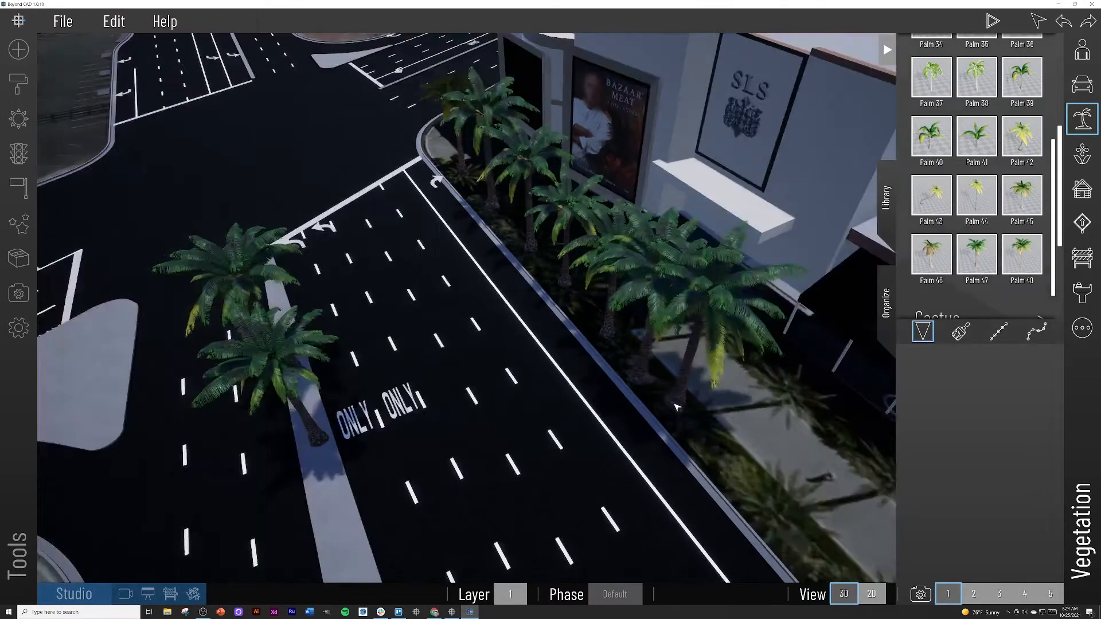
Try placing a handful of Palm 47 trees on the flat roof above the Beer Garden
{"action": "middle_click_drag", "start_coordinate": [682, 432], "coordinate": [703, 421]}
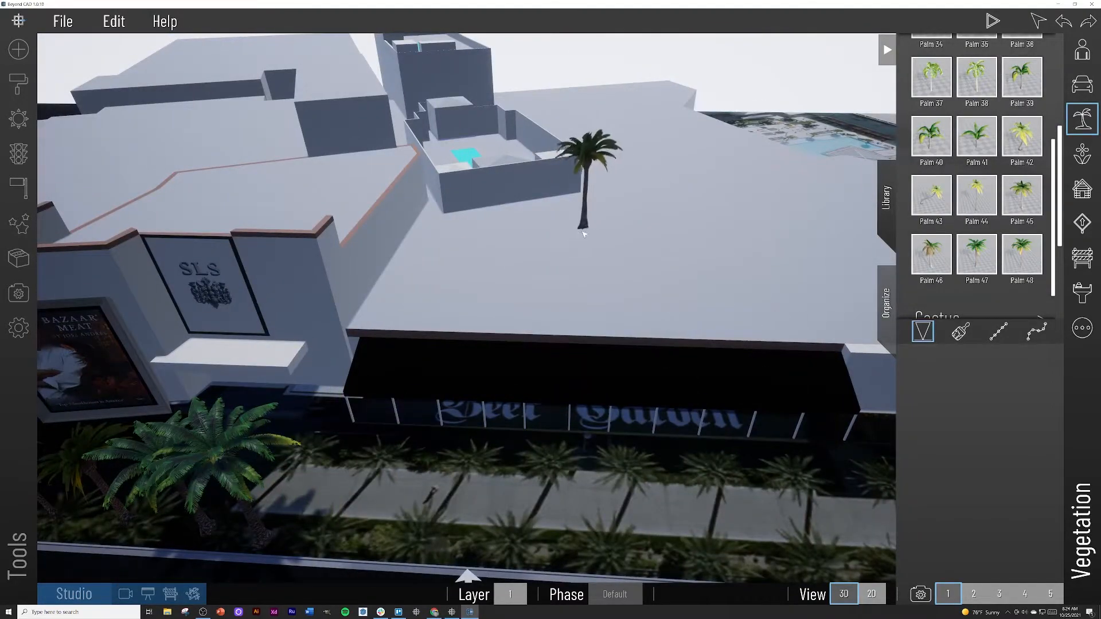
{"action": "left_click", "coordinate": [563, 256]}
{"action": "left_click", "coordinate": [720, 228]}
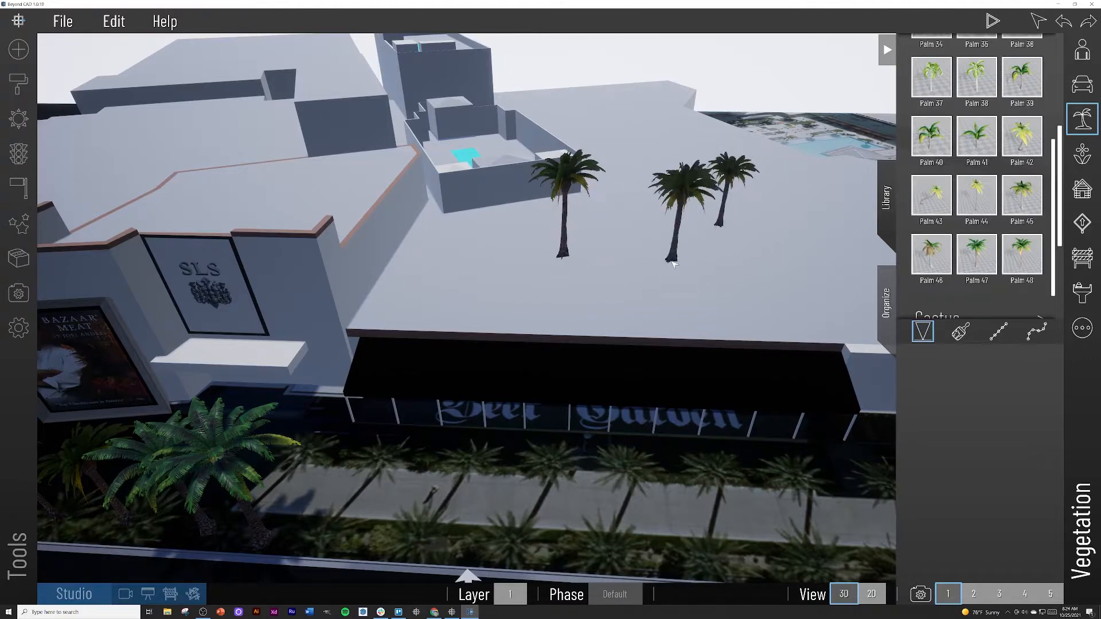
{"action": "left_click", "coordinate": [673, 261]}
{"action": "left_click", "coordinate": [662, 250]}
{"action": "left_click", "coordinate": [554, 239]}
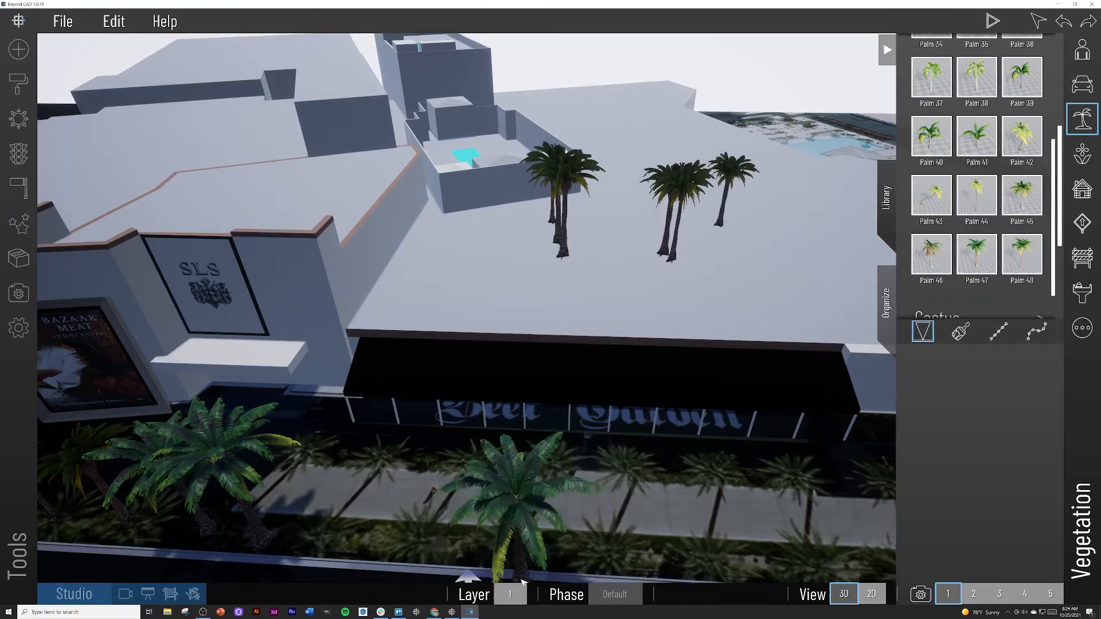
Place Palm 47 trees along the curbside planting strip in front of the Beer Garden
{"action": "left_click", "coordinate": [336, 534]}
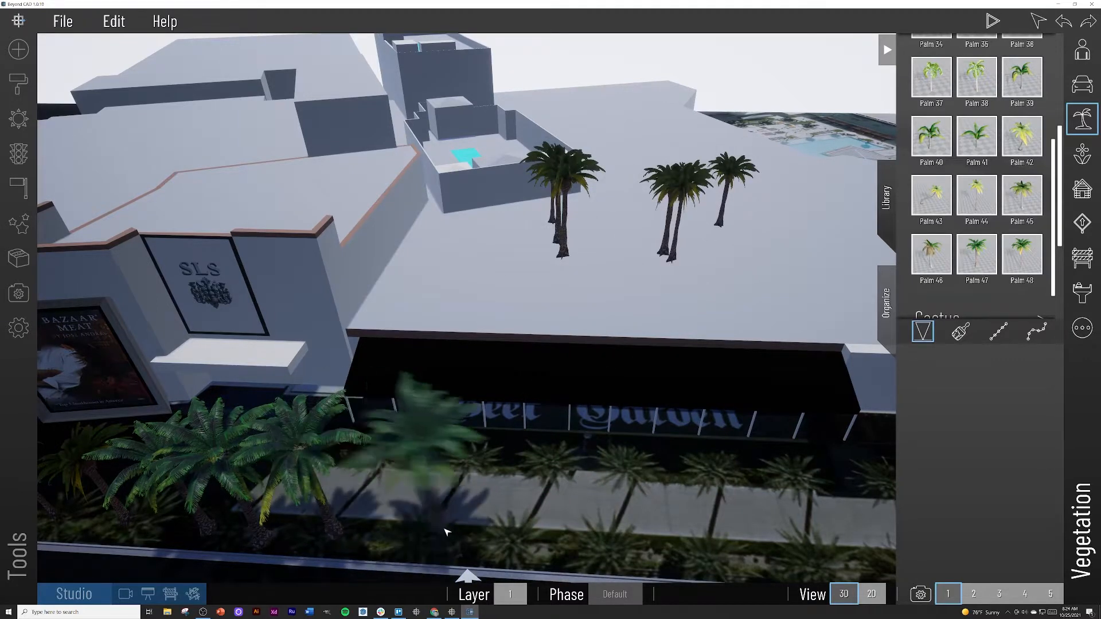
{"action": "left_click", "coordinate": [597, 535]}
{"action": "left_click", "coordinate": [695, 523]}
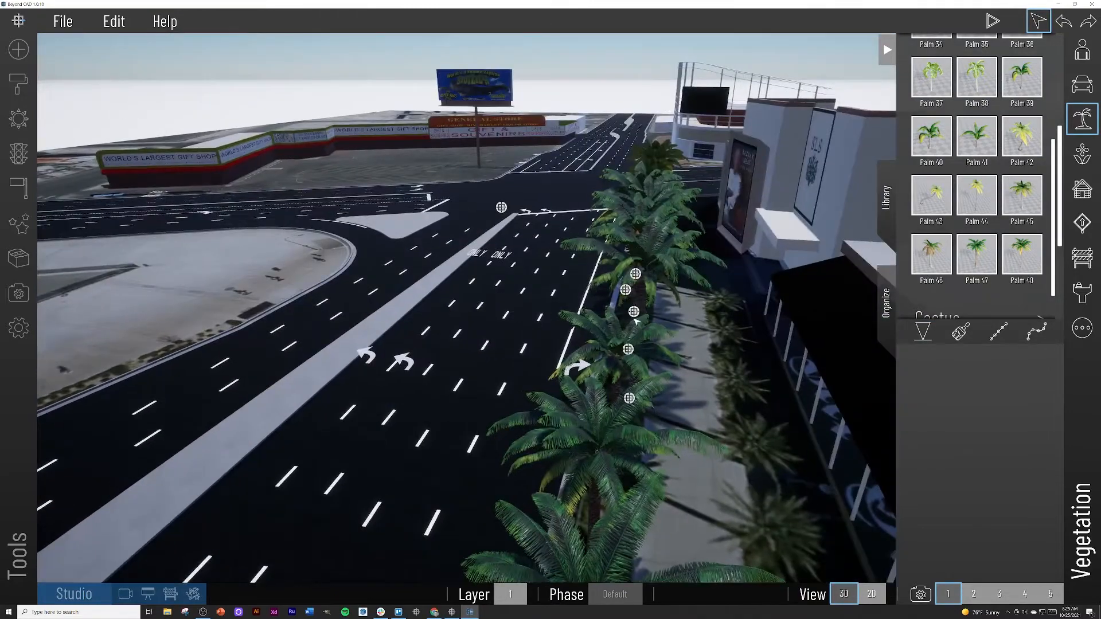
Try tilting one of the curbside palms with its rotation handles and undo the tilt
{"action": "left_click", "coordinate": [634, 313]}
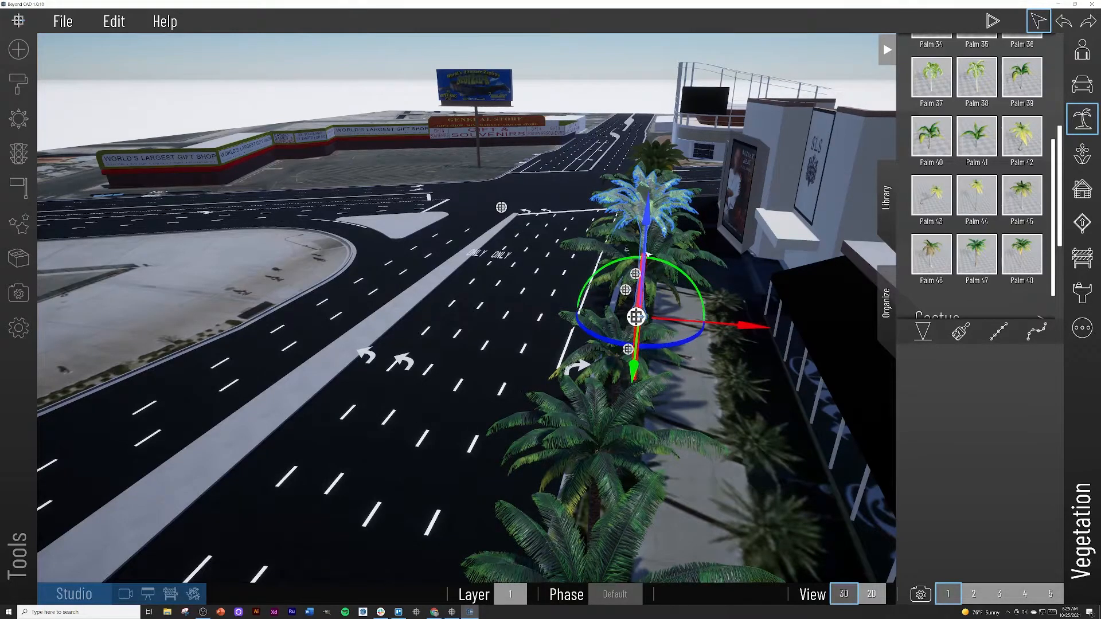
{"action": "right_click_drag", "start_coordinate": [646, 236], "coordinate": [749, 251]}
{"action": "key", "text": "w"}
{"action": "key", "text": "s"}
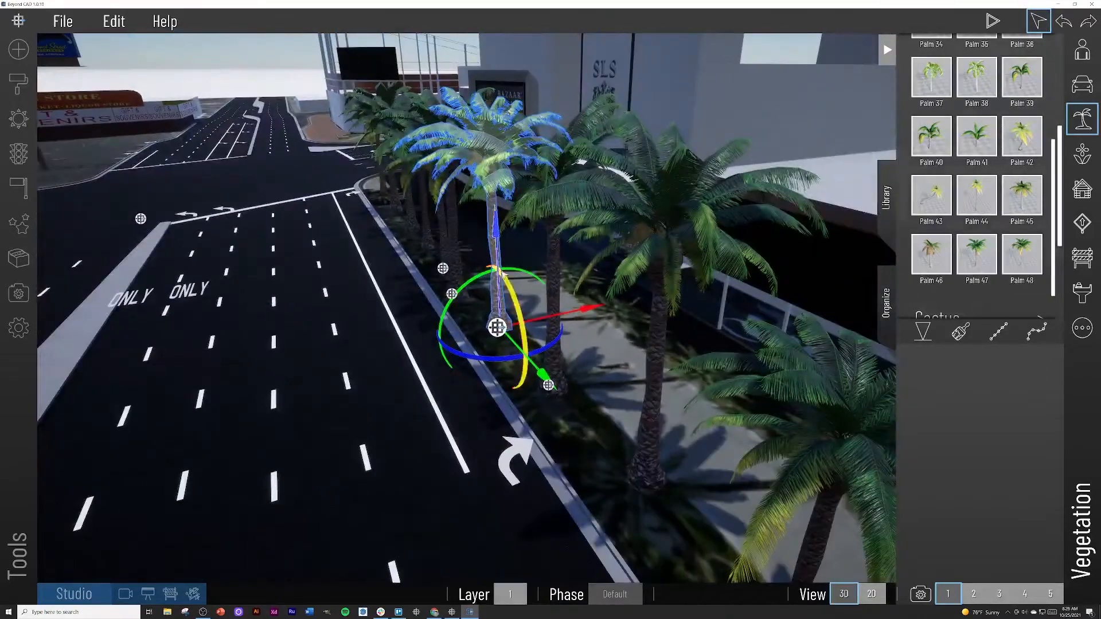
{"action": "left_click_drag", "start_coordinate": [478, 282], "coordinate": [447, 302]}
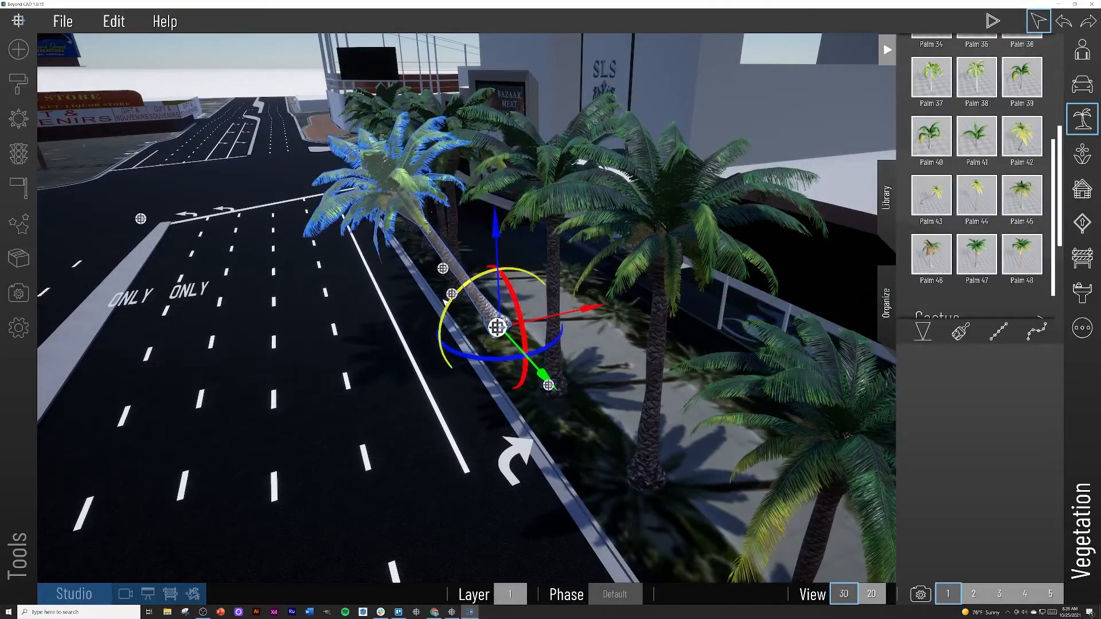
{"action": "key", "text": "ctrl+z"}
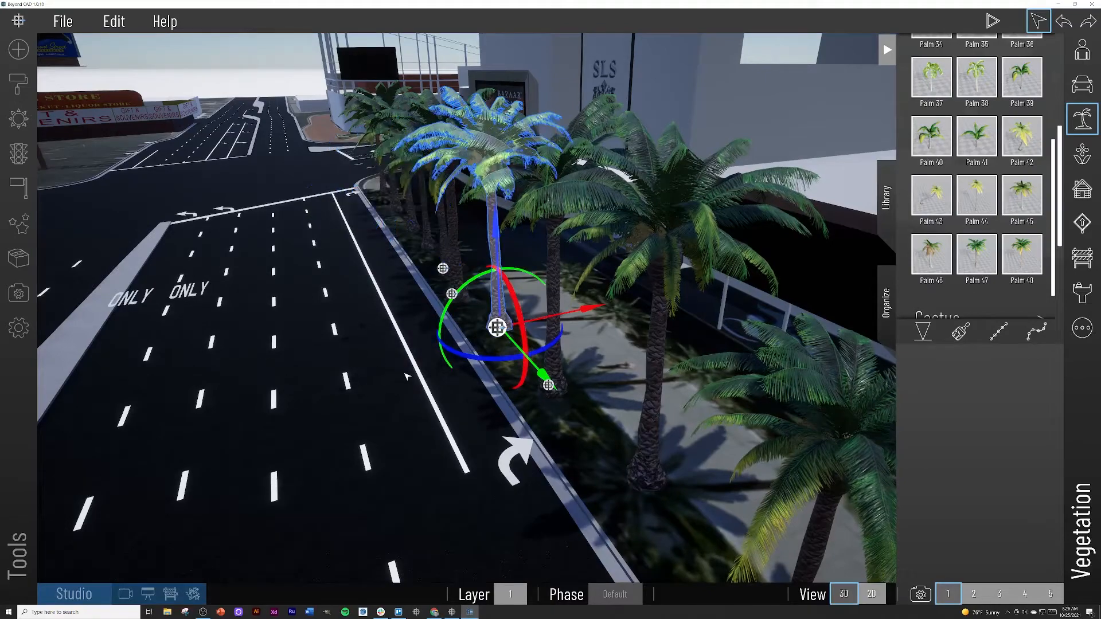
Place a second row of Palm 47 trees on the building side of the sidewalk along the Beer Garden
{"action": "mouse_move", "coordinate": [477, 359]}
{"action": "right_mouse_down"}
{"action": "mouse_move", "coordinate": [533, 321]}
{"action": "mouse_move", "coordinate": [532, 342]}
{"action": "mouse_move", "coordinate": [550, 329]}
{"action": "mouse_move", "coordinate": [483, 371]}
{"action": "right_mouse_up"}
{"action": "key", "text": "s"}
{"action": "key", "text": "w"}
{"action": "key", "text": "s"}
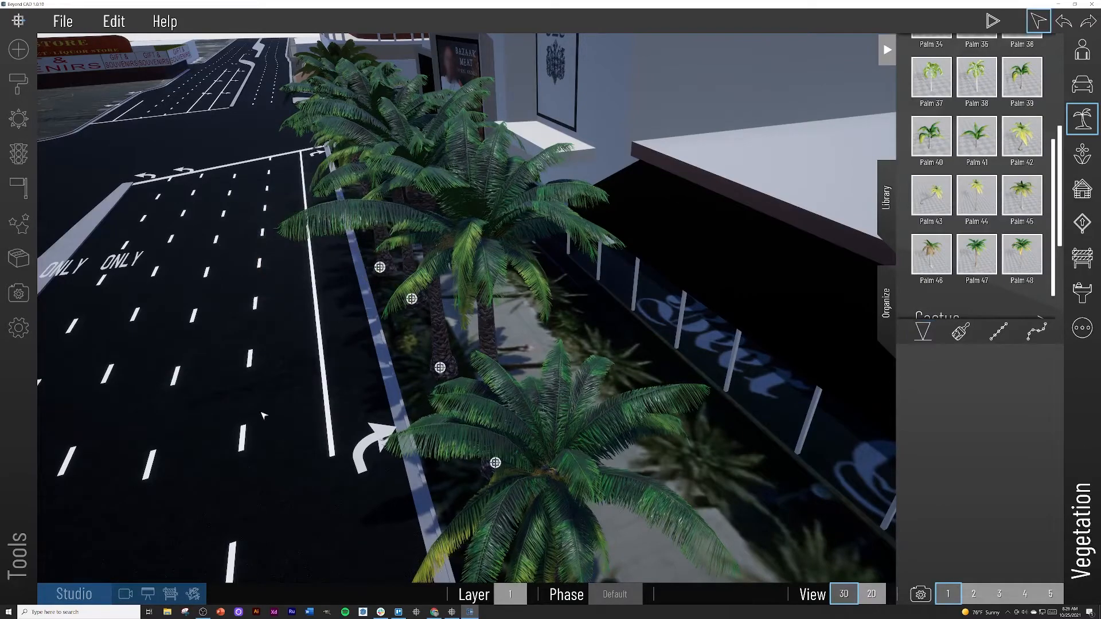
{"action": "right_click_drag", "start_coordinate": [263, 415], "coordinate": [354, 408]}
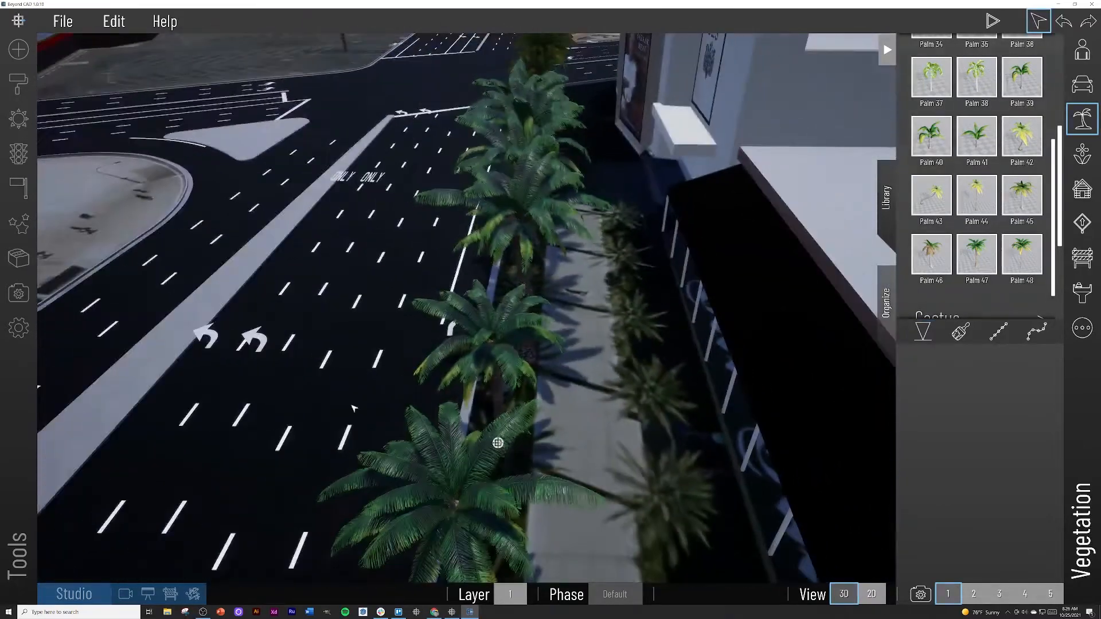
{"action": "left_click", "coordinate": [973, 261]}
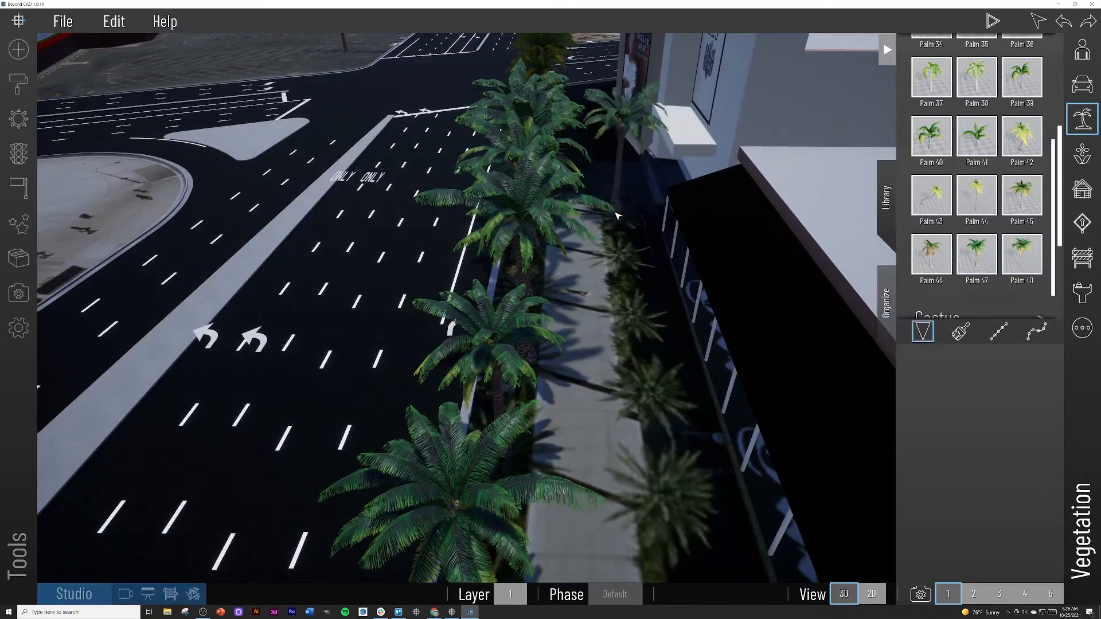
{"action": "left_click", "coordinate": [619, 264]}
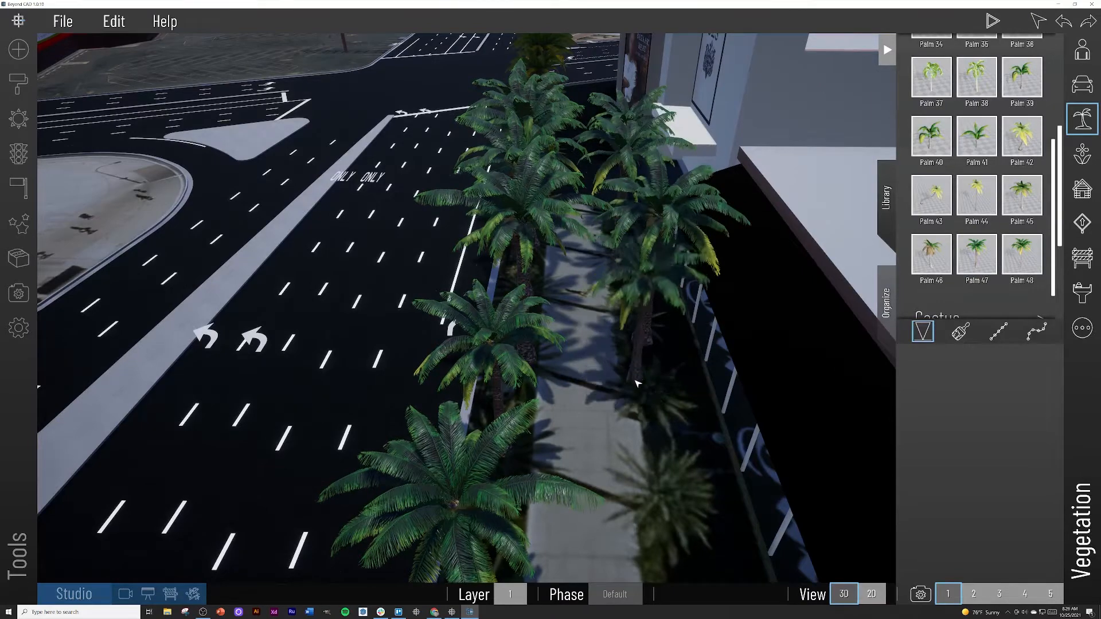
{"action": "scroll", "coordinate": [636, 383], "scroll_direction": "down", "scroll_amount": 3}
{"action": "scroll", "coordinate": [590, 291], "scroll_direction": "up", "scroll_amount": 2}
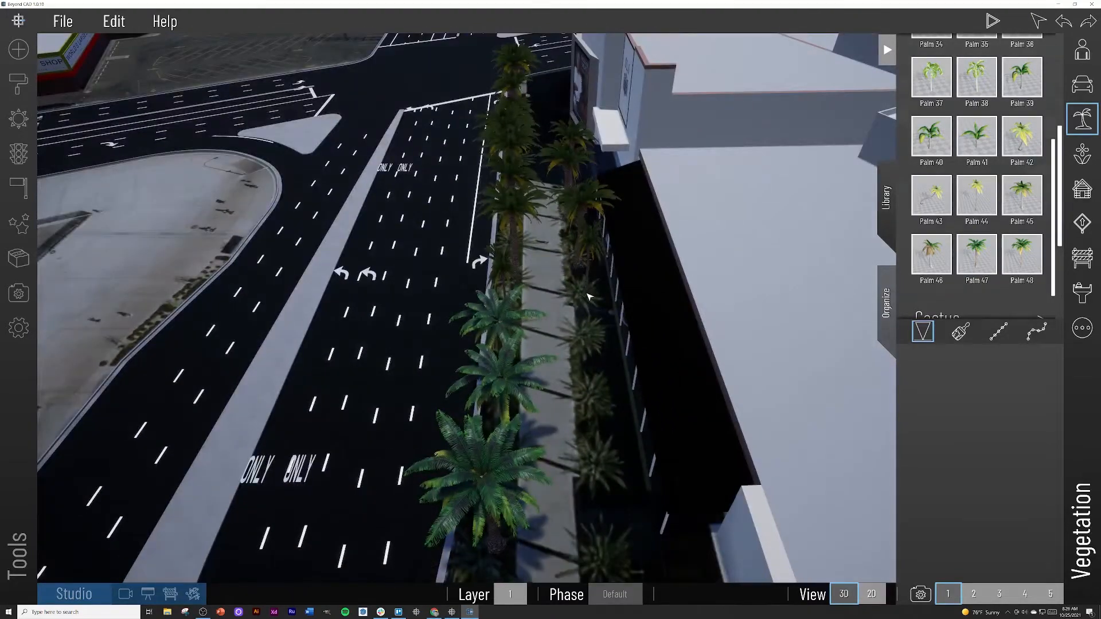
{"action": "right_click_drag", "start_coordinate": [599, 474], "coordinate": [624, 360]}
{"action": "scroll", "coordinate": [624, 360], "scroll_direction": "up", "scroll_amount": 3}
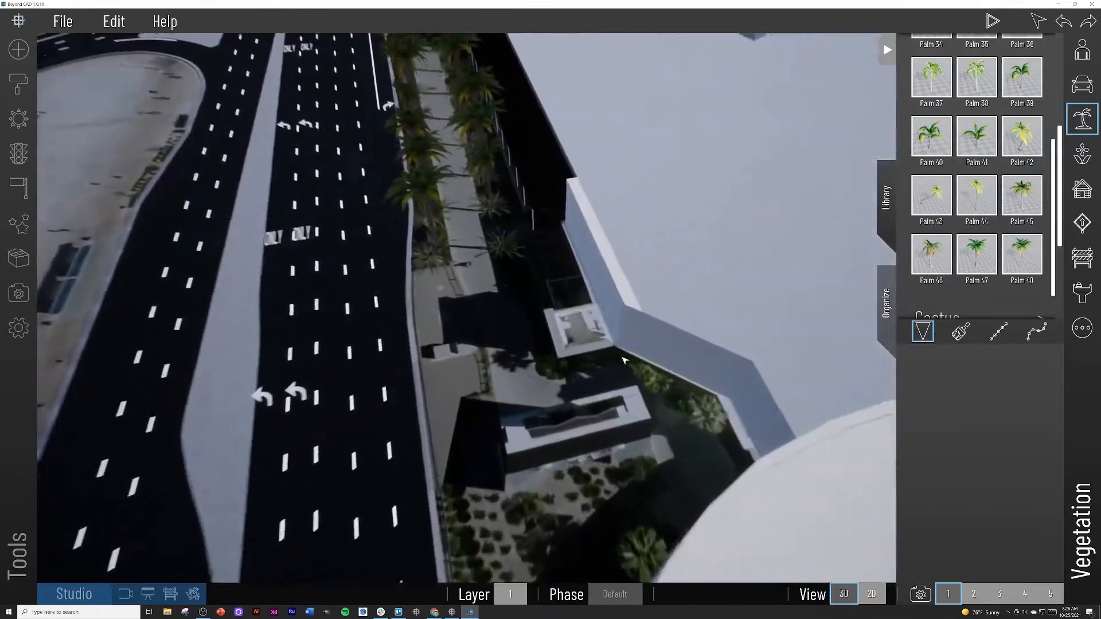
{"action": "left_click", "coordinate": [501, 250]}
Examine the double row of palms along the sidewalk up close and in an overview of the whole intersection
{"action": "right_click_drag", "start_coordinate": [498, 292], "coordinate": [452, 225]}
{"action": "scroll", "coordinate": [471, 252], "scroll_direction": "up", "scroll_amount": 3}
{"action": "scroll", "coordinate": [453, 225], "scroll_direction": "down", "scroll_amount": 10}
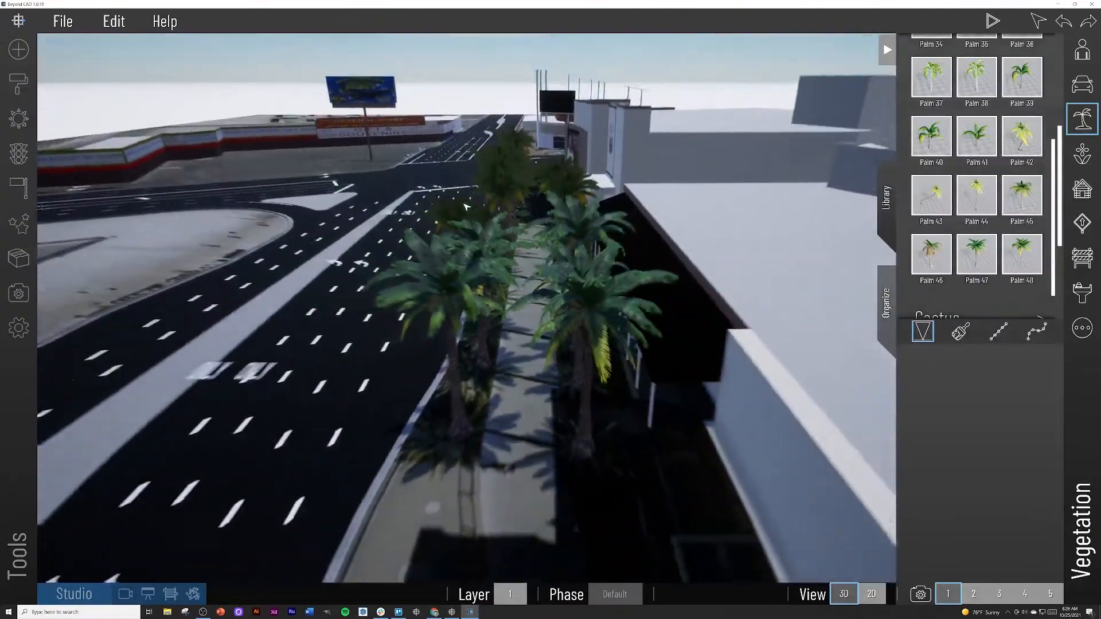
{"action": "scroll", "coordinate": [465, 207], "scroll_direction": "up", "scroll_amount": 2}
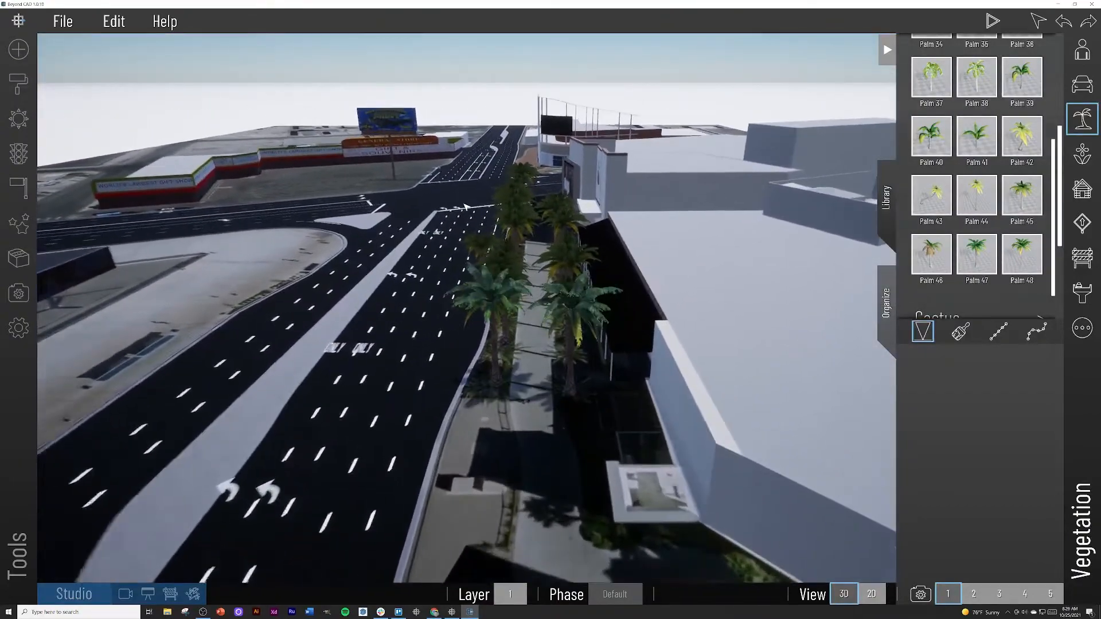
{"action": "right_click_drag", "start_coordinate": [478, 231], "coordinate": [631, 248]}
{"action": "scroll", "coordinate": [469, 199], "scroll_direction": "up", "scroll_amount": 4}
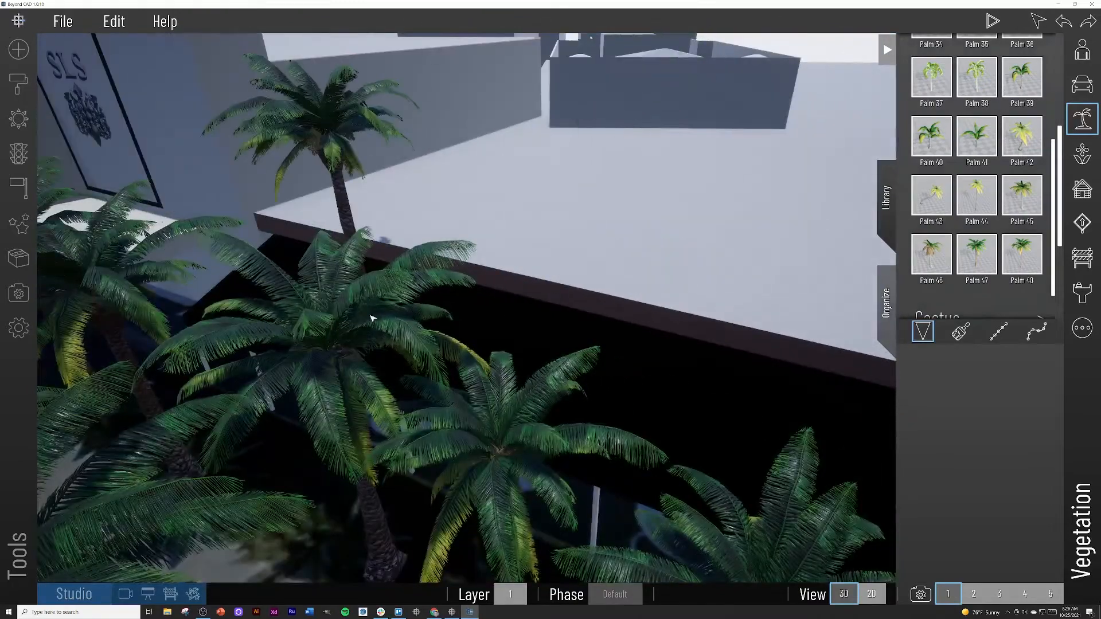
{"action": "key", "text": "Escape"}
{"action": "scroll", "coordinate": [471, 347], "scroll_direction": "down", "scroll_amount": 6}
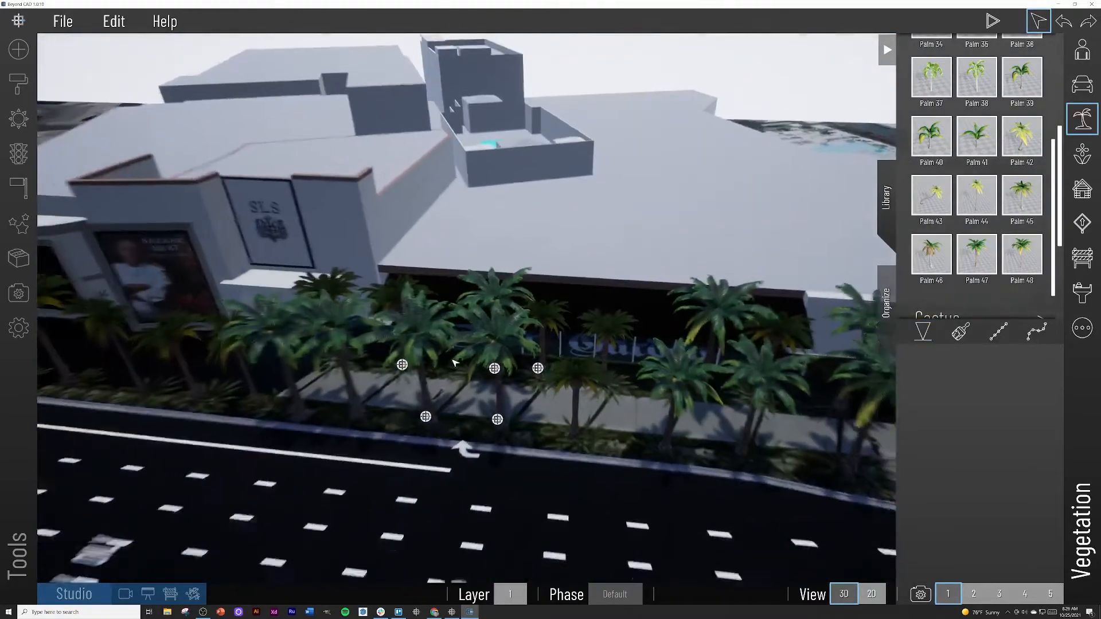
{"action": "right_click_drag", "start_coordinate": [455, 362], "coordinate": [508, 390]}
{"action": "scroll", "coordinate": [508, 390], "scroll_direction": "down", "scroll_amount": 10}
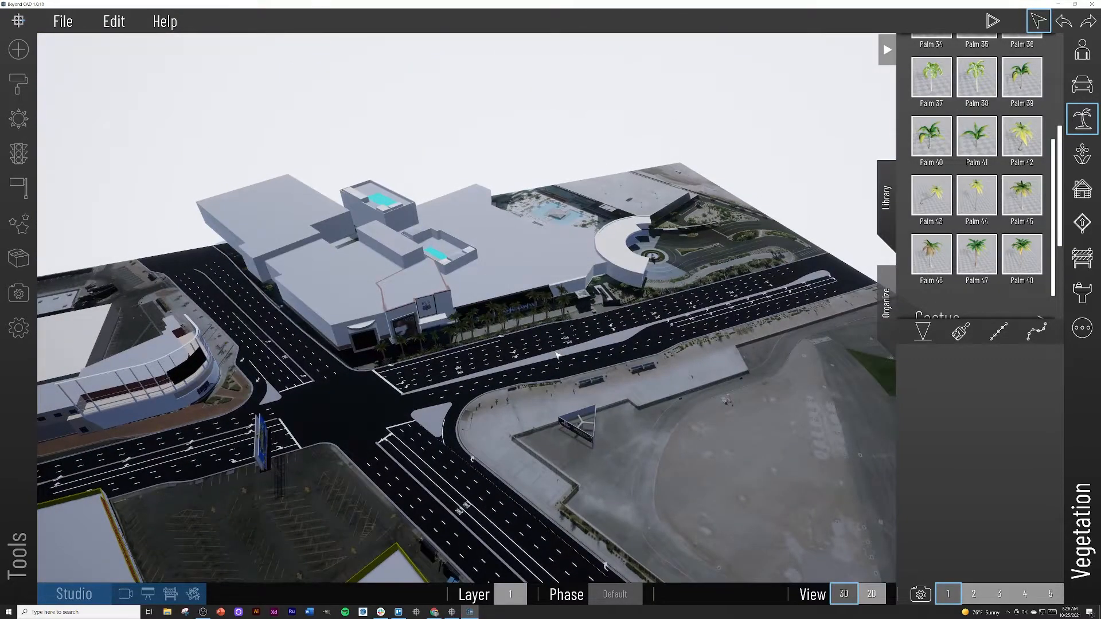
Place Palm 47 trees in the planting bed beside the curved entrance canopy
{"action": "scroll", "coordinate": [556, 355], "scroll_direction": "up", "scroll_amount": 10}
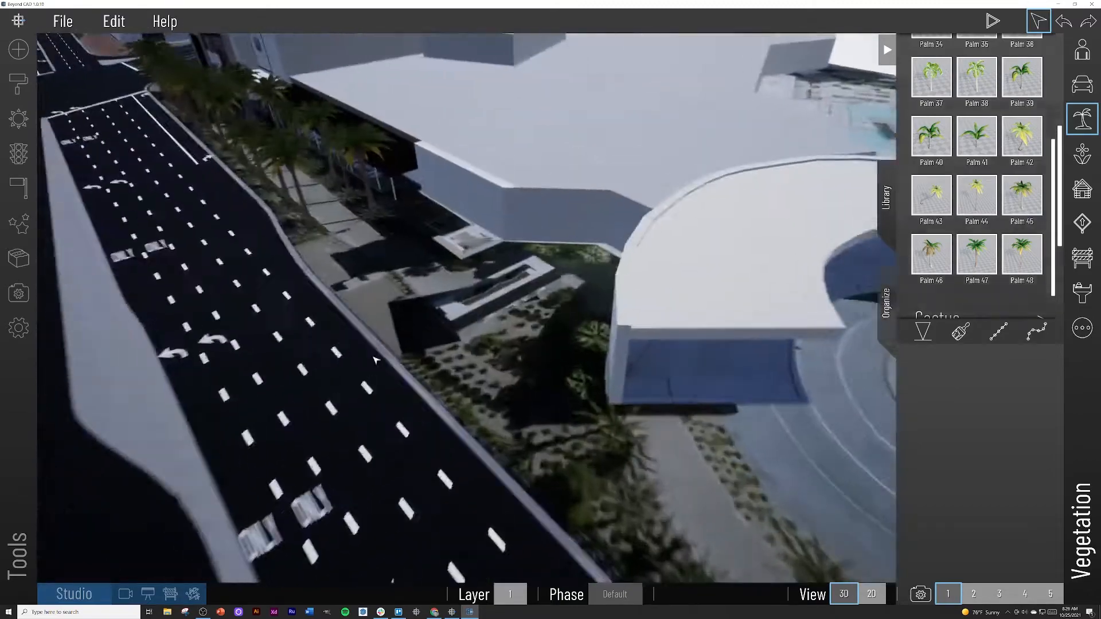
{"action": "scroll", "coordinate": [376, 359], "scroll_direction": "up", "scroll_amount": 5}
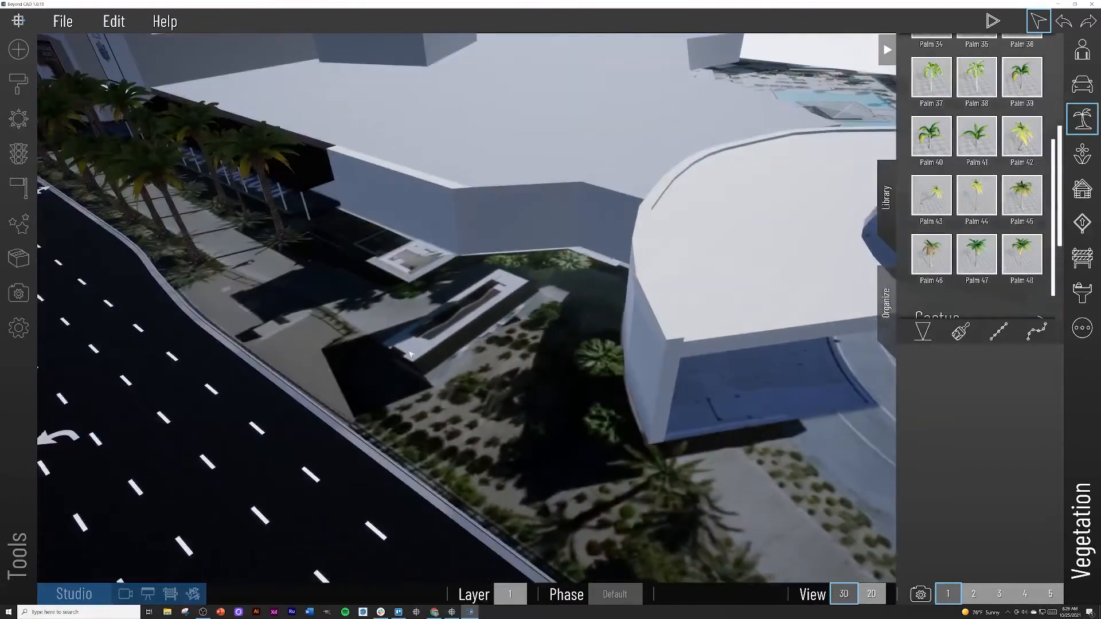
{"action": "left_click", "coordinate": [975, 260]}
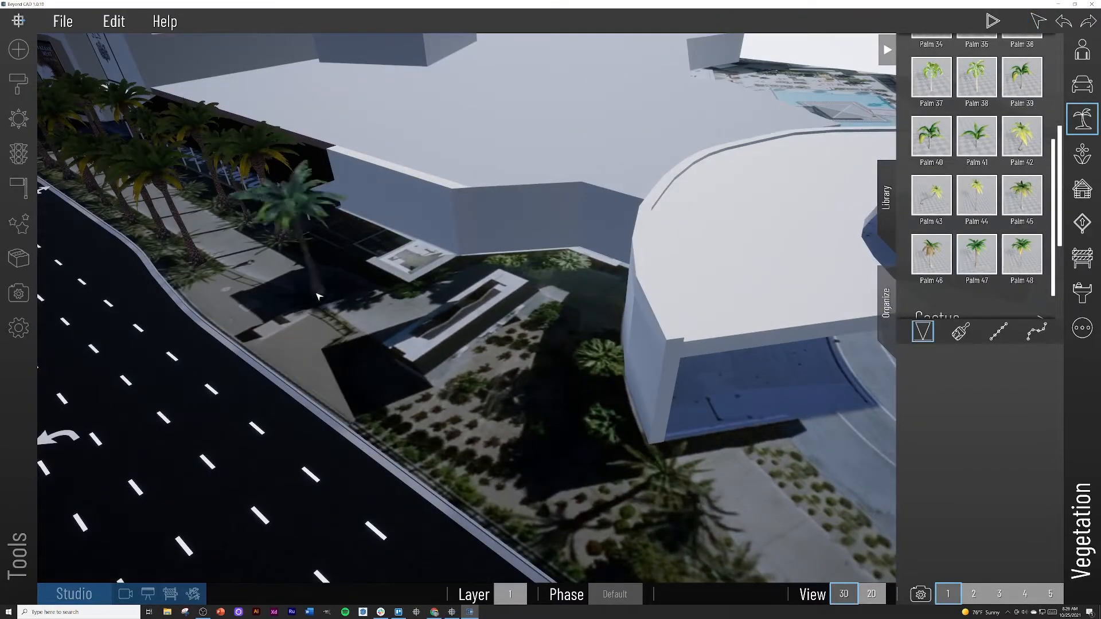
{"action": "middle_click_drag", "start_coordinate": [312, 304], "coordinate": [256, 319]}
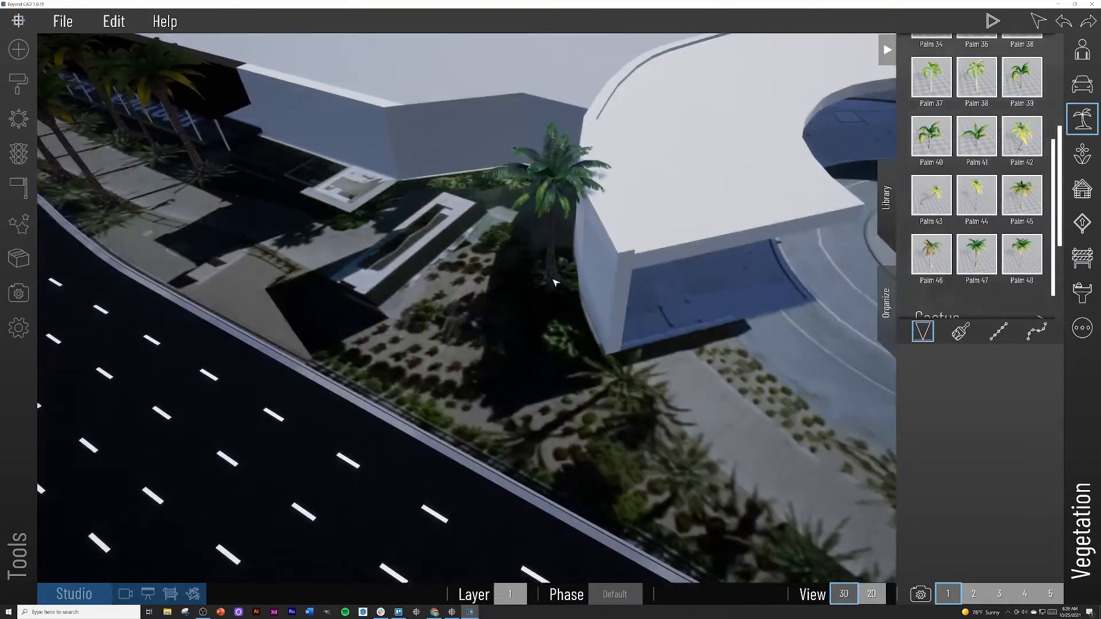
{"action": "left_click", "coordinate": [549, 282]}
{"action": "scroll", "coordinate": [584, 373], "scroll_direction": "down", "scroll_amount": 5}
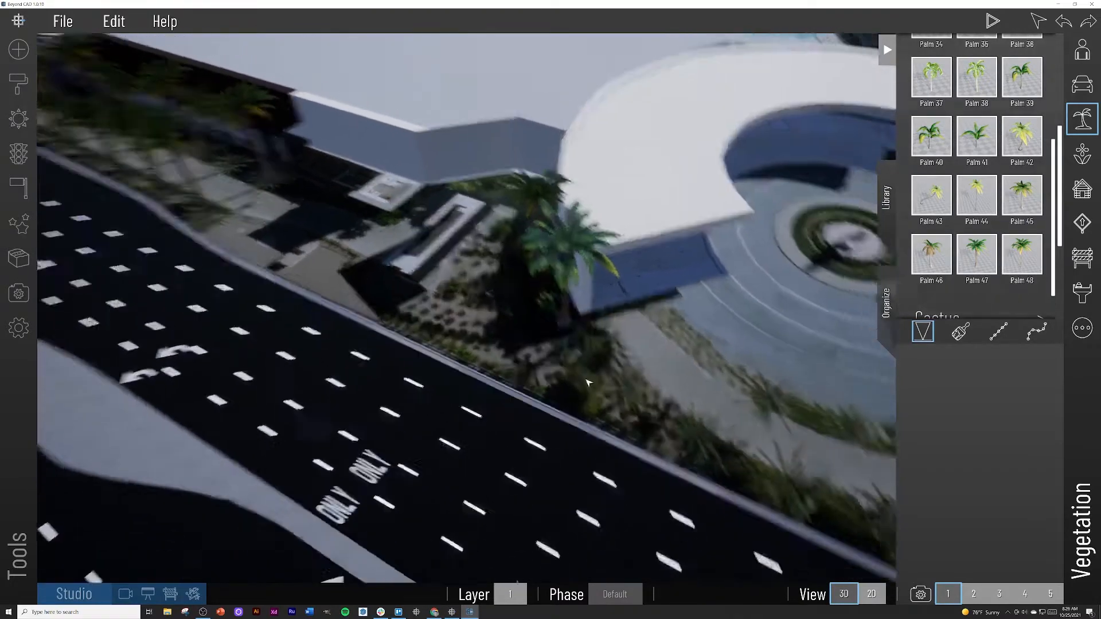
{"action": "left_click", "coordinate": [610, 375]}
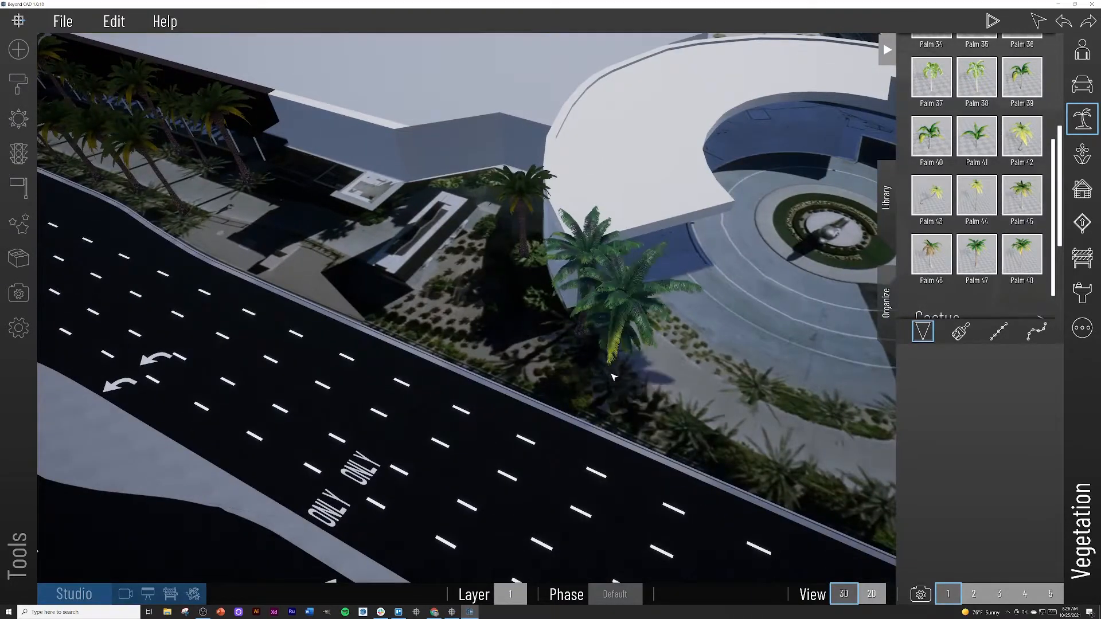
Extend the Palm 47 planting along the landscaped strip between the road and the entrance driveway toward the far crosswalk
{"action": "middle_click_drag", "start_coordinate": [614, 407], "coordinate": [709, 418]}
{"action": "left_click", "coordinate": [460, 400]}
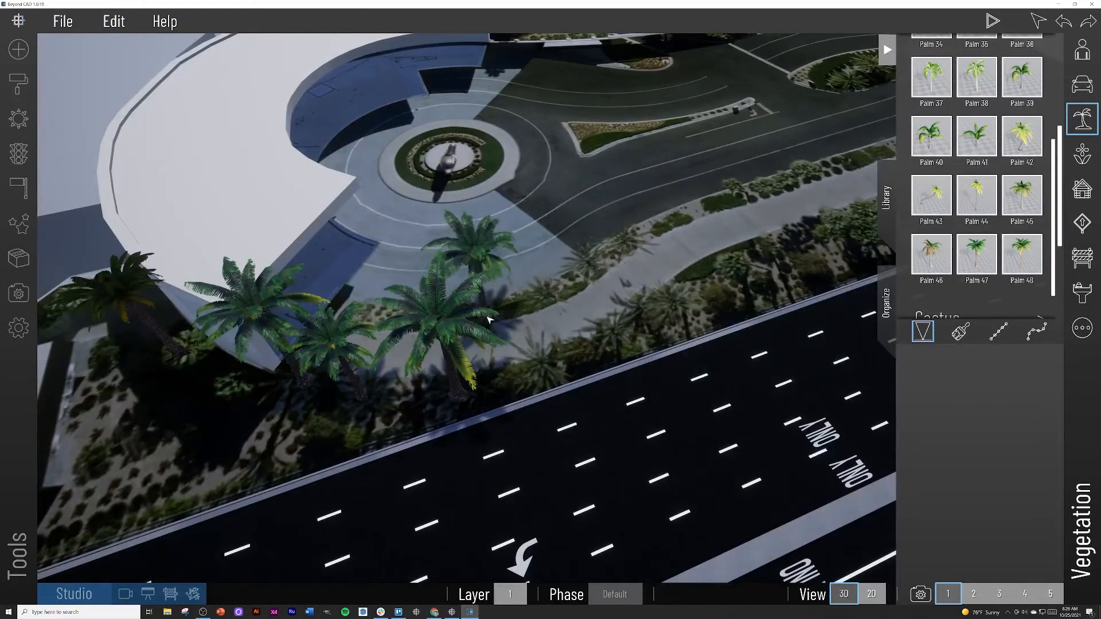
{"action": "left_click", "coordinate": [479, 304]}
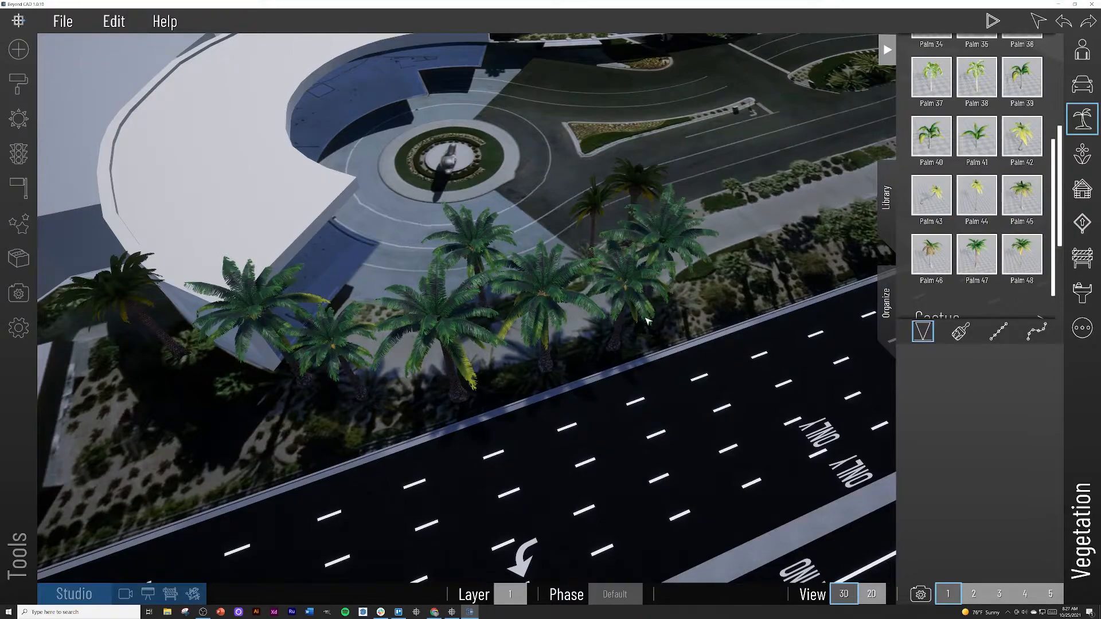
{"action": "right_click_drag", "start_coordinate": [742, 231], "coordinate": [514, 295]}
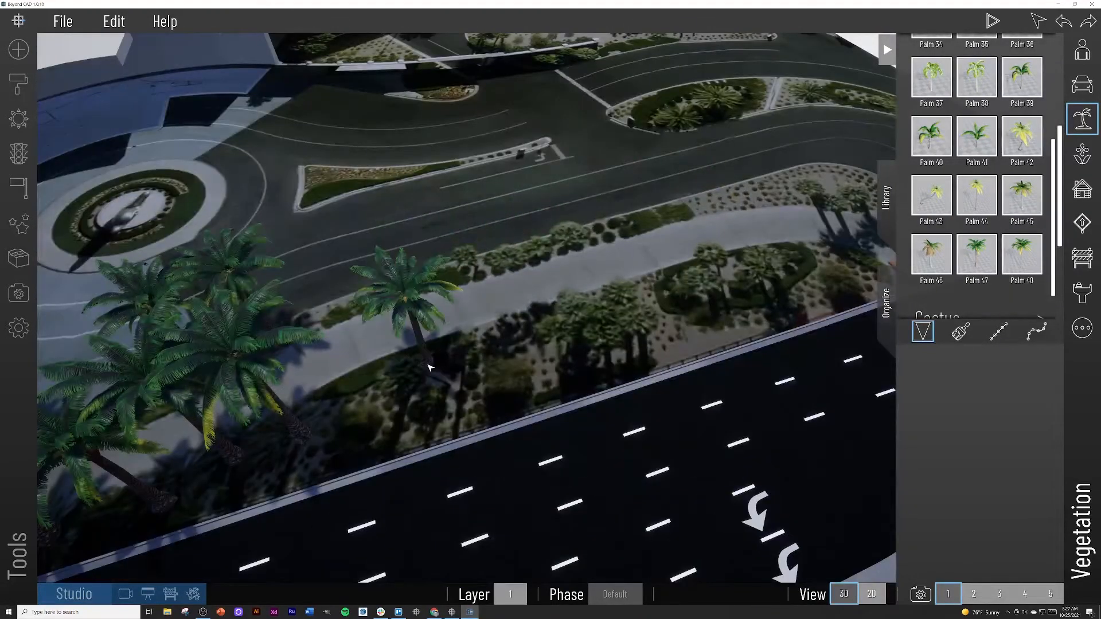
{"action": "right_click_drag", "start_coordinate": [603, 334], "coordinate": [664, 321]}
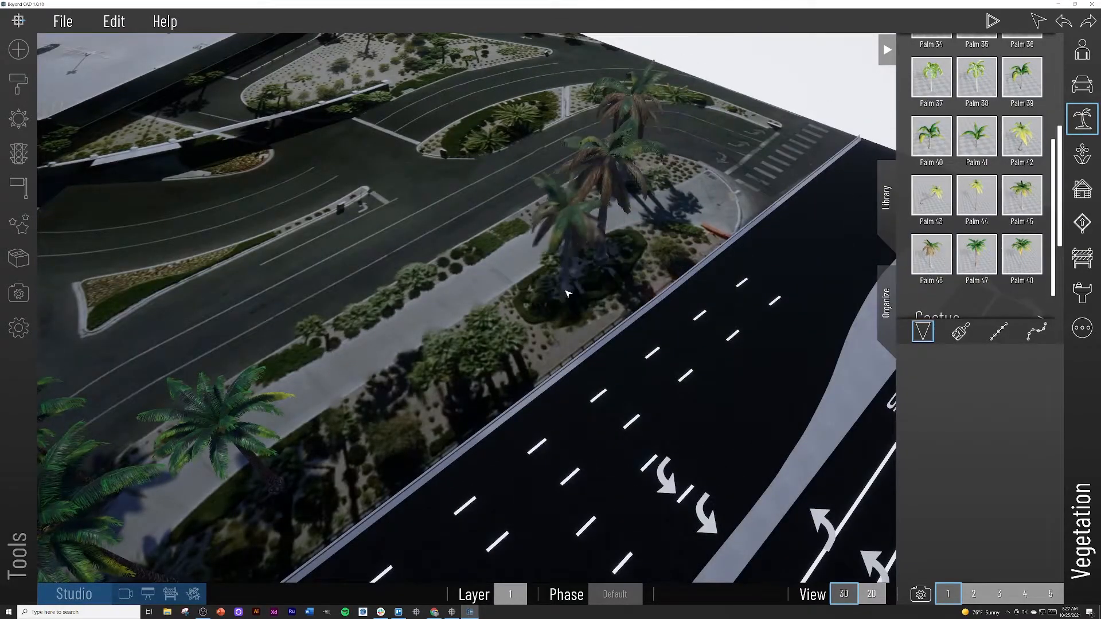
Place Broadleaf trees in the far planting strip between the vacant lot and the roadside sidewalk
{"action": "right_click_drag", "start_coordinate": [487, 344], "coordinate": [184, 250]}
{"action": "scroll", "coordinate": [197, 250], "scroll_direction": "down", "scroll_amount": 5}
{"action": "key", "text": "w"}
{"action": "scroll", "coordinate": [438, 347], "scroll_direction": "up", "scroll_amount": 5}
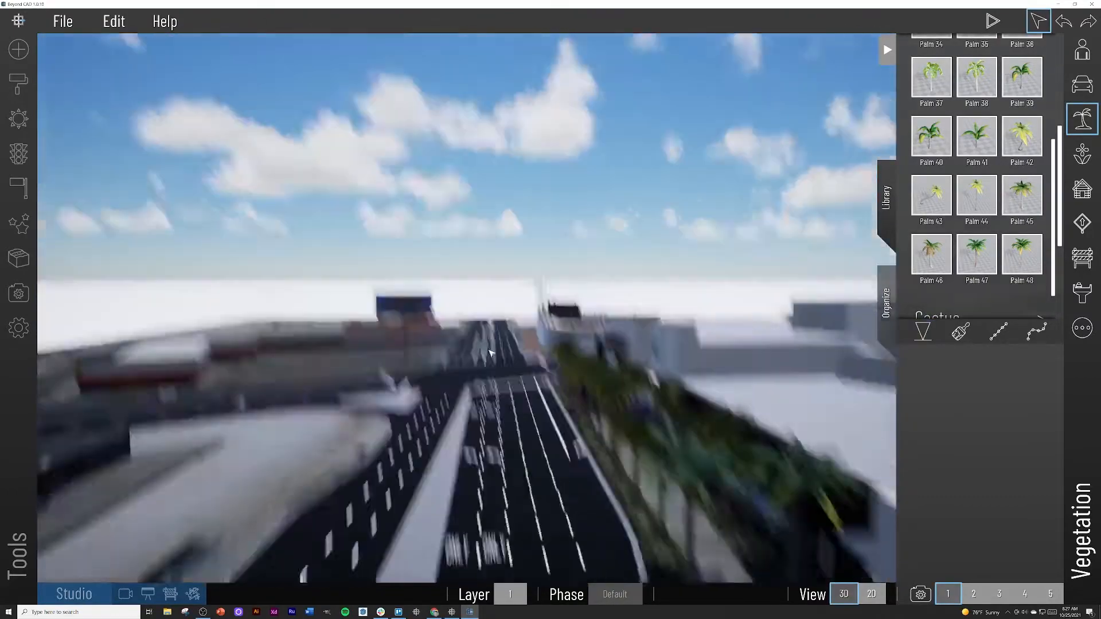
{"action": "right_click_drag", "start_coordinate": [480, 343], "coordinate": [427, 401]}
{"action": "scroll", "coordinate": [162, 421], "scroll_direction": "down", "scroll_amount": 3}
{"action": "scroll", "coordinate": [996, 154], "scroll_direction": "down", "scroll_amount": 3}
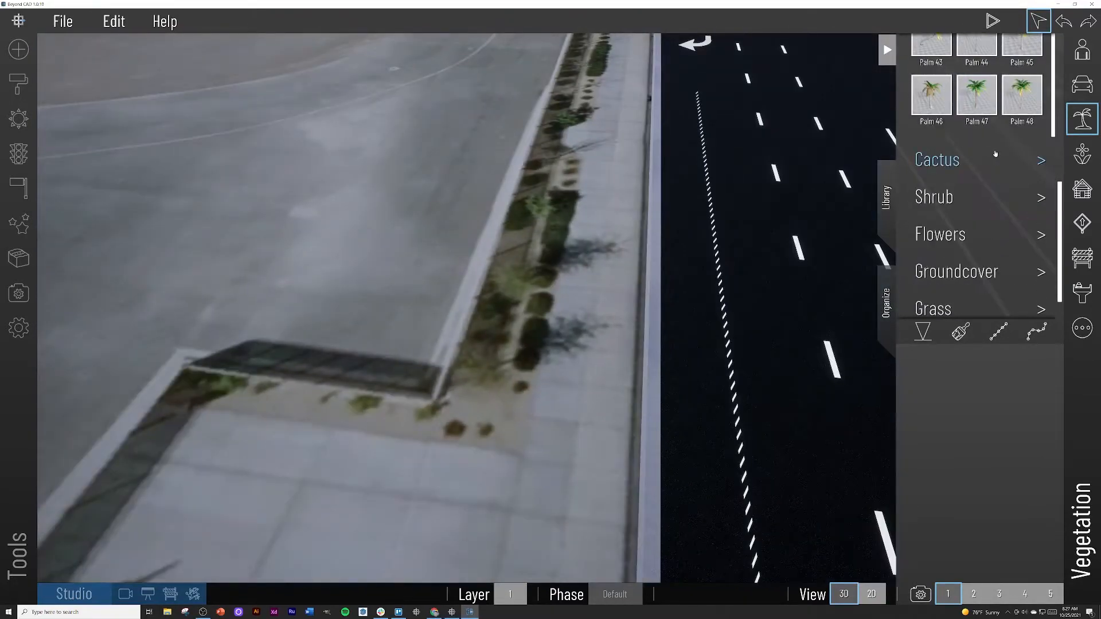
{"action": "scroll", "coordinate": [988, 167], "scroll_direction": "up", "scroll_amount": 10}
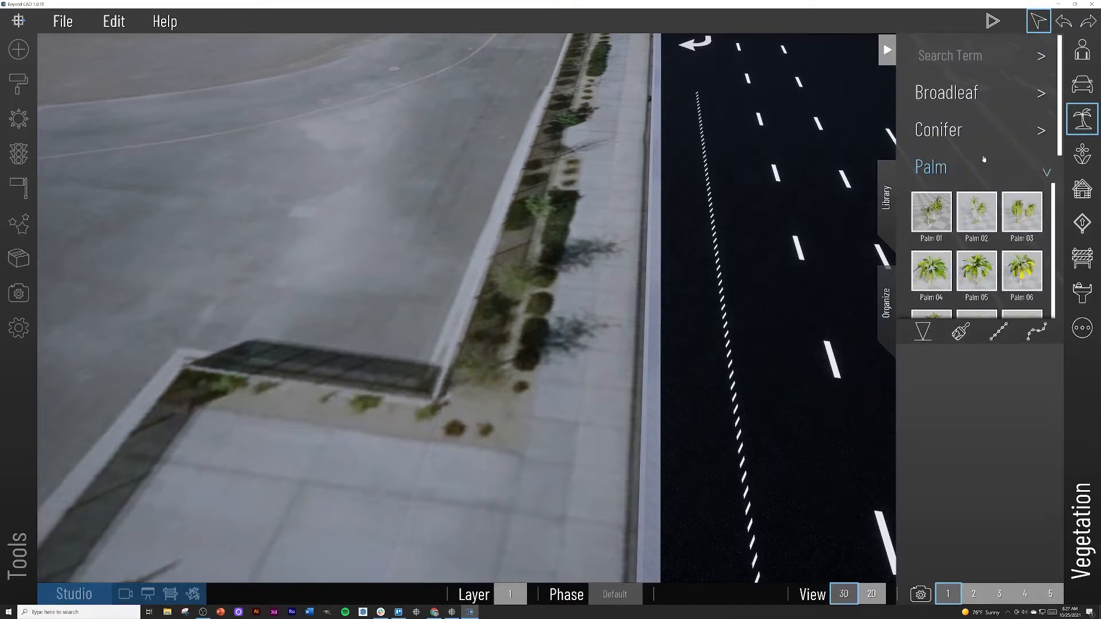
{"action": "left_click", "coordinate": [963, 101]}
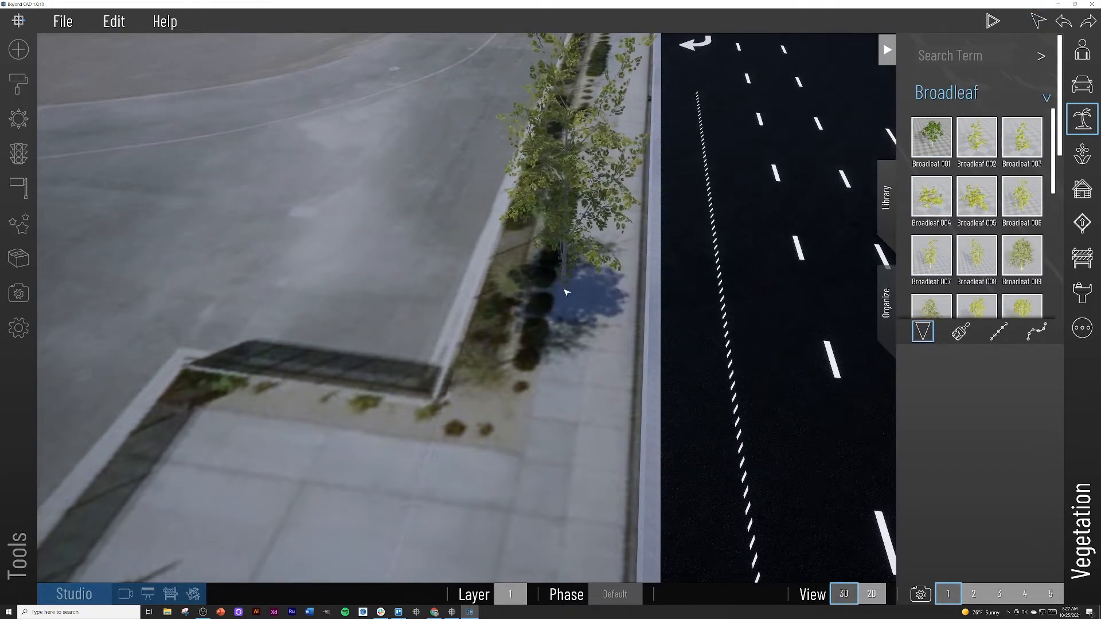
{"action": "right_click_drag", "start_coordinate": [565, 290], "coordinate": [569, 217]}
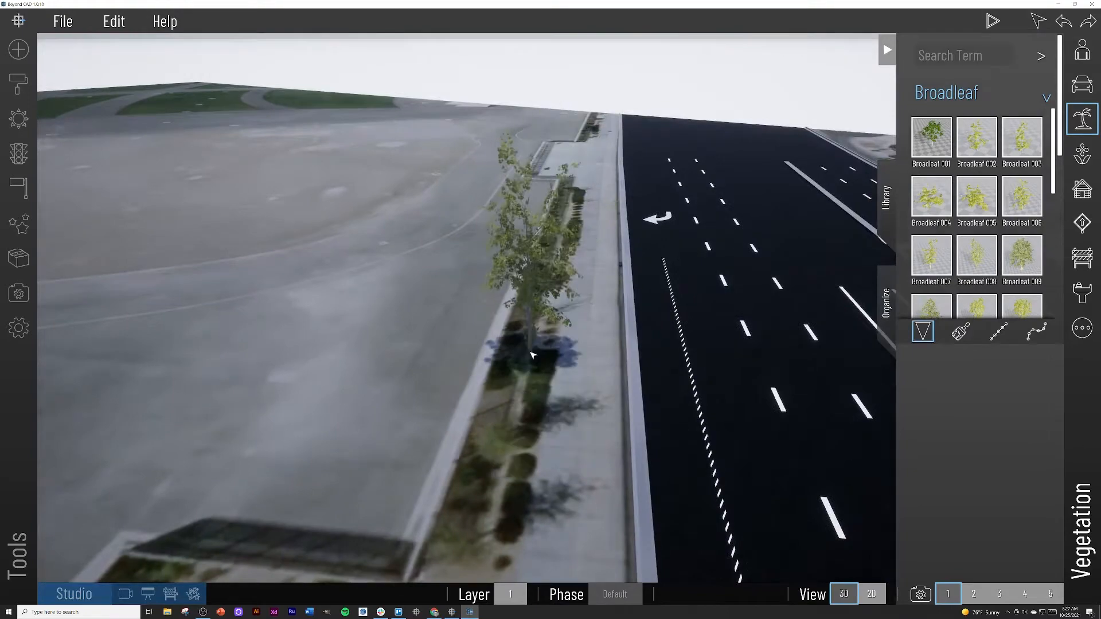
{"action": "right_click_drag", "start_coordinate": [524, 369], "coordinate": [479, 418]}
{"action": "scroll", "coordinate": [477, 419], "scroll_direction": "down", "scroll_amount": 5}
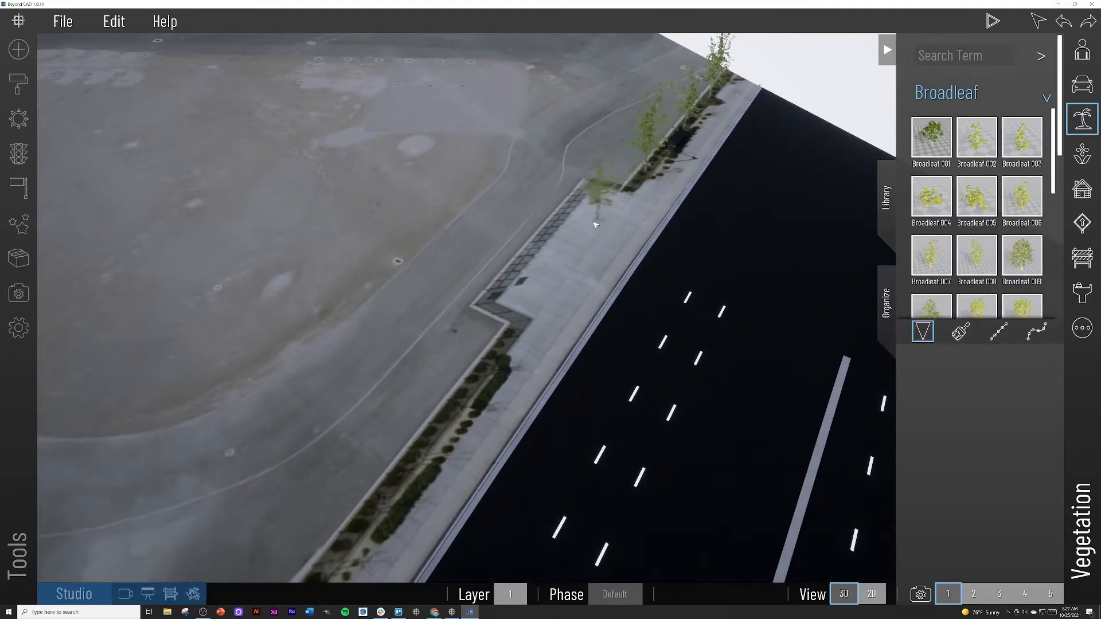
Extend the Broadleaf planting along the sidewalk strip beside the right-turn arrow, keeping the trees roughly evenly spaced
{"action": "right_click_drag", "start_coordinate": [595, 224], "coordinate": [544, 261]}
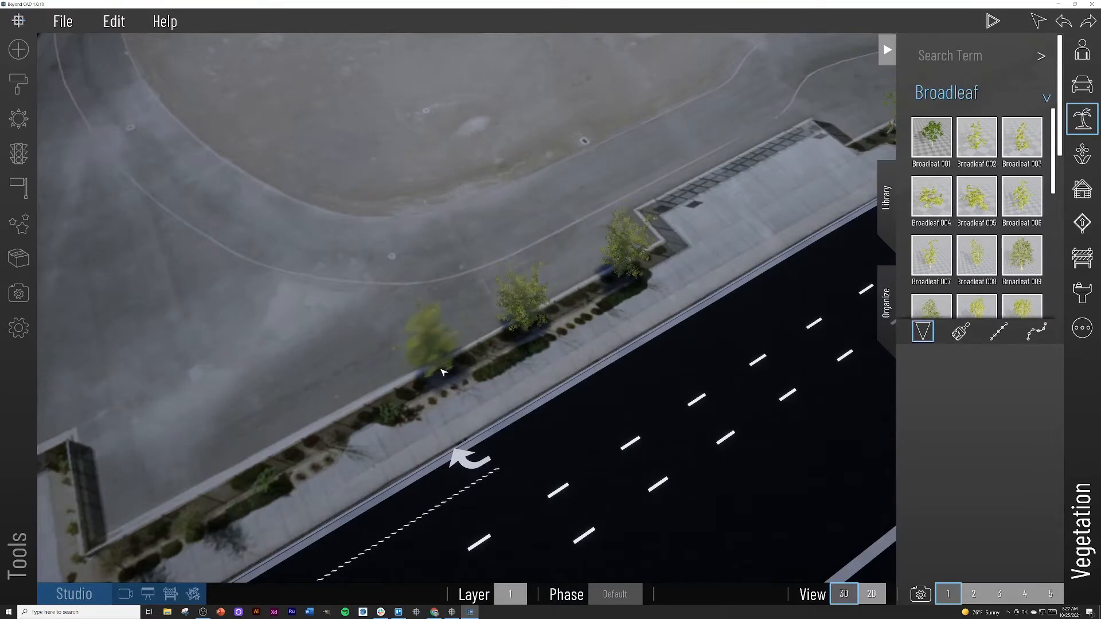
{"action": "left_click", "coordinate": [430, 383]}
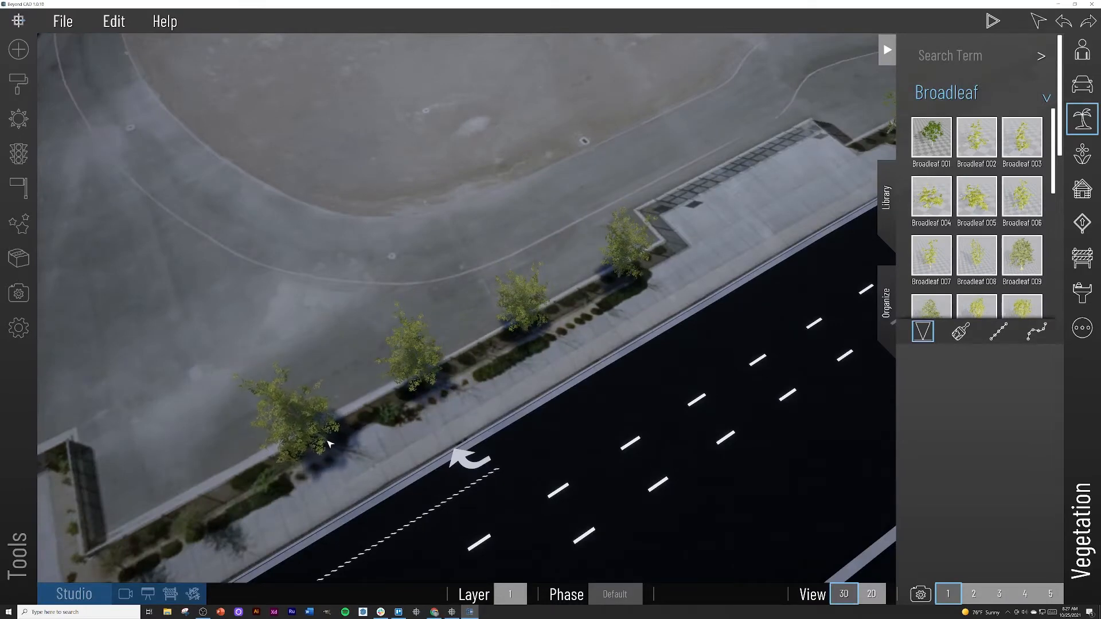
{"action": "left_click", "coordinate": [330, 444]}
{"action": "right_click_drag", "start_coordinate": [496, 418], "coordinate": [411, 431]}
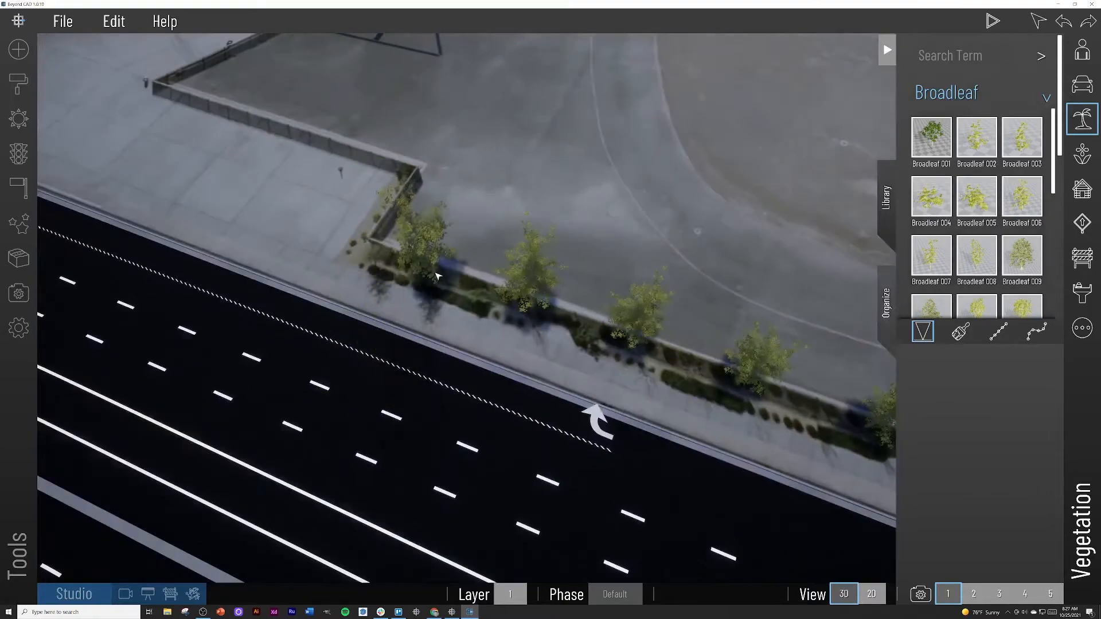
Place Broadleaf trees along the side street opposite the gift shop and along the main-road edge of the circular plaza
{"action": "right_click_drag", "start_coordinate": [478, 274], "coordinate": [167, 178]}
{"action": "right_click_drag", "start_coordinate": [199, 211], "coordinate": [184, 253]}
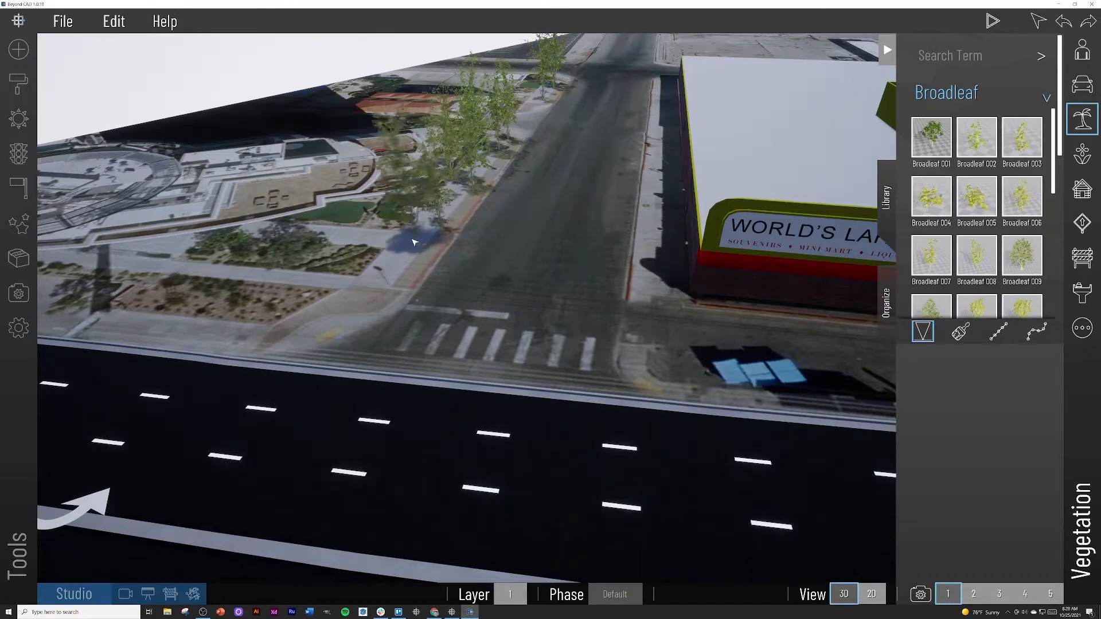
{"action": "right_click_drag", "start_coordinate": [414, 242], "coordinate": [276, 172]}
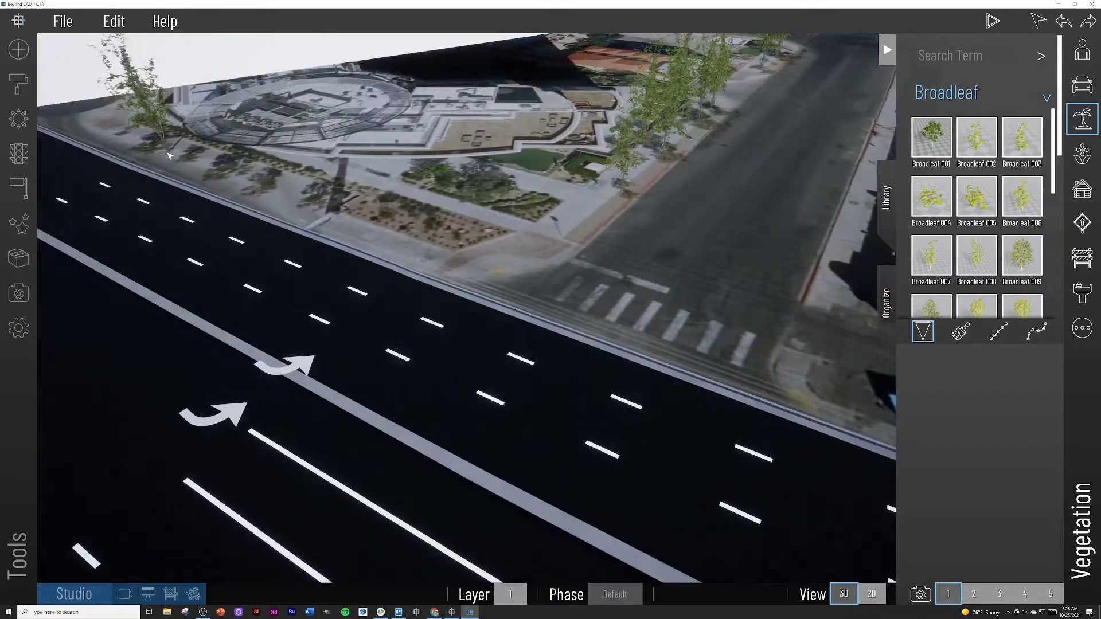
{"action": "left_click", "coordinate": [230, 165]}
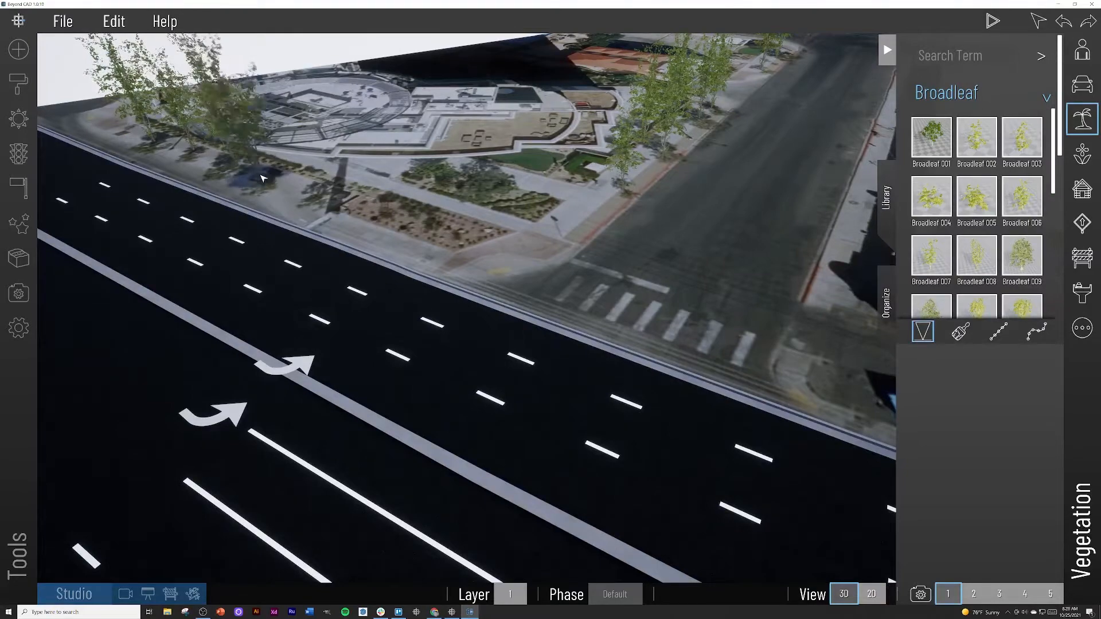
{"action": "left_click", "coordinate": [267, 180]}
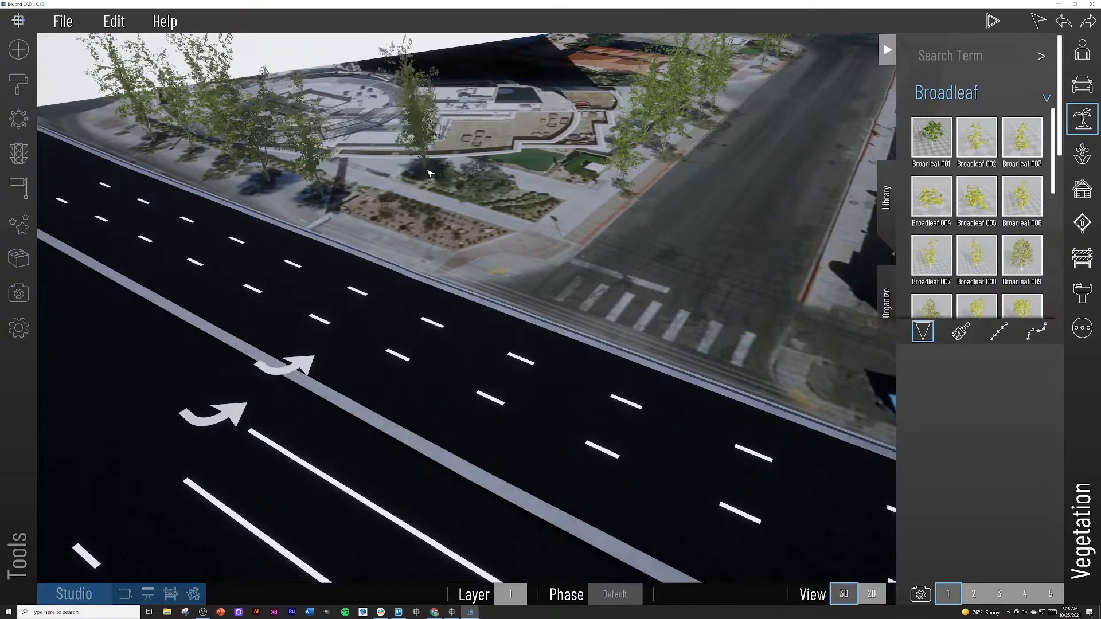
Place small Broadleaf trees on the sidewalk in front of the curved building and start the row toward the red building
{"action": "right_click_drag", "start_coordinate": [387, 279], "coordinate": [708, 285]}
{"action": "left_click", "coordinate": [644, 272]}
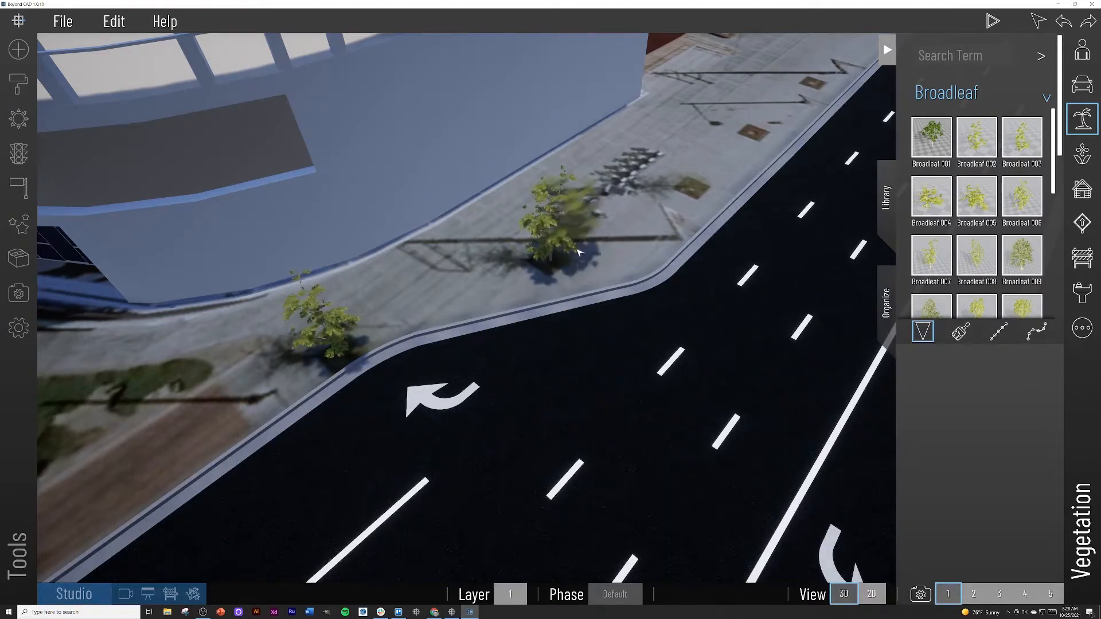
{"action": "right_click_drag", "start_coordinate": [605, 271], "coordinate": [684, 221]}
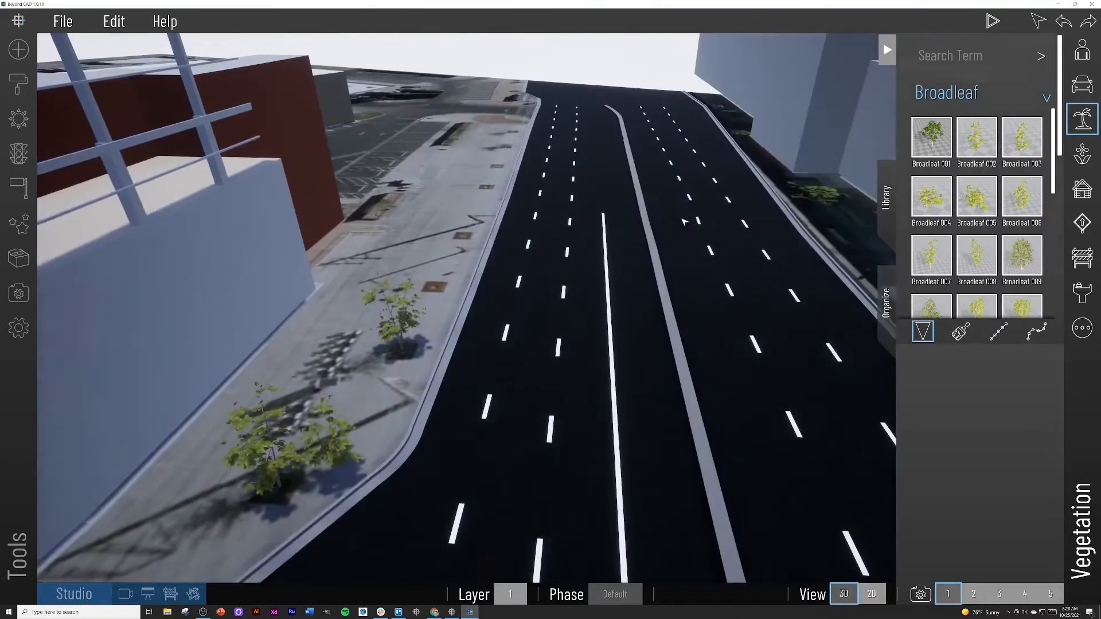
{"action": "right_click_drag", "start_coordinate": [468, 299], "coordinate": [474, 334]}
{"action": "key", "text": "s"}
{"action": "key", "text": "w"}
{"action": "key", "text": "s"}
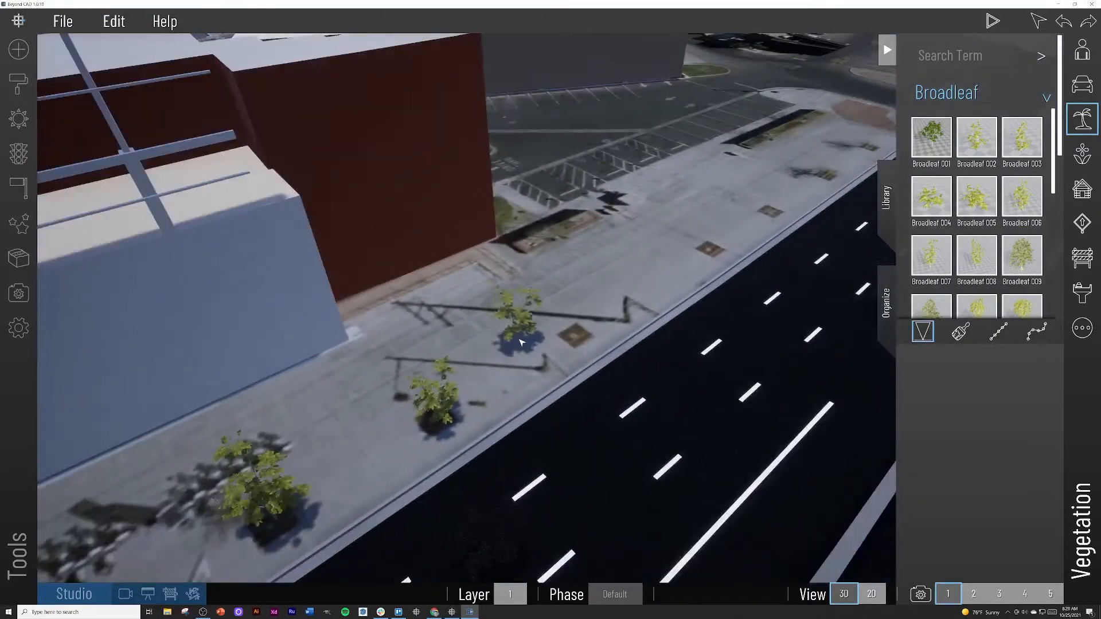
Continue the Broadleaf row in the tree wells along the sidewalk past the red building and the parking lot
{"action": "left_click", "coordinate": [713, 250]}
{"action": "left_click", "coordinate": [770, 212]}
{"action": "left_click", "coordinate": [824, 176]}
{"action": "key", "text": "w"}
{"action": "right_click_drag", "start_coordinate": [757, 209], "coordinate": [424, 373]}
{"action": "left_click", "coordinate": [300, 519]}
{"action": "left_click", "coordinate": [528, 404]}
{"action": "left_click", "coordinate": [713, 315]}
{"action": "key", "text": "Escape"}
{"action": "left_click", "coordinate": [887, 49]}
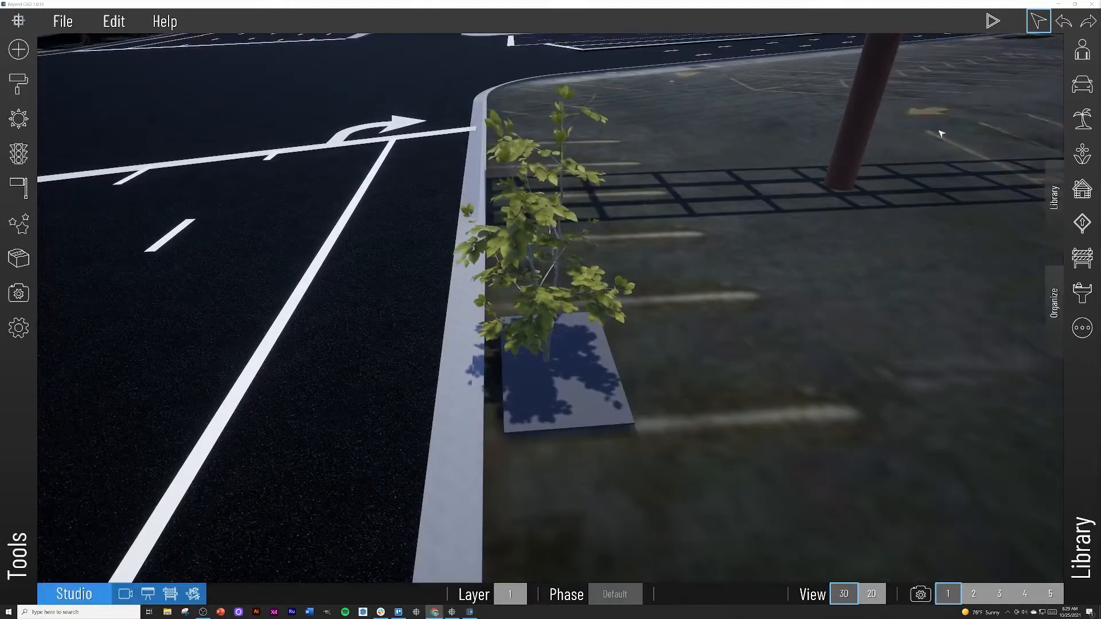
Apply the Forest Leaves 01 ground material to the tree's planter base, reduce its U Scale, and select the Stone 01 material
{"action": "left_click", "coordinate": [19, 84]}
{"action": "left_click", "coordinate": [172, 145]}
{"action": "left_click", "coordinate": [541, 379]}
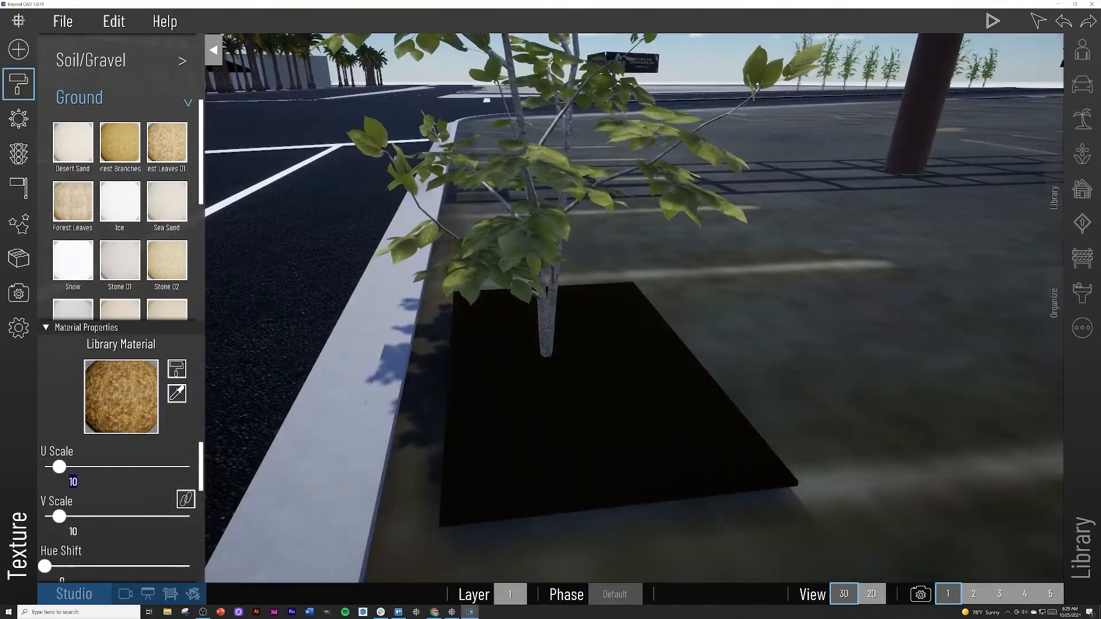
{"action": "left_click_drag", "start_coordinate": [59, 467], "coordinate": [45, 467]}
{"action": "mouse_move", "coordinate": [541, 367]}
{"action": "right_mouse_down"}
{"action": "mouse_move", "coordinate": [513, 373]}
{"action": "mouse_move", "coordinate": [541, 367]}
{"action": "right_mouse_up"}
{"action": "left_click", "coordinate": [120, 261]}
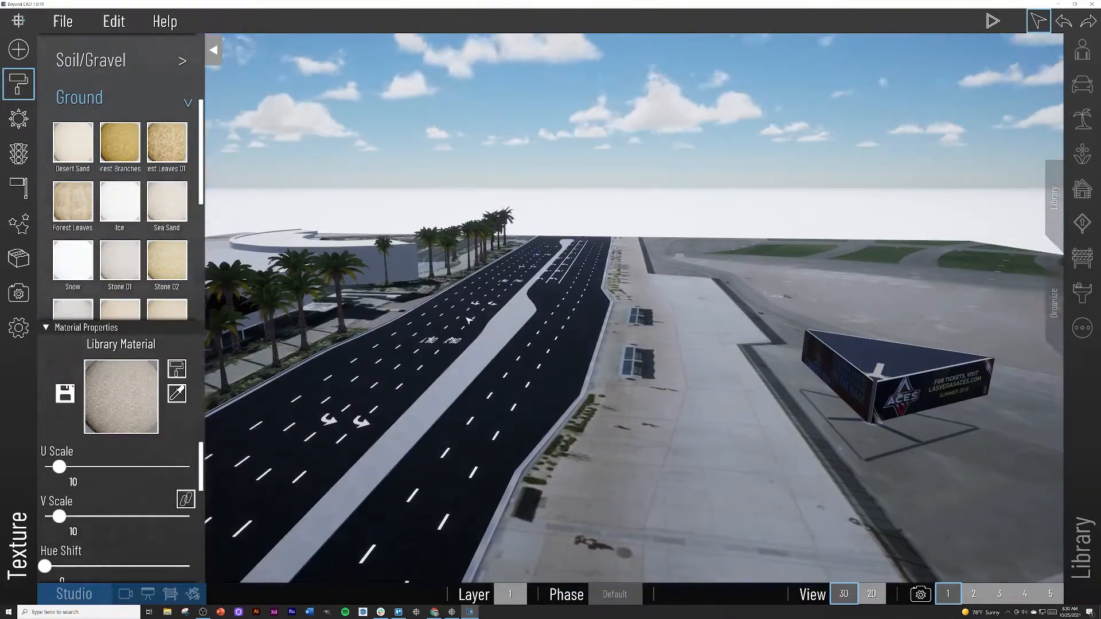
Place shrubs in the planting beds in front of the curved building's entrance
{"action": "left_click", "coordinate": [1082, 50]}
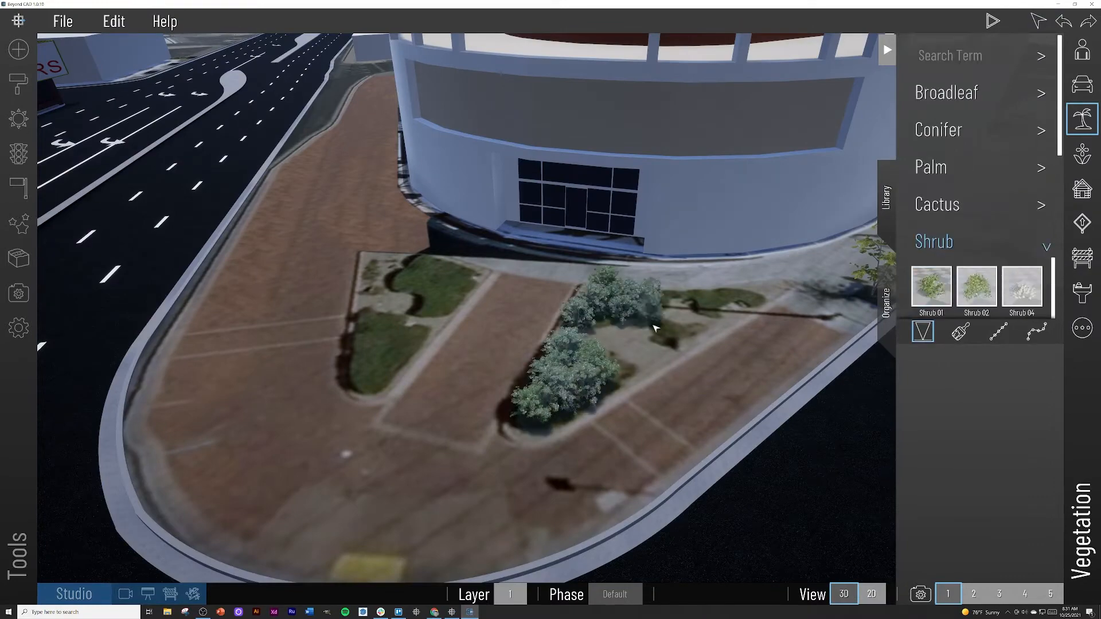
{"action": "left_click", "coordinate": [427, 287]}
{"action": "scroll", "coordinate": [457, 319], "scroll_direction": "down", "scroll_amount": 3}
{"action": "right_click_drag", "start_coordinate": [457, 320], "coordinate": [318, 317]}
{"action": "right_click_drag", "start_coordinate": [379, 340], "coordinate": [592, 358]}
Examine the shrub beds up close, the whole intersection, and the tree planting along the opposite corner plaza
{"action": "scroll", "coordinate": [477, 398], "scroll_direction": "up", "scroll_amount": 4}
{"action": "scroll", "coordinate": [480, 400], "scroll_direction": "up", "scroll_amount": 3}
{"action": "scroll", "coordinate": [591, 356], "scroll_direction": "down", "scroll_amount": 8}
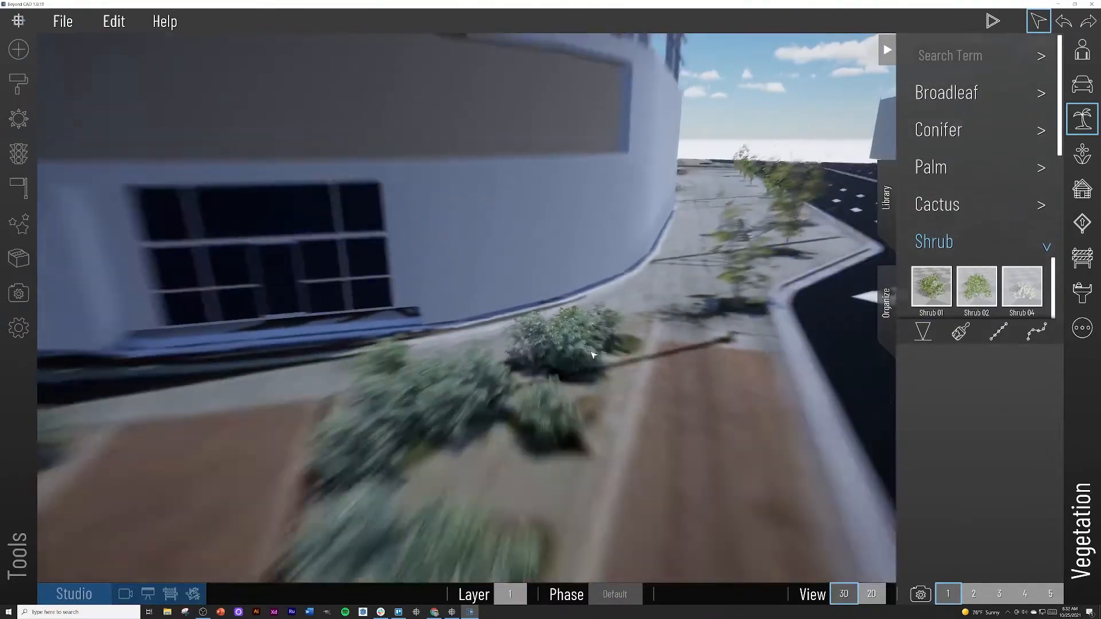
{"action": "scroll", "coordinate": [592, 357], "scroll_direction": "down", "scroll_amount": 10}
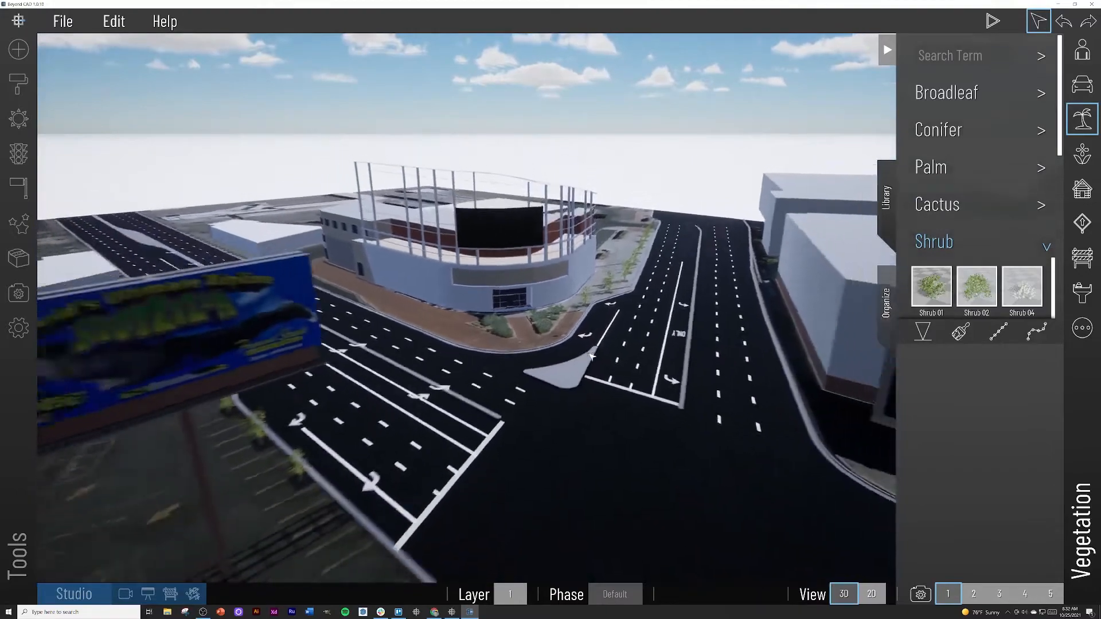
{"action": "scroll", "coordinate": [593, 357], "scroll_direction": "down", "scroll_amount": 2}
{"action": "right_click_drag", "start_coordinate": [592, 358], "coordinate": [815, 413]}
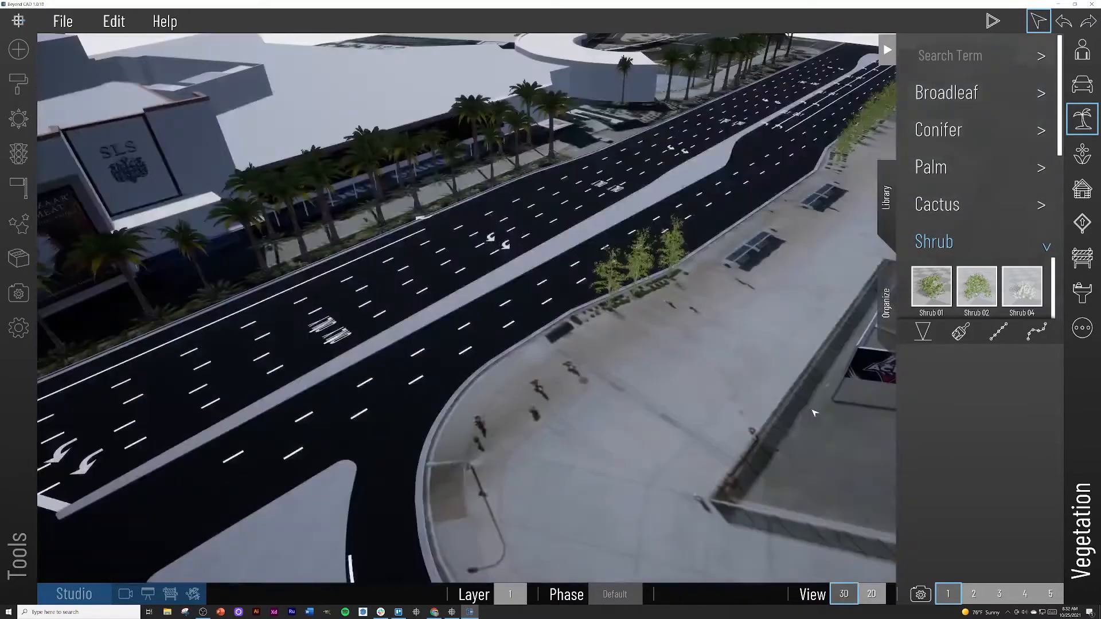
{"action": "scroll", "coordinate": [484, 450], "scroll_direction": "up", "scroll_amount": 4}
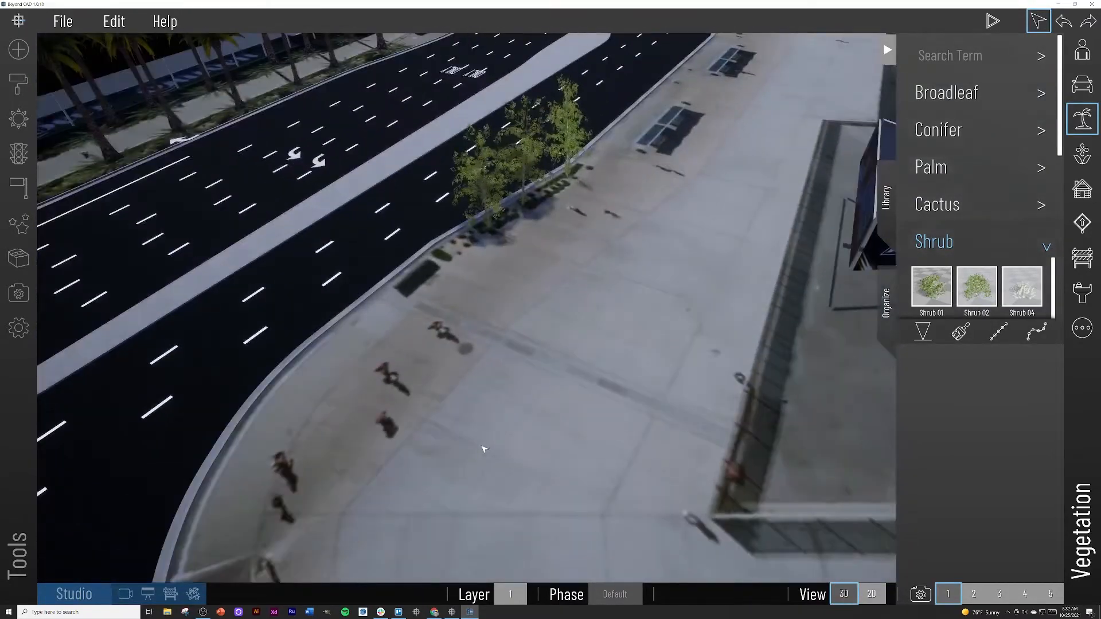
Place a Street Light 03 Single at the base of the lamp-post shadow on the curved plaza corner
{"action": "right_click_drag", "start_coordinate": [484, 450], "coordinate": [77, 483]}
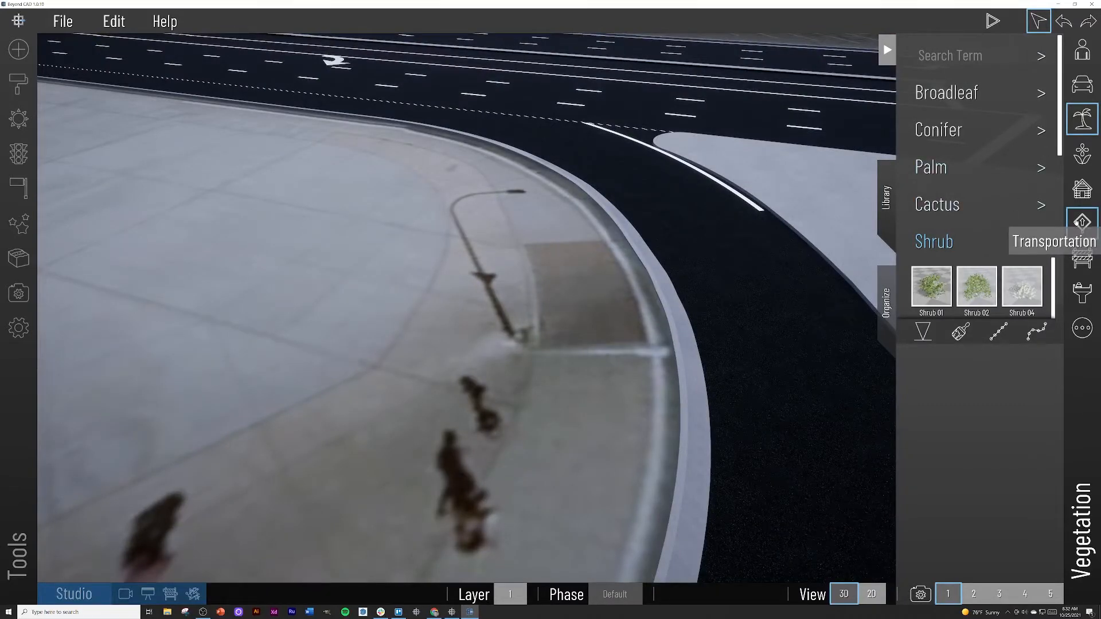
{"action": "left_click", "coordinate": [1078, 223]}
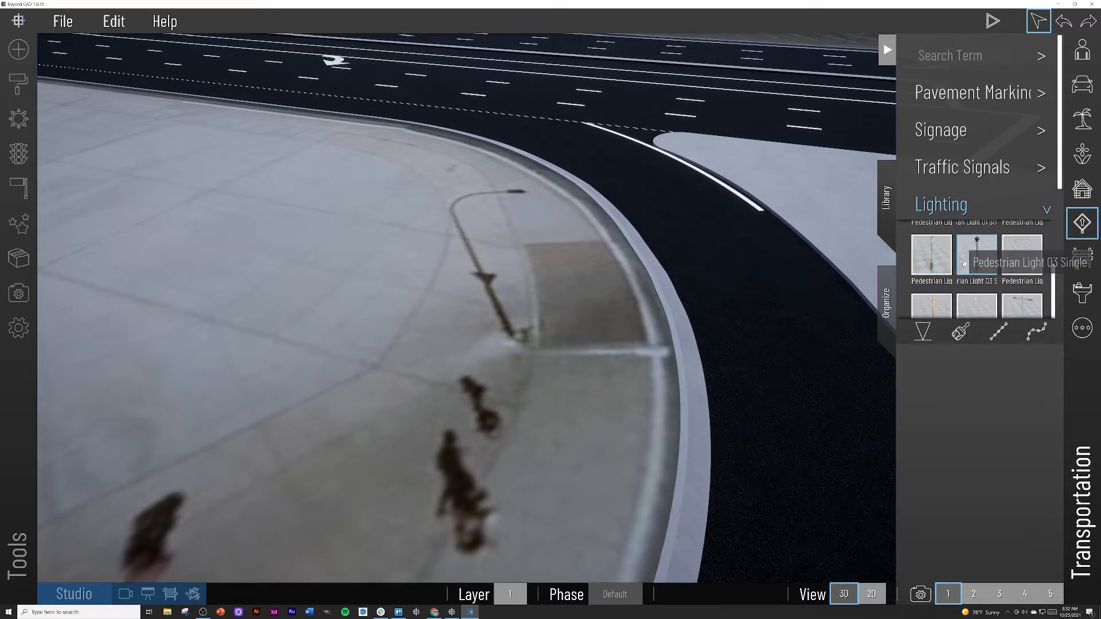
{"action": "scroll", "coordinate": [971, 270], "scroll_direction": "down", "scroll_amount": 4}
{"action": "scroll", "coordinate": [971, 274], "scroll_direction": "down", "scroll_amount": 2}
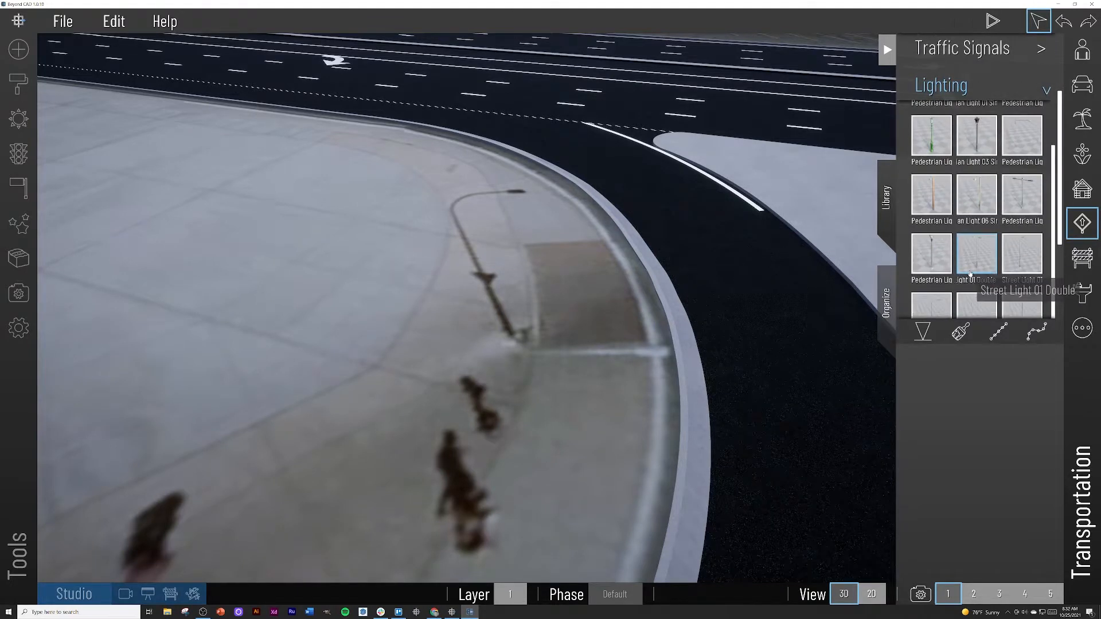
{"action": "left_click_drag", "start_coordinate": [1011, 250], "coordinate": [874, 328]}
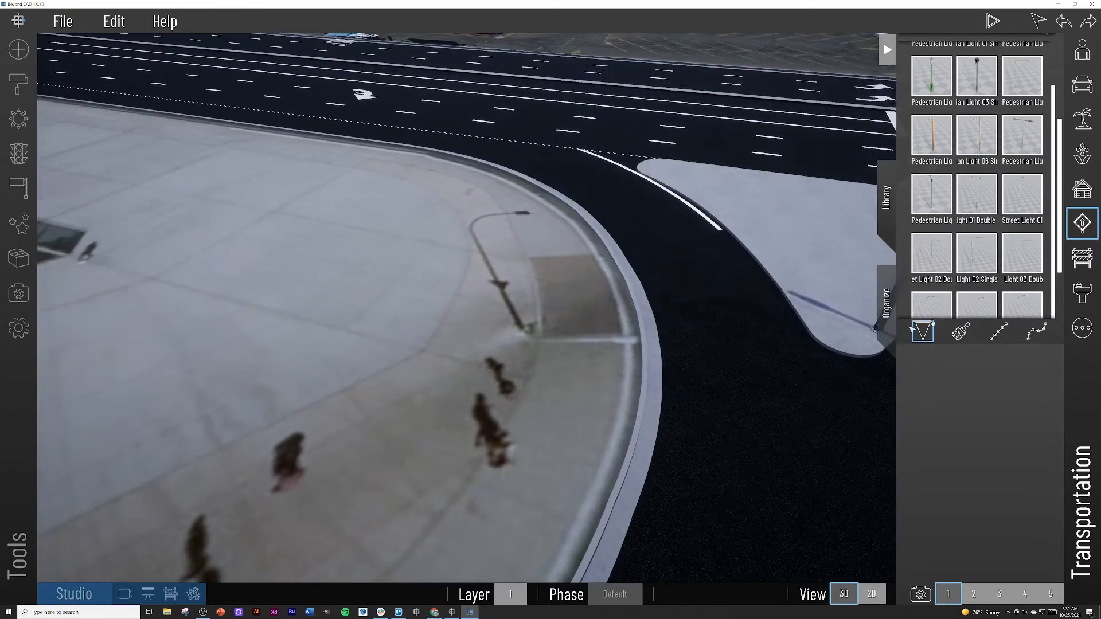
{"action": "scroll", "coordinate": [946, 299], "scroll_direction": "down", "scroll_amount": 1}
{"action": "left_click_drag", "start_coordinate": [922, 298], "coordinate": [529, 330]}
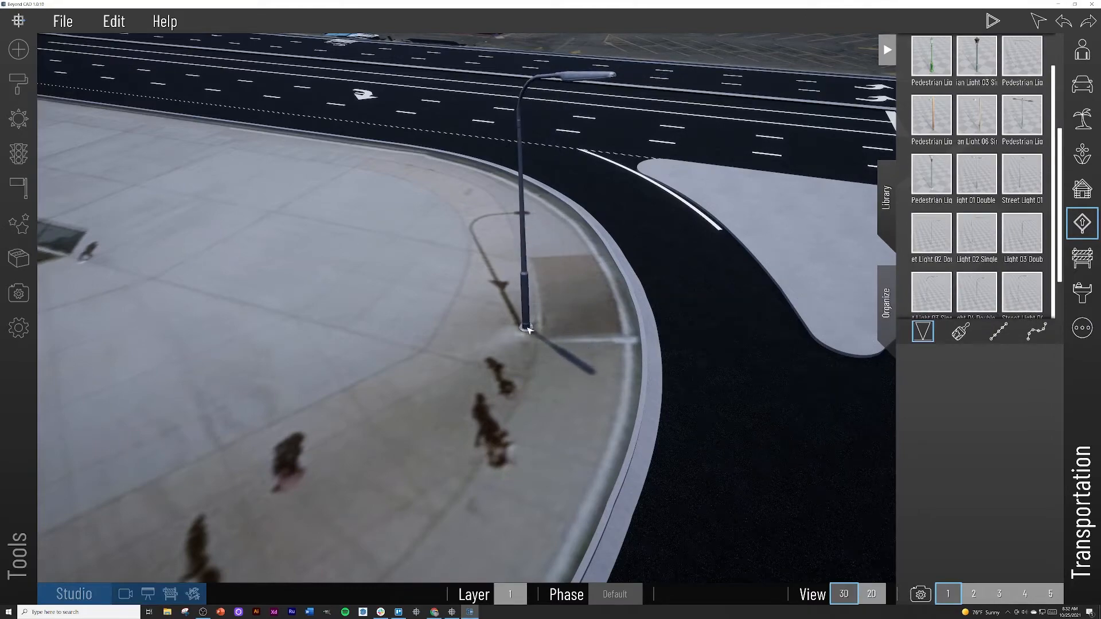
{"action": "key", "text": "Escape"}
Open the Civilians category of the people models with the curved plaza corner in view
{"action": "right_click_drag", "start_coordinate": [615, 321], "coordinate": [414, 322]}
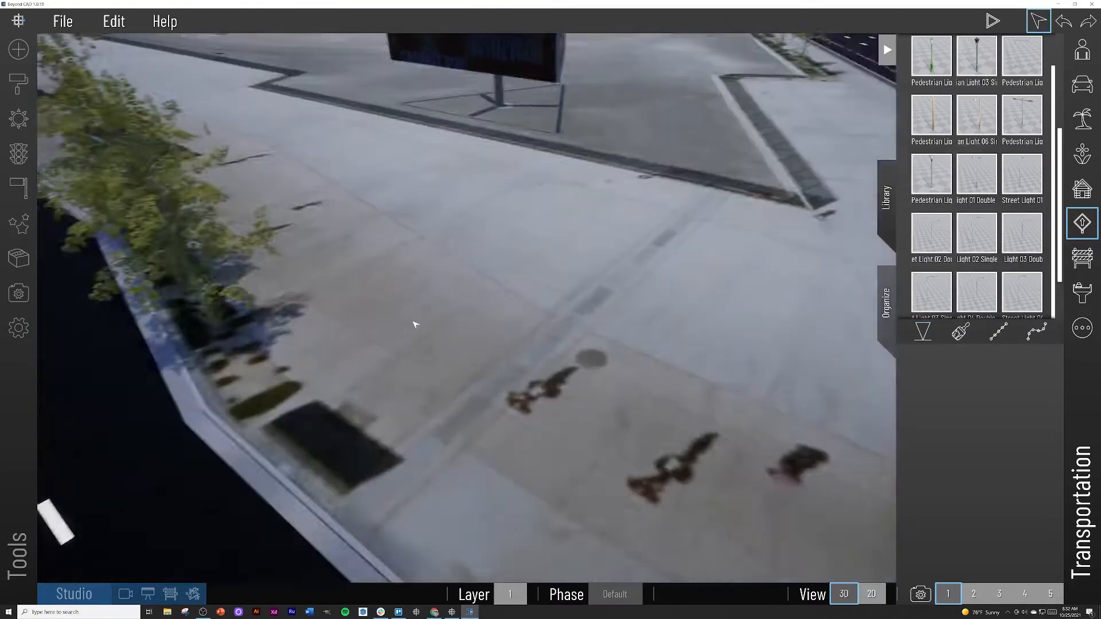
{"action": "scroll", "coordinate": [414, 322], "scroll_direction": "down", "scroll_amount": 5}
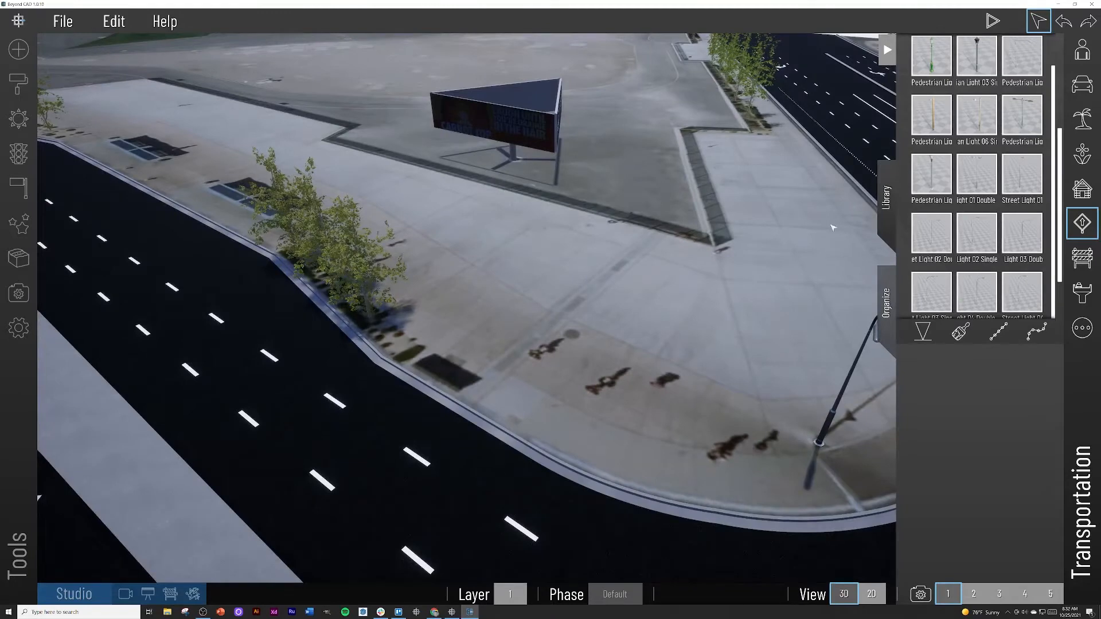
{"action": "left_click", "coordinate": [1082, 50]}
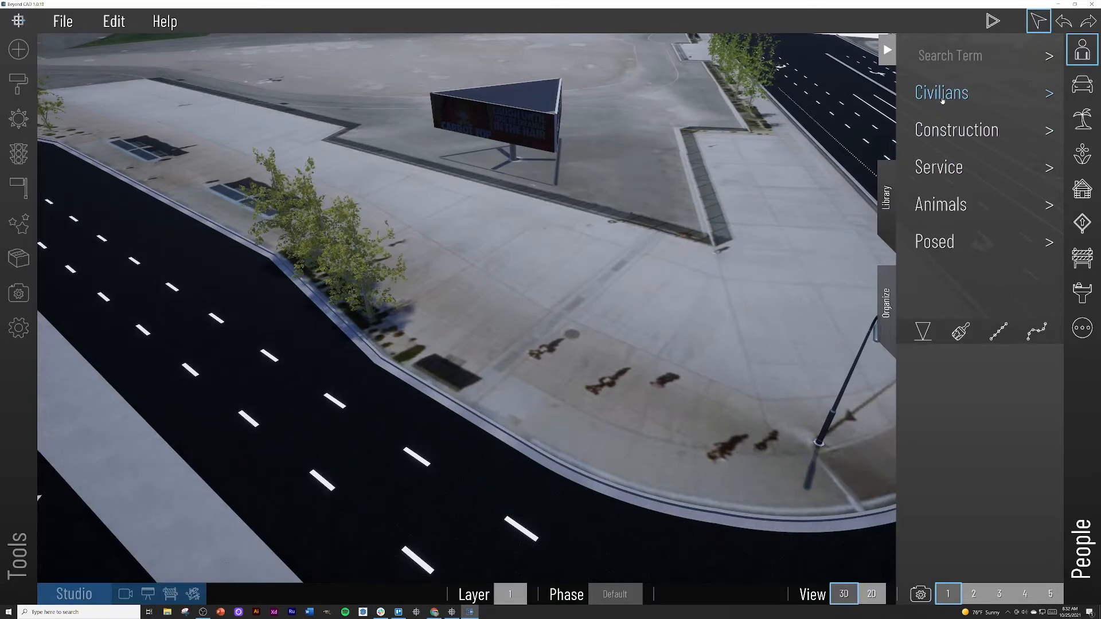
{"action": "left_click", "coordinate": [962, 94]}
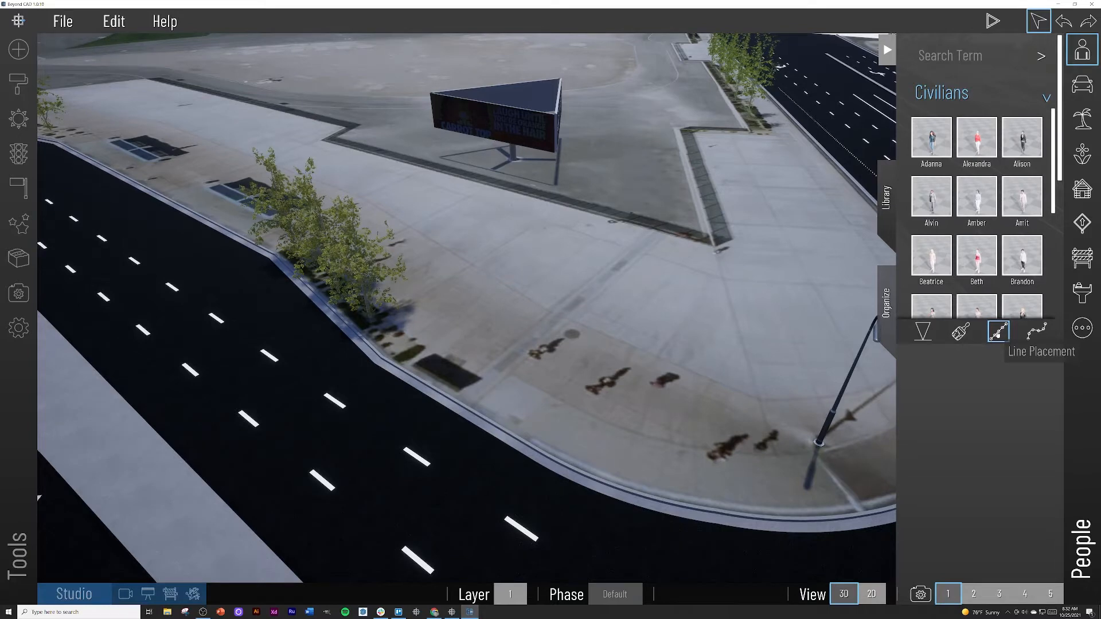
{"action": "left_click", "coordinate": [984, 260]}
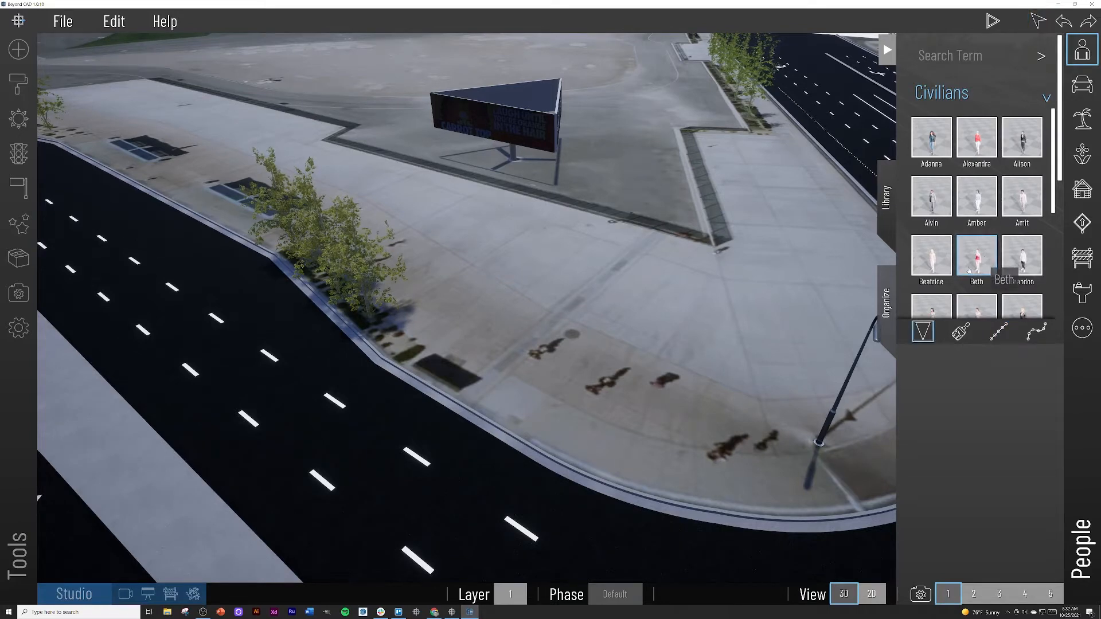
{"action": "right_click_drag", "start_coordinate": [696, 318], "coordinate": [730, 318]}
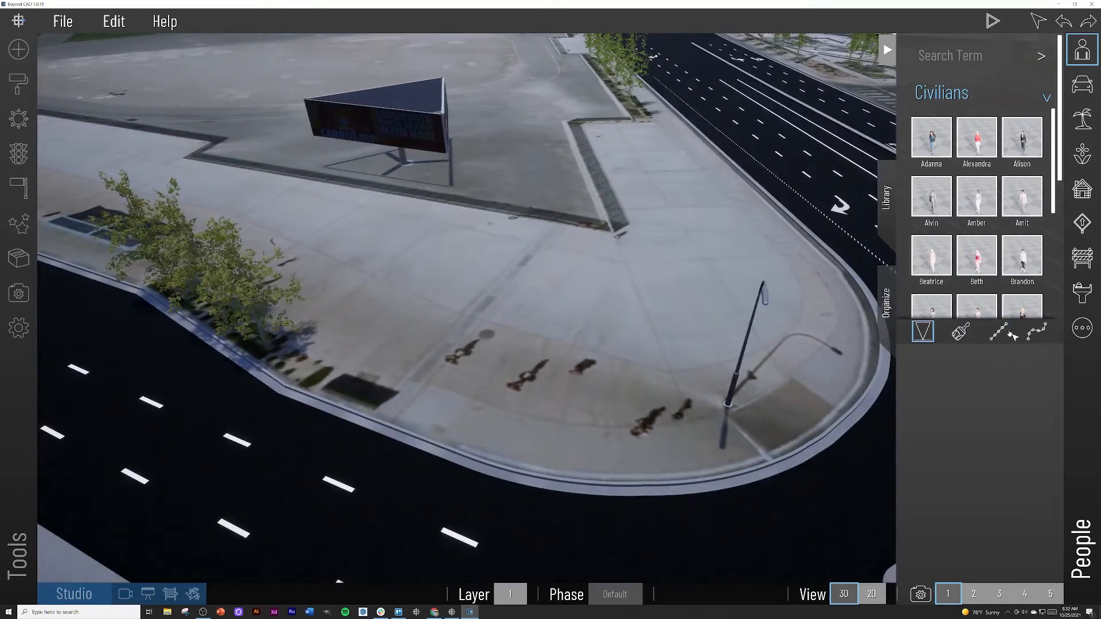
{"action": "key", "text": "Escape"}
Draw a Line Placement path for civilians across the plaza, from near the street light to past the trees
{"action": "right_click_drag", "start_coordinate": [670, 265], "coordinate": [684, 286]}
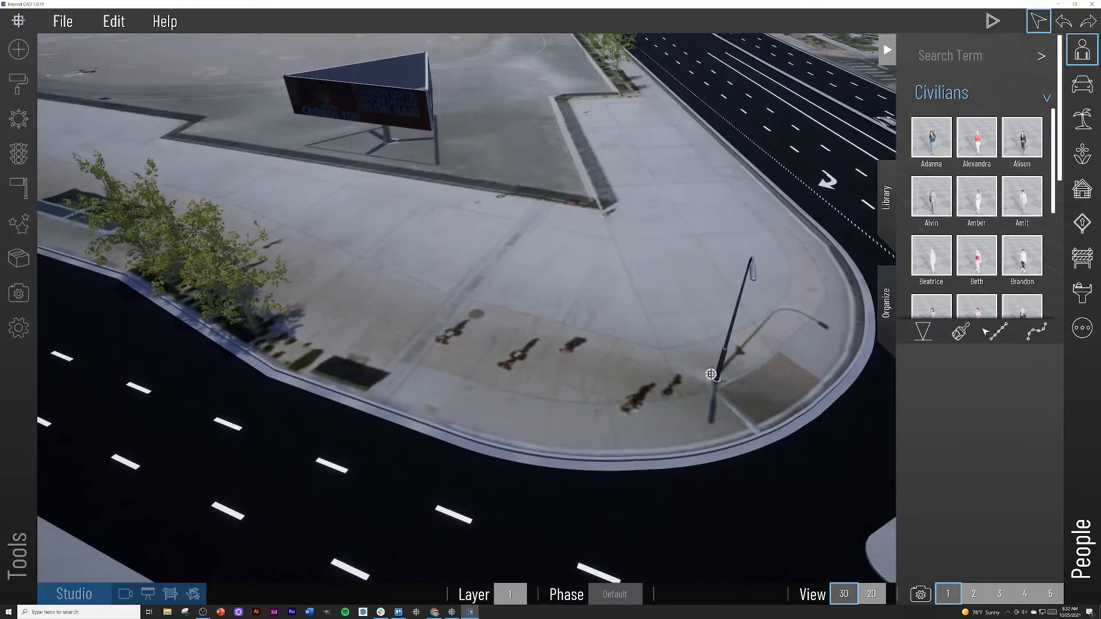
{"action": "left_click", "coordinate": [985, 331]}
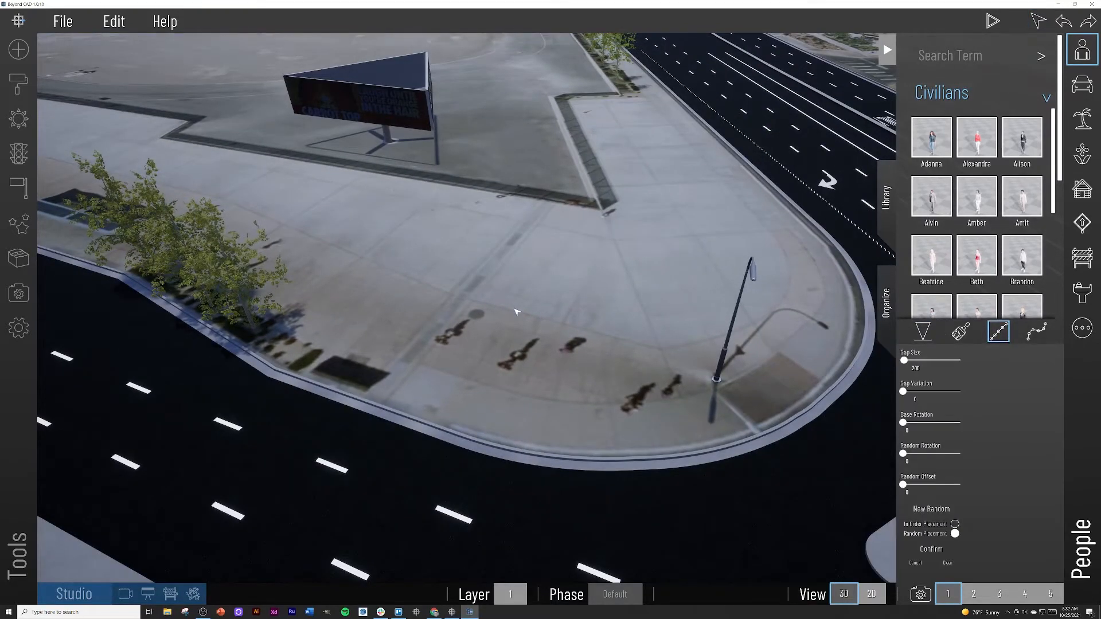
{"action": "right_click_drag", "start_coordinate": [516, 312], "coordinate": [548, 329]}
{"action": "left_click_drag", "start_coordinate": [617, 368], "coordinate": [41, 172]}
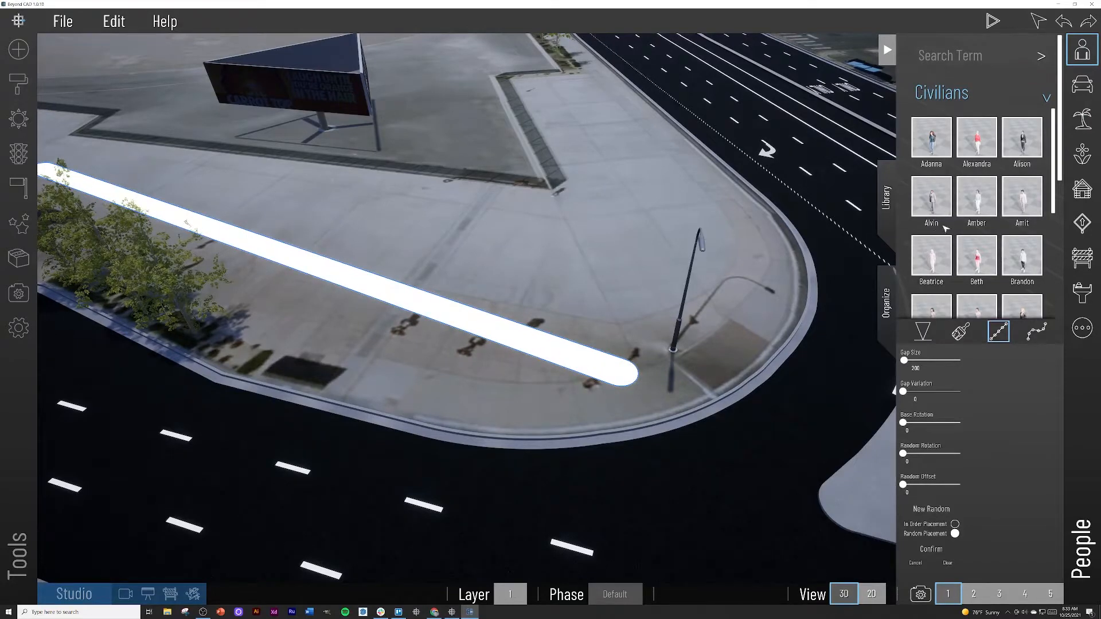
Populate the placement line with the civilian models Alvin, Beth, Claudia 02 and Dennis
{"action": "left_click", "coordinate": [934, 203]}
{"action": "left_click", "coordinate": [977, 255]}
{"action": "scroll", "coordinate": [963, 260], "scroll_direction": "down", "scroll_amount": 3}
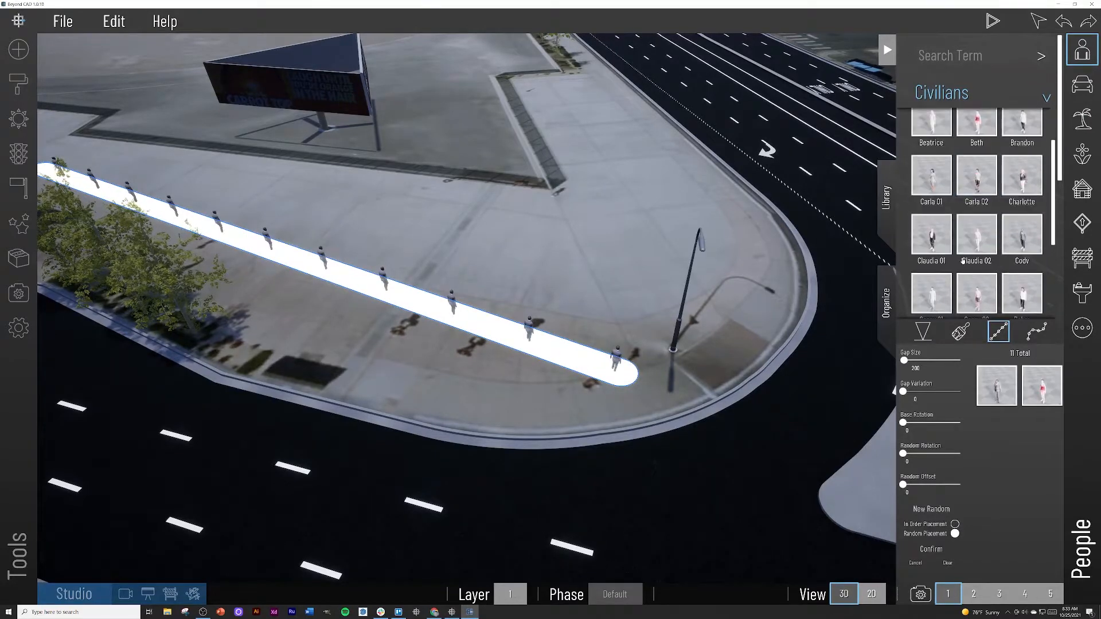
{"action": "left_click", "coordinate": [963, 260]}
{"action": "scroll", "coordinate": [963, 259], "scroll_direction": "down", "scroll_amount": 2}
{"action": "left_click", "coordinate": [933, 275]}
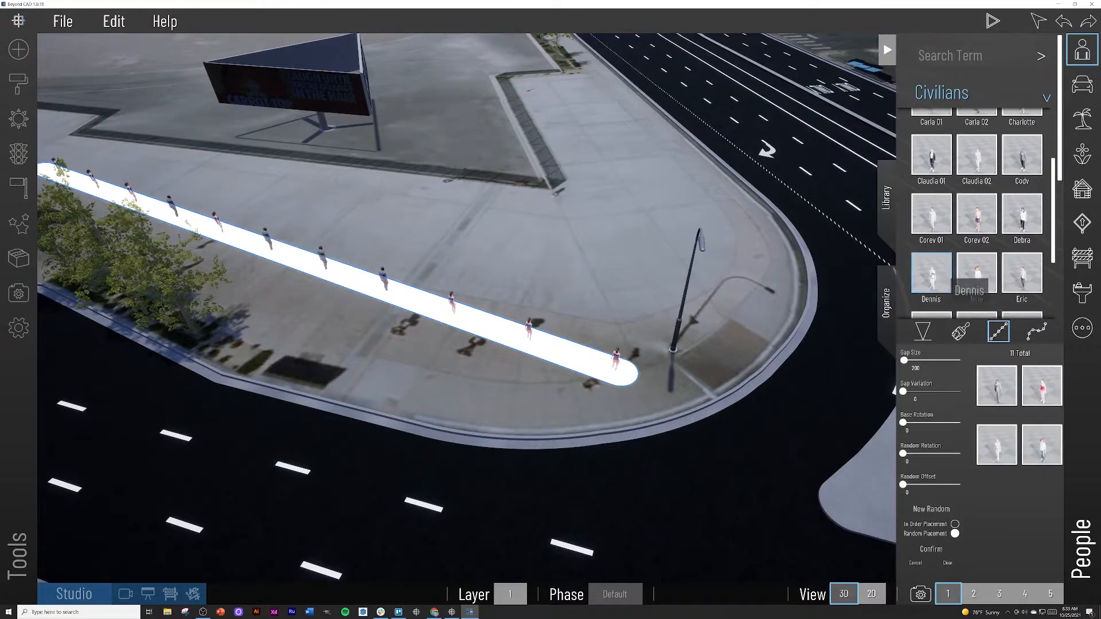
{"action": "left_click", "coordinate": [932, 275]}
Add the civilian models Henry 01, Helen, Jamal and Jin to the placement line
{"action": "scroll", "coordinate": [952, 264], "scroll_direction": "down", "scroll_amount": 5}
{"action": "left_click", "coordinate": [977, 253]}
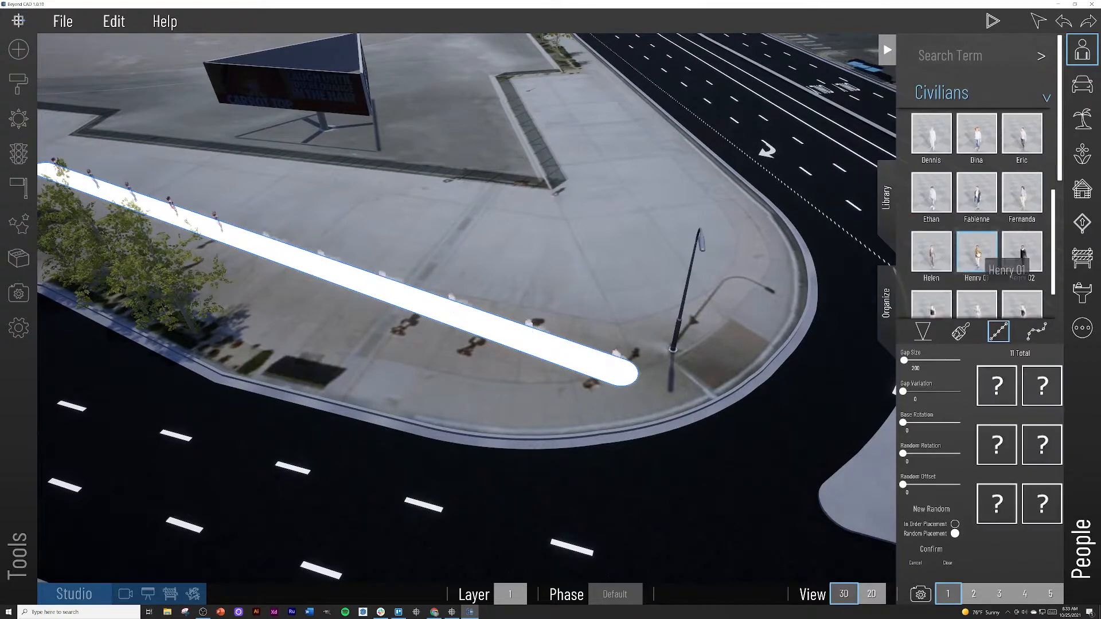
{"action": "left_click", "coordinate": [938, 253]}
{"action": "scroll", "coordinate": [940, 256], "scroll_direction": "down", "scroll_amount": 4}
{"action": "left_click", "coordinate": [936, 259]}
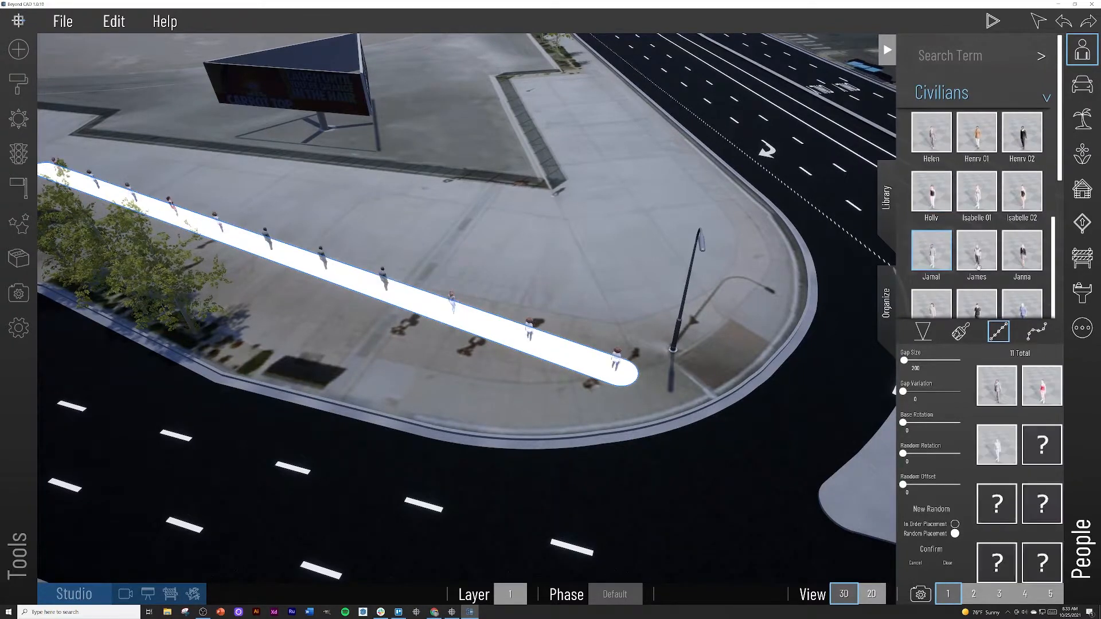
{"action": "scroll", "coordinate": [978, 266], "scroll_direction": "down", "scroll_amount": 2}
{"action": "left_click", "coordinate": [976, 270]}
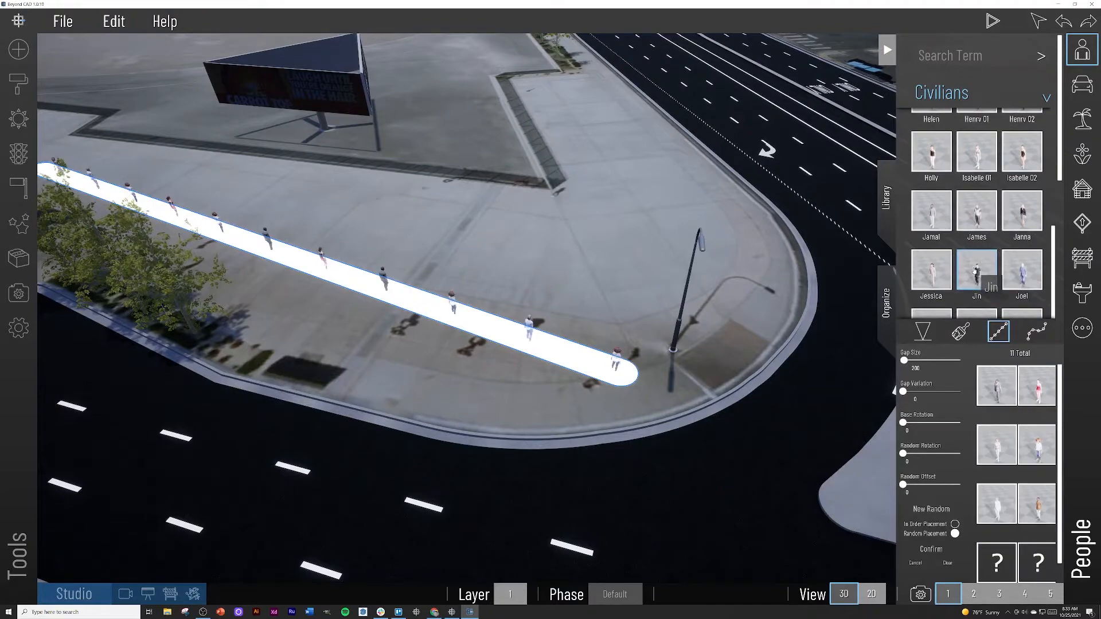
{"action": "scroll", "coordinate": [977, 269], "scroll_direction": "down", "scroll_amount": 3}
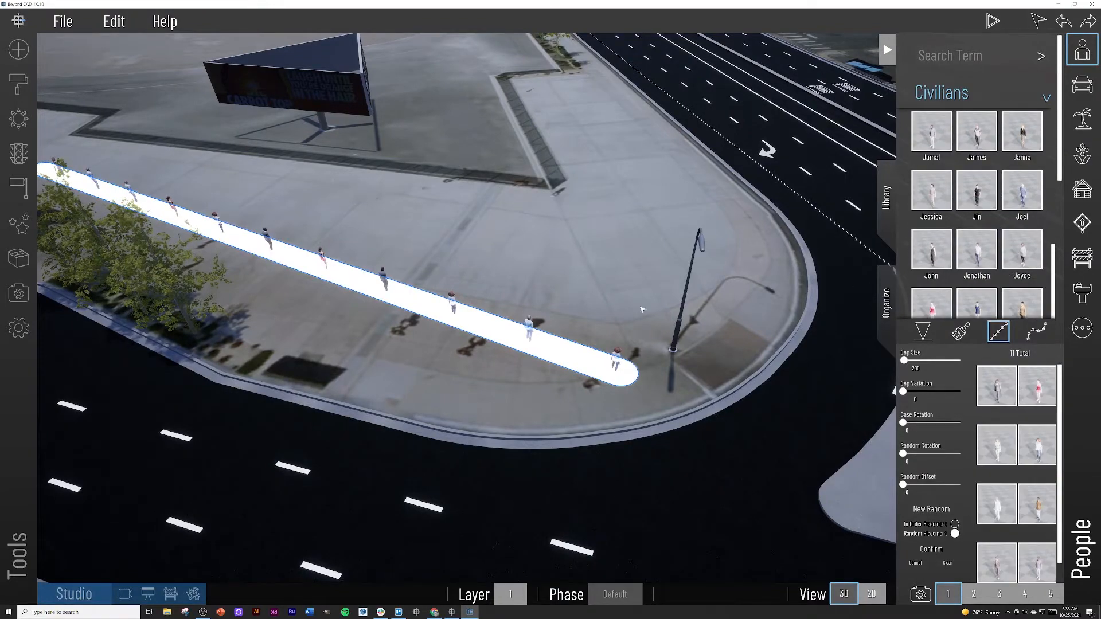
Inspect the row of civilians at eye level and change their distribution to In Order Placement
{"action": "scroll", "coordinate": [596, 302], "scroll_direction": "up", "scroll_amount": 6}
{"action": "right_click_drag", "start_coordinate": [580, 300], "coordinate": [279, 237]}
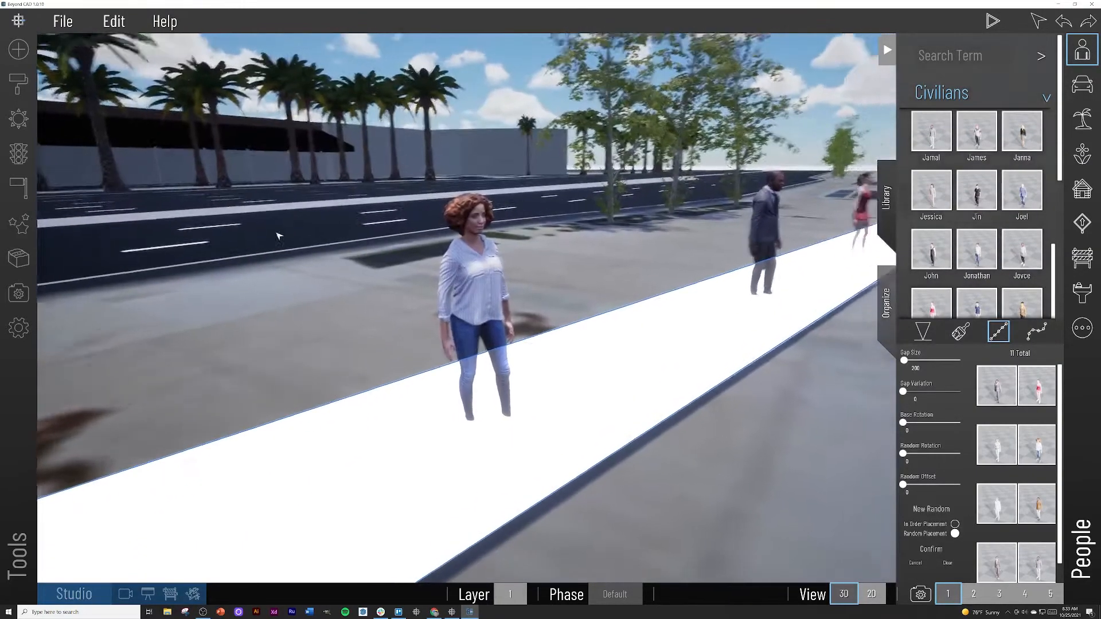
{"action": "scroll", "coordinate": [279, 237], "scroll_direction": "down", "scroll_amount": 5}
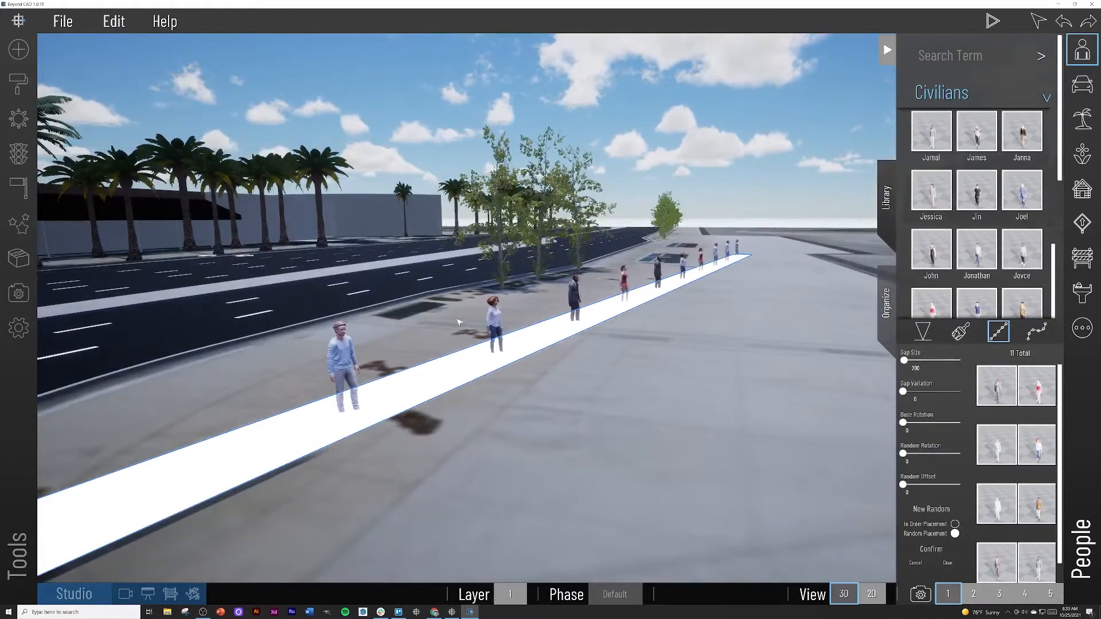
{"action": "left_click", "coordinate": [955, 524]}
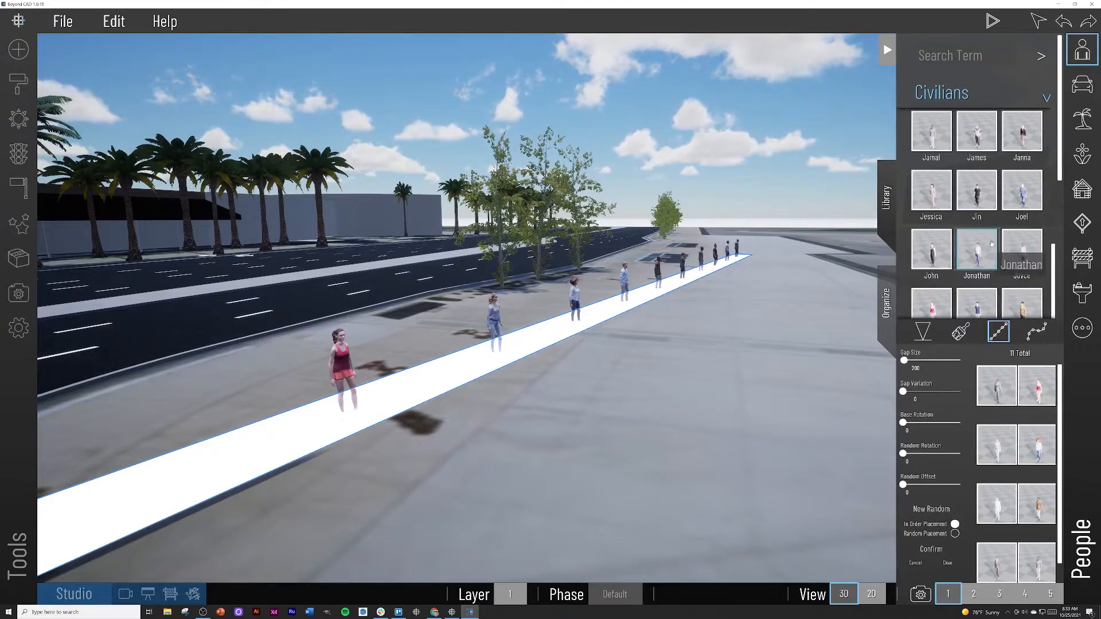
{"action": "scroll", "coordinate": [992, 243], "scroll_direction": "down", "scroll_amount": 2}
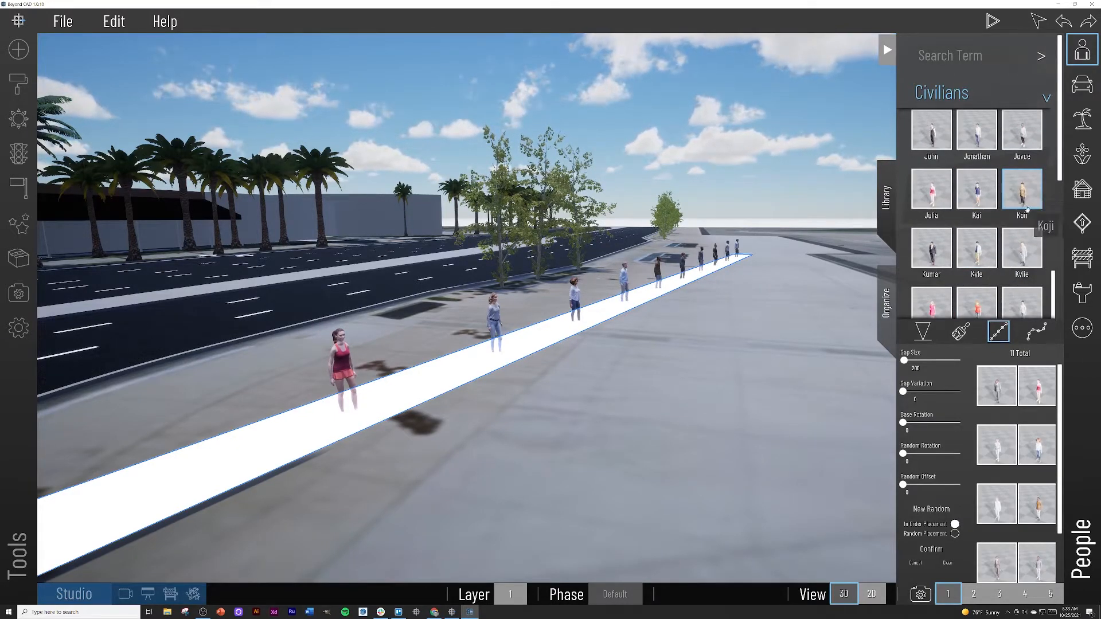
{"action": "scroll", "coordinate": [975, 246], "scroll_direction": "down", "scroll_amount": 2}
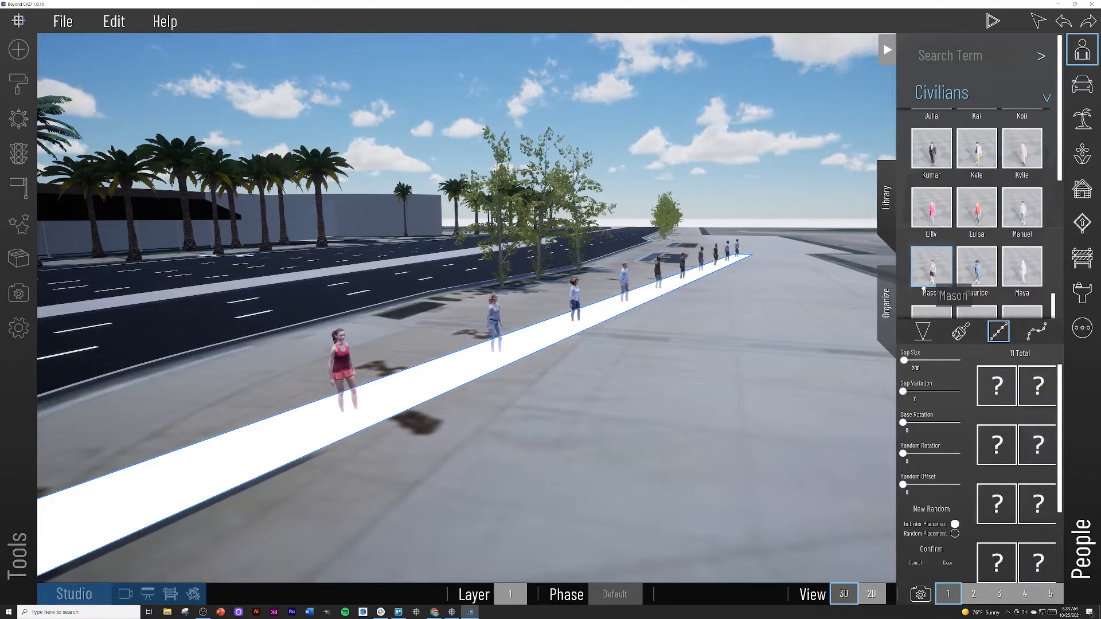
{"action": "key", "text": "s"}
{"action": "mouse_move", "coordinate": [642, 346]}
{"action": "right_mouse_down"}
{"action": "mouse_move", "coordinate": [625, 354]}
{"action": "mouse_move", "coordinate": [637, 347]}
{"action": "right_mouse_up"}
{"action": "key", "text": "w"}
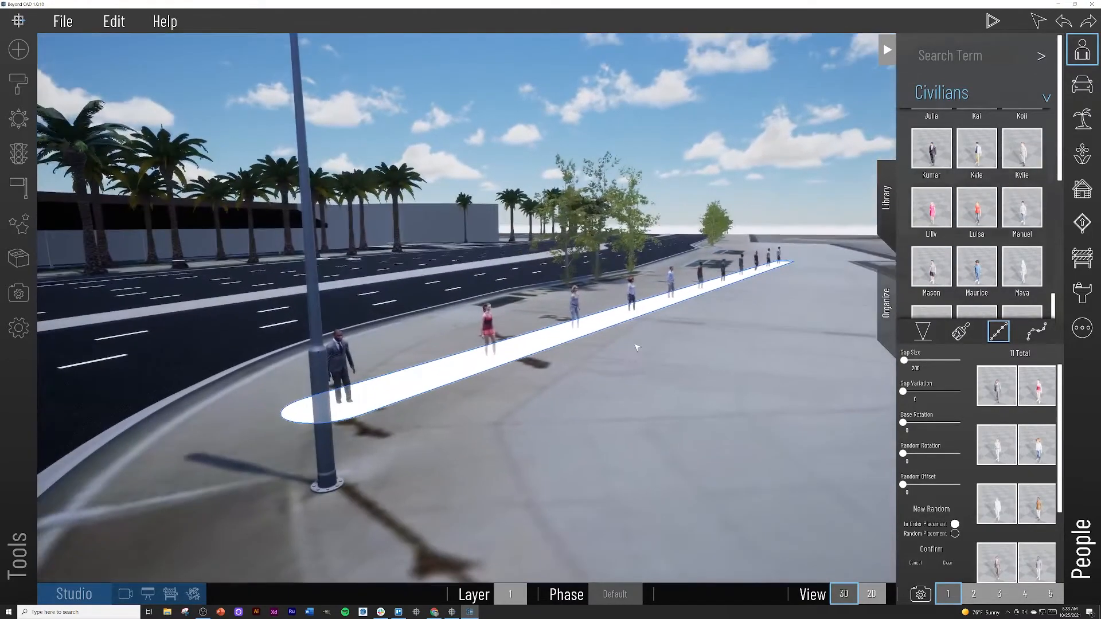
Set the gap size between the civilians on the line to 250
{"action": "mouse_move", "coordinate": [904, 362]}
{"action": "left_mouse_down"}
{"action": "mouse_move", "coordinate": [919, 363]}
{"action": "mouse_move", "coordinate": [905, 364]}
{"action": "left_mouse_up"}
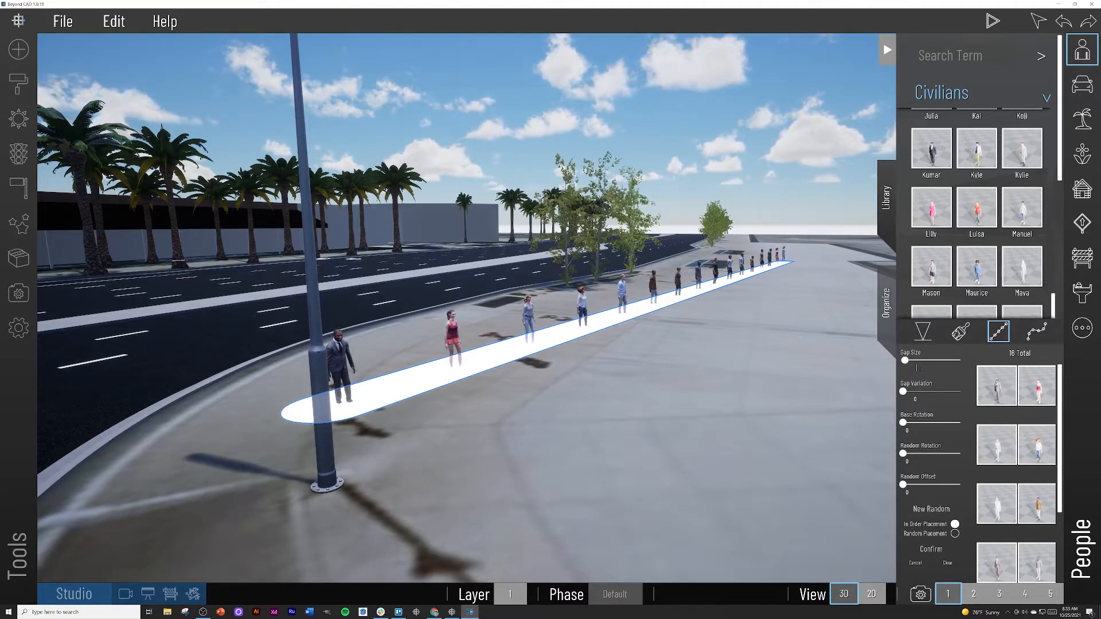
{"action": "left_click_drag", "start_coordinate": [905, 364], "coordinate": [904, 364]}
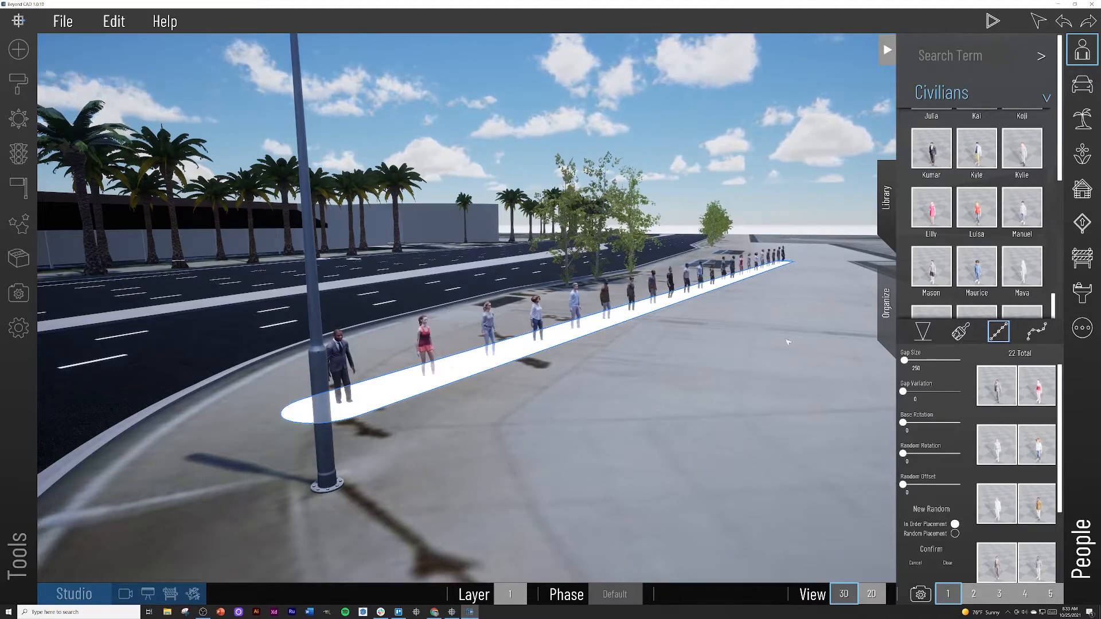
{"action": "right_click_drag", "start_coordinate": [780, 342], "coordinate": [786, 344]}
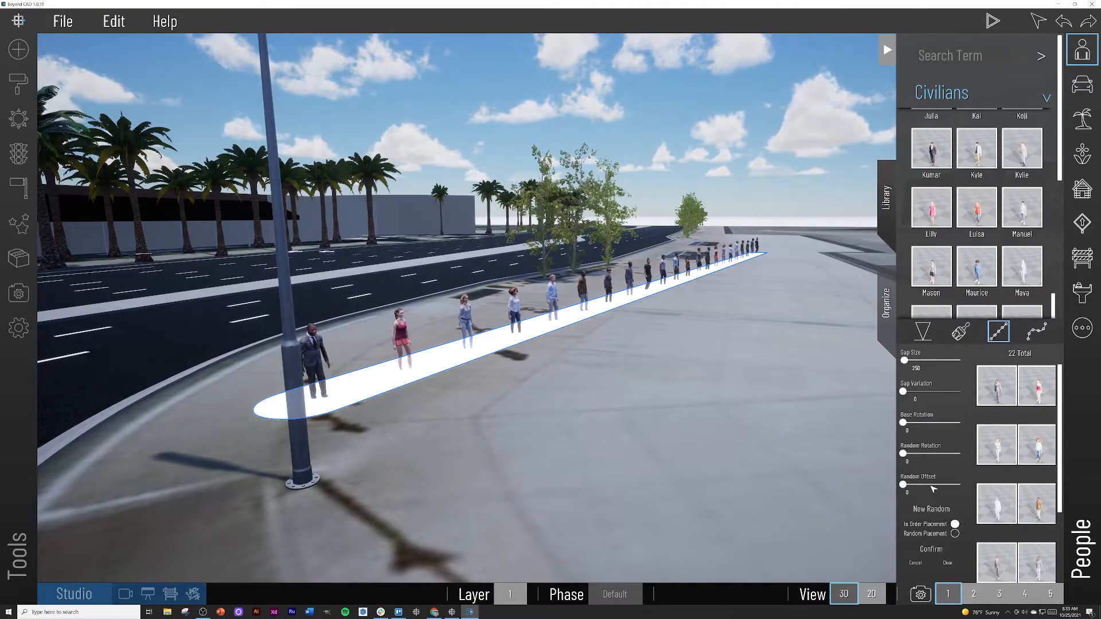
Scatter the civilians with Random Offset 640, Random Rotation 270 and Gap Size 651, and confirm the placement
{"action": "left_click_drag", "start_coordinate": [910, 486], "coordinate": [947, 453]}
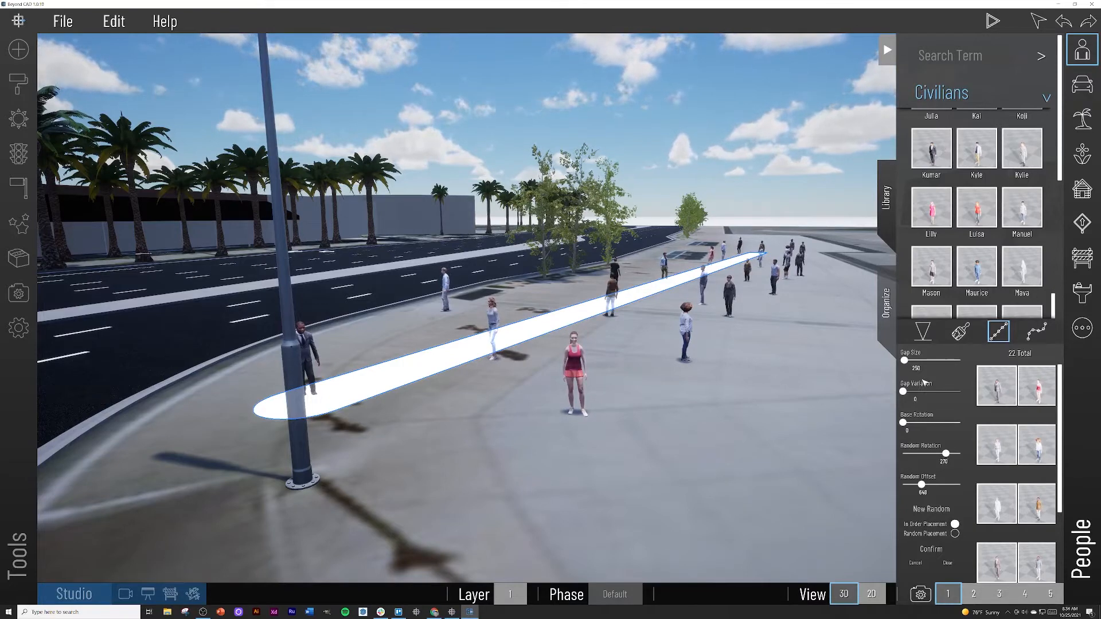
{"action": "left_click_drag", "start_coordinate": [904, 361], "coordinate": [906, 361]}
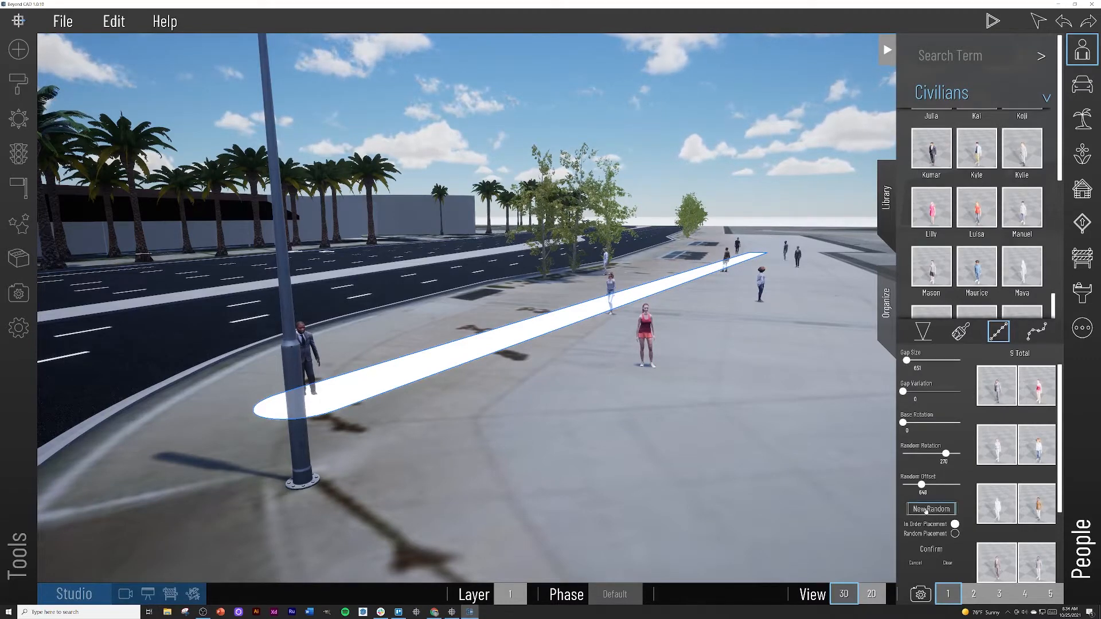
{"action": "left_click", "coordinate": [932, 552]}
{"action": "right_click_drag", "start_coordinate": [564, 444], "coordinate": [605, 418]}
{"action": "scroll", "coordinate": [565, 459], "scroll_direction": "down", "scroll_amount": 5}
{"action": "scroll", "coordinate": [597, 423], "scroll_direction": "up", "scroll_amount": 8}
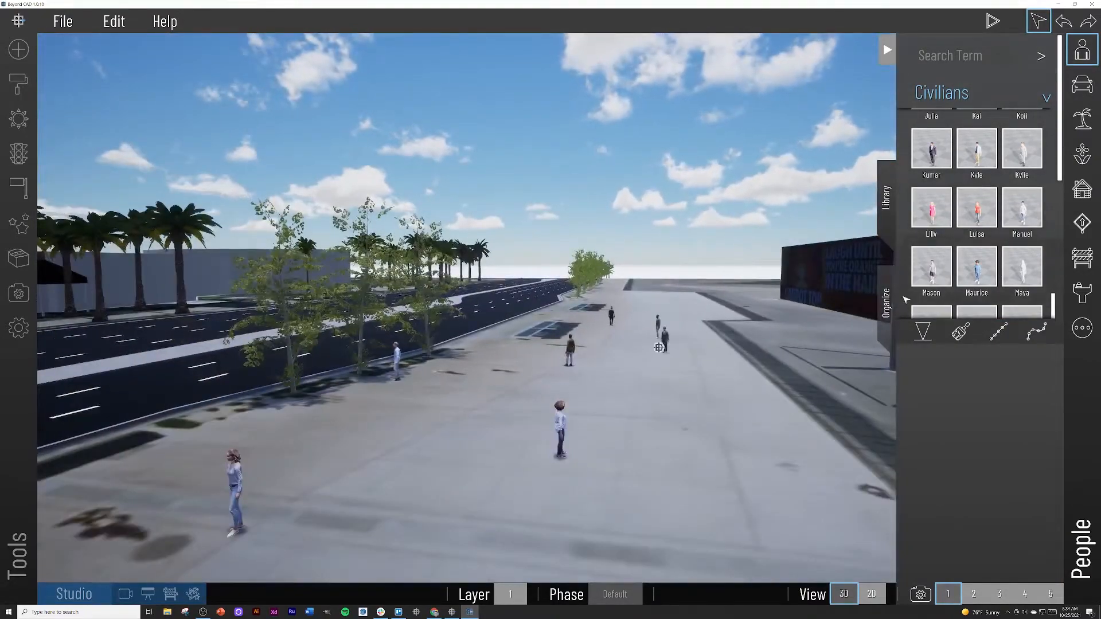
Rename the aerial folder in the project organizer as Existing
{"action": "left_click", "coordinate": [886, 301]}
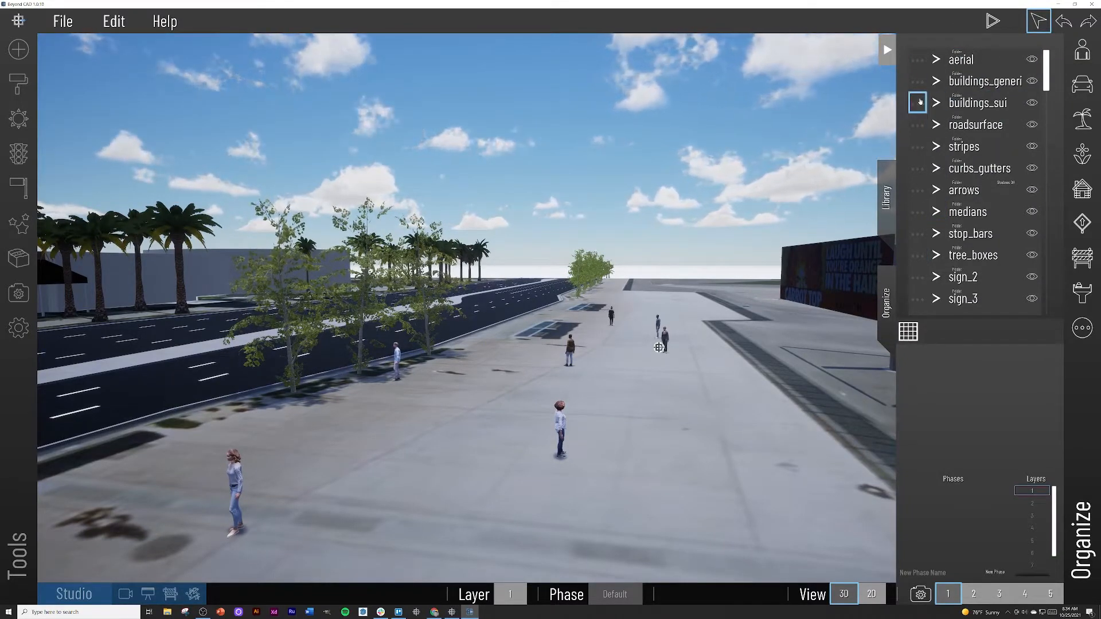
{"action": "right_click_drag", "start_coordinate": [802, 172], "coordinate": [573, 213]}
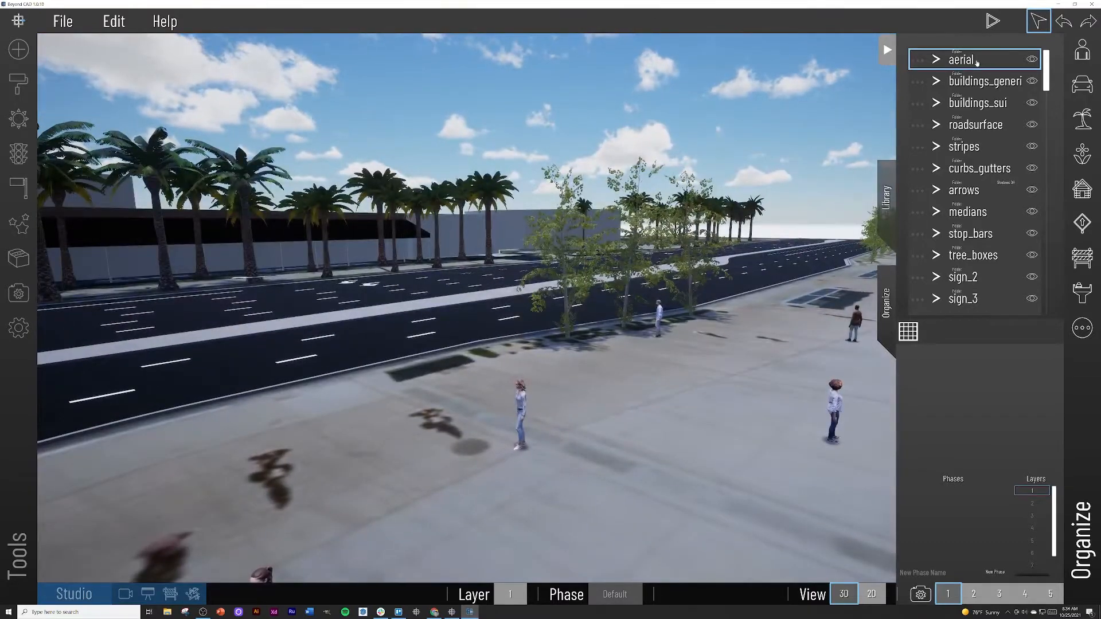
{"action": "left_click", "coordinate": [921, 61]}
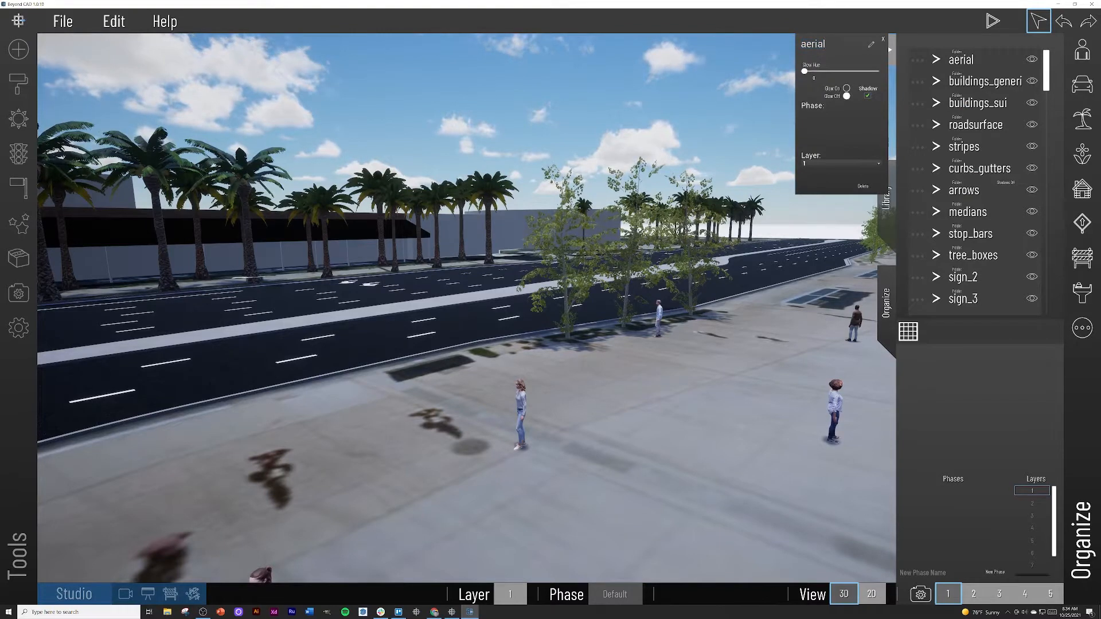
{"action": "type", "text": "Existing"}
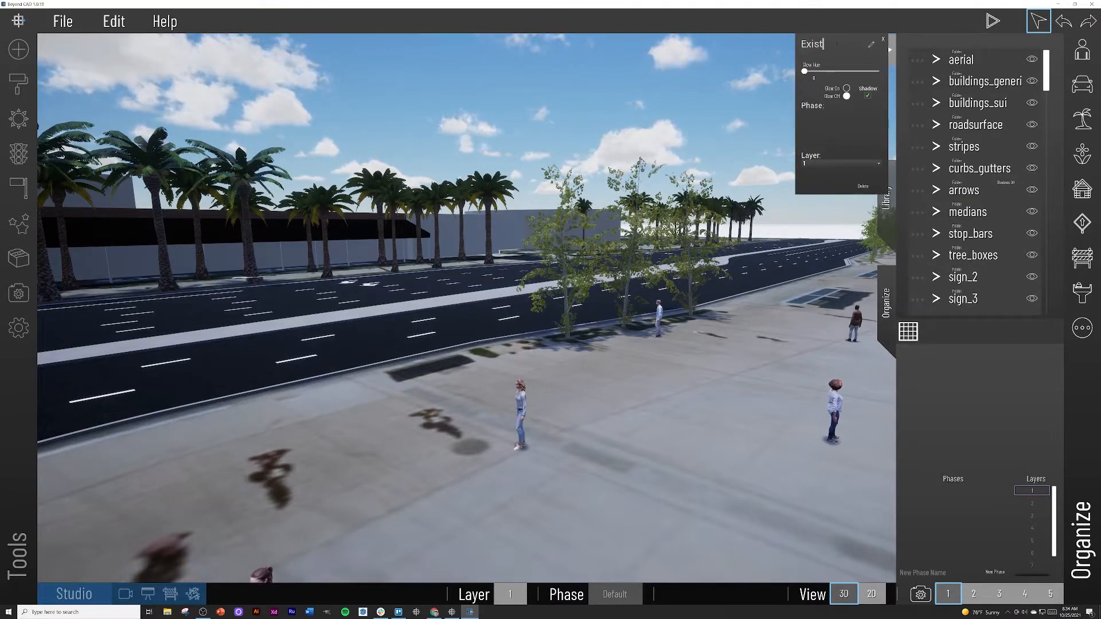
{"action": "key", "text": "Return"}
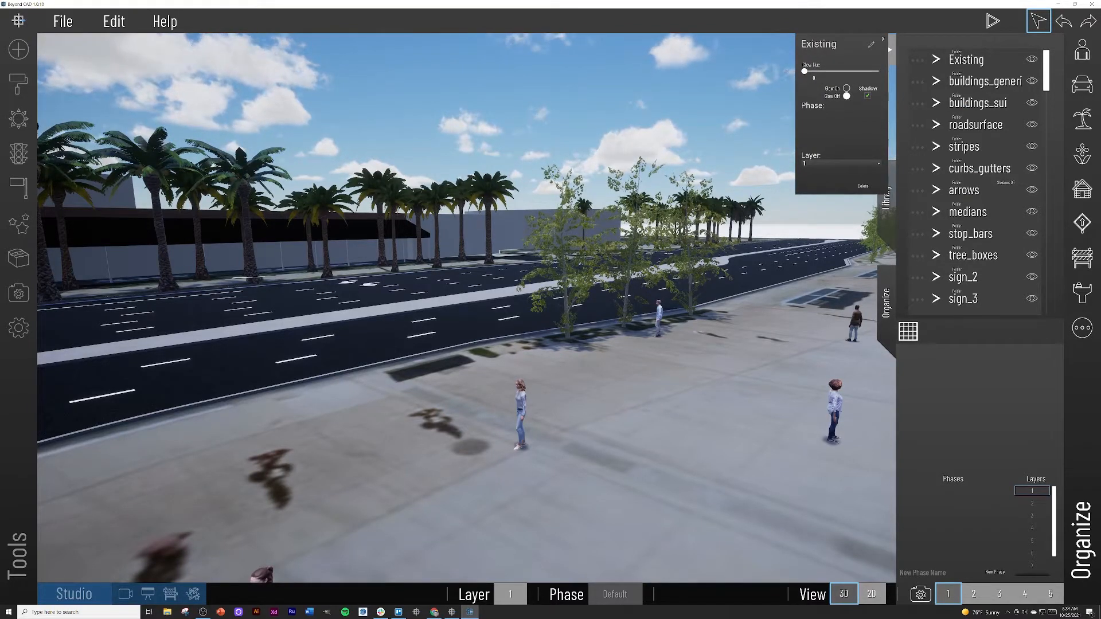
{"action": "left_click", "coordinate": [882, 39]}
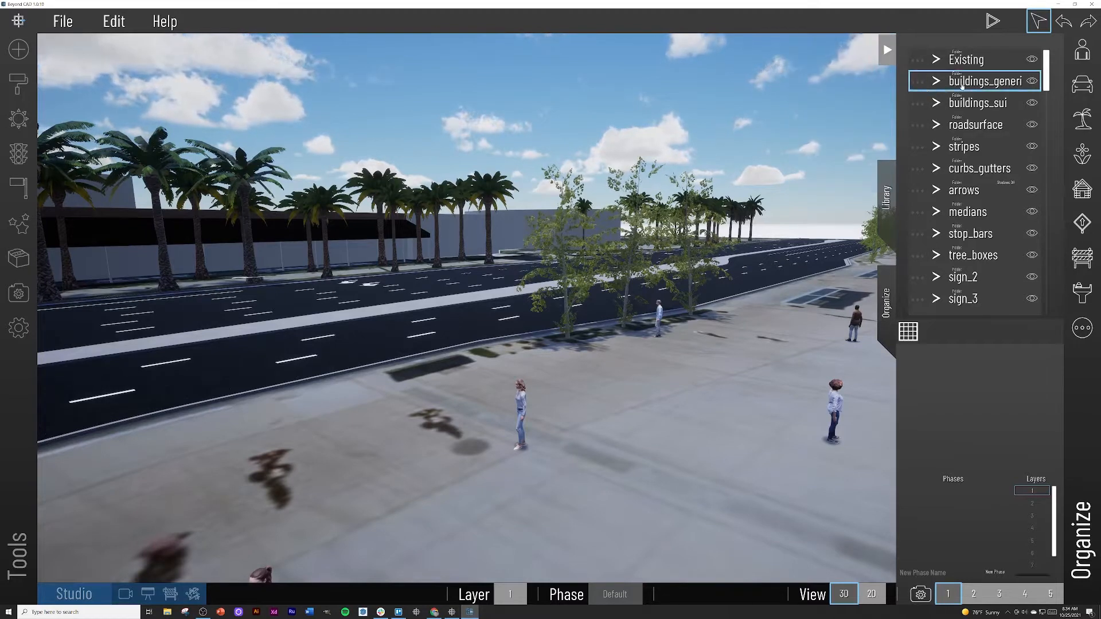
Move the generic buildings folder and the buildings_sui folder into the Existing folder
{"action": "left_click_drag", "start_coordinate": [975, 81], "coordinate": [969, 60]}
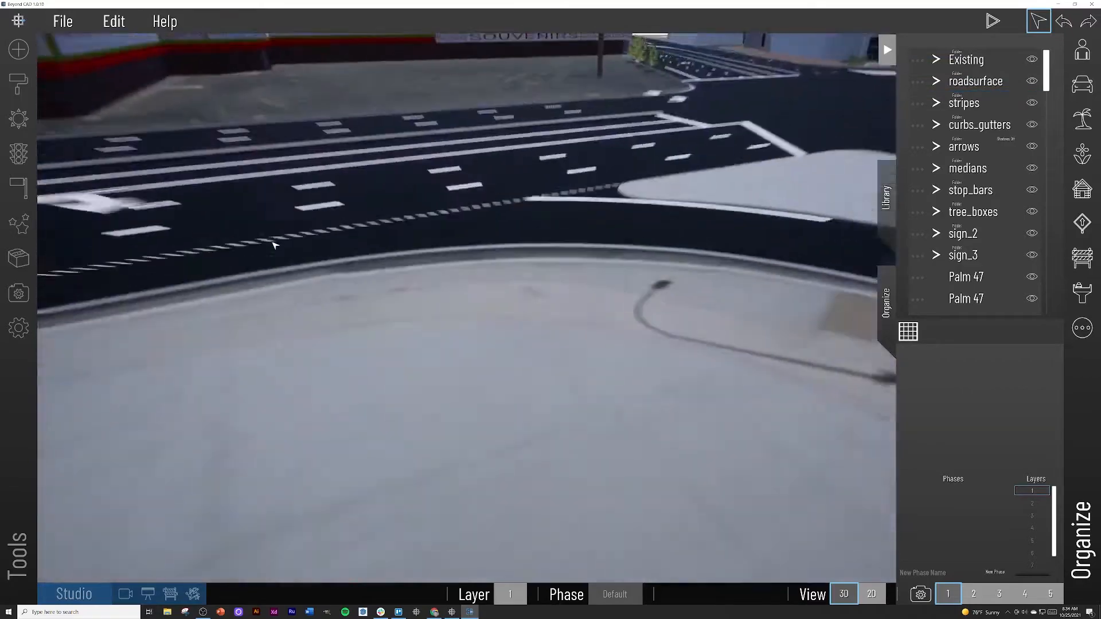
{"action": "scroll", "coordinate": [273, 244], "scroll_direction": "down", "scroll_amount": 5}
{"action": "right_click_drag", "start_coordinate": [273, 243], "coordinate": [307, 228]}
{"action": "scroll", "coordinate": [308, 229], "scroll_direction": "up", "scroll_amount": 2}
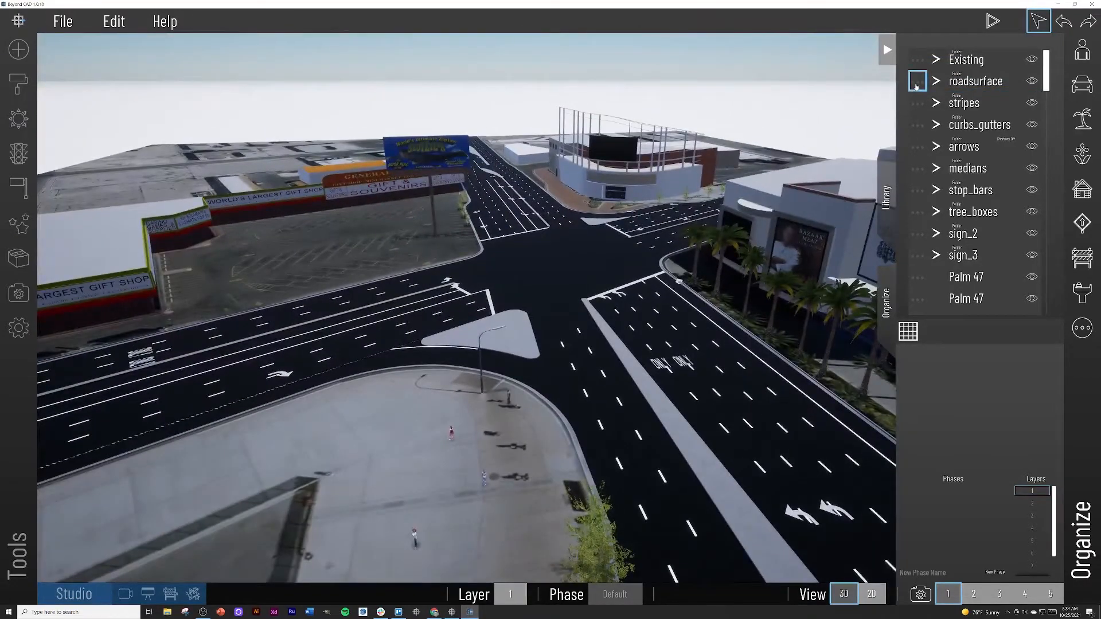
Rename the roadsurface folder as Proposed and move the stripes, curbs_gutters, arrows, medians, stop_bars, tree_boxes, sign_2 and sign_3 folders into it
{"action": "left_click", "coordinate": [917, 85]}
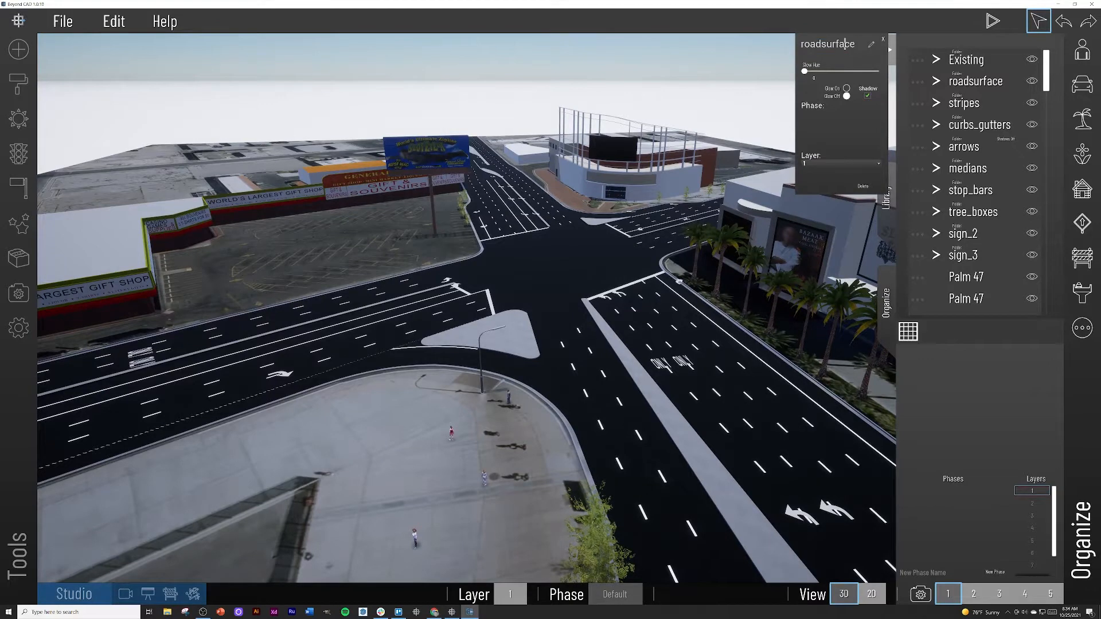
{"action": "type", "text": "Proposed"}
{"action": "key", "text": "Return"}
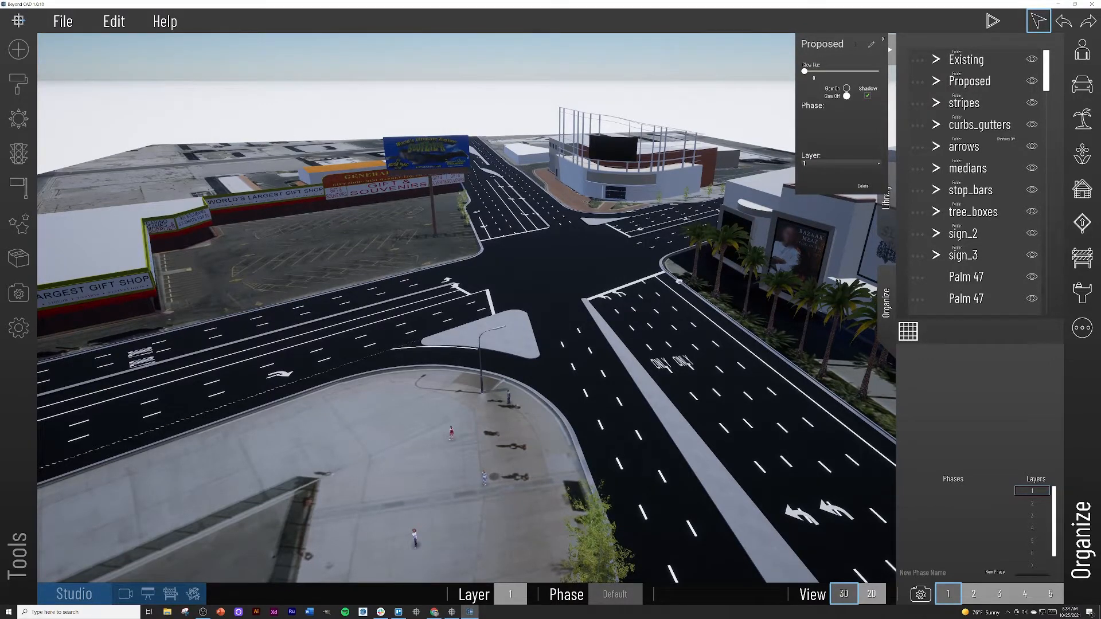
{"action": "left_click", "coordinate": [882, 42]}
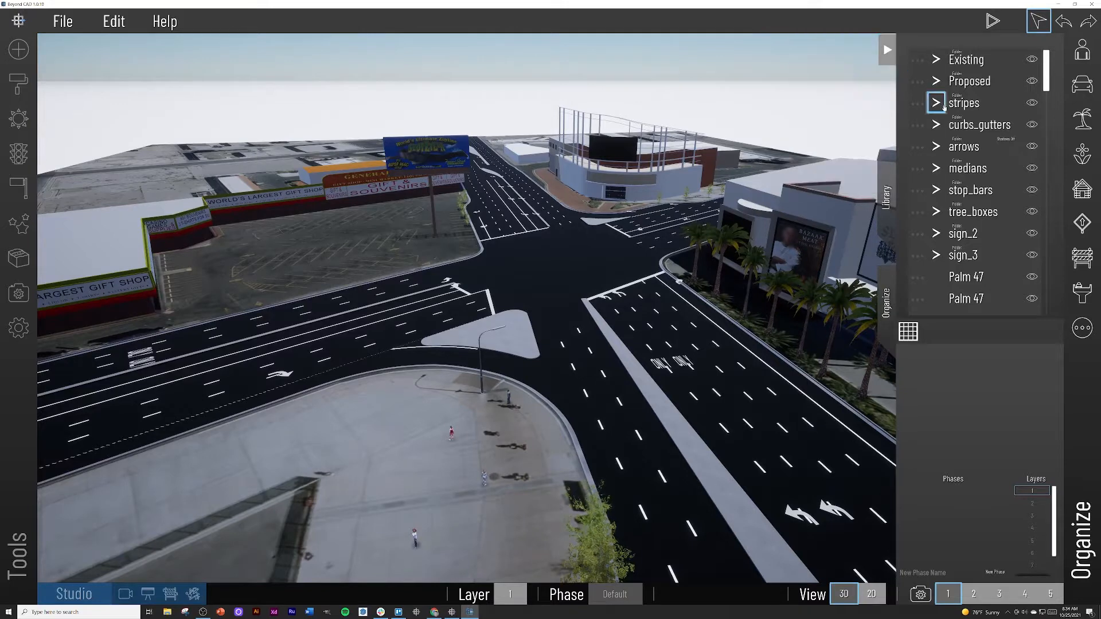
{"action": "left_click_drag", "start_coordinate": [966, 103], "coordinate": [987, 59]}
{"action": "left_click_drag", "start_coordinate": [975, 103], "coordinate": [977, 60]}
Toggle the visibility of the Existing and Proposed folders off and on to check what each contains
{"action": "left_click", "coordinate": [1032, 60]}
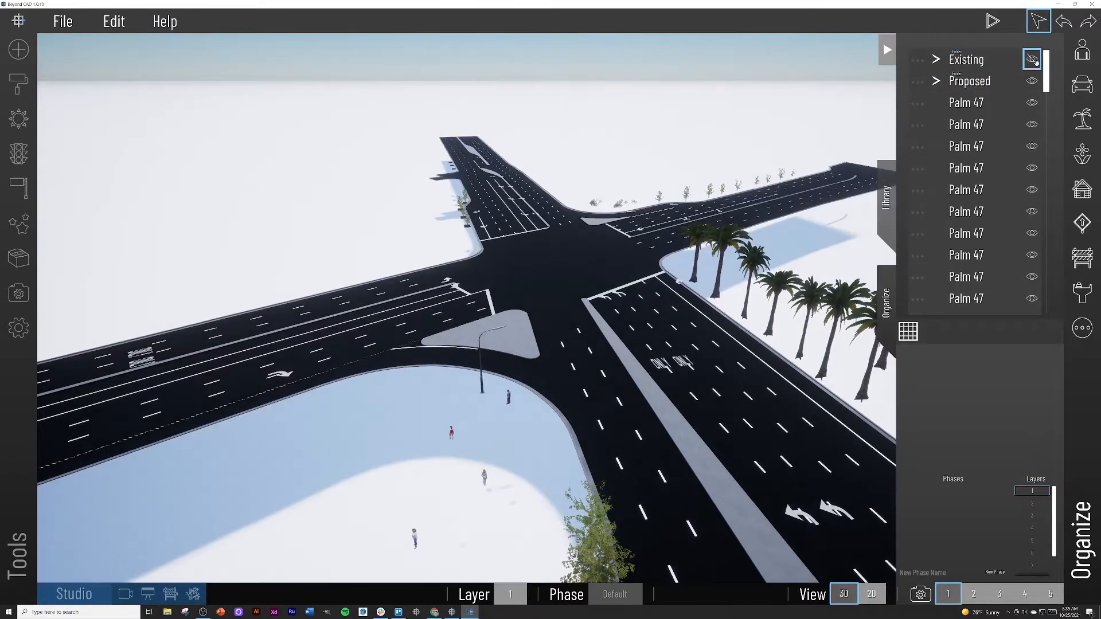
{"action": "left_click", "coordinate": [1033, 60]}
{"action": "left_click", "coordinate": [1032, 82]}
{"action": "left_click", "coordinate": [1032, 83]}
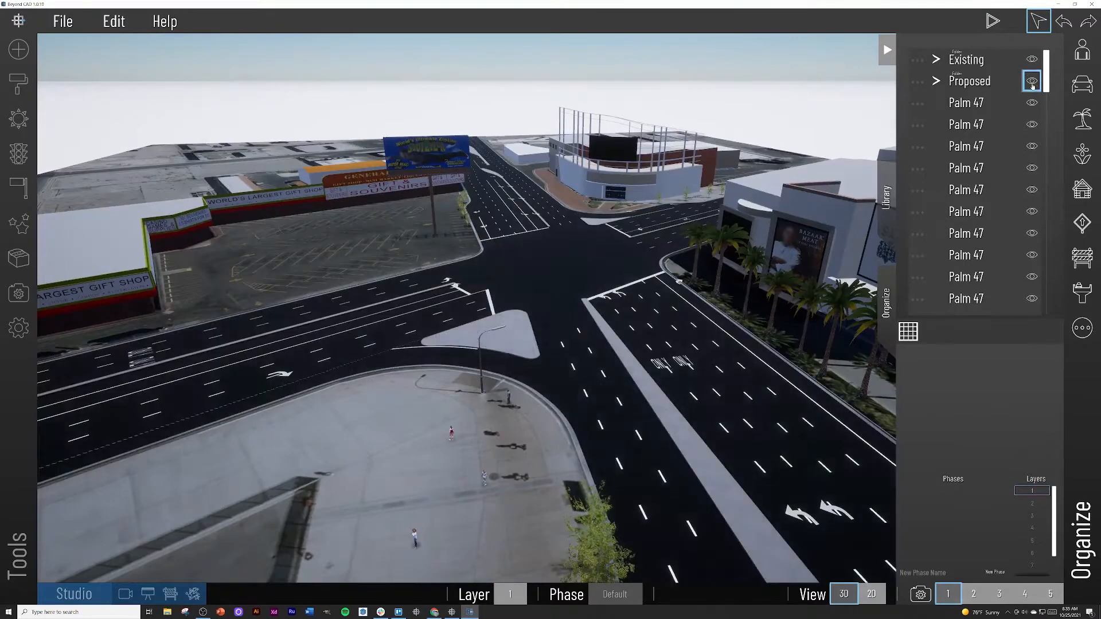
{"action": "left_click", "coordinate": [1032, 82]}
{"action": "left_click", "coordinate": [1033, 82]}
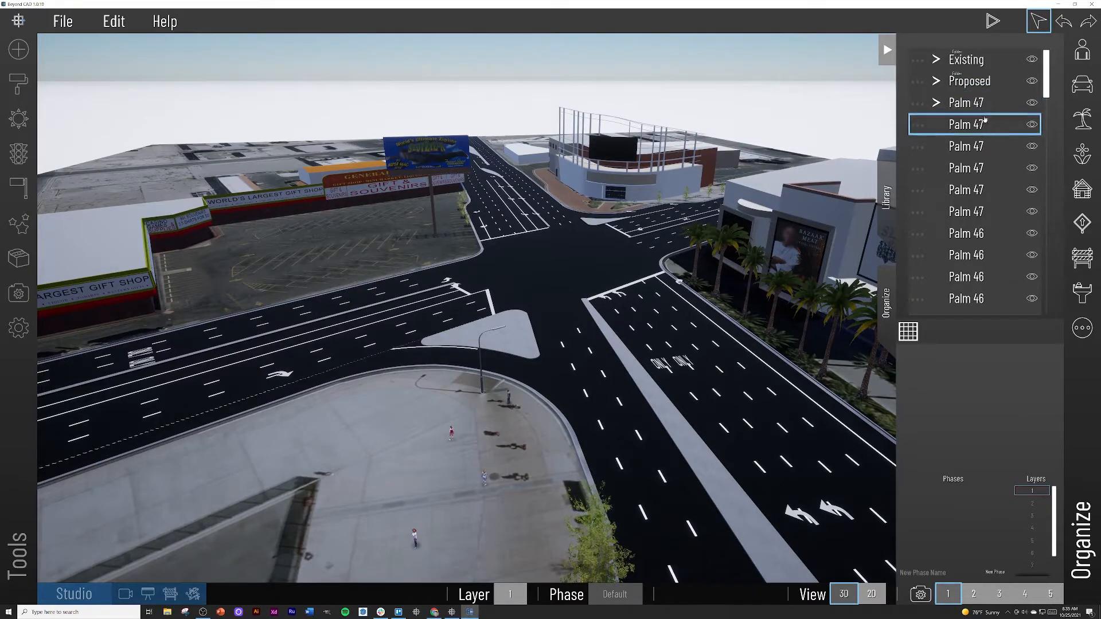
Nest the remaining palms under the first Palm 47 item and move that group into the Existing folder
{"action": "left_click_drag", "start_coordinate": [985, 120], "coordinate": [968, 105]}
{"action": "left_click", "coordinate": [771, 200]}
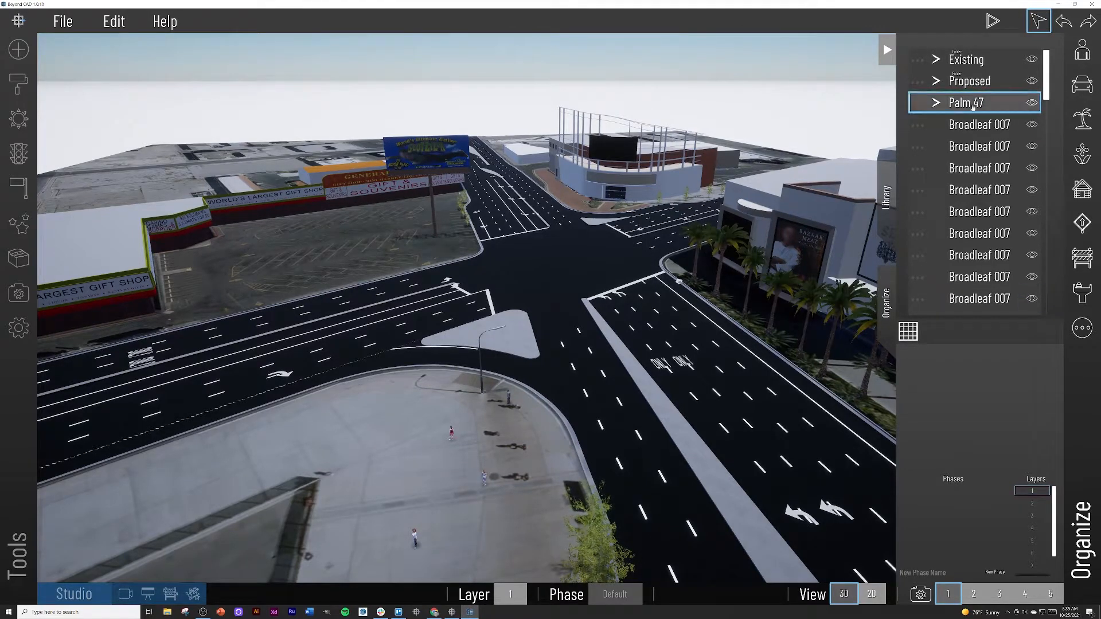
{"action": "left_click_drag", "start_coordinate": [973, 107], "coordinate": [968, 59]}
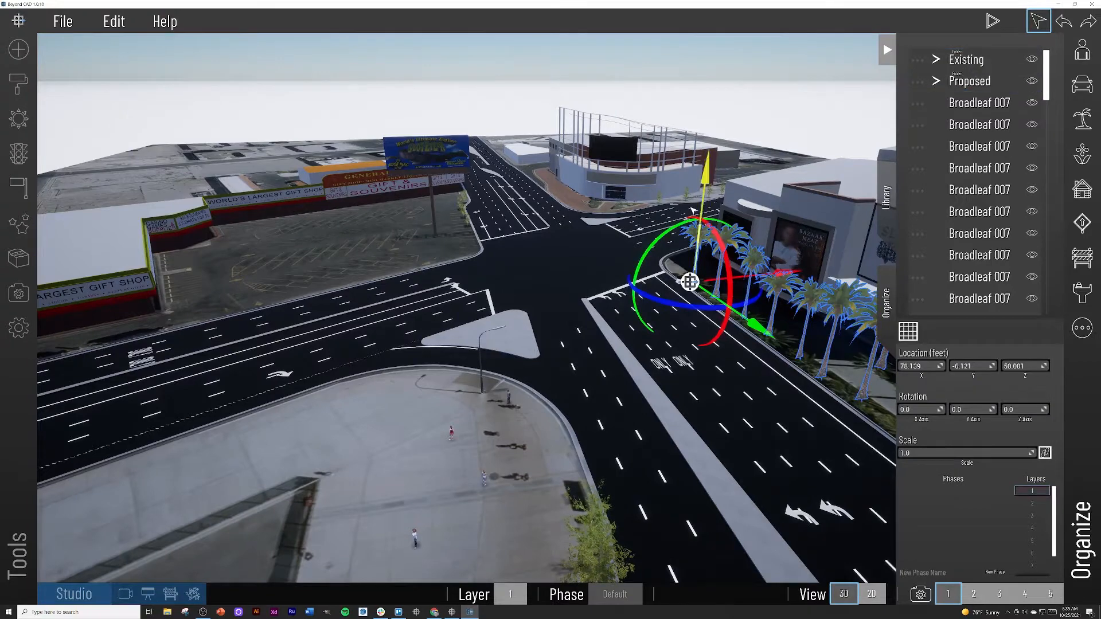
Hide and show the Existing folder to check that the palms belong to it
{"action": "right_click_drag", "start_coordinate": [693, 211], "coordinate": [695, 216]}
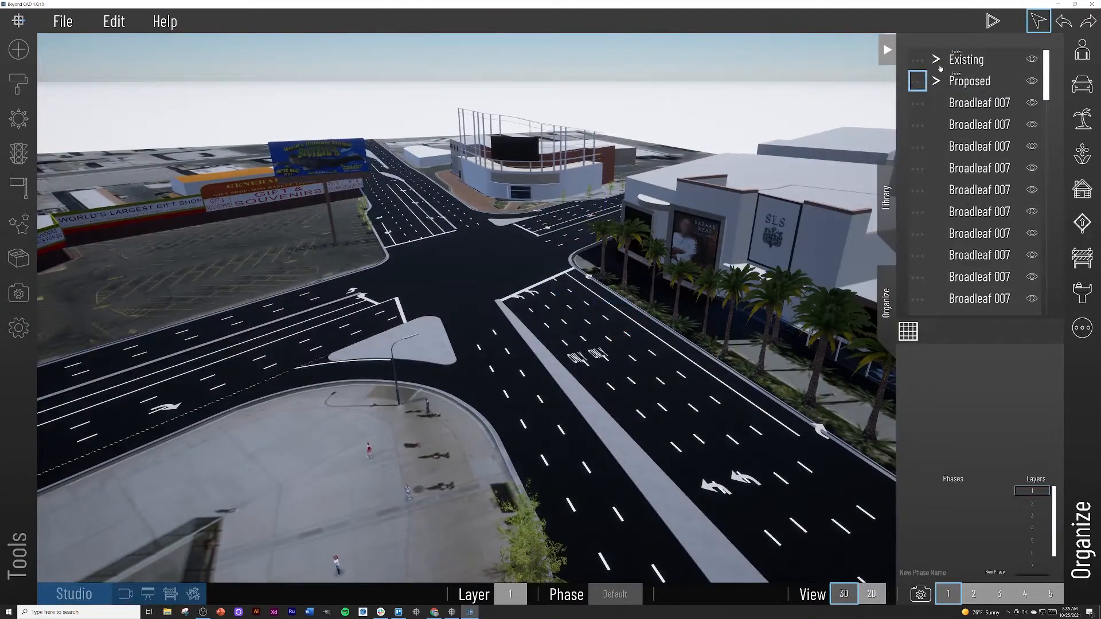
{"action": "left_click", "coordinate": [1031, 59]}
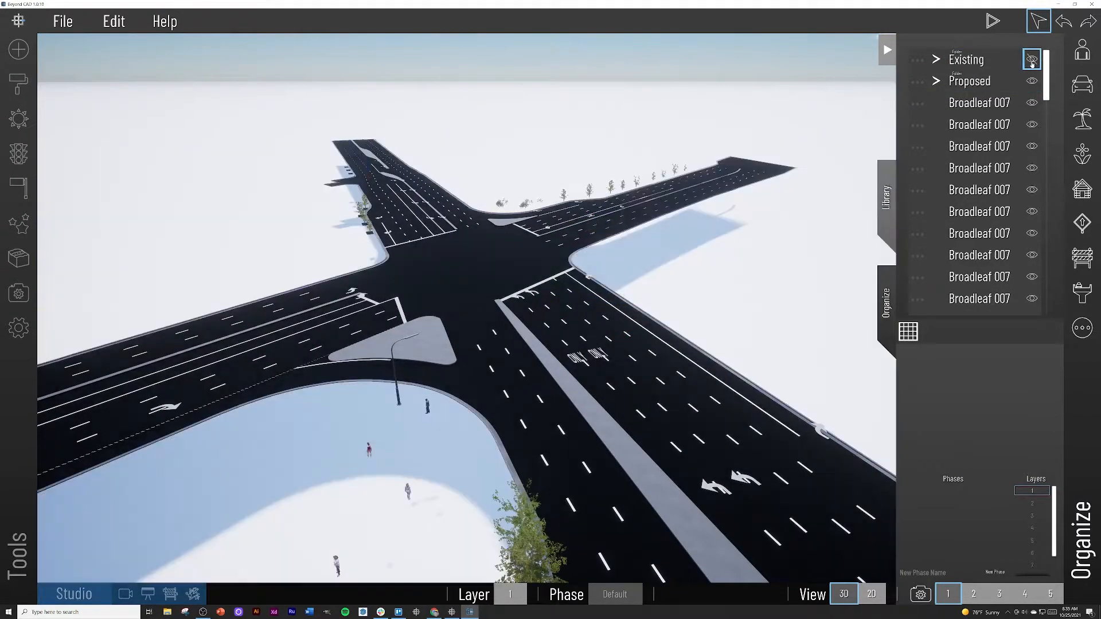
{"action": "left_click", "coordinate": [1032, 60]}
Nest the remaining Broadleaf 007 trees under the first Broadleaf 007 item in the organizer
{"action": "scroll", "coordinate": [979, 147], "scroll_direction": "down", "scroll_amount": 1}
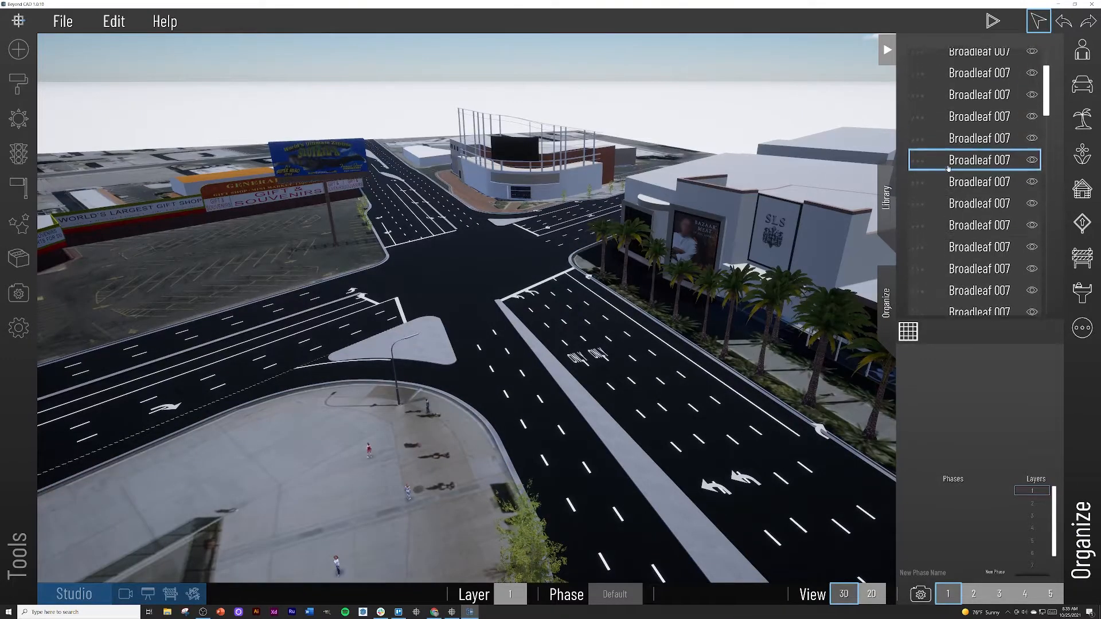
{"action": "scroll", "coordinate": [981, 154], "scroll_direction": "up", "scroll_amount": 1}
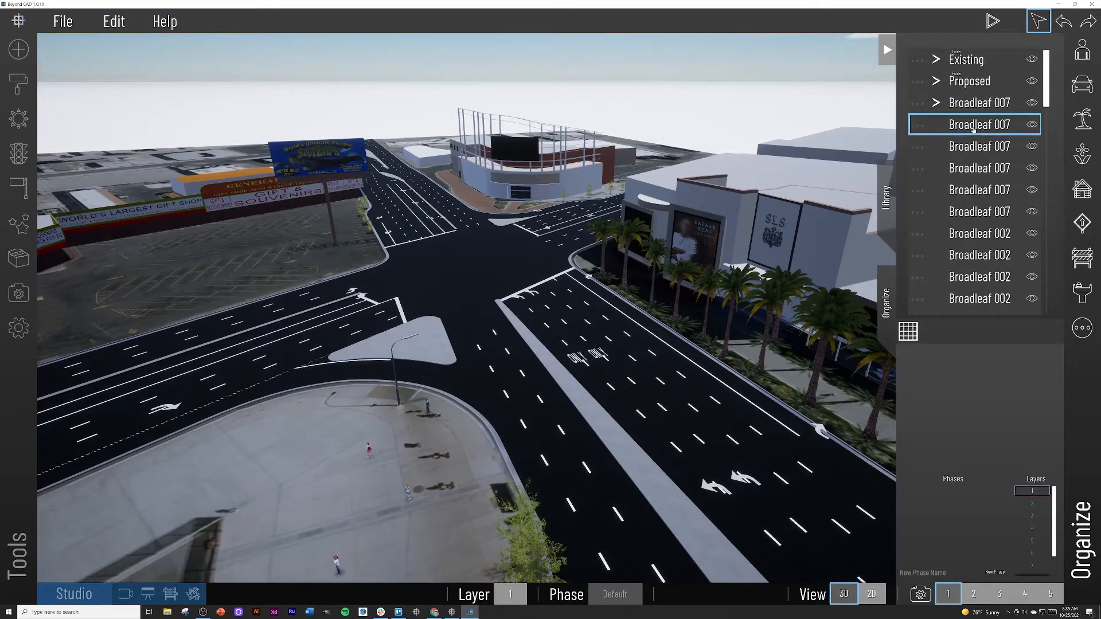
{"action": "left_click_drag", "start_coordinate": [973, 130], "coordinate": [972, 100]}
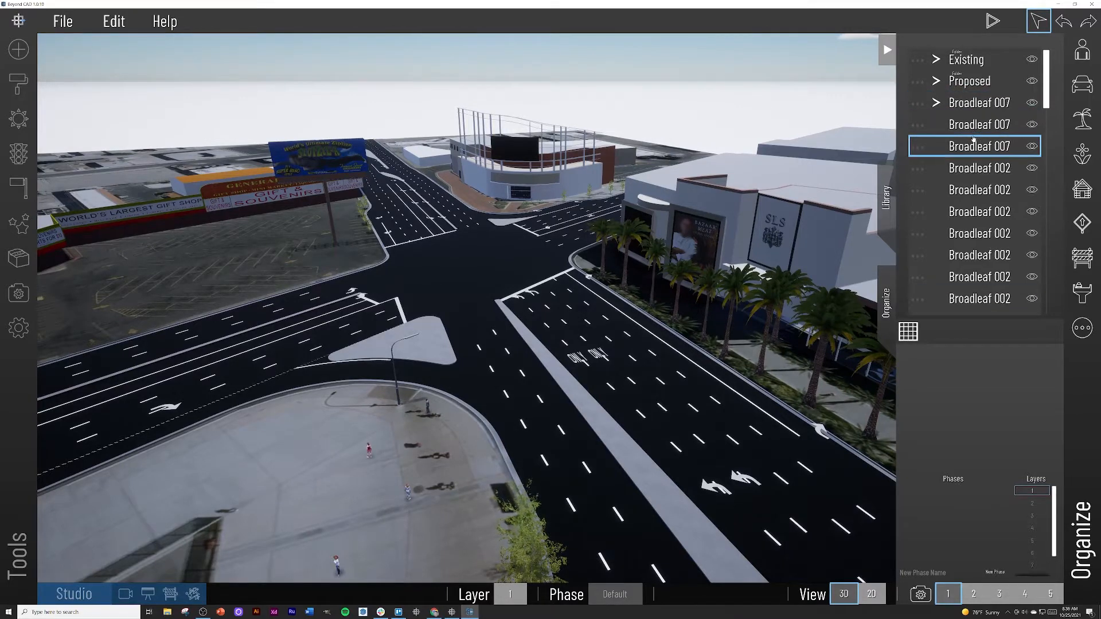
{"action": "left_click_drag", "start_coordinate": [979, 124], "coordinate": [977, 104]}
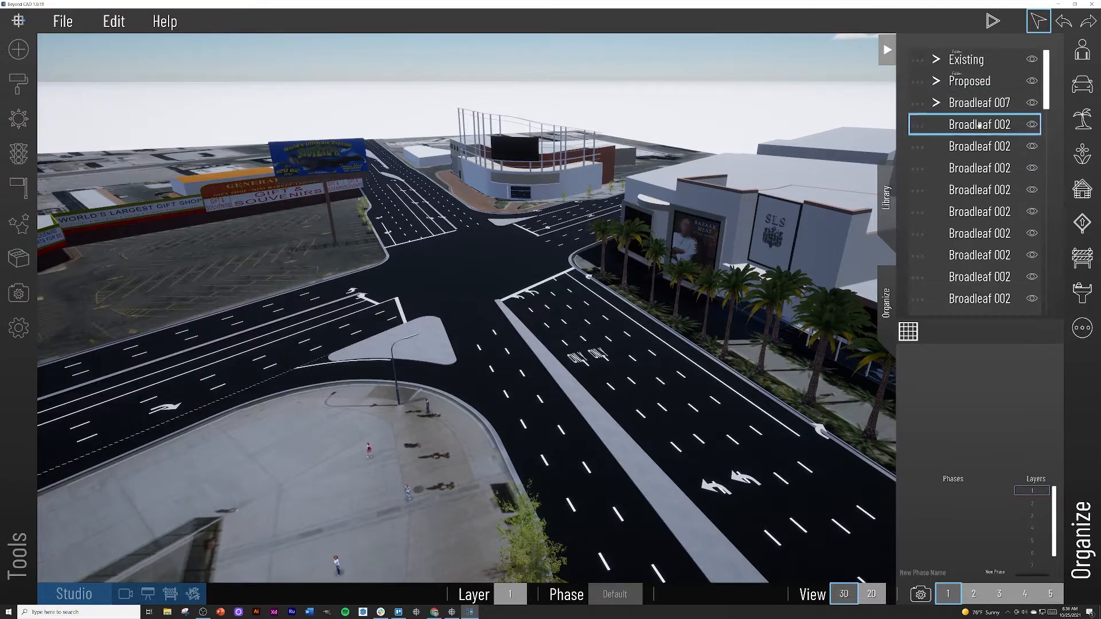
Check where the Broadleaf 002 trees stand and nest them under the Broadleaf 007 group
{"action": "left_click", "coordinate": [979, 126]}
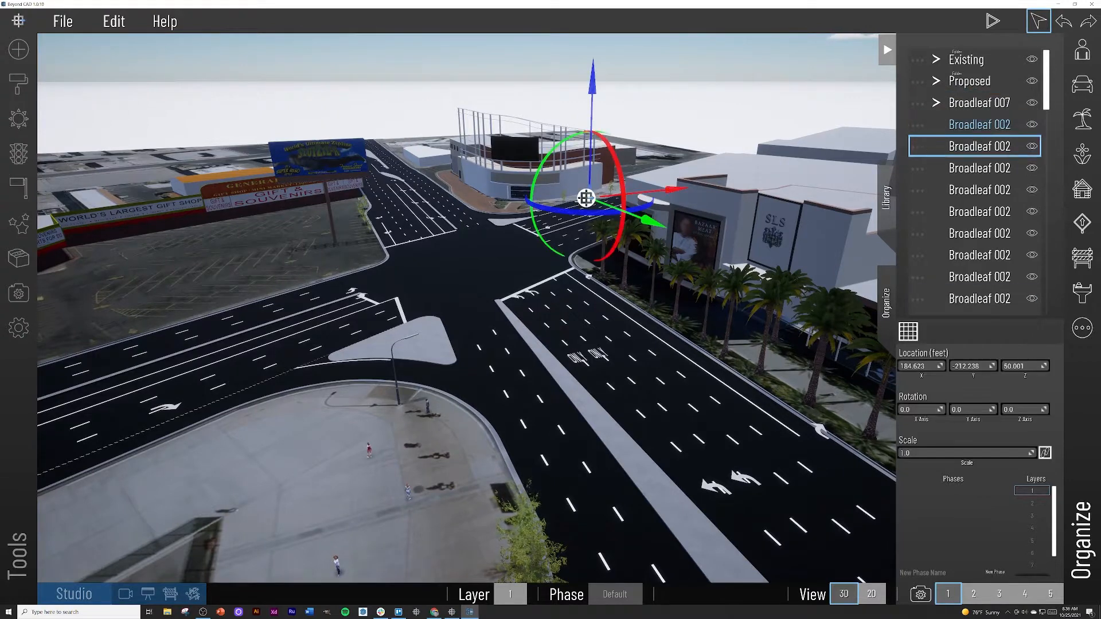
{"action": "key", "text": "d"}
{"action": "key", "text": "Escape"}
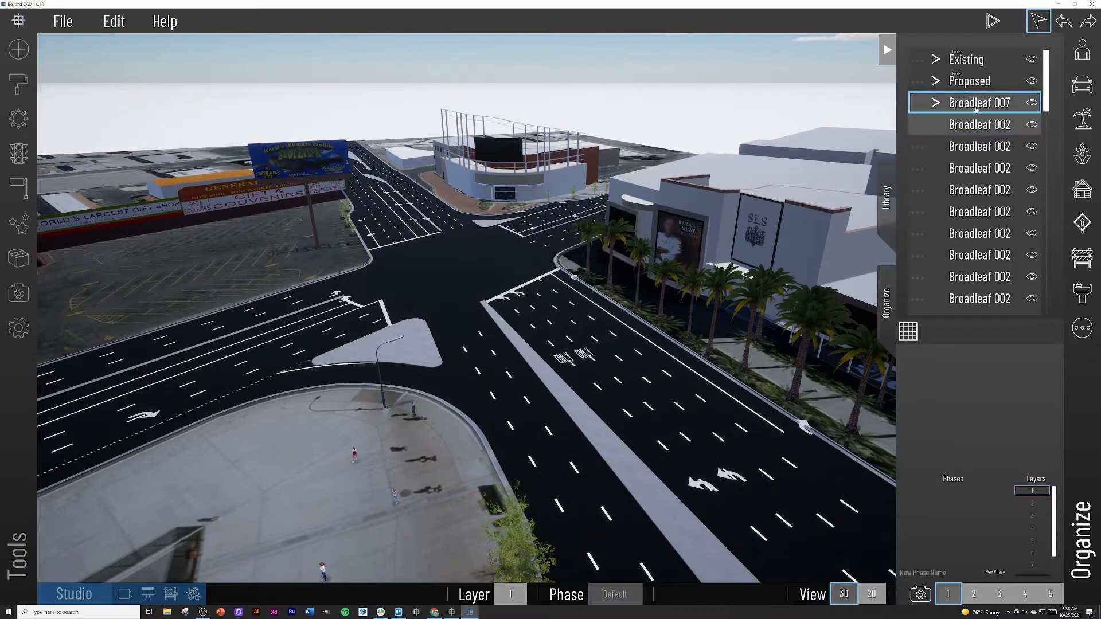
{"action": "left_click", "coordinate": [932, 104]}
{"action": "left_click", "coordinate": [934, 104]}
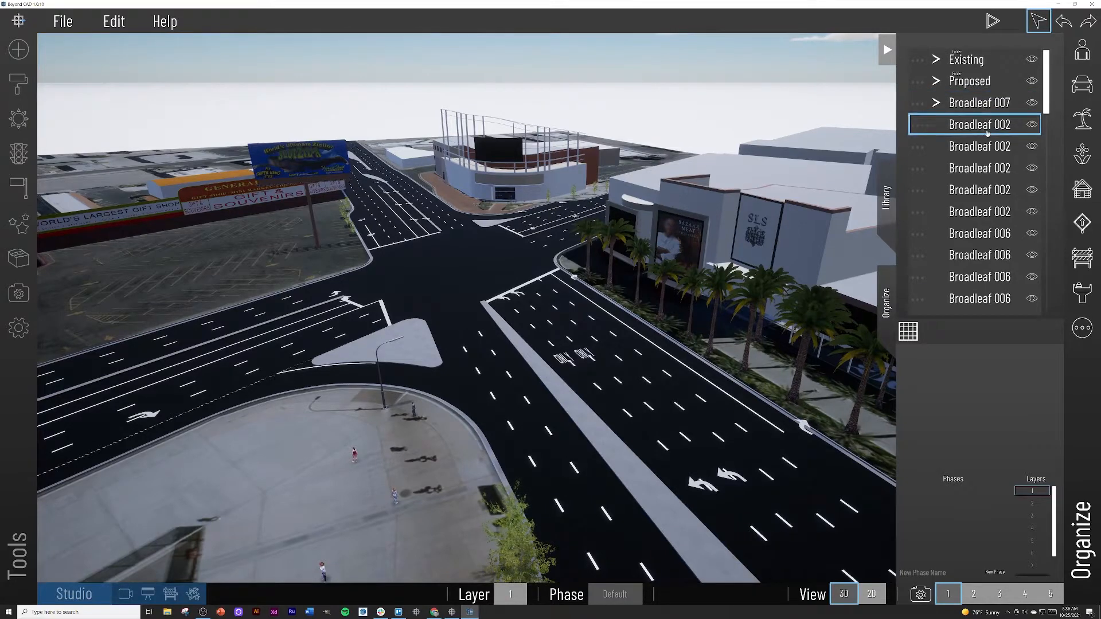
{"action": "left_click", "coordinate": [986, 120]}
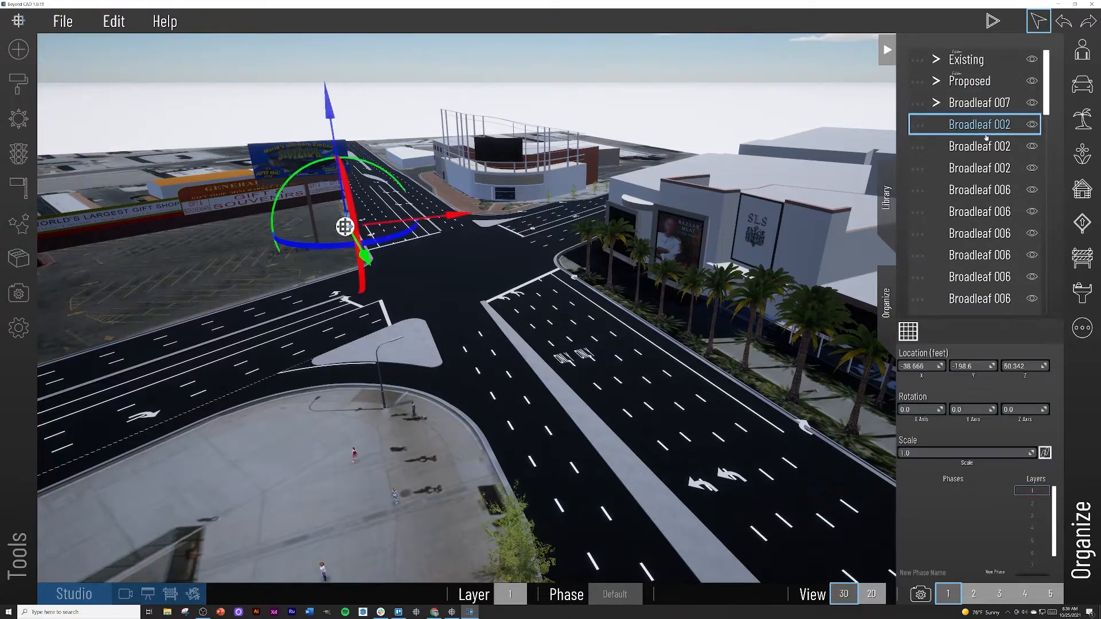
{"action": "left_click", "coordinate": [855, 161]}
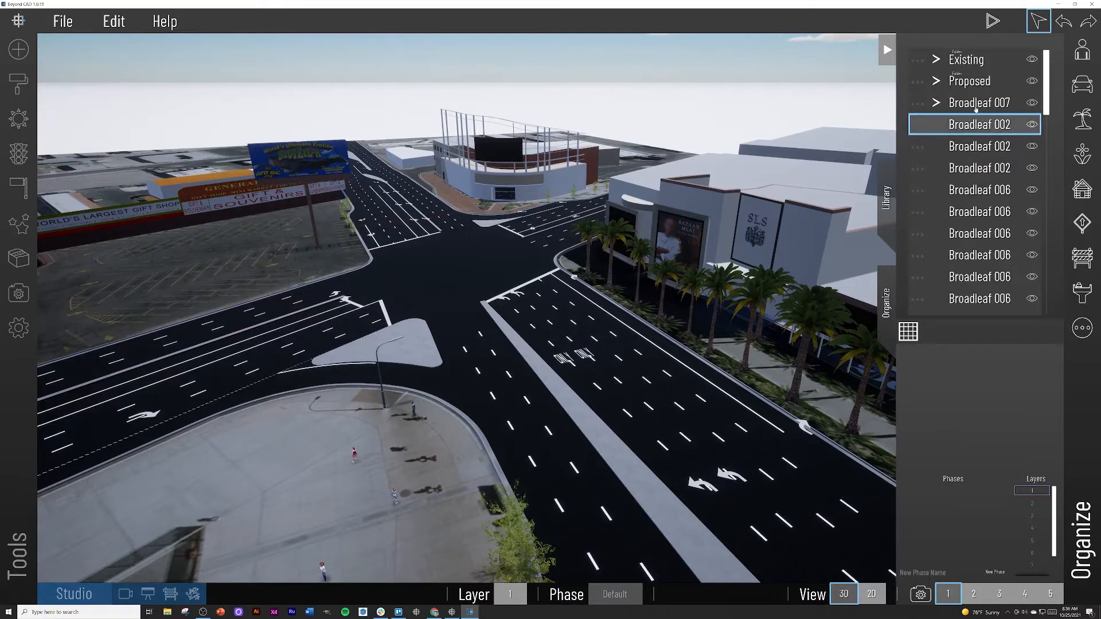
{"action": "left_click_drag", "start_coordinate": [983, 133], "coordinate": [985, 102]}
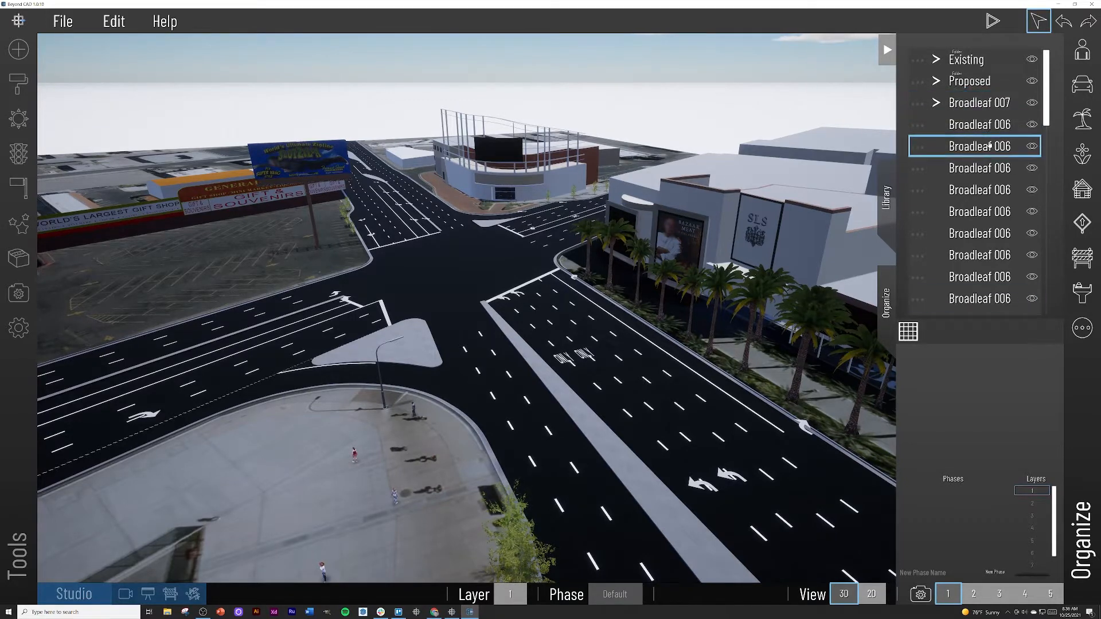
Nest the Broadleaf 006 trees under the Broadleaf 007 group and move the whole group into the Proposed folder
{"action": "left_click_drag", "start_coordinate": [988, 128], "coordinate": [985, 106]}
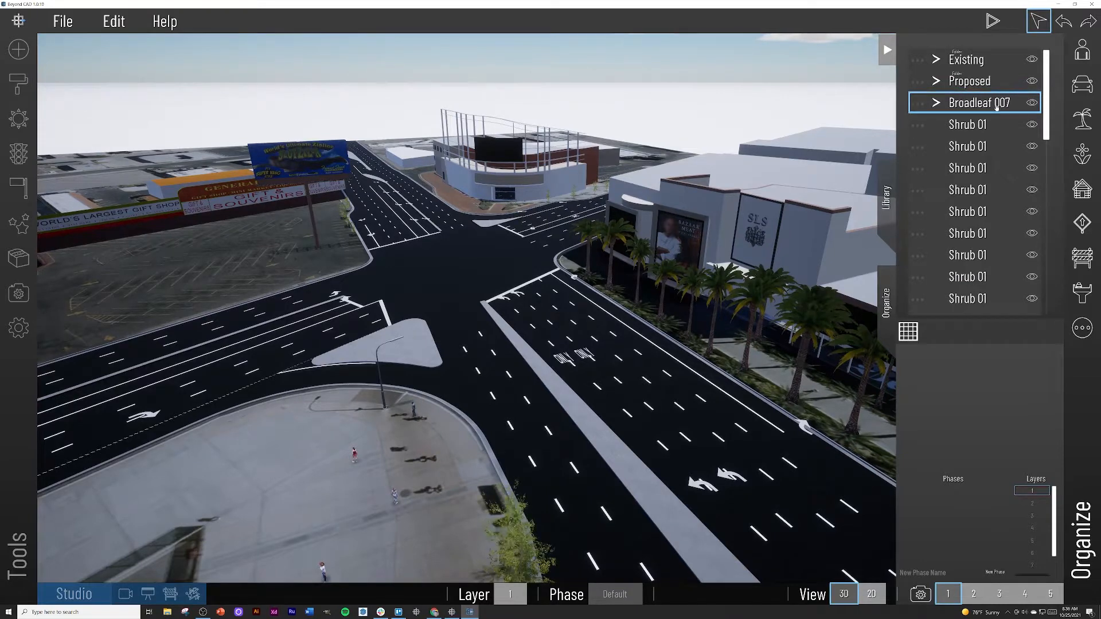
{"action": "left_click_drag", "start_coordinate": [997, 107], "coordinate": [978, 82]}
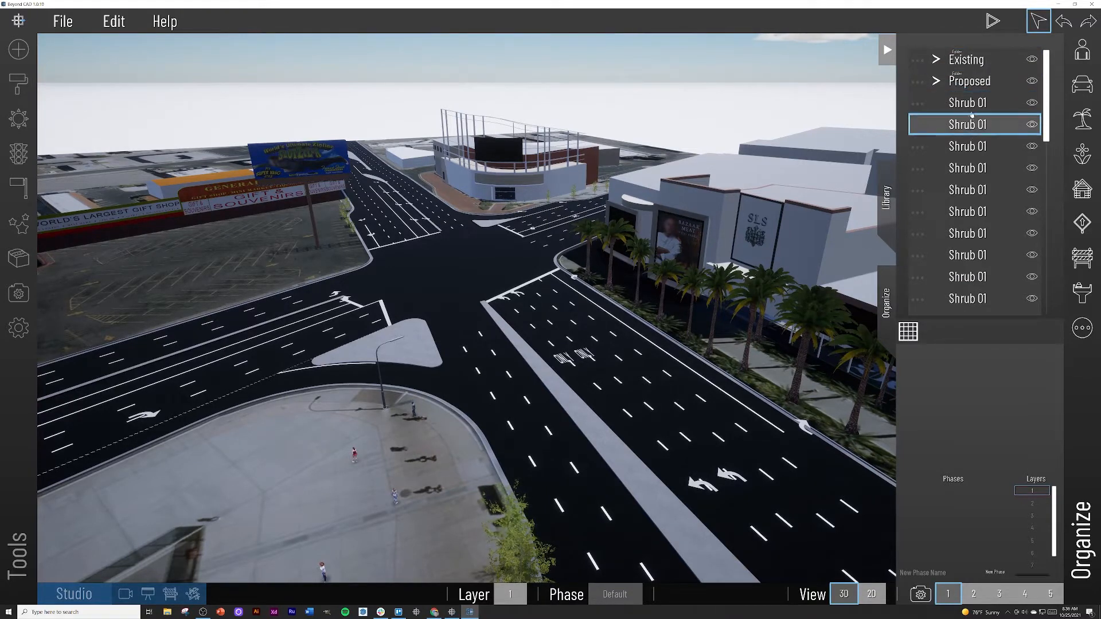
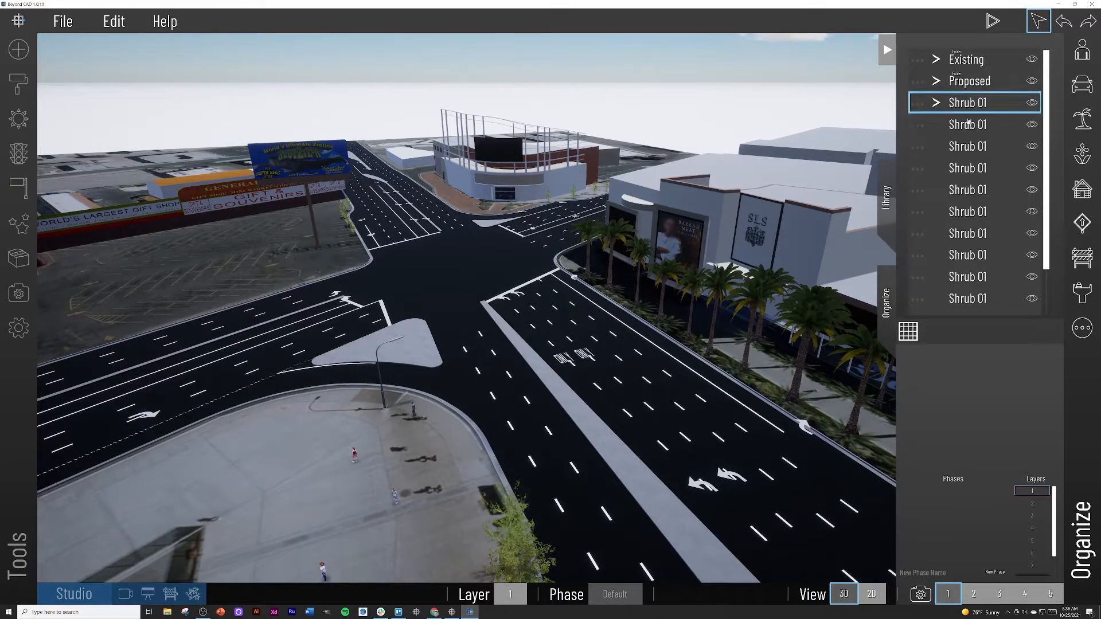
Nest the shrubs under the first Shrub 01, putting that group in the Existing folder and the street light in the Proposed folder
{"action": "left_click_drag", "start_coordinate": [967, 109], "coordinate": [1008, 108]}
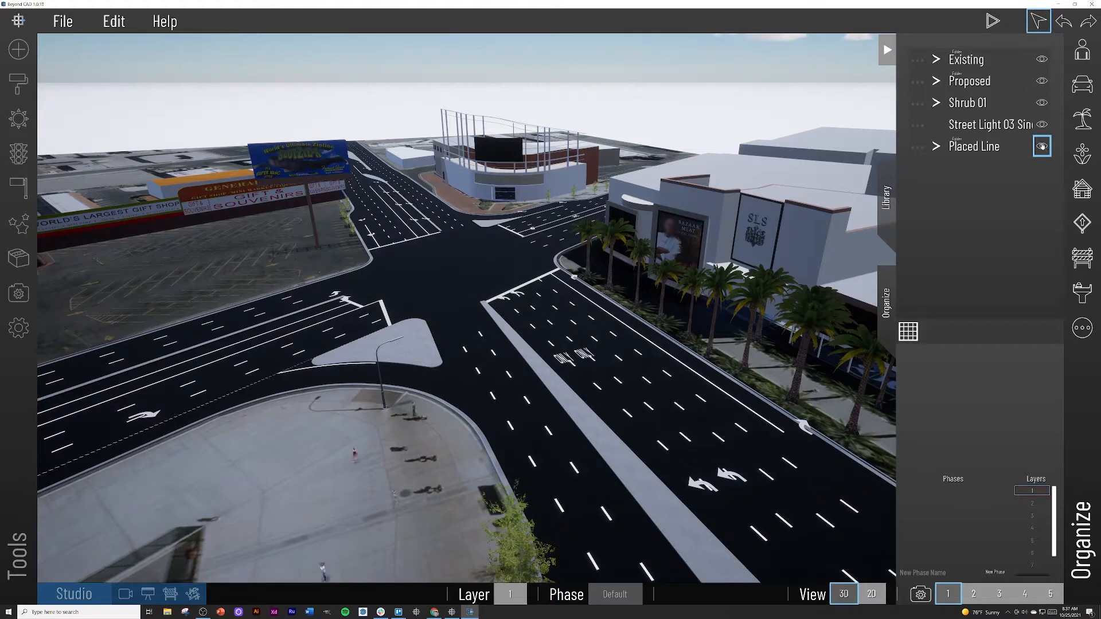
{"action": "left_click", "coordinate": [1003, 131]}
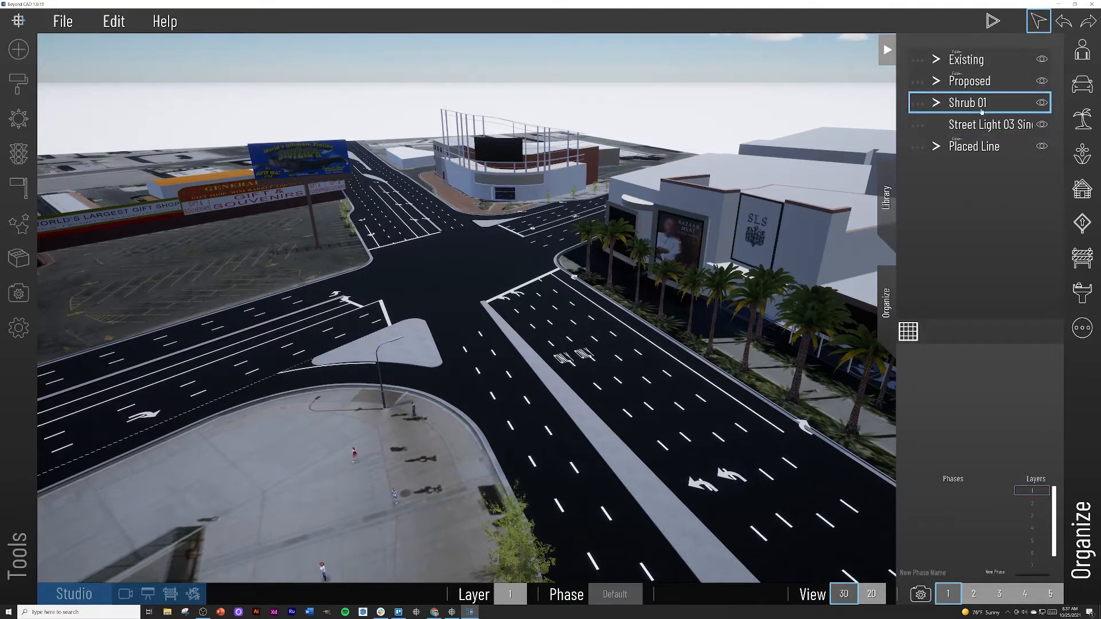
{"action": "left_click_drag", "start_coordinate": [983, 104], "coordinate": [975, 60]}
{"action": "left_click_drag", "start_coordinate": [982, 104], "coordinate": [974, 81]}
Rename the Placed Line folder that holds the pedestrians as People
{"action": "right_click_drag", "start_coordinate": [694, 254], "coordinate": [311, 254]}
{"action": "scroll", "coordinate": [646, 287], "scroll_direction": "up", "scroll_amount": 3}
{"action": "scroll", "coordinate": [434, 246], "scroll_direction": "down", "scroll_amount": 3}
{"action": "scroll", "coordinate": [432, 273], "scroll_direction": "up", "scroll_amount": 5}
{"action": "scroll", "coordinate": [311, 253], "scroll_direction": "down", "scroll_amount": 3}
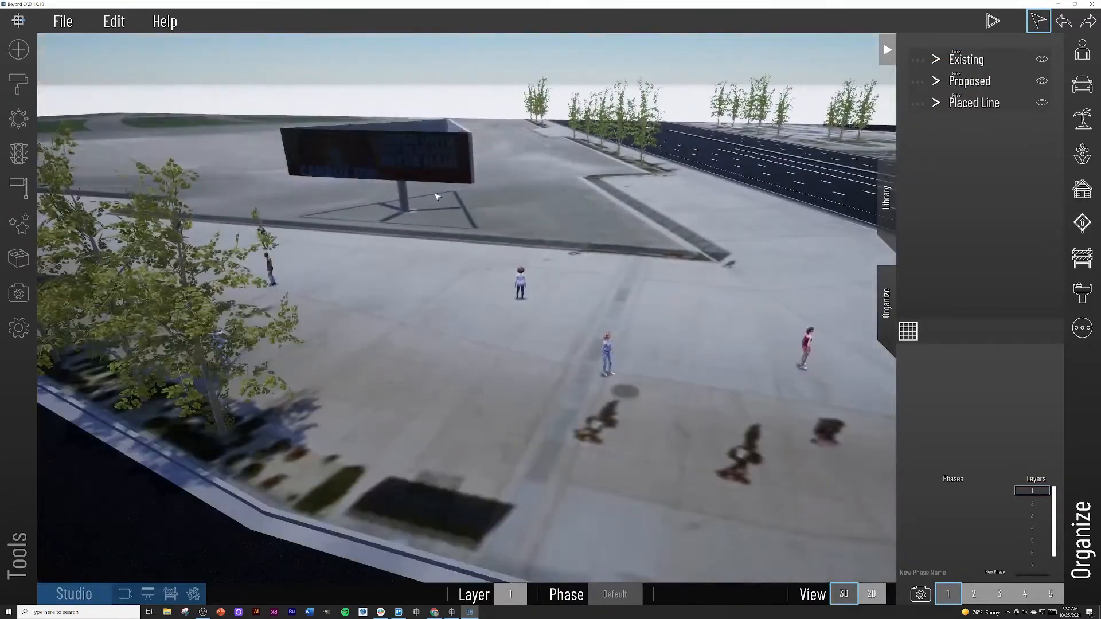
{"action": "left_click", "coordinate": [993, 104]}
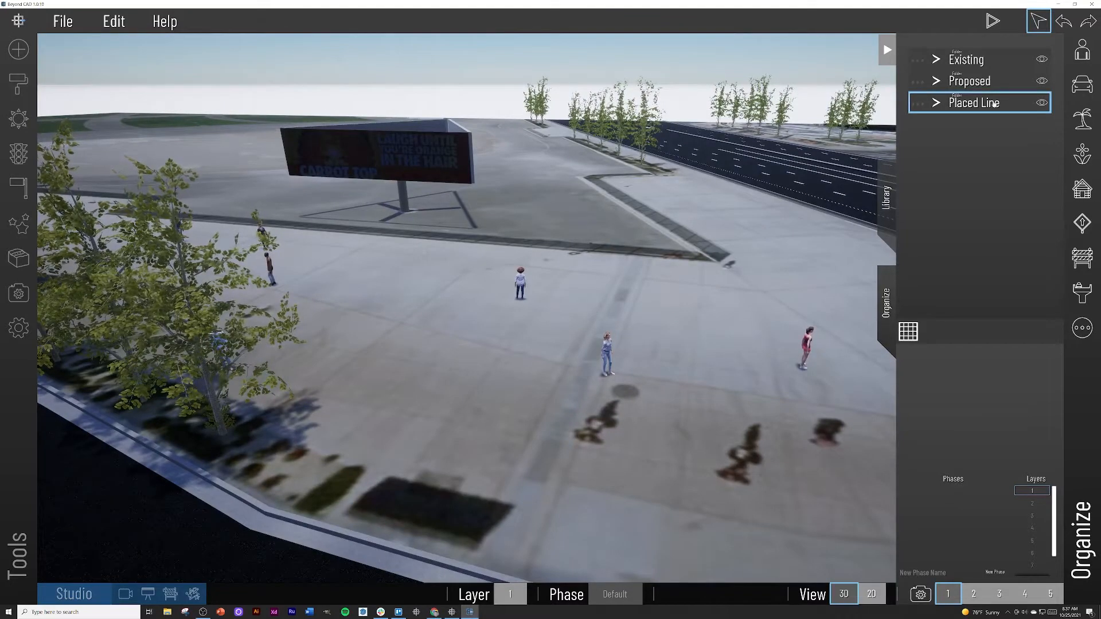
{"action": "left_click", "coordinate": [919, 104]}
{"action": "double_click", "coordinate": [847, 44]}
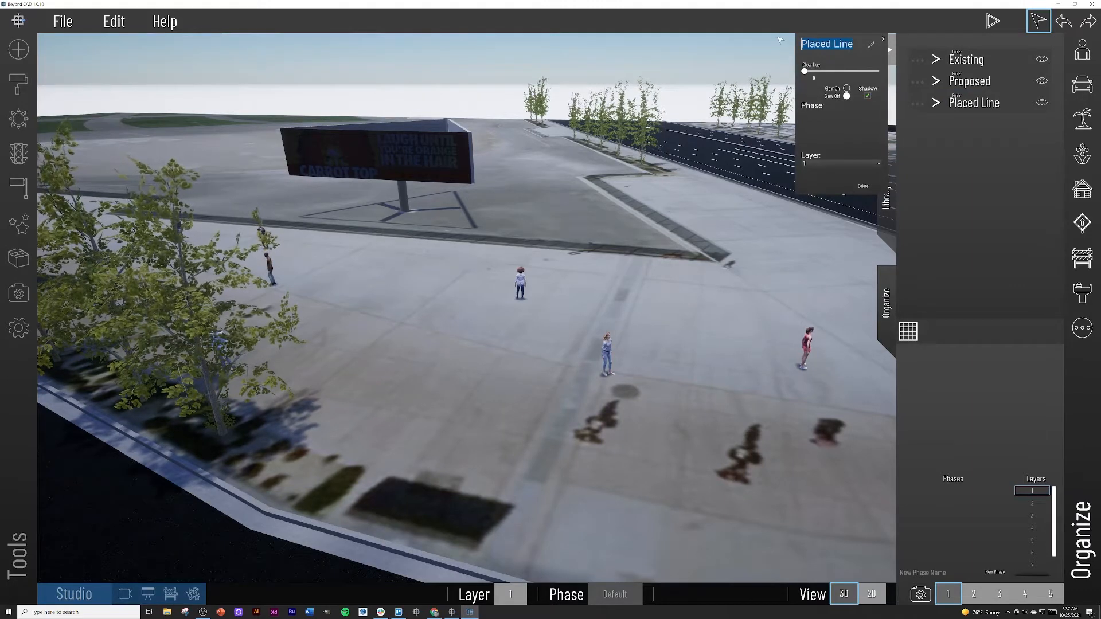
{"action": "type", "text": "People"}
{"action": "key", "text": "Return"}
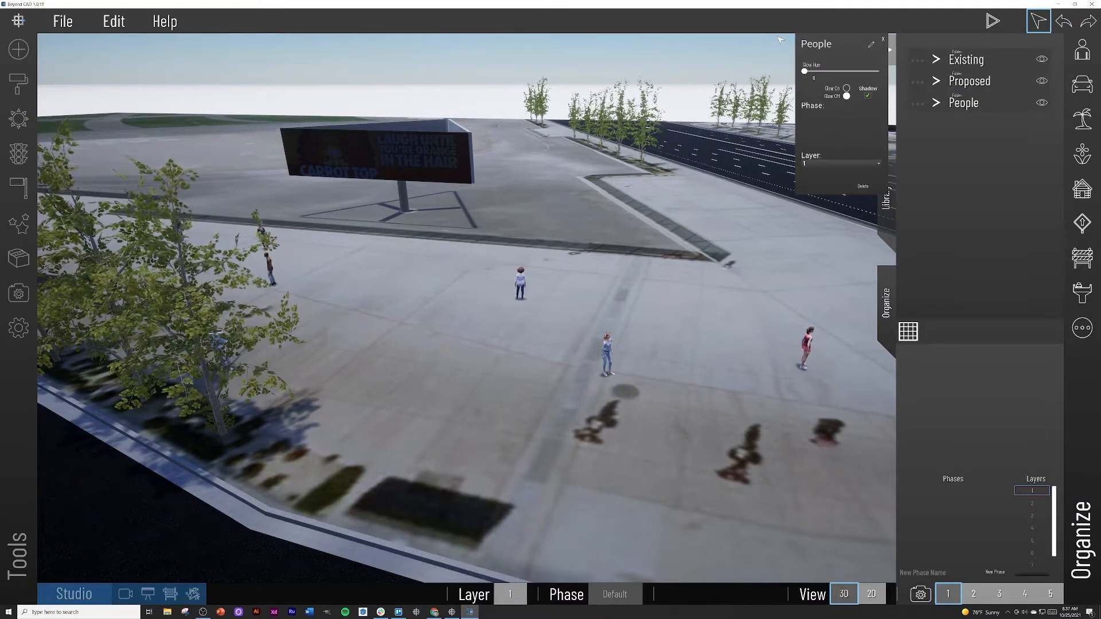
{"action": "left_click", "coordinate": [883, 39]}
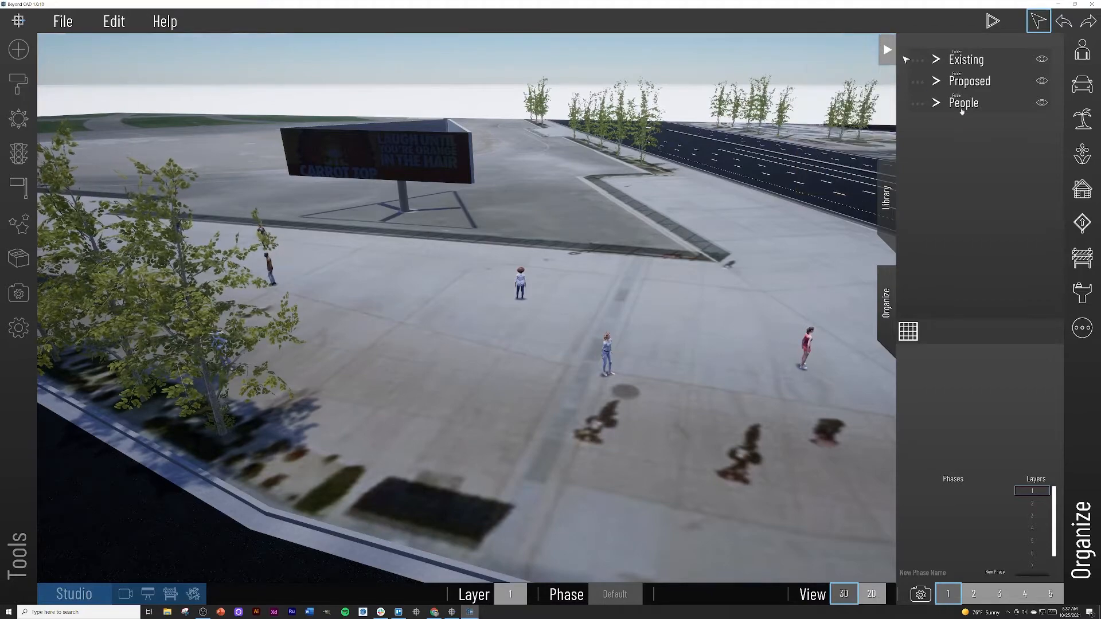
Toggle the People folder's visibility off and on to check its contents, and close the organizer
{"action": "left_click", "coordinate": [1039, 103]}
{"action": "left_click", "coordinate": [1039, 104]}
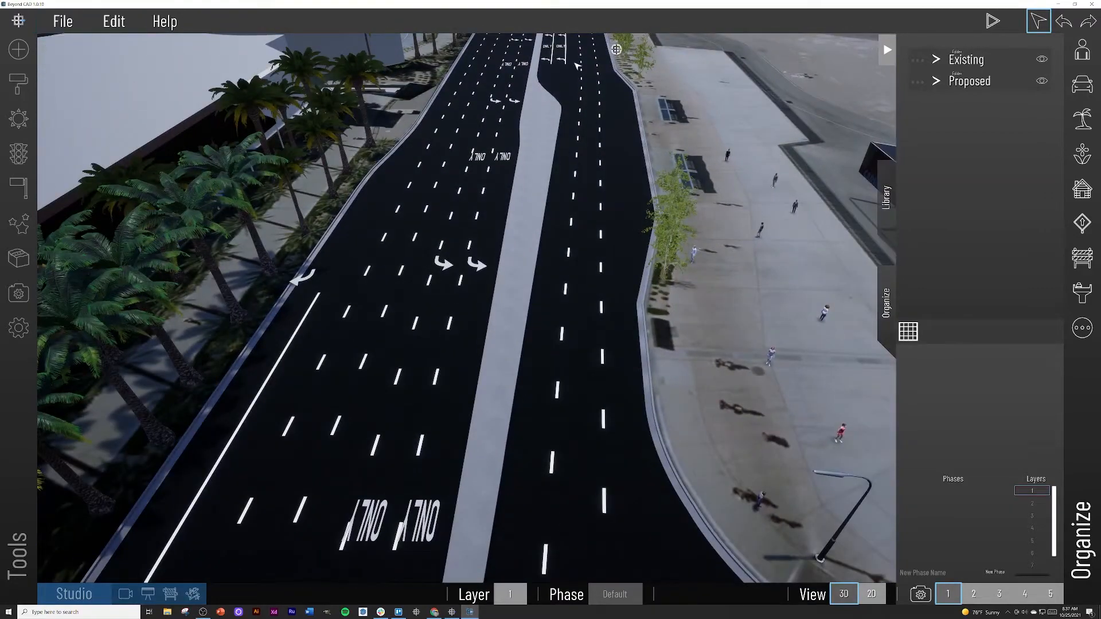
{"action": "left_click", "coordinate": [887, 50]}
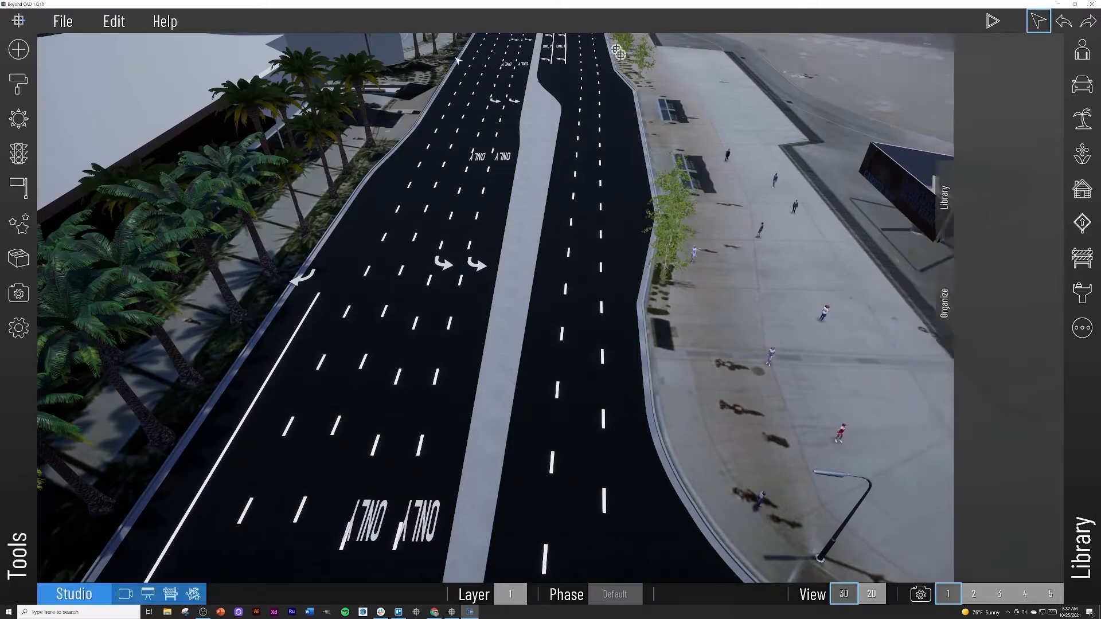
Save the project under the file name LVB Ped 1 in the Downloads folder
{"action": "left_click", "coordinate": [63, 21]}
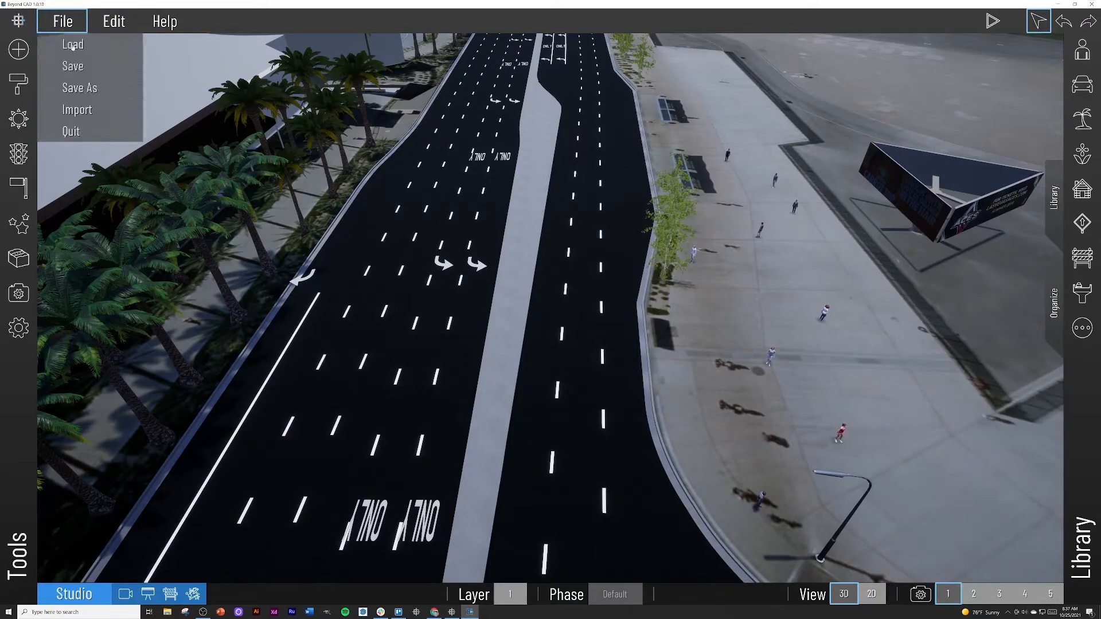
{"action": "left_click", "coordinate": [86, 97]}
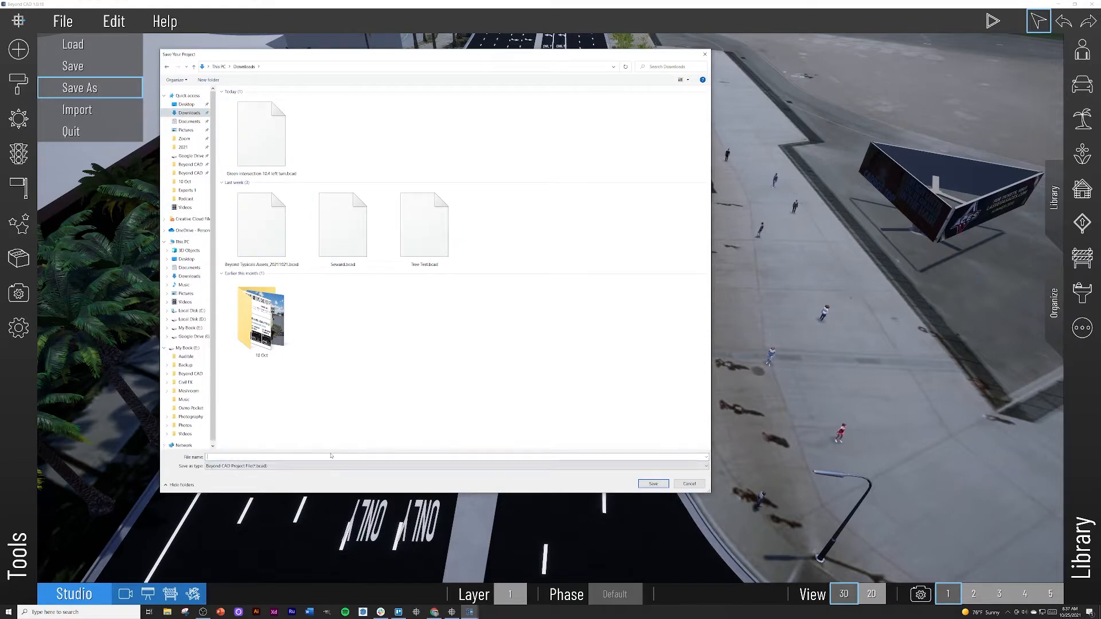
{"action": "type", "text": "LVB Ped 1"}
{"action": "left_click", "coordinate": [642, 484]}
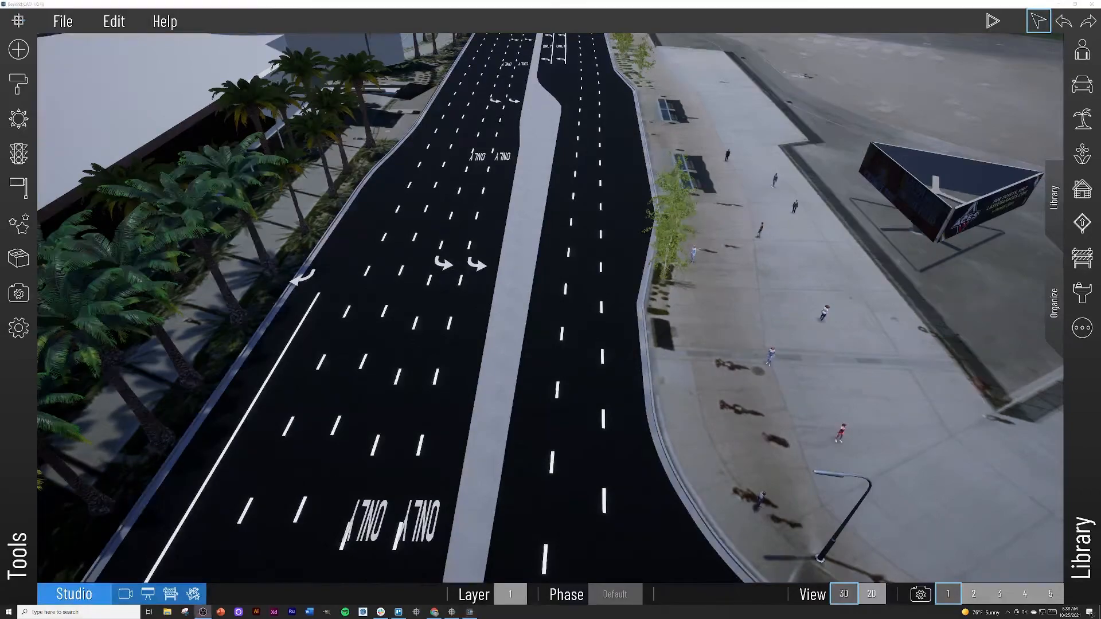
Select the arrows group in the Proposed folder and lower it to a Z location of about 51.9 feet
{"action": "right_click_drag", "start_coordinate": [652, 247], "coordinate": [113, 229]}
{"action": "key", "text": "w"}
{"action": "key", "text": "s"}
{"action": "key", "text": "s"}
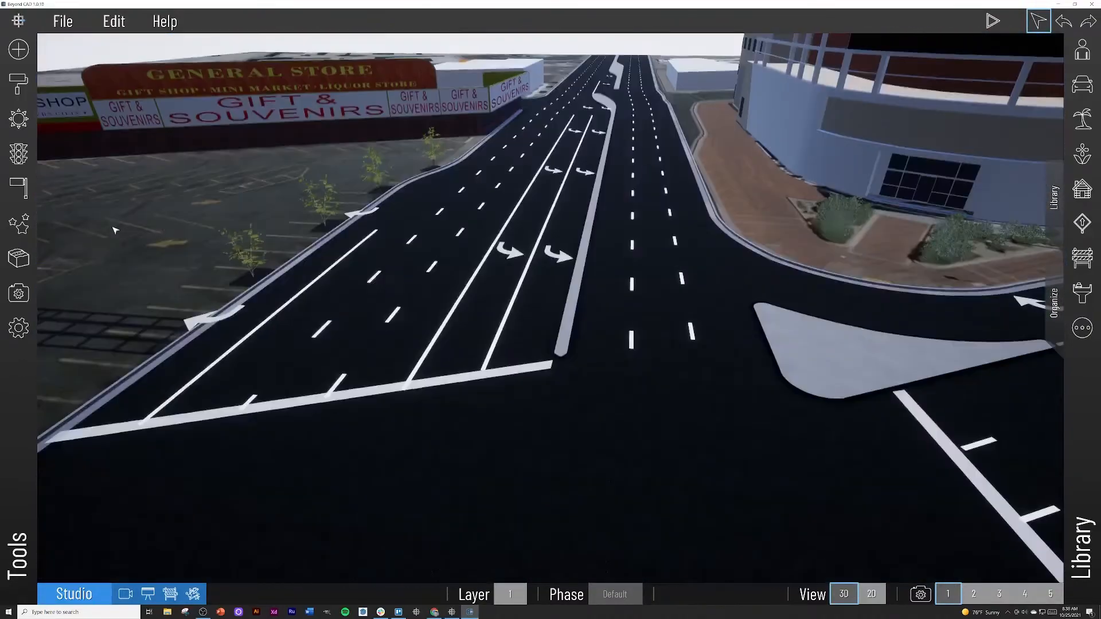
{"action": "left_click", "coordinate": [1052, 315]}
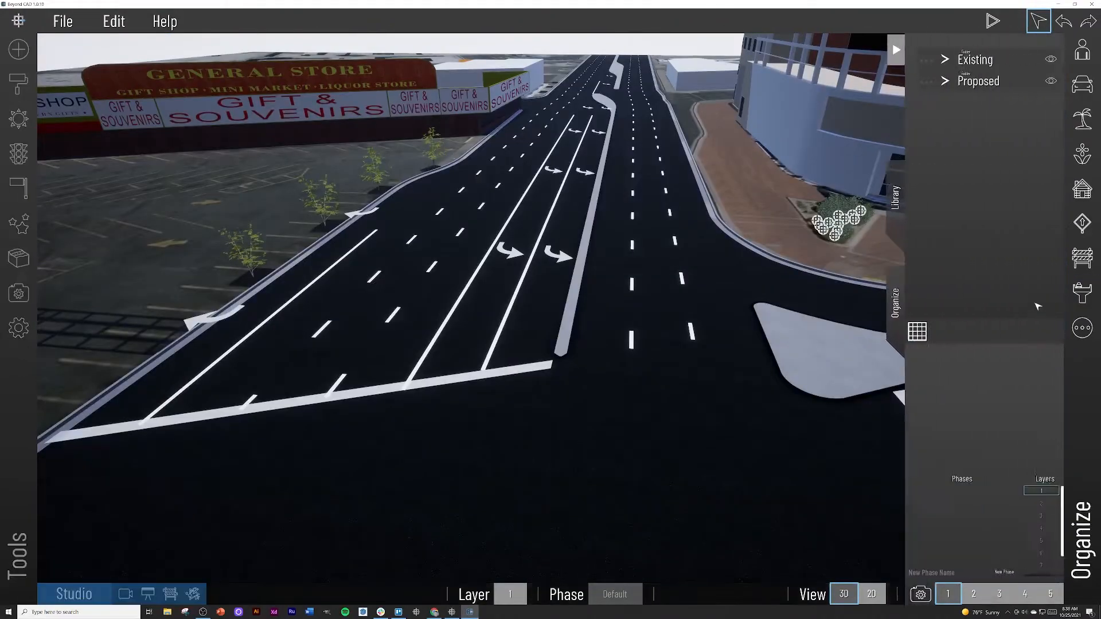
{"action": "left_click", "coordinate": [936, 80]}
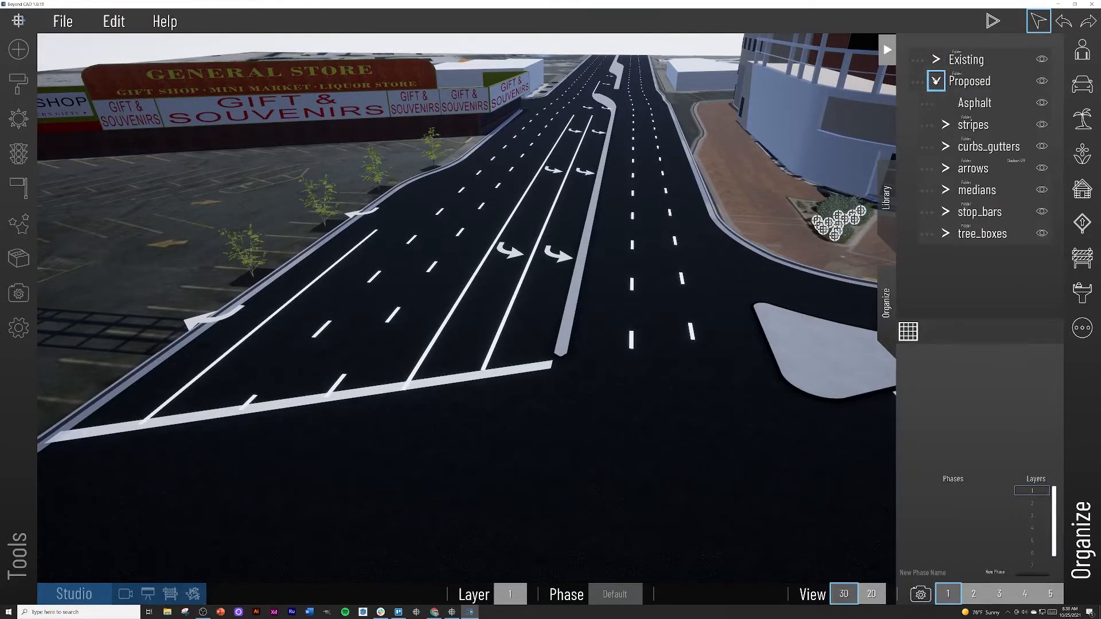
{"action": "left_click", "coordinate": [1003, 148]}
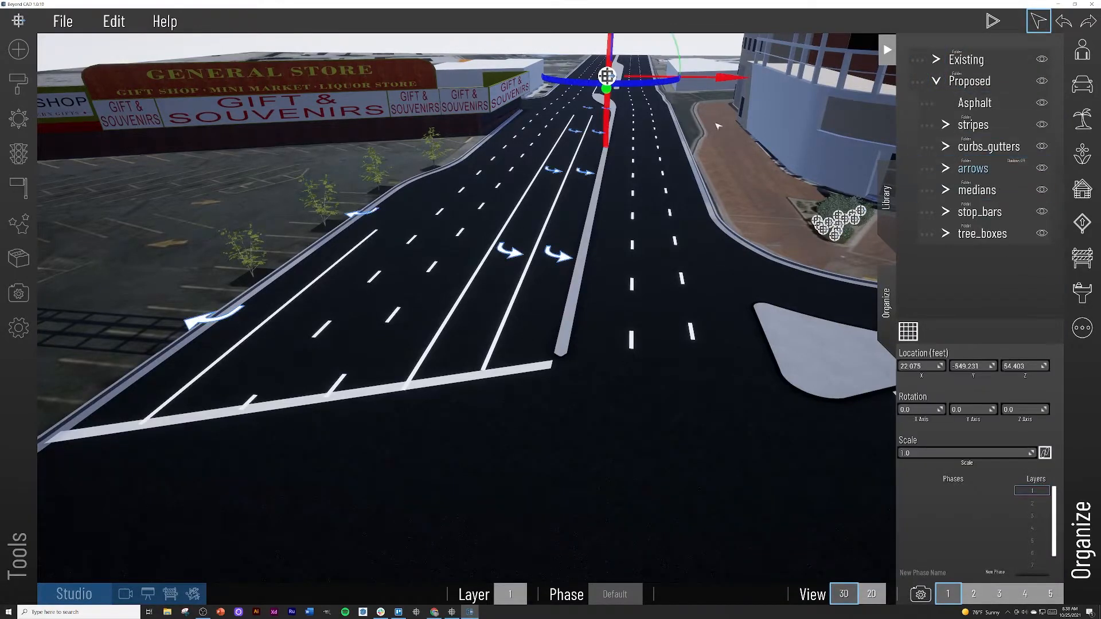
{"action": "right_click_drag", "start_coordinate": [578, 182], "coordinate": [589, 151]}
{"action": "left_click_drag", "start_coordinate": [598, 44], "coordinate": [598, 48]}
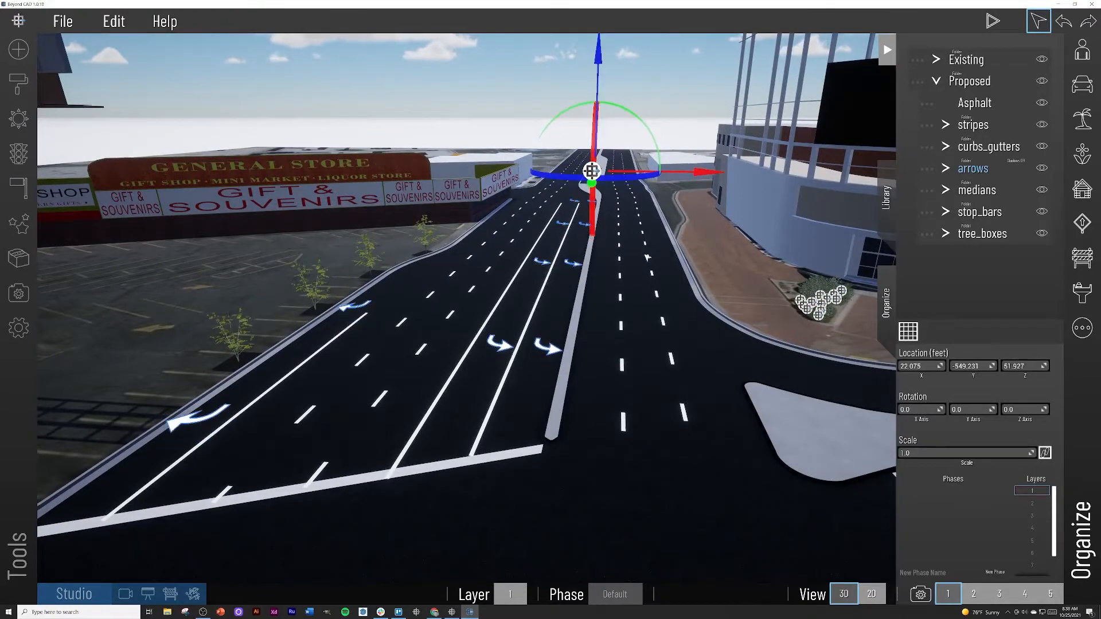
Lower the arrows group further to a Z location of about 49.4 feet, checking it against the intersection's road surface
{"action": "right_click_drag", "start_coordinate": [622, 263], "coordinate": [824, 217]}
{"action": "key", "text": "s"}
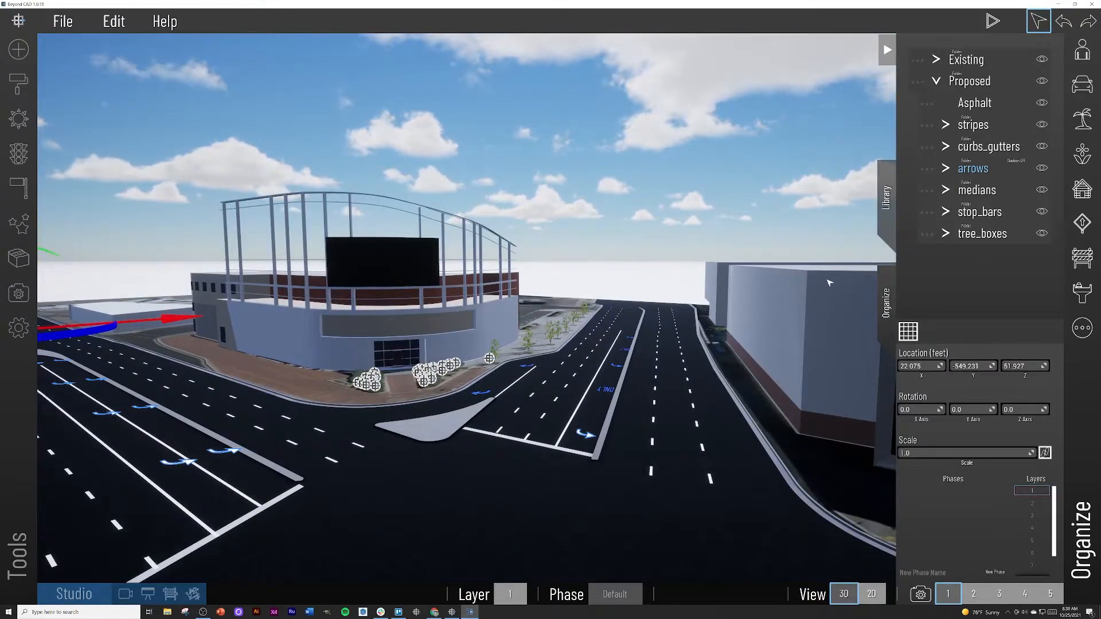
{"action": "right_click_drag", "start_coordinate": [872, 384], "coordinate": [812, 379]}
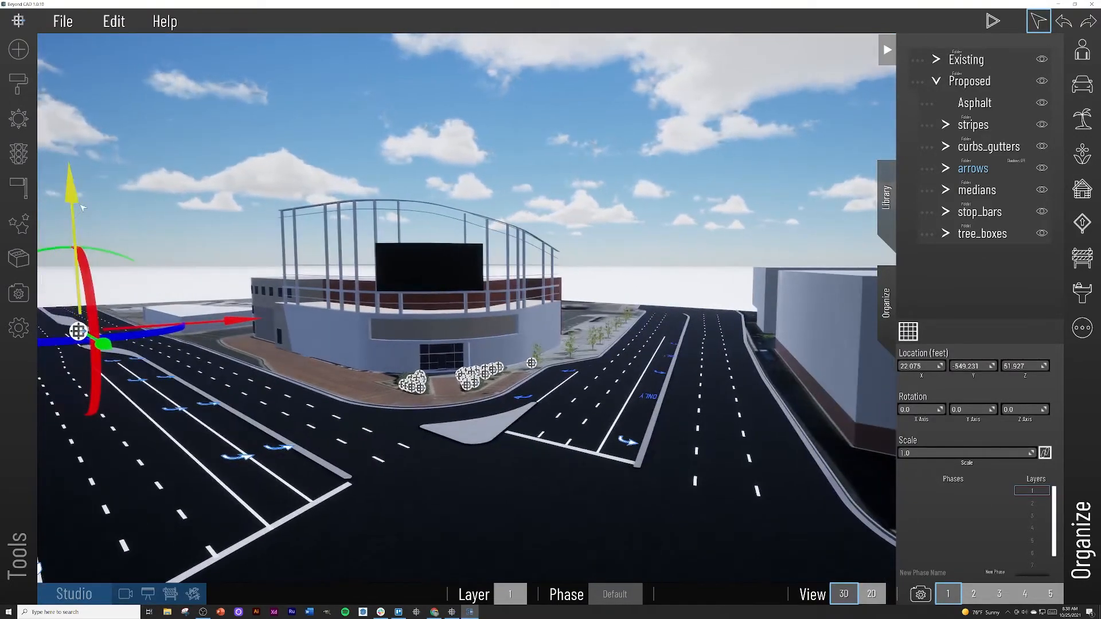
{"action": "left_click_drag", "start_coordinate": [64, 194], "coordinate": [70, 198]}
{"action": "right_click_drag", "start_coordinate": [281, 265], "coordinate": [243, 262]}
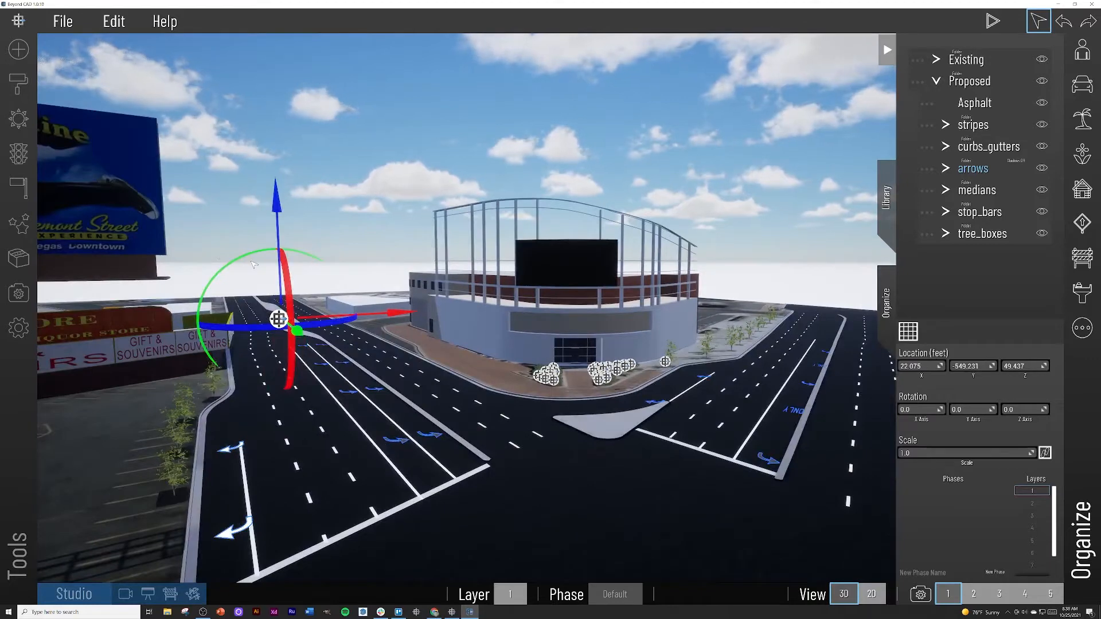
Tilt the arrows group about 1.5 degrees around its Y axis, move it to about X 20.7 and Z 51.0 feet, and deselect it
{"action": "left_click_drag", "start_coordinate": [242, 263], "coordinate": [236, 259]}
{"action": "left_click_drag", "start_coordinate": [275, 211], "coordinate": [276, 209]}
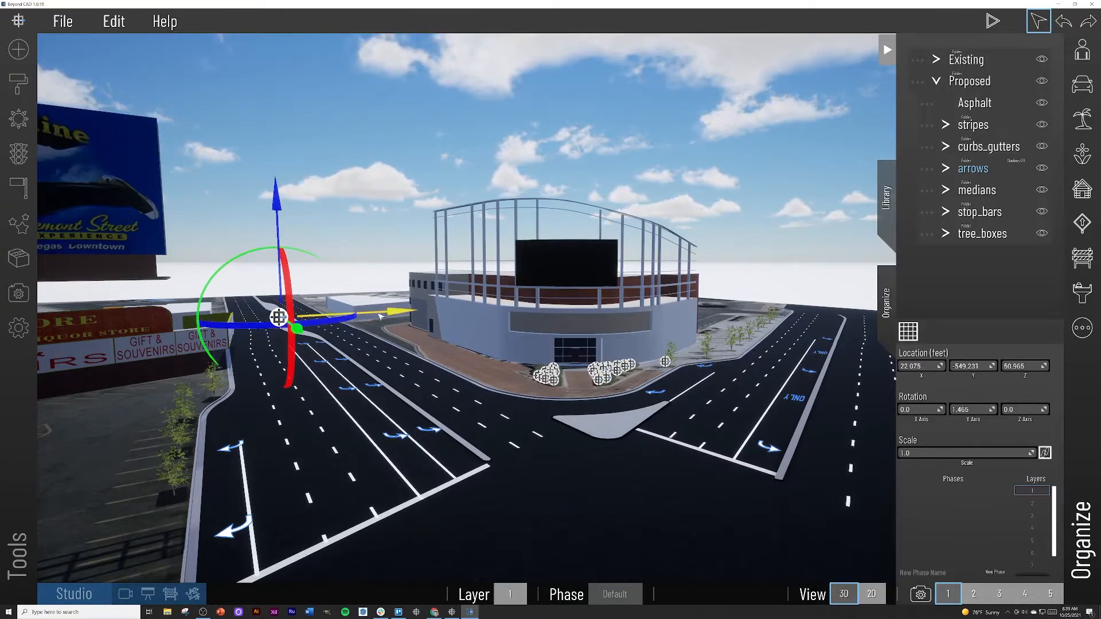
{"action": "left_click_drag", "start_coordinate": [388, 316], "coordinate": [386, 316]}
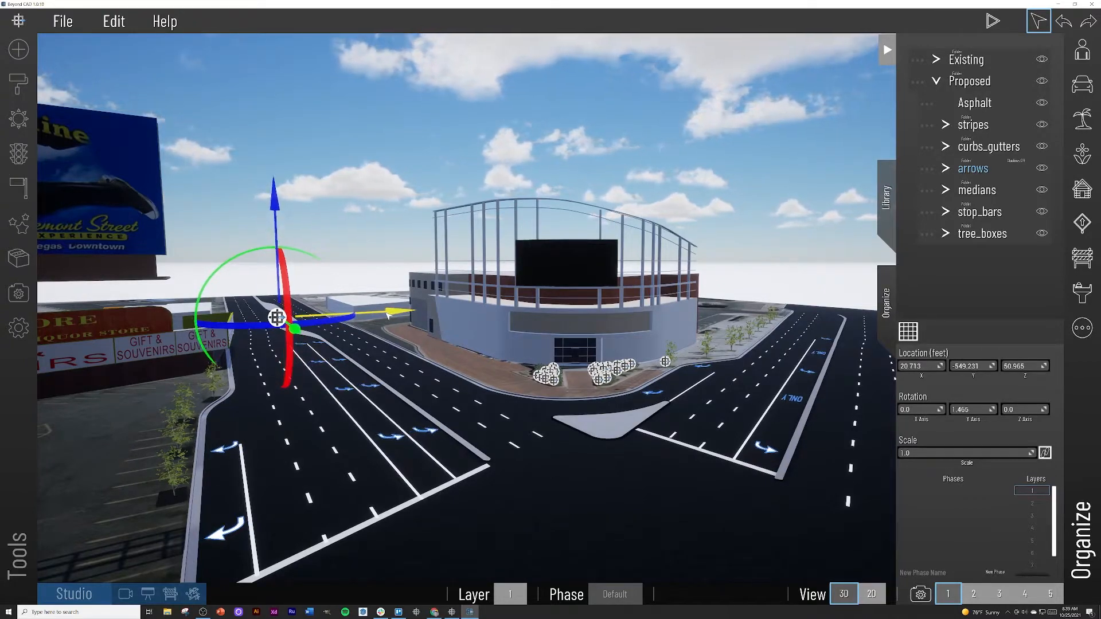
{"action": "left_click", "coordinate": [413, 325]}
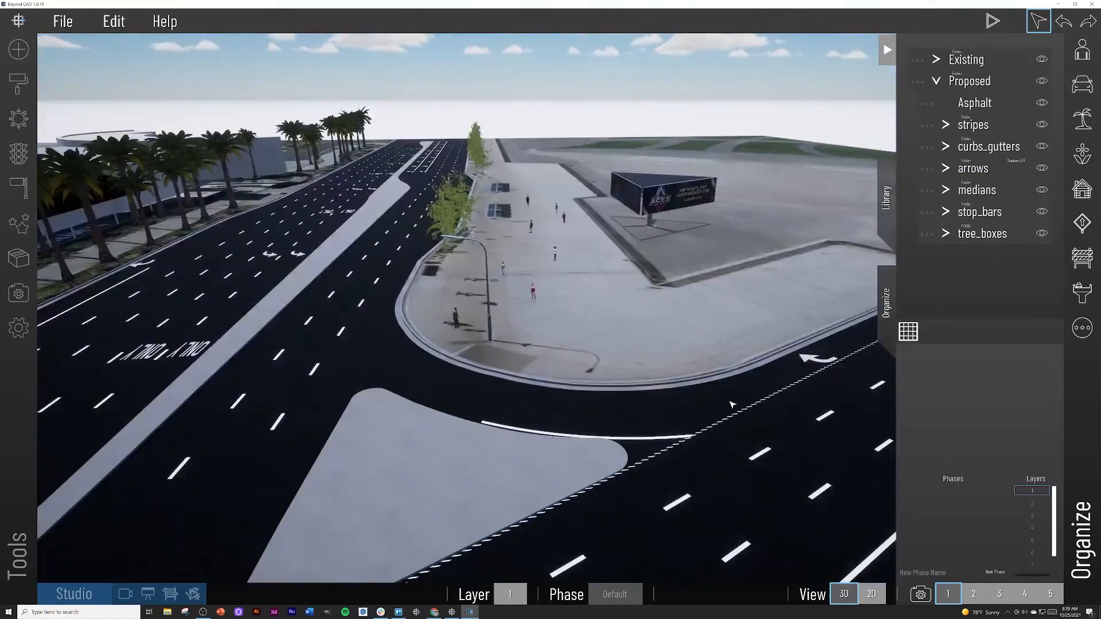
Inspect the lane arrows around the intersection and along the palm-lined road, and close the organizer
{"action": "right_click_drag", "start_coordinate": [732, 405], "coordinate": [553, 329]}
{"action": "scroll", "coordinate": [541, 403], "scroll_direction": "down", "scroll_amount": 3}
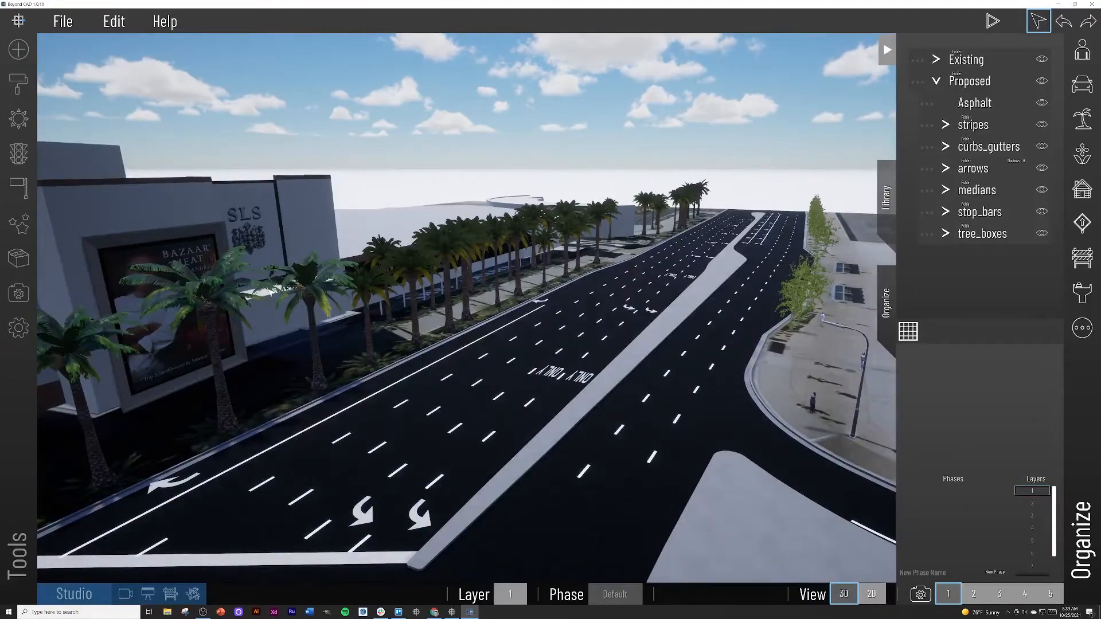
{"action": "key", "text": "w"}
{"action": "right_click_drag", "start_coordinate": [270, 291], "coordinate": [71, 506]}
{"action": "key", "text": "s"}
{"action": "right_click_drag", "start_coordinate": [235, 338], "coordinate": [174, 345]}
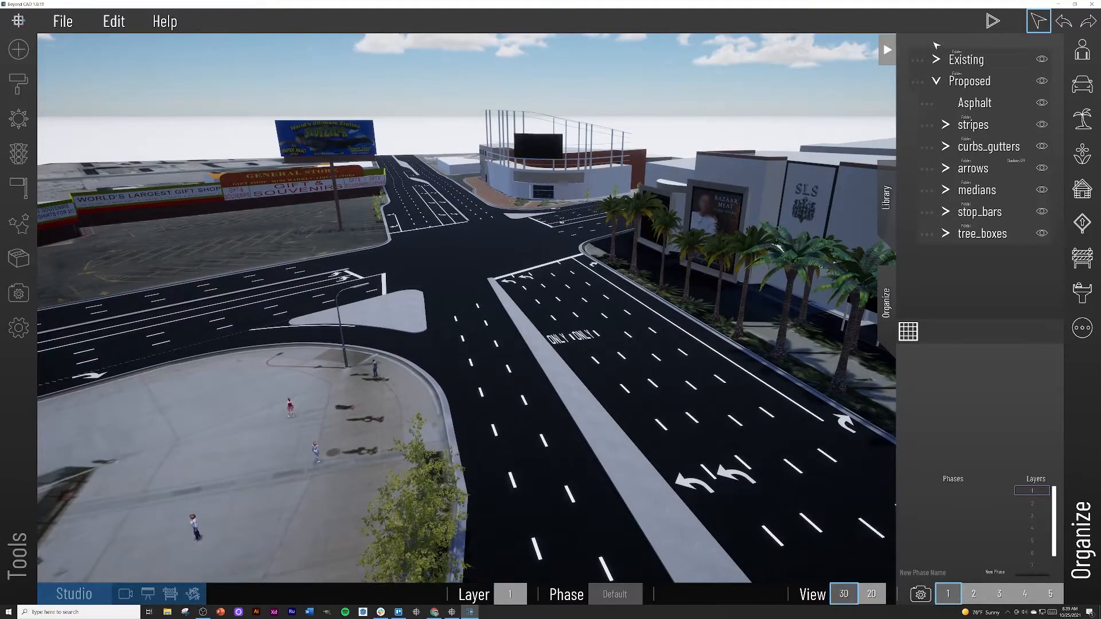
{"action": "left_click", "coordinate": [887, 50]}
{"action": "scroll", "coordinate": [546, 250], "scroll_direction": "down", "scroll_amount": 3}
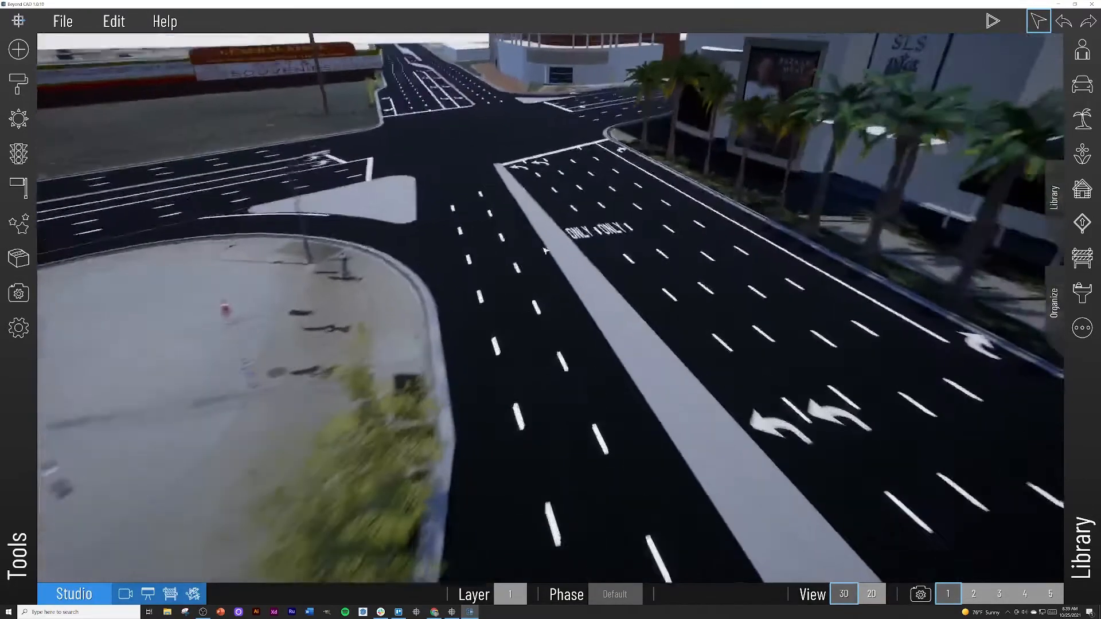
Collapse the Ground materials and open the Asphalt category of the texture library
{"action": "scroll", "coordinate": [546, 251], "scroll_direction": "down", "scroll_amount": 3}
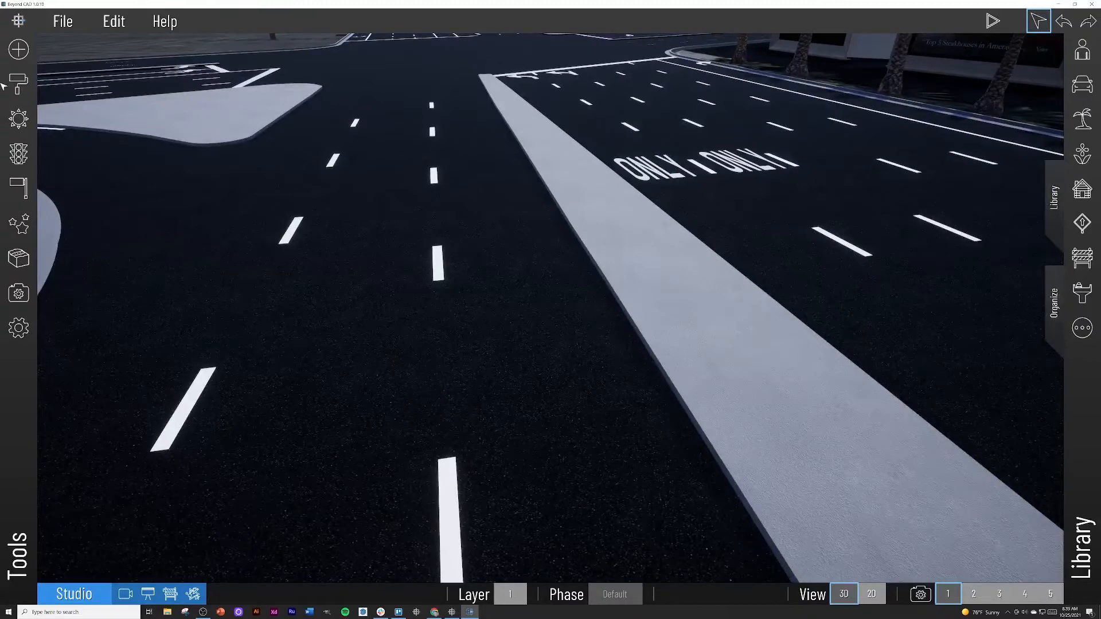
{"action": "left_click", "coordinate": [19, 86]}
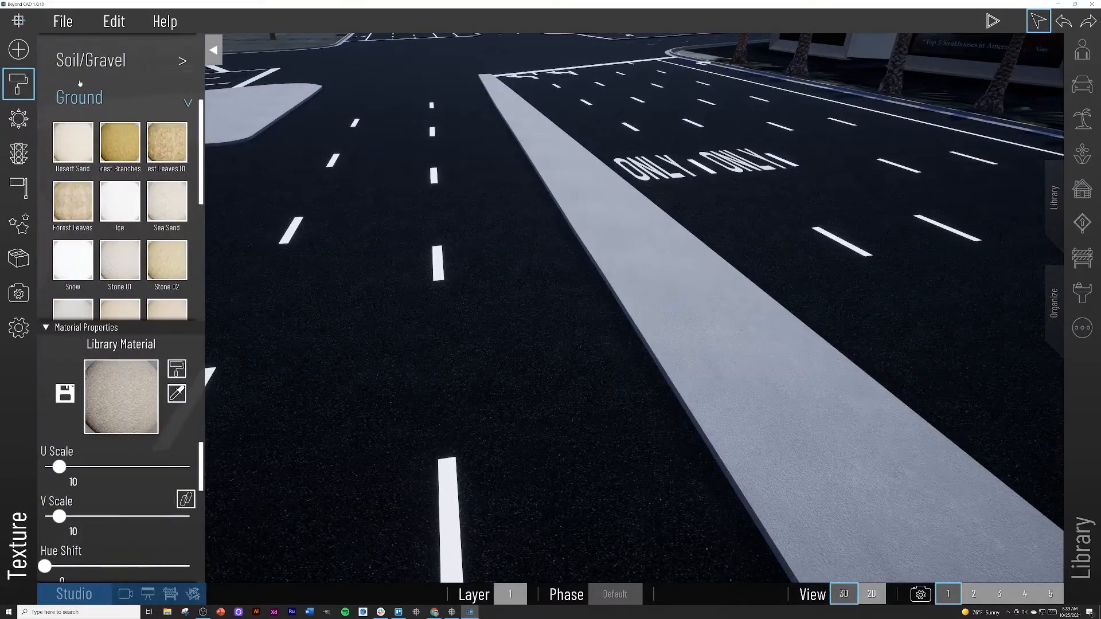
{"action": "left_click", "coordinate": [82, 98]}
{"action": "scroll", "coordinate": [111, 100], "scroll_direction": "up", "scroll_amount": 3}
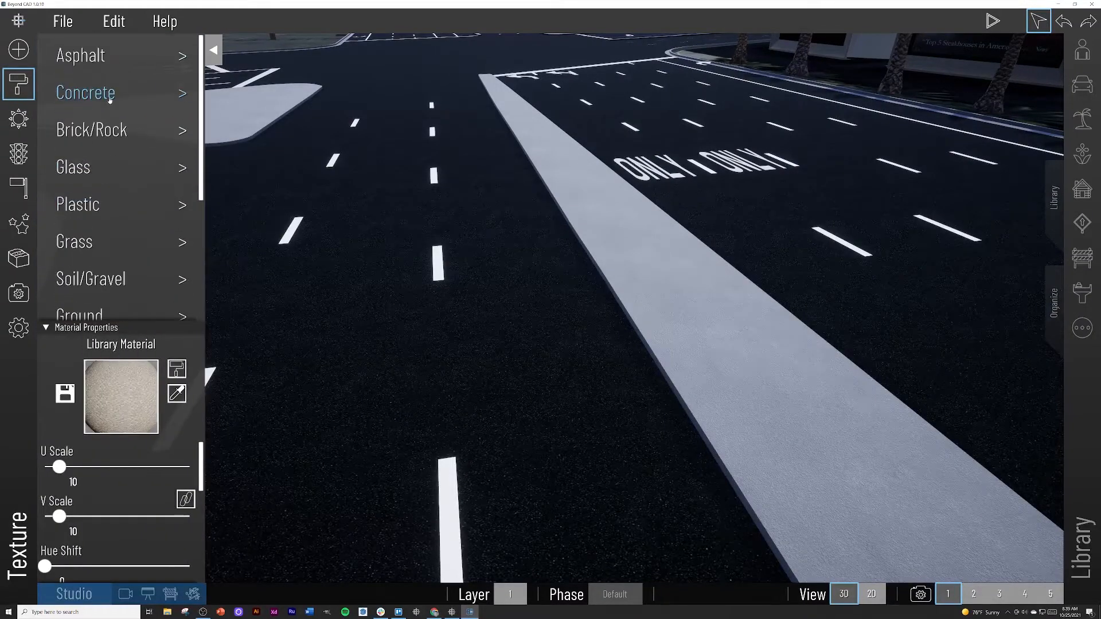
{"action": "left_click", "coordinate": [102, 60]}
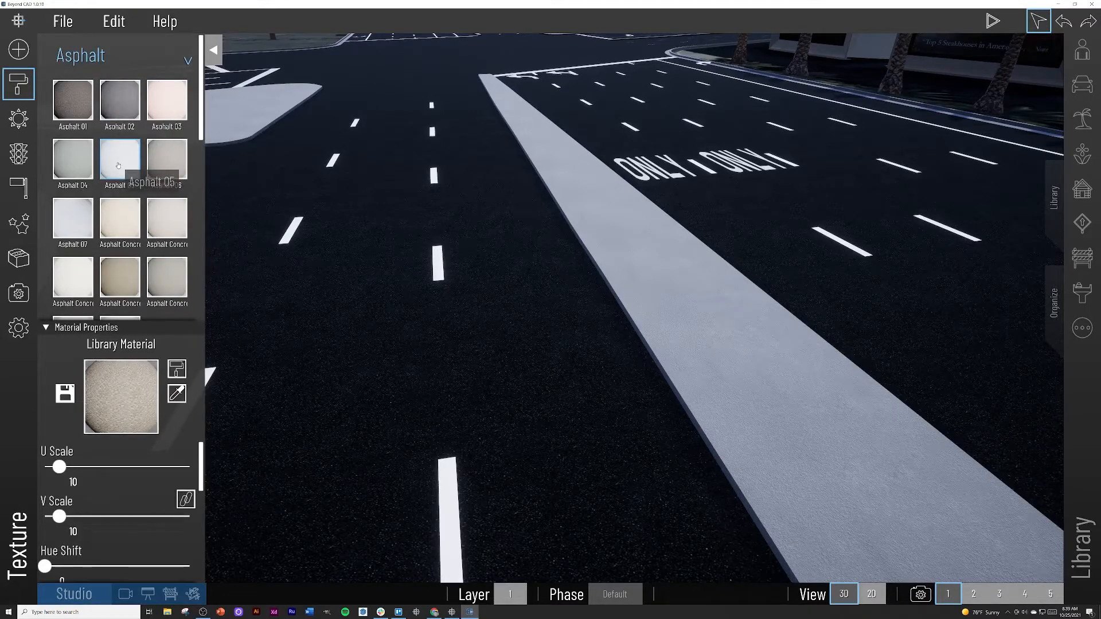
Try the Asphalt 05 material on the road surface
{"action": "left_click_drag", "start_coordinate": [119, 165], "coordinate": [544, 374]}
{"action": "middle_click_drag", "start_coordinate": [533, 374], "coordinate": [526, 366]}
{"action": "scroll", "coordinate": [527, 372], "scroll_direction": "up", "scroll_amount": 5}
{"action": "scroll", "coordinate": [527, 373], "scroll_direction": "down", "scroll_amount": 5}
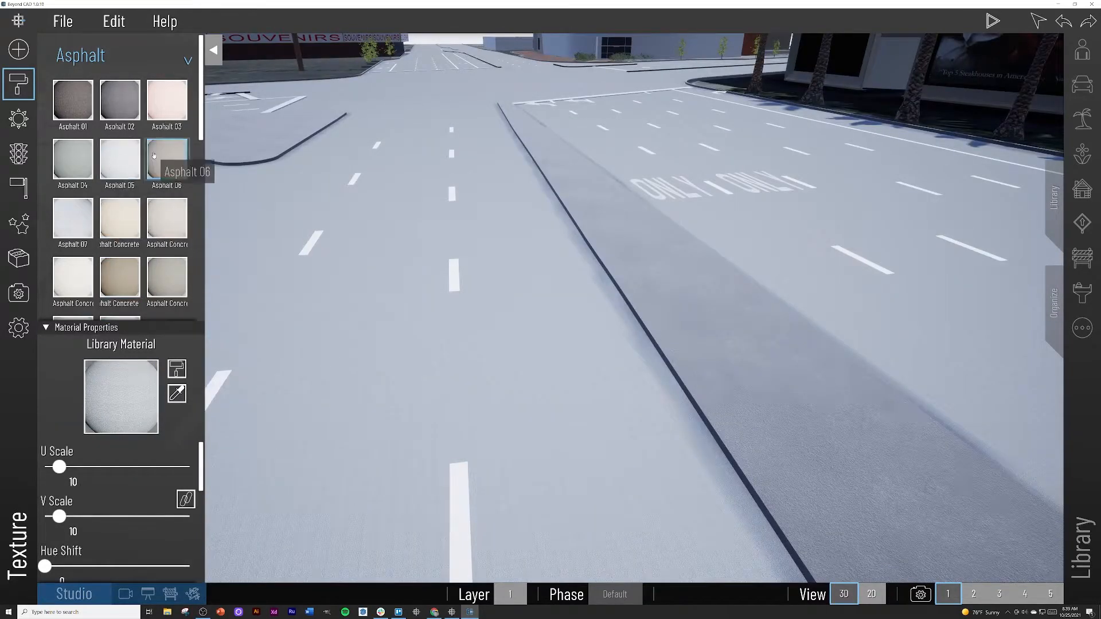
Apply the Asphalt 06 material to the road, trying a U and V scale of 0.2 before setting both to 0.5
{"action": "left_click_drag", "start_coordinate": [167, 163], "coordinate": [499, 385]}
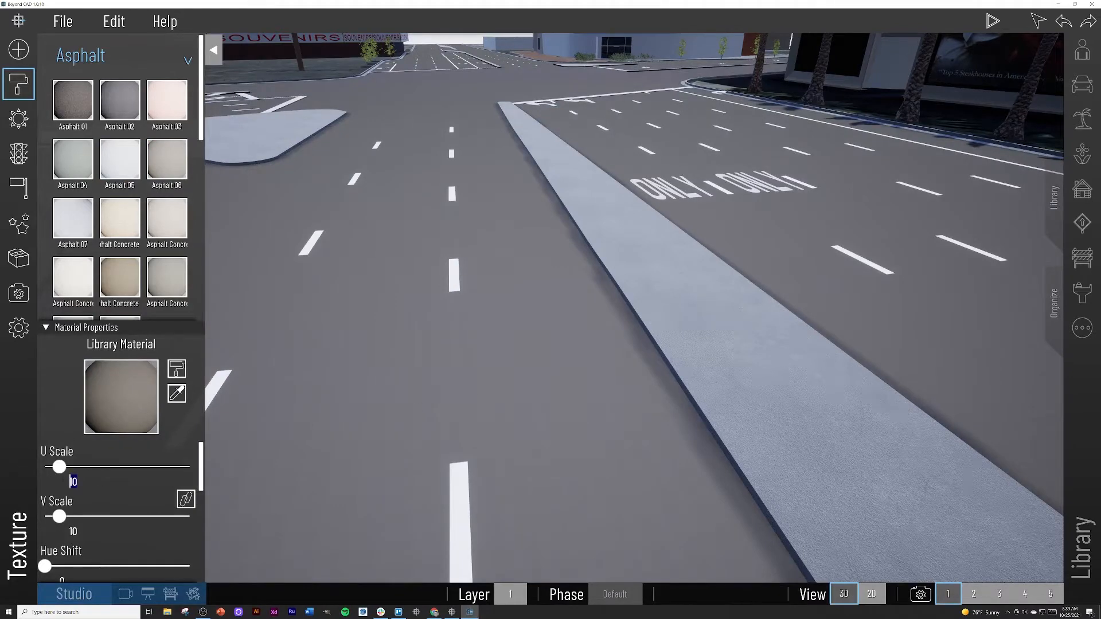
{"action": "type", "text": "0.2"}
{"action": "key", "text": "Return"}
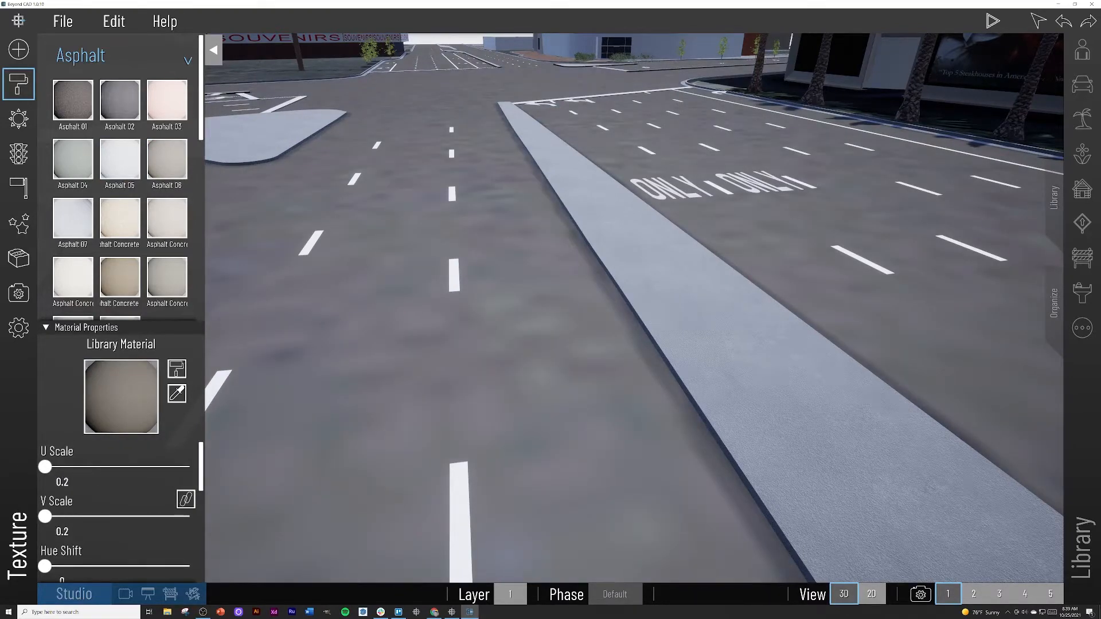
{"action": "type", "text": "0.5"}
{"action": "key", "text": "Return"}
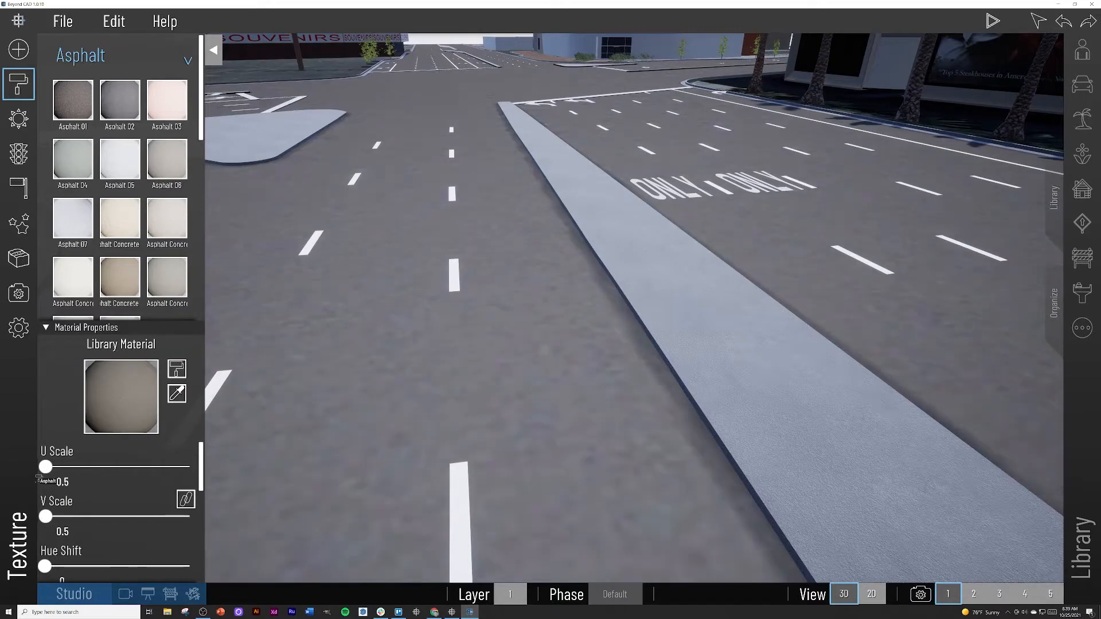
Set the road asphalt's saturation to 7 and brightness to 38, check the roads from above, and close the texture settings
{"action": "scroll", "coordinate": [78, 507], "scroll_direction": "down", "scroll_amount": 3}
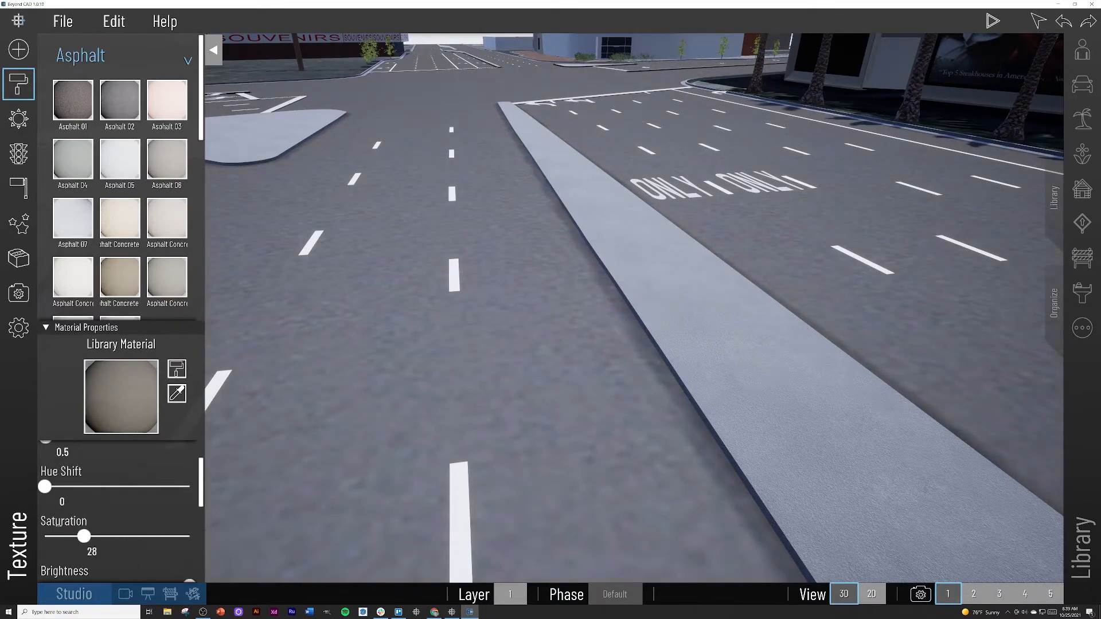
{"action": "left_click_drag", "start_coordinate": [52, 536], "coordinate": [57, 536]}
{"action": "scroll", "coordinate": [115, 516], "scroll_direction": "down", "scroll_amount": 3}
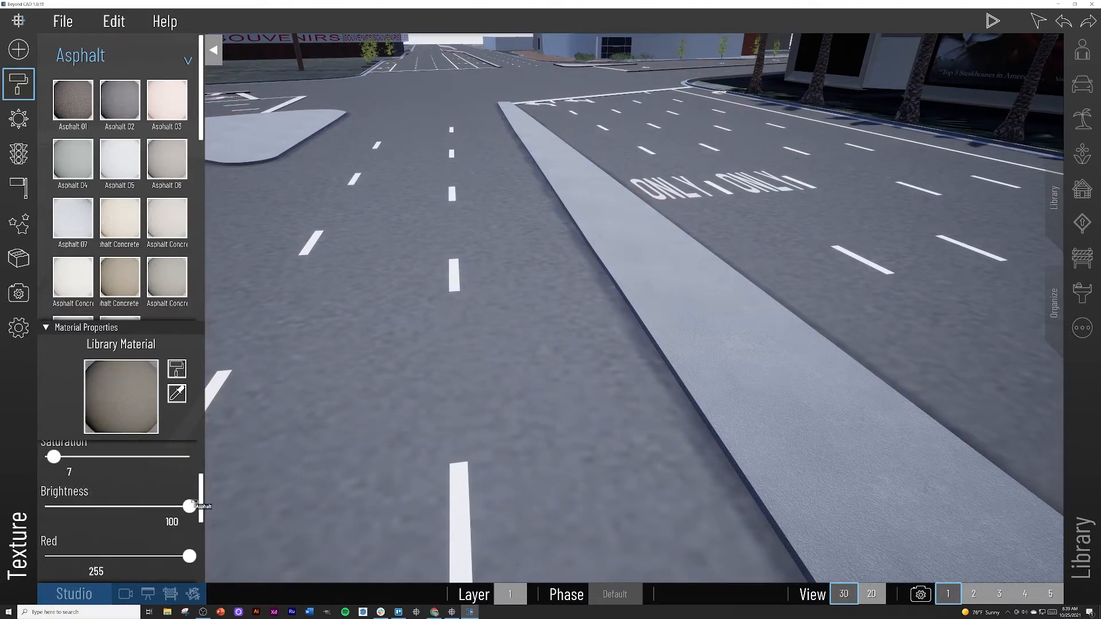
{"action": "left_click_drag", "start_coordinate": [192, 504], "coordinate": [104, 506]}
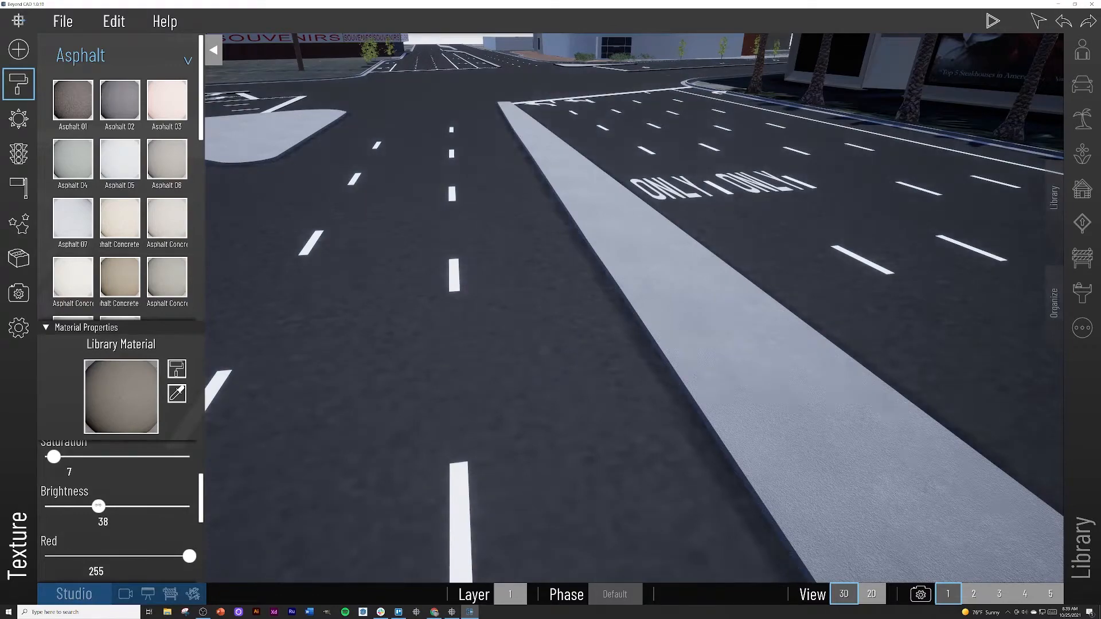
{"action": "scroll", "coordinate": [477, 434], "scroll_direction": "down", "scroll_amount": 6}
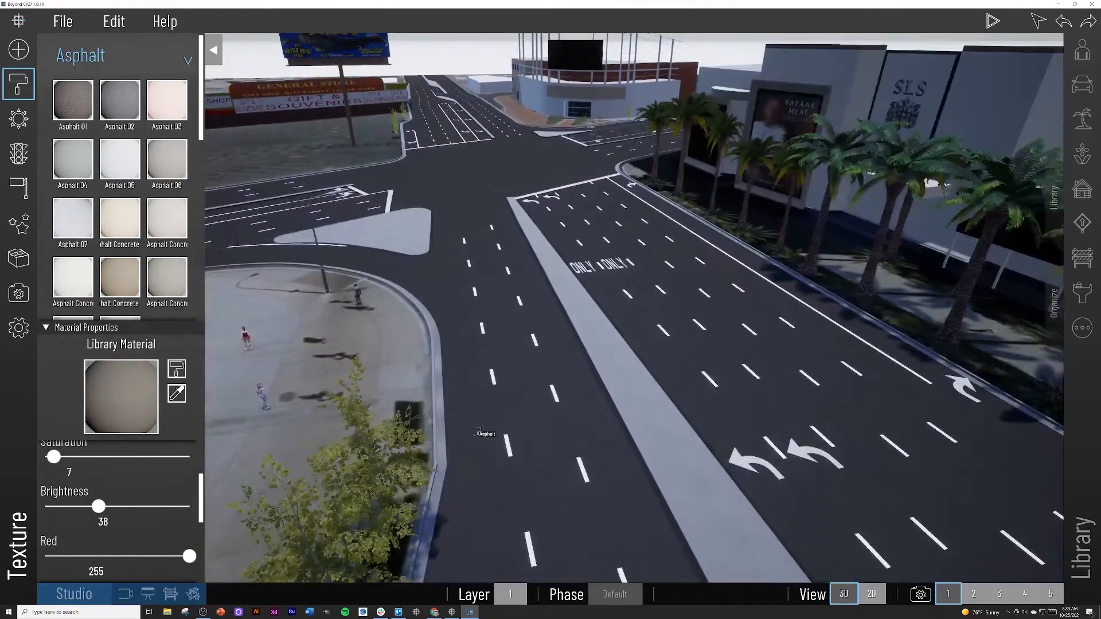
{"action": "scroll", "coordinate": [459, 413], "scroll_direction": "down", "scroll_amount": 8}
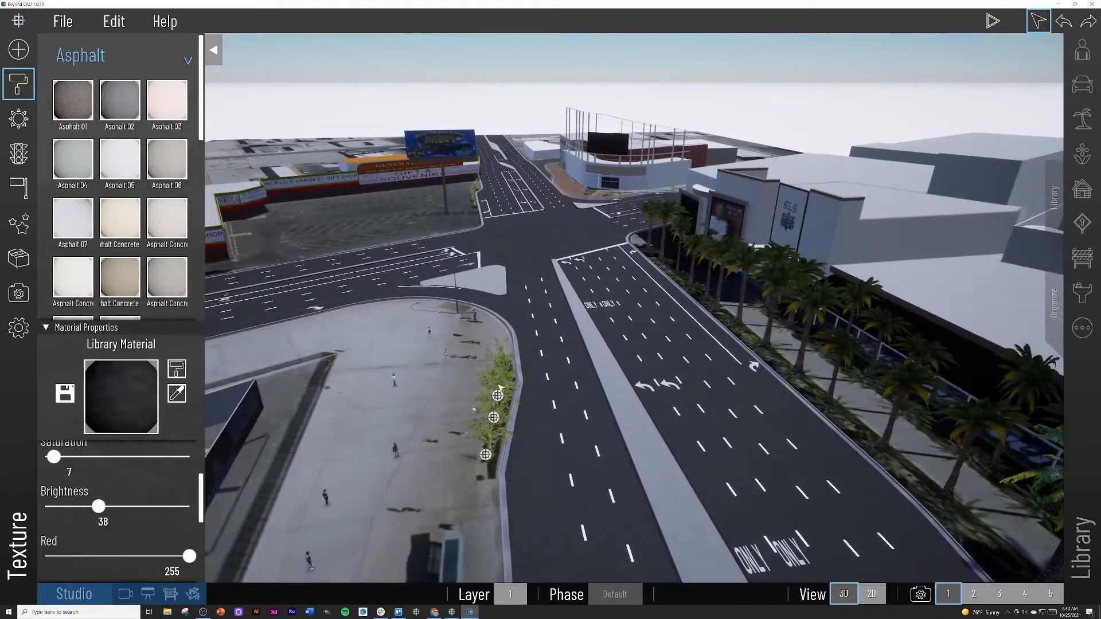
{"action": "scroll", "coordinate": [500, 389], "scroll_direction": "down", "scroll_amount": 3}
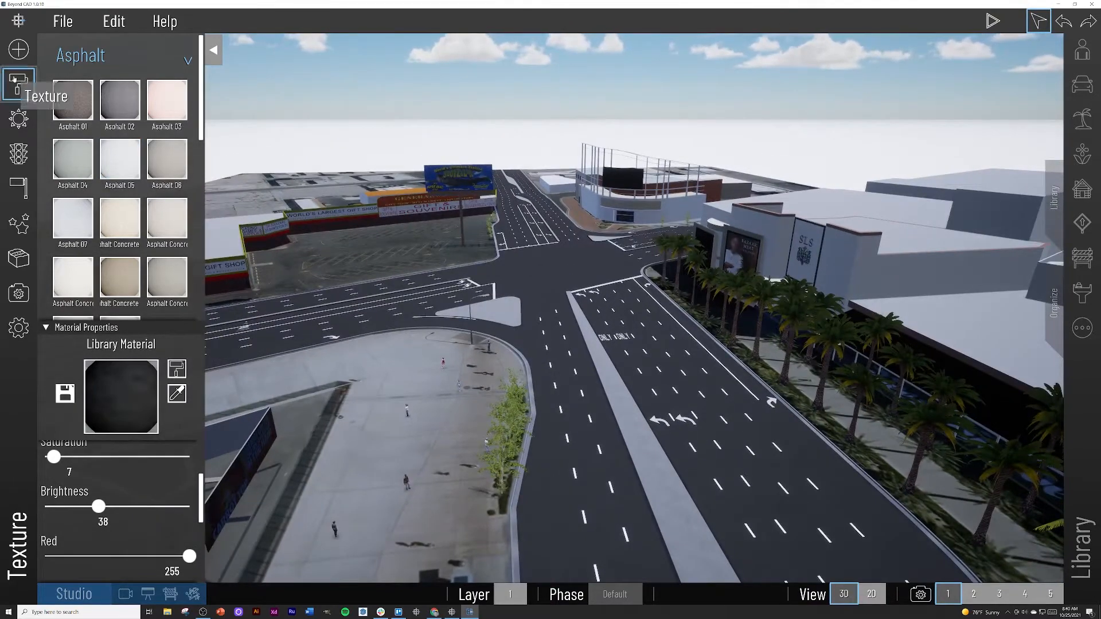
{"action": "left_click", "coordinate": [15, 79]}
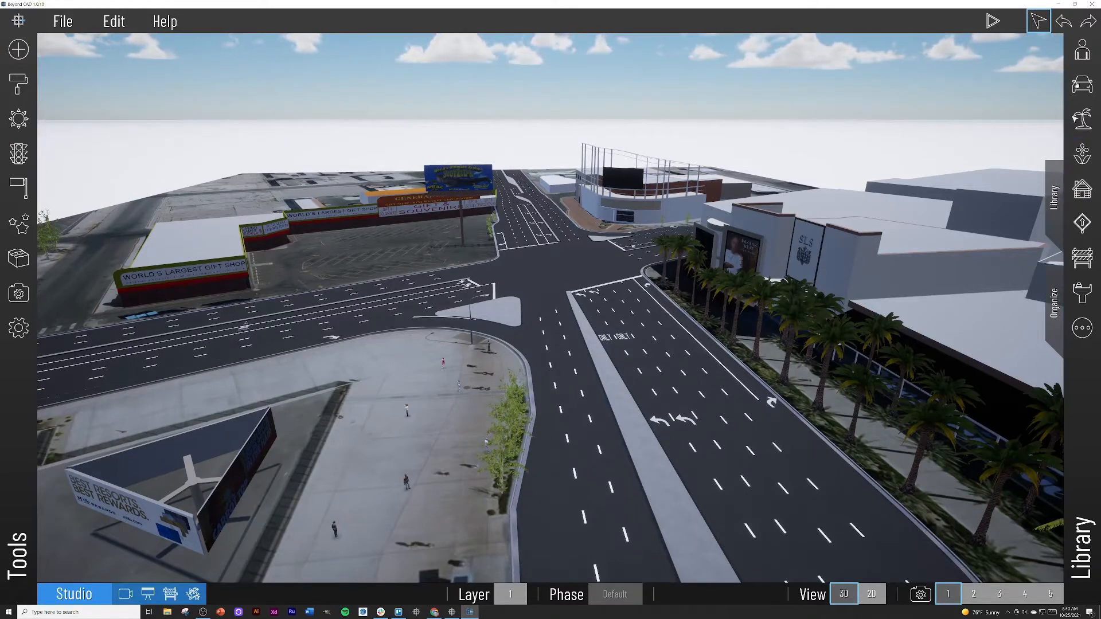
Set the environment's time of day to about 9.10
{"action": "left_click", "coordinate": [18, 119]}
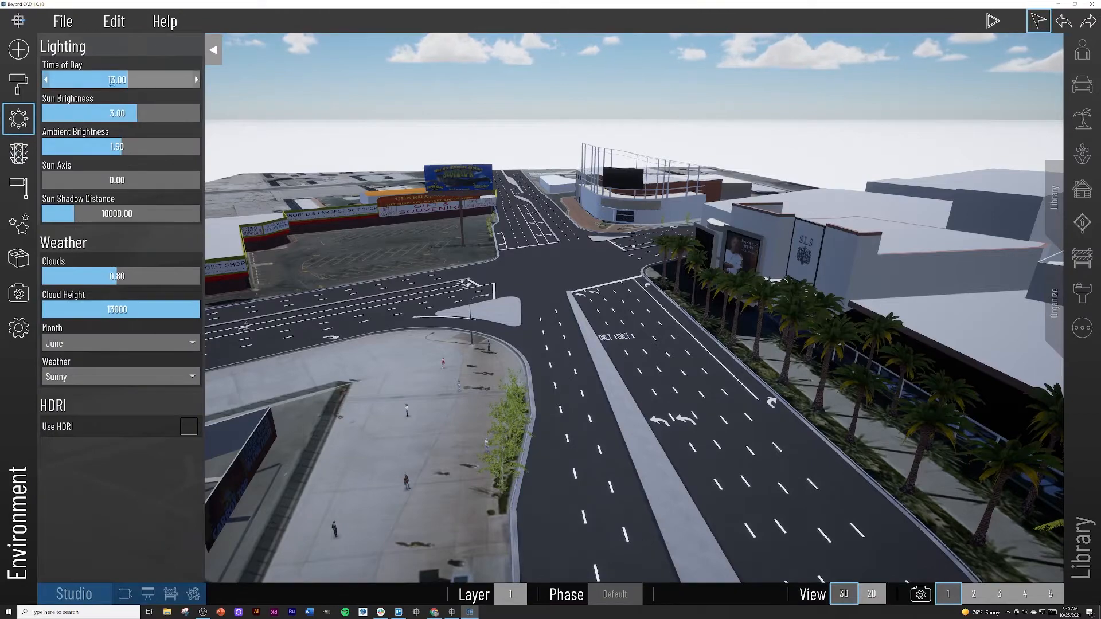
{"action": "mouse_move", "coordinate": [122, 80]}
{"action": "left_mouse_down"}
{"action": "mouse_move", "coordinate": [91, 79]}
{"action": "mouse_move", "coordinate": [161, 79]}
{"action": "mouse_move", "coordinate": [102, 80]}
{"action": "left_mouse_up"}
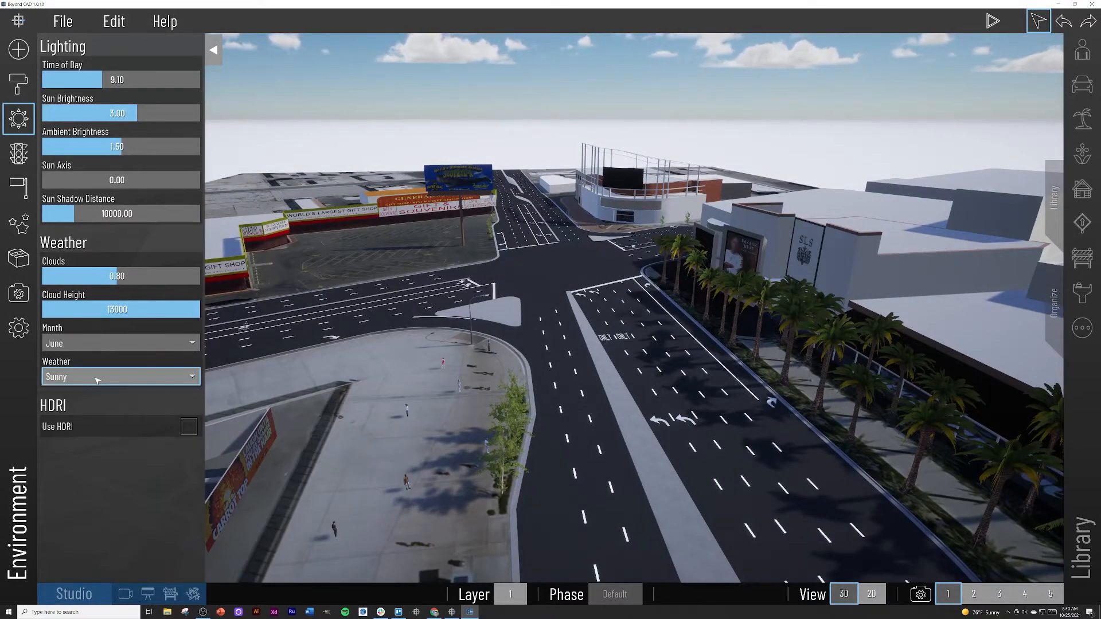
{"action": "left_click", "coordinate": [106, 343]}
{"action": "left_click", "coordinate": [106, 343]}
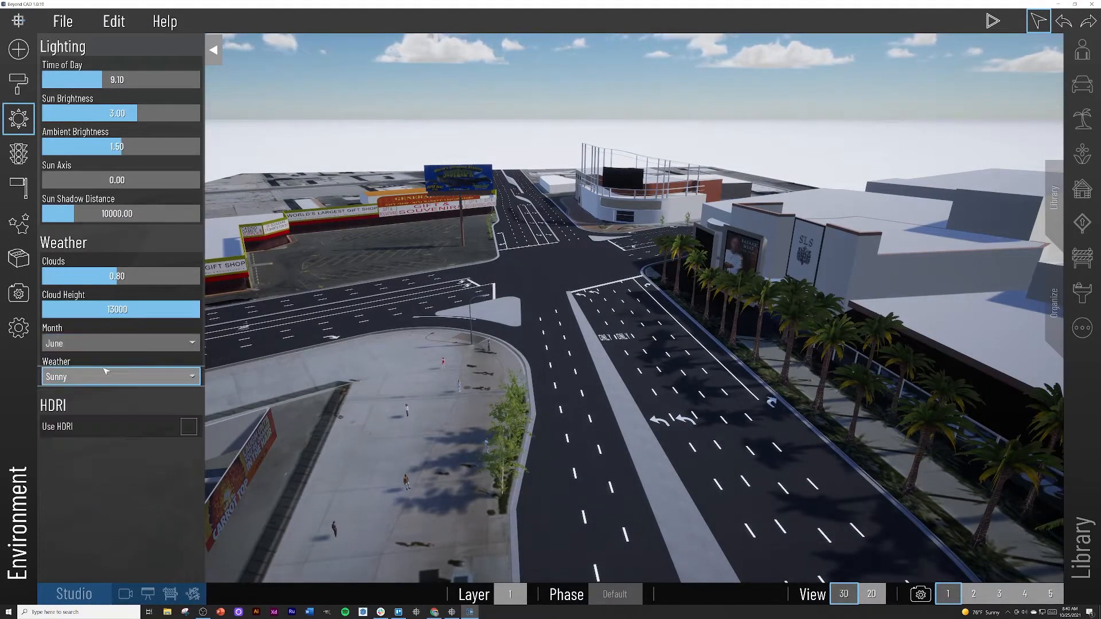
Set the environment's weather to Rainy/Snowy and the month to December
{"action": "left_click", "coordinate": [106, 374]}
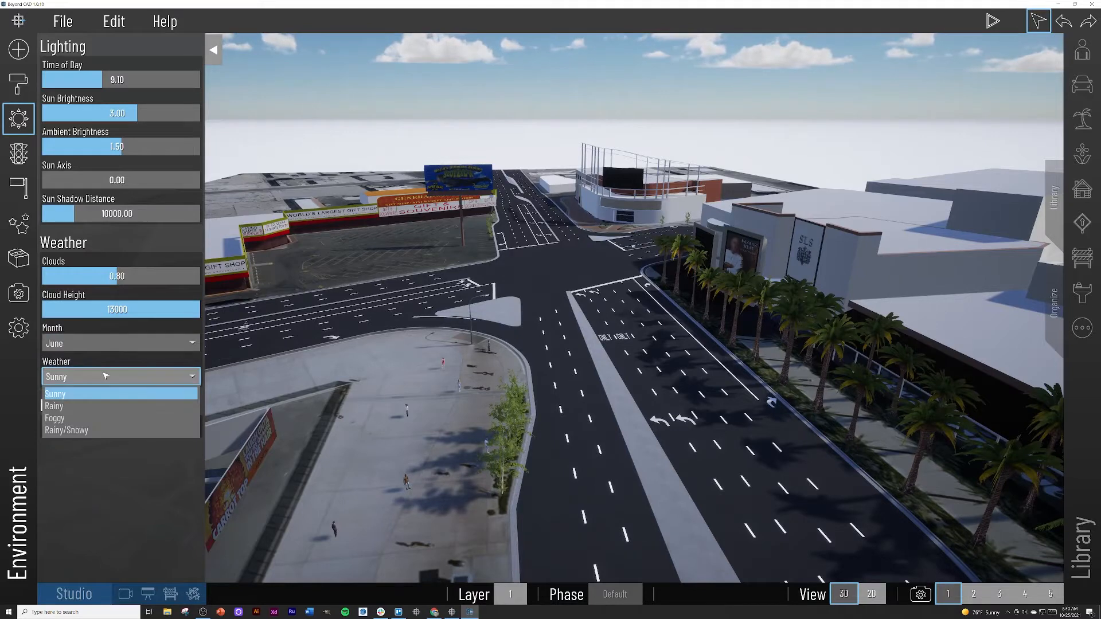
{"action": "left_click", "coordinate": [86, 430]}
{"action": "left_click", "coordinate": [113, 342]}
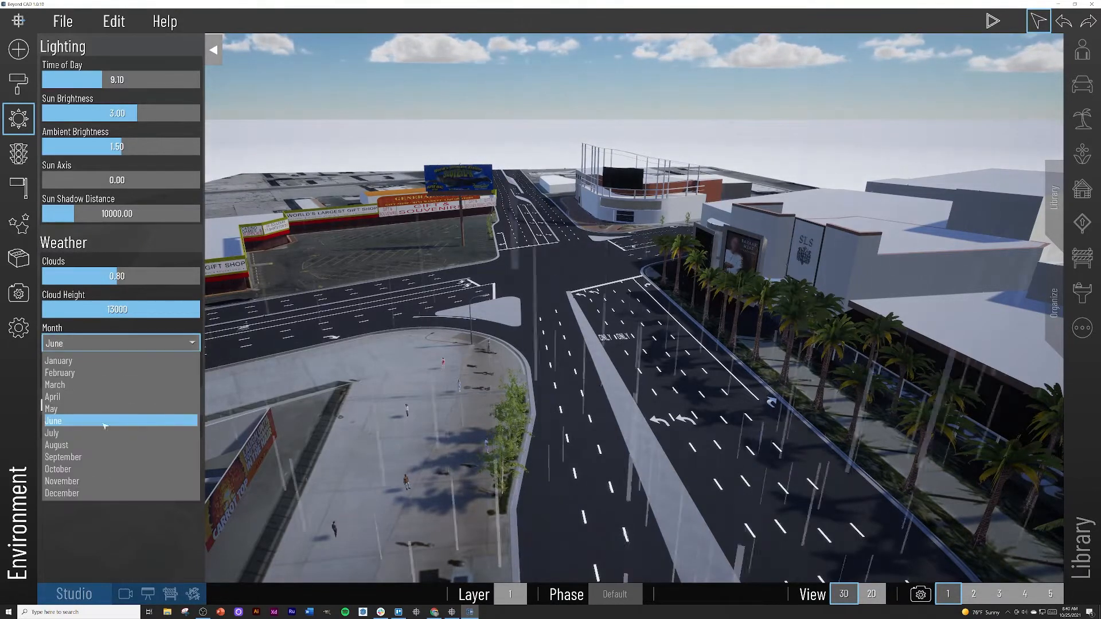
{"action": "left_click", "coordinate": [107, 491]}
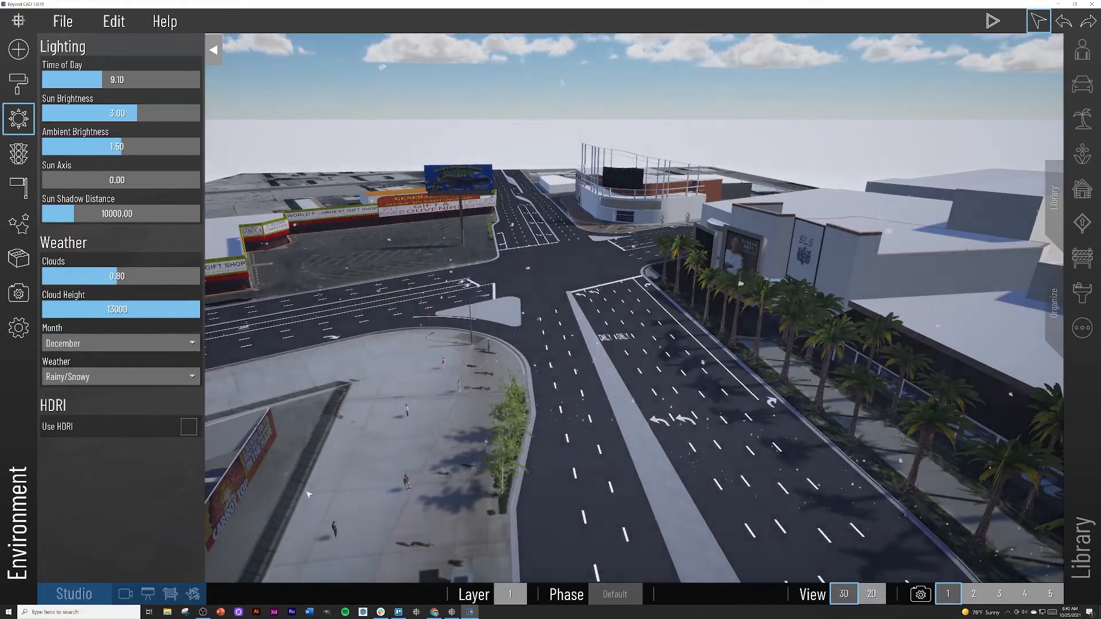
Try cloud heights of about 7947 and 5893 over the street before returning the cloud height to 13000
{"action": "key", "text": "w"}
{"action": "key", "text": "w"}
{"action": "right_click_drag", "start_coordinate": [482, 473], "coordinate": [533, 415]}
{"action": "key", "text": "s"}
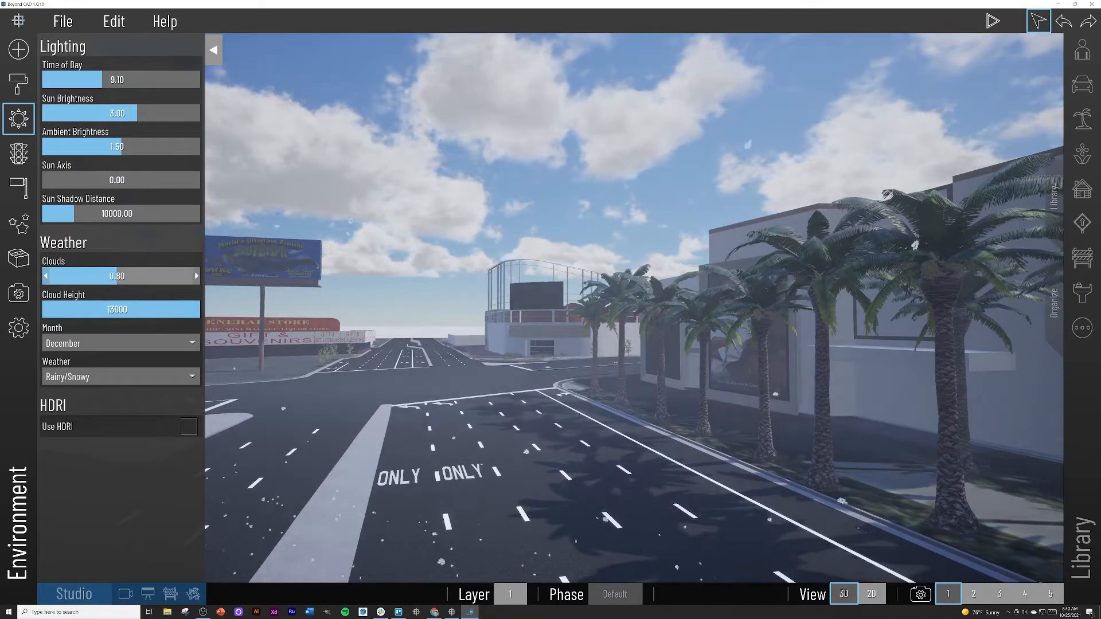
{"action": "left_click_drag", "start_coordinate": [117, 311], "coordinate": [55, 311]}
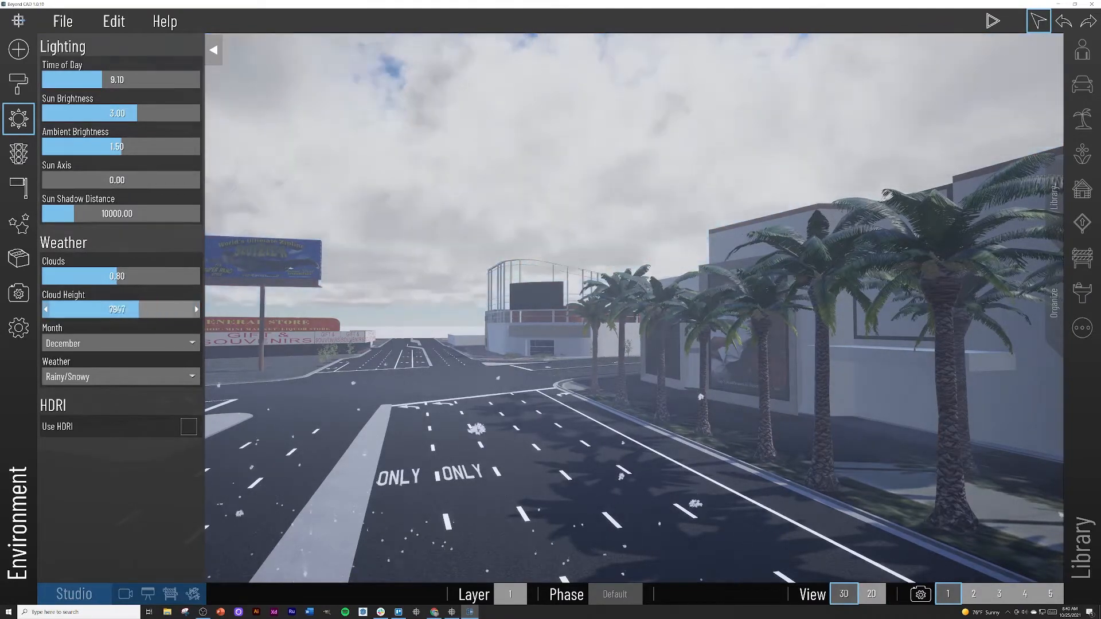
{"action": "left_click_drag", "start_coordinate": [138, 310], "coordinate": [113, 310]}
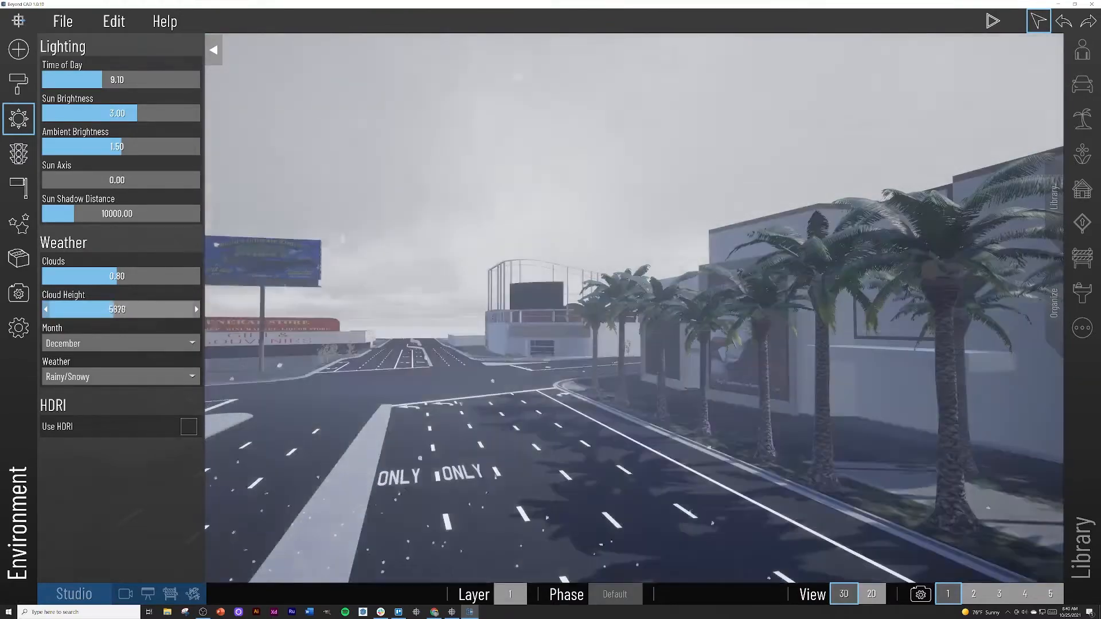
{"action": "right_click_drag", "start_coordinate": [602, 414], "coordinate": [563, 493]}
{"action": "scroll", "coordinate": [562, 494], "scroll_direction": "up", "scroll_amount": 3}
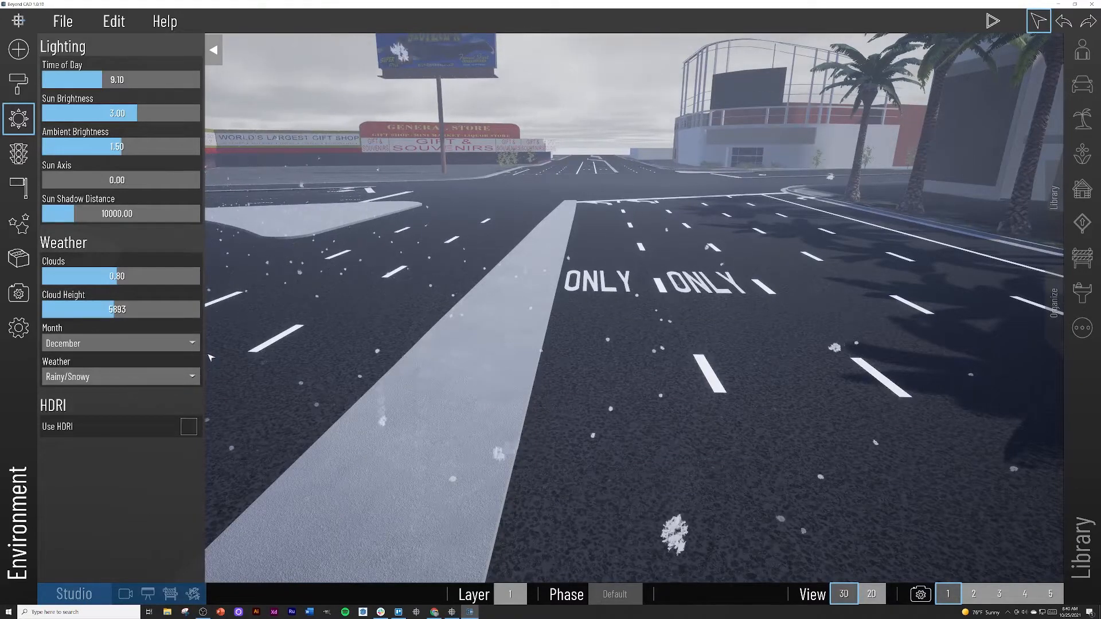
{"action": "left_click_drag", "start_coordinate": [117, 310], "coordinate": [188, 310]}
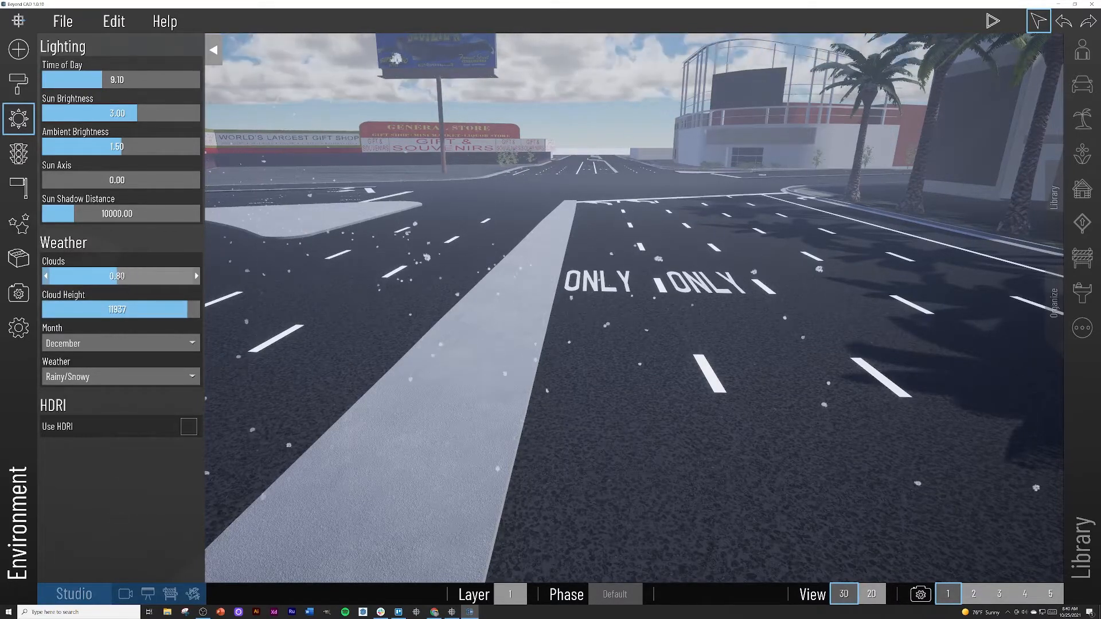
{"action": "mouse_move", "coordinate": [187, 310]}
{"action": "left_mouse_down"}
{"action": "mouse_move", "coordinate": [142, 310]}
{"action": "mouse_move", "coordinate": [198, 310]}
{"action": "left_mouse_up"}
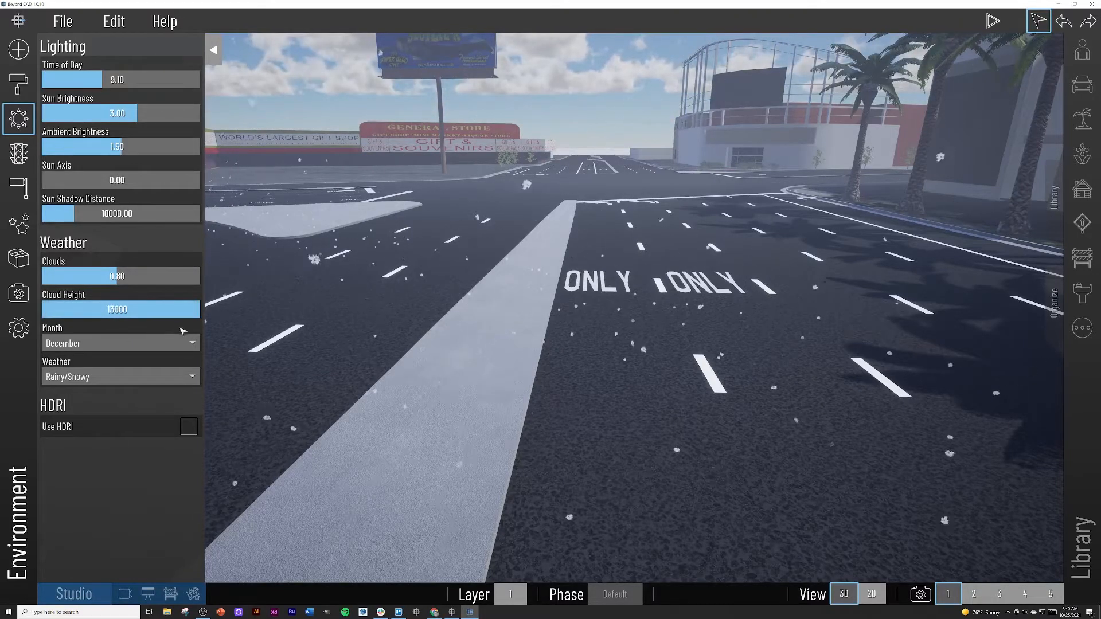
Set the environment's weather to Sunny and the sun shadow distance to about 18435
{"action": "left_click", "coordinate": [115, 377]}
{"action": "left_click", "coordinate": [109, 393]}
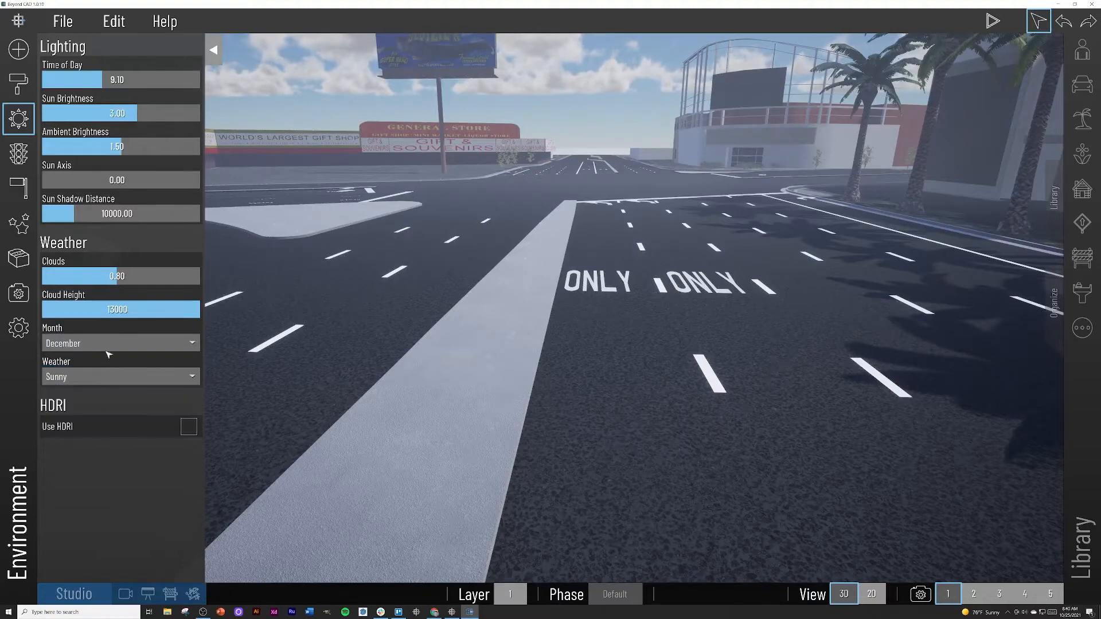
{"action": "right_click_drag", "start_coordinate": [516, 373], "coordinate": [604, 308]}
{"action": "scroll", "coordinate": [516, 330], "scroll_direction": "down", "scroll_amount": 6}
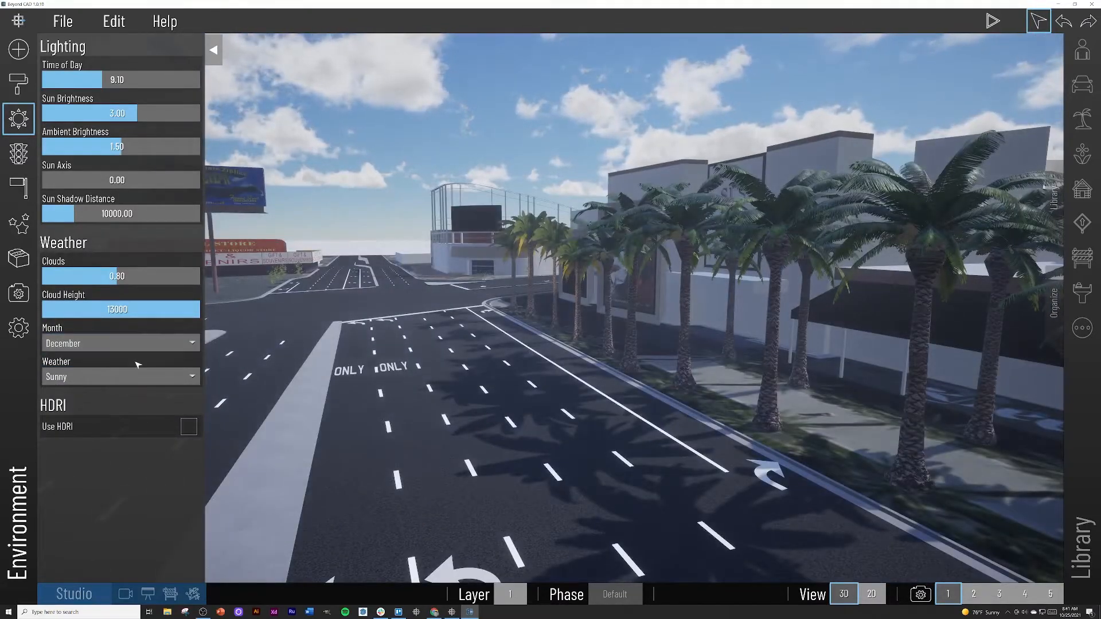
{"action": "right_click_drag", "start_coordinate": [454, 353], "coordinate": [453, 331]}
{"action": "scroll", "coordinate": [454, 330], "scroll_direction": "down", "scroll_amount": 5}
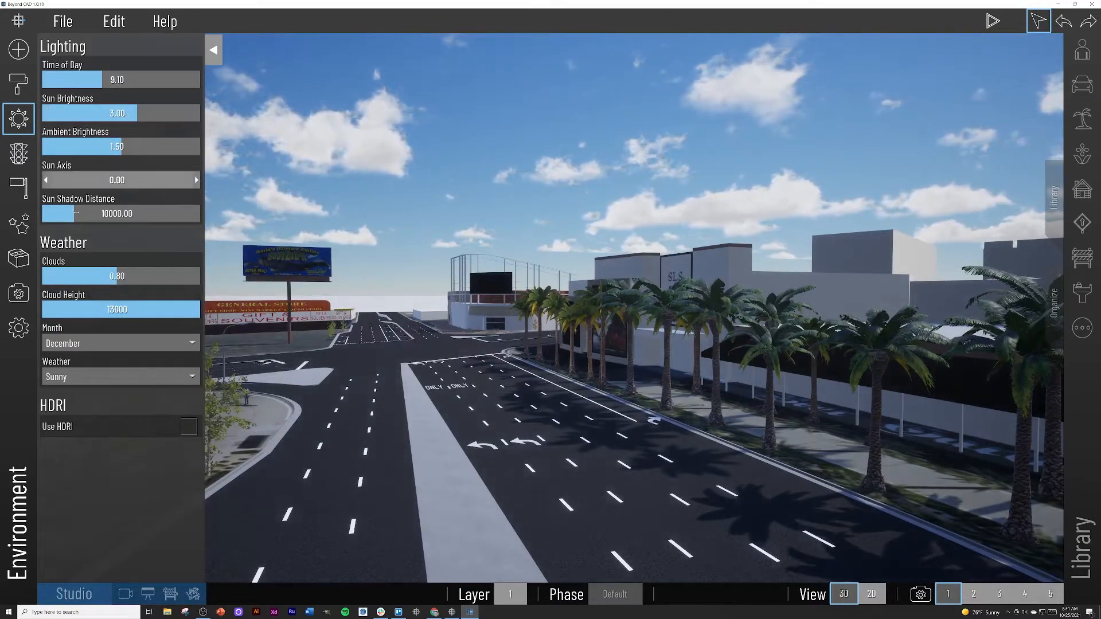
{"action": "left_click_drag", "start_coordinate": [77, 213], "coordinate": [100, 213]}
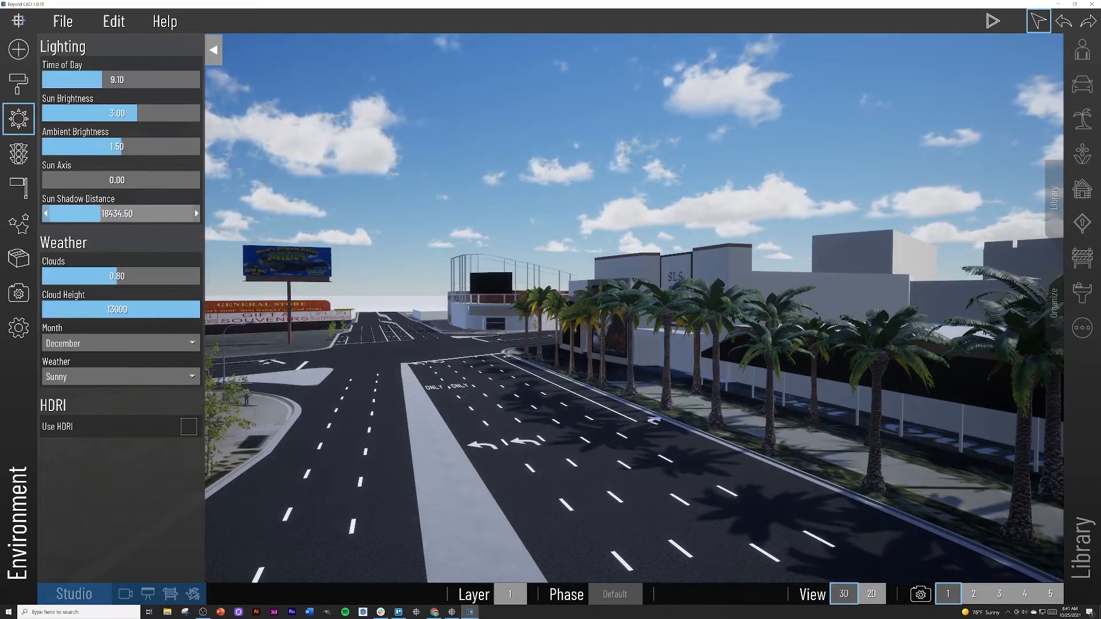
Begin a new vehicle traffic path in the northbound lanes at the road's south end, placing its first points toward the intersection
{"action": "left_click", "coordinate": [19, 153]}
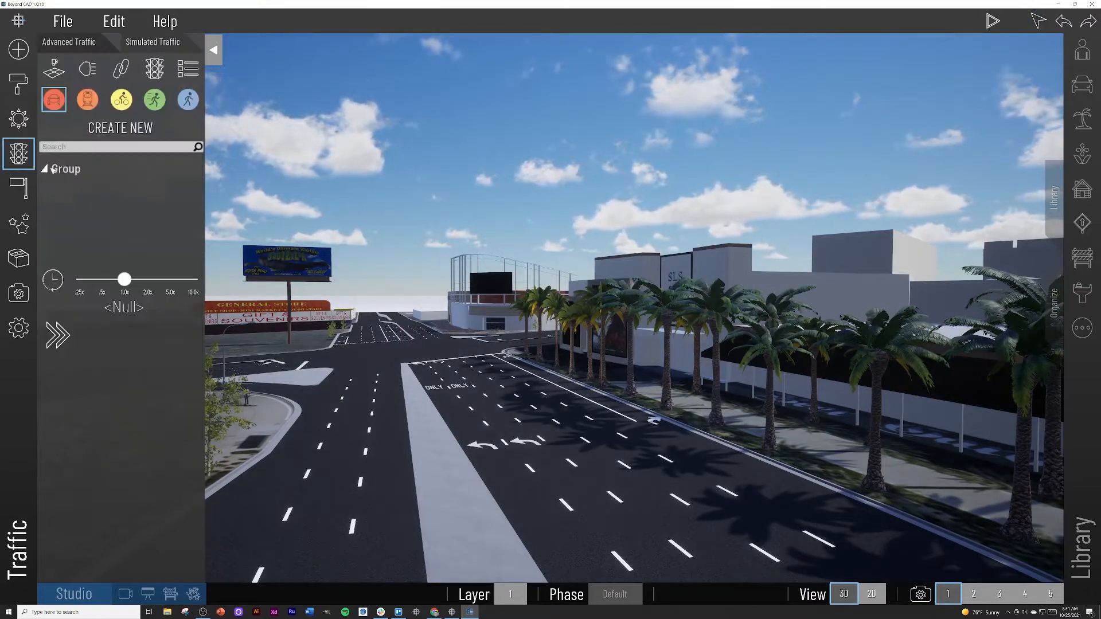
{"action": "right_click_drag", "start_coordinate": [458, 336], "coordinate": [424, 420]}
{"action": "scroll", "coordinate": [443, 401], "scroll_direction": "down", "scroll_amount": 4}
{"action": "scroll", "coordinate": [429, 395], "scroll_direction": "down", "scroll_amount": 3}
{"action": "scroll", "coordinate": [425, 421], "scroll_direction": "down", "scroll_amount": 3}
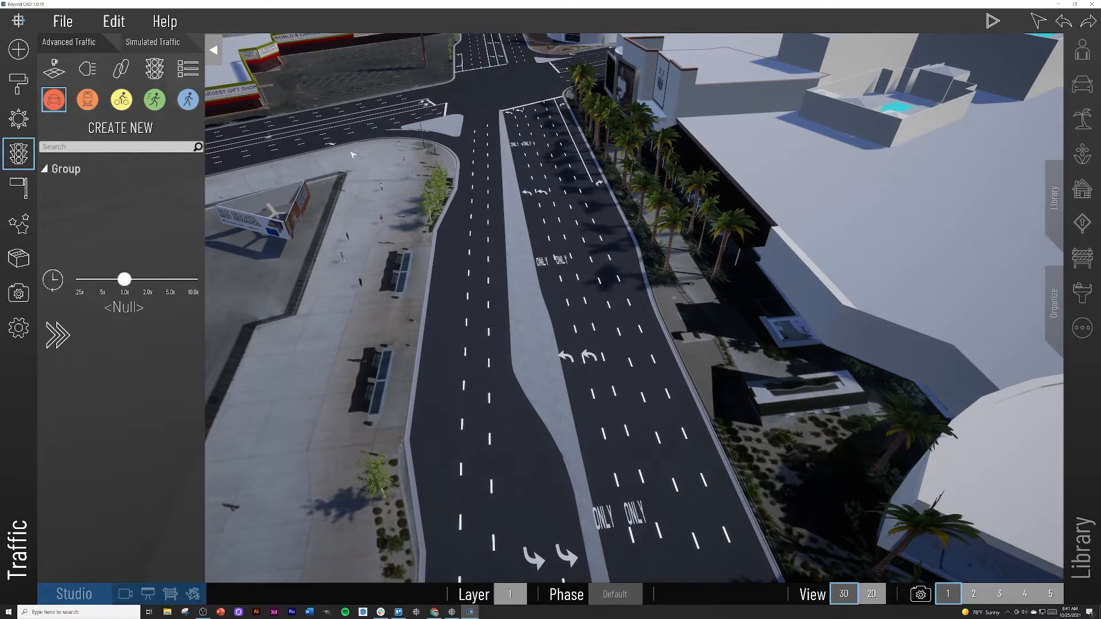
{"action": "right_click_drag", "start_coordinate": [376, 267], "coordinate": [374, 285]}
{"action": "scroll", "coordinate": [374, 285], "scroll_direction": "down", "scroll_amount": 4}
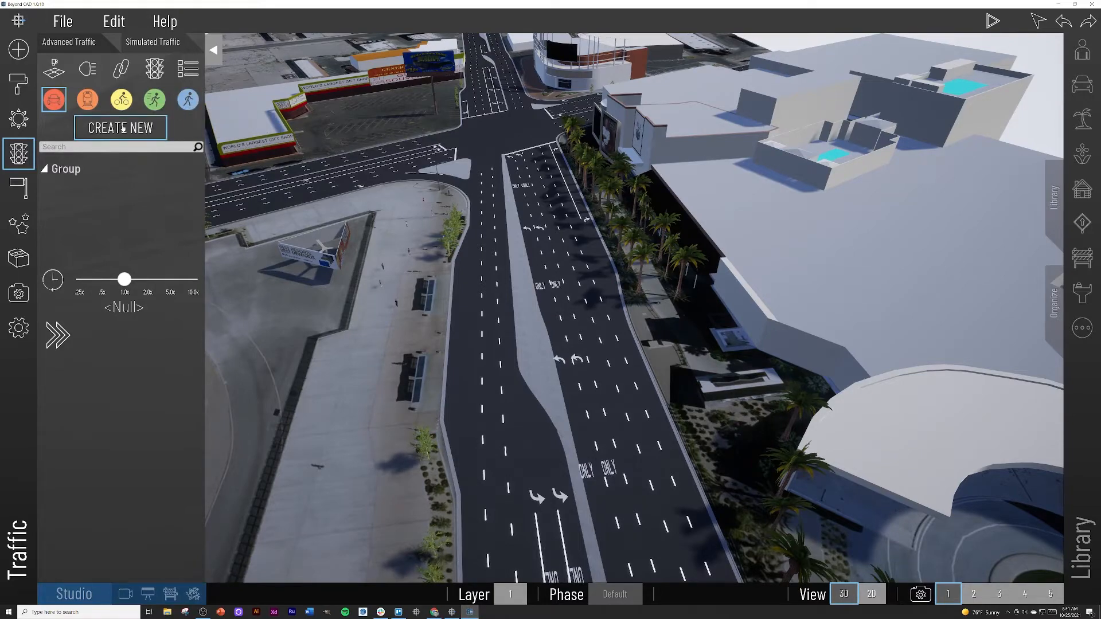
{"action": "mouse_move", "coordinate": [495, 333]}
{"action": "middle_mouse_down"}
{"action": "mouse_move", "coordinate": [539, 418]}
{"action": "mouse_move", "coordinate": [611, 459]}
{"action": "mouse_move", "coordinate": [534, 344]}
{"action": "mouse_move", "coordinate": [584, 367]}
{"action": "middle_mouse_up"}
{"action": "left_click", "coordinate": [632, 375]}
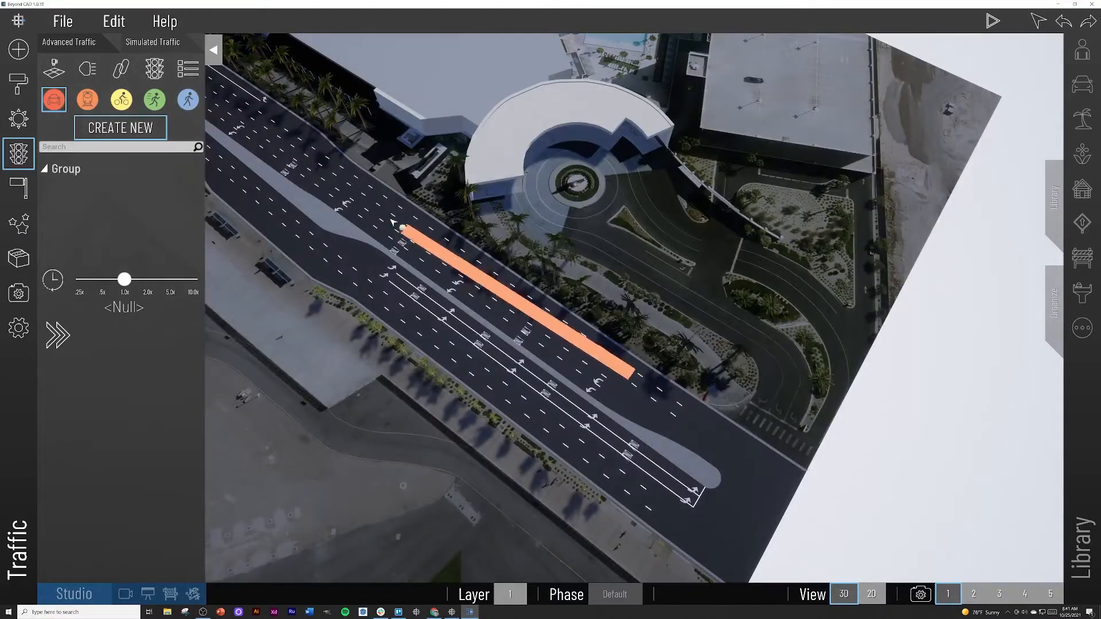
{"action": "middle_click_drag", "start_coordinate": [405, 233], "coordinate": [376, 190]}
{"action": "scroll", "coordinate": [377, 188], "scroll_direction": "up", "scroll_amount": 1}
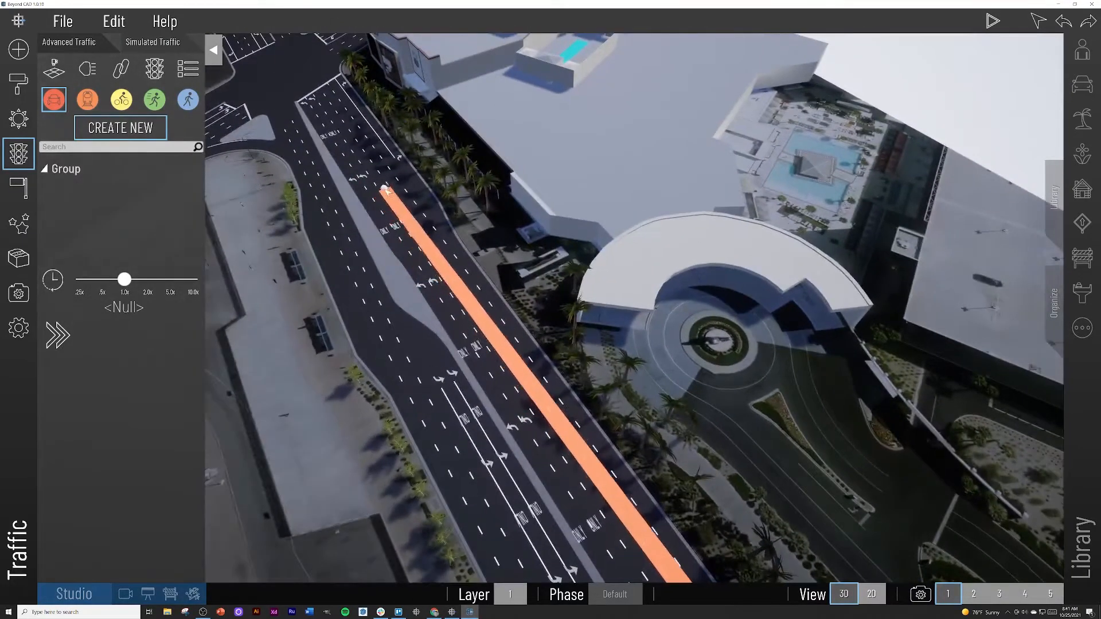
{"action": "left_click", "coordinate": [467, 279]}
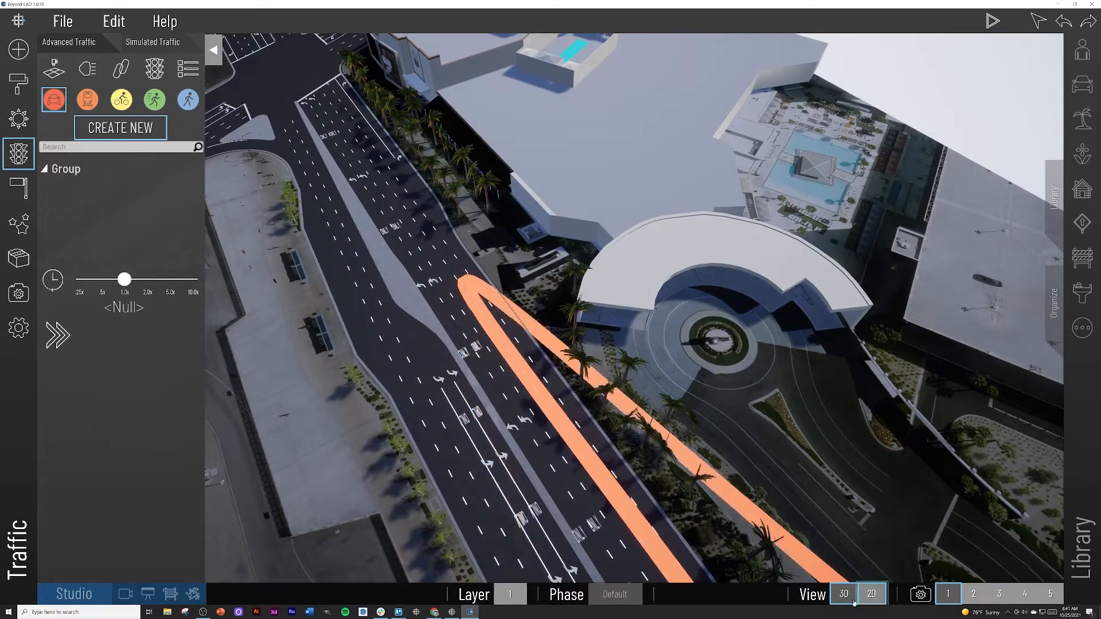
Extend the vehicle path in the 2D view north through the intersection to the far end of the road and finish it
{"action": "left_click", "coordinate": [870, 594]}
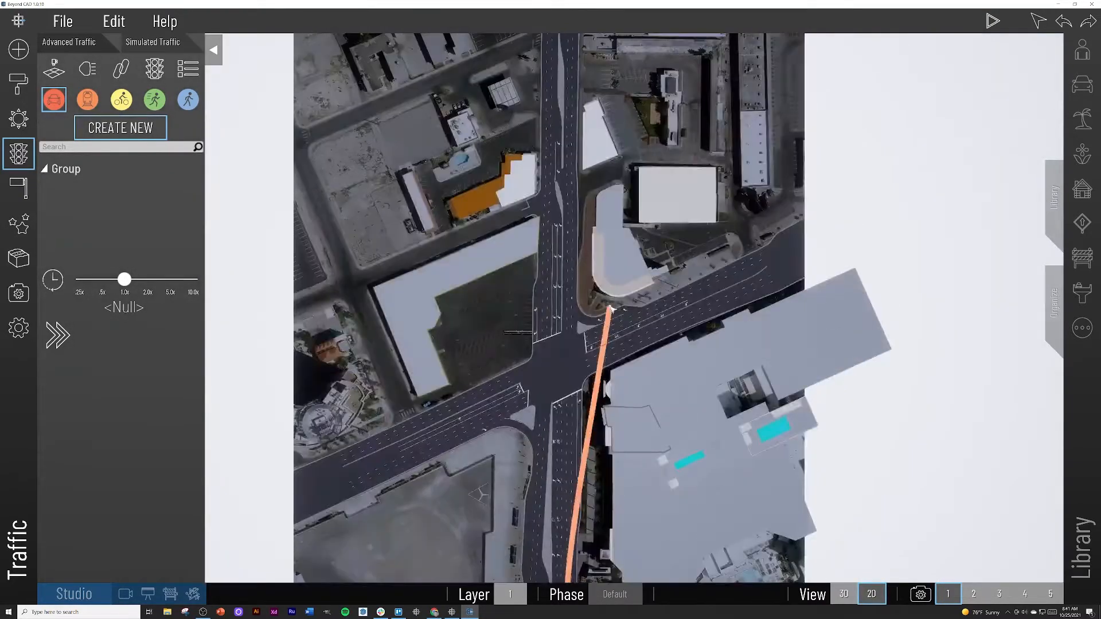
{"action": "scroll", "coordinate": [611, 310], "scroll_direction": "up", "scroll_amount": 5}
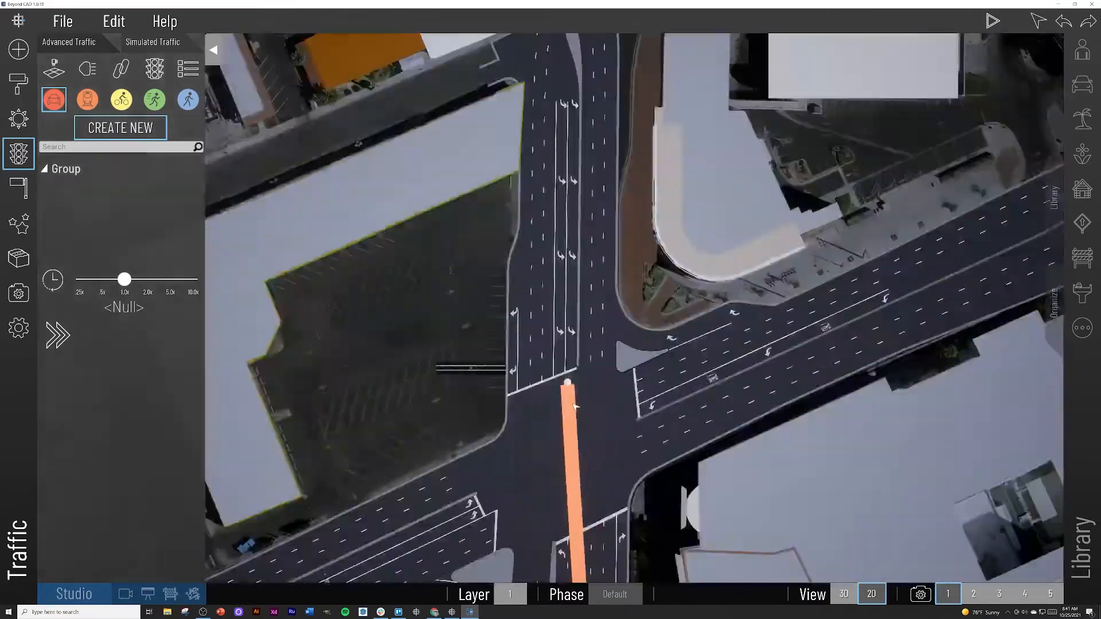
{"action": "scroll", "coordinate": [576, 407], "scroll_direction": "down", "scroll_amount": 3}
{"action": "middle_click_drag", "start_coordinate": [559, 515], "coordinate": [600, 156]}
{"action": "middle_click_drag", "start_coordinate": [654, 187], "coordinate": [552, 439]}
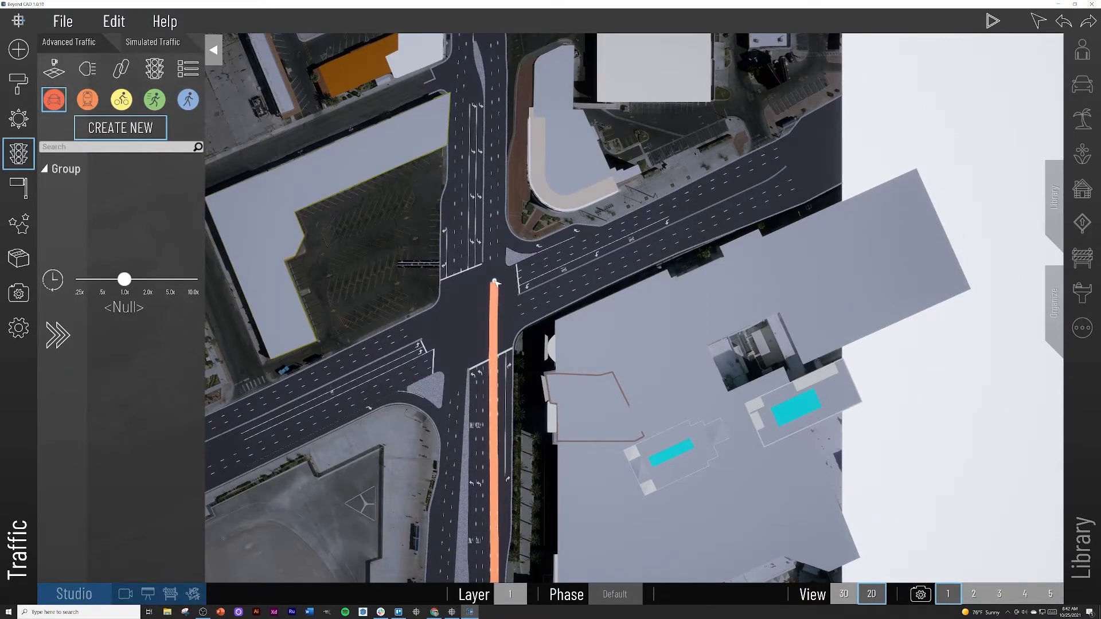
{"action": "middle_click_drag", "start_coordinate": [555, 48], "coordinate": [479, 253]}
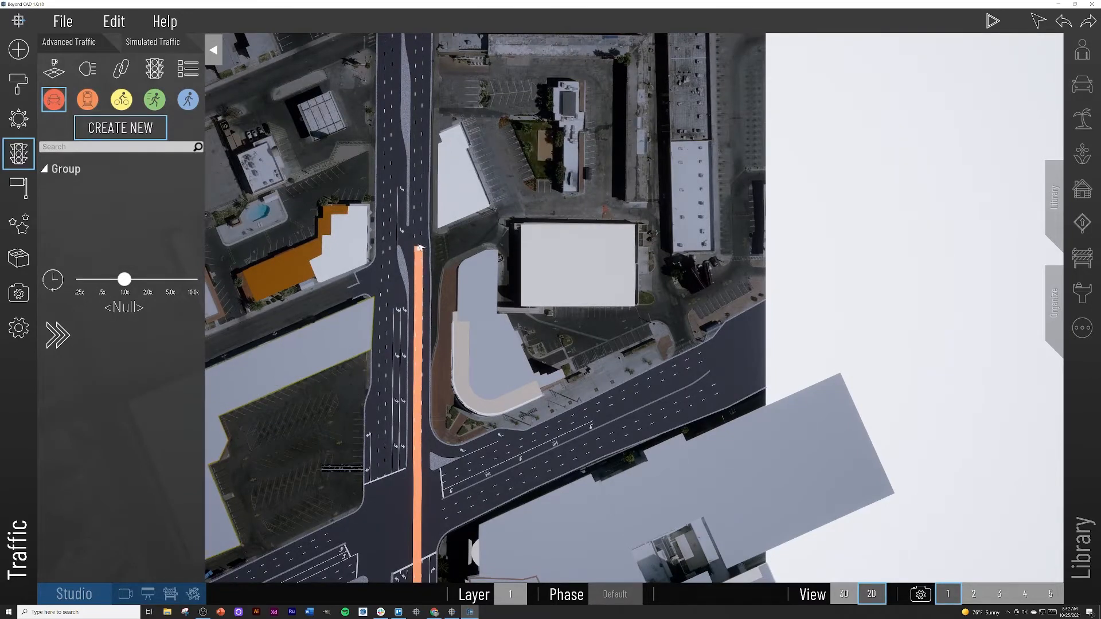
{"action": "middle_click_drag", "start_coordinate": [426, 150], "coordinate": [418, 177]}
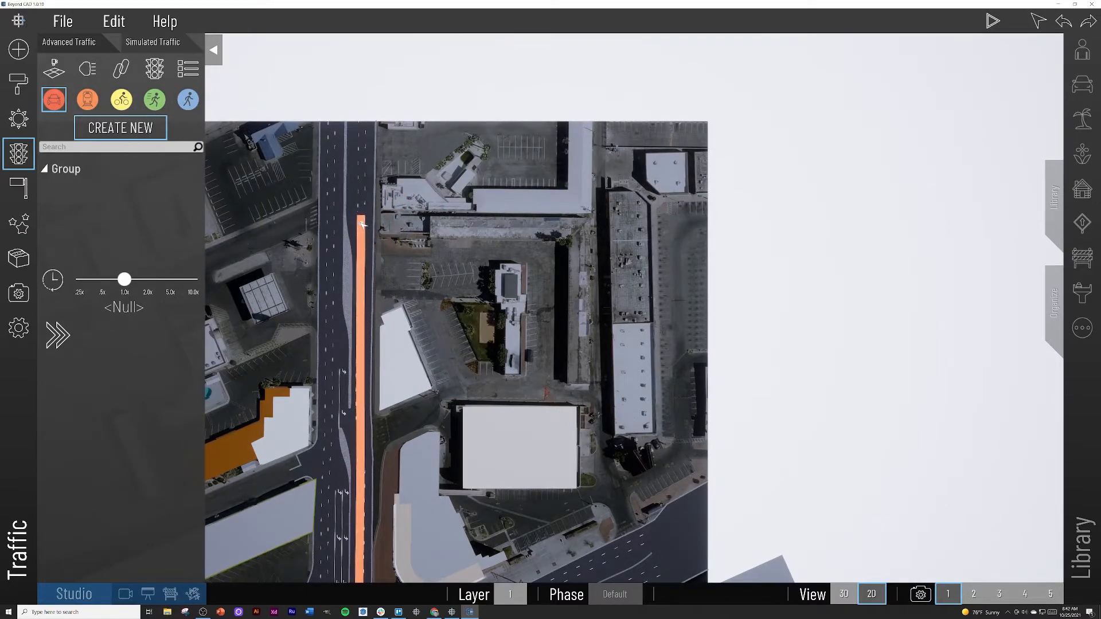
{"action": "right_click", "coordinate": [362, 136]}
{"action": "middle_click_drag", "start_coordinate": [414, 412], "coordinate": [411, 323]}
{"action": "scroll", "coordinate": [347, 325], "scroll_direction": "up", "scroll_amount": 3}
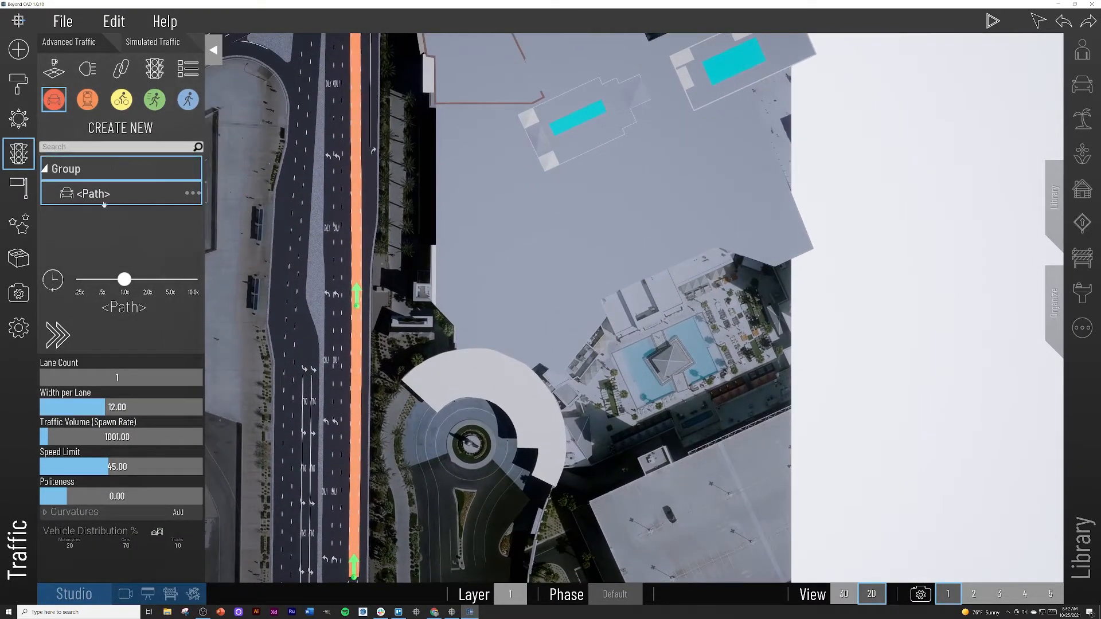
Set the path to 3 lanes, 10.60 ft per lane, a 35 mi/h speed limit and a politeness of -0.20
{"action": "left_click", "coordinate": [61, 381]}
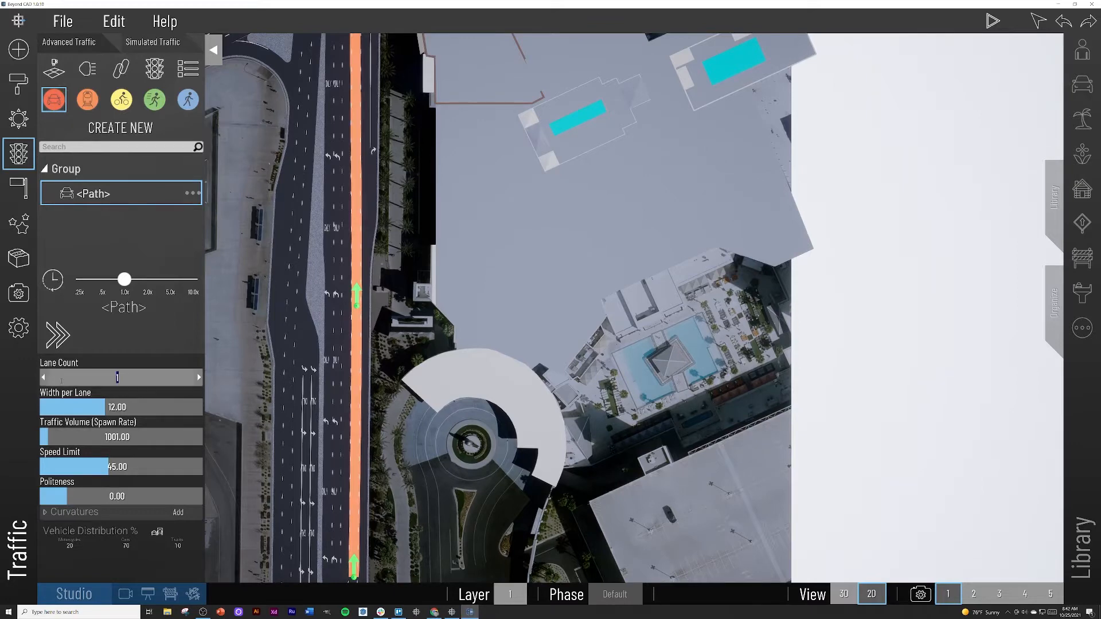
{"action": "type", "text": "3"}
{"action": "key", "text": "Return"}
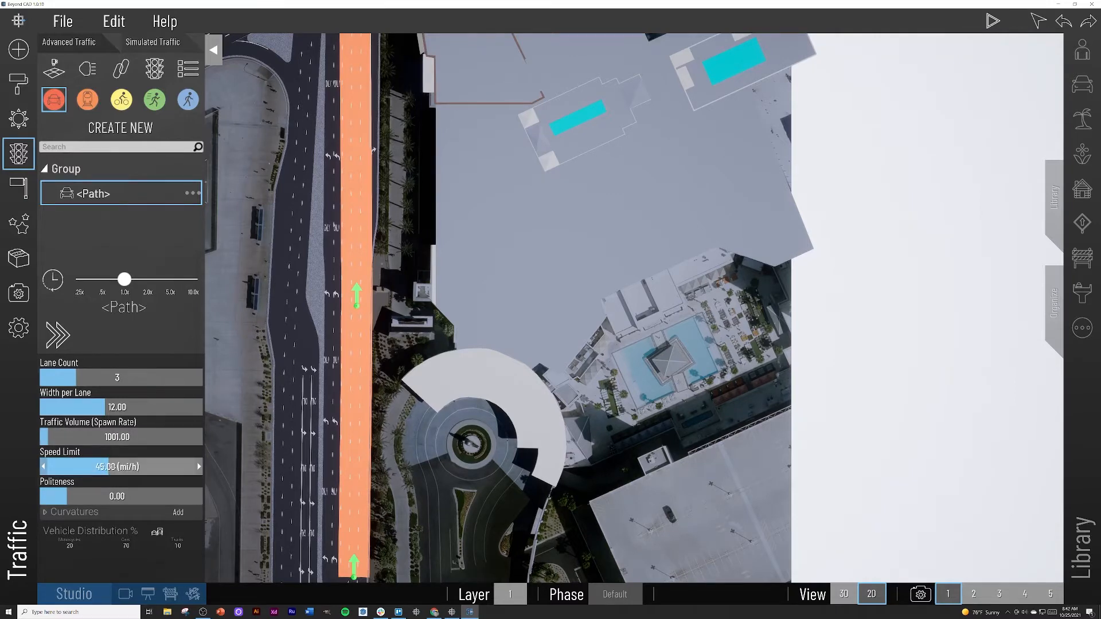
{"action": "left_click", "coordinate": [103, 467]}
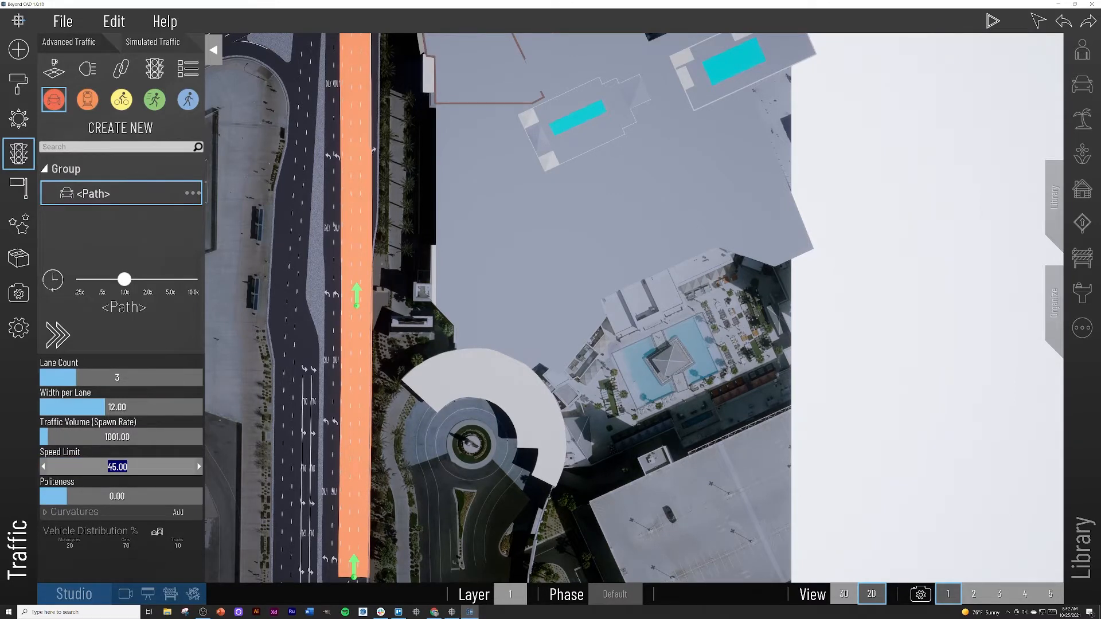
{"action": "key", "text": "Return"}
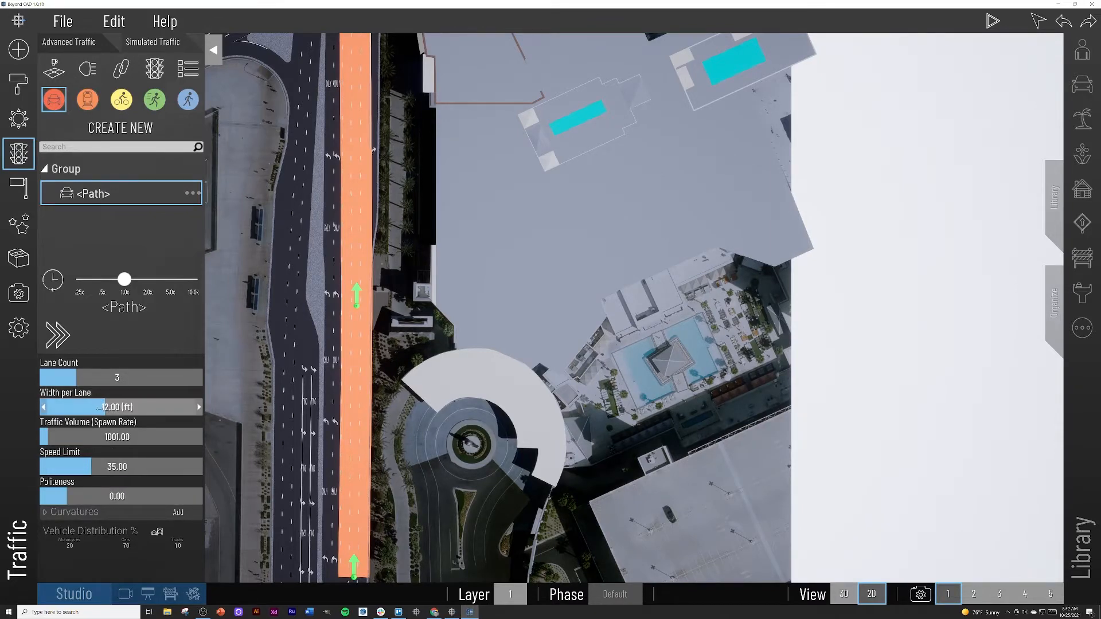
{"action": "left_click_drag", "start_coordinate": [98, 407], "coordinate": [53, 407]}
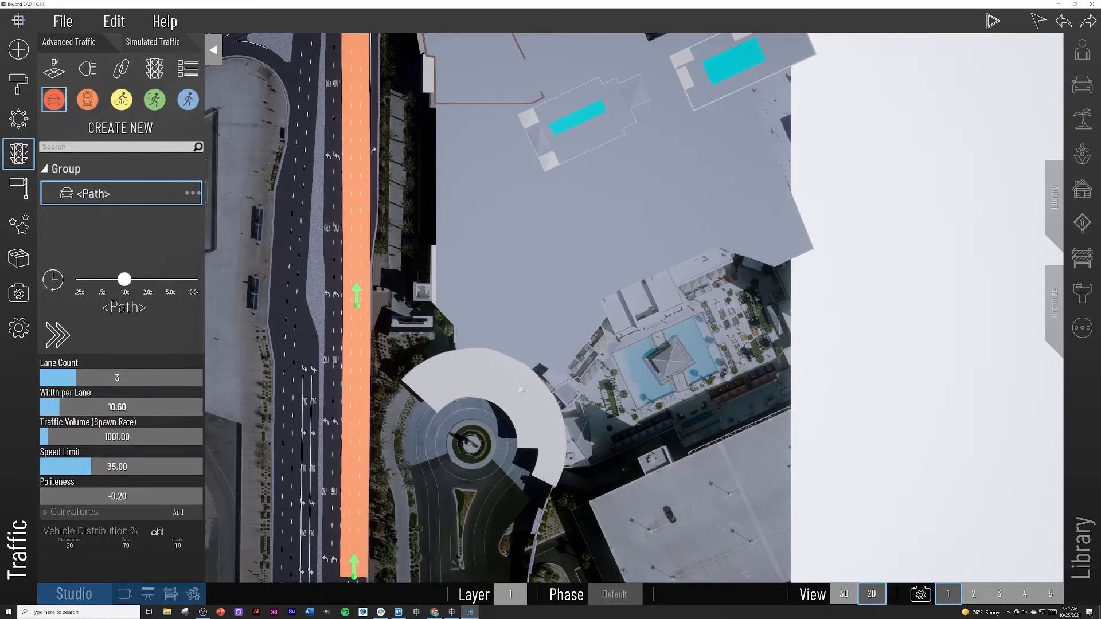
Check the path's lane alignment around the intersection and rename the path to North
{"action": "middle_click_drag", "start_coordinate": [520, 166], "coordinate": [496, 405]}
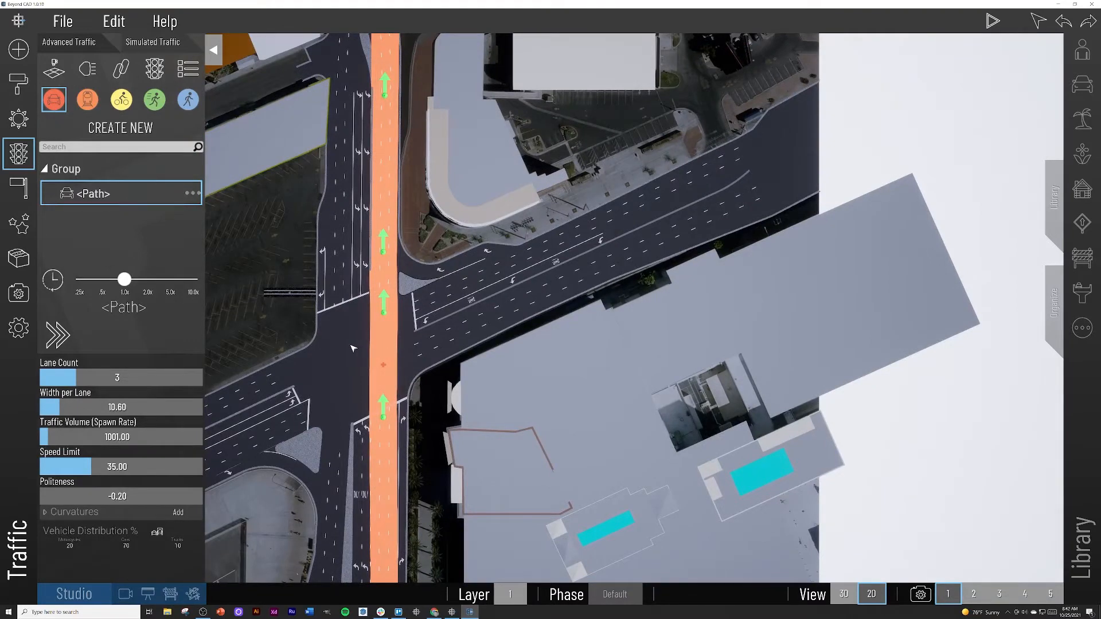
{"action": "middle_click_drag", "start_coordinate": [347, 356], "coordinate": [379, 349]}
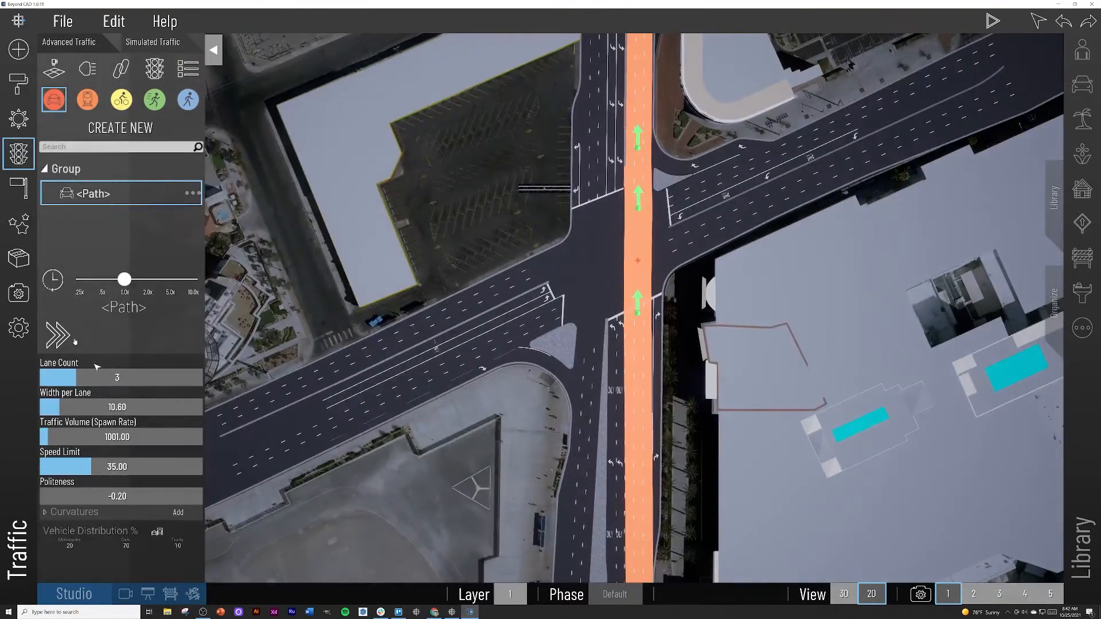
{"action": "left_click", "coordinate": [191, 194]}
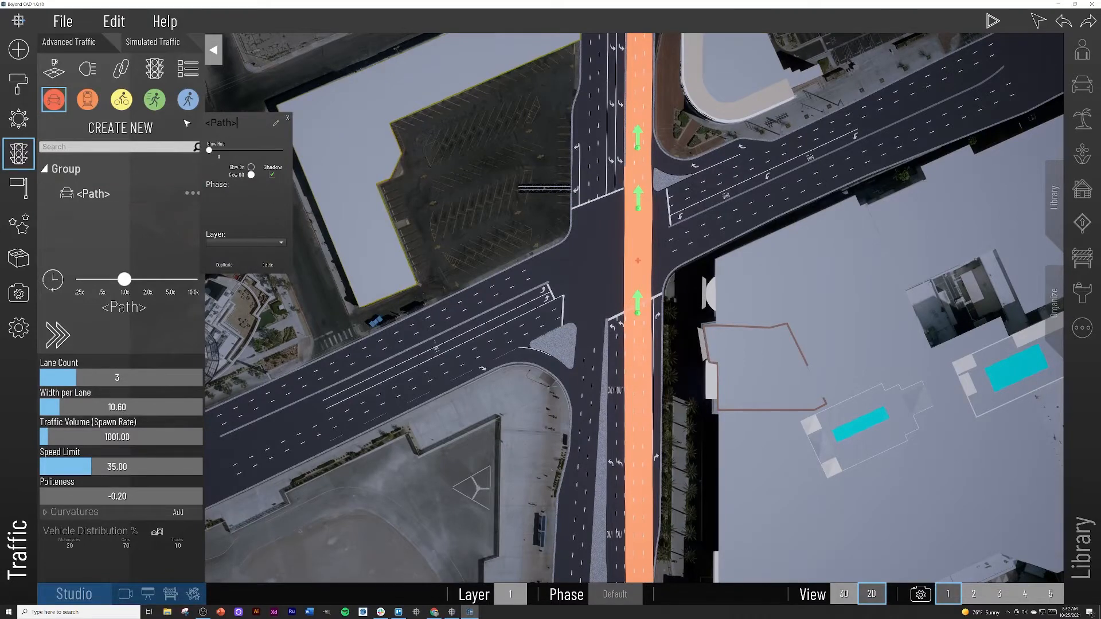
{"action": "left_click", "coordinate": [212, 119]}
{"action": "left_click", "coordinate": [192, 193]}
{"action": "type", "text": "North"}
{"action": "key", "text": "Return"}
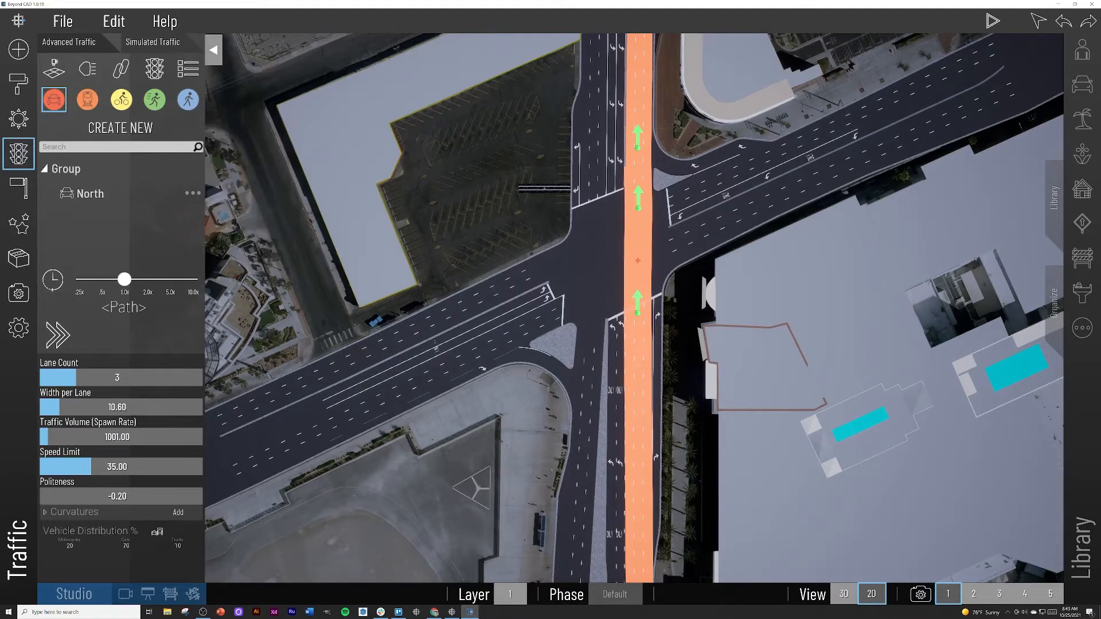
Draw a new vehicle path along the eastbound lanes from the cross street's west end through the intersection to its east end
{"action": "middle_click_drag", "start_coordinate": [274, 137], "coordinate": [360, 137]}
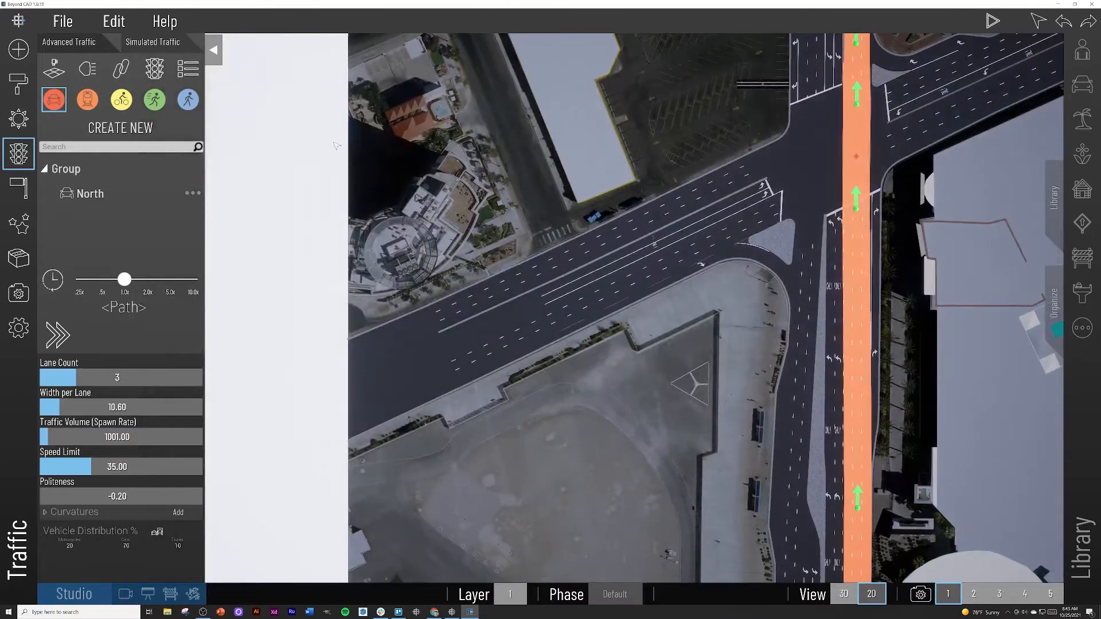
{"action": "left_click", "coordinate": [137, 130]}
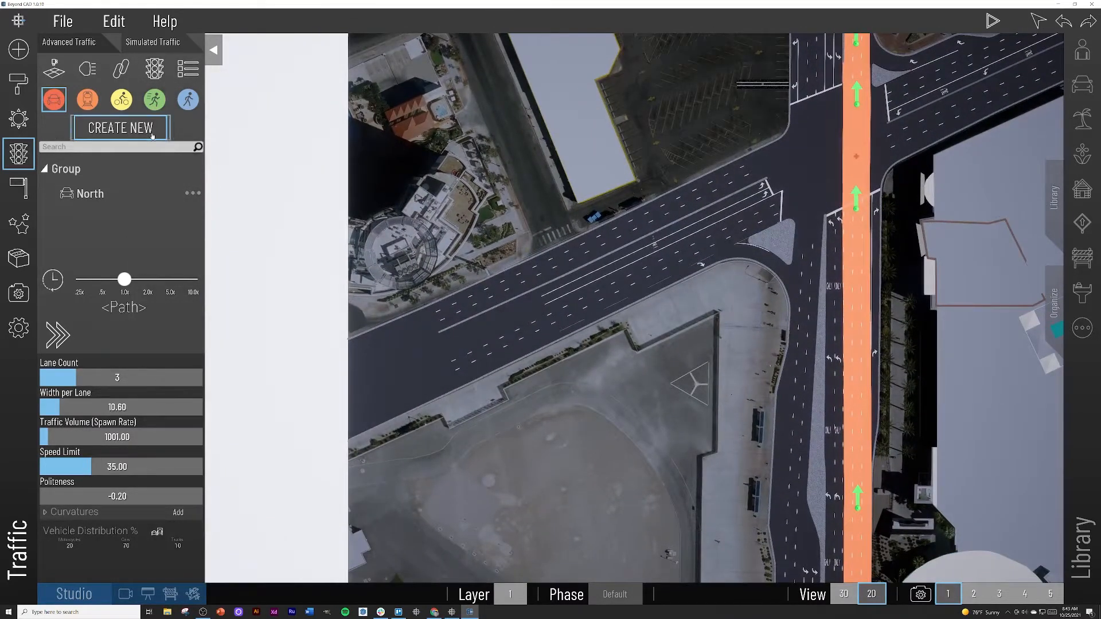
{"action": "left_click", "coordinate": [362, 410]}
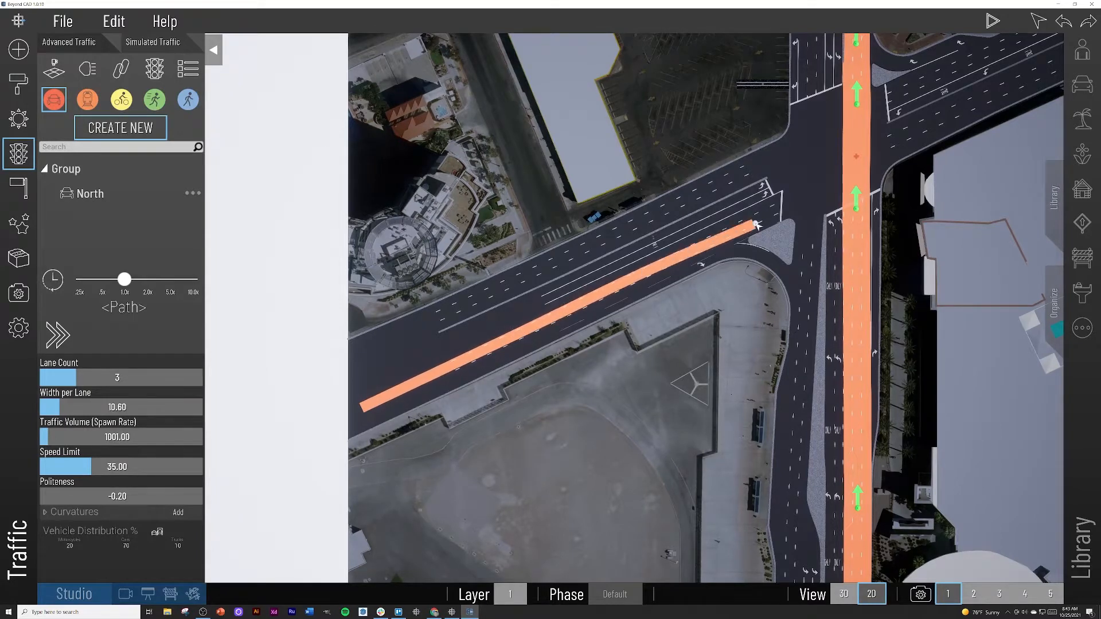
{"action": "middle_click_drag", "start_coordinate": [878, 159], "coordinate": [492, 320]}
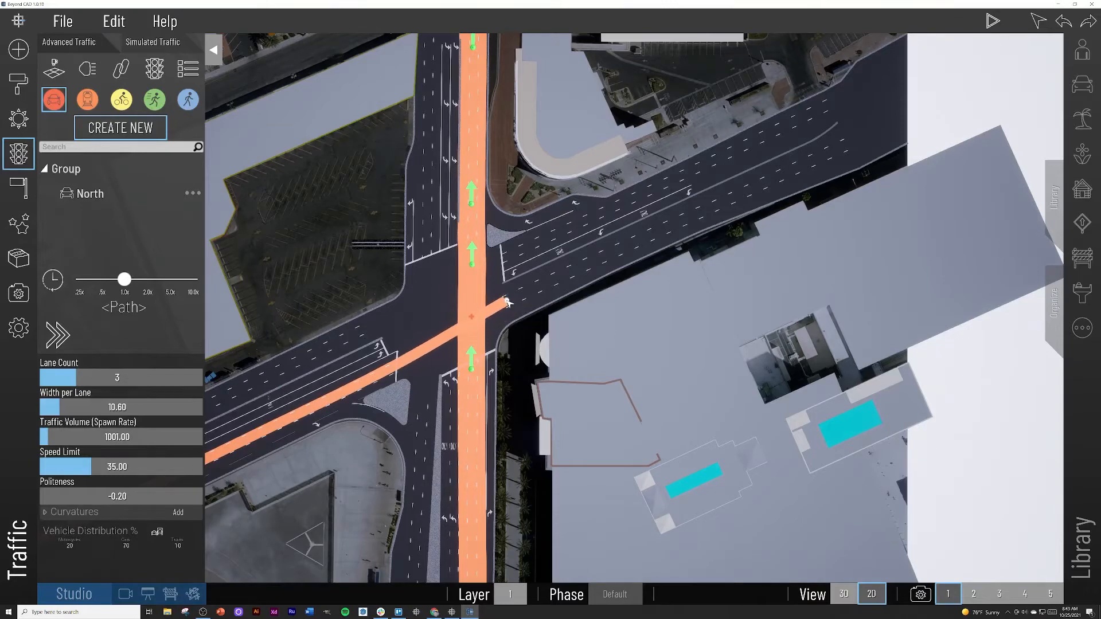
{"action": "middle_click_drag", "start_coordinate": [663, 231], "coordinate": [600, 277]}
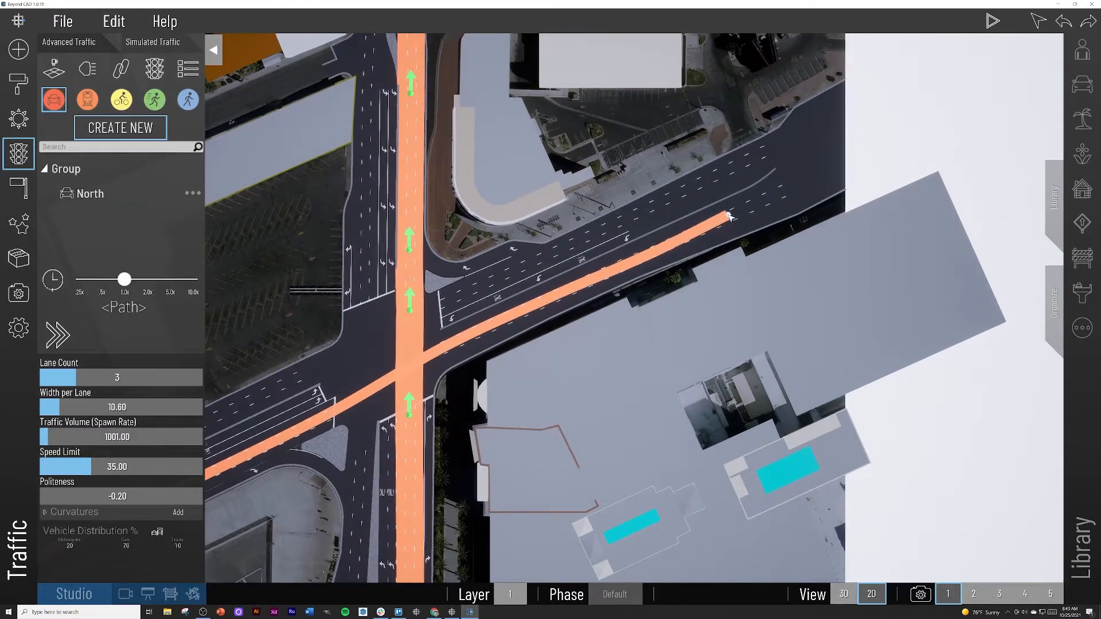
{"action": "right_click", "coordinate": [835, 168]}
Set the eastbound path to 3 lanes at 11.00 ft per lane and rename it to East
{"action": "middle_click_drag", "start_coordinate": [411, 309], "coordinate": [427, 304]}
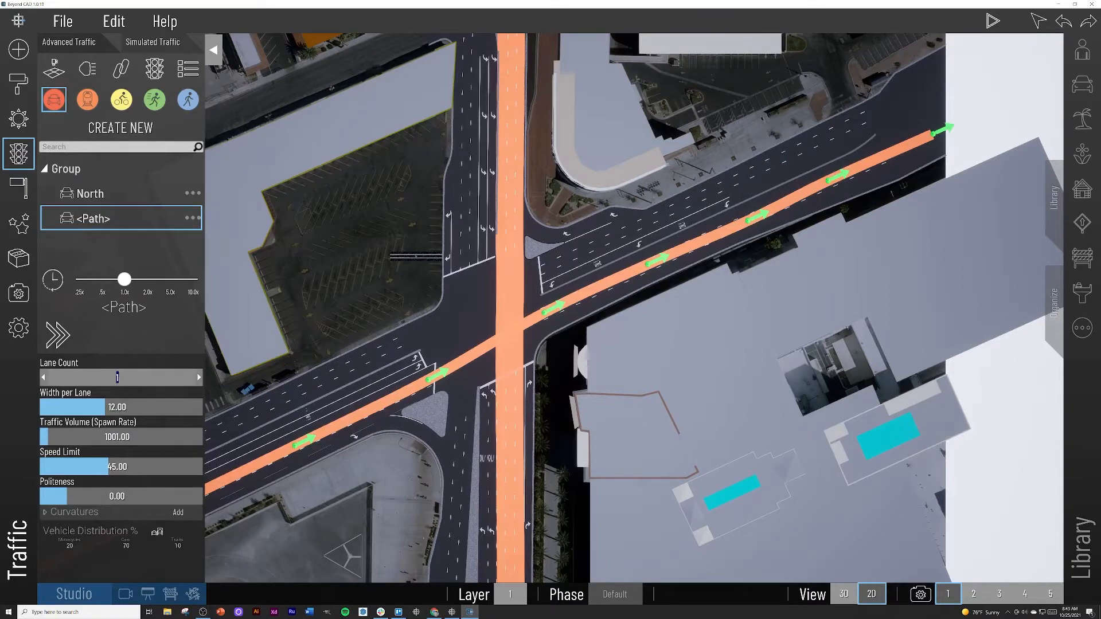
{"action": "key", "text": "Return"}
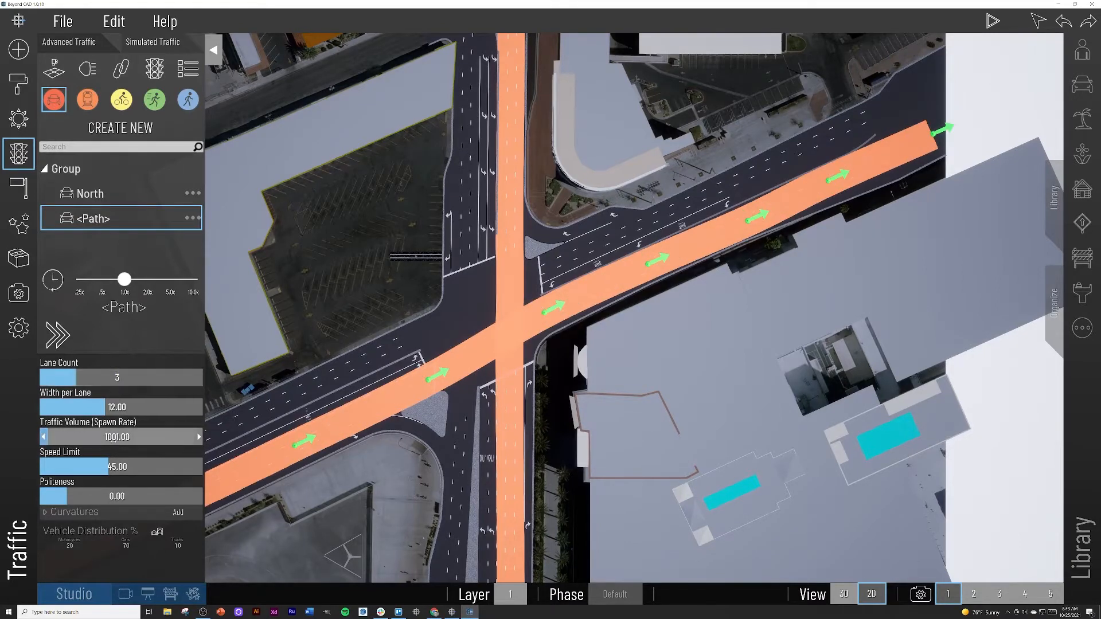
{"action": "left_click", "coordinate": [117, 407]}
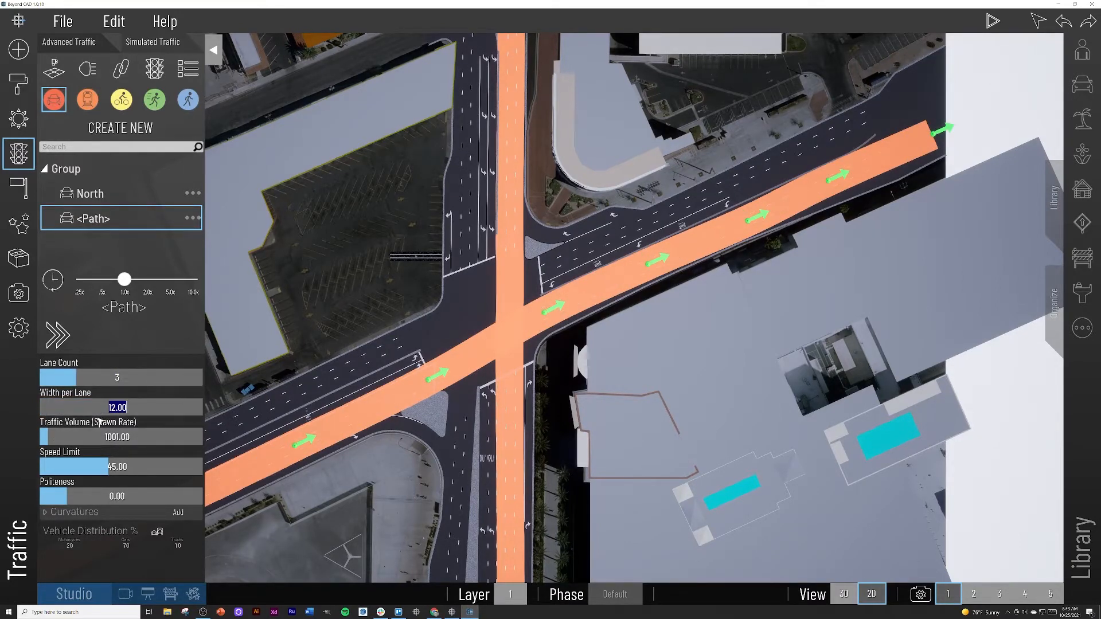
{"action": "key", "text": "Return"}
{"action": "left_click_drag", "start_coordinate": [120, 407], "coordinate": [88, 407]}
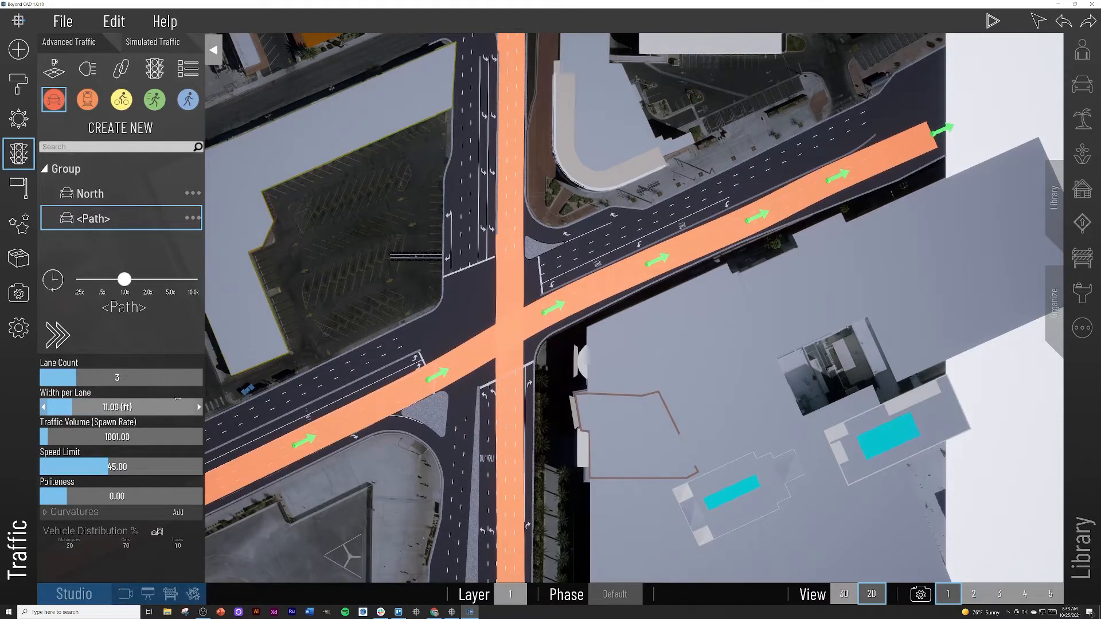
{"action": "left_click", "coordinate": [192, 218]}
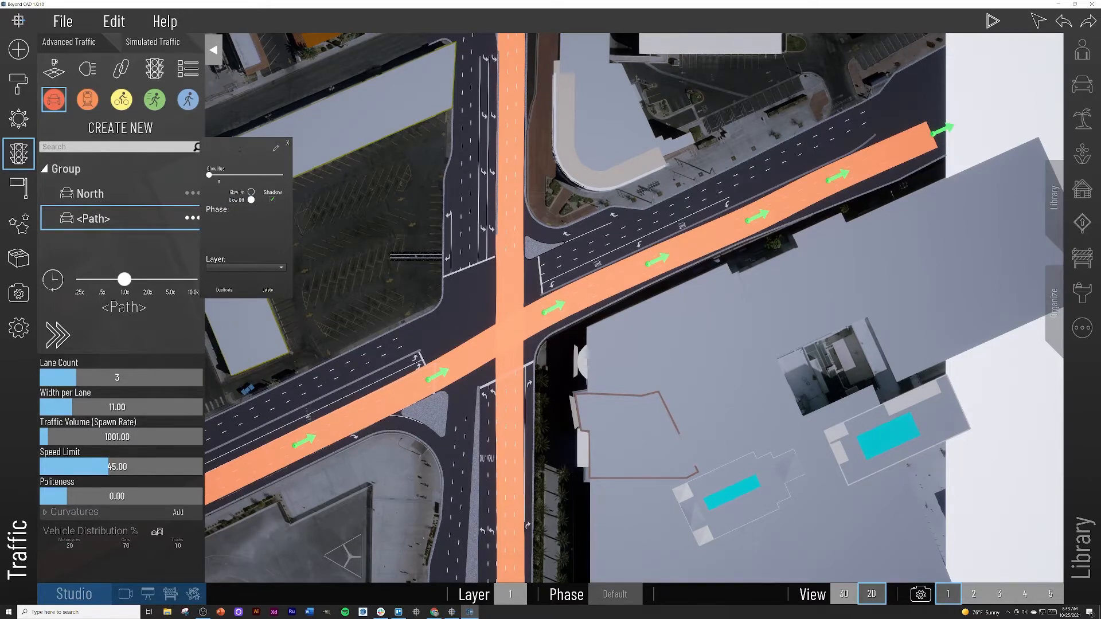
{"action": "key", "text": "Return"}
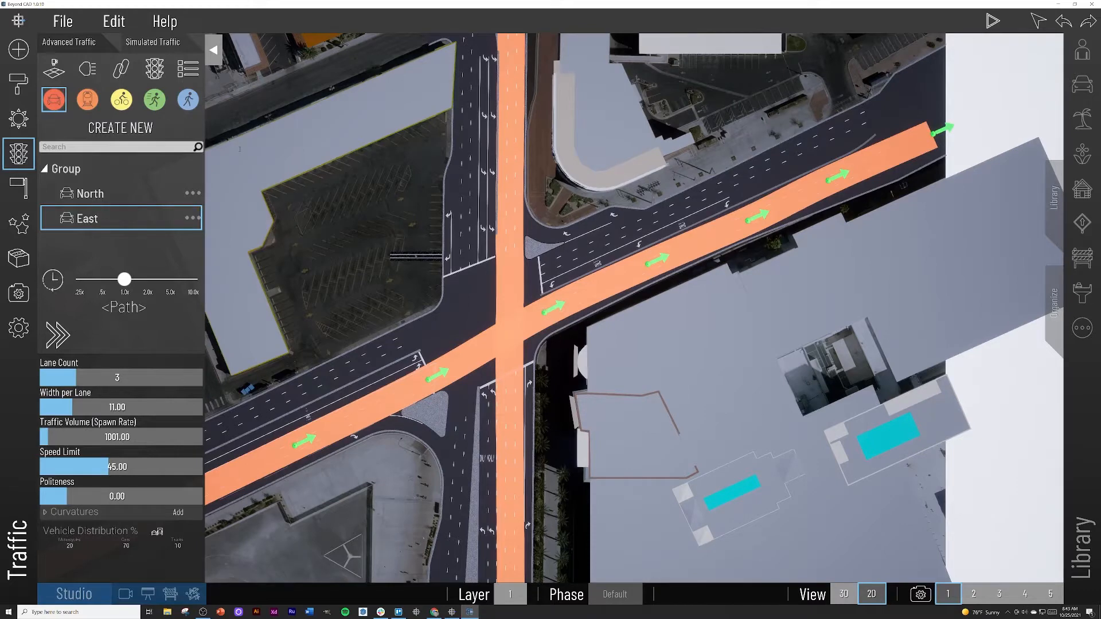
Draw another vehicle path along the westbound lanes from the cross street's east end through the intersection to its west end
{"action": "middle_click_drag", "start_coordinate": [306, 177], "coordinate": [328, 168]}
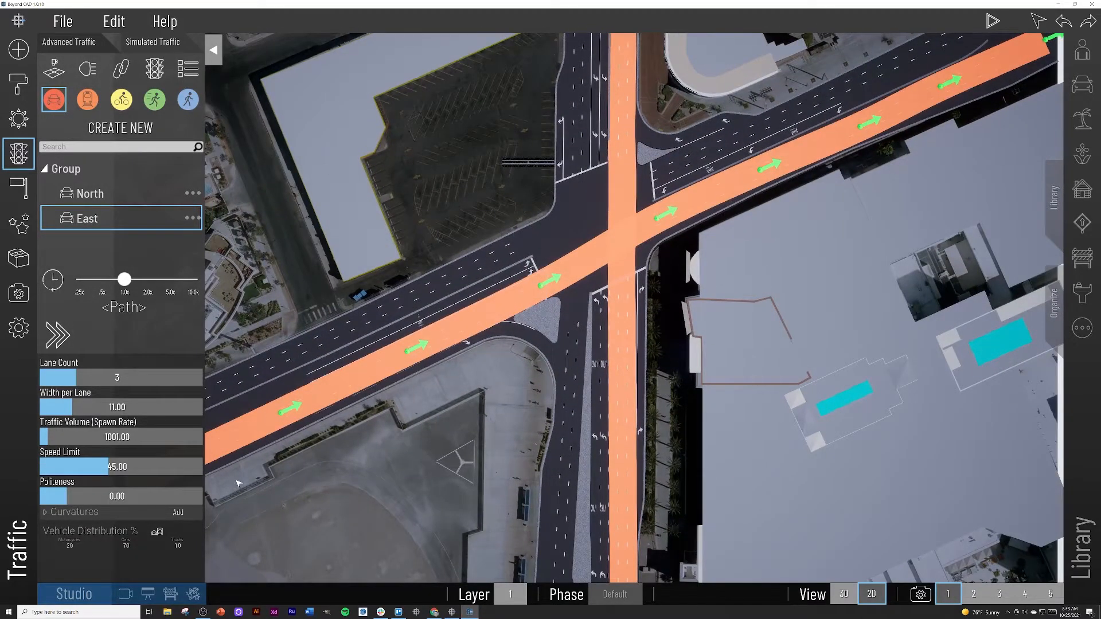
{"action": "left_click", "coordinate": [120, 128]}
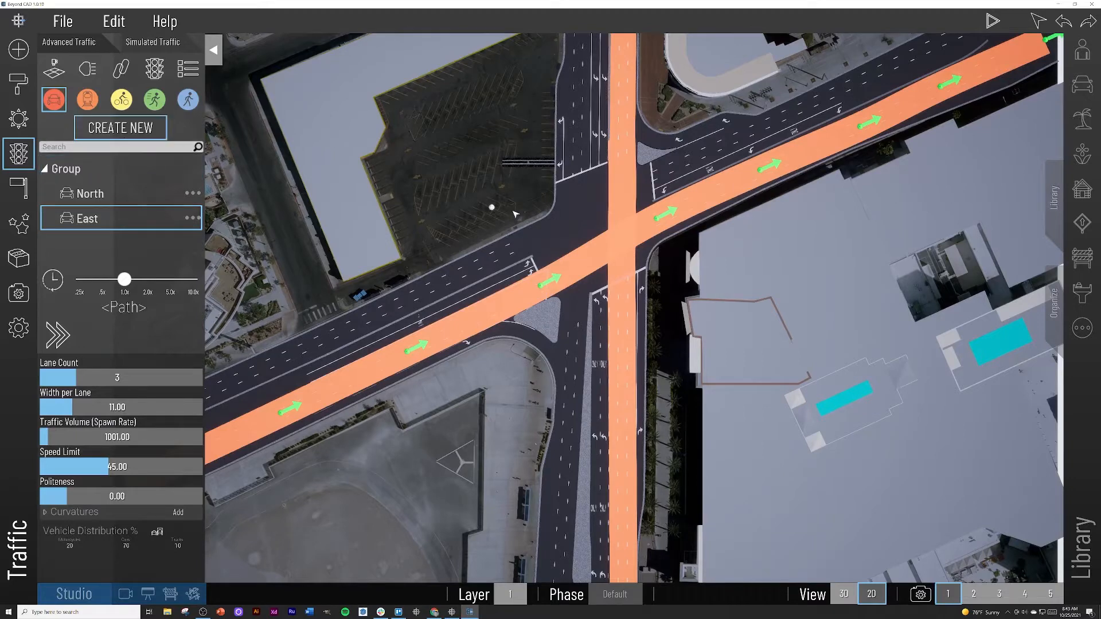
{"action": "middle_click_drag", "start_coordinate": [565, 228], "coordinate": [540, 245]}
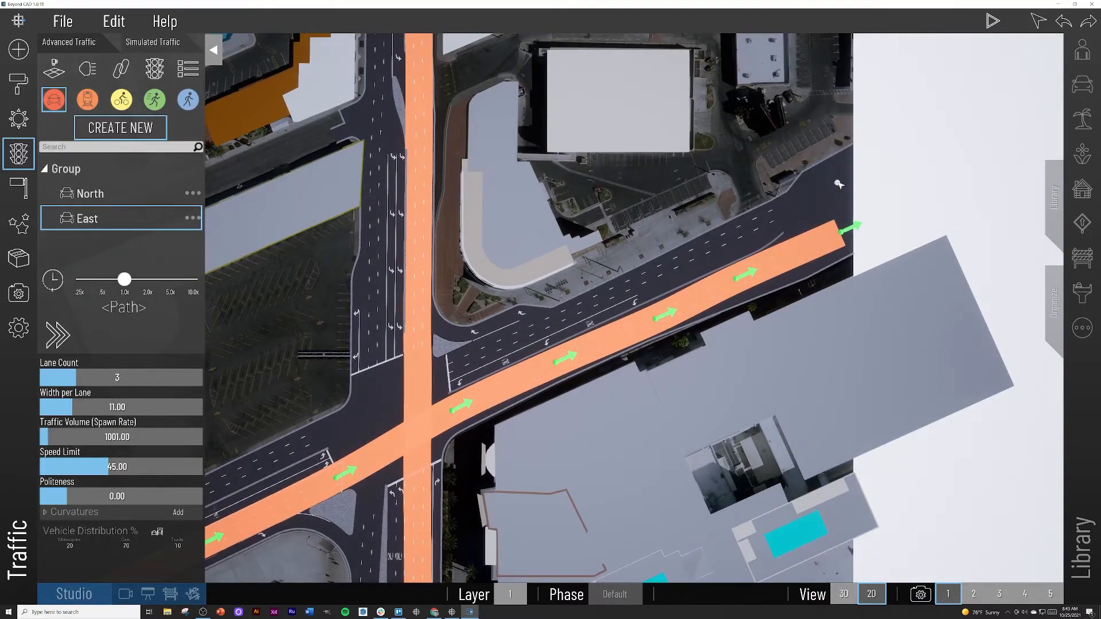
{"action": "left_click_drag", "start_coordinate": [838, 181], "coordinate": [461, 367]}
{"action": "middle_click_drag", "start_coordinate": [383, 400], "coordinate": [633, 268]}
{"action": "mouse_move", "coordinate": [558, 310]}
{"action": "left_mouse_down"}
{"action": "mouse_move", "coordinate": [424, 367]}
{"action": "mouse_move", "coordinate": [389, 394]}
{"action": "left_mouse_up"}
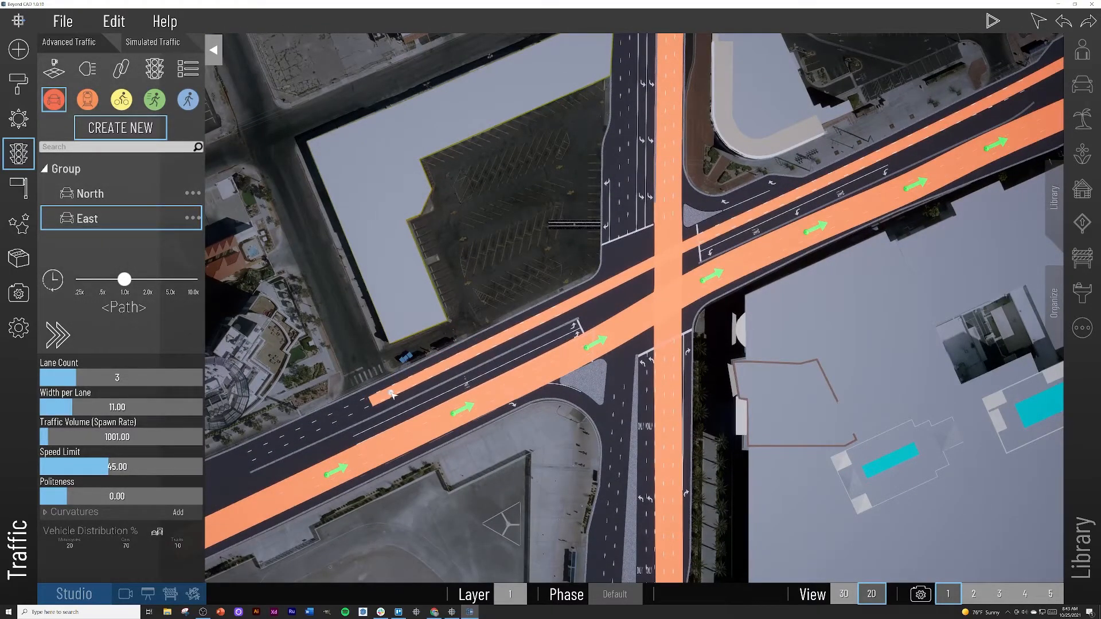
{"action": "middle_click_drag", "start_coordinate": [374, 402], "coordinate": [671, 234]}
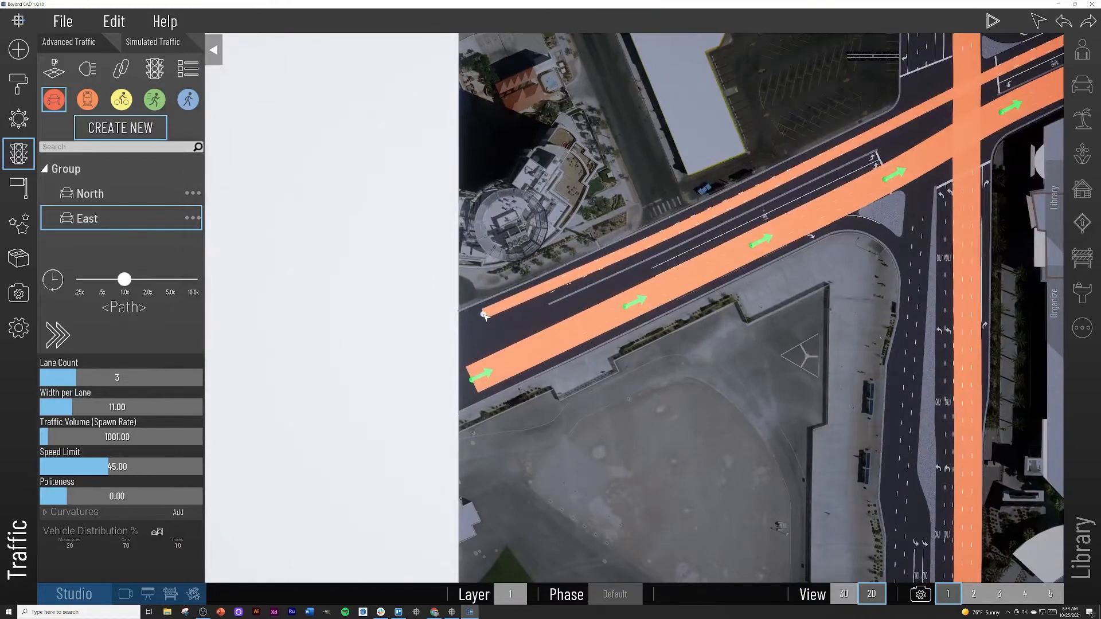
{"action": "double_click", "coordinate": [470, 324]}
Set the westbound path to 3 lanes, 10.00 ft per lane and a 35 mi/h speed limit
{"action": "middle_click_drag", "start_coordinate": [1053, 71], "coordinate": [629, 341]}
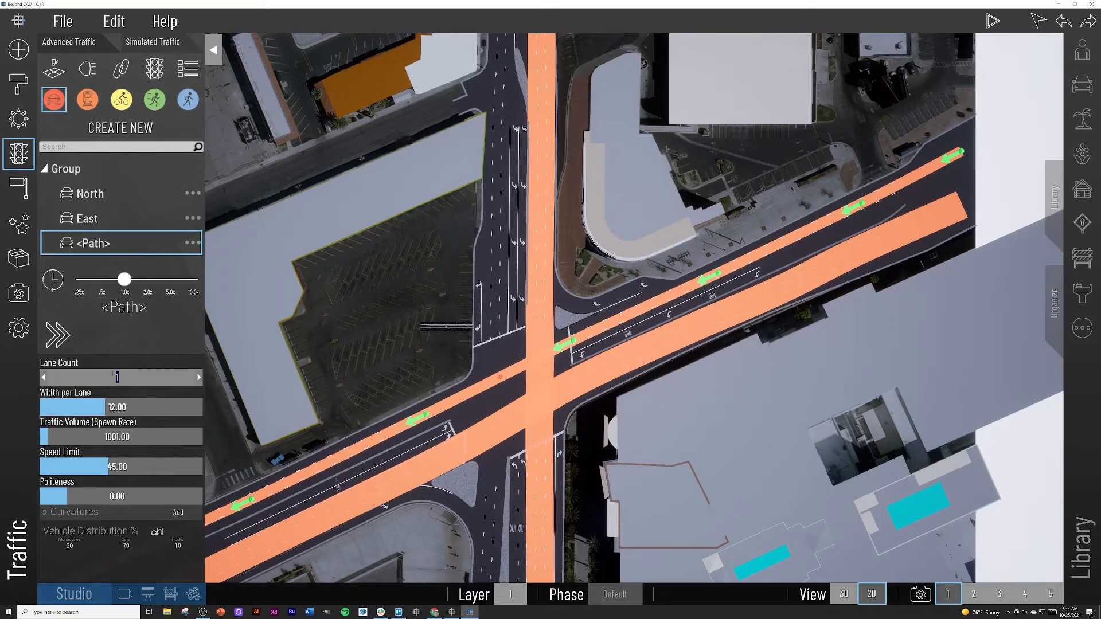
{"action": "type", "text": "3"}
{"action": "key", "text": "Return"}
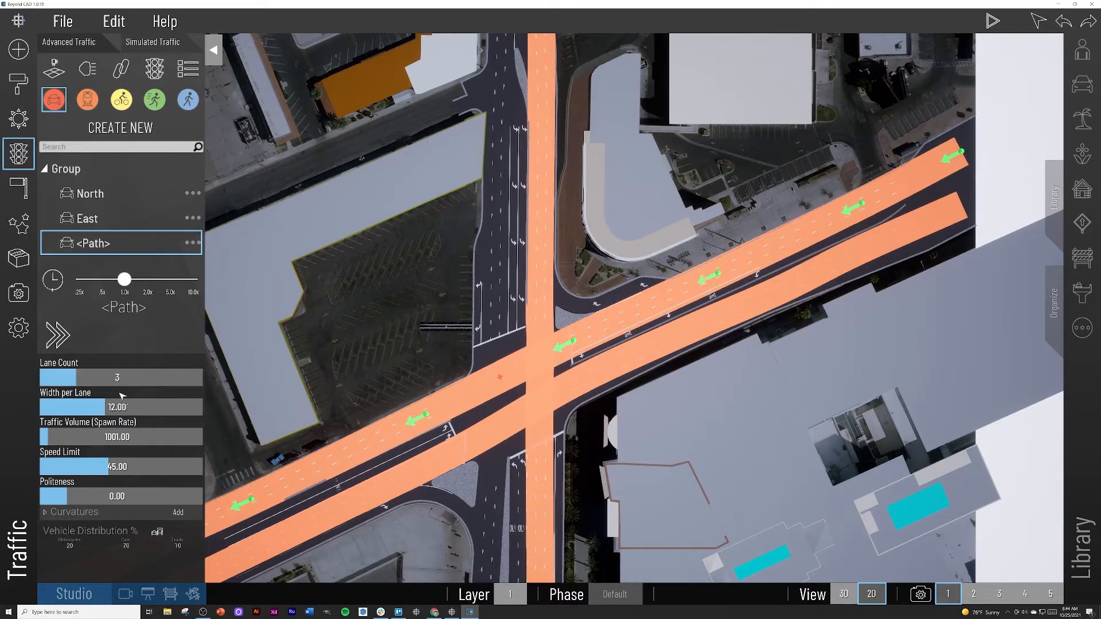
{"action": "left_click_drag", "start_coordinate": [122, 406], "coordinate": [57, 406]}
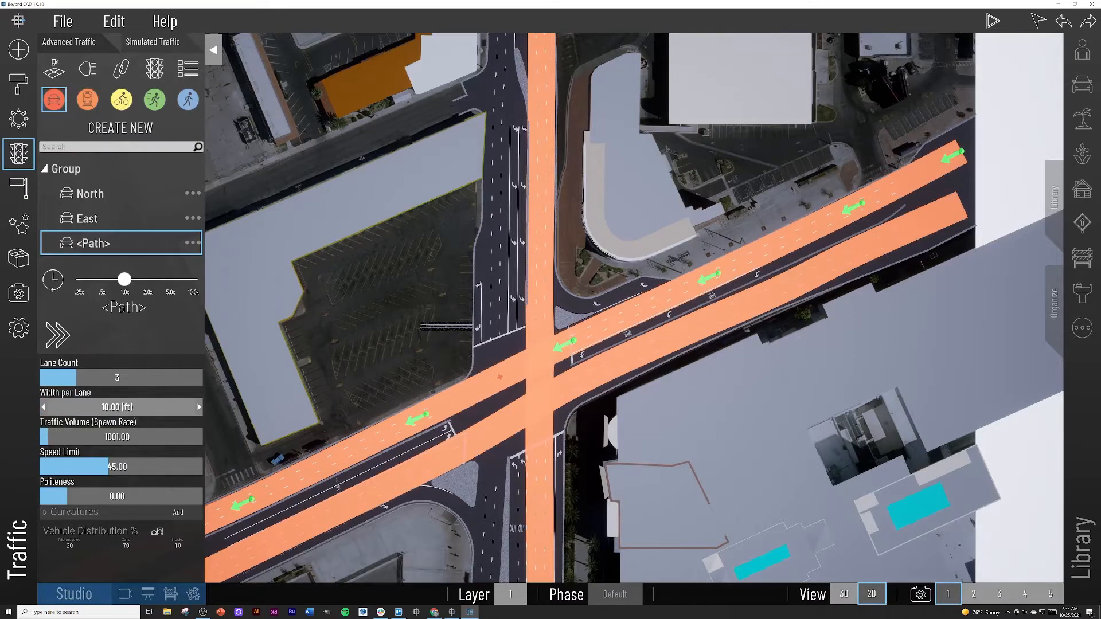
{"action": "left_click", "coordinate": [120, 467]}
{"action": "type", "text": "35"}
{"action": "key", "text": "Return"}
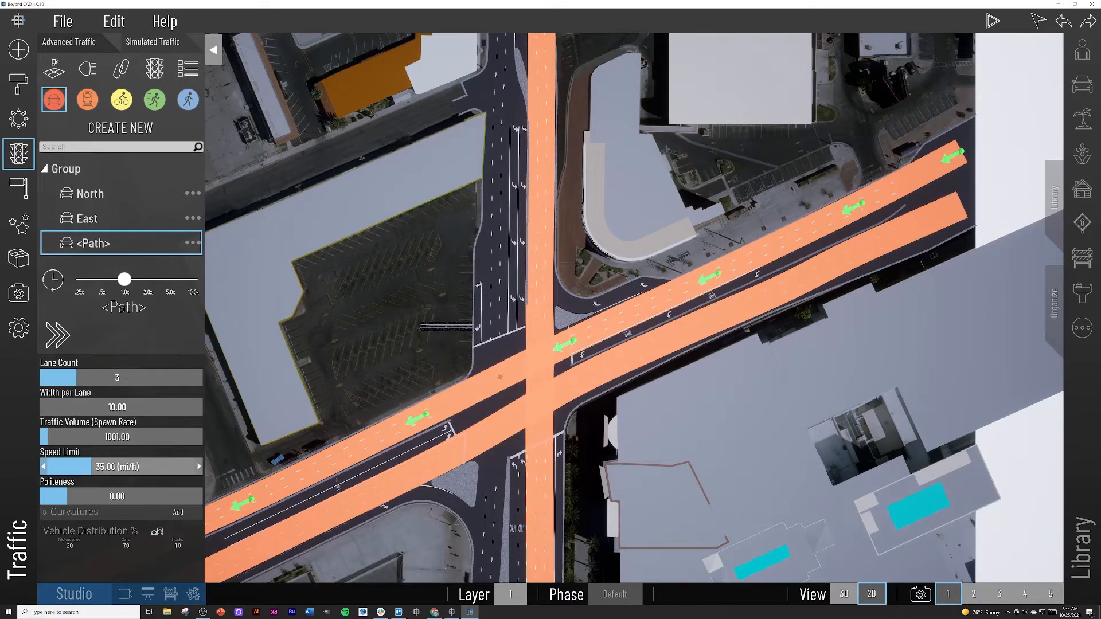
Rename the westbound path to West
{"action": "middle_click_drag", "start_coordinate": [296, 345], "coordinate": [344, 284]}
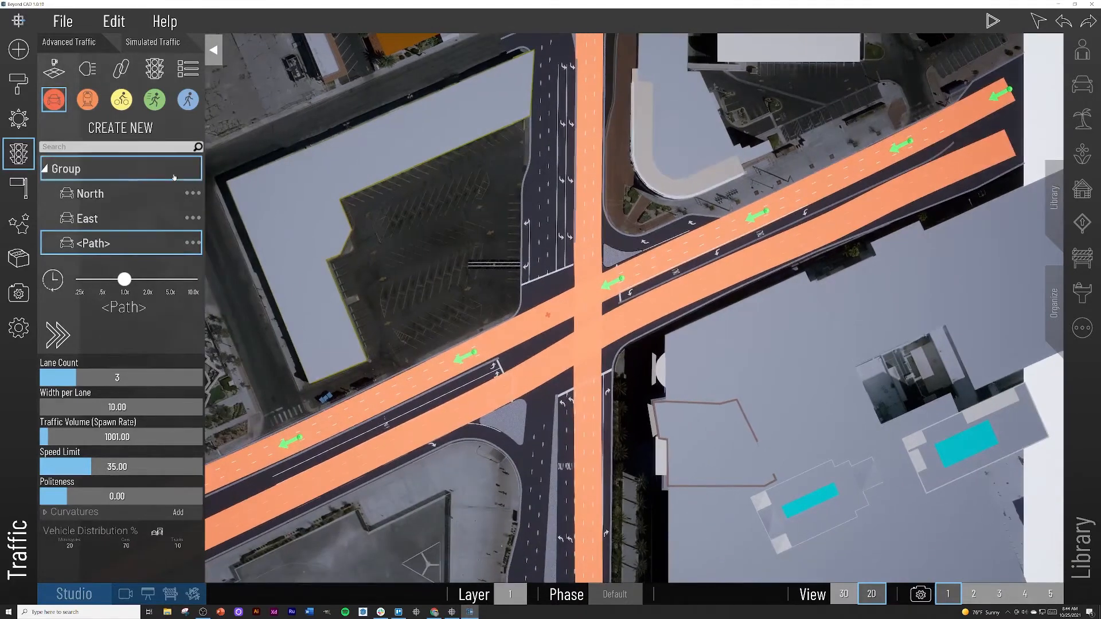
{"action": "left_click", "coordinate": [190, 242]}
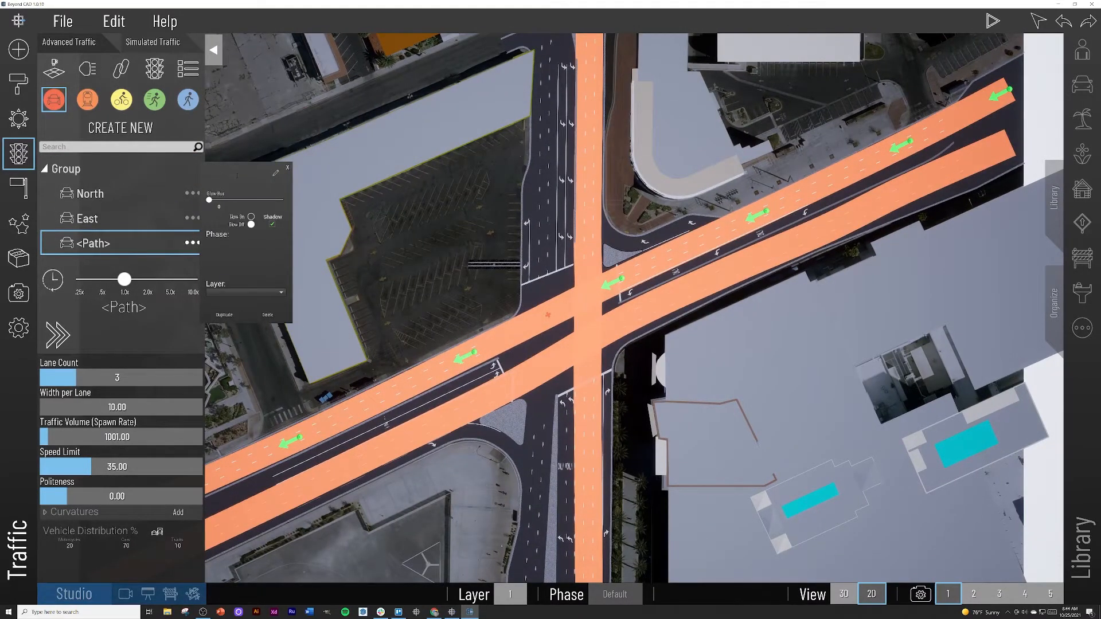
{"action": "type", "text": "Westr"}
{"action": "key", "text": "Return"}
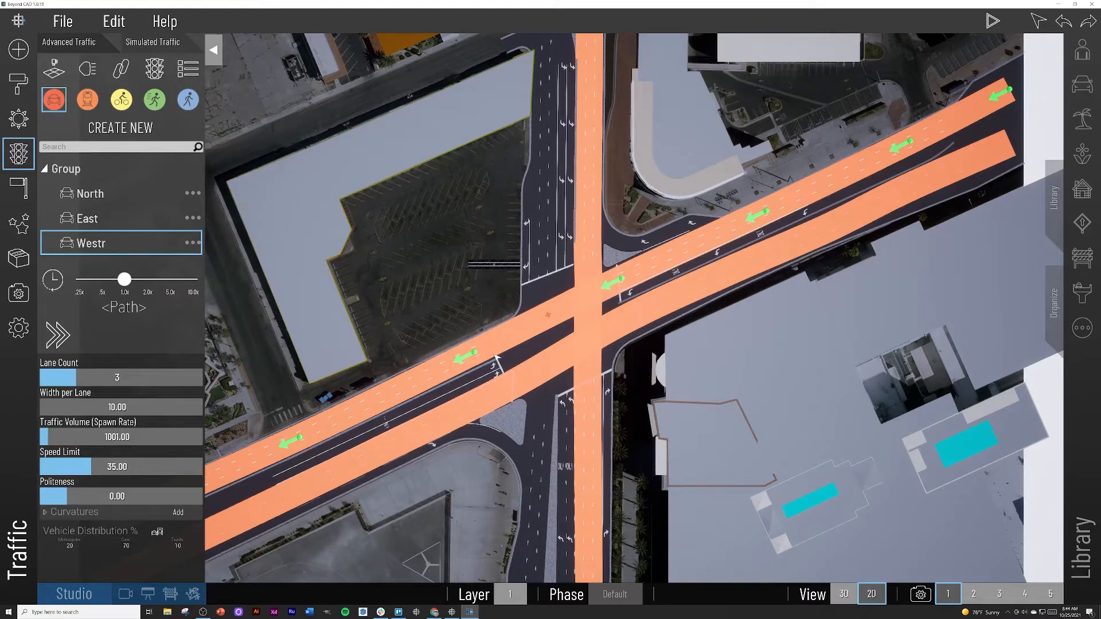
{"action": "left_click", "coordinate": [193, 243]}
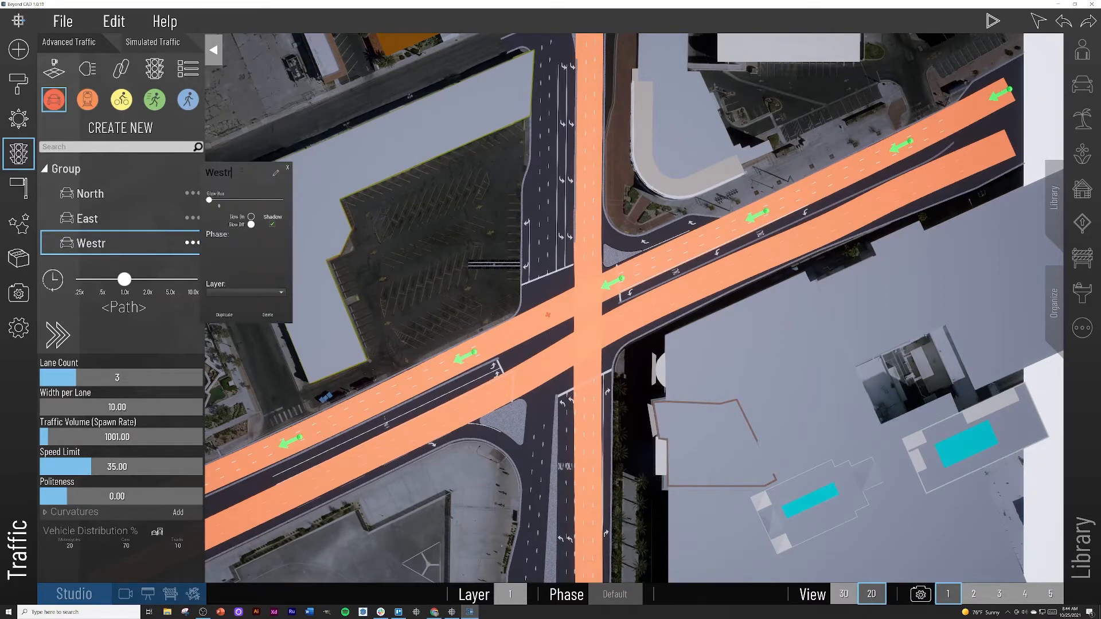
{"action": "key", "text": "Return"}
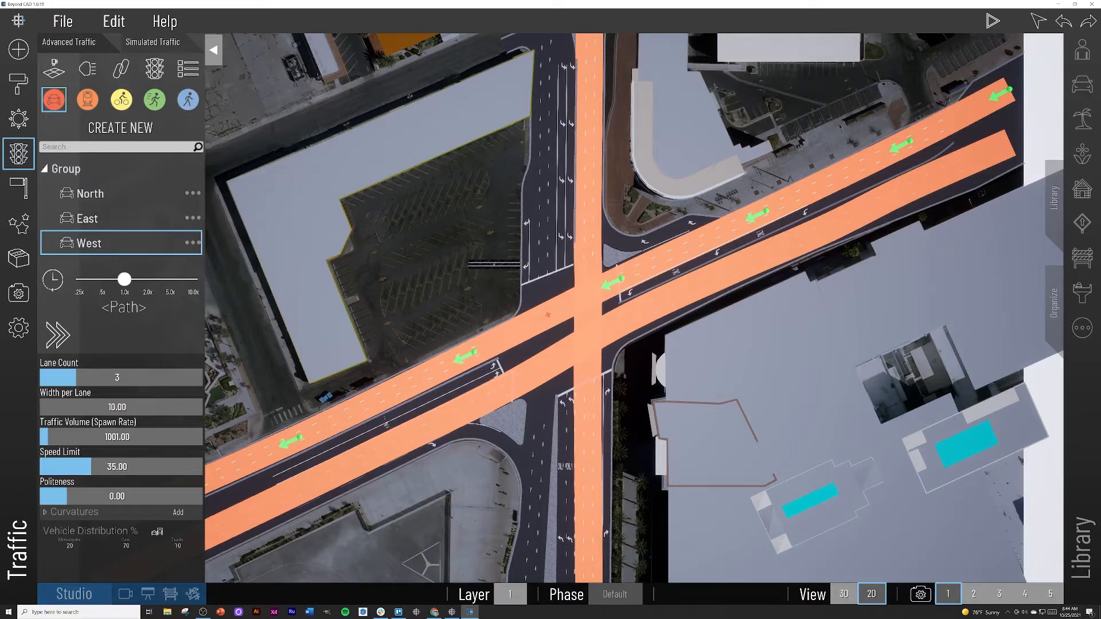
{"action": "middle_click_drag", "start_coordinate": [332, 138], "coordinate": [393, 113]}
{"action": "scroll", "coordinate": [407, 185], "scroll_direction": "down", "scroll_amount": 4}
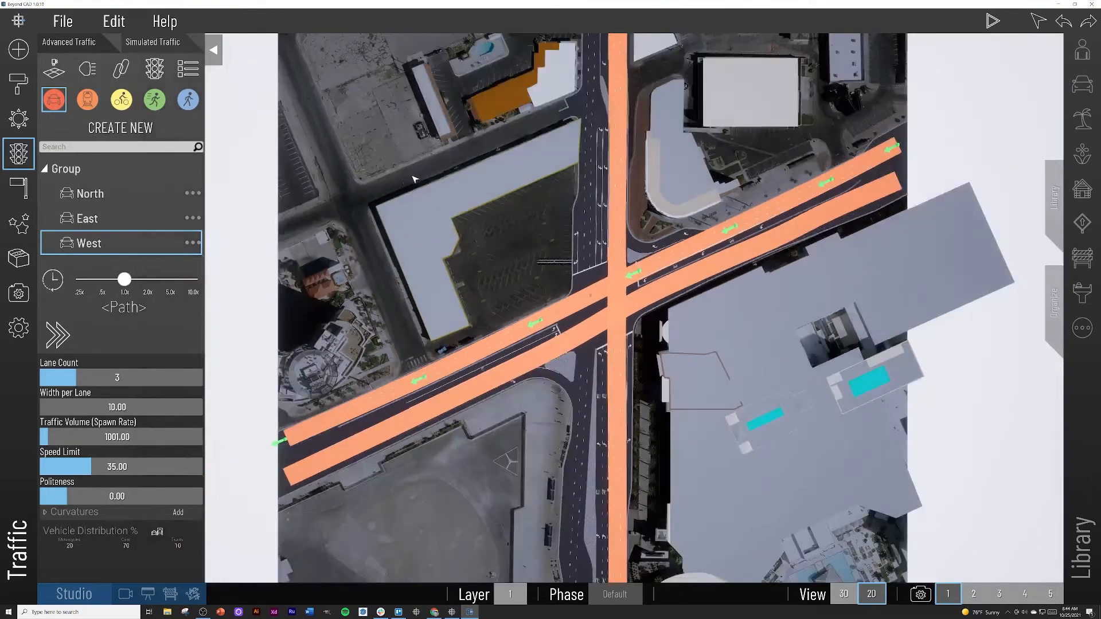
Start a new car traffic path at the north end of the southbound lanes and carry it through the intersection
{"action": "middle_click_drag", "start_coordinate": [790, 237], "coordinate": [754, 285]}
{"action": "scroll", "coordinate": [727, 288], "scroll_direction": "up", "scroll_amount": 3}
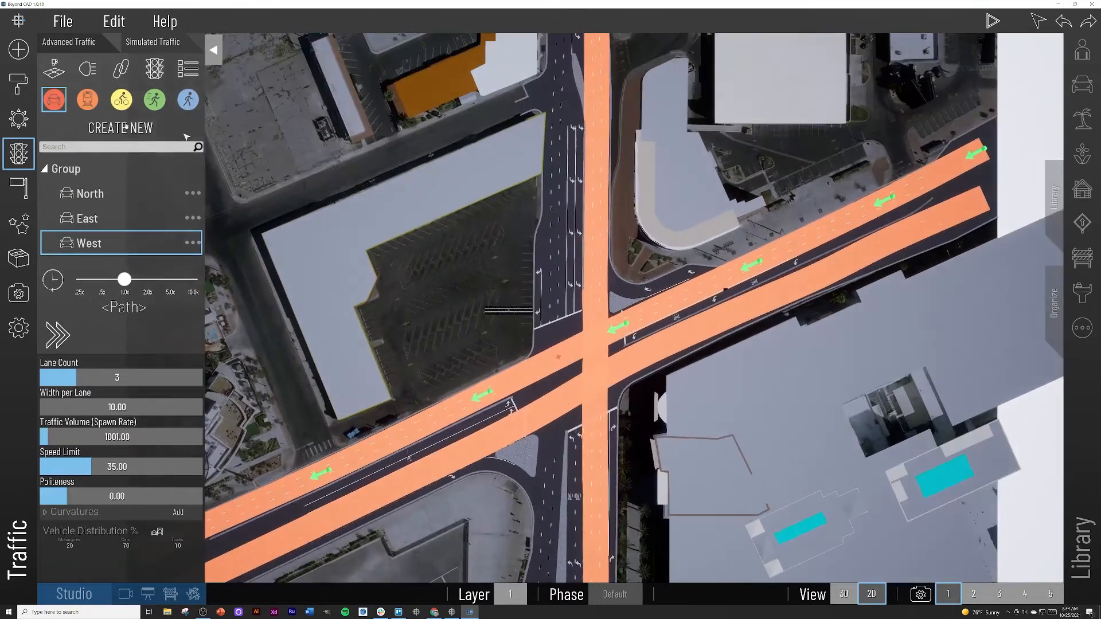
{"action": "left_click", "coordinate": [137, 129]}
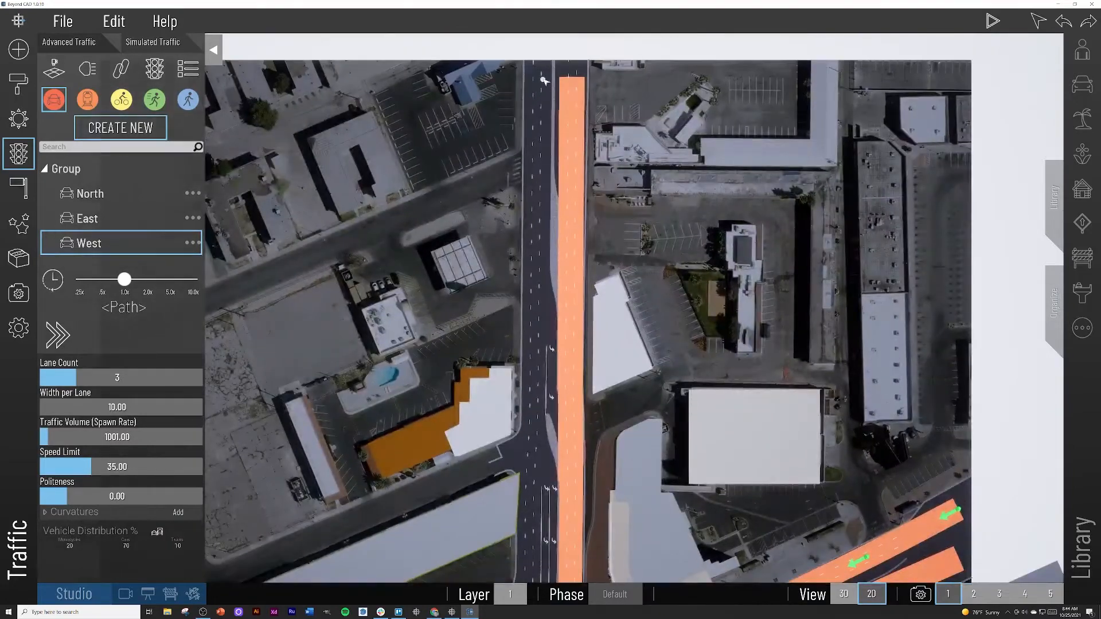
{"action": "left_click", "coordinate": [536, 74]}
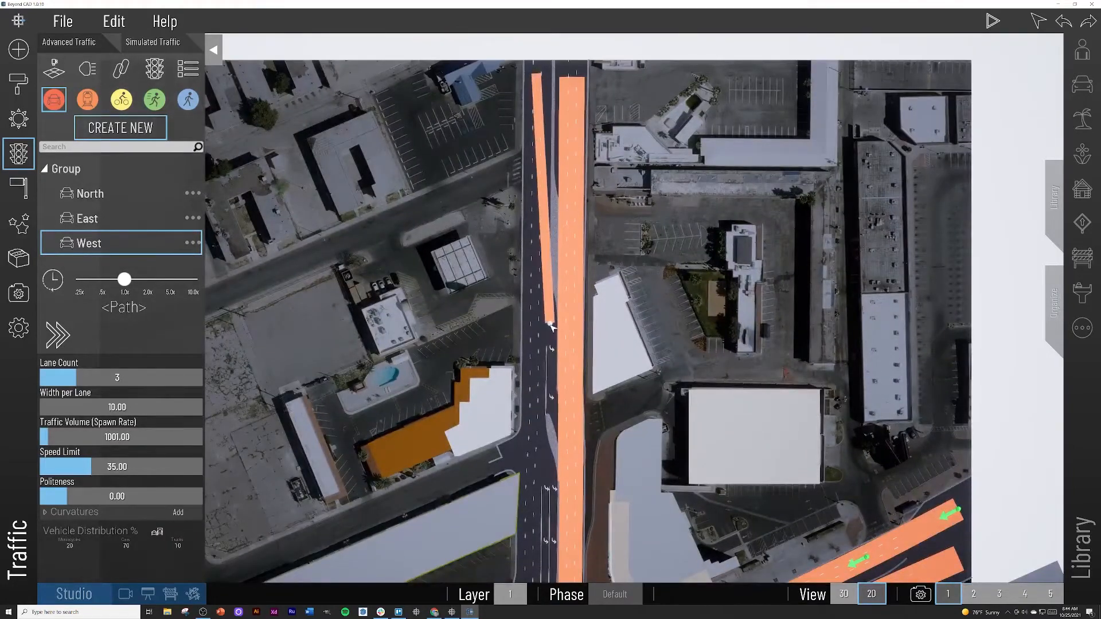
{"action": "left_click", "coordinate": [536, 351]}
{"action": "middle_click_drag", "start_coordinate": [525, 465], "coordinate": [534, 205]}
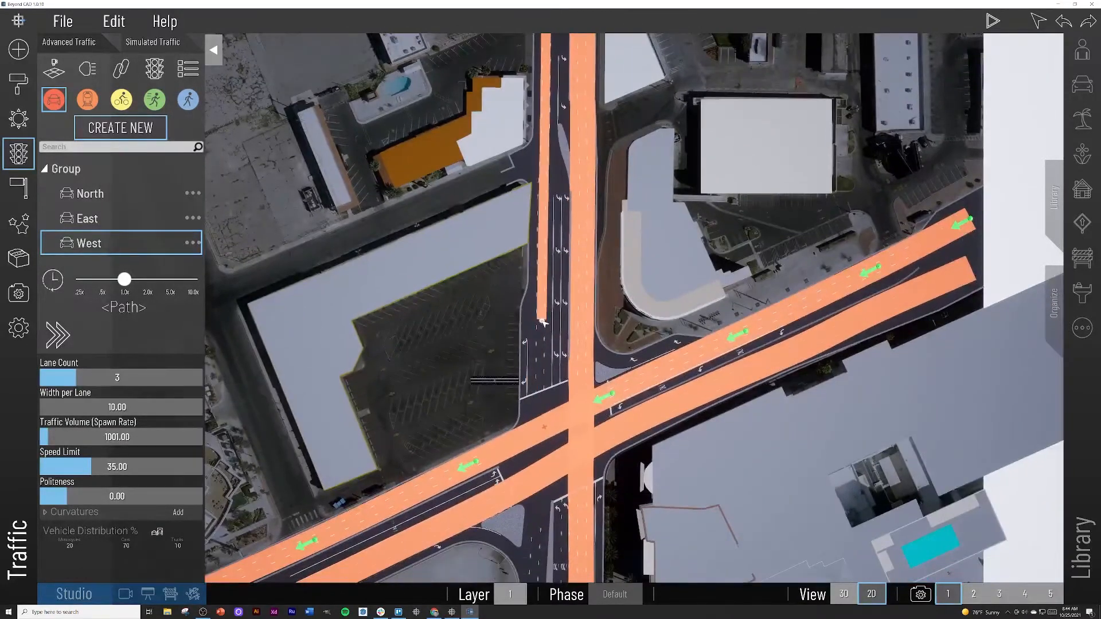
{"action": "key", "text": "s"}
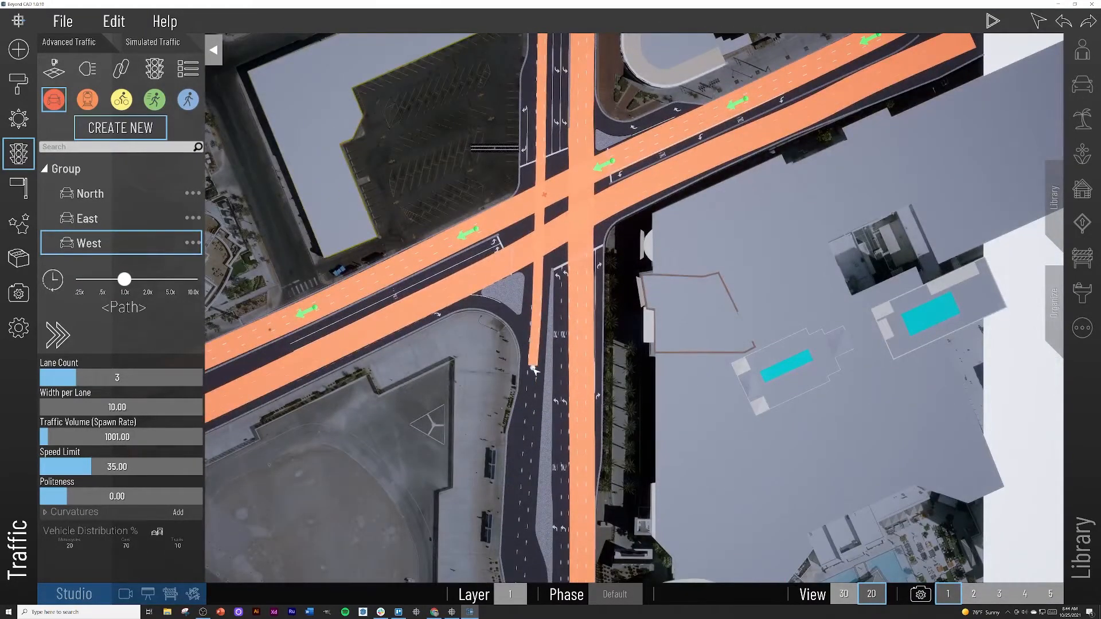
{"action": "left_click", "coordinate": [534, 373]}
Continue the southbound path along the road to the map's south edge and finish it there
{"action": "middle_click_drag", "start_coordinate": [524, 422], "coordinate": [552, 260]}
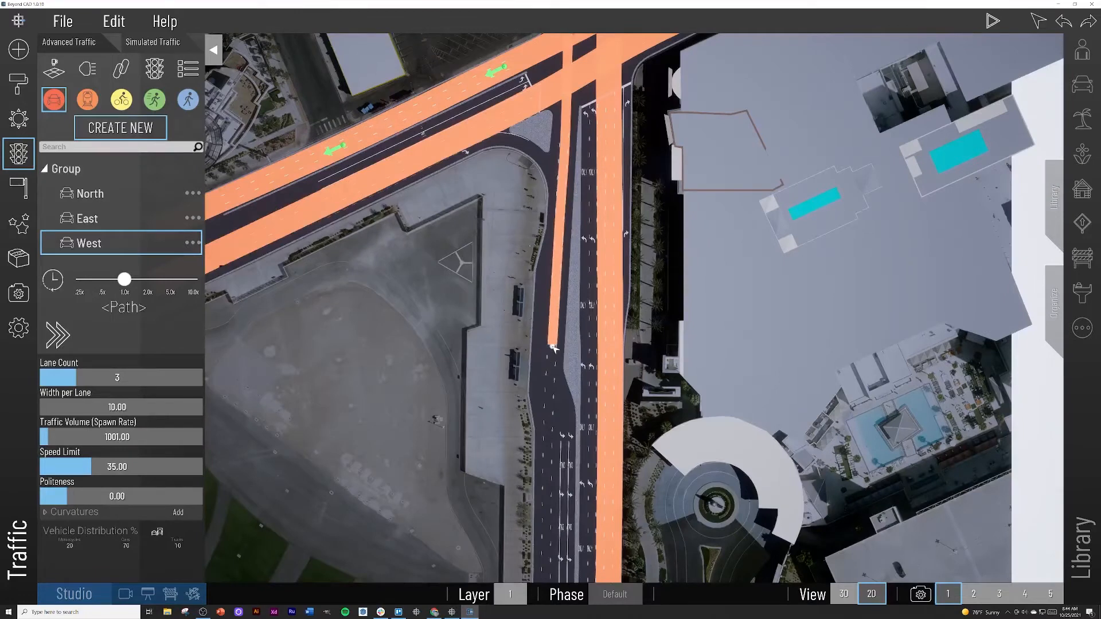
{"action": "middle_click_drag", "start_coordinate": [549, 464], "coordinate": [578, 326]}
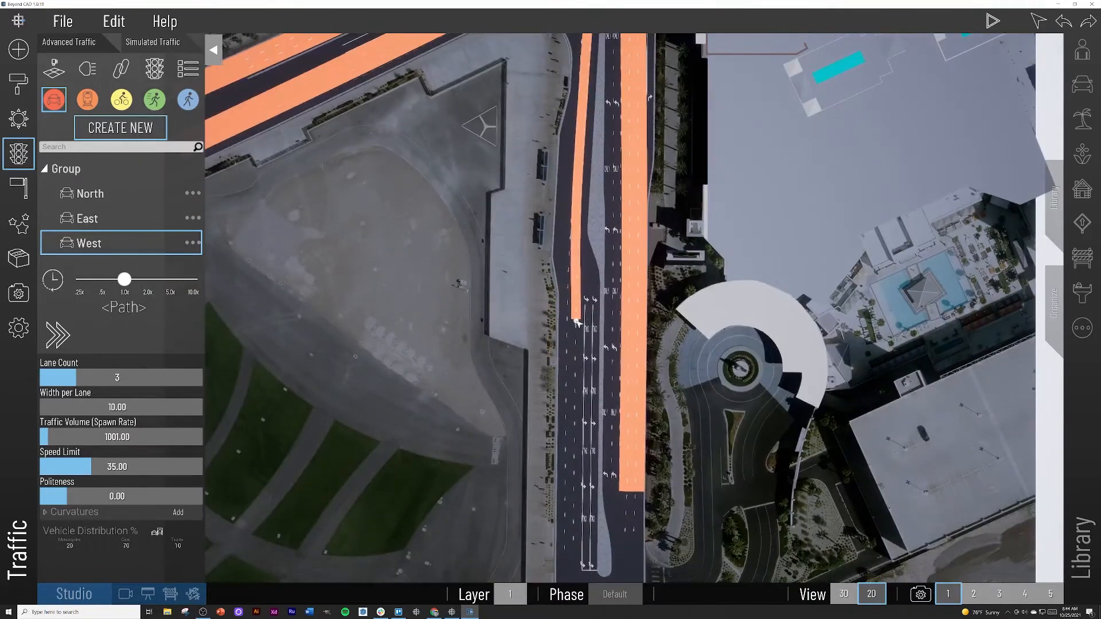
{"action": "left_click", "coordinate": [570, 449]}
{"action": "middle_click_drag", "start_coordinate": [581, 492], "coordinate": [610, 299]}
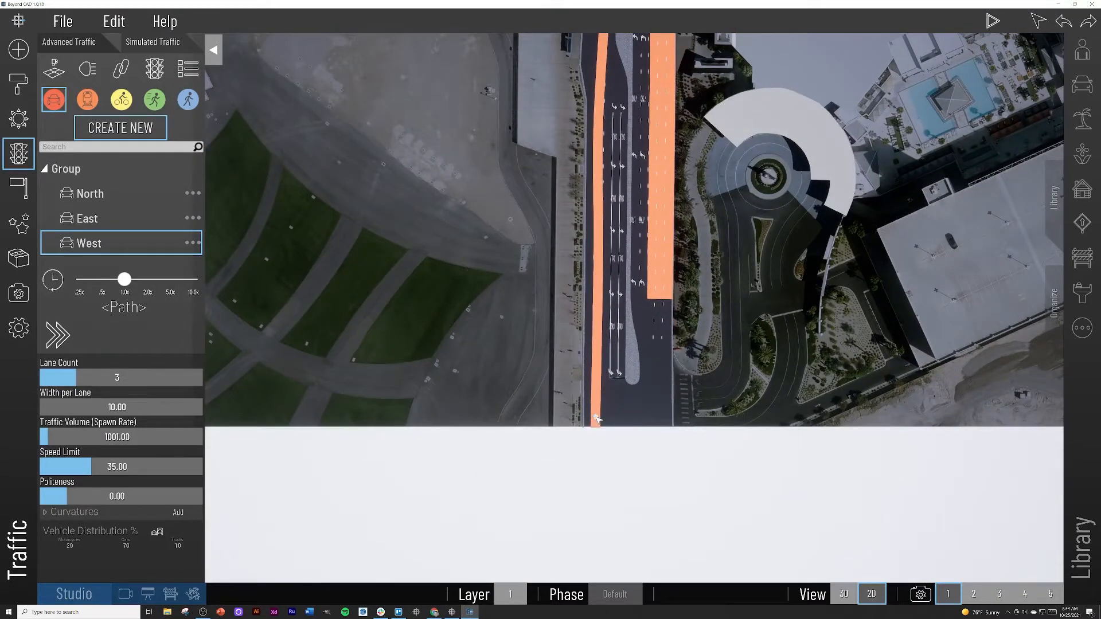
{"action": "right_click", "coordinate": [595, 418]}
{"action": "middle_click_drag", "start_coordinate": [595, 418], "coordinate": [544, 579]}
{"action": "middle_click_drag", "start_coordinate": [582, 86], "coordinate": [536, 389]}
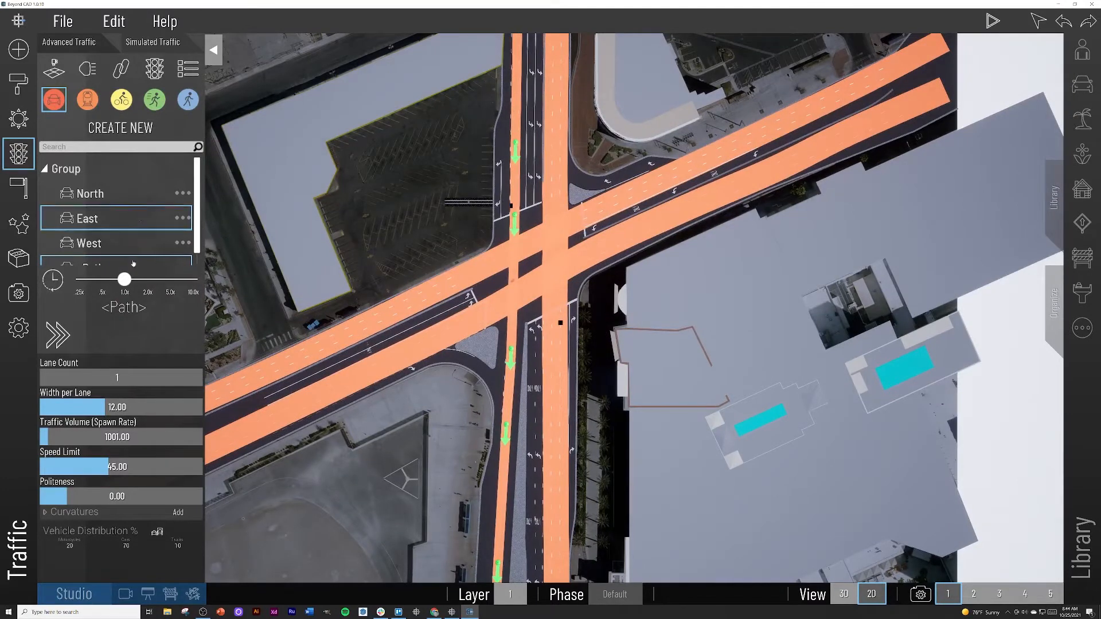
Set the new southbound path to 3 lanes, a width per lane of 10.60 and a traffic volume of 5000
{"action": "scroll", "coordinate": [114, 246], "scroll_direction": "down", "scroll_amount": 1}
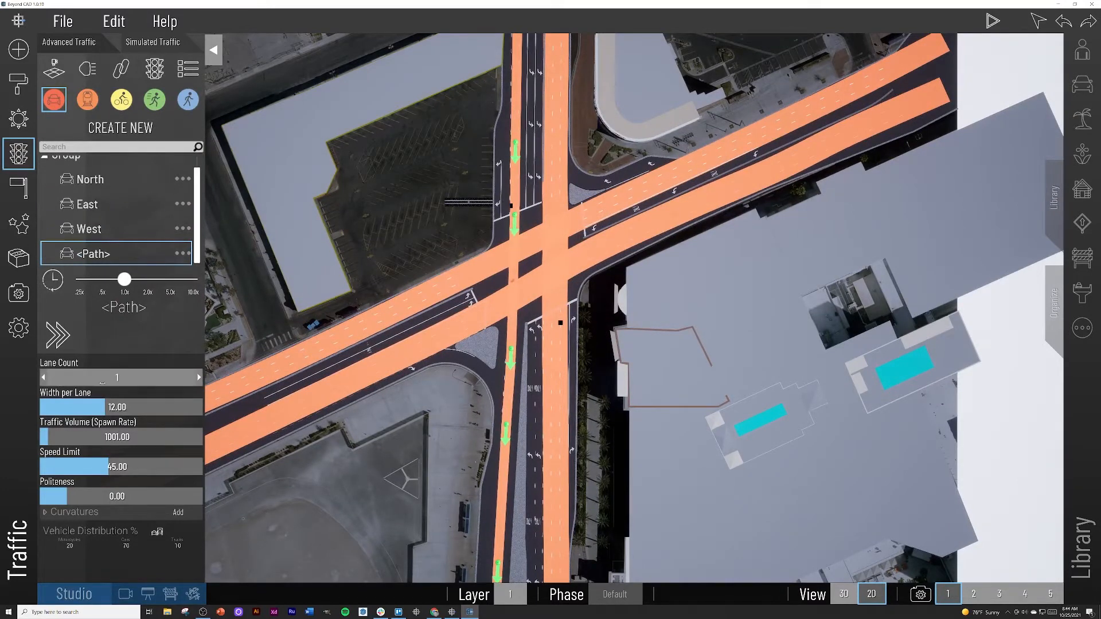
{"action": "type", "text": "3"}
{"action": "key", "text": "Return"}
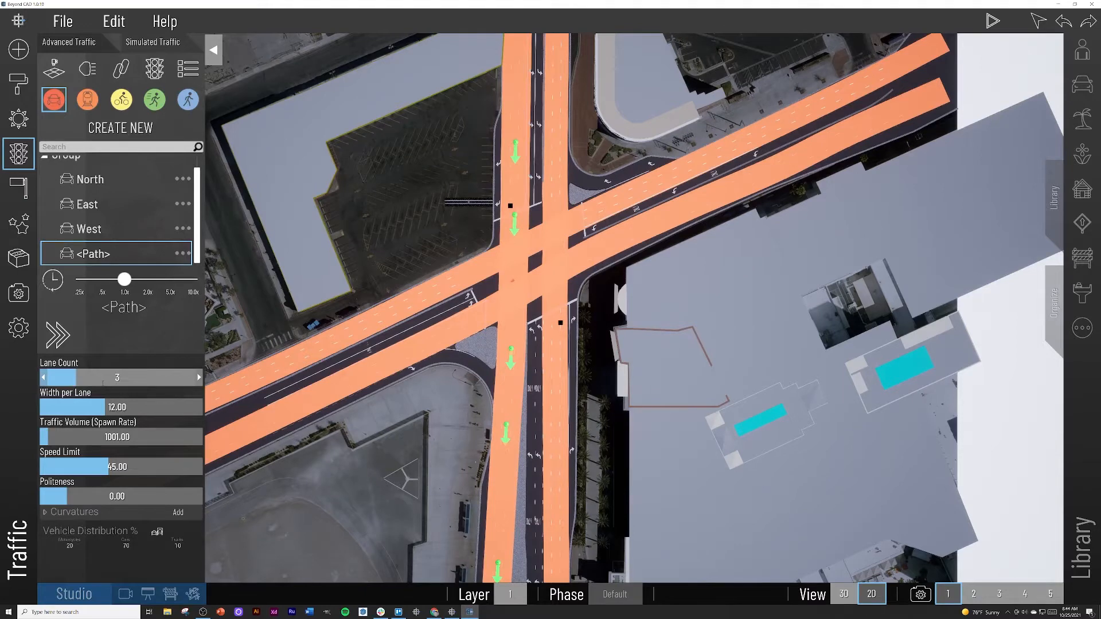
{"action": "left_click_drag", "start_coordinate": [143, 403], "coordinate": [97, 403]}
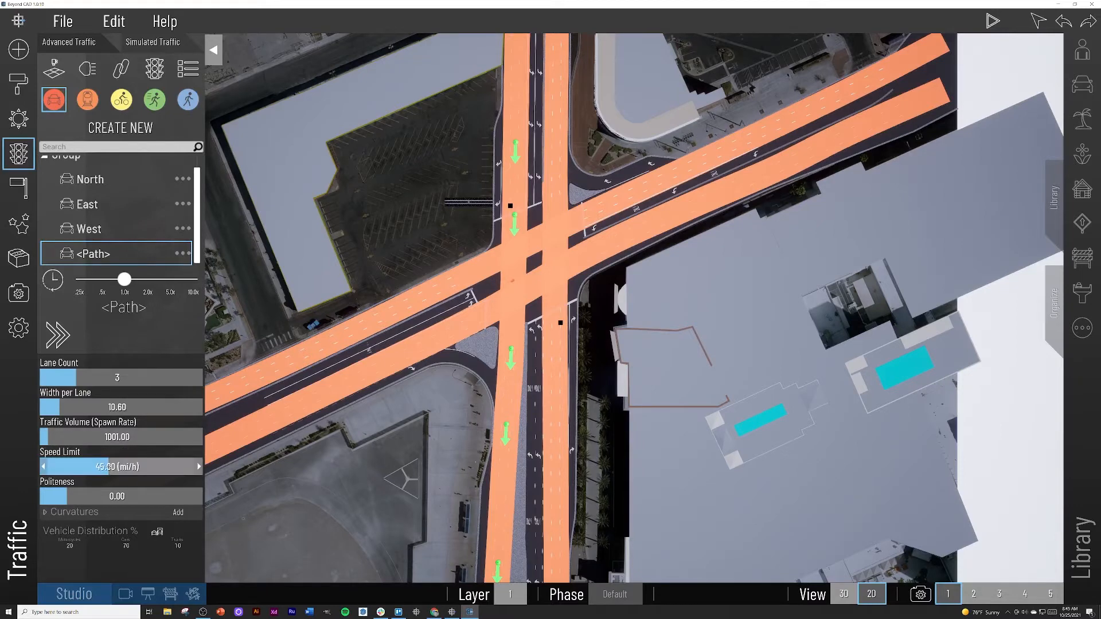
{"action": "left_click", "coordinate": [121, 437]}
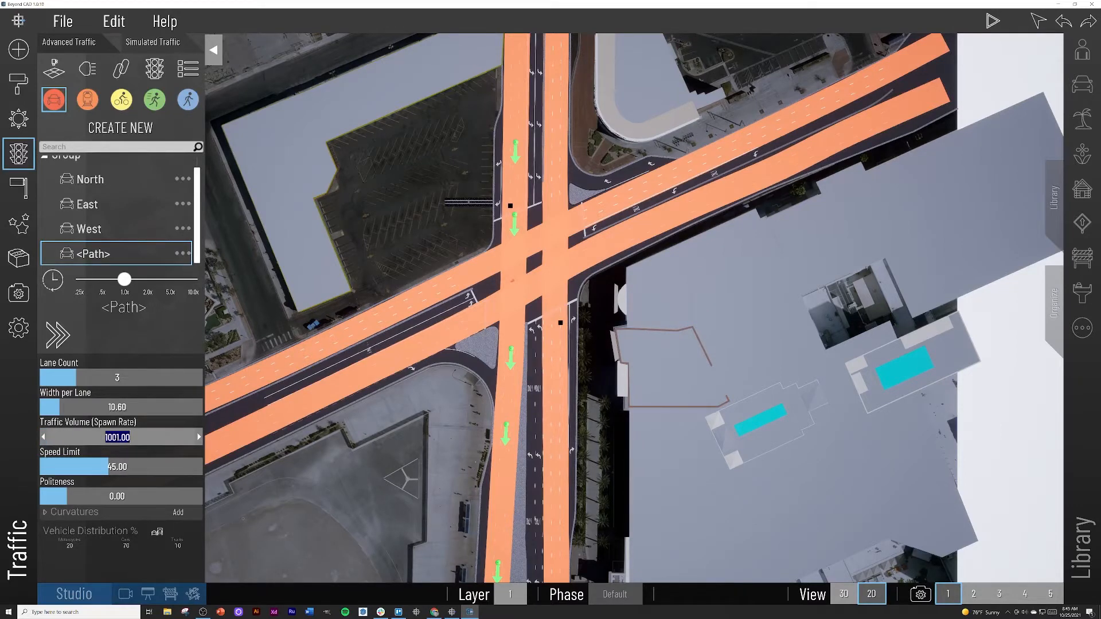
{"action": "type", "text": "5000"}
{"action": "key", "text": "Return"}
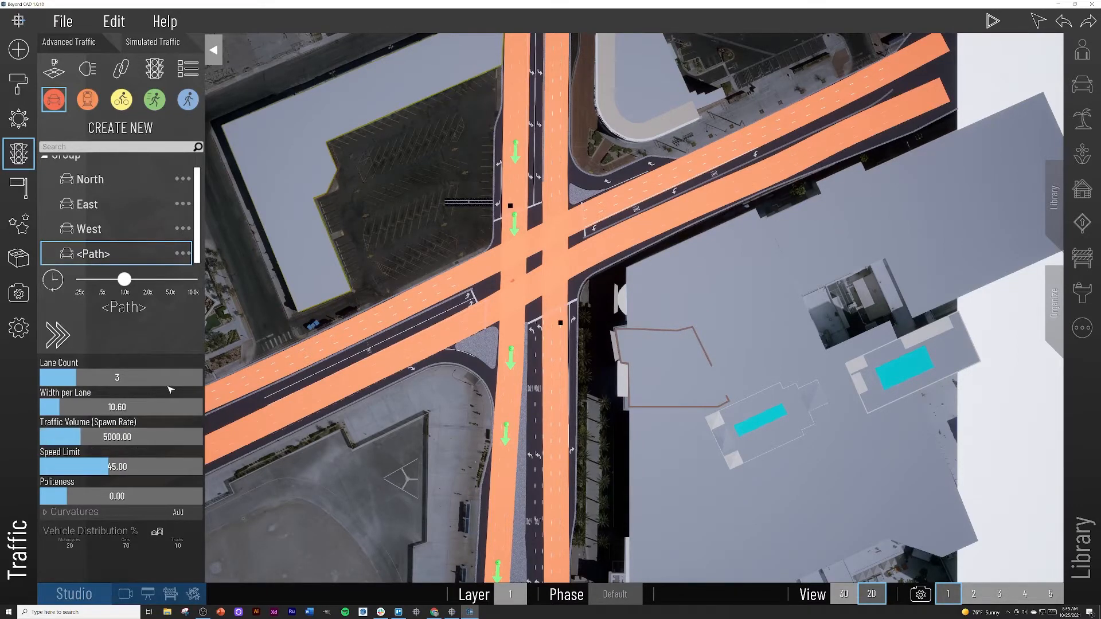
Rename the new path as South
{"action": "left_click", "coordinate": [184, 253]}
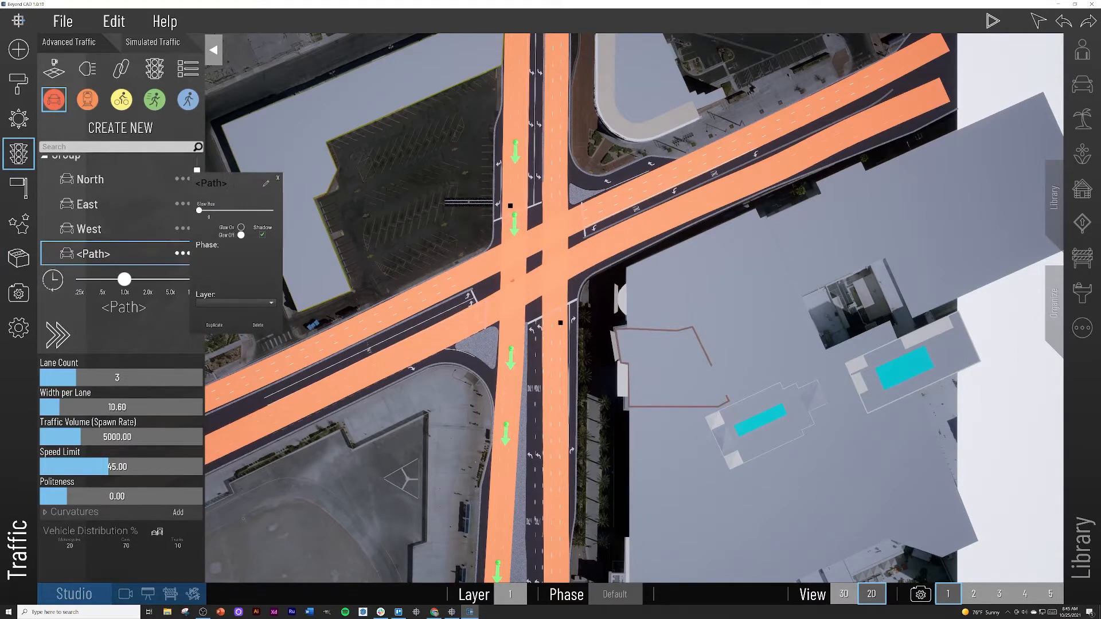
{"action": "type", "text": "South"}
{"action": "key", "text": "Return"}
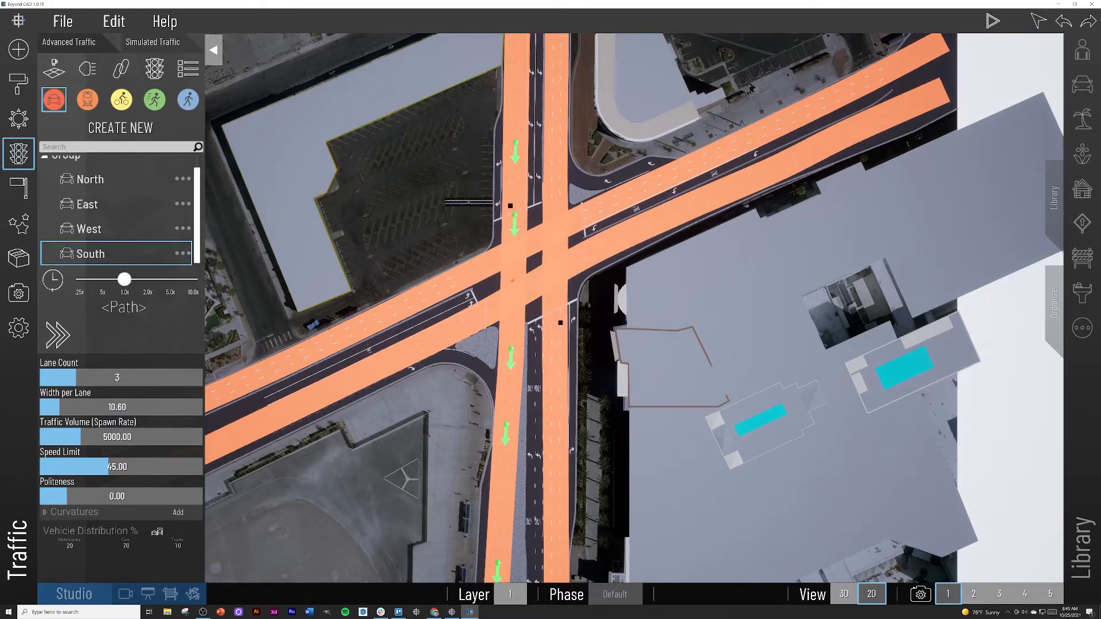
Set the West path's traffic volume to 4500
{"action": "left_click", "coordinate": [92, 228]}
{"action": "left_click", "coordinate": [117, 437]}
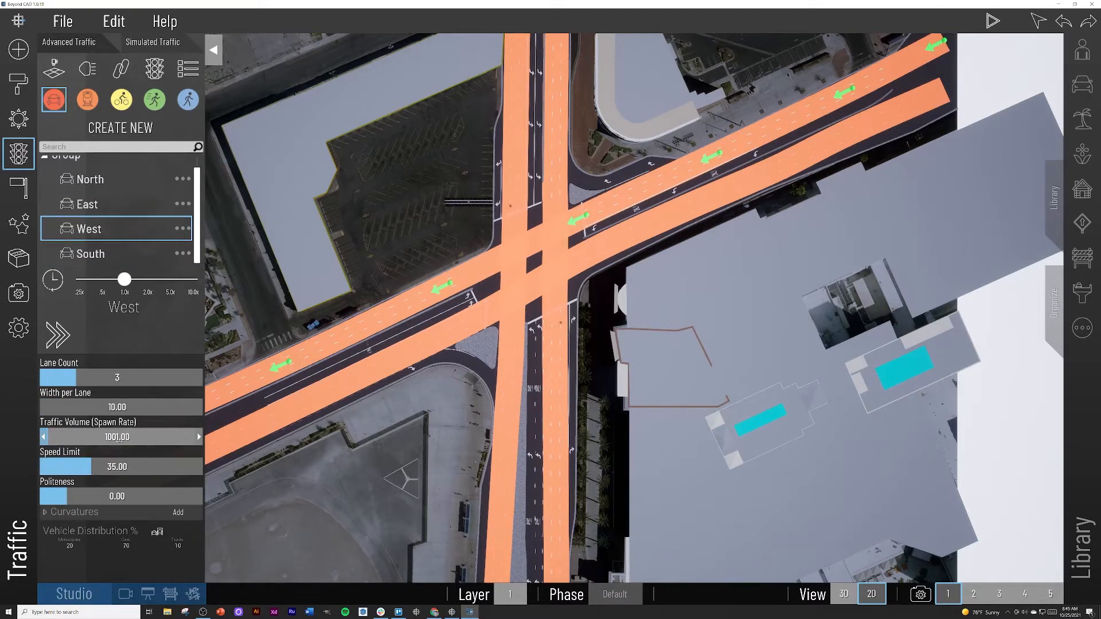
{"action": "type", "text": "4500"}
{"action": "key", "text": "Return"}
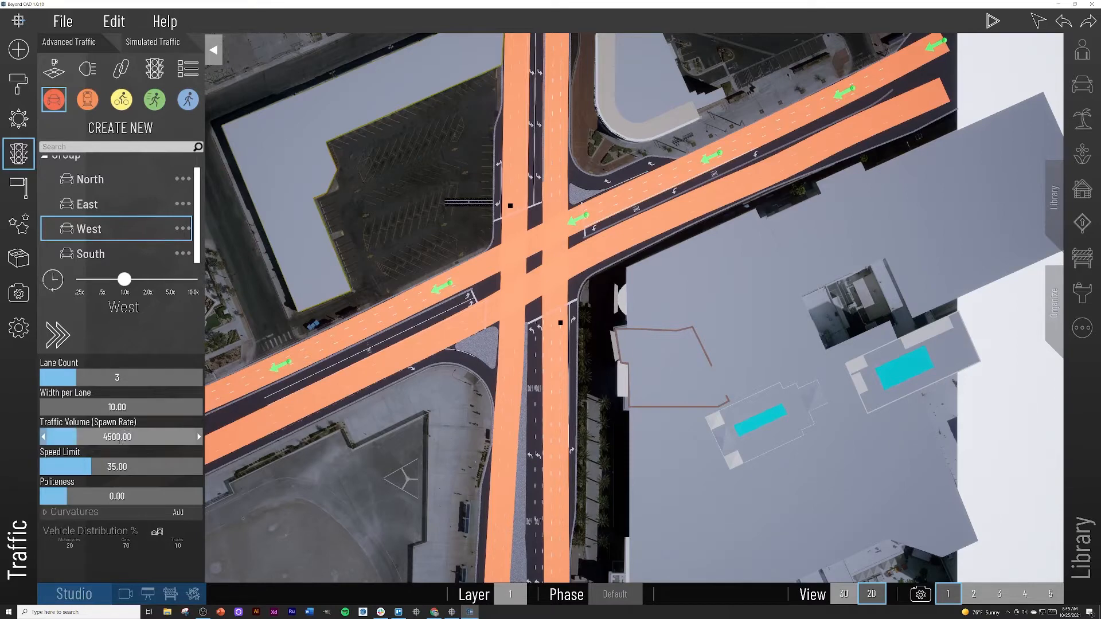
Set the East path's traffic volume to 3500
{"action": "left_click", "coordinate": [92, 204]}
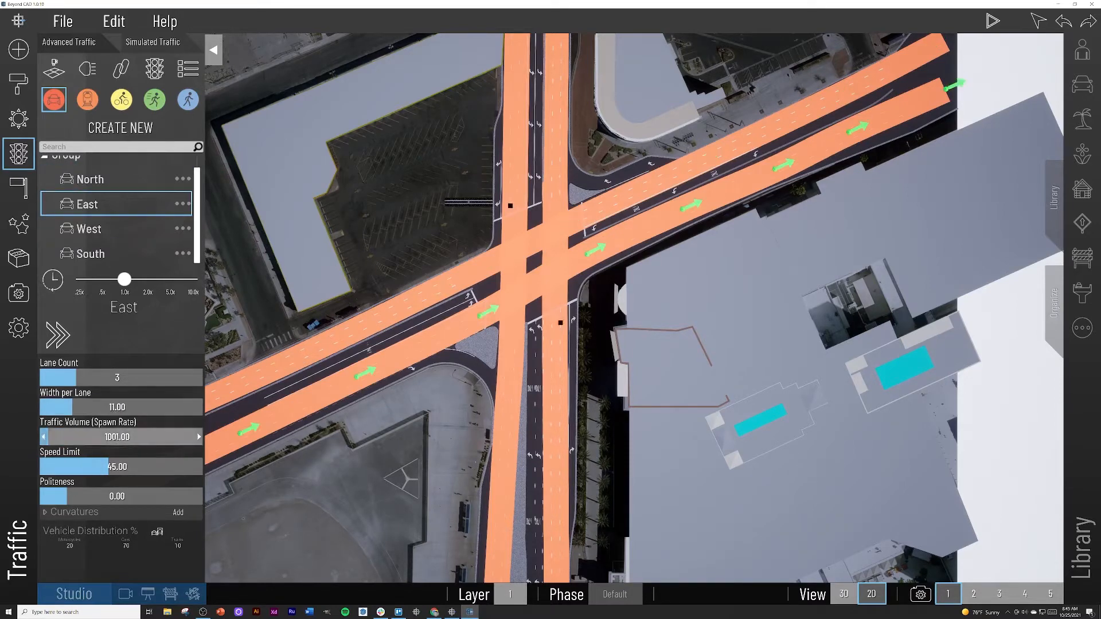
{"action": "left_click", "coordinate": [115, 443]}
{"action": "type", "text": "3500"}
{"action": "key", "text": "Return"}
Set the North path's traffic volume to 4200
{"action": "left_click", "coordinate": [91, 179]}
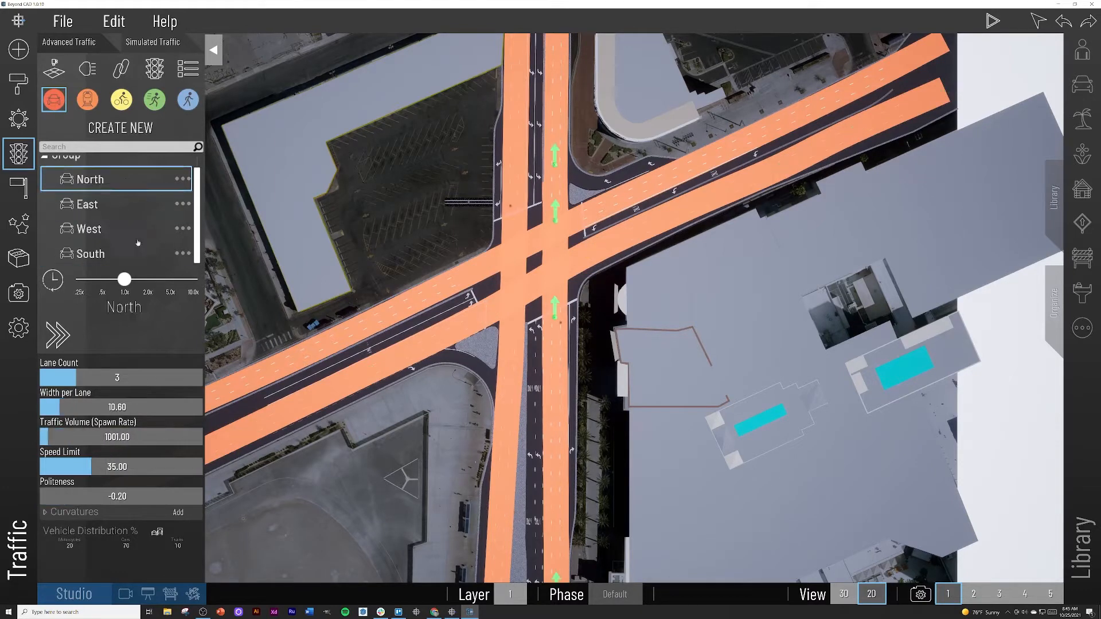
{"action": "left_click", "coordinate": [117, 437]}
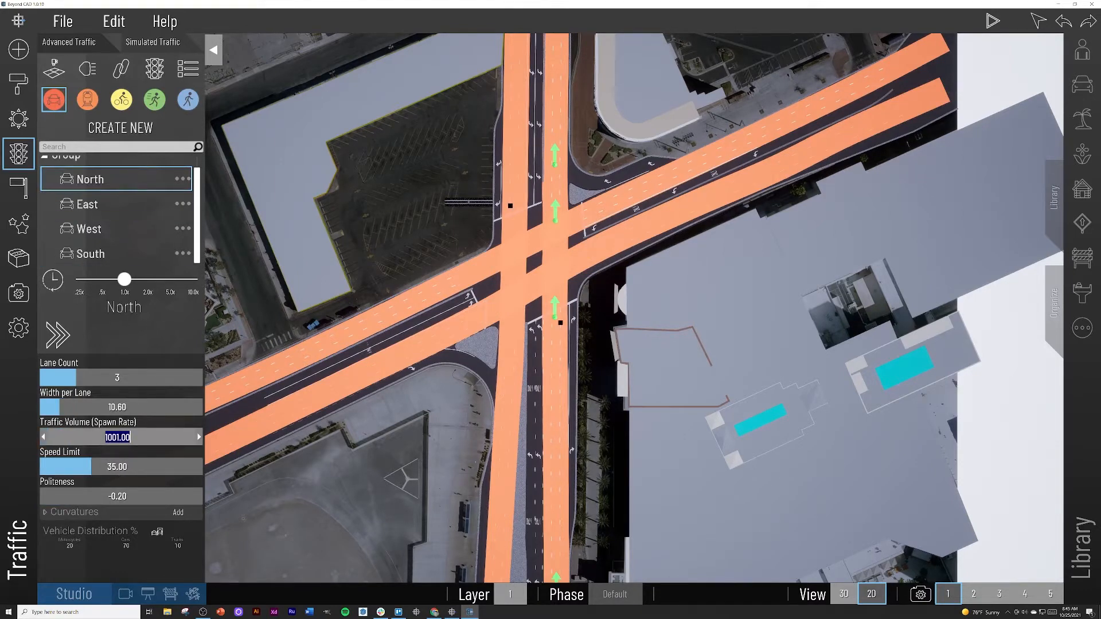
{"action": "type", "text": "4200"}
{"action": "key", "text": "Return"}
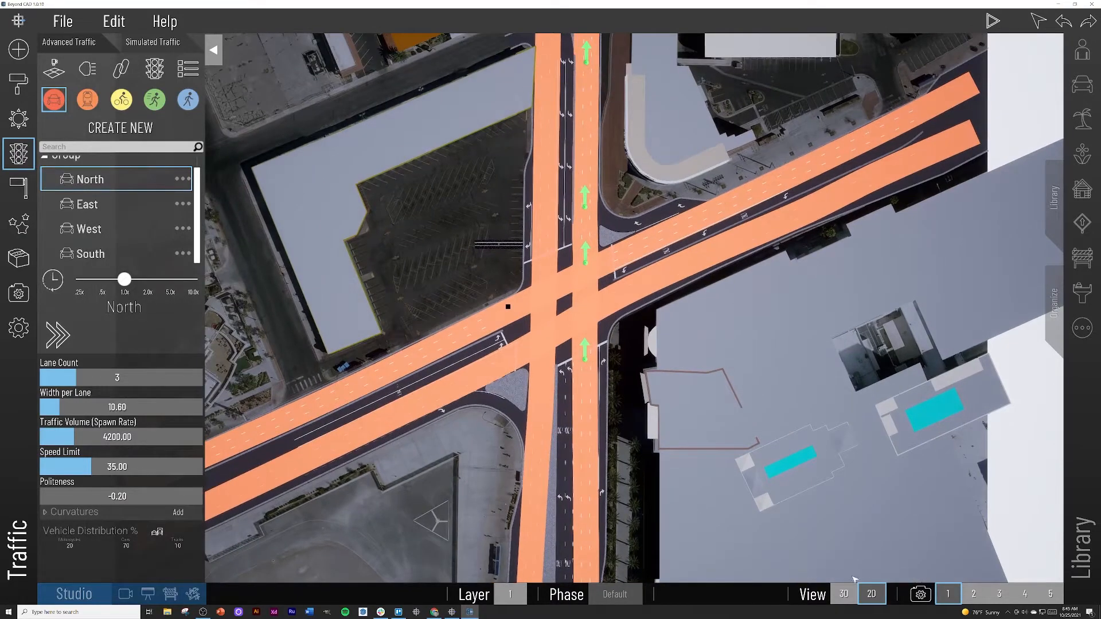
Run the traffic simulation at the intersection in 3D view, at 1.0x and at 2.0x playback speed, and stop it
{"action": "left_click", "coordinate": [843, 594]}
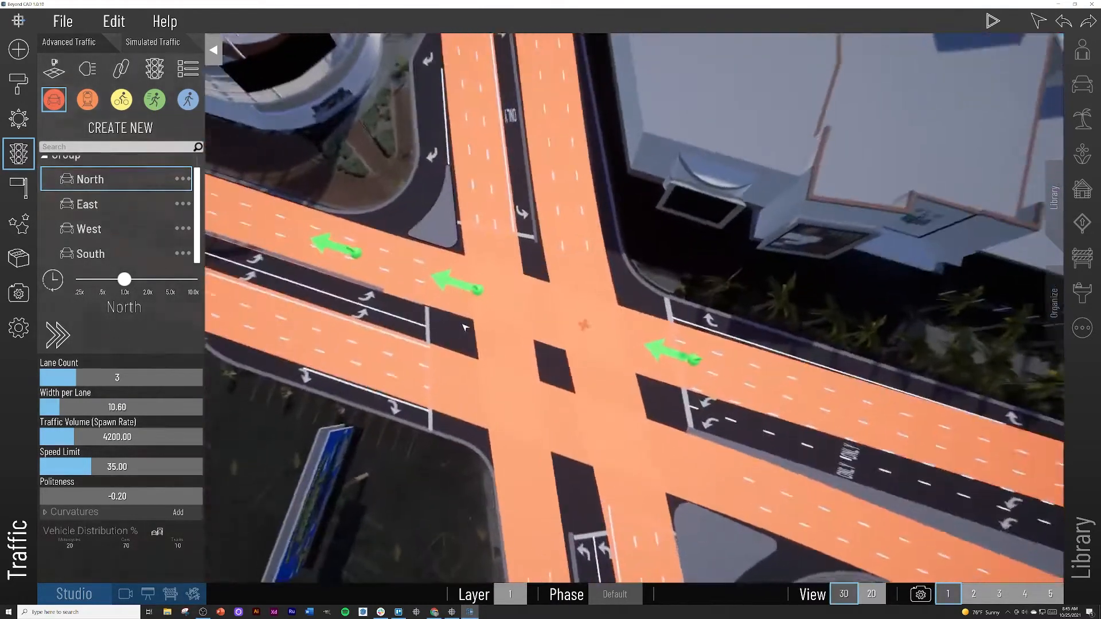
{"action": "scroll", "coordinate": [465, 327], "scroll_direction": "up", "scroll_amount": 5}
{"action": "right_click_drag", "start_coordinate": [465, 327], "coordinate": [458, 190]}
{"action": "scroll", "coordinate": [473, 140], "scroll_direction": "down", "scroll_amount": 5}
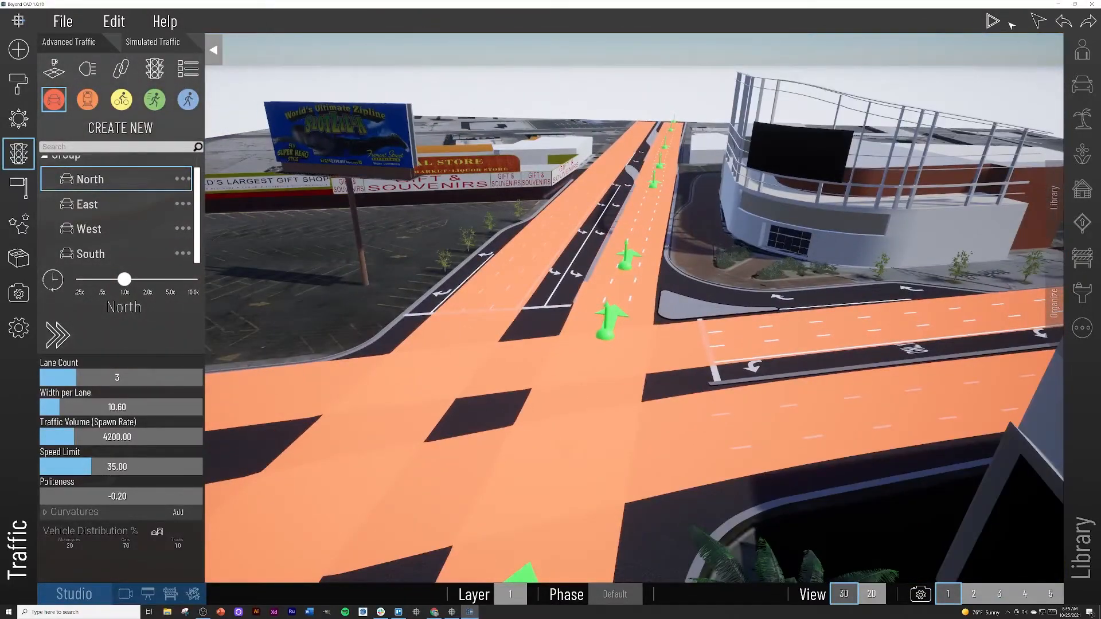
{"action": "mouse_move", "coordinate": [999, 27]}
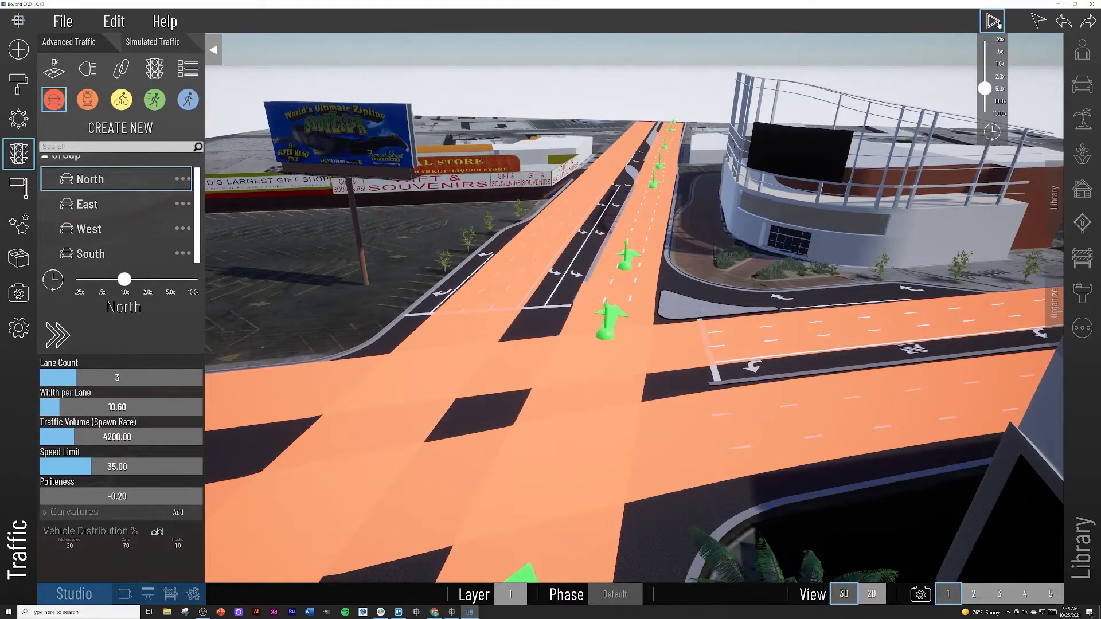
{"action": "left_click", "coordinate": [998, 23]}
{"action": "left_click_drag", "start_coordinate": [985, 88], "coordinate": [985, 64]}
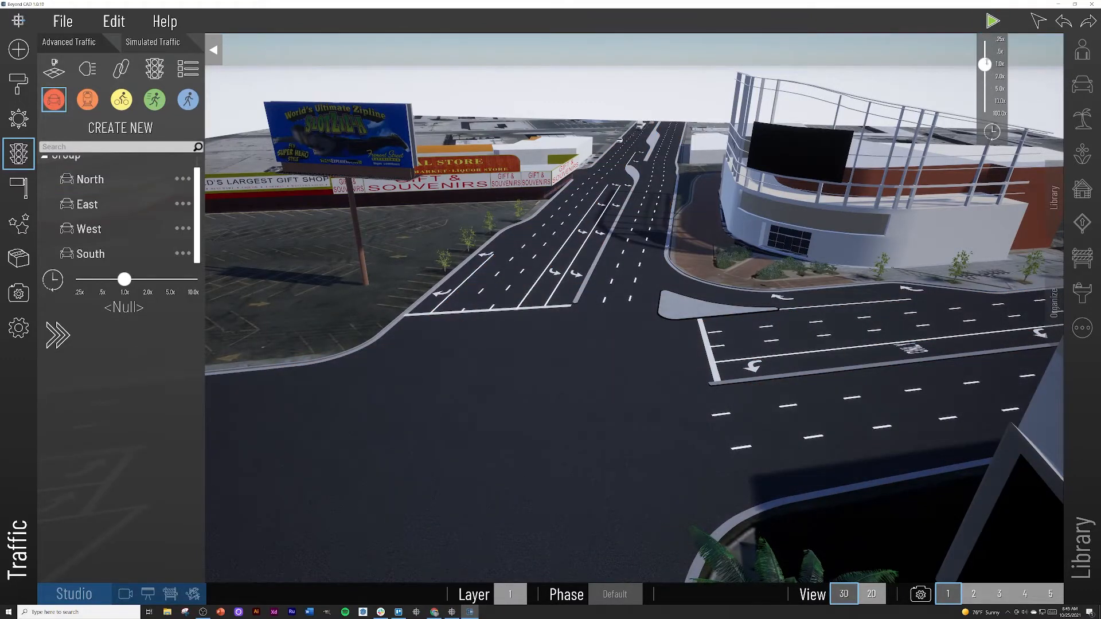
{"action": "mouse_move", "coordinate": [985, 64]}
{"action": "left_mouse_down"}
{"action": "mouse_move", "coordinate": [985, 113]}
{"action": "mouse_move", "coordinate": [984, 77]}
{"action": "left_mouse_up"}
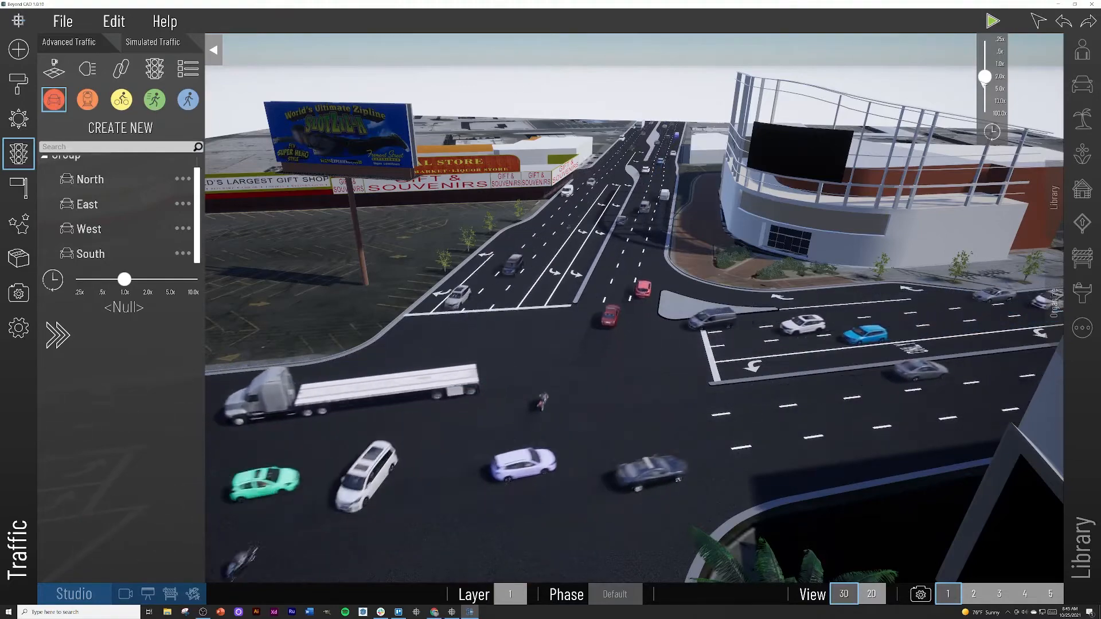
{"action": "left_click", "coordinate": [991, 22]}
Create an intersection controller for the crossing of the four traffic paths
{"action": "scroll", "coordinate": [609, 214], "scroll_direction": "up", "scroll_amount": 5}
{"action": "scroll", "coordinate": [610, 214], "scroll_direction": "up", "scroll_amount": 3}
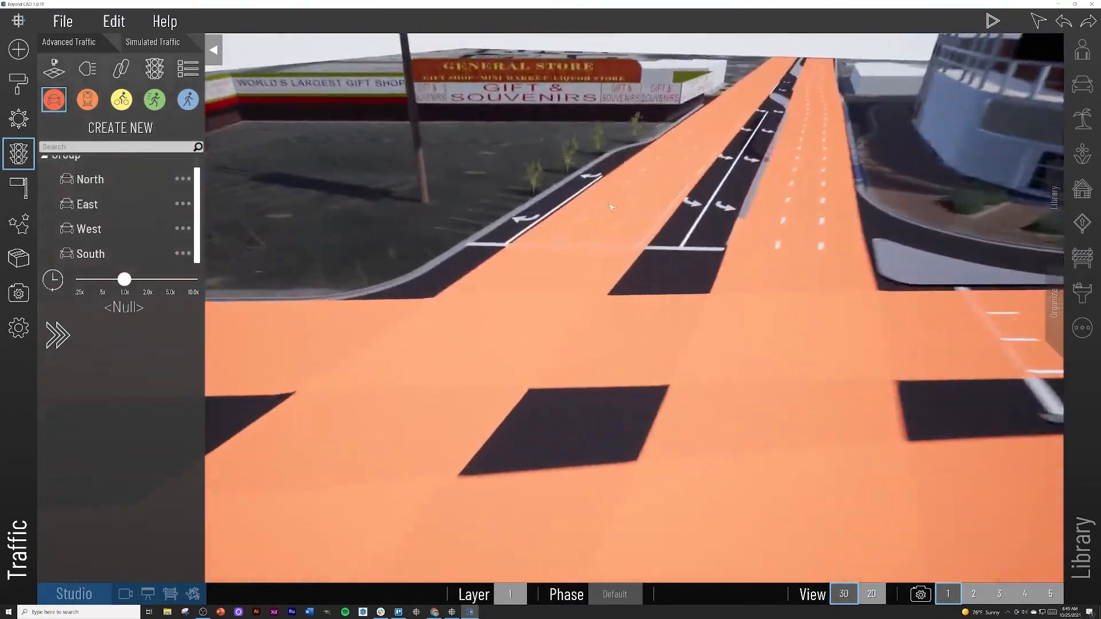
{"action": "middle_click_drag", "start_coordinate": [610, 214], "coordinate": [600, 302]}
{"action": "scroll", "coordinate": [600, 303], "scroll_direction": "down", "scroll_amount": 4}
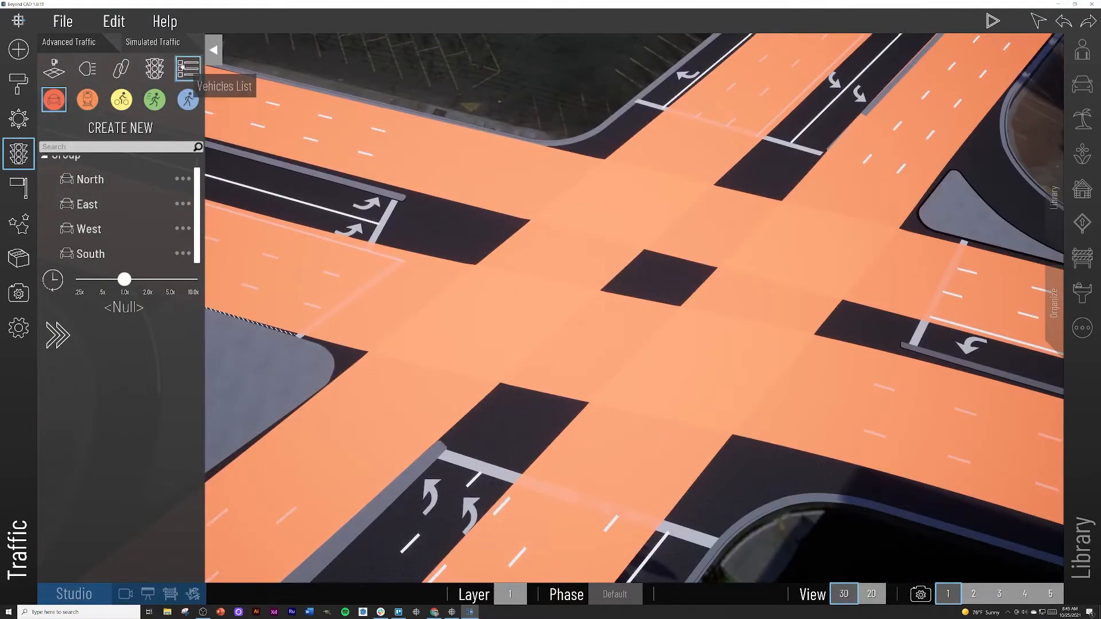
{"action": "left_click", "coordinate": [162, 69]}
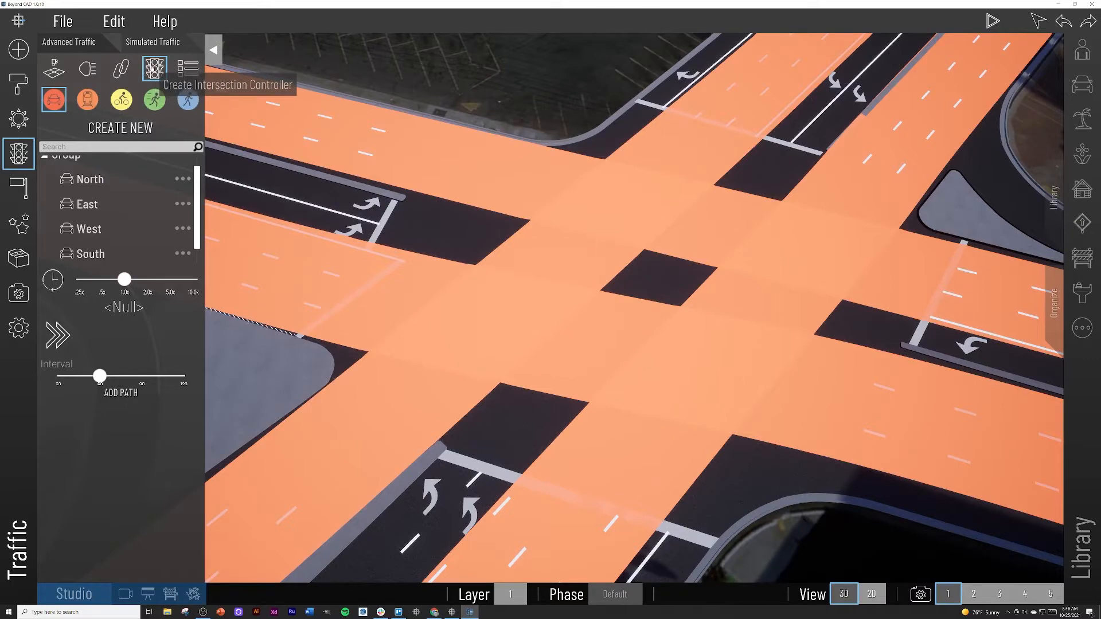
{"action": "left_click", "coordinate": [148, 70]}
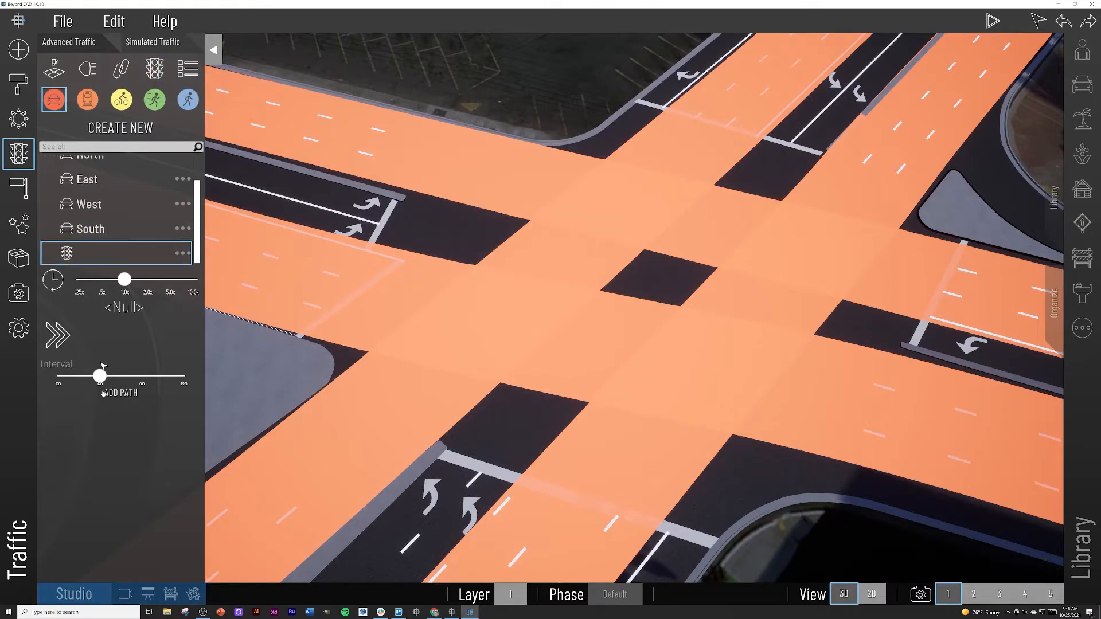
Add four path entries to the intersection controller
{"action": "left_click", "coordinate": [121, 394]}
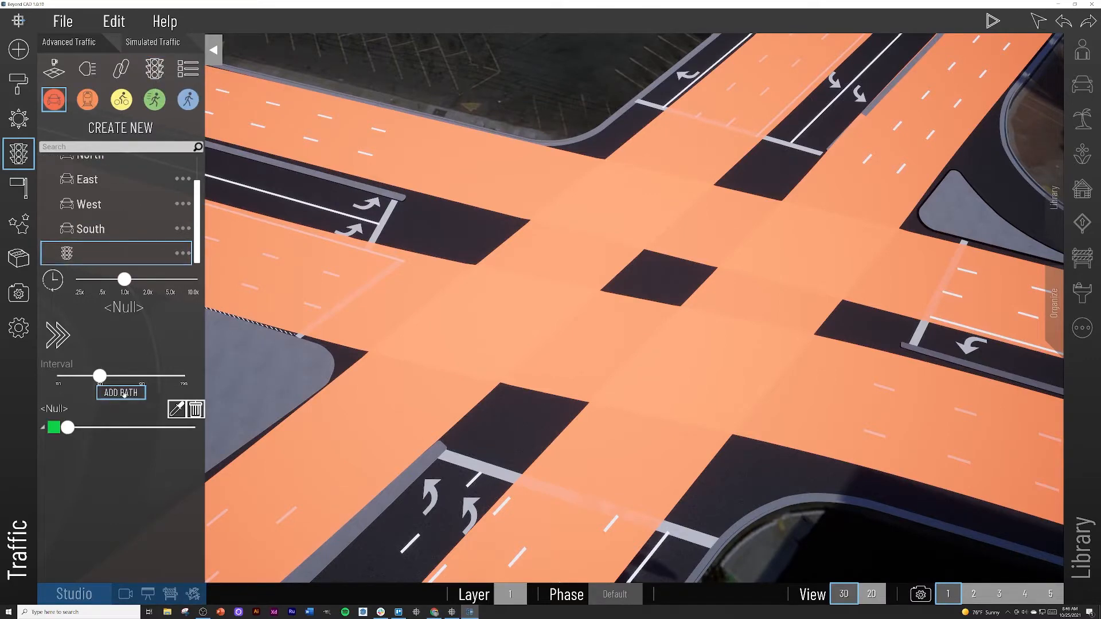
{"action": "left_click", "coordinate": [121, 393]}
{"action": "left_click", "coordinate": [121, 393]}
{"action": "left_click", "coordinate": [121, 394]}
Assign the West traffic path to the controller's first path entry
{"action": "scroll", "coordinate": [562, 270], "scroll_direction": "down", "scroll_amount": 2}
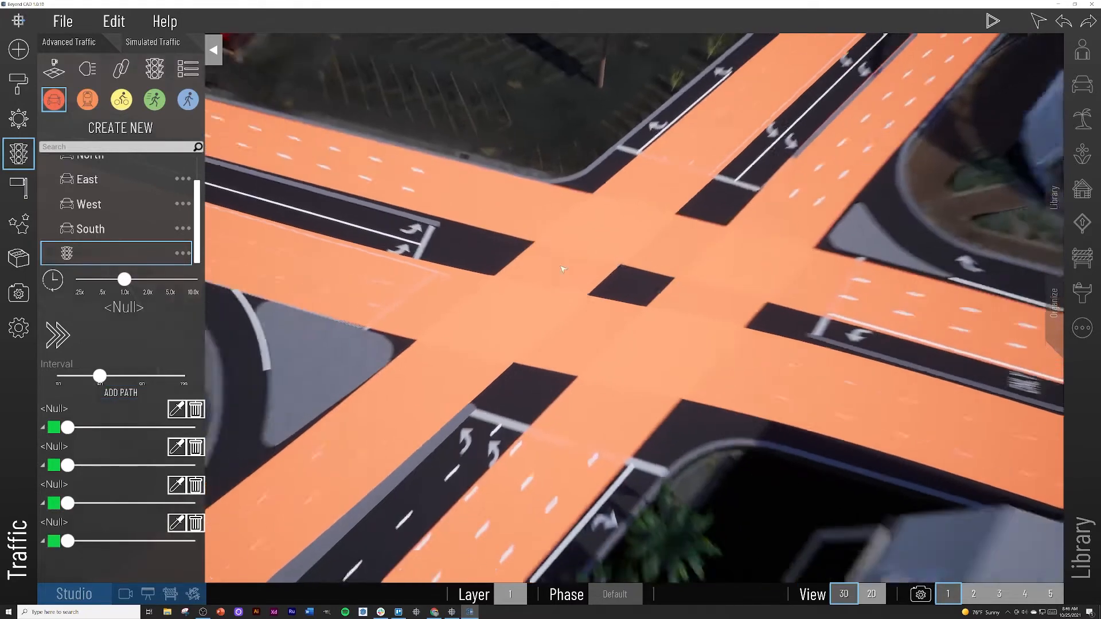
{"action": "scroll", "coordinate": [563, 275], "scroll_direction": "down", "scroll_amount": 2}
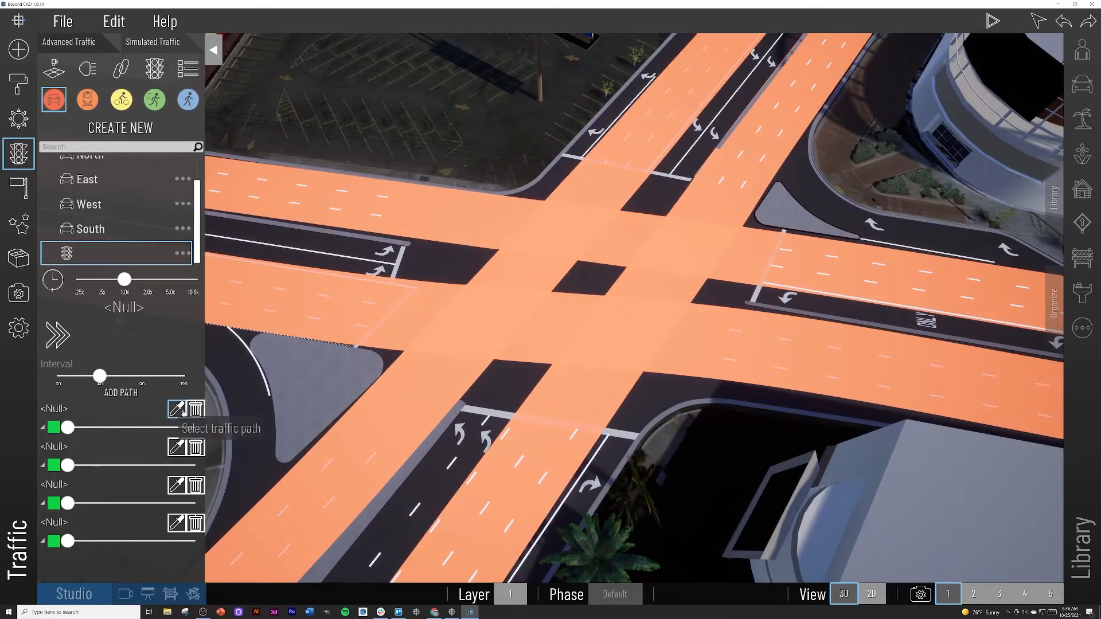
{"action": "left_click", "coordinate": [177, 408]}
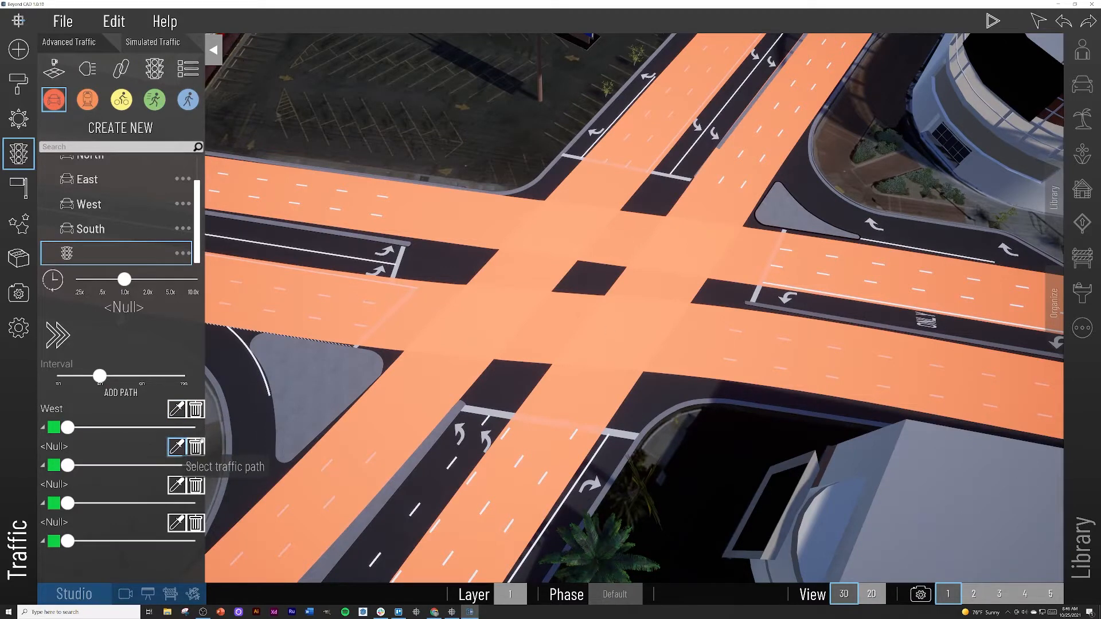
Assign the East, North and South traffic paths to the intersection controller's remaining three path entries
{"action": "left_click", "coordinate": [176, 446]}
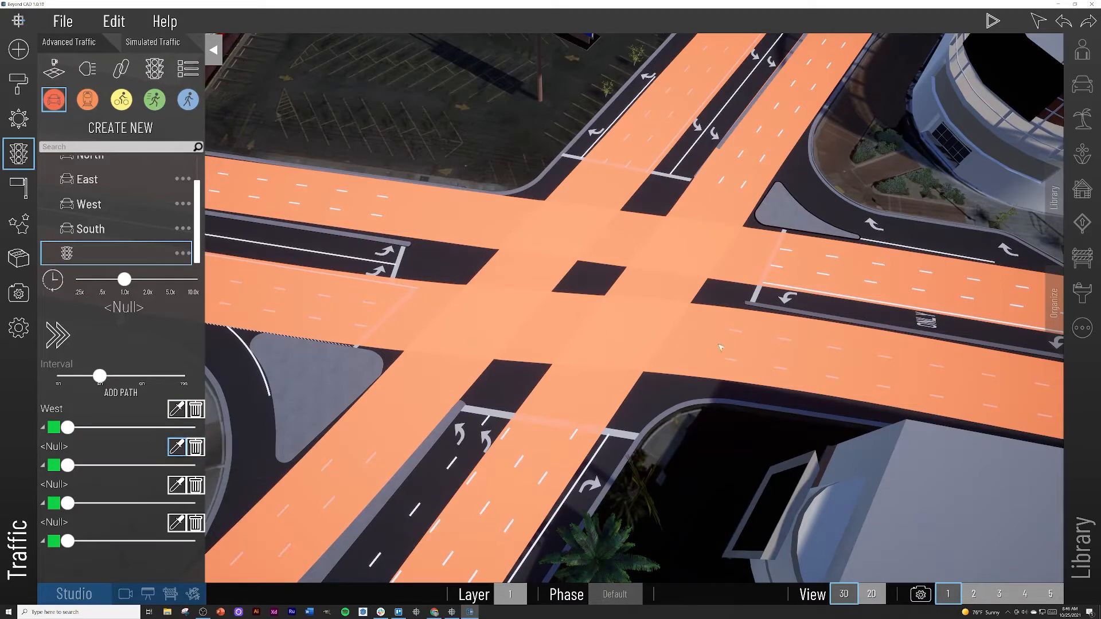
{"action": "left_click", "coordinate": [177, 485]}
{"action": "left_click", "coordinate": [177, 523]}
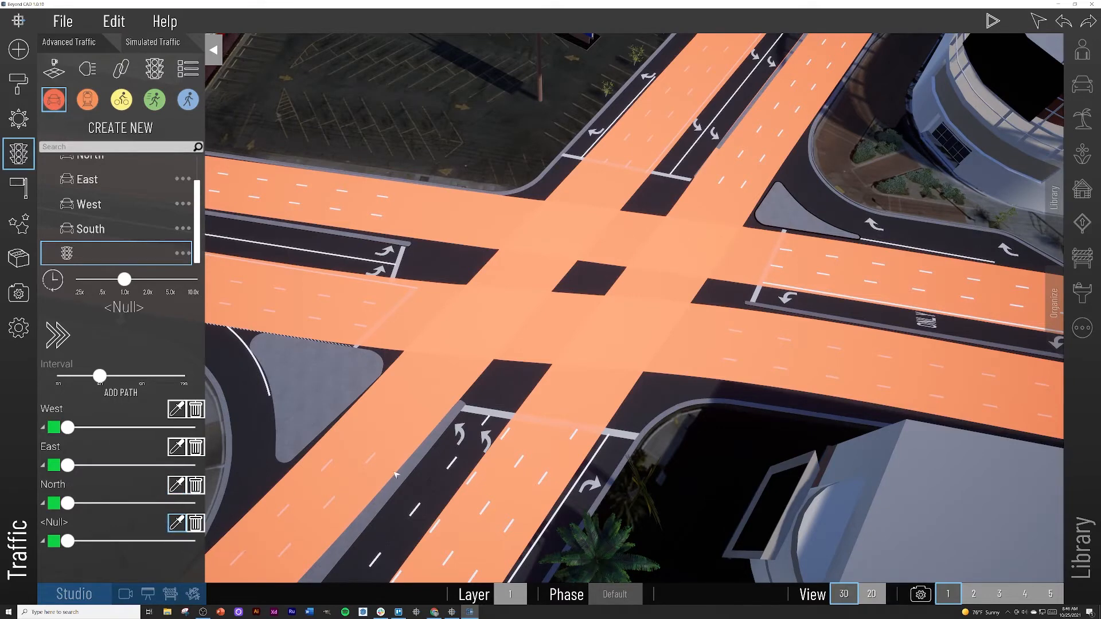
{"action": "left_click", "coordinate": [405, 435]}
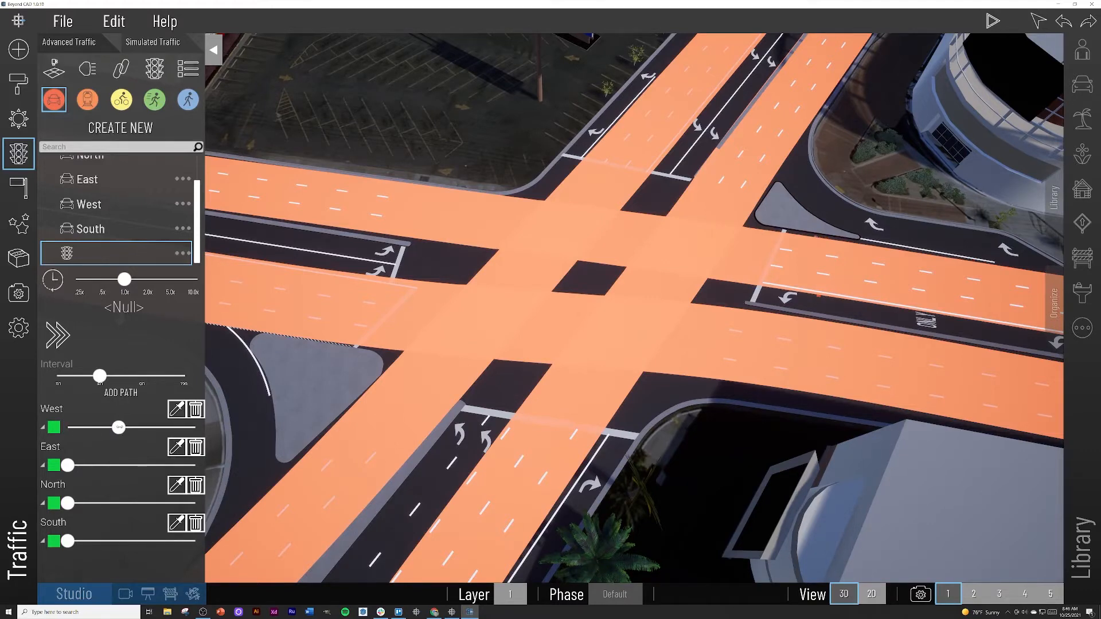
Position the West path's stop marker across its lanes beside the painted stop line at the intersection
{"action": "middle_click_drag", "start_coordinate": [453, 353], "coordinate": [546, 369]}
{"action": "scroll", "coordinate": [676, 269], "scroll_direction": "up", "scroll_amount": 5}
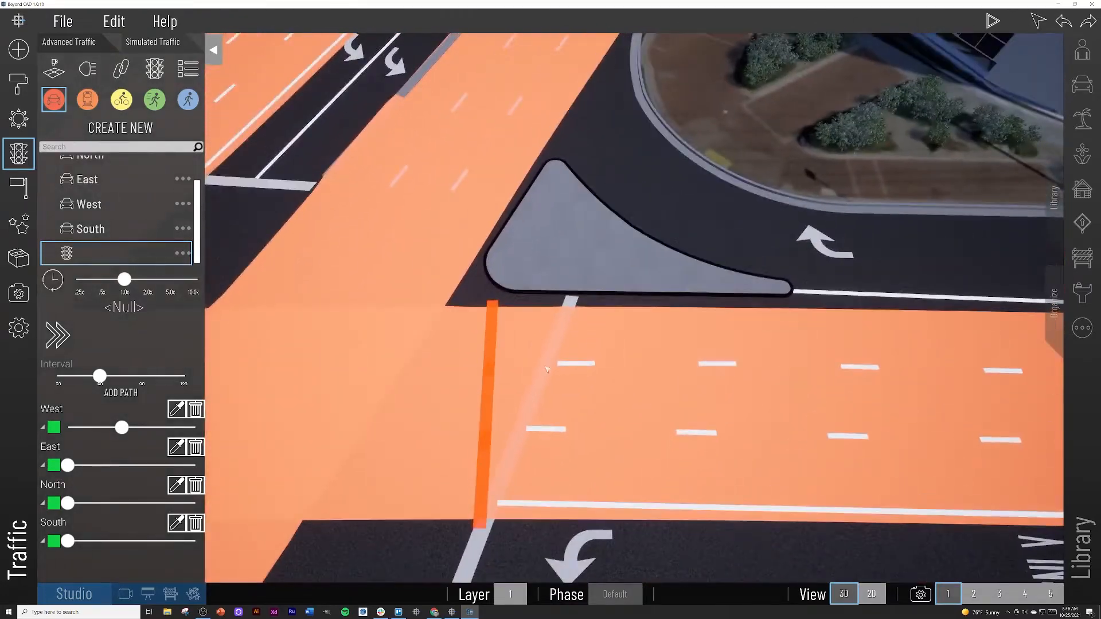
{"action": "left_click", "coordinate": [123, 427]}
{"action": "left_click_drag", "start_coordinate": [124, 428], "coordinate": [121, 427]}
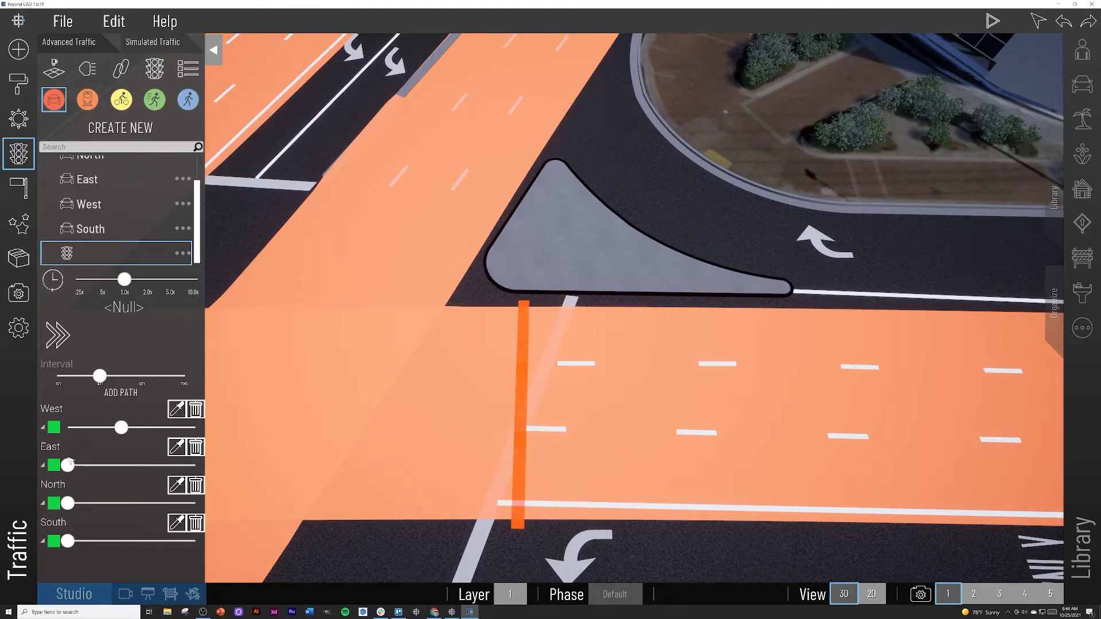
Position the East path's stop marker at its approach to the intersection
{"action": "right_click_drag", "start_coordinate": [396, 409], "coordinate": [313, 393]}
{"action": "scroll", "coordinate": [420, 405], "scroll_direction": "down", "scroll_amount": 6}
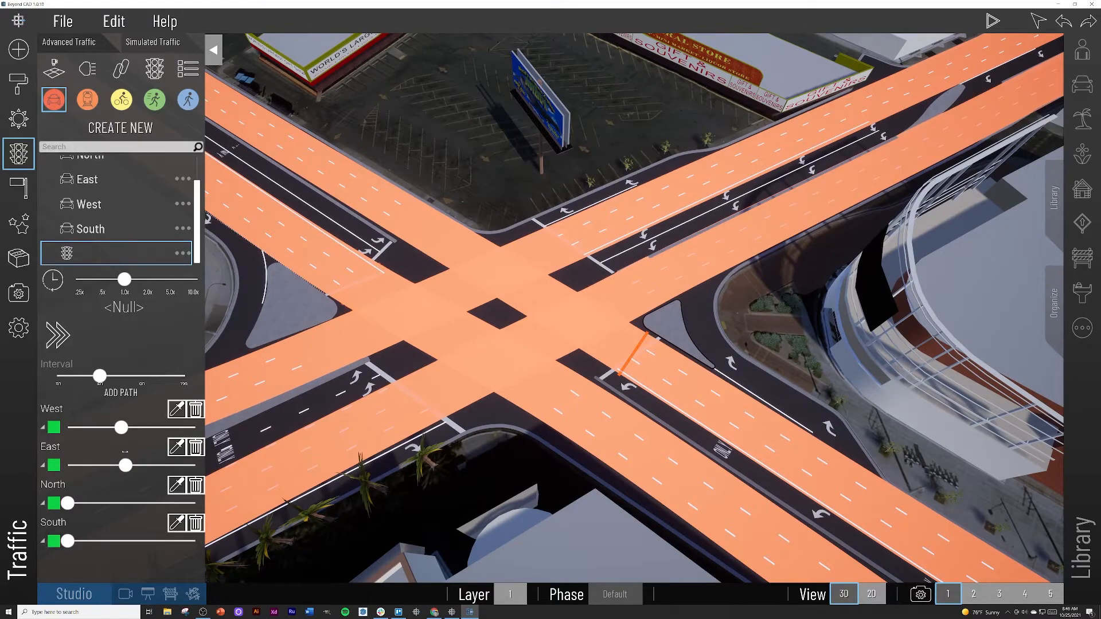
{"action": "right_click_drag", "start_coordinate": [390, 347], "coordinate": [391, 280]}
{"action": "scroll", "coordinate": [345, 225], "scroll_direction": "up", "scroll_amount": 4}
{"action": "scroll", "coordinate": [438, 250], "scroll_direction": "down", "scroll_amount": 4}
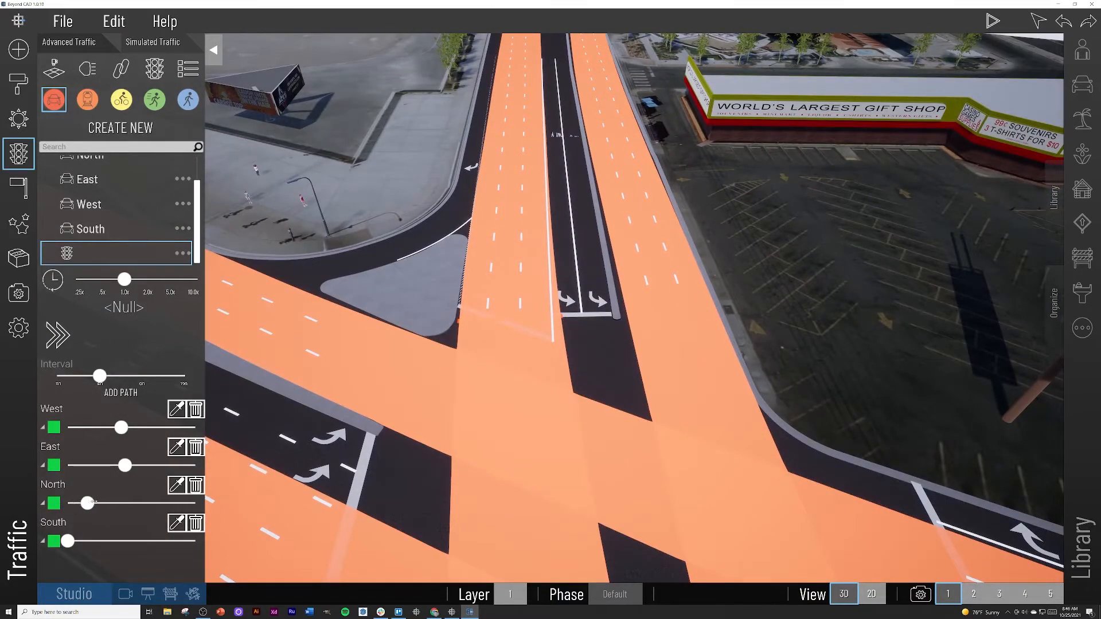
Position the North and South paths' stop markers at their approaches to the intersection
{"action": "right_click_drag", "start_coordinate": [573, 400], "coordinate": [264, 453]}
{"action": "scroll", "coordinate": [622, 435], "scroll_direction": "down", "scroll_amount": 4}
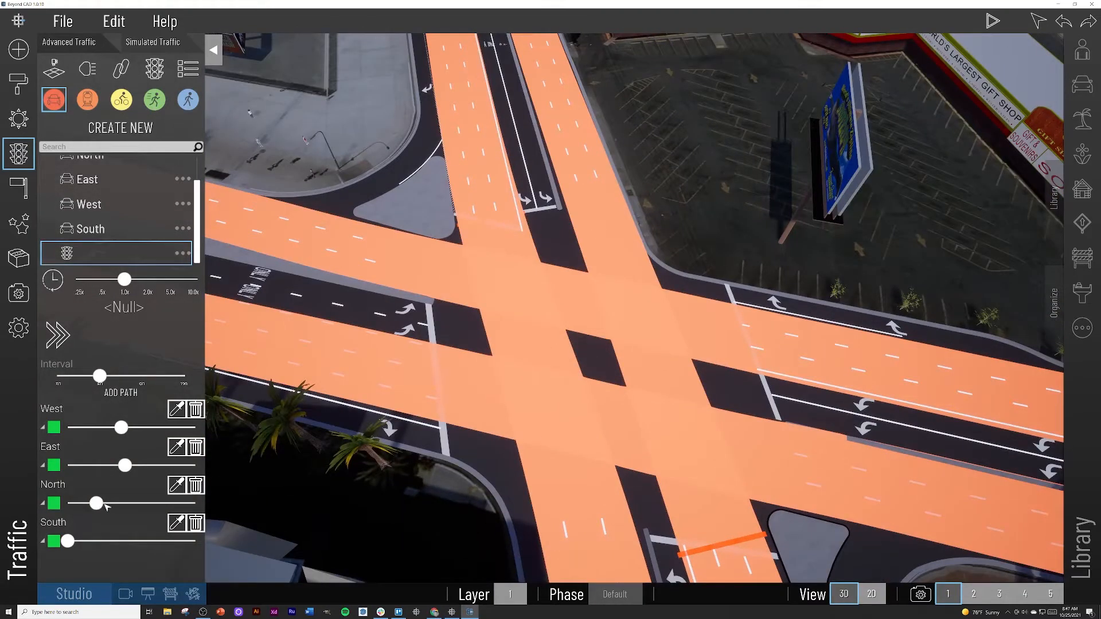
{"action": "left_click_drag", "start_coordinate": [132, 503], "coordinate": [122, 503]}
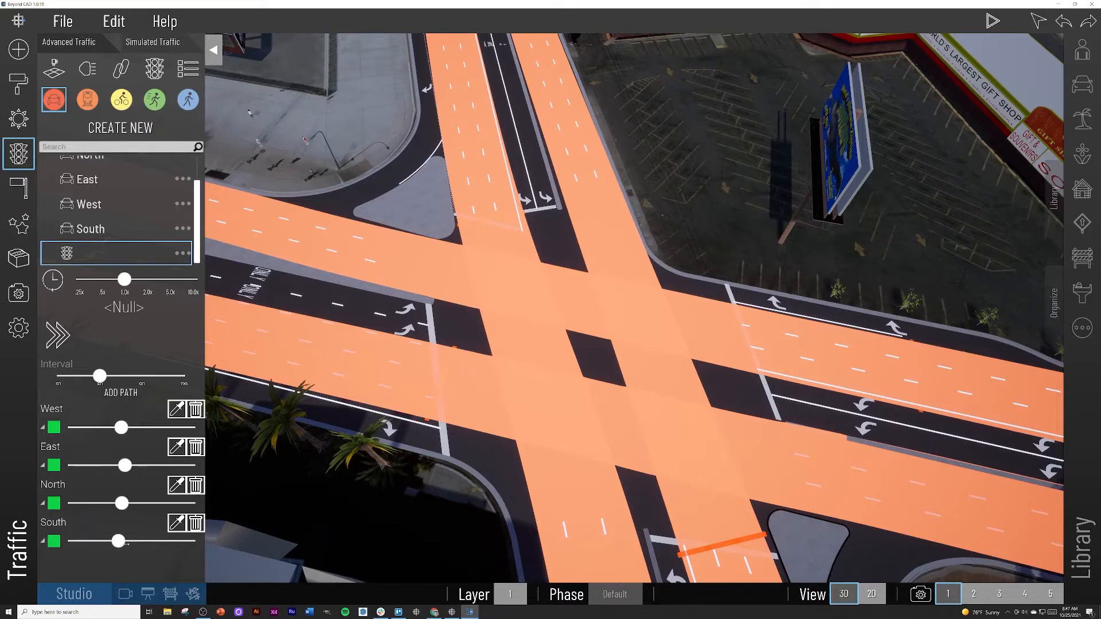
{"action": "left_click_drag", "start_coordinate": [132, 541], "coordinate": [123, 541]}
Set the West and East paths' starting signals to red, with North and South green, and test-run the traffic simulation
{"action": "left_click", "coordinate": [54, 461]}
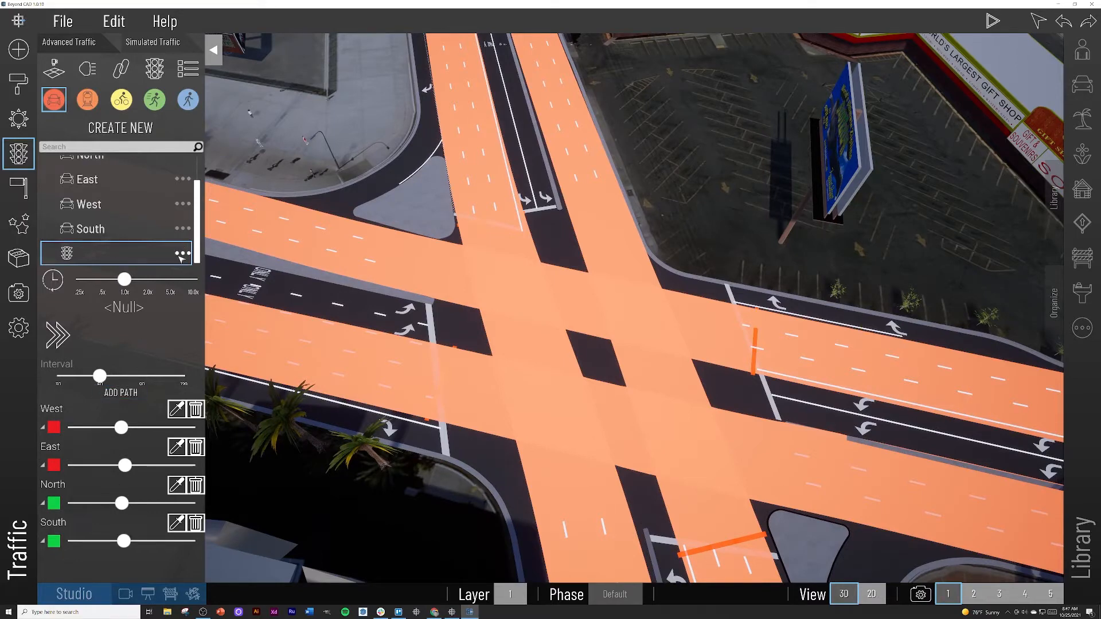
{"action": "left_click", "coordinate": [992, 22]}
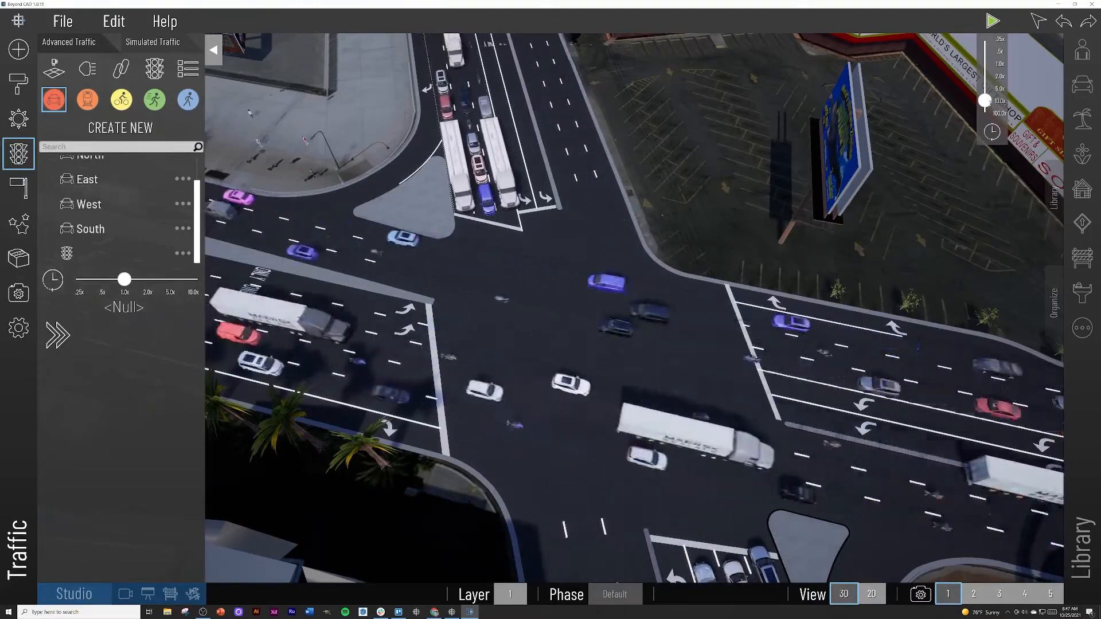
{"action": "left_click", "coordinate": [990, 22]}
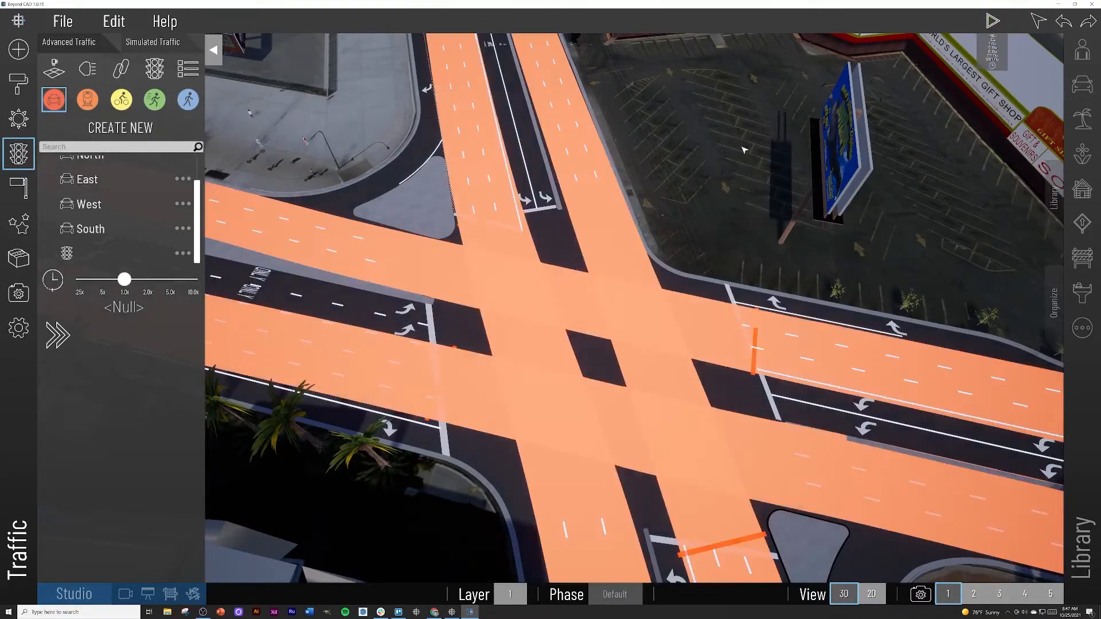
Lengthen the intersection controller's signal interval and check it by running the traffic simulation at 2.0x speed
{"action": "left_click", "coordinate": [115, 253]}
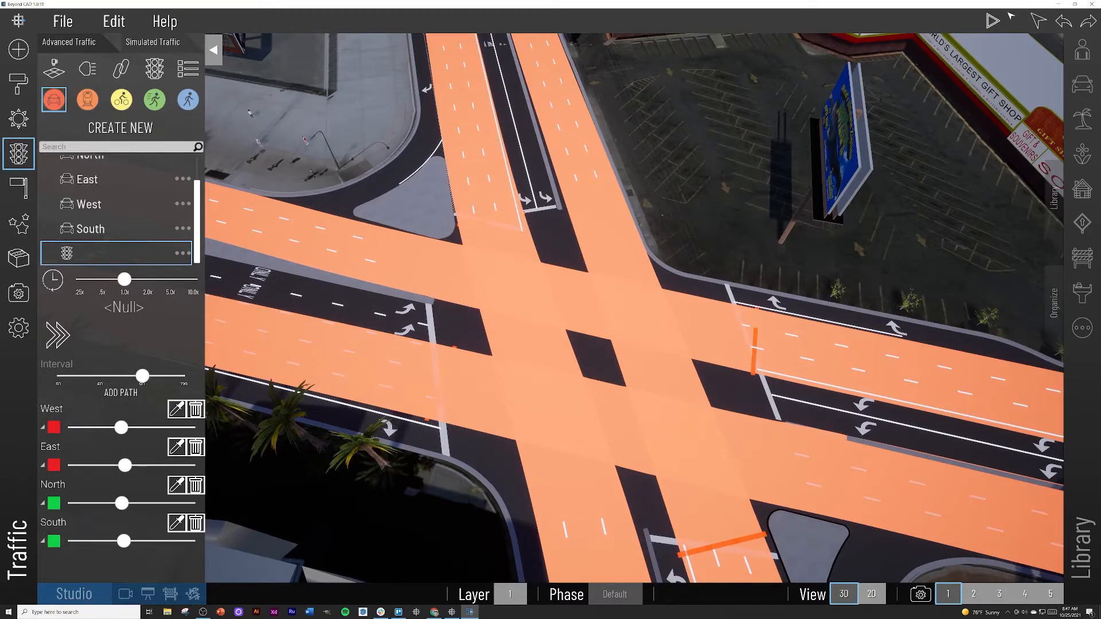
{"action": "left_click", "coordinate": [992, 22]}
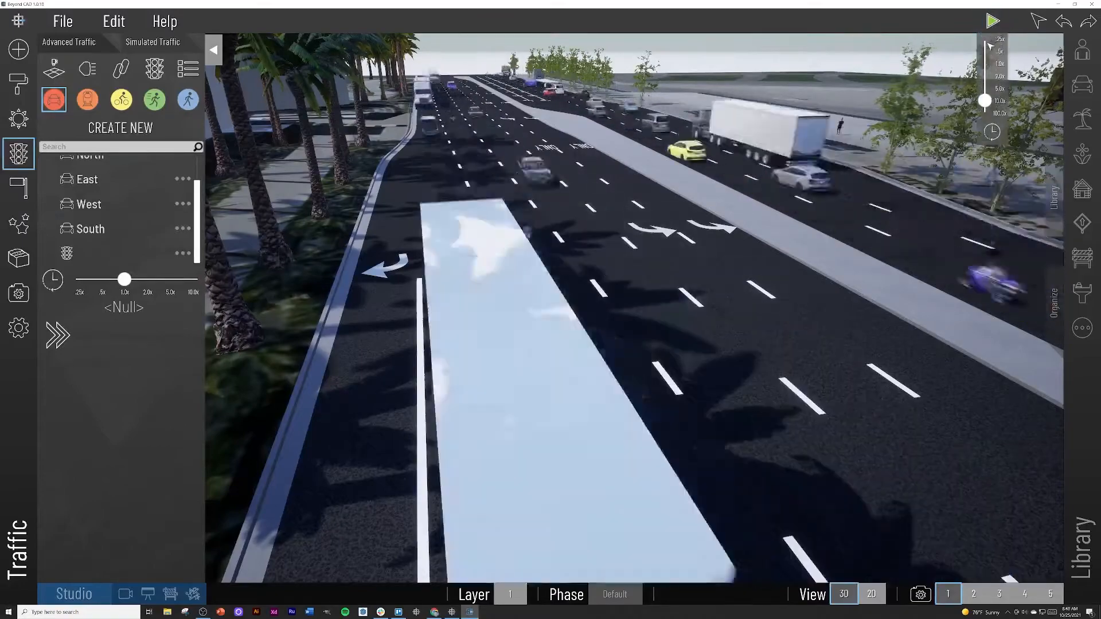
{"action": "left_click_drag", "start_coordinate": [986, 101], "coordinate": [986, 79]}
{"action": "right_click_drag", "start_coordinate": [596, 212], "coordinate": [624, 258]}
{"action": "scroll", "coordinate": [634, 260], "scroll_direction": "down", "scroll_amount": 6}
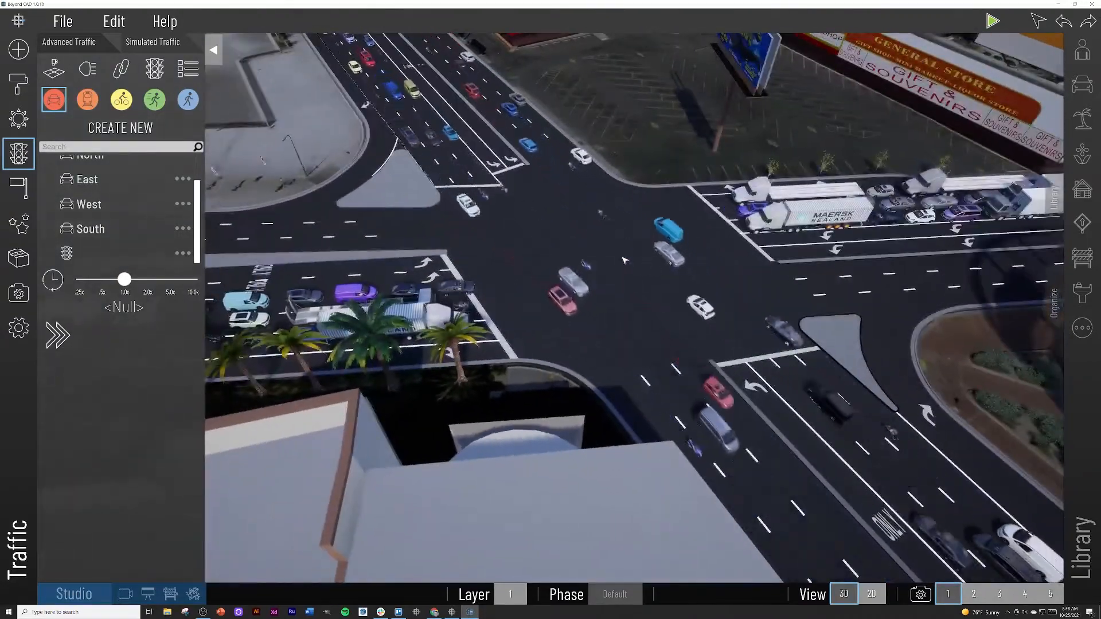
{"action": "left_click", "coordinate": [993, 21]}
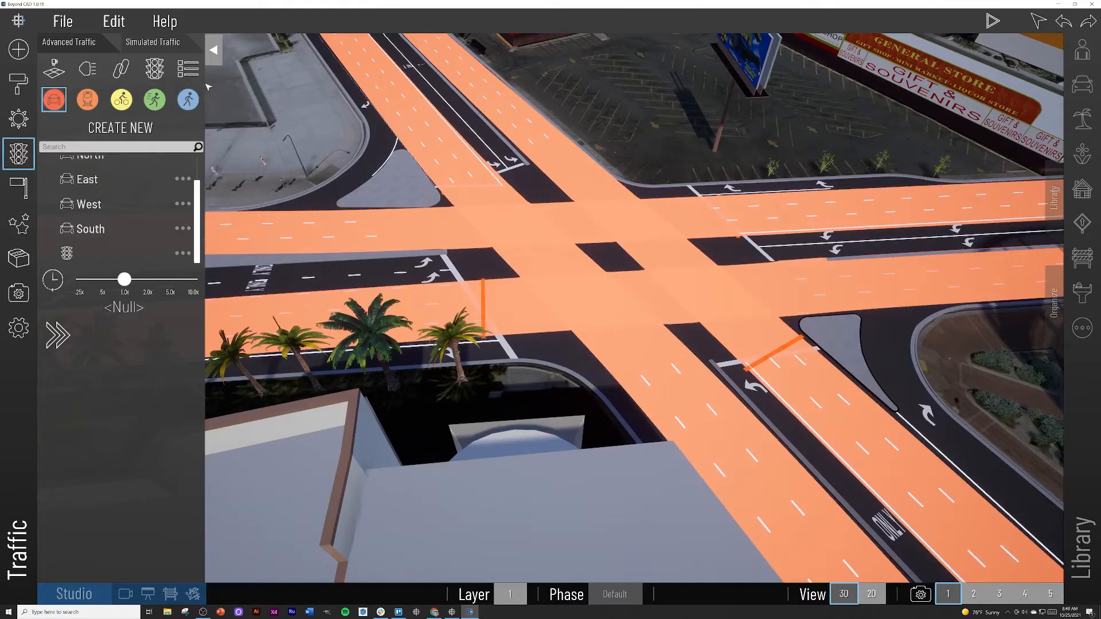
In the vehicle traffic library, exclude the white van and two other light-coloured vehicles, and include four additional gray vehicles
{"action": "left_click", "coordinate": [188, 69]}
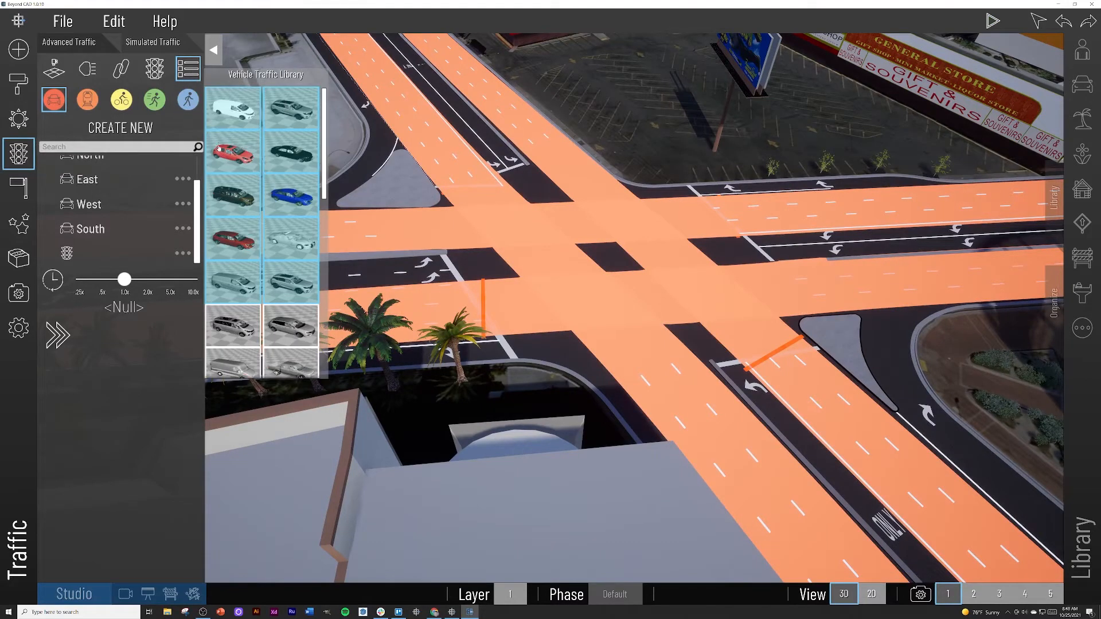
{"action": "left_click", "coordinate": [246, 294]}
{"action": "left_click", "coordinate": [244, 106]}
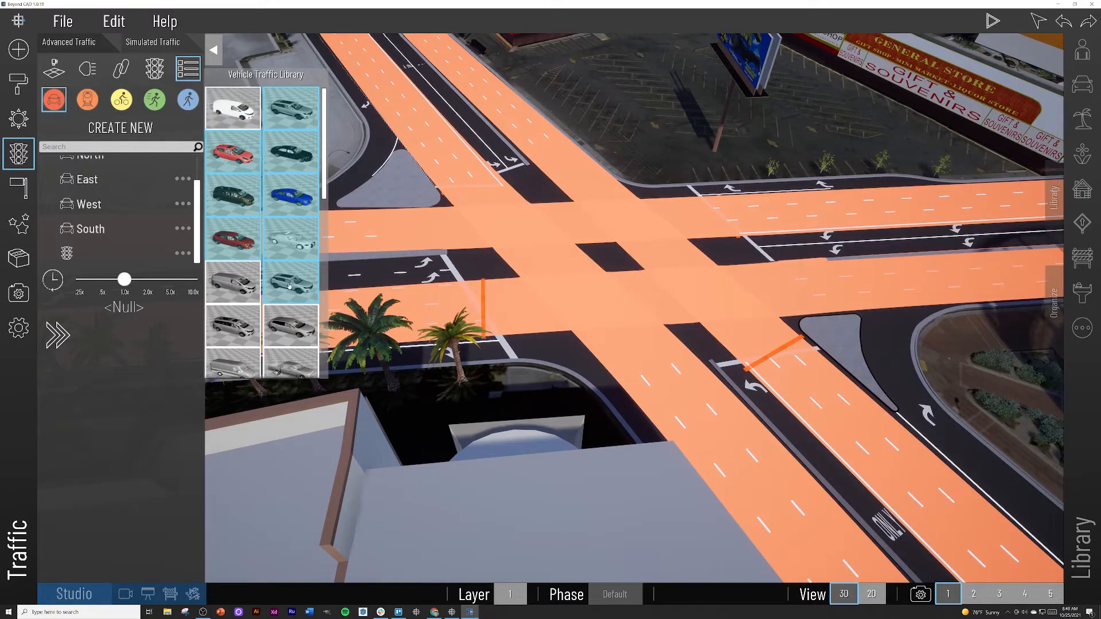
{"action": "scroll", "coordinate": [295, 248], "scroll_direction": "down", "scroll_amount": 2}
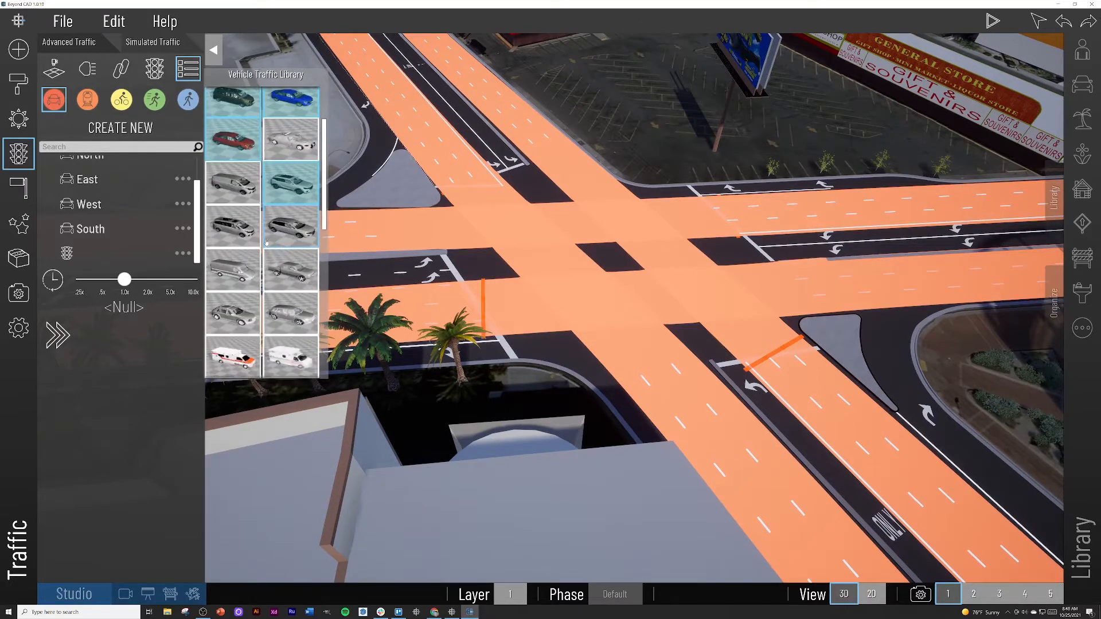
{"action": "left_click", "coordinate": [292, 228]}
{"action": "scroll", "coordinate": [293, 229], "scroll_direction": "down", "scroll_amount": 1}
{"action": "left_click", "coordinate": [289, 235]}
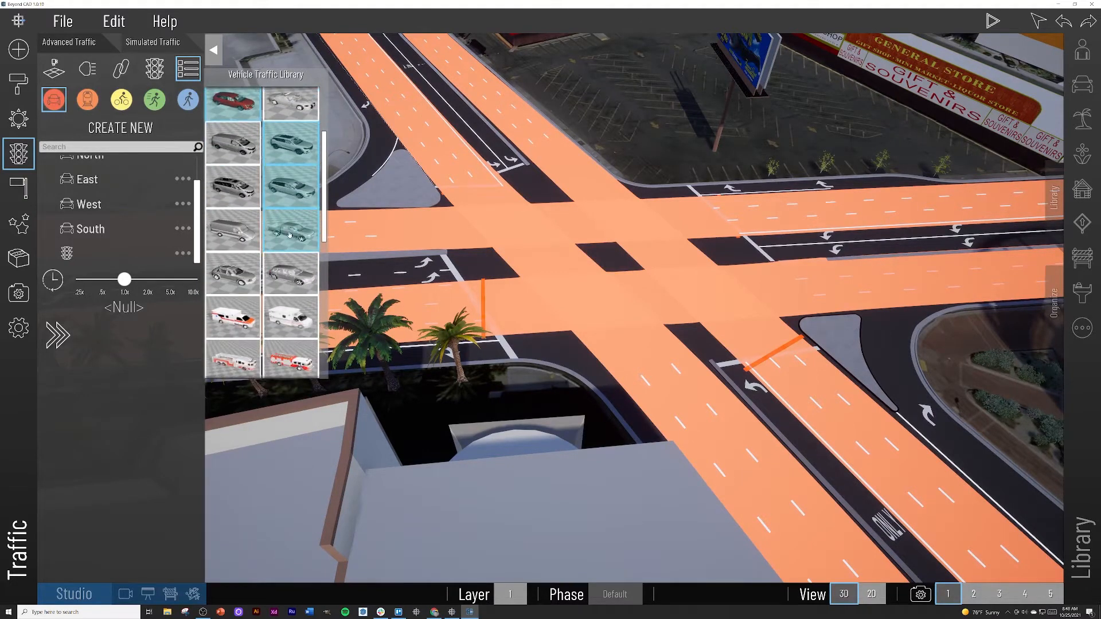
{"action": "left_click", "coordinate": [289, 273]}
{"action": "left_click", "coordinate": [240, 275]}
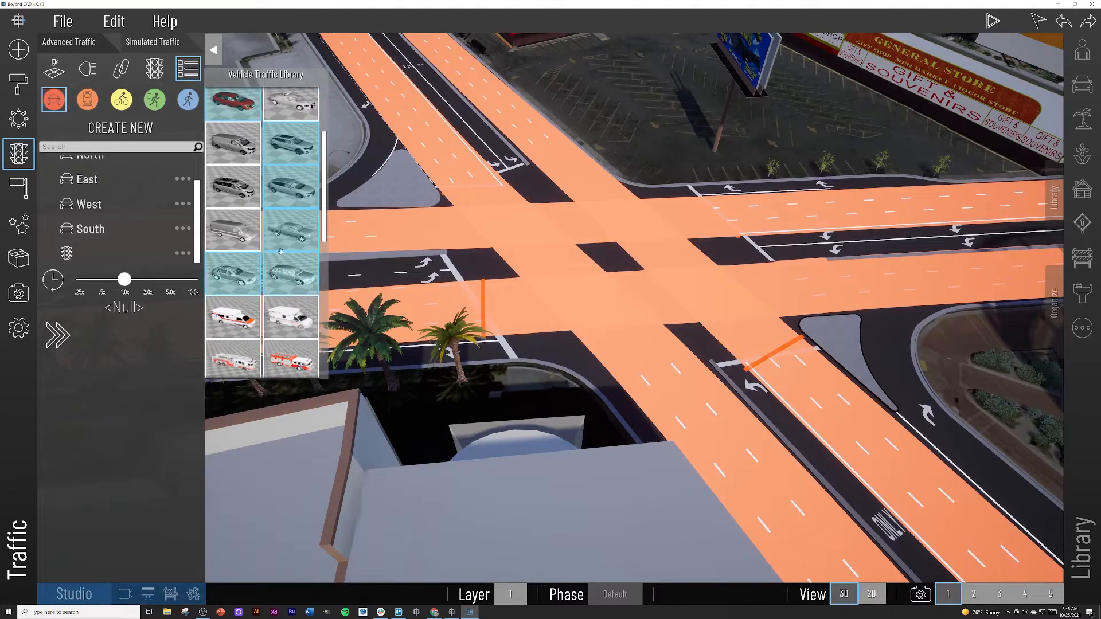
Include the dark tow truck and another semi truck in the vehicle mix, exclude two of the trailer trucks, and close the library
{"action": "scroll", "coordinate": [280, 251], "scroll_direction": "down", "scroll_amount": 2}
{"action": "scroll", "coordinate": [248, 178], "scroll_direction": "down", "scroll_amount": 3}
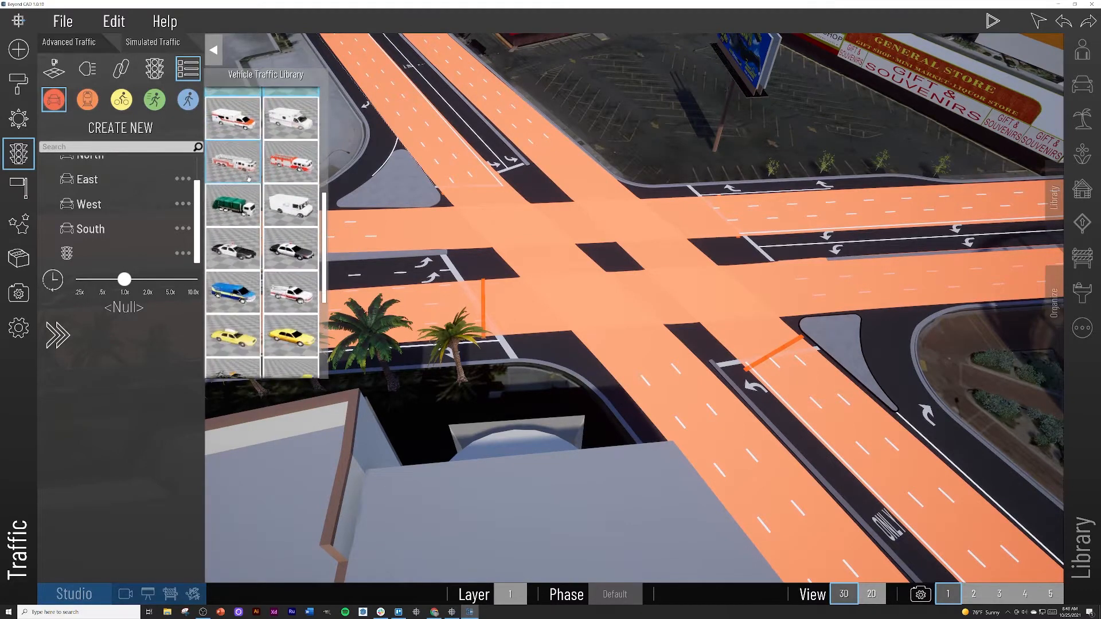
{"action": "scroll", "coordinate": [249, 178], "scroll_direction": "down", "scroll_amount": 5}
{"action": "scroll", "coordinate": [245, 191], "scroll_direction": "up", "scroll_amount": 2}
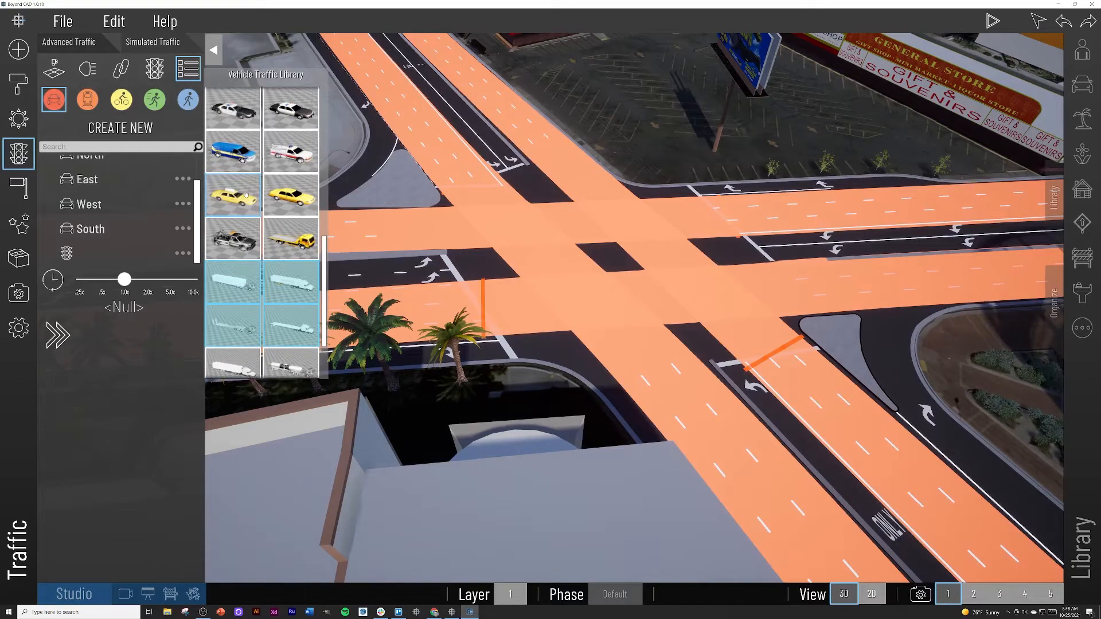
{"action": "scroll", "coordinate": [241, 224], "scroll_direction": "down", "scroll_amount": 1}
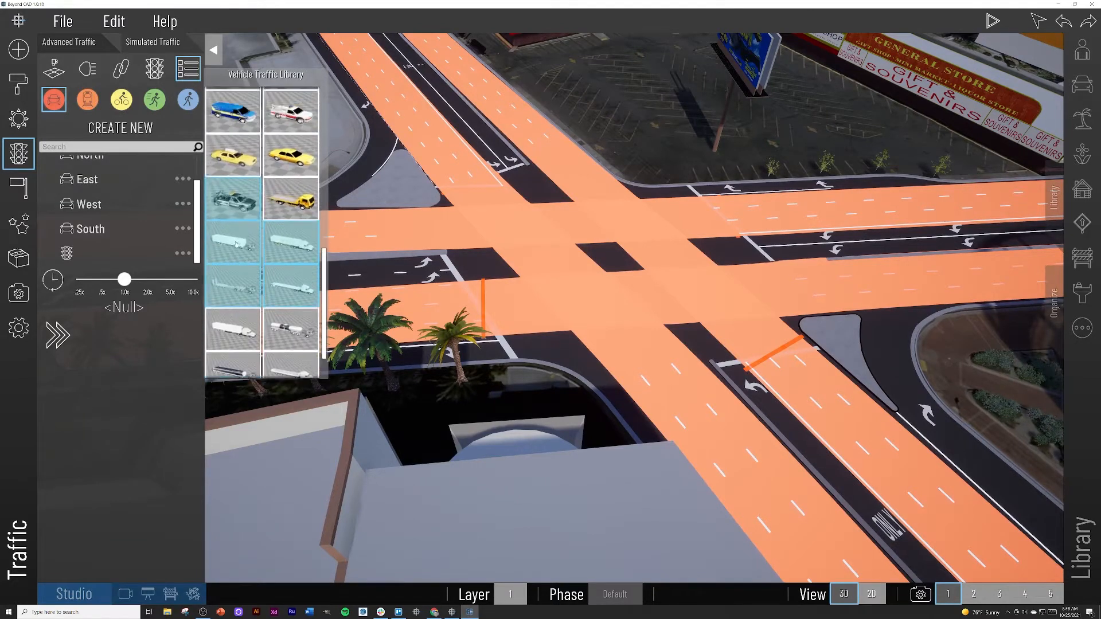
{"action": "scroll", "coordinate": [232, 211], "scroll_direction": "down", "scroll_amount": 1}
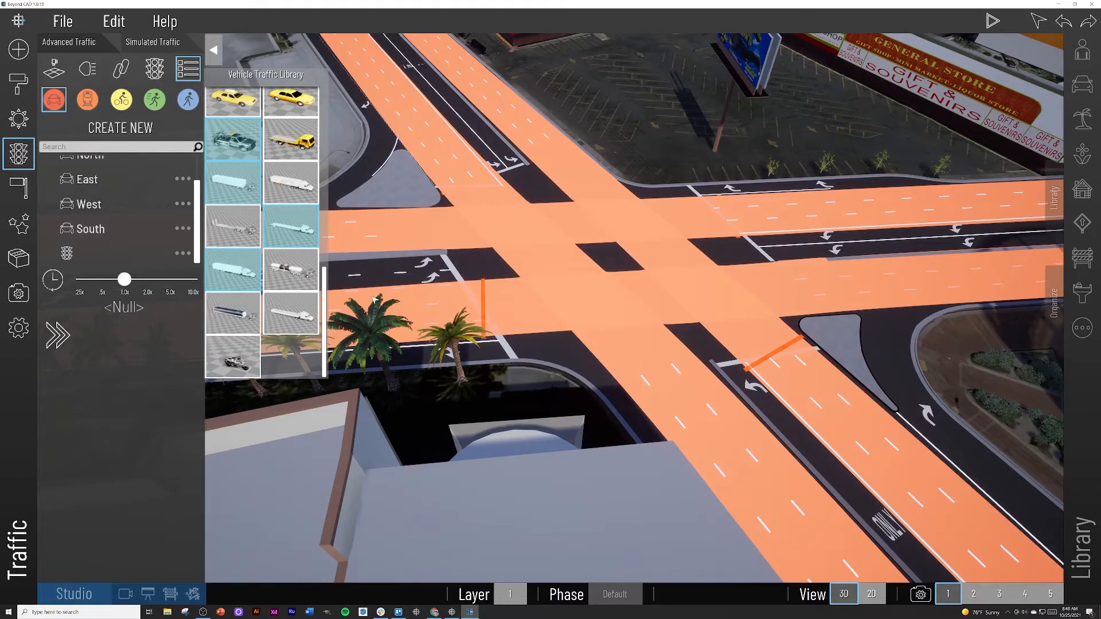
{"action": "right_click_drag", "start_coordinate": [373, 300], "coordinate": [387, 86]}
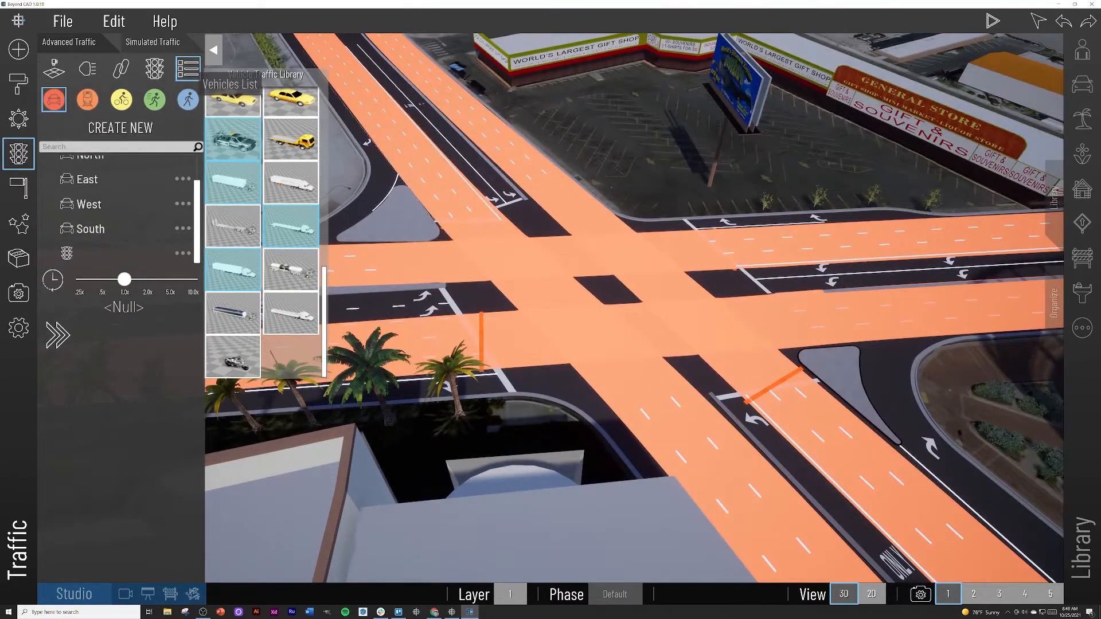
{"action": "left_click", "coordinate": [190, 70]}
Run the controlled intersection traffic at 100.0x, 5.0x, 2.0x and 1.0x playback speeds, view it from another angle, and stop it
{"action": "right_click_drag", "start_coordinate": [390, 172], "coordinate": [481, 220]}
{"action": "left_click", "coordinate": [992, 21]}
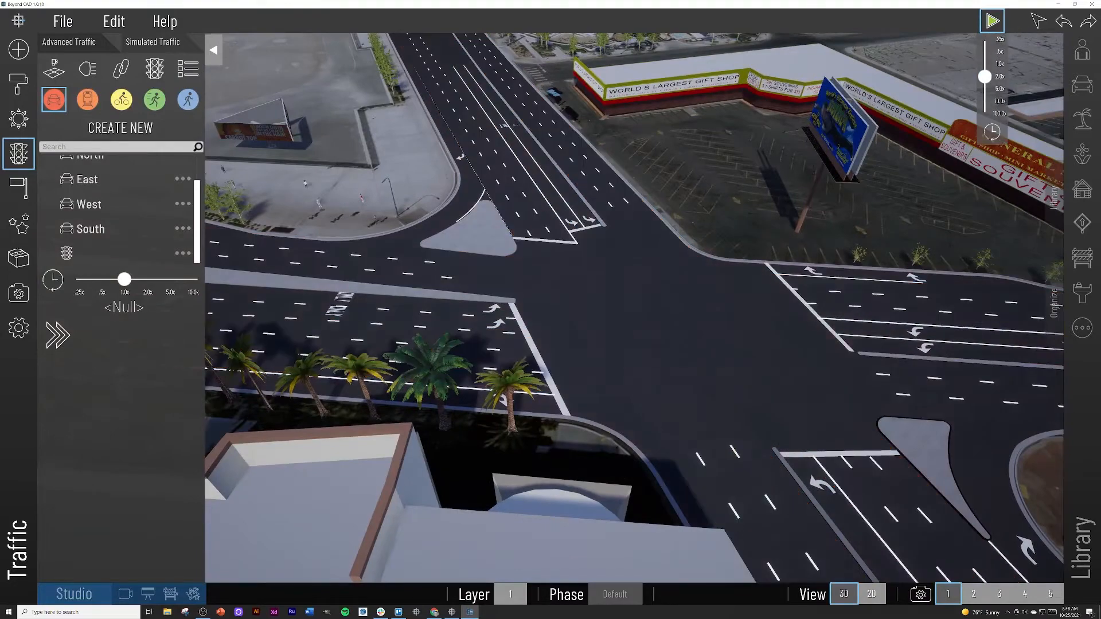
{"action": "left_click_drag", "start_coordinate": [986, 78], "coordinate": [984, 112]}
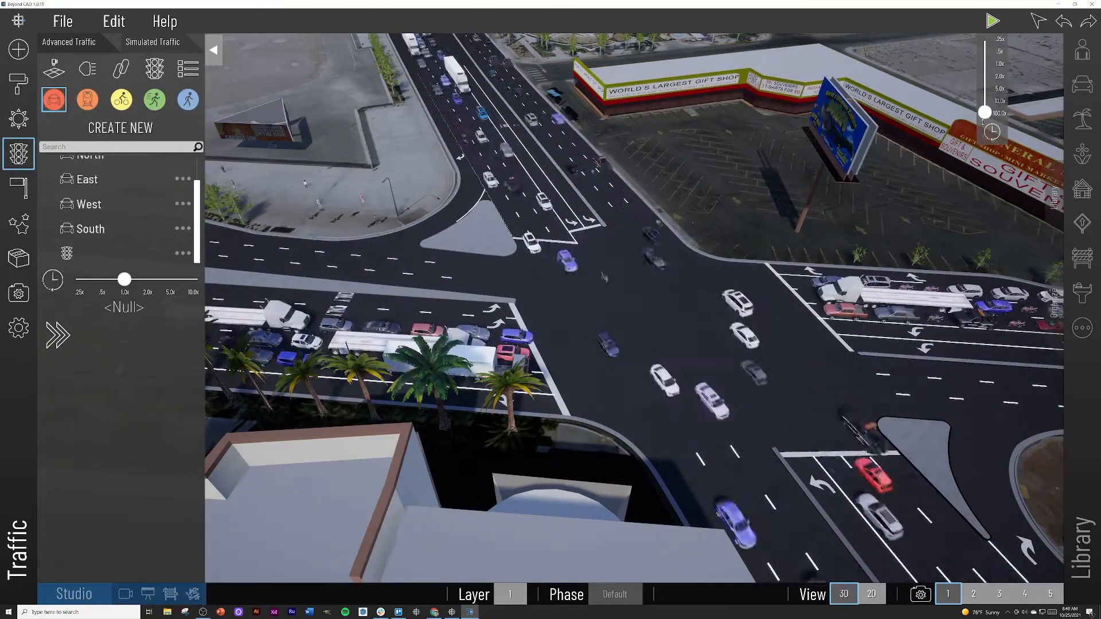
{"action": "left_click_drag", "start_coordinate": [985, 112], "coordinate": [985, 89]}
{"action": "right_click_drag", "start_coordinate": [459, 298], "coordinate": [367, 298]}
{"action": "scroll", "coordinate": [366, 298], "scroll_direction": "down", "scroll_amount": 4}
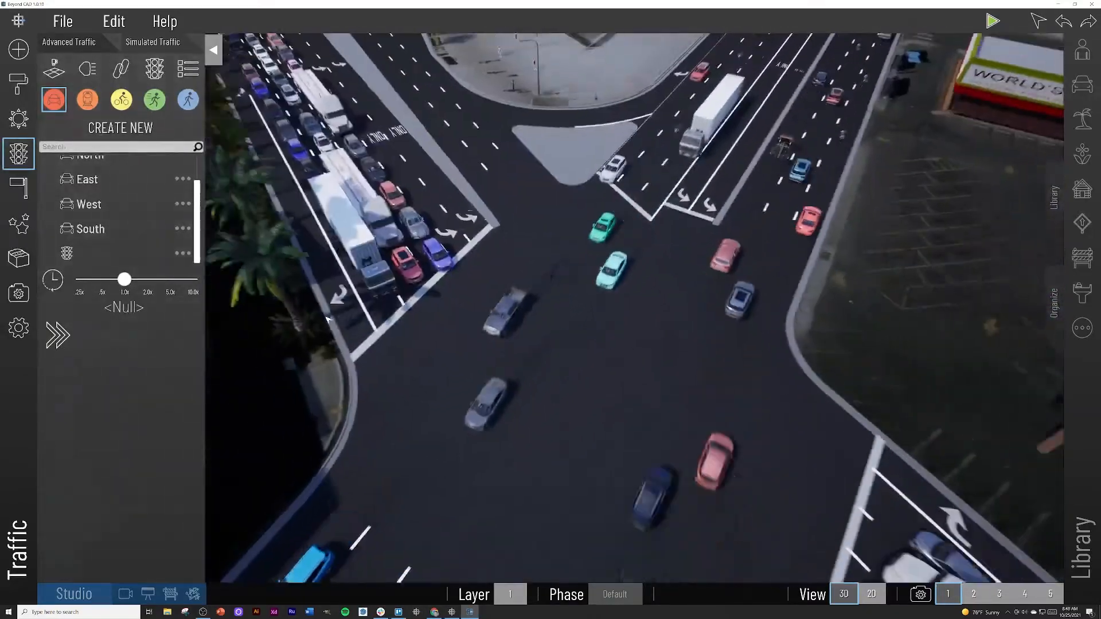
{"action": "mouse_move", "coordinate": [992, 22]}
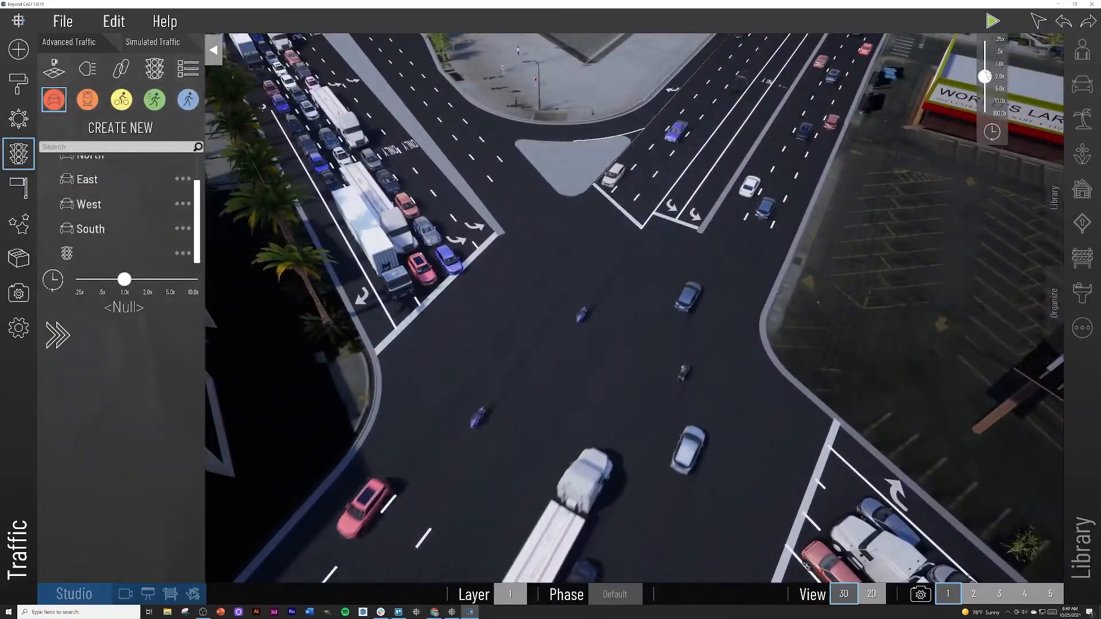
{"action": "left_click_drag", "start_coordinate": [983, 85], "coordinate": [984, 91]}
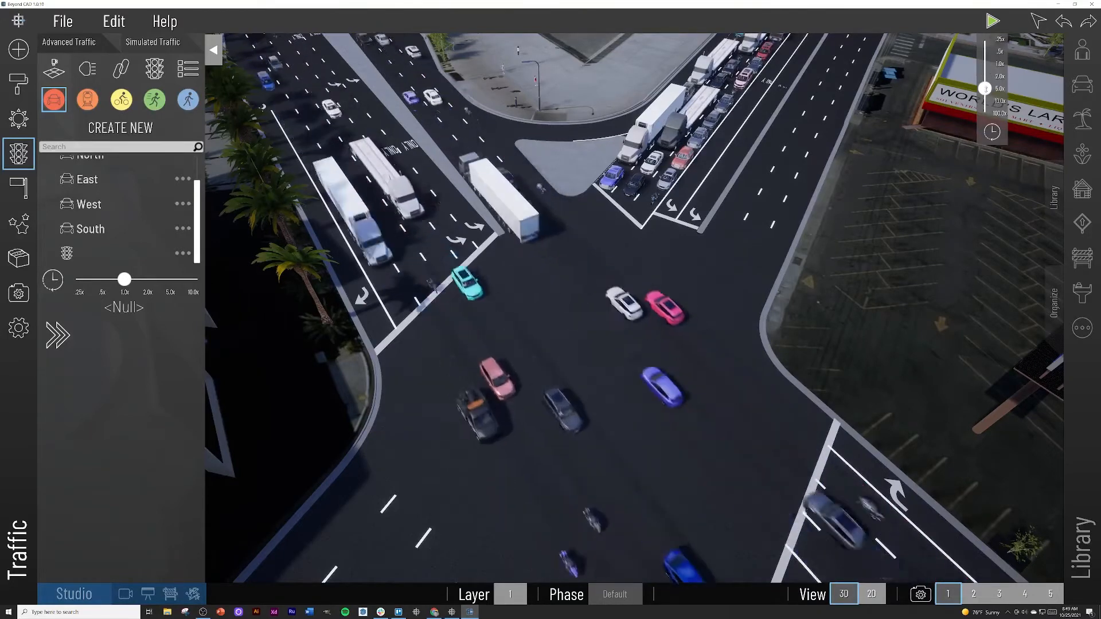
{"action": "left_click_drag", "start_coordinate": [985, 89], "coordinate": [984, 64]}
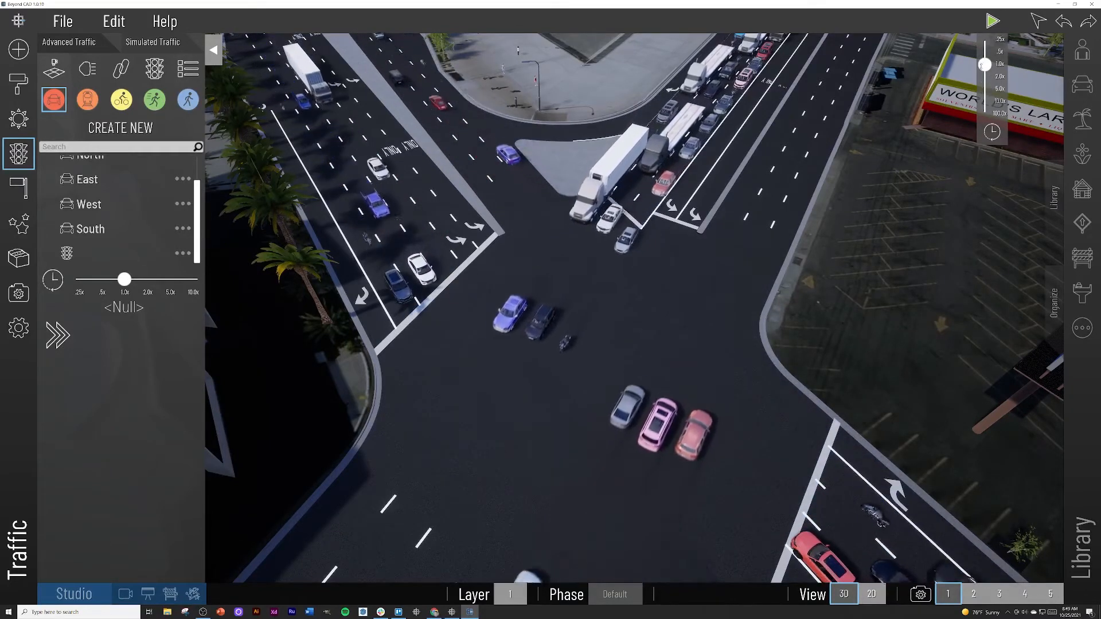
{"action": "left_click", "coordinate": [993, 22]}
{"action": "right_click_drag", "start_coordinate": [469, 216], "coordinate": [455, 166]}
{"action": "scroll", "coordinate": [454, 166], "scroll_direction": "down", "scroll_amount": 5}
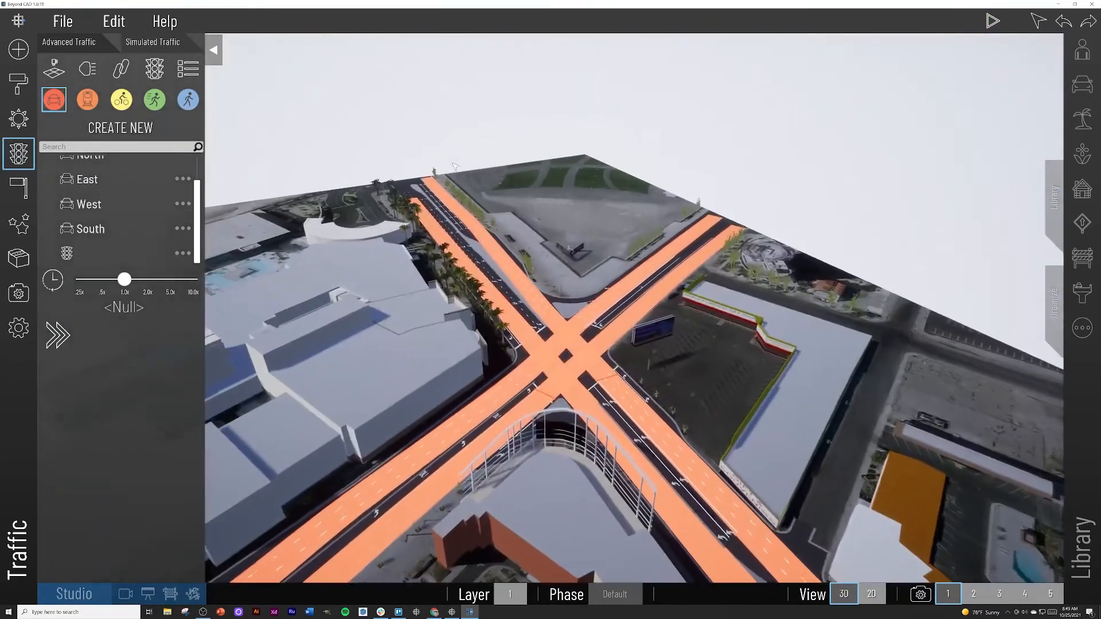
{"action": "scroll", "coordinate": [455, 166], "scroll_direction": "up", "scroll_amount": 4}
{"action": "scroll", "coordinate": [455, 166], "scroll_direction": "up", "scroll_amount": 5}
{"action": "right_click_drag", "start_coordinate": [455, 167], "coordinate": [489, 297]}
{"action": "scroll", "coordinate": [319, 285], "scroll_direction": "down", "scroll_amount": 5}
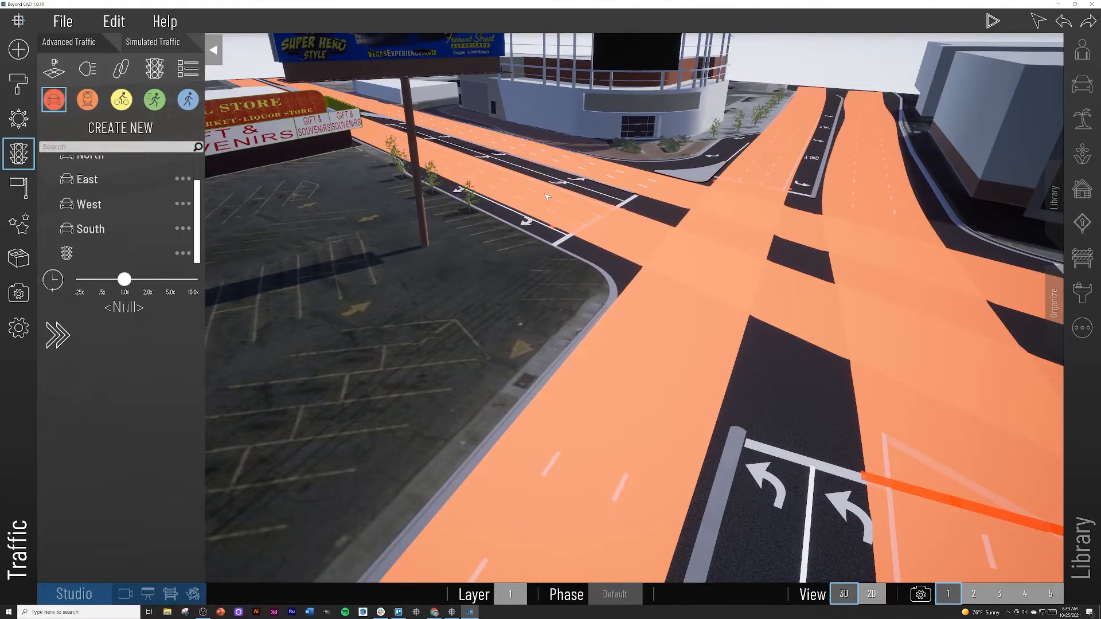
{"action": "scroll", "coordinate": [548, 197], "scroll_direction": "down", "scroll_amount": 5}
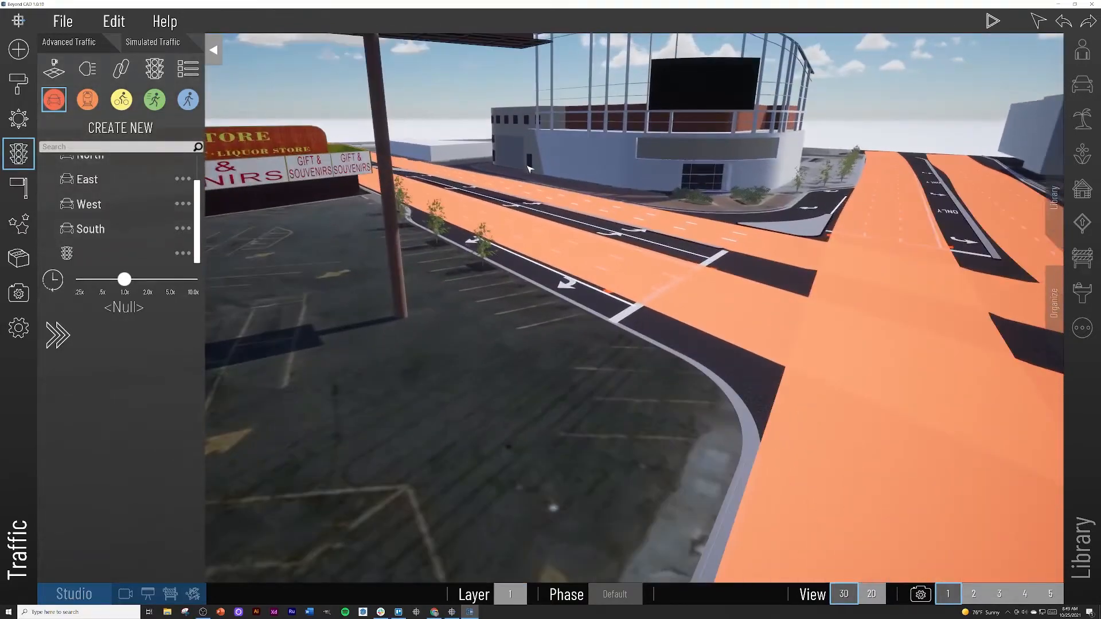
Close the traffic tools and run the traffic simulation at the intersection with an adjusted playback speed
{"action": "right_click_drag", "start_coordinate": [529, 168], "coordinate": [609, 171]}
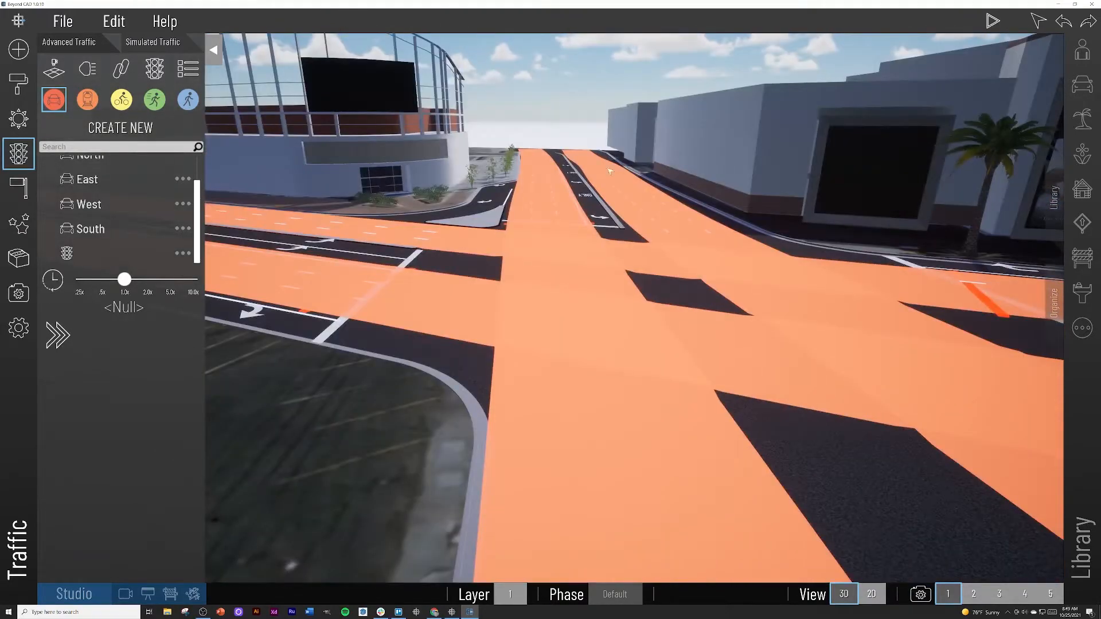
{"action": "left_click", "coordinate": [28, 169]}
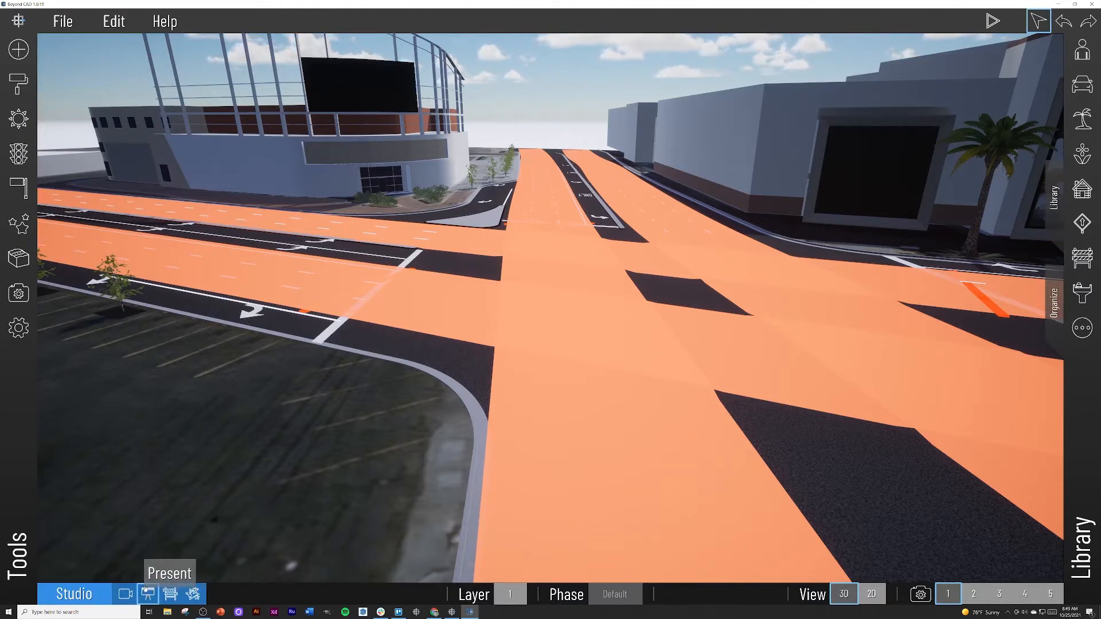
{"action": "right_click_drag", "start_coordinate": [165, 429], "coordinate": [203, 387]}
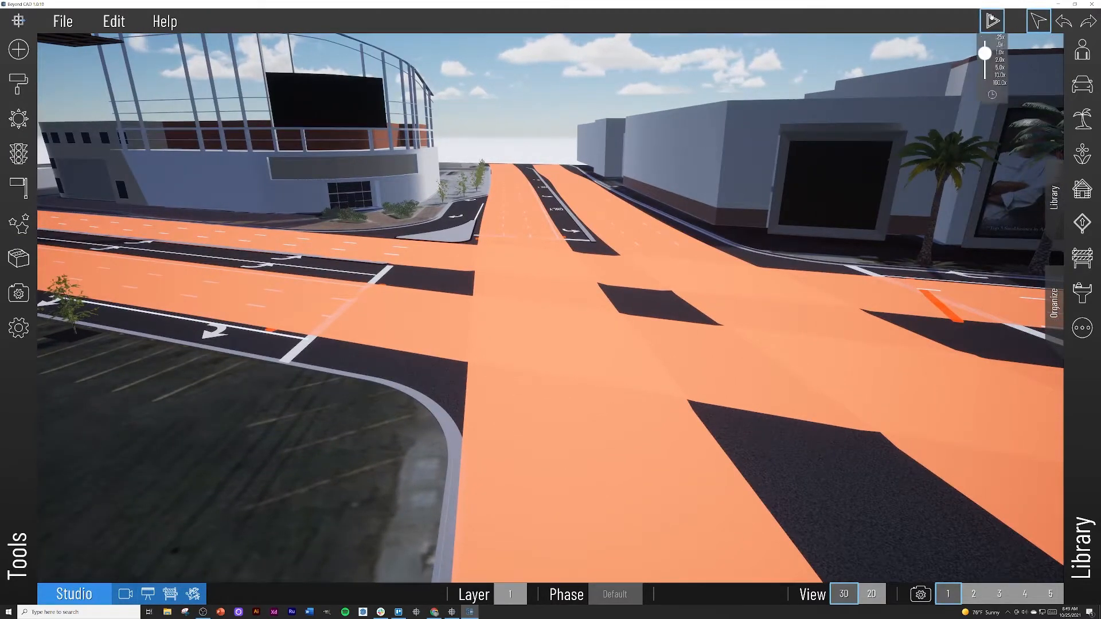
{"action": "left_click", "coordinate": [992, 21]}
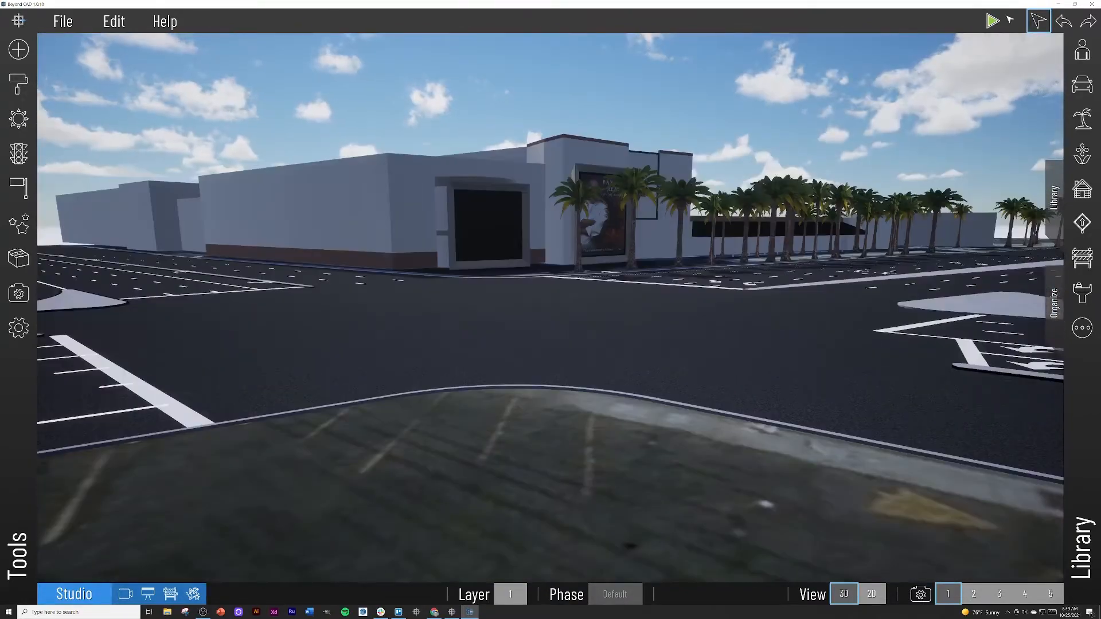
{"action": "left_click_drag", "start_coordinate": [984, 68], "coordinate": [985, 101]}
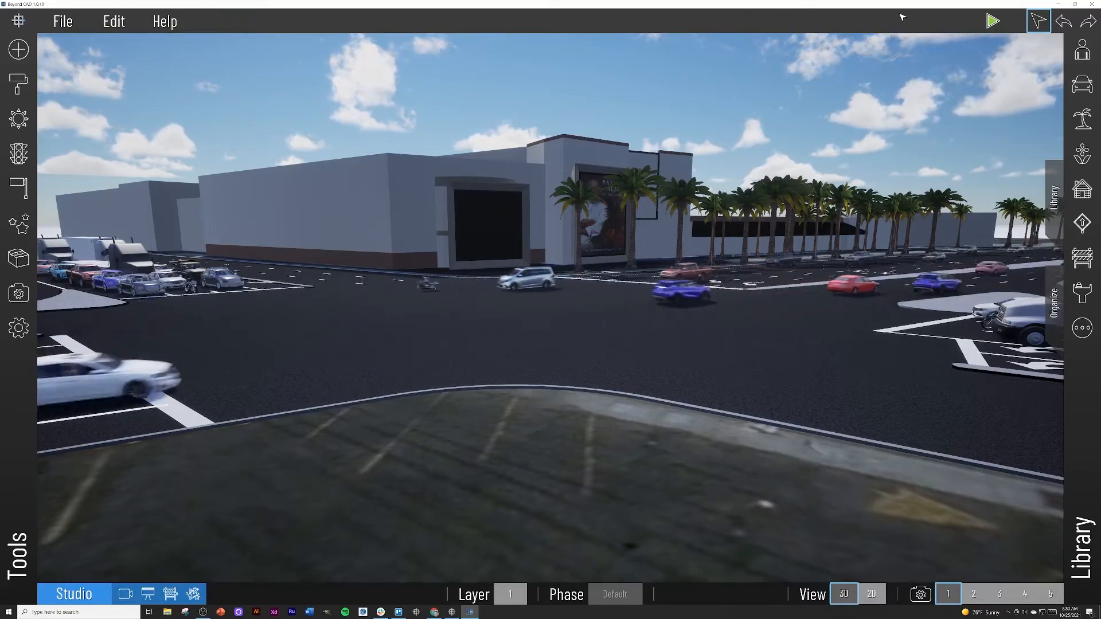
{"action": "left_click", "coordinate": [993, 21]}
In presentation mode, walk a character across the parking lot toward the moving traffic and exit character mode
{"action": "key", "text": "space"}
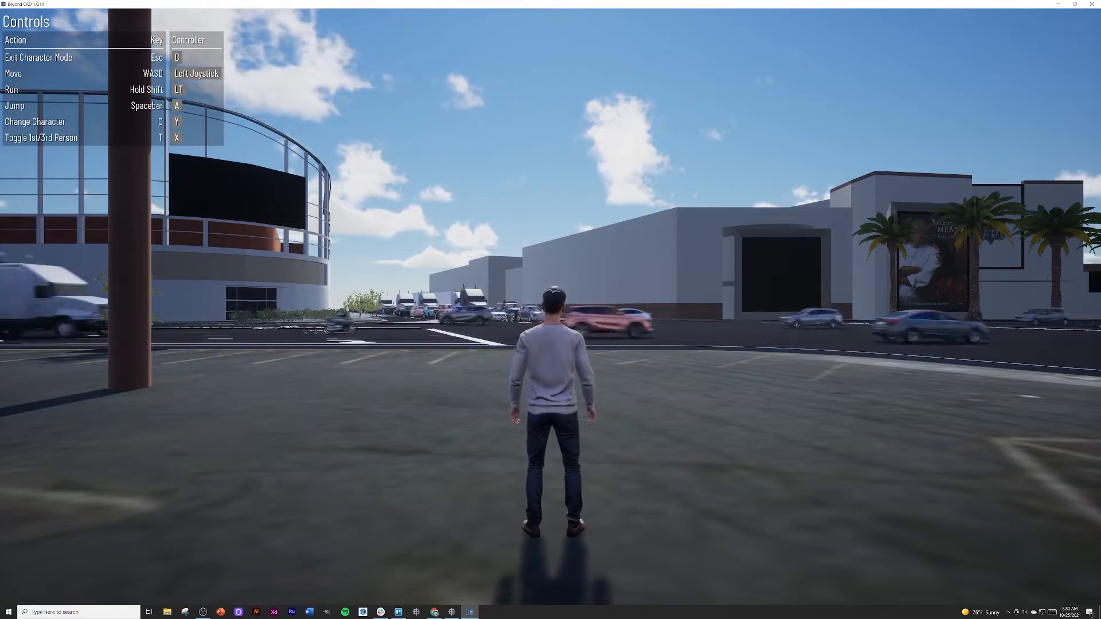
{"action": "key", "text": "w"}
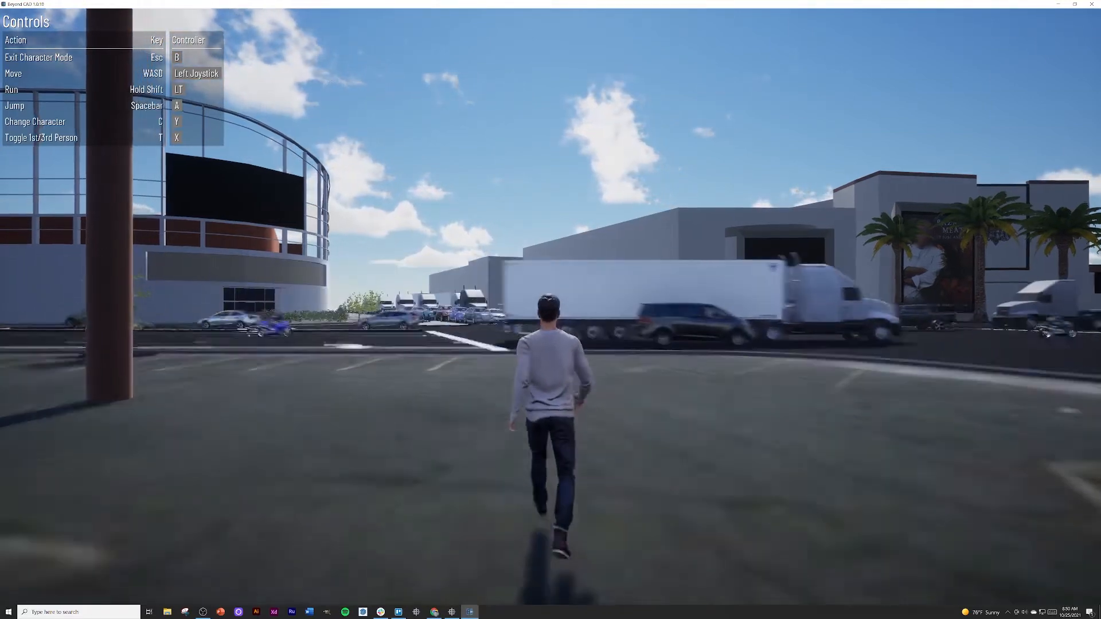
{"action": "key", "text": "space"}
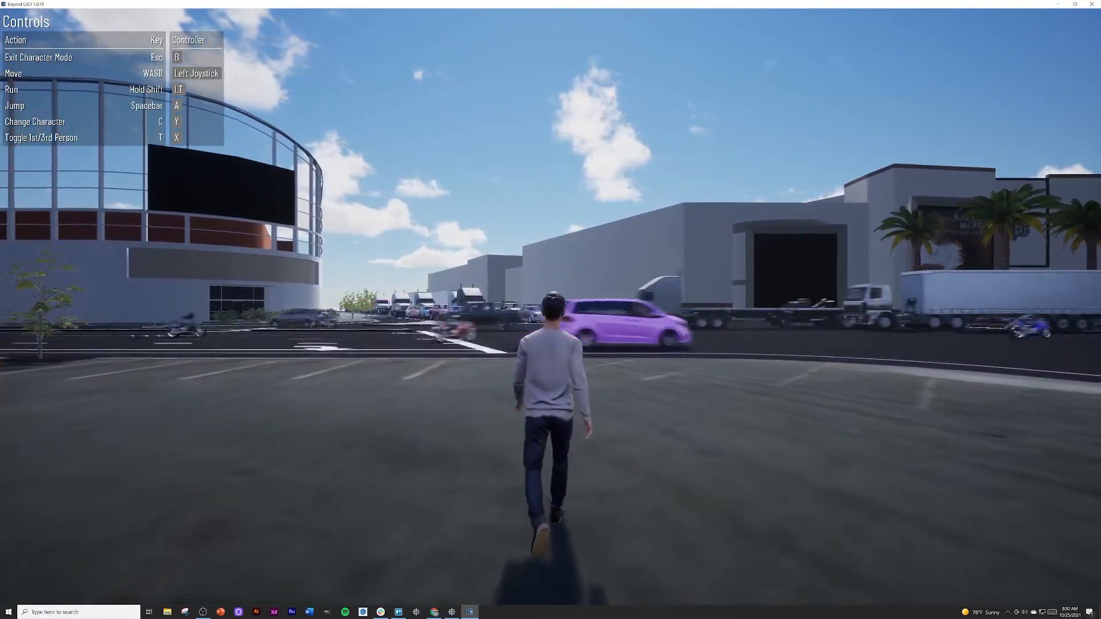
{"action": "key", "text": "Escape"}
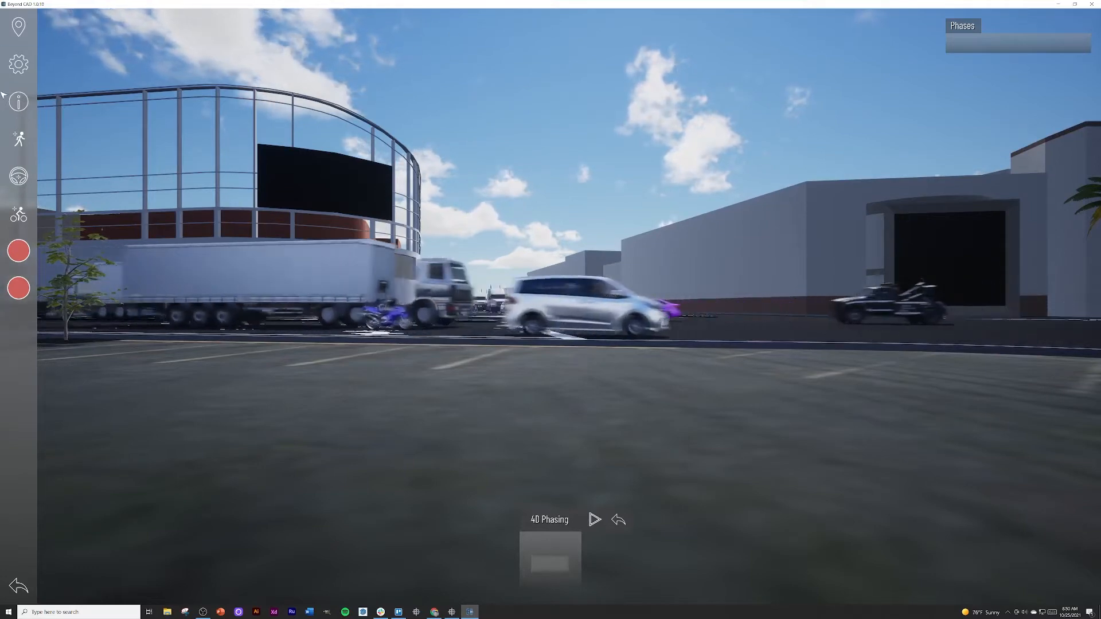
Re-enter character mode and walk from the parking lot into the intersection, toggling to first person and back to third person
{"action": "left_click", "coordinate": [19, 142]}
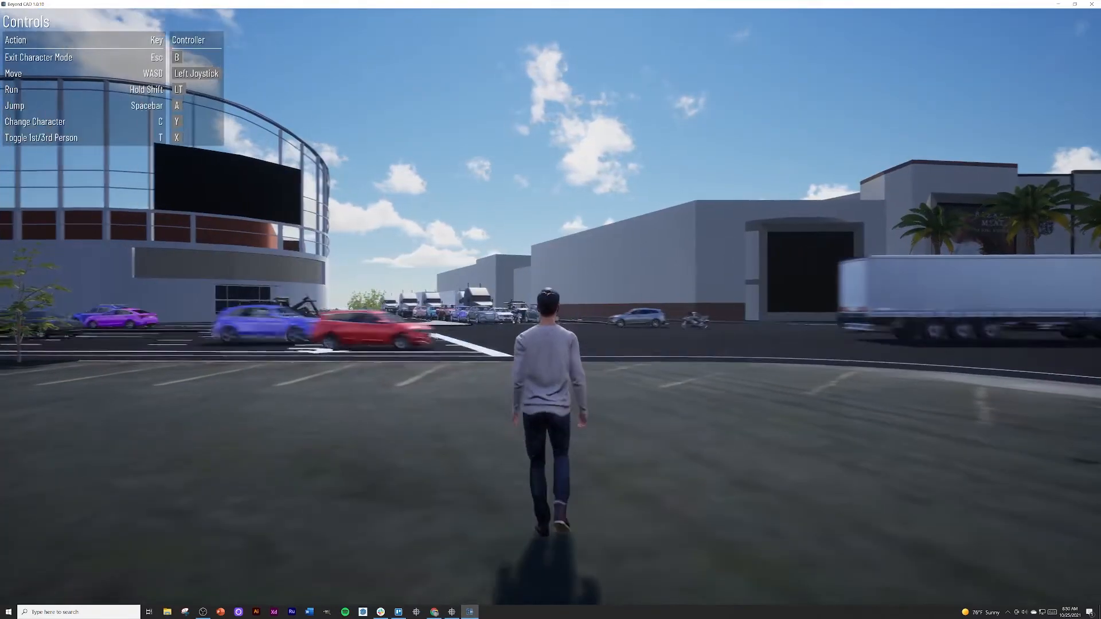
{"action": "key", "text": "w"}
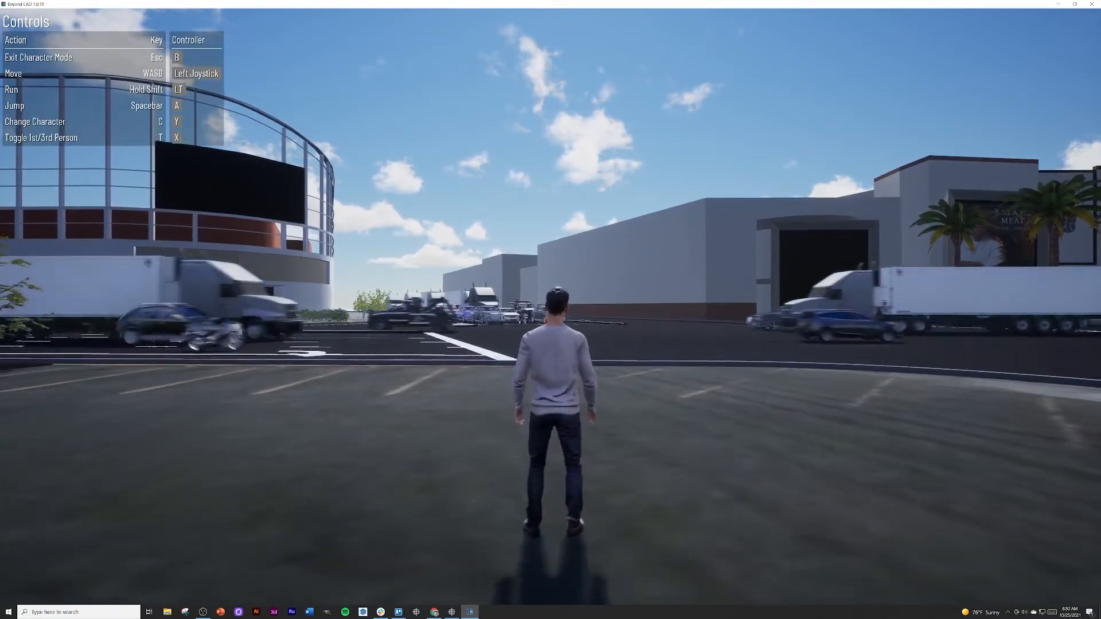
{"action": "key", "text": "w"}
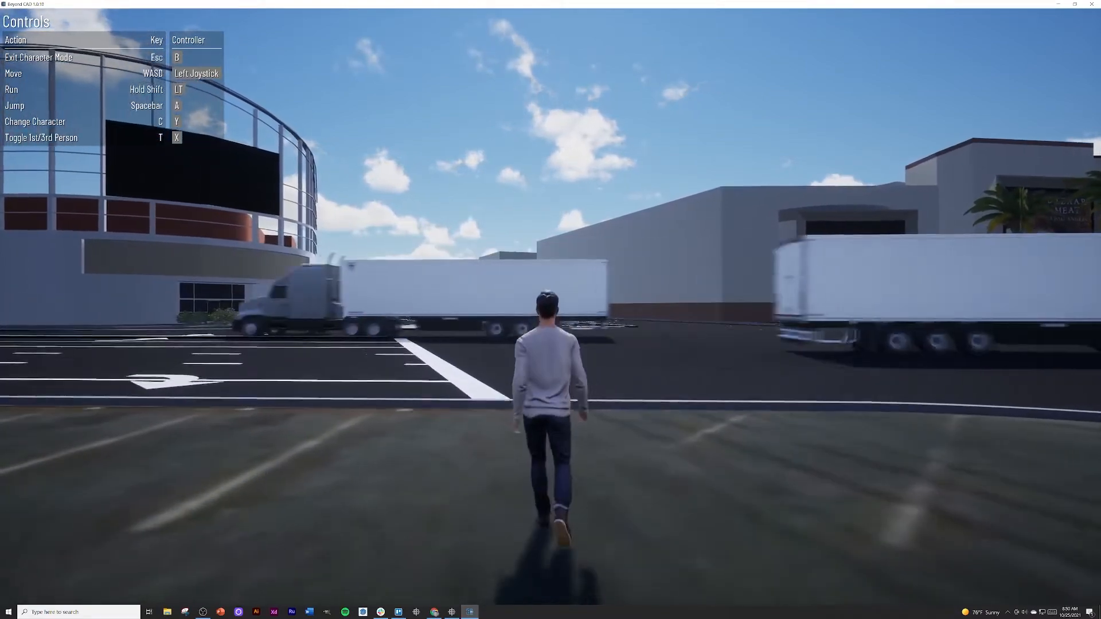
{"action": "key", "text": "w"}
{"action": "key", "text": "t"}
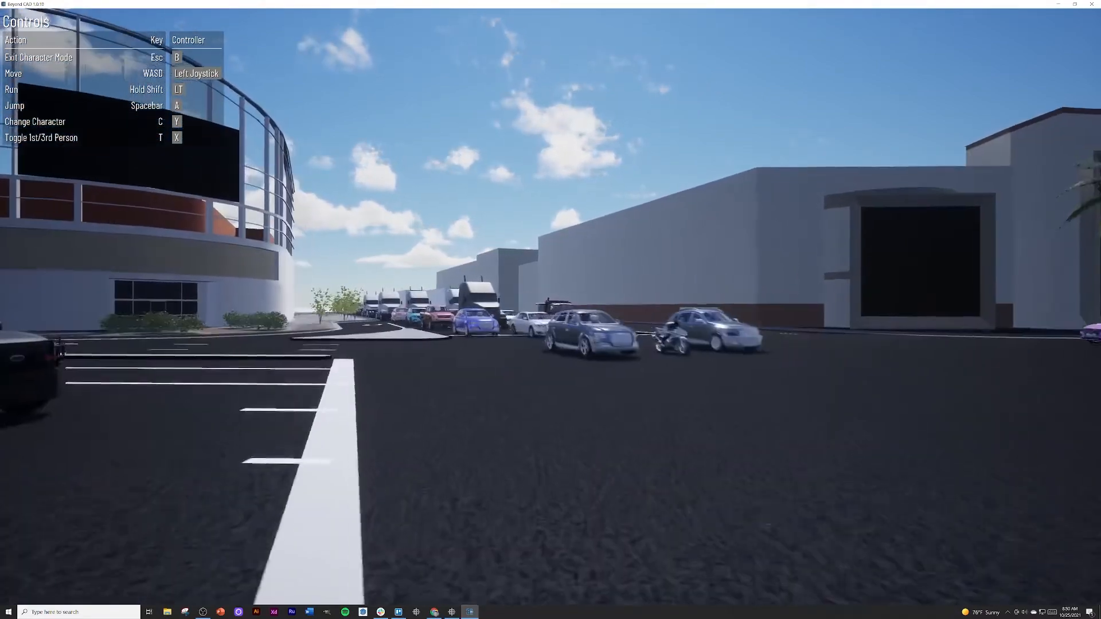
{"action": "key", "text": "w"}
{"action": "key", "text": "t"}
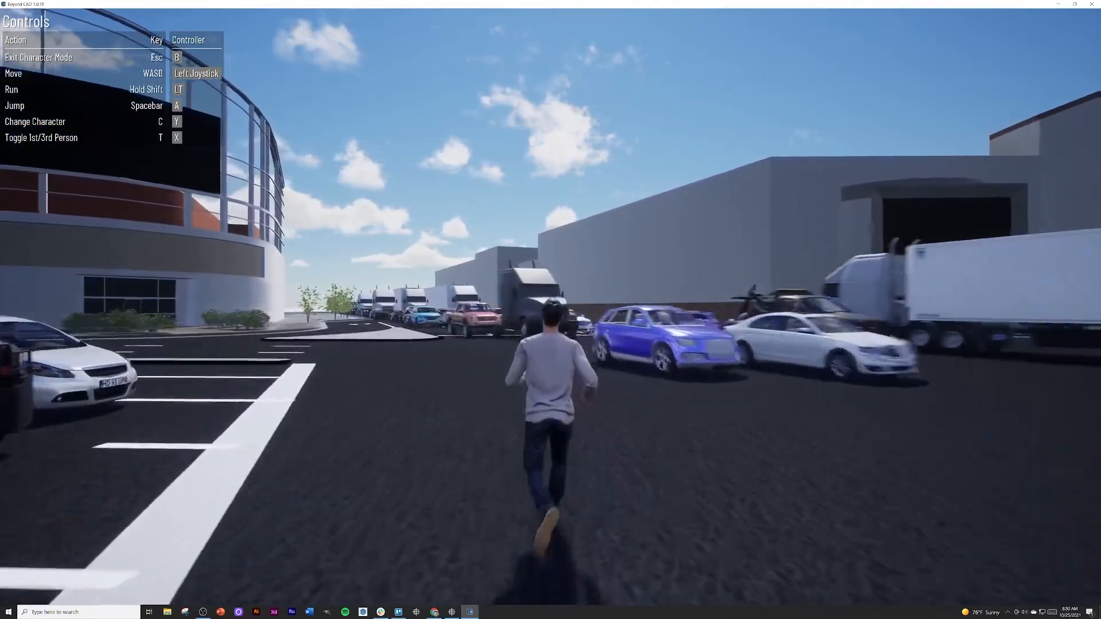
Run and jump the character across the intersection and onto the raised traffic island
{"action": "key", "text": "w"}
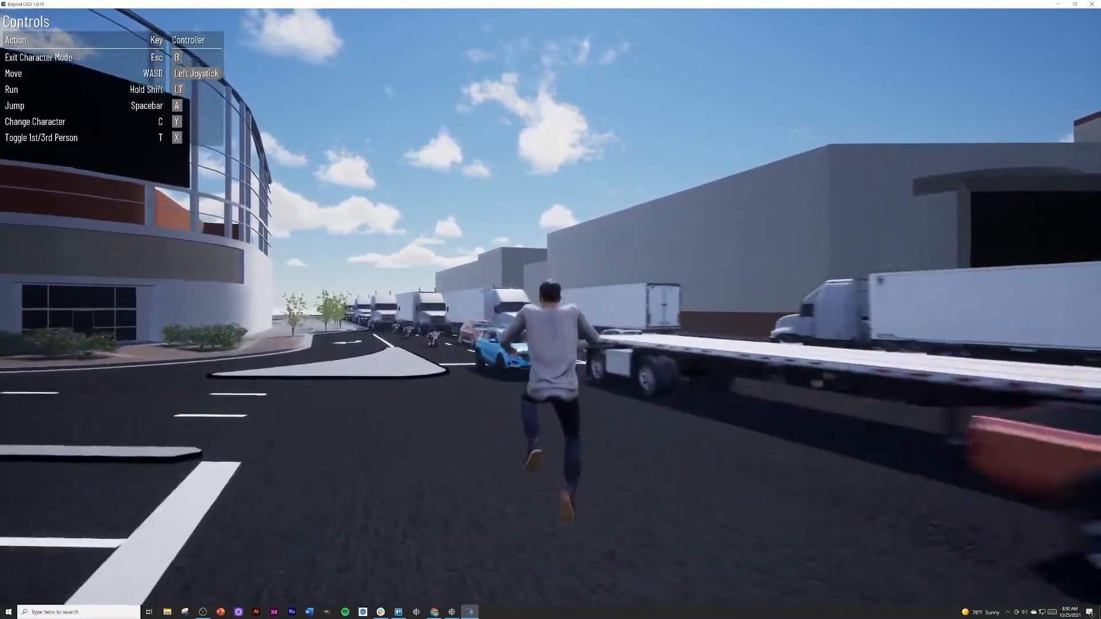
{"action": "key", "text": "w"}
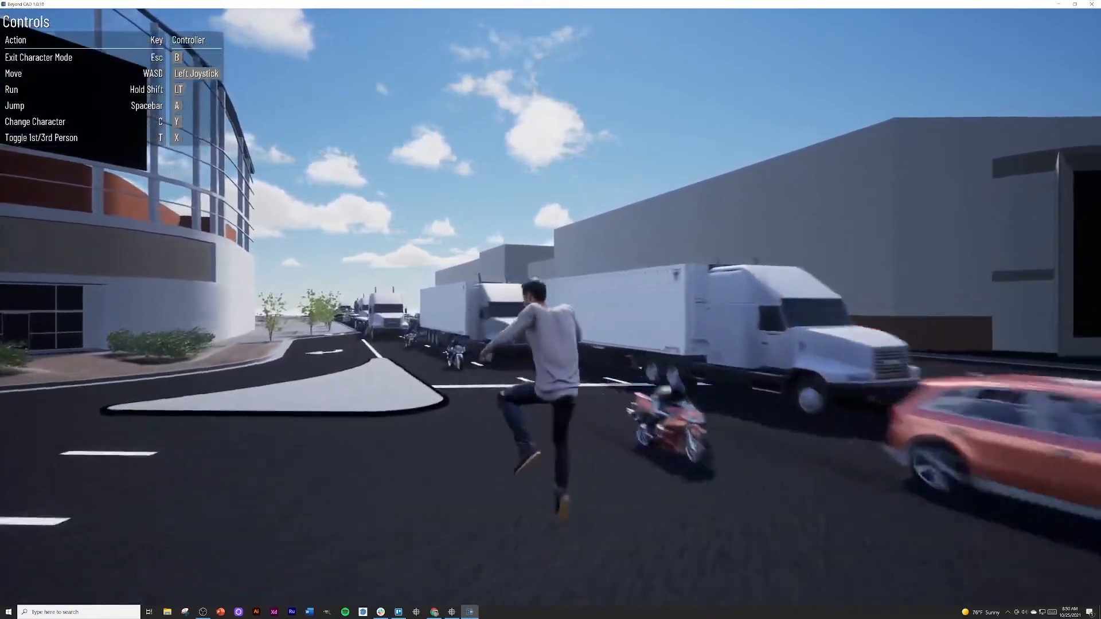
{"action": "key", "text": "w"}
{"action": "key", "text": "space"}
{"action": "key", "text": "space"}
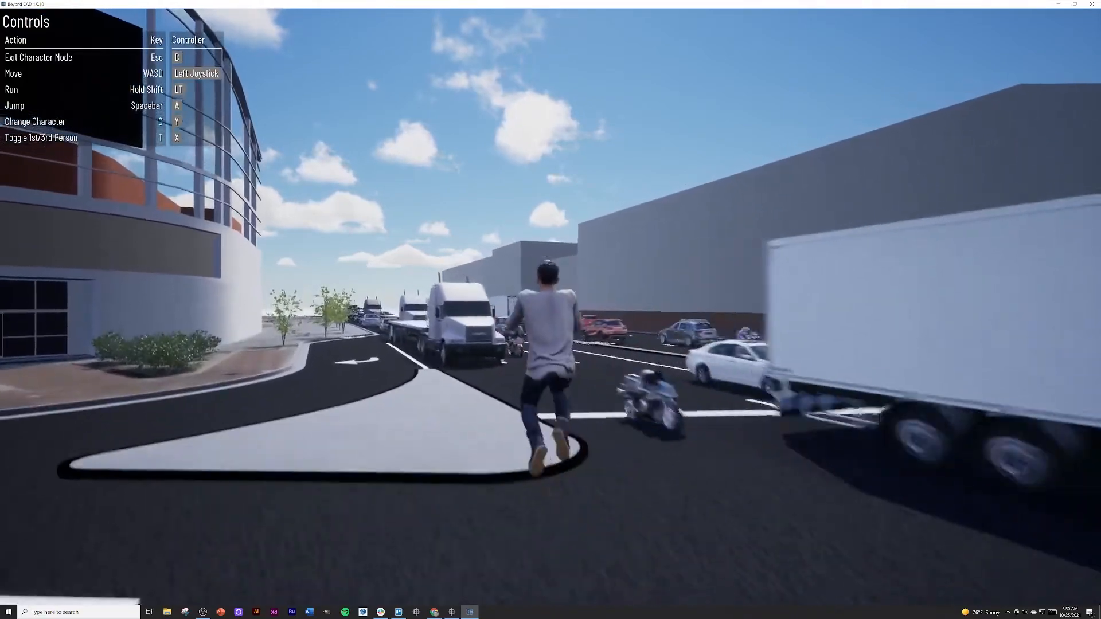
{"action": "key", "text": "w"}
{"action": "key", "text": "space"}
{"action": "key", "text": "w"}
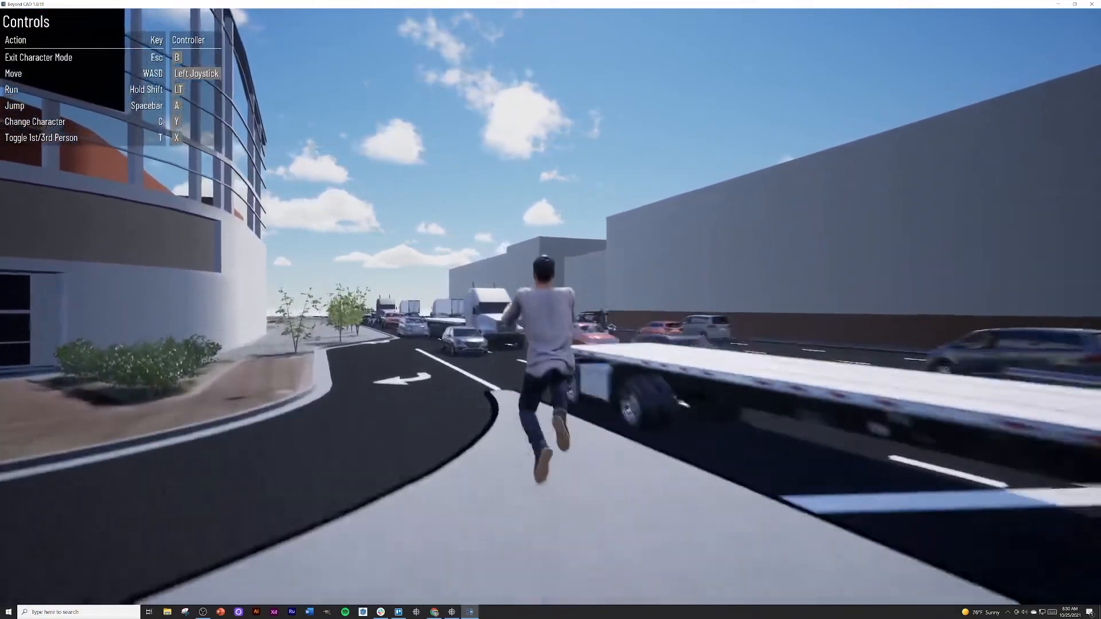
Change the character to the woman in the pink top and run her along the road against the oncoming traffic
{"action": "key", "text": "w"}
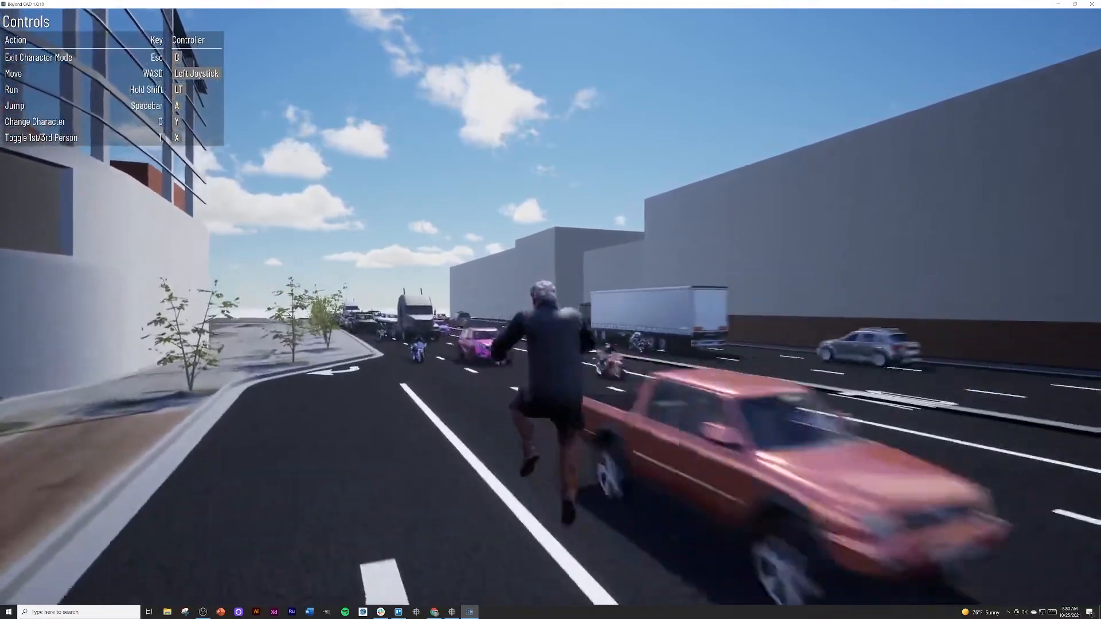
{"action": "key", "text": "c"}
{"action": "key", "text": "w"}
{"action": "key", "text": "w"}
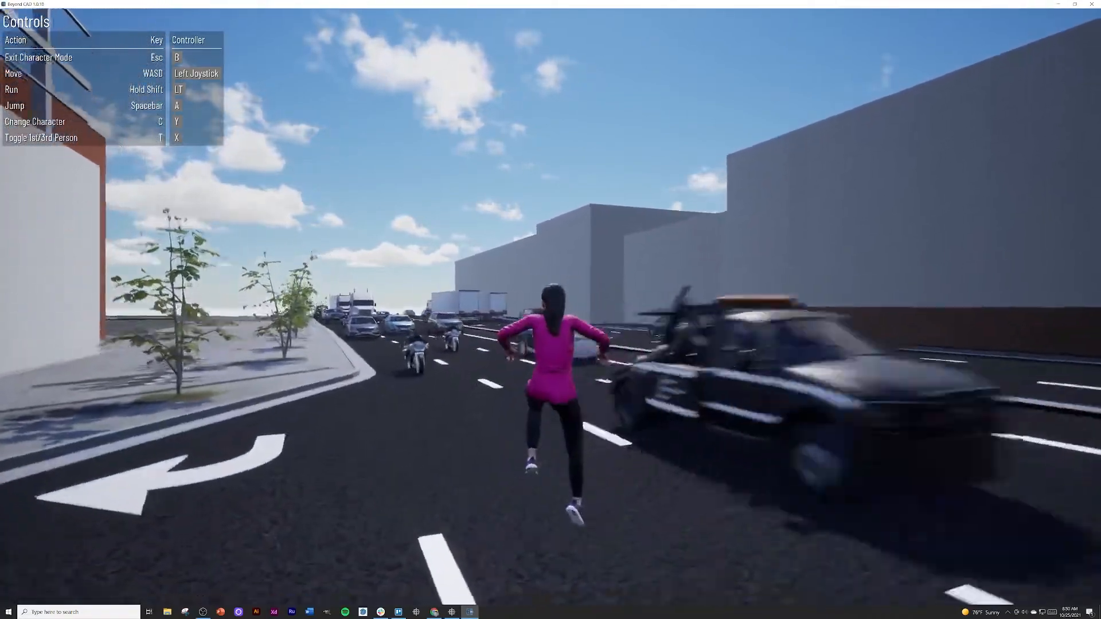
{"action": "key", "text": "w"}
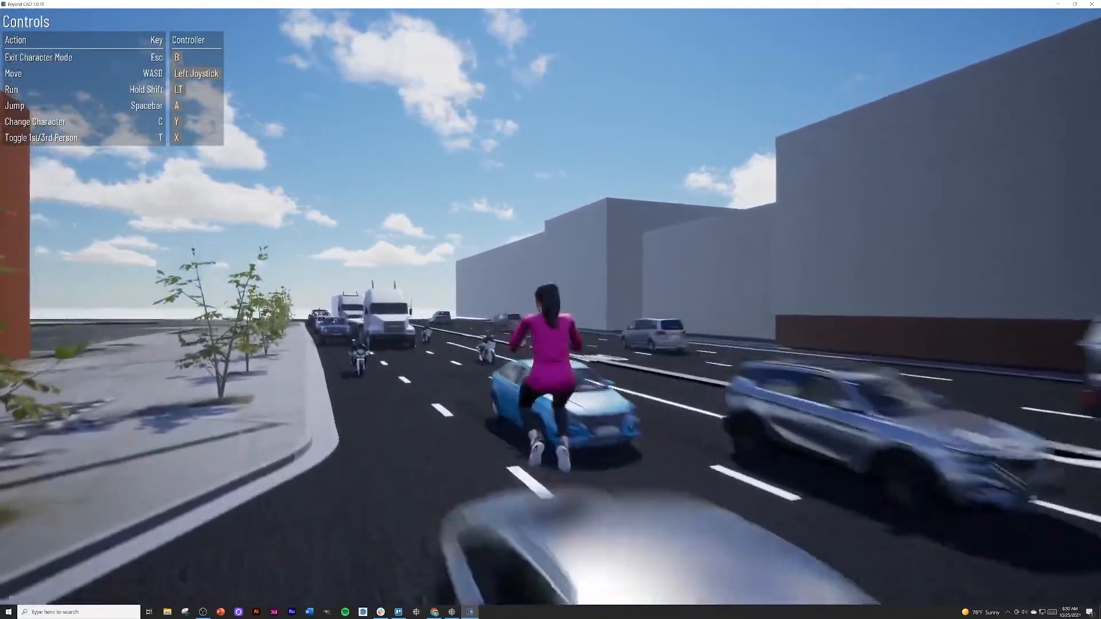
{"action": "key", "text": "w"}
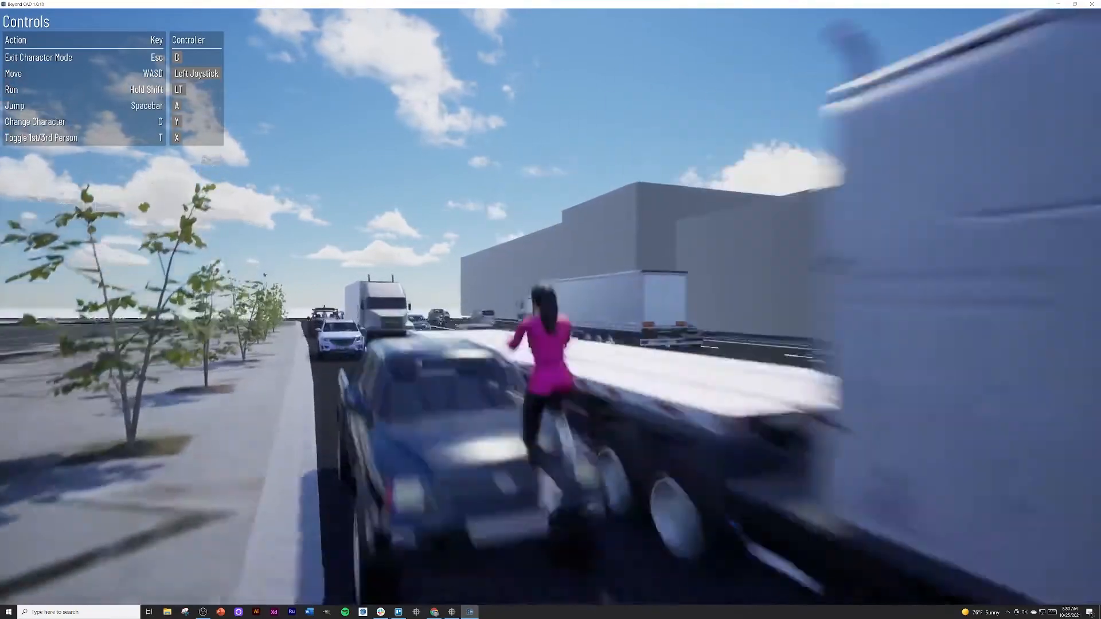
{"action": "key", "text": "w"}
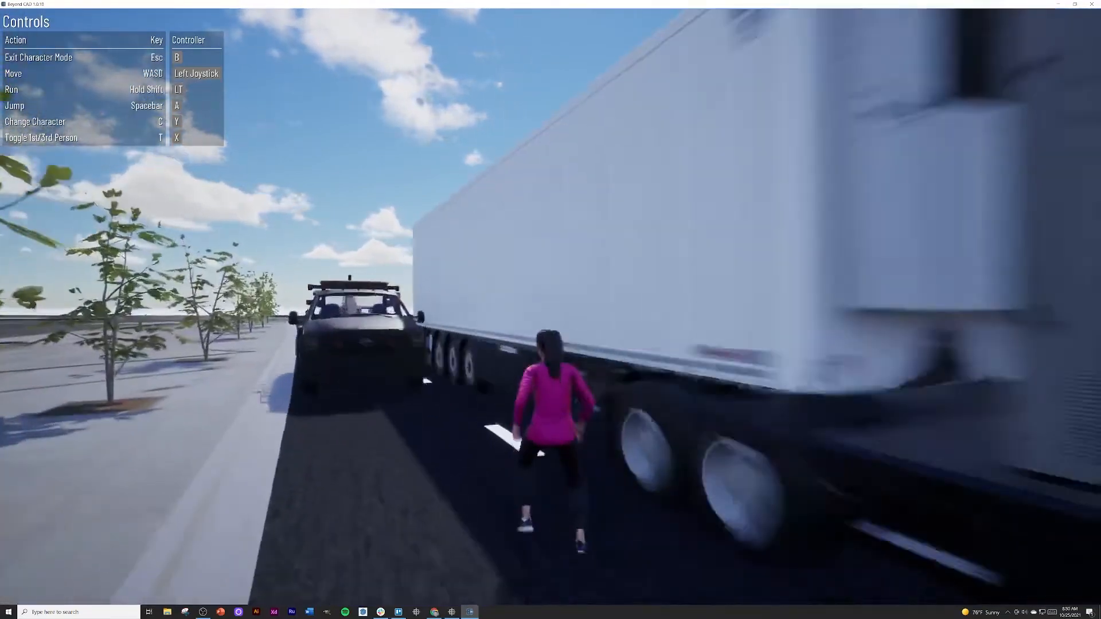
{"action": "key", "text": "w"}
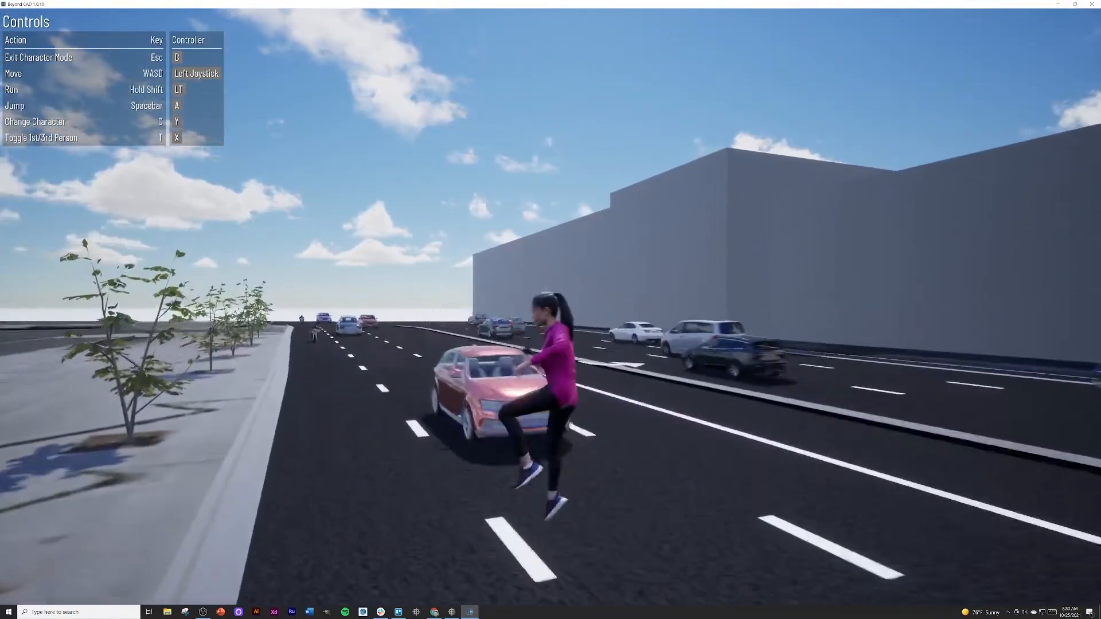
View the traffic in first person, return to third person, and change the character to the man in the white T-shirt
{"action": "key", "text": "w"}
{"action": "key", "text": "t"}
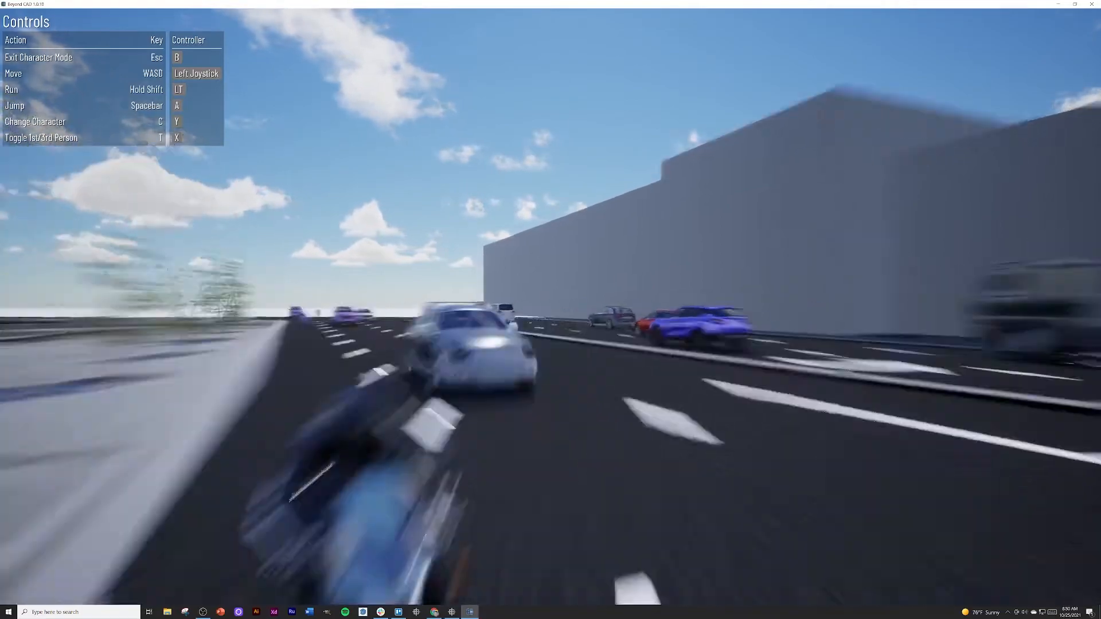
{"action": "key", "text": "t"}
{"action": "key", "text": "w"}
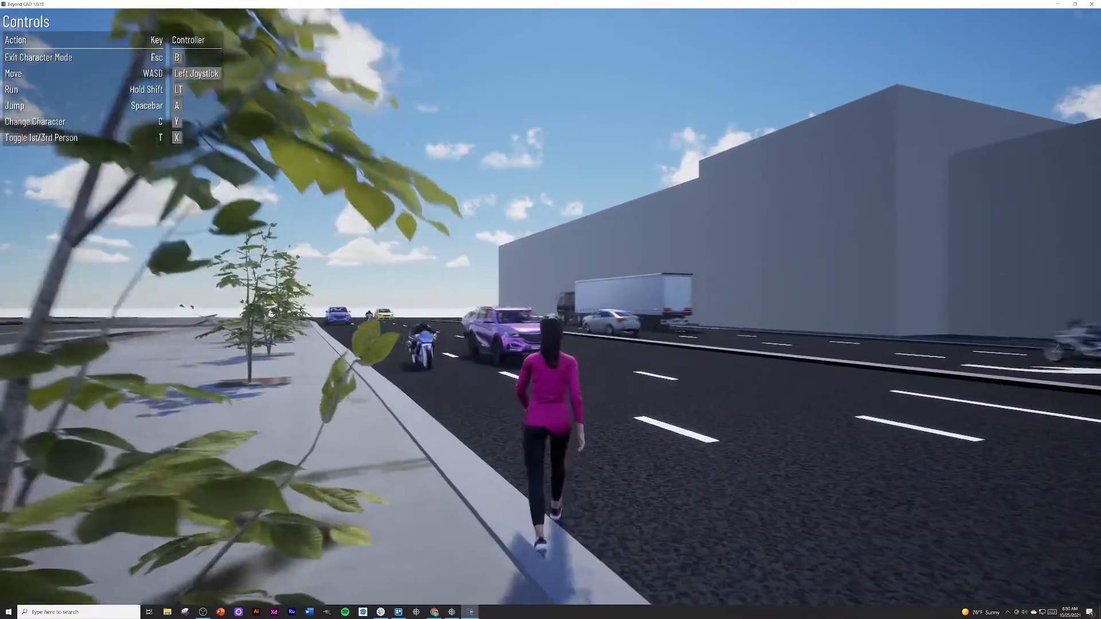
{"action": "key", "text": "c"}
{"action": "key", "text": "w"}
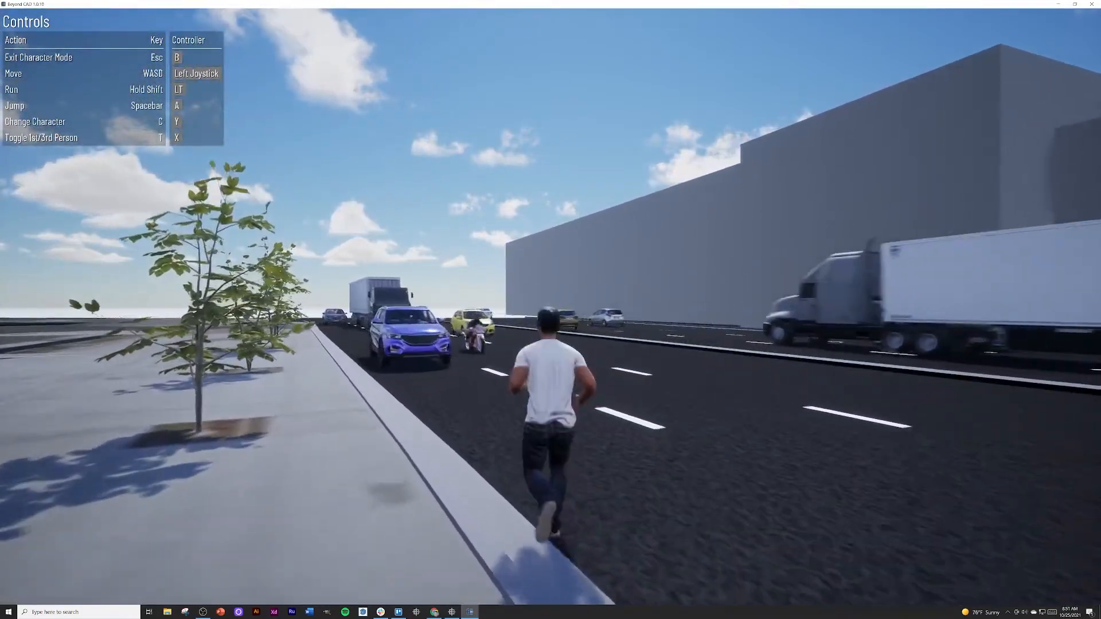
Run and jump the man across the lanes to the median, and head back toward the intersection in first person
{"action": "key", "text": "w"}
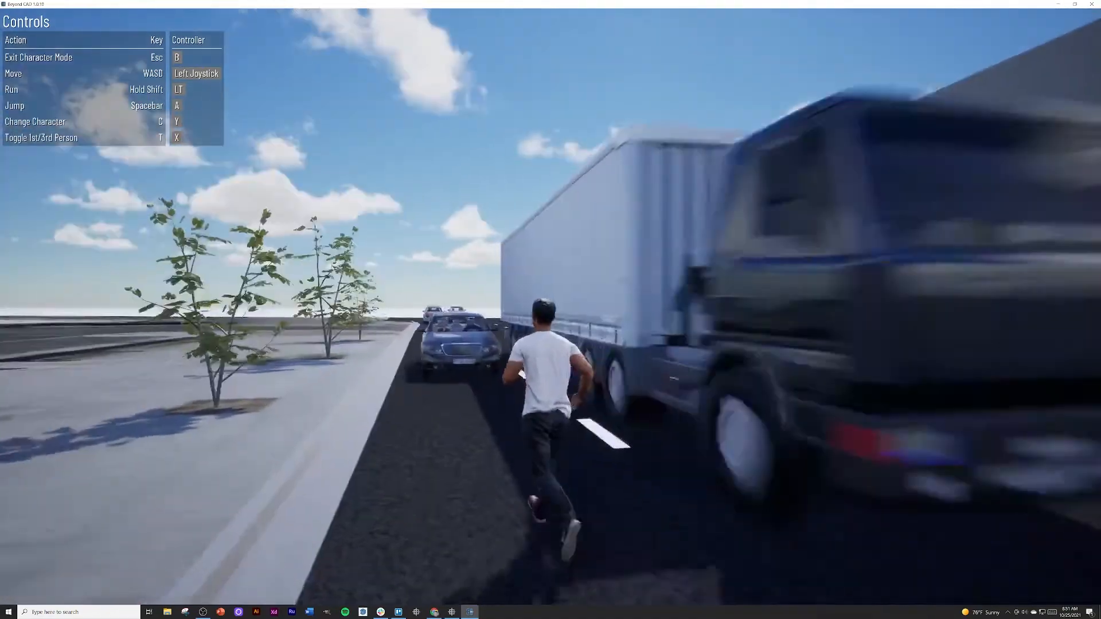
{"action": "key", "text": "space"}
{"action": "key", "text": "w"}
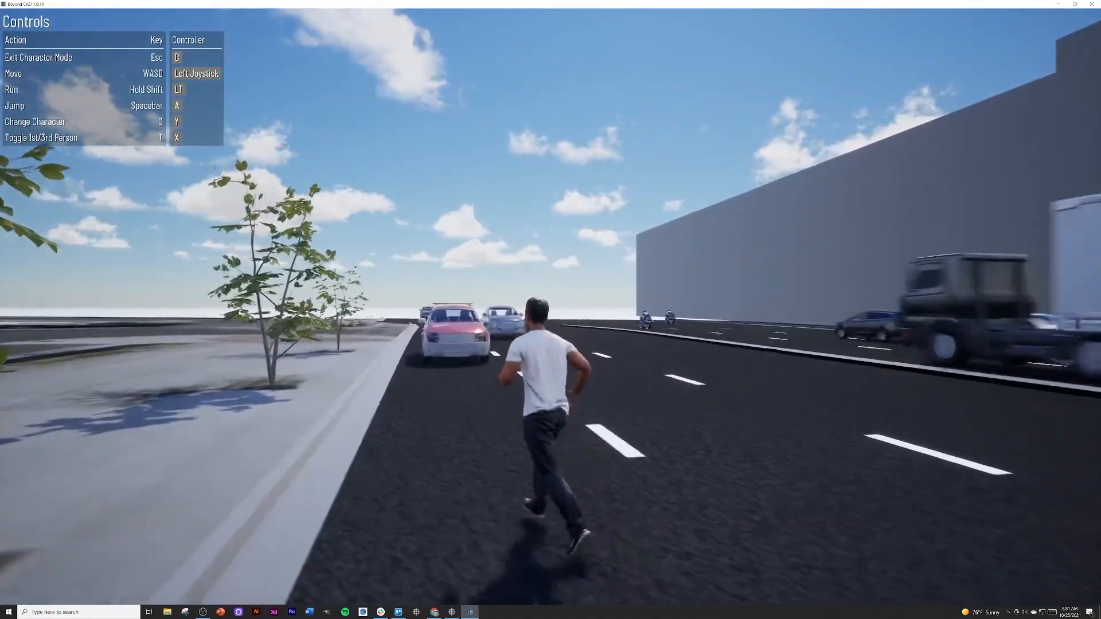
{"action": "key", "text": "space"}
{"action": "key", "text": "w"}
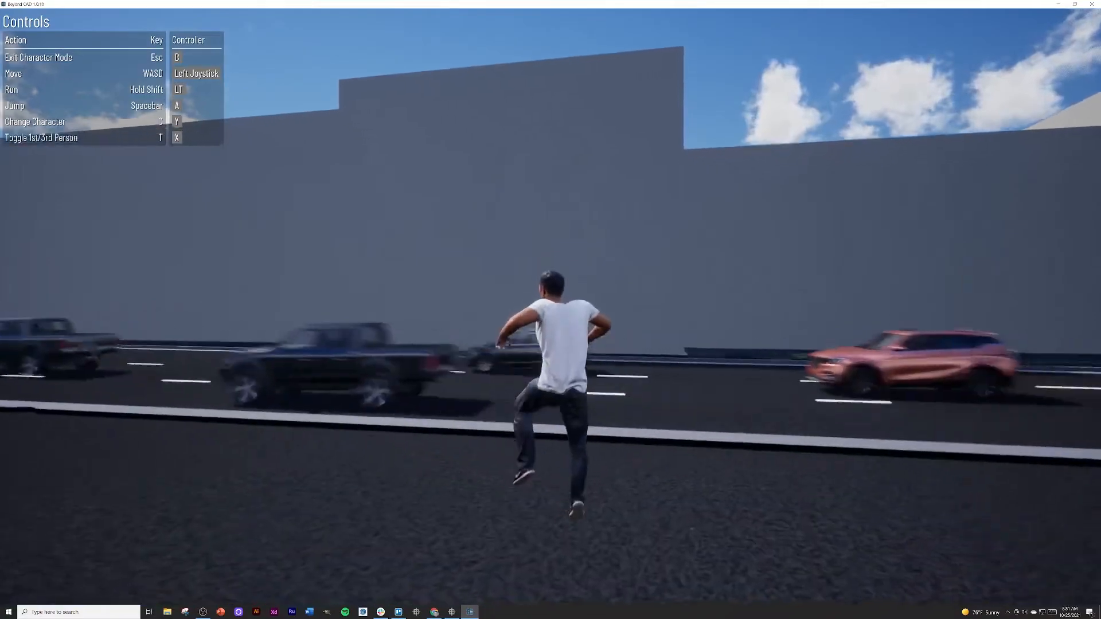
{"action": "key", "text": "space"}
{"action": "key", "text": "w"}
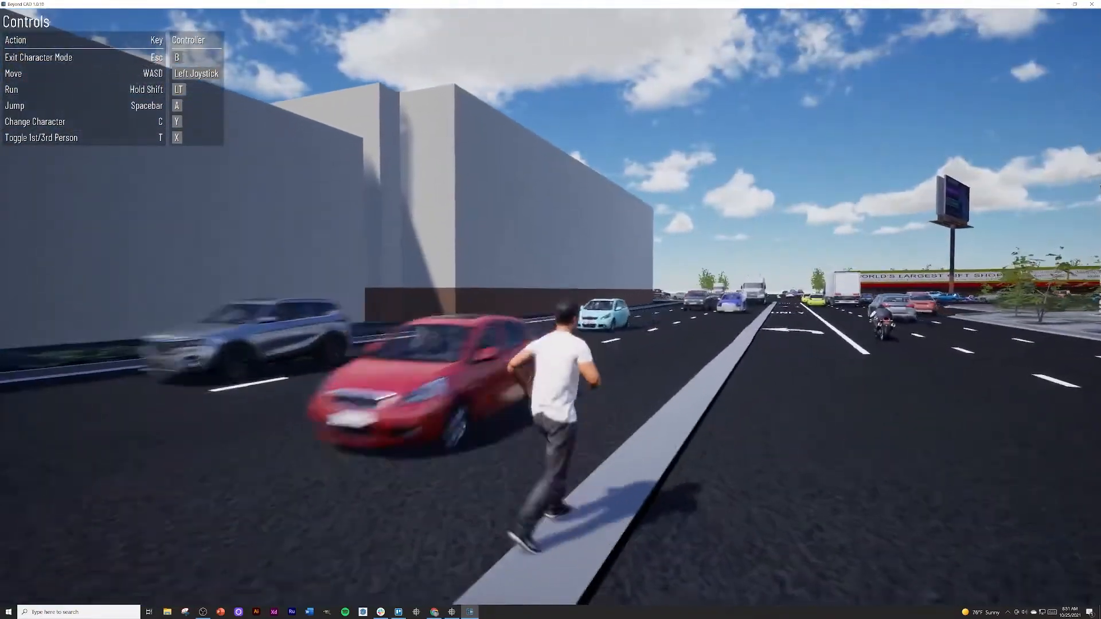
{"action": "key", "text": "t"}
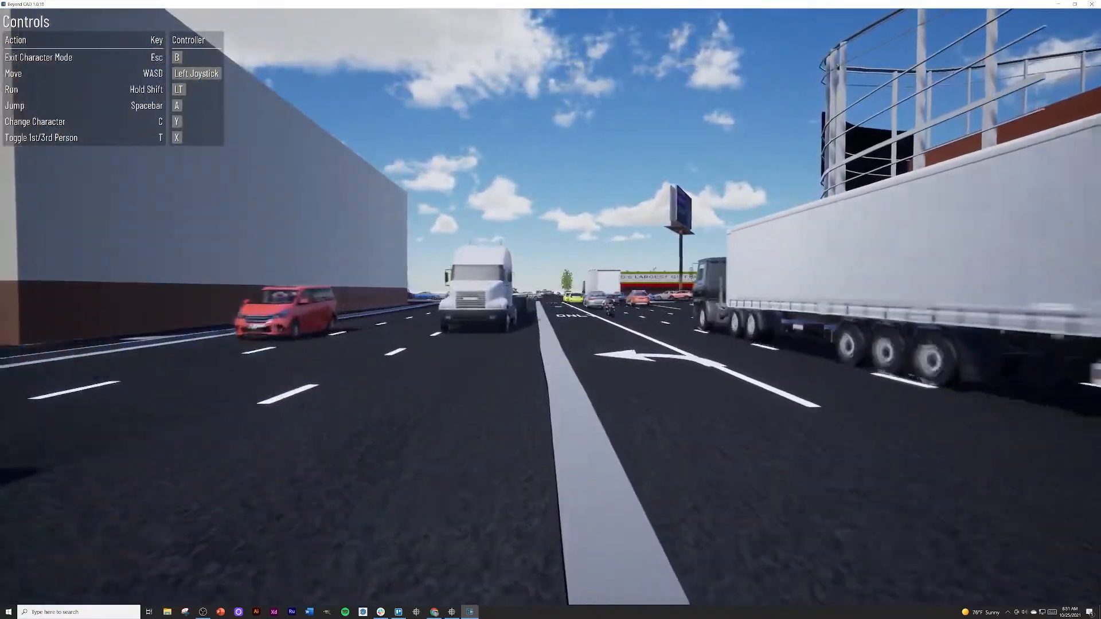
Exit character mode, enter vehicle mode, and turn the silver car off the median across the lanes
{"action": "key", "text": "Escape"}
{"action": "left_click", "coordinate": [18, 176]}
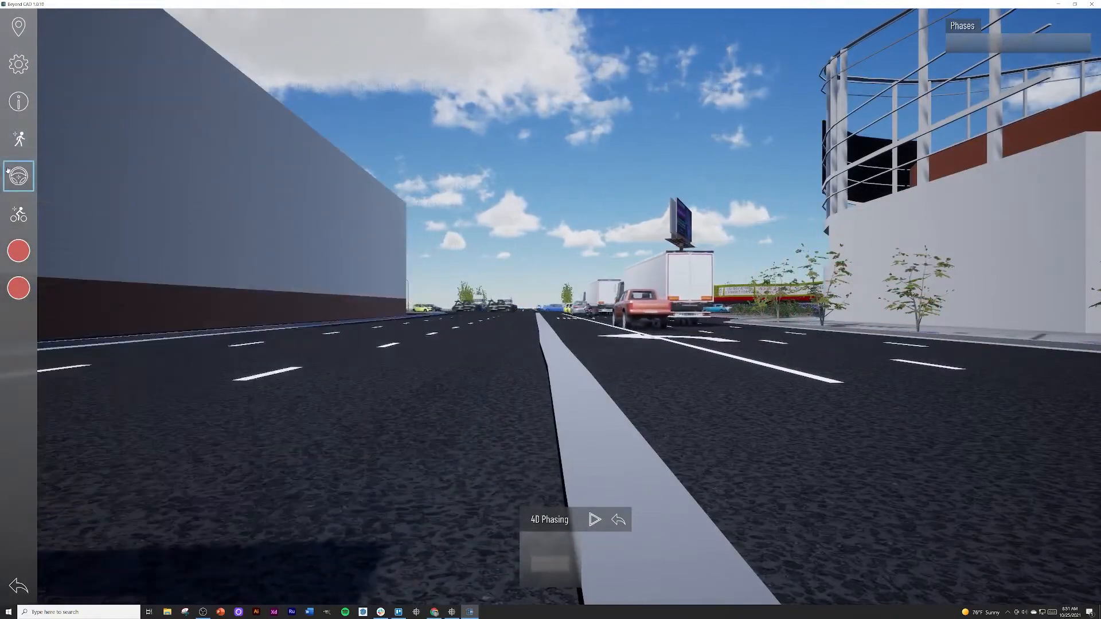
{"action": "key", "text": "s"}
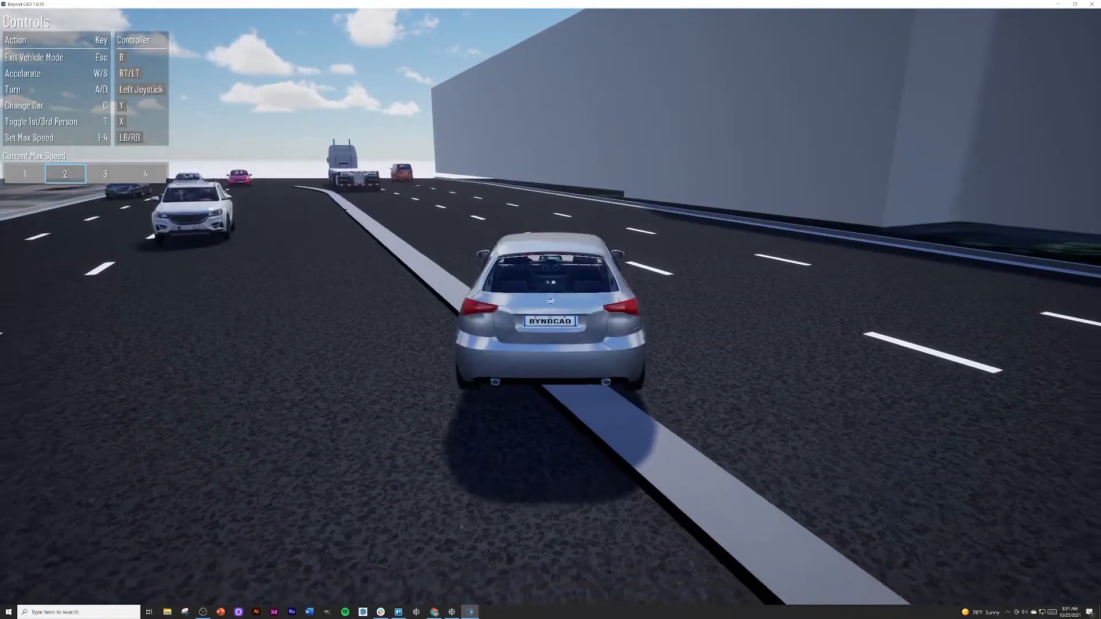
{"action": "key", "text": "w"}
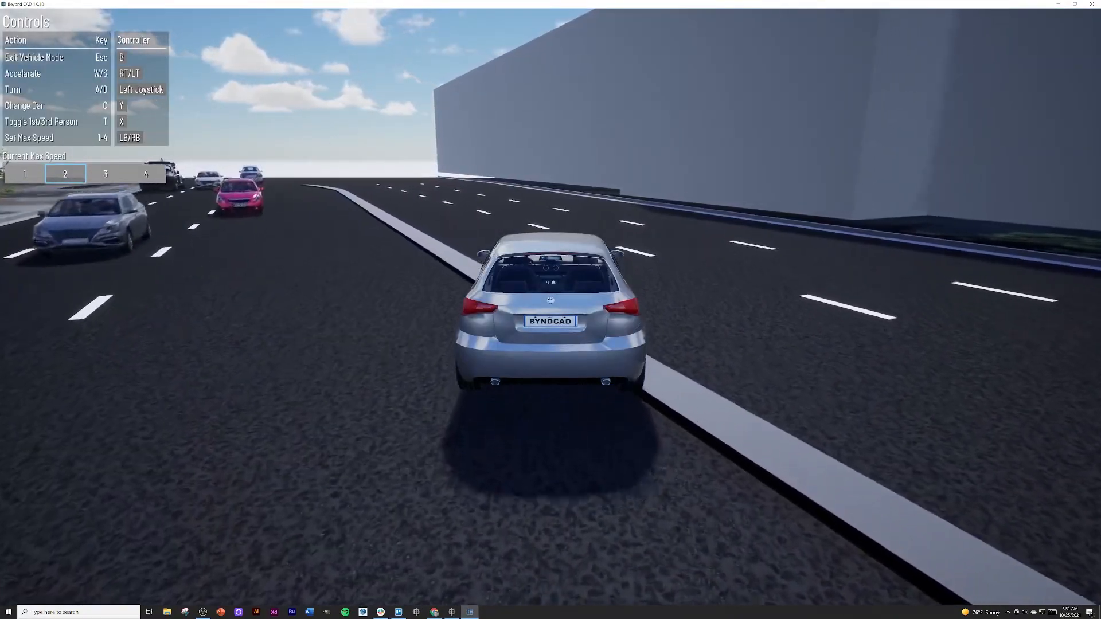
{"action": "key", "text": "d"}
{"action": "key", "text": "w"}
{"action": "key", "text": "d"}
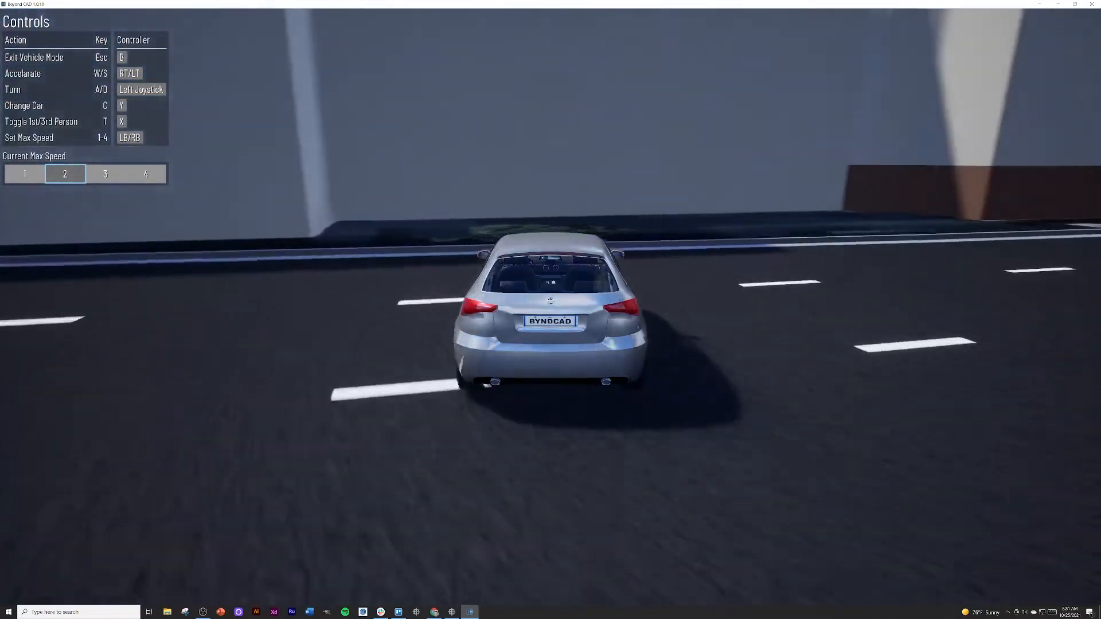
Swing the car around by the large grey building and drive along the median past the queued traffic toward the intersection
{"action": "key", "text": "w"}
{"action": "key", "text": "a"}
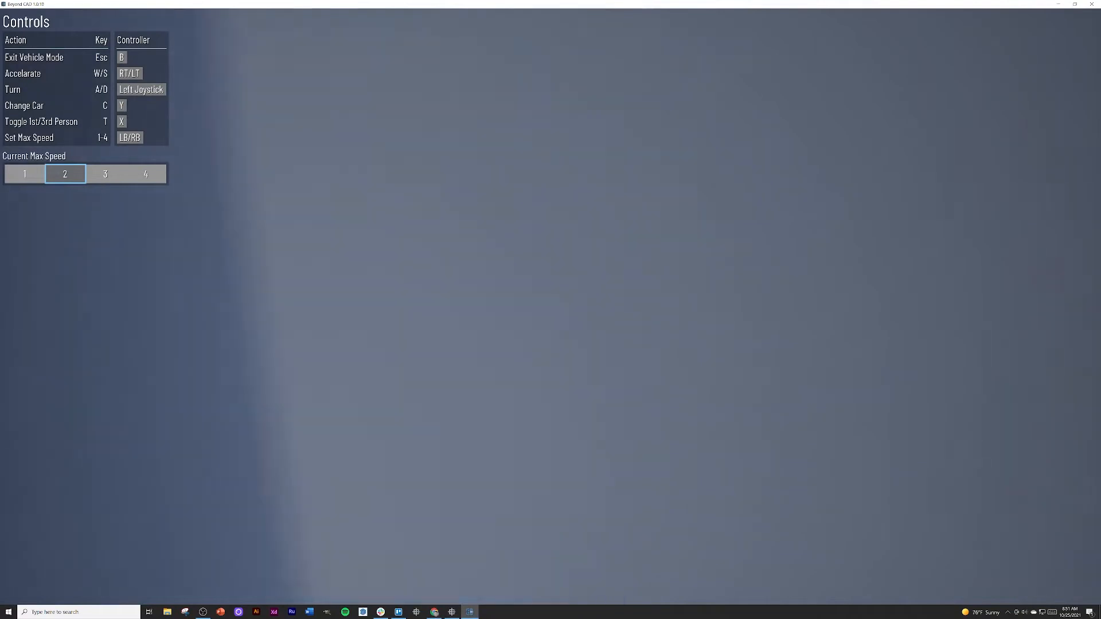
{"action": "key", "text": "w"}
{"action": "key", "text": "a"}
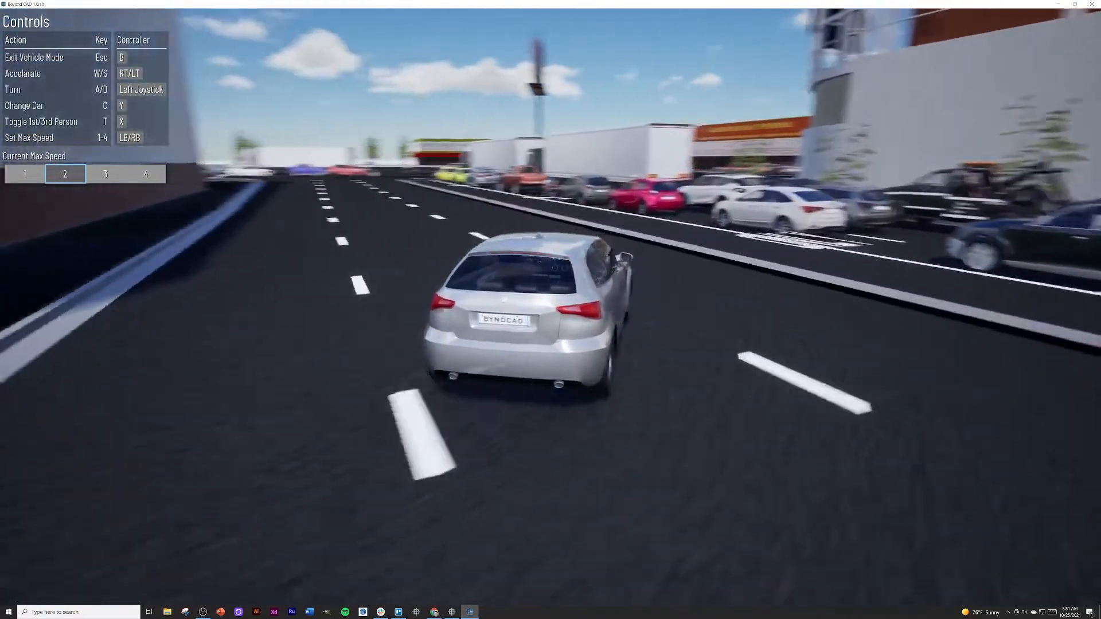
{"action": "key", "text": "w"}
{"action": "key", "text": "d"}
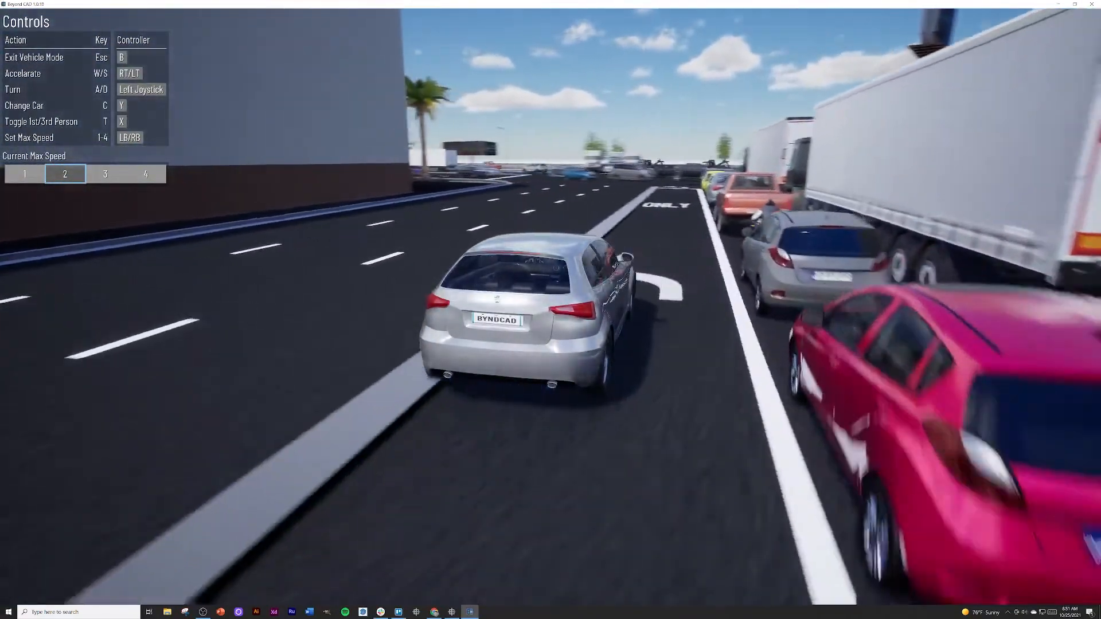
{"action": "key", "text": "w"}
{"action": "key", "text": "a"}
{"action": "key", "text": "d"}
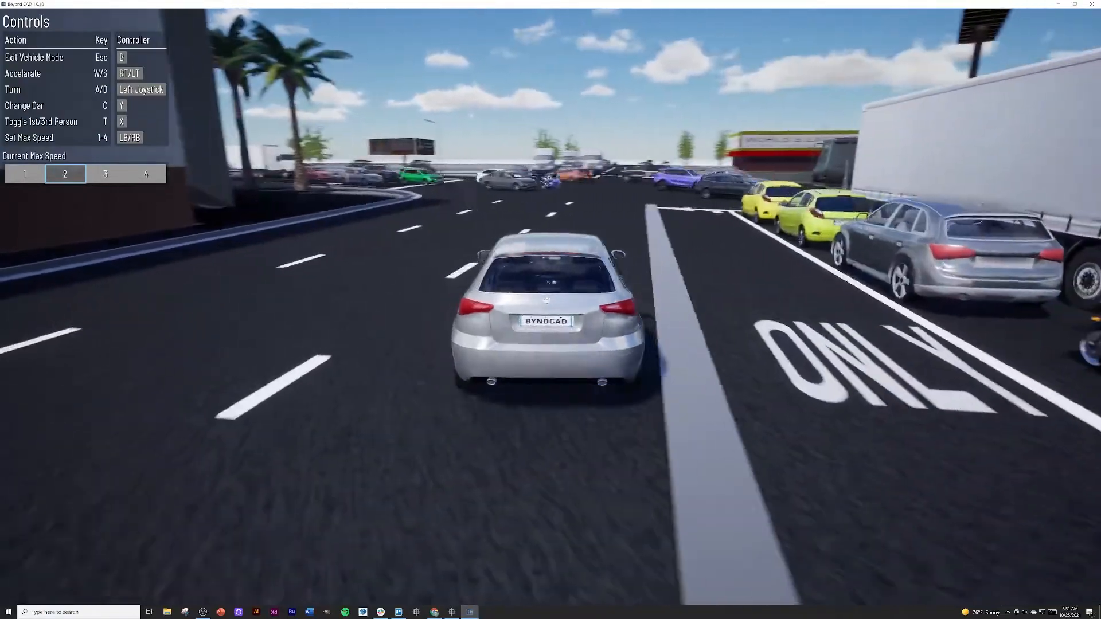
Drive up to the edge of the intersection, stop, and view the cross traffic in first person before returning to third person
{"action": "key", "text": "w"}
{"action": "key", "text": "d"}
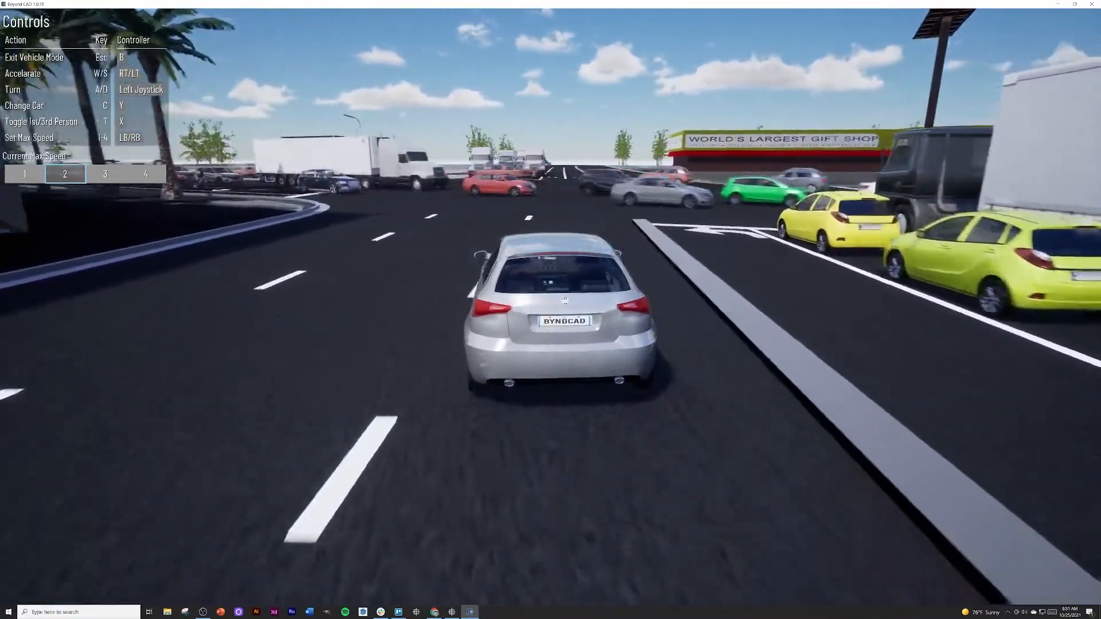
{"action": "key", "text": "w"}
{"action": "key", "text": "a"}
{"action": "key", "text": "w"}
{"action": "key", "text": "a"}
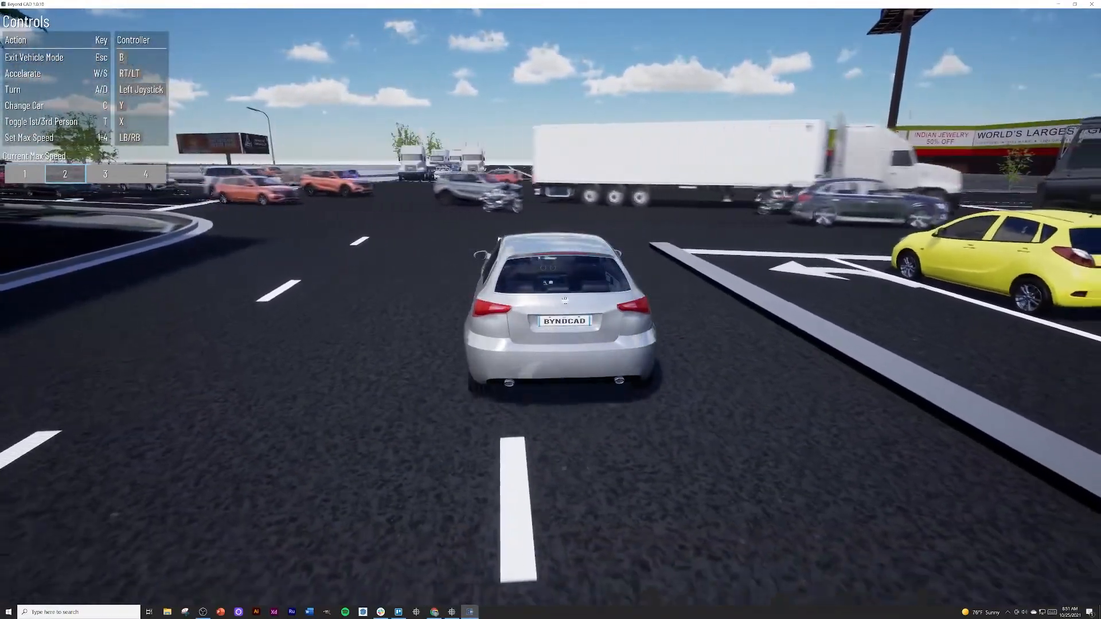
{"action": "key", "text": "t"}
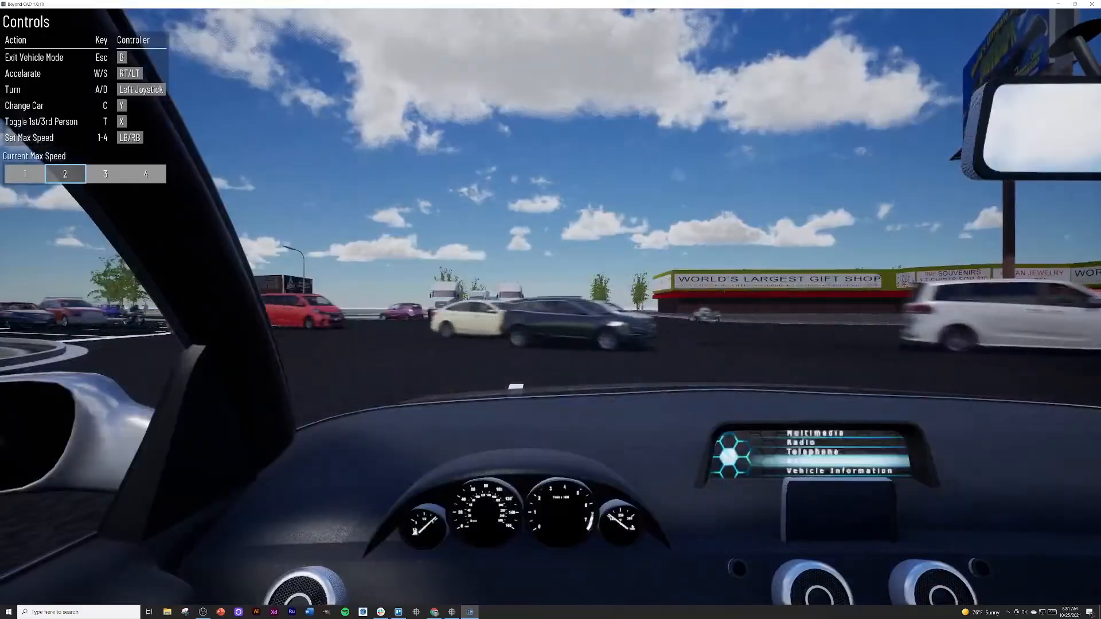
{"action": "key", "text": "t"}
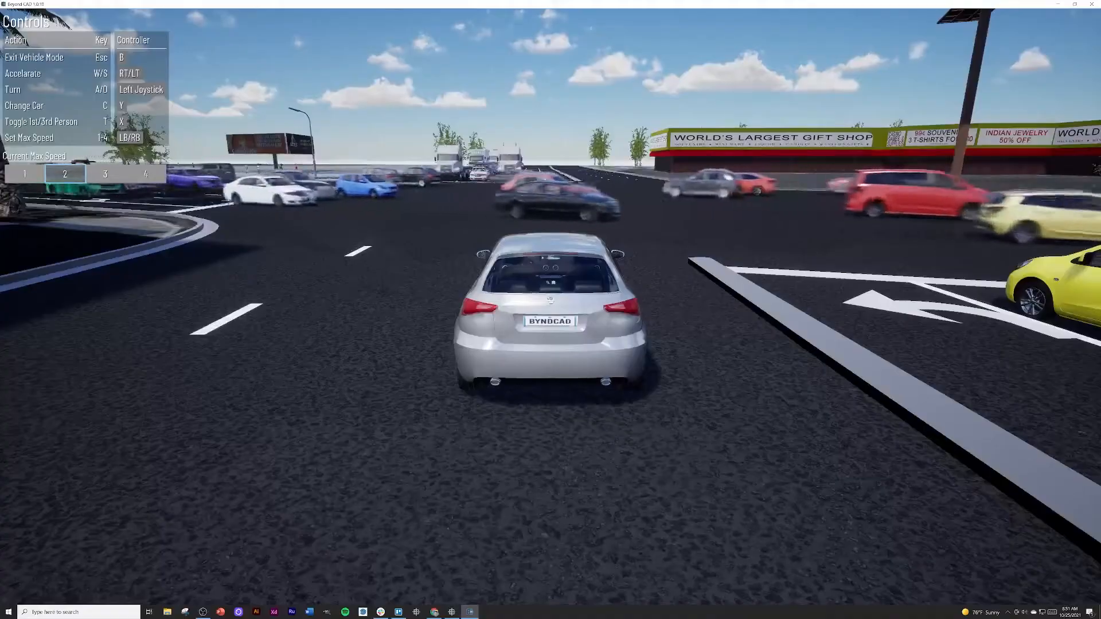
Drive the car through the cross traffic and onto the road beside the gift shop
{"action": "key", "text": "w"}
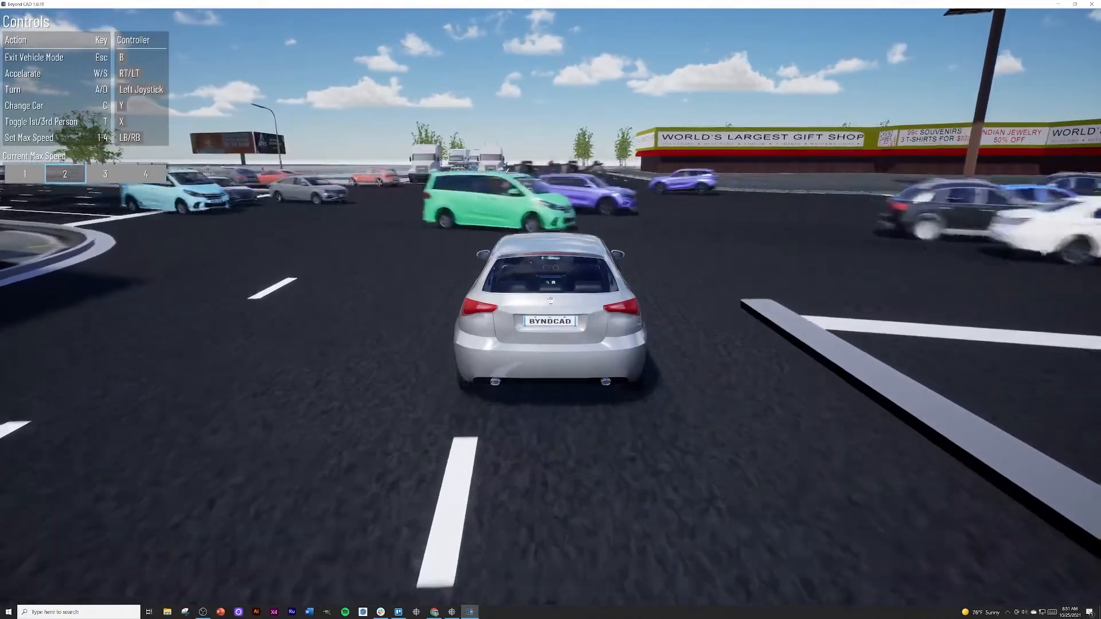
{"action": "key", "text": "d"}
{"action": "key", "text": "w"}
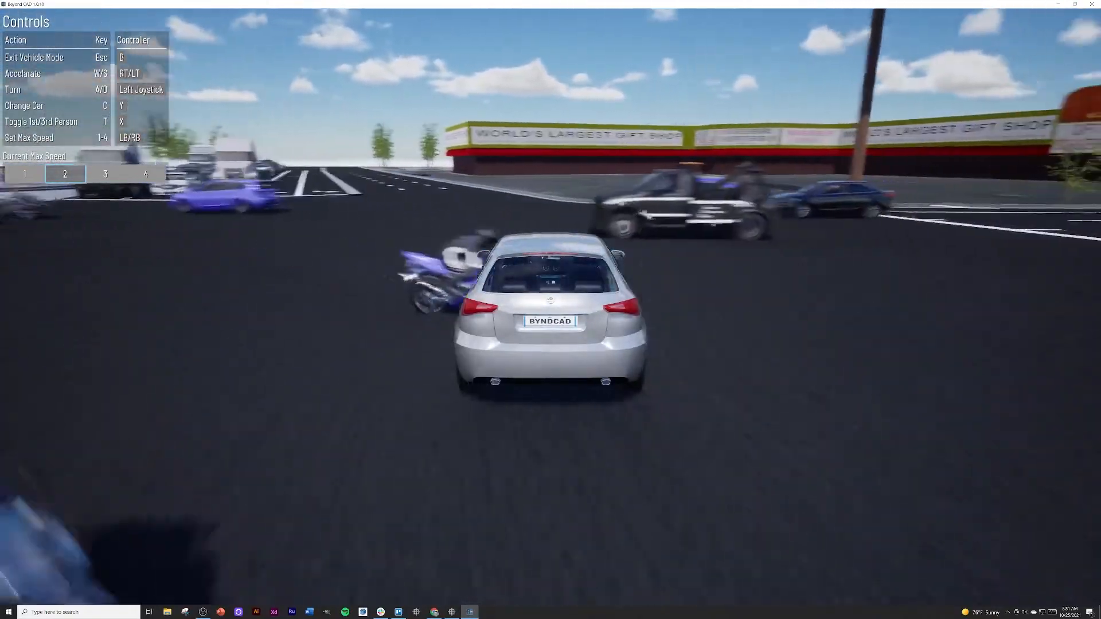
{"action": "key", "text": "d"}
{"action": "key", "text": "a"}
{"action": "key", "text": "w"}
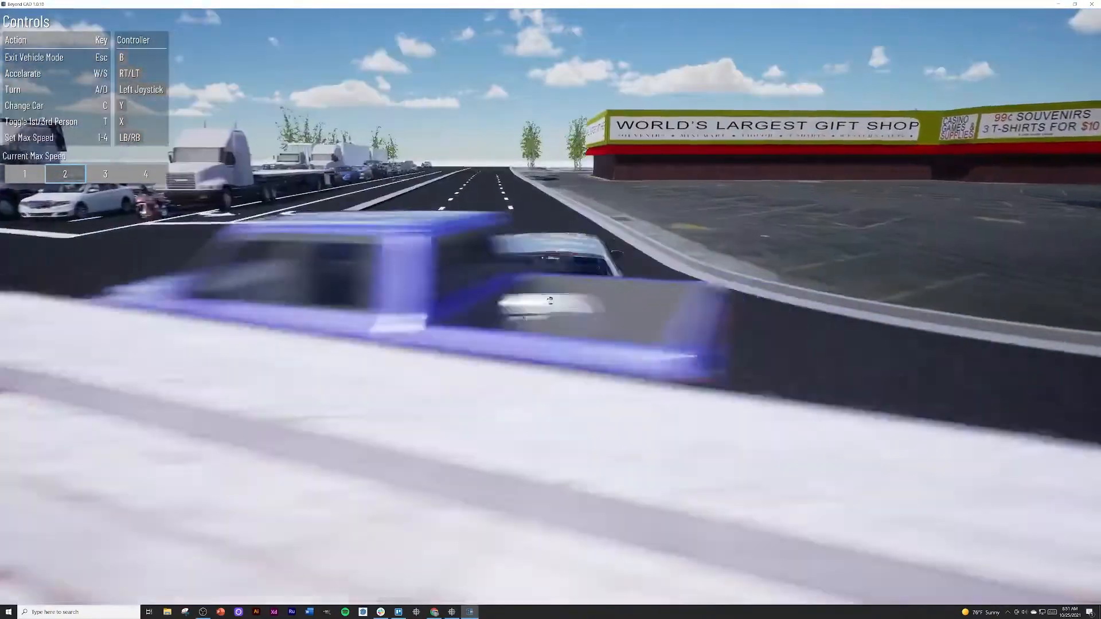
{"action": "key", "text": "a"}
{"action": "key", "text": "w"}
{"action": "key", "text": "a"}
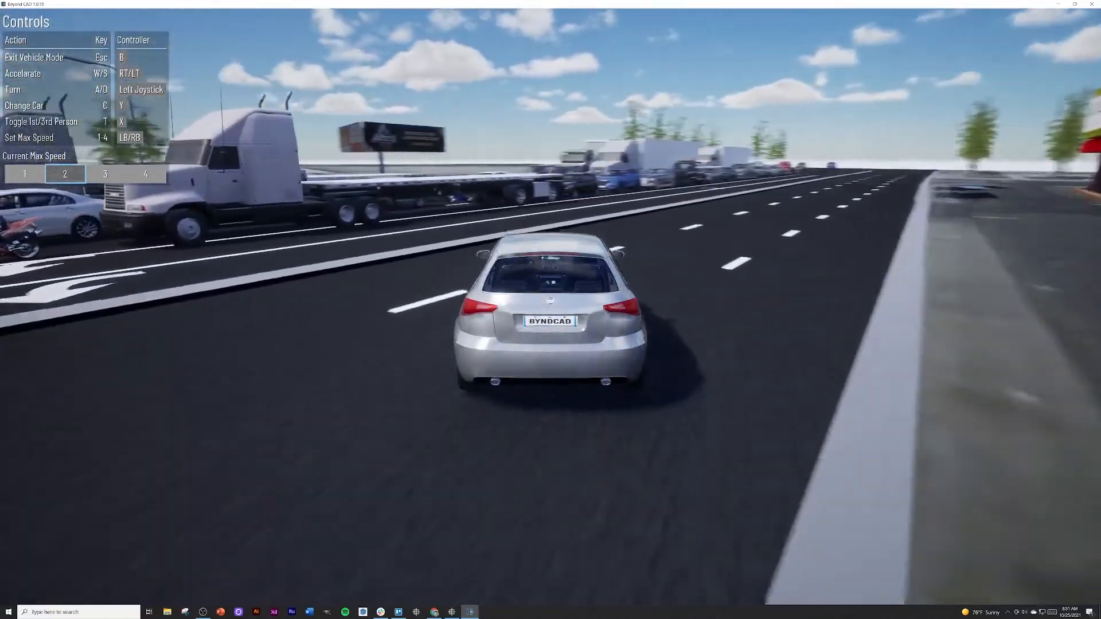
Cycle through the available vehicles to the silver sports car with the rear spoiler
{"action": "key", "text": "c"}
{"action": "key", "text": "w"}
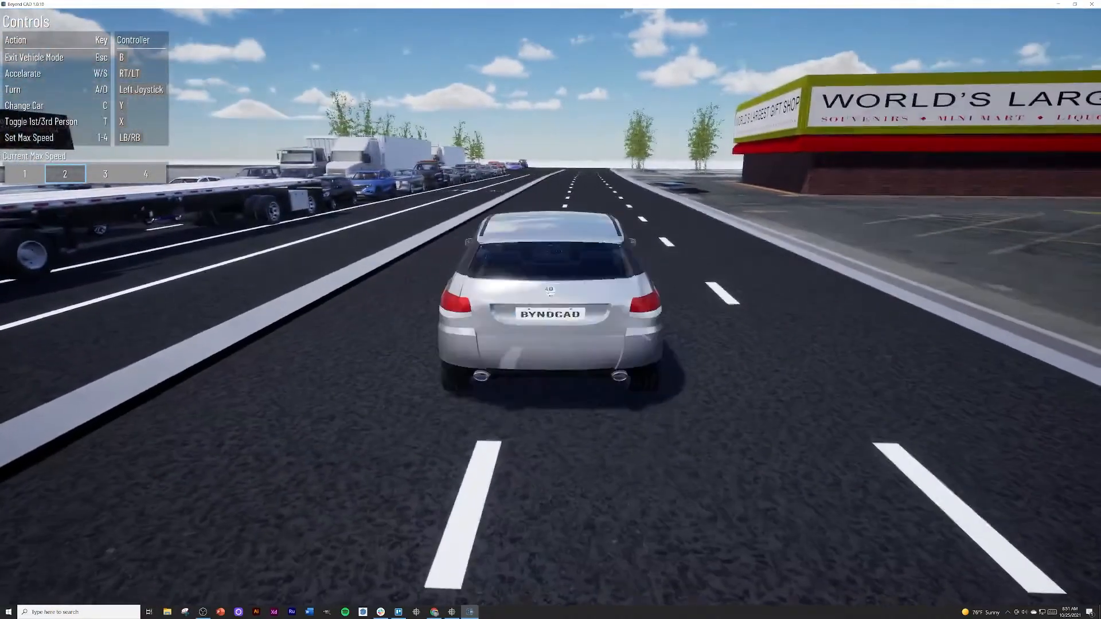
{"action": "key", "text": "c"}
{"action": "key", "text": "d"}
{"action": "key", "text": "c"}
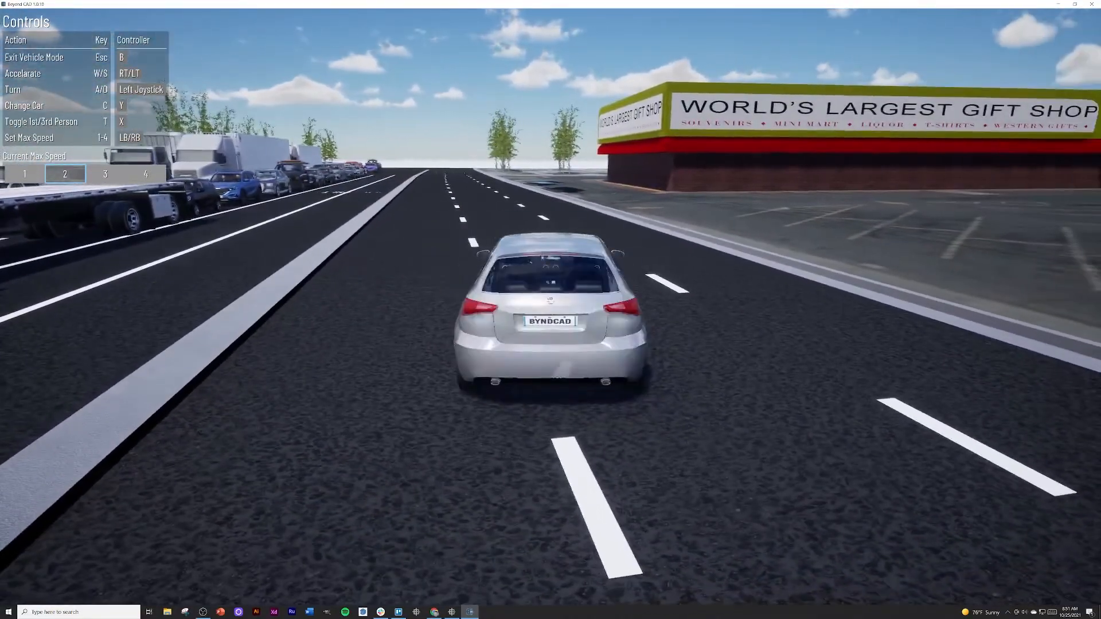
Turn the sports car around through the gift shop parking lot and drive back onto the road at the intersection
{"action": "key", "text": "d"}
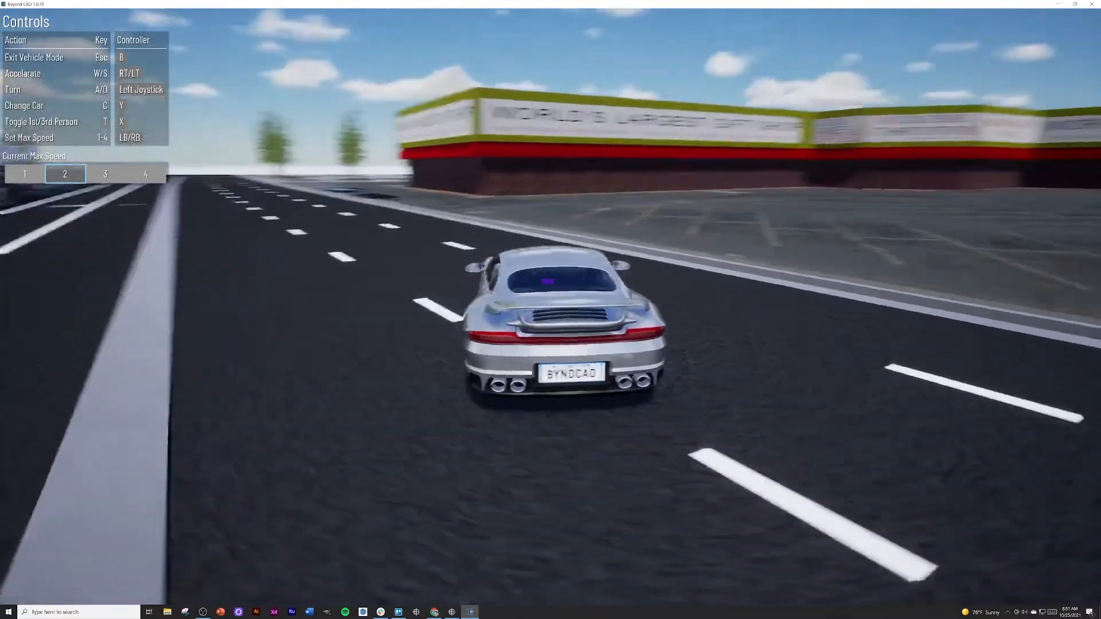
{"action": "key", "text": "d"}
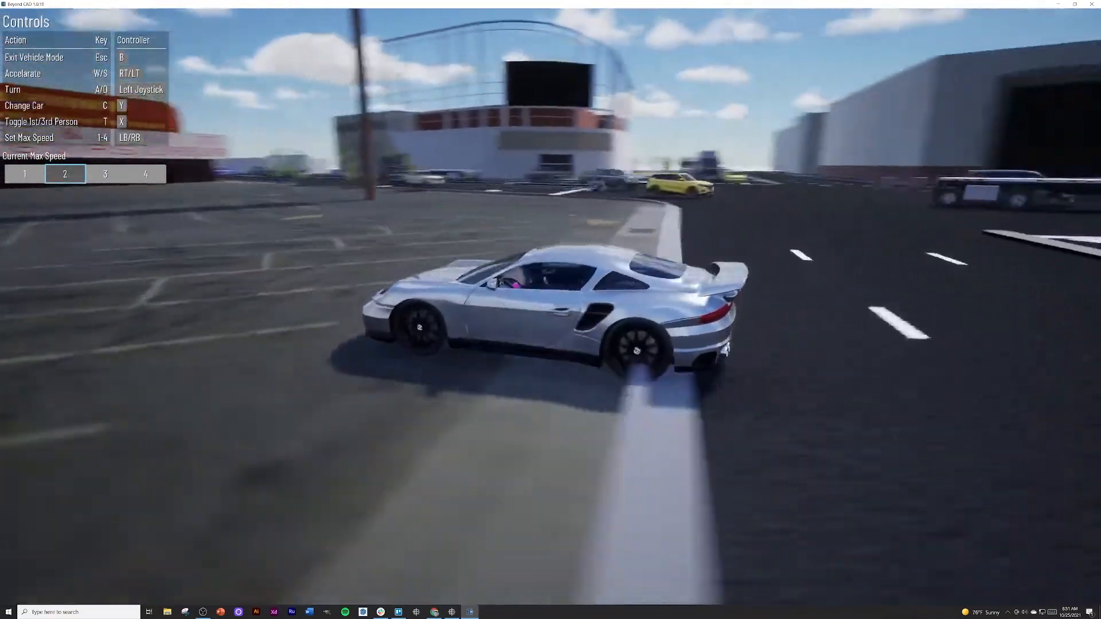
{"action": "key", "text": "d"}
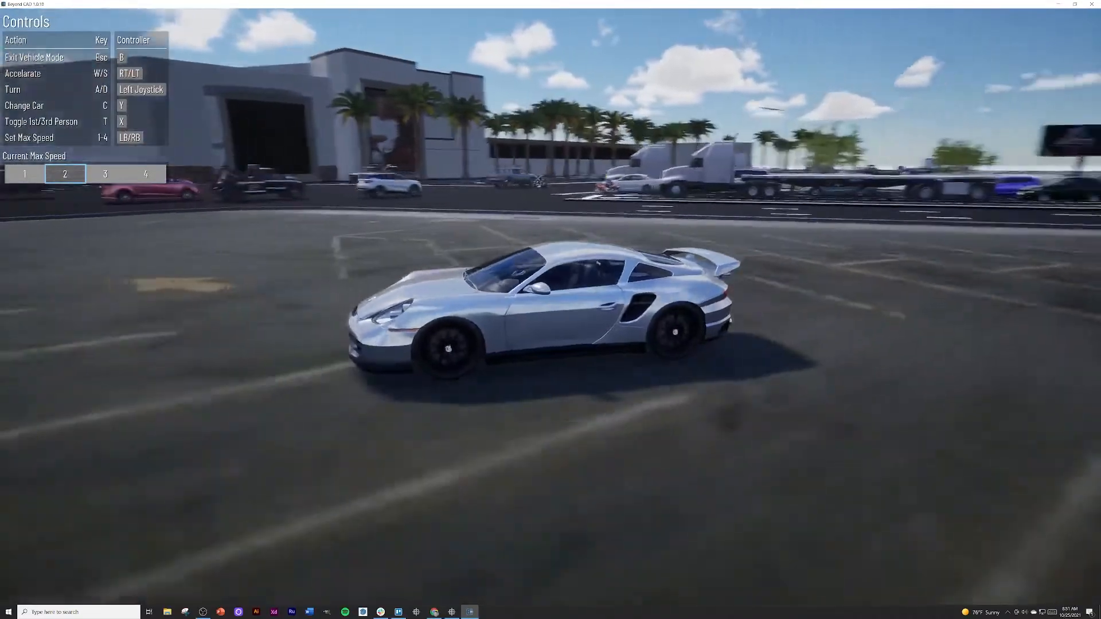
{"action": "key", "text": "d"}
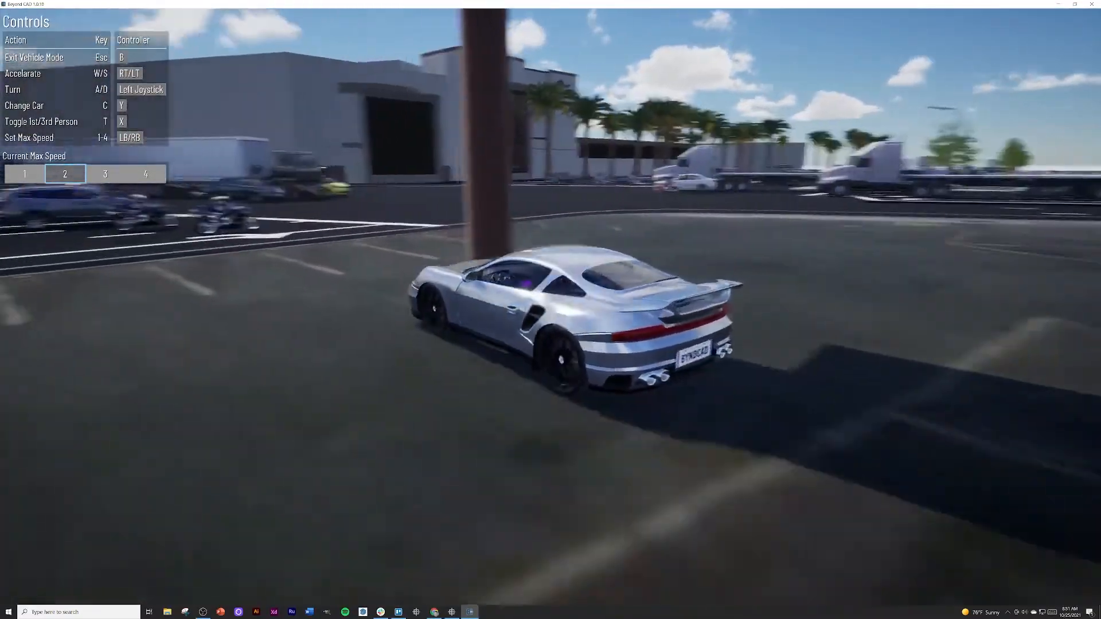
{"action": "key", "text": "a"}
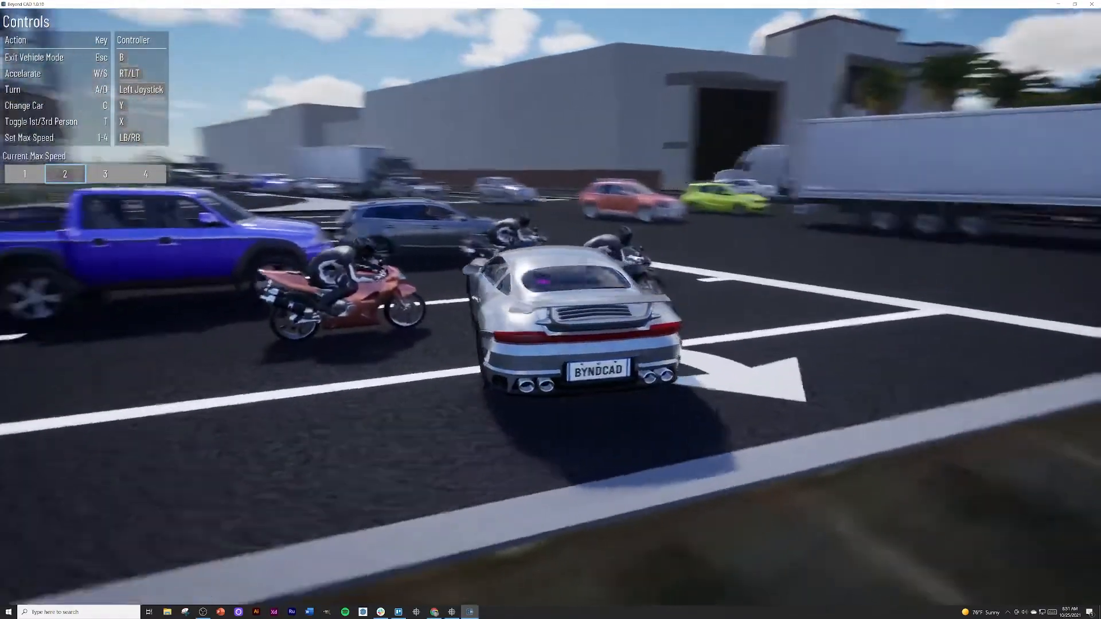
Steer the sports car through the crossing vehicles and follow the traffic down the road past the large grey building
{"action": "key", "text": "d"}
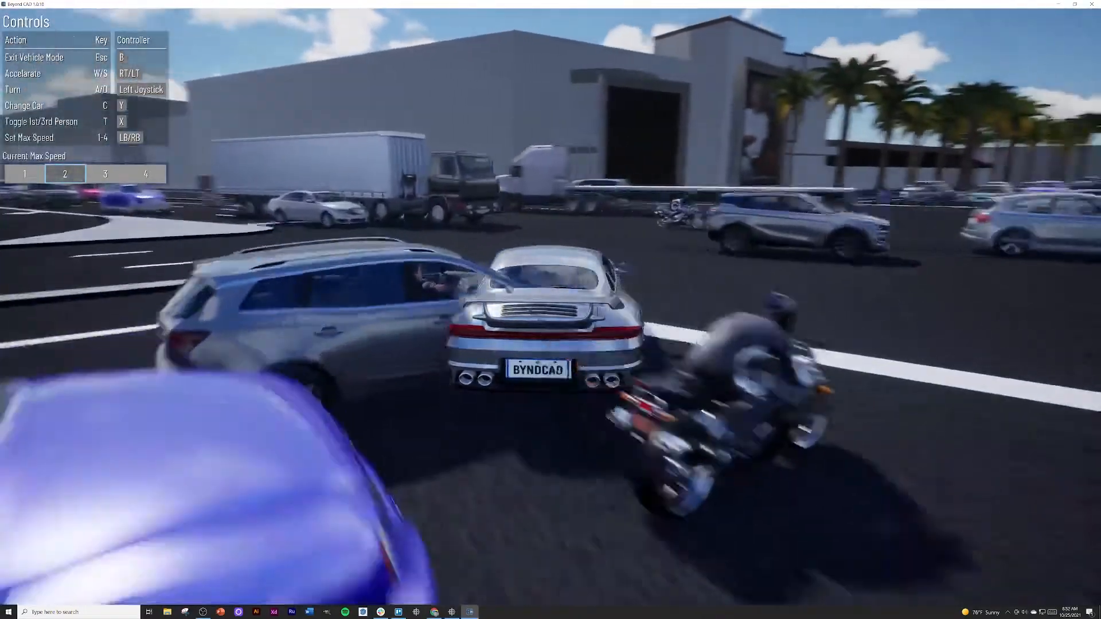
{"action": "key", "text": "a"}
{"action": "key", "text": "a"}
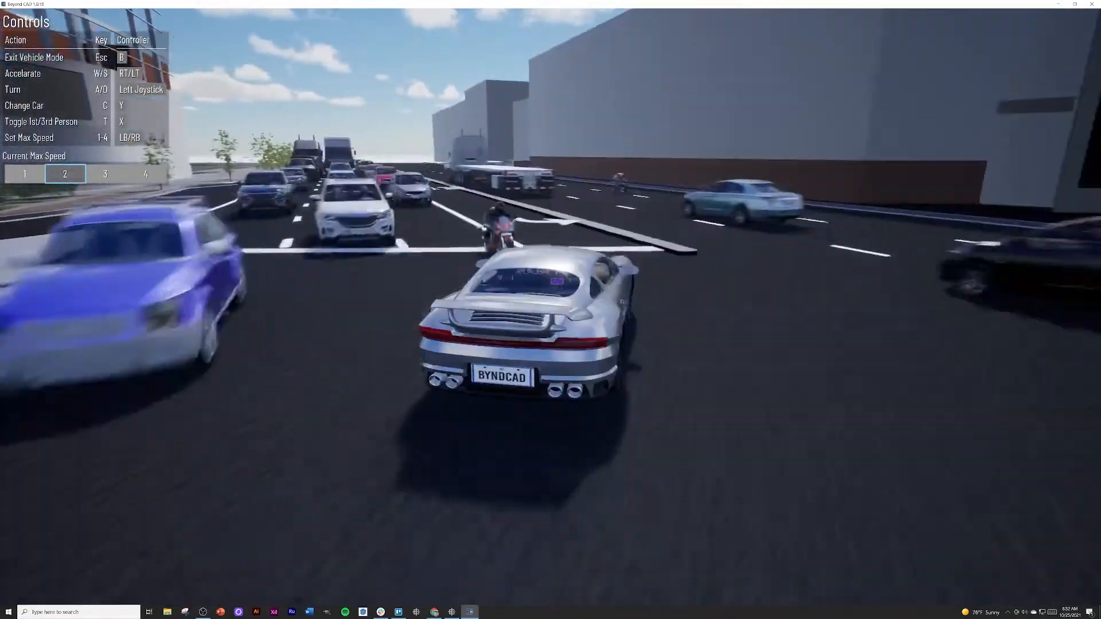
{"action": "key", "text": "a"}
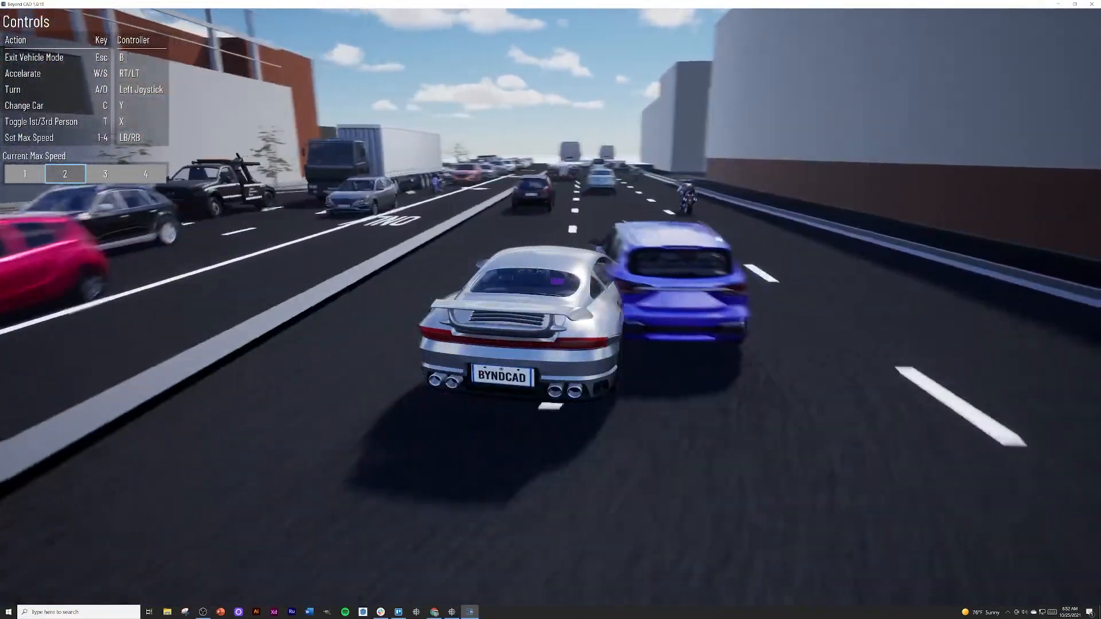
{"action": "key", "text": "d"}
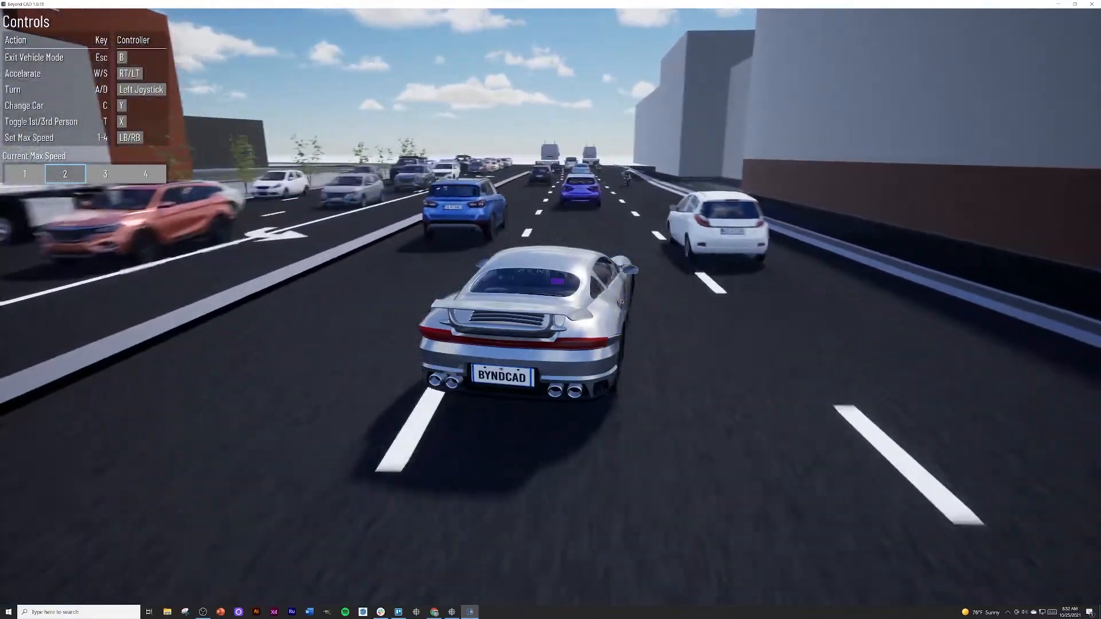
{"action": "key", "text": "a"}
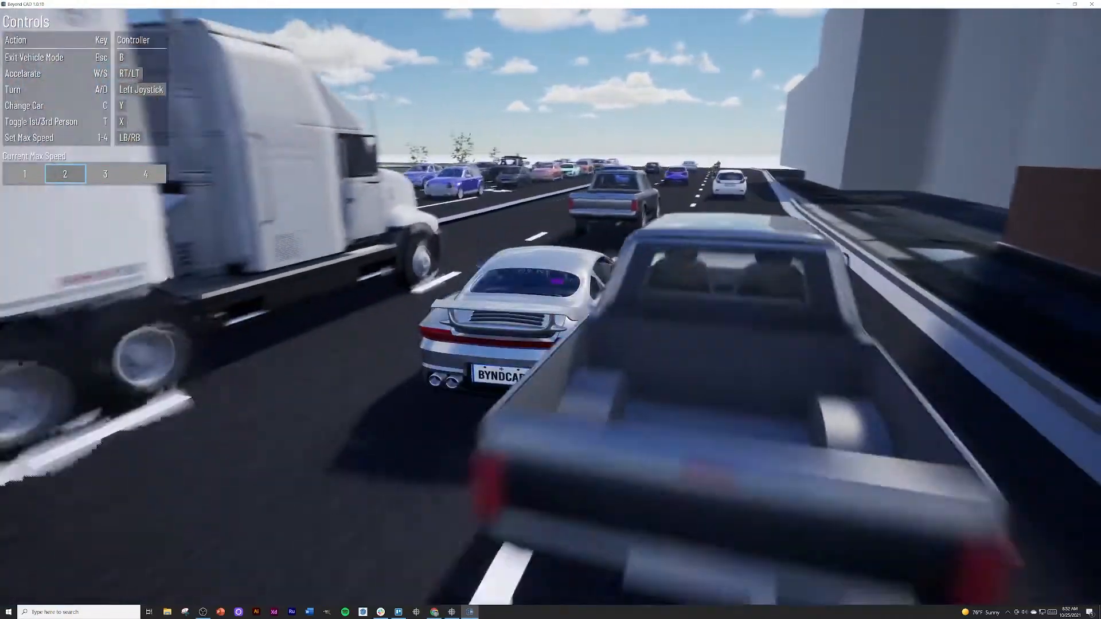
Raise the maximum speed to 4 and drive from the parking lot along the tree-lined sidewalk back onto the road
{"action": "key", "text": "w"}
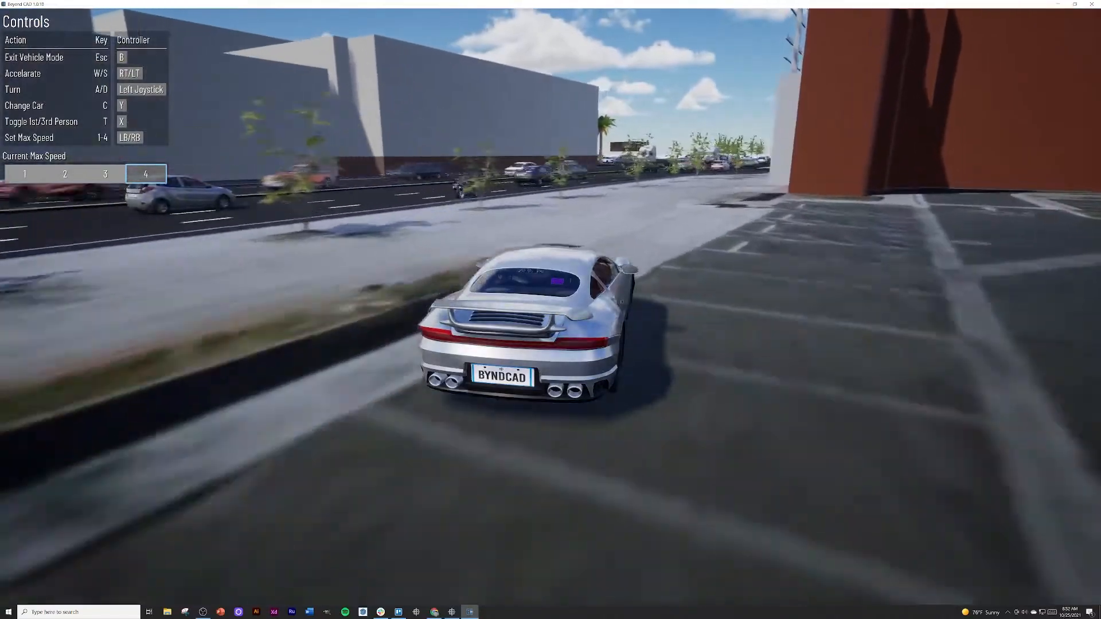
{"action": "key", "text": "w"}
{"action": "key", "text": "a"}
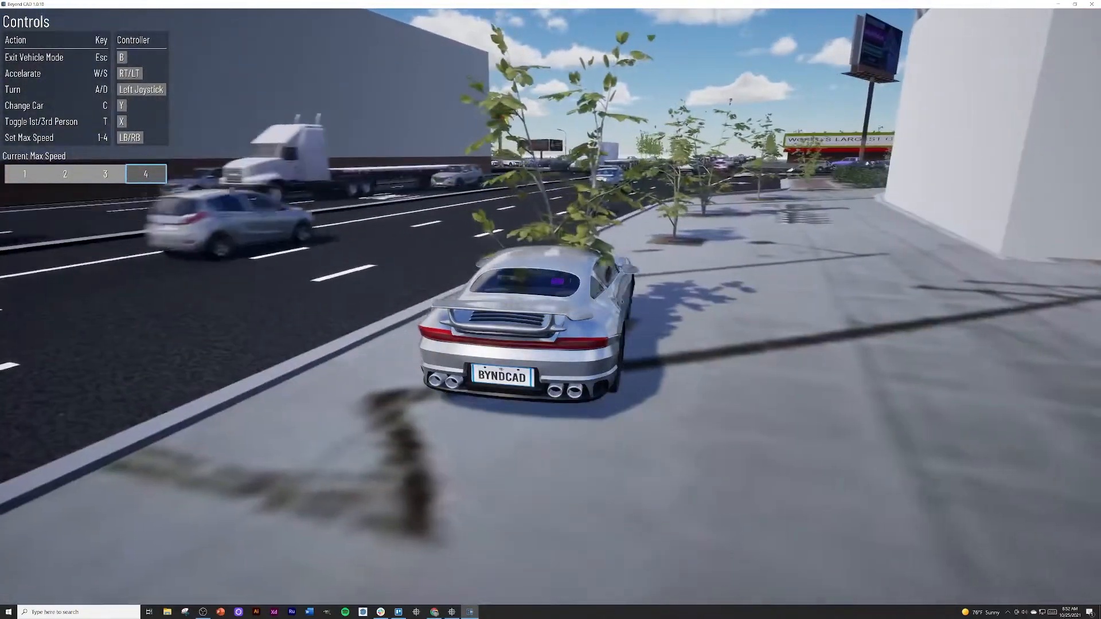
{"action": "key", "text": "w"}
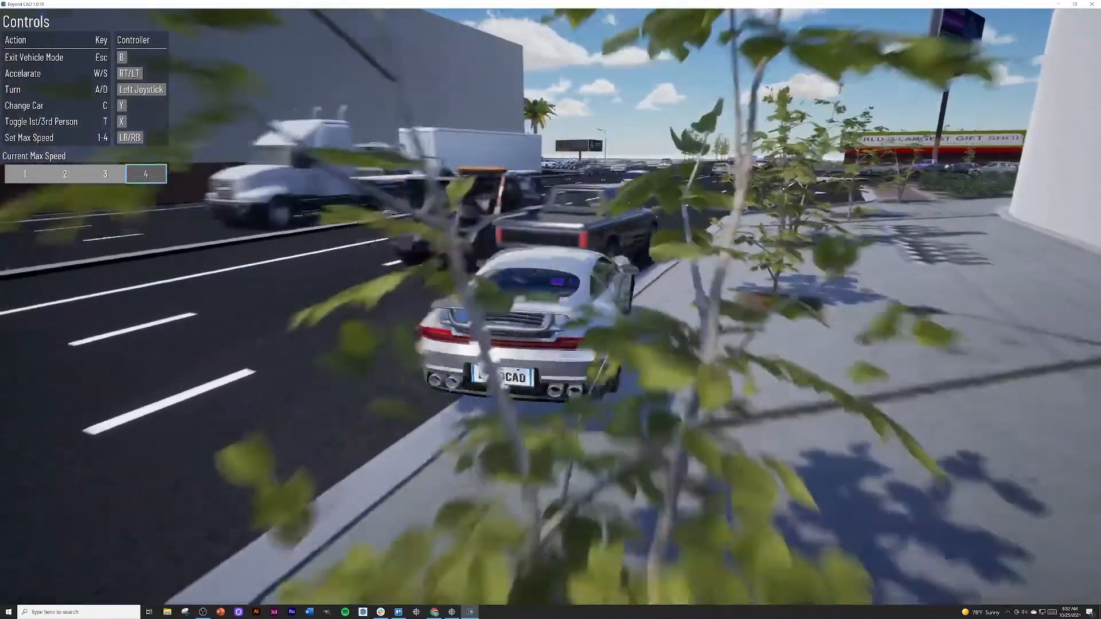
{"action": "key", "text": "w"}
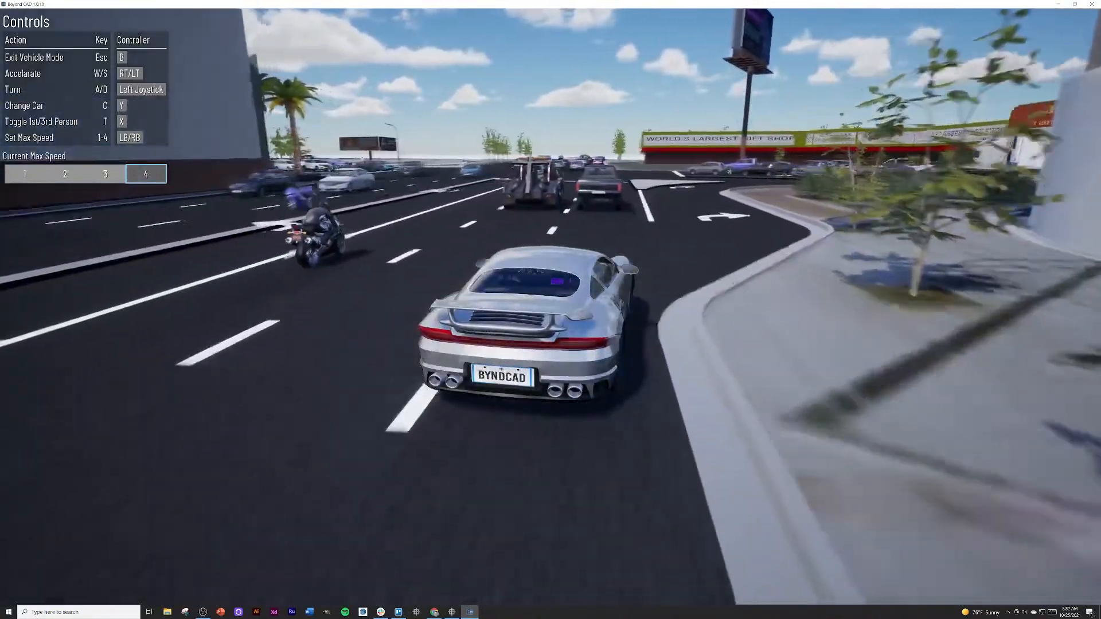
Drive the sports car past the raised traffic island, straight through the intersection, and along the road beside the gift shop
{"action": "key", "text": "w"}
{"action": "key", "text": "a"}
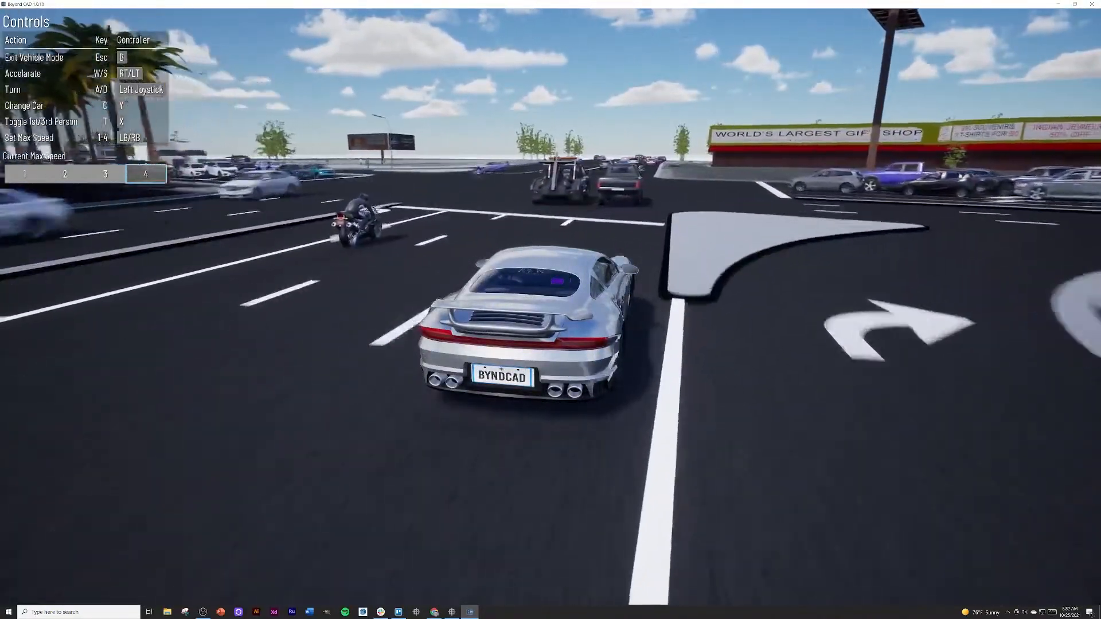
{"action": "key", "text": "w"}
{"action": "key", "text": "a"}
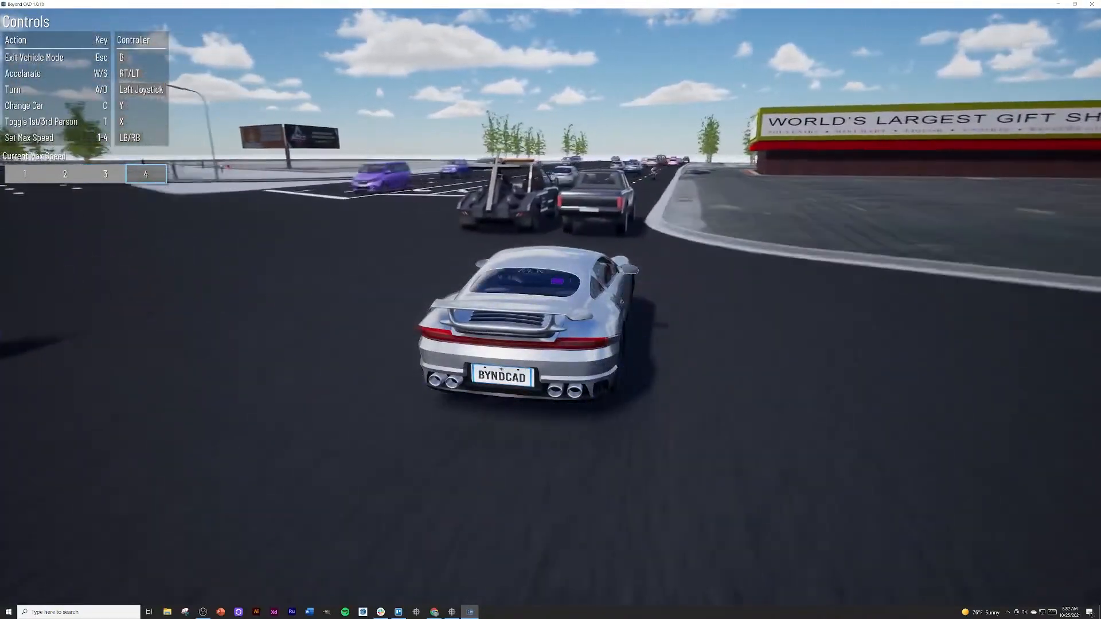
{"action": "key", "text": "w"}
{"action": "key", "text": "a"}
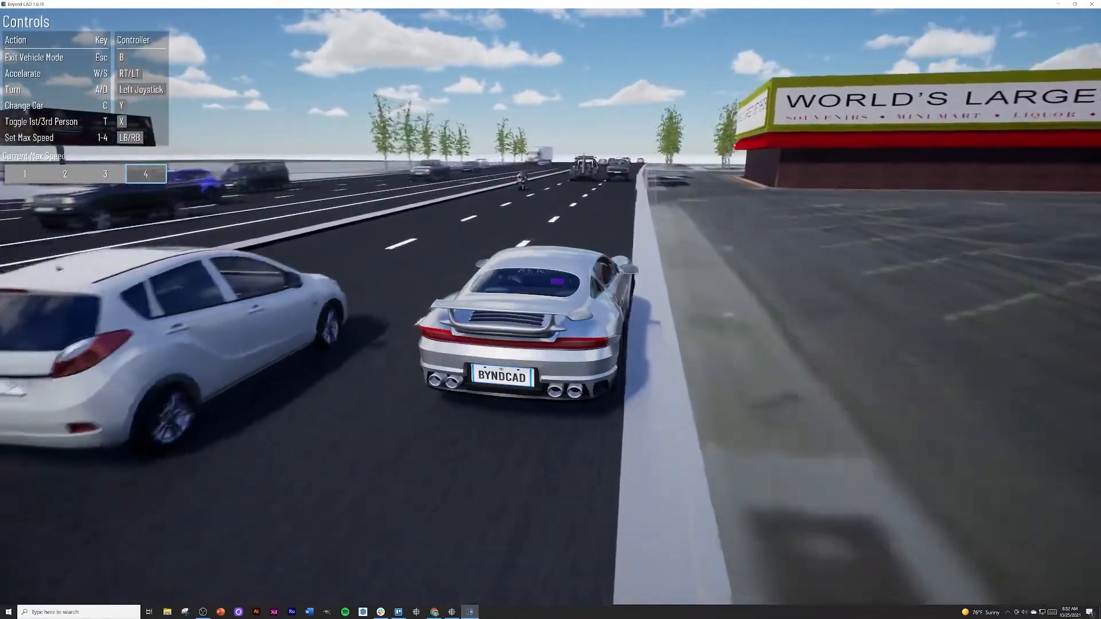
Drive the sports car on past the gift shop and through traffic, toggle between first- and third-person views, and exit vehicle mode
{"action": "key", "text": "w"}
{"action": "key", "text": "a"}
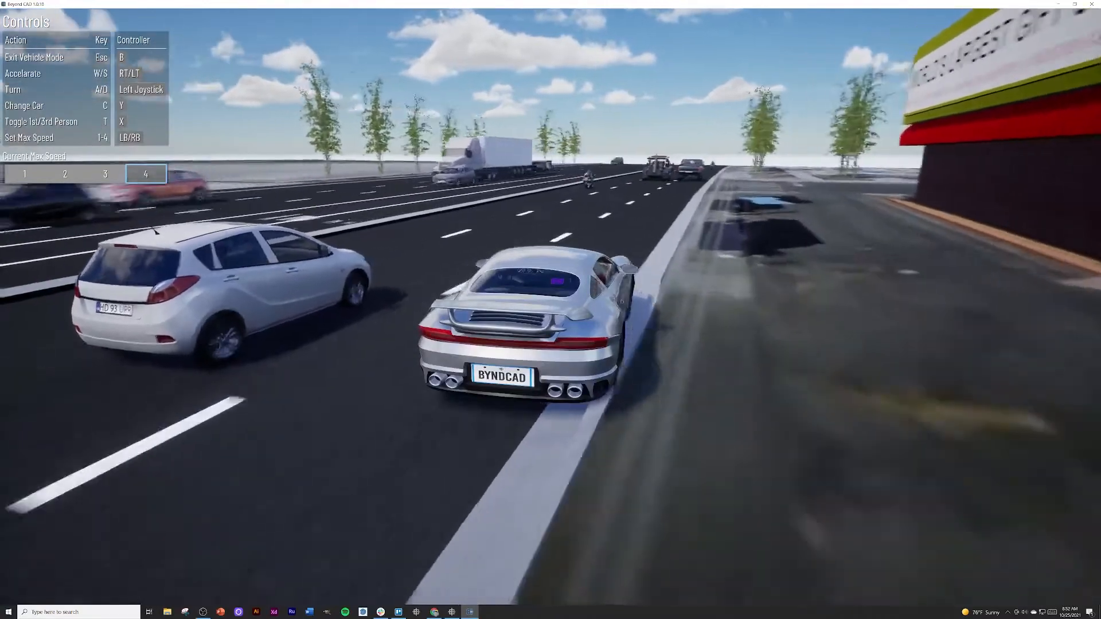
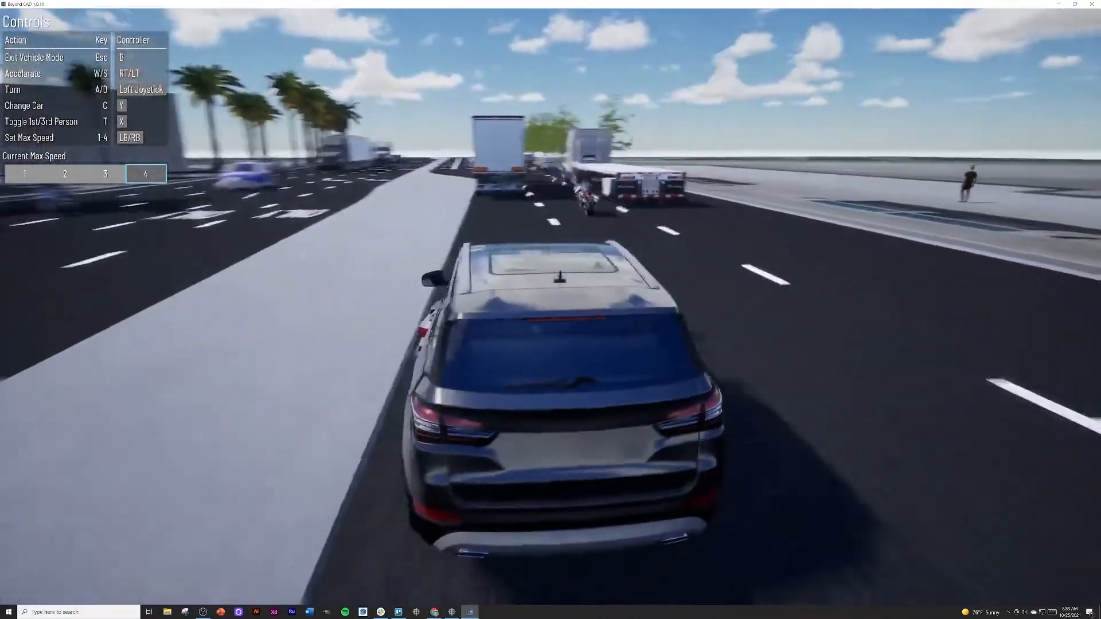
{"action": "key", "text": "t"}
{"action": "key", "text": "t"}
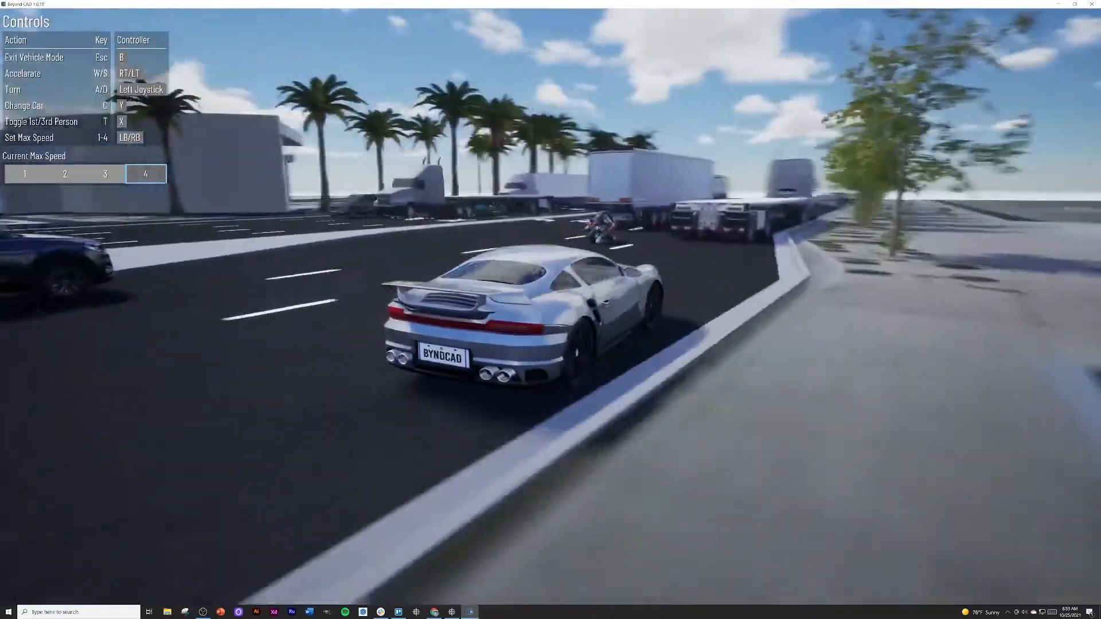
{"action": "key", "text": "Escape"}
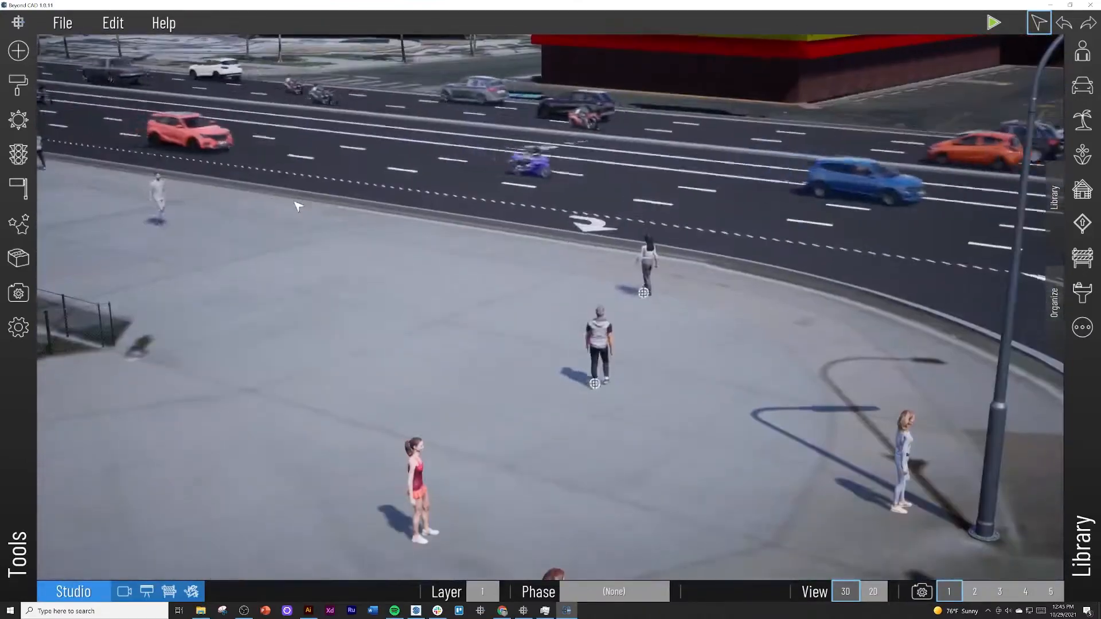
Toggle the visibility of the Existing and Proposed folders off and back on to compare the scene
{"action": "left_click", "coordinate": [1054, 302]}
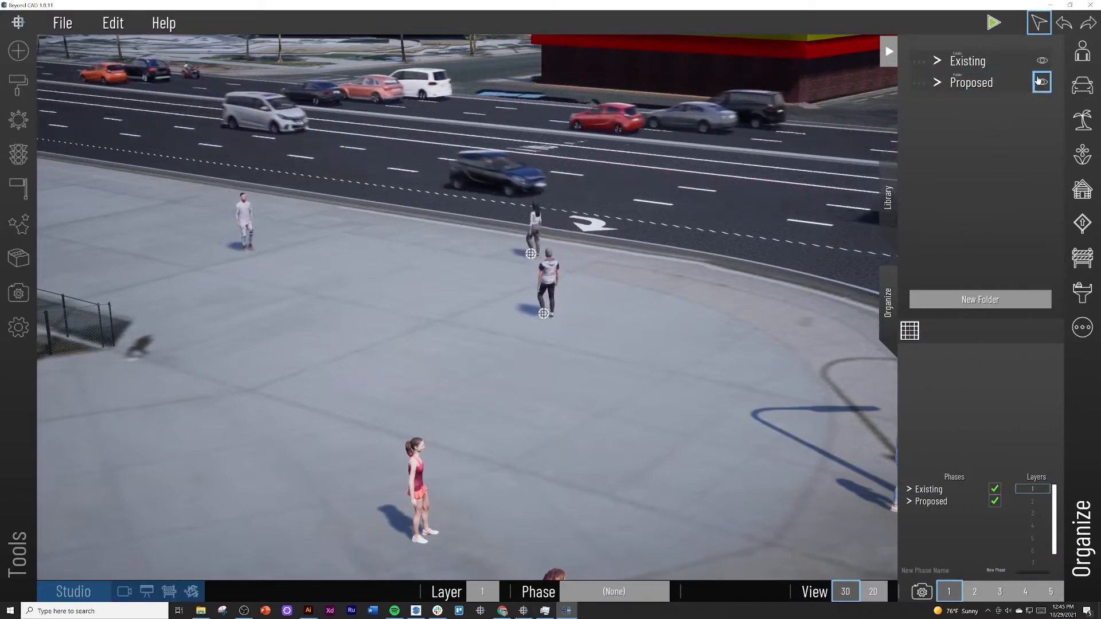
{"action": "left_click", "coordinate": [1041, 67]}
{"action": "left_click", "coordinate": [1042, 60]}
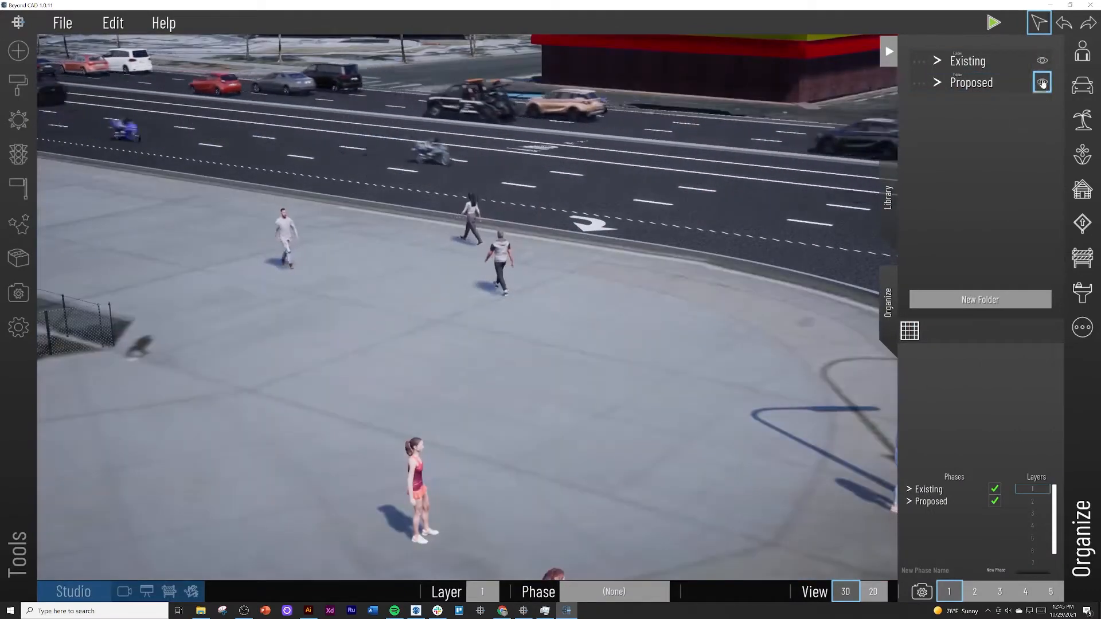
{"action": "left_click", "coordinate": [1042, 83]}
{"action": "left_click", "coordinate": [1042, 86]}
Examine the Existing folder's phase and layer assignment in its options, and close them
{"action": "right_click_drag", "start_coordinate": [596, 355], "coordinate": [593, 383]}
{"action": "scroll", "coordinate": [506, 390], "scroll_direction": "down", "scroll_amount": 10}
{"action": "key", "text": "w"}
{"action": "left_click", "coordinate": [917, 61]}
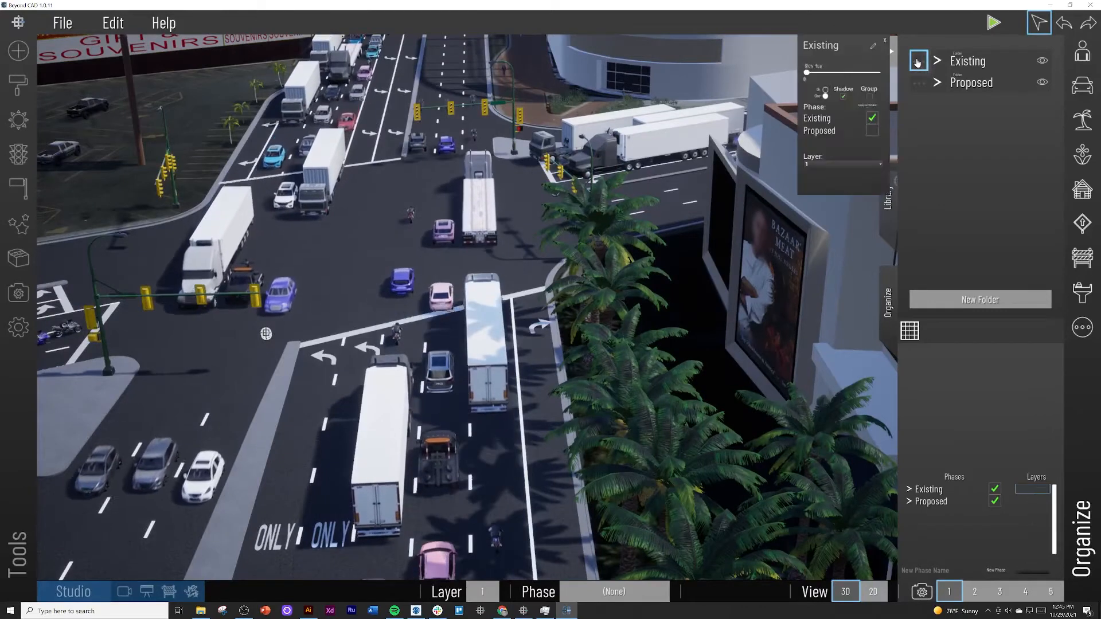
{"action": "left_click", "coordinate": [885, 40]}
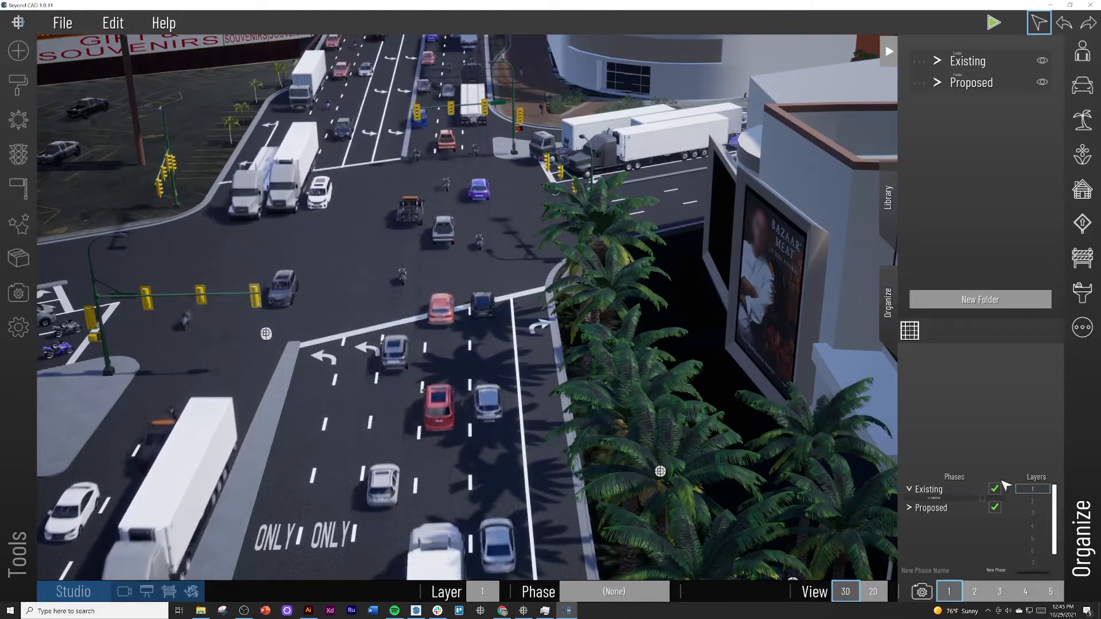
Toggle the Existing phase off and on to check which objects it controls, and collapse its entry
{"action": "left_click", "coordinate": [995, 490]}
{"action": "left_click", "coordinate": [996, 490]}
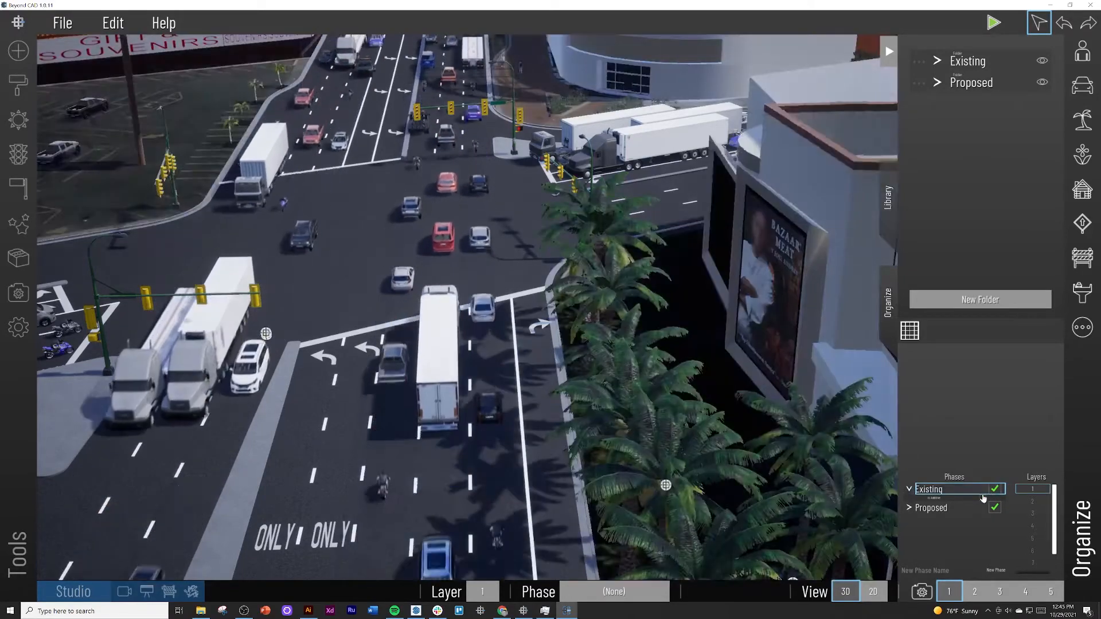
{"action": "left_click", "coordinate": [992, 492]}
{"action": "left_click", "coordinate": [995, 491]}
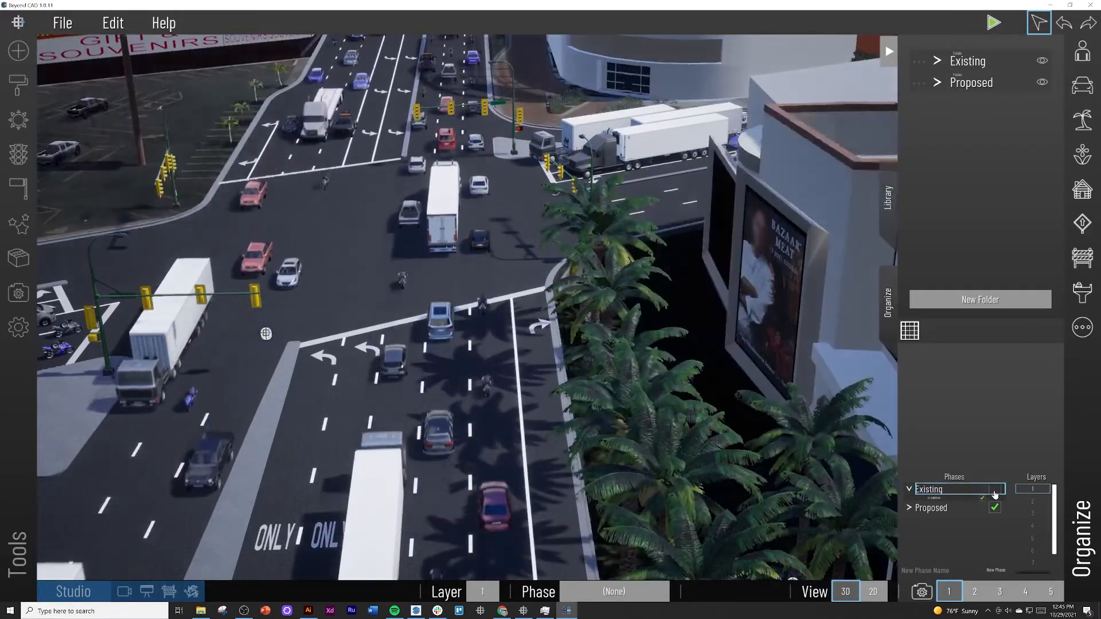
{"action": "left_click", "coordinate": [909, 490]}
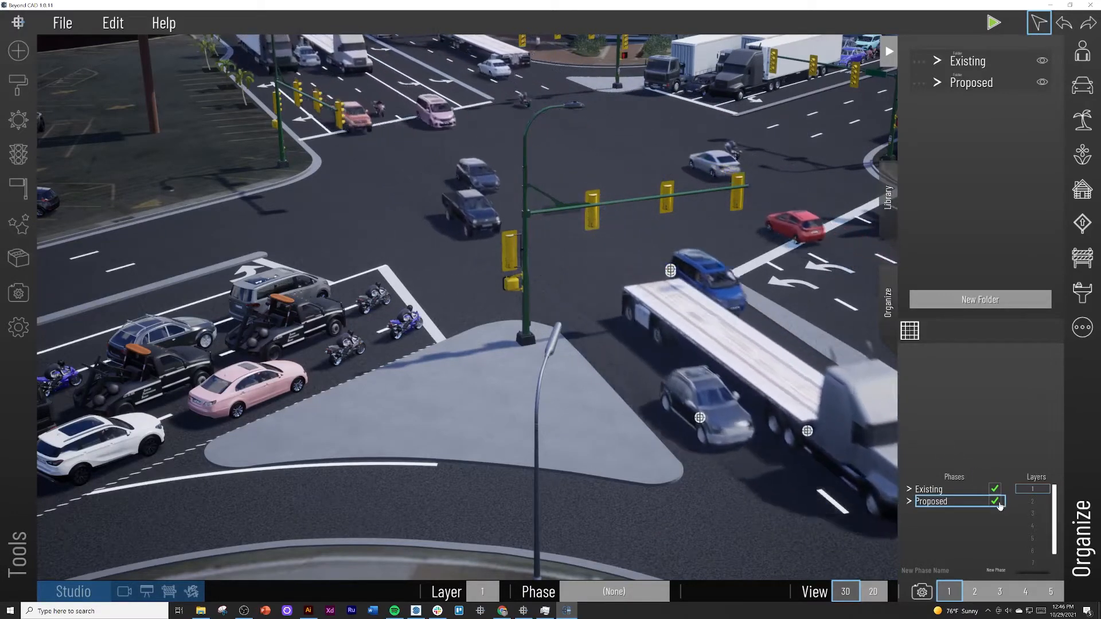
Hide the Proposed phase to view the intersection with only the Existing phase, and show it again
{"action": "left_click", "coordinate": [996, 502]}
{"action": "scroll", "coordinate": [331, 372], "scroll_direction": "down", "scroll_amount": 6}
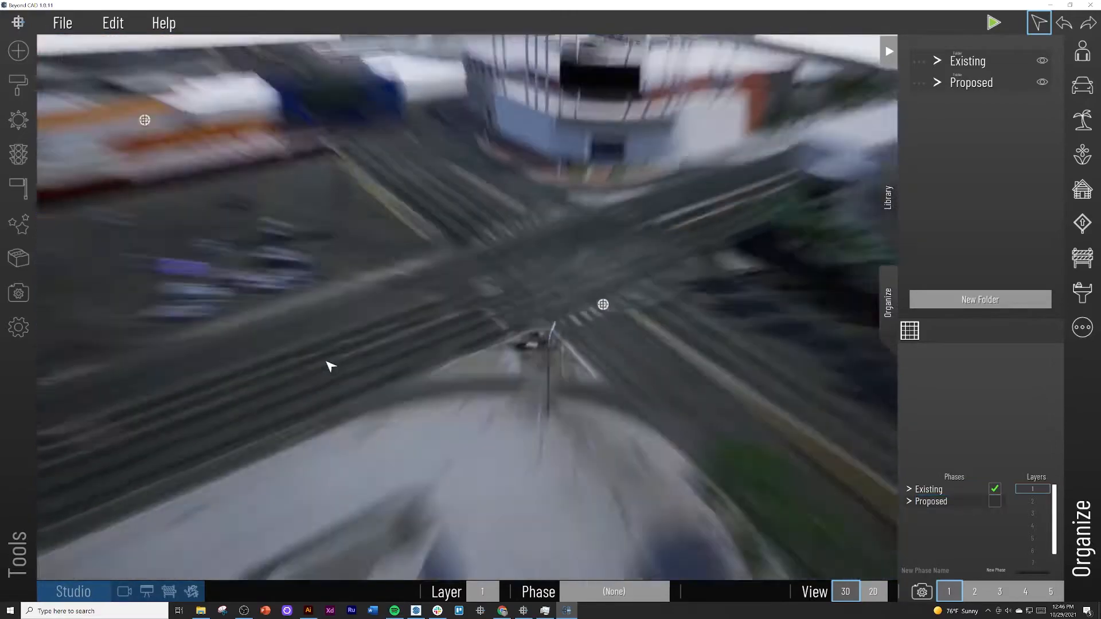
{"action": "left_click", "coordinate": [996, 502]}
{"action": "scroll", "coordinate": [528, 413], "scroll_direction": "up", "scroll_amount": 6}
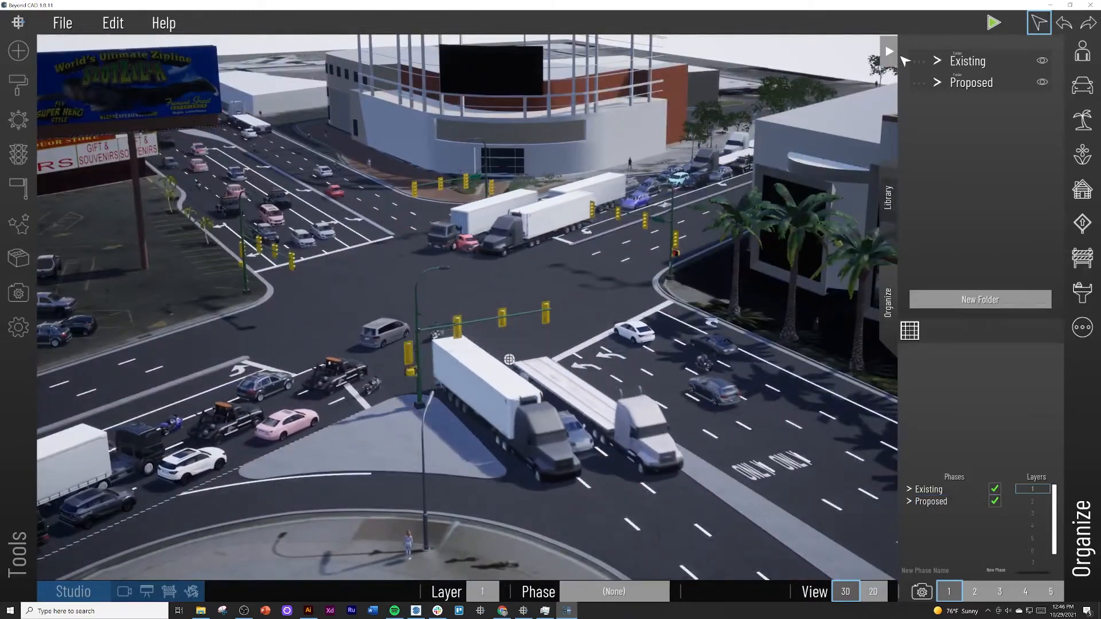
Examine the phase assignment and spawn properties of a pedestrian path in the simulated traffic list
{"action": "left_click", "coordinate": [890, 56]}
{"action": "left_click", "coordinate": [23, 162]}
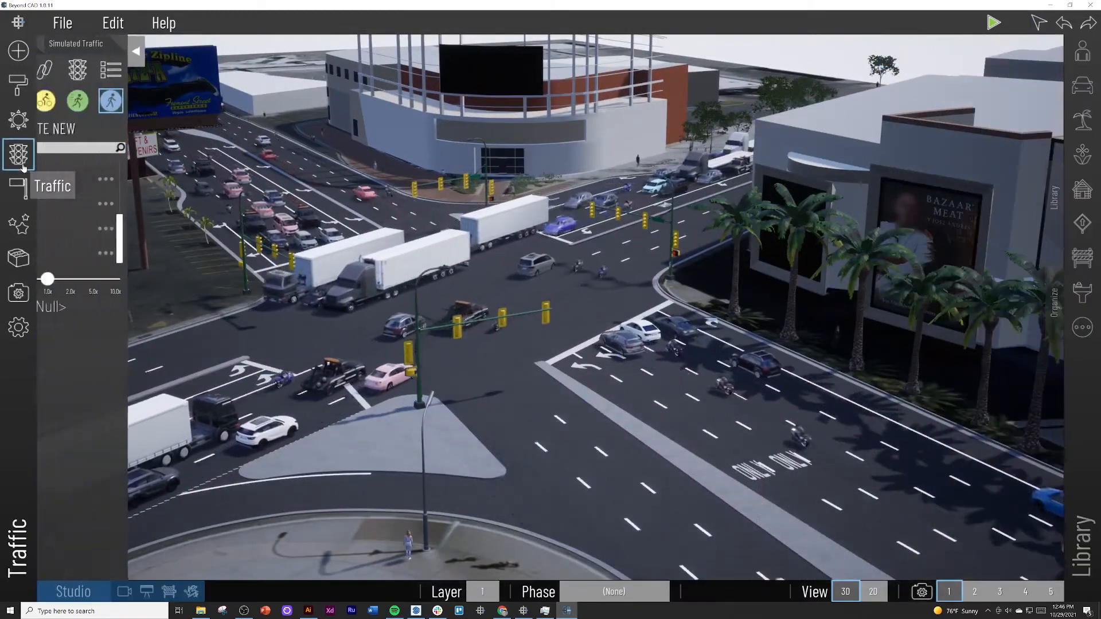
{"action": "scroll", "coordinate": [182, 197], "scroll_direction": "up", "scroll_amount": 5}
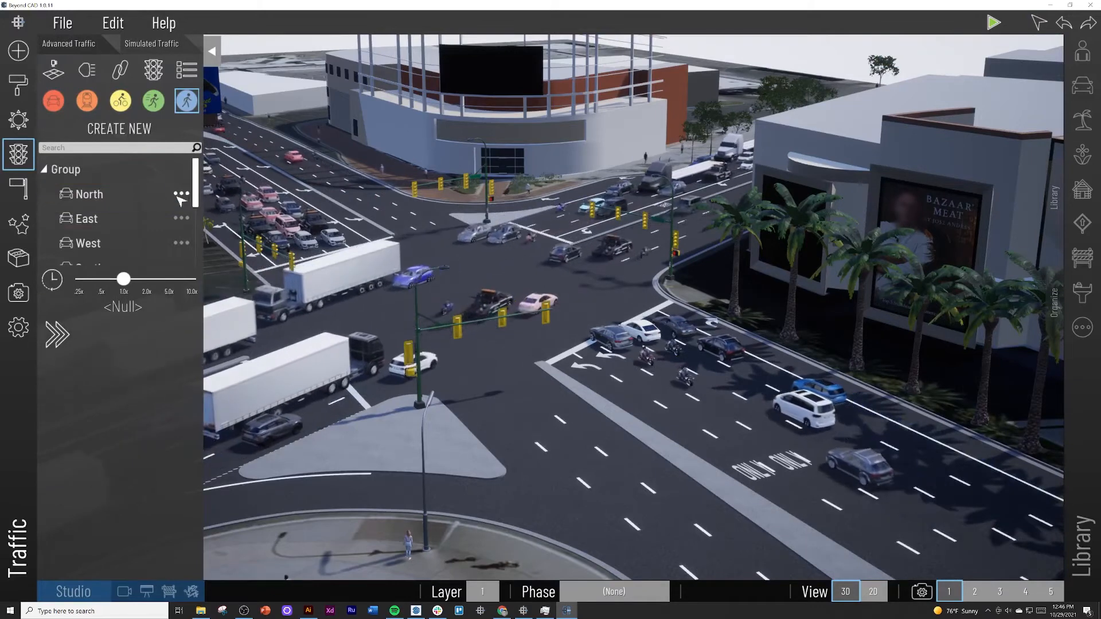
{"action": "scroll", "coordinate": [185, 196], "scroll_direction": "down", "scroll_amount": 5}
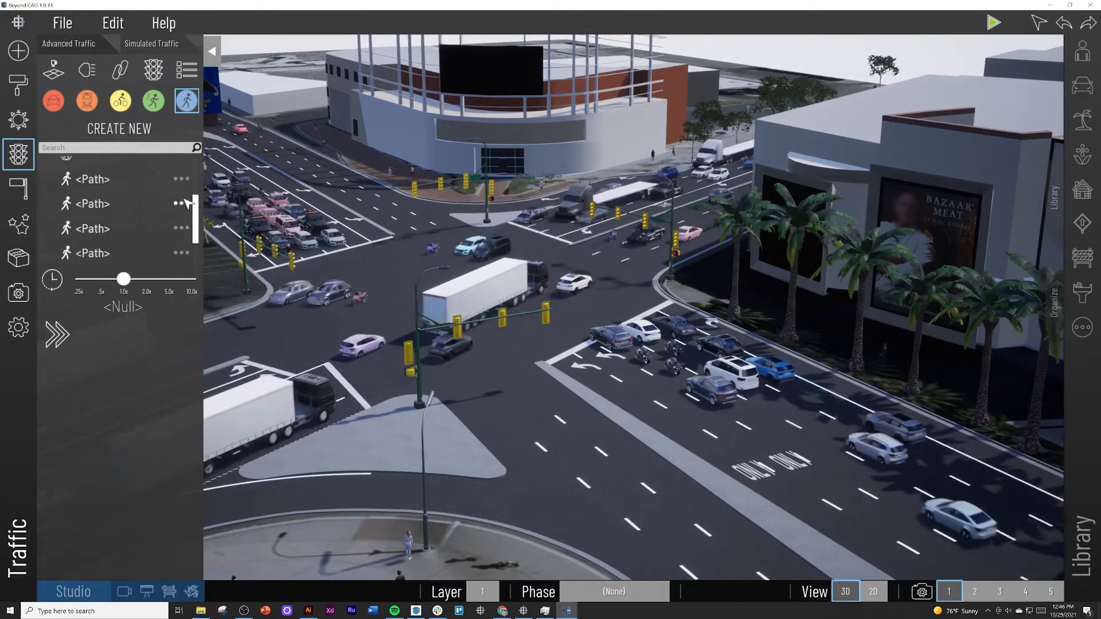
{"action": "left_click", "coordinate": [181, 179]}
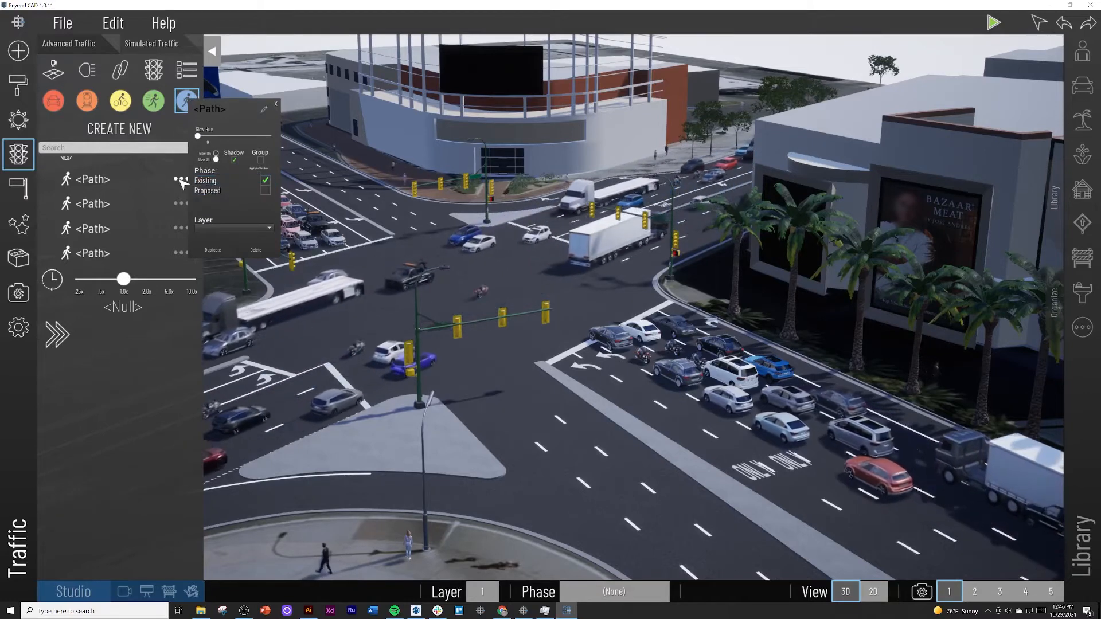
{"action": "left_click", "coordinate": [116, 179]}
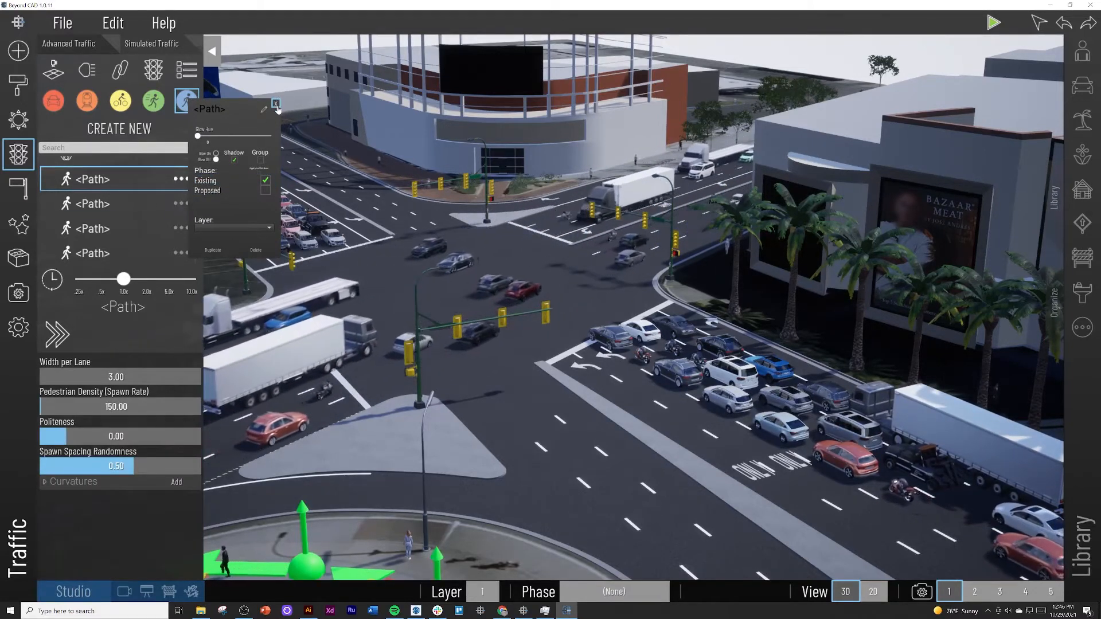
{"action": "left_click", "coordinate": [181, 179]}
View the pedestrian path on the corner plaza, deselect it, and close the traffic tools
{"action": "right_click_drag", "start_coordinate": [285, 214], "coordinate": [229, 252]}
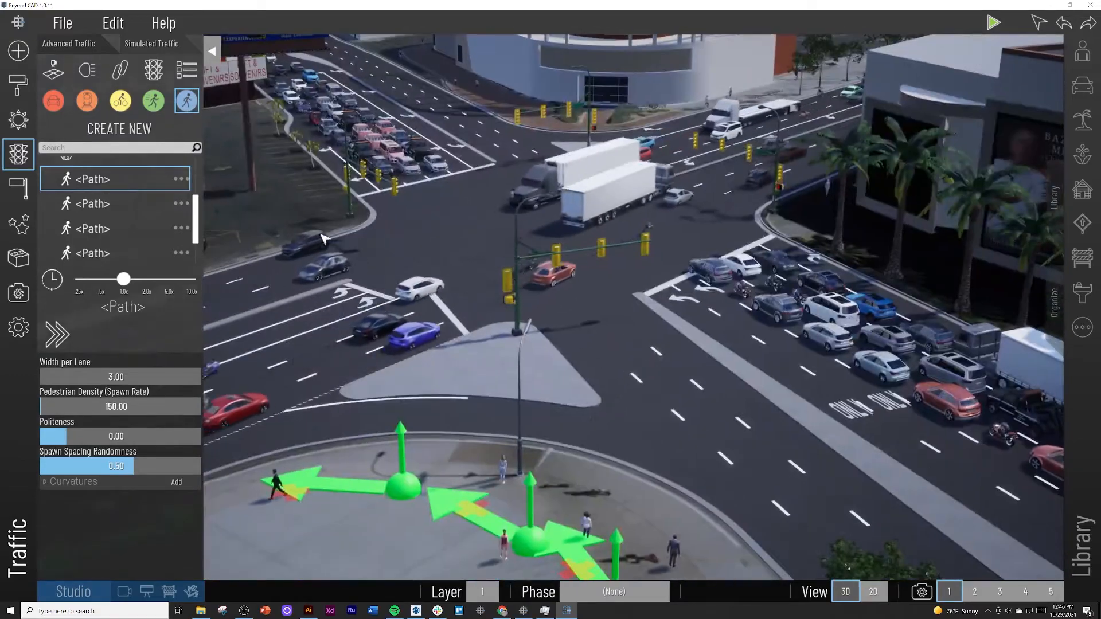
{"action": "left_click", "coordinate": [376, 313]}
{"action": "right_click_drag", "start_coordinate": [516, 372], "coordinate": [548, 383]}
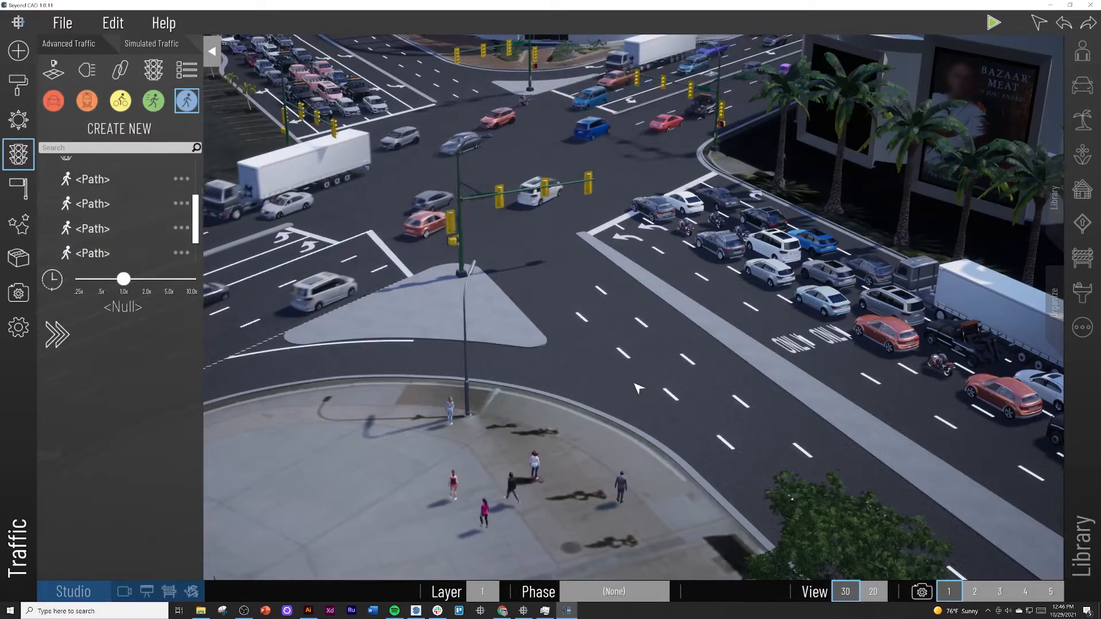
{"action": "right_click_drag", "start_coordinate": [635, 384], "coordinate": [642, 377]}
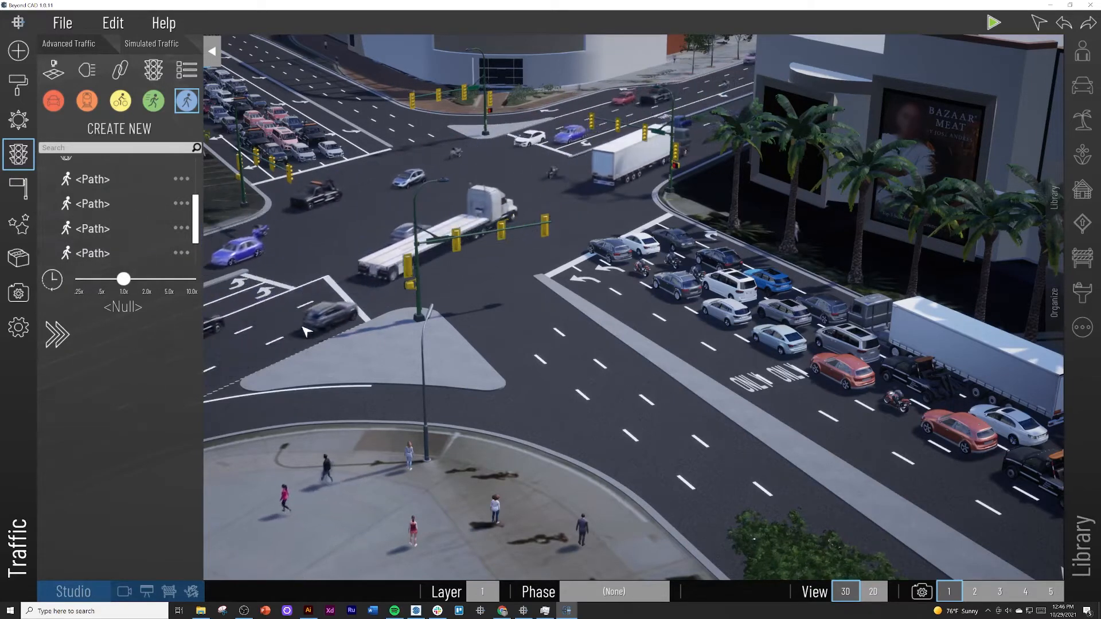
{"action": "right_click_drag", "start_coordinate": [460, 322], "coordinate": [368, 284]}
{"action": "left_click", "coordinate": [4, 167]}
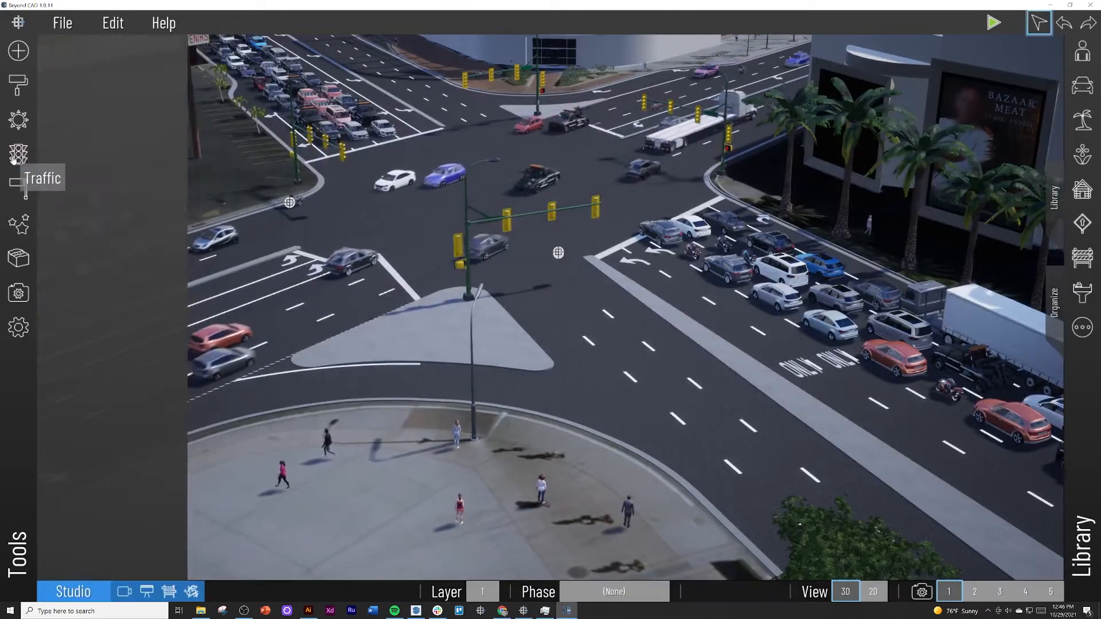
Choose the Alt_1_combined FBX file from the Bridge_Alts folder in Civil FX Projects for import
{"action": "left_click", "coordinate": [45, 24]}
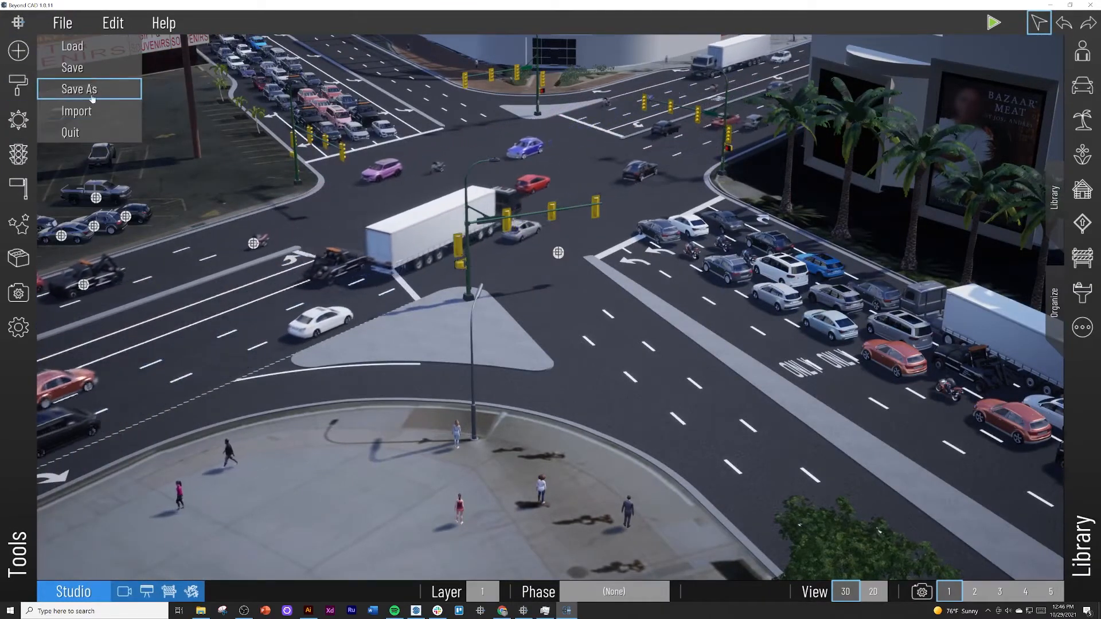
{"action": "left_click", "coordinate": [77, 111]}
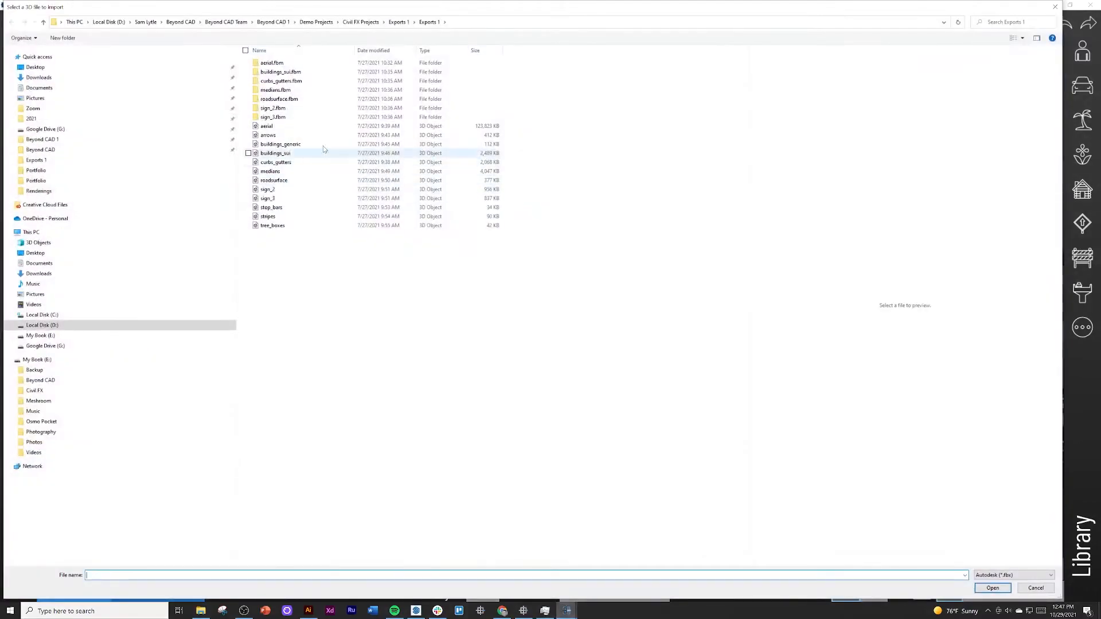
{"action": "left_click", "coordinate": [398, 22]}
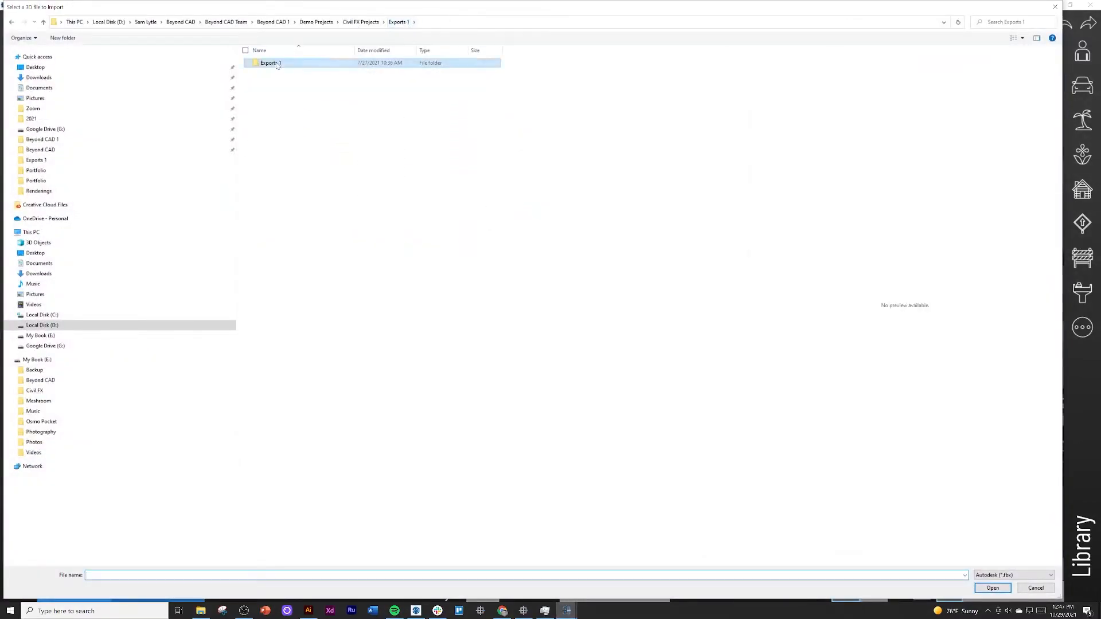
{"action": "left_click", "coordinate": [347, 23]}
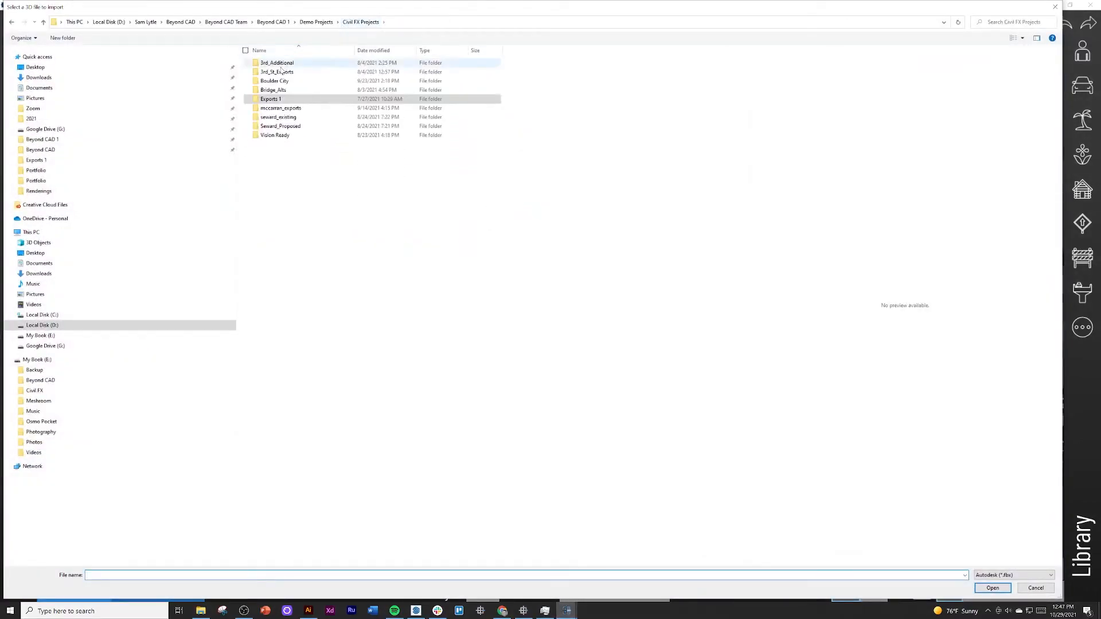
{"action": "double_click", "coordinate": [275, 91]}
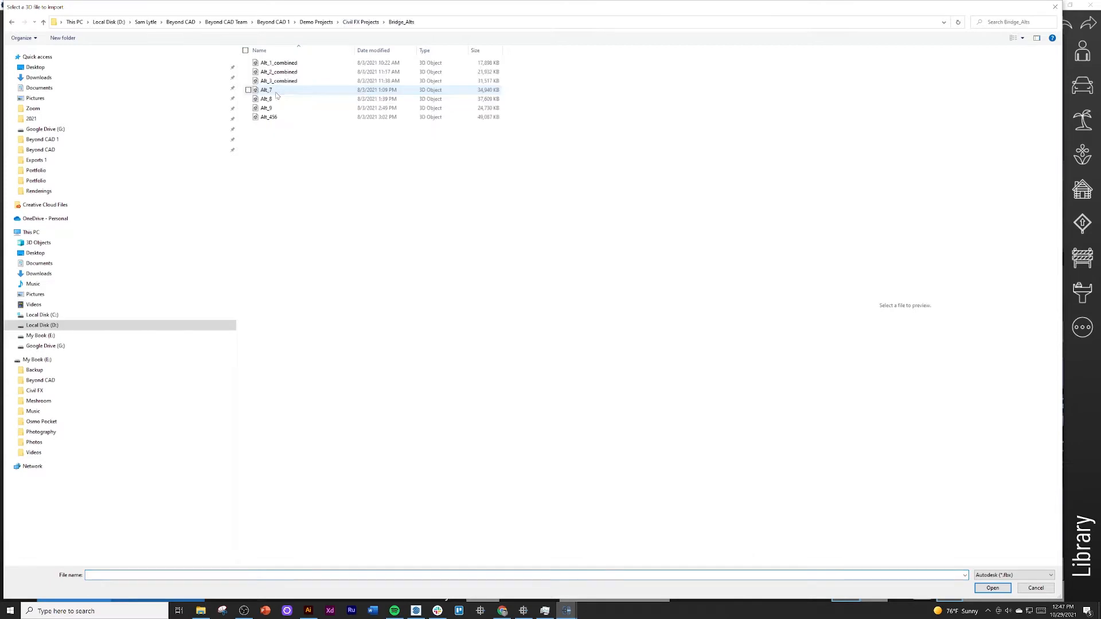
{"action": "left_click", "coordinate": [284, 65]}
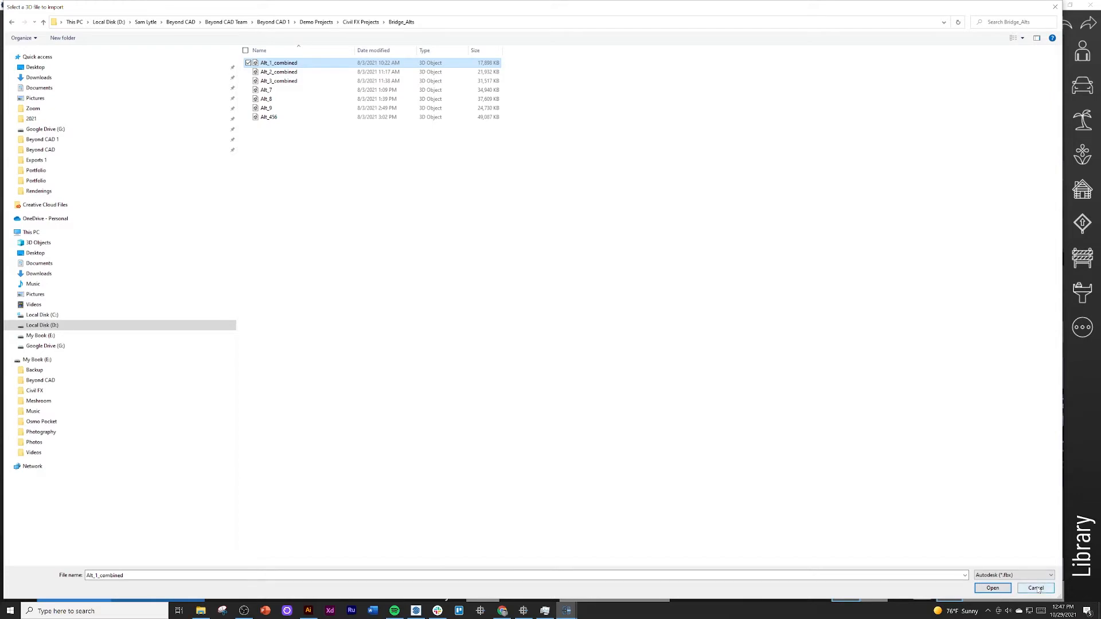
{"action": "left_click", "coordinate": [1007, 591]}
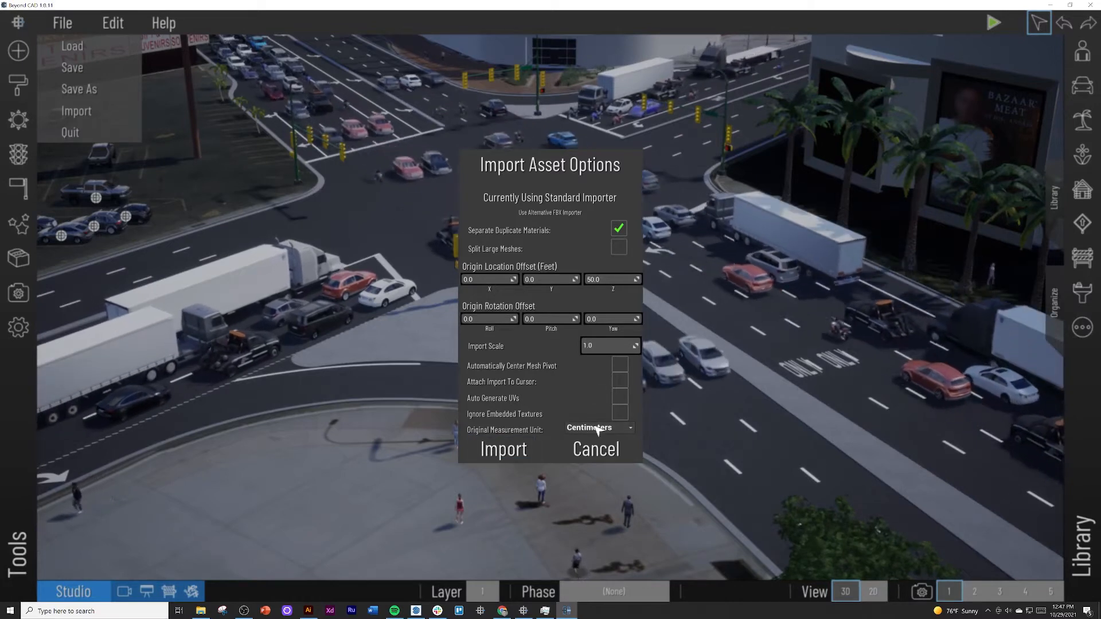
Import the bridge model using the standard importer at scale 1.0 in centimeters
{"action": "left_click", "coordinate": [503, 450]}
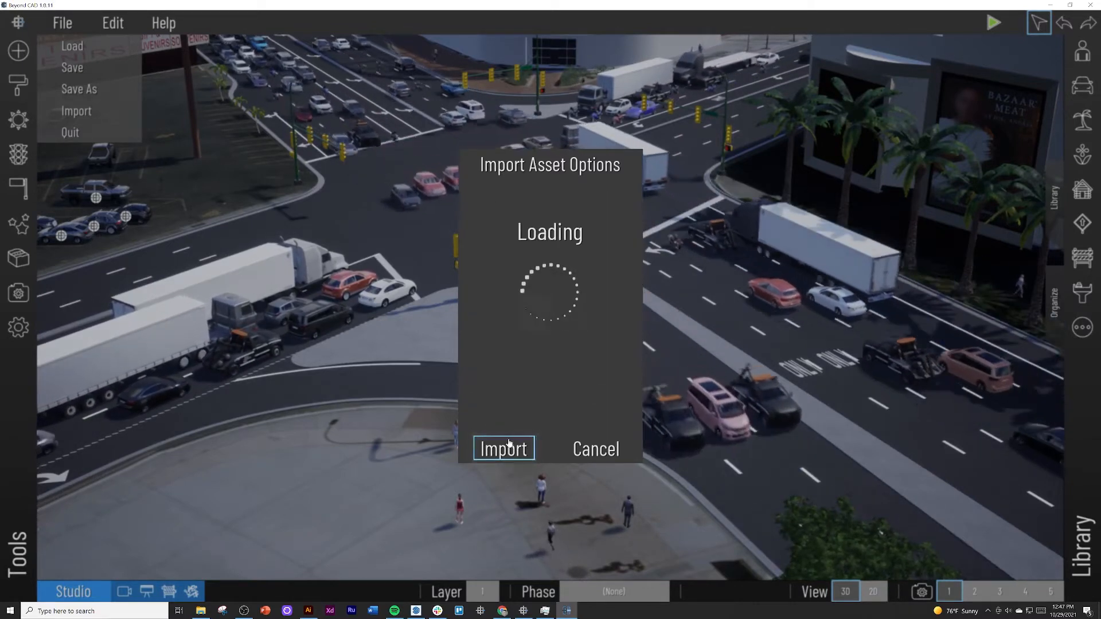
{"action": "left_click", "coordinate": [458, 374]}
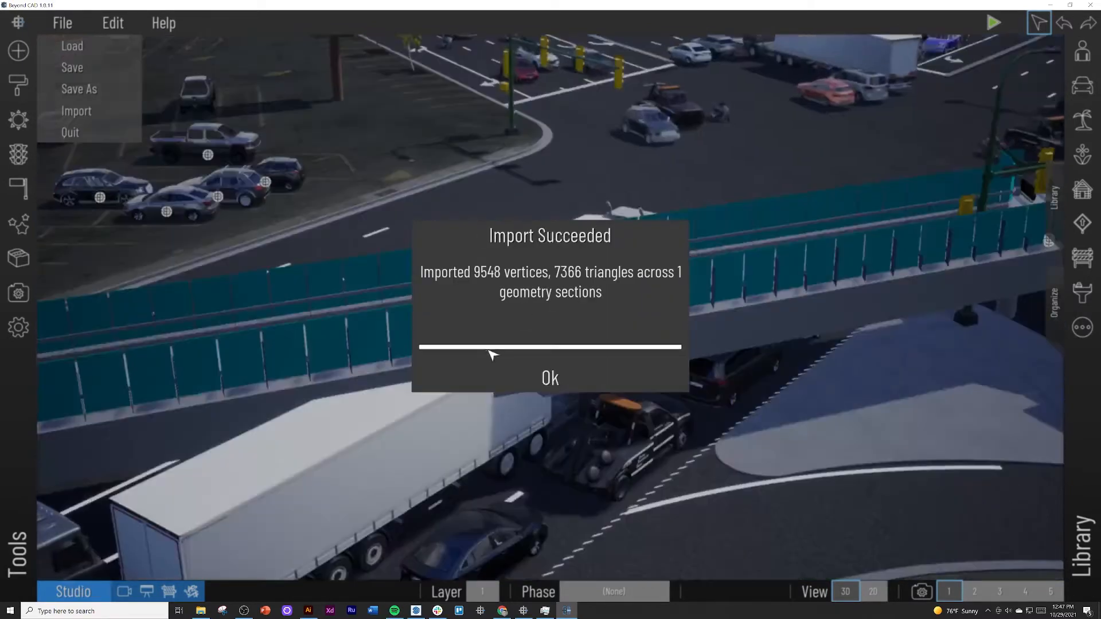
{"action": "left_click", "coordinate": [541, 376]}
Select the imported Alt_1_combined bridge in the project's object organizer
{"action": "scroll", "coordinate": [587, 319], "scroll_direction": "down", "scroll_amount": 10}
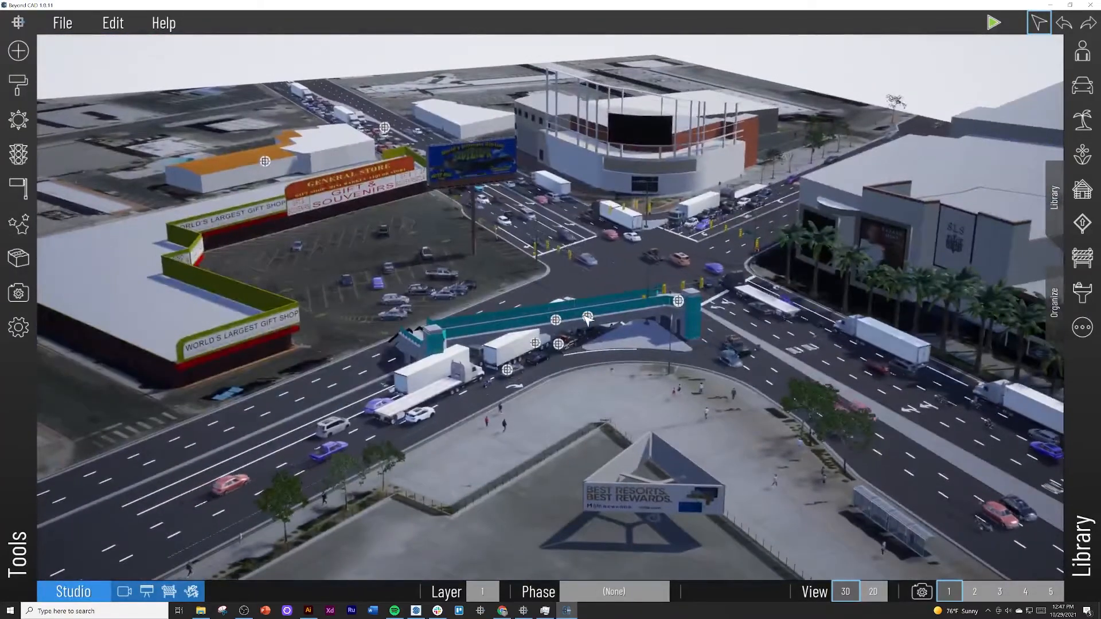
{"action": "right_click_drag", "start_coordinate": [587, 319], "coordinate": [591, 315]}
{"action": "scroll", "coordinate": [590, 315], "scroll_direction": "up", "scroll_amount": 5}
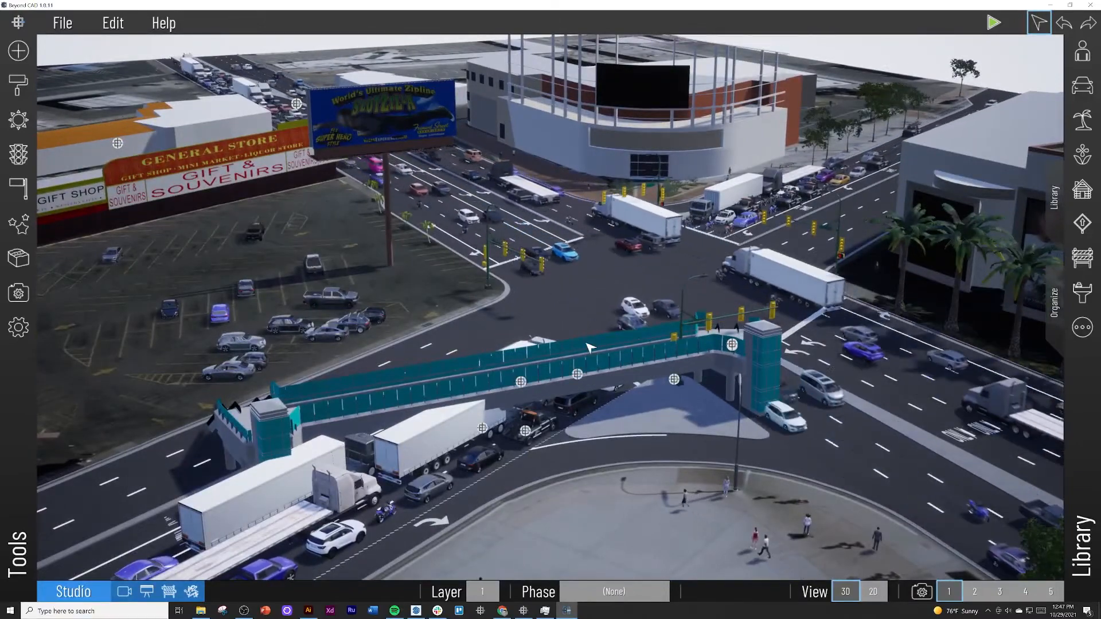
{"action": "left_click", "coordinate": [1055, 304]}
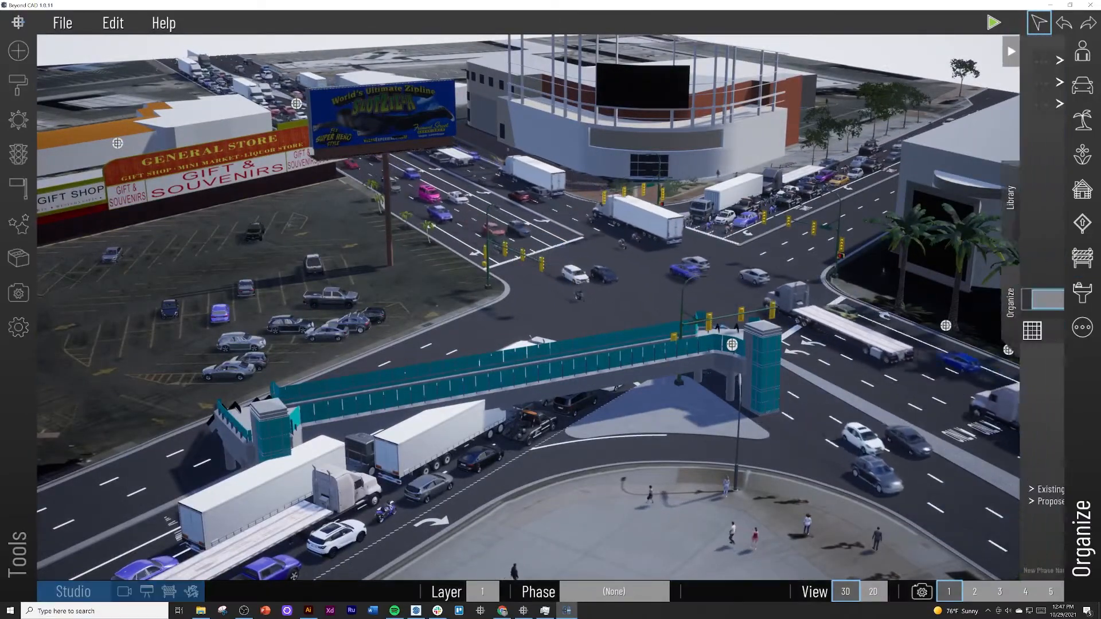
{"action": "left_click", "coordinate": [971, 105]}
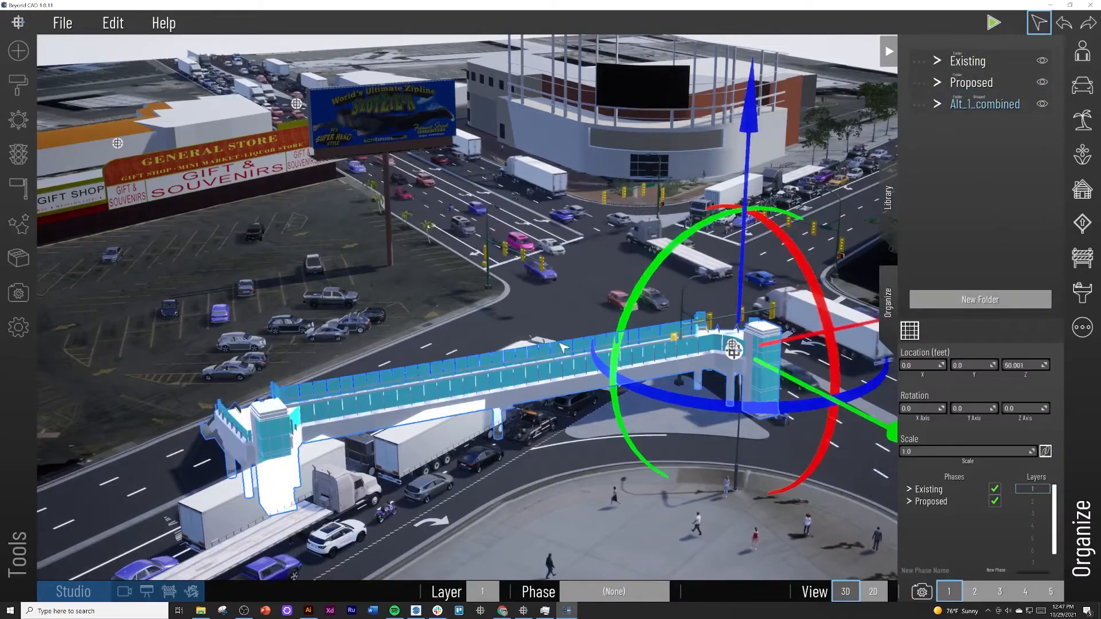
Move the bridge to X 101.118, Y 133.831, Z 55.34 feet so it spans the street, check both landings, and deselect it
{"action": "right_click_drag", "start_coordinate": [539, 344], "coordinate": [579, 297]}
{"action": "left_click_drag", "start_coordinate": [580, 298], "coordinate": [515, 299]}
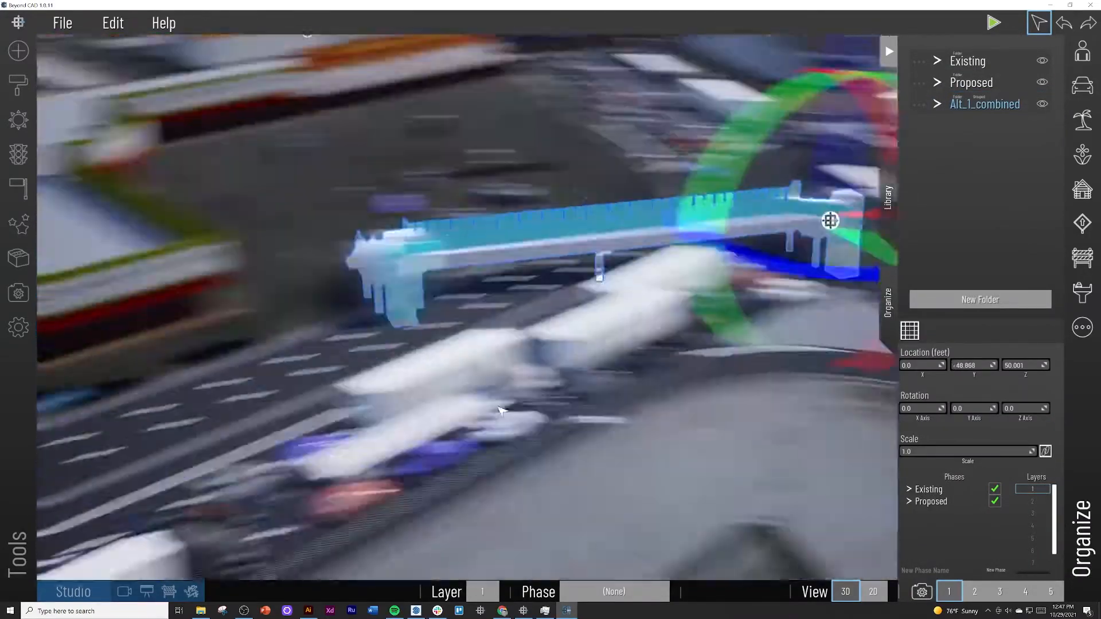
{"action": "right_click_drag", "start_coordinate": [504, 409], "coordinate": [625, 400]}
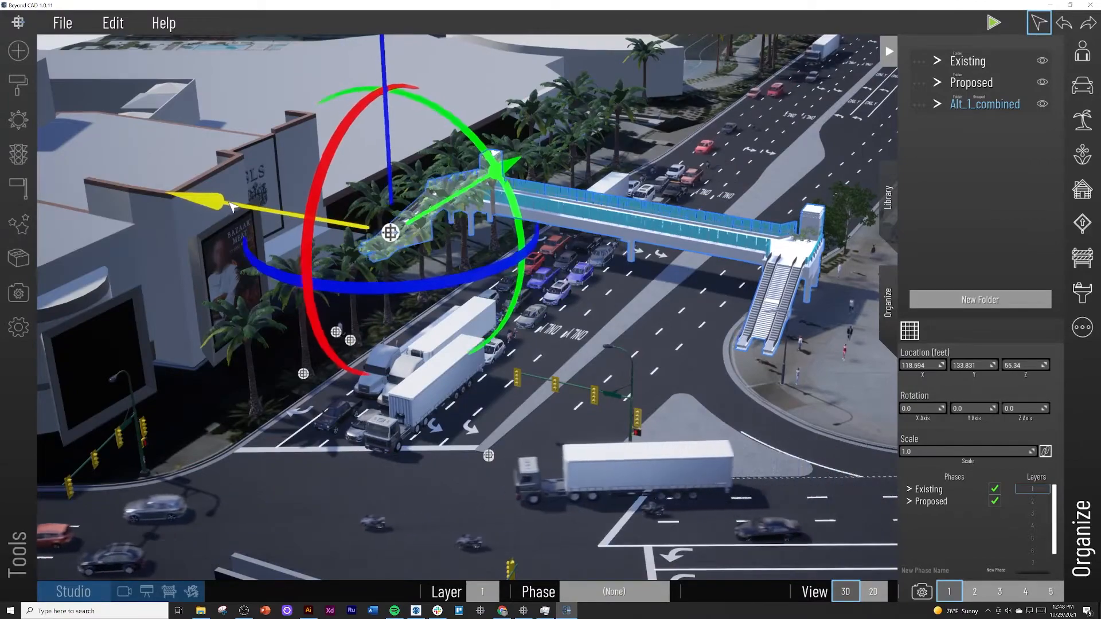
{"action": "left_click_drag", "start_coordinate": [238, 207], "coordinate": [342, 273]}
{"action": "scroll", "coordinate": [342, 274], "scroll_direction": "up", "scroll_amount": 5}
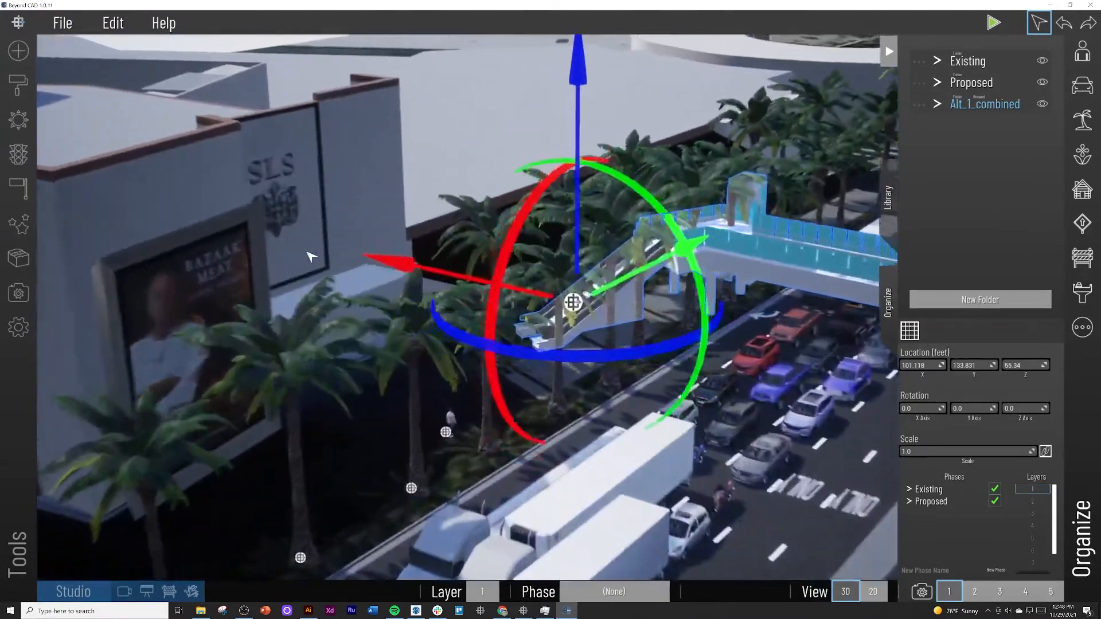
{"action": "scroll", "coordinate": [310, 256], "scroll_direction": "up", "scroll_amount": 2}
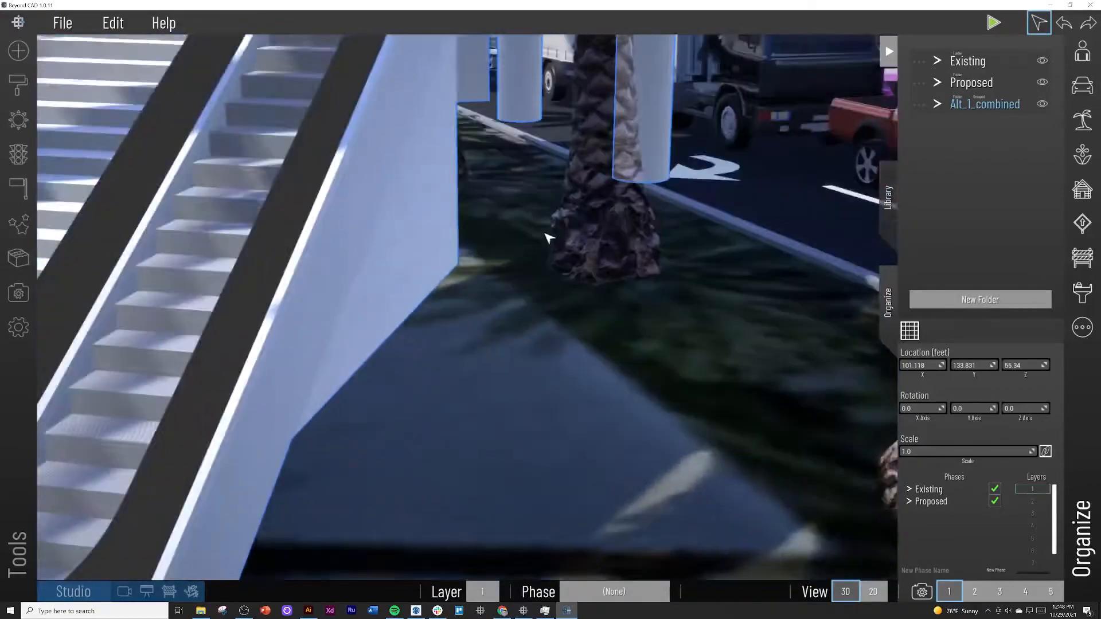
{"action": "scroll", "coordinate": [549, 238], "scroll_direction": "down", "scroll_amount": 4}
{"action": "right_click_drag", "start_coordinate": [549, 238], "coordinate": [514, 289]}
{"action": "right_click_drag", "start_coordinate": [503, 291], "coordinate": [620, 279]}
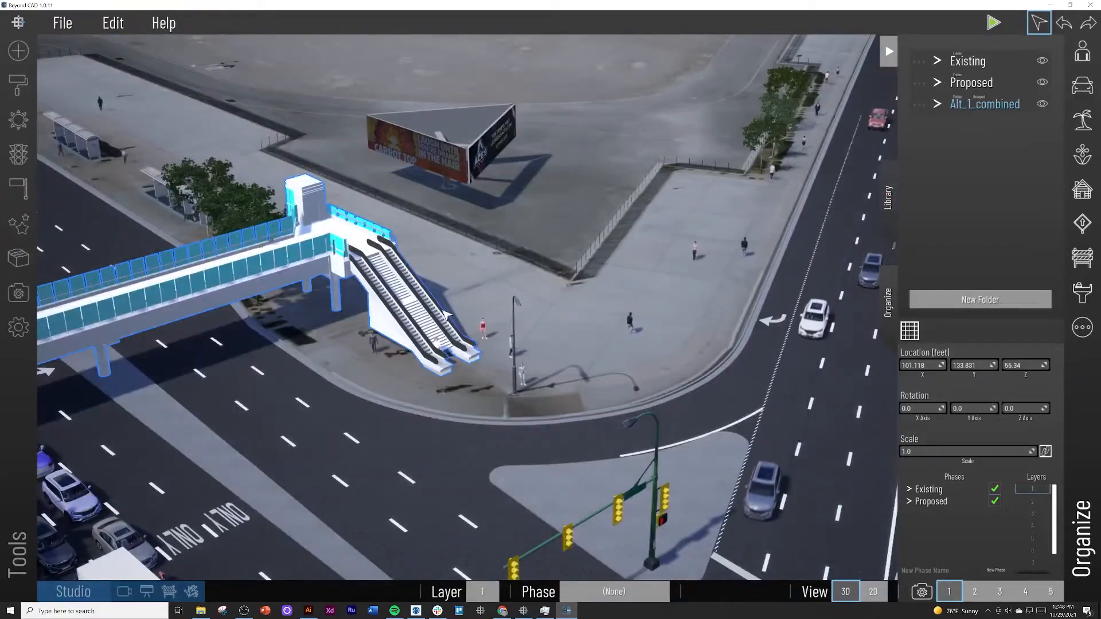
{"action": "left_click", "coordinate": [495, 342]}
Shift the pedestrian at the foot of the bridge escalator along the X axis toward the street, and deselect the figure
{"action": "right_click_drag", "start_coordinate": [497, 342], "coordinate": [494, 319]}
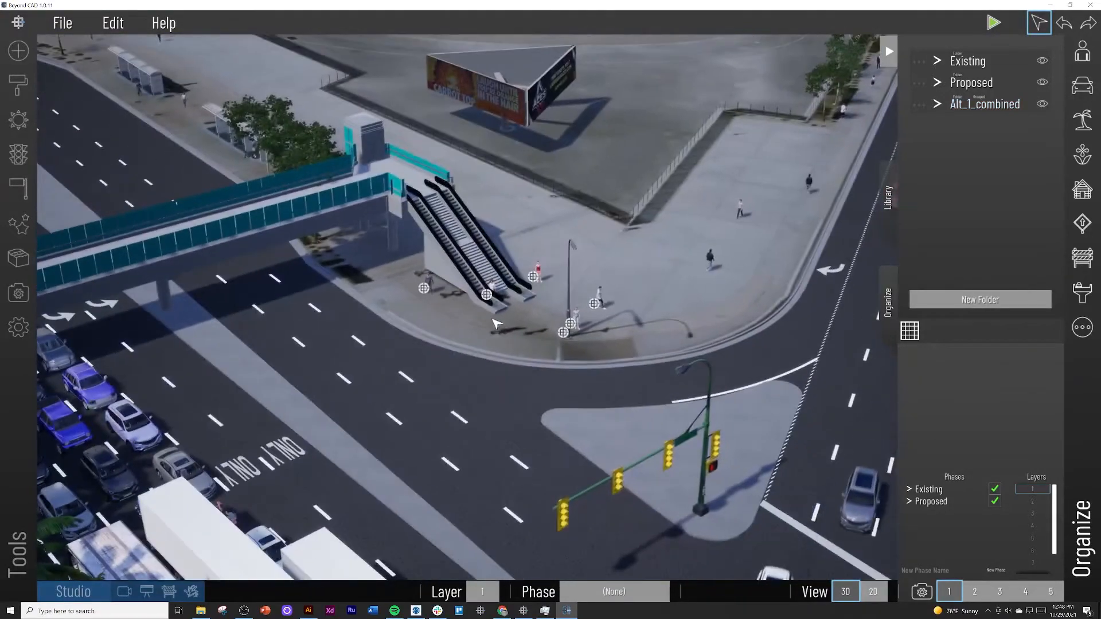
{"action": "left_click", "coordinate": [486, 294]}
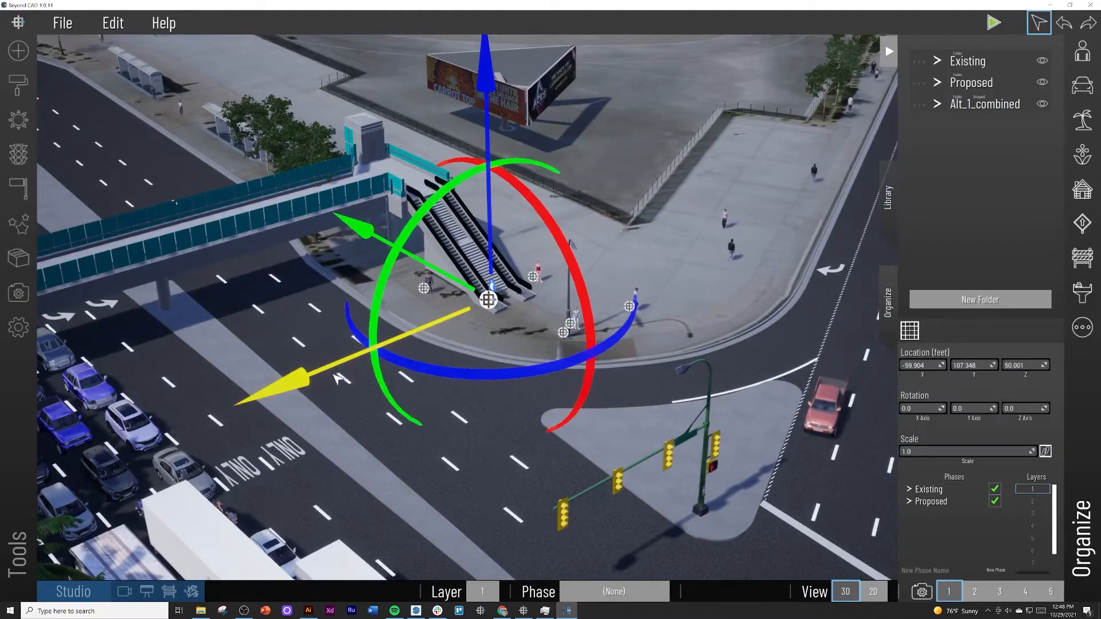
{"action": "left_click_drag", "start_coordinate": [336, 376], "coordinate": [282, 397]}
{"action": "left_click", "coordinate": [620, 355]}
Examine the broadleaf tree beside the plaza-side elevator tower for a conflict with the bridge, selecting and deselecting the tree
{"action": "right_click_drag", "start_coordinate": [621, 354], "coordinate": [495, 343]}
{"action": "right_click_drag", "start_coordinate": [299, 365], "coordinate": [298, 401]}
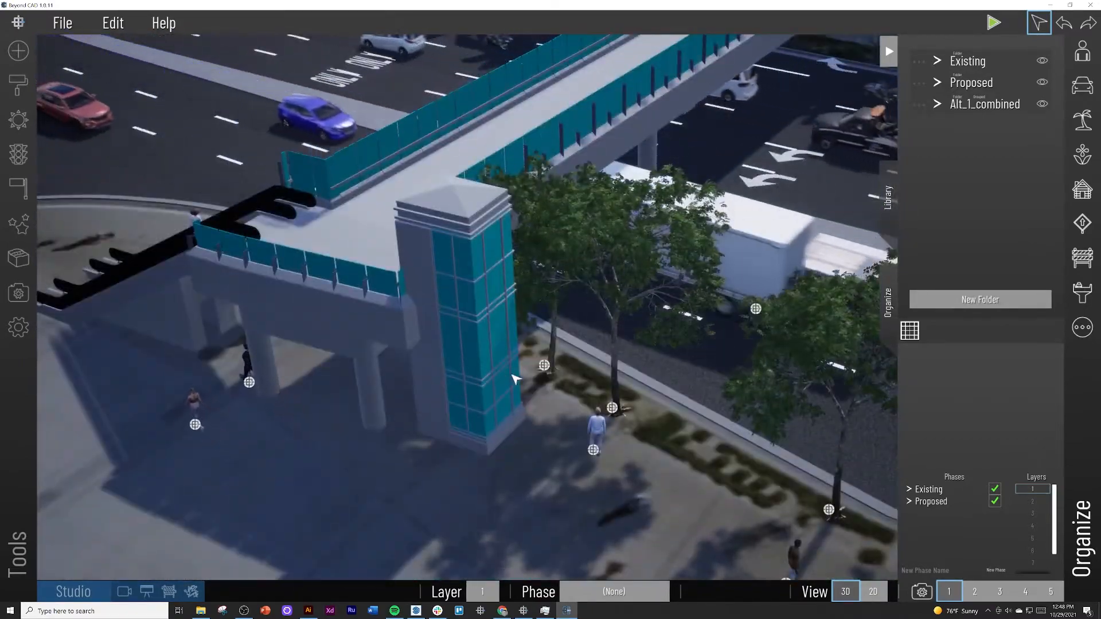
{"action": "left_click", "coordinate": [550, 344]}
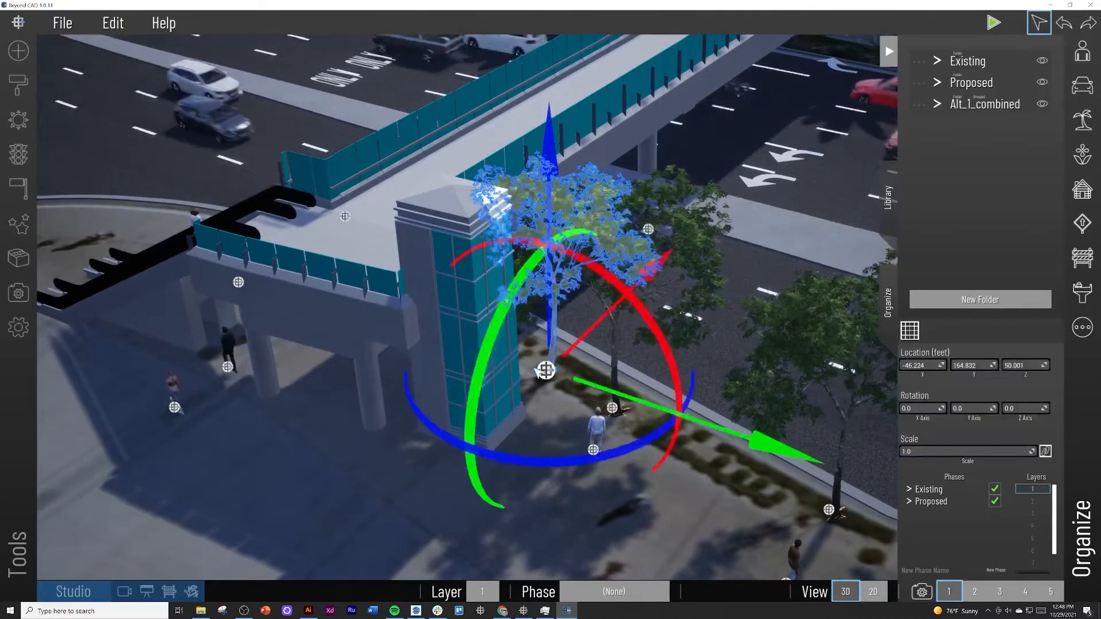
{"action": "left_click", "coordinate": [601, 327]}
{"action": "right_click_drag", "start_coordinate": [601, 327], "coordinate": [417, 431]}
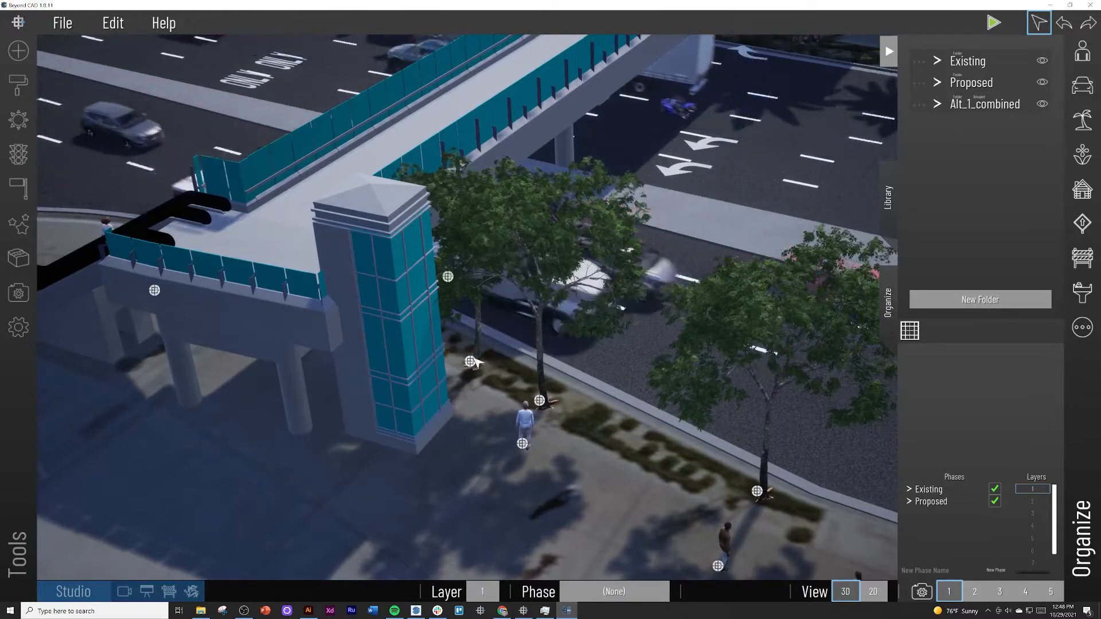
{"action": "right_click_drag", "start_coordinate": [473, 361], "coordinate": [449, 251]}
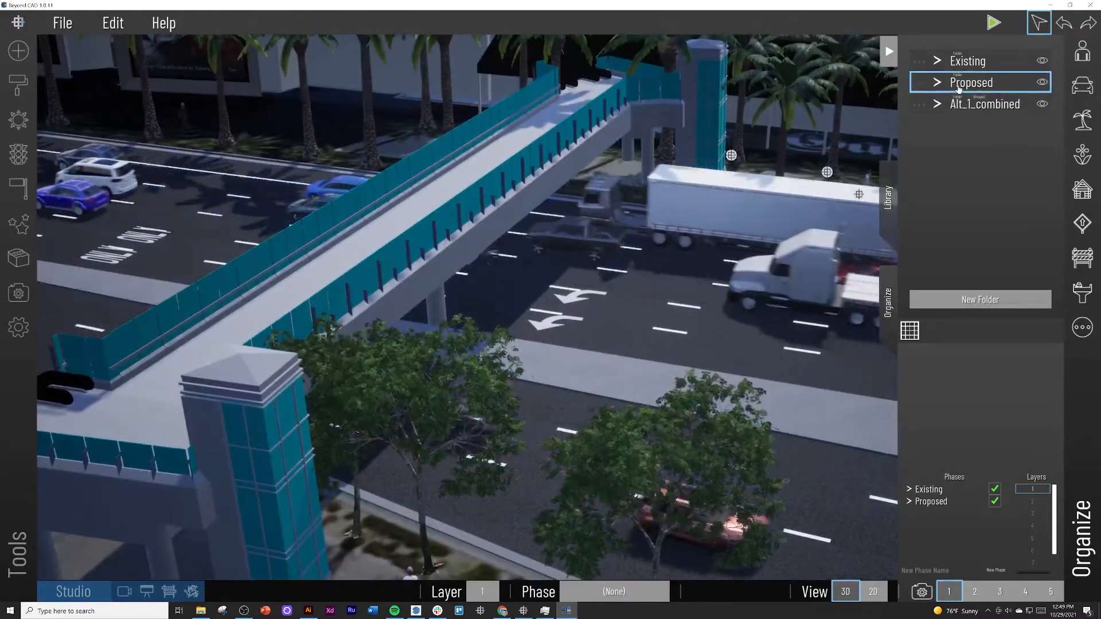
Create a new folder in the organizer and name it Existing Removed
{"action": "left_click", "coordinate": [951, 300]}
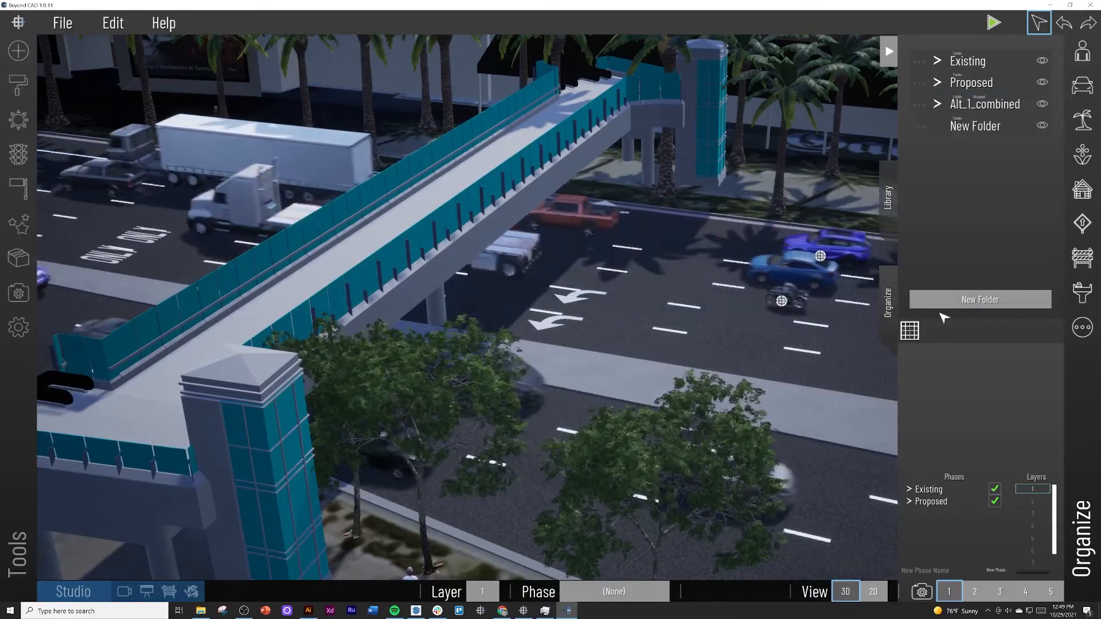
{"action": "left_click", "coordinate": [930, 128]}
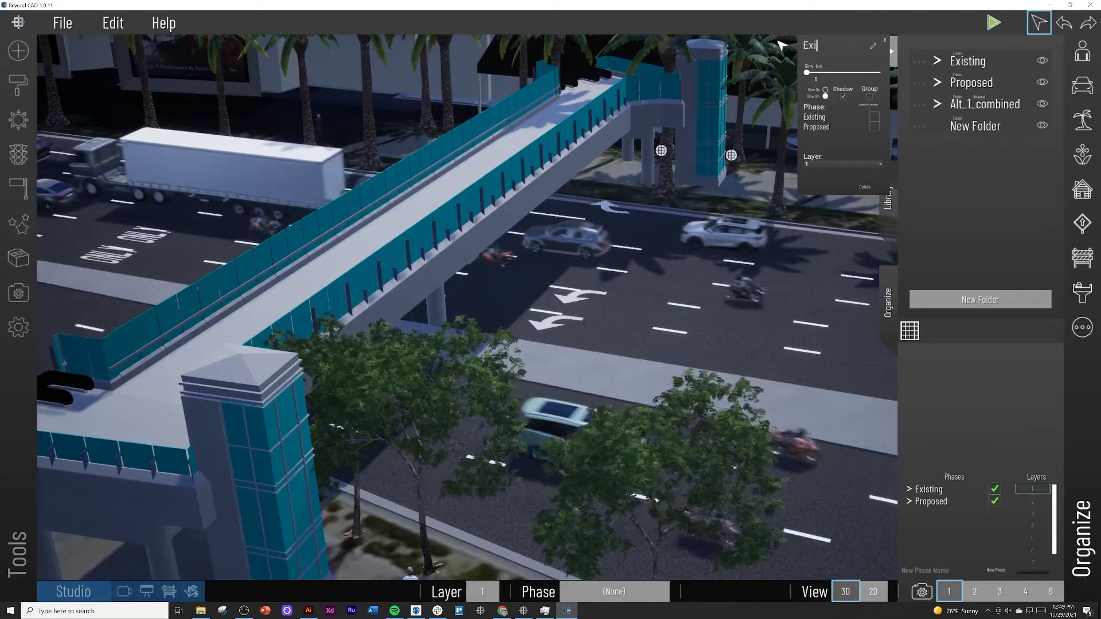
{"action": "type", "text": "Existing Removed"}
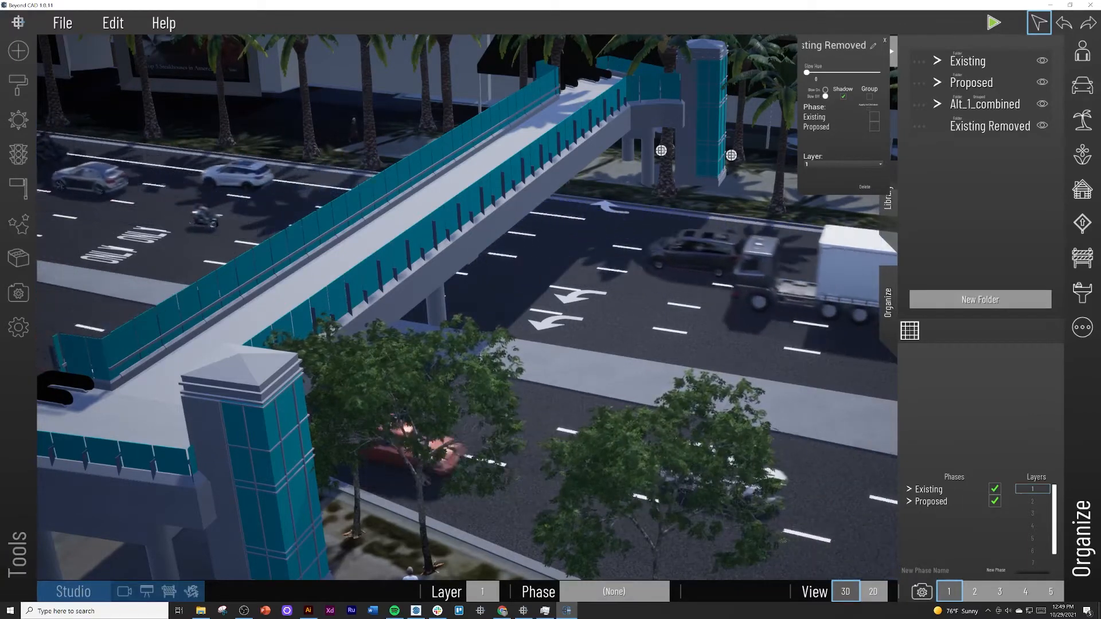
{"action": "left_click", "coordinate": [886, 40]}
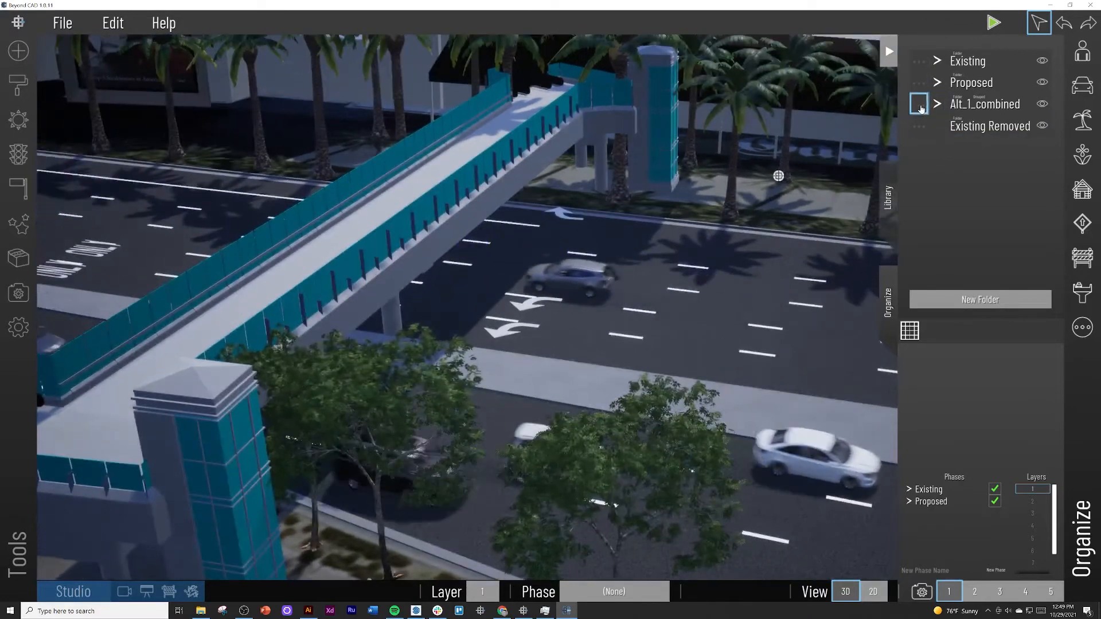
Rename the Alt_1_combined bridge folder as Alternative 1
{"action": "left_click", "coordinate": [919, 105]}
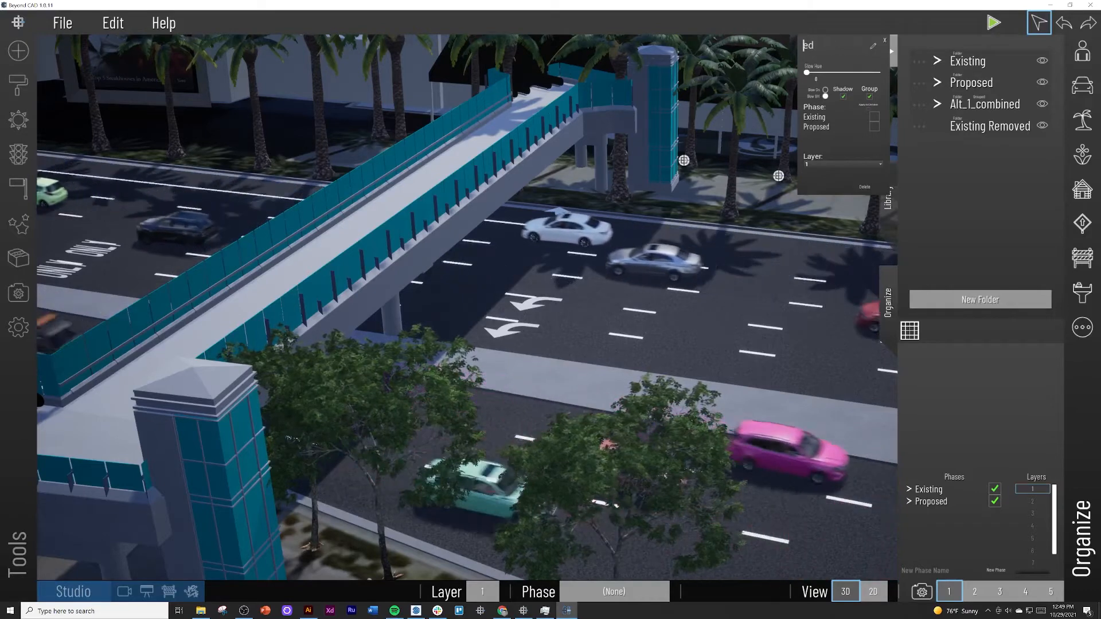
{"action": "type", "text": "All"}
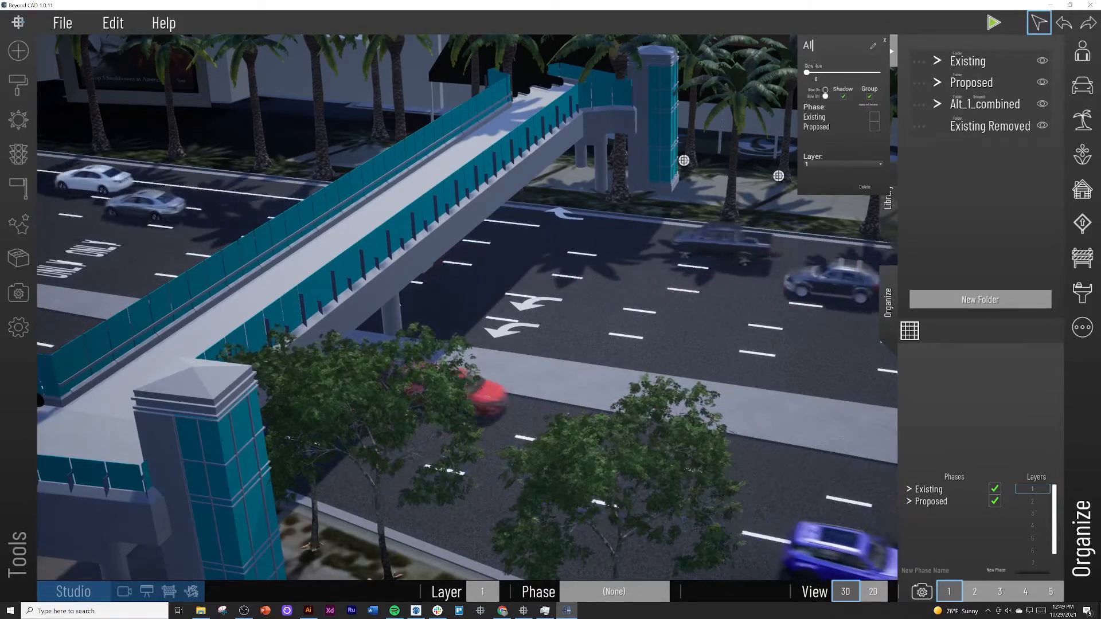
{"action": "type", "text": "ernative 1"}
{"action": "key", "text": "Return"}
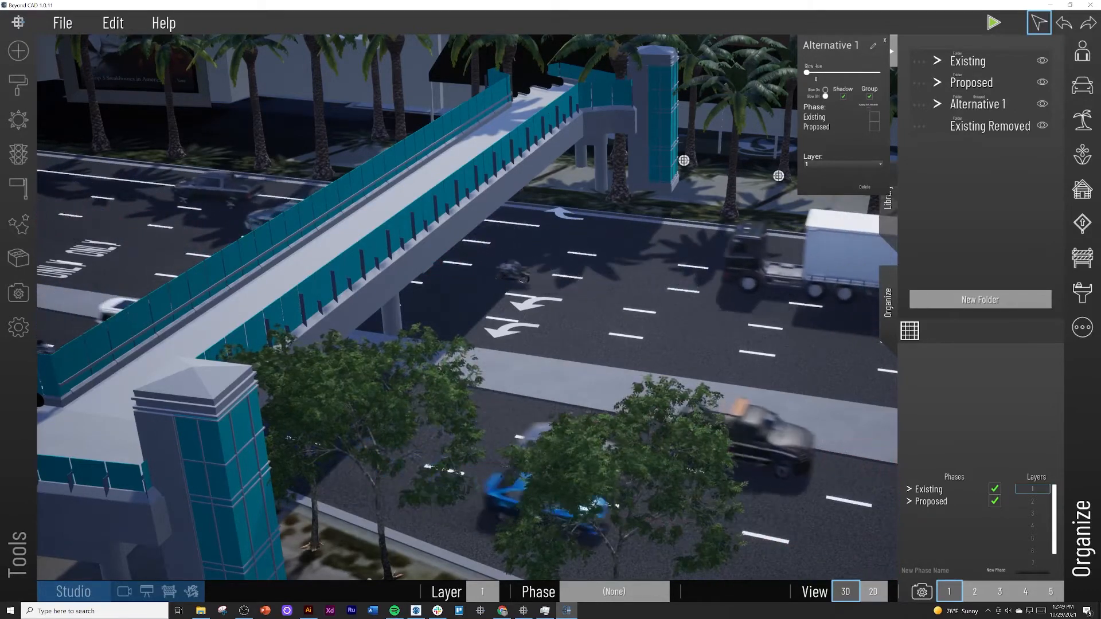
{"action": "left_click", "coordinate": [885, 40]}
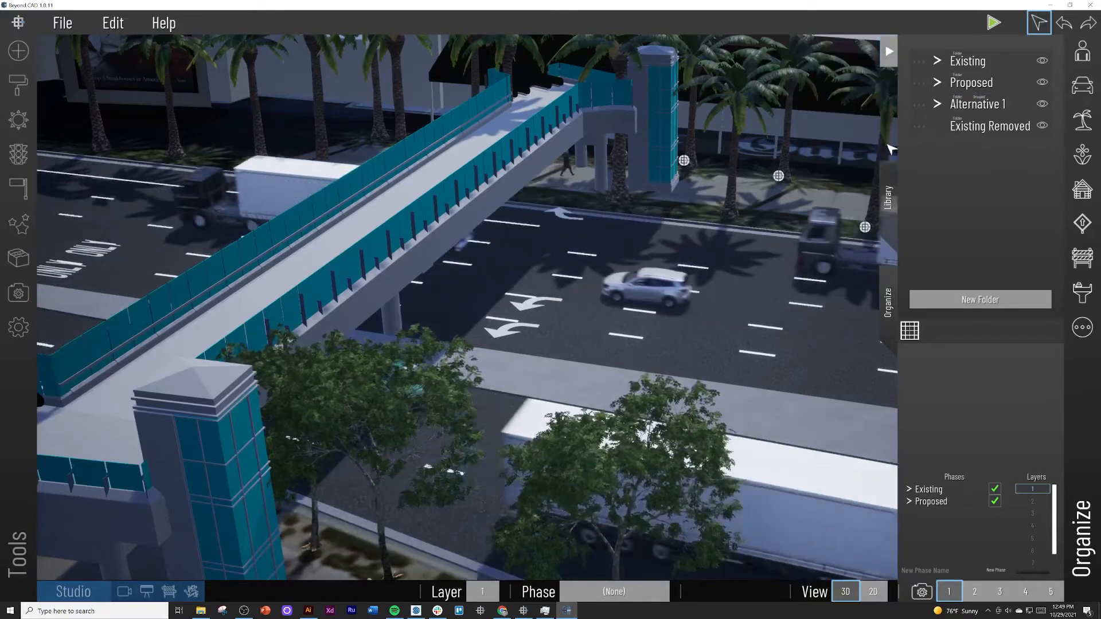
Select the broadleaf tree touching the elevator tower and locate its entry in the Palm 24 group of the Existing folder
{"action": "middle_click_drag", "start_coordinate": [721, 217], "coordinate": [587, 211]}
{"action": "middle_click_drag", "start_coordinate": [544, 281], "coordinate": [583, 221]}
{"action": "scroll", "coordinate": [445, 403], "scroll_direction": "down", "scroll_amount": 5}
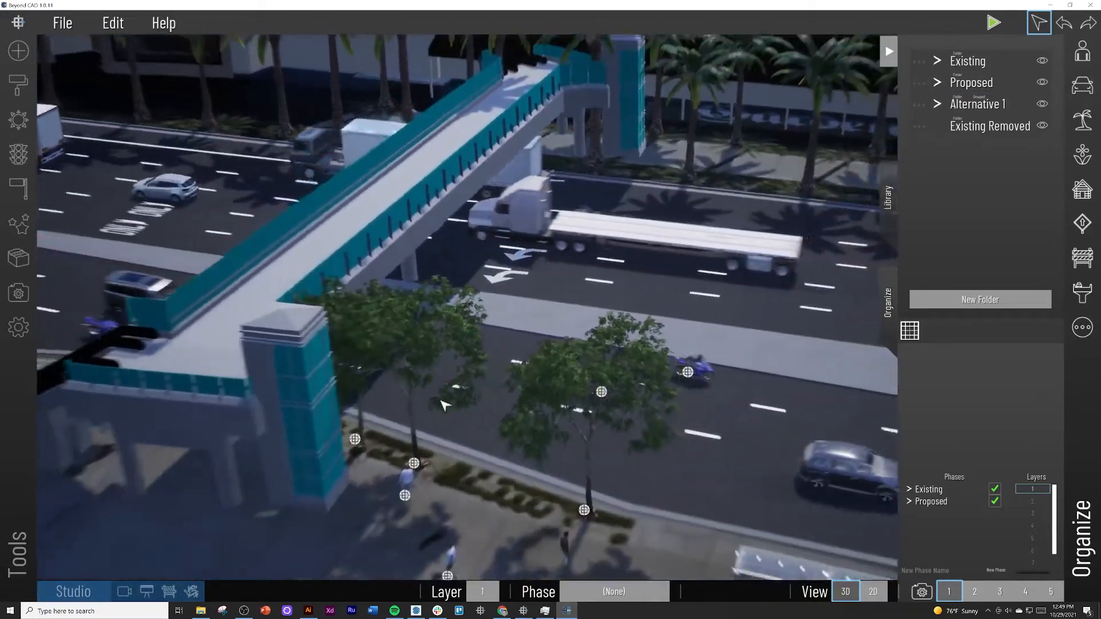
{"action": "left_click", "coordinate": [387, 418]}
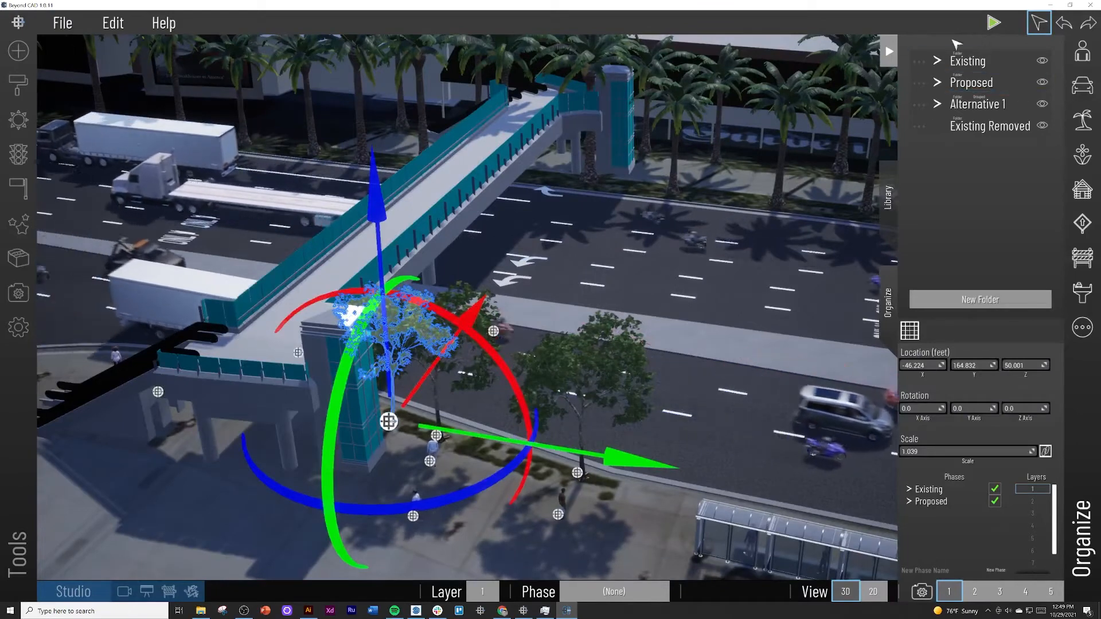
{"action": "left_click", "coordinate": [935, 61]}
{"action": "scroll", "coordinate": [969, 155], "scroll_direction": "down", "scroll_amount": 10}
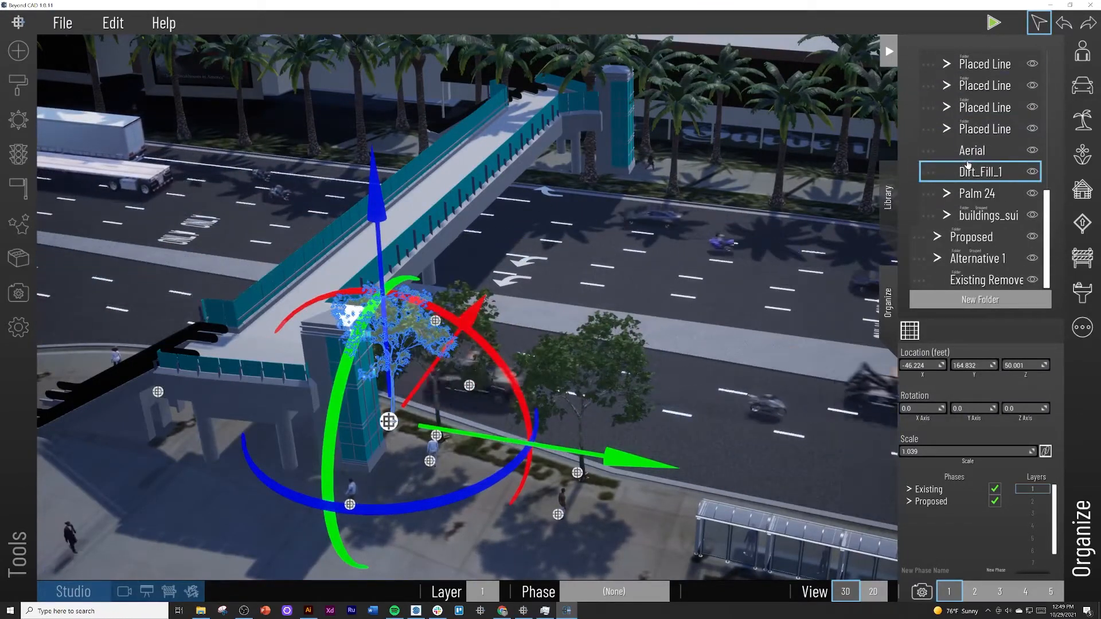
{"action": "left_click", "coordinate": [966, 189]}
{"action": "scroll", "coordinate": [965, 186], "scroll_direction": "down", "scroll_amount": 10}
{"action": "scroll", "coordinate": [968, 183], "scroll_direction": "up", "scroll_amount": 3}
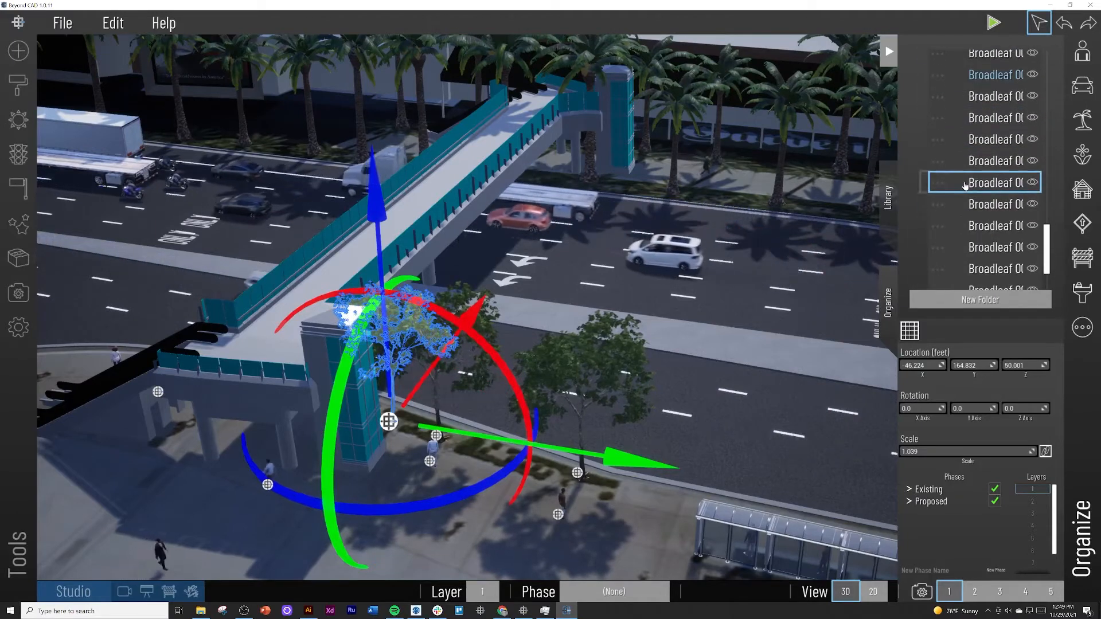
Add a phase named Existing Removed and assign the selected Broadleaf 001 tree to it
{"action": "left_click", "coordinate": [938, 194]}
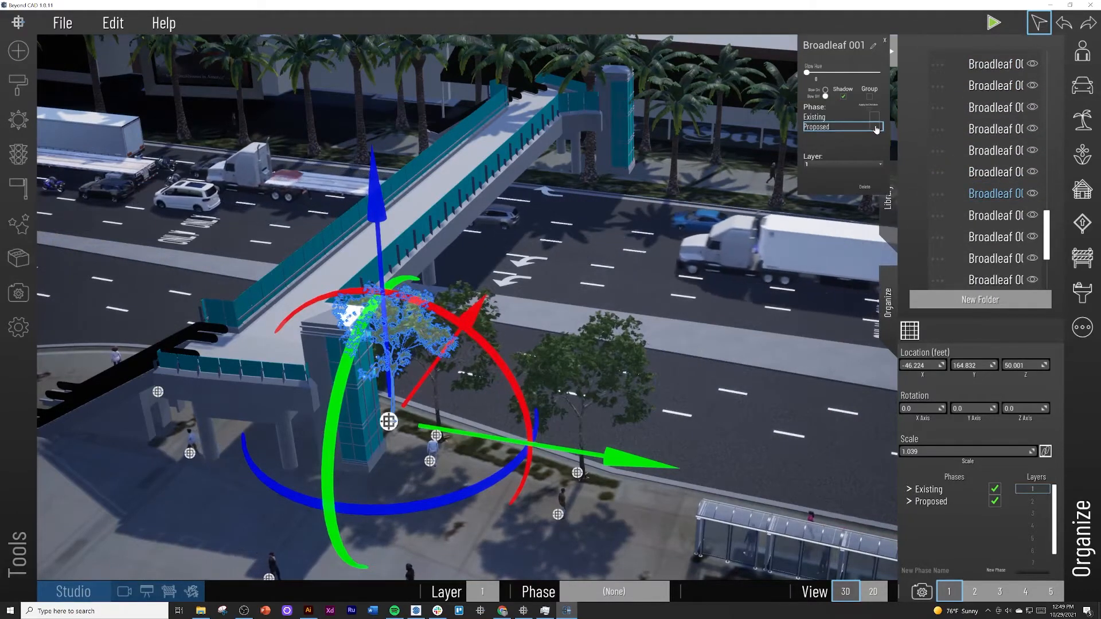
{"action": "left_click", "coordinate": [884, 42]}
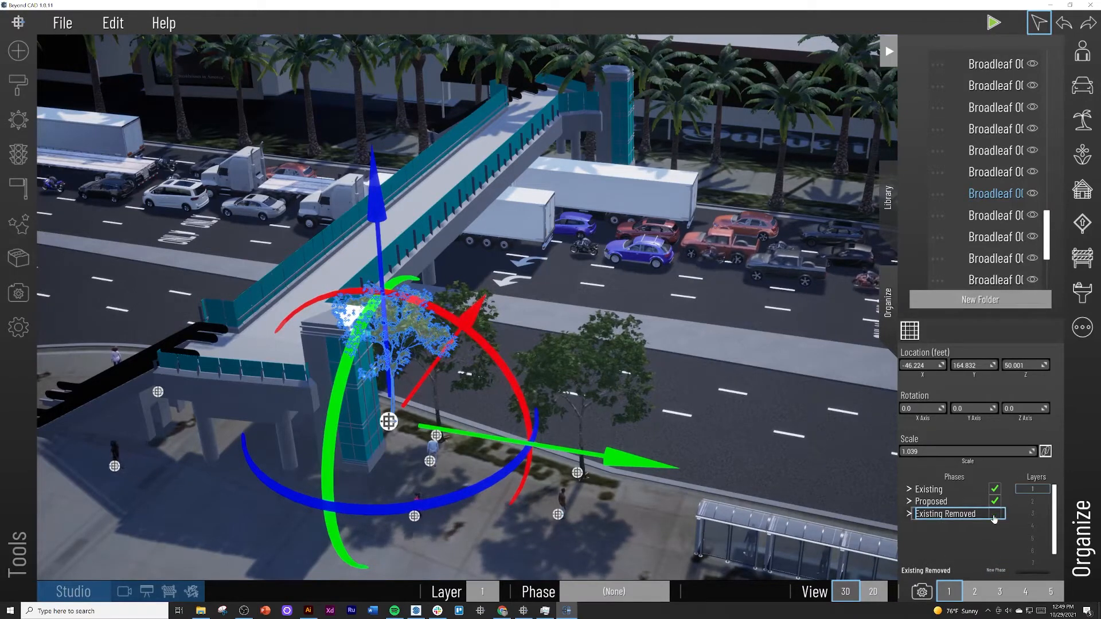
{"action": "left_click", "coordinate": [938, 195]}
{"action": "left_click", "coordinate": [874, 137]}
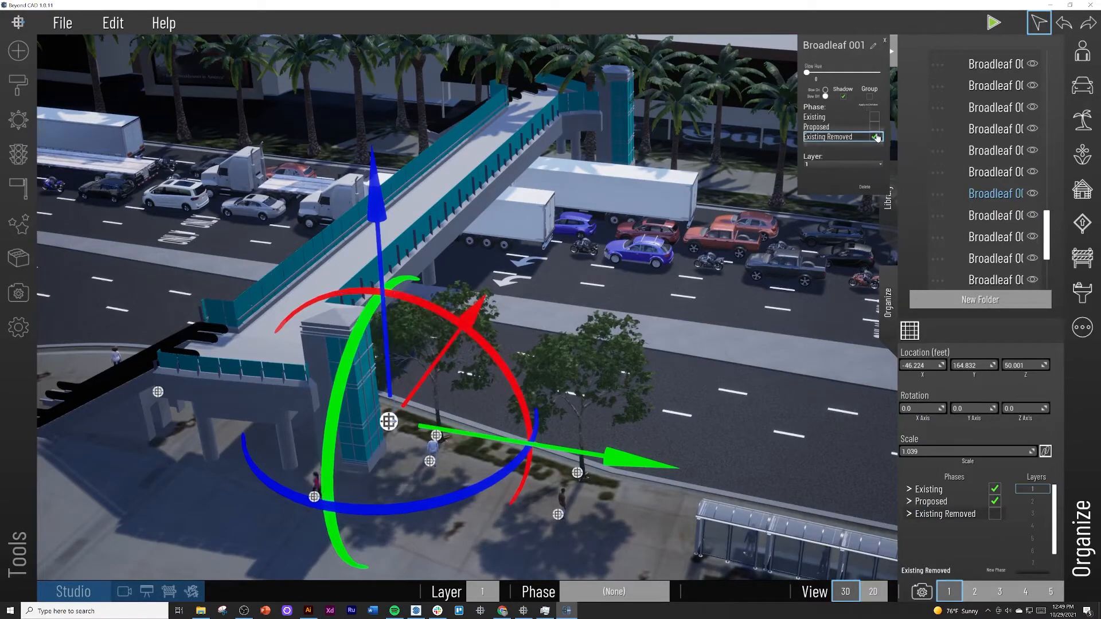
{"action": "left_click", "coordinate": [887, 42]}
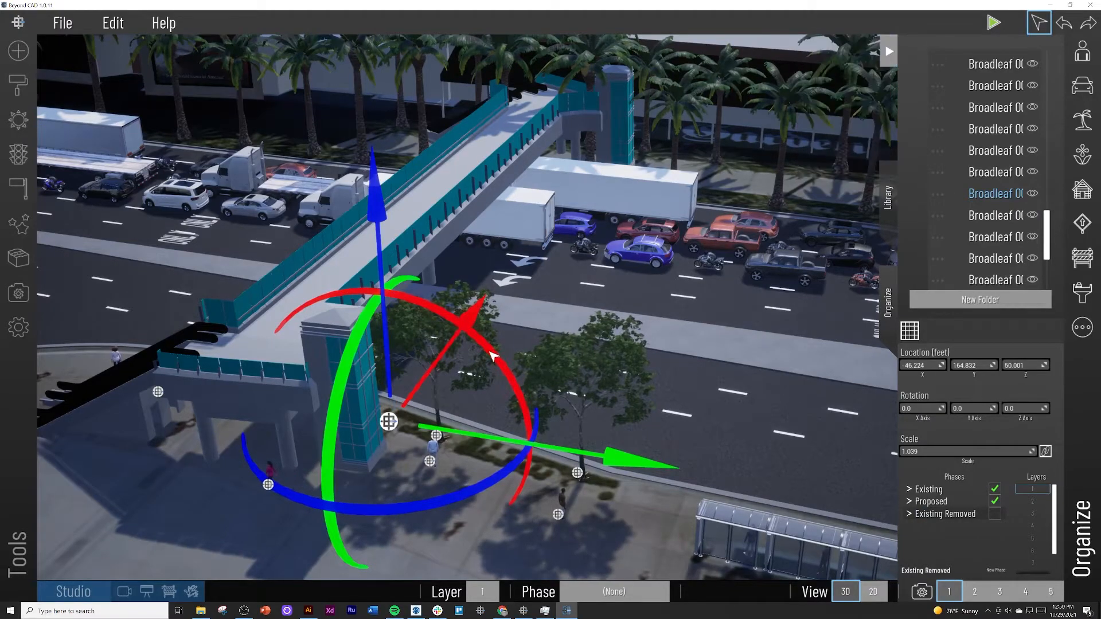
Deselect the tree and check the plaza with the Existing Removed phase switched on and off
{"action": "scroll", "coordinate": [487, 354], "scroll_direction": "up", "scroll_amount": 2}
{"action": "left_click", "coordinate": [484, 353]}
{"action": "right_click_drag", "start_coordinate": [485, 355], "coordinate": [499, 403]}
{"action": "scroll", "coordinate": [495, 406], "scroll_direction": "down", "scroll_amount": 3}
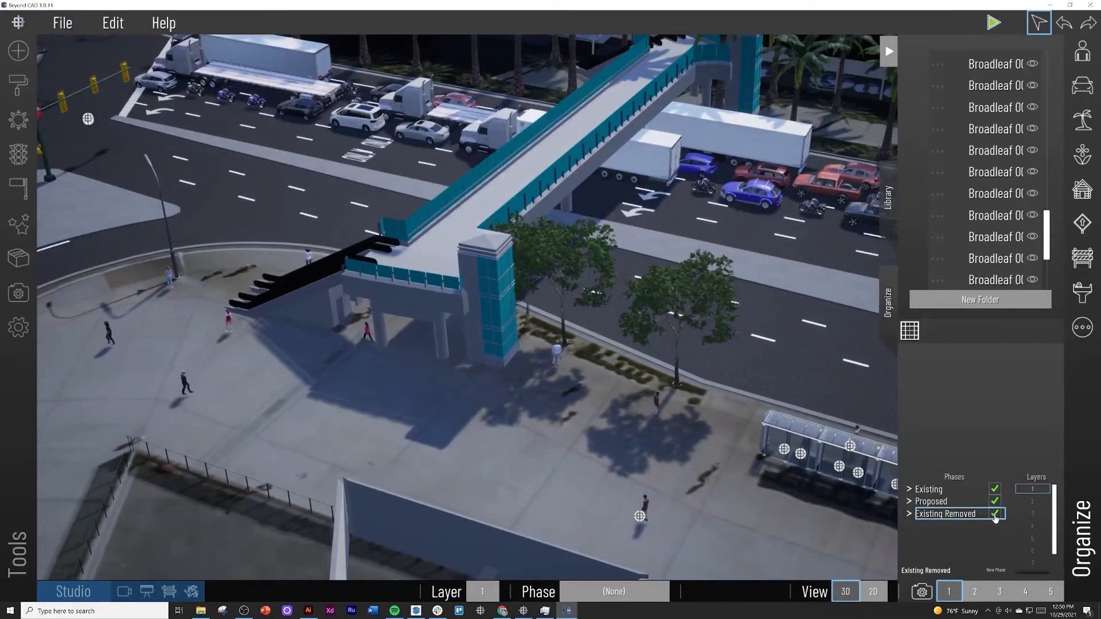
Select the palm against the far elevator tower and look through the Existing folder for the group that contains it
{"action": "right_click_drag", "start_coordinate": [691, 517], "coordinate": [631, 479]}
{"action": "scroll", "coordinate": [631, 480], "scroll_direction": "up", "scroll_amount": 3}
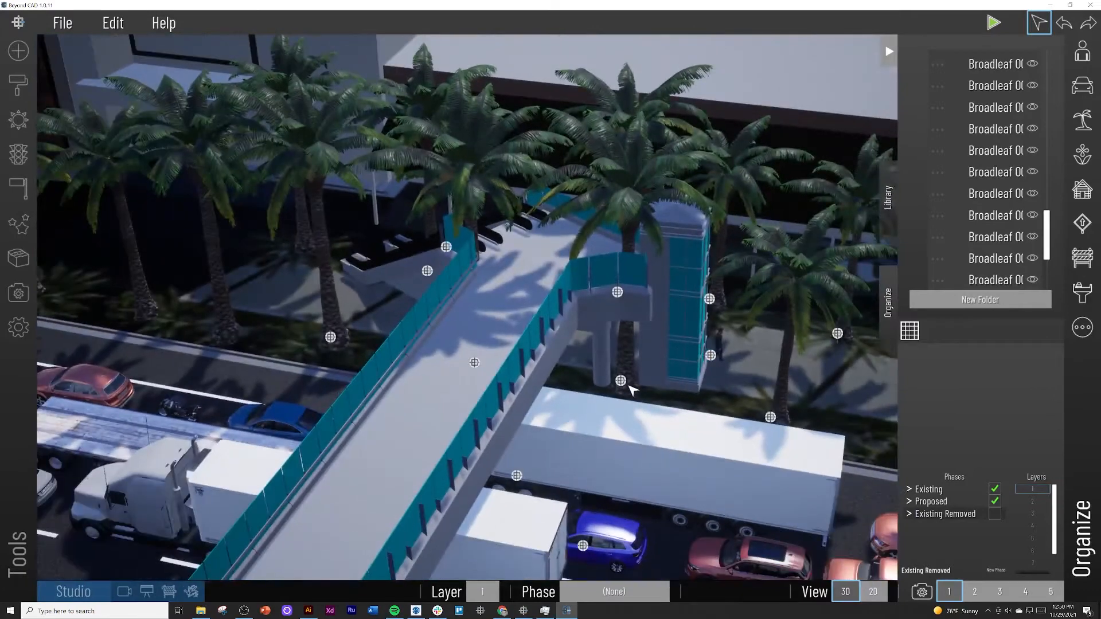
{"action": "left_click", "coordinate": [621, 382]}
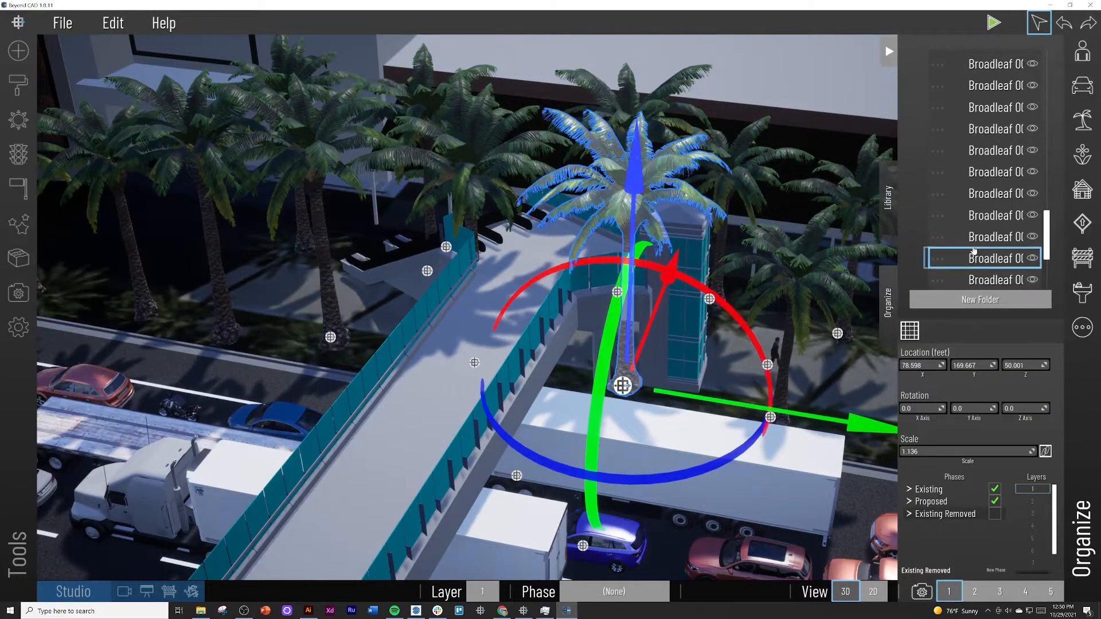
{"action": "scroll", "coordinate": [974, 248], "scroll_direction": "up", "scroll_amount": 5}
{"action": "scroll", "coordinate": [973, 244], "scroll_direction": "up", "scroll_amount": 6}
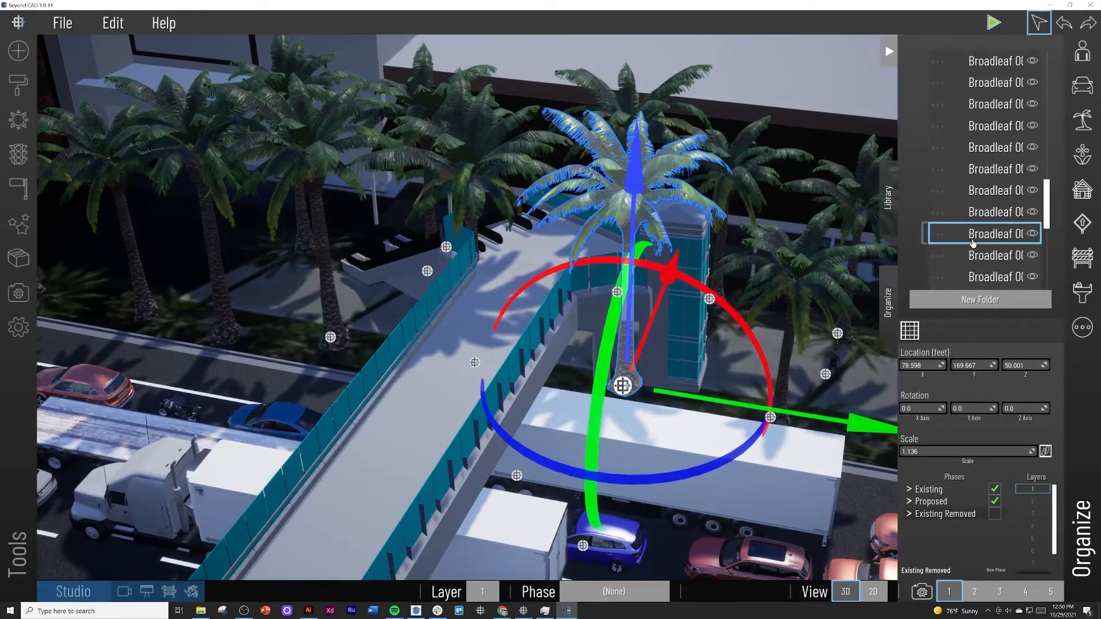
{"action": "scroll", "coordinate": [973, 244], "scroll_direction": "down", "scroll_amount": 5}
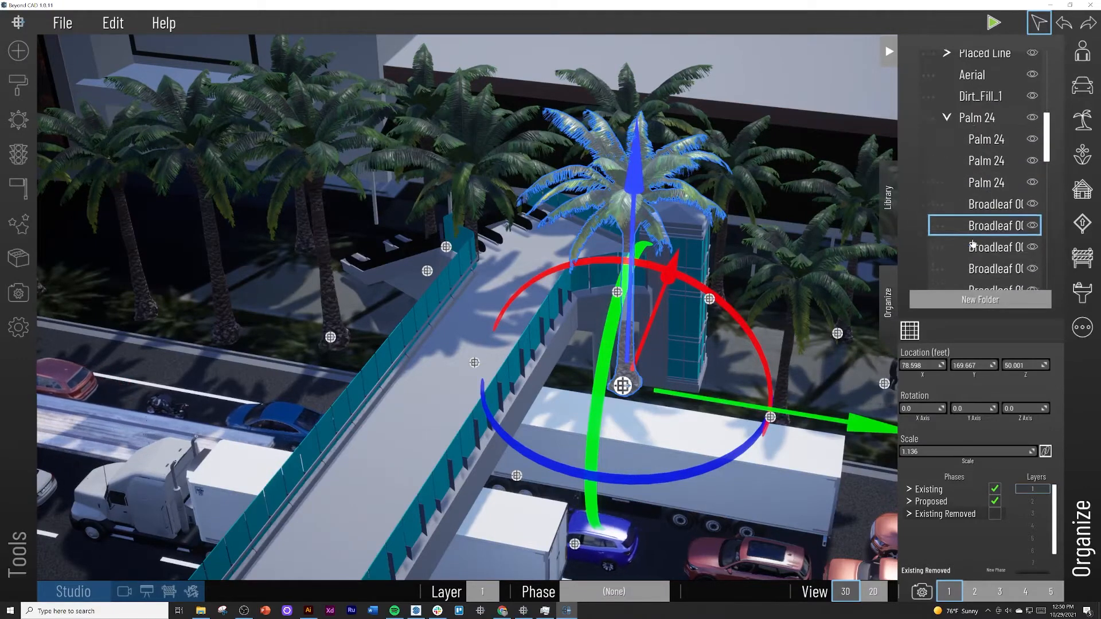
{"action": "scroll", "coordinate": [973, 243], "scroll_direction": "up", "scroll_amount": 2}
{"action": "scroll", "coordinate": [958, 235], "scroll_direction": "up", "scroll_amount": 5}
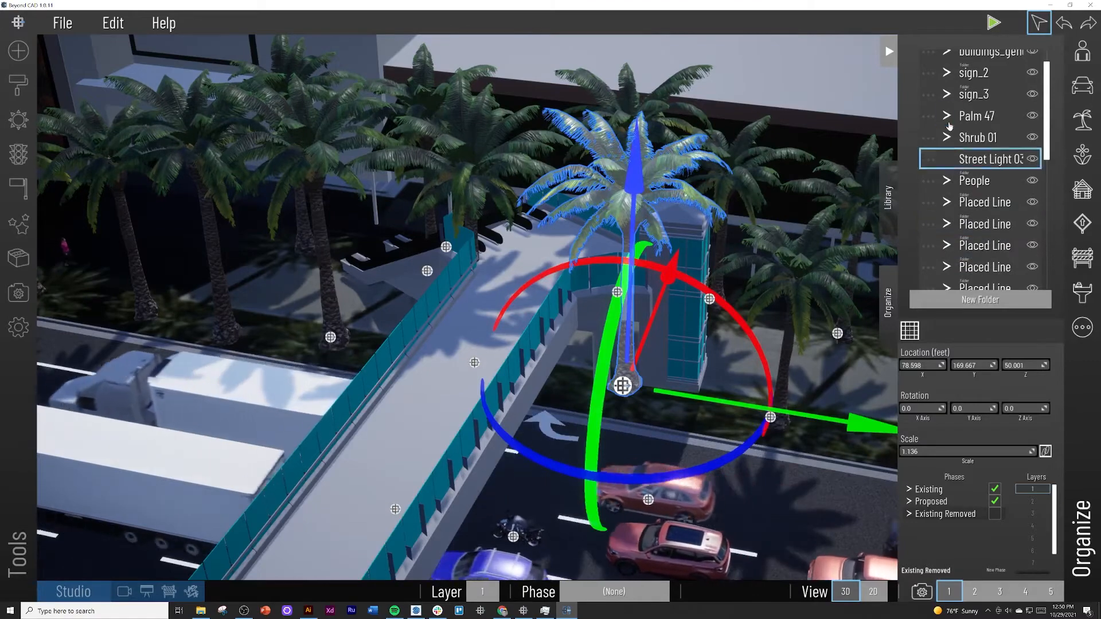
Hide and show the Palm 47 group to check its trees, and expand it to the selected palm's entry
{"action": "left_click", "coordinate": [1031, 116]}
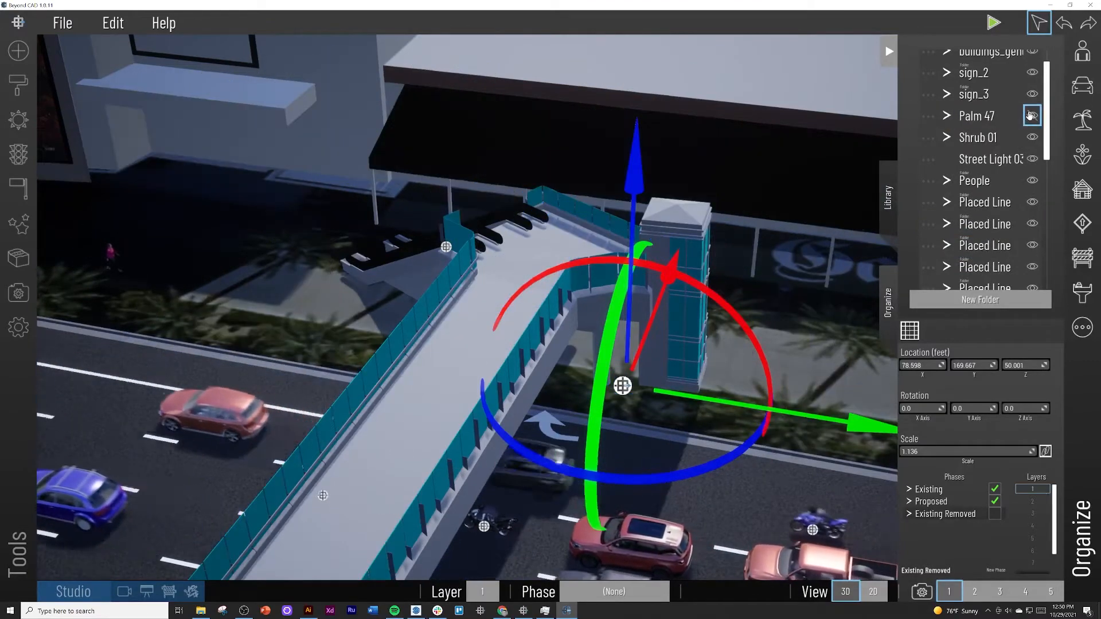
{"action": "left_click", "coordinate": [1030, 116]}
{"action": "scroll", "coordinate": [939, 203], "scroll_direction": "down", "scroll_amount": 3}
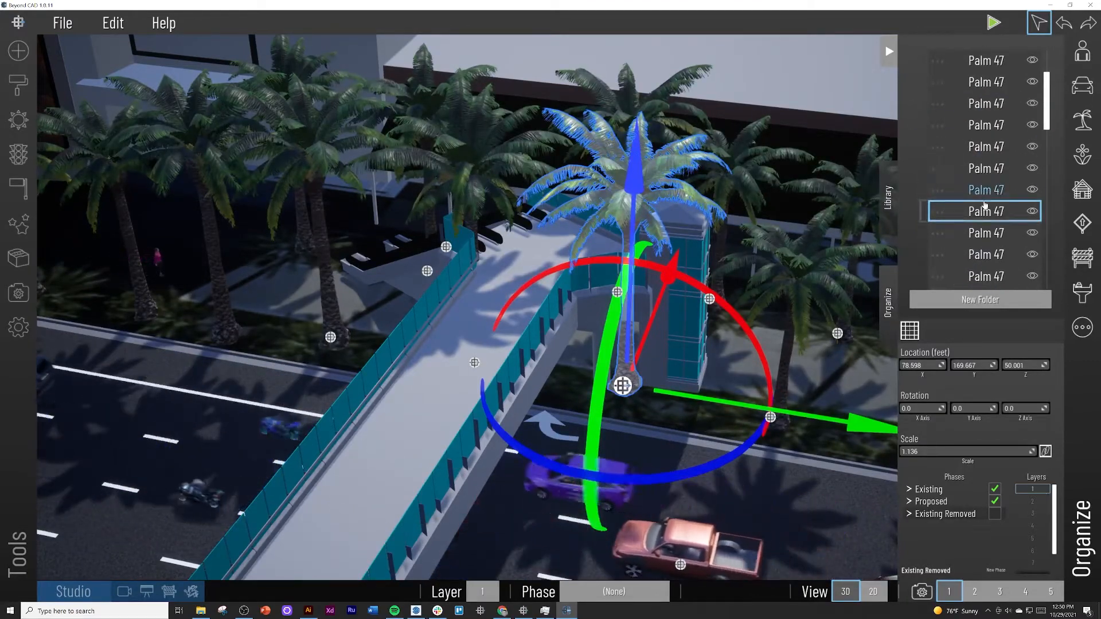
Assign the palm beside the far elevator tower and the palm poking through the bridge deck to the Existing Removed phase
{"action": "left_click", "coordinate": [938, 191]}
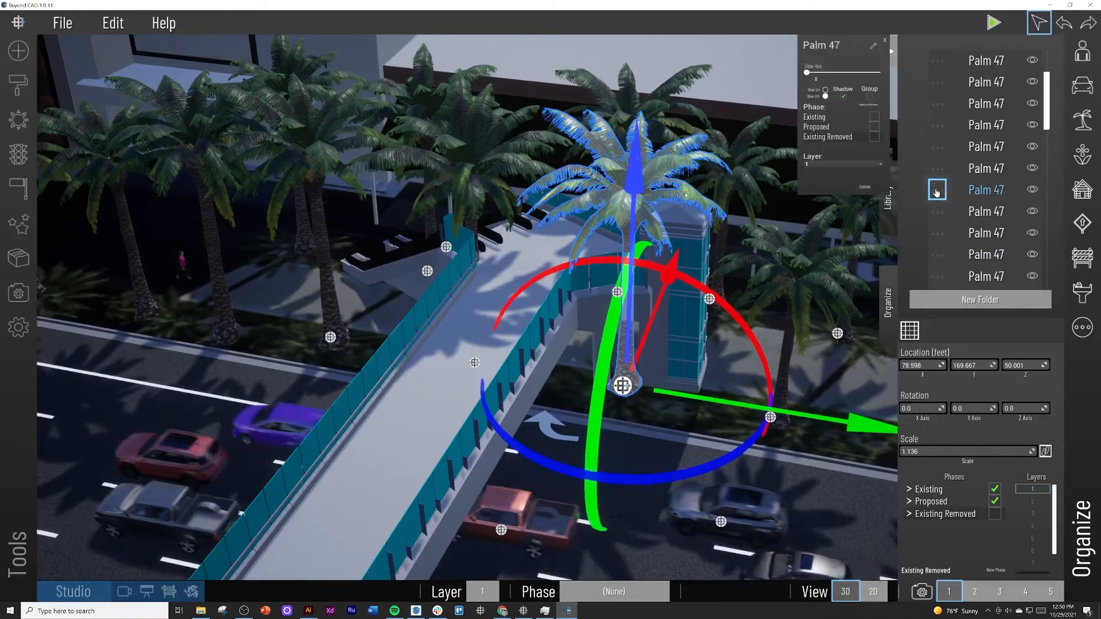
{"action": "left_click", "coordinate": [874, 136]}
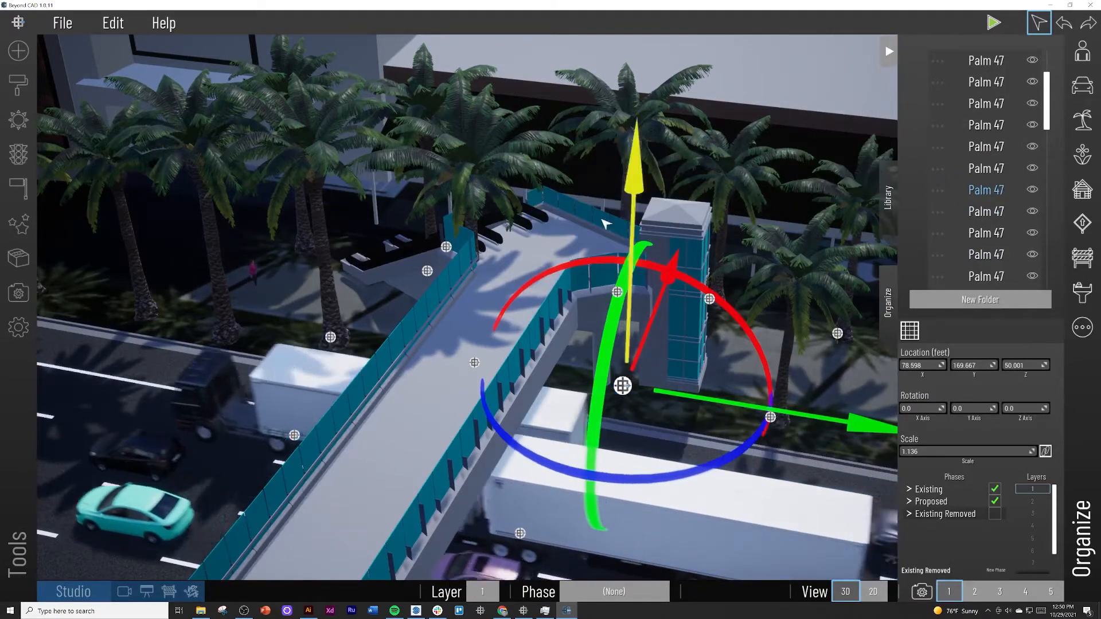
{"action": "right_click_drag", "start_coordinate": [602, 220], "coordinate": [582, 230]}
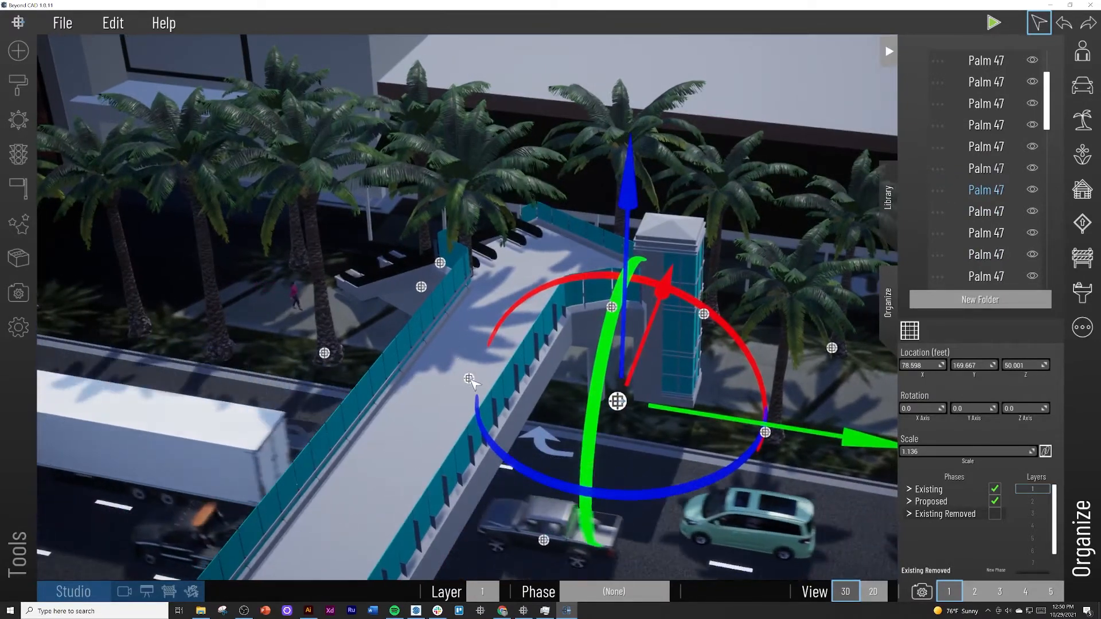
{"action": "left_click", "coordinate": [469, 380]}
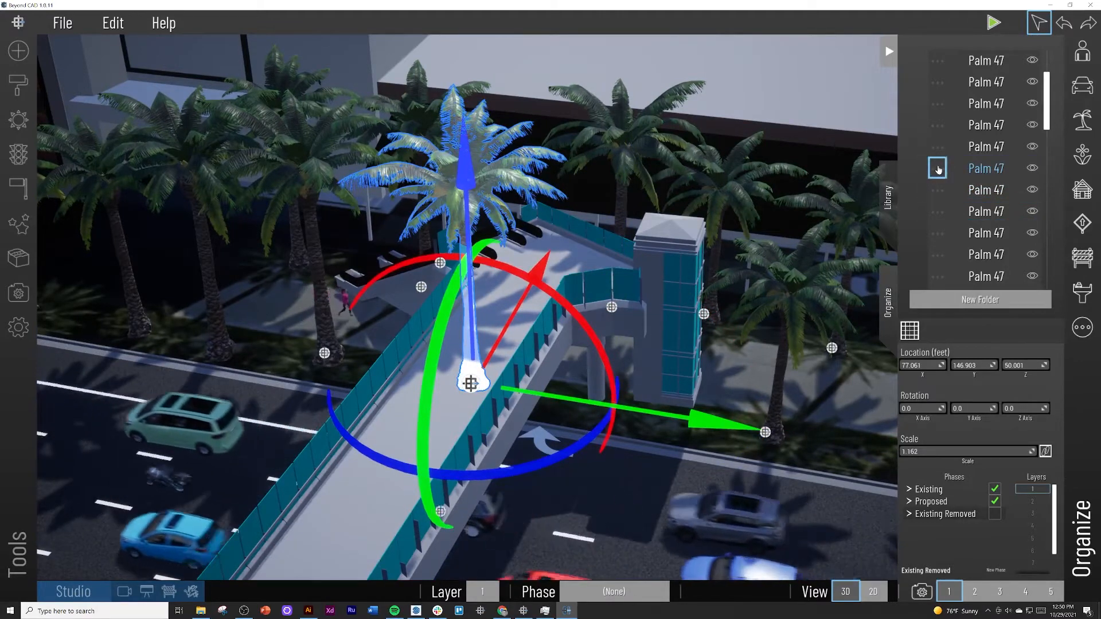
{"action": "left_click", "coordinate": [938, 169]}
{"action": "left_click", "coordinate": [879, 138]}
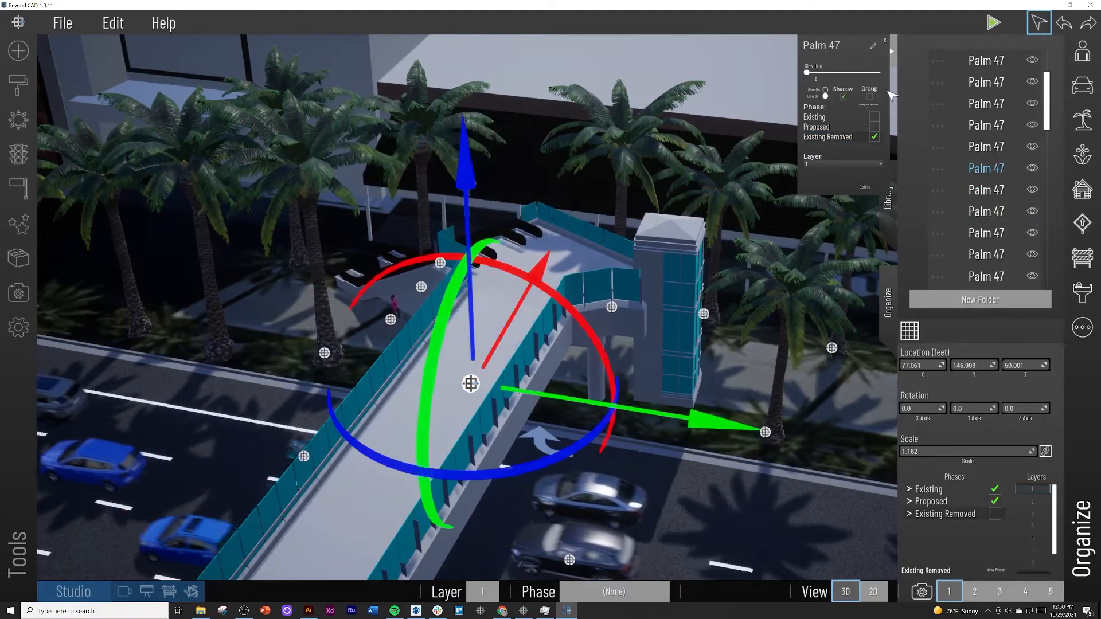
{"action": "left_click", "coordinate": [885, 41]}
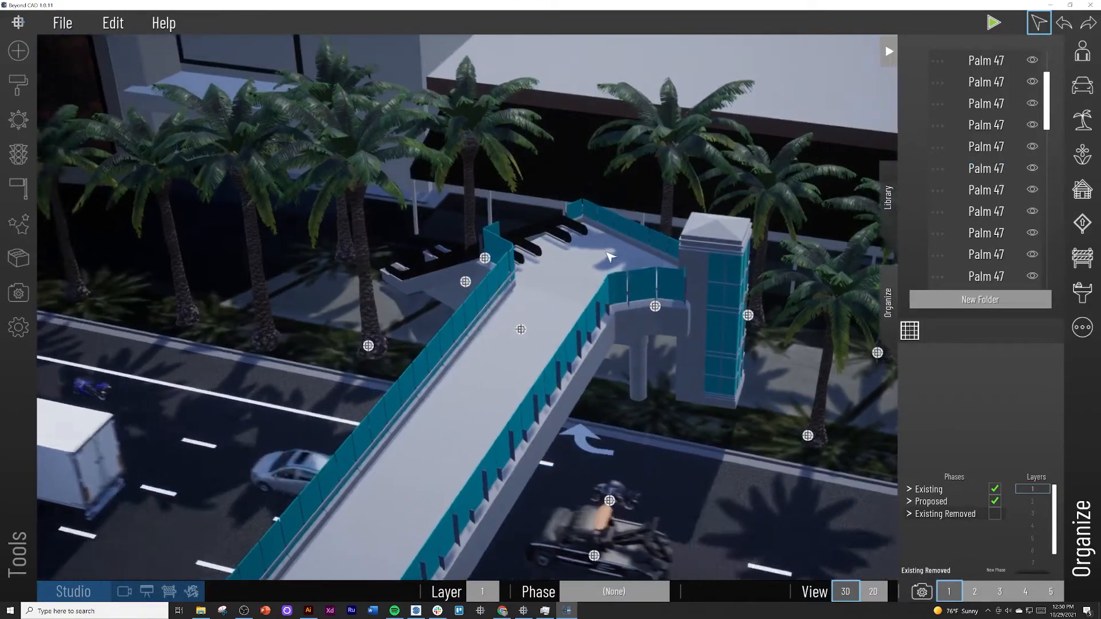
Assign the palm that collides with the stairs at the far end of the bridge to the Existing Removed phase
{"action": "right_click_drag", "start_coordinate": [610, 257], "coordinate": [587, 293]}
{"action": "key", "text": "w"}
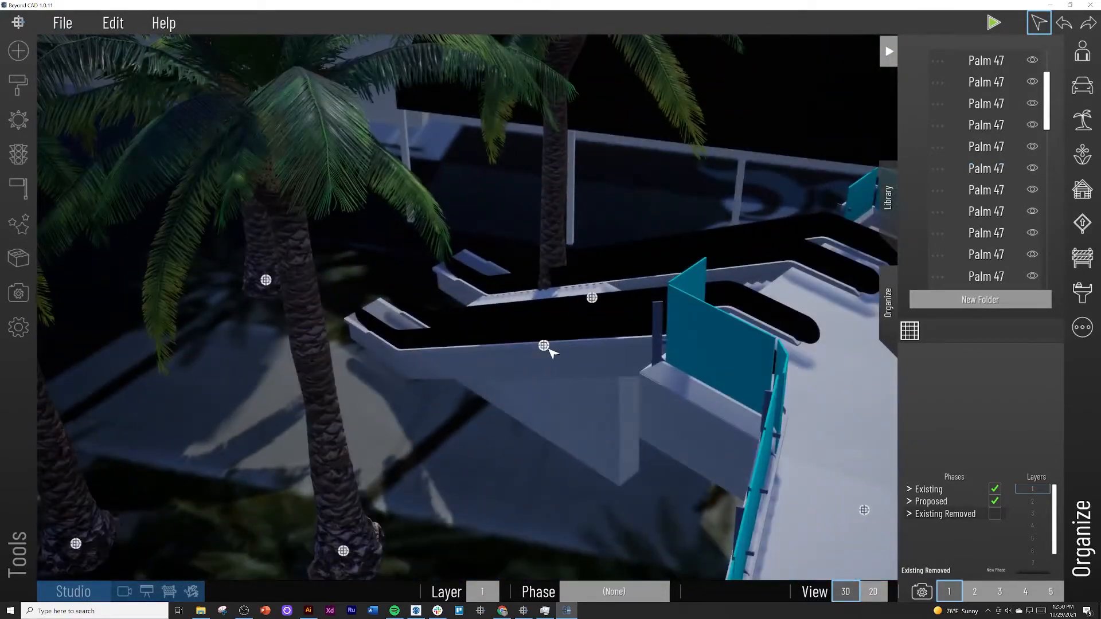
{"action": "left_click", "coordinate": [544, 346]}
{"action": "scroll", "coordinate": [980, 202], "scroll_direction": "down", "scroll_amount": 4}
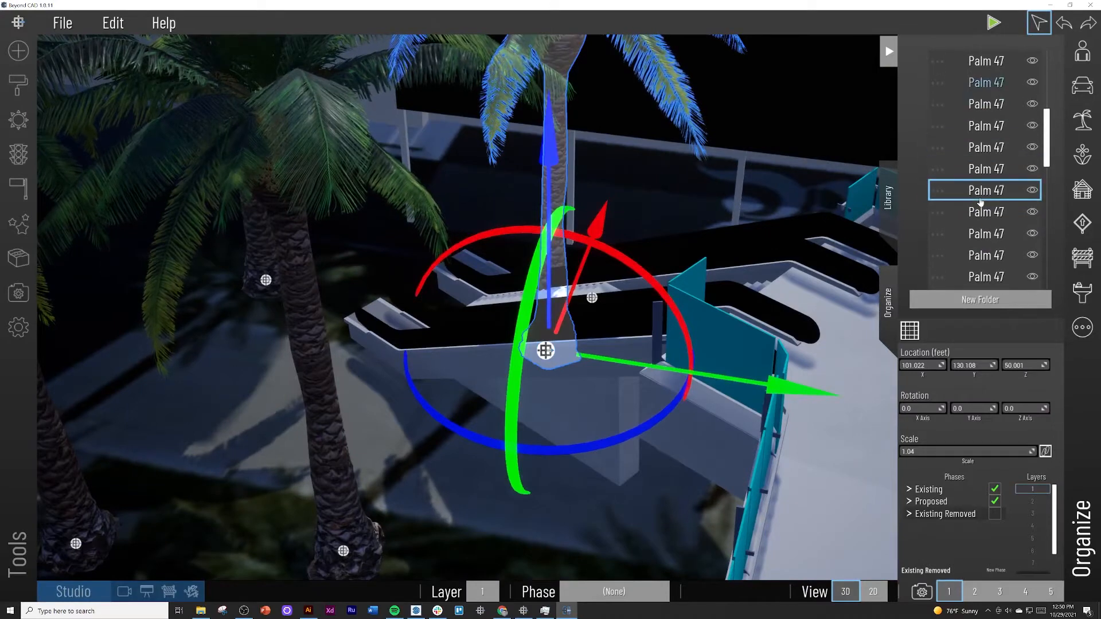
{"action": "left_click", "coordinate": [937, 83]}
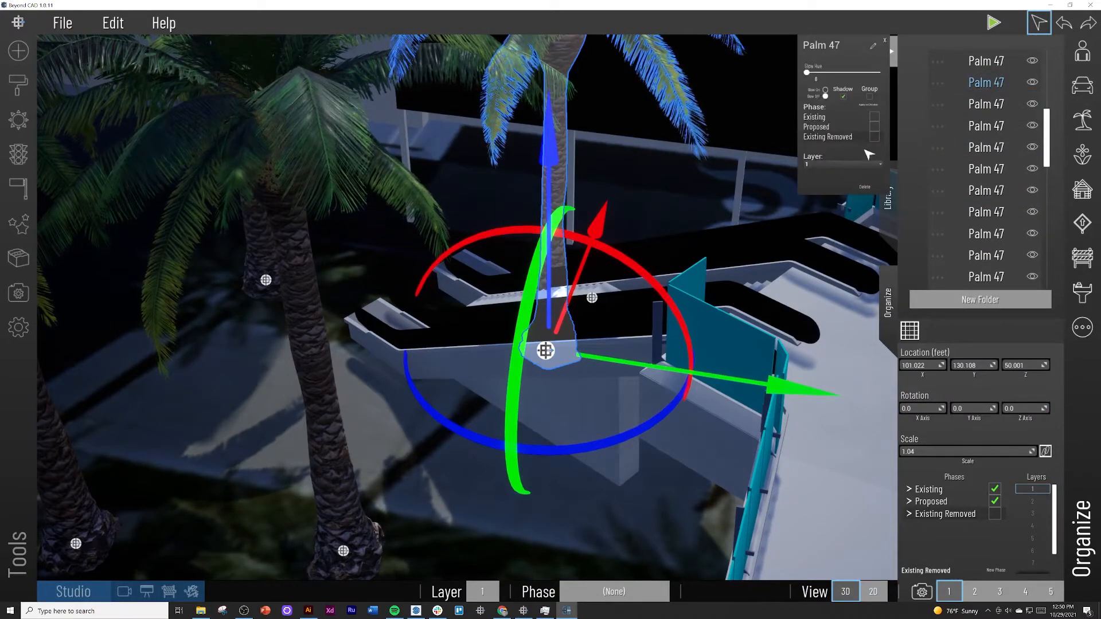
{"action": "left_click", "coordinate": [885, 42]}
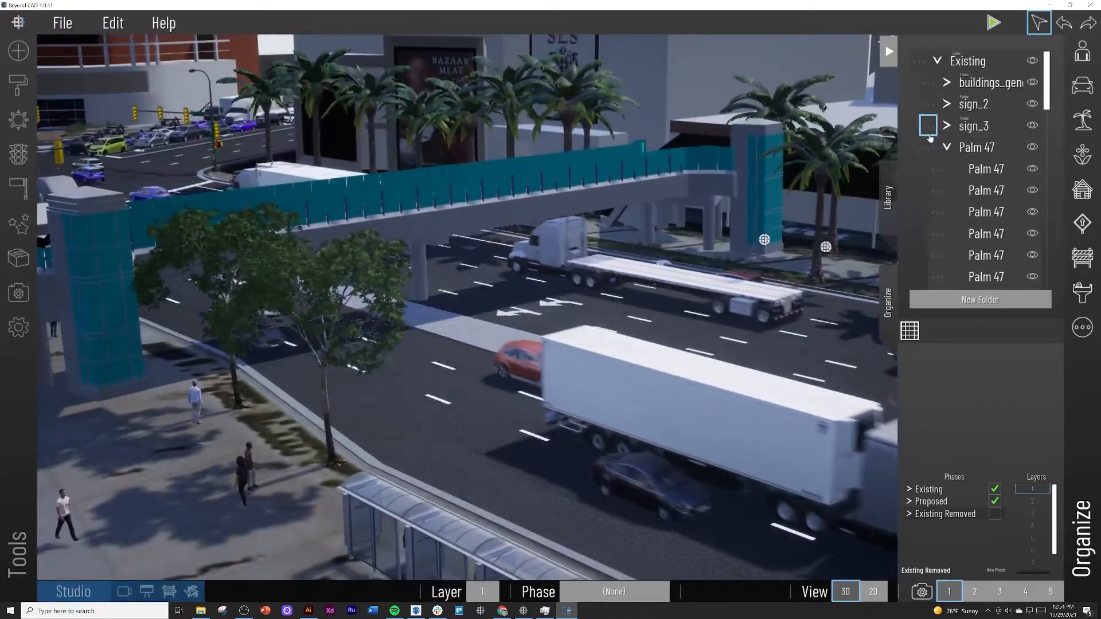
Collapse the Existing folder, select the Alternative 1 bridge and lower it to a Z location of about 49.6 feet
{"action": "left_click", "coordinate": [941, 58]}
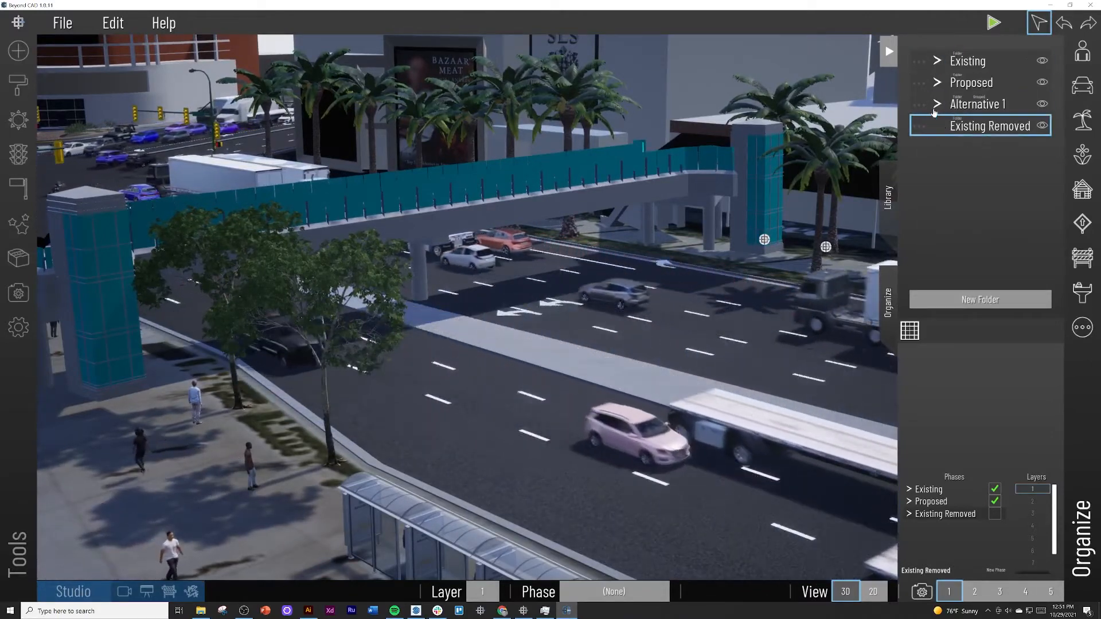
{"action": "left_click", "coordinate": [971, 104]}
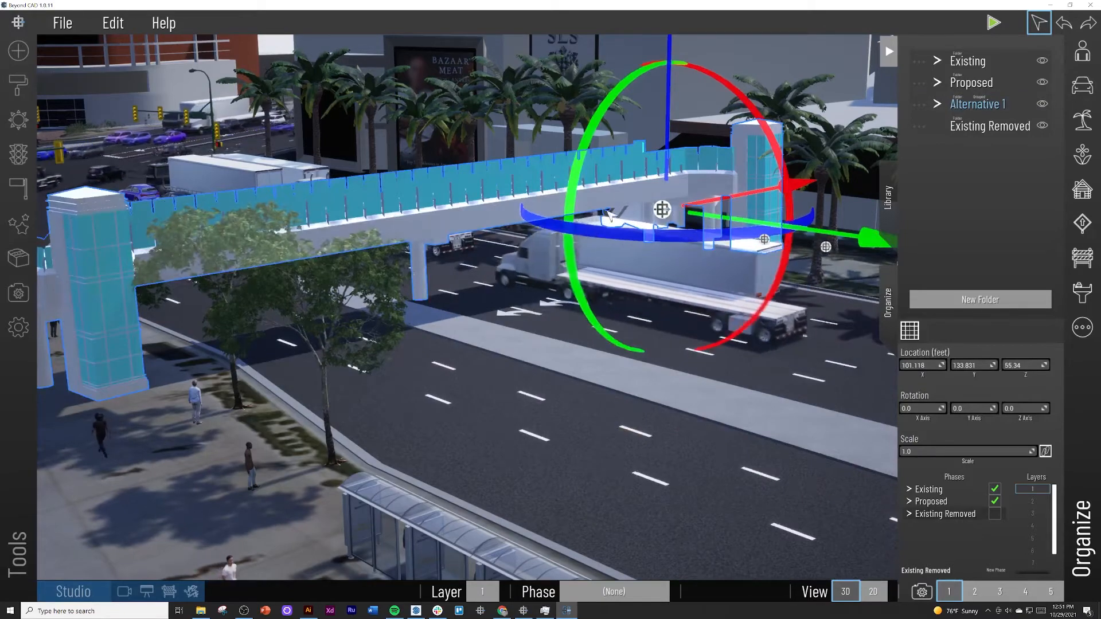
{"action": "right_click_drag", "start_coordinate": [609, 220], "coordinate": [663, 85]}
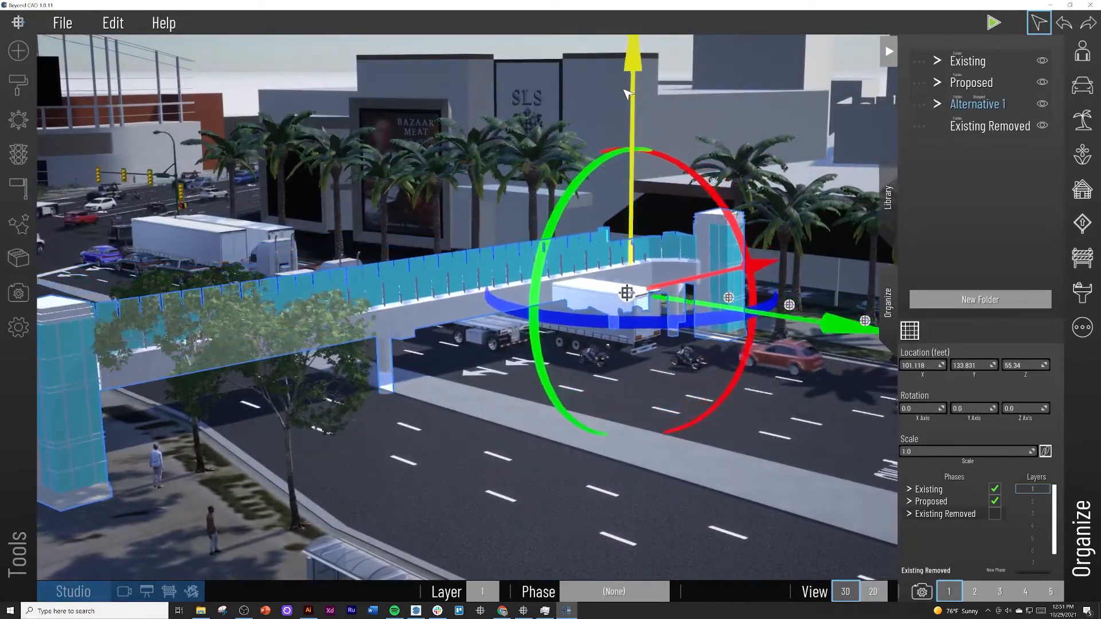
{"action": "key", "text": "w"}
{"action": "right_click_drag", "start_coordinate": [638, 137], "coordinate": [653, 233]}
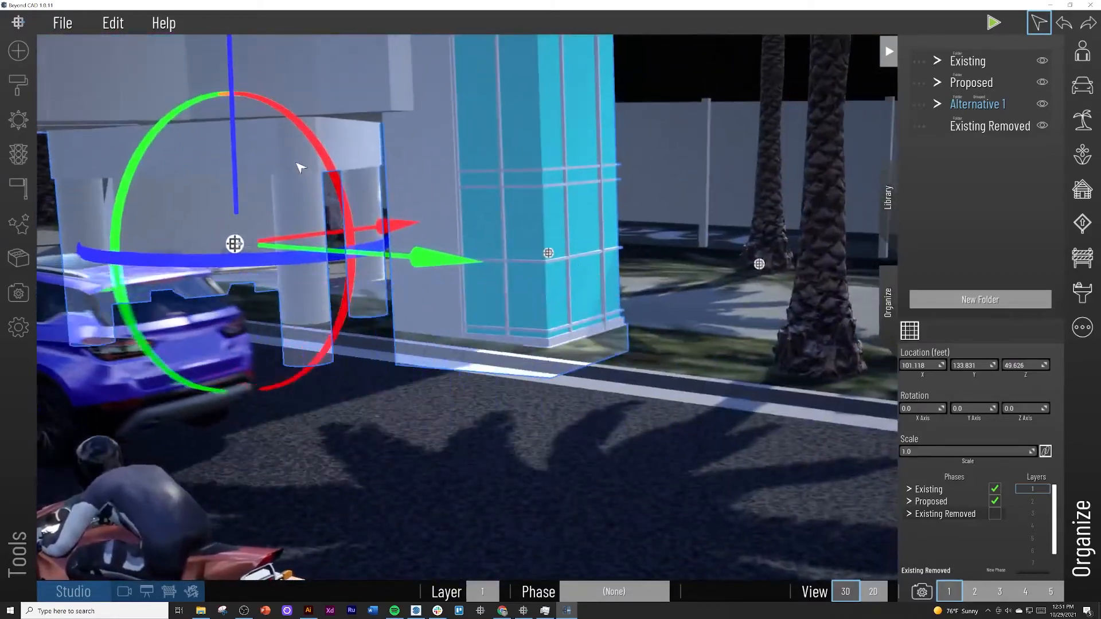
Raise the Alternative 1 bridge to a Z location of about 50.8 feet and shift it along X to about 104.7 feet
{"action": "left_click_drag", "start_coordinate": [240, 153], "coordinate": [240, 143]}
{"action": "key", "text": "w"}
{"action": "right_click_drag", "start_coordinate": [402, 164], "coordinate": [519, 155]}
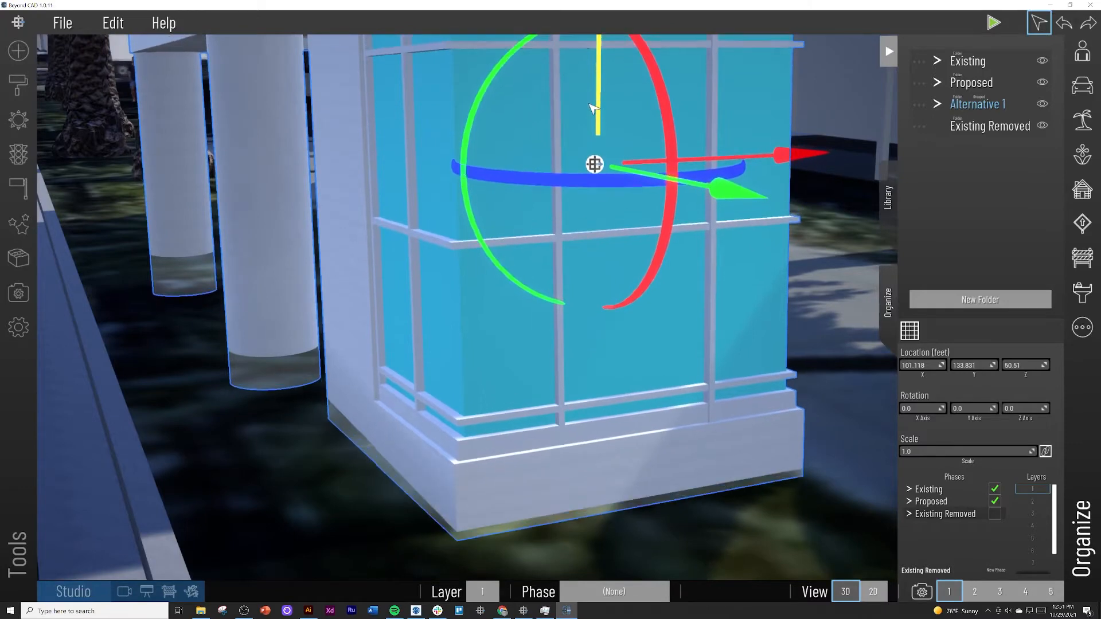
{"action": "left_click_drag", "start_coordinate": [591, 107], "coordinate": [590, 100]}
{"action": "right_click_drag", "start_coordinate": [465, 258], "coordinate": [567, 233]}
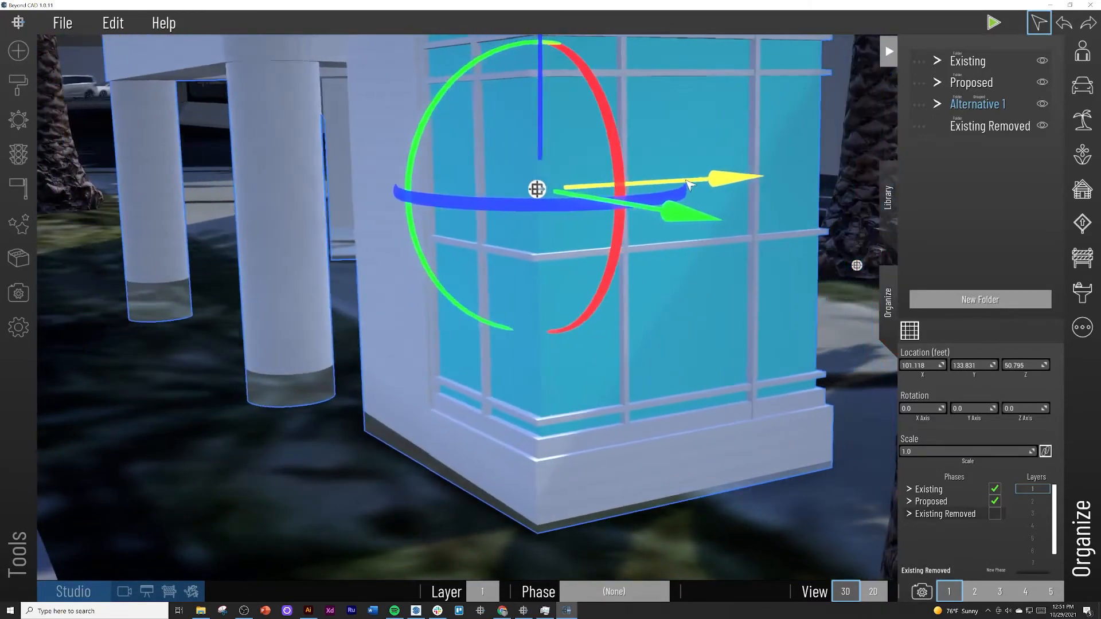
{"action": "scroll", "coordinate": [534, 359], "scroll_direction": "down", "scroll_amount": 12}
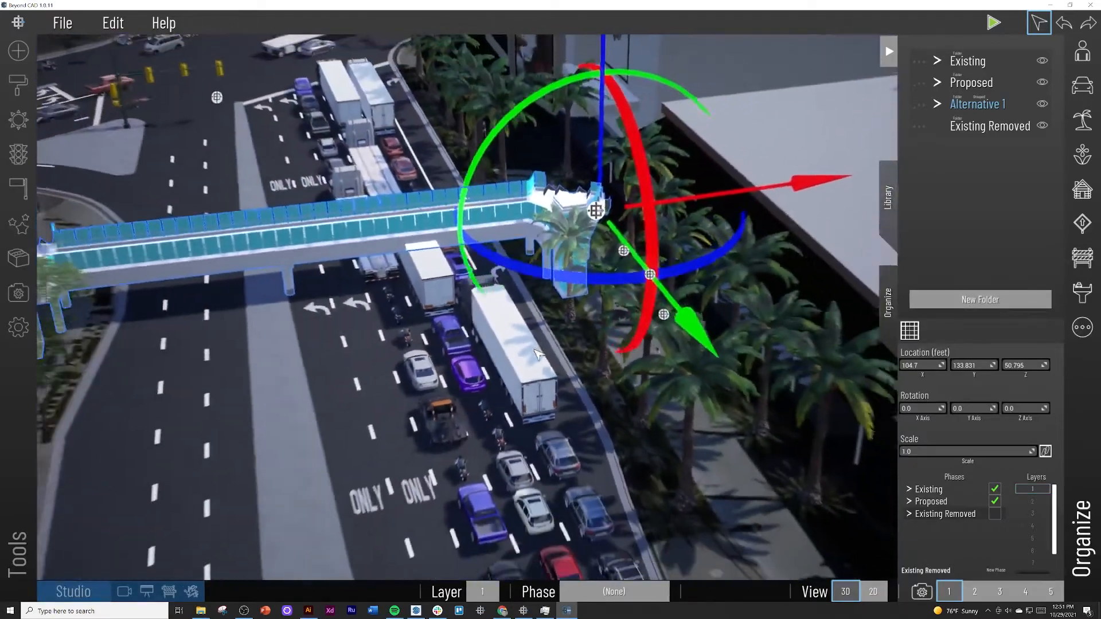
Deselect the bridge and check its placement from the deck, the stairs, the towers and the street by the bus shelter
{"action": "scroll", "coordinate": [539, 354], "scroll_direction": "down", "scroll_amount": 1}
{"action": "right_click_drag", "start_coordinate": [539, 355], "coordinate": [770, 327]}
{"action": "left_click", "coordinate": [693, 301]}
{"action": "scroll", "coordinate": [434, 341], "scroll_direction": "up", "scroll_amount": 5}
{"action": "scroll", "coordinate": [421, 337], "scroll_direction": "up", "scroll_amount": 5}
{"action": "scroll", "coordinate": [770, 326], "scroll_direction": "down", "scroll_amount": 3}
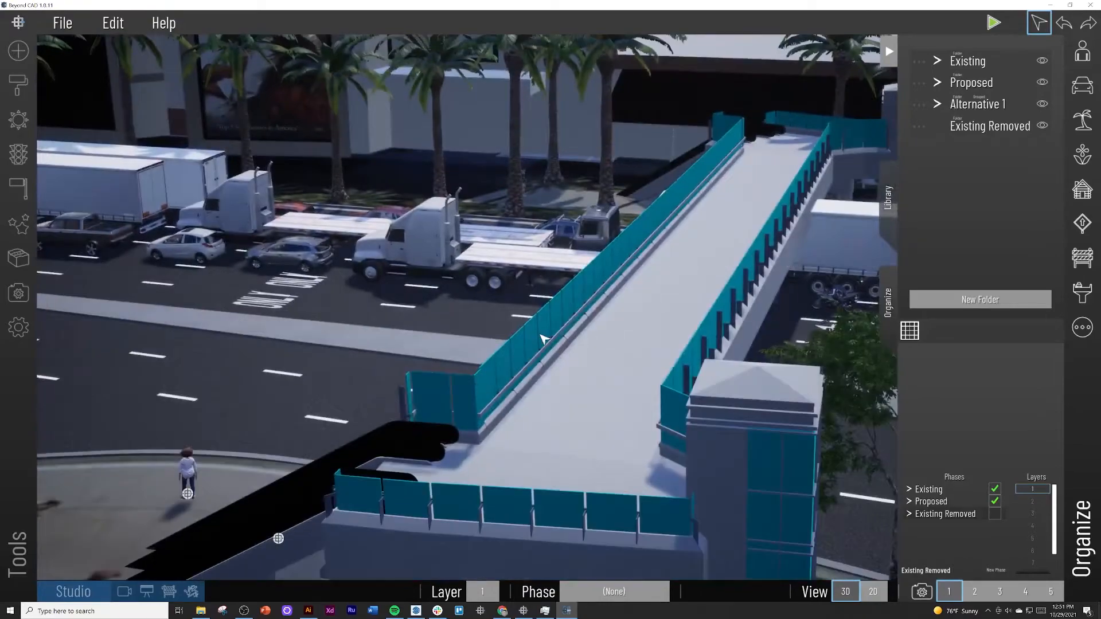
{"action": "right_click_drag", "start_coordinate": [542, 339], "coordinate": [784, 386]}
{"action": "right_click_drag", "start_coordinate": [421, 349], "coordinate": [61, 300]}
{"action": "scroll", "coordinate": [646, 317], "scroll_direction": "up", "scroll_amount": 6}
{"action": "scroll", "coordinate": [61, 300], "scroll_direction": "down", "scroll_amount": 4}
{"action": "mouse_move", "coordinate": [326, 324]}
{"action": "right_mouse_down"}
{"action": "mouse_move", "coordinate": [401, 275]}
{"action": "mouse_move", "coordinate": [332, 326]}
{"action": "right_mouse_up"}
{"action": "scroll", "coordinate": [393, 288], "scroll_direction": "up", "scroll_amount": 3}
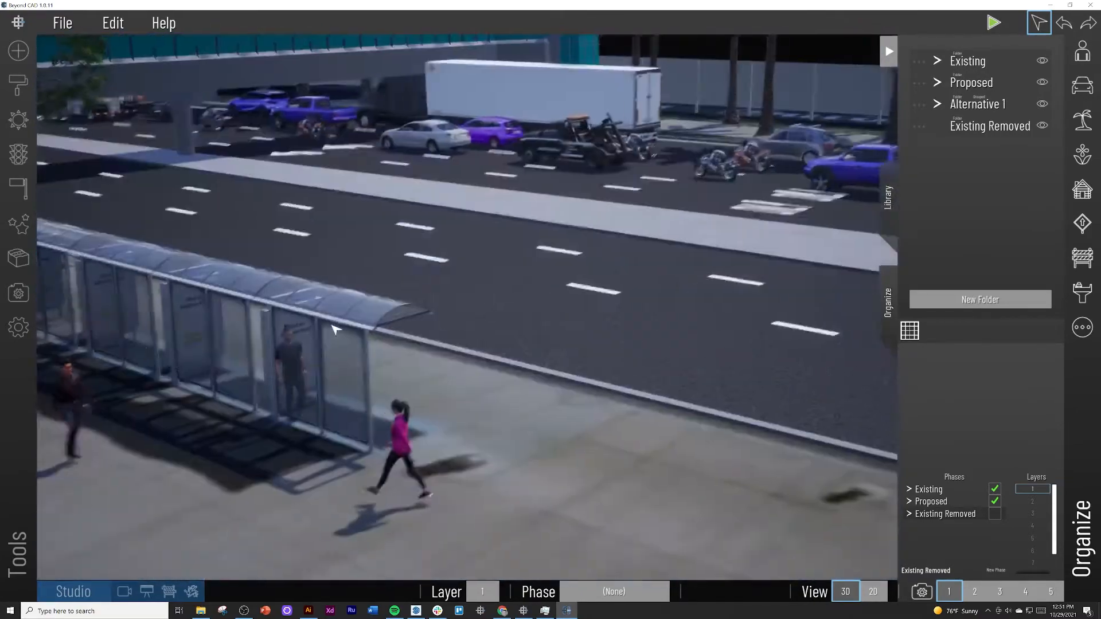
Delete the empty Existing Removed folder
{"action": "left_click", "coordinate": [971, 127]}
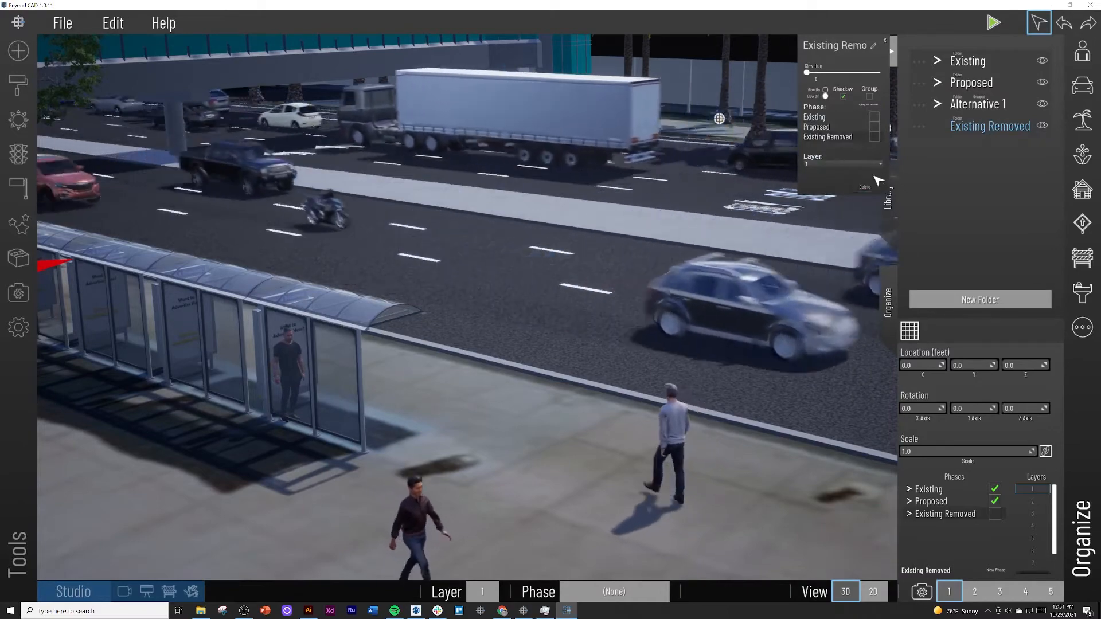
{"action": "left_click", "coordinate": [856, 187]}
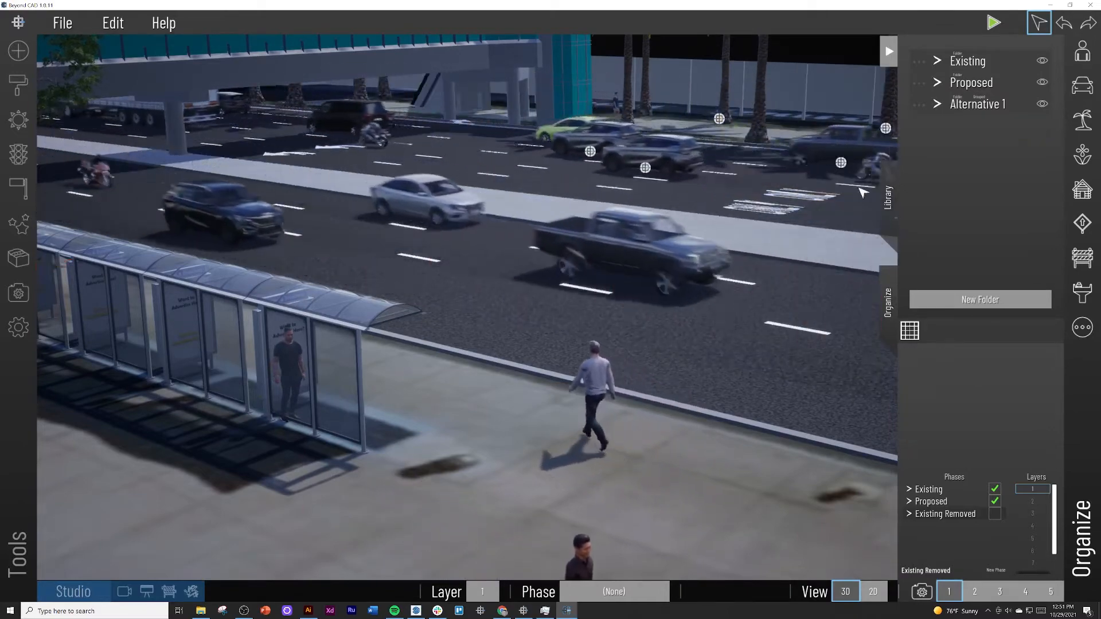
{"action": "key", "text": "s"}
{"action": "right_click_drag", "start_coordinate": [797, 201], "coordinate": [712, 202]}
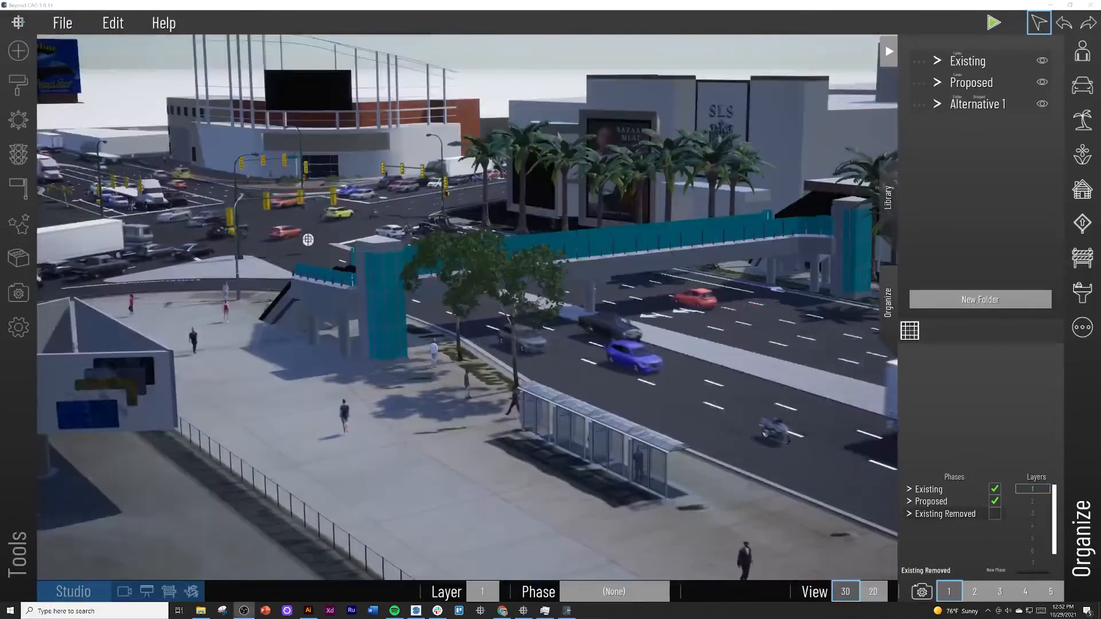
Hide the Alternative 1 bridge, with the whole intersection in view
{"action": "right_click_drag", "start_coordinate": [228, 261], "coordinate": [207, 319]}
{"action": "key", "text": "s"}
{"action": "key", "text": "w"}
{"action": "key", "text": "s"}
{"action": "key", "text": "w"}
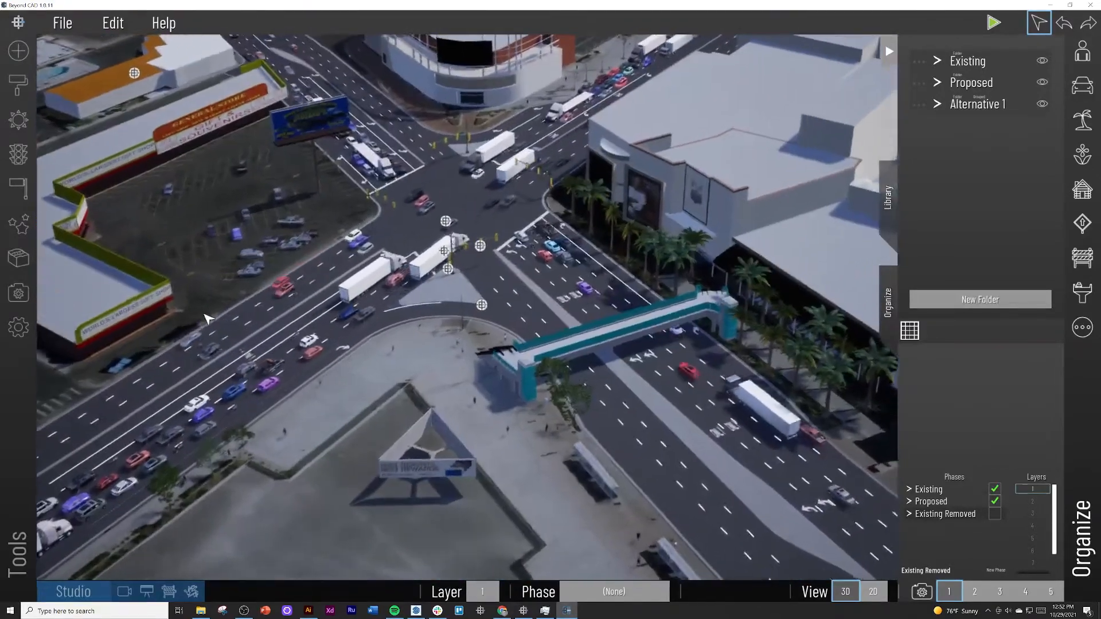
{"action": "left_click", "coordinate": [1042, 104]}
{"action": "key", "text": "w"}
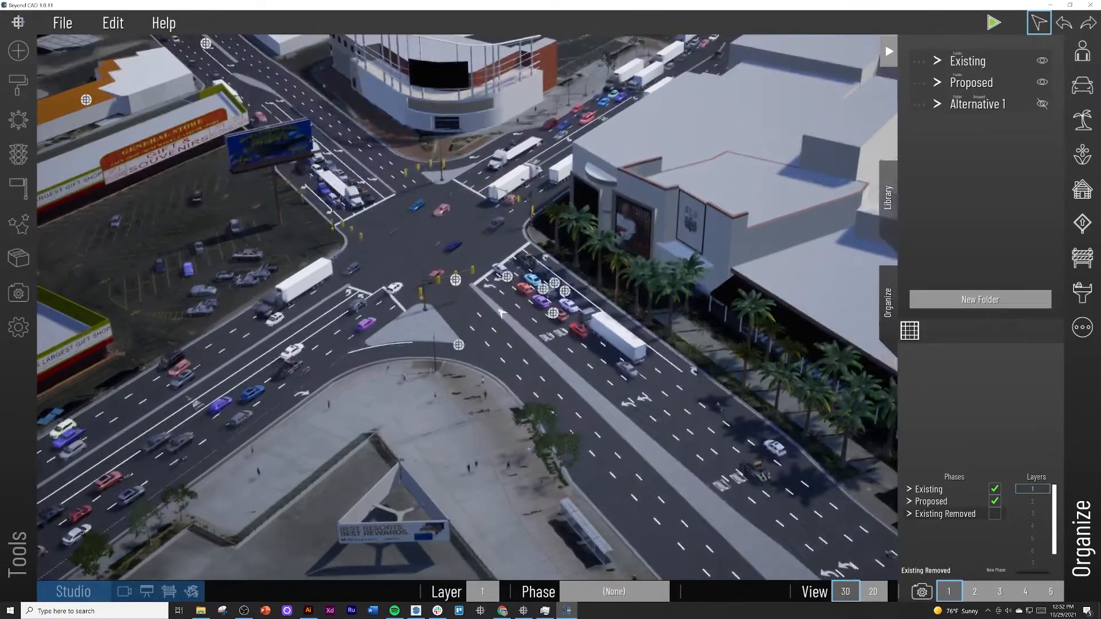
Import the 3D file Alt_2_combined with the existing import options
{"action": "left_click", "coordinate": [67, 23]}
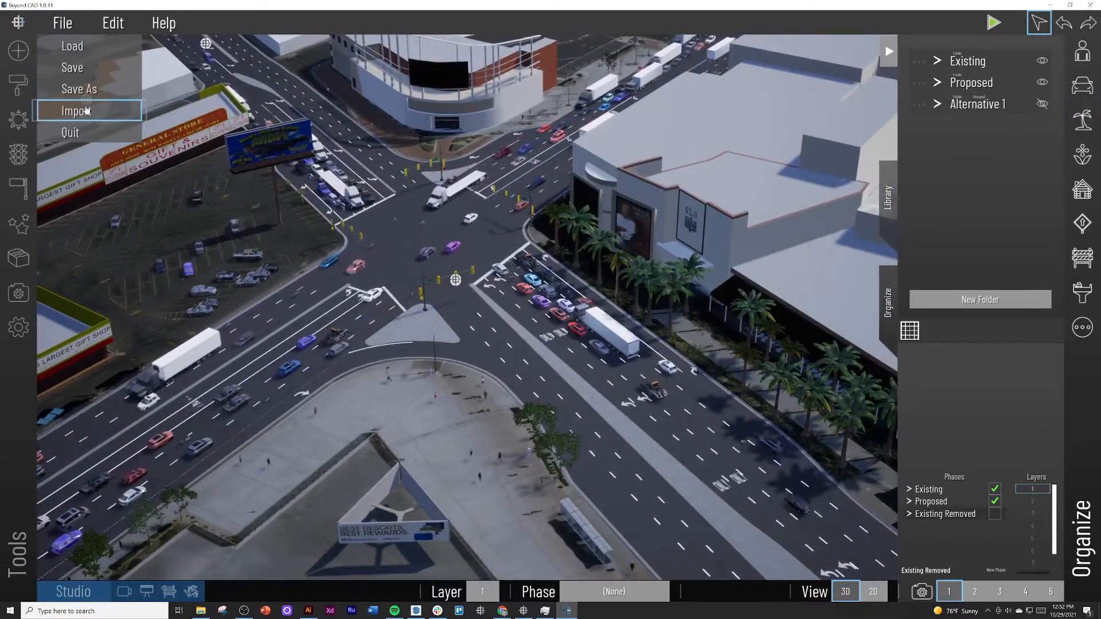
{"action": "left_click", "coordinate": [70, 109]}
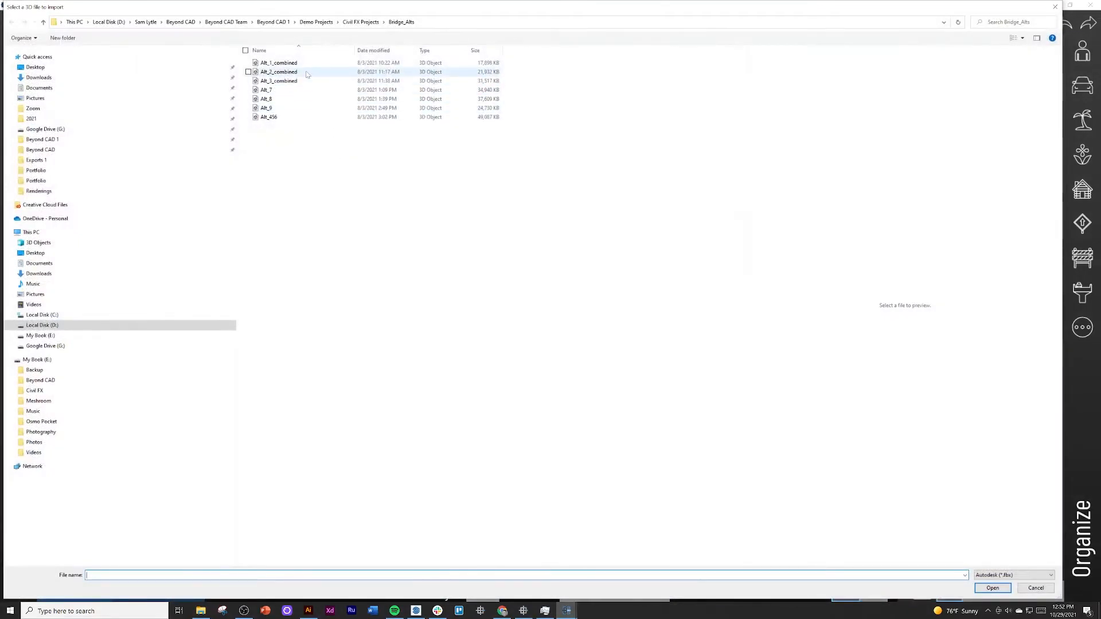
{"action": "left_click", "coordinate": [987, 589]}
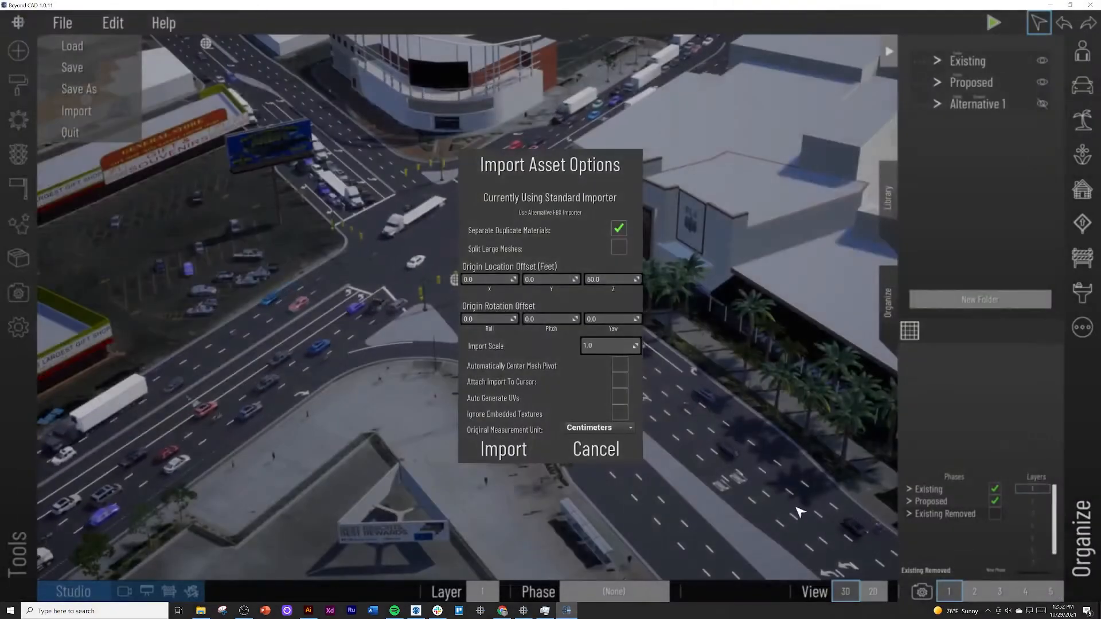
{"action": "left_click", "coordinate": [502, 453]}
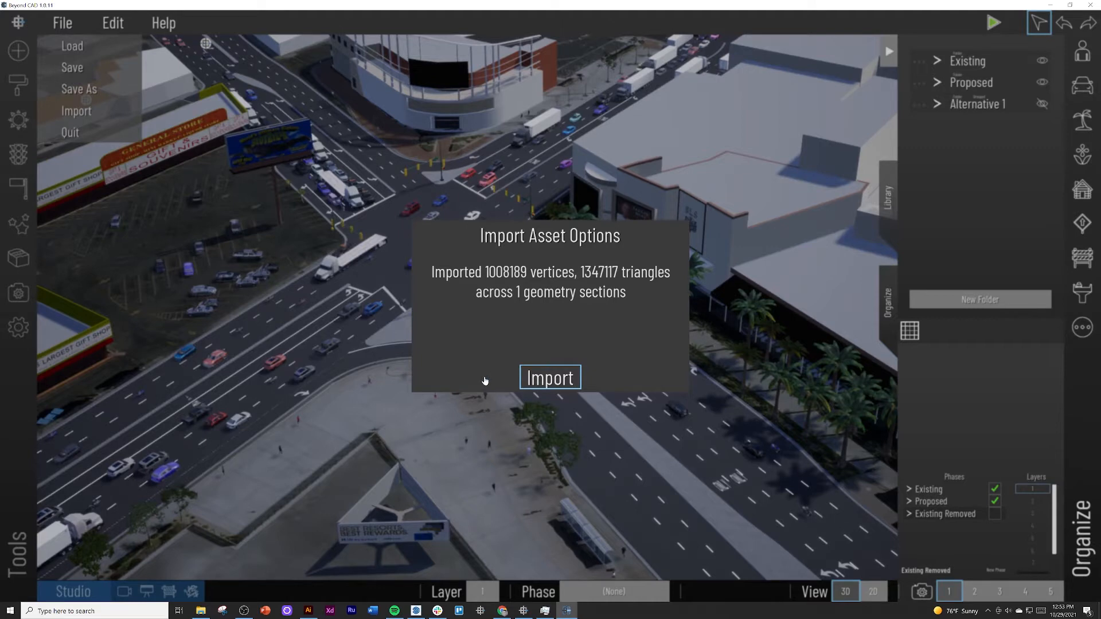
{"action": "left_click", "coordinate": [530, 379]}
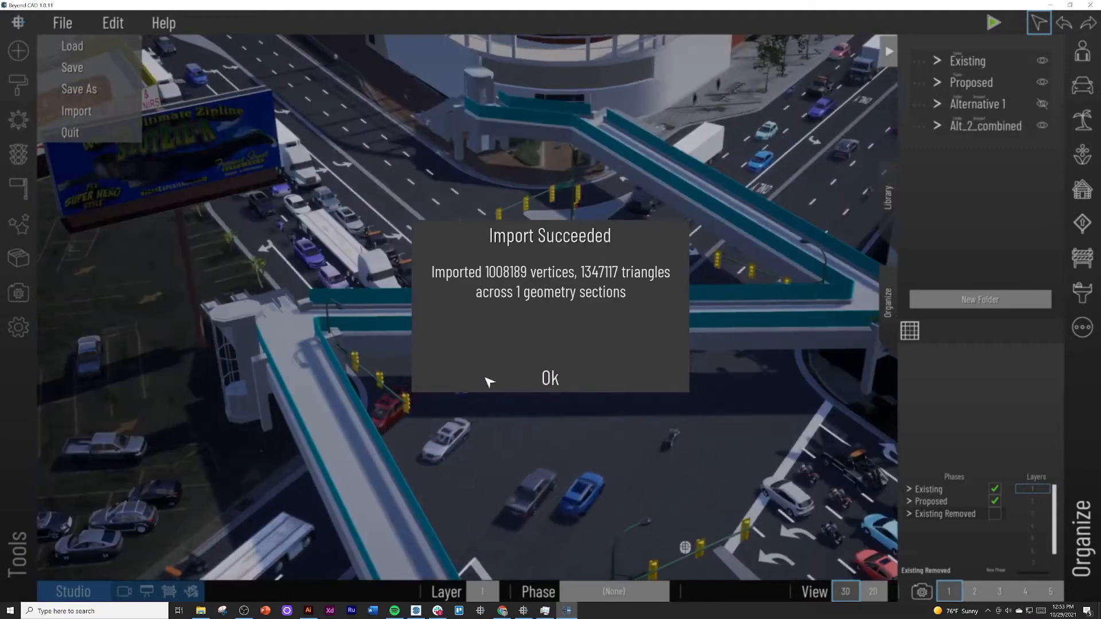
{"action": "left_click", "coordinate": [550, 377]}
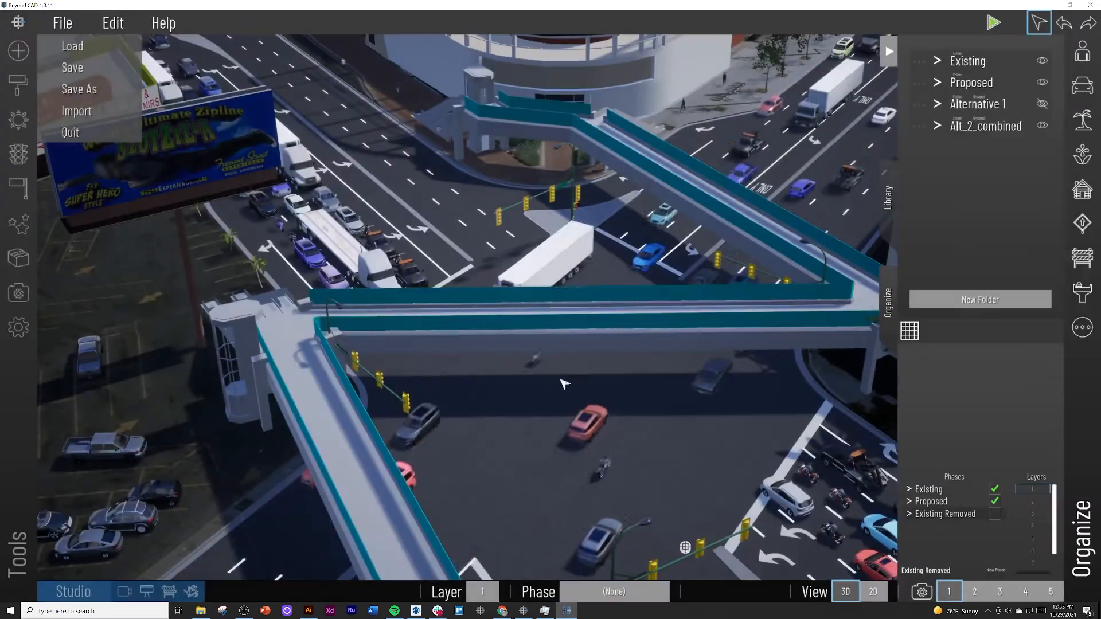
Examine how the Alt_2_combined bridges, towers and stairs sit over the intersection
{"action": "scroll", "coordinate": [470, 434], "scroll_direction": "down", "scroll_amount": 5}
{"action": "scroll", "coordinate": [471, 435], "scroll_direction": "up", "scroll_amount": 5}
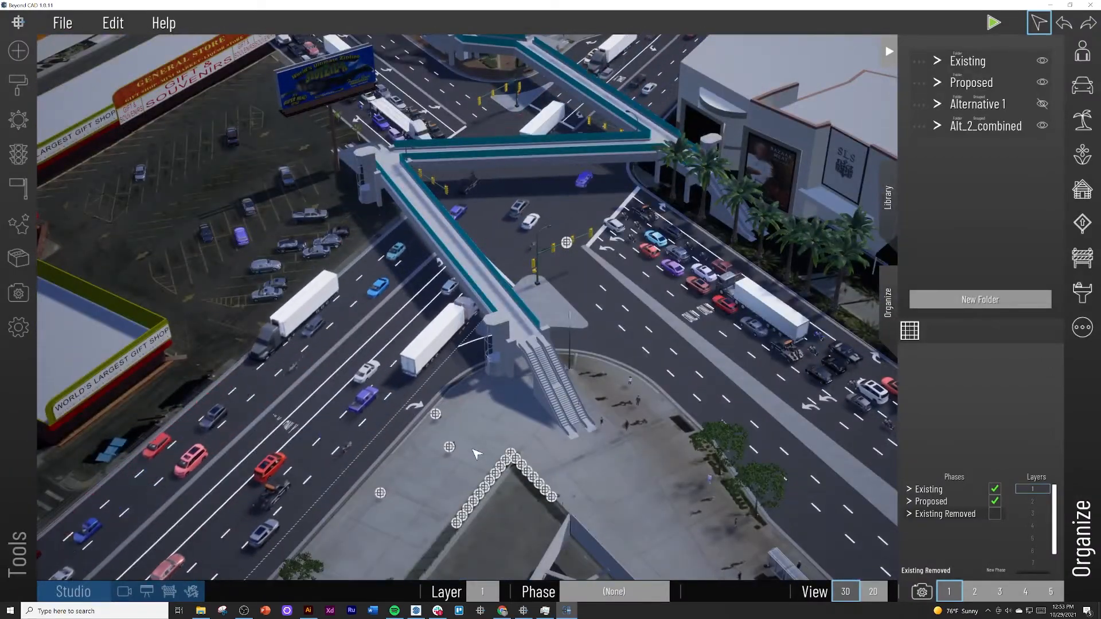
{"action": "scroll", "coordinate": [476, 454], "scroll_direction": "up", "scroll_amount": 3}
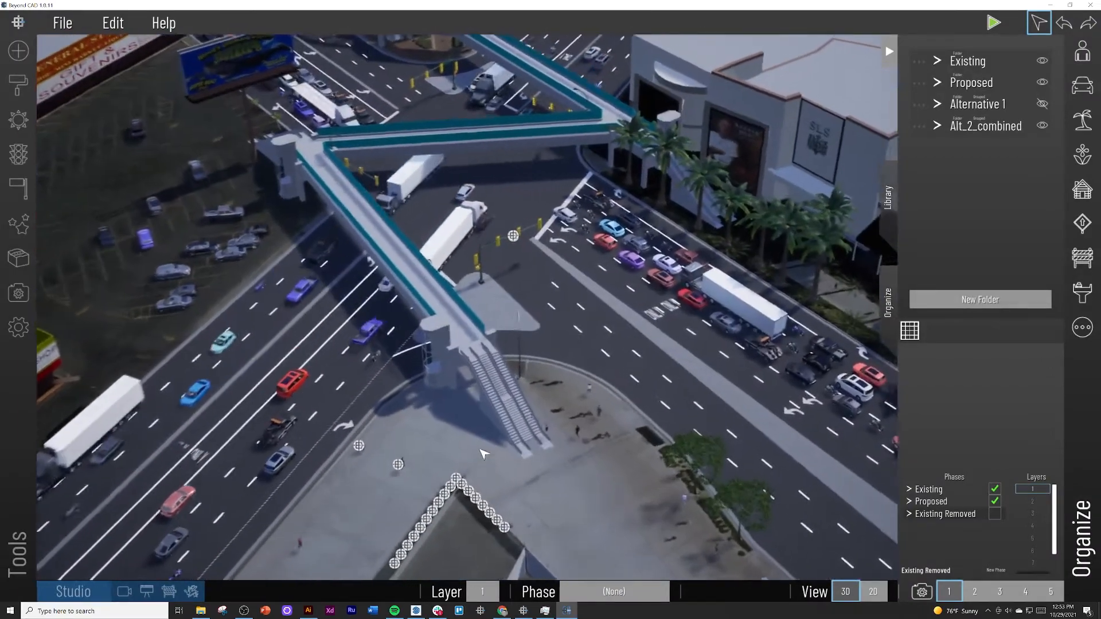
{"action": "right_click_drag", "start_coordinate": [482, 454], "coordinate": [455, 422]}
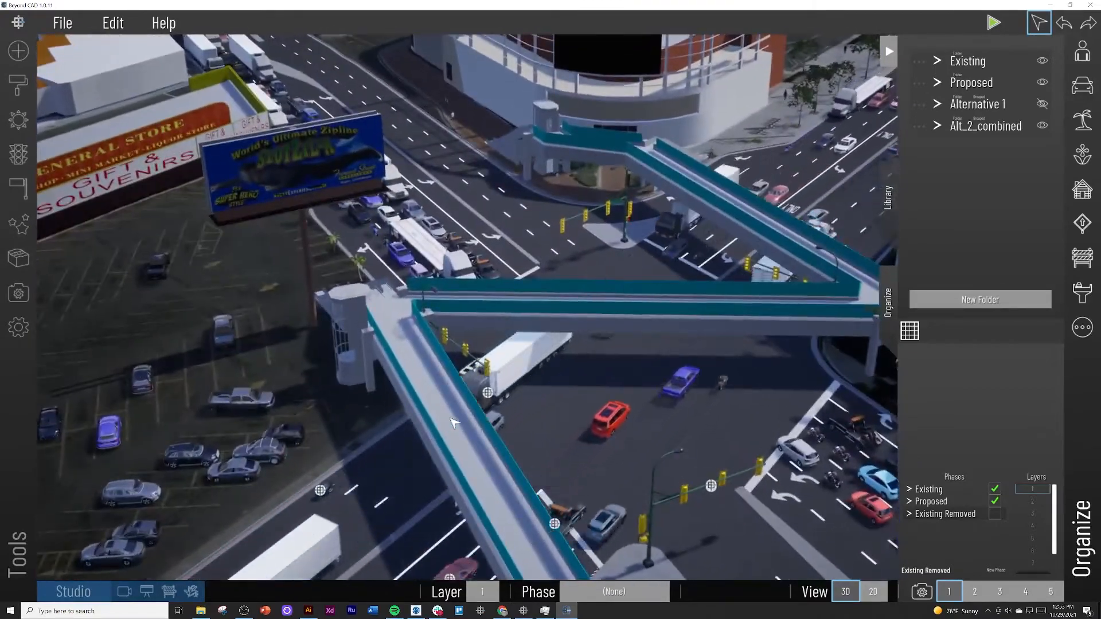
{"action": "scroll", "coordinate": [533, 423], "scroll_direction": "up", "scroll_amount": 5}
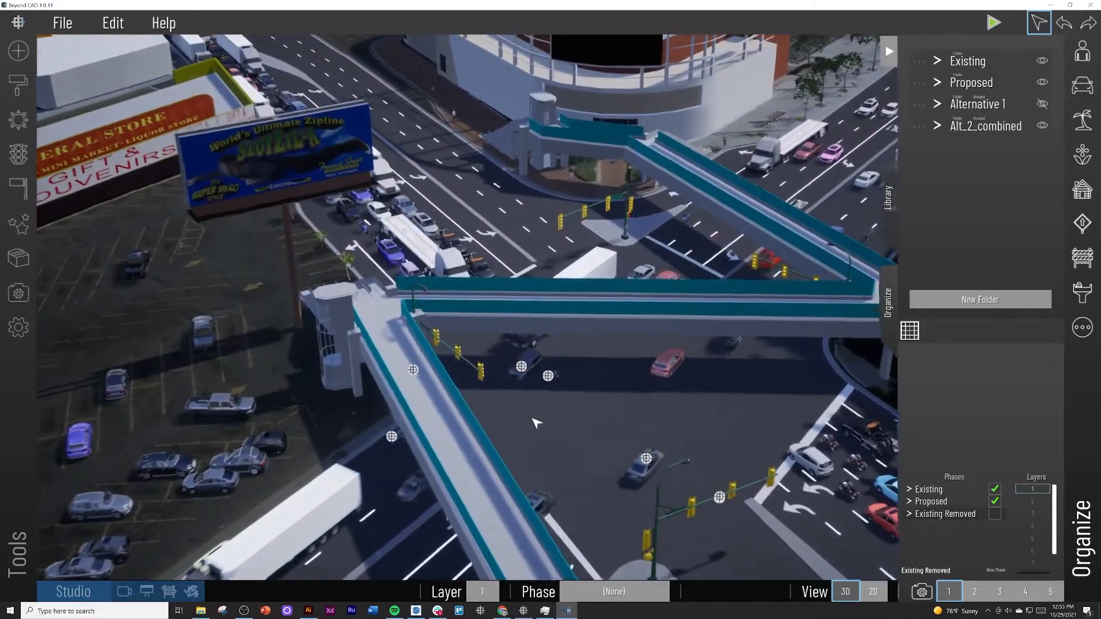
{"action": "scroll", "coordinate": [538, 426], "scroll_direction": "up", "scroll_amount": 3}
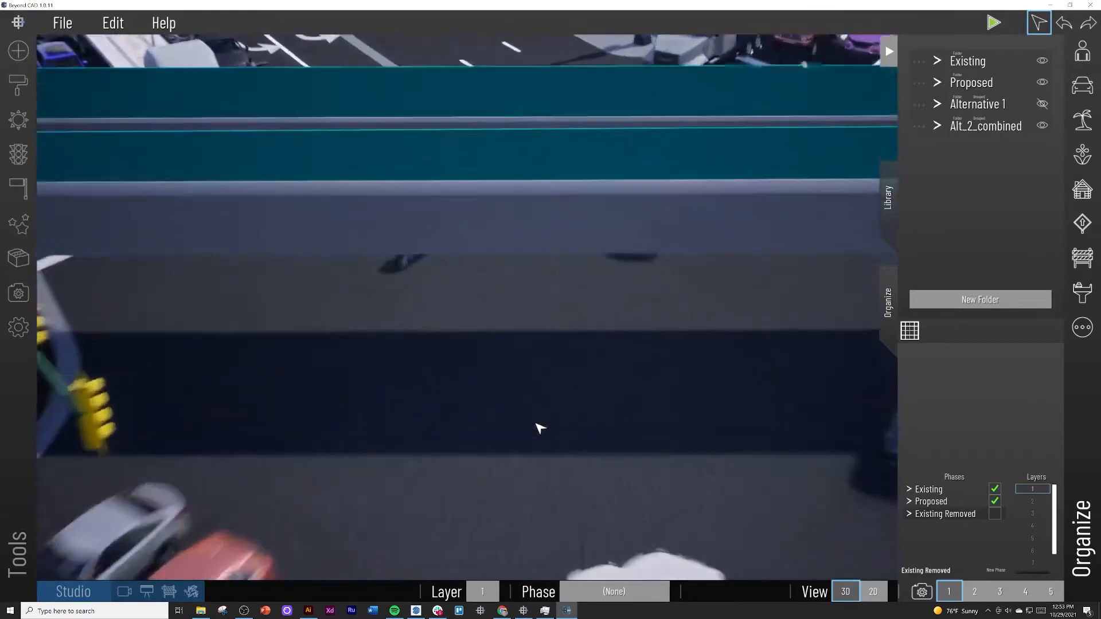
Select the traffic signal whose pole runs through the bridge column at the General Store corner
{"action": "right_click_drag", "start_coordinate": [536, 423], "coordinate": [295, 372]}
{"action": "scroll", "coordinate": [293, 369], "scroll_direction": "down", "scroll_amount": 3}
{"action": "scroll", "coordinate": [295, 374], "scroll_direction": "down", "scroll_amount": 3}
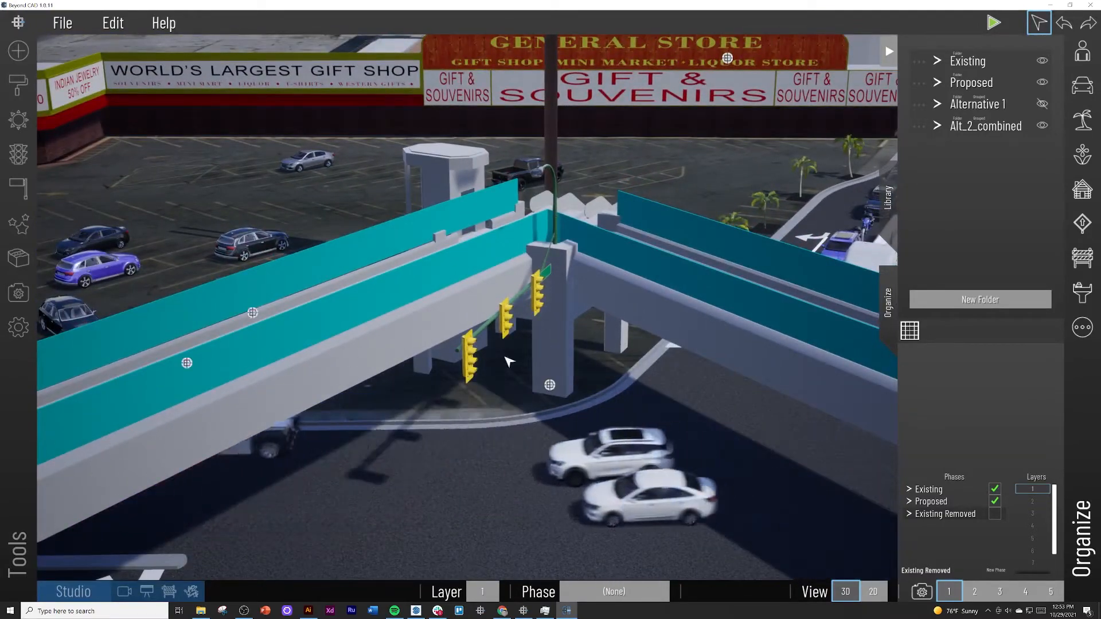
{"action": "left_click", "coordinate": [551, 386]}
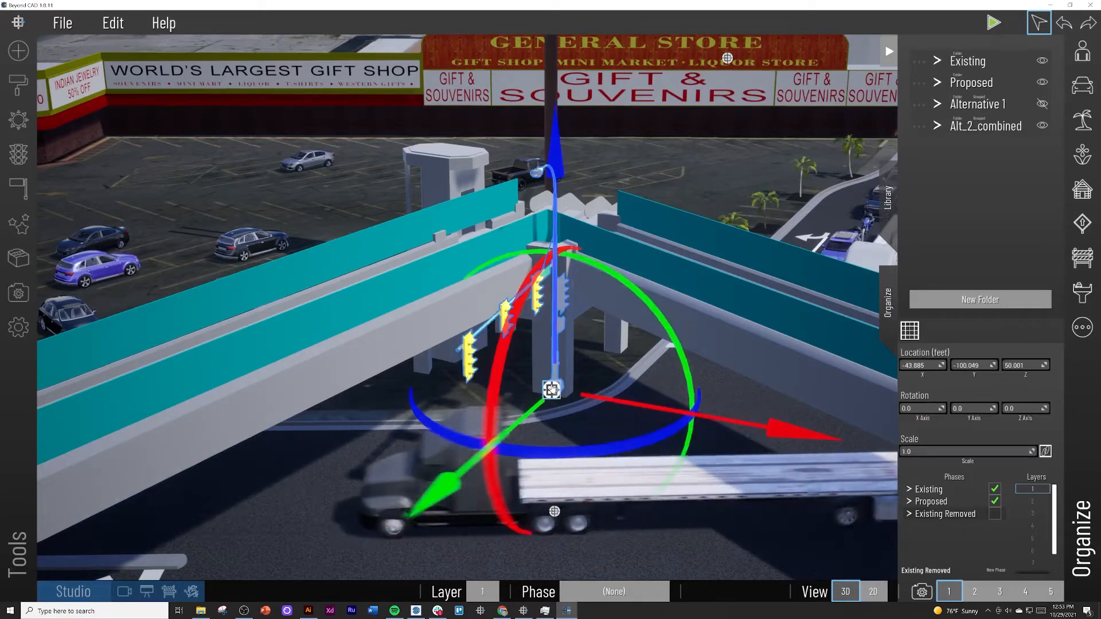
{"action": "scroll", "coordinate": [591, 405], "scroll_direction": "up", "scroll_amount": 2}
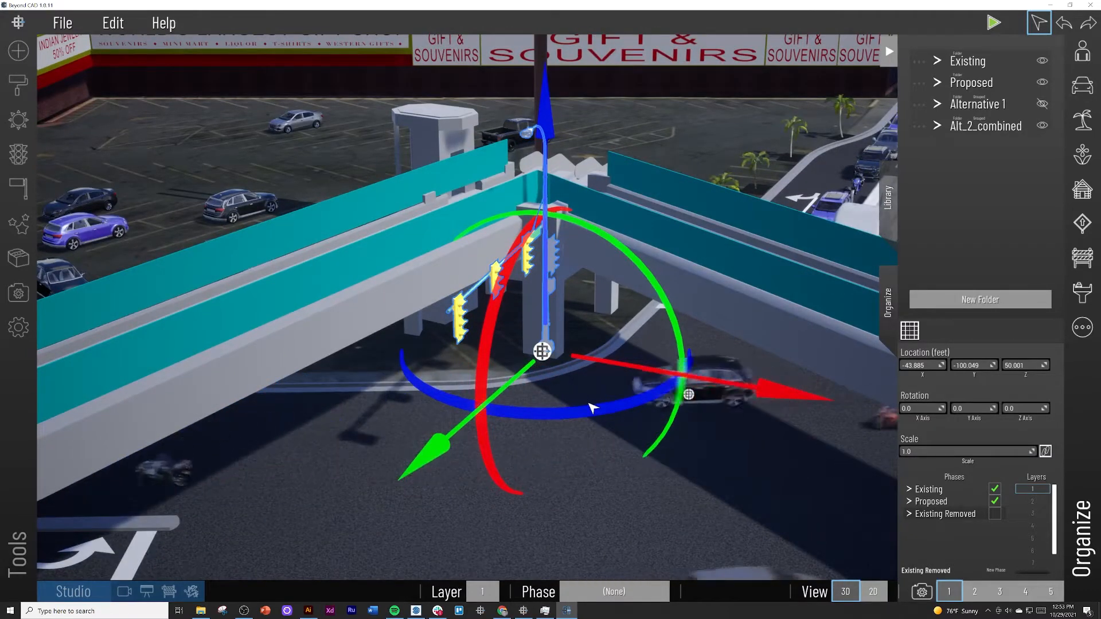
{"action": "right_click_drag", "start_coordinate": [448, 232], "coordinate": [574, 258]}
Look through the Existing folder for the entry of the selected traffic signal
{"action": "left_click", "coordinate": [937, 61]}
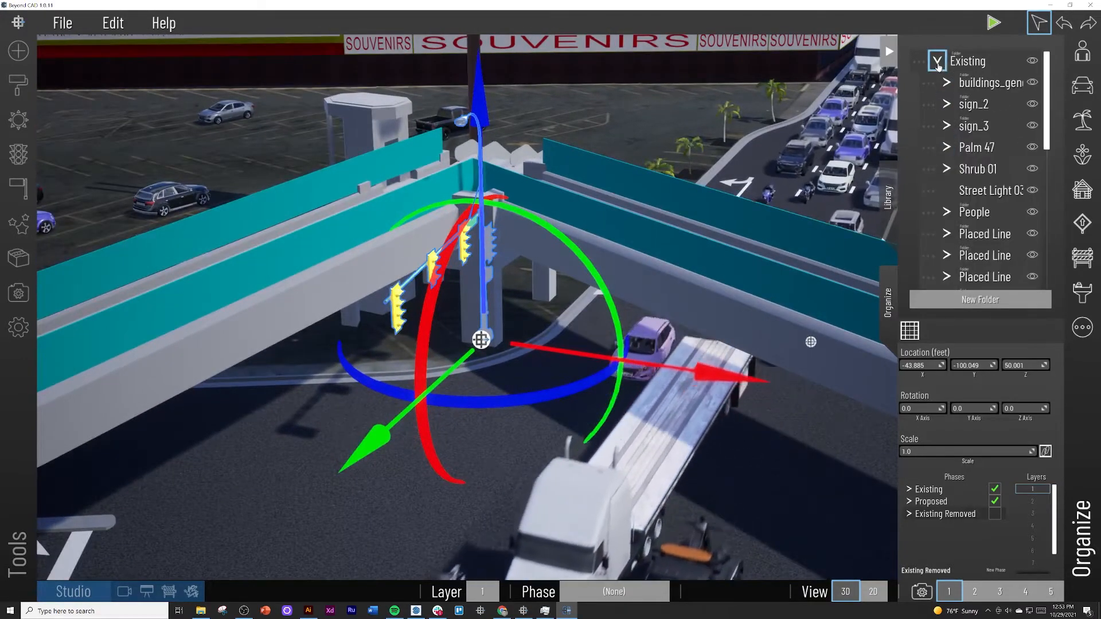
{"action": "scroll", "coordinate": [960, 118], "scroll_direction": "down", "scroll_amount": 3}
{"action": "scroll", "coordinate": [961, 118], "scroll_direction": "down", "scroll_amount": 3}
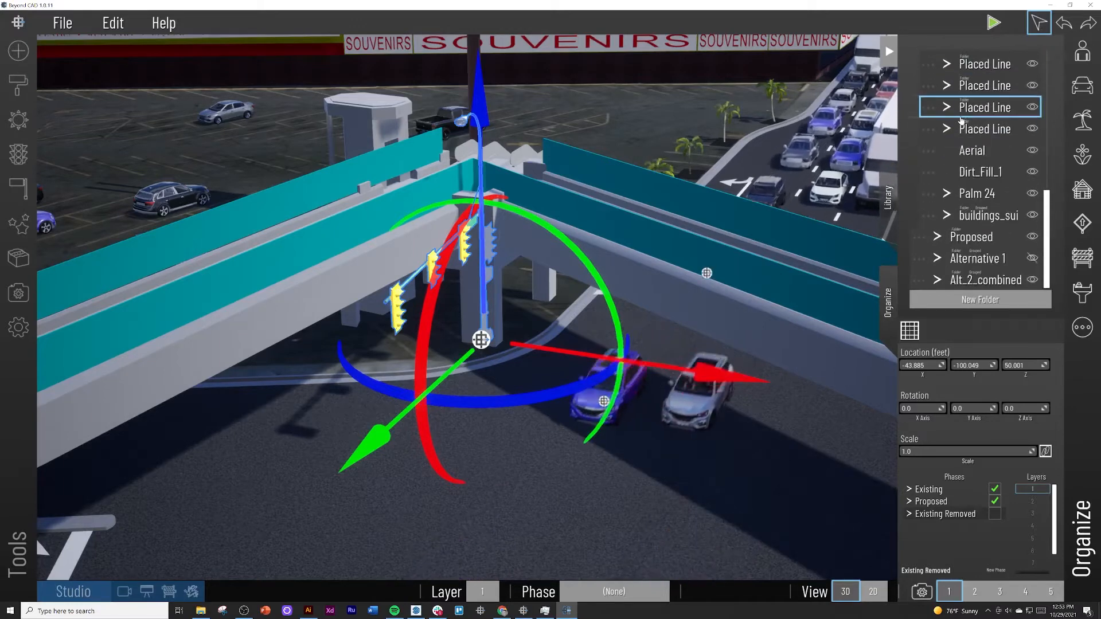
{"action": "scroll", "coordinate": [949, 140], "scroll_direction": "up", "scroll_amount": 4}
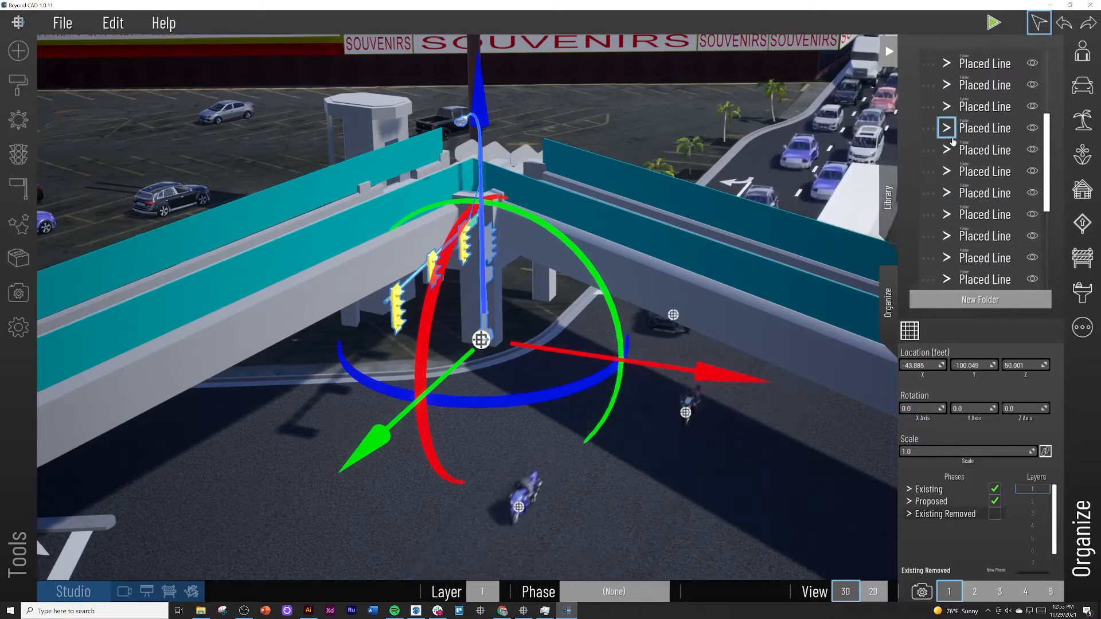
{"action": "scroll", "coordinate": [952, 141], "scroll_direction": "up", "scroll_amount": 2}
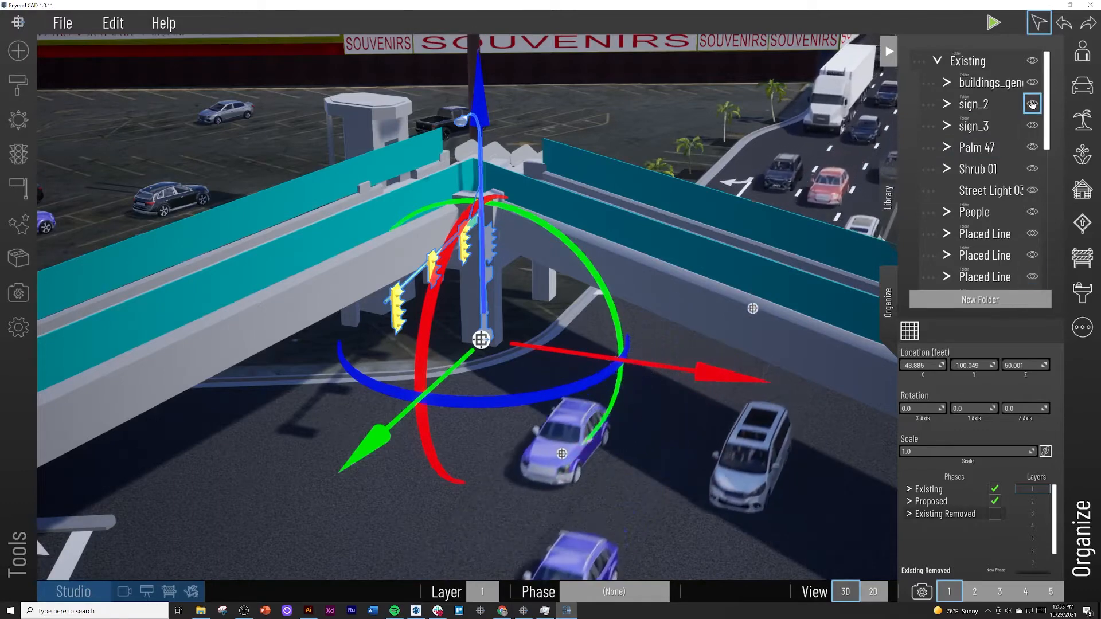
{"action": "scroll", "coordinate": [1016, 191], "scroll_direction": "down", "scroll_amount": 1}
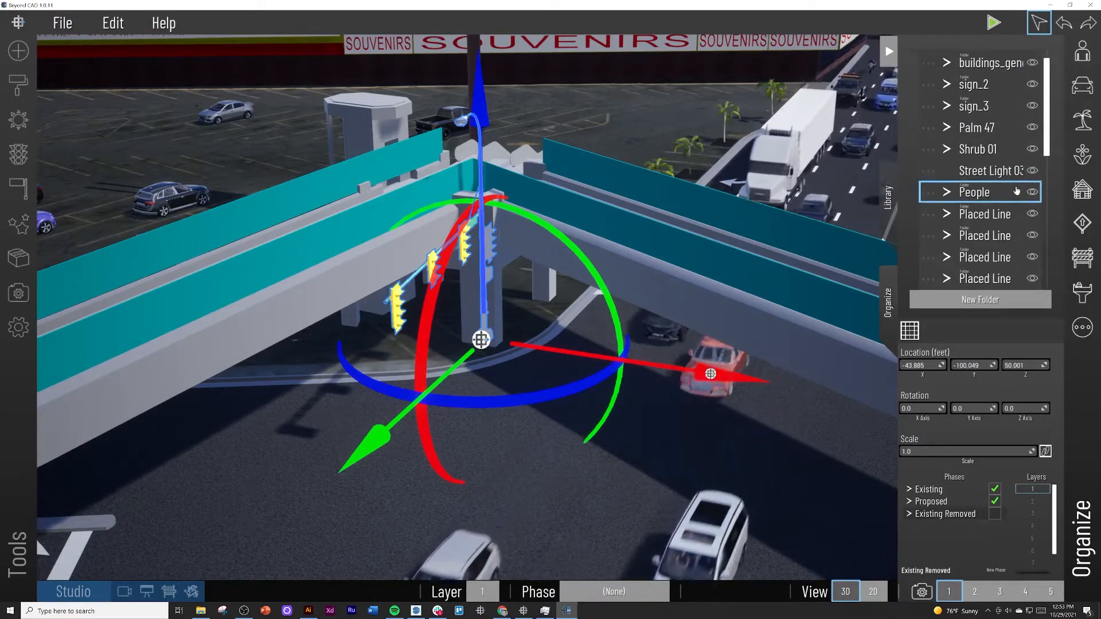
{"action": "scroll", "coordinate": [1016, 191], "scroll_direction": "down", "scroll_amount": 5}
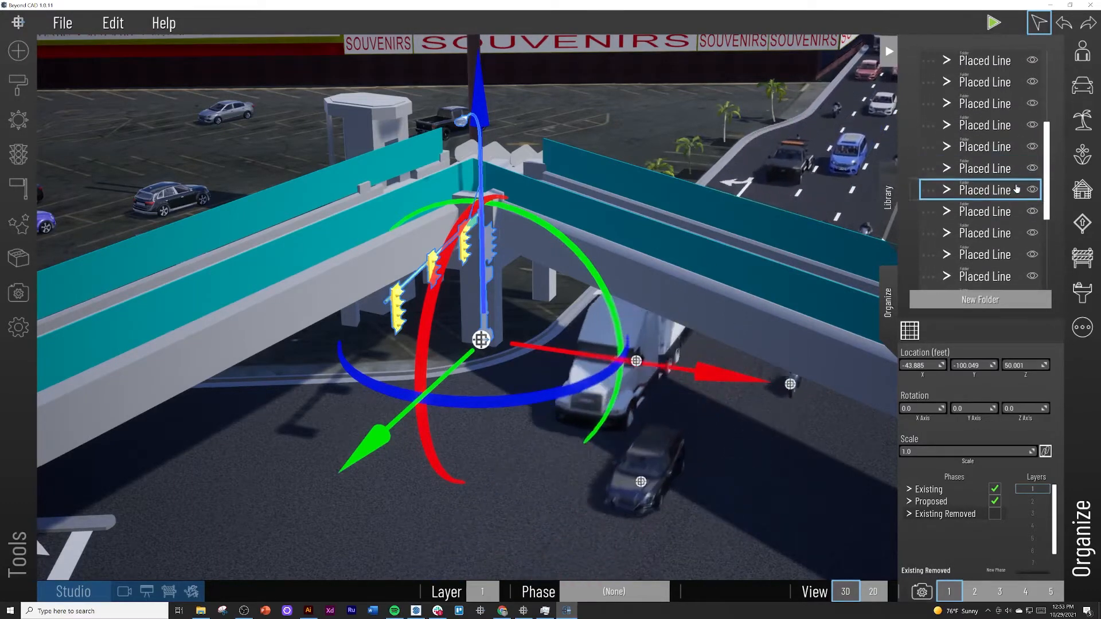
{"action": "scroll", "coordinate": [1016, 191], "scroll_direction": "down", "scroll_amount": 5}
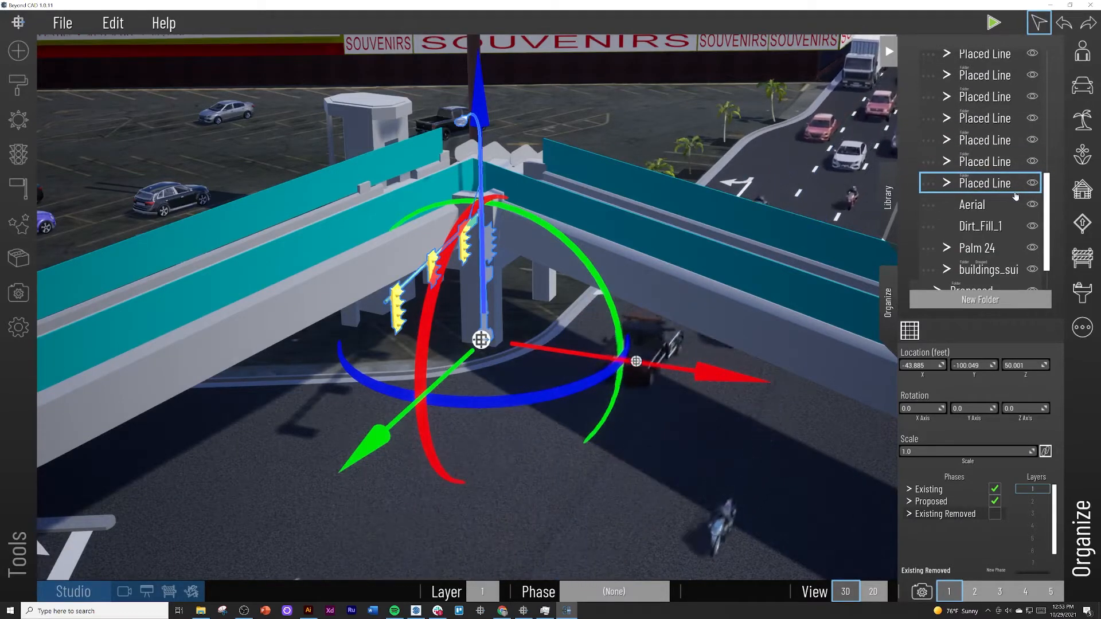
{"action": "scroll", "coordinate": [1021, 218], "scroll_direction": "down", "scroll_amount": 1}
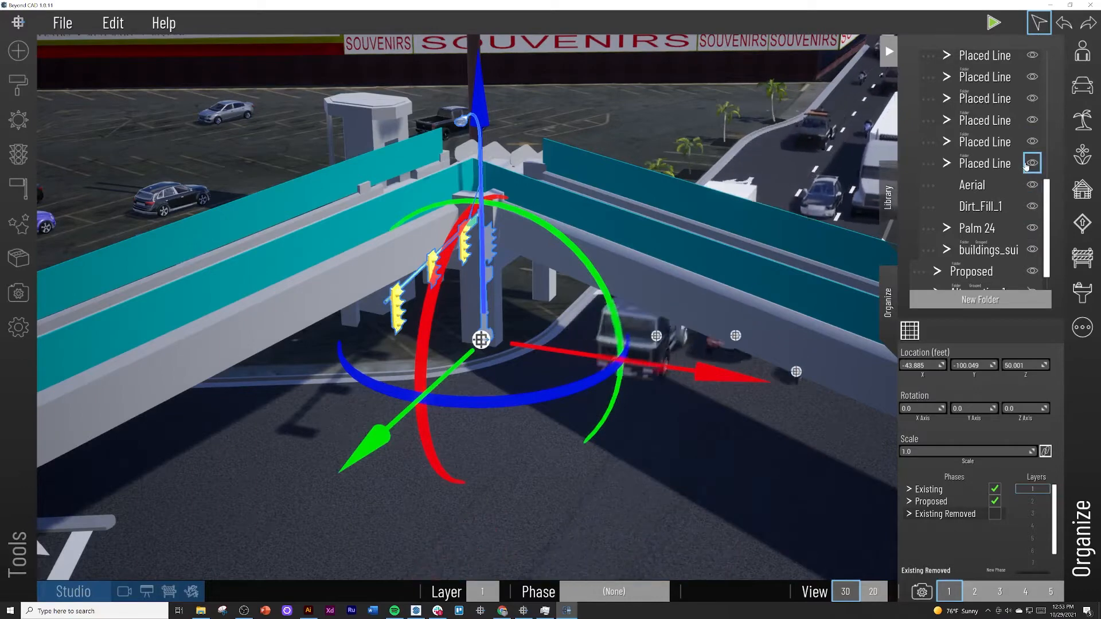
{"action": "scroll", "coordinate": [1015, 158], "scroll_direction": "up", "scroll_amount": 5}
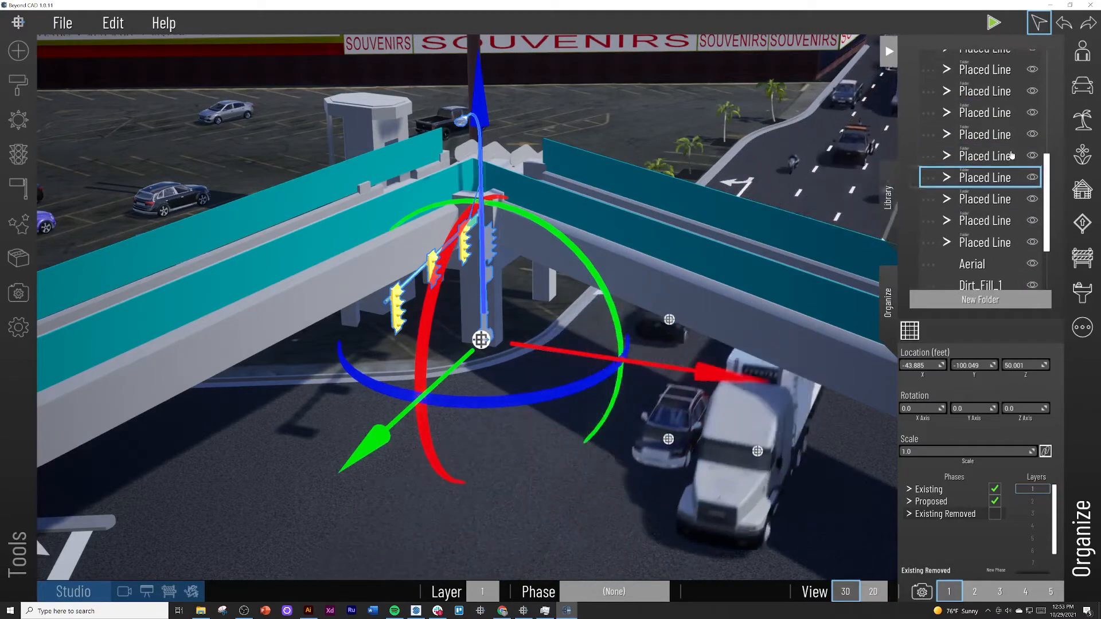
{"action": "scroll", "coordinate": [1011, 154], "scroll_direction": "up", "scroll_amount": 5}
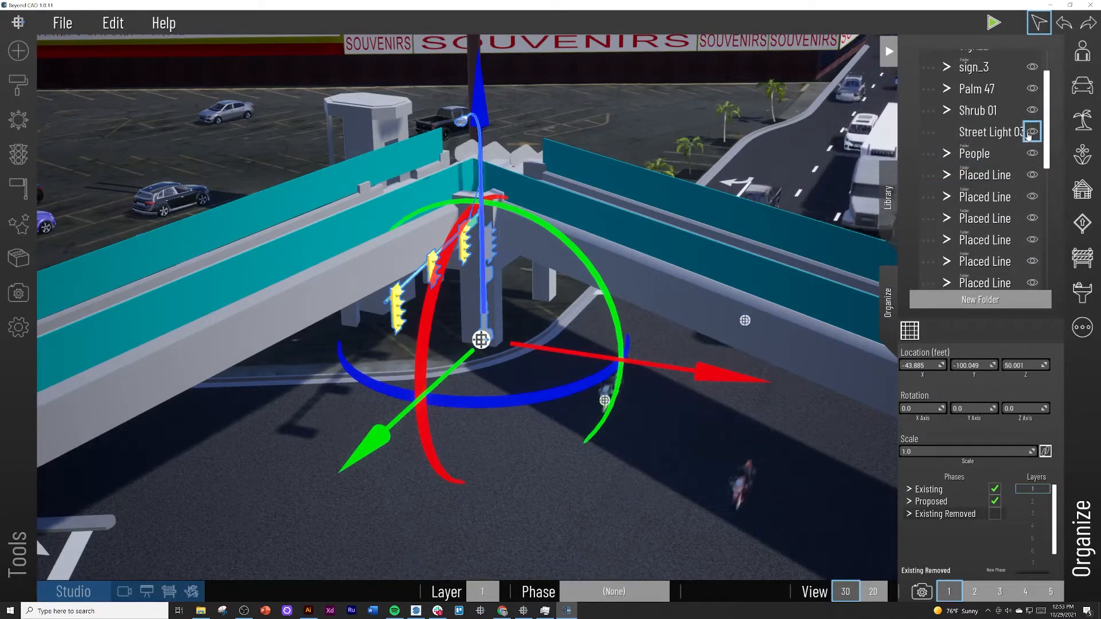
{"action": "scroll", "coordinate": [1014, 141], "scroll_direction": "up", "scroll_amount": 1}
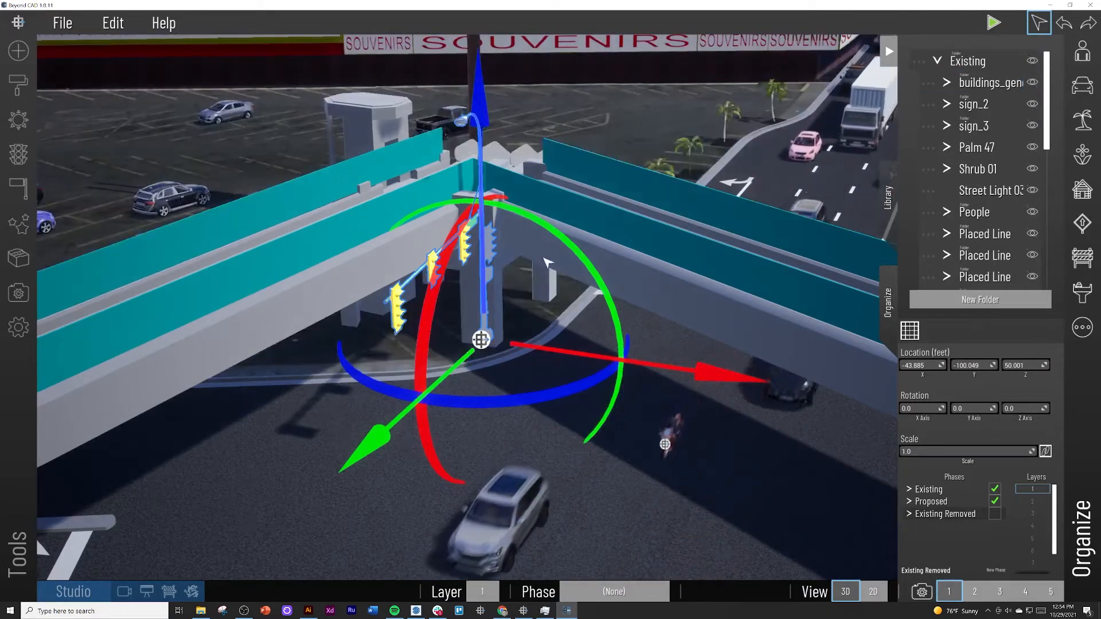
Assign the selected traffic signal in the Proposed folder to the Existing Removed phase and collapse the folder
{"action": "left_click", "coordinate": [934, 63]}
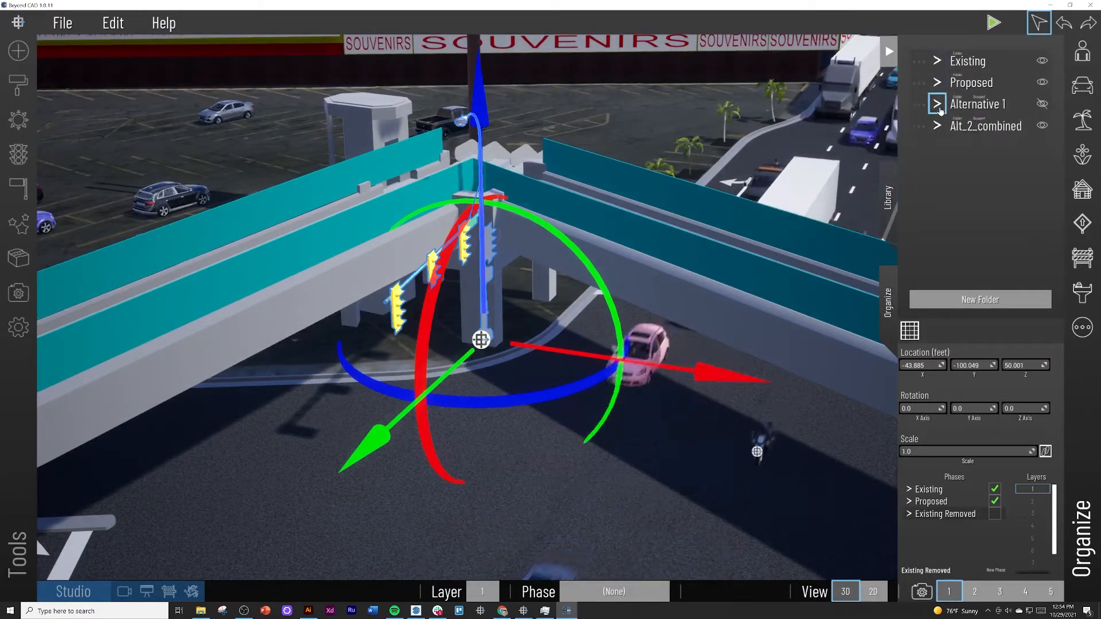
{"action": "left_click", "coordinate": [938, 83]}
{"action": "scroll", "coordinate": [961, 238], "scroll_direction": "down", "scroll_amount": 2}
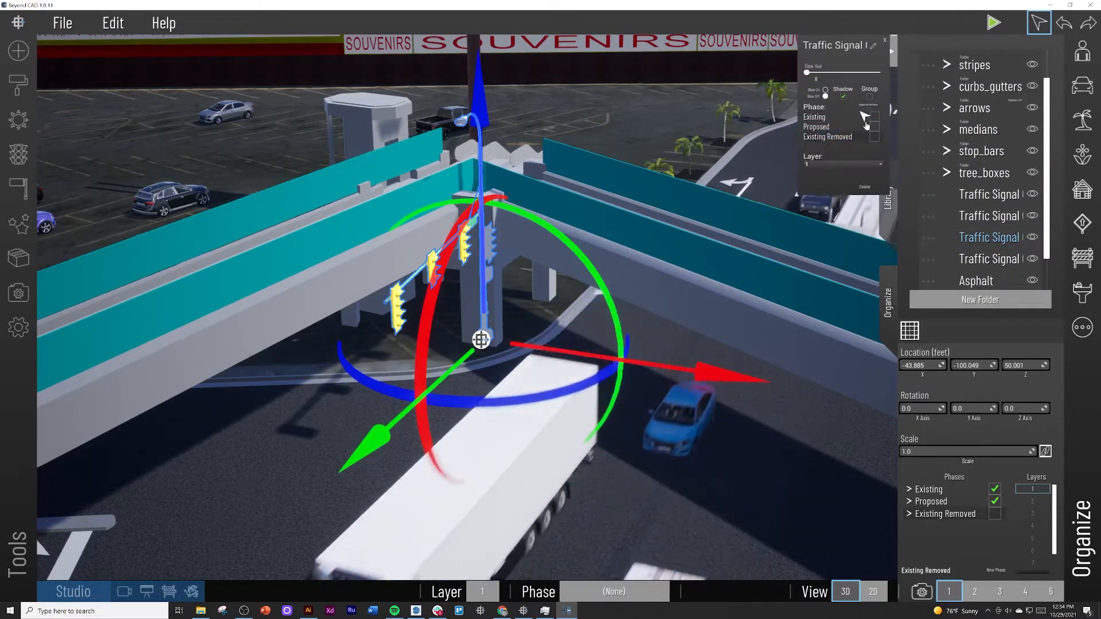
{"action": "left_click", "coordinate": [874, 136]}
{"action": "left_click", "coordinate": [885, 40]}
{"action": "right_click_drag", "start_coordinate": [499, 258], "coordinate": [396, 350]}
{"action": "left_click", "coordinate": [472, 310]}
{"action": "scroll", "coordinate": [949, 186], "scroll_direction": "up", "scroll_amount": 2}
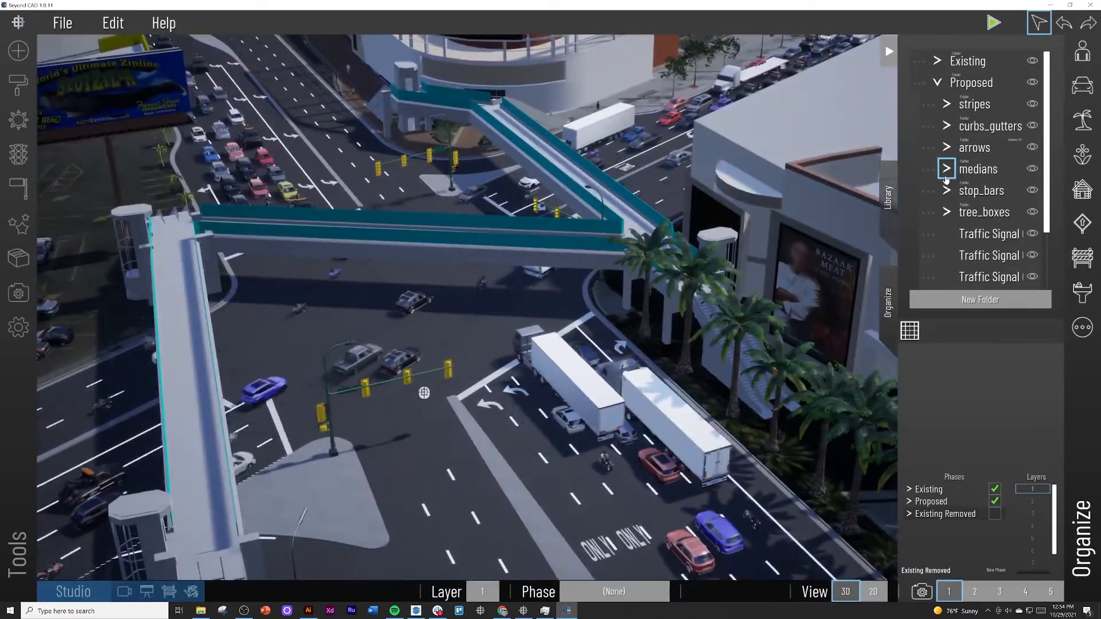
{"action": "left_click", "coordinate": [936, 83]}
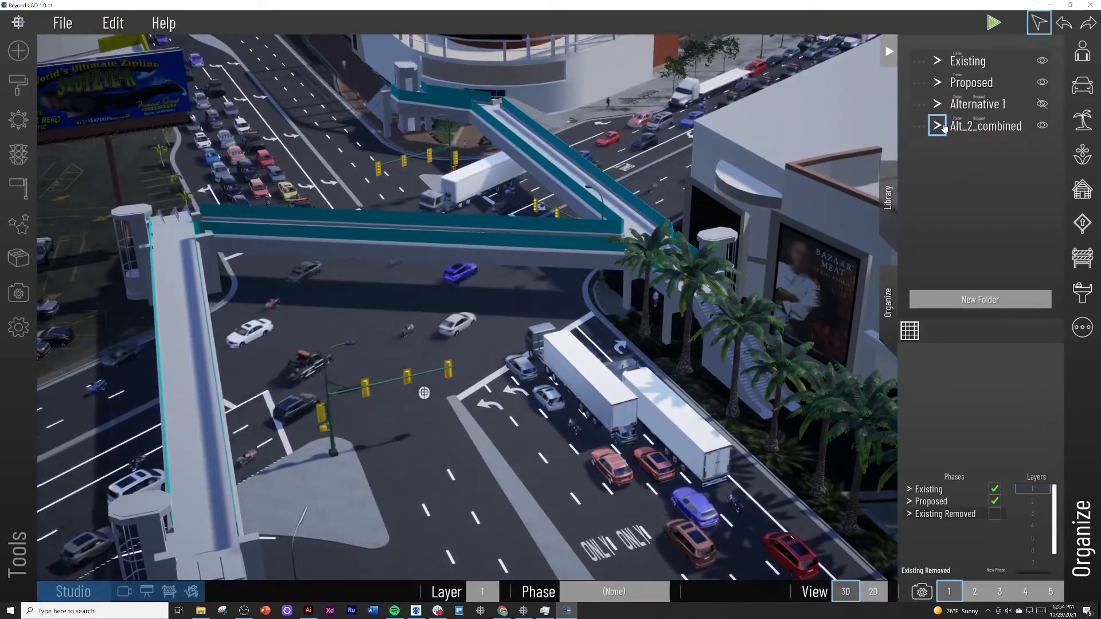
Rename the Alt_2_combined model to Alternative 2 and hide it
{"action": "left_click", "coordinate": [927, 128]}
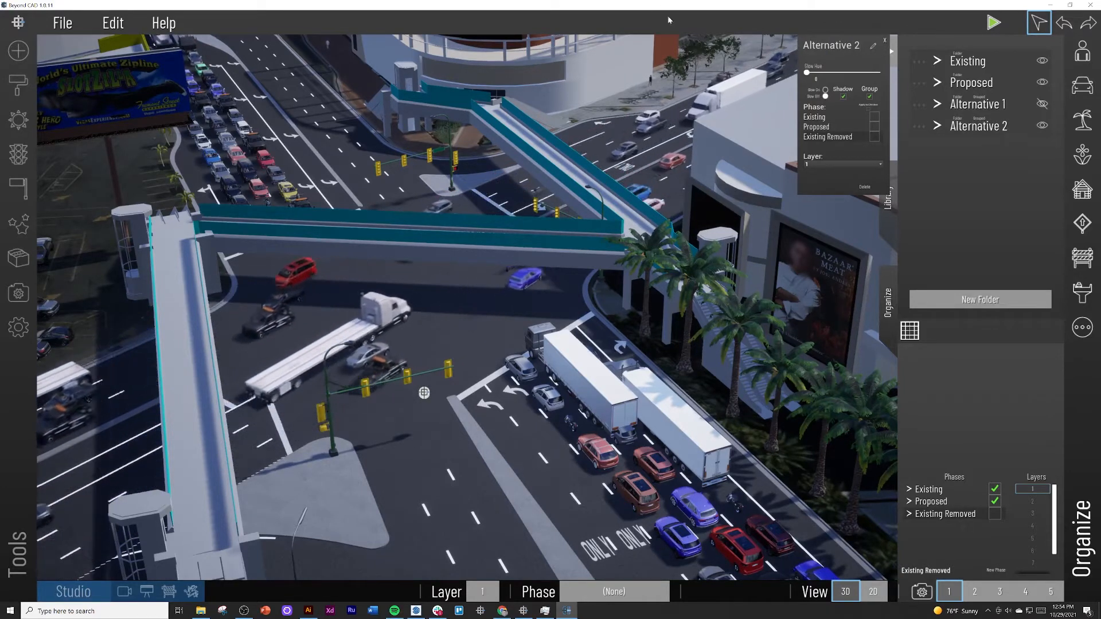
{"action": "left_click", "coordinate": [886, 42]}
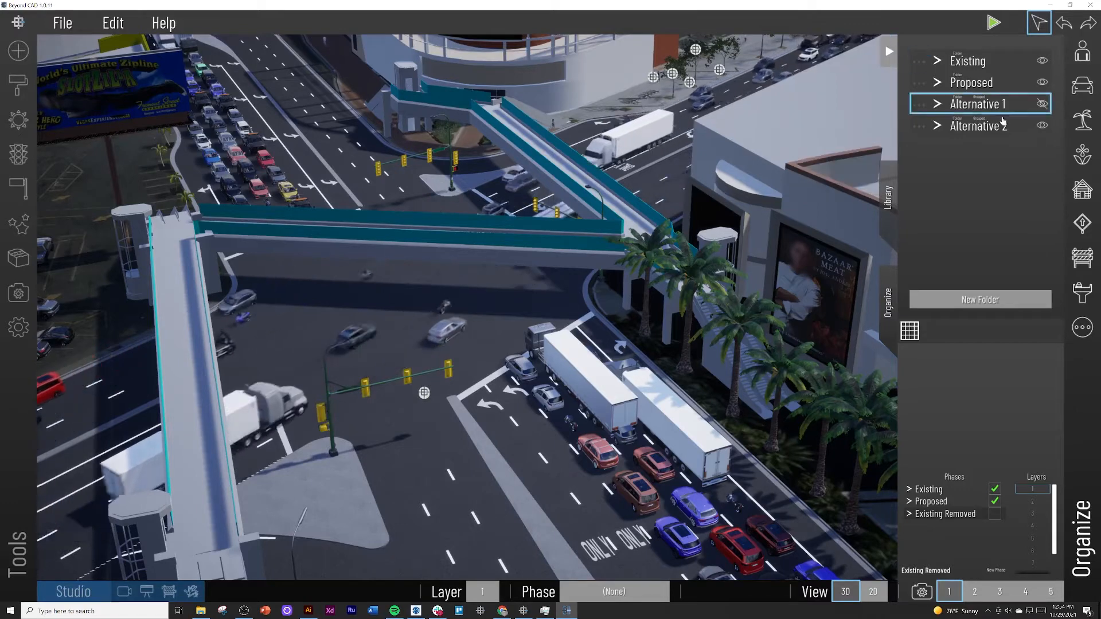
{"action": "left_click", "coordinate": [1042, 127]}
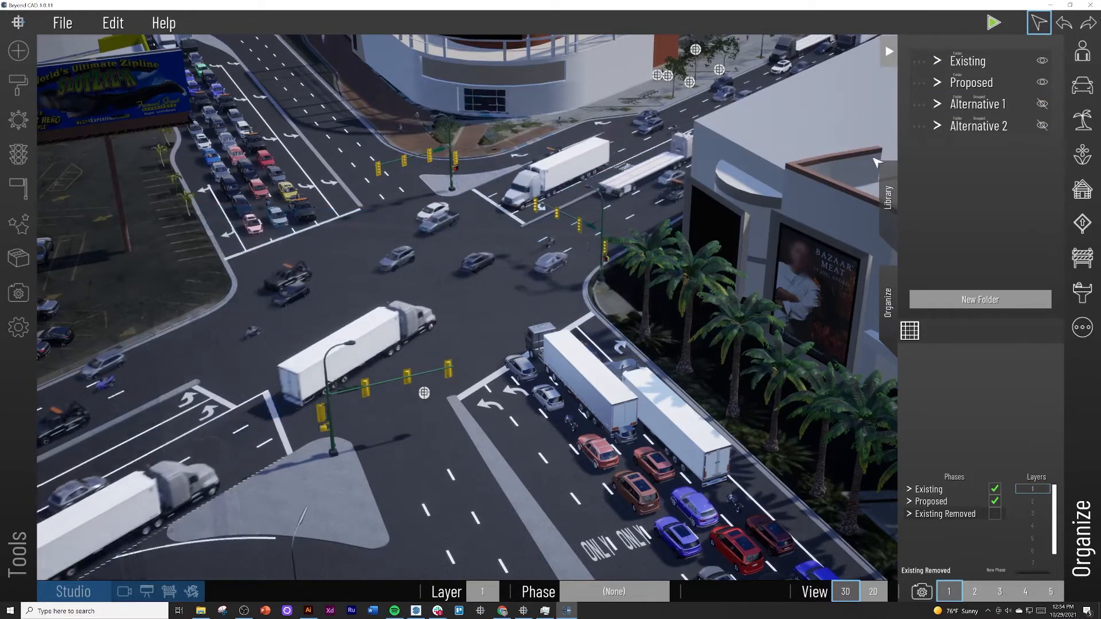
Import the 3D file Alt_3_combined with the existing import options
{"action": "left_click", "coordinate": [56, 26]}
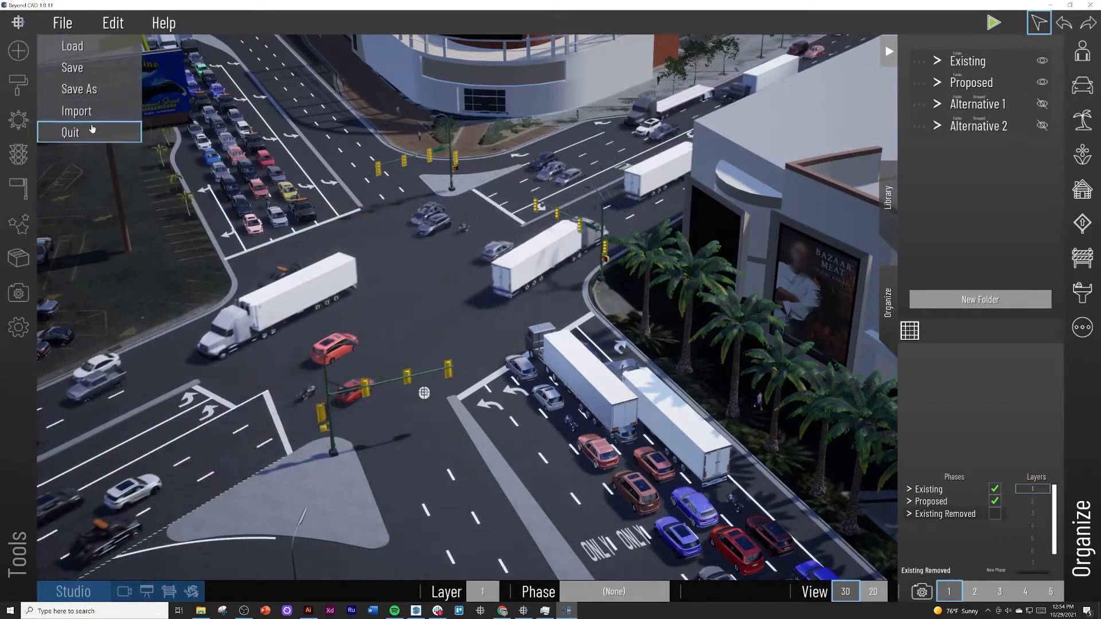
{"action": "left_click", "coordinate": [76, 111]}
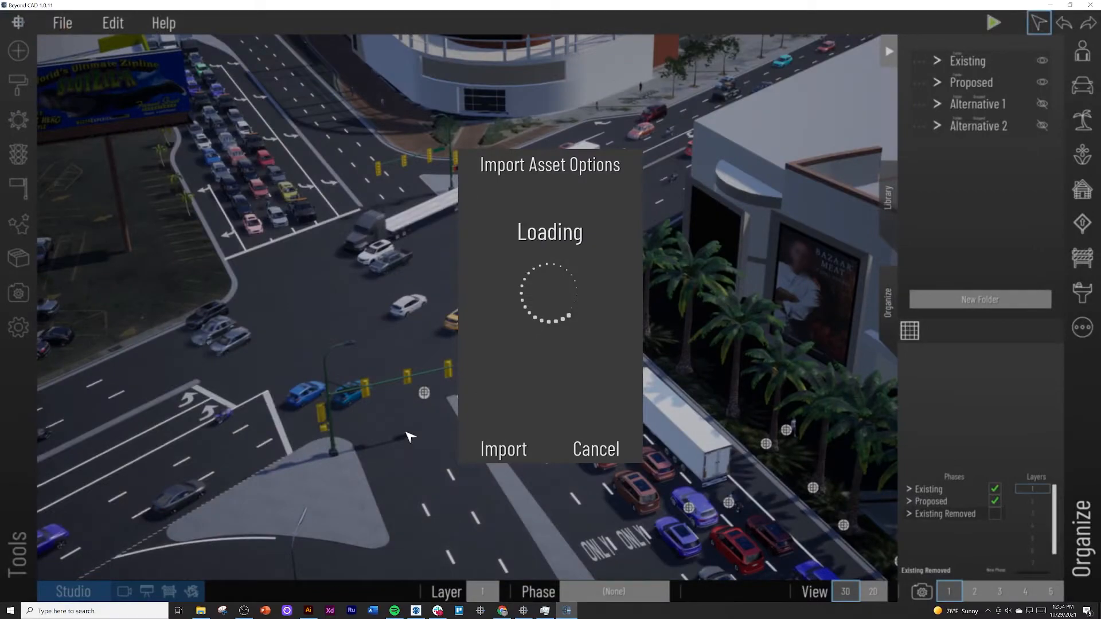
{"action": "left_click", "coordinate": [548, 376]}
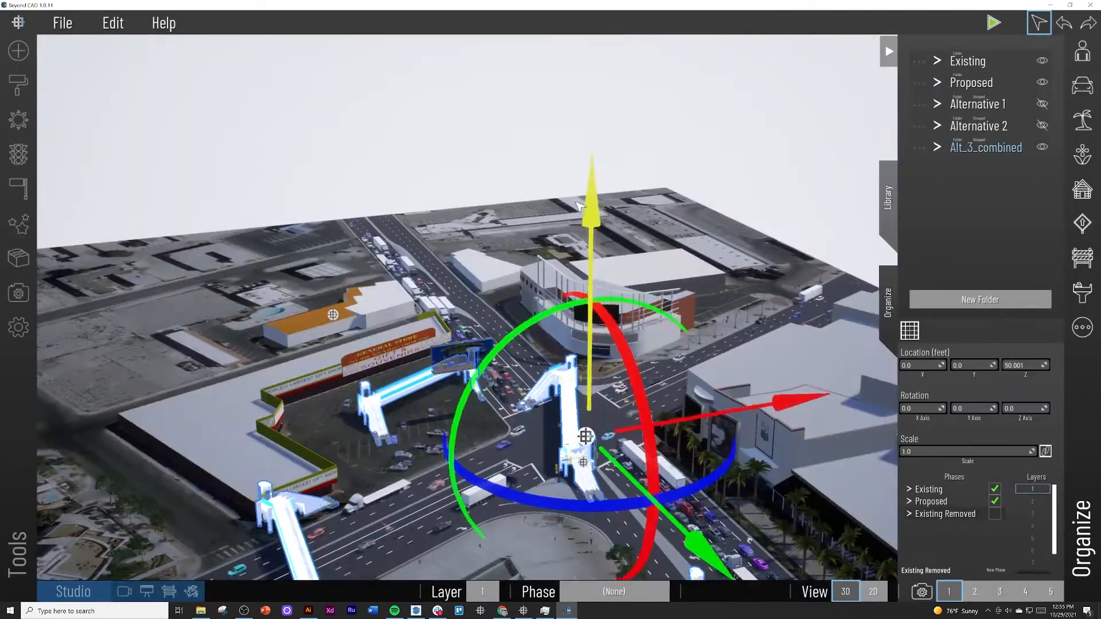
Move the Alt_3_combined model along its vertical and both horizontal axes so the bridges line up with the intersection
{"action": "left_click_drag", "start_coordinate": [580, 206], "coordinate": [578, 172]}
{"action": "right_click_drag", "start_coordinate": [578, 172], "coordinate": [576, 275]}
{"action": "left_click_drag", "start_coordinate": [676, 266], "coordinate": [737, 253]}
{"action": "mouse_move", "coordinate": [696, 390]}
{"action": "left_mouse_down"}
{"action": "mouse_move", "coordinate": [664, 371]}
{"action": "mouse_move", "coordinate": [680, 377]}
{"action": "left_mouse_up"}
Select the small palm inside the escalators by the General Store and open its properties from the Palm 24 group
{"action": "scroll", "coordinate": [519, 390], "scroll_direction": "up", "scroll_amount": 10}
{"action": "right_click_drag", "start_coordinate": [519, 390], "coordinate": [362, 413]}
{"action": "left_click", "coordinate": [381, 413]}
{"action": "left_click", "coordinate": [362, 413]}
{"action": "left_click", "coordinate": [937, 61]}
{"action": "scroll", "coordinate": [944, 183], "scroll_direction": "down", "scroll_amount": 5}
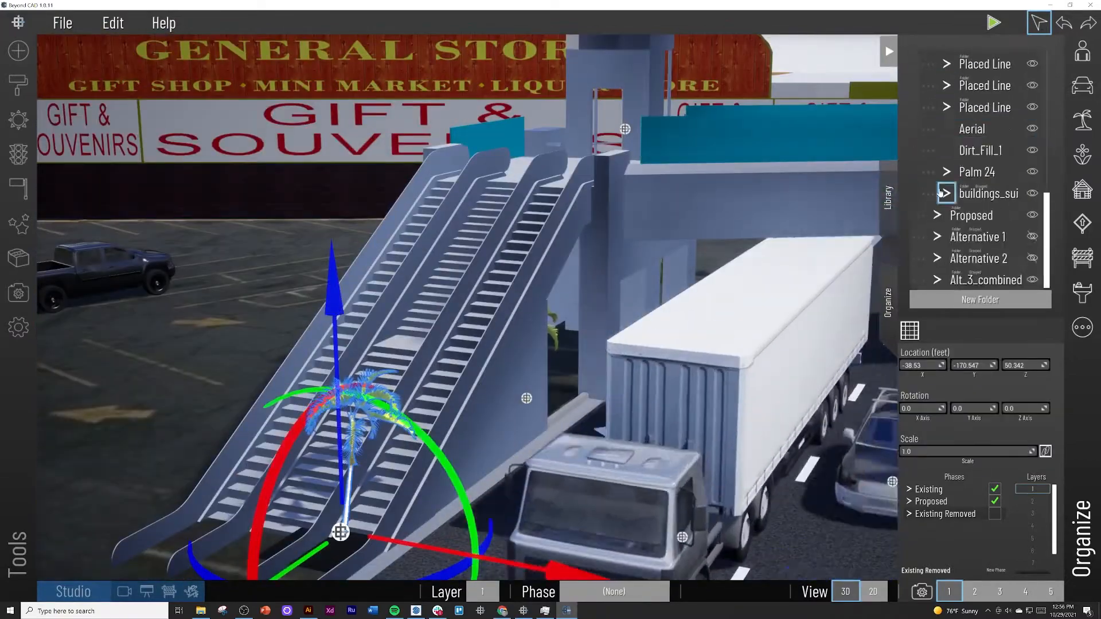
{"action": "left_click", "coordinate": [946, 171]}
{"action": "scroll", "coordinate": [946, 170], "scroll_direction": "down", "scroll_amount": 3}
{"action": "left_click", "coordinate": [937, 118]}
Examine the other Alt_3_combined bridge landings around the intersection for conflicting landscaping
{"action": "left_click", "coordinate": [419, 321]}
{"action": "scroll", "coordinate": [516, 332], "scroll_direction": "down", "scroll_amount": 10}
{"action": "left_click", "coordinate": [503, 339]}
{"action": "right_click_drag", "start_coordinate": [402, 335], "coordinate": [585, 321]}
{"action": "left_click", "coordinate": [585, 303]}
{"action": "right_click_drag", "start_coordinate": [745, 287], "coordinate": [314, 310]}
{"action": "left_click", "coordinate": [607, 291]}
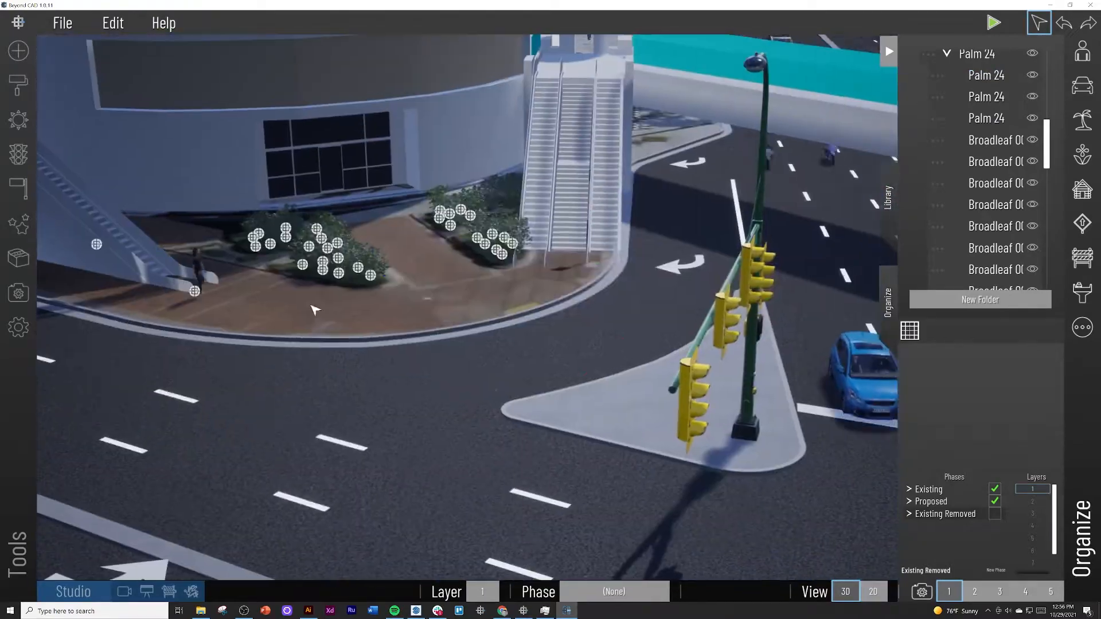
Select the shrub at the foot of the stairs on the brick-paved corner and look for it in the Shrub 01 group
{"action": "left_click", "coordinate": [514, 249]}
{"action": "scroll", "coordinate": [1021, 201], "scroll_direction": "up", "scroll_amount": 4}
{"action": "scroll", "coordinate": [975, 172], "scroll_direction": "down", "scroll_amount": 2}
{"action": "left_click", "coordinate": [946, 172]}
{"action": "scroll", "coordinate": [1025, 137], "scroll_direction": "up", "scroll_amount": 6}
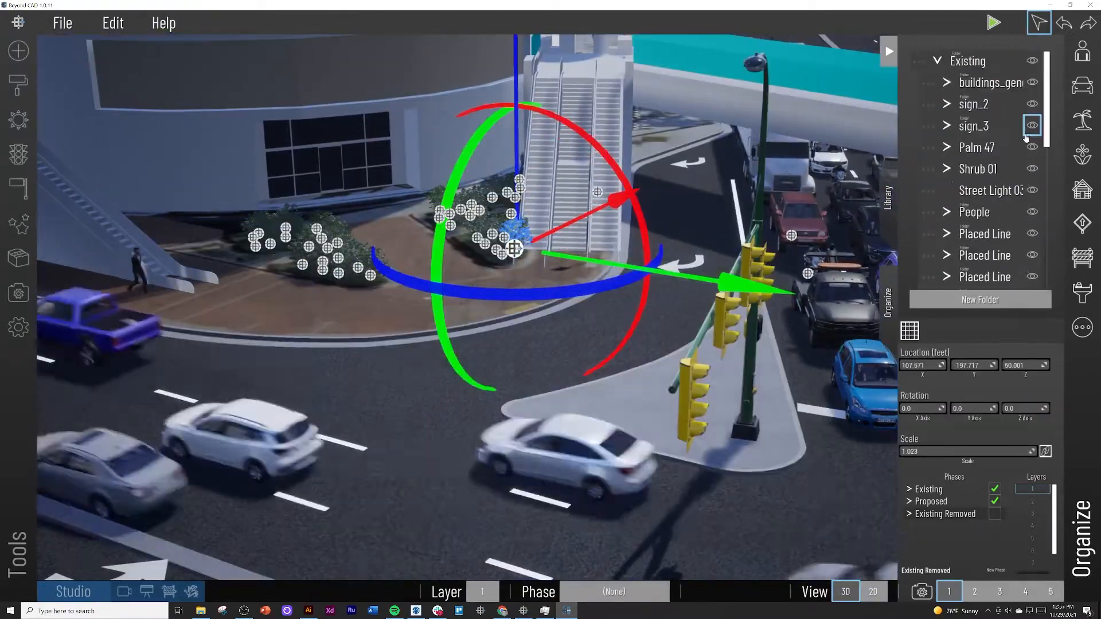
{"action": "left_click", "coordinate": [947, 170]}
{"action": "scroll", "coordinate": [957, 198], "scroll_direction": "down", "scroll_amount": 3}
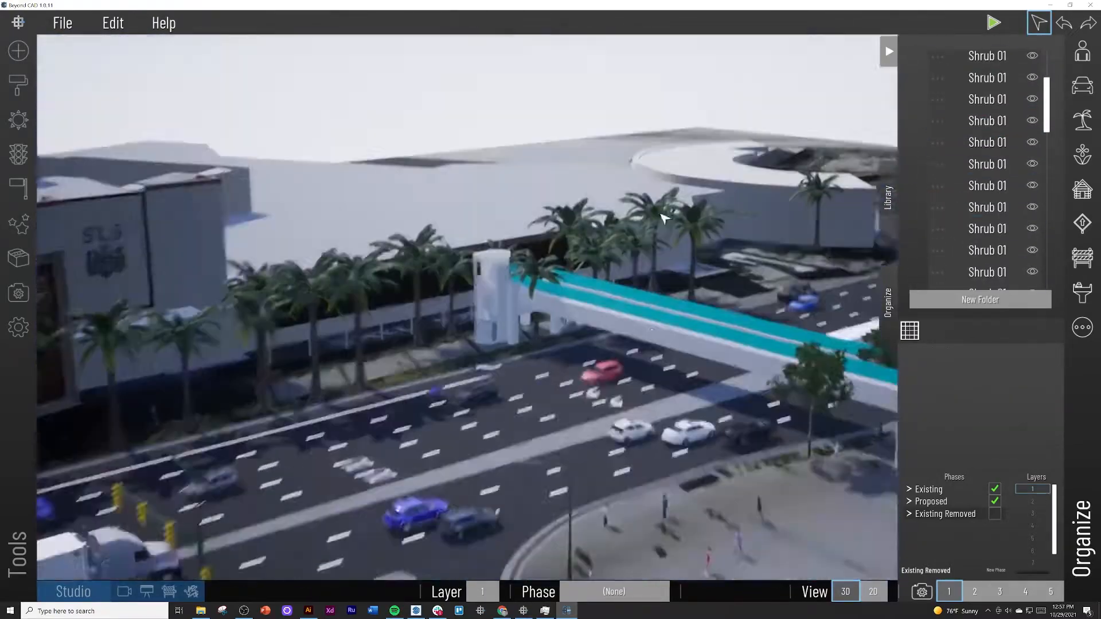
Select the tree growing through the bridge tower on the plaza side and check the Palm 47 group for it
{"action": "left_click", "coordinate": [450, 422]}
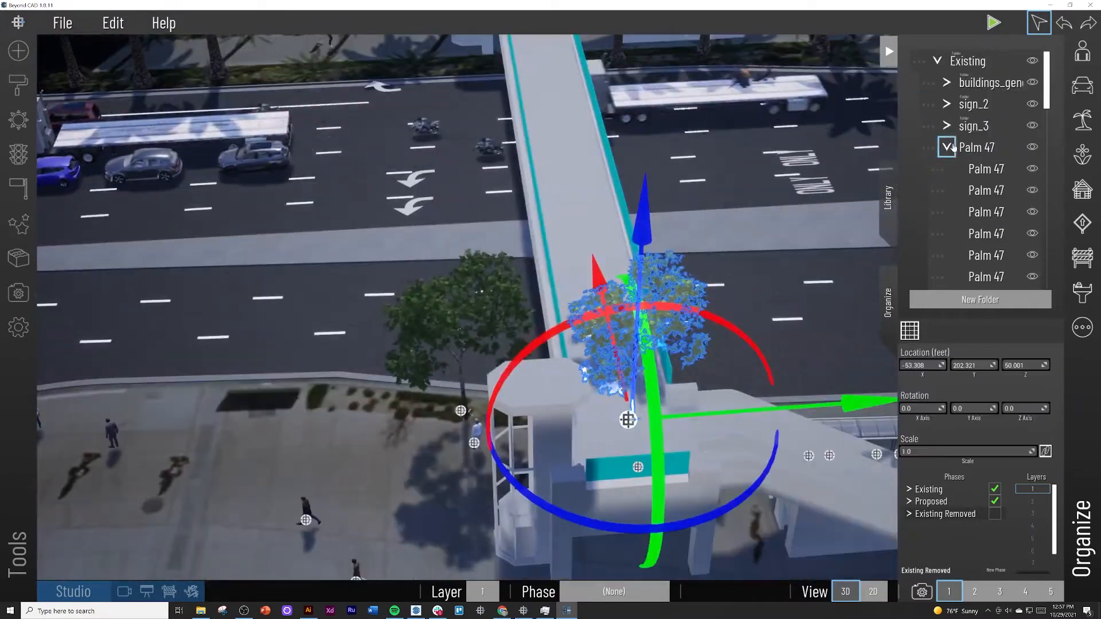
{"action": "scroll", "coordinate": [949, 216], "scroll_direction": "down", "scroll_amount": 5}
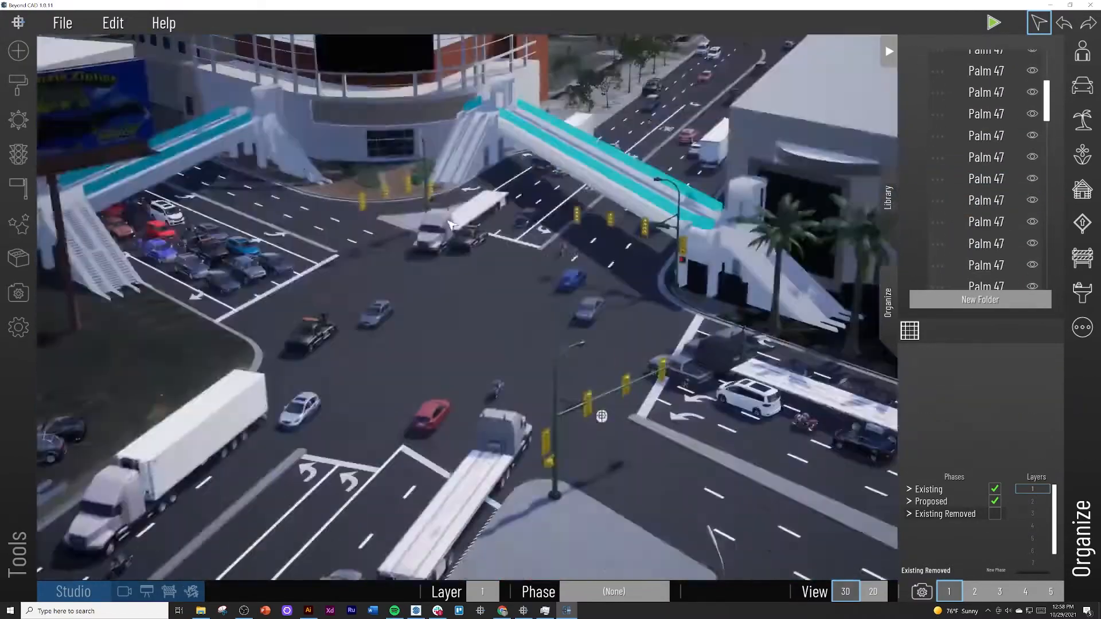
{"action": "scroll", "coordinate": [944, 145], "scroll_direction": "up", "scroll_amount": 3}
{"action": "left_click", "coordinate": [945, 146]}
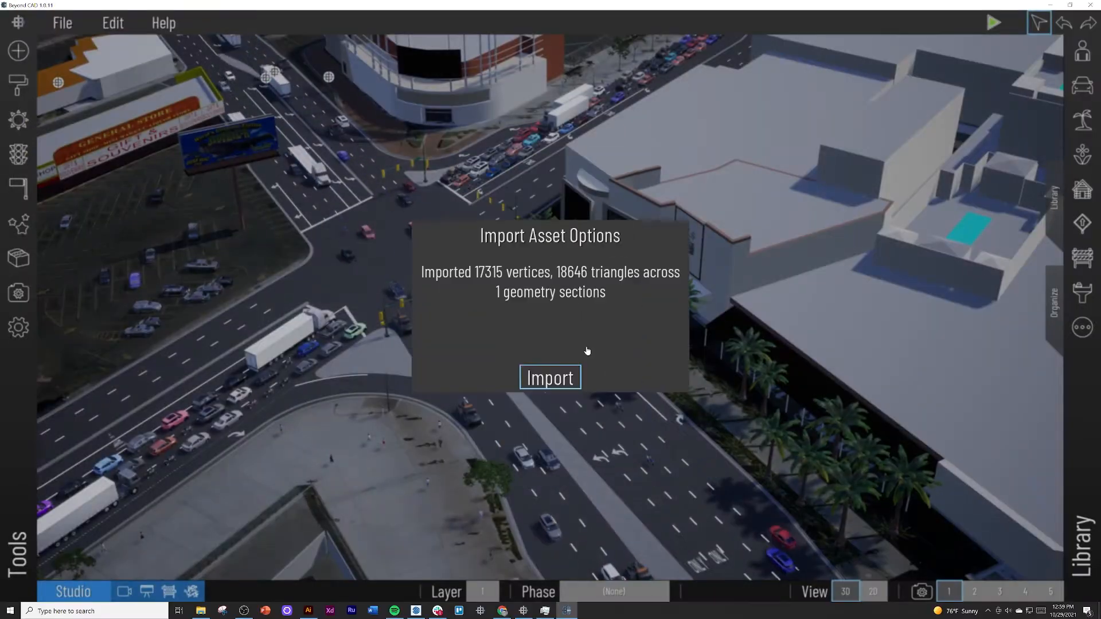
Import the 3D model of the ring-shaped pedestrian bridge
{"action": "left_click", "coordinate": [560, 373]}
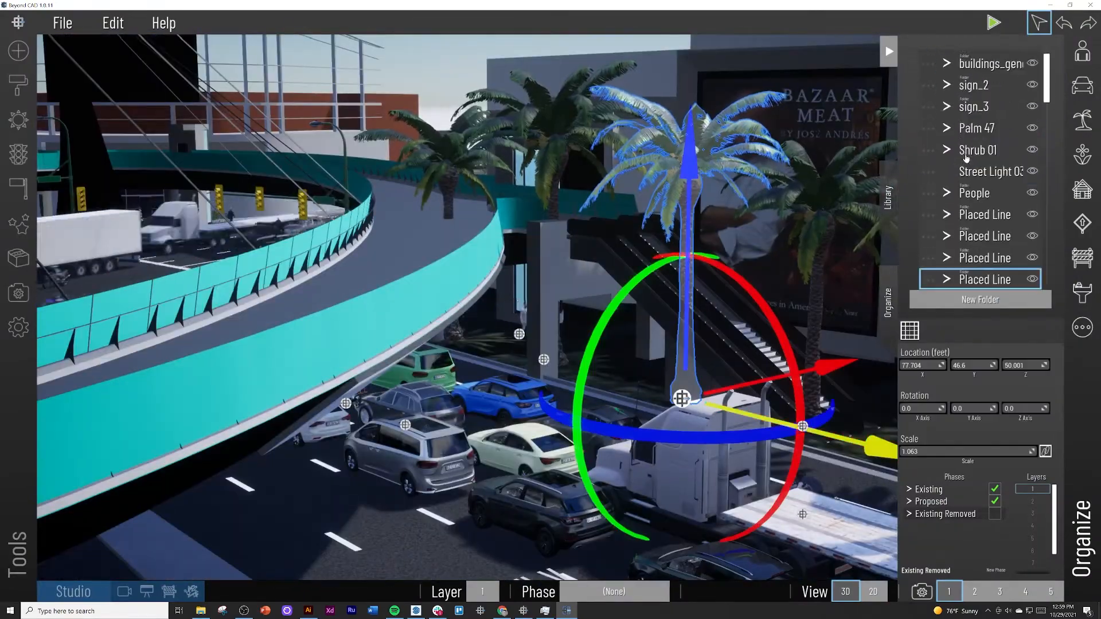
Remove the two Palm 47 trees that stand in front of the ring bridge's escalator near the Bazaar Meat sign
{"action": "left_click", "coordinate": [946, 128]}
{"action": "scroll", "coordinate": [947, 128], "scroll_direction": "down", "scroll_amount": 1}
{"action": "left_click", "coordinate": [938, 134]}
{"action": "key", "text": "Delete"}
{"action": "left_click", "coordinate": [940, 152]}
{"action": "key", "text": "Delete"}
{"action": "right_click_drag", "start_coordinate": [448, 338], "coordinate": [462, 313]}
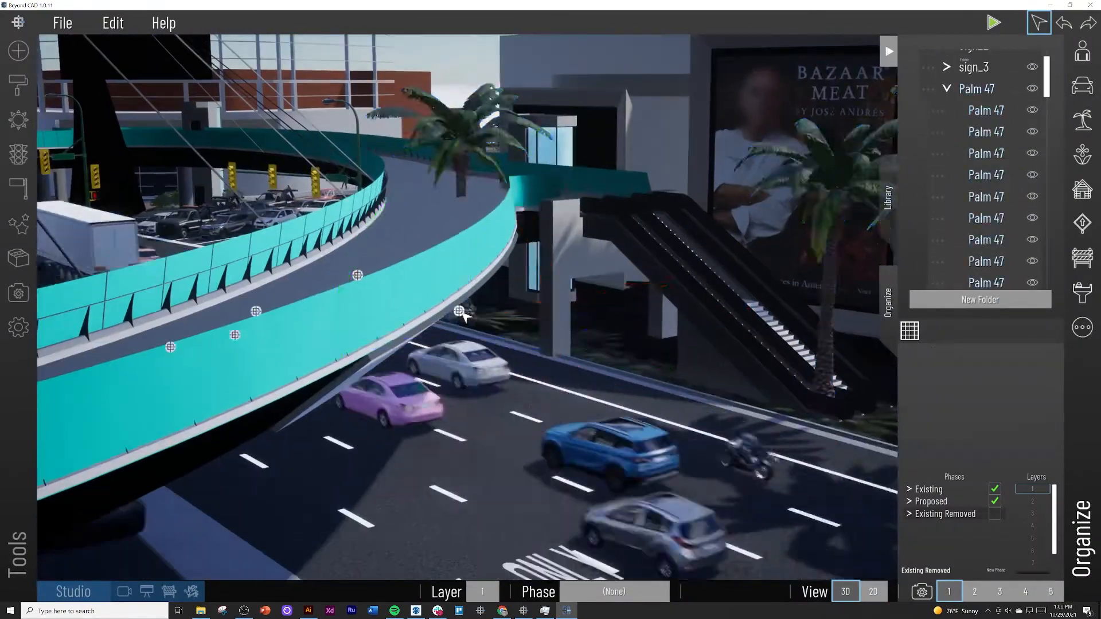
Look through the Palm 47 group for further palms beside the ring bridge and collapse the group
{"action": "scroll", "coordinate": [464, 315], "scroll_direction": "down", "scroll_amount": 5}
{"action": "left_click", "coordinate": [976, 179]}
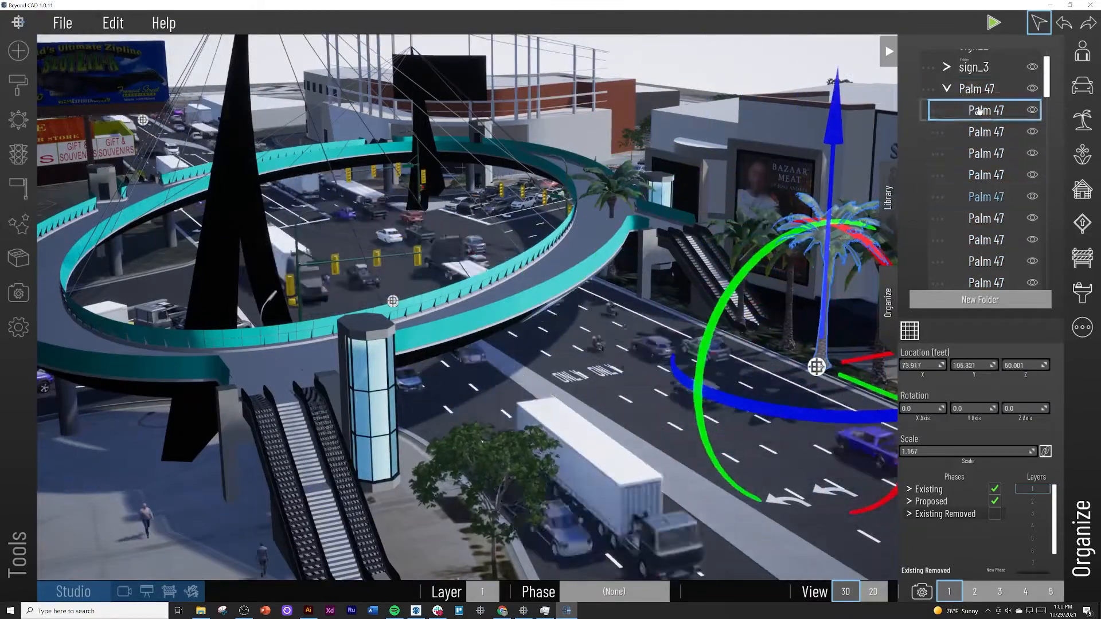
{"action": "scroll", "coordinate": [975, 124], "scroll_direction": "down", "scroll_amount": 10}
{"action": "scroll", "coordinate": [955, 150], "scroll_direction": "up", "scroll_amount": 12}
{"action": "left_click", "coordinate": [947, 147]}
{"action": "right_click_drag", "start_coordinate": [848, 172], "coordinate": [875, 170]}
{"action": "left_click", "coordinate": [860, 172]}
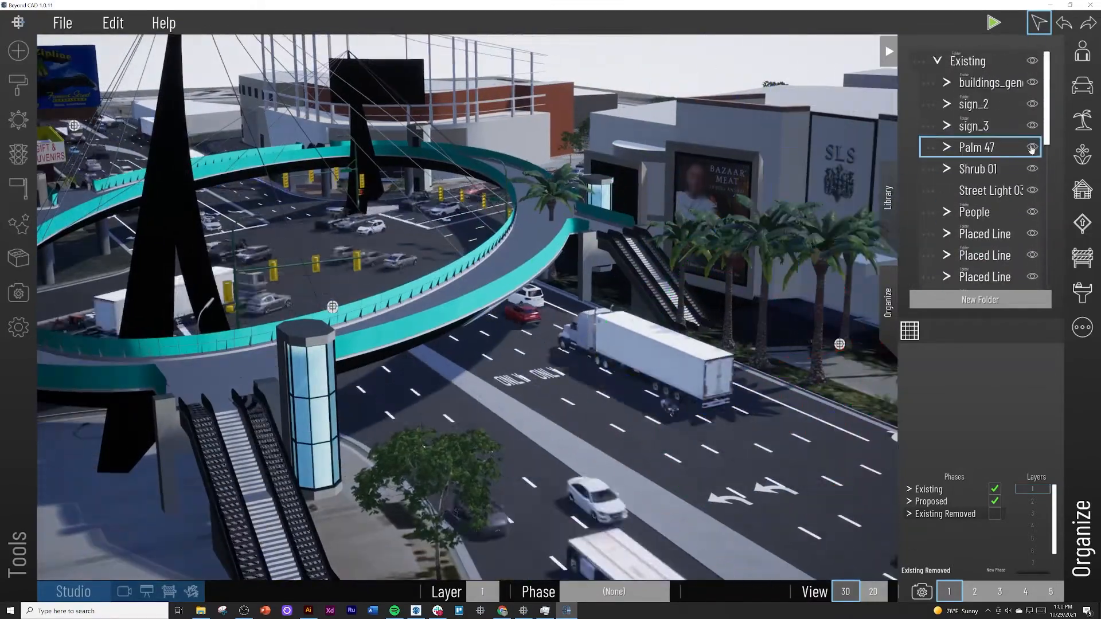
Import the 3D model of the X-shaped pedestrian bridge with the central tower
{"action": "right_click_drag", "start_coordinate": [321, 275], "coordinate": [270, 288]}
{"action": "scroll", "coordinate": [298, 295], "scroll_direction": "up", "scroll_amount": 6}
{"action": "right_click_drag", "start_coordinate": [386, 314], "coordinate": [85, 356]}
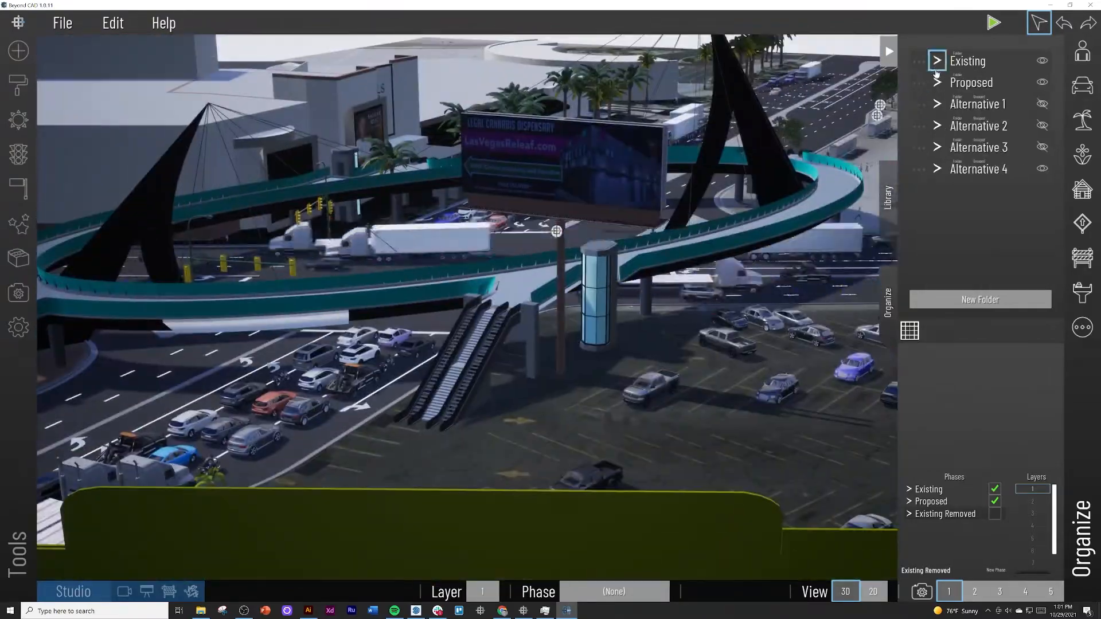
{"action": "left_click", "coordinate": [62, 23]}
{"action": "left_click", "coordinate": [76, 111]}
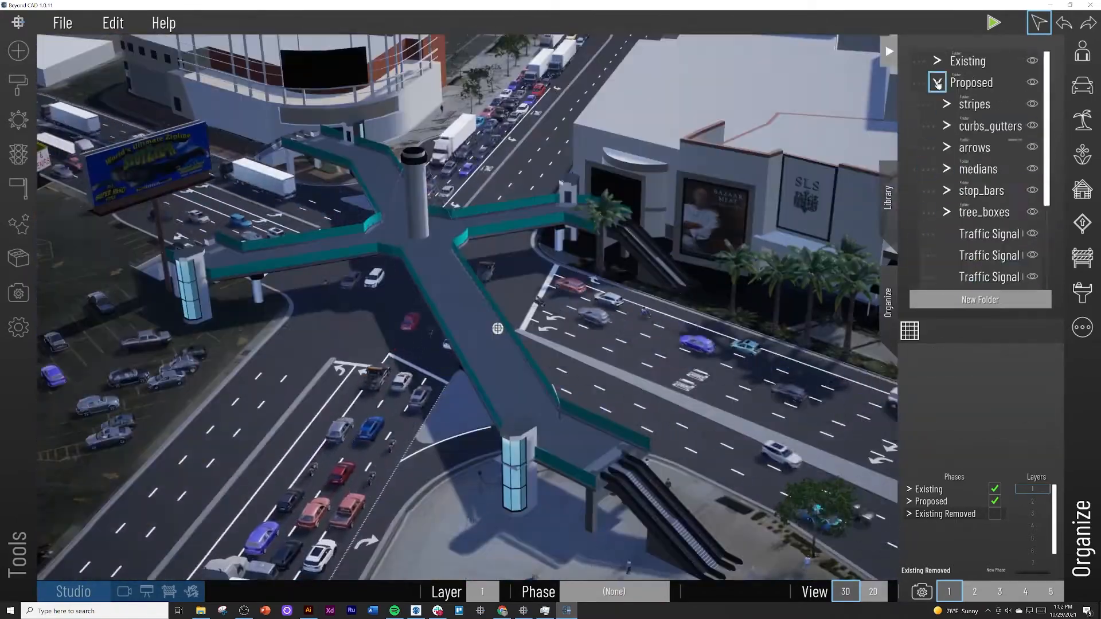
Collapse the Proposed folder and import the Alt_456 3D model file
{"action": "left_click", "coordinate": [937, 83]}
{"action": "left_click", "coordinate": [1025, 193]}
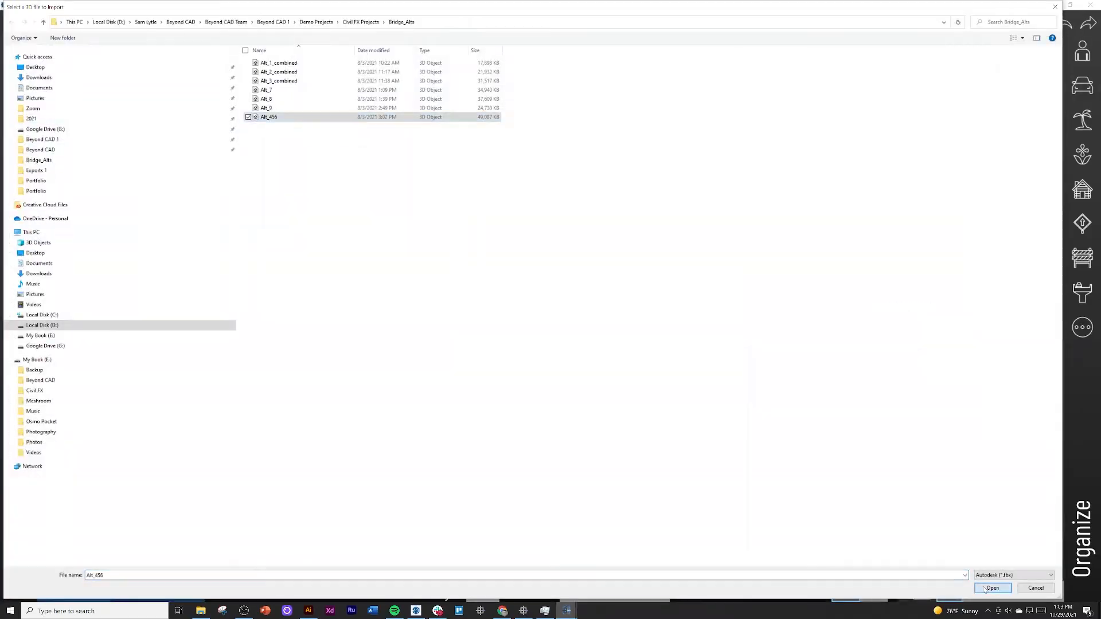
{"action": "left_click", "coordinate": [991, 589]}
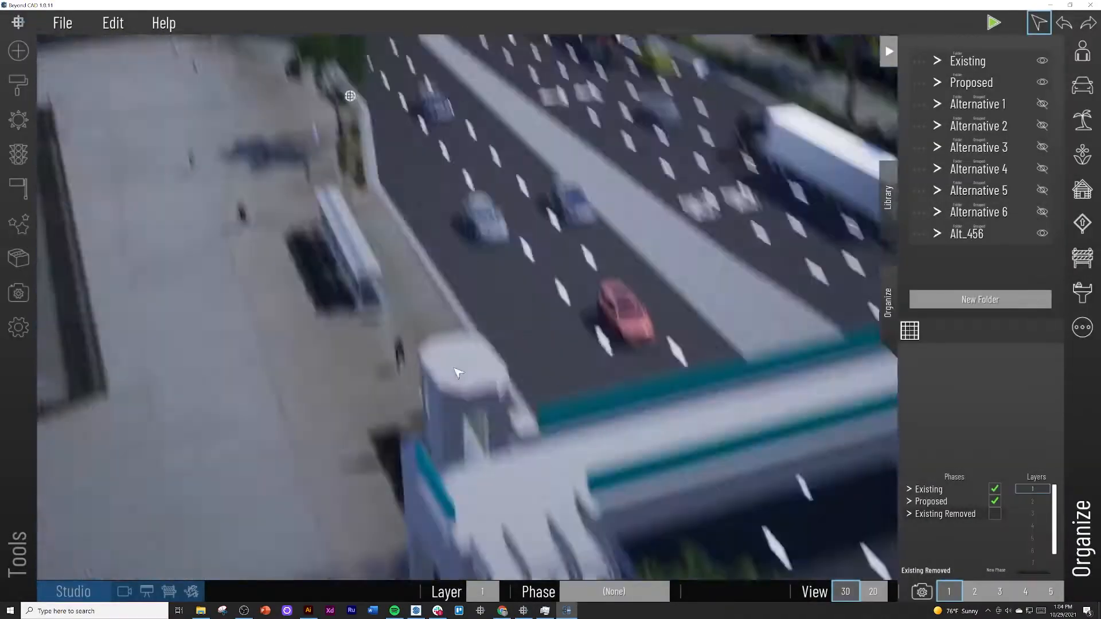
Select the tree beside the bridge's escalator at the curved building and look for it in the Existing folder
{"action": "middle_click_drag", "start_coordinate": [457, 372], "coordinate": [167, 302]}
{"action": "middle_click_drag", "start_coordinate": [607, 319], "coordinate": [514, 387]}
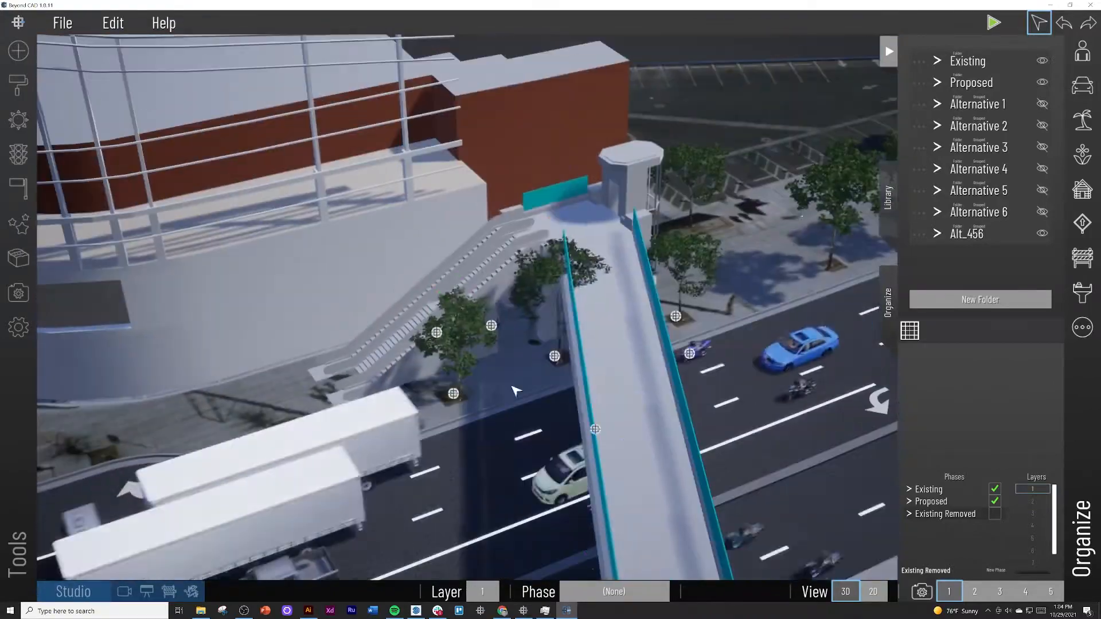
{"action": "left_click", "coordinate": [556, 361]}
{"action": "left_click", "coordinate": [937, 60]}
{"action": "scroll", "coordinate": [953, 137], "scroll_direction": "down", "scroll_amount": 8}
{"action": "left_click", "coordinate": [948, 168]}
{"action": "scroll", "coordinate": [940, 178], "scroll_direction": "down", "scroll_amount": 8}
{"action": "left_click", "coordinate": [936, 177]}
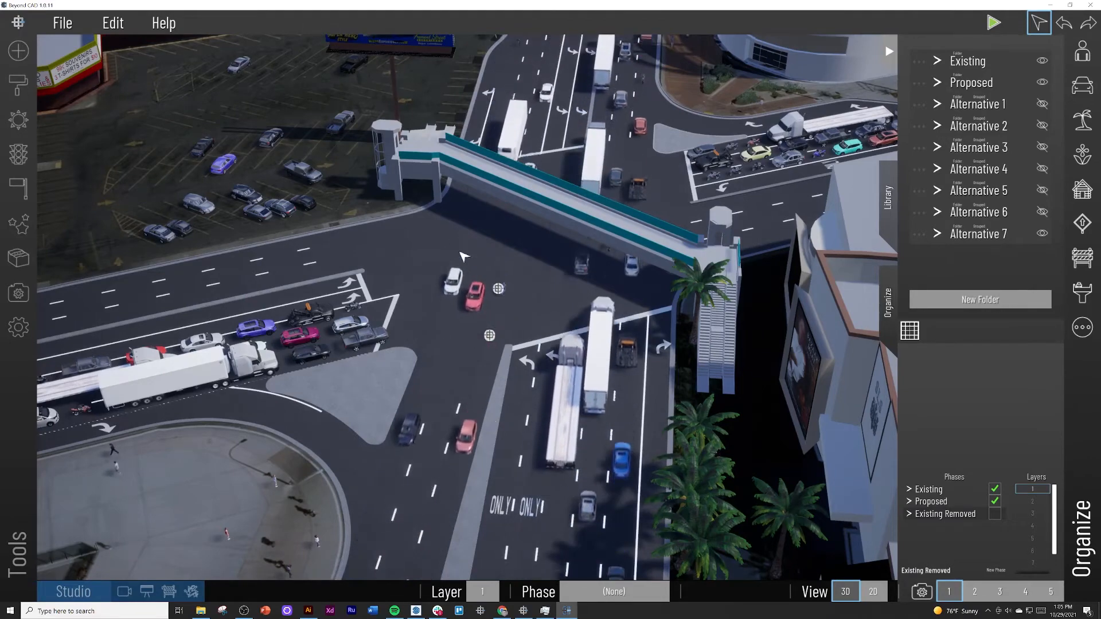
Examine the Alternative 7 bridges around the intersection and the palm beside the escalator near the Bazaar Meat sign
{"action": "scroll", "coordinate": [463, 256], "scroll_direction": "down", "scroll_amount": 5}
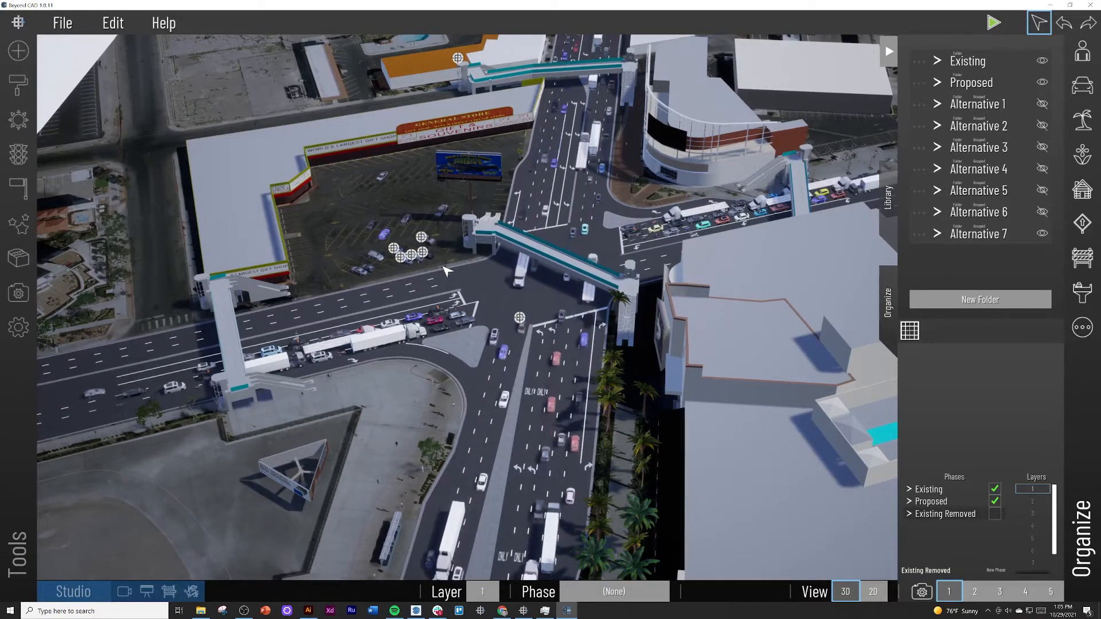
{"action": "scroll", "coordinate": [420, 349], "scroll_direction": "up", "scroll_amount": 5}
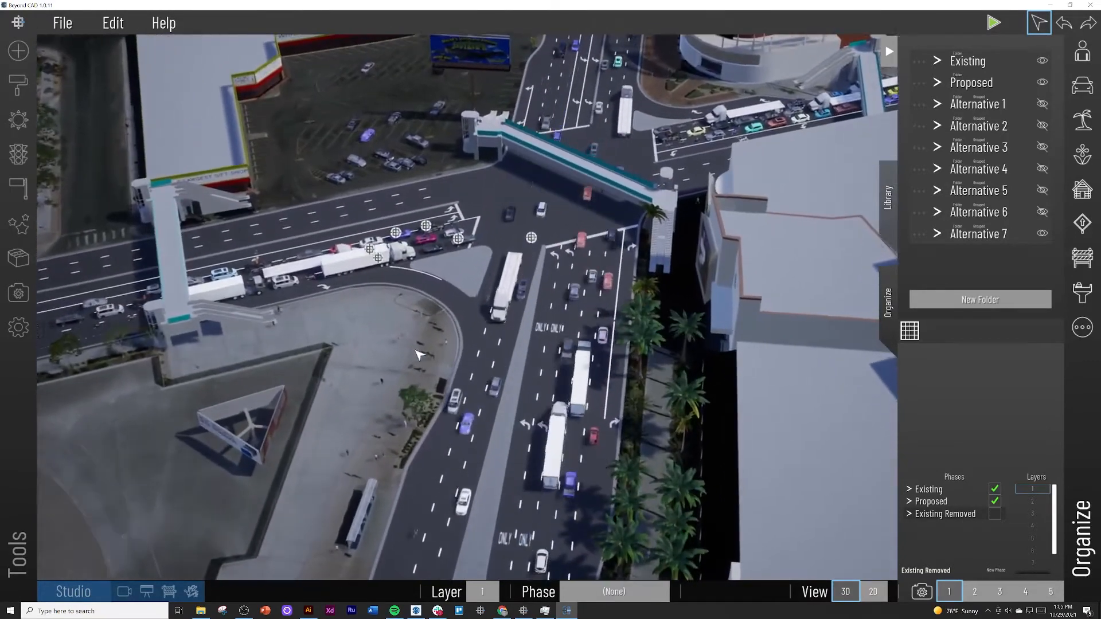
{"action": "scroll", "coordinate": [419, 353], "scroll_direction": "up", "scroll_amount": 5}
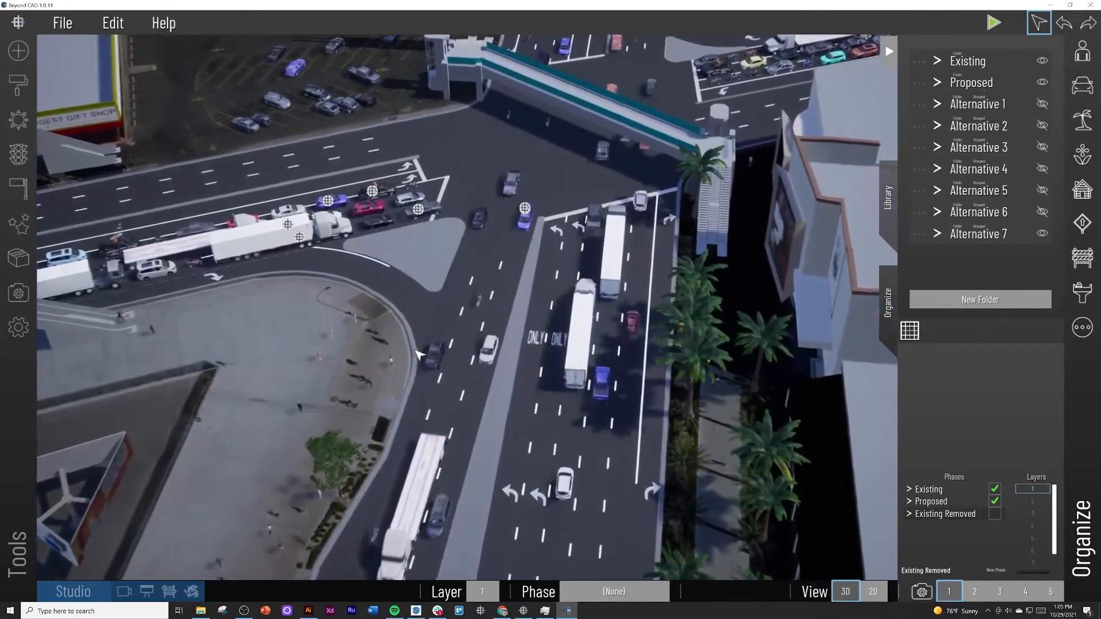
{"action": "scroll", "coordinate": [419, 349], "scroll_direction": "up", "scroll_amount": 5}
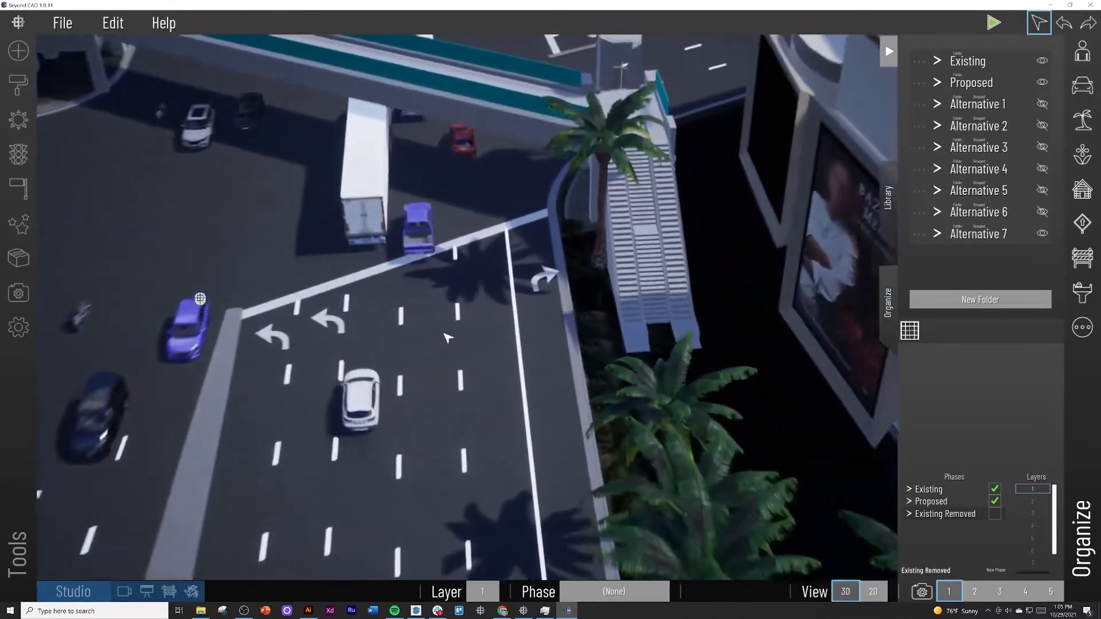
{"action": "right_click_drag", "start_coordinate": [447, 337], "coordinate": [448, 298]}
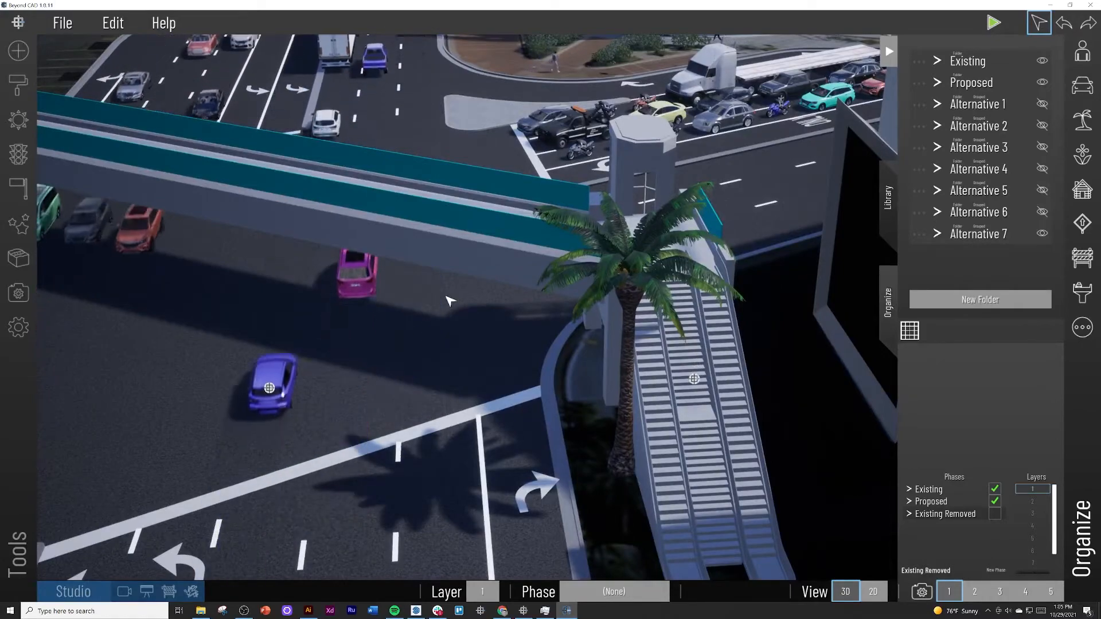
{"action": "scroll", "coordinate": [557, 236], "scroll_direction": "down", "scroll_amount": 2}
{"action": "right_click_drag", "start_coordinate": [556, 235], "coordinate": [643, 293]}
{"action": "scroll", "coordinate": [533, 200], "scroll_direction": "up", "scroll_amount": 3}
{"action": "scroll", "coordinate": [644, 293], "scroll_direction": "down", "scroll_amount": 1}
{"action": "scroll", "coordinate": [648, 296], "scroll_direction": "down", "scroll_amount": 2}
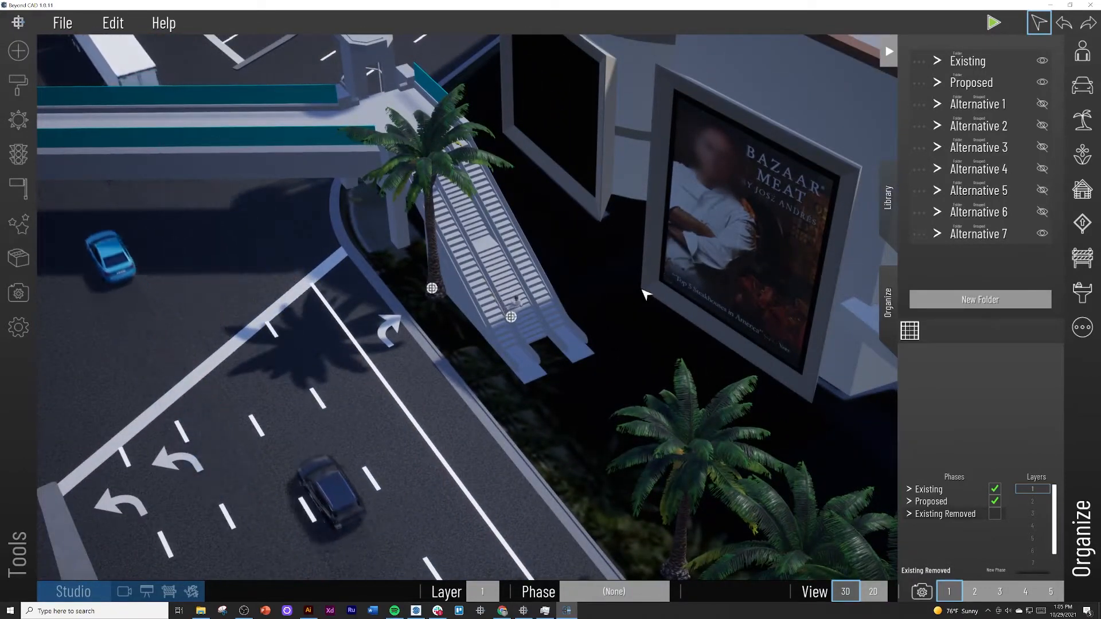
{"action": "right_click_drag", "start_coordinate": [553, 300], "coordinate": [552, 272]}
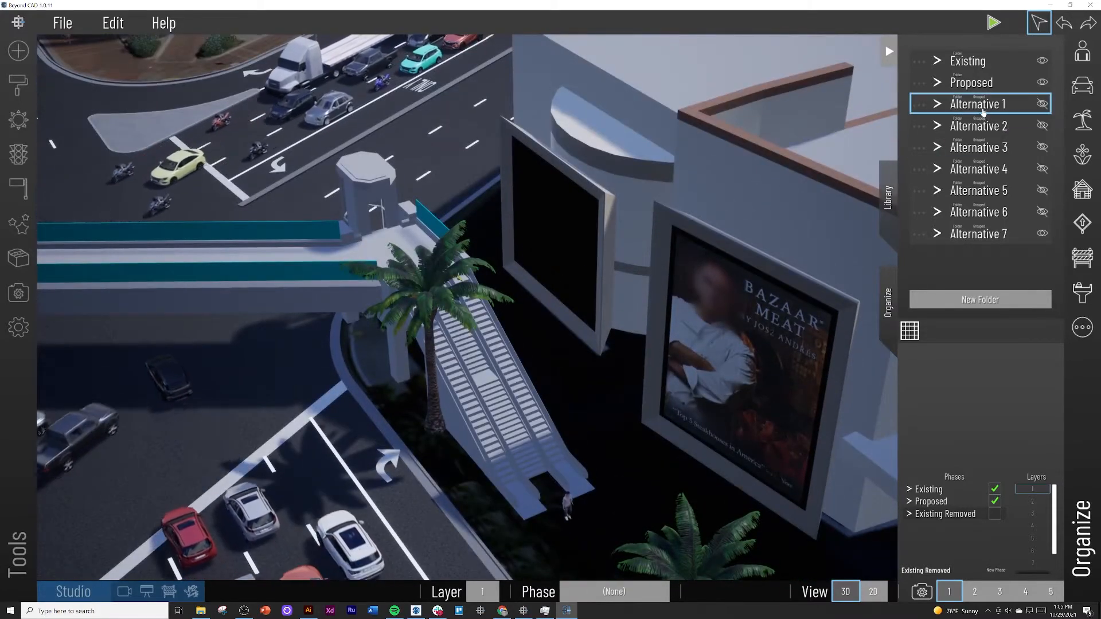
Hide the Alternative 7 folder and assign the Alternative 1 folder to a new Alternative 1 phase
{"action": "left_click", "coordinate": [1043, 233]}
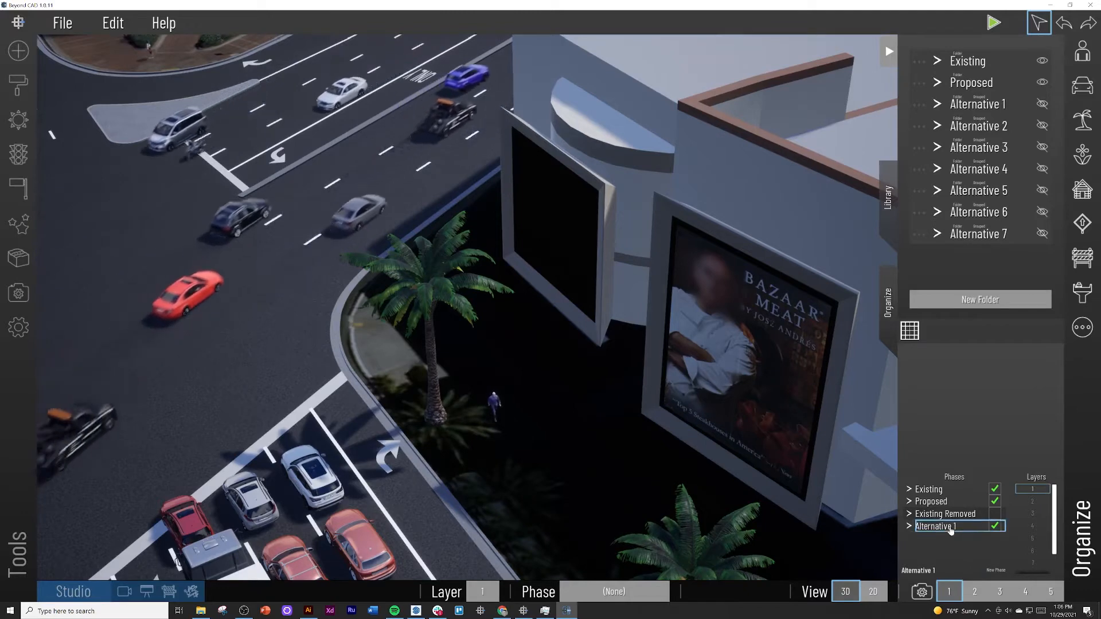
{"action": "left_click", "coordinate": [919, 105]}
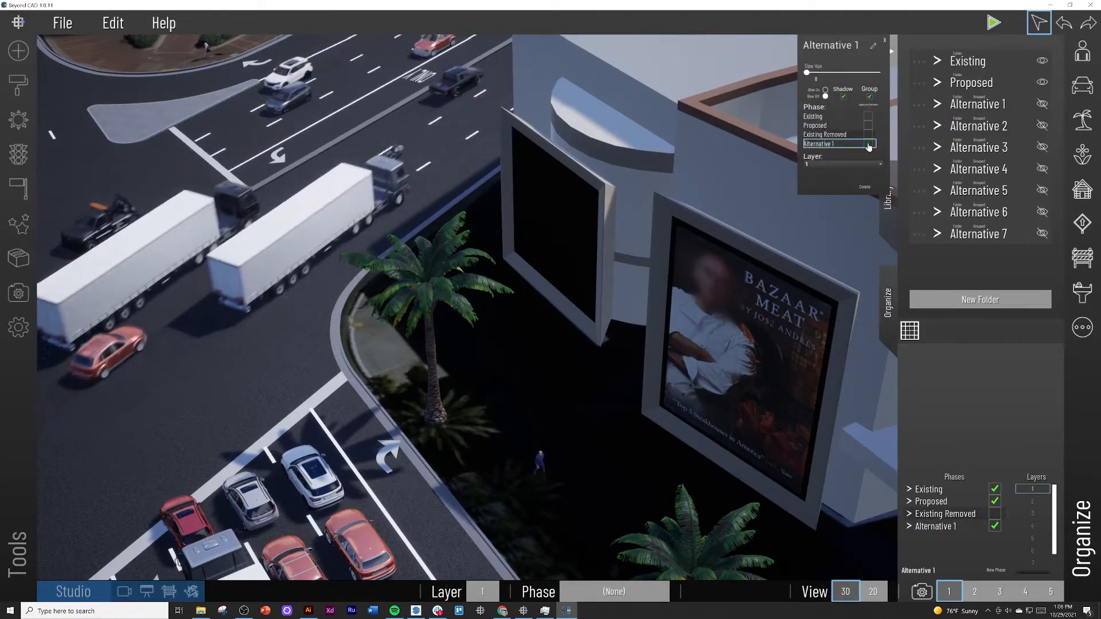
{"action": "left_click", "coordinate": [884, 41]}
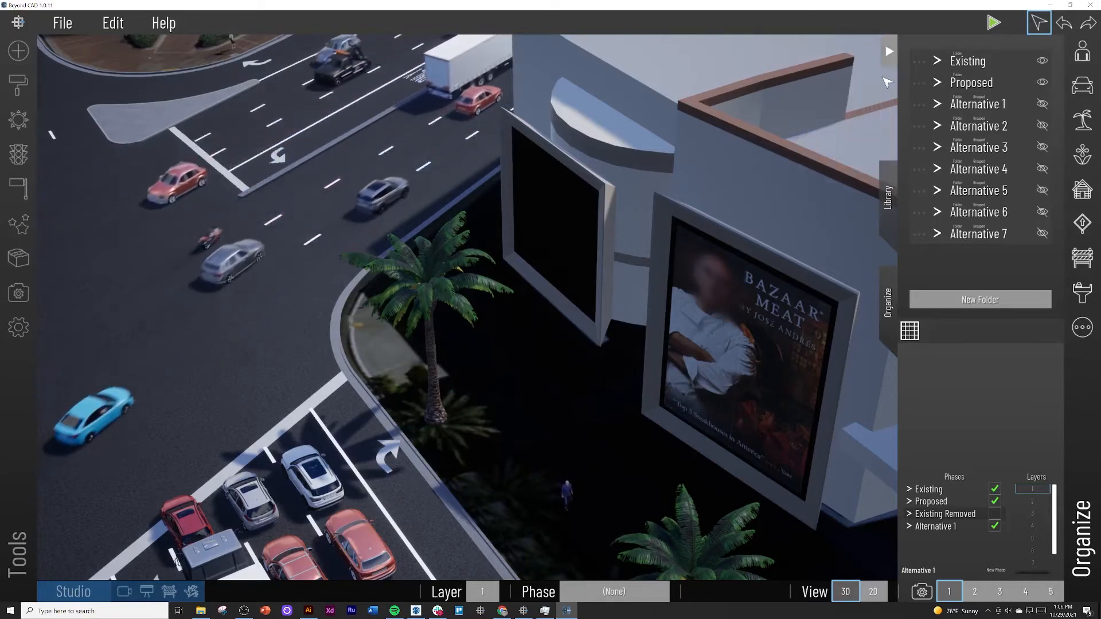
Unhide the Alternative 1 folder and check its bridges by toggling the Alternative 1 phase, leaving the phase off
{"action": "left_click", "coordinate": [996, 527]}
{"action": "scroll", "coordinate": [459, 343], "scroll_direction": "down", "scroll_amount": 10}
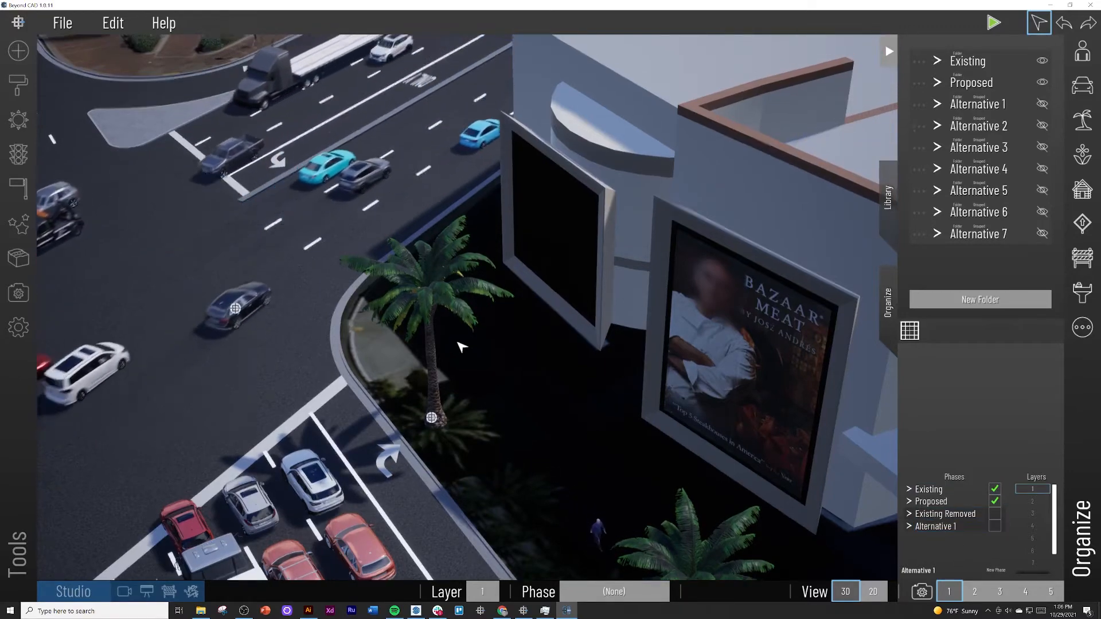
{"action": "right_click_drag", "start_coordinate": [459, 343], "coordinate": [460, 331]}
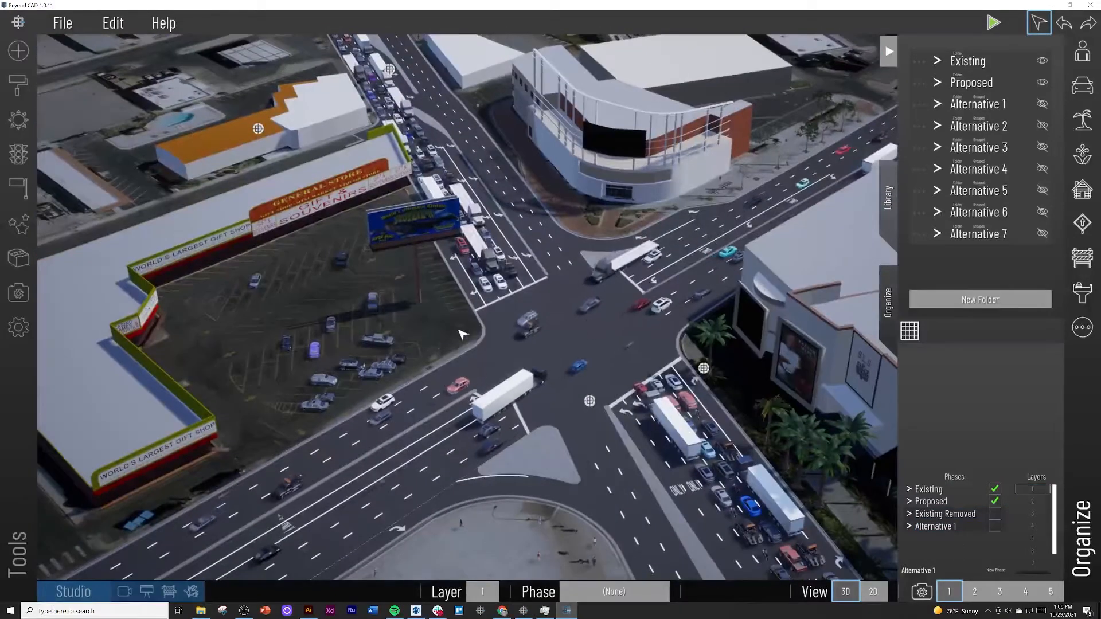
{"action": "left_click", "coordinate": [1042, 104]}
{"action": "left_click", "coordinate": [998, 529]}
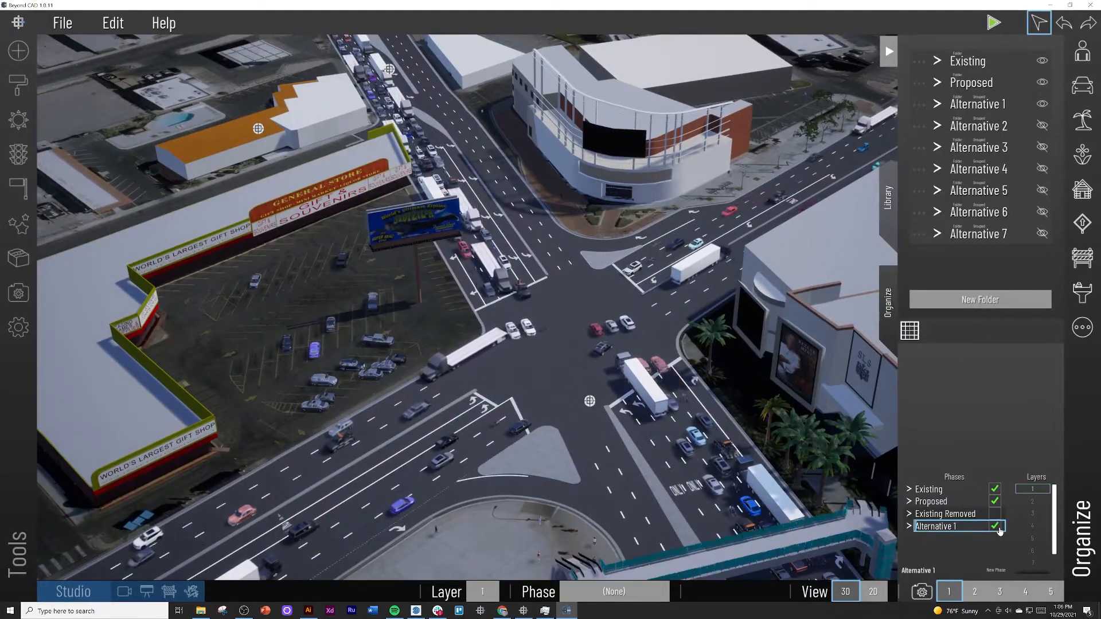
{"action": "right_click_drag", "start_coordinate": [494, 324], "coordinate": [481, 357]}
{"action": "scroll", "coordinate": [485, 352], "scroll_direction": "down", "scroll_amount": 5}
{"action": "scroll", "coordinate": [501, 354], "scroll_direction": "up", "scroll_amount": 5}
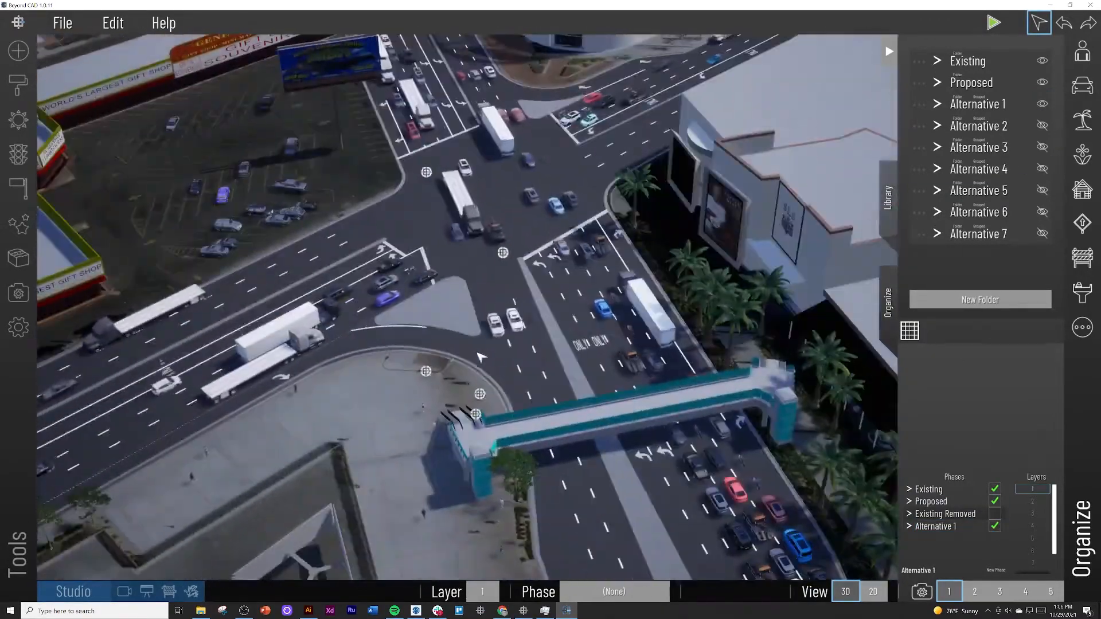
{"action": "left_click", "coordinate": [995, 527]}
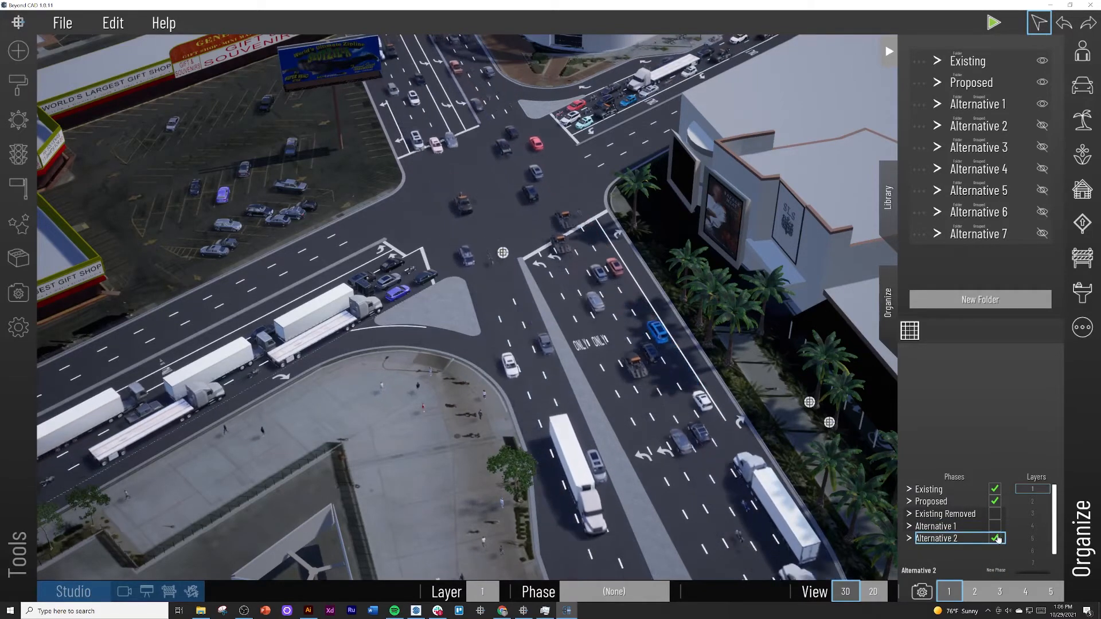
Unhide the Alternative 2 folder and assign it to the Alternative 2 phase, leaving that phase off
{"action": "left_click", "coordinate": [1042, 126]}
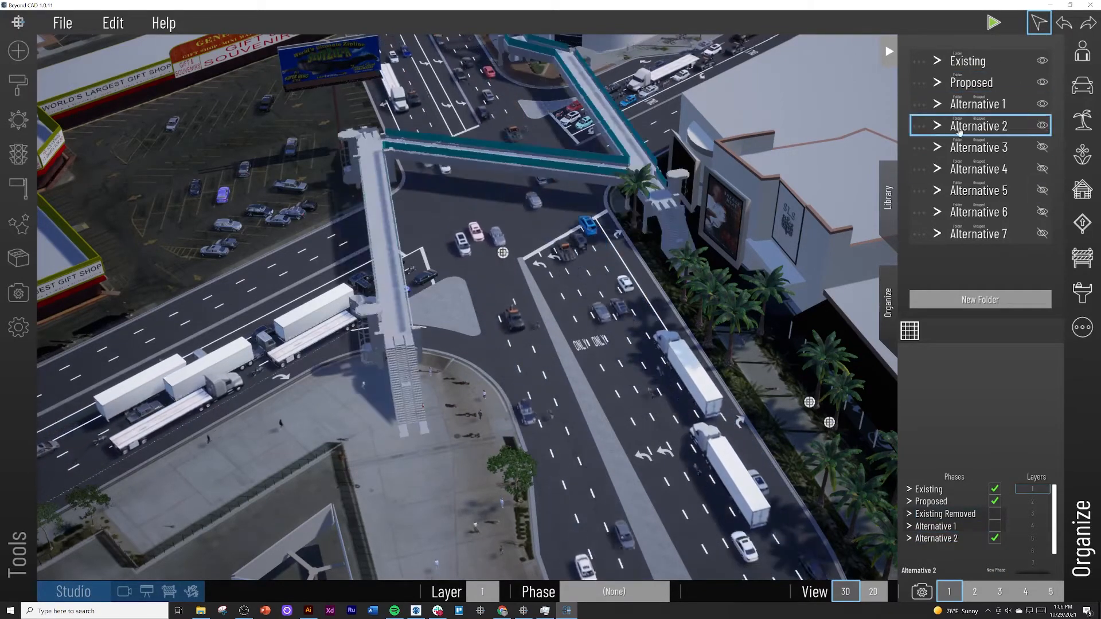
{"action": "left_click", "coordinate": [919, 128]}
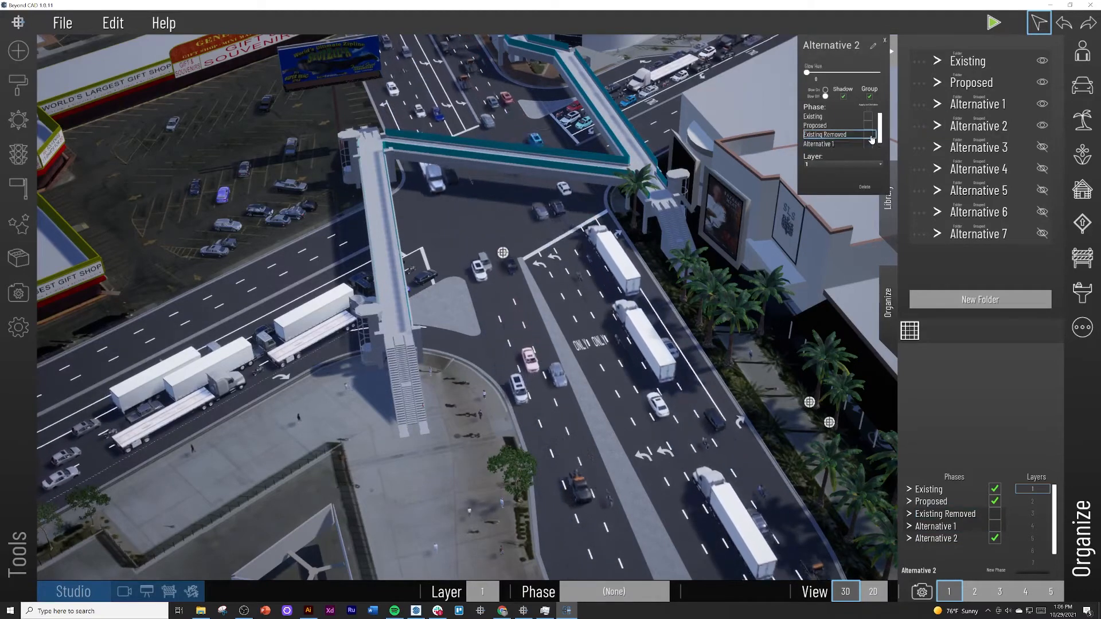
{"action": "left_click", "coordinate": [886, 39]}
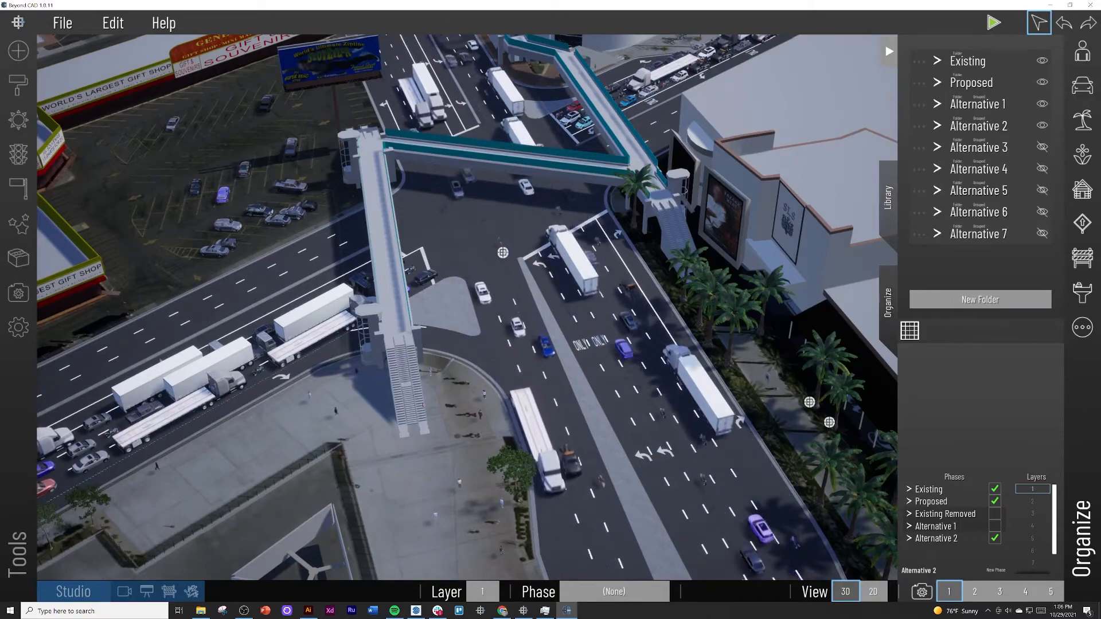
{"action": "left_click", "coordinate": [995, 539]}
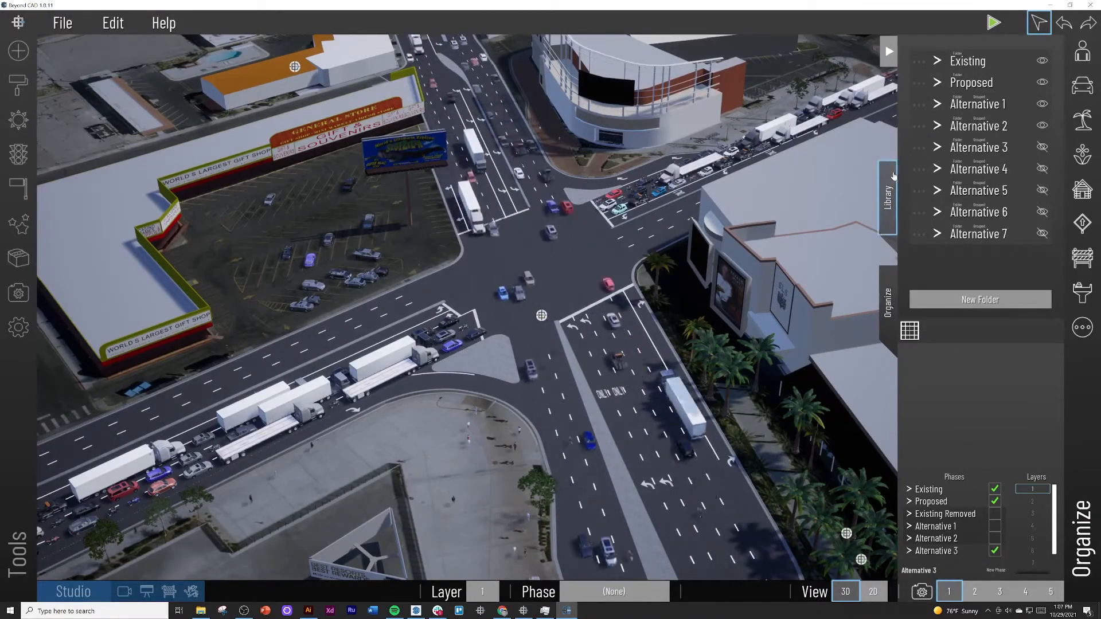
Unhide the Alternative 3 folder and assign it to the Alternative 3 phase, leaving that phase off
{"action": "left_click", "coordinate": [1042, 148]}
{"action": "left_click", "coordinate": [918, 147]}
{"action": "left_click", "coordinate": [995, 550]}
Create an Alternative 4 phase and assign the unhidden Alternative 4 folder to it, leaving that phase off
{"action": "left_click", "coordinate": [996, 570]}
{"action": "type", "text": "Alternative 4"}
{"action": "left_click", "coordinate": [1042, 169]}
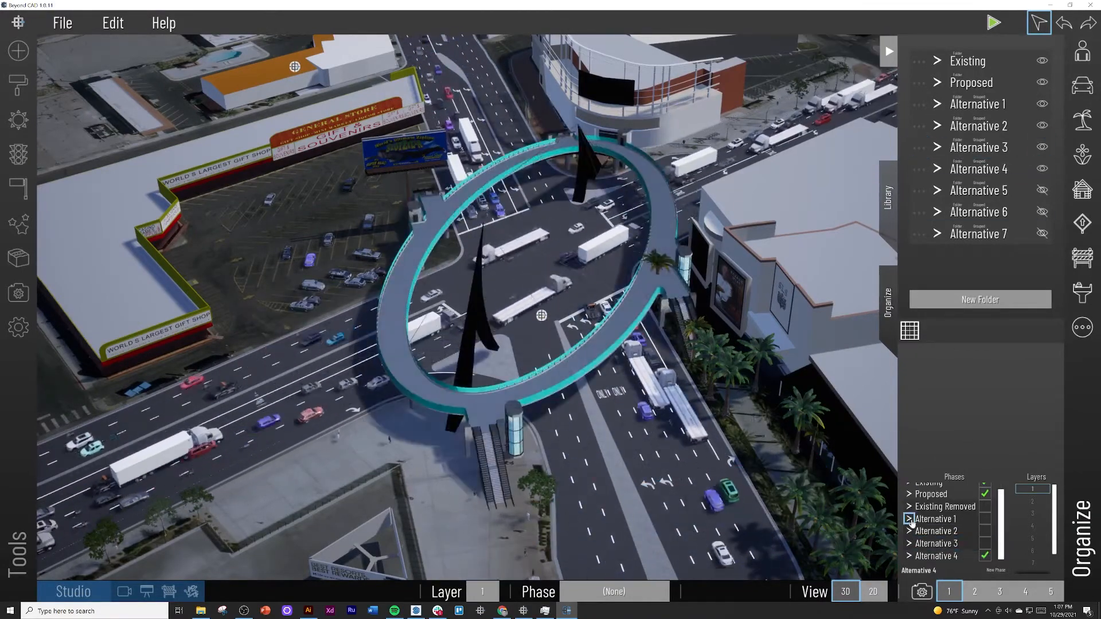
{"action": "left_click", "coordinate": [918, 169]}
{"action": "left_click", "coordinate": [870, 148]}
{"action": "left_click", "coordinate": [985, 555]}
Create an Alternative 5 phase and assign the unhidden Alternative 5 folder to it
{"action": "left_click", "coordinate": [994, 571]}
{"action": "type", "text": "Alternative 5"}
{"action": "left_click", "coordinate": [1042, 190]}
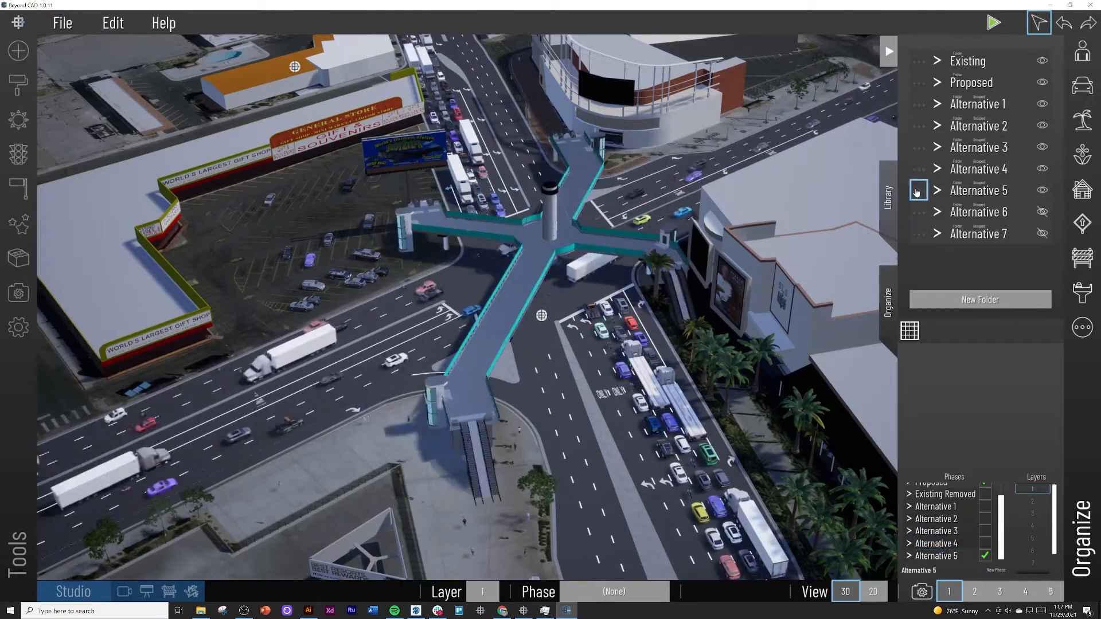
{"action": "left_click", "coordinate": [918, 191]}
{"action": "left_click", "coordinate": [869, 146]}
Turn off the Alternative 5 phase and assign the unhidden Alternative 6 folder to a new Alternative 6 phase, leaving it off
{"action": "left_click", "coordinate": [1042, 212]}
{"action": "left_click", "coordinate": [984, 556]}
{"action": "left_click", "coordinate": [995, 570]}
{"action": "type", "text": "Alternative 6"}
{"action": "left_click", "coordinate": [918, 212]}
{"action": "scroll", "coordinate": [868, 146], "scroll_direction": "down", "scroll_amount": 5}
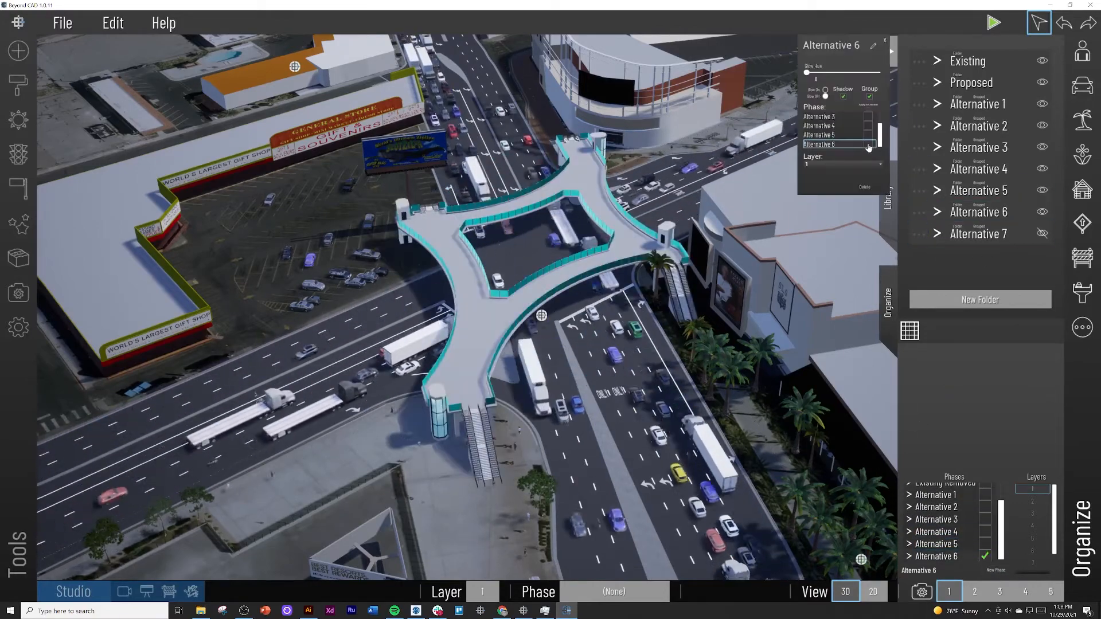
{"action": "left_click", "coordinate": [868, 147]}
{"action": "left_click", "coordinate": [985, 556]}
Create an Alternative 7 phase and assign the unhidden Alternative 7 folder to it, leaving that phase off
{"action": "left_click", "coordinate": [995, 570]}
{"action": "type", "text": "Alternative 7"}
{"action": "left_click", "coordinate": [1042, 234]}
{"action": "left_click", "coordinate": [985, 556]}
{"action": "left_click", "coordinate": [919, 234]}
{"action": "left_click", "coordinate": [869, 145]}
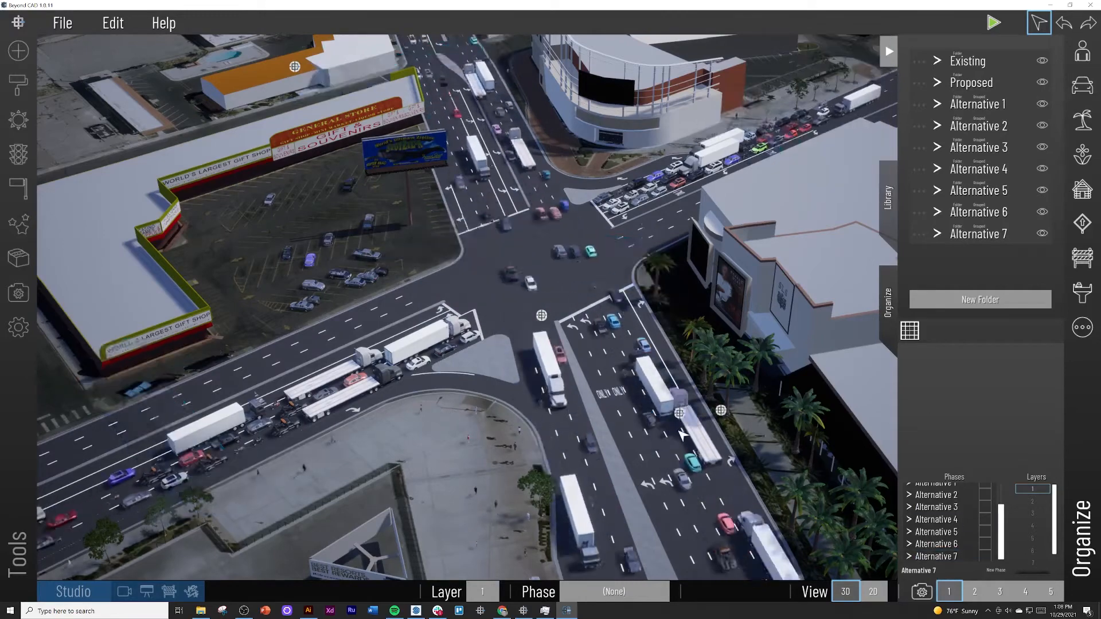
Switch the Existing Removed phase on and off to compare the intersection with and without its palms and signals
{"action": "scroll", "coordinate": [683, 435], "scroll_direction": "down", "scroll_amount": 2}
{"action": "scroll", "coordinate": [986, 543], "scroll_direction": "up", "scroll_amount": 3}
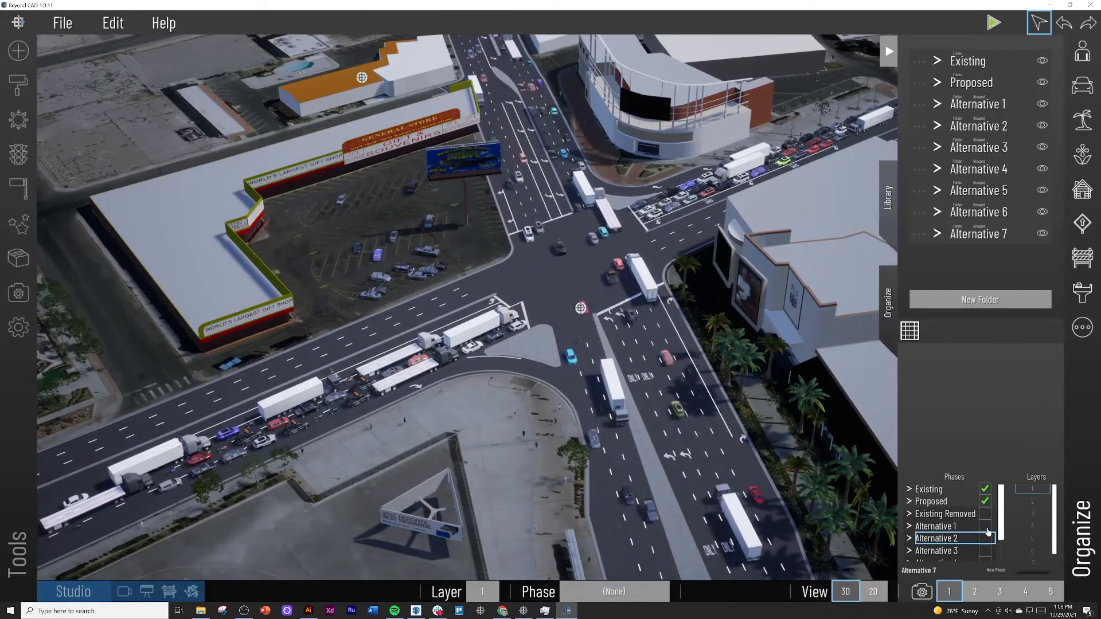
{"action": "left_click", "coordinate": [985, 514]}
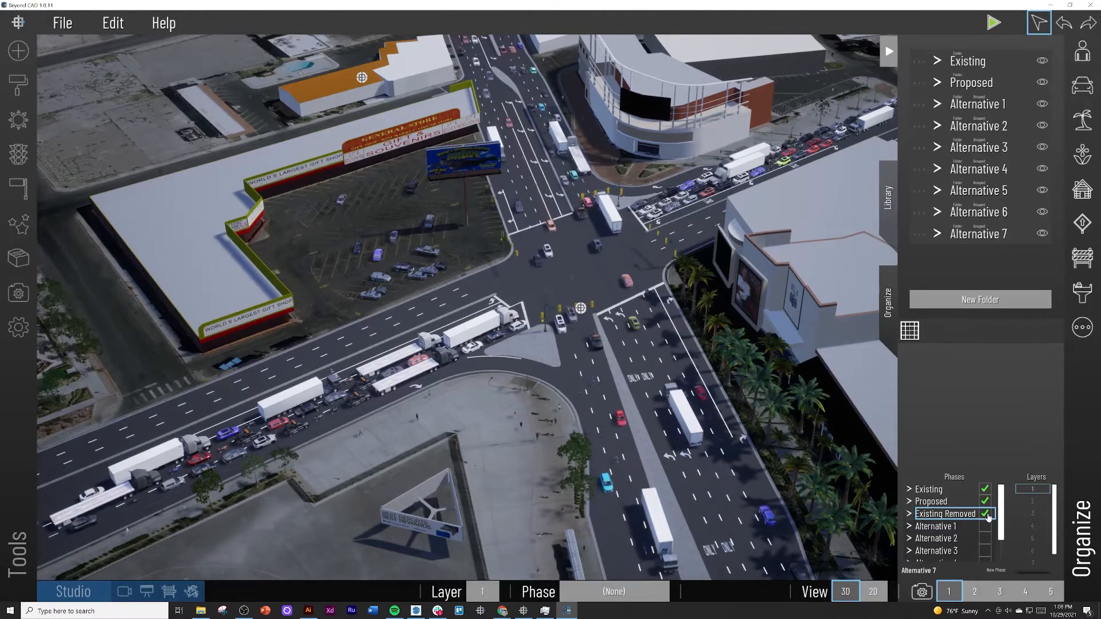
{"action": "left_click", "coordinate": [986, 515]}
{"action": "mouse_move", "coordinate": [420, 483]}
{"action": "right_mouse_down"}
{"action": "mouse_move", "coordinate": [431, 476]}
{"action": "mouse_move", "coordinate": [426, 485]}
{"action": "right_mouse_up"}
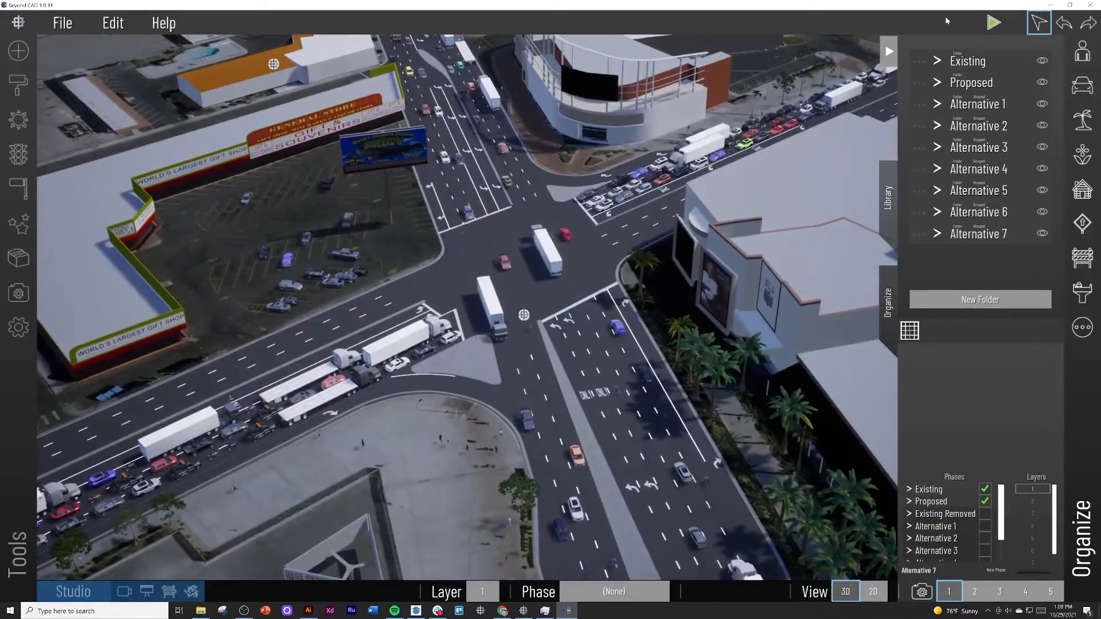
Hide the Organize panel and start the full-screen presentation from Present mode
{"action": "left_click", "coordinate": [889, 51]}
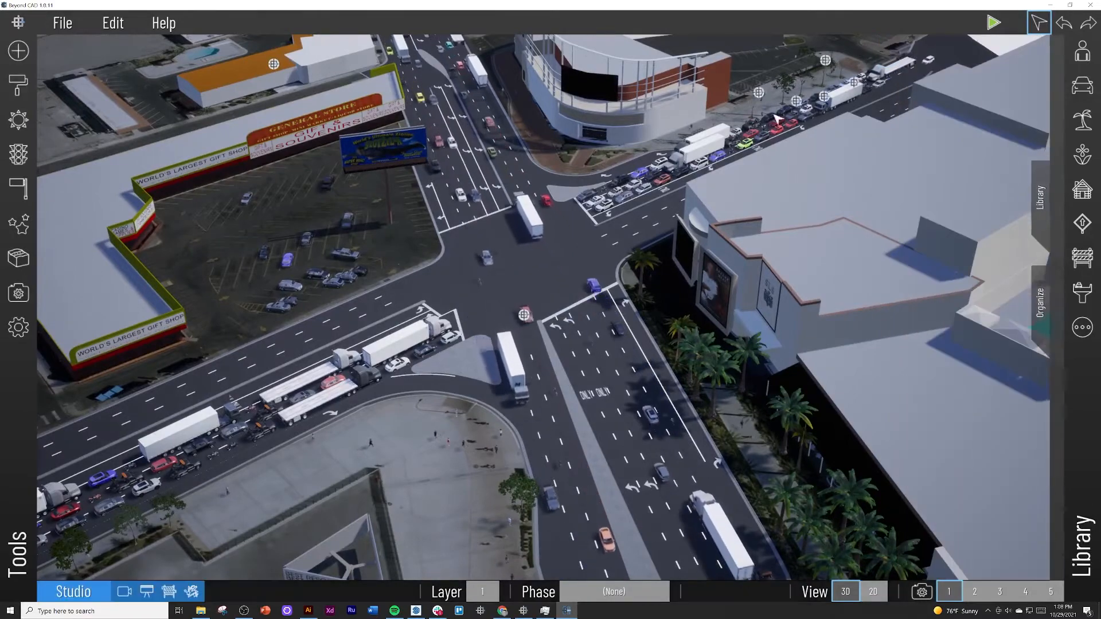
{"action": "left_click", "coordinate": [147, 591]}
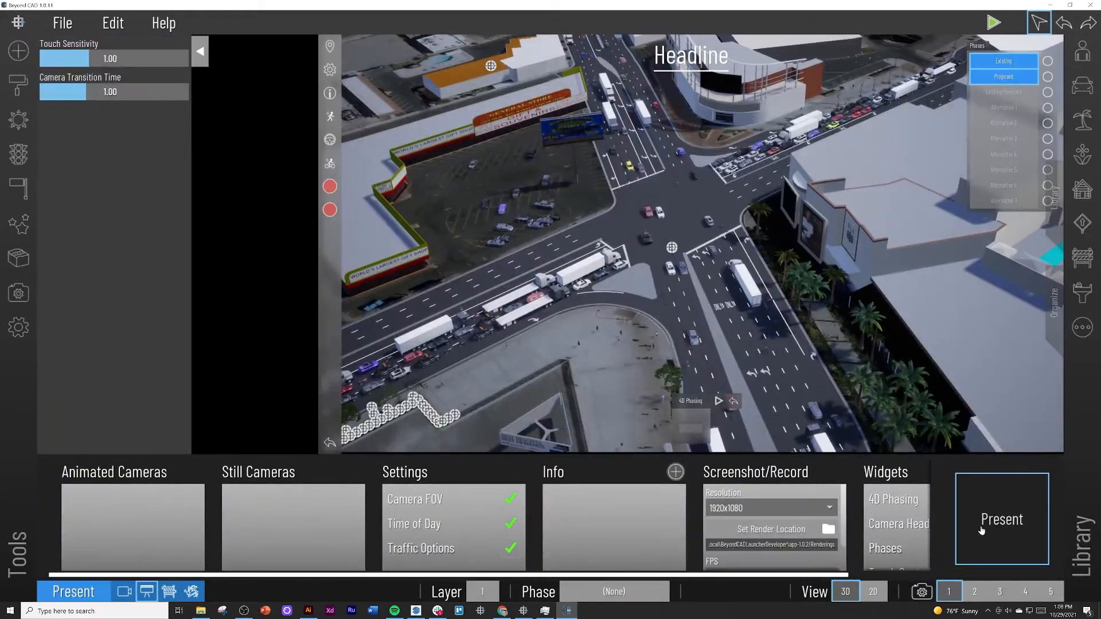
{"action": "left_click", "coordinate": [981, 519]}
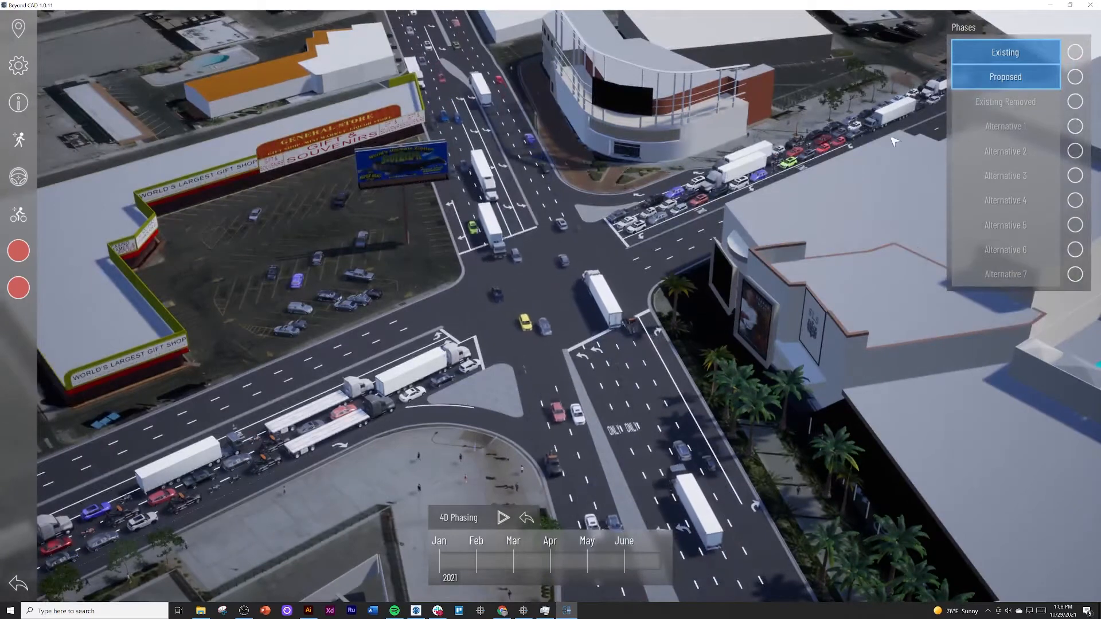
Present Alternatives 1, 2 and 3 one at a time by switching each phase on and off over the intersection
{"action": "left_click", "coordinate": [1009, 122]}
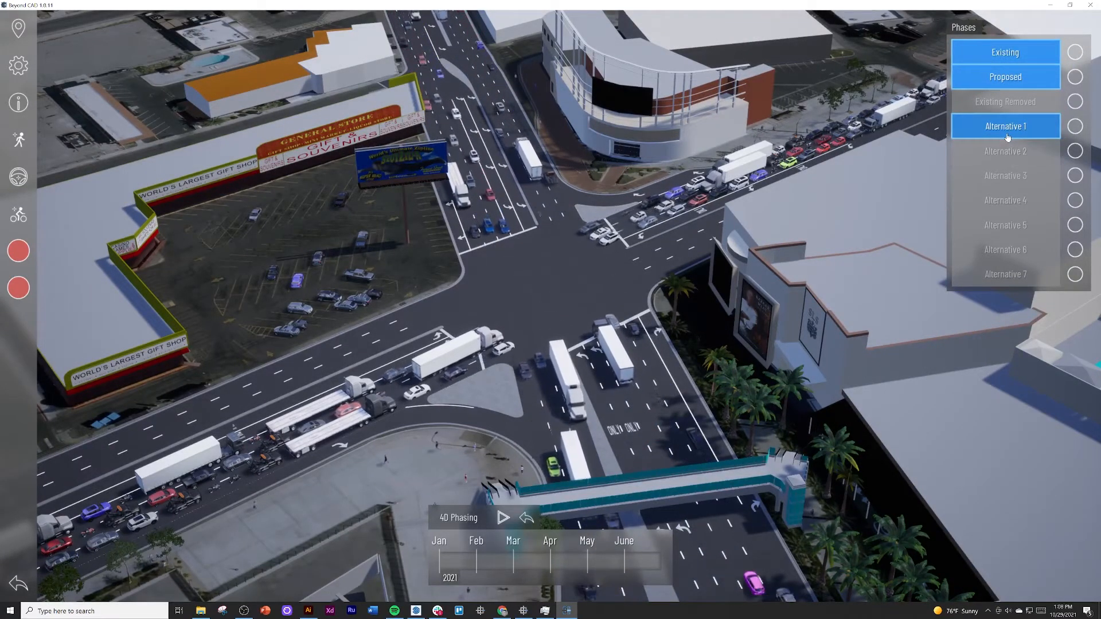
{"action": "left_click", "coordinate": [1007, 136]}
{"action": "left_click", "coordinate": [1003, 155]}
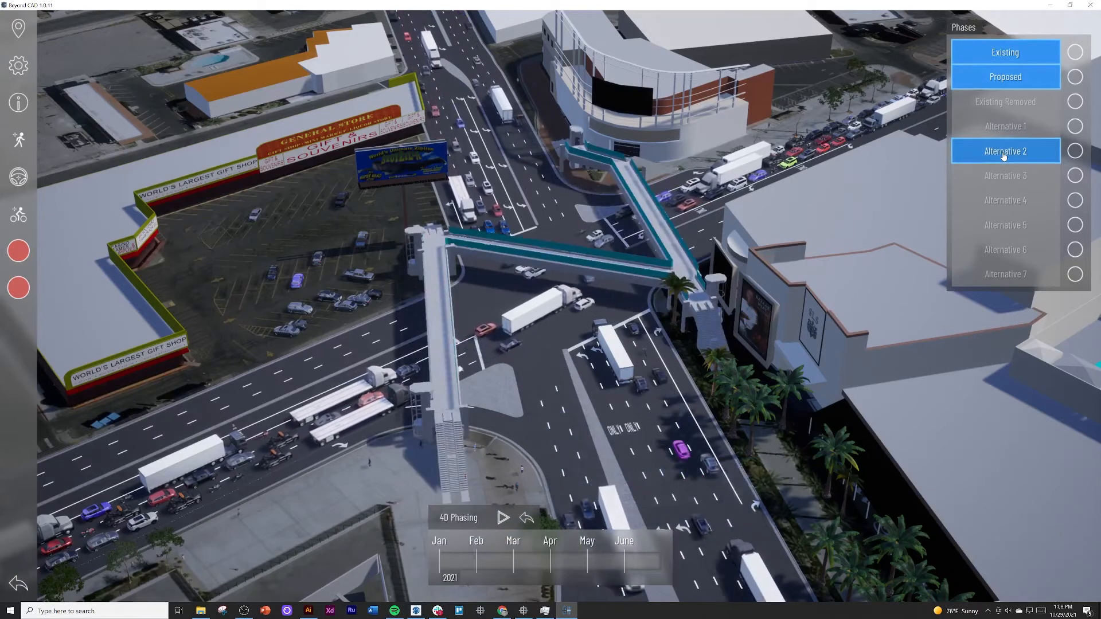
{"action": "left_click", "coordinate": [1003, 154]}
{"action": "left_click", "coordinate": [999, 182]}
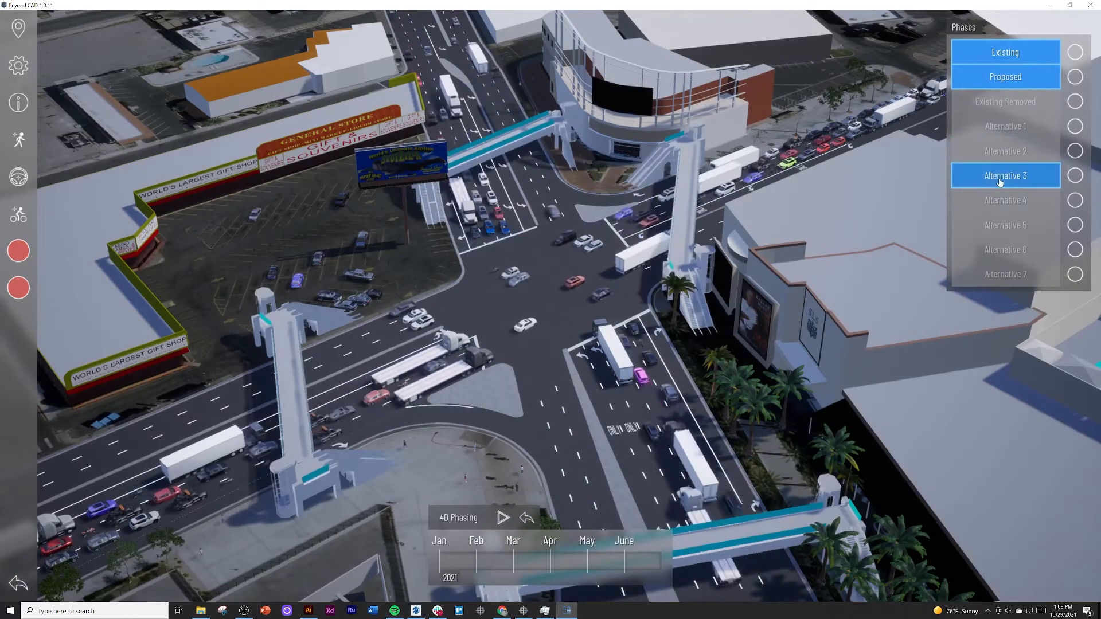
{"action": "left_click", "coordinate": [1000, 181]}
Present Alternatives 4, 5, 6 and 7 one at a time, finishing with the Alternative 7 phase switched off
{"action": "left_click", "coordinate": [998, 200]}
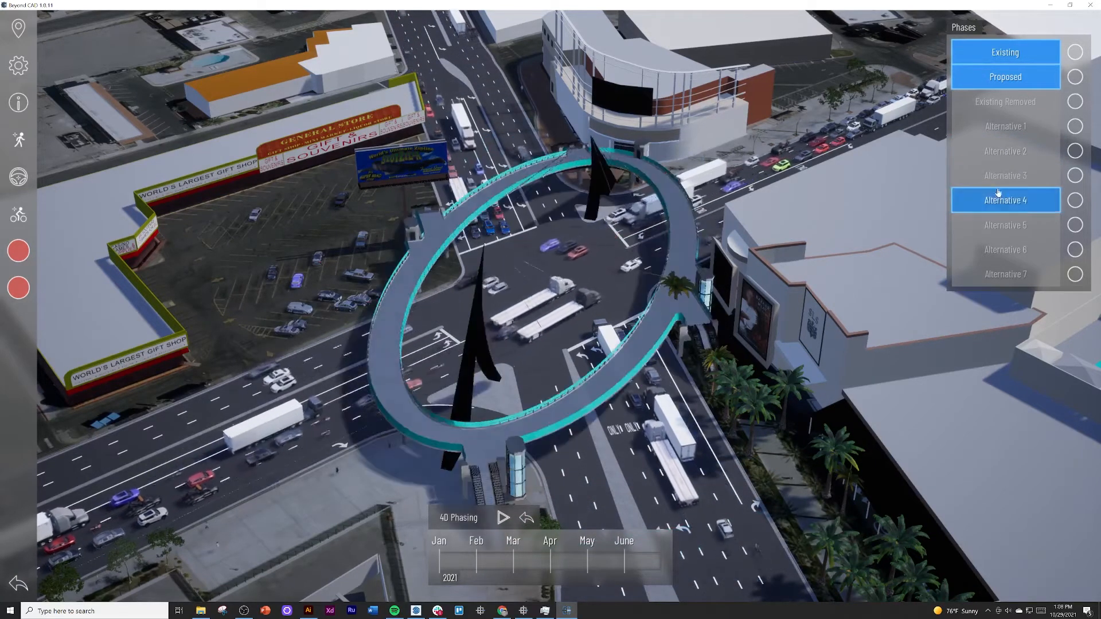
{"action": "left_click", "coordinate": [999, 223]}
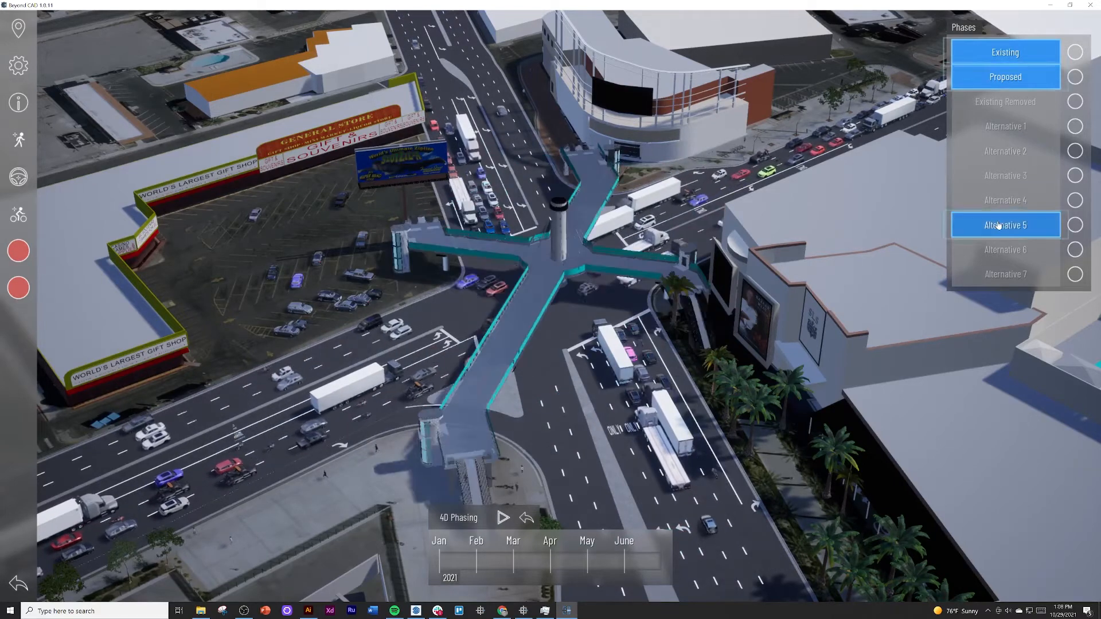
{"action": "left_click", "coordinate": [999, 252]}
{"action": "left_click", "coordinate": [998, 252]}
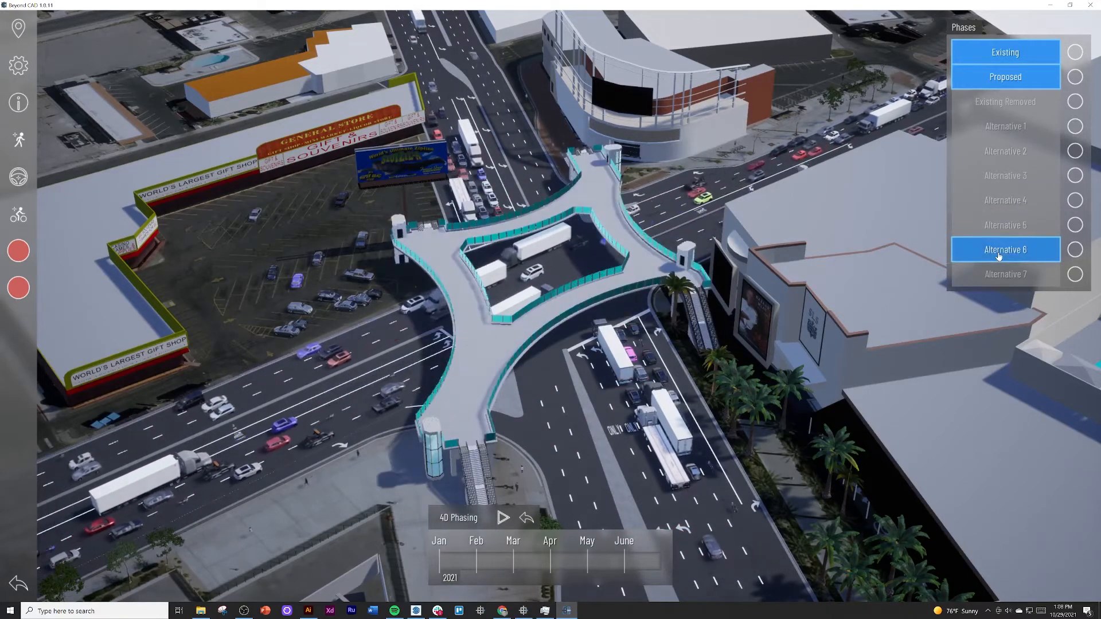
{"action": "left_click", "coordinate": [998, 259]}
{"action": "left_click", "coordinate": [1000, 272]}
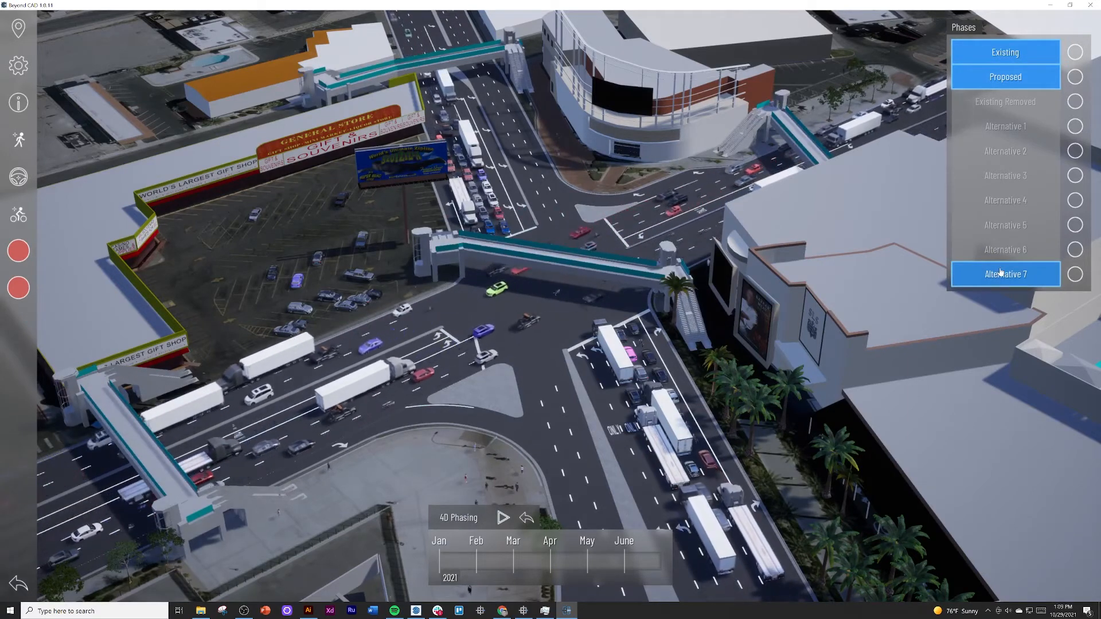
{"action": "left_click", "coordinate": [1000, 273]}
Show the Alternative 6, 5 and 4 phases together for comparison, and switch all three off again
{"action": "left_click", "coordinate": [1004, 252]}
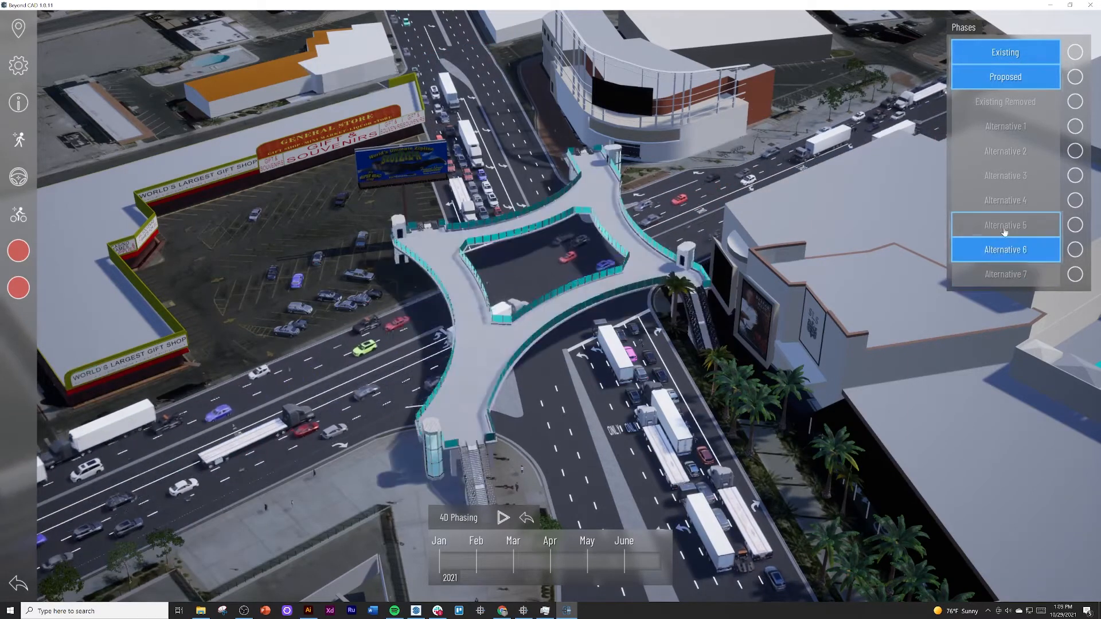
{"action": "left_click", "coordinate": [1005, 224]}
{"action": "left_click", "coordinate": [1005, 200]}
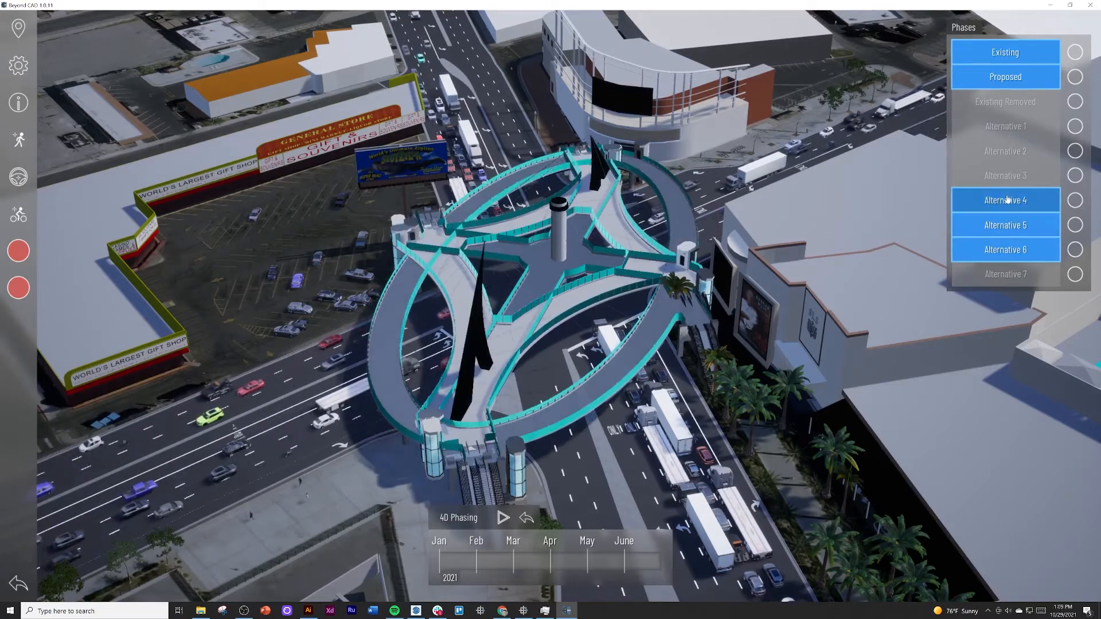
{"action": "left_click", "coordinate": [1005, 202]}
{"action": "left_click", "coordinate": [1004, 224]}
{"action": "left_click", "coordinate": [1006, 251]}
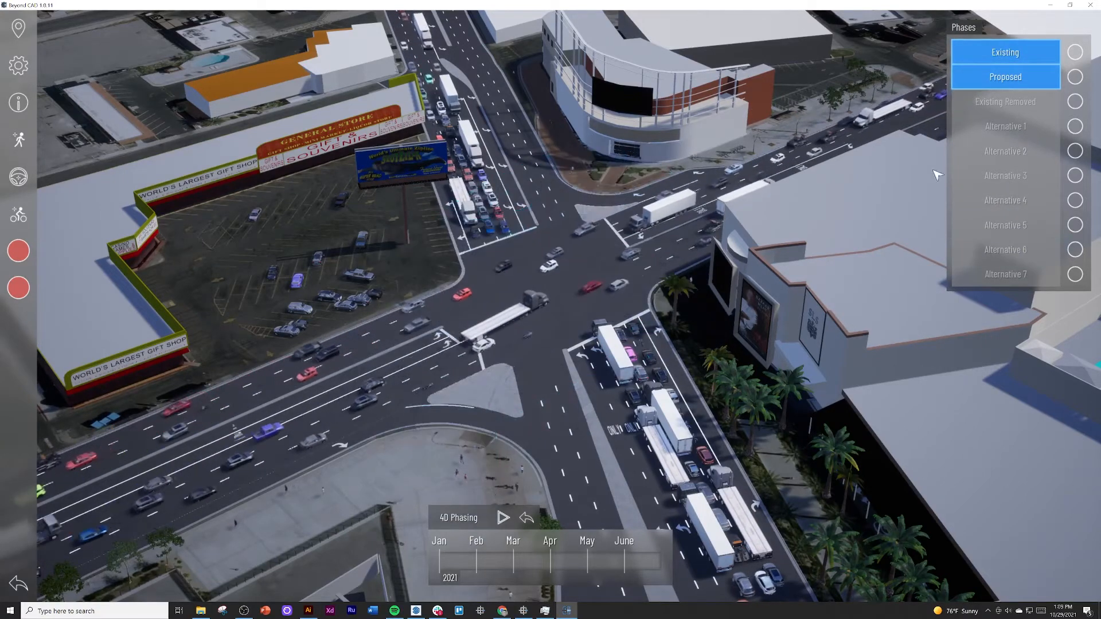
Exit the full-screen presentation and return from Present mode to Studio mode
{"action": "left_click_drag", "start_coordinate": [519, 348], "coordinate": [394, 371]}
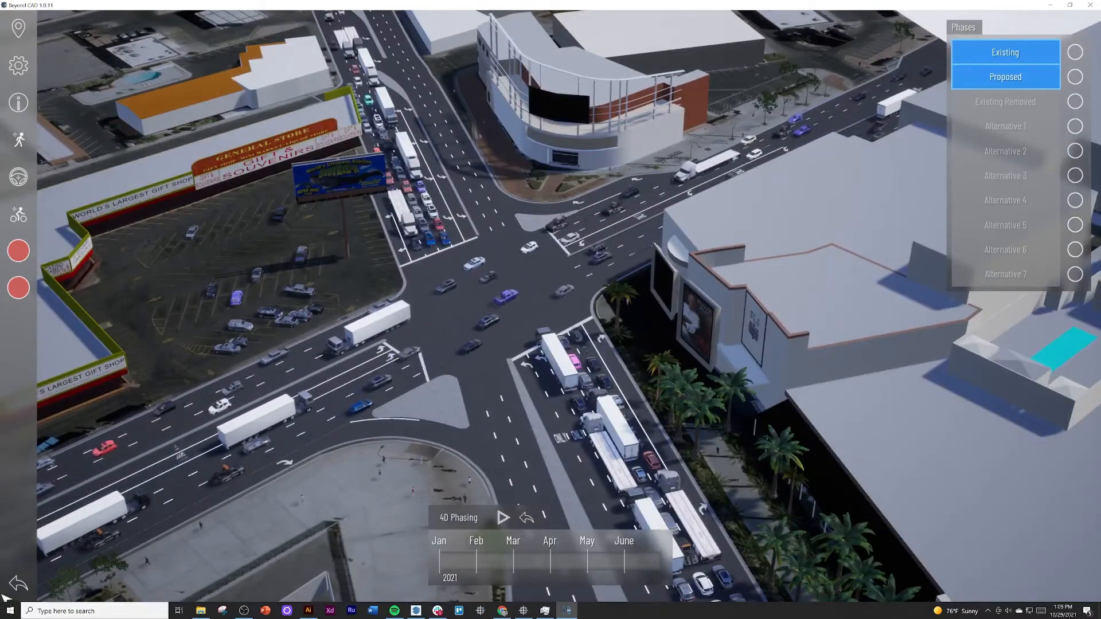
{"action": "left_click", "coordinate": [17, 583]}
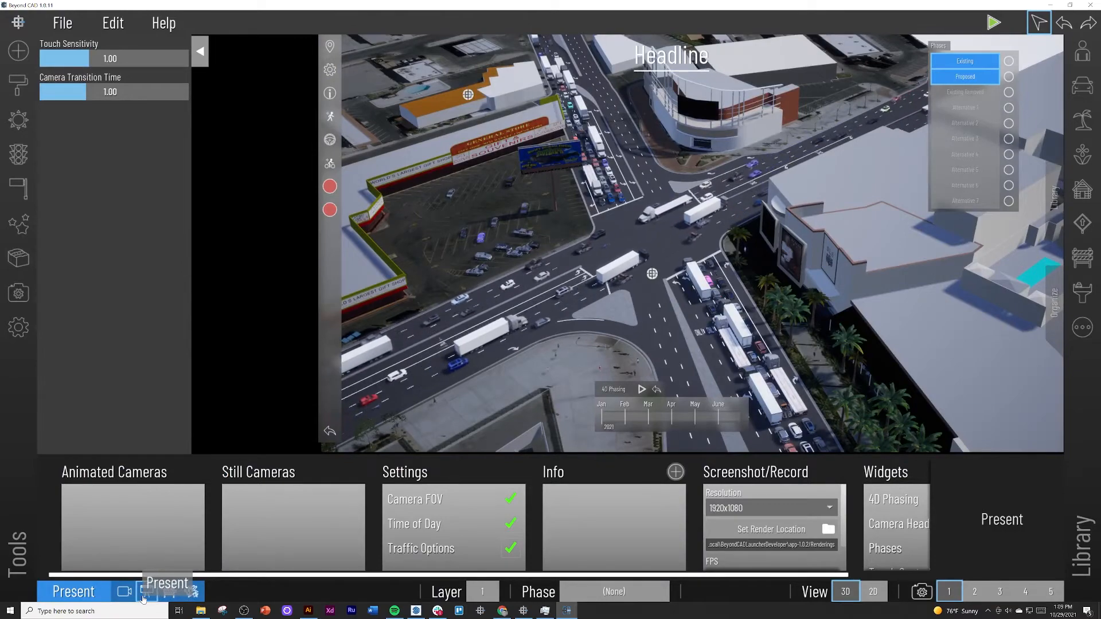
{"action": "left_click", "coordinate": [145, 591]}
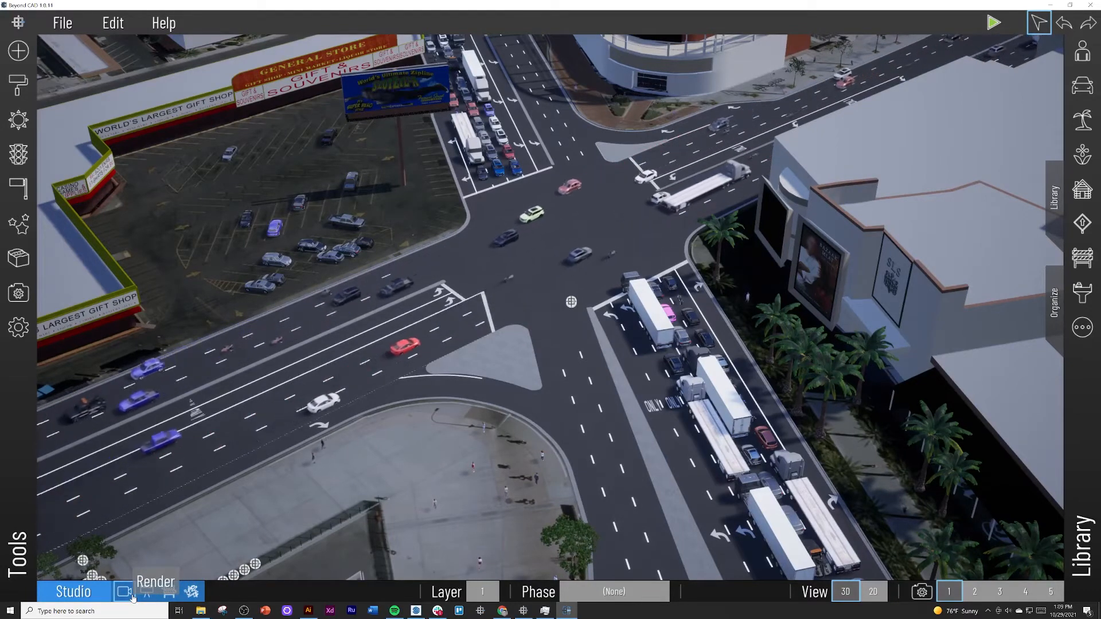
Turn on the Alternative 1 phase from the Organize panel, and hide the panel to work close to its bridge
{"action": "left_click", "coordinate": [1062, 296]}
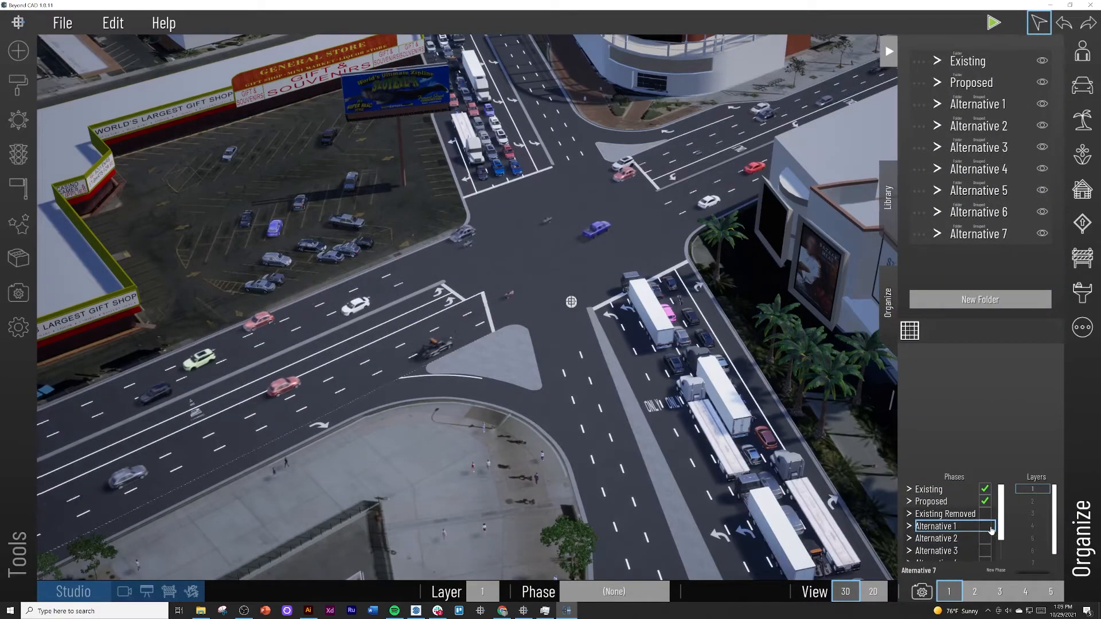
{"action": "left_click", "coordinate": [985, 526]}
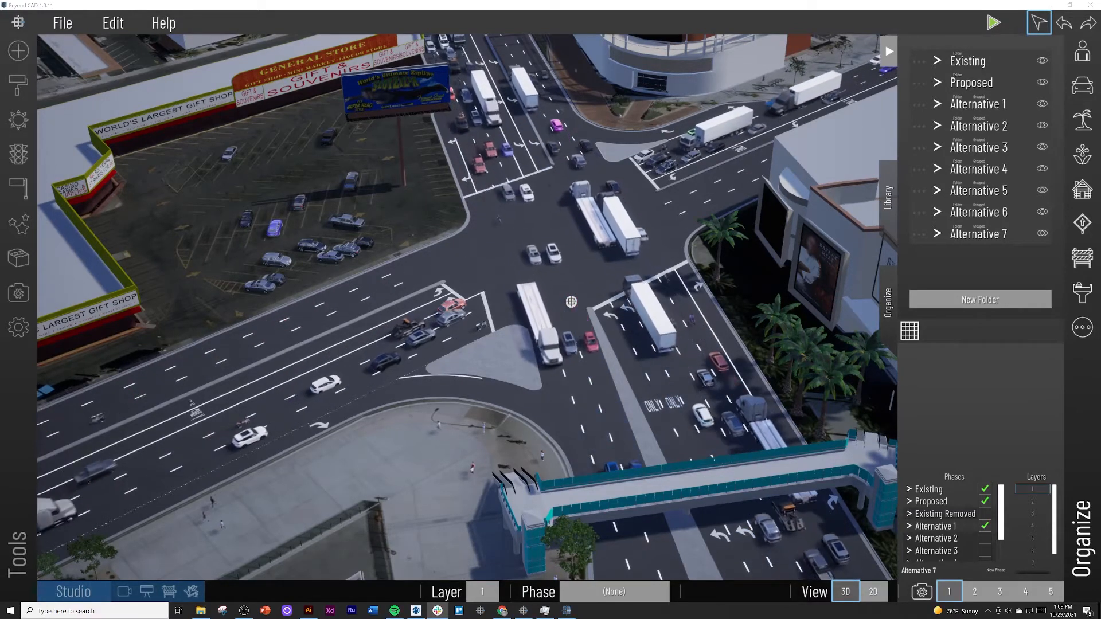
{"action": "right_click_drag", "start_coordinate": [827, 438], "coordinate": [737, 434]}
{"action": "left_click", "coordinate": [888, 53]}
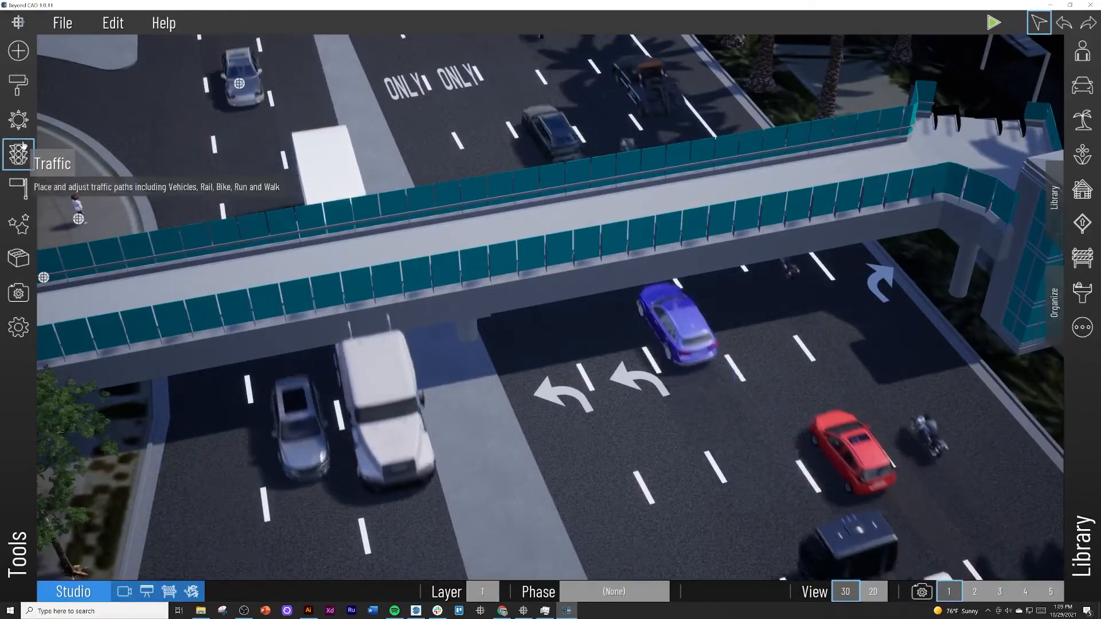
Apply the Tinted glass texture to the railing panels of the Alternative 1 bridge
{"action": "left_click", "coordinate": [19, 90]}
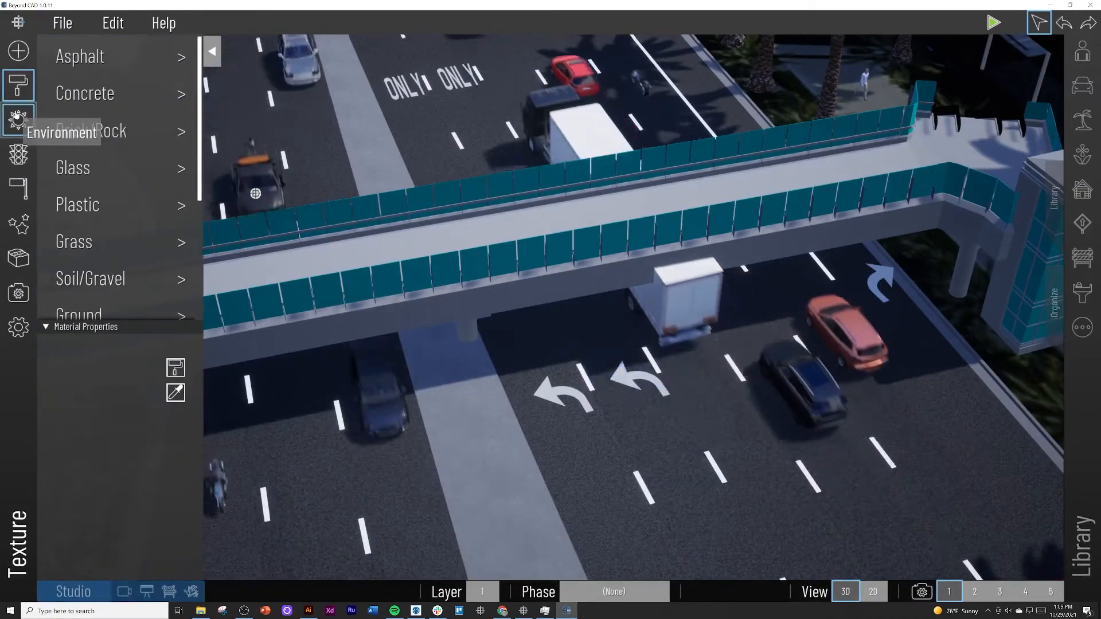
{"action": "left_click", "coordinate": [106, 169]}
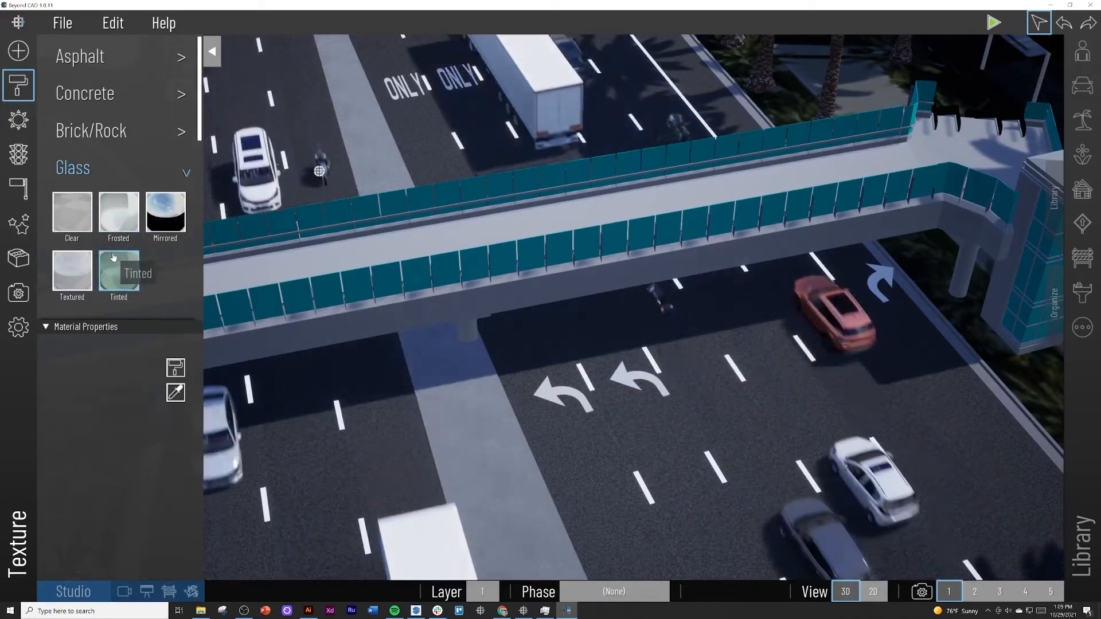
{"action": "left_click", "coordinate": [119, 270]}
{"action": "left_click", "coordinate": [419, 277]}
{"action": "scroll", "coordinate": [423, 256], "scroll_direction": "up", "scroll_amount": 10}
{"action": "right_click_drag", "start_coordinate": [419, 276], "coordinate": [479, 204]}
{"action": "scroll", "coordinate": [477, 207], "scroll_direction": "down", "scroll_amount": 5}
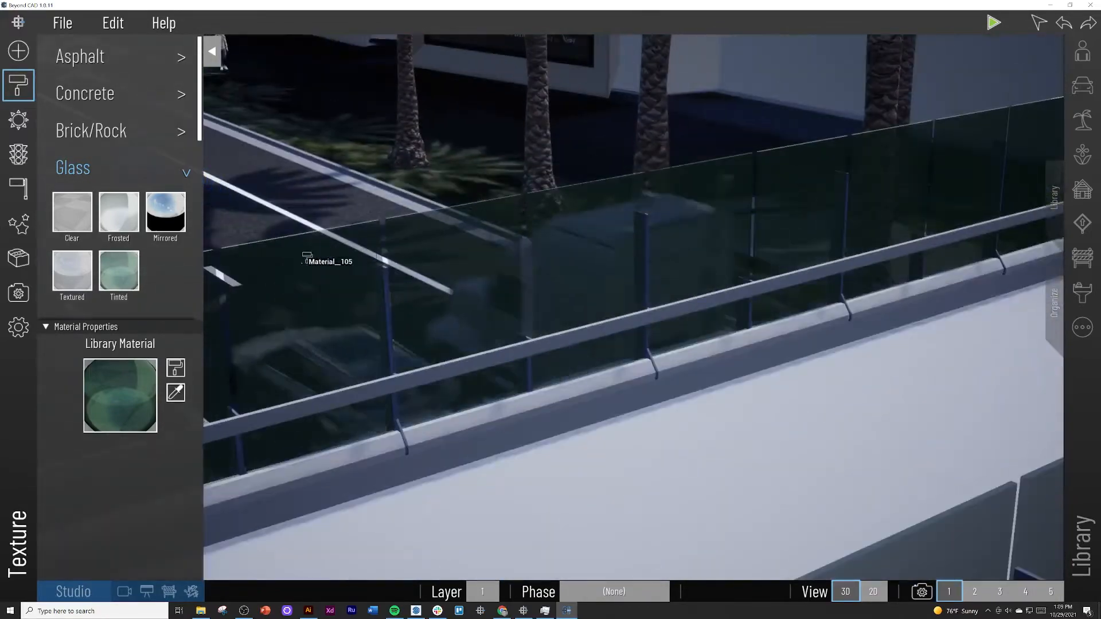
Try Mirrored and Frosted glass on the bridge's railing panels and compare their appearance
{"action": "left_click", "coordinate": [171, 225]}
{"action": "left_click", "coordinate": [457, 276]}
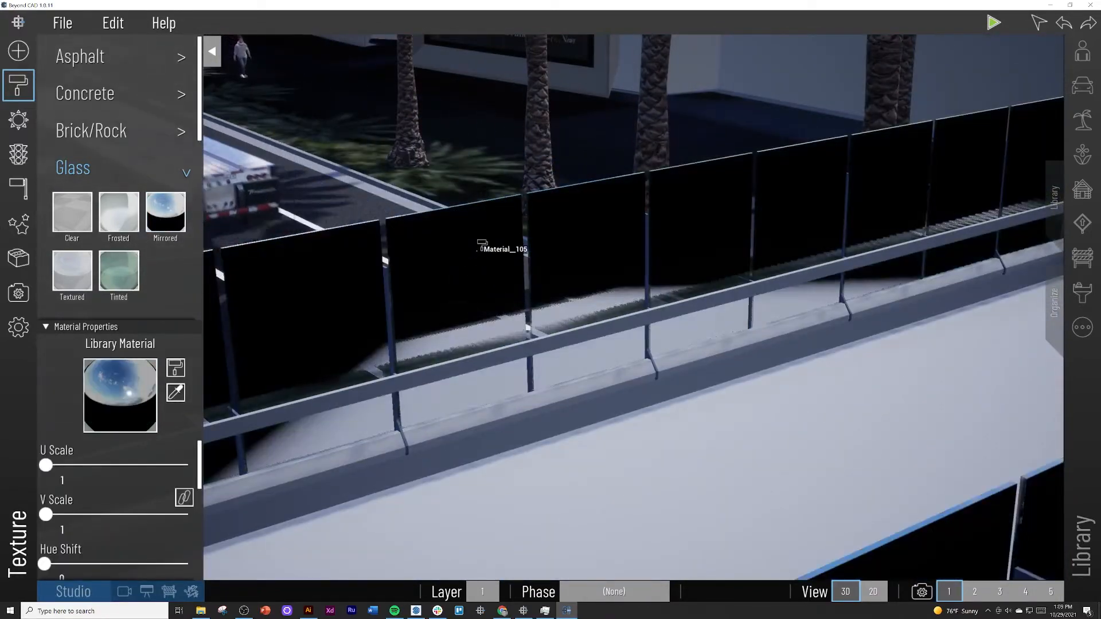
{"action": "scroll", "coordinate": [488, 235], "scroll_direction": "down", "scroll_amount": 5}
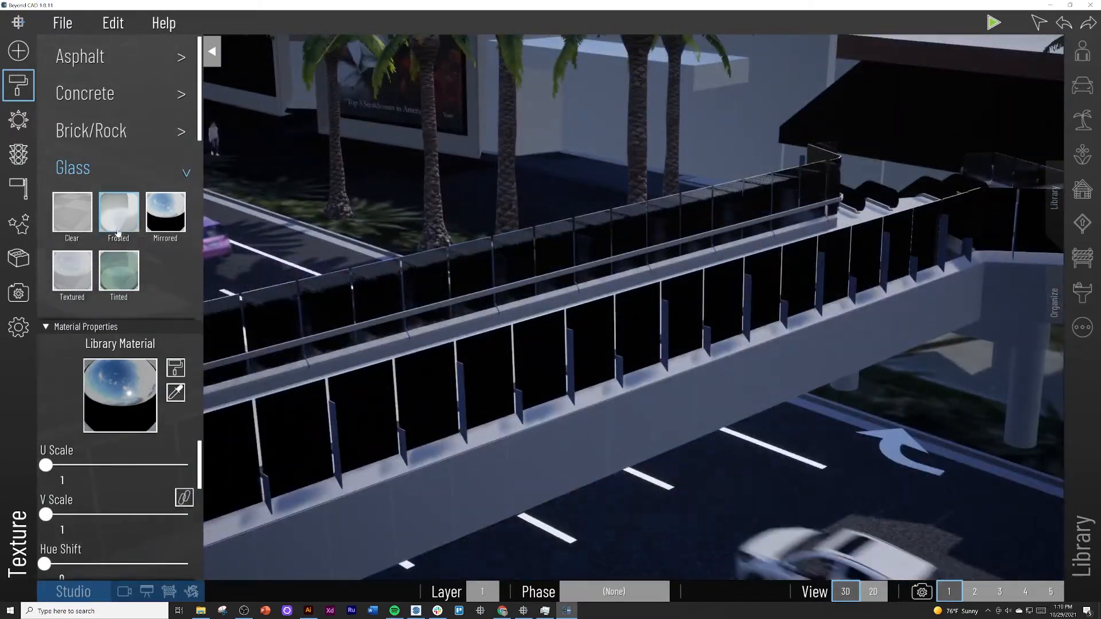
{"action": "left_click", "coordinate": [118, 232]}
{"action": "left_click", "coordinate": [424, 367]}
{"action": "scroll", "coordinate": [435, 367], "scroll_direction": "up", "scroll_amount": 8}
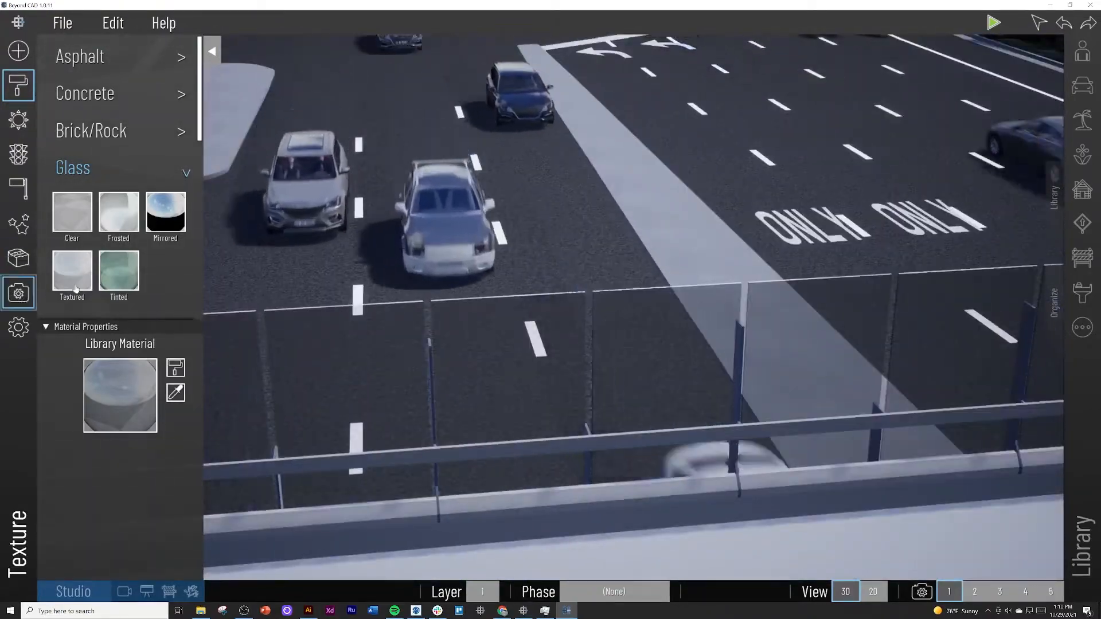
Reapply the Tinted glass to the bridge's railing panels and stop painting the material
{"action": "left_click", "coordinate": [126, 280]}
{"action": "left_click", "coordinate": [499, 361]}
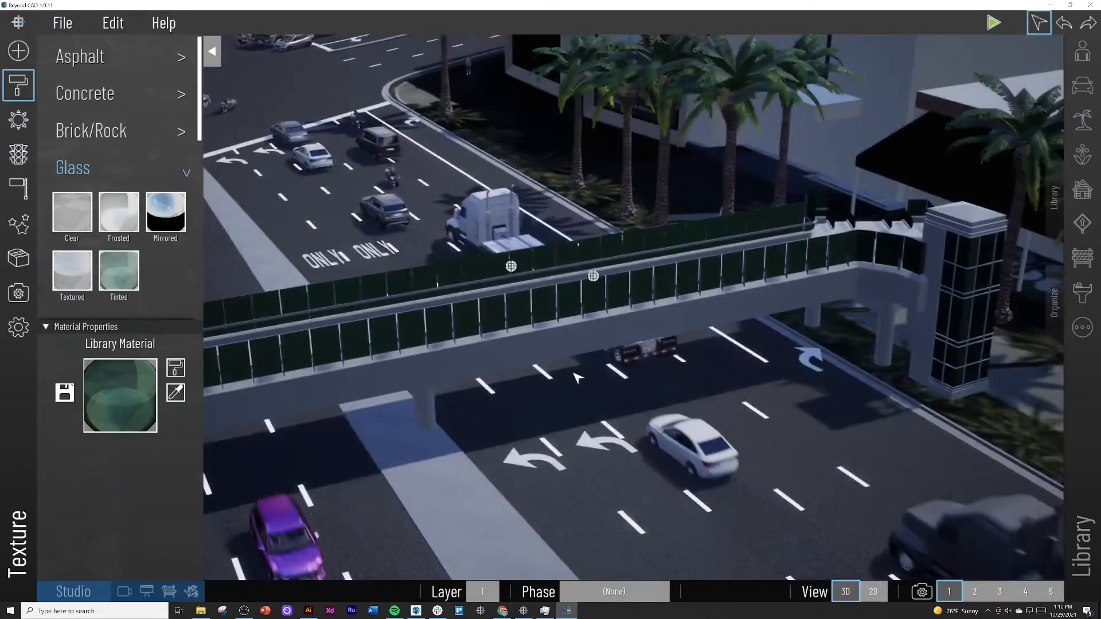
{"action": "key", "text": "Escape"}
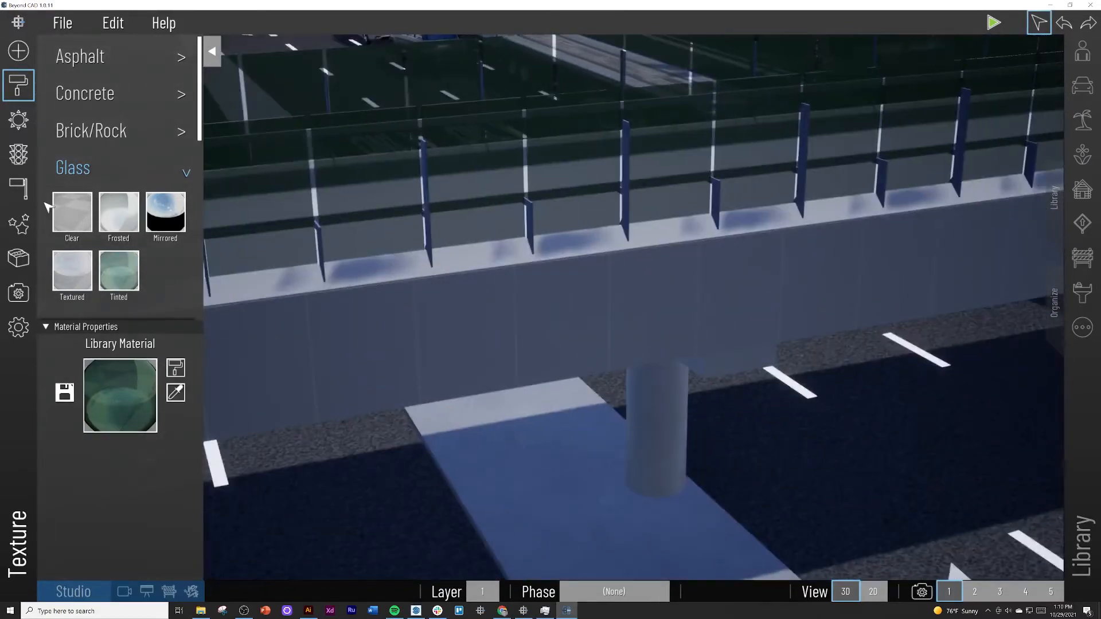
Apply a concrete texture from the material library to the side face of the bridge's girder
{"action": "left_click", "coordinate": [112, 96]}
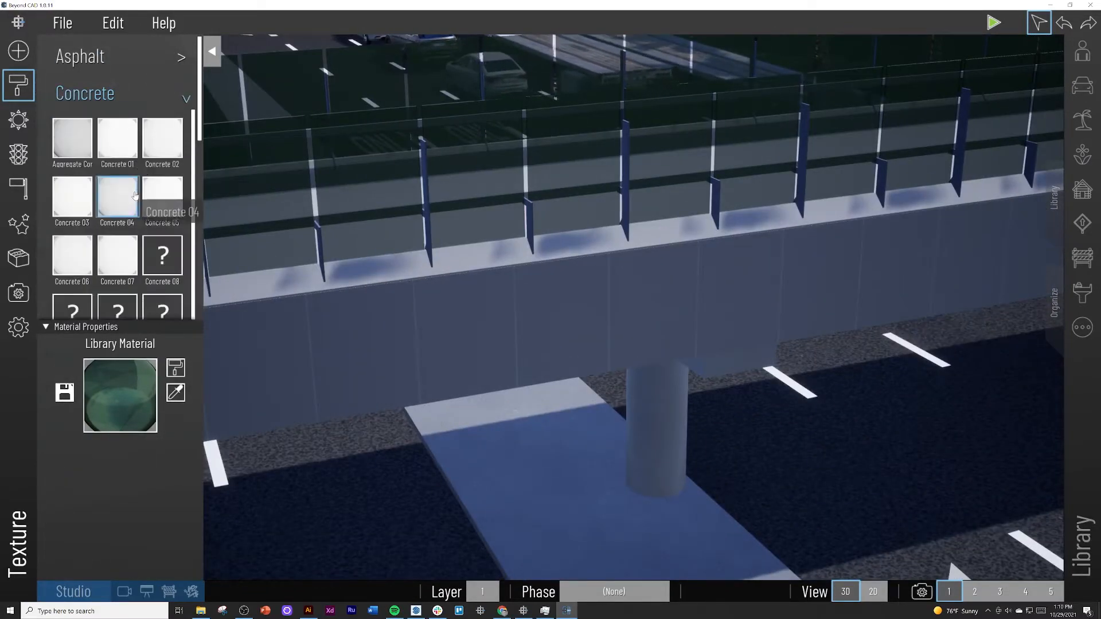
{"action": "scroll", "coordinate": [138, 197], "scroll_direction": "down", "scroll_amount": 3}
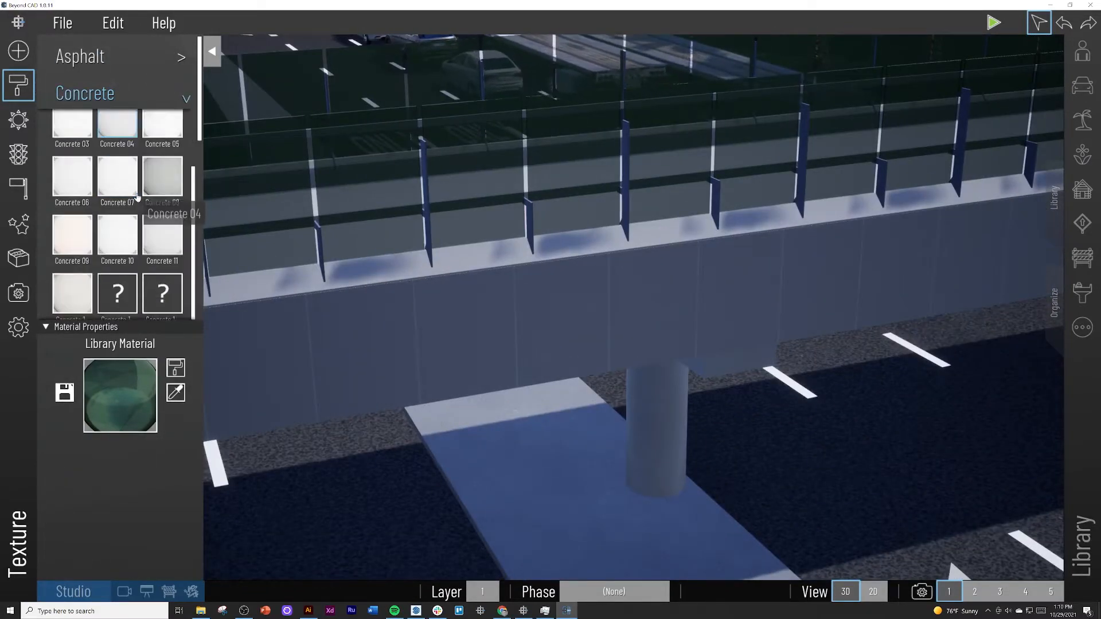
{"action": "left_click", "coordinate": [332, 315]}
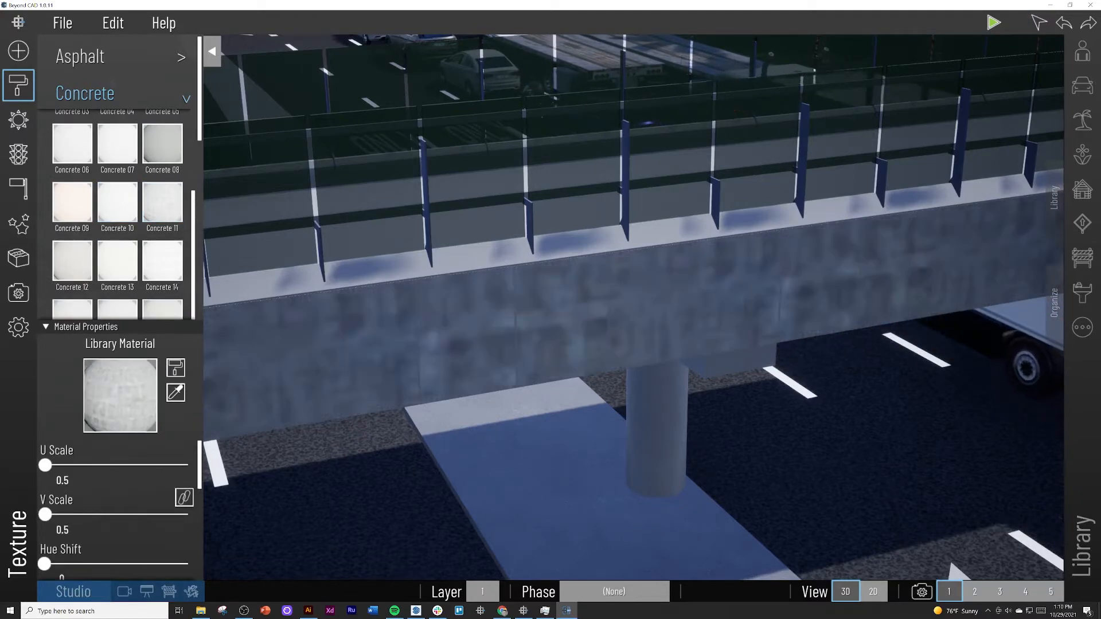
{"action": "scroll", "coordinate": [504, 372], "scroll_direction": "down", "scroll_amount": 5}
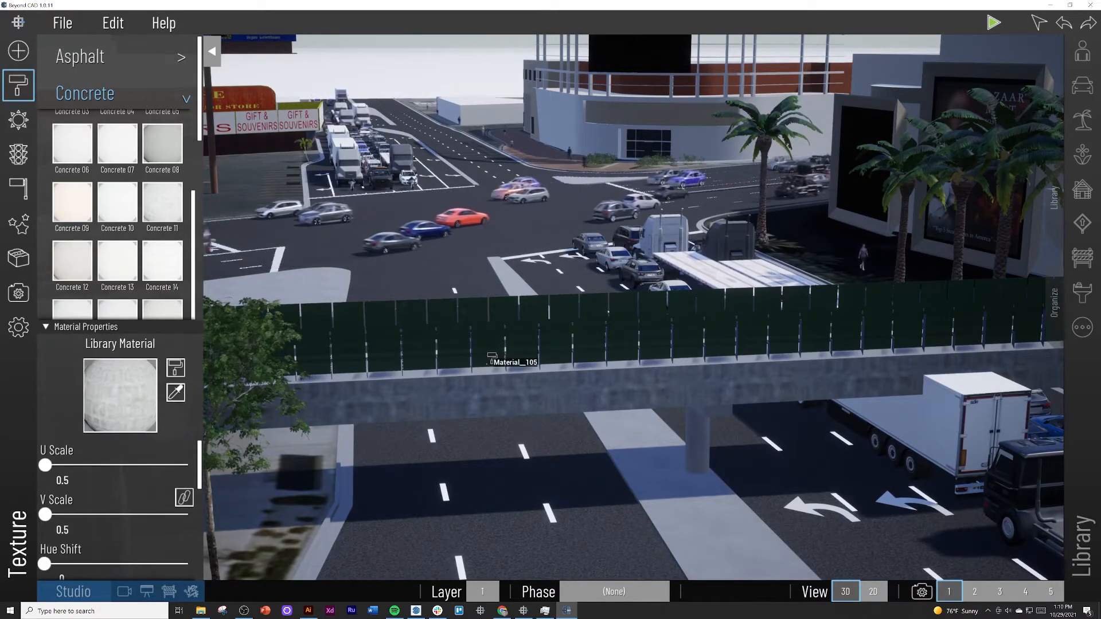
Examine the bridge's concrete surfaces at close range and from a distance, covering the girder, support column and end section
{"action": "scroll", "coordinate": [492, 359], "scroll_direction": "up", "scroll_amount": 5}
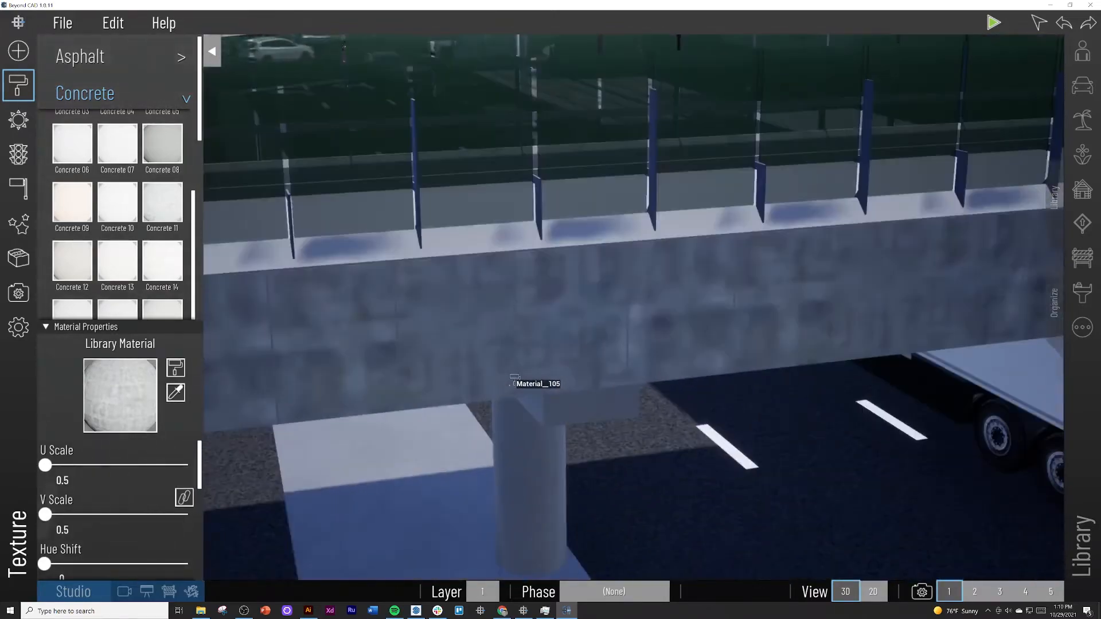
{"action": "scroll", "coordinate": [512, 381], "scroll_direction": "down", "scroll_amount": 5}
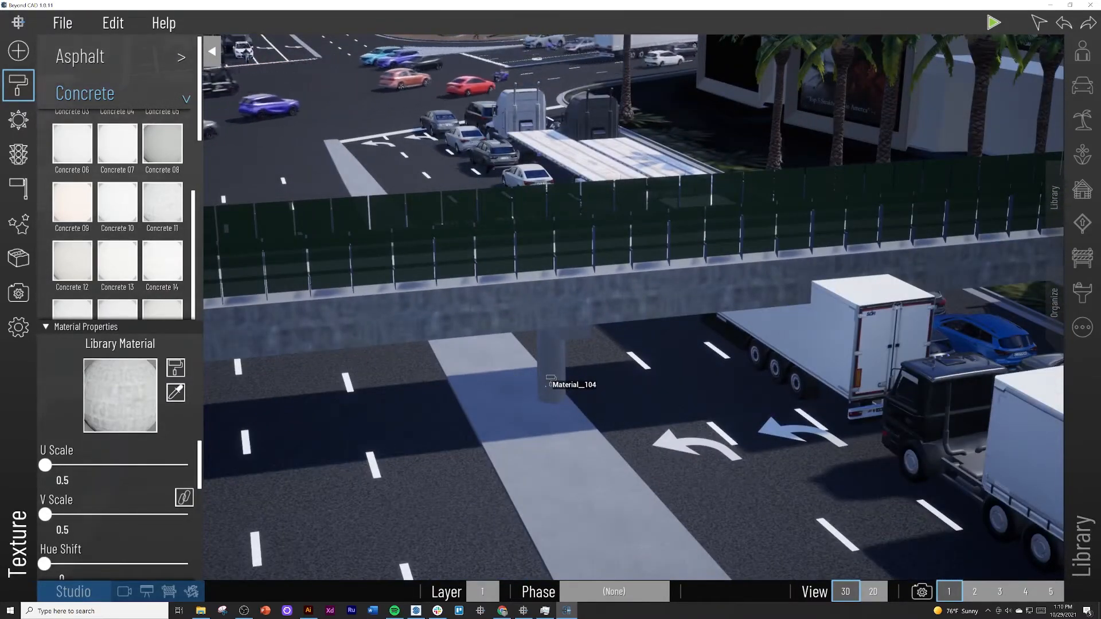
{"action": "scroll", "coordinate": [544, 389], "scroll_direction": "up", "scroll_amount": 6}
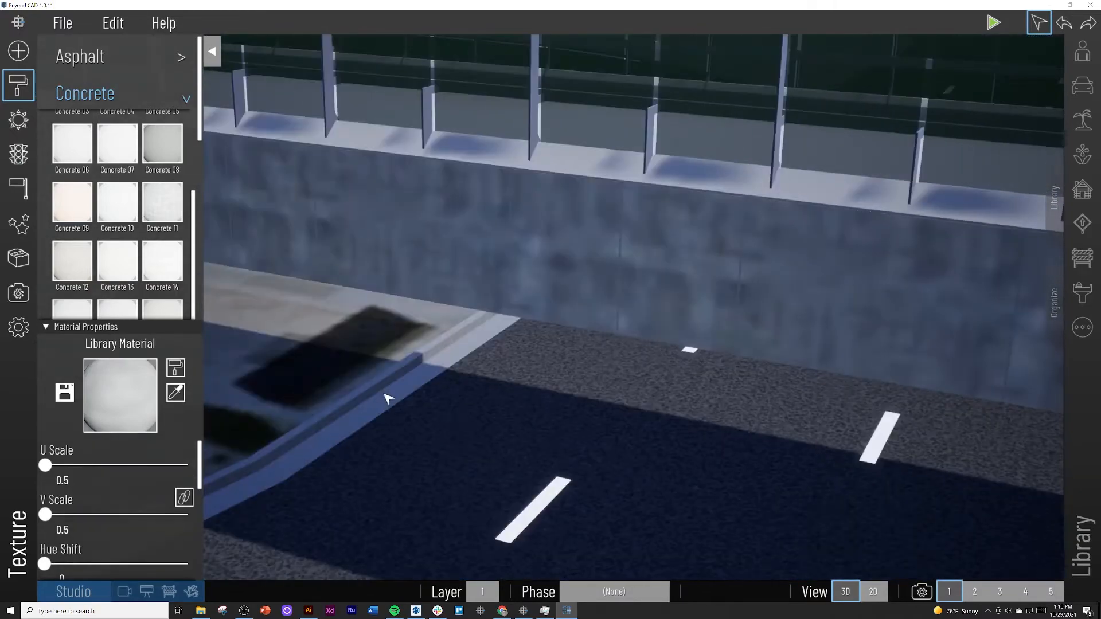
{"action": "right_click_drag", "start_coordinate": [389, 399], "coordinate": [313, 393]}
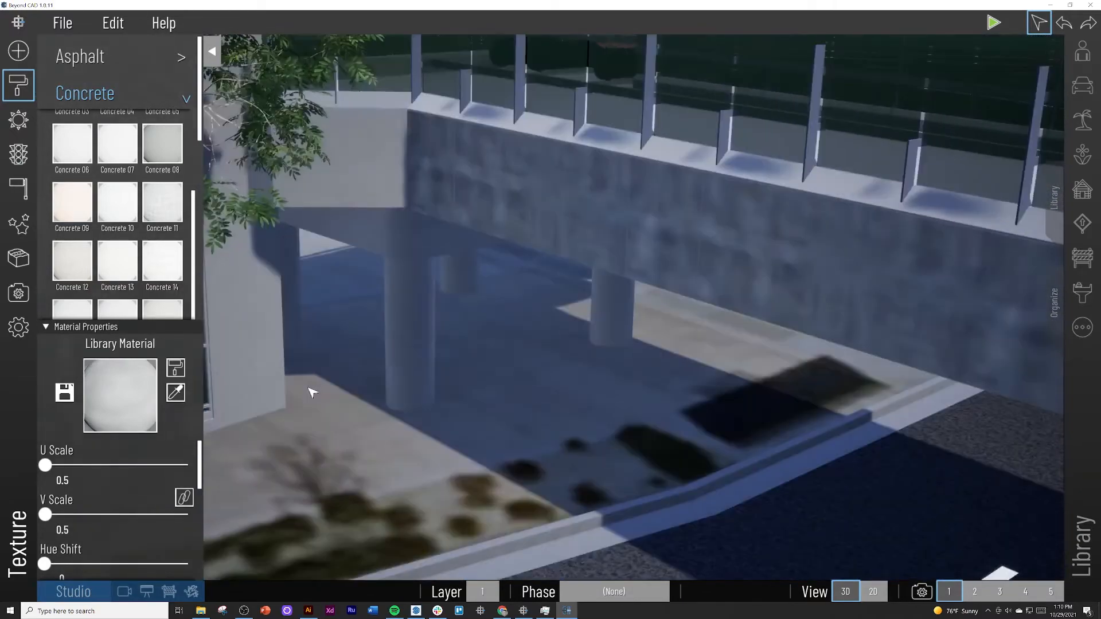
{"action": "scroll", "coordinate": [285, 363], "scroll_direction": "up", "scroll_amount": 8}
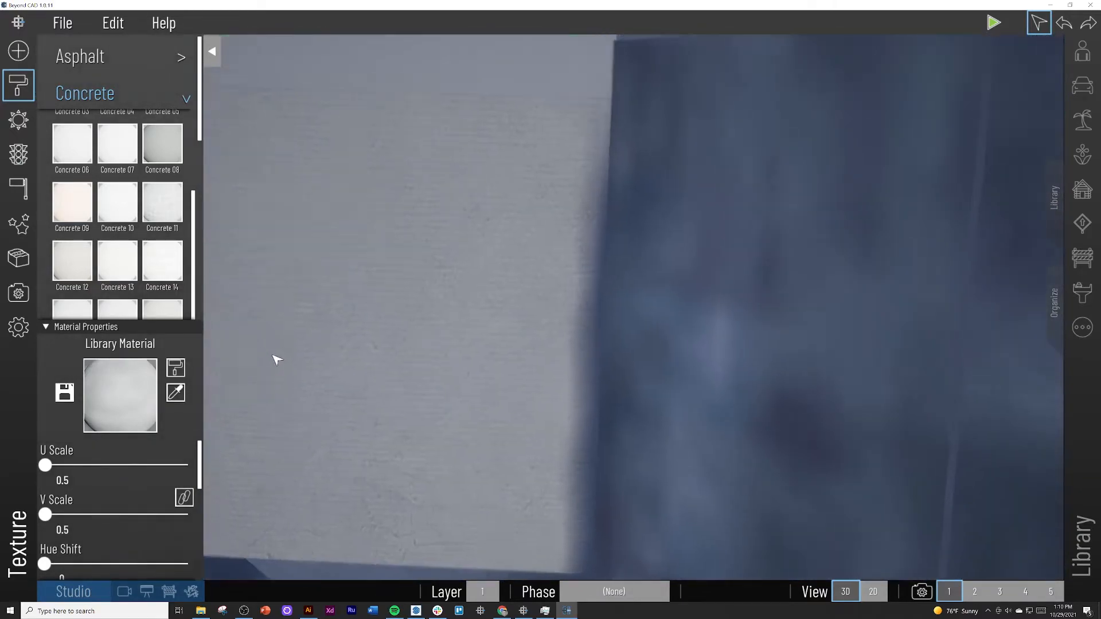
{"action": "right_click_drag", "start_coordinate": [277, 359], "coordinate": [230, 349]}
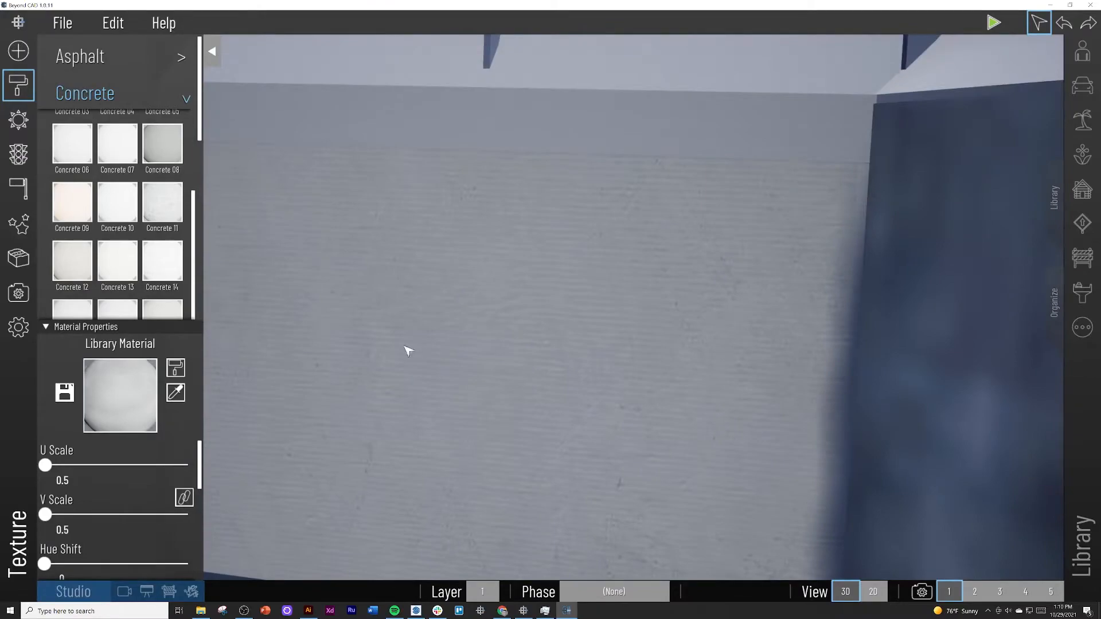
{"action": "right_click_drag", "start_coordinate": [407, 351], "coordinate": [437, 358]}
{"action": "scroll", "coordinate": [791, 370], "scroll_direction": "down", "scroll_amount": 10}
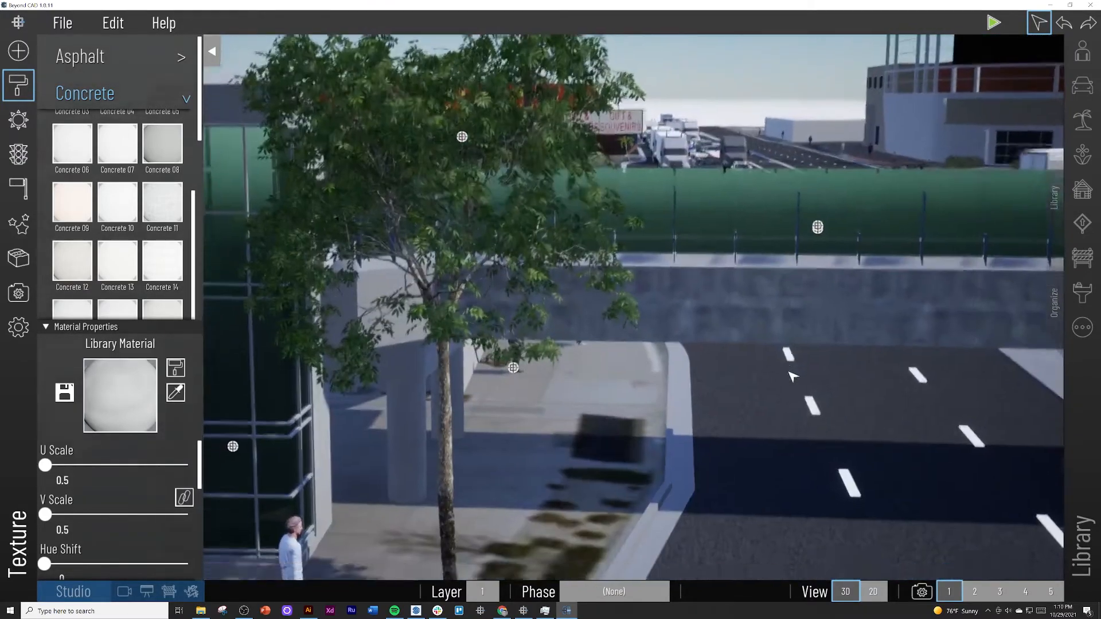
Examine the concrete-textured Alternative 1 bridge up close and from a distance, covering its girder and median column, and close the texture library
{"action": "scroll", "coordinate": [792, 378], "scroll_direction": "down", "scroll_amount": 5}
{"action": "right_click_drag", "start_coordinate": [791, 383], "coordinate": [839, 398]}
{"action": "scroll", "coordinate": [839, 398], "scroll_direction": "down", "scroll_amount": 5}
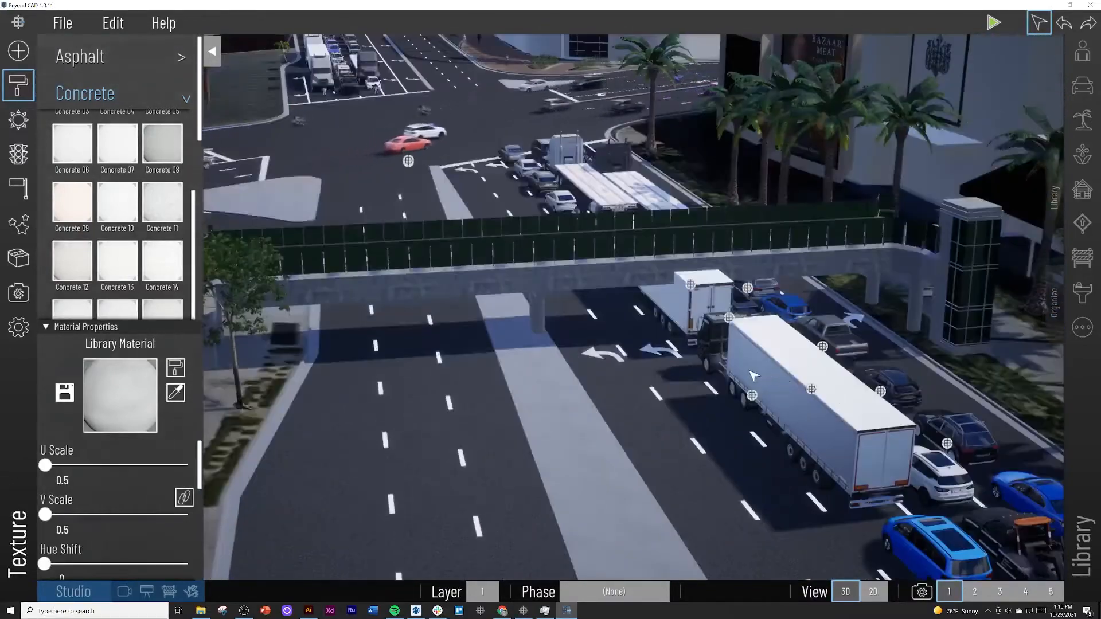
{"action": "scroll", "coordinate": [751, 370], "scroll_direction": "up", "scroll_amount": 5}
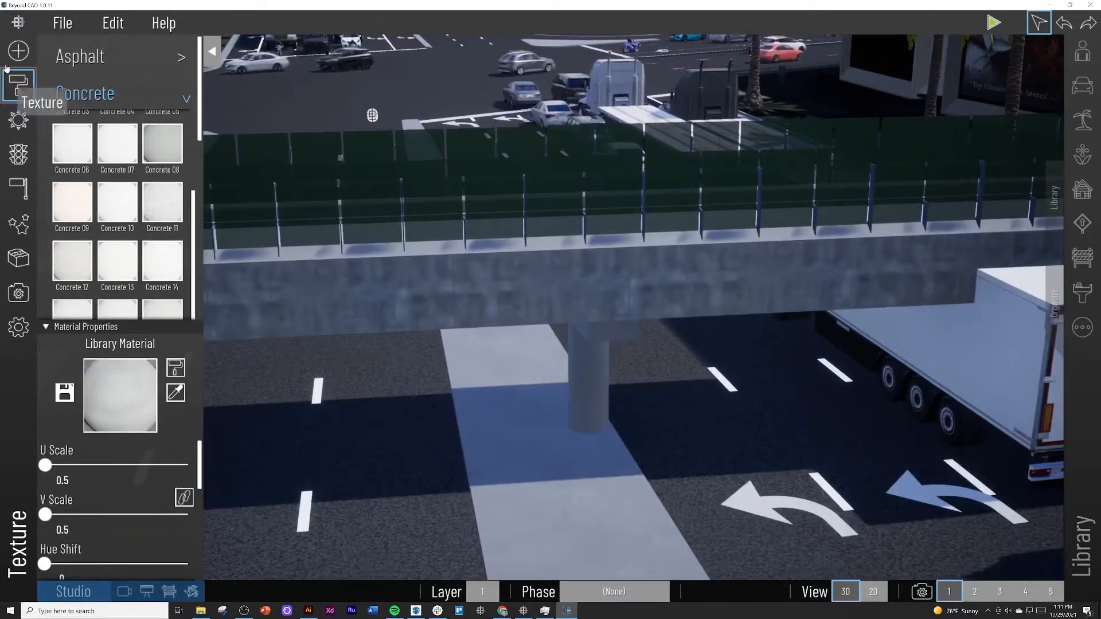
{"action": "left_click", "coordinate": [17, 86]}
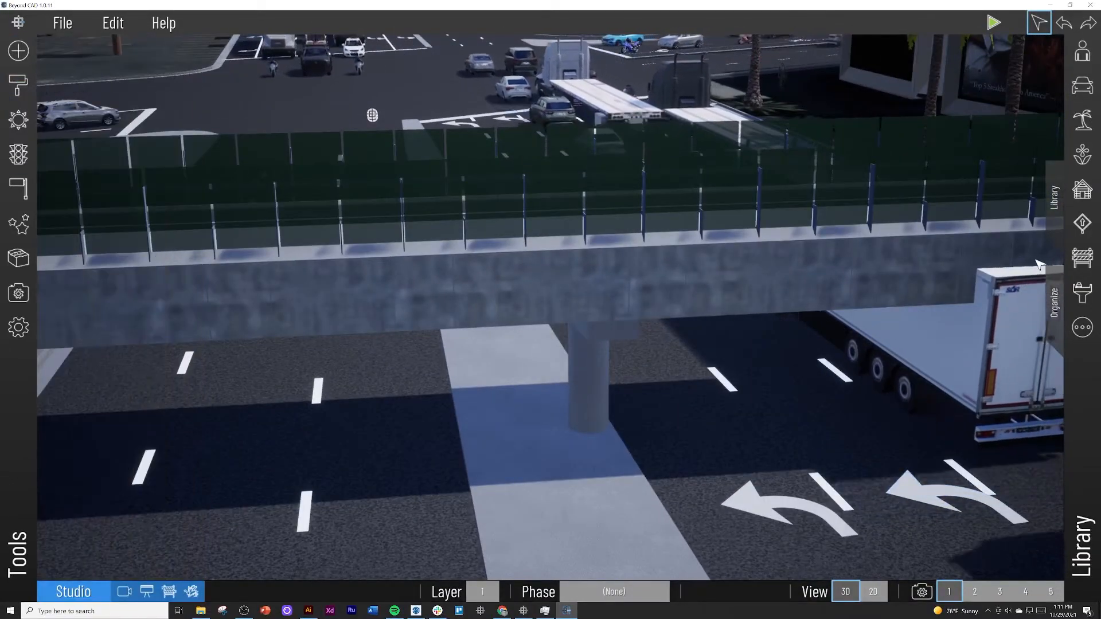
{"action": "right_click_drag", "start_coordinate": [943, 332], "coordinate": [801, 339]}
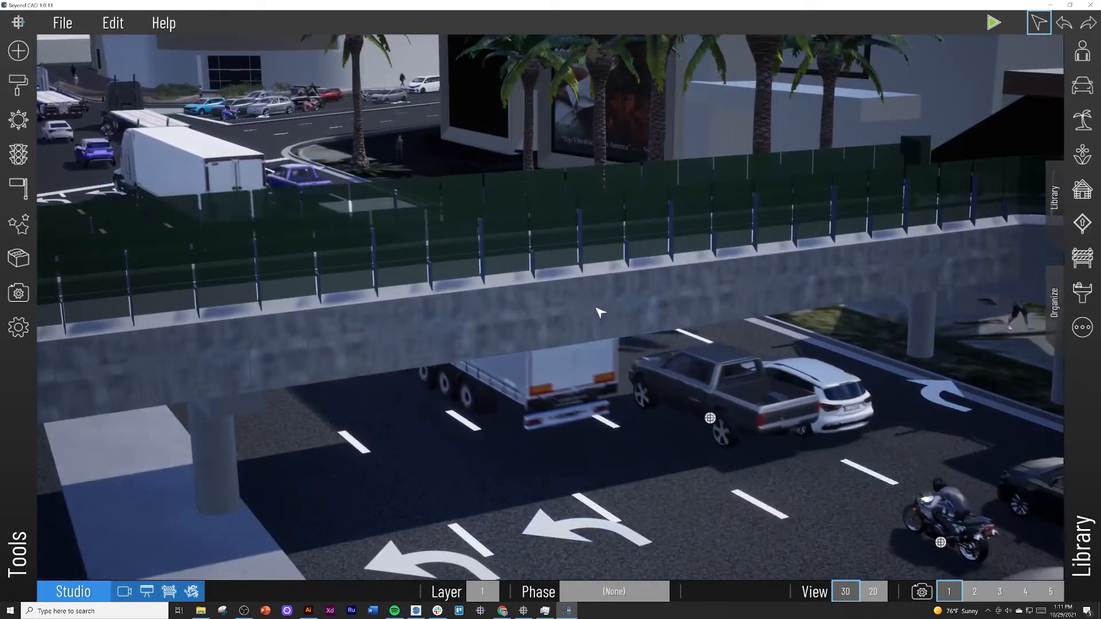
{"action": "right_click_drag", "start_coordinate": [599, 313], "coordinate": [592, 339]}
{"action": "scroll", "coordinate": [591, 340], "scroll_direction": "down", "scroll_amount": 5}
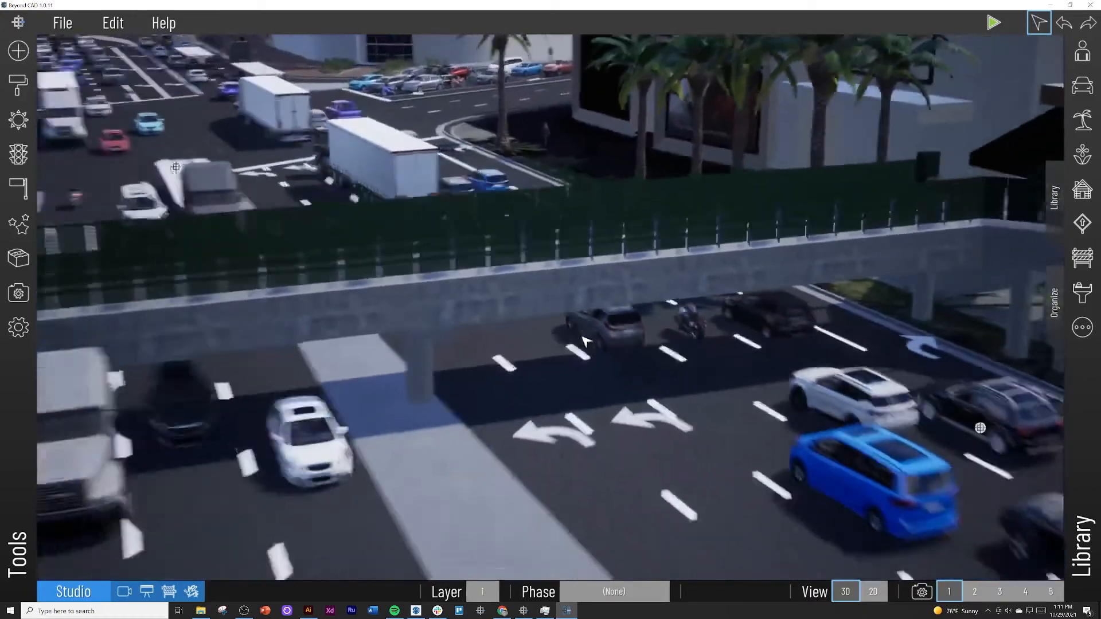
{"action": "scroll", "coordinate": [535, 302], "scroll_direction": "up", "scroll_amount": 3}
{"action": "scroll", "coordinate": [536, 303], "scroll_direction": "up", "scroll_amount": 5}
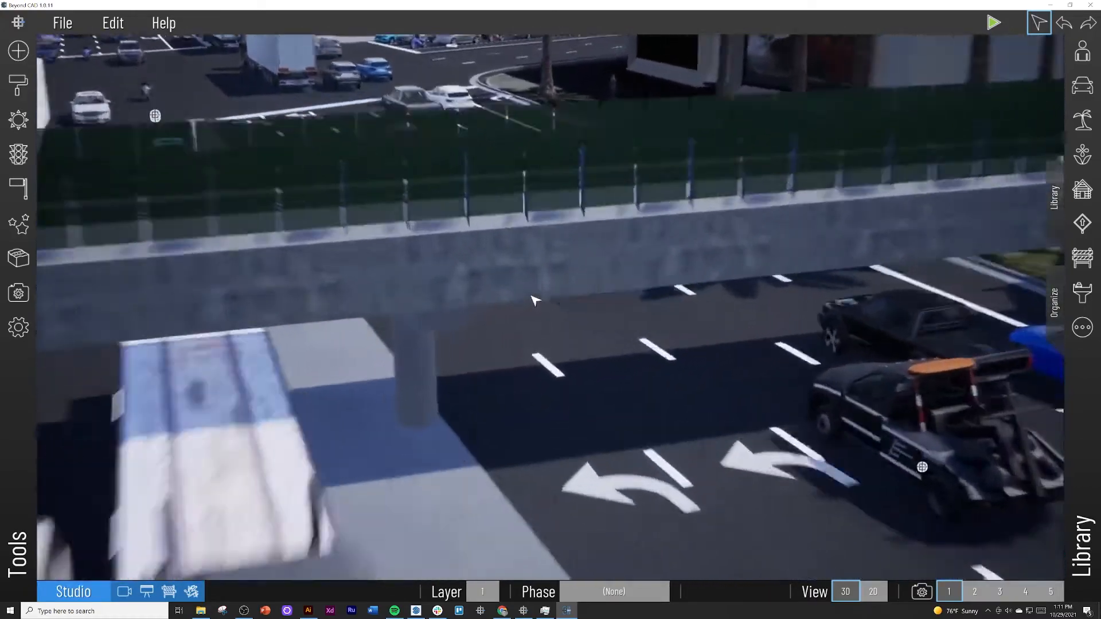
Select the entire Alternative 1 bridge for inspection, clear the selection, and display the Alternative 2 phase in its place
{"action": "left_click", "coordinate": [1053, 302]}
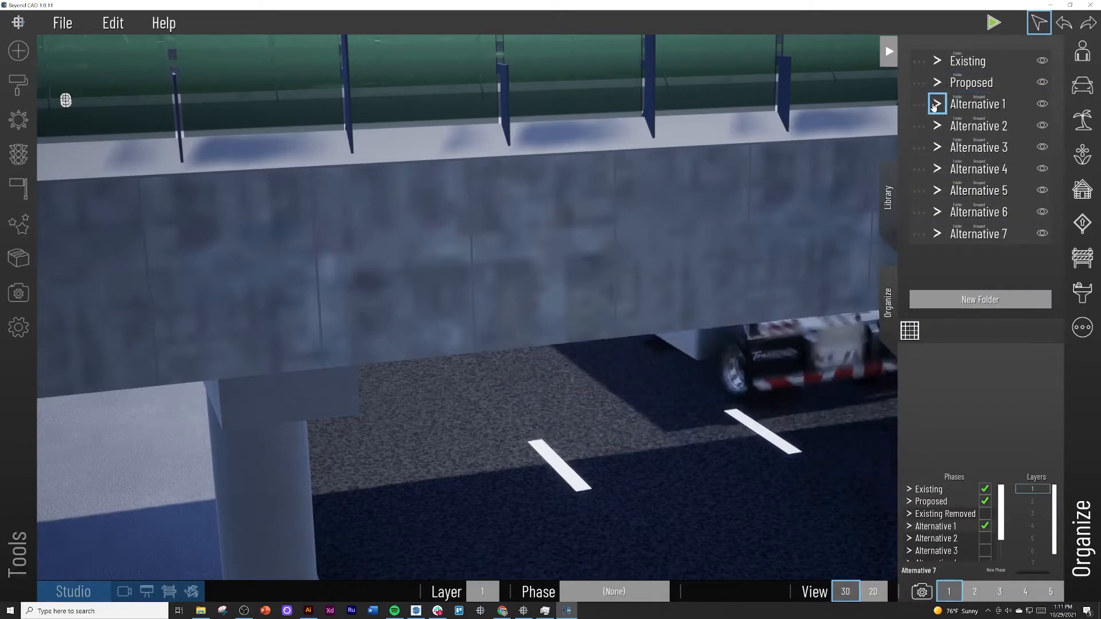
{"action": "left_click", "coordinate": [963, 106]}
{"action": "scroll", "coordinate": [501, 312], "scroll_direction": "down", "scroll_amount": 8}
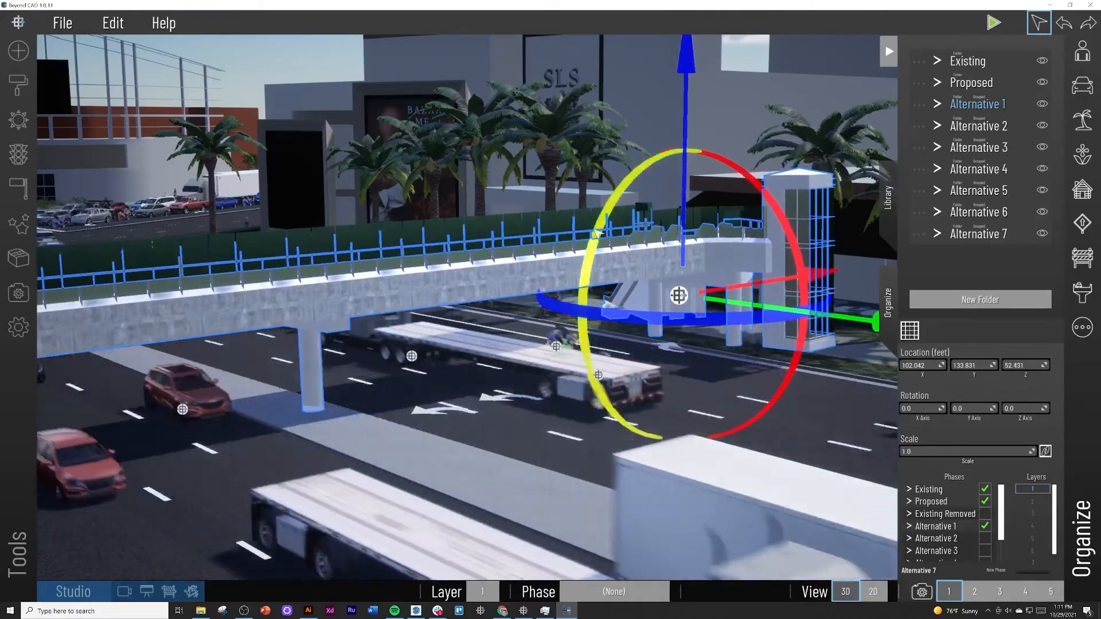
{"action": "left_click", "coordinate": [460, 290]}
{"action": "scroll", "coordinate": [451, 290], "scroll_direction": "up", "scroll_amount": 8}
{"action": "right_click_drag", "start_coordinate": [423, 289], "coordinate": [152, 283]}
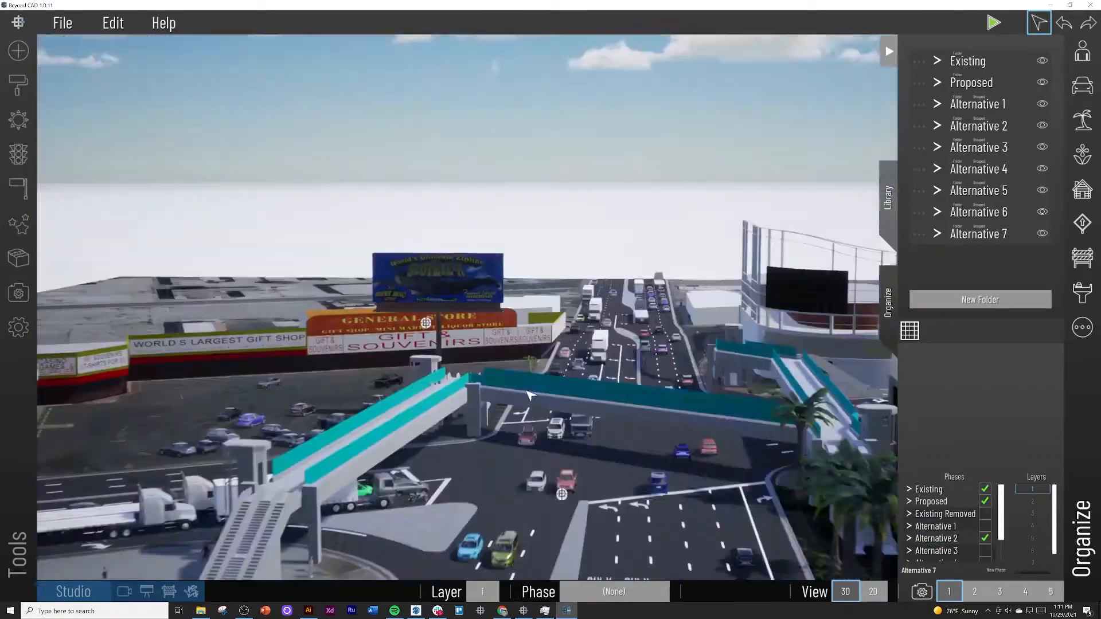
Open the Glass and Concrete material categories in the texture library for the Alternative 2 bridge
{"action": "left_click", "coordinate": [18, 85]}
{"action": "left_click", "coordinate": [75, 168]}
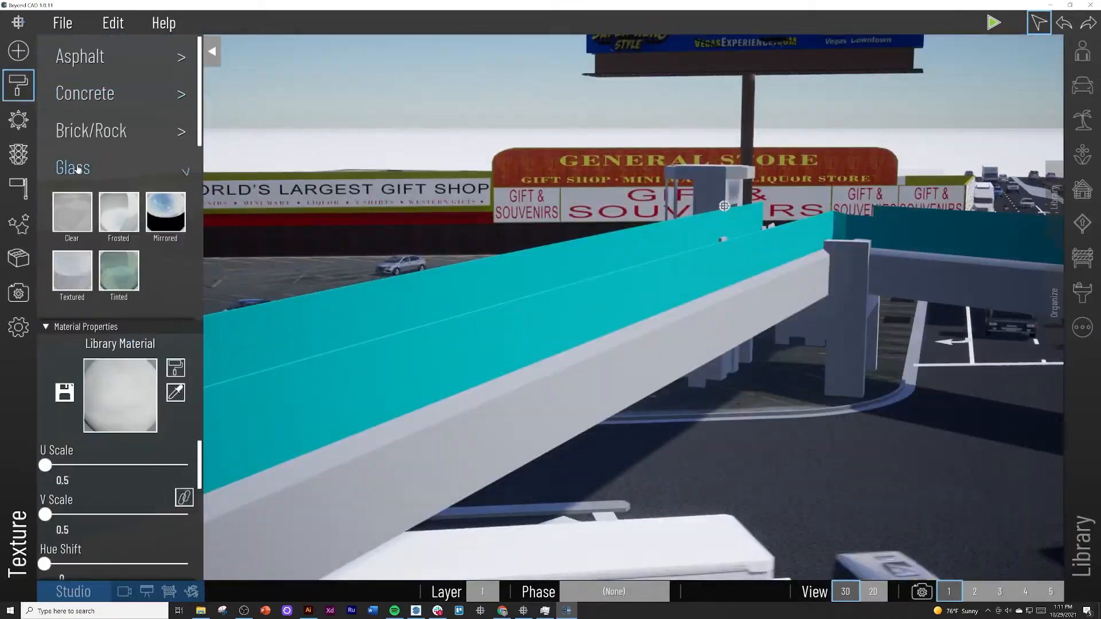
{"action": "left_click", "coordinate": [85, 93]}
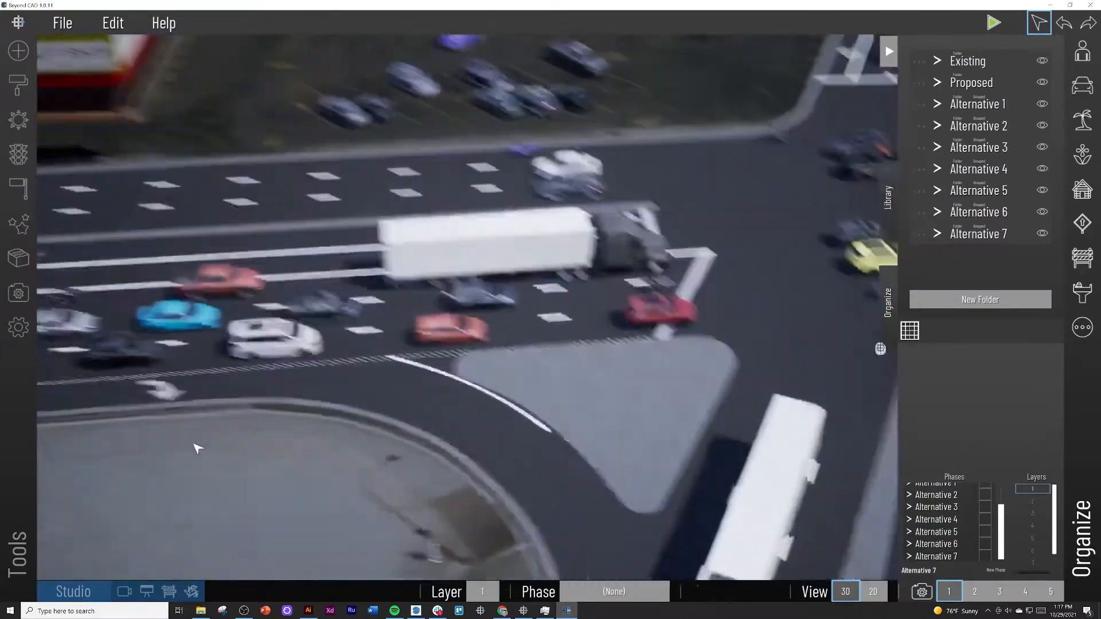
Survey the intersection without any bridge, show the Alternative 1 phase, and switch from it to Alternative 2
{"action": "right_click_drag", "start_coordinate": [197, 448], "coordinate": [268, 452]}
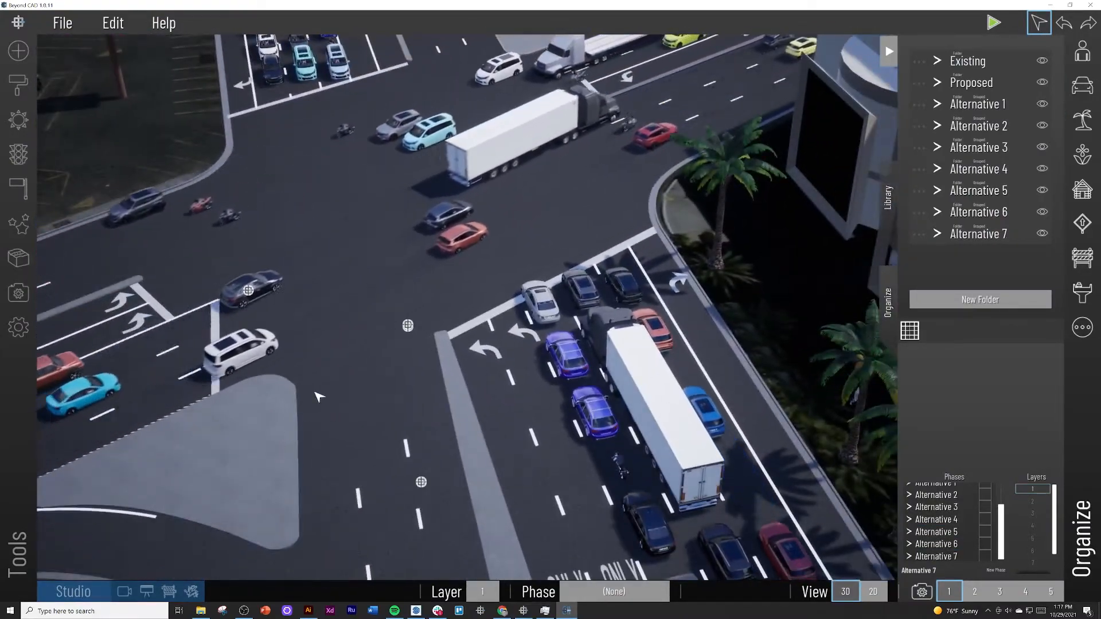
{"action": "left_click", "coordinate": [889, 56]}
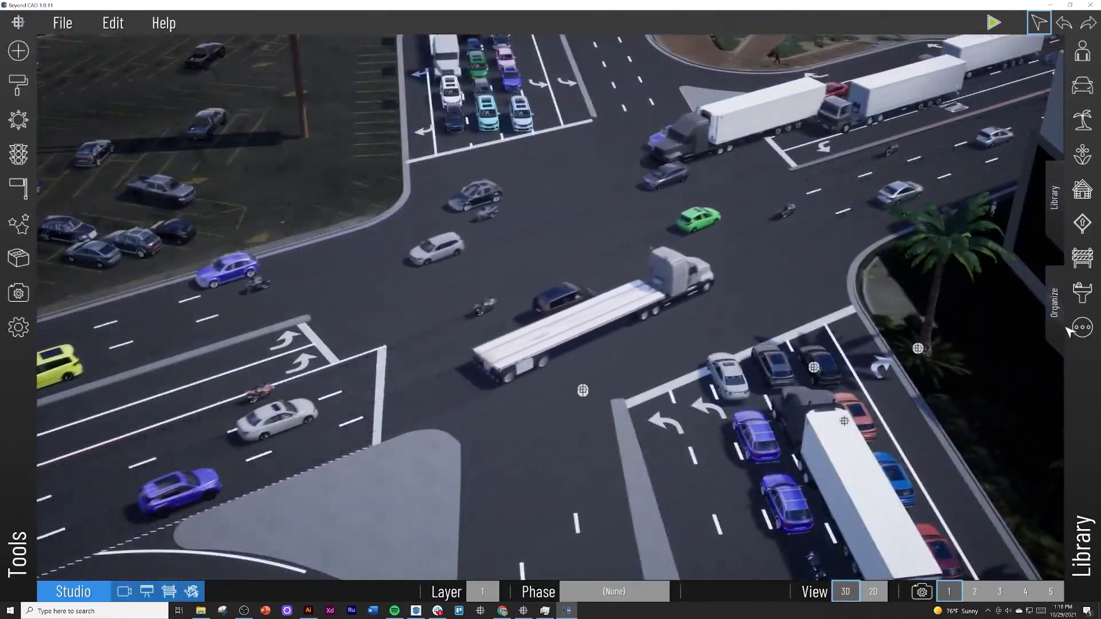
{"action": "left_click", "coordinate": [1054, 303]}
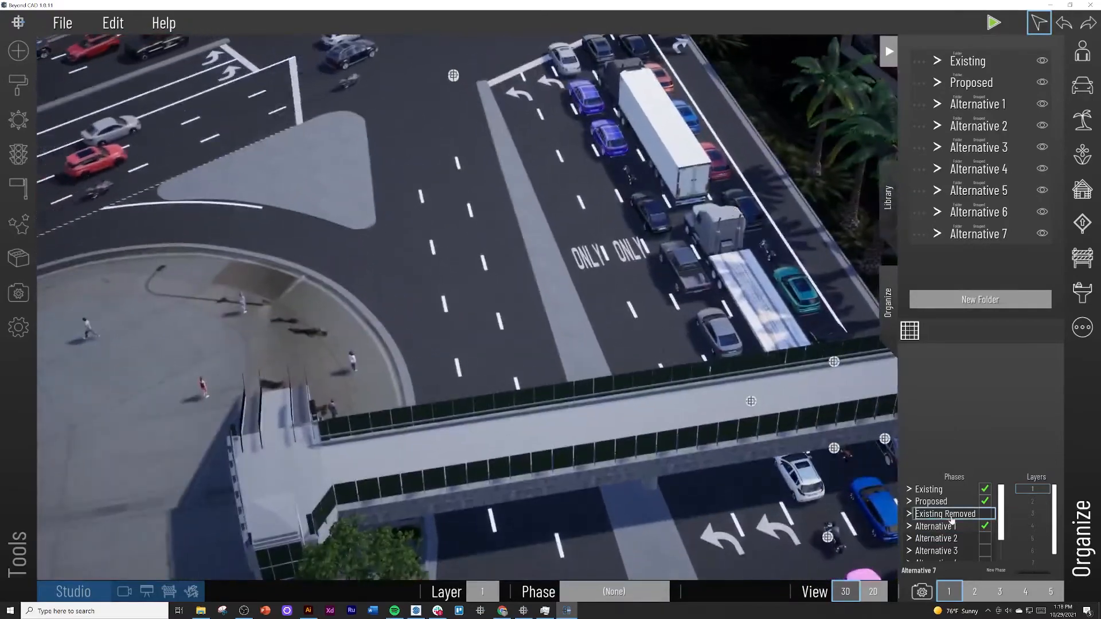
{"action": "left_click", "coordinate": [985, 541]}
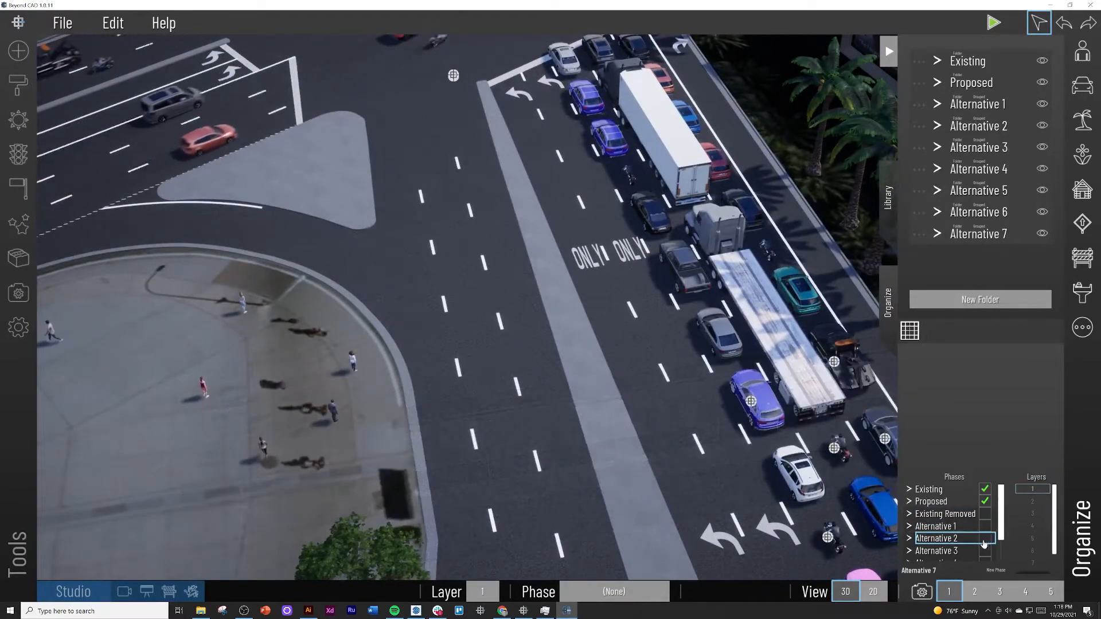
Show the Alternative 2, Alternative 3 and Alternative 4 phases one at a time to compare their pedestrian bridge designs
{"action": "left_click", "coordinate": [984, 539]}
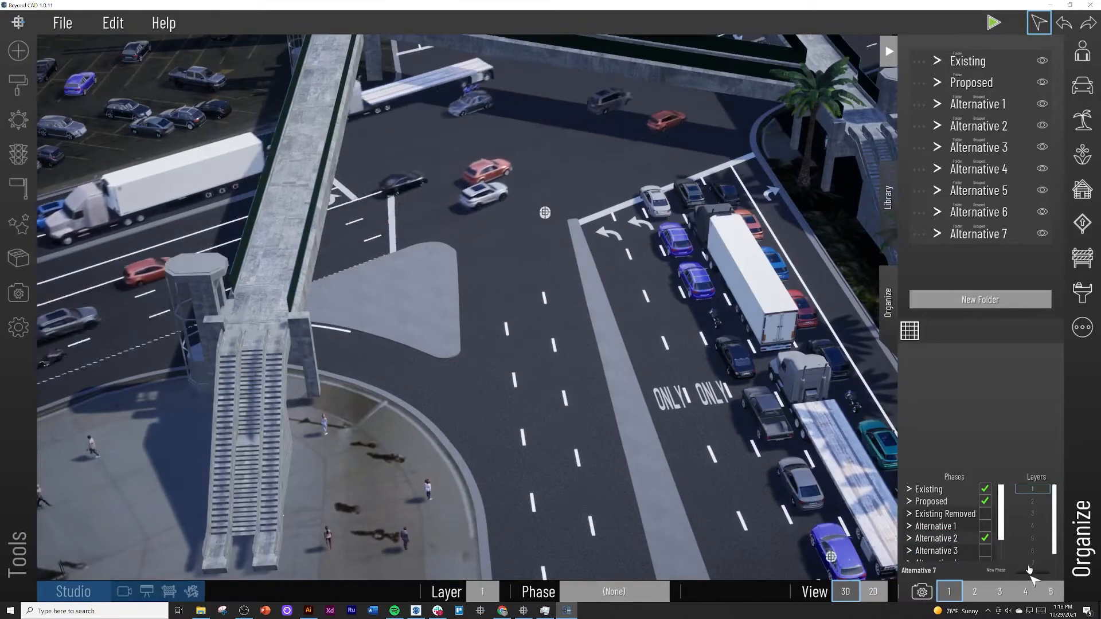
{"action": "left_click", "coordinate": [986, 553]}
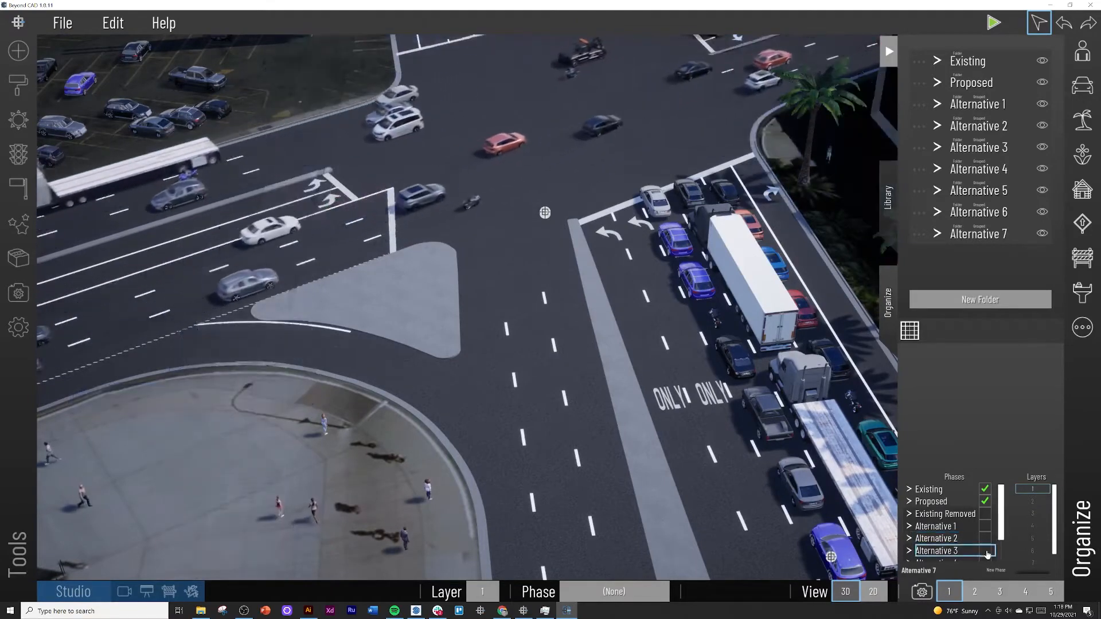
{"action": "left_click", "coordinate": [984, 551]}
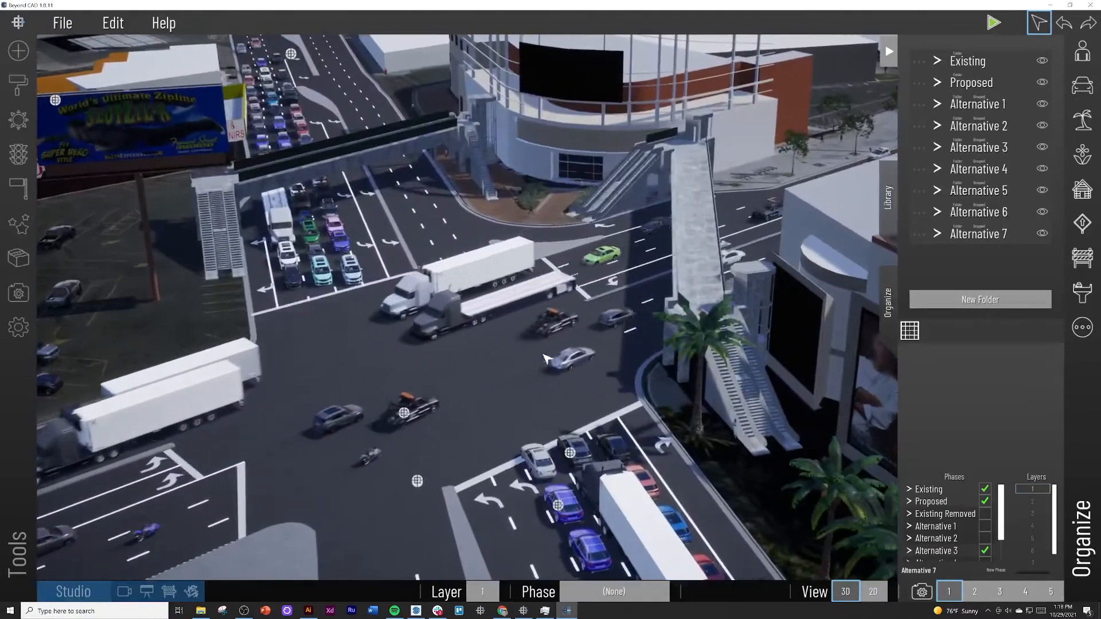
{"action": "scroll", "coordinate": [964, 538], "scroll_direction": "down", "scroll_amount": 1}
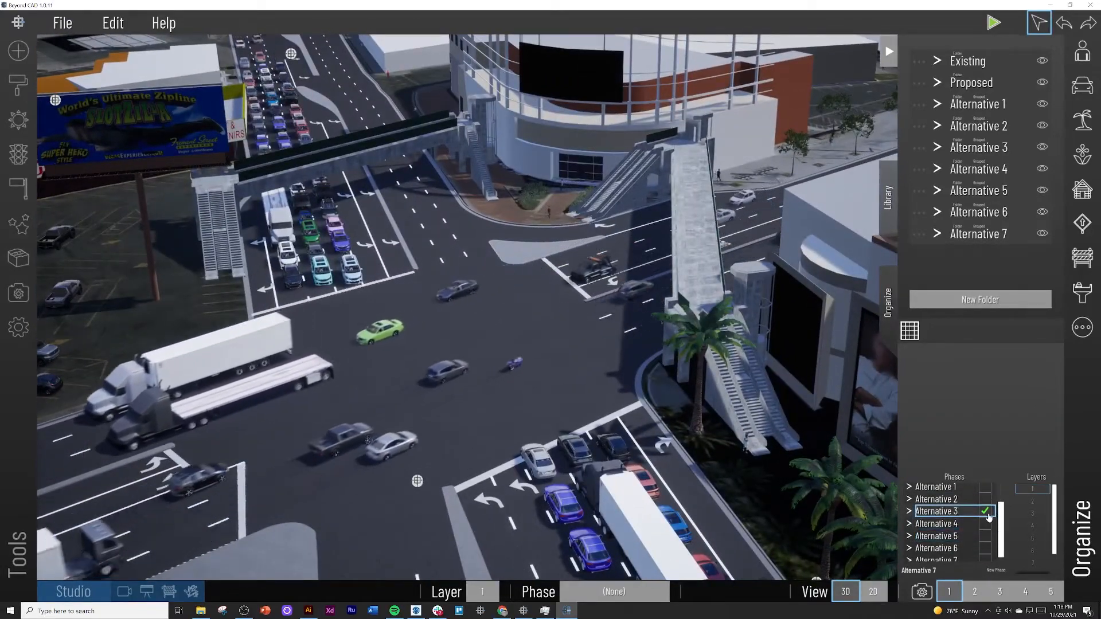
{"action": "left_click", "coordinate": [986, 523]}
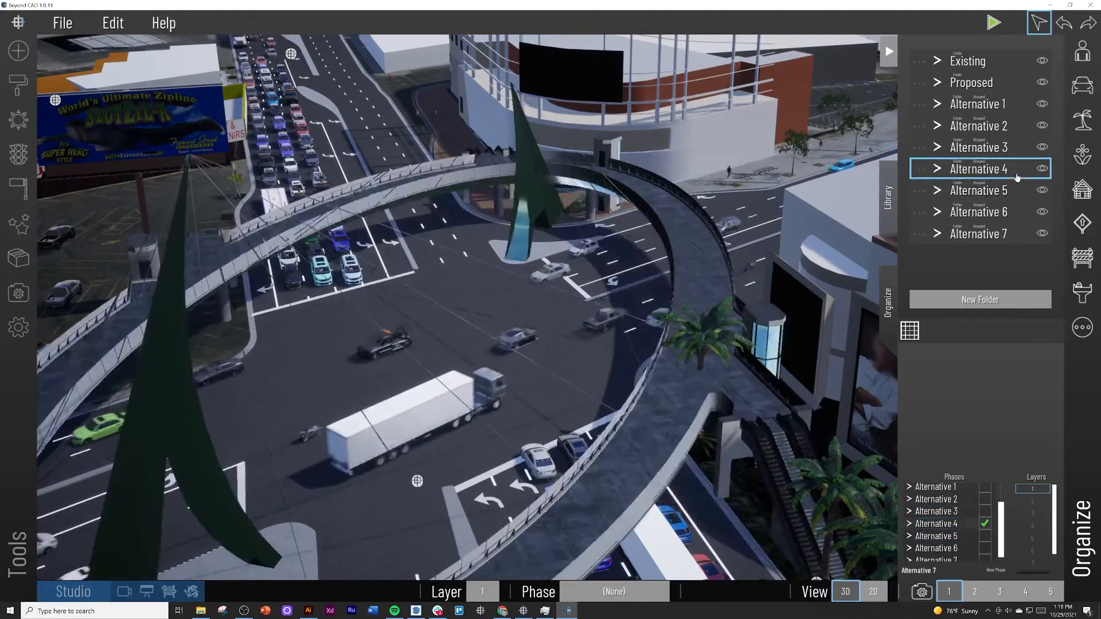
Show the Alternative 5, Alternative 6 and Alternative 7 phases one at a time, and leave all alternatives hidden
{"action": "left_click", "coordinate": [986, 537]}
{"action": "left_click", "coordinate": [986, 537]}
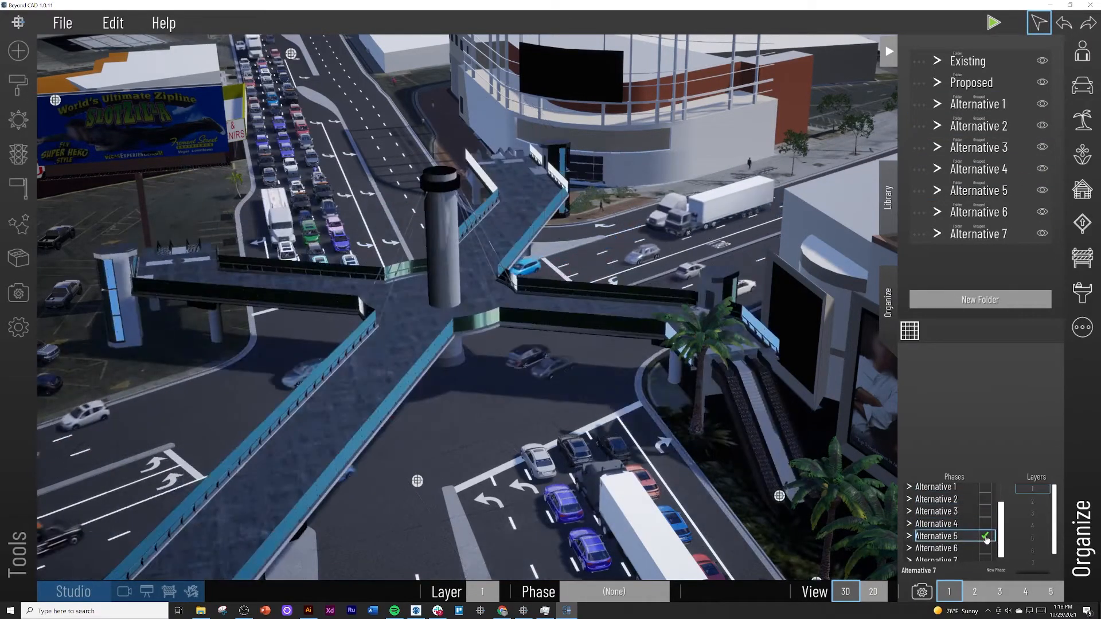
{"action": "left_click", "coordinate": [986, 548]}
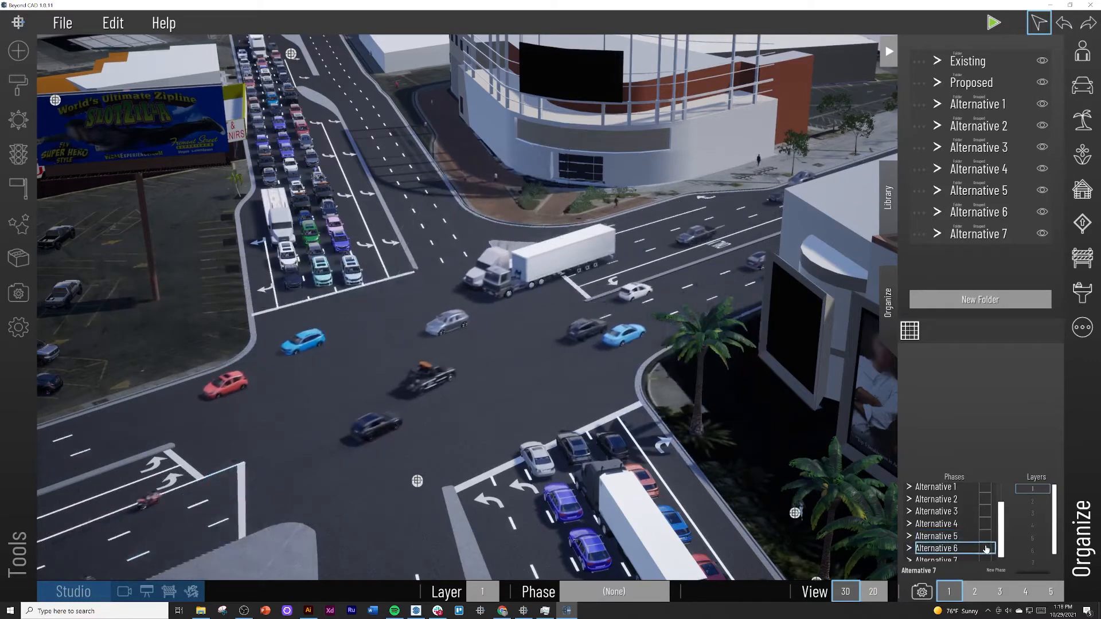
{"action": "left_click", "coordinate": [986, 548]}
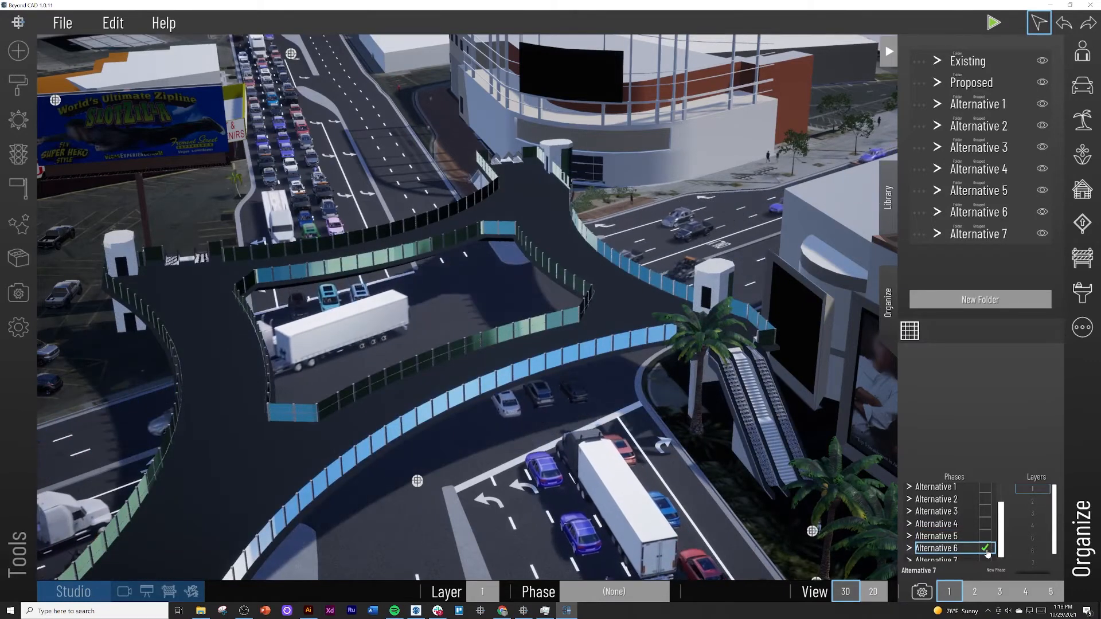
{"action": "left_click", "coordinate": [987, 558]}
{"action": "left_click", "coordinate": [987, 559]}
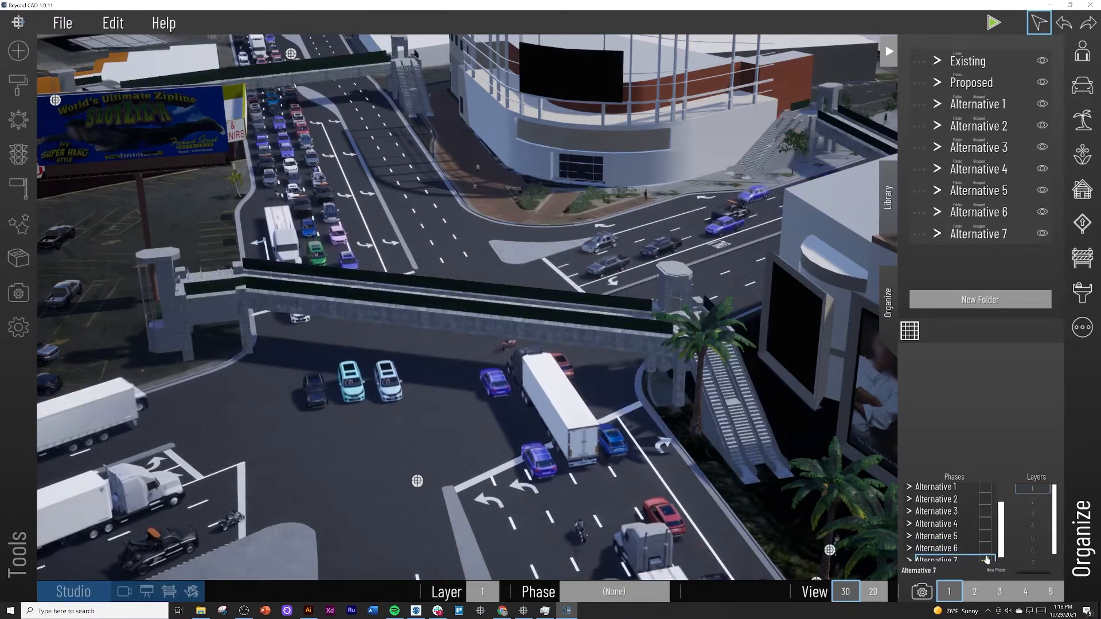
{"action": "left_click", "coordinate": [987, 559]}
Close the phase organizer and open the Signage category of the Transportation library
{"action": "right_click_drag", "start_coordinate": [712, 402], "coordinate": [654, 442]}
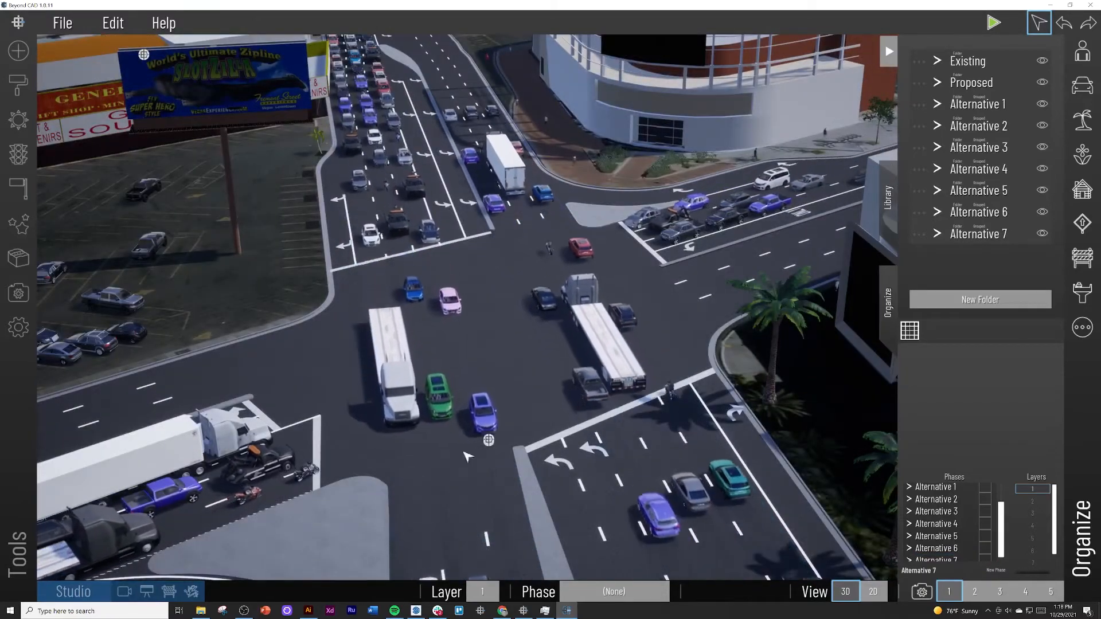
{"action": "left_click", "coordinate": [892, 53]}
{"action": "right_click_drag", "start_coordinate": [537, 222], "coordinate": [533, 233]}
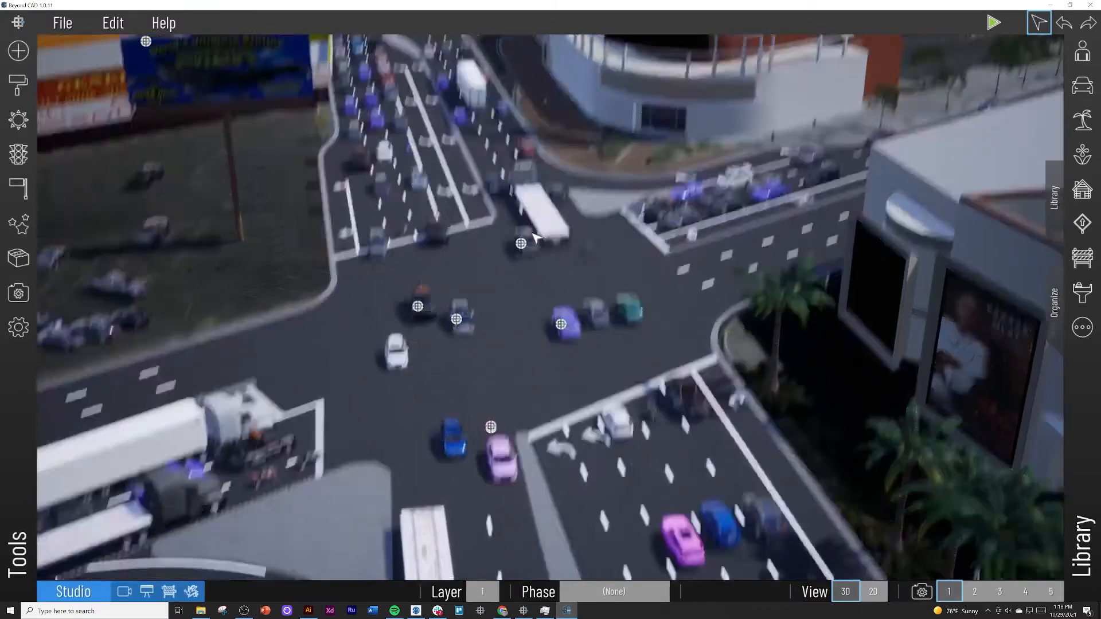
{"action": "scroll", "coordinate": [534, 237], "scroll_direction": "up", "scroll_amount": 10}
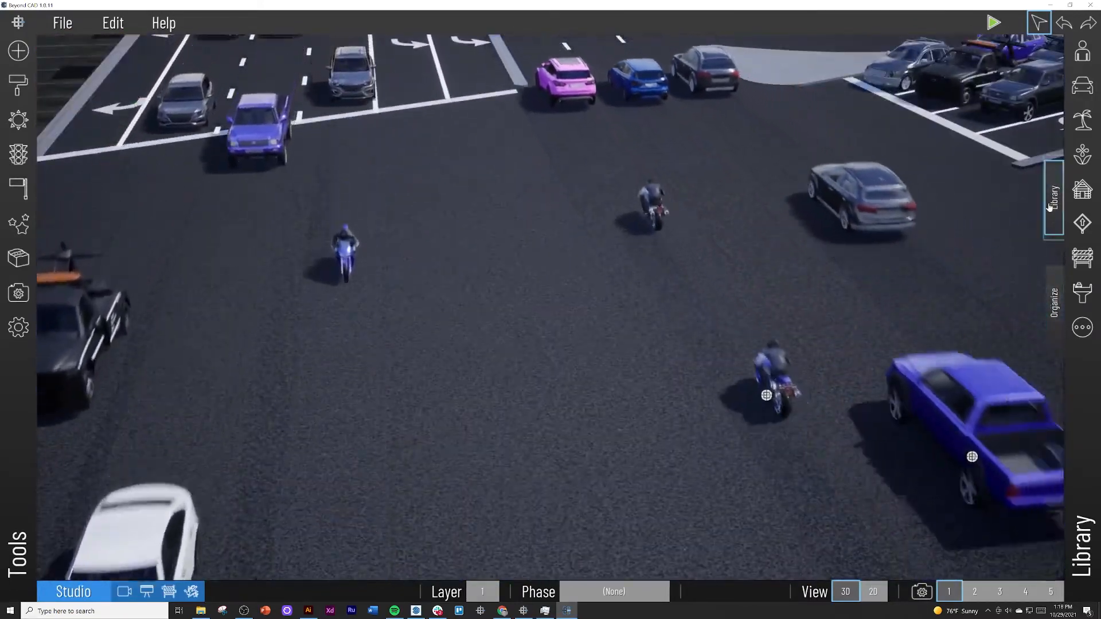
{"action": "left_click", "coordinate": [1082, 227]}
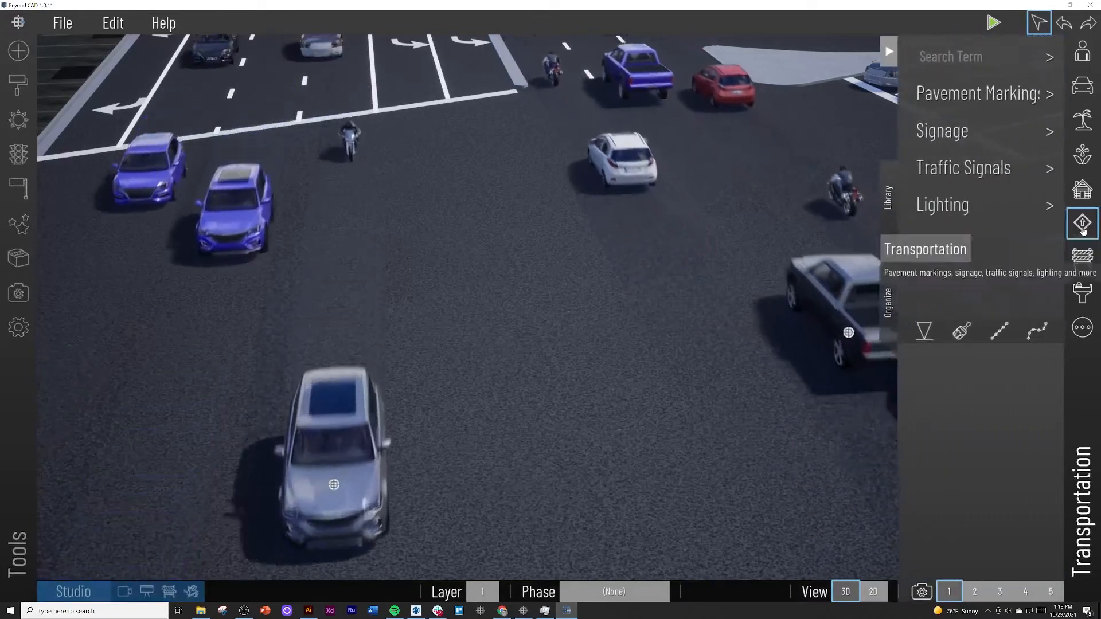
{"action": "left_click", "coordinate": [996, 130]}
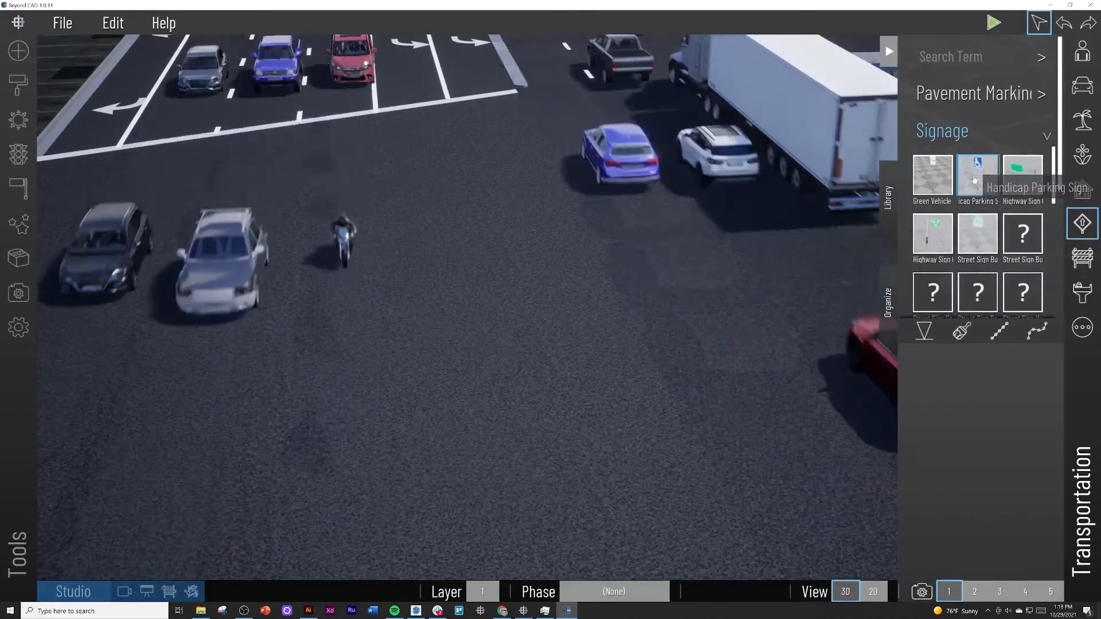
Place one Handicap Parking Sign on the pavement in the middle of the intersection and end the placement
{"action": "left_click", "coordinate": [974, 180]}
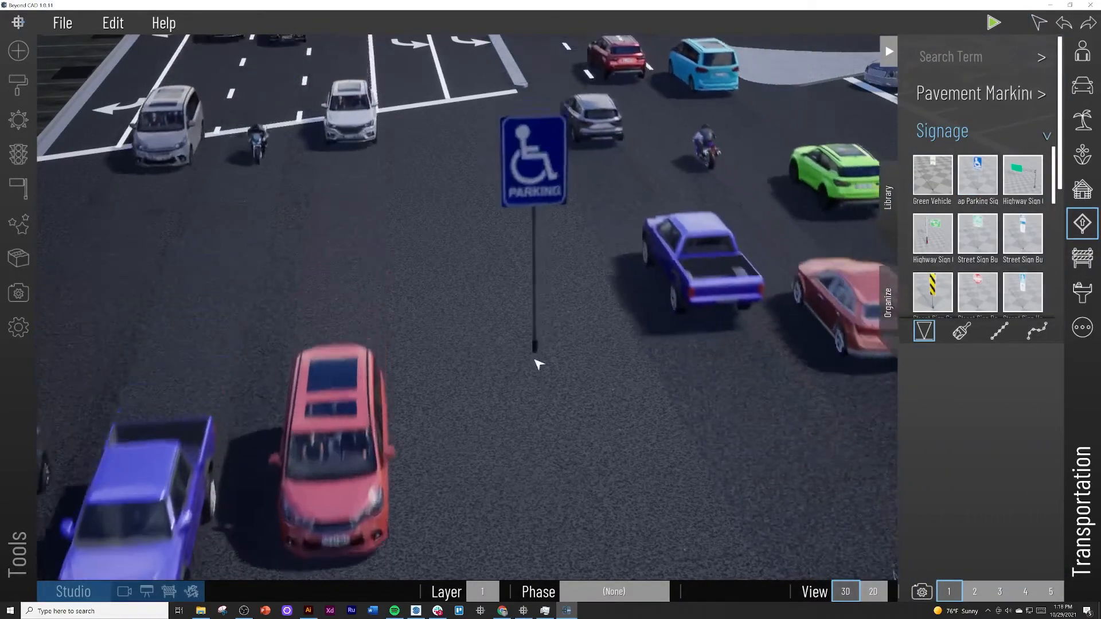
{"action": "left_click", "coordinate": [533, 364]}
{"action": "scroll", "coordinate": [534, 384], "scroll_direction": "up", "scroll_amount": 8}
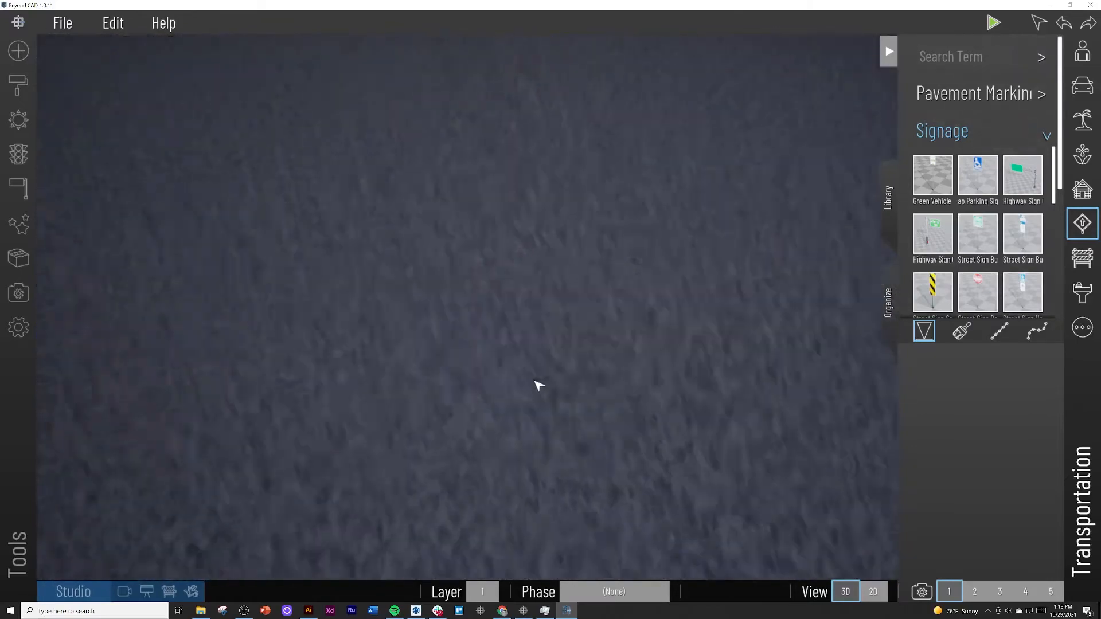
{"action": "scroll", "coordinate": [536, 383], "scroll_direction": "down", "scroll_amount": 2}
{"action": "key", "text": "Escape"}
{"action": "scroll", "coordinate": [625, 212], "scroll_direction": "down", "scroll_amount": 3}
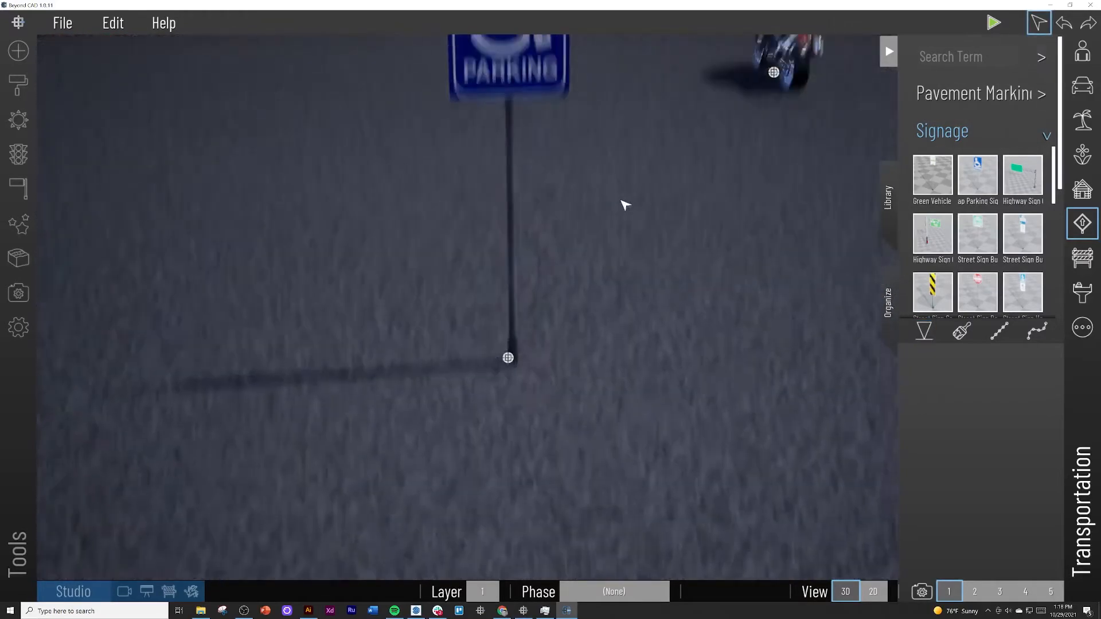
{"action": "right_click_drag", "start_coordinate": [625, 204], "coordinate": [621, 189]}
{"action": "scroll", "coordinate": [459, 217], "scroll_direction": "down", "scroll_amount": 2}
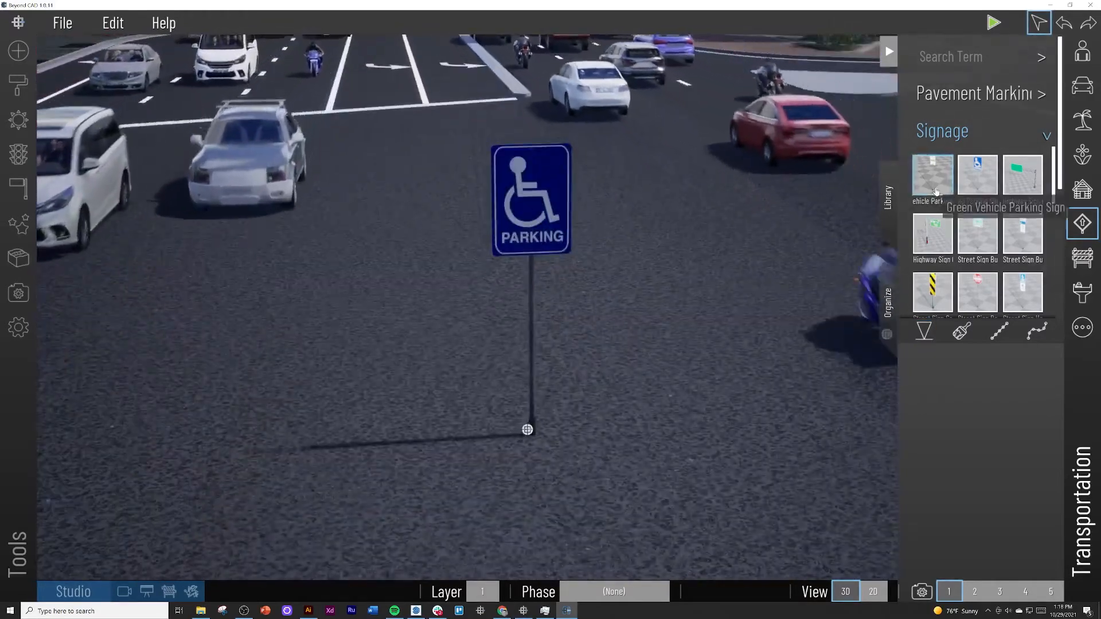
Switch to video rendering and add a new orbit clip in camera set 1
{"action": "left_click", "coordinate": [883, 53]}
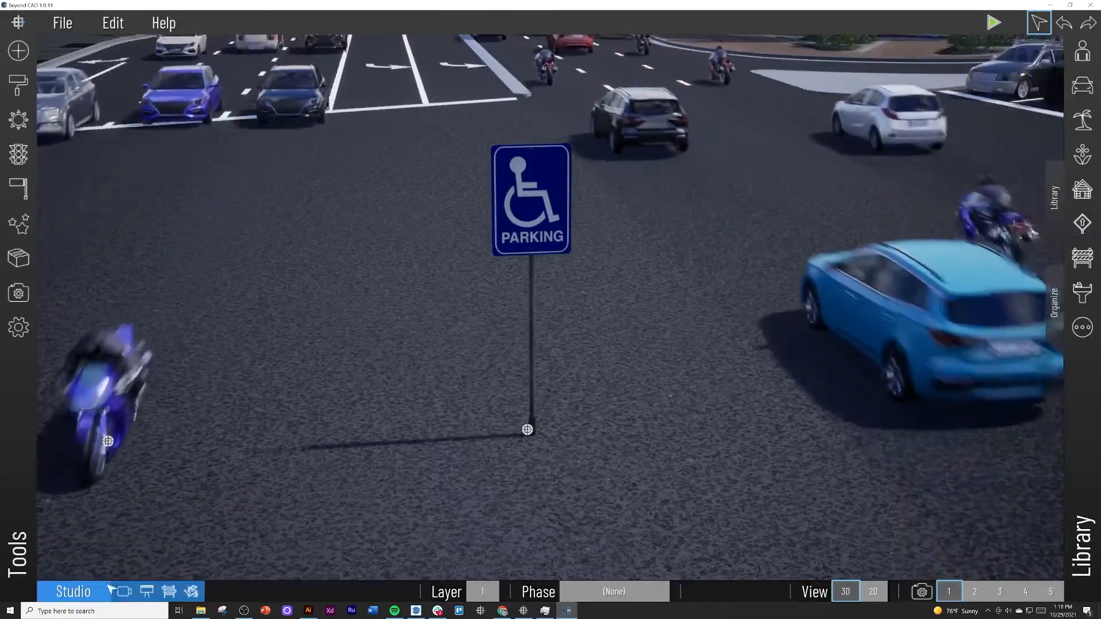
{"action": "left_click", "coordinate": [125, 591]}
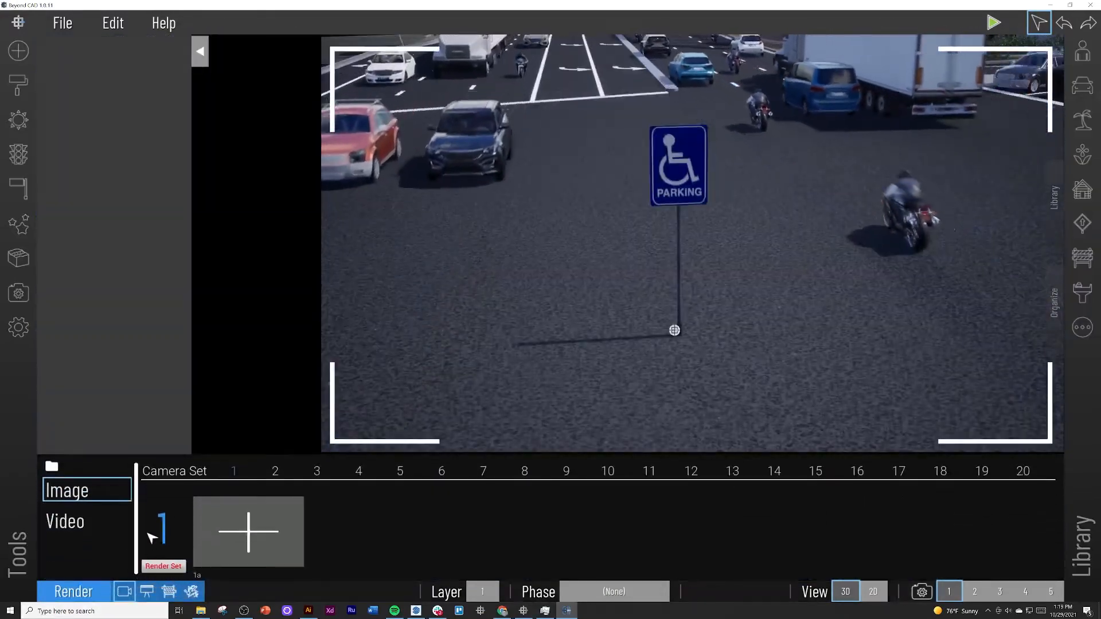
{"action": "left_click", "coordinate": [139, 523]}
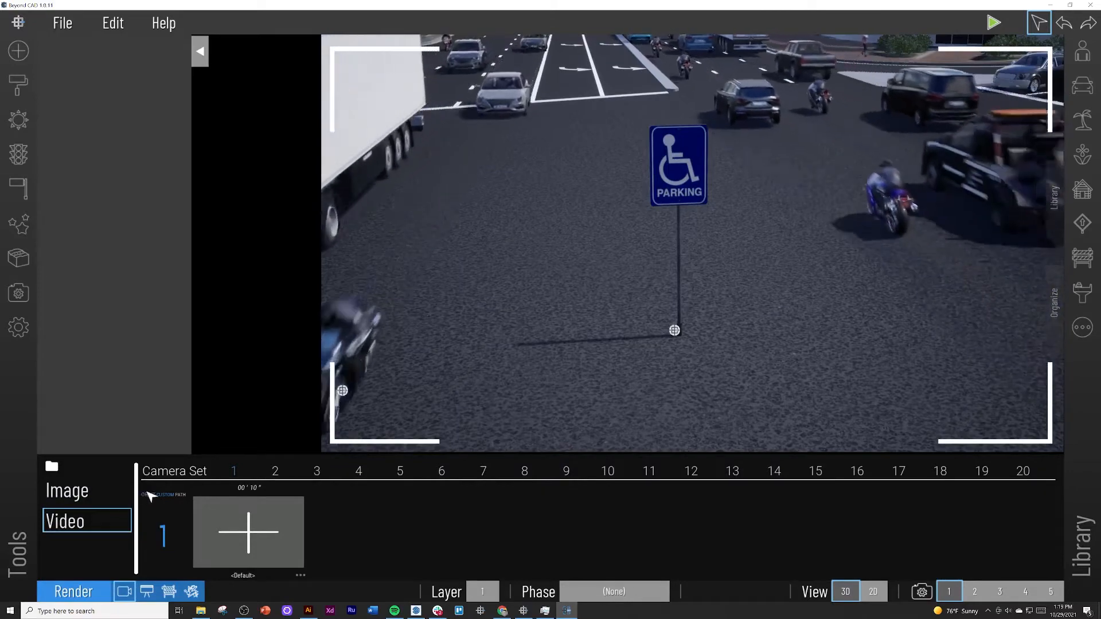
{"action": "left_click", "coordinate": [269, 520]}
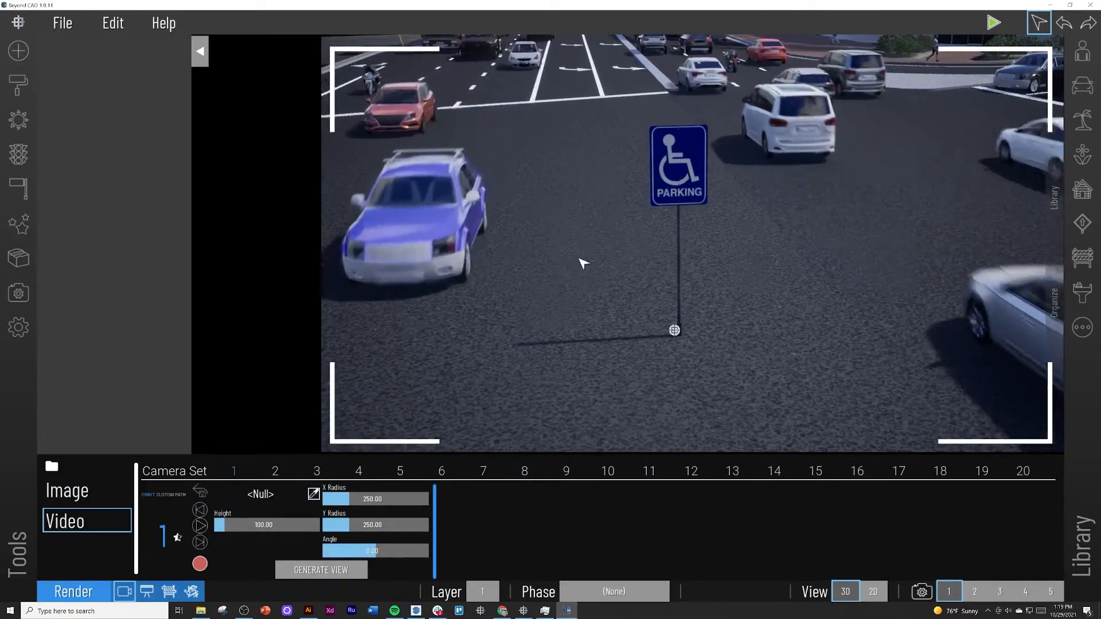
Pick the handicap parking sign as the orbit target, generate the camera view and preview the path
{"action": "right_click_drag", "start_coordinate": [580, 260], "coordinate": [581, 232]}
{"action": "scroll", "coordinate": [577, 234], "scroll_direction": "up", "scroll_amount": 4}
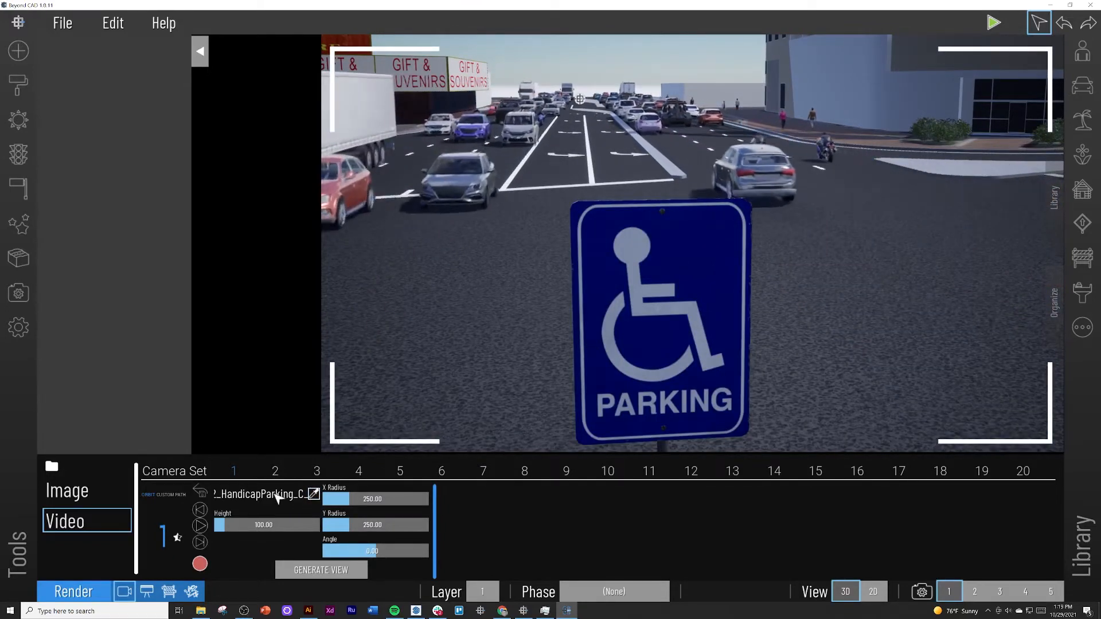
{"action": "left_click", "coordinate": [284, 567]}
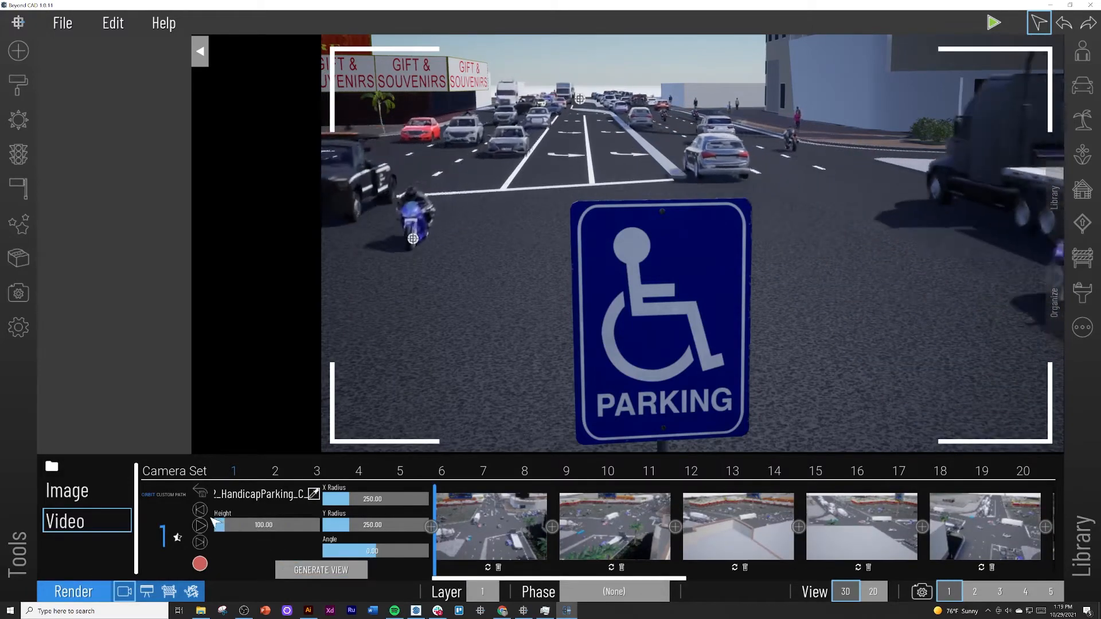
{"action": "left_click", "coordinate": [204, 528]}
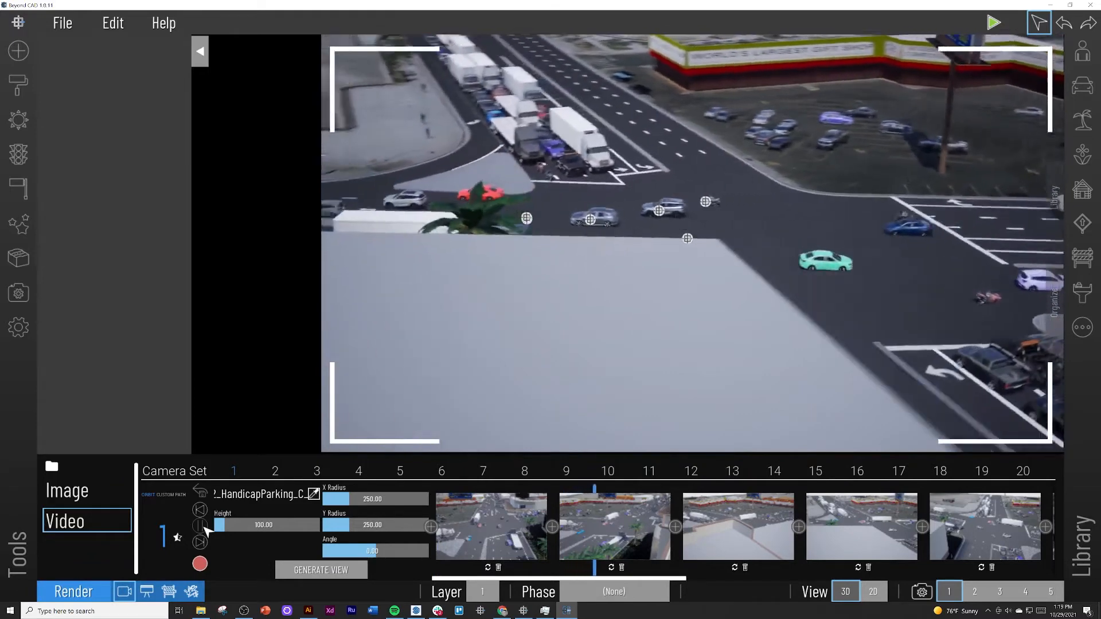
{"action": "left_click", "coordinate": [201, 527]}
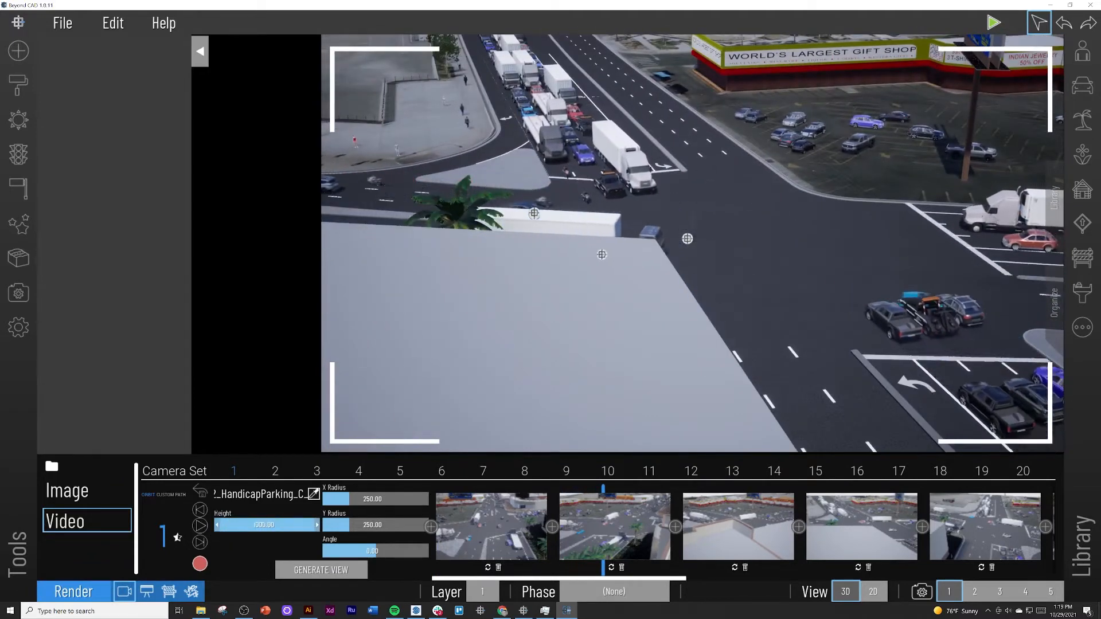
Regenerate the orbit view with a height of 554.10 and preview the clip
{"action": "left_click", "coordinate": [291, 576]}
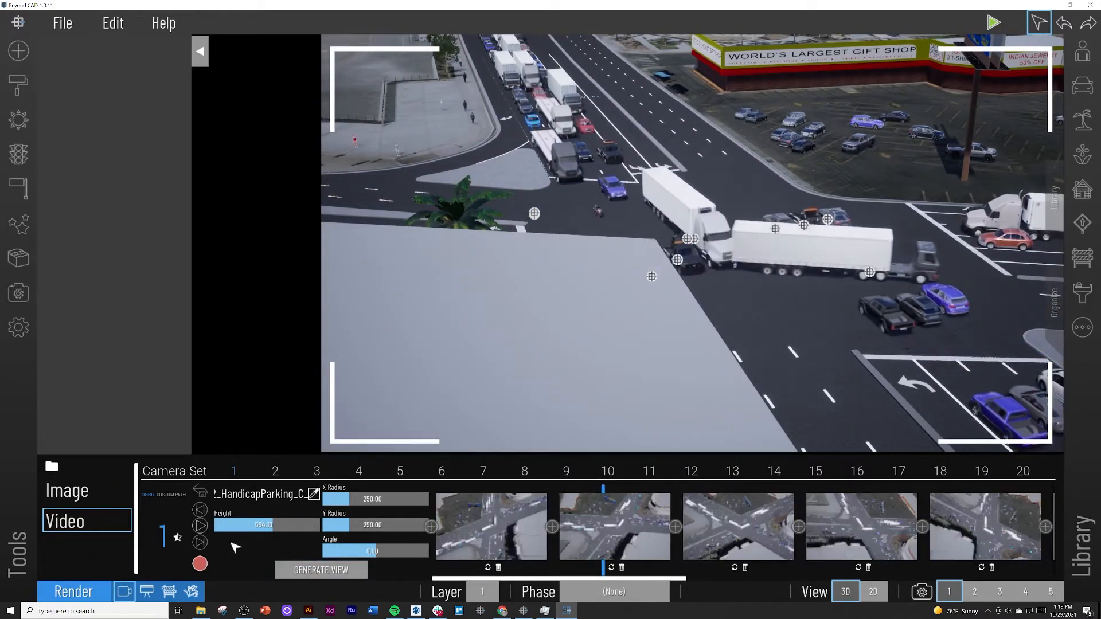
{"action": "left_click", "coordinate": [200, 492]}
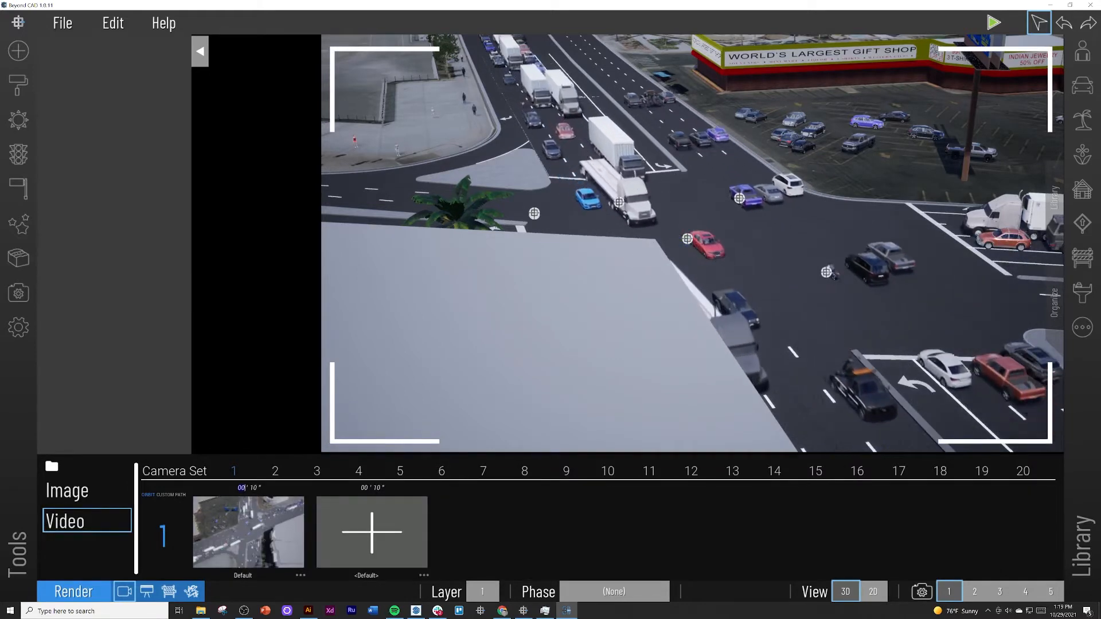
{"action": "left_click", "coordinate": [248, 514]}
{"action": "left_click", "coordinate": [200, 526]}
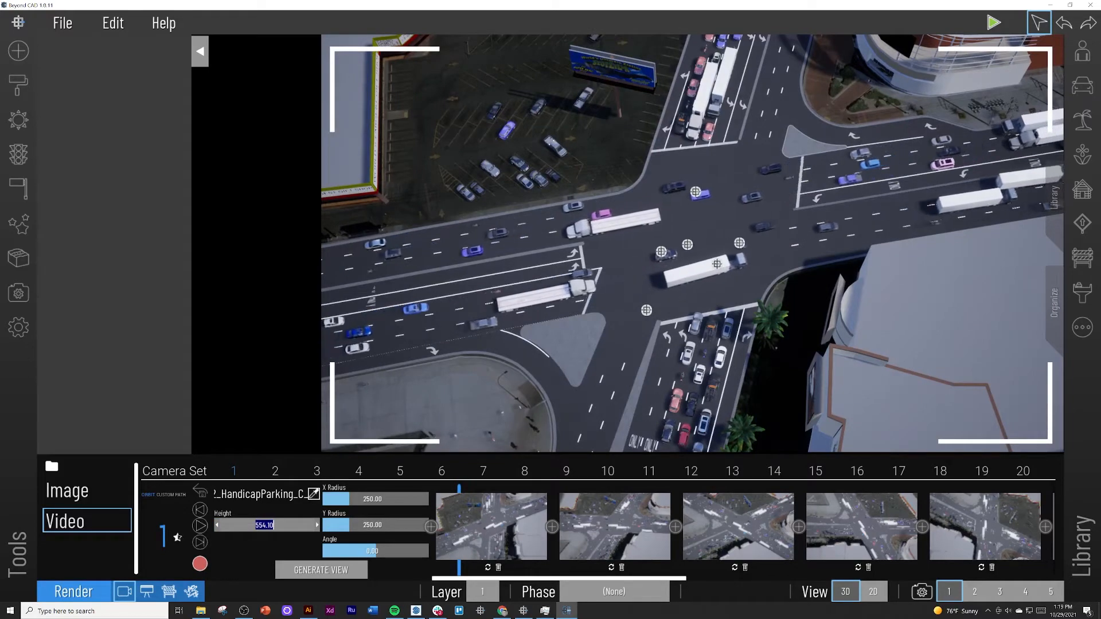
Set the orbit height to 300 and both the X and Y radius to 400, regenerating and previewing the path
{"action": "left_click", "coordinate": [341, 570]}
{"action": "left_click", "coordinate": [201, 524]}
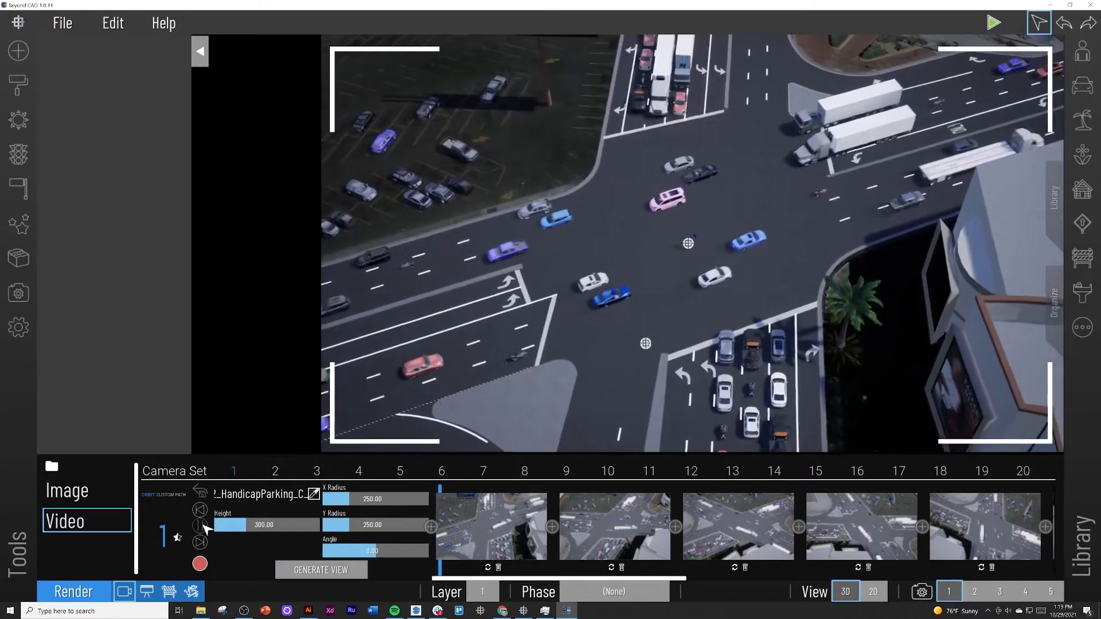
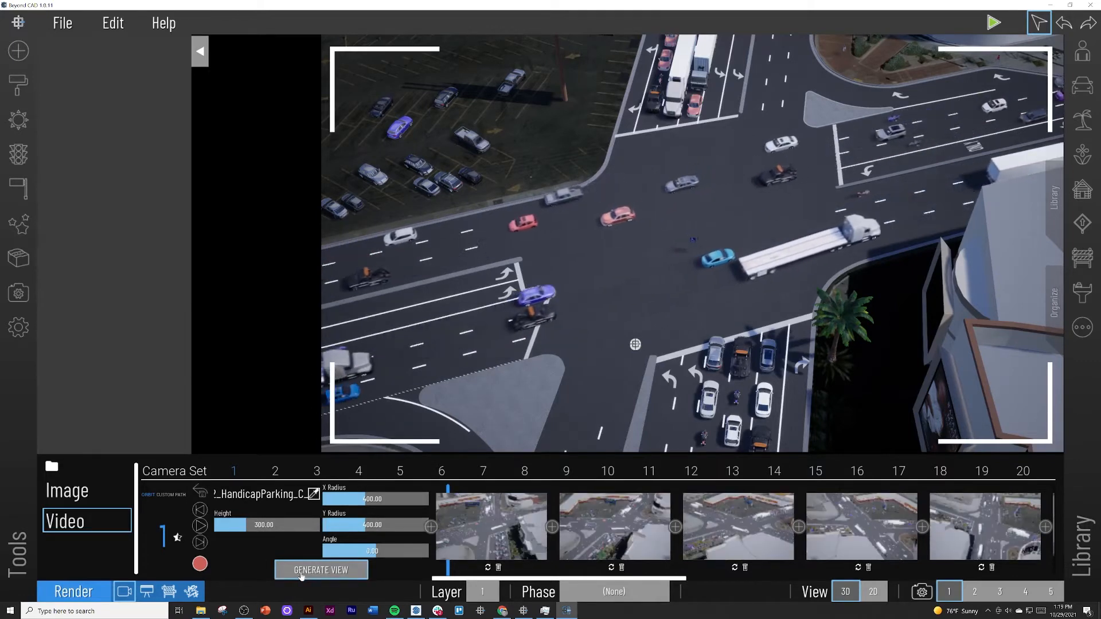
{"action": "left_click", "coordinate": [204, 534]}
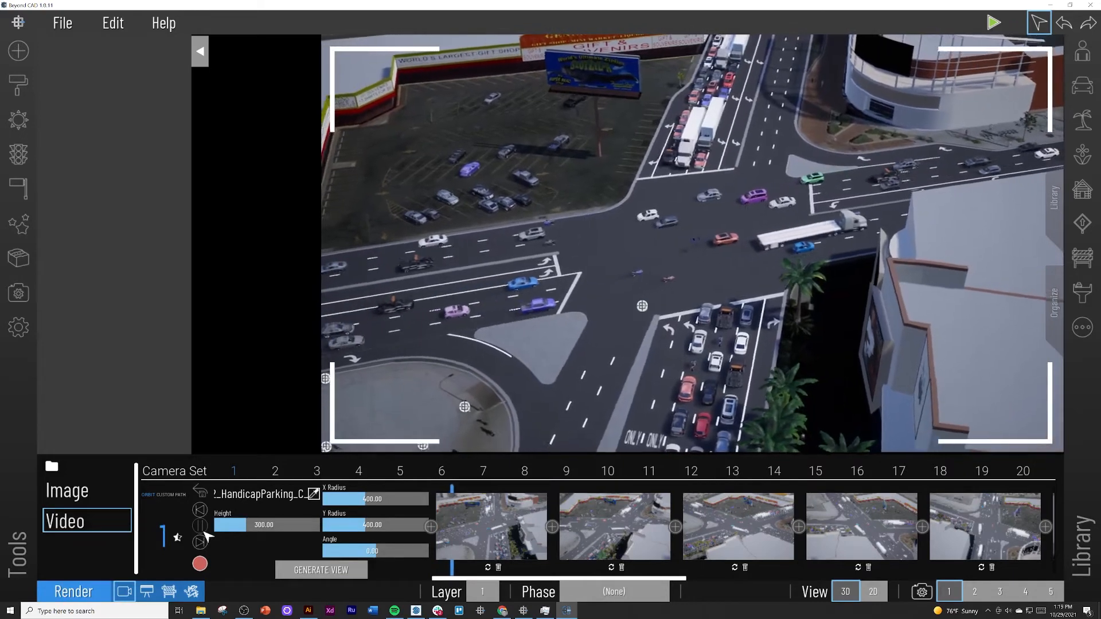
{"action": "left_click", "coordinate": [200, 525]}
Open the orbit clip's duration for editing, reopen the clip and play its camera path
{"action": "left_click", "coordinate": [199, 492]}
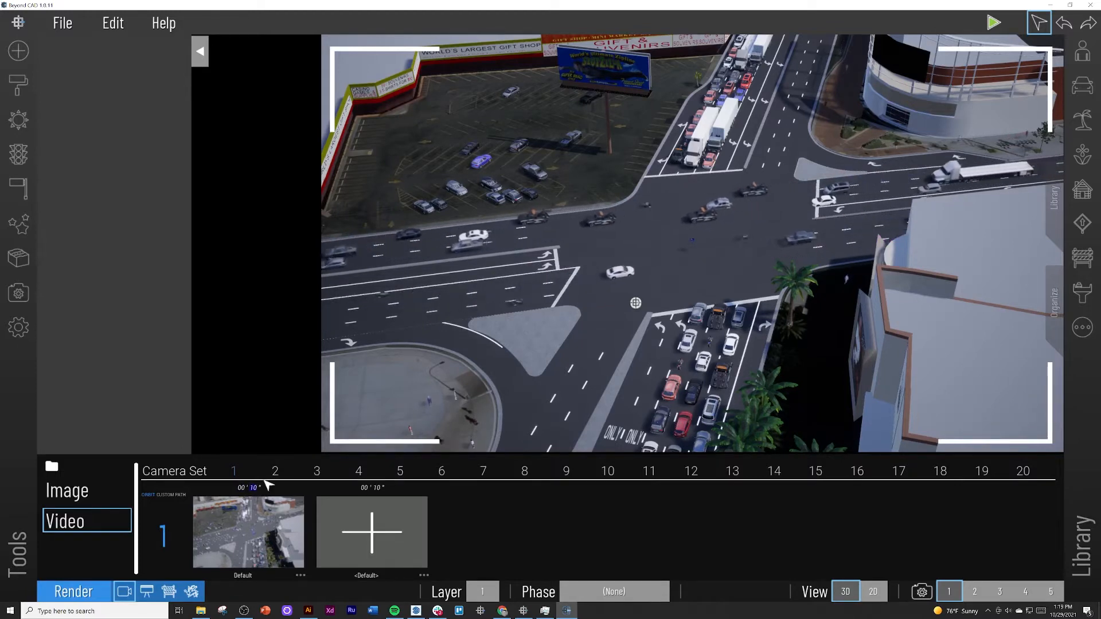
{"action": "left_click", "coordinate": [251, 525]}
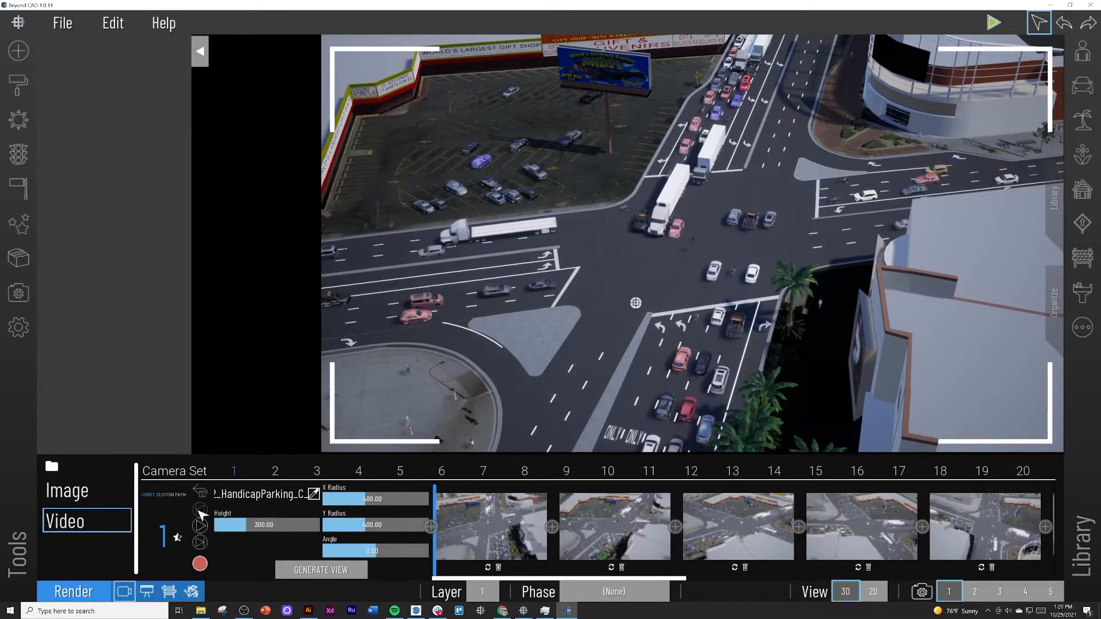
{"action": "left_click", "coordinate": [200, 526]}
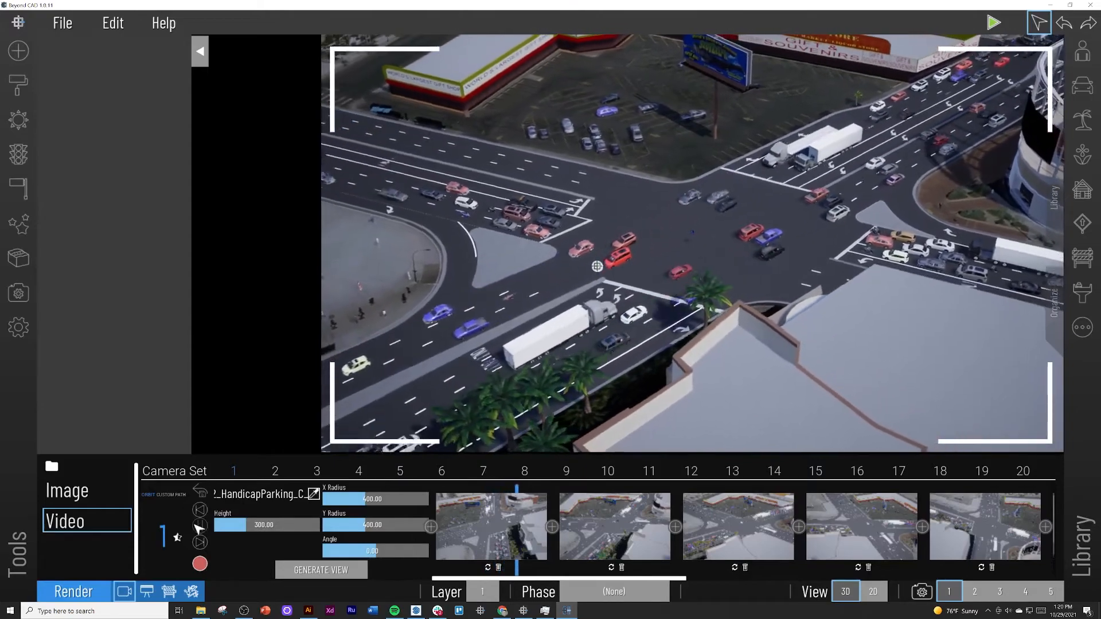
Hide the Handicap Parking sign from the scene and return to the orbit video clip in the render setup
{"action": "left_click", "coordinate": [124, 591]}
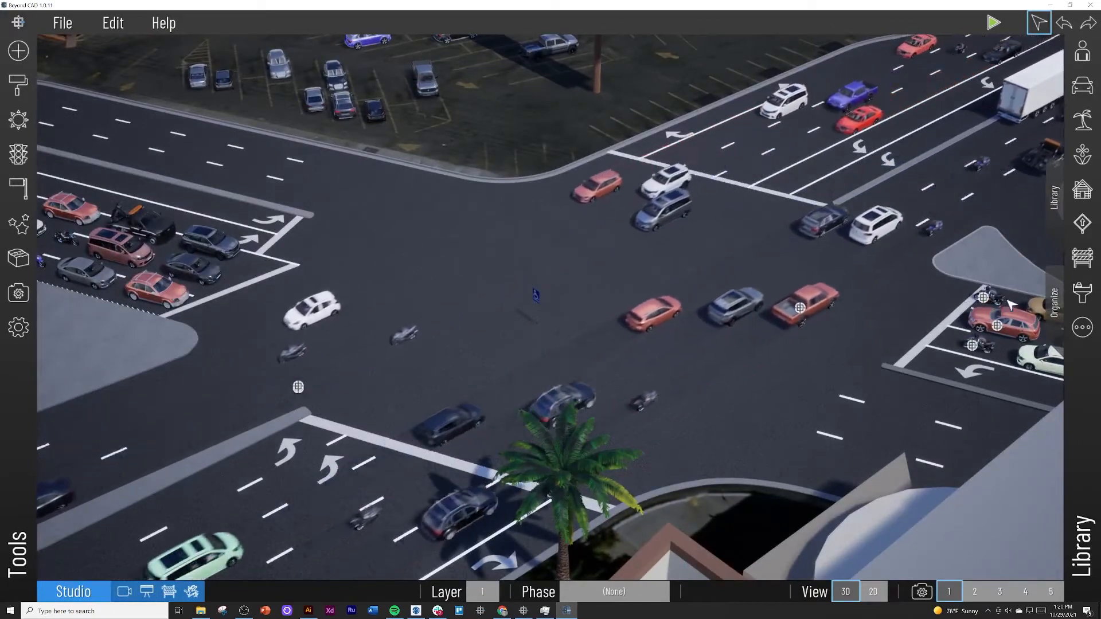
{"action": "left_click", "coordinate": [1054, 302]}
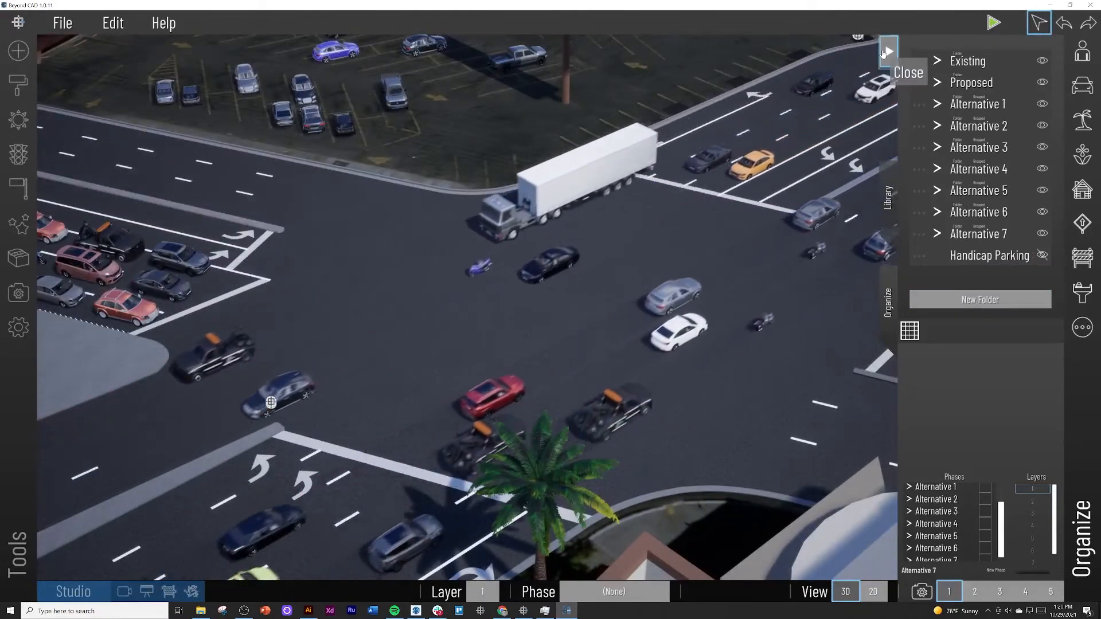
{"action": "left_click", "coordinate": [889, 51]}
{"action": "left_click", "coordinate": [124, 591]}
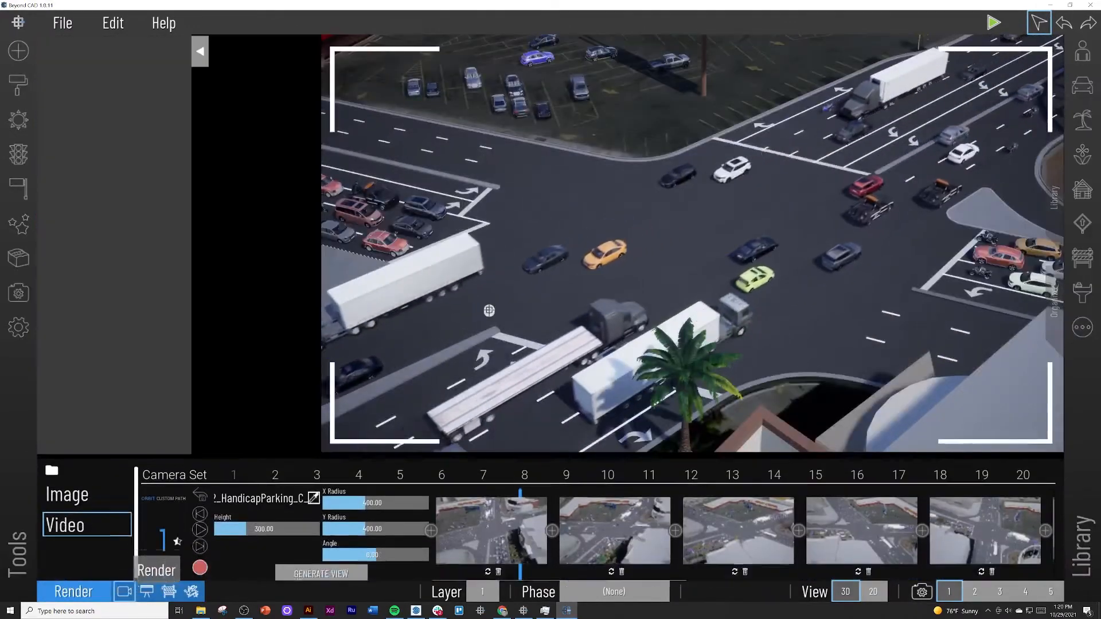
{"action": "left_click", "coordinate": [200, 510]}
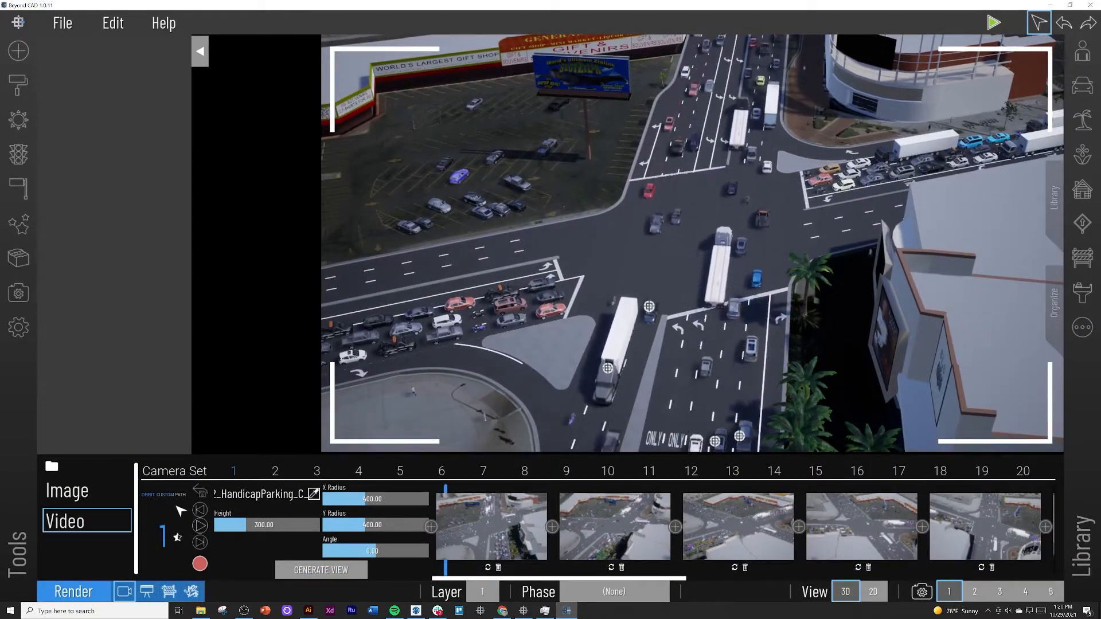
{"action": "left_click", "coordinate": [203, 491]}
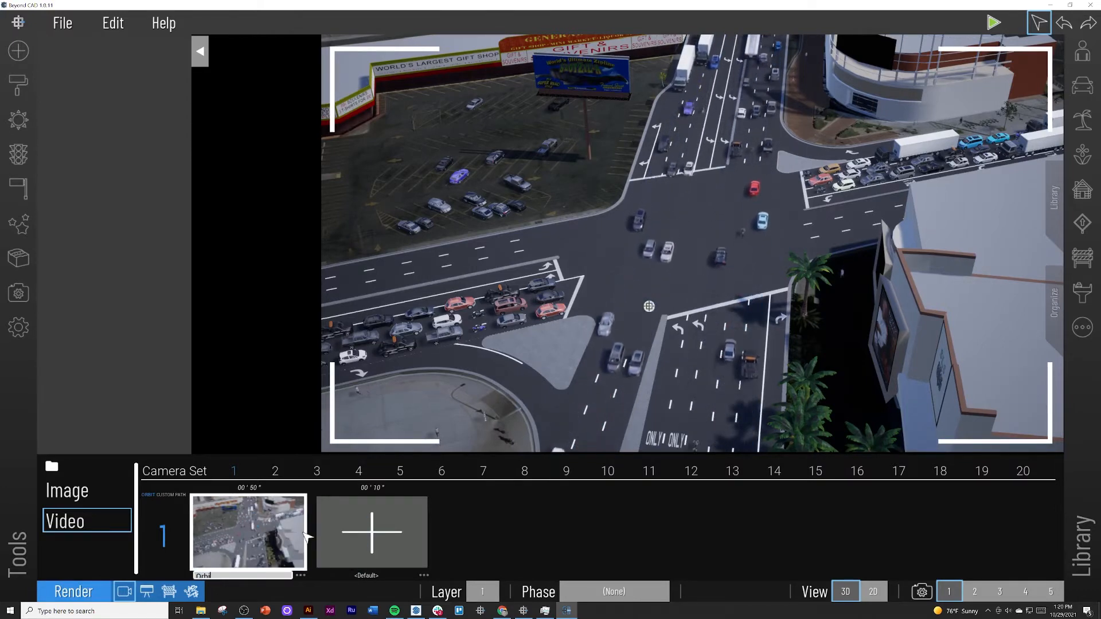
Start the presentation mode and play the Default animated camera
{"action": "left_click", "coordinate": [148, 593]}
{"action": "left_click", "coordinate": [983, 515]}
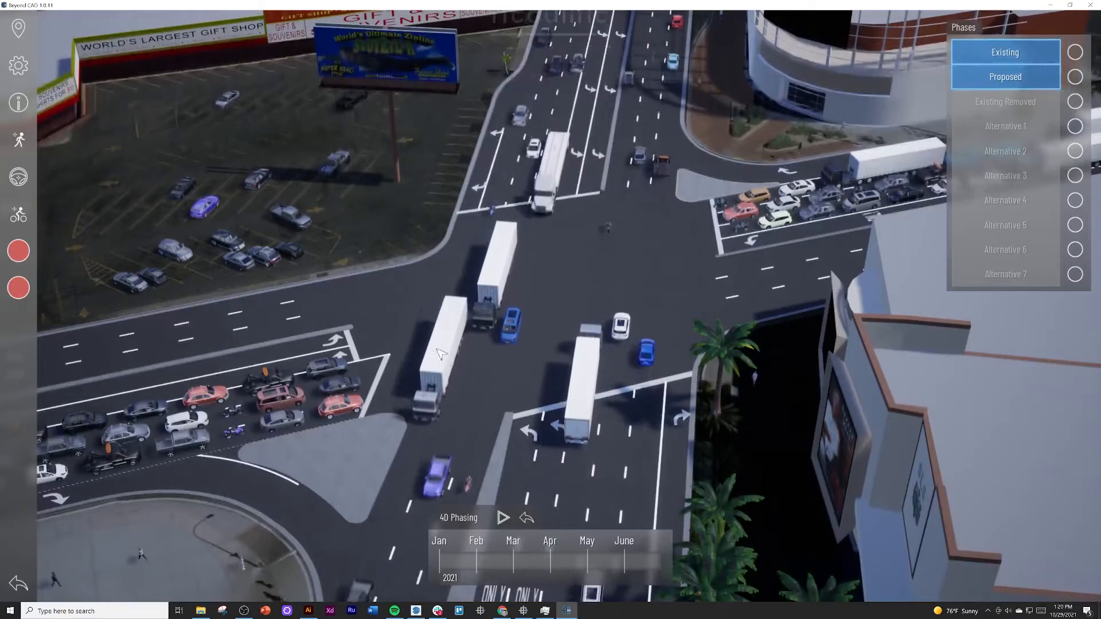
{"action": "left_click", "coordinate": [17, 39]}
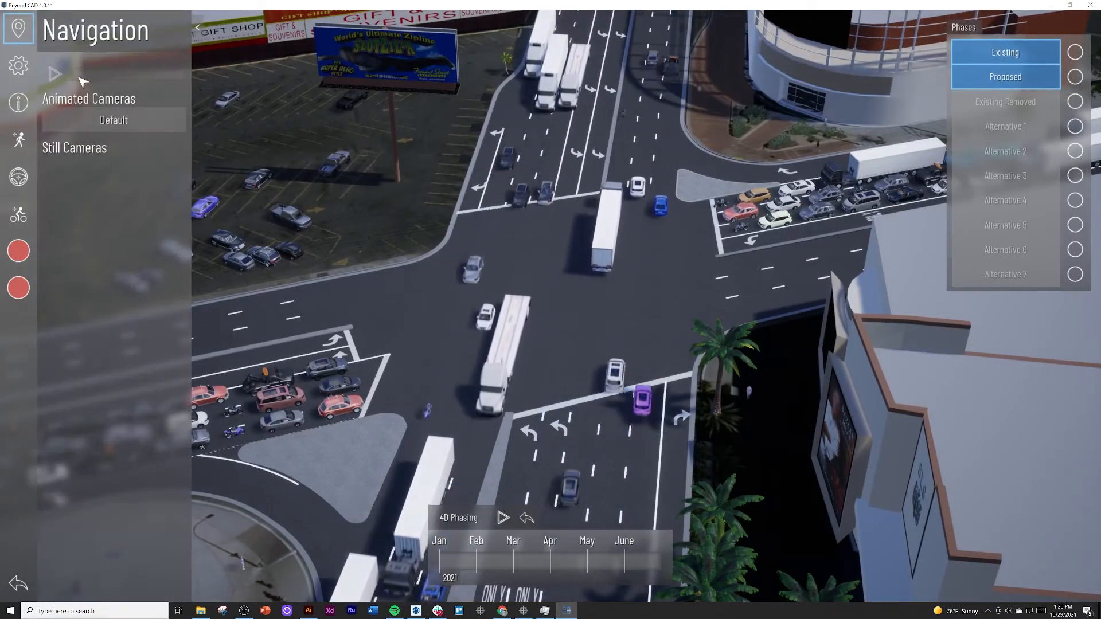
{"action": "left_click", "coordinate": [87, 123]}
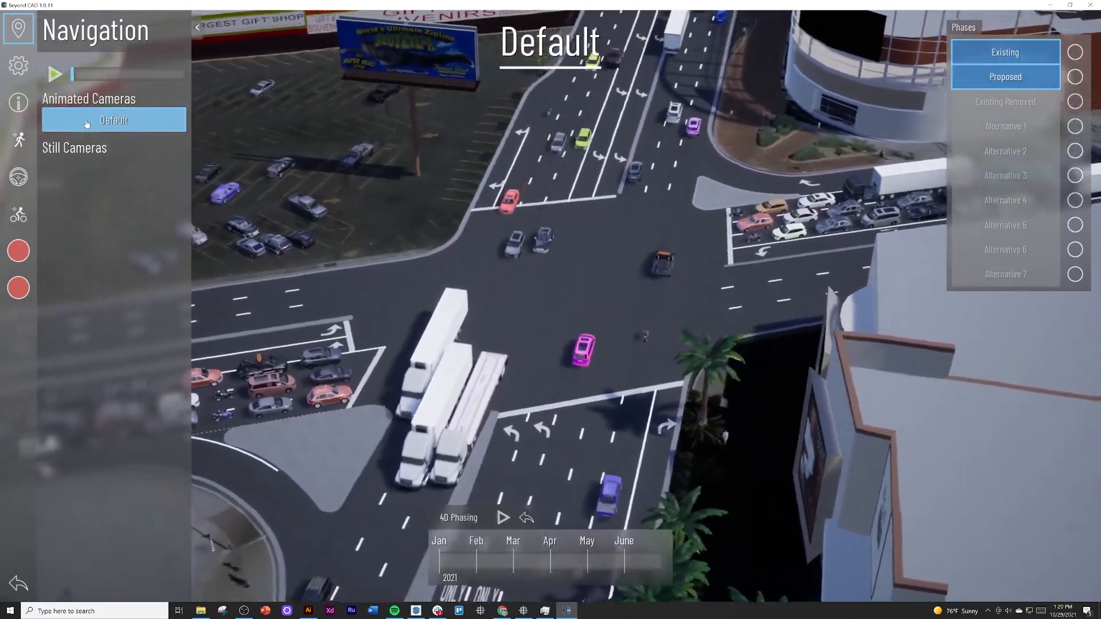
{"action": "left_click", "coordinate": [86, 123]}
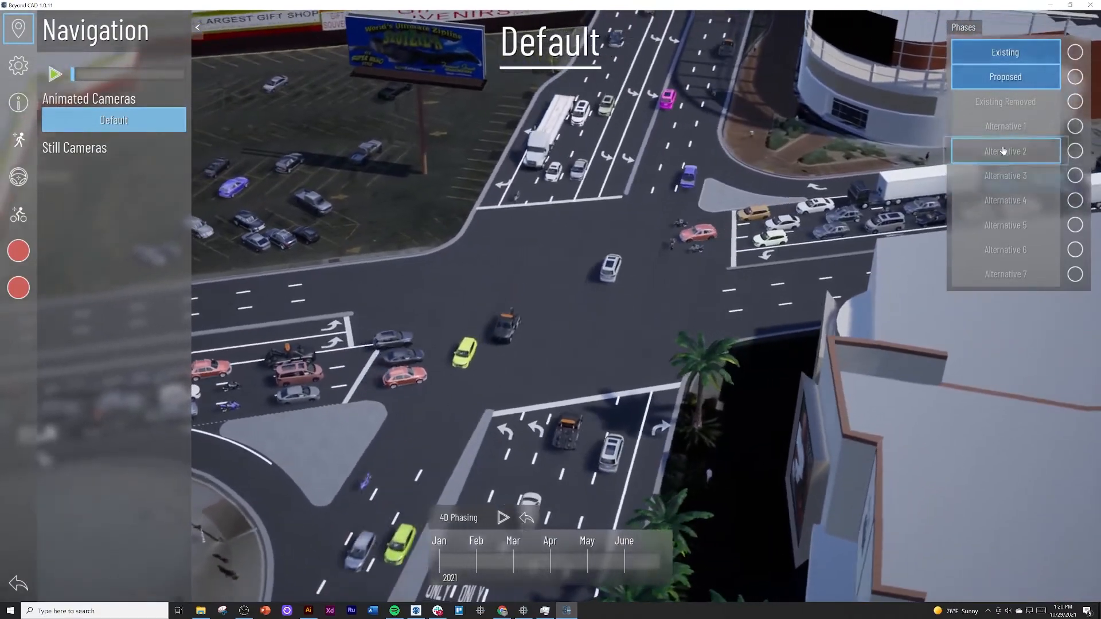
Show the phases Alternative 1 through Alternative 7 one after another while the orbit camera plays
{"action": "left_click", "coordinate": [1004, 137]}
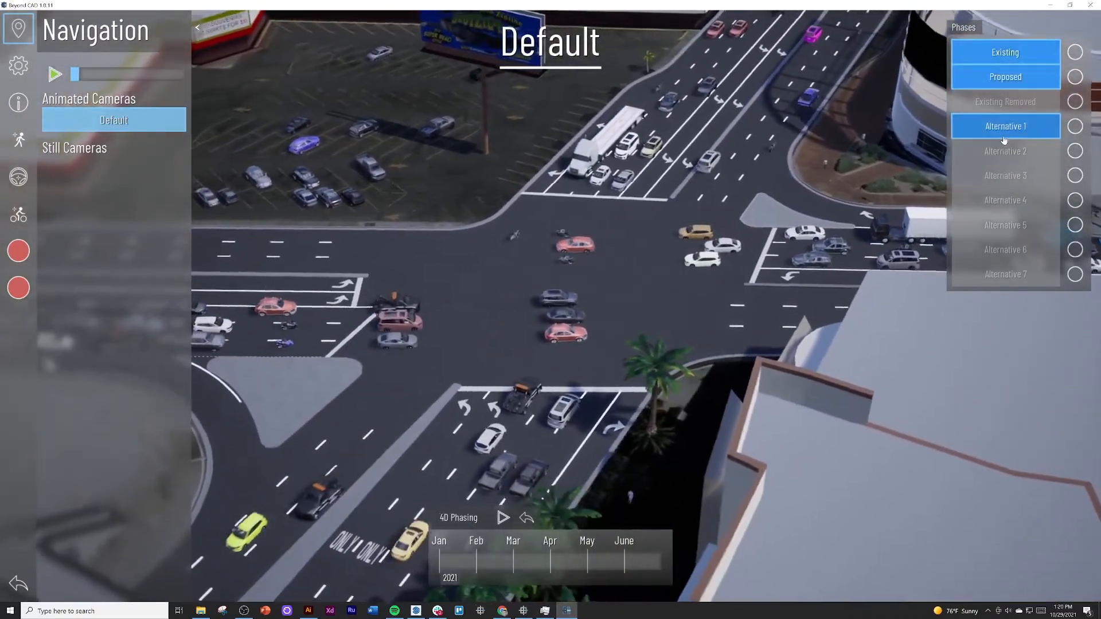
{"action": "left_click", "coordinate": [1004, 152]}
{"action": "left_click", "coordinate": [1000, 175]}
{"action": "left_click", "coordinate": [998, 202]}
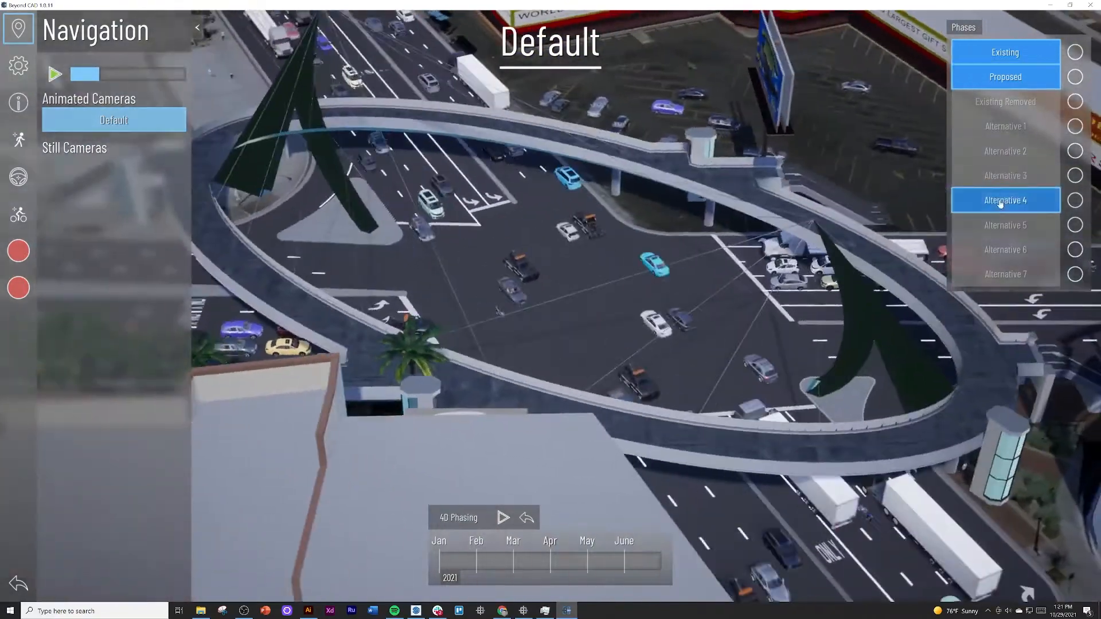
{"action": "left_click", "coordinate": [997, 225]}
{"action": "left_click", "coordinate": [996, 246]}
{"action": "left_click", "coordinate": [998, 273]}
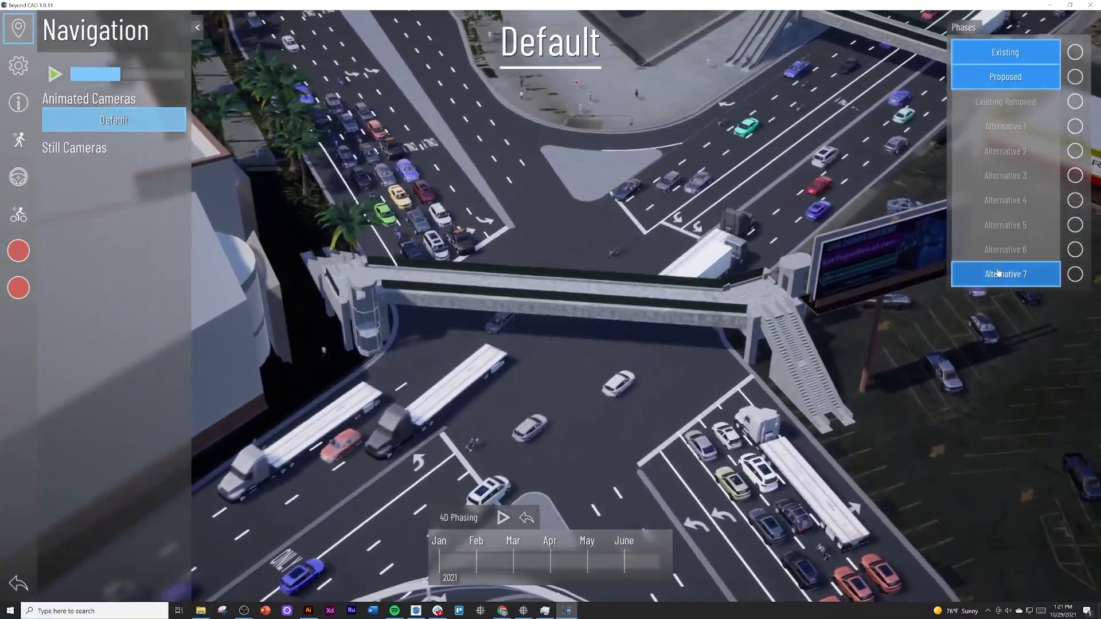
{"action": "left_click", "coordinate": [999, 274]}
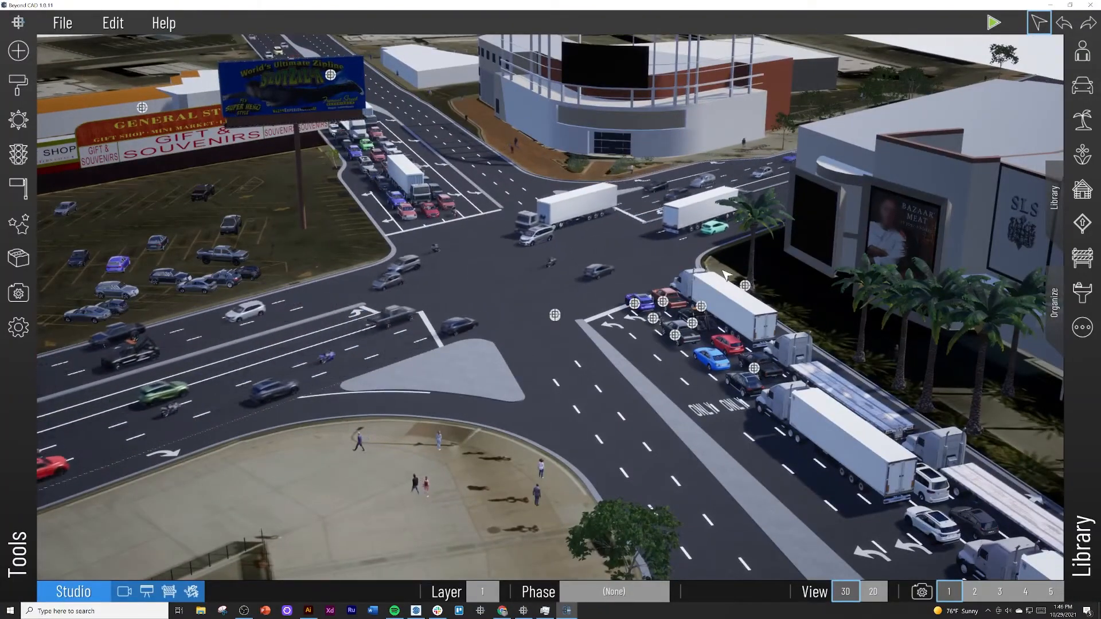
Open the Bounded Box settings and view the whole terrain block from outside
{"action": "scroll", "coordinate": [580, 157], "scroll_direction": "down", "scroll_amount": 5}
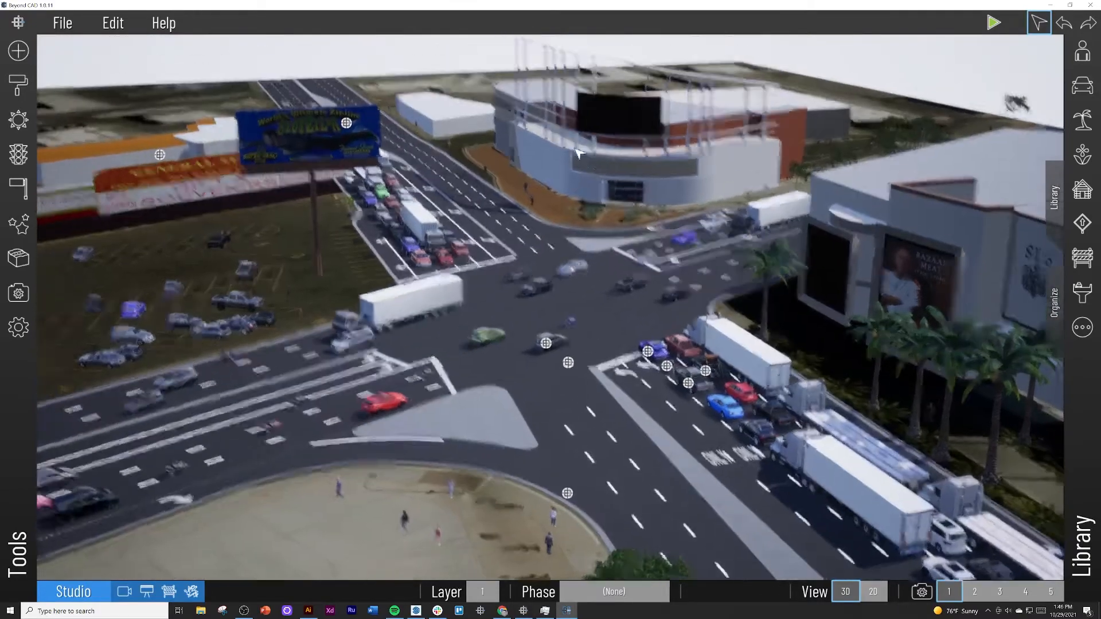
{"action": "scroll", "coordinate": [576, 150], "scroll_direction": "up", "scroll_amount": 3}
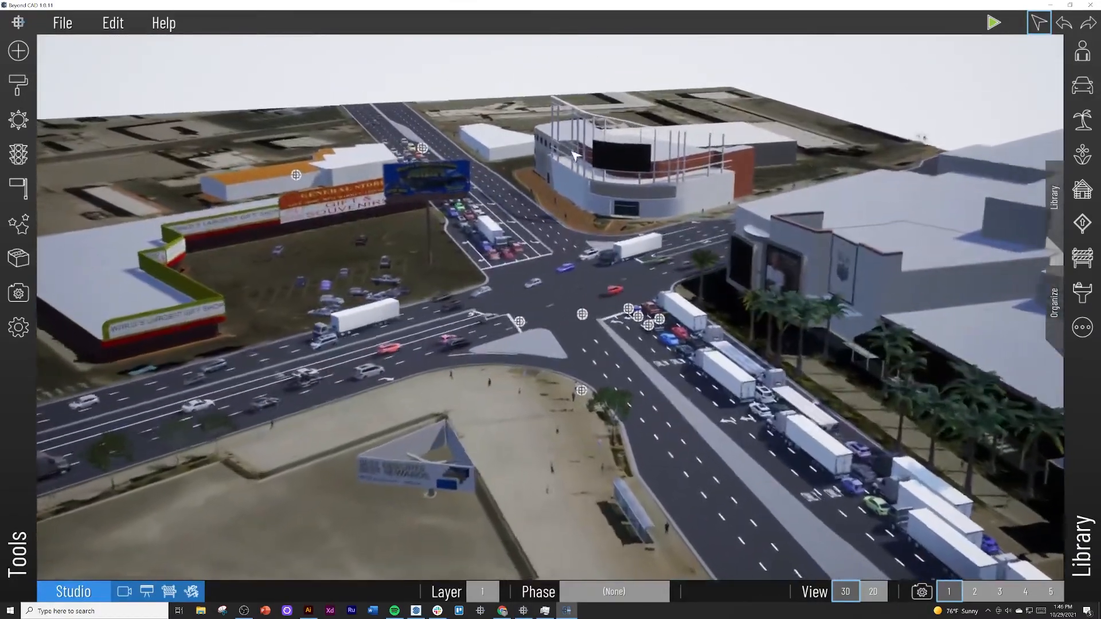
{"action": "left_click", "coordinate": [23, 294]}
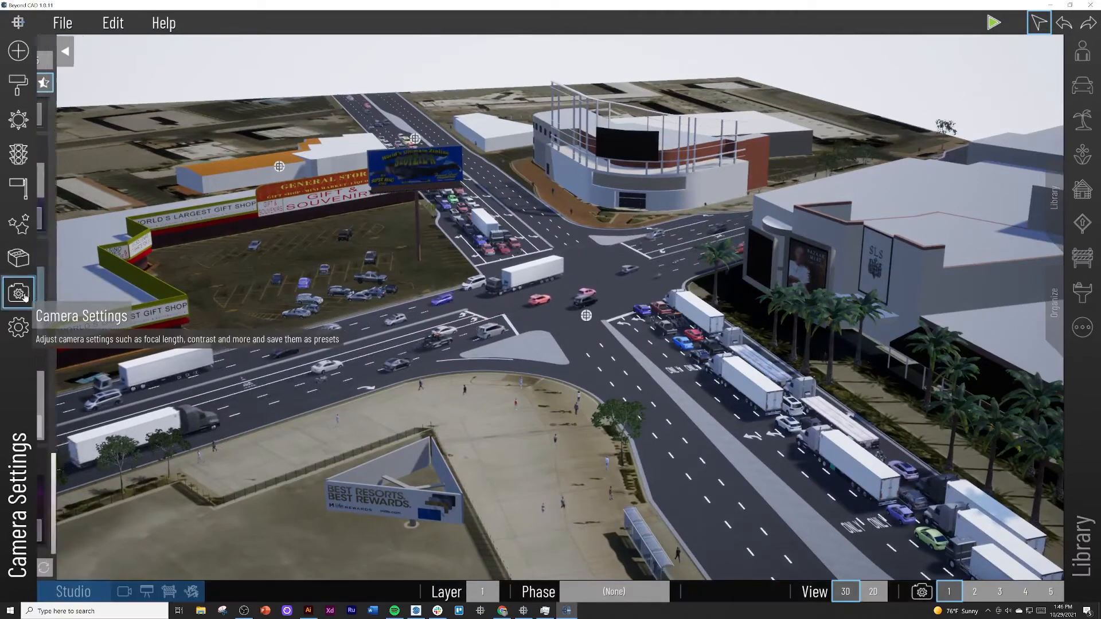
{"action": "left_click", "coordinate": [18, 258]}
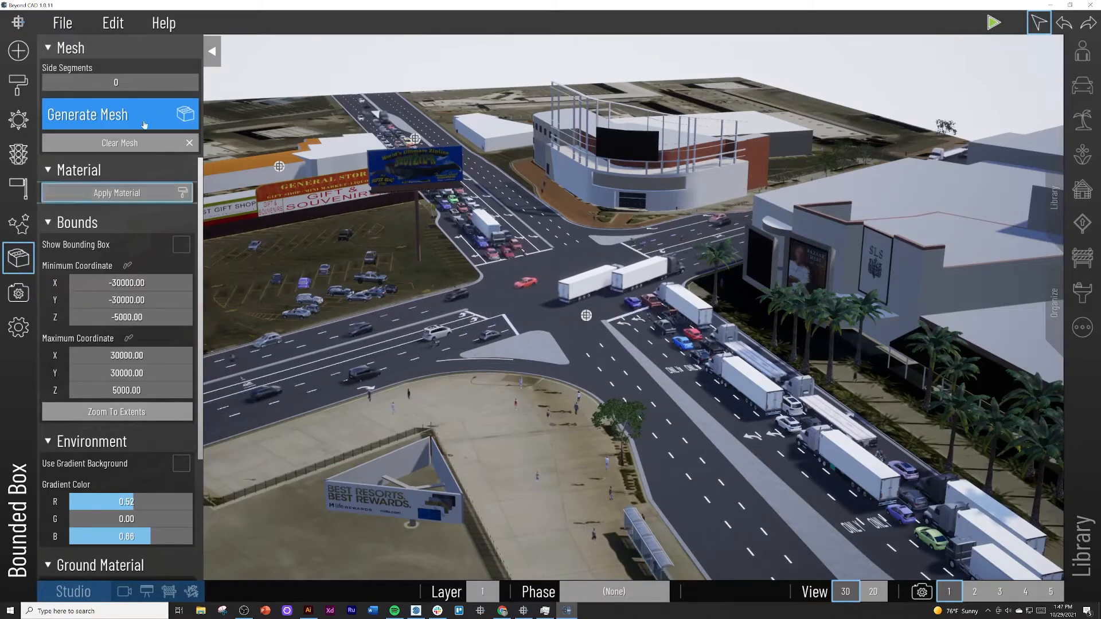
{"action": "scroll", "coordinate": [519, 252], "scroll_direction": "down", "scroll_amount": 6}
{"action": "scroll", "coordinate": [521, 252], "scroll_direction": "down", "scroll_amount": 8}
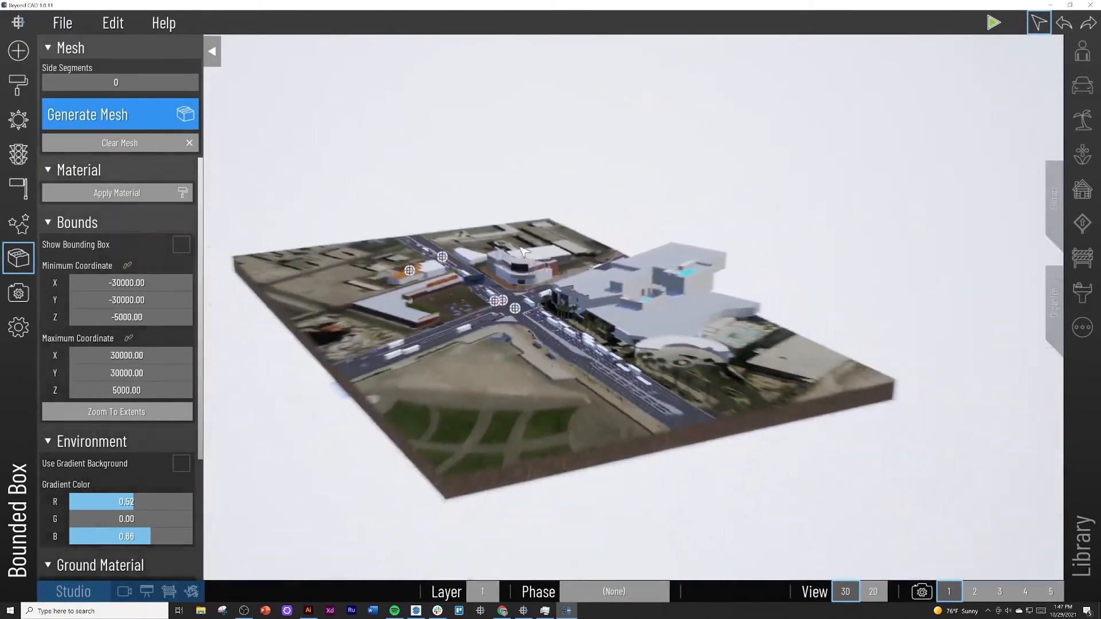
{"action": "scroll", "coordinate": [510, 261], "scroll_direction": "up", "scroll_amount": 4}
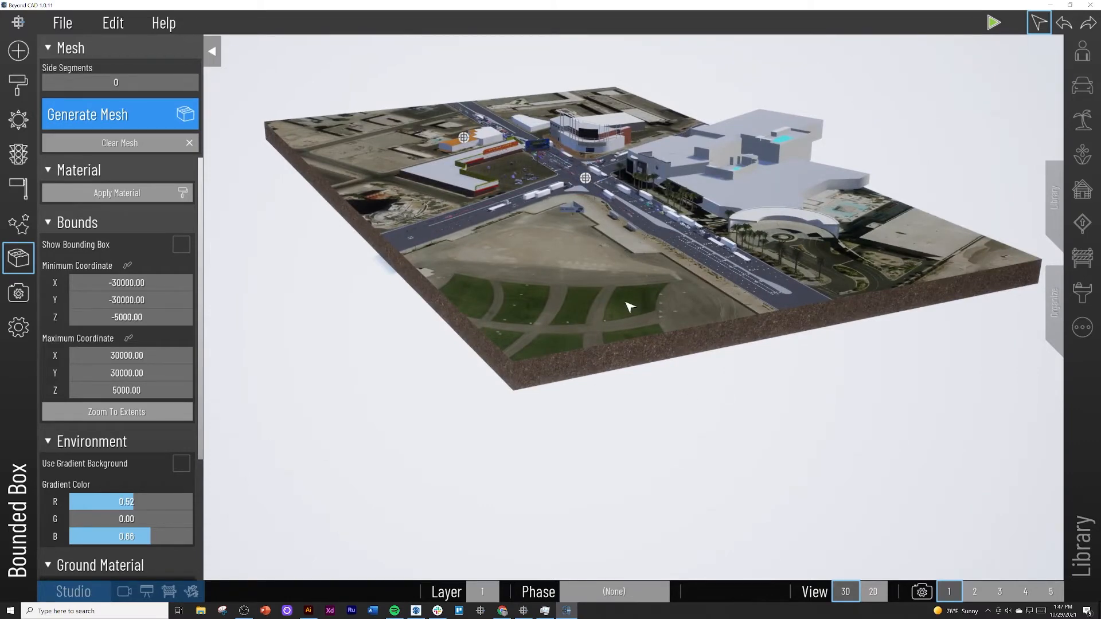
{"action": "right_click_drag", "start_coordinate": [635, 328], "coordinate": [634, 324]}
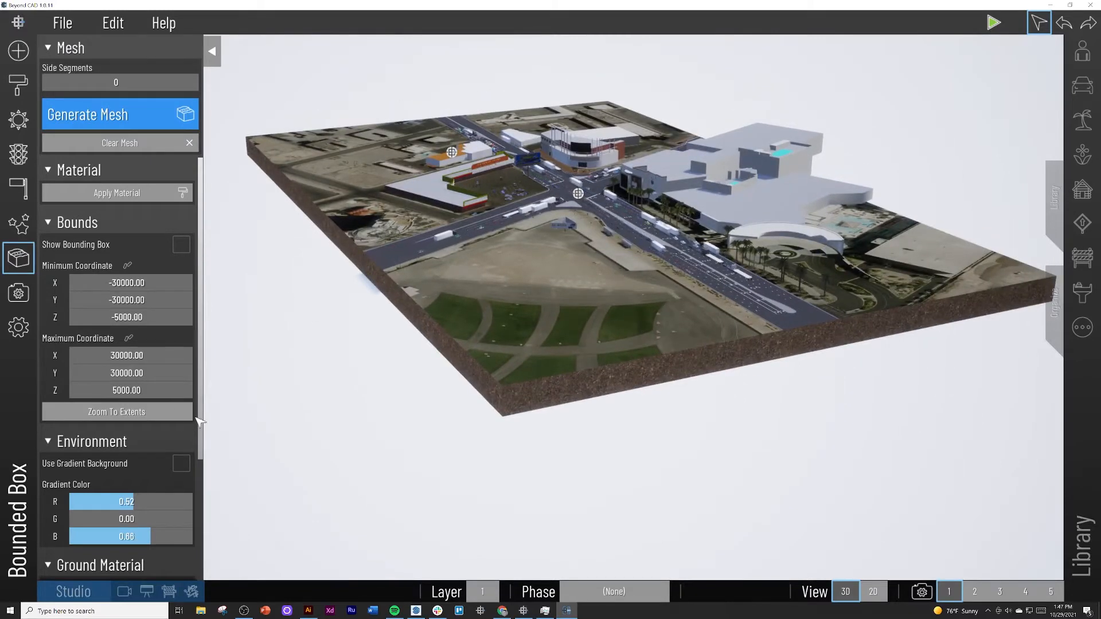
Enable the gradient background and set its colour to R 0.00, G 0.00 and B 0.61
{"action": "left_click", "coordinate": [180, 463]}
{"action": "scroll", "coordinate": [351, 413], "scroll_direction": "down", "scroll_amount": 5}
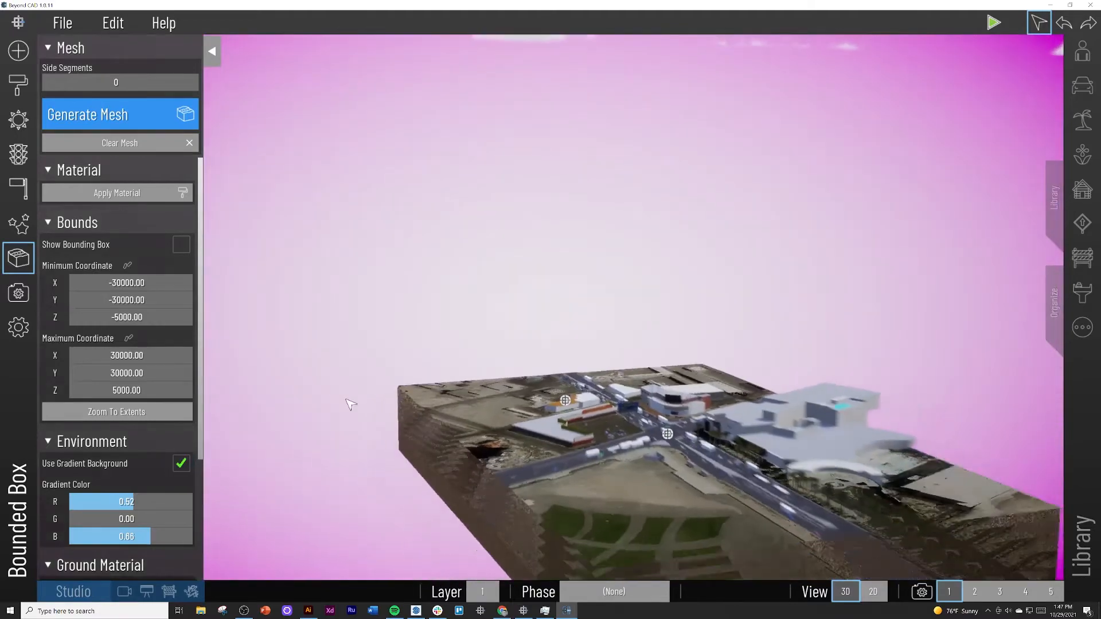
{"action": "scroll", "coordinate": [358, 414], "scroll_direction": "up", "scroll_amount": 5}
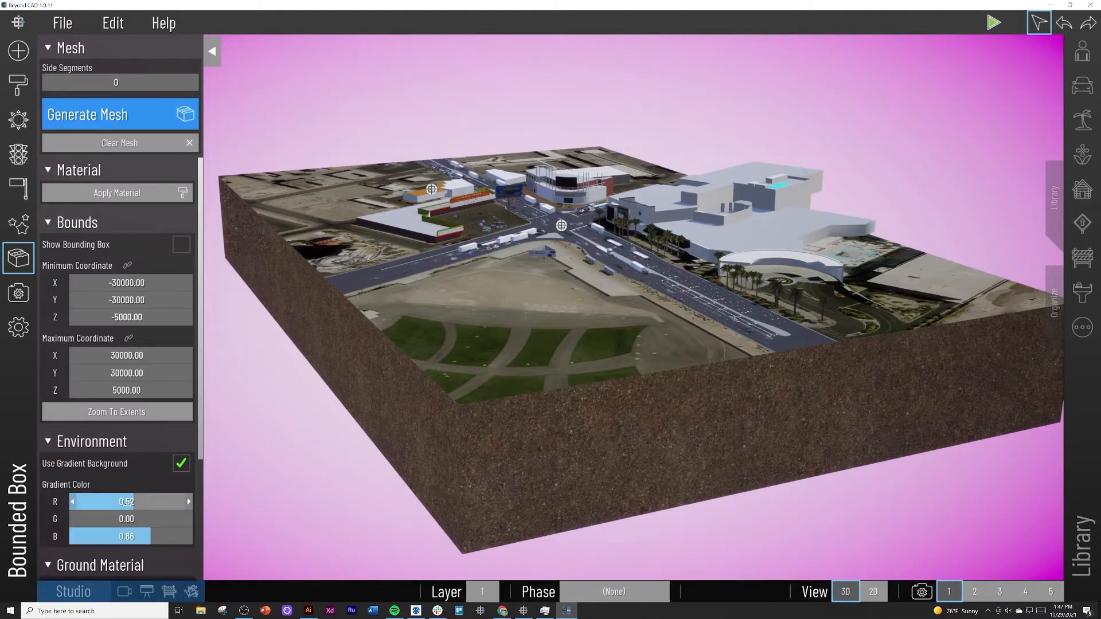
{"action": "left_click_drag", "start_coordinate": [125, 504], "coordinate": [69, 536]}
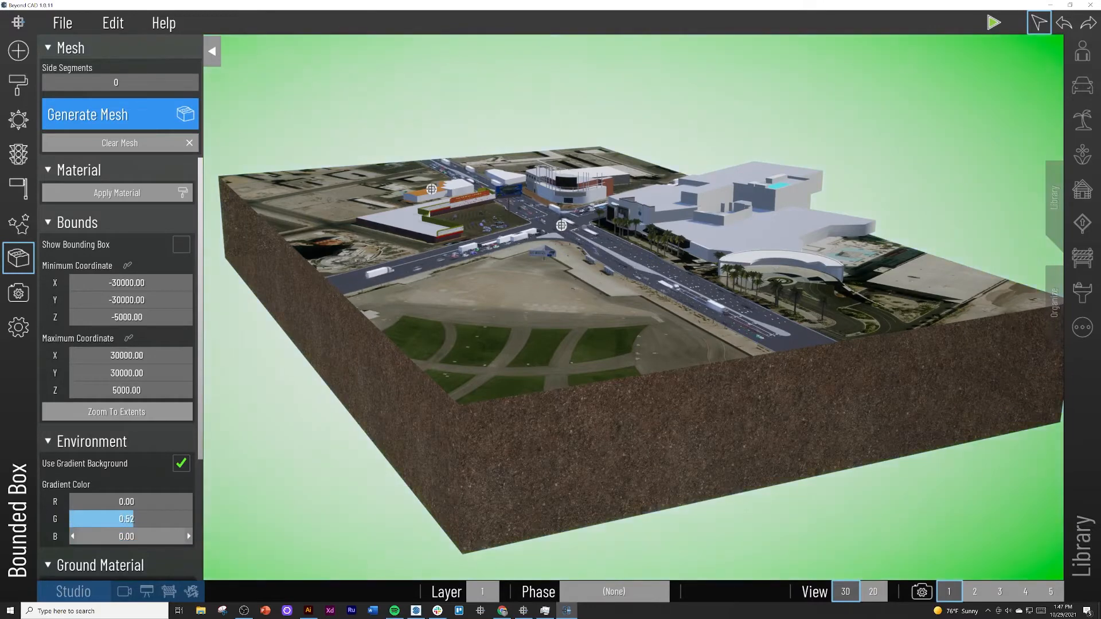
{"action": "left_click_drag", "start_coordinate": [127, 503], "coordinate": [69, 502]}
{"action": "mouse_move", "coordinate": [138, 519]}
{"action": "left_mouse_down"}
{"action": "mouse_move", "coordinate": [90, 518]}
{"action": "mouse_move", "coordinate": [144, 536]}
{"action": "left_mouse_up"}
Examine the terrain block against the gradient background, close the Bounded Box settings and inspect the SLS building's street frontage
{"action": "mouse_move", "coordinate": [321, 372]}
{"action": "right_mouse_down"}
{"action": "mouse_move", "coordinate": [320, 358]}
{"action": "mouse_move", "coordinate": [324, 372]}
{"action": "right_mouse_up"}
{"action": "key", "text": "w"}
{"action": "key", "text": "s"}
{"action": "scroll", "coordinate": [327, 368], "scroll_direction": "down", "scroll_amount": 5}
{"action": "scroll", "coordinate": [327, 367], "scroll_direction": "up", "scroll_amount": 10}
{"action": "scroll", "coordinate": [325, 362], "scroll_direction": "up", "scroll_amount": 4}
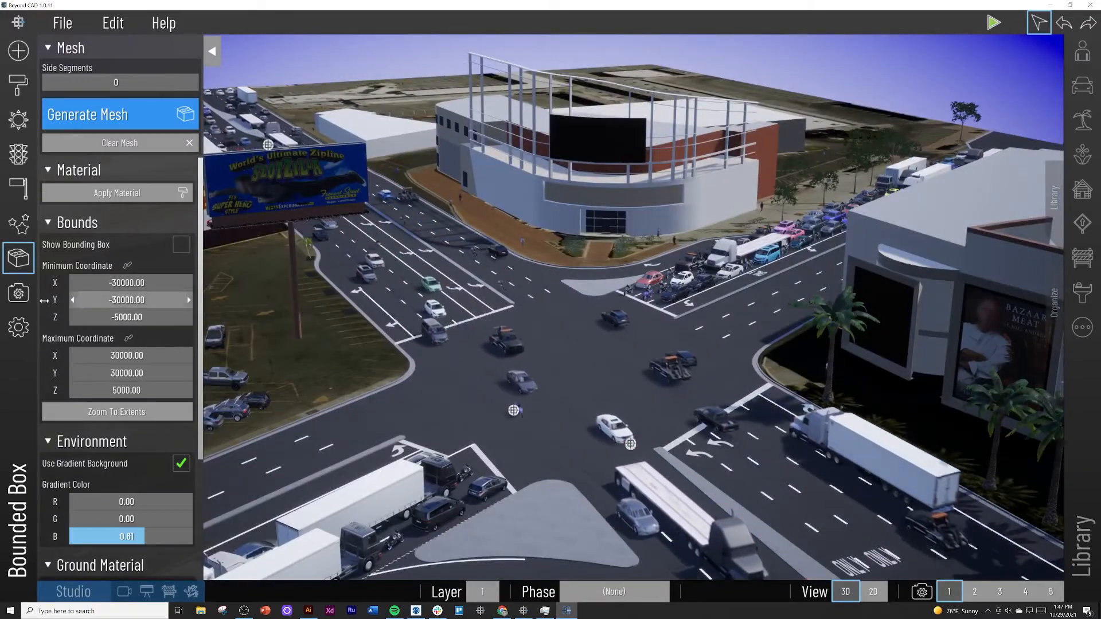
{"action": "left_click", "coordinate": [18, 258]}
{"action": "scroll", "coordinate": [356, 287], "scroll_direction": "up", "scroll_amount": 5}
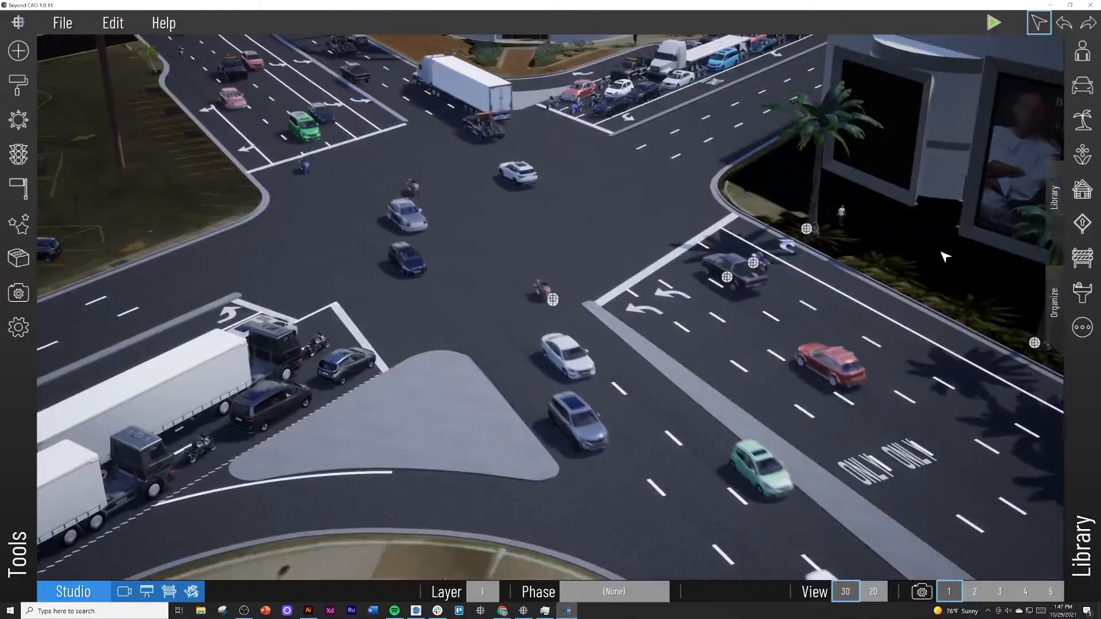
{"action": "right_click_drag", "start_coordinate": [481, 188], "coordinate": [478, 171]}
{"action": "scroll", "coordinate": [481, 176], "scroll_direction": "down", "scroll_amount": 5}
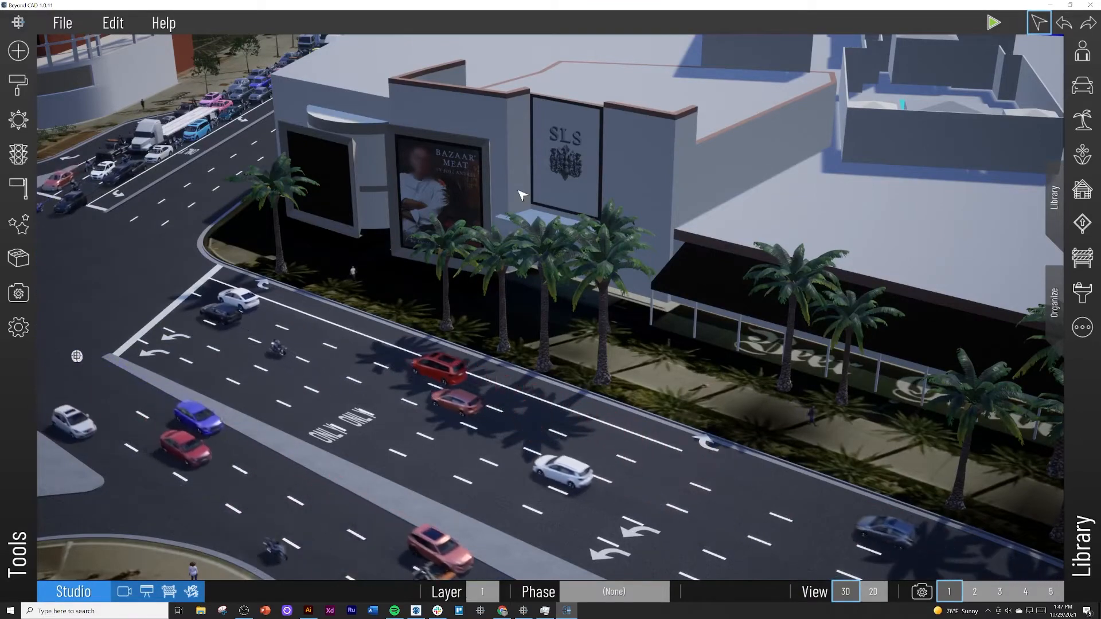
{"action": "scroll", "coordinate": [522, 195], "scroll_direction": "up", "scroll_amount": 5}
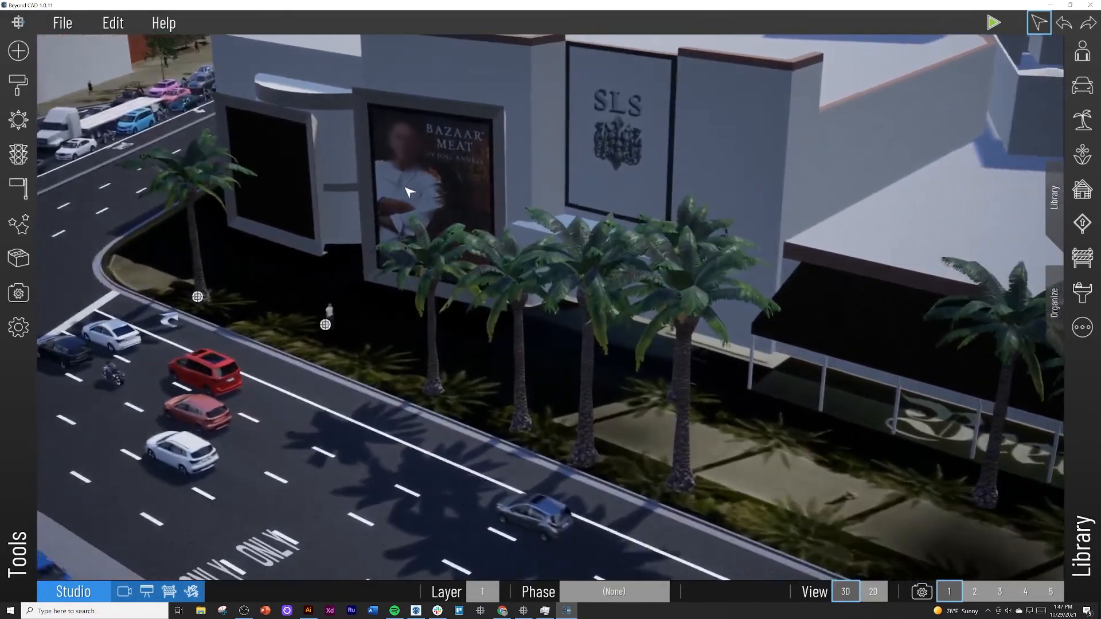
{"action": "right_click_drag", "start_coordinate": [405, 189], "coordinate": [353, 225]}
Select the roadside palm trees by the SLS building, turn on the Existing Removed phase and delete the selected palms
{"action": "left_click", "coordinate": [297, 292]}
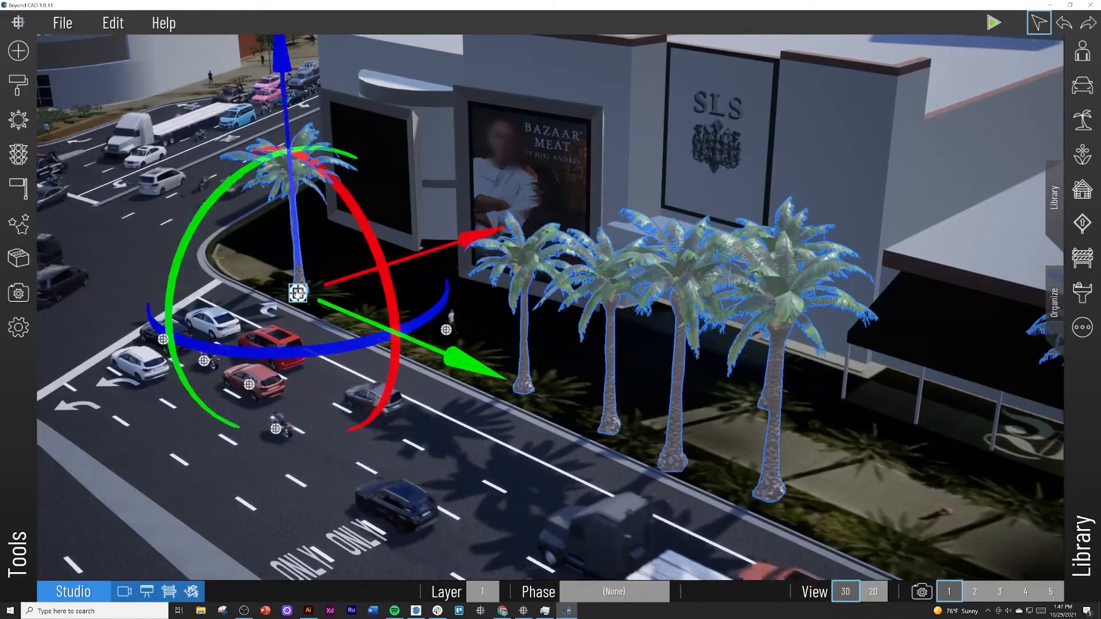
{"action": "right_click_drag", "start_coordinate": [422, 287], "coordinate": [409, 327]}
{"action": "scroll", "coordinate": [386, 291], "scroll_direction": "up", "scroll_amount": 3}
{"action": "scroll", "coordinate": [368, 315], "scroll_direction": "down", "scroll_amount": 2}
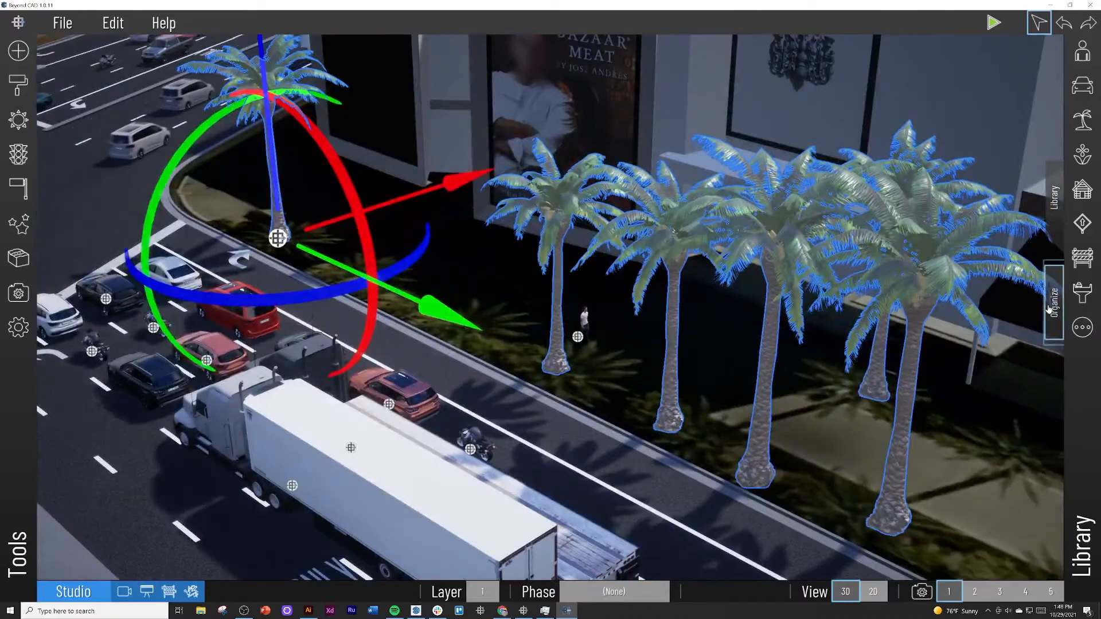
{"action": "left_click", "coordinate": [1055, 306]}
{"action": "scroll", "coordinate": [503, 323], "scroll_direction": "down", "scroll_amount": 10}
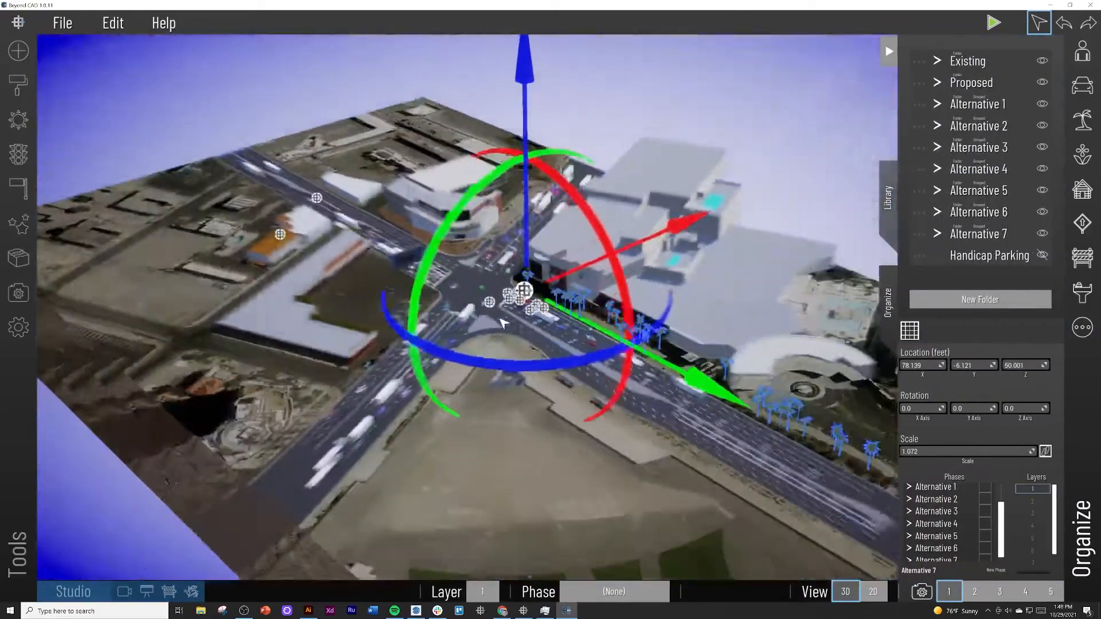
{"action": "scroll", "coordinate": [502, 323], "scroll_direction": "up", "scroll_amount": 8}
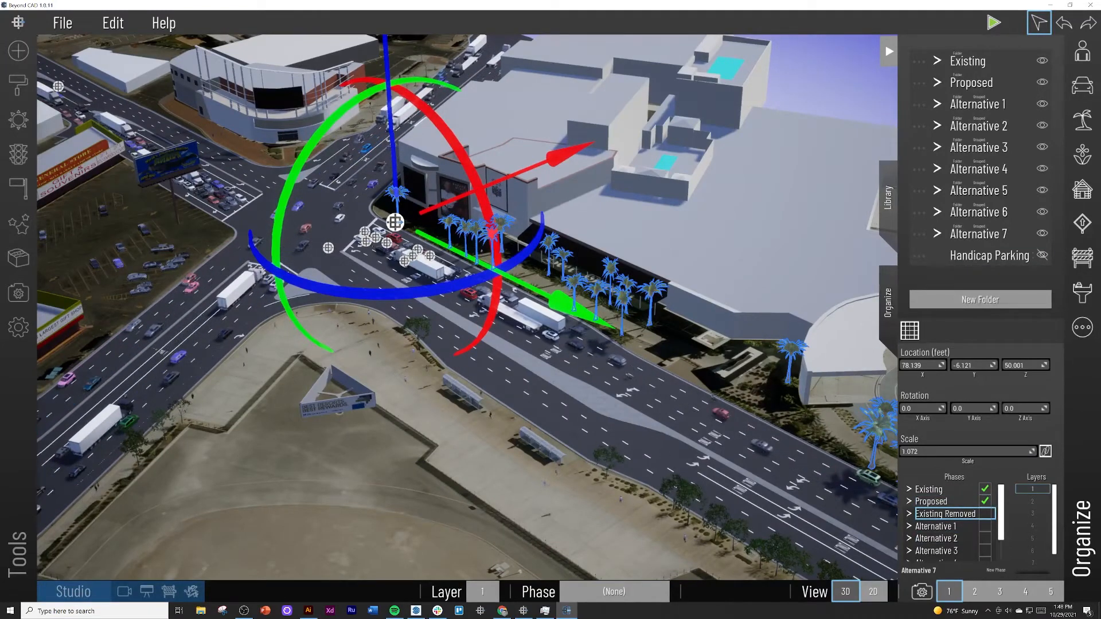
{"action": "right_click_drag", "start_coordinate": [575, 429], "coordinate": [569, 426]}
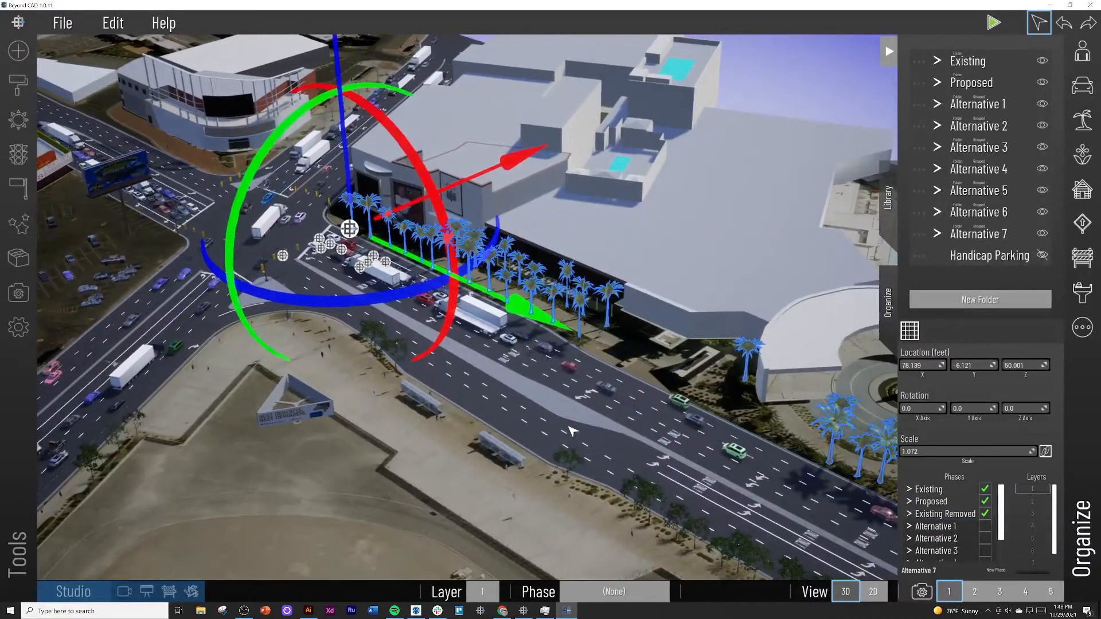
{"action": "key", "text": "Delete"}
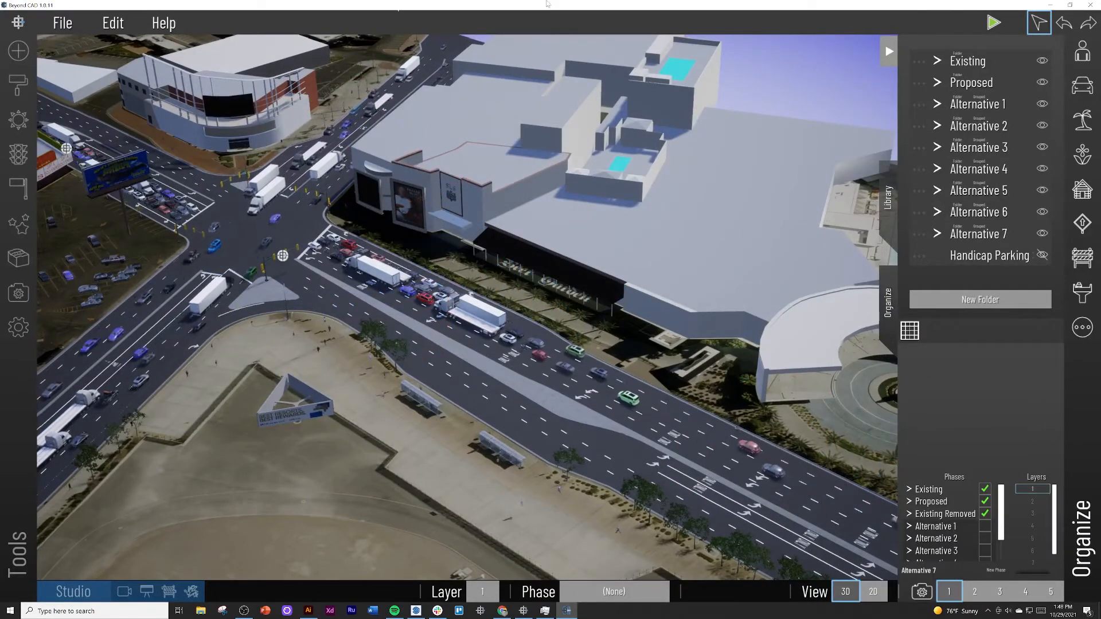
{"action": "left_click", "coordinate": [895, 51]}
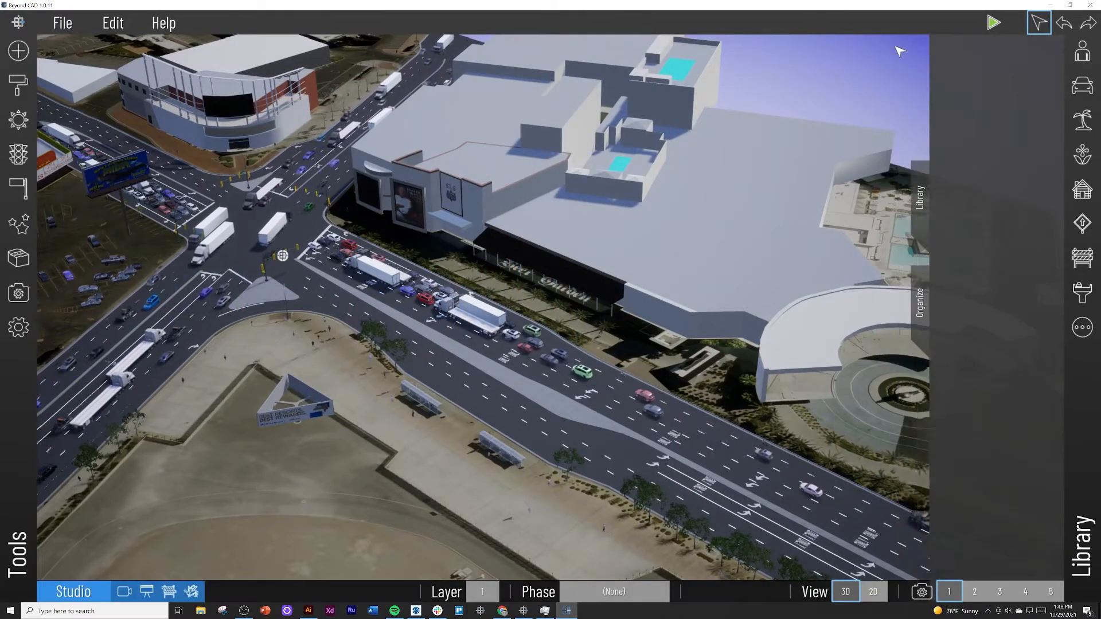
{"action": "right_click_drag", "start_coordinate": [579, 262], "coordinate": [553, 262]}
{"action": "scroll", "coordinate": [545, 261], "scroll_direction": "up", "scroll_amount": 3}
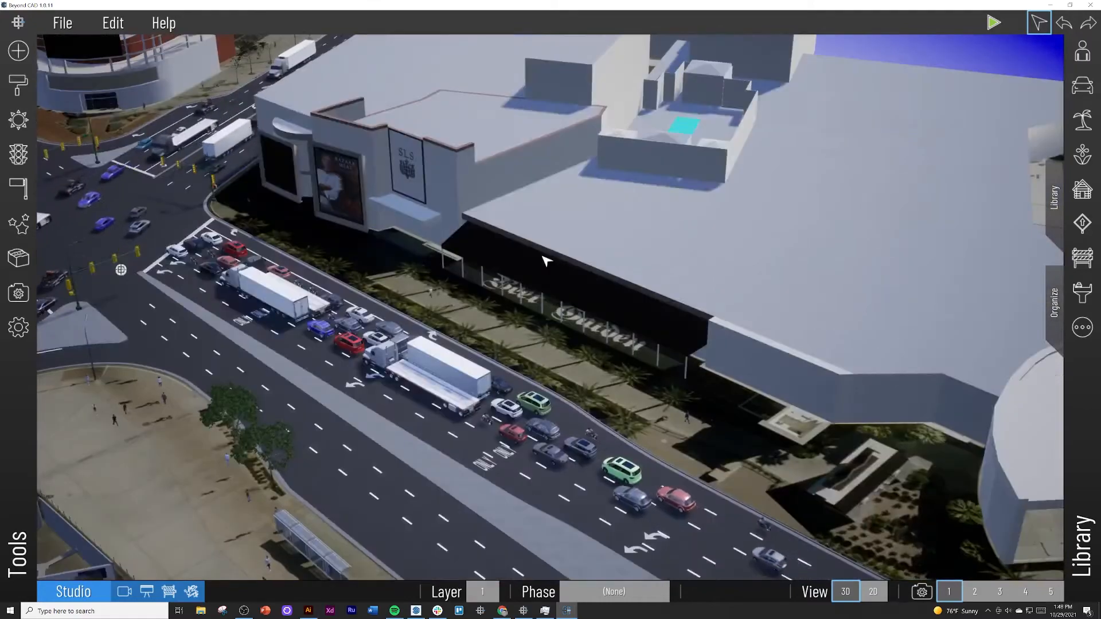
Open the vegetation library's Palm category and look through the available palm models
{"action": "left_click", "coordinate": [1082, 119]}
{"action": "left_click", "coordinate": [973, 94]}
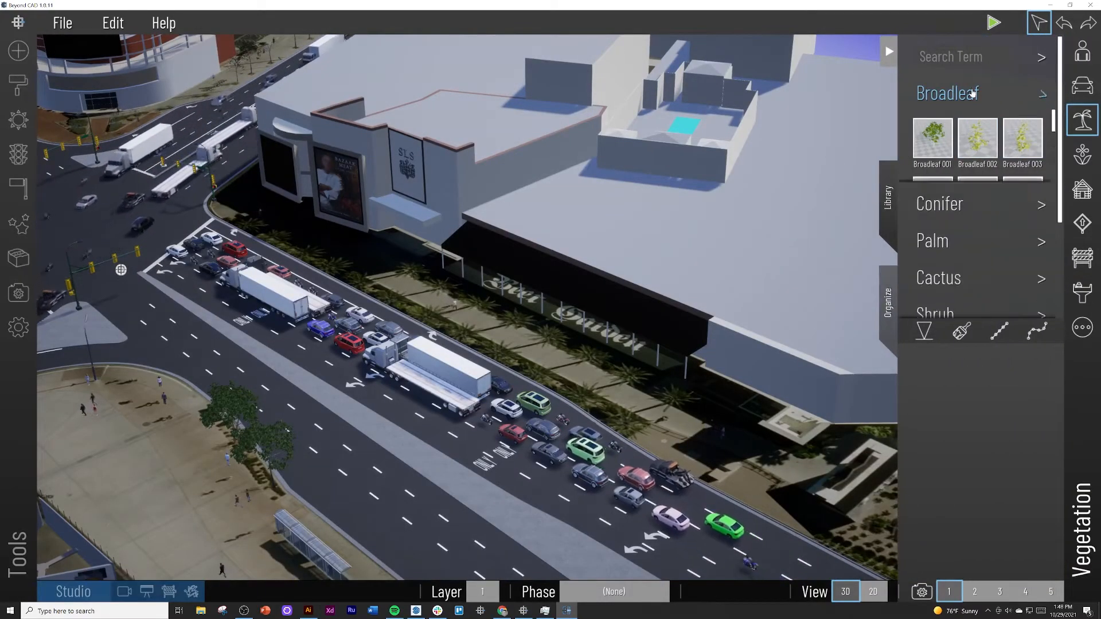
{"action": "left_click", "coordinate": [954, 165]}
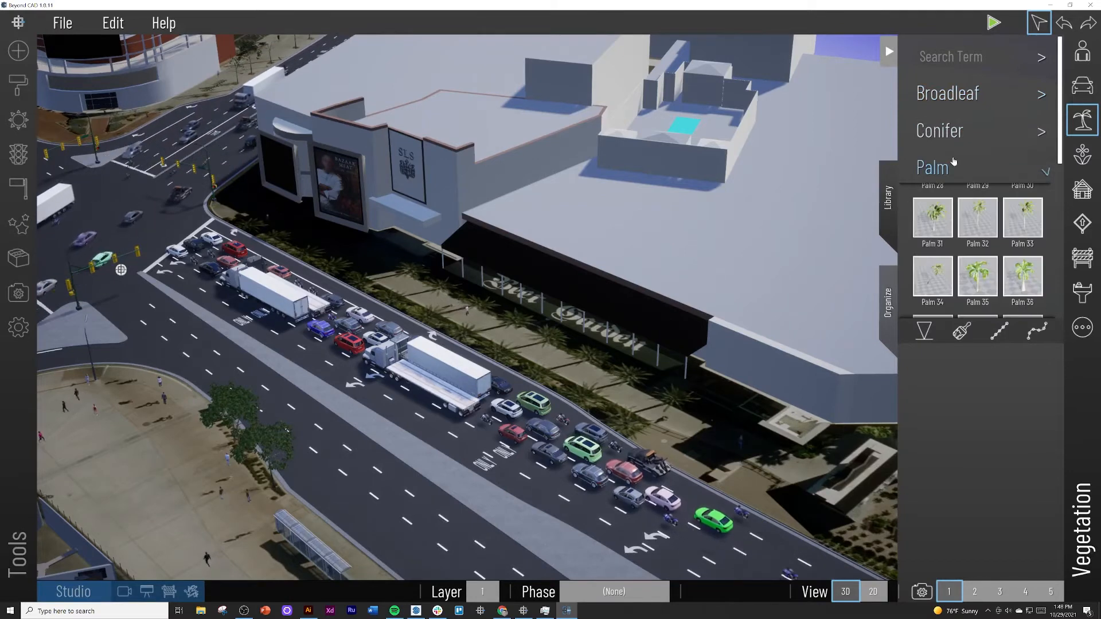
{"action": "scroll", "coordinate": [957, 243], "scroll_direction": "down", "scroll_amount": 6}
{"action": "scroll", "coordinate": [957, 243], "scroll_direction": "down", "scroll_amount": 4}
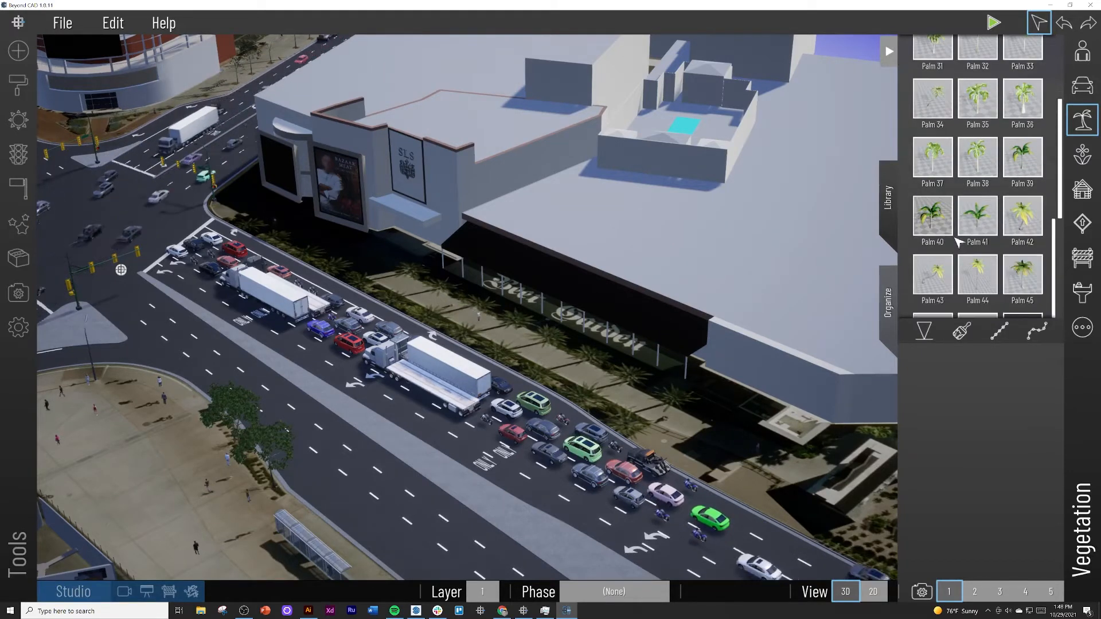
{"action": "scroll", "coordinate": [966, 230], "scroll_direction": "up", "scroll_amount": 9}
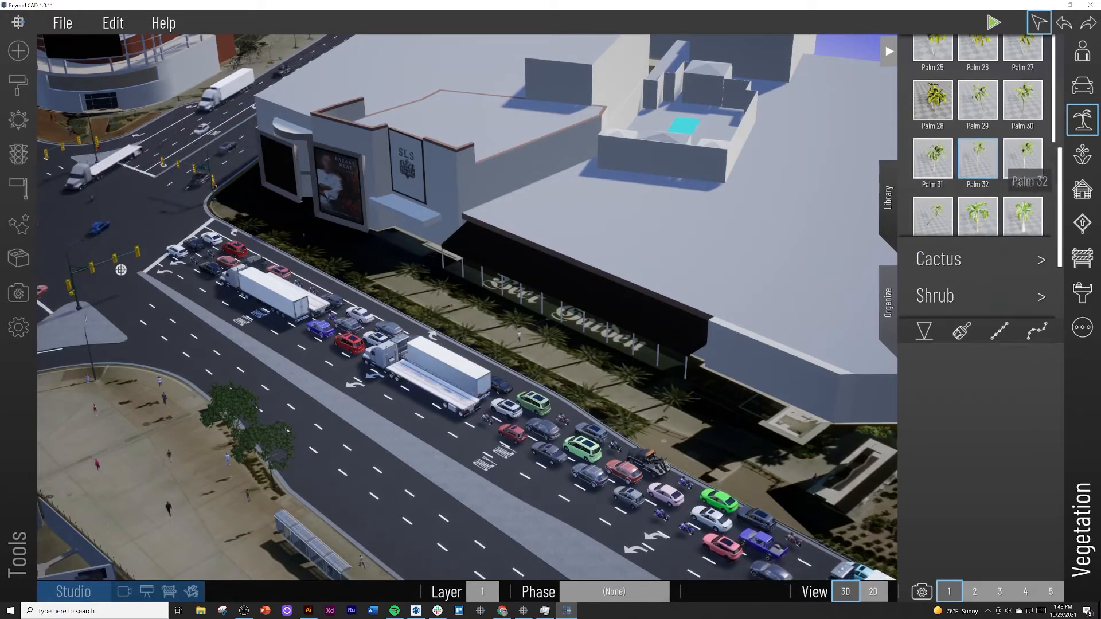
Draw a straight line-placement path for palms along the Beer Garden frontage of the SLS building
{"action": "left_click", "coordinate": [999, 333]}
{"action": "right_click_drag", "start_coordinate": [427, 339], "coordinate": [440, 336]}
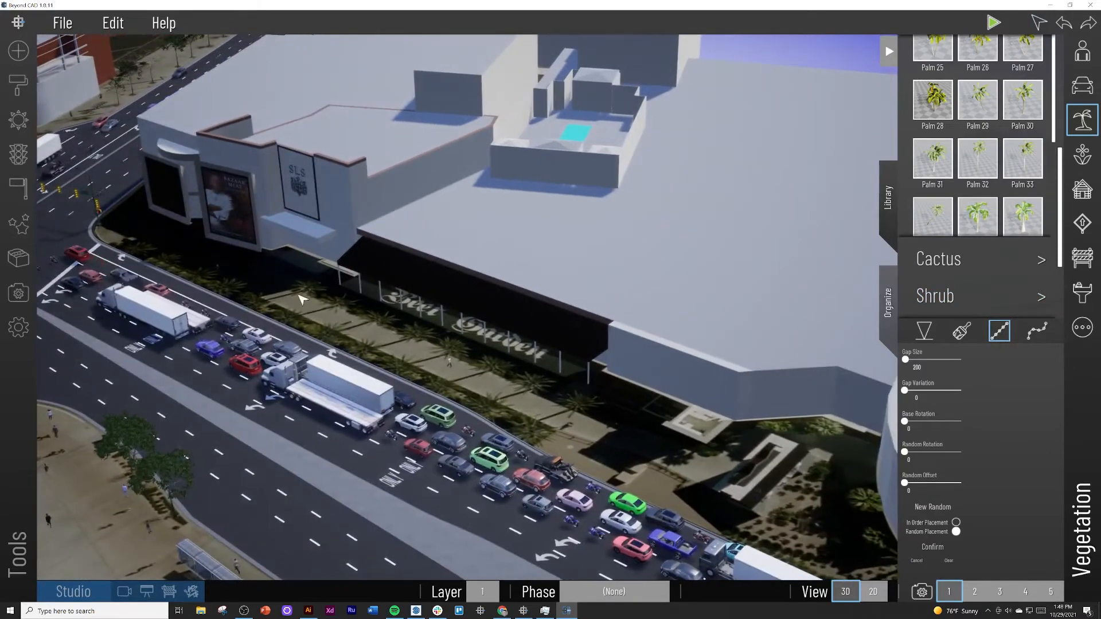
{"action": "mouse_move", "coordinate": [308, 285]}
{"action": "left_mouse_down"}
{"action": "mouse_move", "coordinate": [597, 394]}
{"action": "mouse_move", "coordinate": [589, 403]}
{"action": "left_mouse_up"}
{"action": "mouse_move", "coordinate": [581, 452]}
{"action": "right_mouse_down"}
{"action": "mouse_move", "coordinate": [571, 463]}
{"action": "mouse_move", "coordinate": [582, 460]}
{"action": "right_mouse_up"}
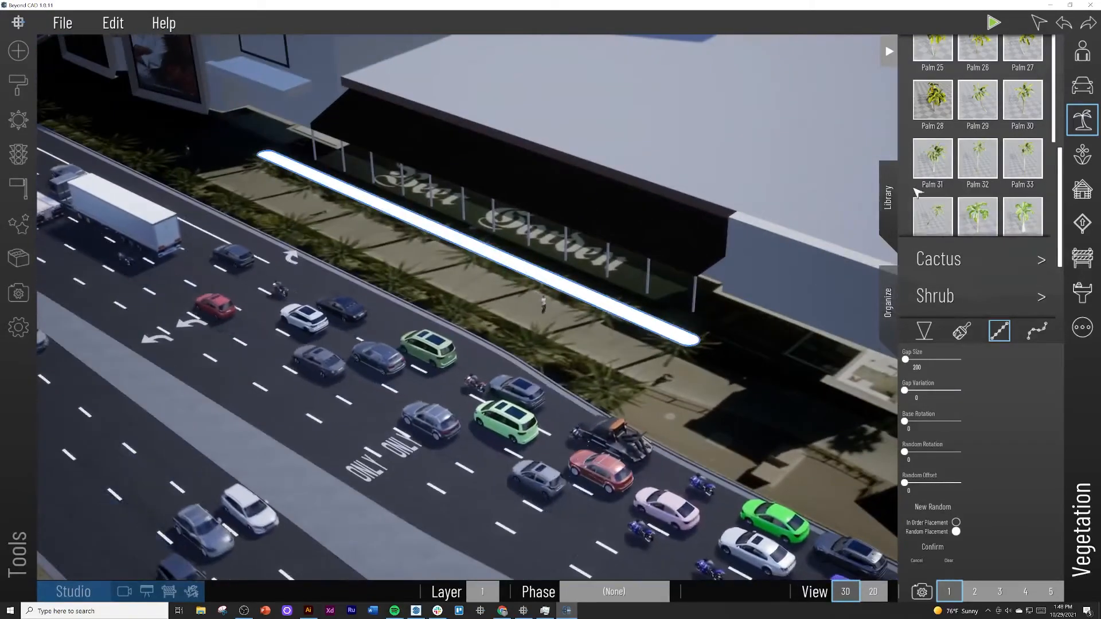
Fill the path with randomly placed Palm 32 and Palm 33 at gap size 548 and random rotation 360, and confirm the placement
{"action": "left_click", "coordinate": [970, 167]}
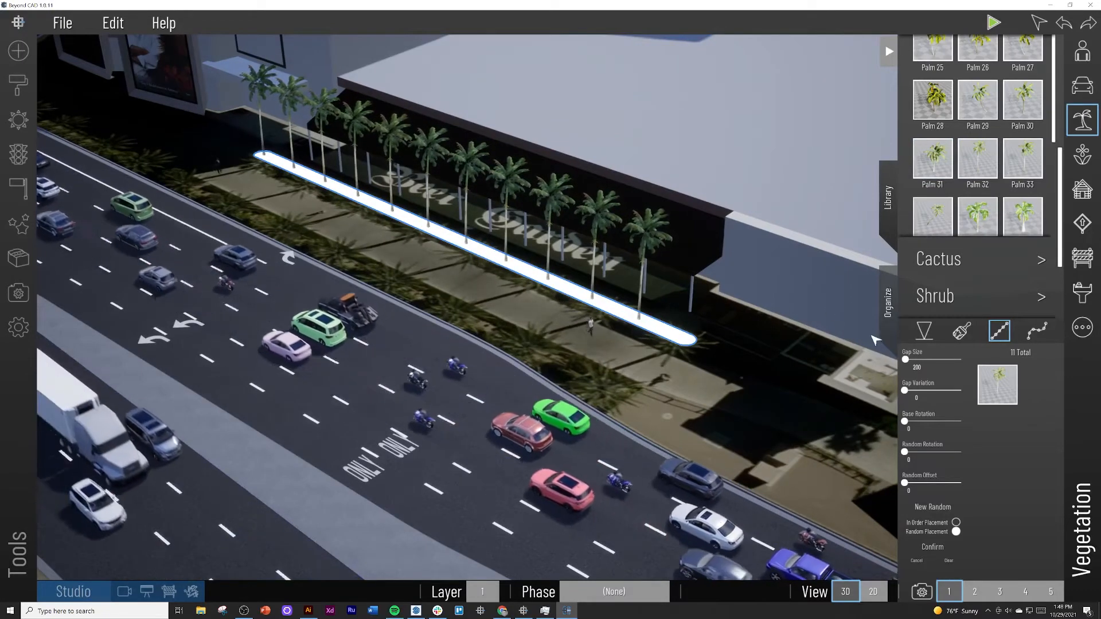
{"action": "left_click_drag", "start_coordinate": [905, 359], "coordinate": [906, 359]}
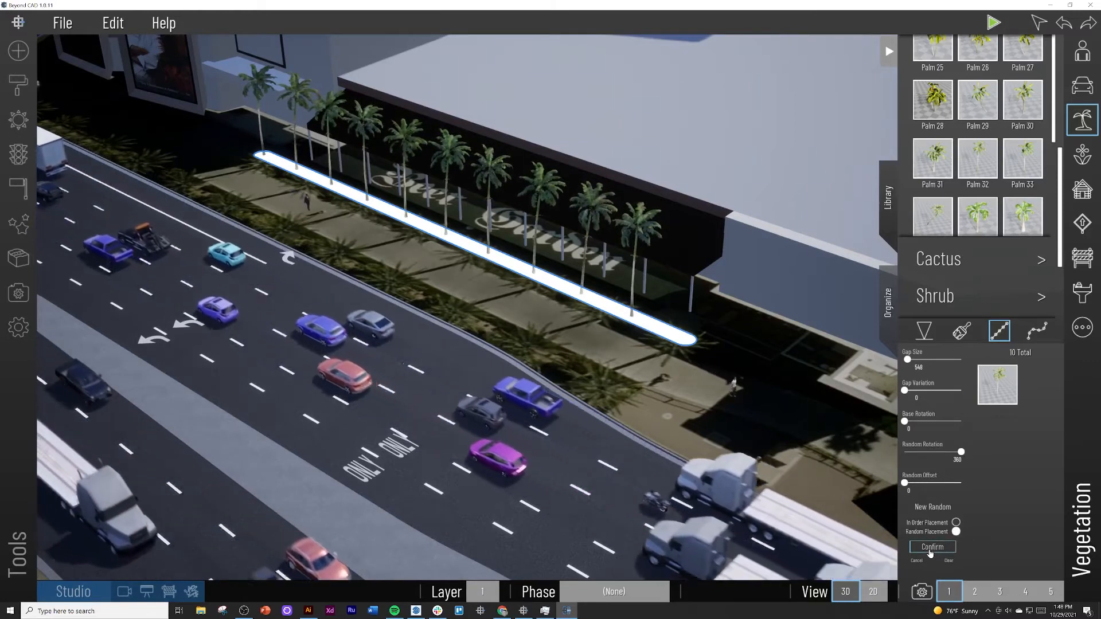
{"action": "left_click", "coordinate": [1016, 168]}
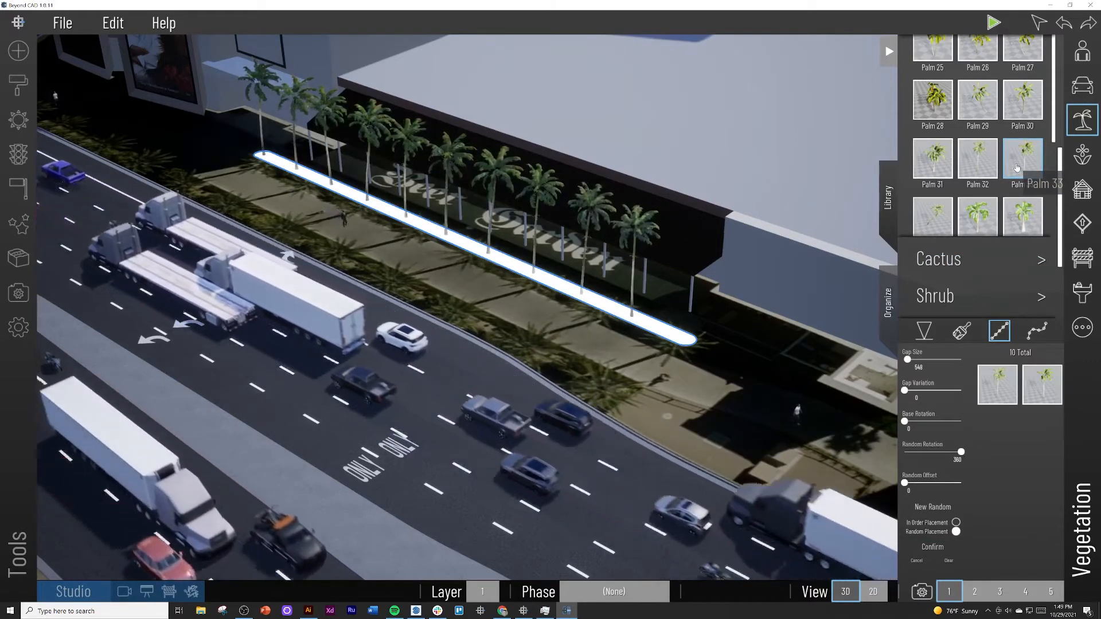
{"action": "left_click", "coordinate": [930, 547]}
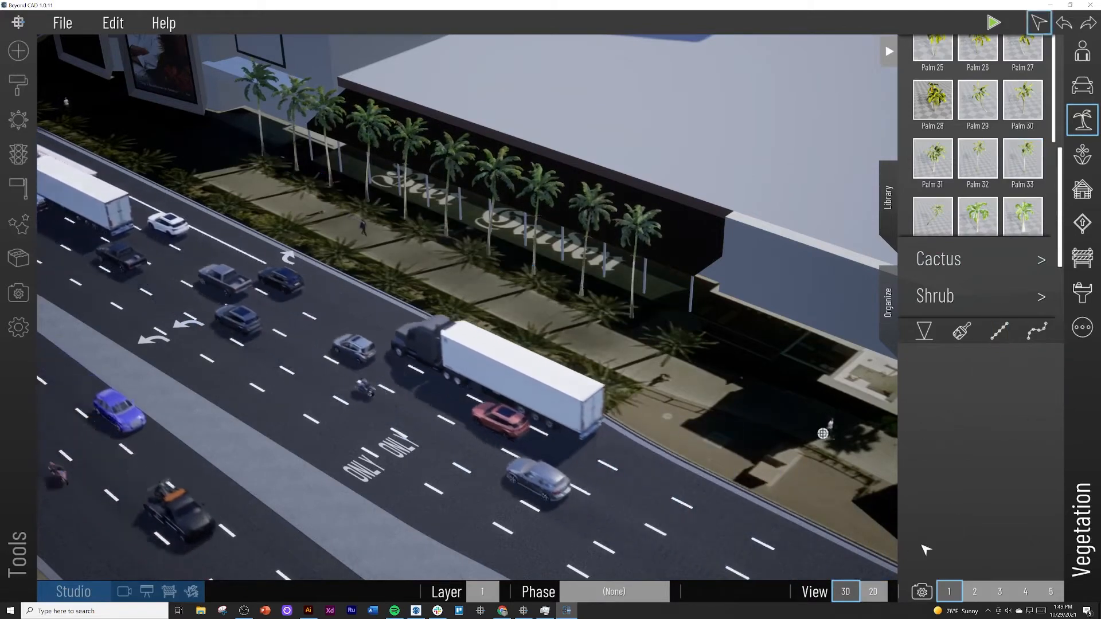
{"action": "scroll", "coordinate": [651, 431], "scroll_direction": "up", "scroll_amount": 5}
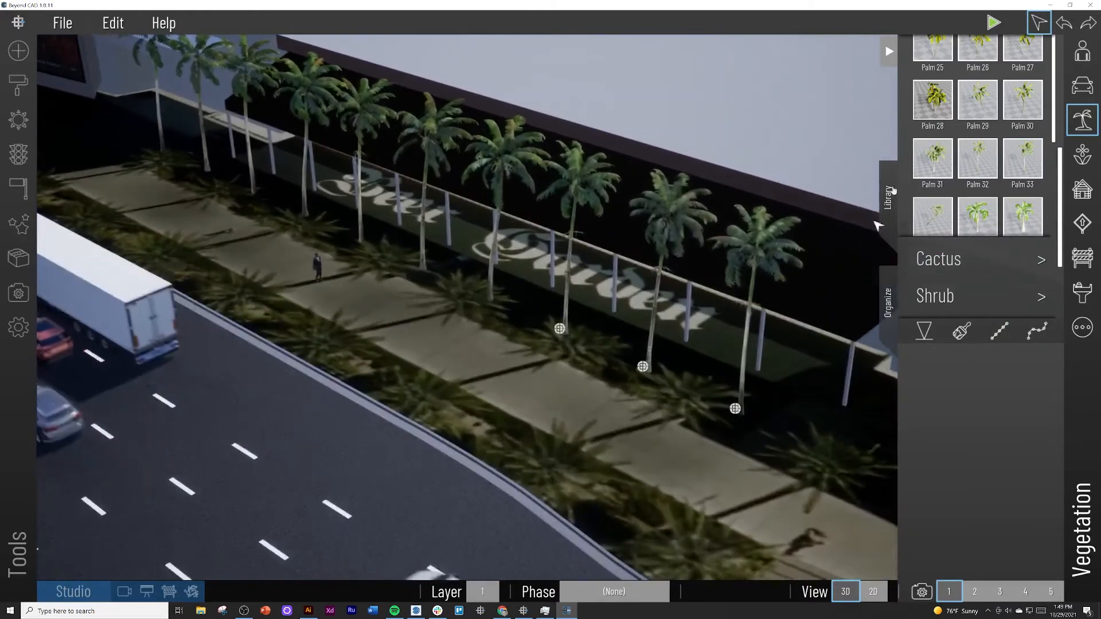
Move the Placed Line folder with the new palms into the Existing folder
{"action": "left_click", "coordinate": [888, 299]}
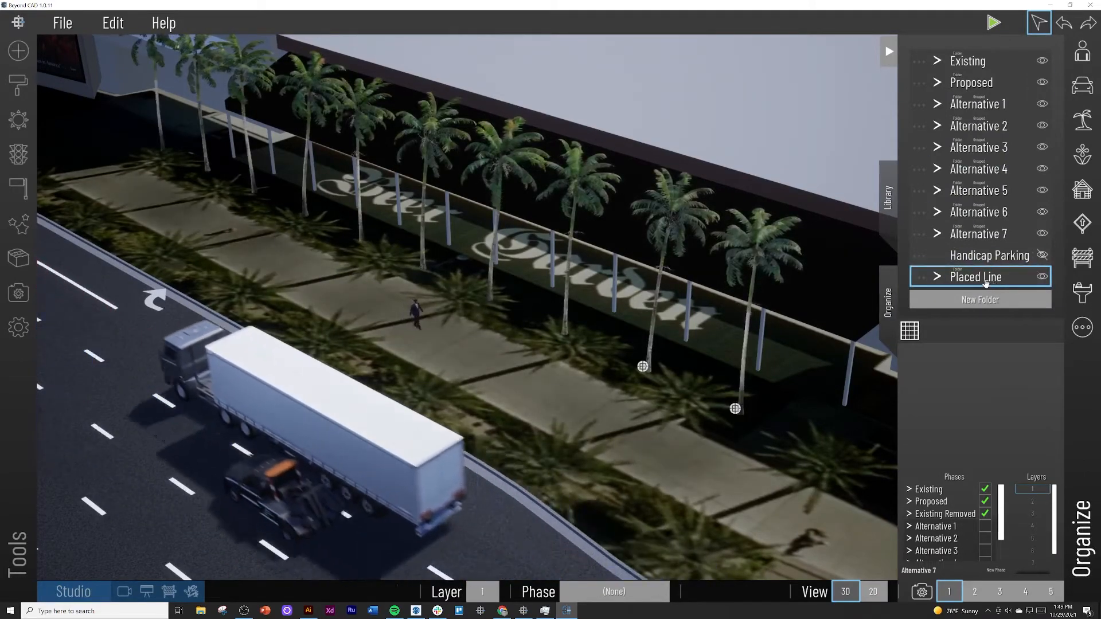
{"action": "left_click_drag", "start_coordinate": [980, 106], "coordinate": [978, 66]}
{"action": "scroll", "coordinate": [540, 210], "scroll_direction": "down", "scroll_amount": 8}
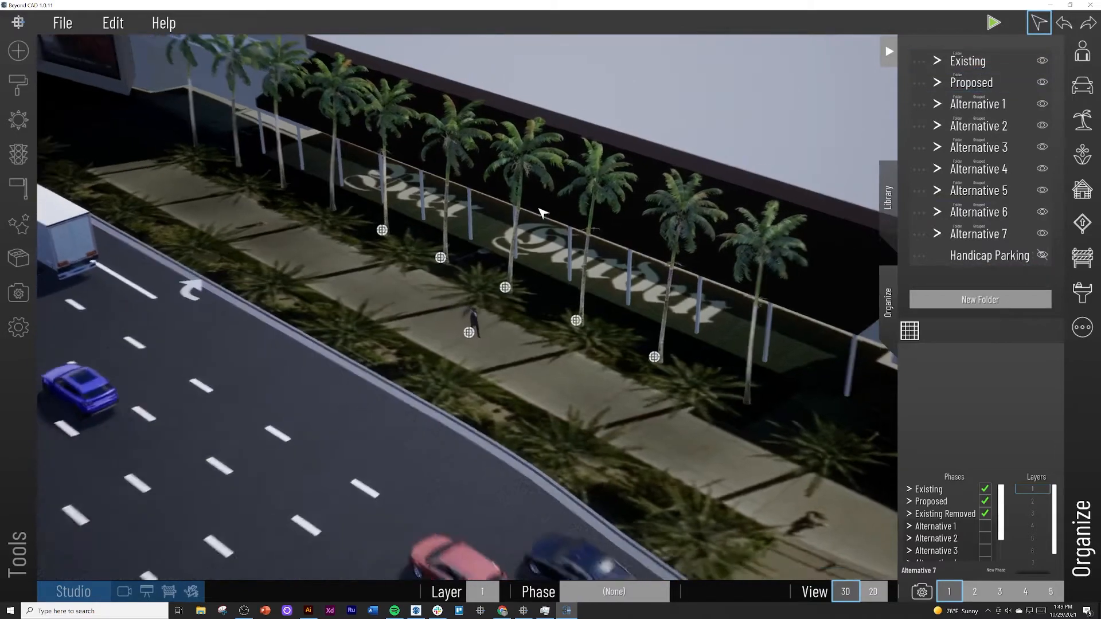
{"action": "scroll", "coordinate": [542, 213], "scroll_direction": "up", "scroll_amount": 5}
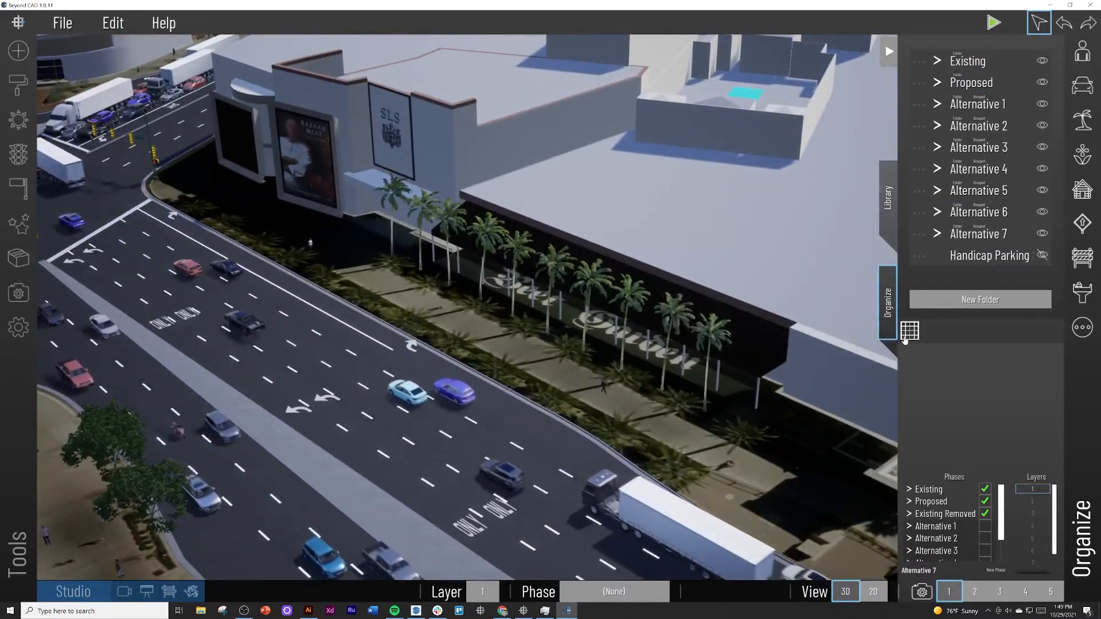
{"action": "left_click", "coordinate": [886, 207]}
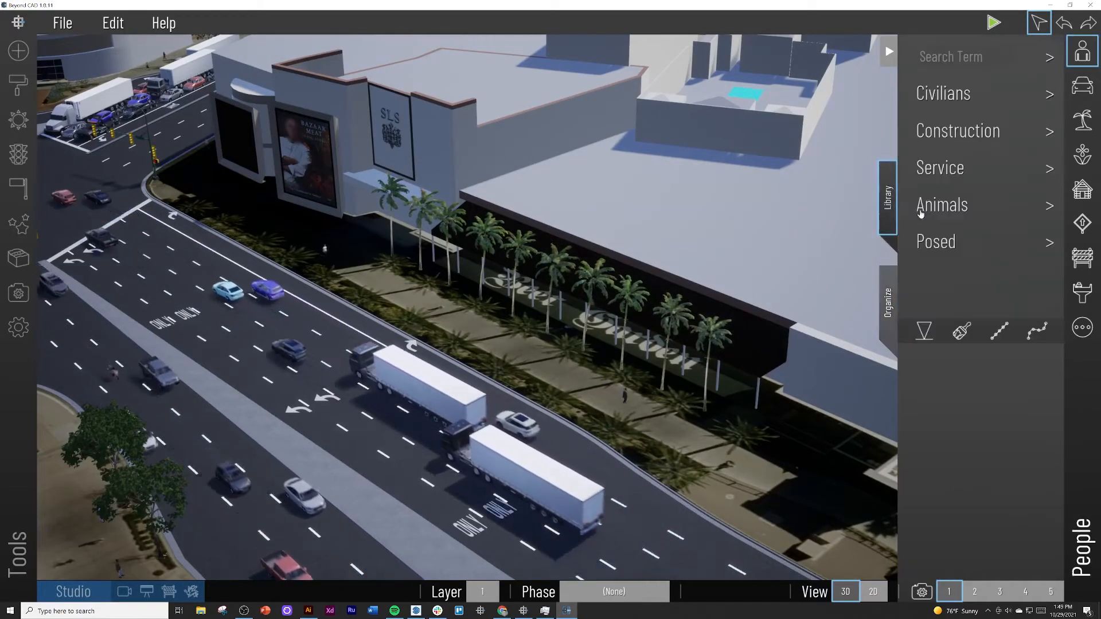
{"action": "left_click", "coordinate": [1077, 125]}
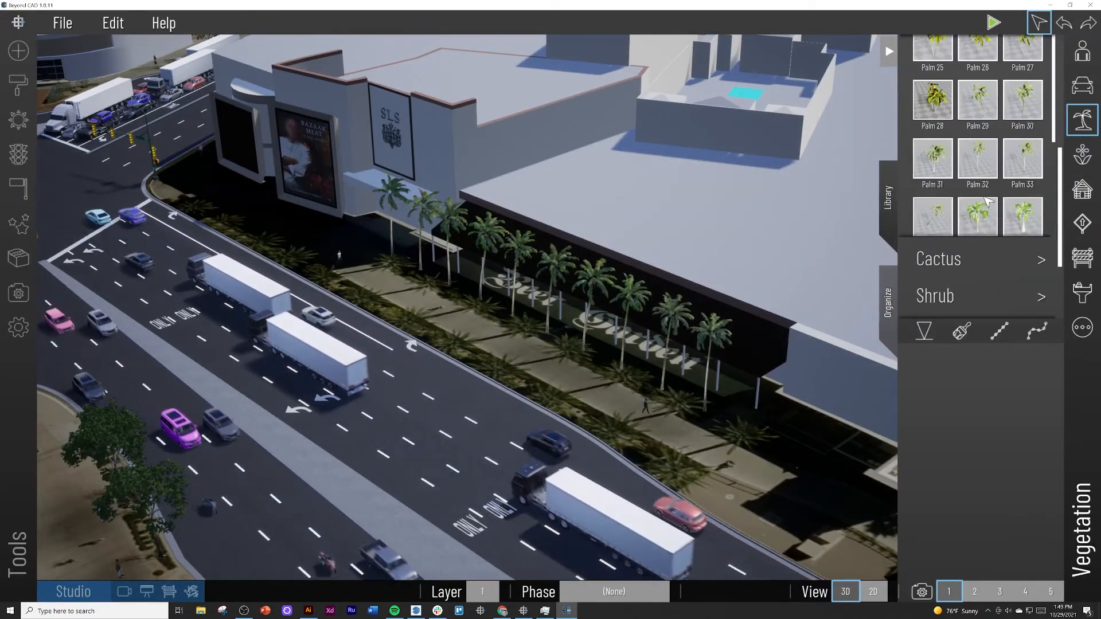
{"action": "left_click", "coordinate": [998, 331]}
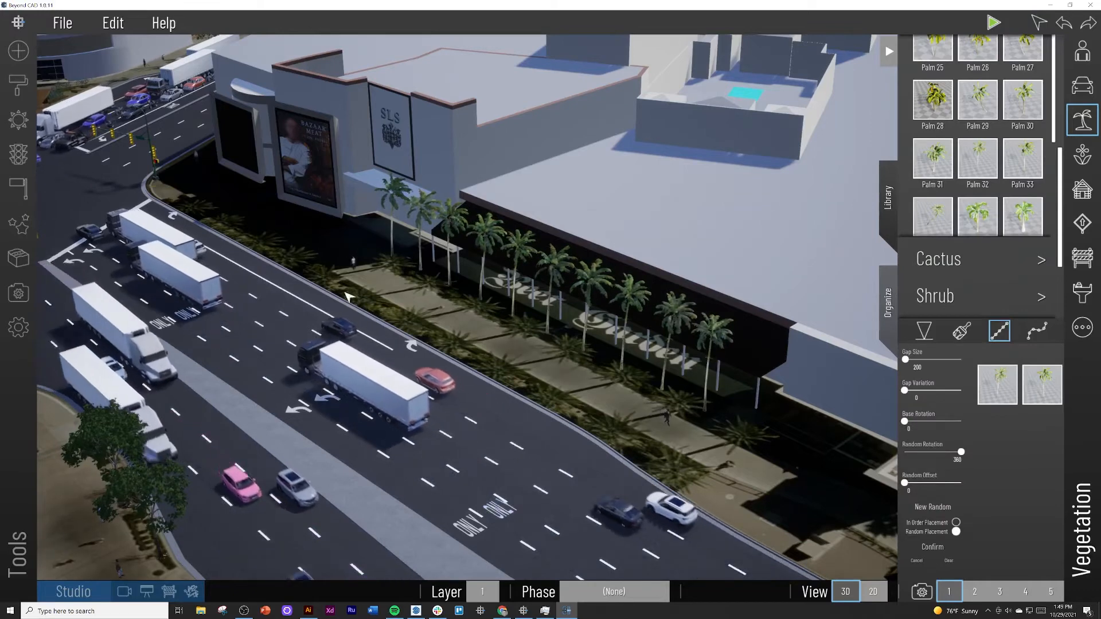
{"action": "left_click", "coordinate": [194, 209]}
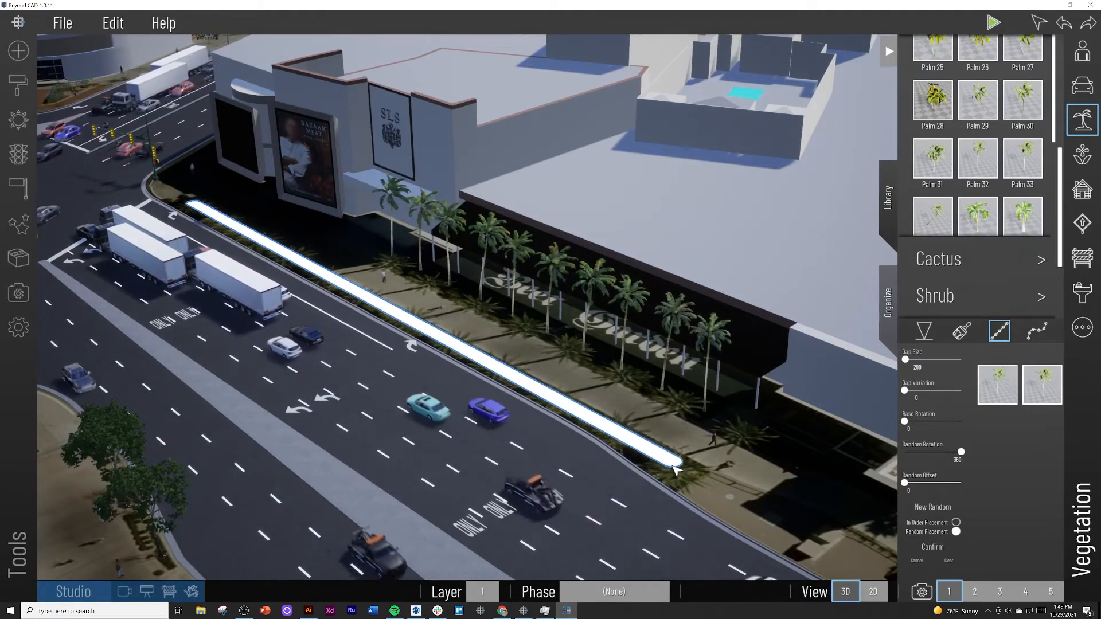
{"action": "left_click", "coordinate": [680, 462]}
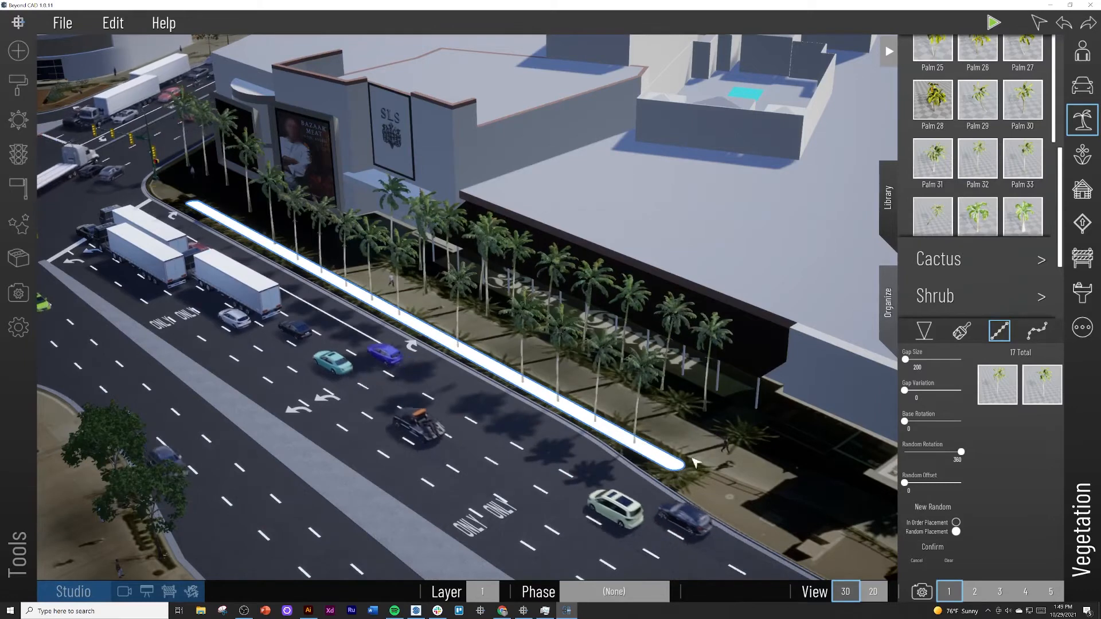
{"action": "left_click", "coordinate": [949, 562]}
{"action": "key", "text": "Escape"}
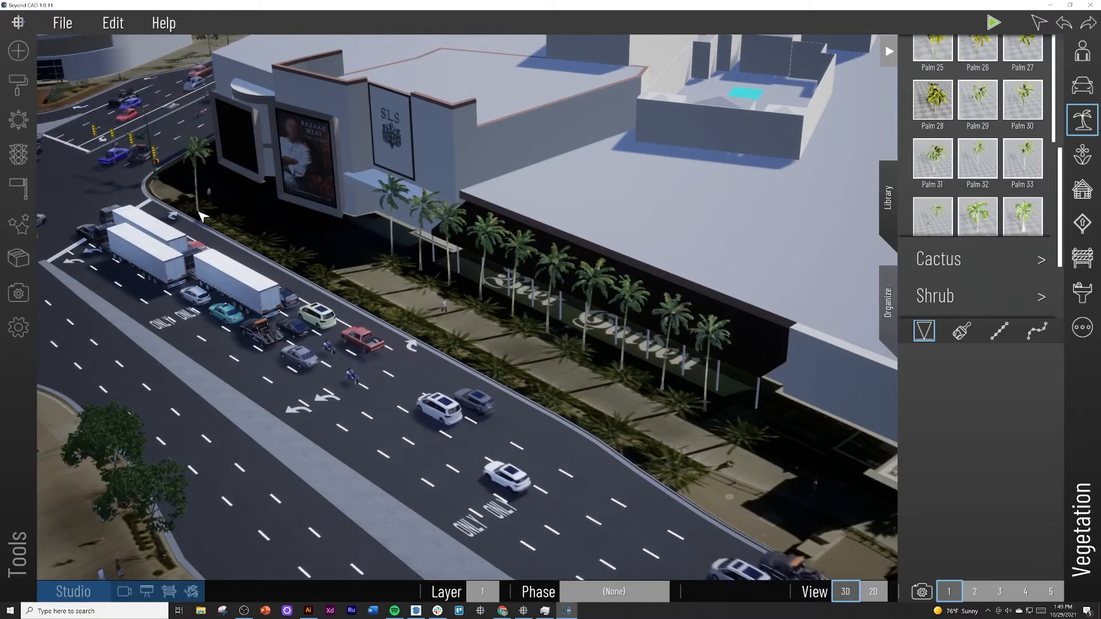
Create a new folder at the end of the scene's object list and name it PALMS
{"action": "left_click", "coordinate": [887, 302]}
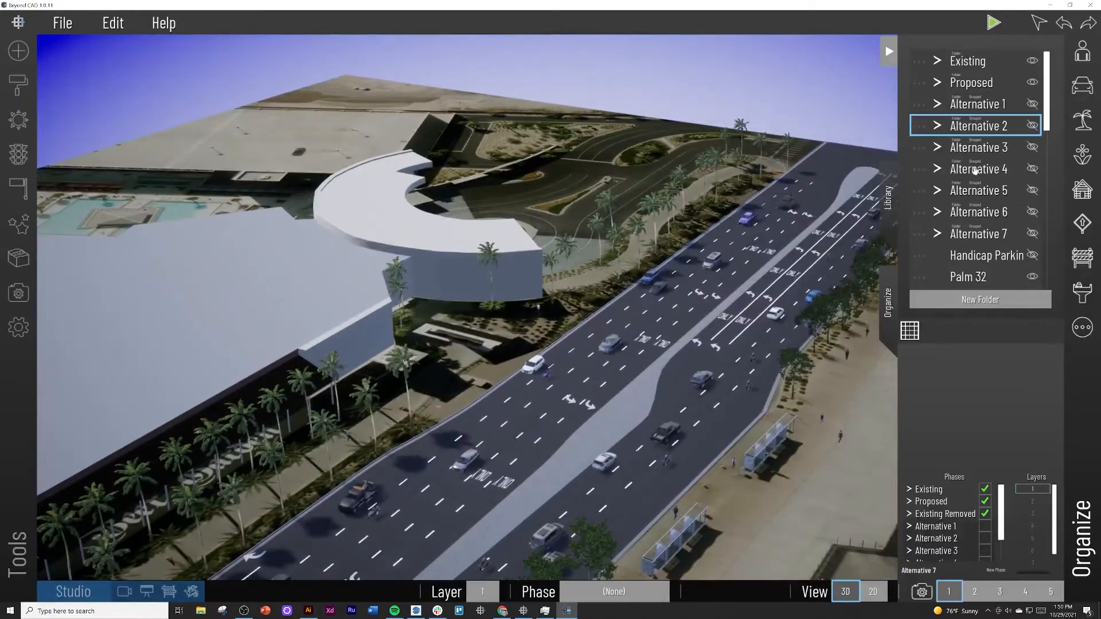
{"action": "scroll", "coordinate": [974, 201], "scroll_direction": "down", "scroll_amount": 5}
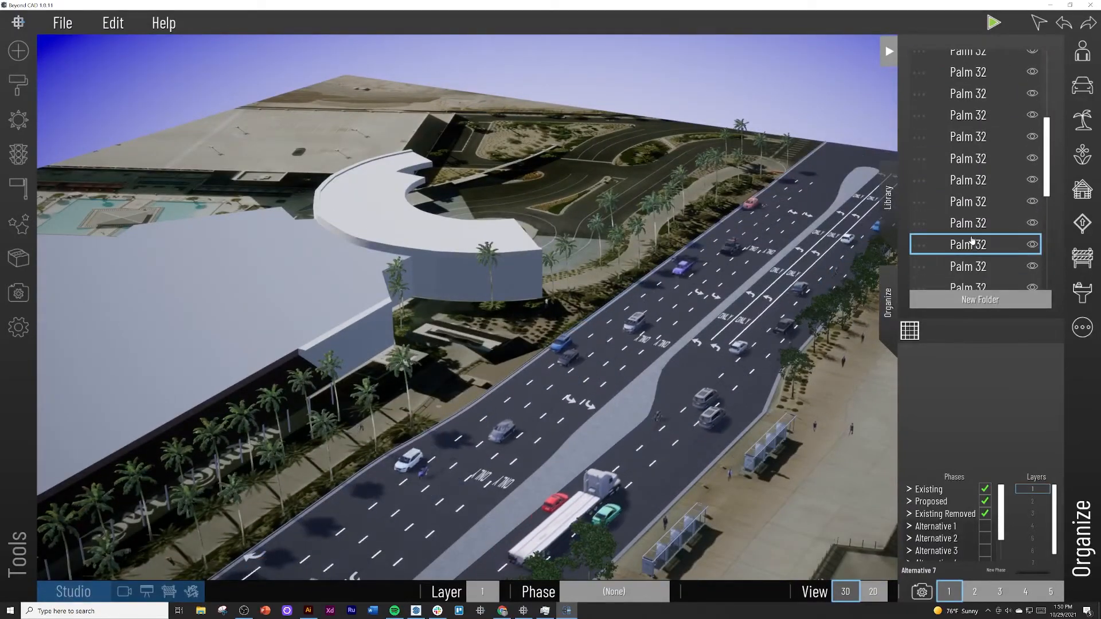
{"action": "scroll", "coordinate": [972, 240], "scroll_direction": "up", "scroll_amount": 5}
{"action": "scroll", "coordinate": [958, 239], "scroll_direction": "down", "scroll_amount": 7}
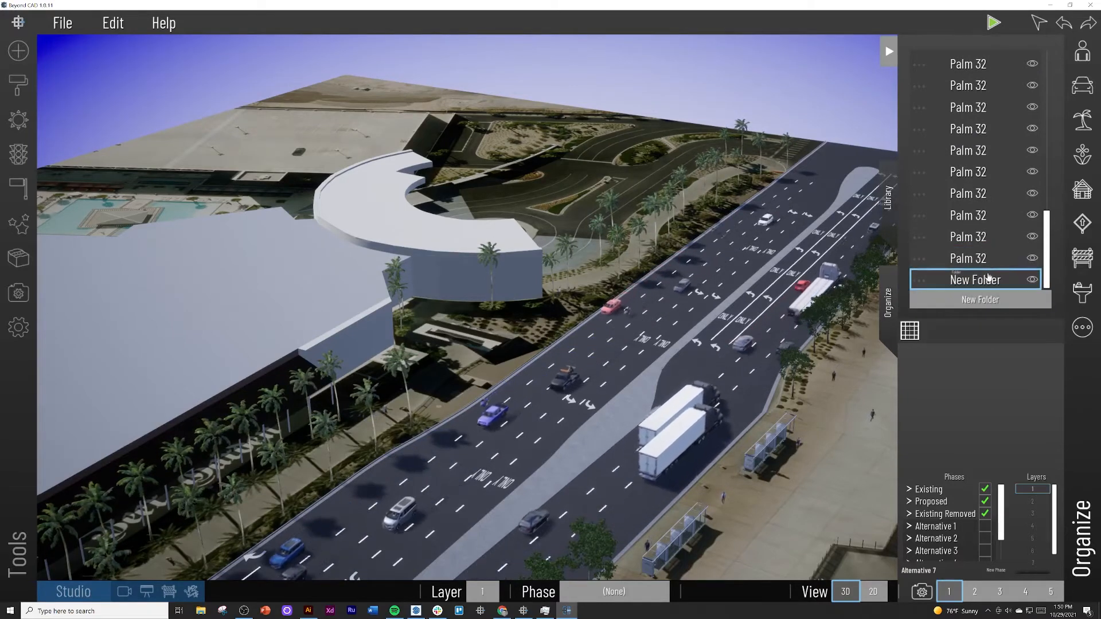
{"action": "left_click", "coordinate": [918, 281]}
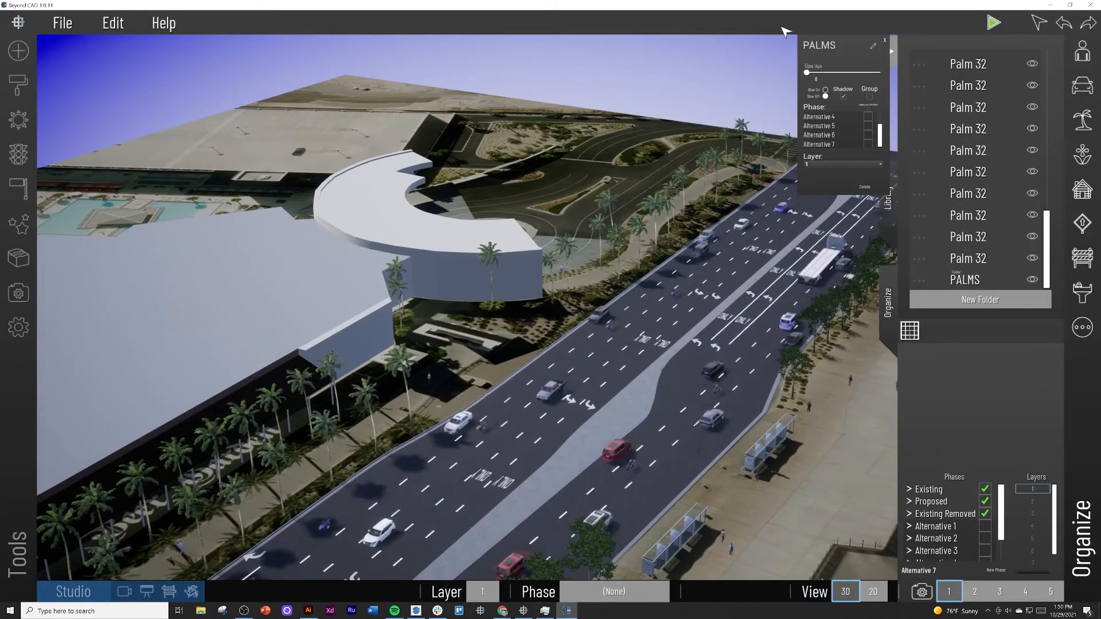
{"action": "left_click", "coordinate": [883, 41]}
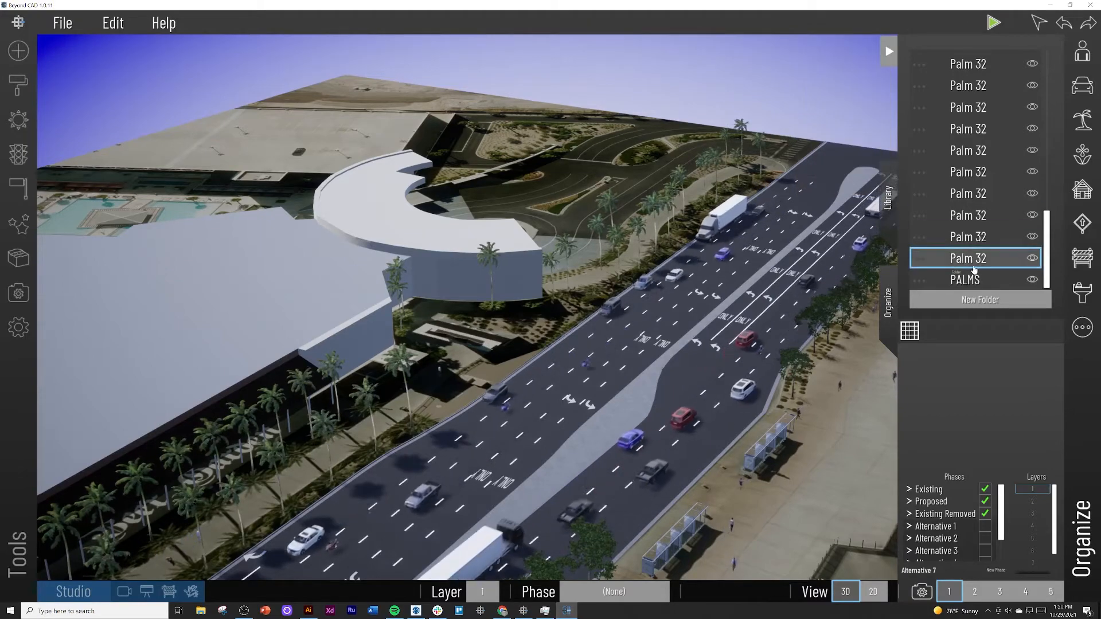
Move the individually placed Palm 32 objects one after another into the PALMS folder
{"action": "left_click_drag", "start_coordinate": [974, 267], "coordinate": [981, 278]}
{"action": "left_click_drag", "start_coordinate": [980, 260], "coordinate": [977, 277]}
{"action": "left_click_drag", "start_coordinate": [975, 261], "coordinate": [969, 277]}
{"action": "left_click_drag", "start_coordinate": [969, 261], "coordinate": [968, 278]}
{"action": "left_click_drag", "start_coordinate": [969, 260], "coordinate": [969, 278]}
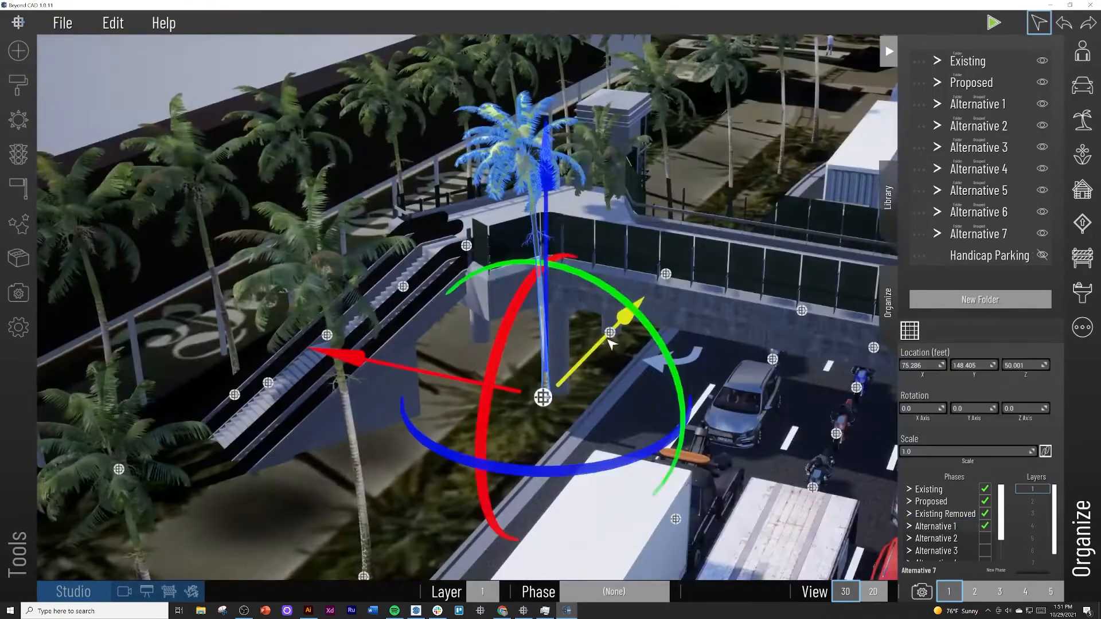
Change the phase assignment of the palm blocking the pedestrian bridge, found in Existing's PALMS folder, and save the project
{"action": "left_click", "coordinate": [937, 61]}
{"action": "scroll", "coordinate": [947, 108], "scroll_direction": "down", "scroll_amount": 10}
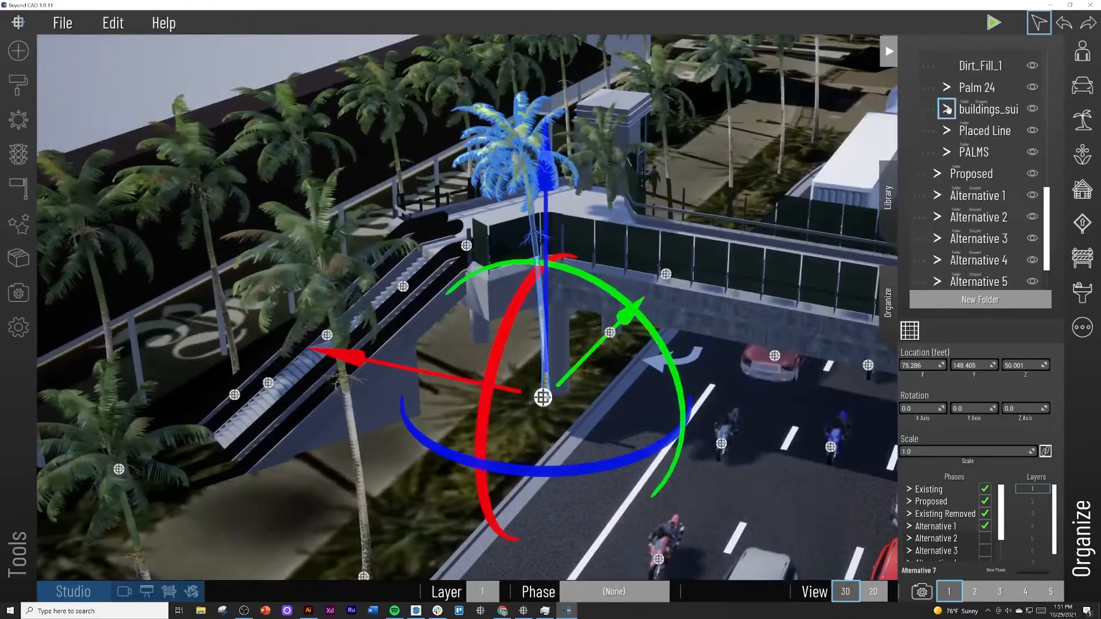
{"action": "left_click", "coordinate": [947, 152]}
{"action": "scroll", "coordinate": [956, 163], "scroll_direction": "down", "scroll_amount": 10}
{"action": "right_click", "coordinate": [975, 179]}
{"action": "left_click", "coordinate": [871, 138]}
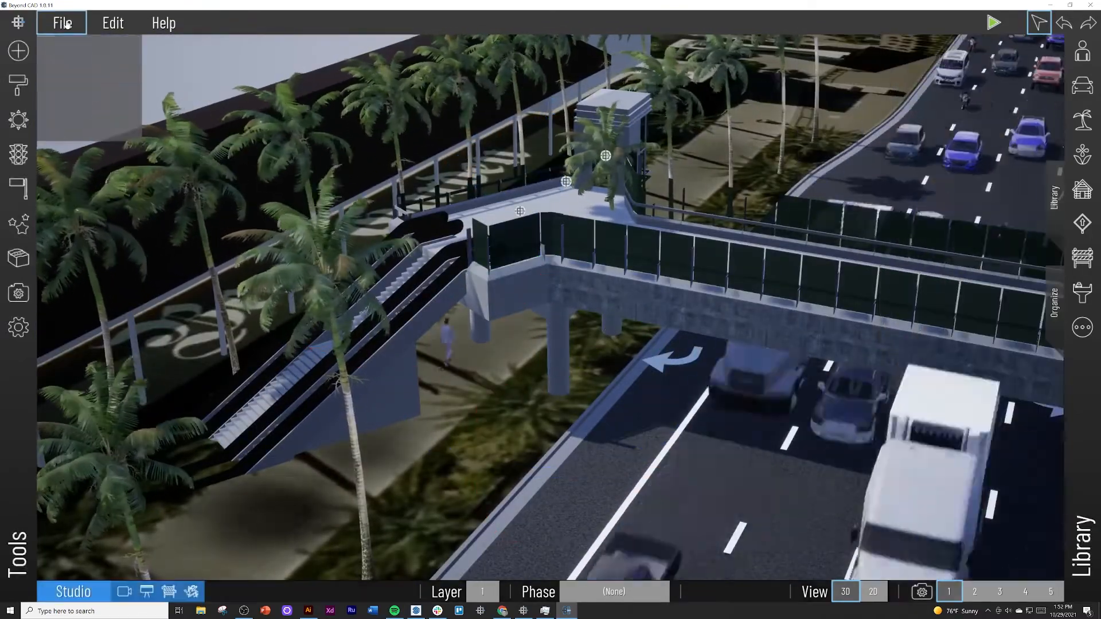
{"action": "left_click", "coordinate": [62, 23]}
{"action": "left_click", "coordinate": [101, 106]}
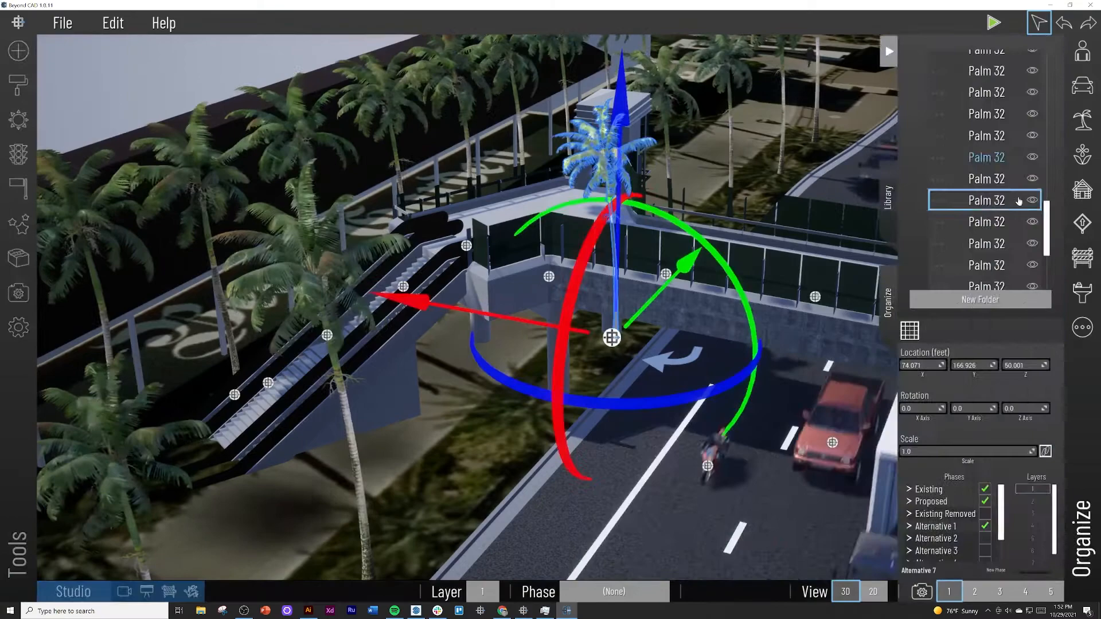
Open the settings of the next palm blocking the footbridge and expand the palm folder inside Existing
{"action": "right_click", "coordinate": [1018, 201]}
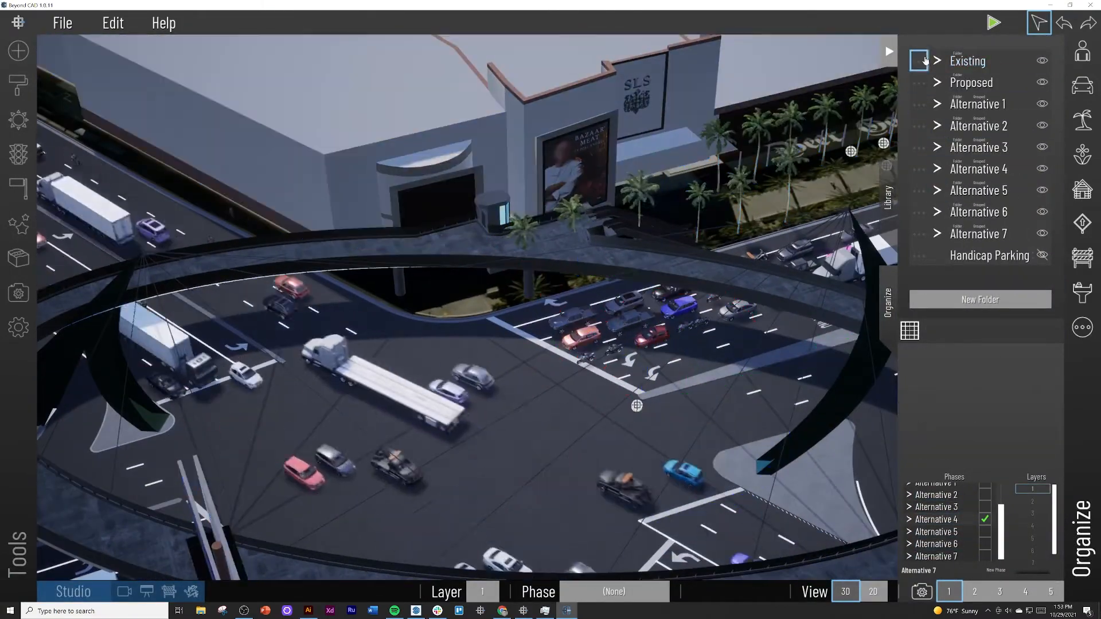
{"action": "scroll", "coordinate": [986, 172], "scroll_direction": "down", "scroll_amount": 5}
{"action": "left_click", "coordinate": [952, 192]}
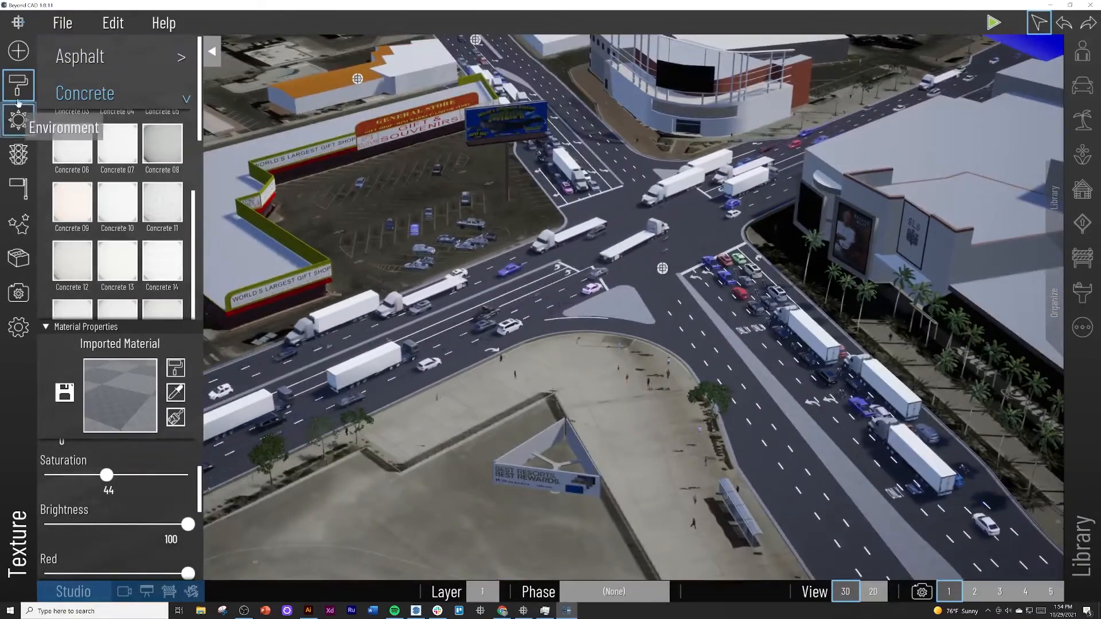
Turn on the Alternative 1 phase and inspect the footbridge and the palms along the SLS frontage
{"action": "left_click", "coordinate": [19, 86]}
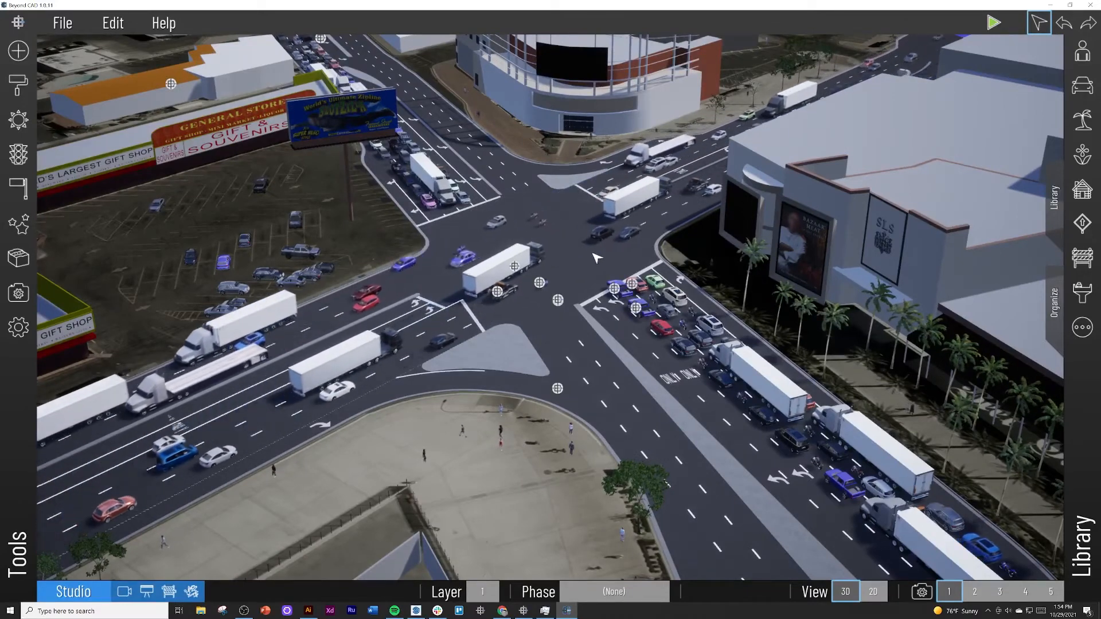
{"action": "left_click", "coordinate": [1061, 300]}
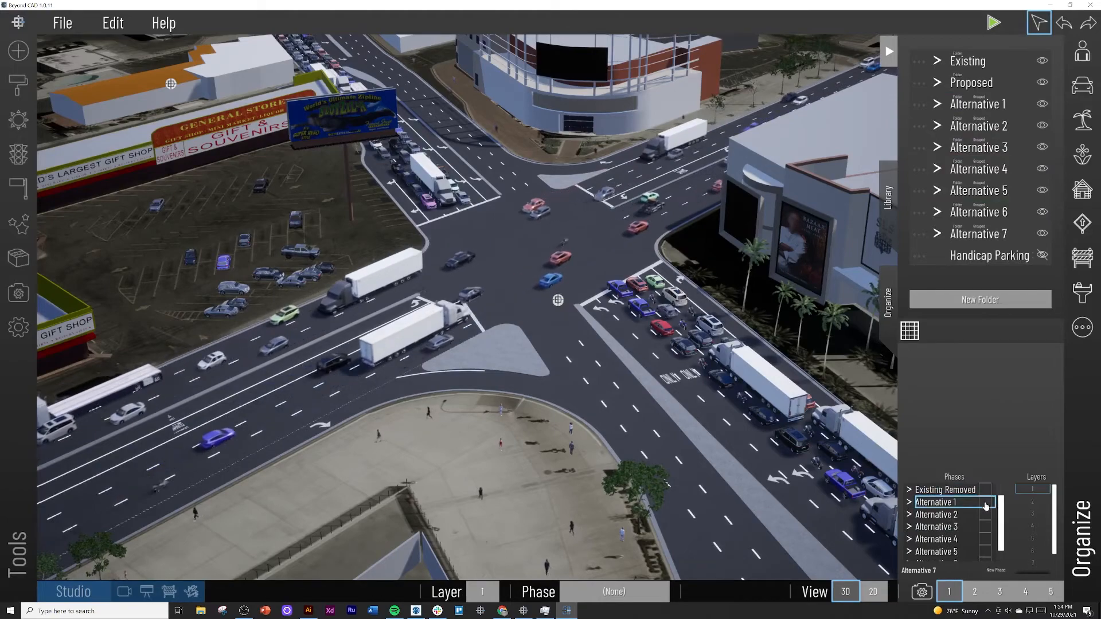
{"action": "right_click_drag", "start_coordinate": [613, 458], "coordinate": [597, 425]}
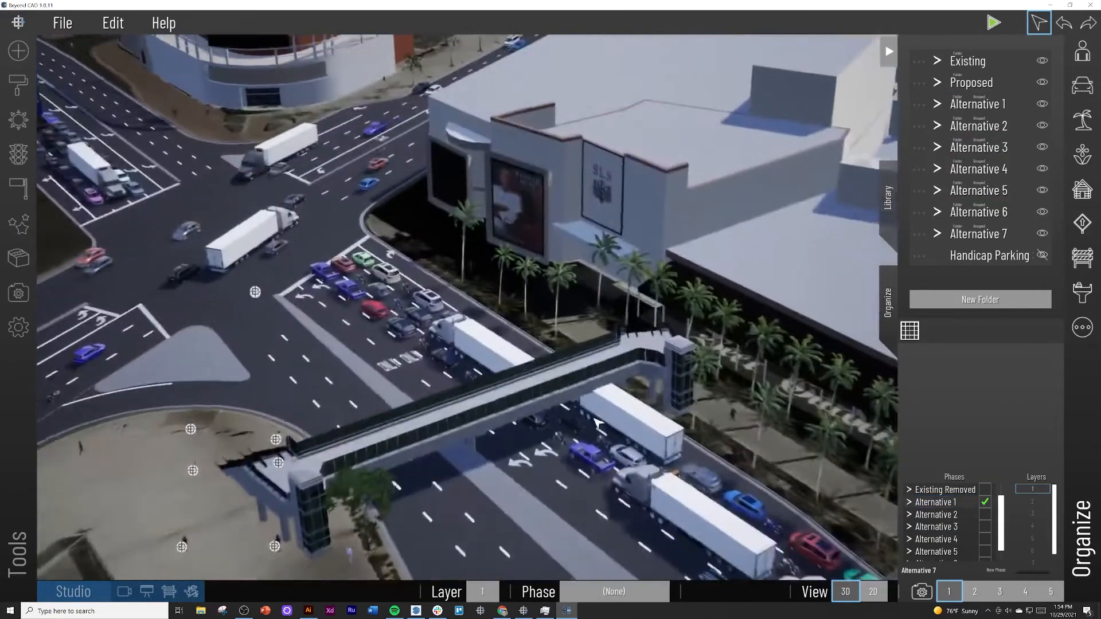
{"action": "scroll", "coordinate": [594, 422], "scroll_direction": "up", "scroll_amount": 2}
{"action": "scroll", "coordinate": [590, 421], "scroll_direction": "up", "scroll_amount": 5}
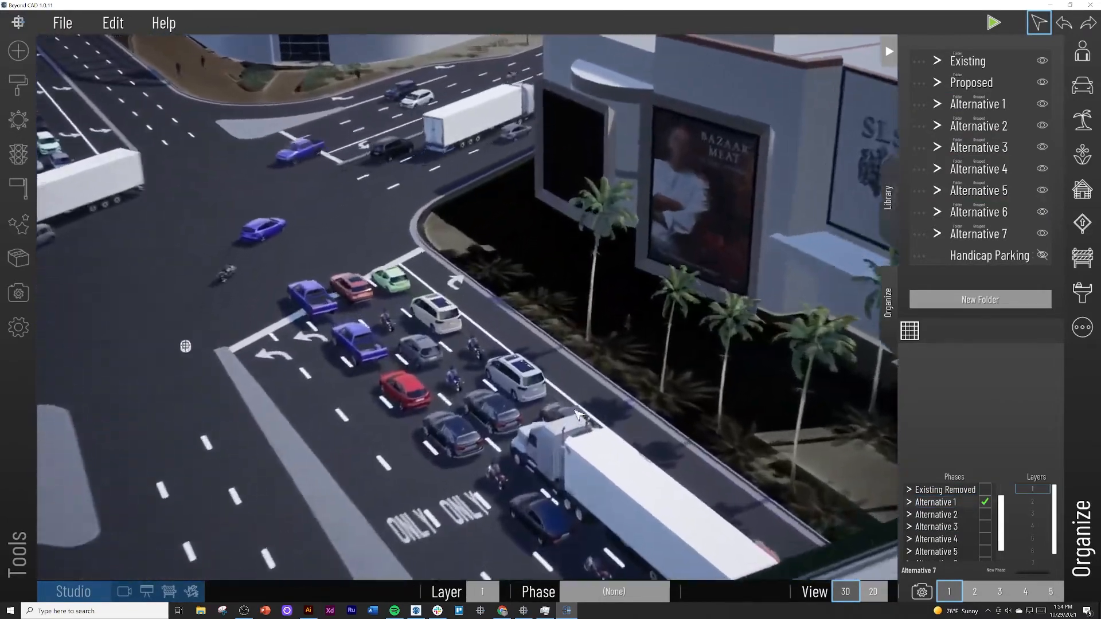
Draw a simulated pedestrian path along the footbridge near the SLS frontage and assign it to the Alternative 1 phase
{"action": "scroll", "coordinate": [573, 508], "scroll_direction": "down", "scroll_amount": 2}
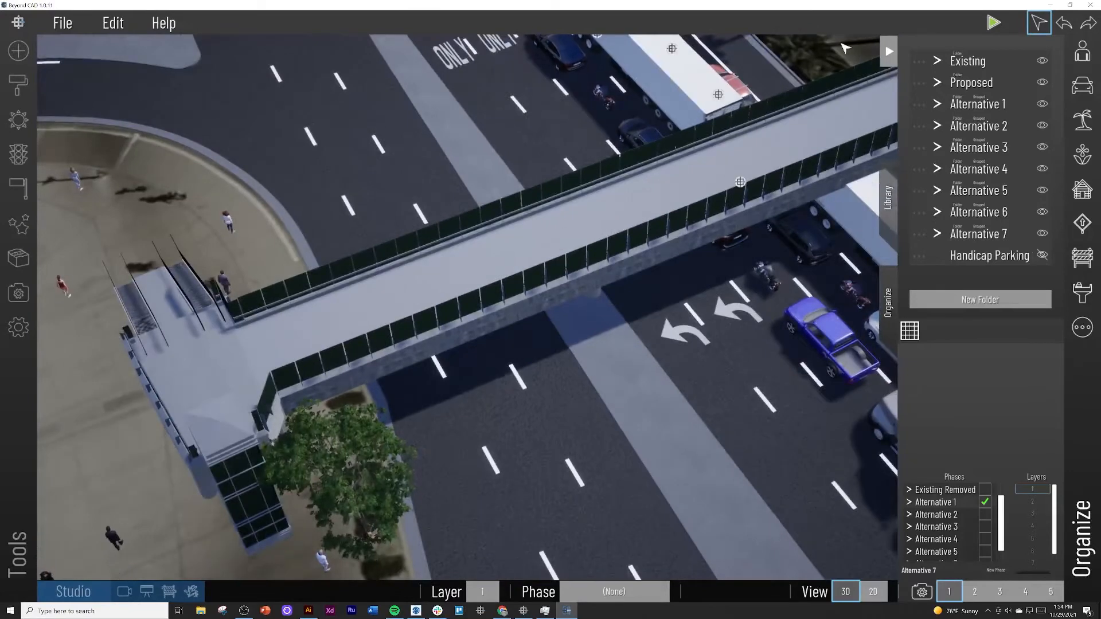
{"action": "left_click", "coordinate": [889, 53]}
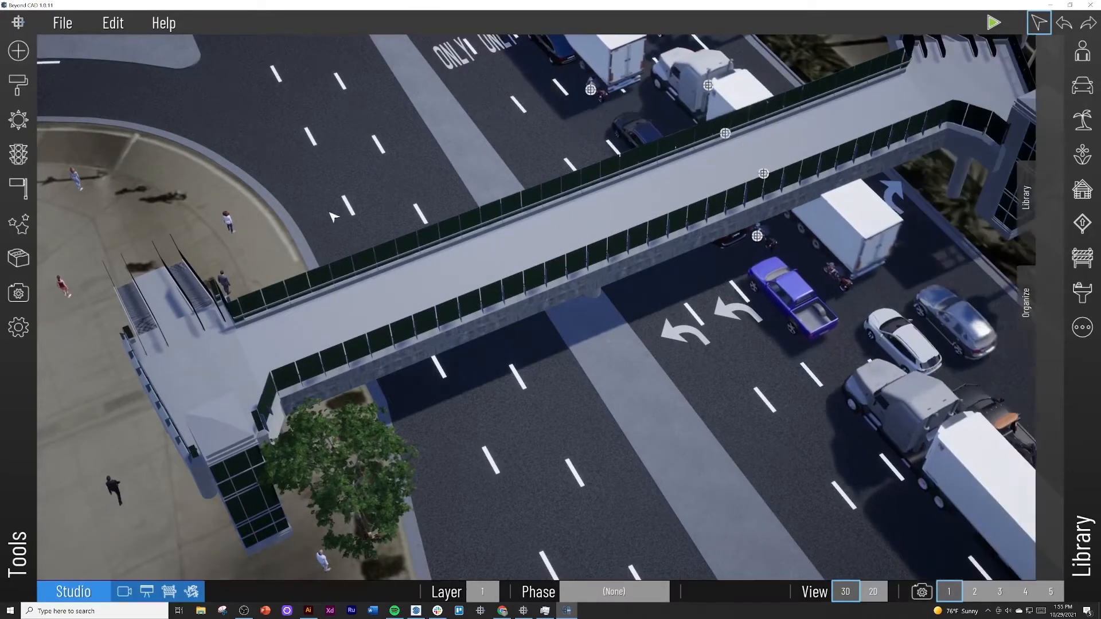
{"action": "left_click", "coordinate": [18, 153]}
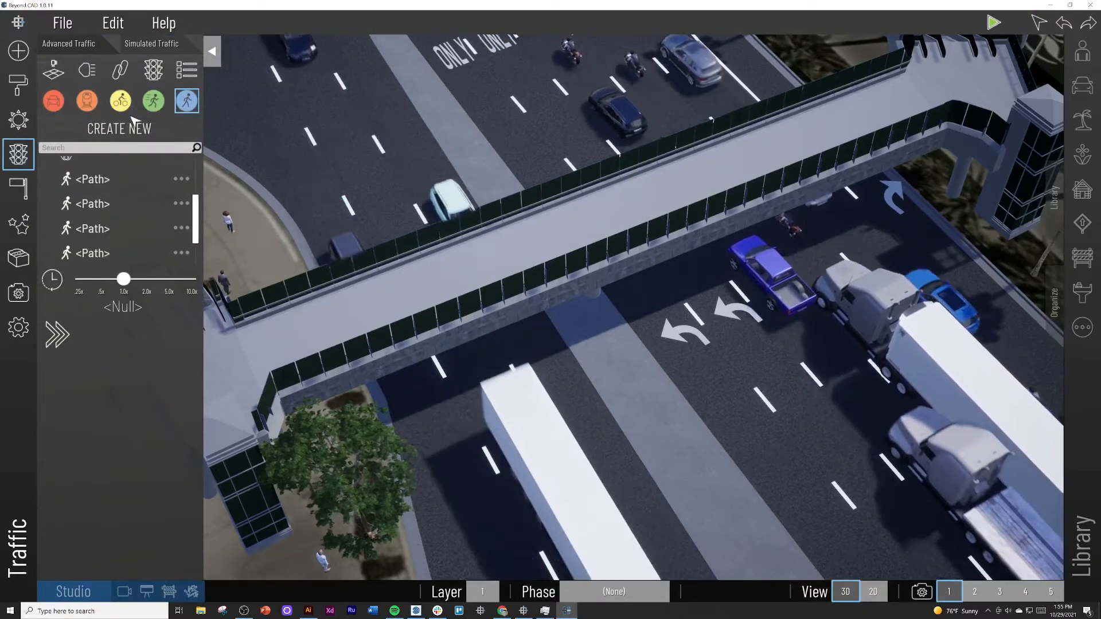
{"action": "scroll", "coordinate": [264, 180], "scroll_direction": "up", "scroll_amount": 10}
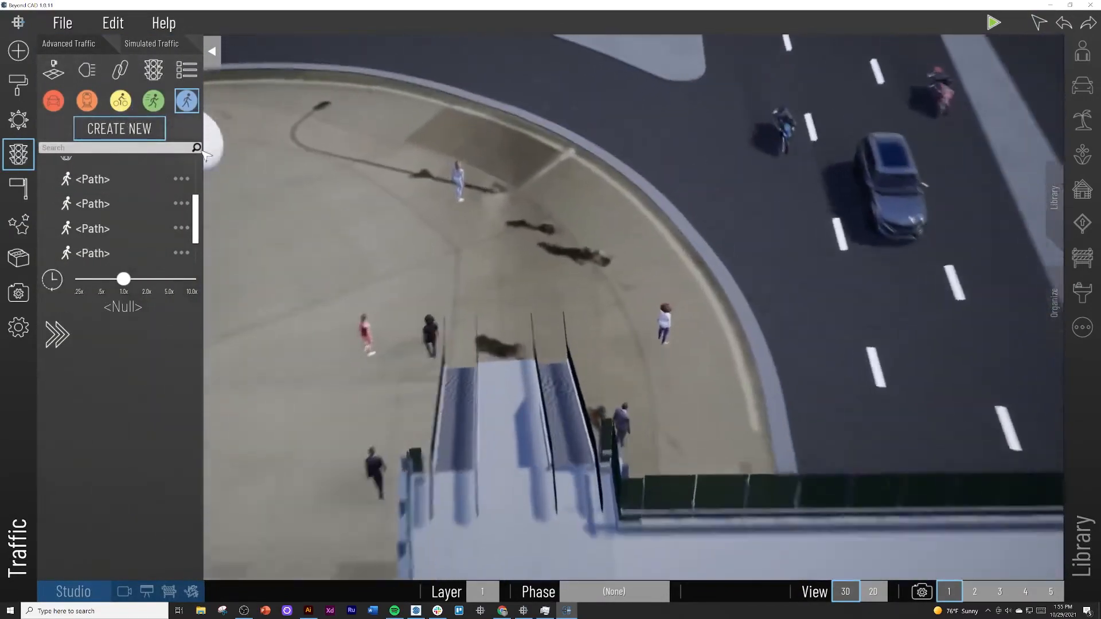
{"action": "scroll", "coordinate": [470, 207], "scroll_direction": "down", "scroll_amount": 10}
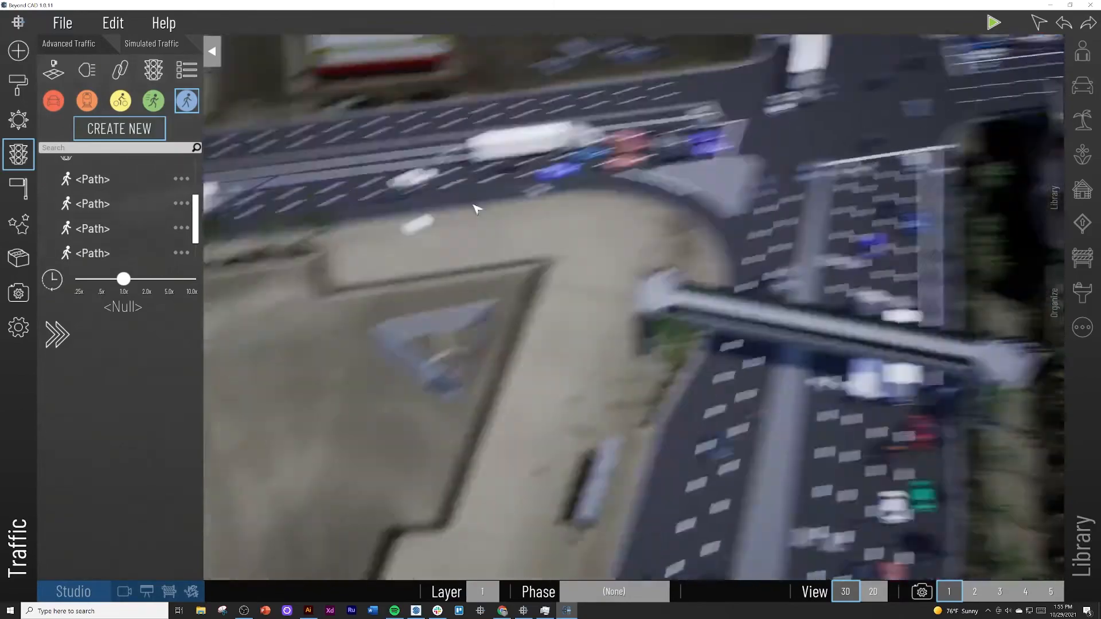
{"action": "scroll", "coordinate": [488, 198], "scroll_direction": "up", "scroll_amount": 5}
{"action": "scroll", "coordinate": [488, 189], "scroll_direction": "up", "scroll_amount": 5}
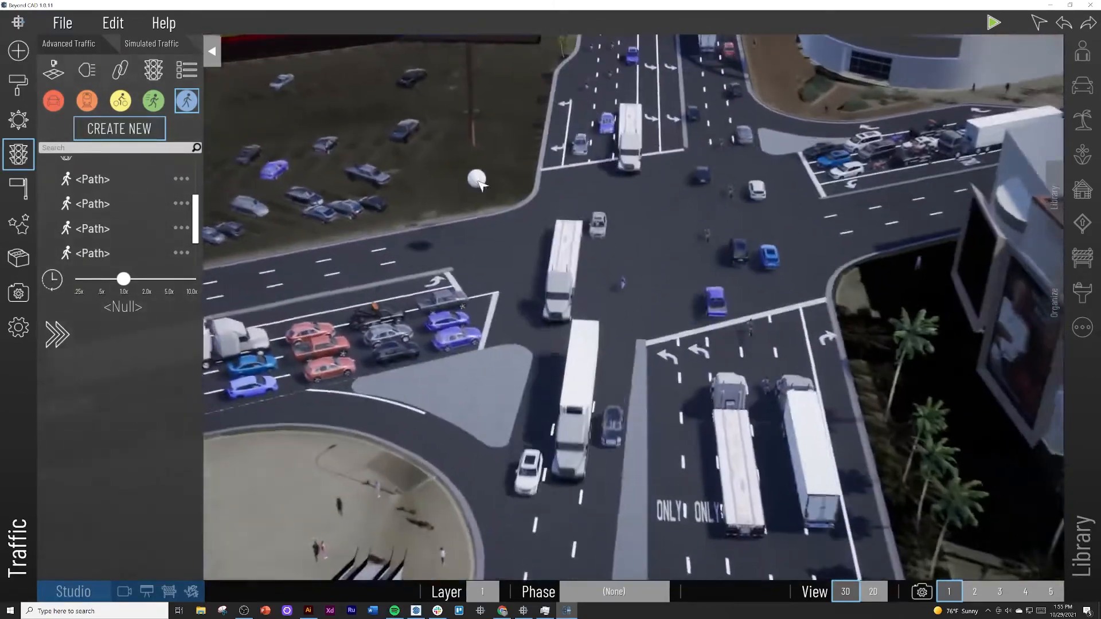
{"action": "scroll", "coordinate": [481, 185], "scroll_direction": "down", "scroll_amount": 5}
{"action": "scroll", "coordinate": [707, 278], "scroll_direction": "up", "scroll_amount": 5}
{"action": "scroll", "coordinate": [710, 280], "scroll_direction": "down", "scroll_amount": 5}
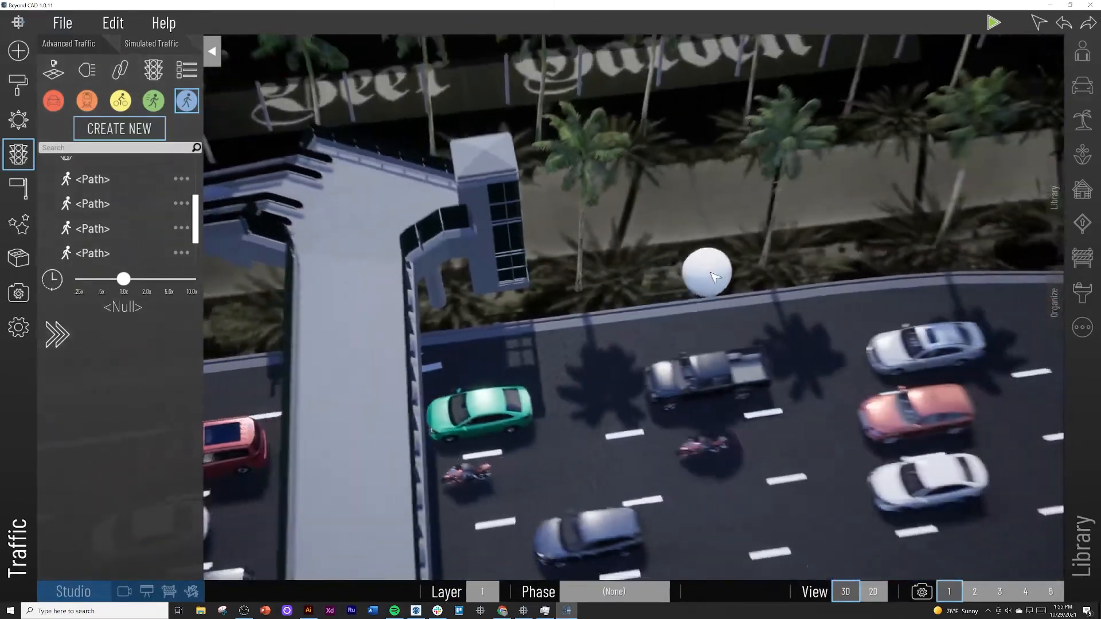
{"action": "scroll", "coordinate": [686, 310], "scroll_direction": "down", "scroll_amount": 5}
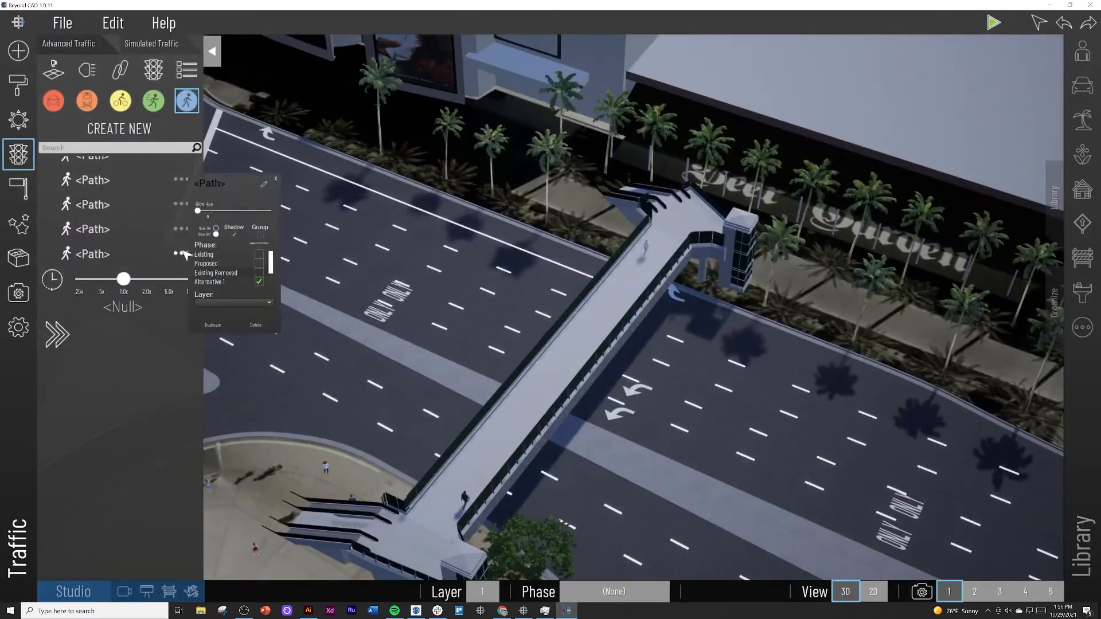
Check the pedestrian paths on the Alternative 1 footbridge and set one path's Pedestrian Density (Spawn Rate) to 685
{"action": "left_click", "coordinate": [1053, 302]}
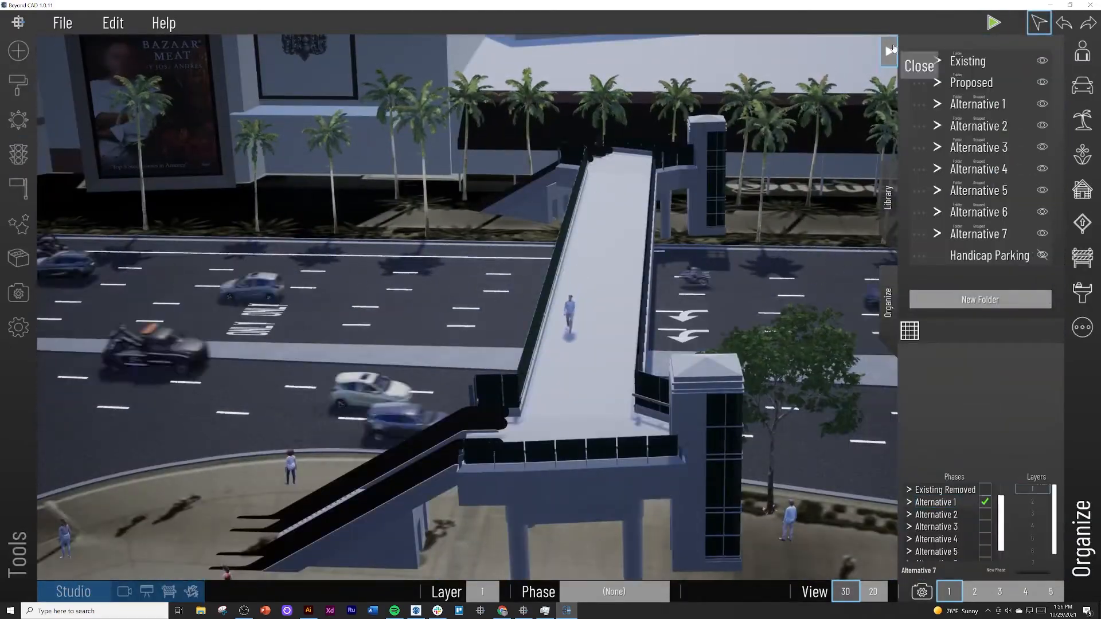
{"action": "left_click", "coordinate": [892, 50]}
{"action": "left_click", "coordinate": [19, 155]}
{"action": "left_click", "coordinate": [181, 254]}
{"action": "left_click", "coordinate": [97, 254]}
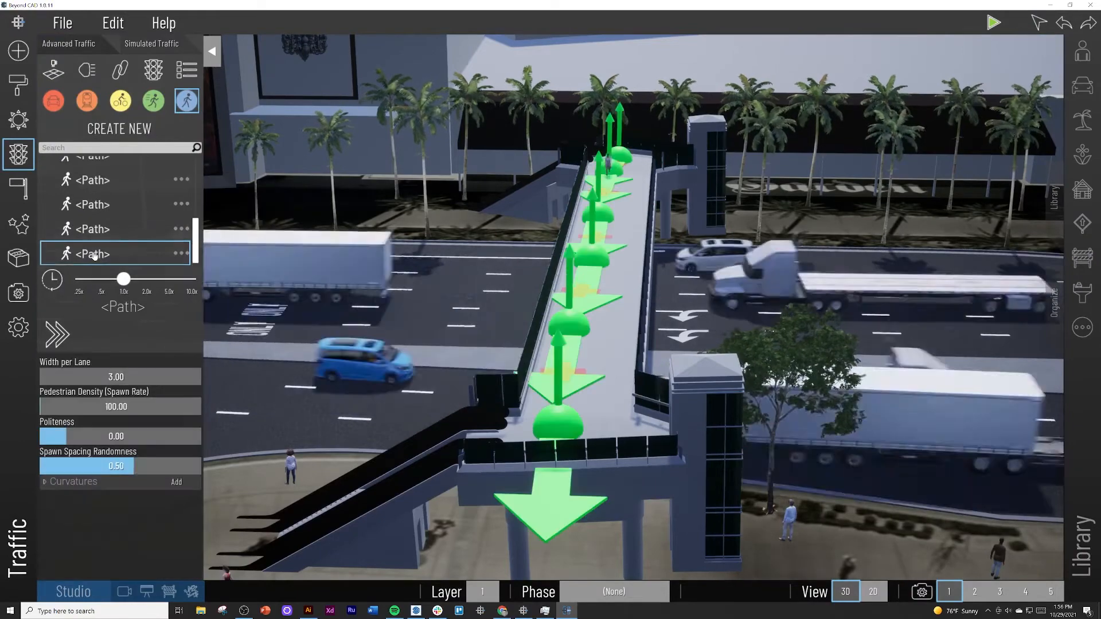
{"action": "left_click", "coordinate": [97, 229]}
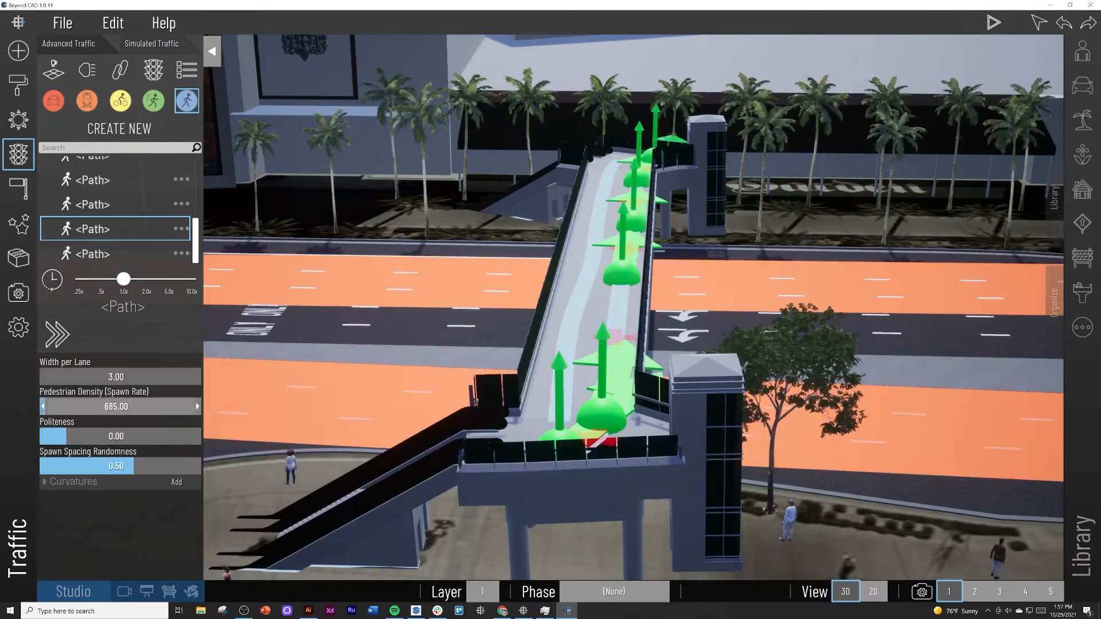
{"action": "left_click", "coordinate": [119, 407]}
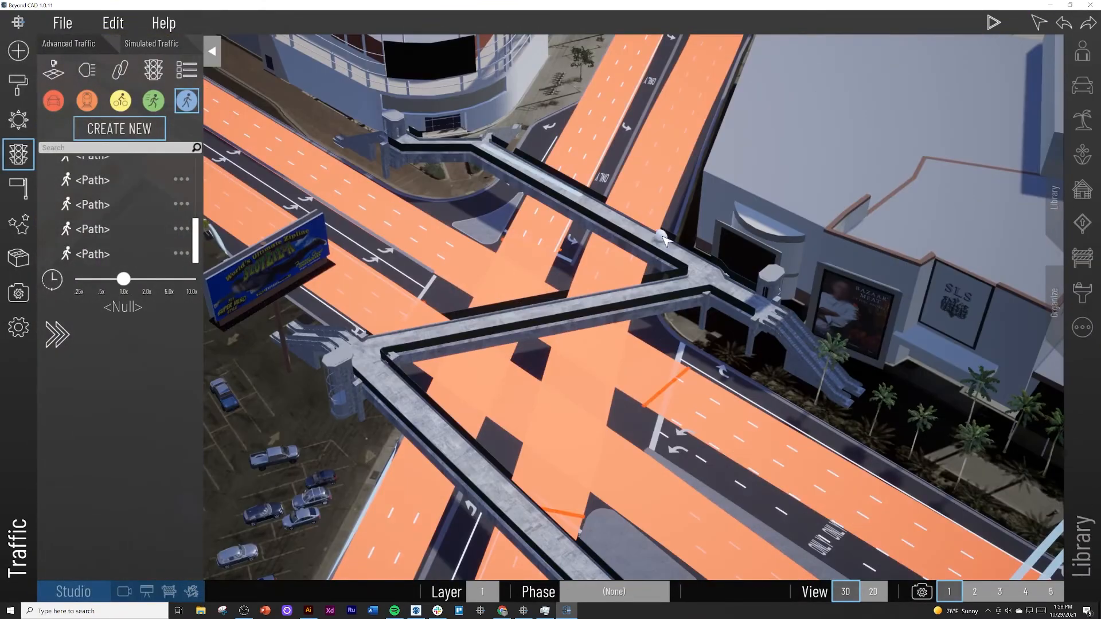
Finish pedestrian paths in both directions along the continuous zigzag bridge spanning the intersection
{"action": "left_click", "coordinate": [375, 374]}
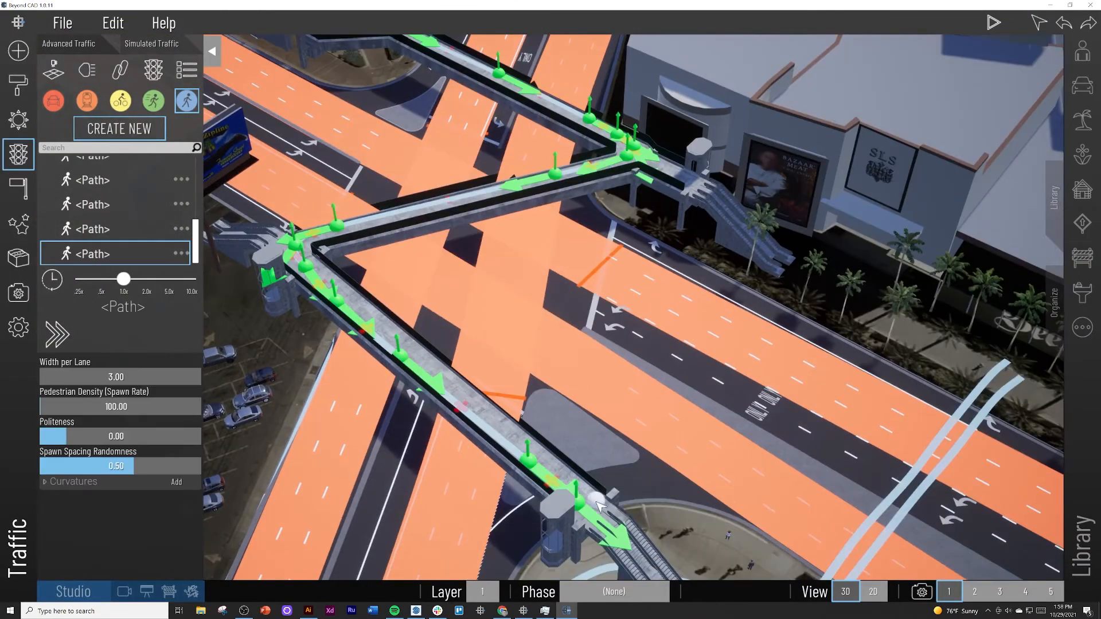
{"action": "left_click", "coordinate": [597, 498]}
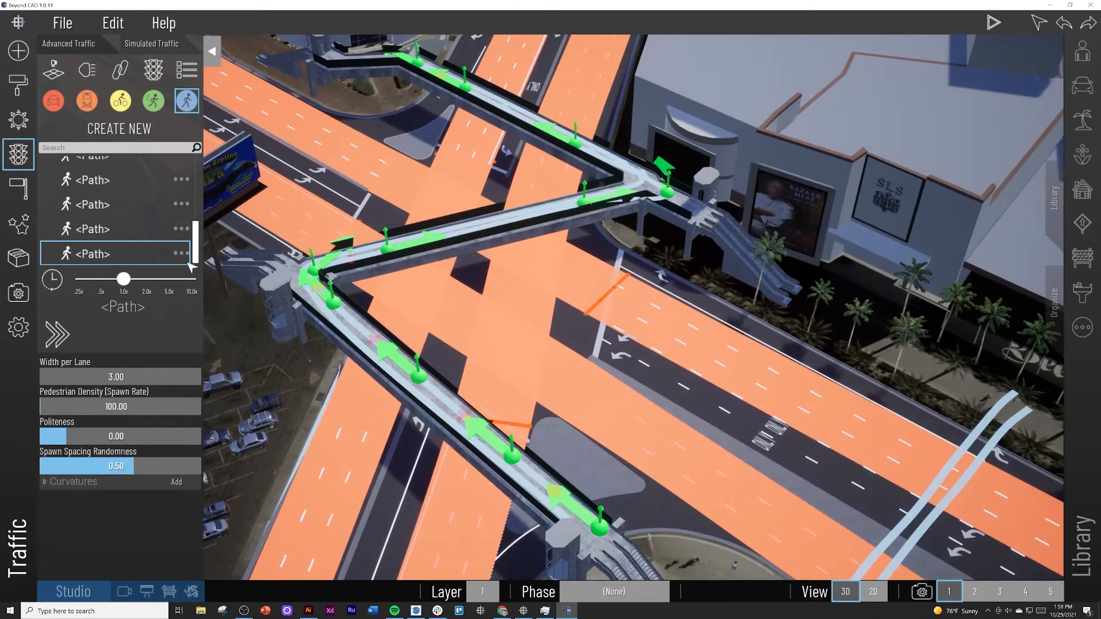
{"action": "left_click", "coordinate": [183, 215]}
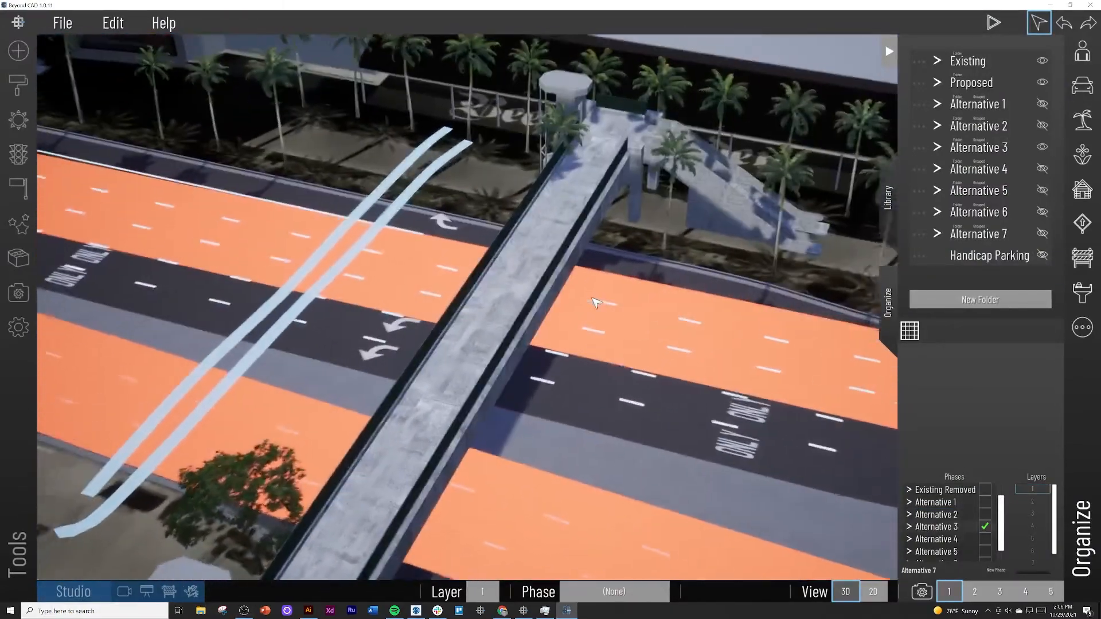
Draw a simulated pedestrian path along the Alternative 3 footbridge that lands among the palms on the SLS frontage
{"action": "right_click_drag", "start_coordinate": [596, 303], "coordinate": [482, 320]}
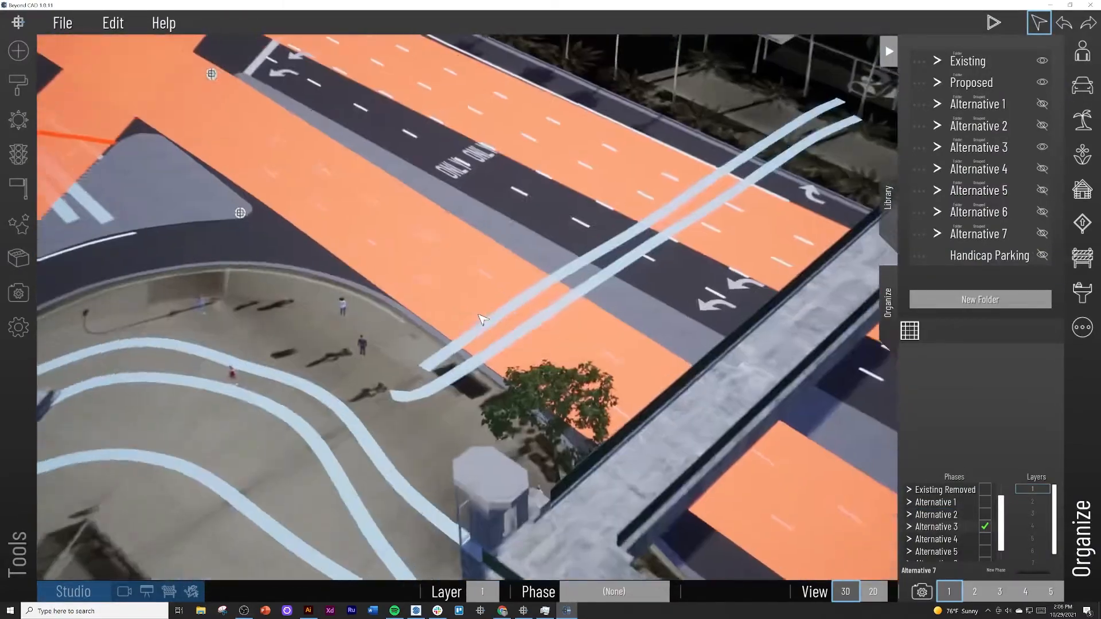
{"action": "scroll", "coordinate": [482, 320], "scroll_direction": "down", "scroll_amount": 2}
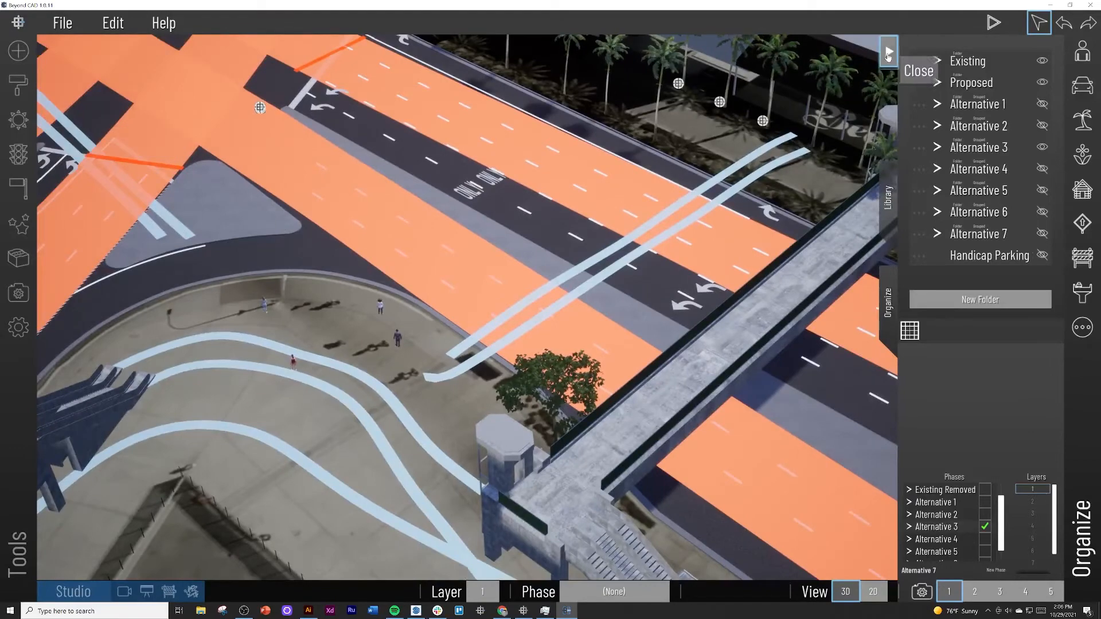
{"action": "left_click", "coordinate": [888, 53]}
{"action": "left_click", "coordinate": [19, 154]}
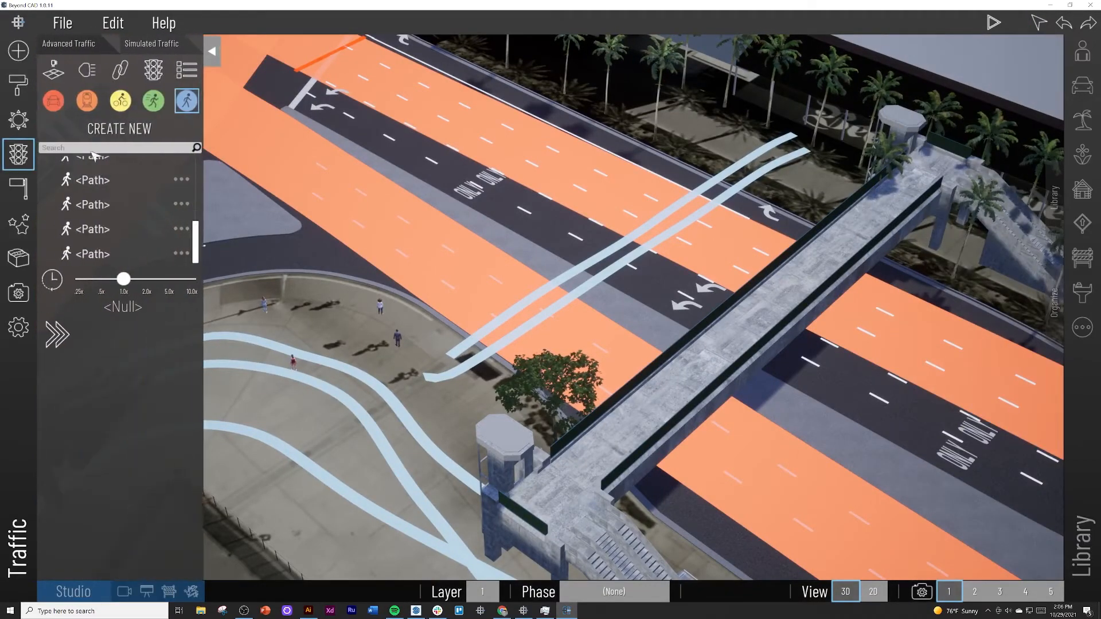
{"action": "right_click_drag", "start_coordinate": [380, 266], "coordinate": [376, 304]}
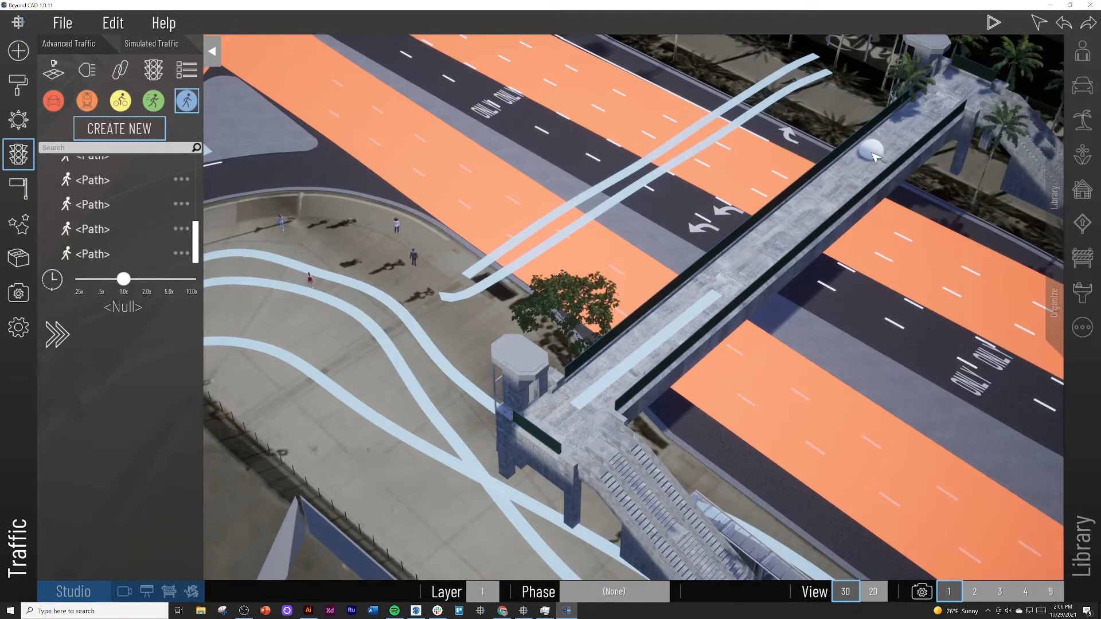
{"action": "left_click", "coordinate": [872, 152]}
{"action": "double_click", "coordinate": [957, 94]}
Draw a pedestrian path along the Alternative 3 footbridge leading from the parking lot and review its phase assignment
{"action": "right_click_drag", "start_coordinate": [649, 226], "coordinate": [507, 188]}
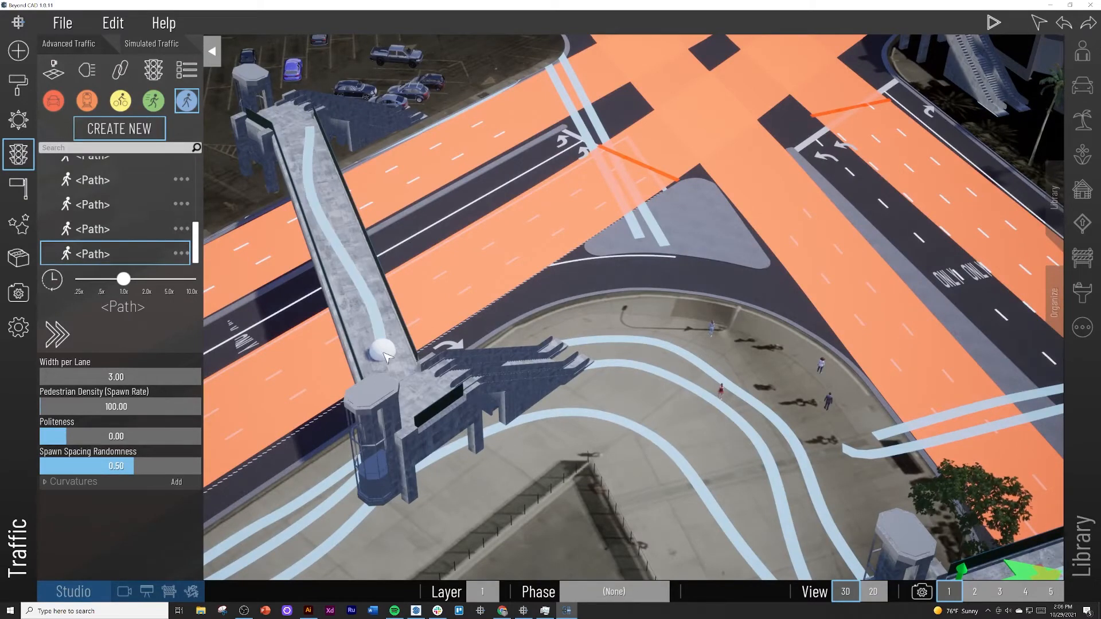
{"action": "left_click", "coordinate": [384, 356]}
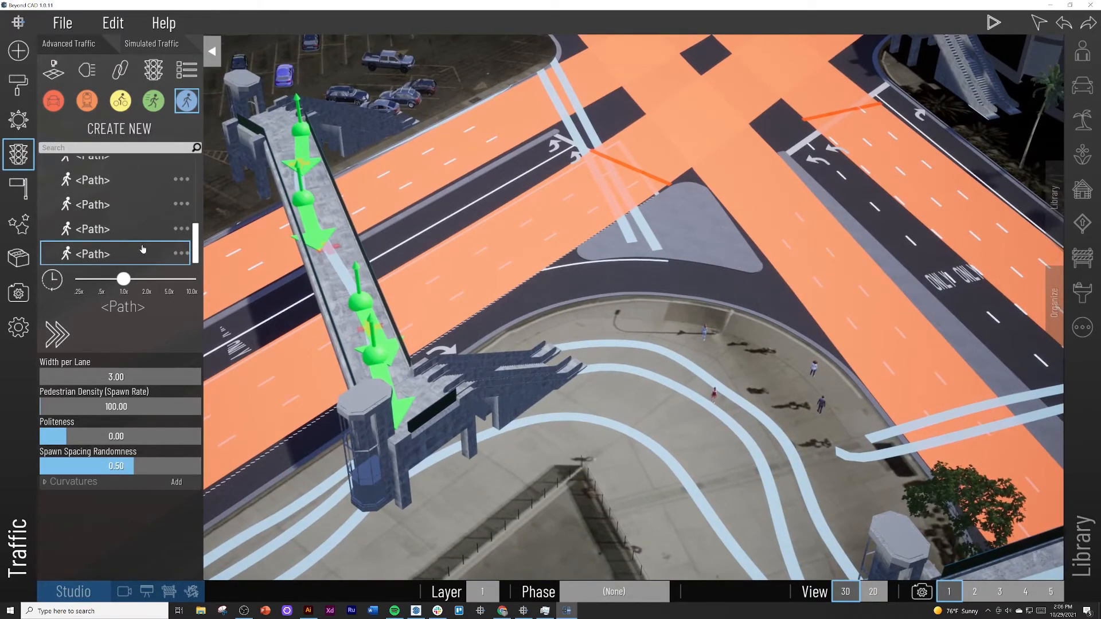
{"action": "left_click", "coordinate": [180, 254]}
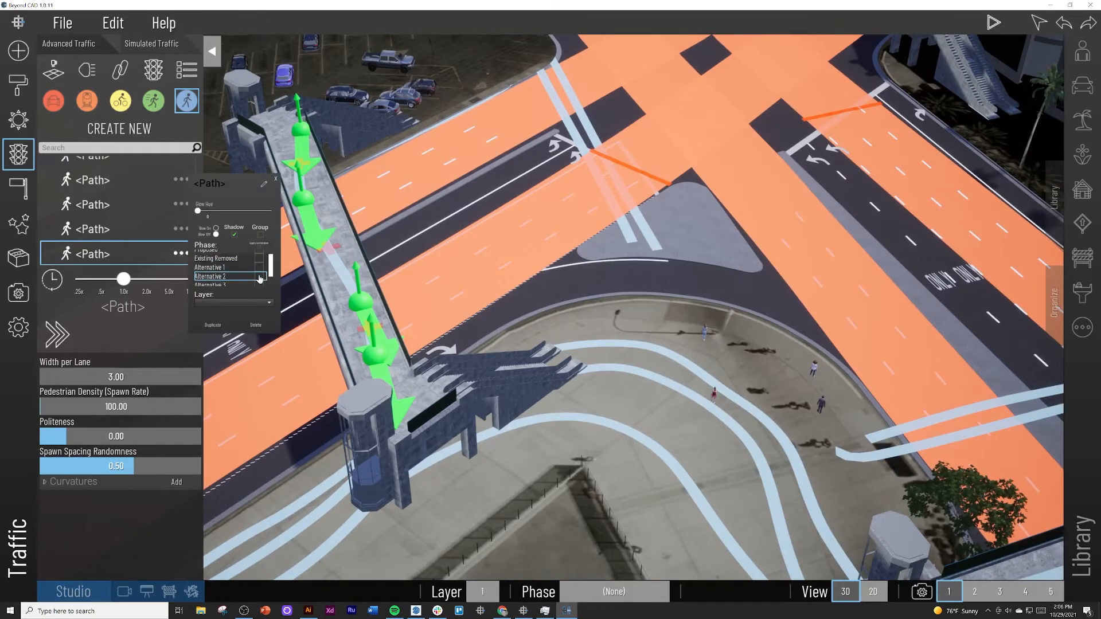
{"action": "left_click", "coordinate": [275, 181]}
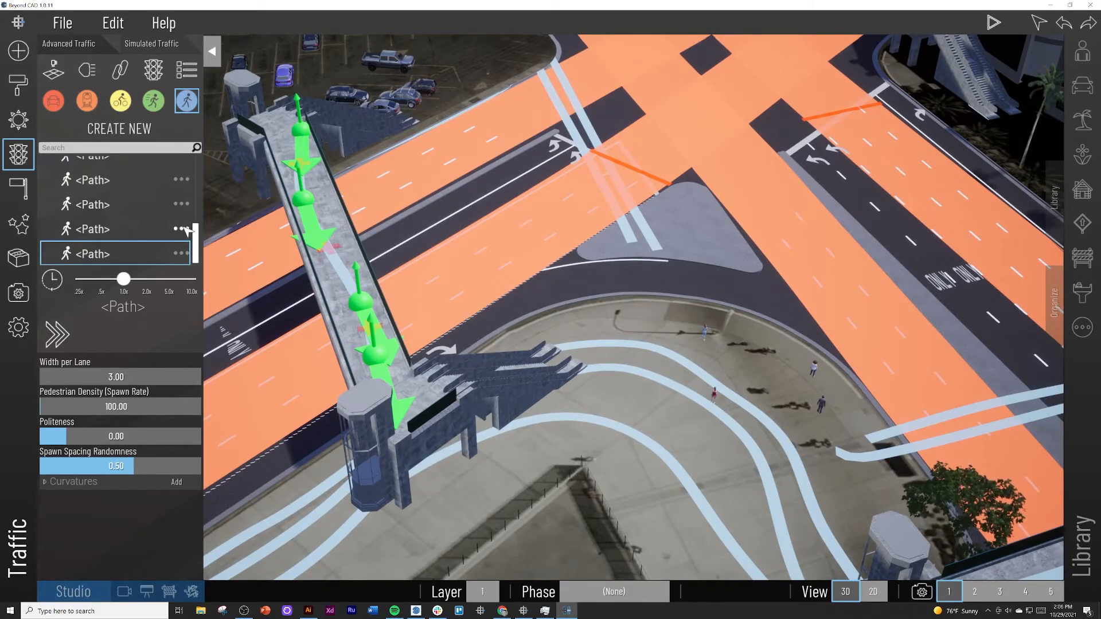
Draw a pedestrian path along the footbridge linking the curved-front building to the SLS corner and start another new path
{"action": "right_click_drag", "start_coordinate": [465, 275], "coordinate": [525, 280]}
{"action": "scroll", "coordinate": [495, 158], "scroll_direction": "up", "scroll_amount": 3}
{"action": "scroll", "coordinate": [528, 281], "scroll_direction": "down", "scroll_amount": 3}
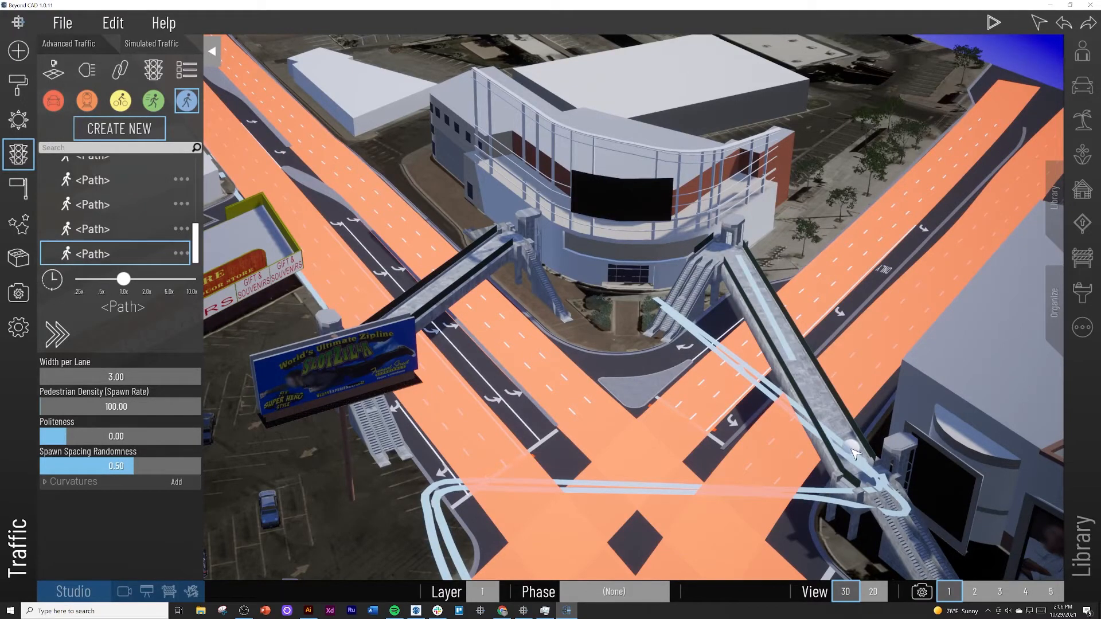
{"action": "right_click_drag", "start_coordinate": [556, 331], "coordinate": [548, 327]}
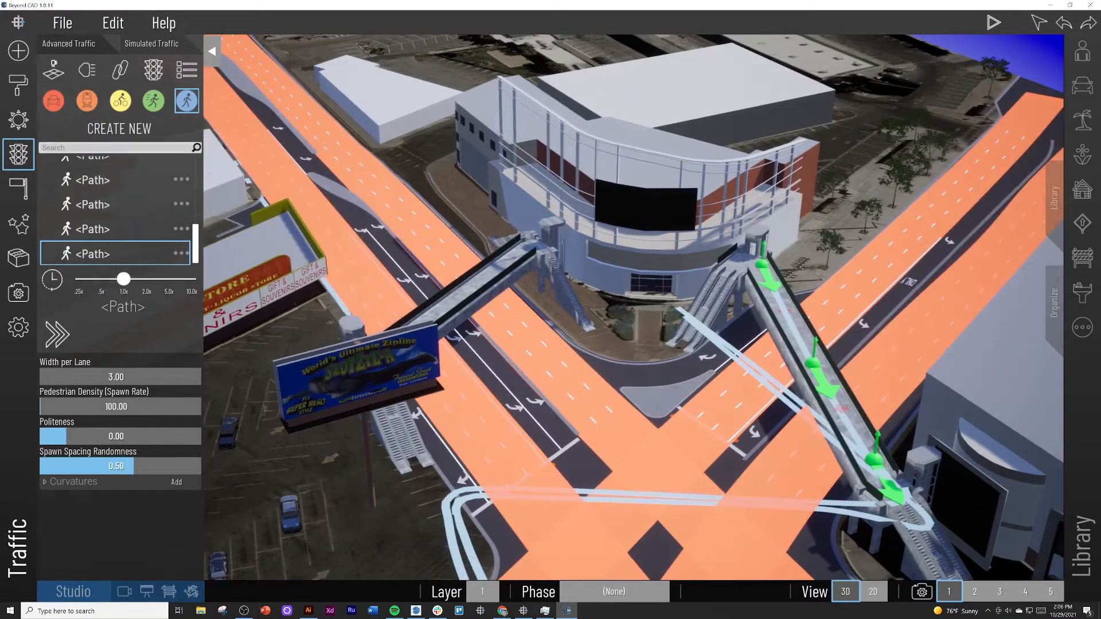
{"action": "left_click", "coordinate": [133, 134]}
{"action": "right_click_drag", "start_coordinate": [455, 239], "coordinate": [453, 285]}
{"action": "scroll", "coordinate": [394, 185], "scroll_direction": "up", "scroll_amount": 4}
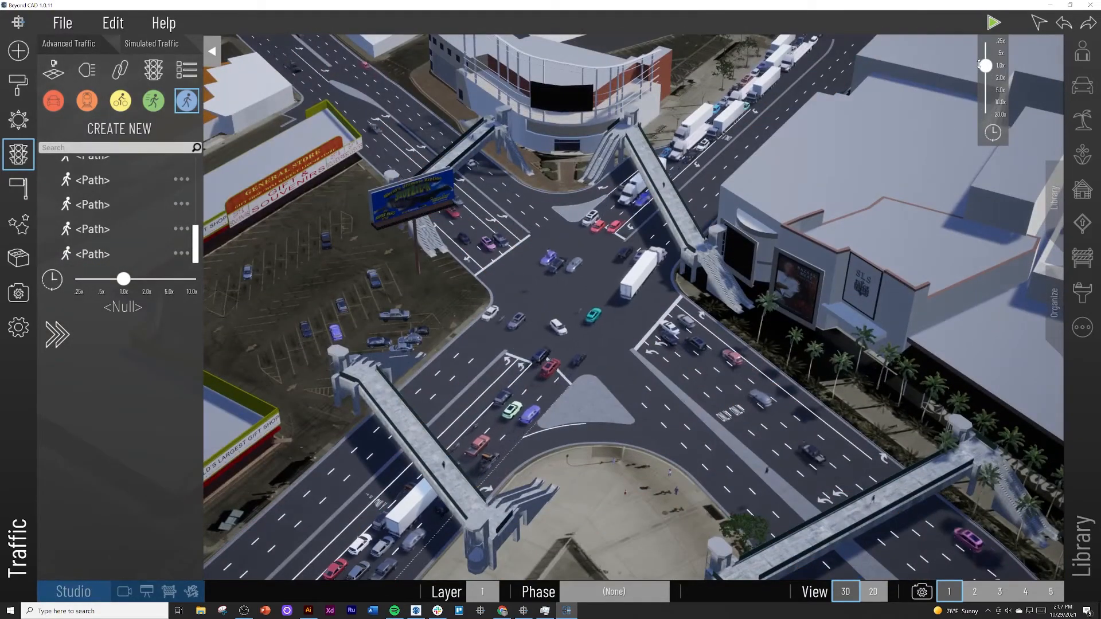
Examine the simulated pedestrians and traffic at street level near the Alternative 3 bridges, and toggle the Alternative 2 phase
{"action": "left_click", "coordinate": [10, 144]}
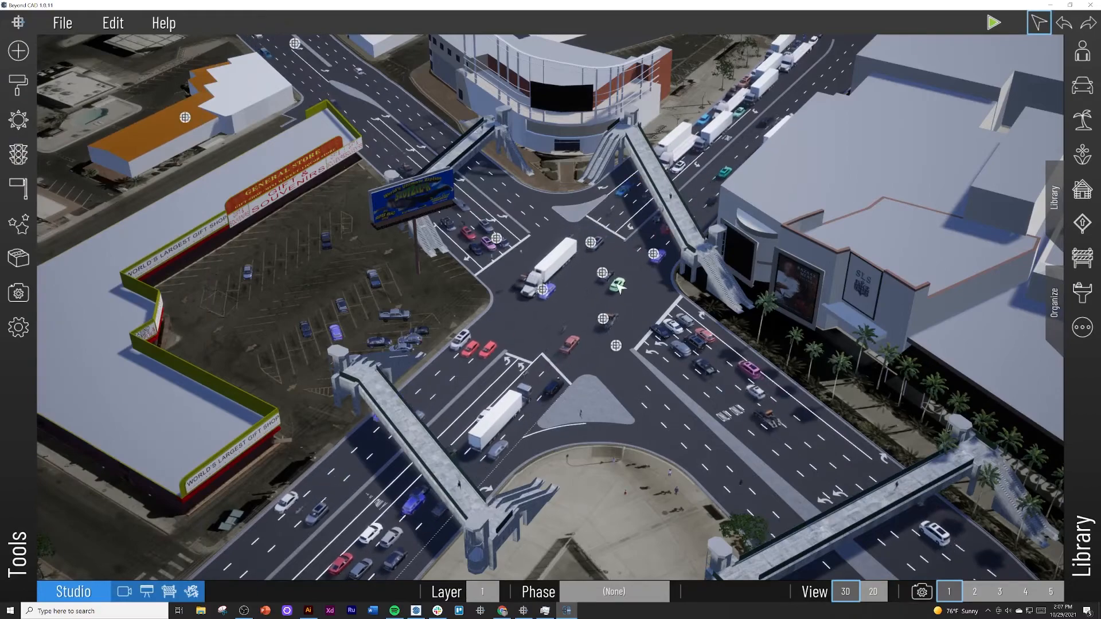
{"action": "scroll", "coordinate": [615, 285], "scroll_direction": "up", "scroll_amount": 10}
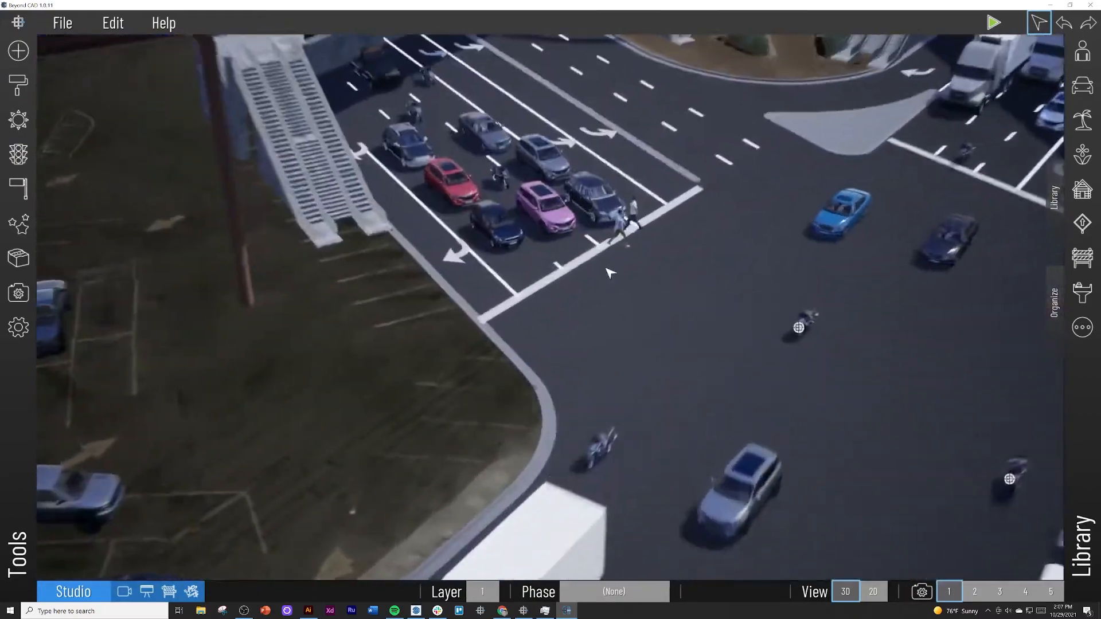
{"action": "scroll", "coordinate": [610, 272], "scroll_direction": "up", "scroll_amount": 5}
{"action": "right_click_drag", "start_coordinate": [611, 268], "coordinate": [736, 182]}
{"action": "scroll", "coordinate": [737, 183], "scroll_direction": "down", "scroll_amount": 3}
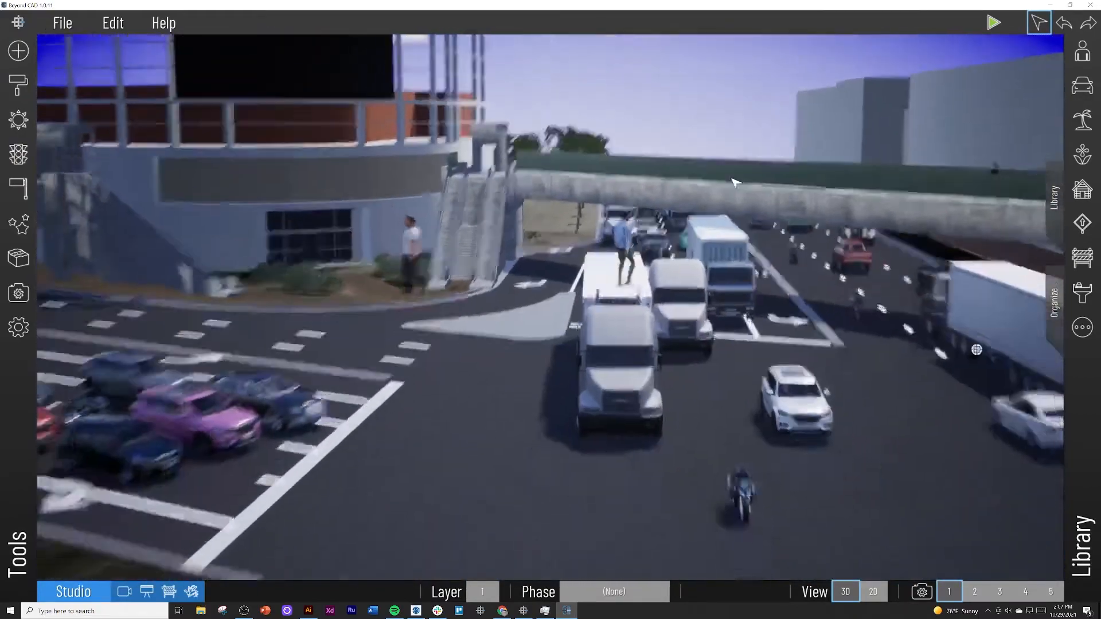
{"action": "left_click", "coordinate": [1055, 304]}
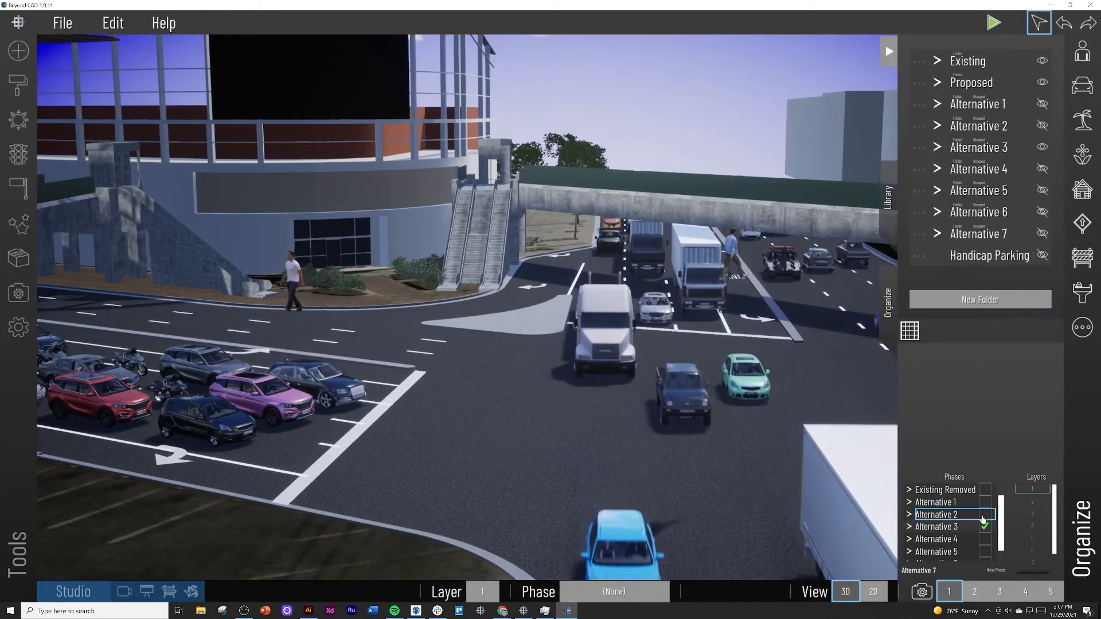
{"action": "left_click", "coordinate": [984, 516]}
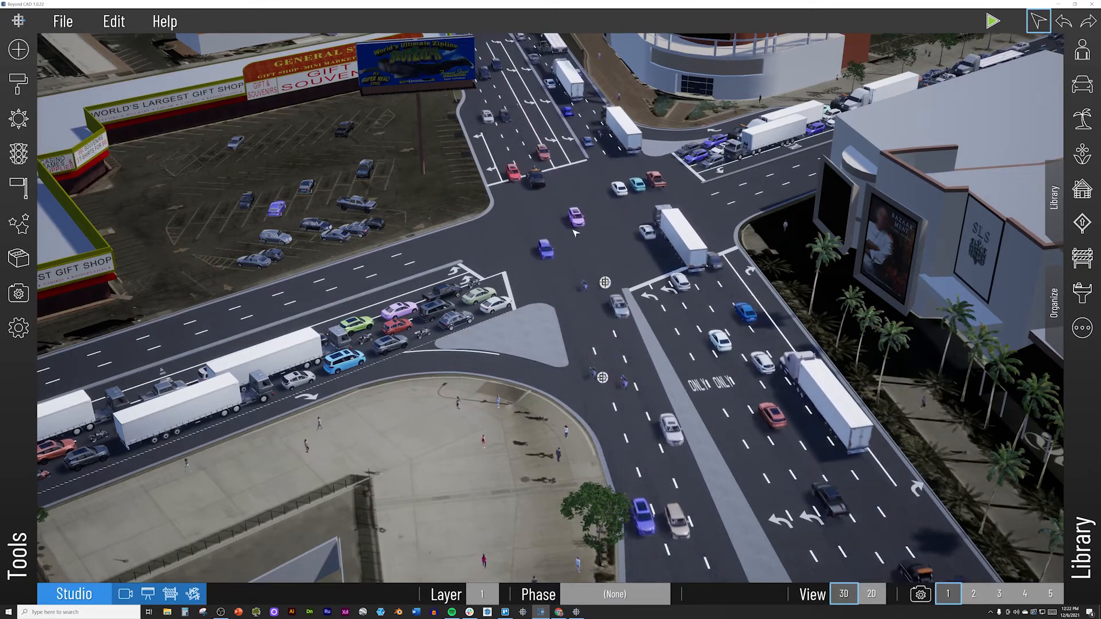
Look over the running traffic at the intersection without bridges and bring up the simulation speed control
{"action": "scroll", "coordinate": [541, 280], "scroll_direction": "down", "scroll_amount": 3}
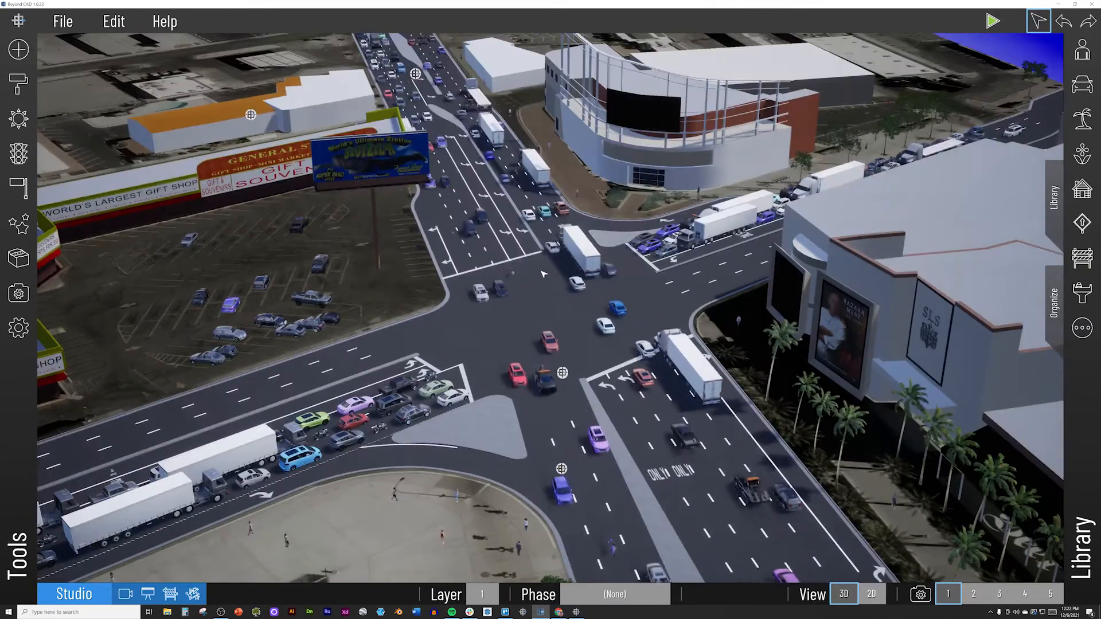
{"action": "scroll", "coordinate": [543, 274], "scroll_direction": "up", "scroll_amount": 5}
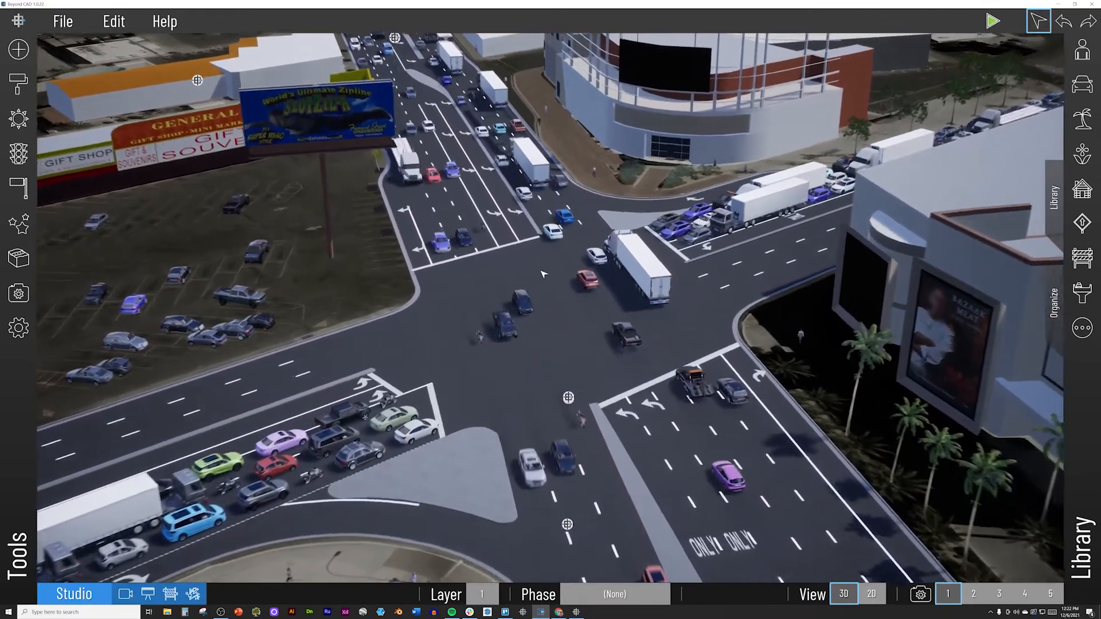
{"action": "scroll", "coordinate": [543, 274], "scroll_direction": "down", "scroll_amount": 5}
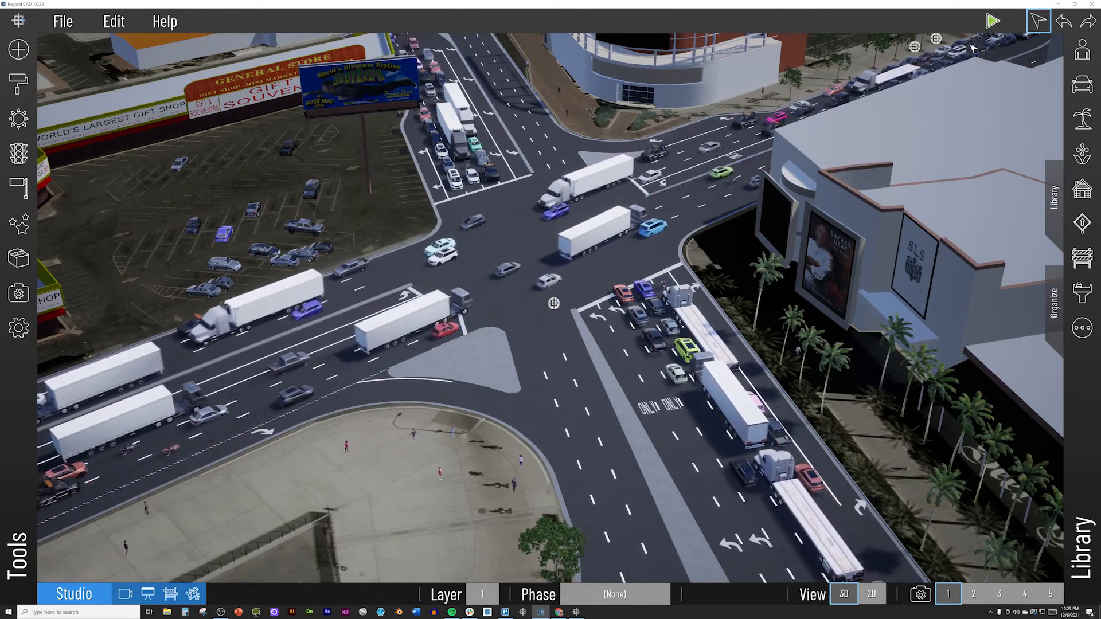
{"action": "mouse_move", "coordinate": [990, 24]}
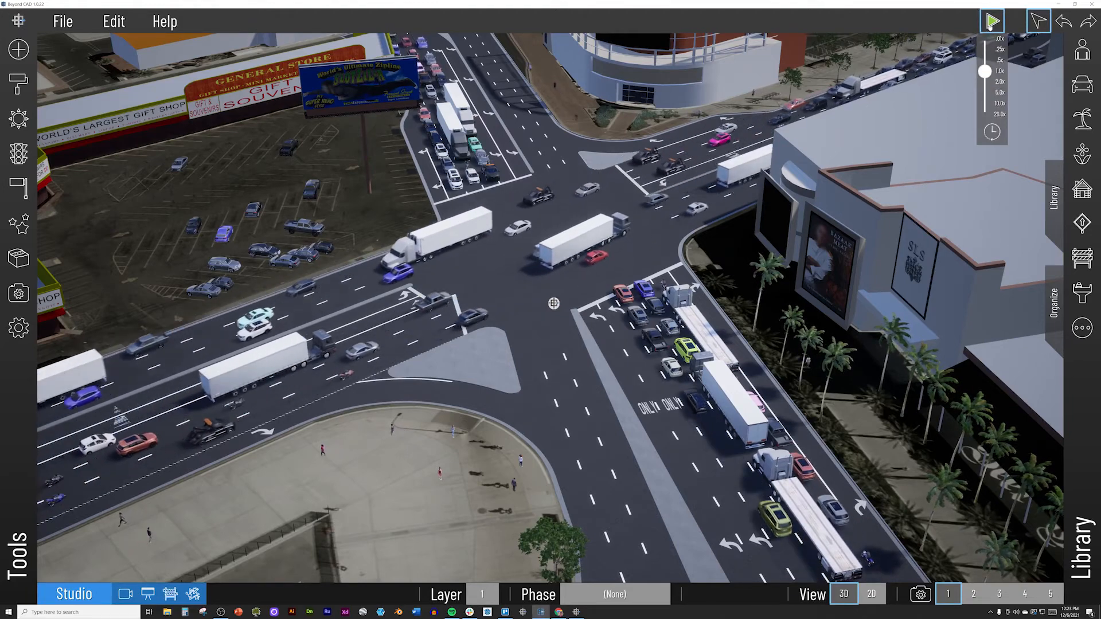
Stop the traffic simulation and examine the existing vehicle paths and stop lines through the intersection
{"action": "left_click", "coordinate": [991, 22]}
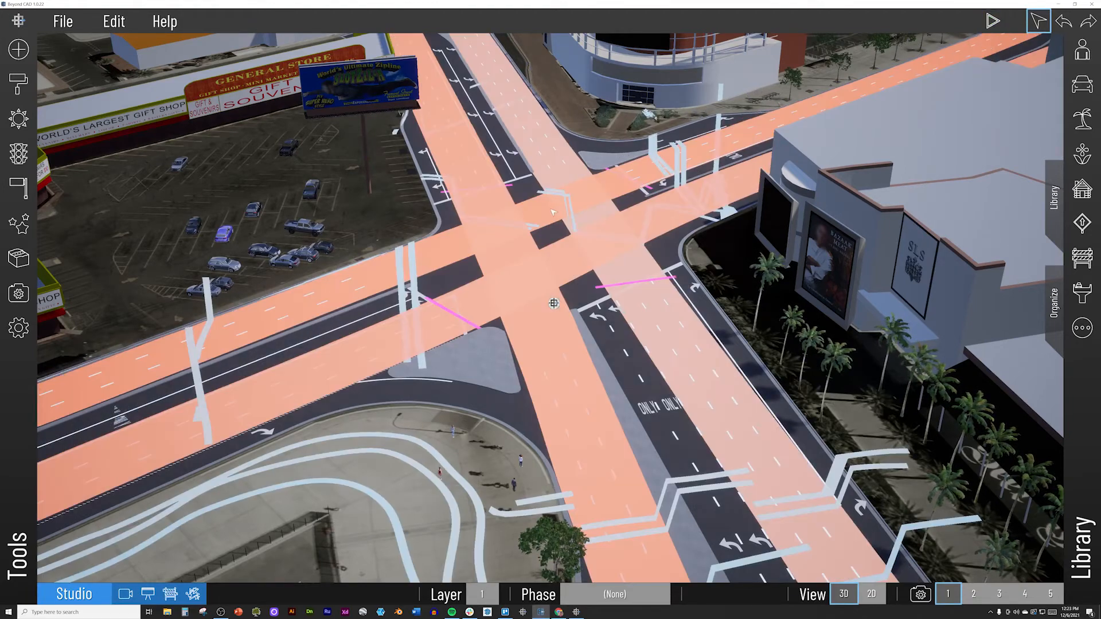
{"action": "right_click_drag", "start_coordinate": [554, 212], "coordinate": [546, 203]}
{"action": "scroll", "coordinate": [546, 203], "scroll_direction": "down", "scroll_amount": 4}
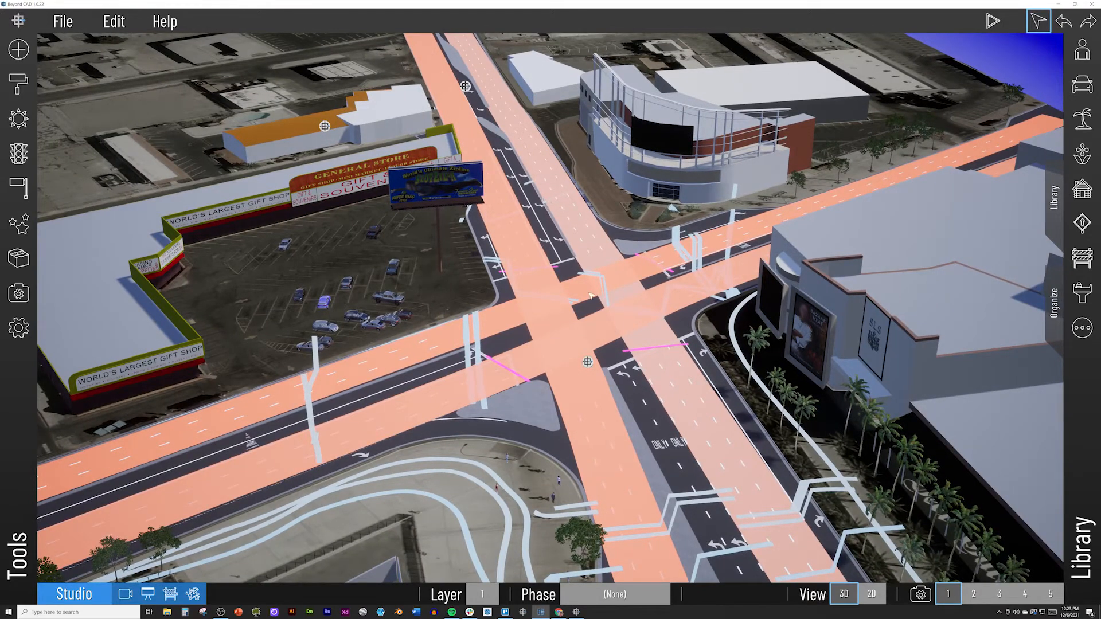
{"action": "scroll", "coordinate": [693, 440], "scroll_direction": "down", "scroll_amount": 5}
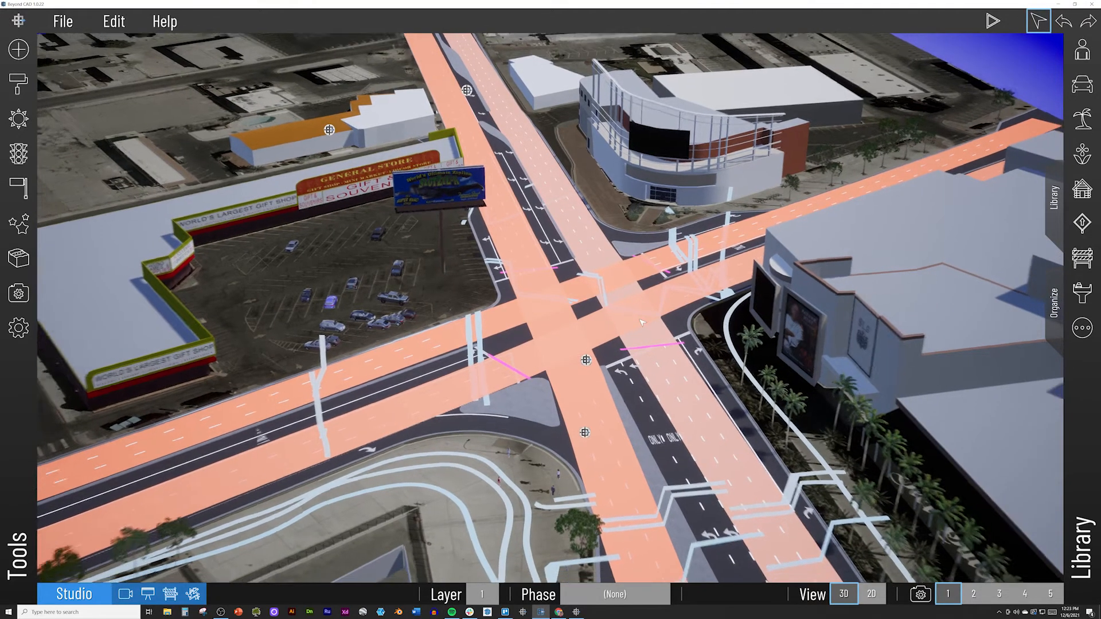
{"action": "right_click_drag", "start_coordinate": [694, 439], "coordinate": [643, 321]}
{"action": "scroll", "coordinate": [643, 321], "scroll_direction": "up", "scroll_amount": 5}
{"action": "scroll", "coordinate": [643, 321], "scroll_direction": "up", "scroll_amount": 5}
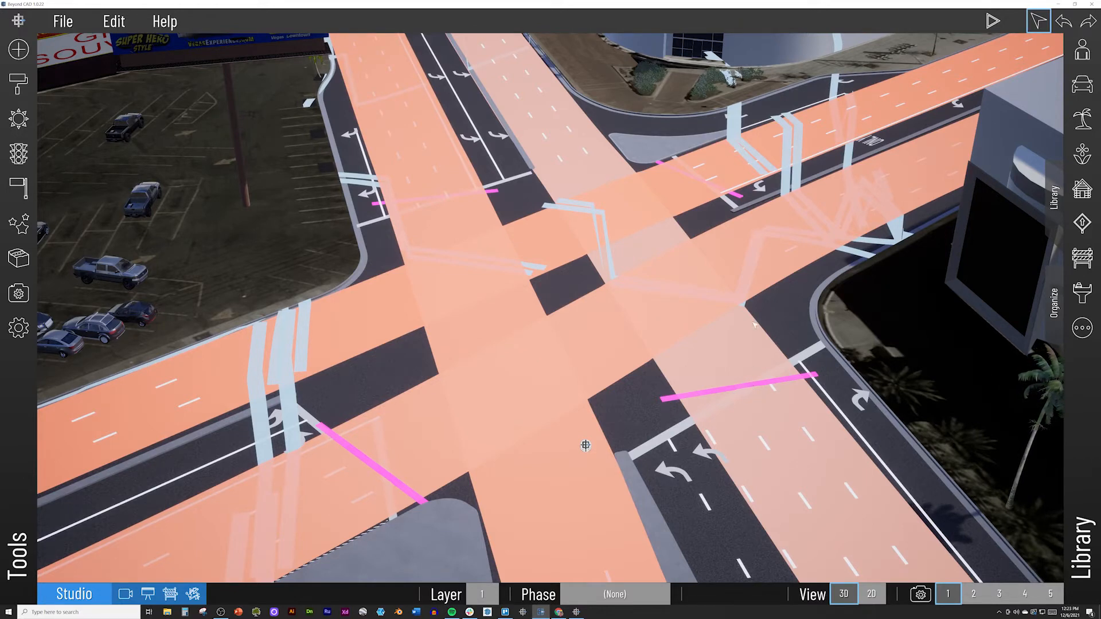
{"action": "mouse_move", "coordinate": [470, 281]}
{"action": "right_mouse_down"}
{"action": "mouse_move", "coordinate": [481, 280]}
{"action": "mouse_move", "coordinate": [455, 270]}
{"action": "right_mouse_up"}
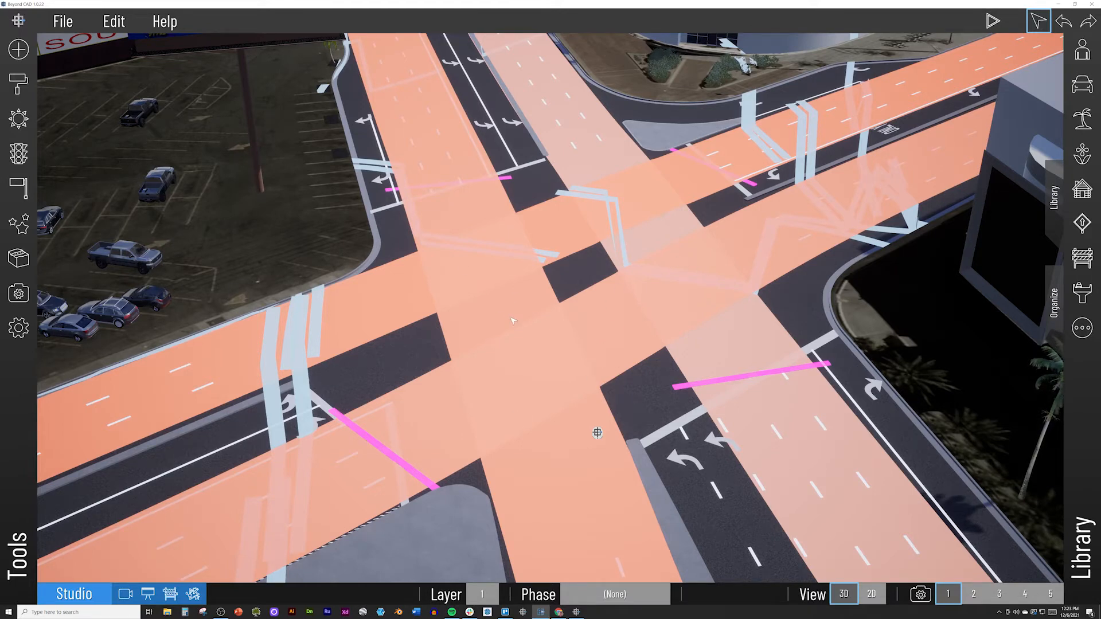
{"action": "right_click_drag", "start_coordinate": [537, 331], "coordinate": [498, 283]}
Bring up the simulated traffic tools and show the approach road beside the SLS building in 2D view
{"action": "left_click", "coordinate": [16, 152]}
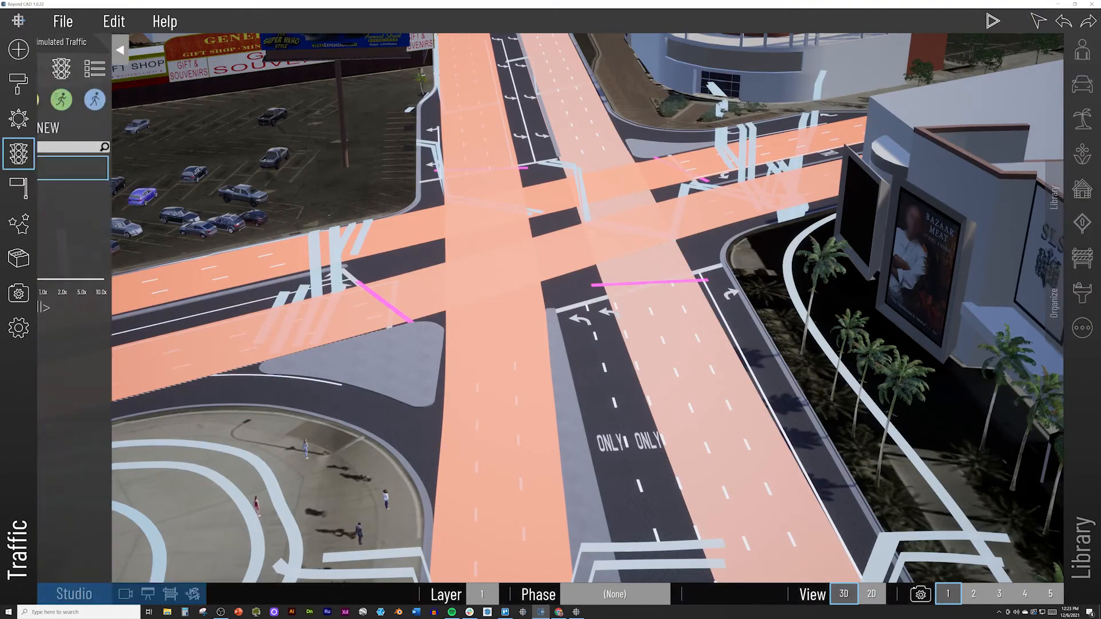
{"action": "right_click_drag", "start_coordinate": [522, 321], "coordinate": [528, 278]}
{"action": "scroll", "coordinate": [523, 243], "scroll_direction": "down", "scroll_amount": 5}
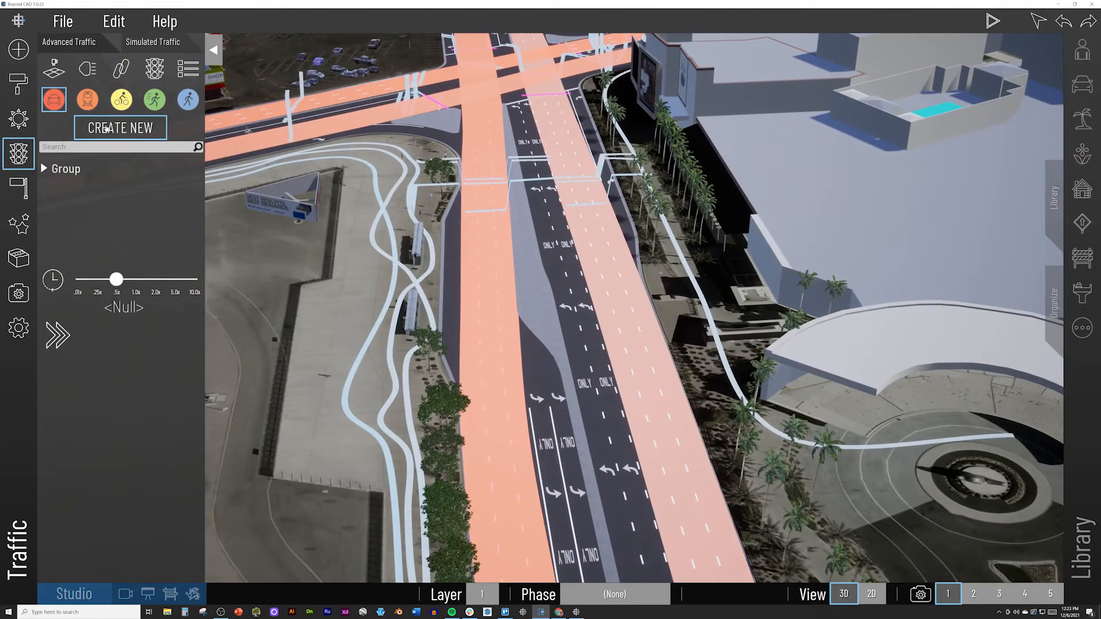
{"action": "scroll", "coordinate": [396, 198], "scroll_direction": "down", "scroll_amount": 3}
{"action": "right_click_drag", "start_coordinate": [396, 198], "coordinate": [421, 269]}
{"action": "scroll", "coordinate": [373, 172], "scroll_direction": "up", "scroll_amount": 5}
{"action": "scroll", "coordinate": [479, 229], "scroll_direction": "down", "scroll_amount": 5}
{"action": "scroll", "coordinate": [566, 251], "scroll_direction": "up", "scroll_amount": 5}
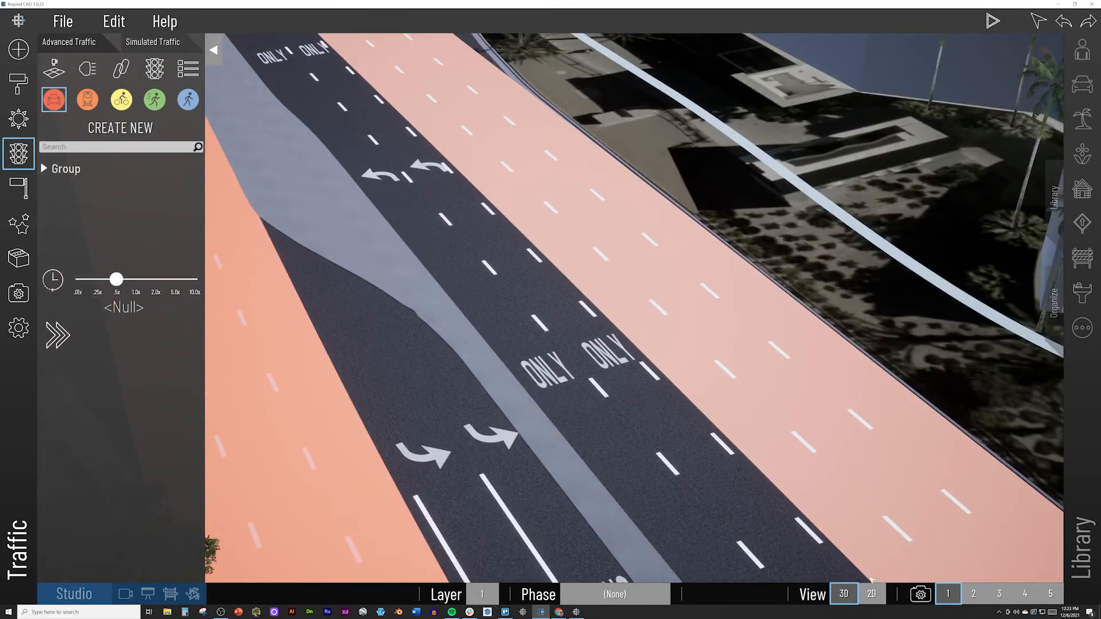
{"action": "left_click", "coordinate": [886, 593]}
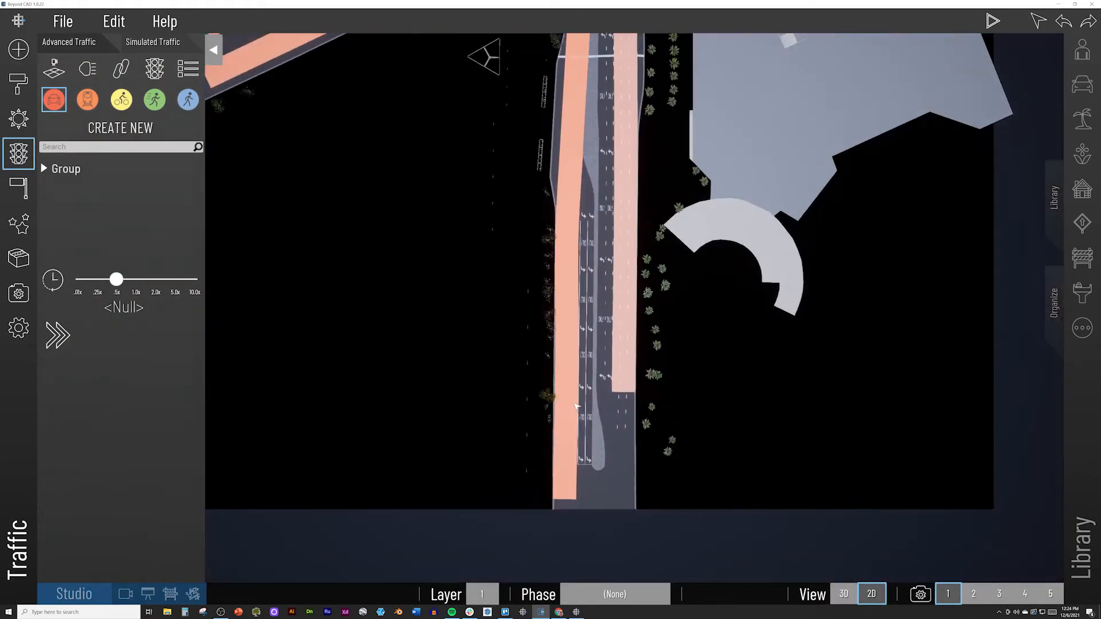
Draw a vehicle path along the left-turn lanes beside the SLS building, turning left through the intersection onto the road past the gift shop
{"action": "middle_click_drag", "start_coordinate": [670, 318], "coordinate": [654, 357]}
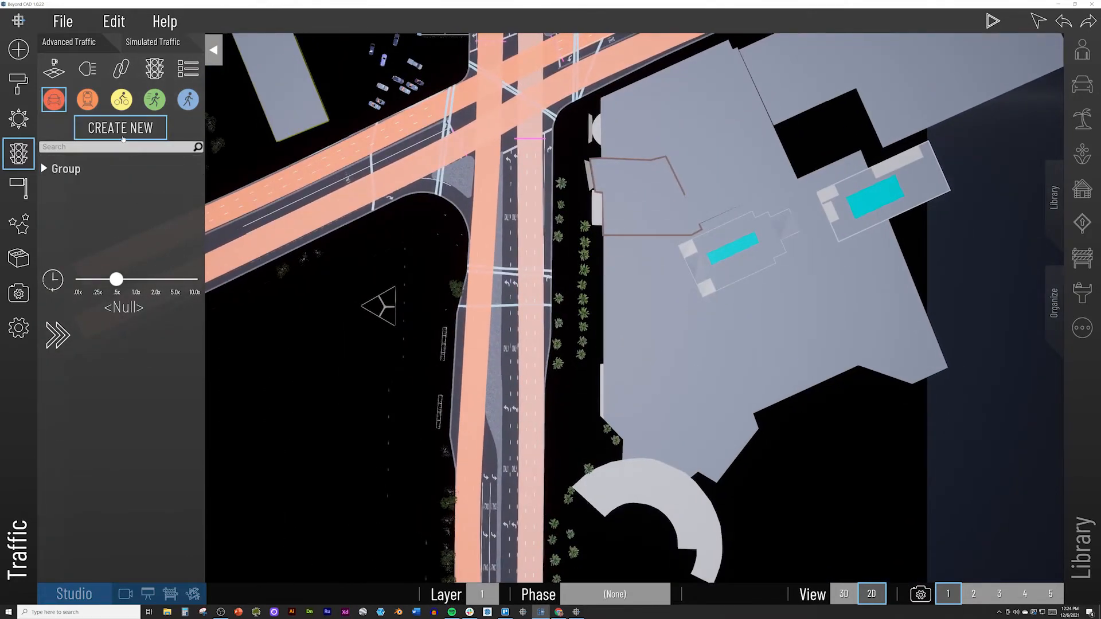
{"action": "middle_click_drag", "start_coordinate": [466, 480], "coordinate": [479, 447]}
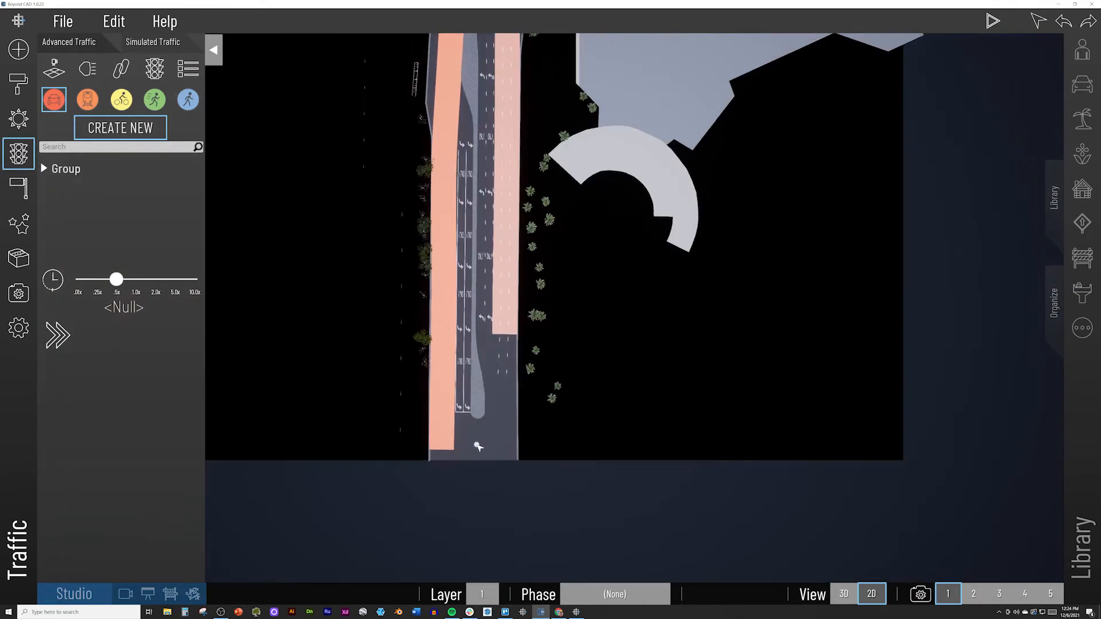
{"action": "mouse_move", "coordinate": [485, 240]}
{"action": "middle_mouse_down"}
{"action": "mouse_move", "coordinate": [480, 365]}
{"action": "mouse_move", "coordinate": [490, 260]}
{"action": "middle_mouse_up"}
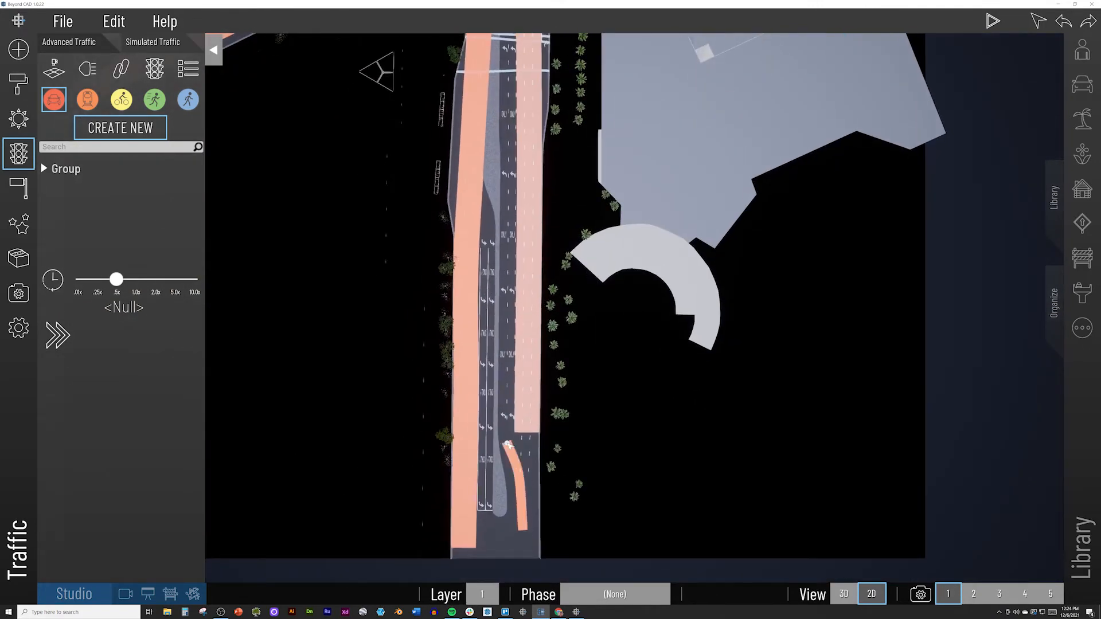
{"action": "middle_click_drag", "start_coordinate": [507, 357], "coordinate": [502, 371]}
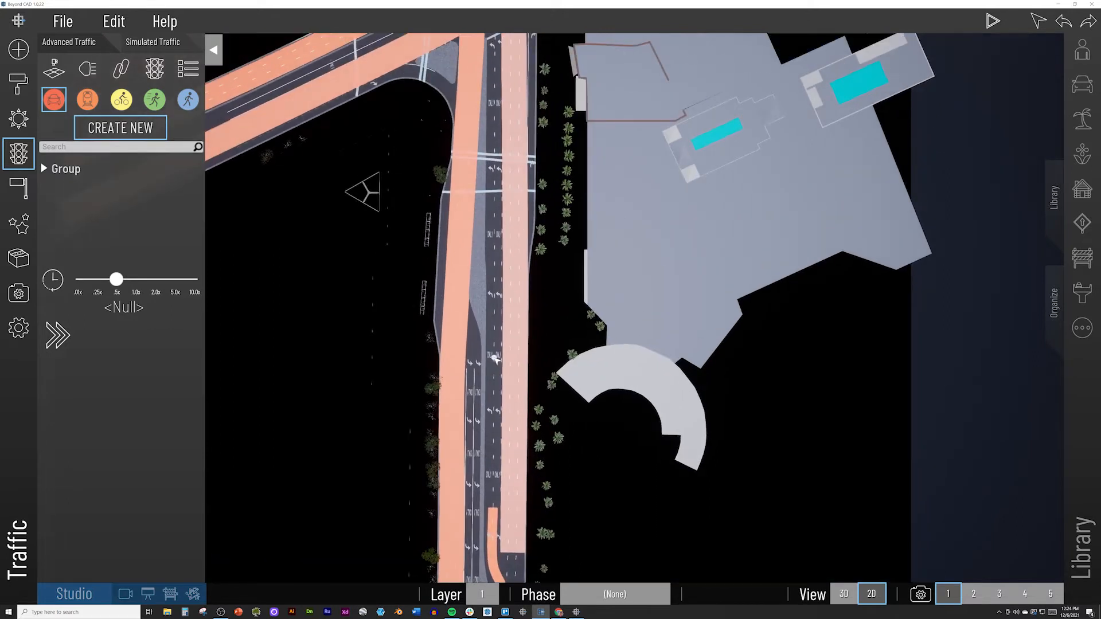
{"action": "mouse_move", "coordinate": [499, 329]}
{"action": "middle_mouse_down"}
{"action": "mouse_move", "coordinate": [497, 338]}
{"action": "mouse_move", "coordinate": [498, 325]}
{"action": "middle_mouse_up"}
{"action": "key", "text": "w"}
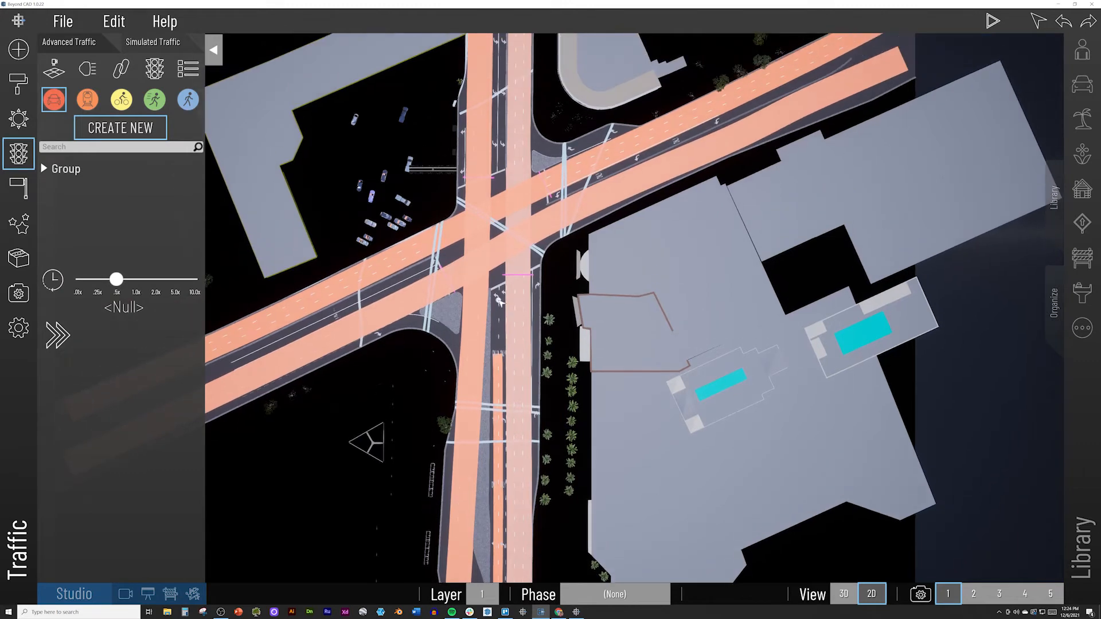
{"action": "left_click", "coordinate": [498, 284]}
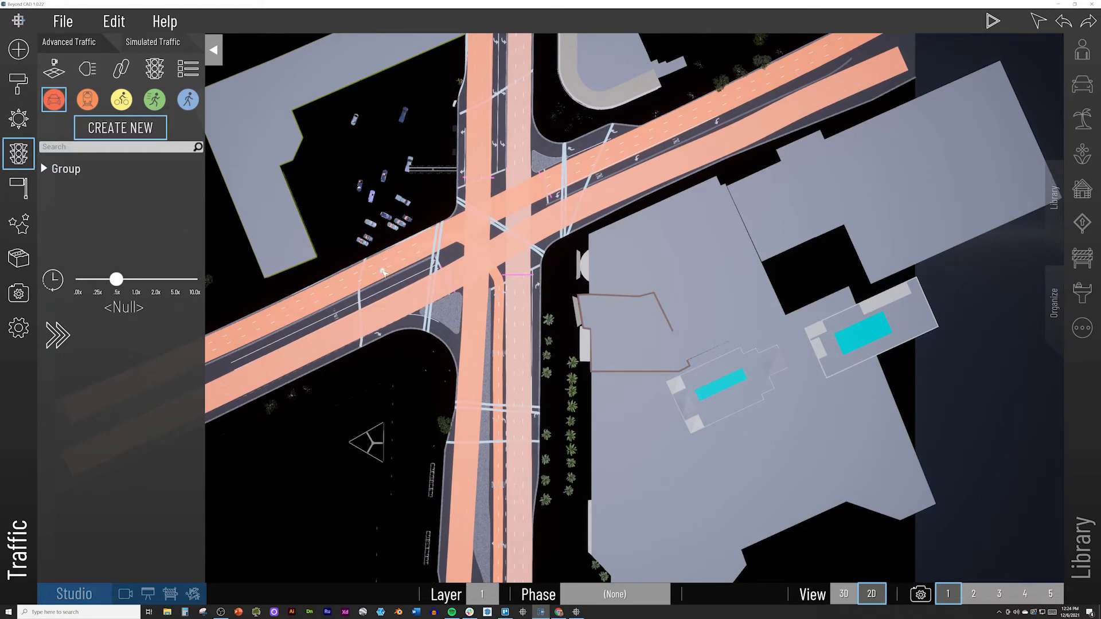
{"action": "middle_click_drag", "start_coordinate": [219, 322], "coordinate": [361, 288]}
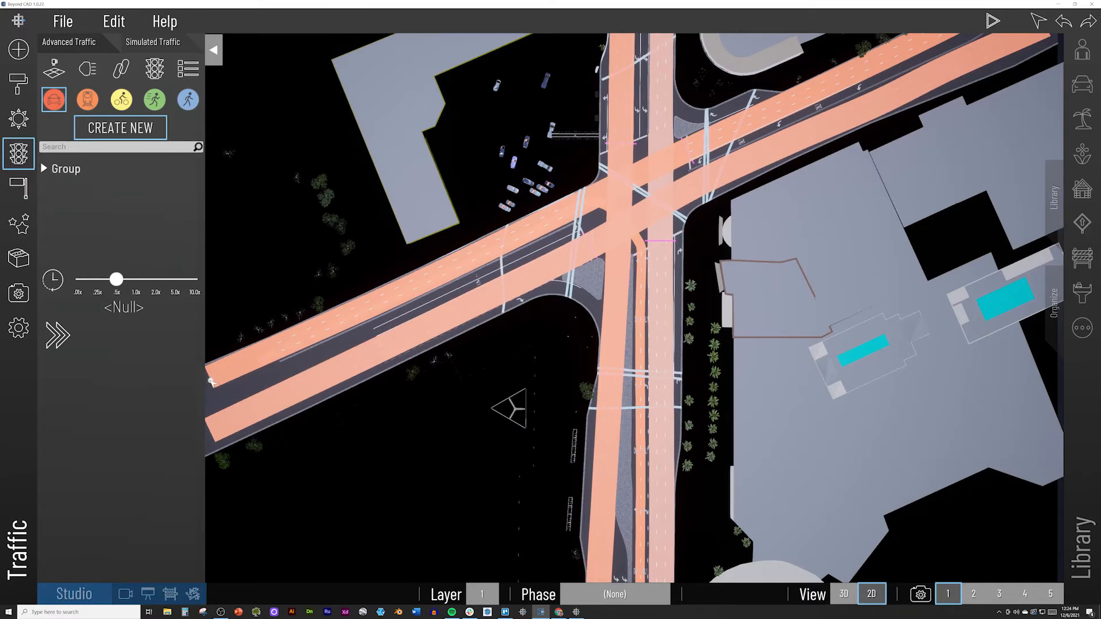
{"action": "key", "text": "Escape"}
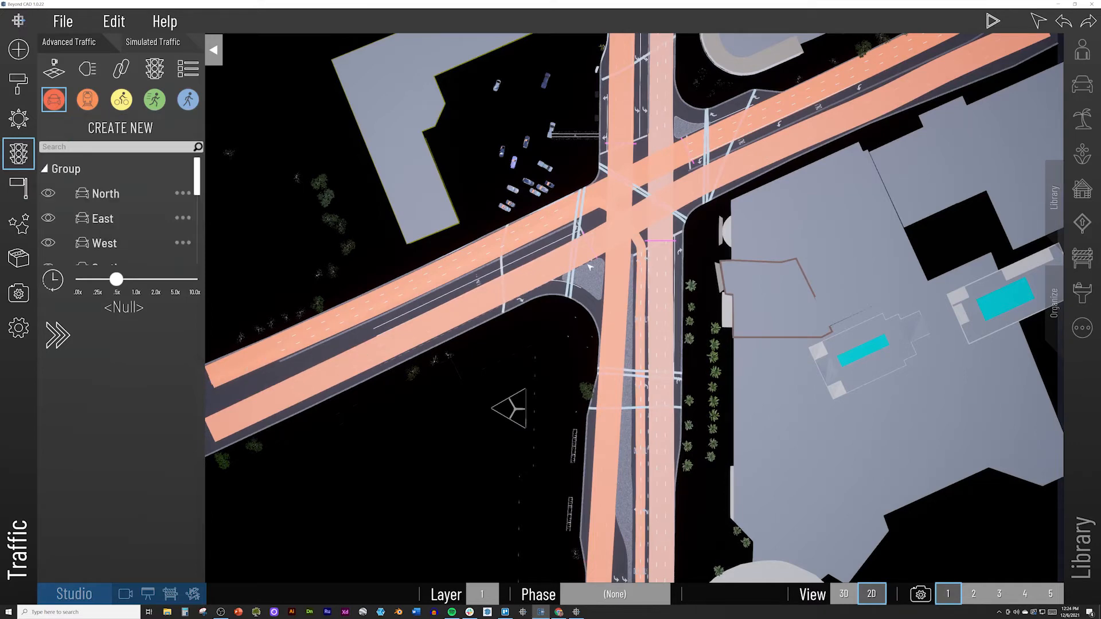
Select the new left-turn vehicle path and adjust its control points where it curves through the intersection
{"action": "scroll", "coordinate": [609, 283], "scroll_direction": "up", "scroll_amount": 5}
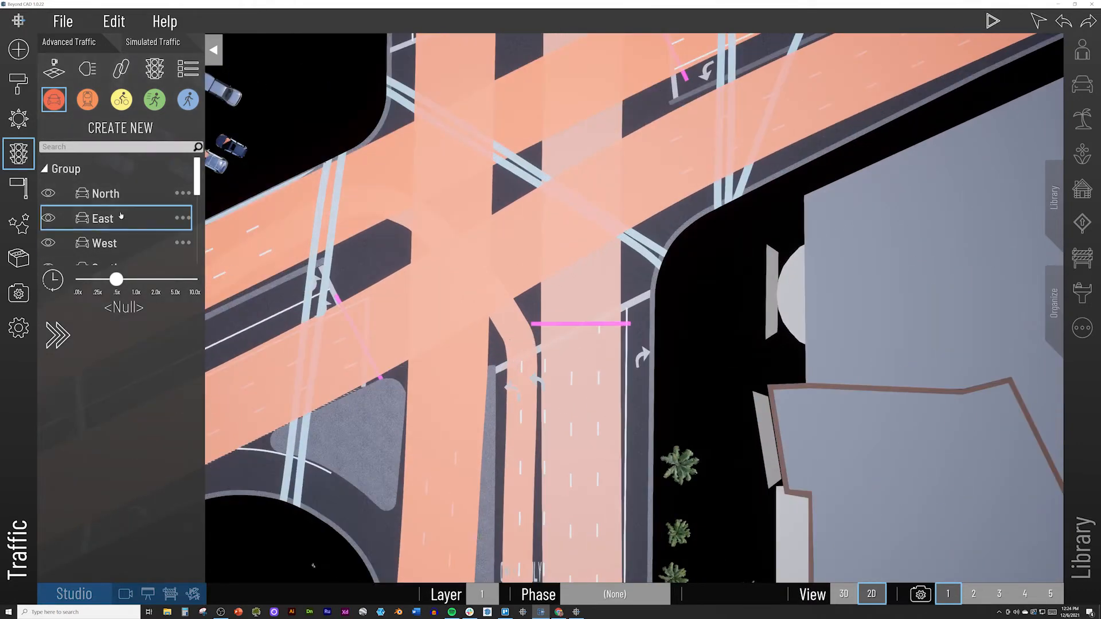
{"action": "scroll", "coordinate": [122, 230], "scroll_direction": "down", "scroll_amount": 5}
{"action": "left_click", "coordinate": [122, 254]}
{"action": "middle_click_drag", "start_coordinate": [358, 293], "coordinate": [573, 317]}
{"action": "left_click_drag", "start_coordinate": [566, 231], "coordinate": [563, 235]}
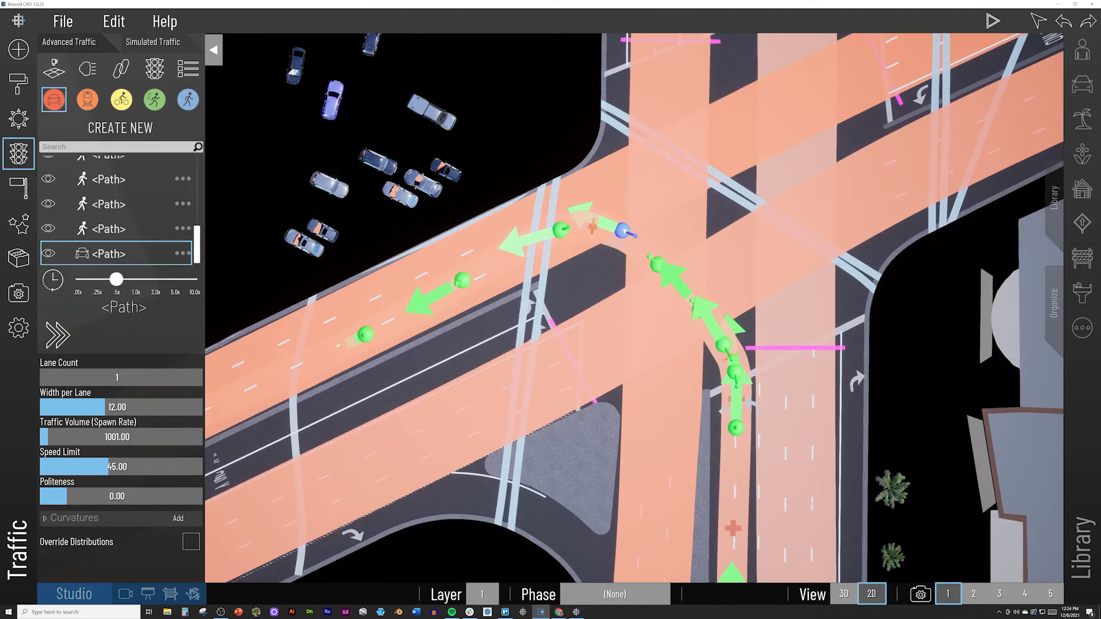
{"action": "left_click", "coordinate": [621, 232]}
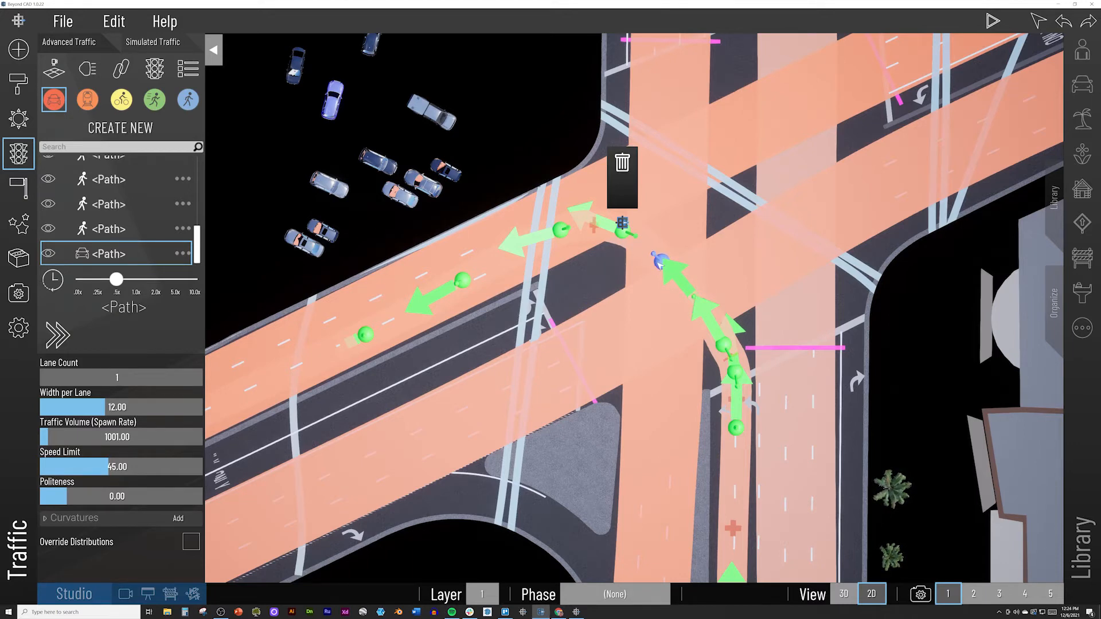
{"action": "left_click", "coordinate": [660, 262]}
{"action": "scroll", "coordinate": [563, 359], "scroll_direction": "down", "scroll_amount": 4}
{"action": "middle_click_drag", "start_coordinate": [564, 359], "coordinate": [545, 264]}
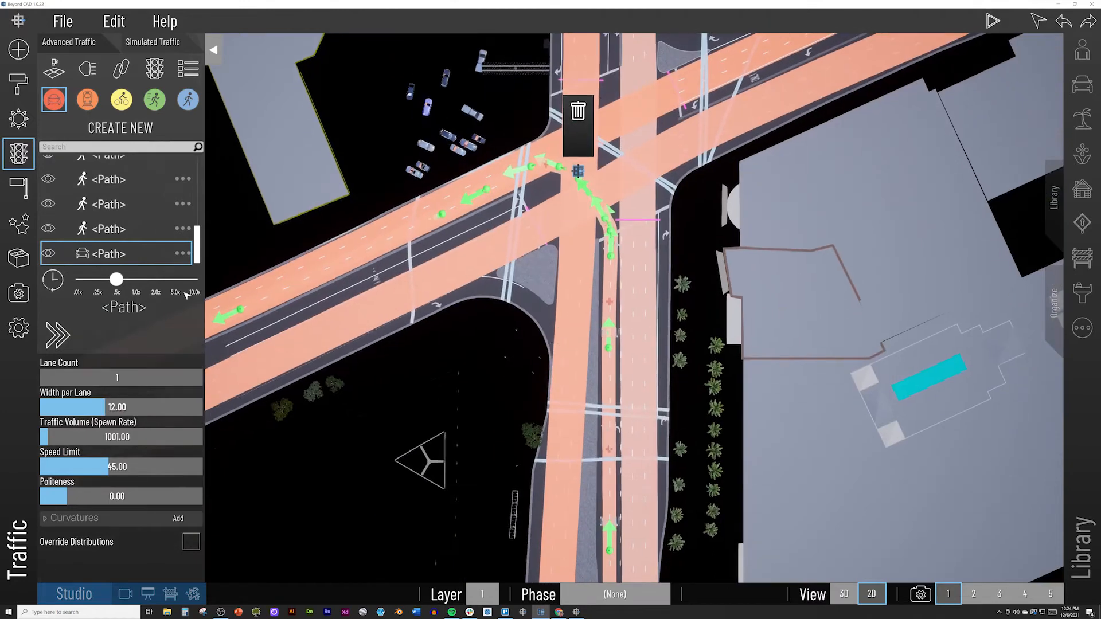
Set the left-turn path's lane count to 2 and its width per lane to 11 ft
{"action": "left_click", "coordinate": [117, 376]}
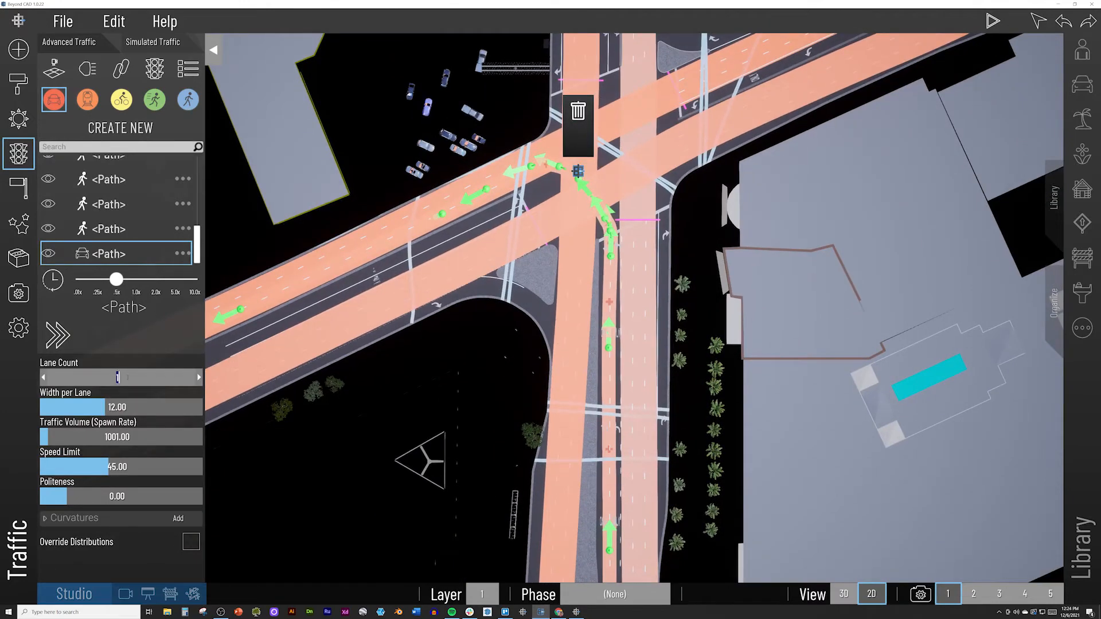
{"action": "type", "text": "2"}
{"action": "key", "text": "Return"}
{"action": "left_click", "coordinate": [117, 406]}
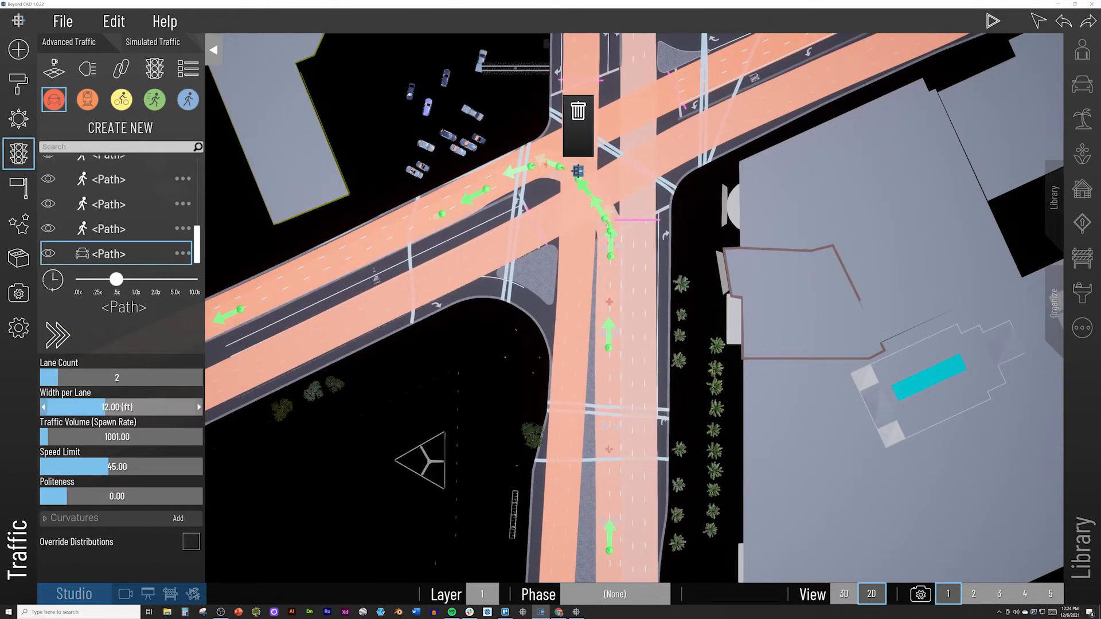
{"action": "key", "text": "BackSpace"}
{"action": "key", "text": "BackSpace"}
{"action": "key", "text": "BackSpace"}
{"action": "key", "text": "BackSpace"}
{"action": "key", "text": "BackSpace"}
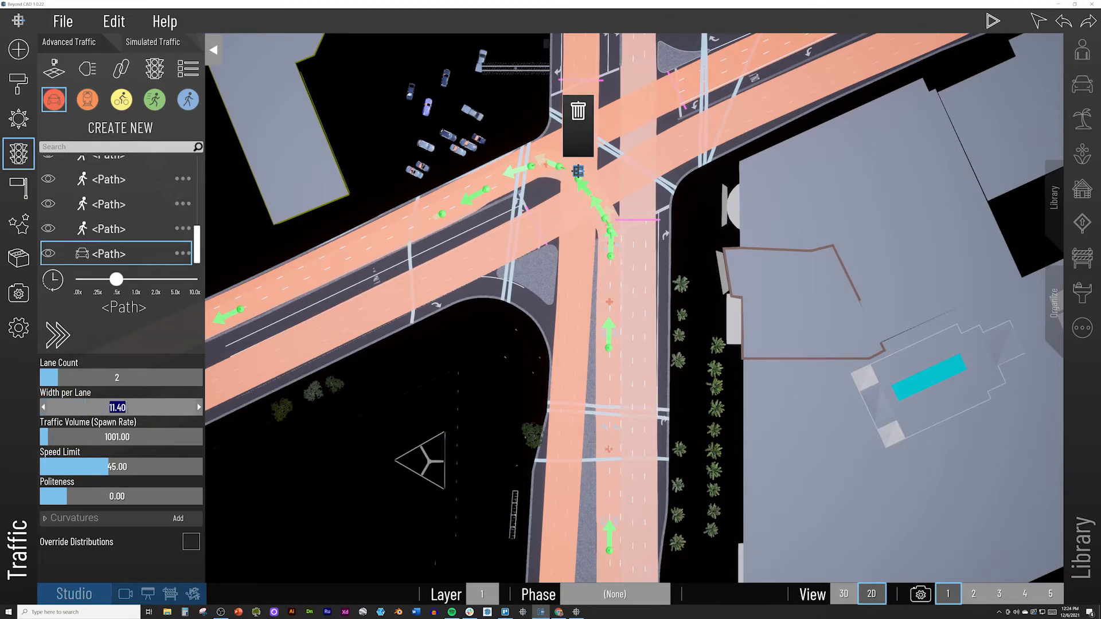
{"action": "type", "text": "11"}
{"action": "key", "text": "Return"}
Set the left-turn path's traffic volume to 300 and its speed limit to 30 mi/h
{"action": "key", "text": "Tab"}
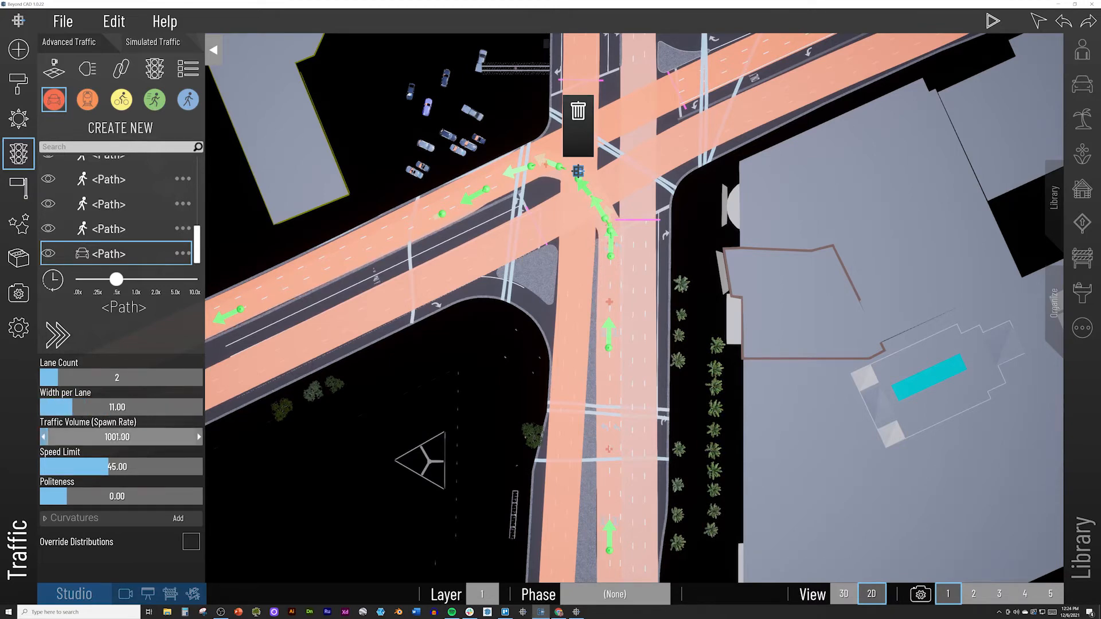
{"action": "type", "text": "300"}
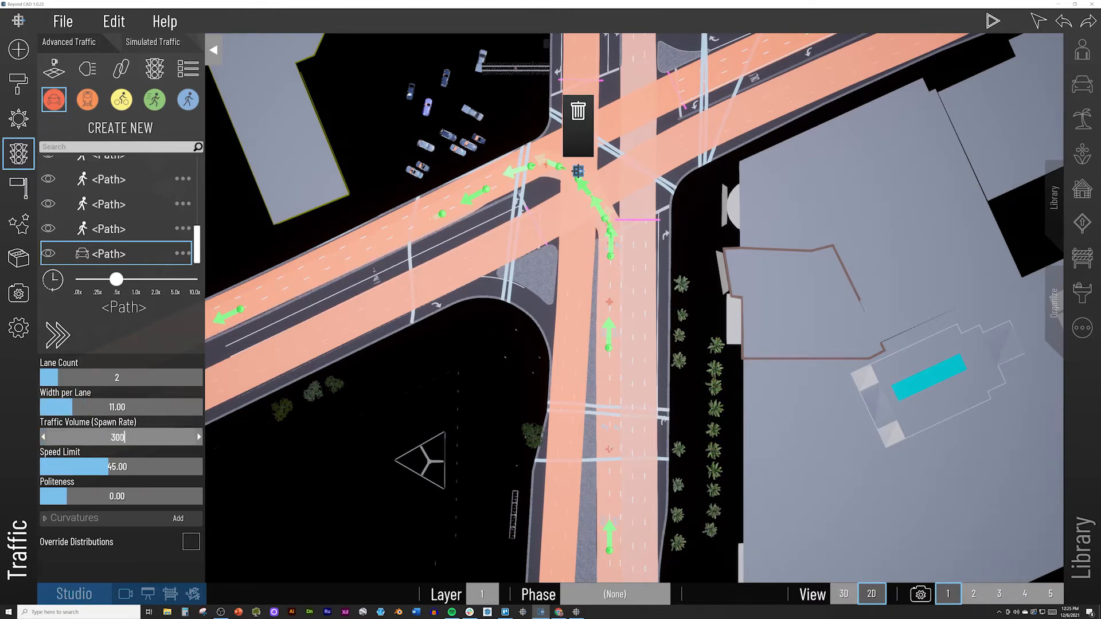
{"action": "key", "text": "Return"}
{"action": "key", "text": "Tab"}
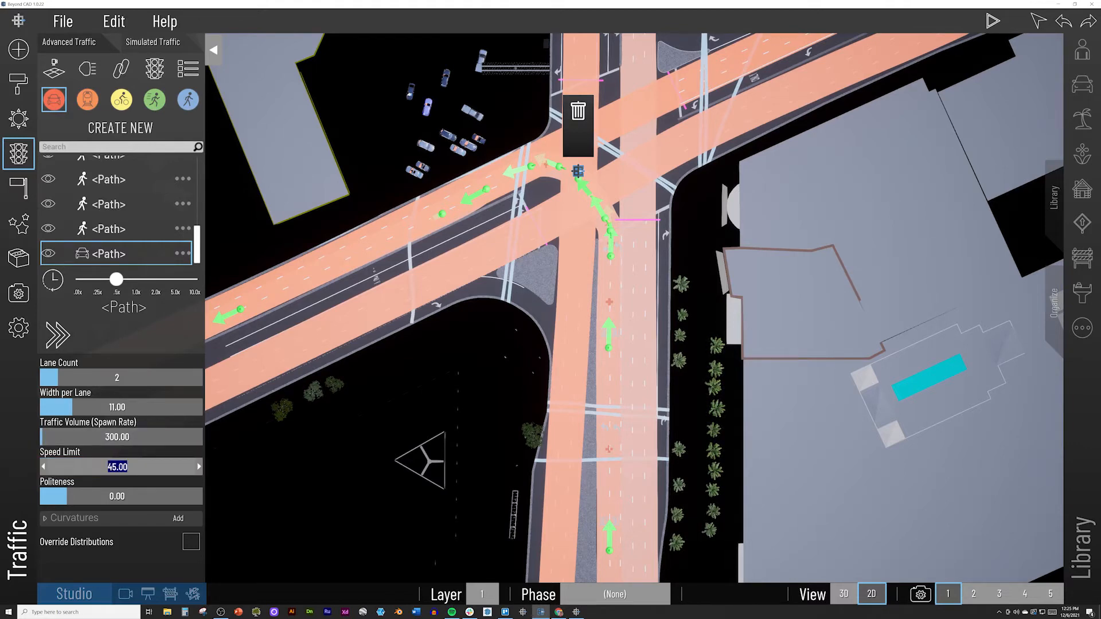
{"action": "type", "text": "30"}
{"action": "key", "text": "Return"}
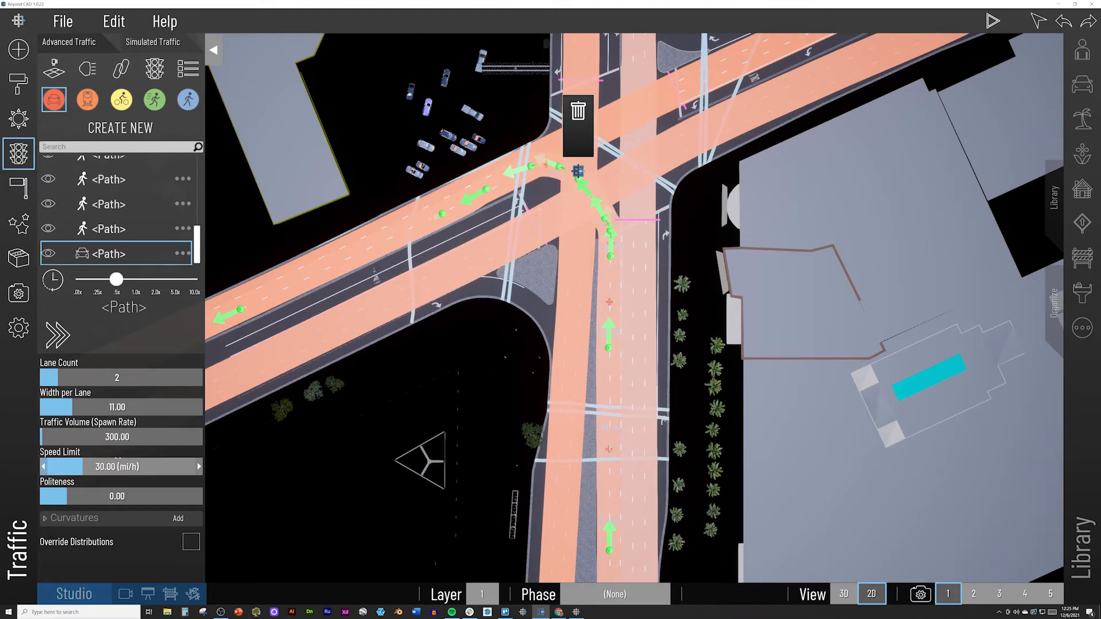
Add a curvature to the left-turn path and adjust its minimum and maximum to span from the turn lanes to the exit road
{"action": "left_click", "coordinate": [131, 522]}
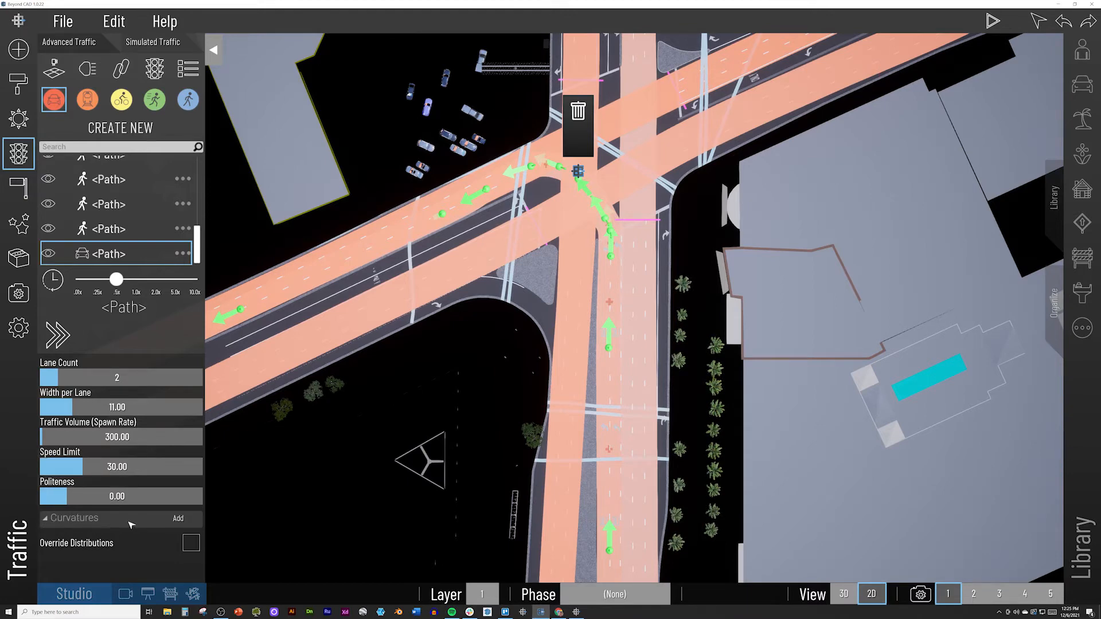
{"action": "left_click", "coordinate": [177, 518]}
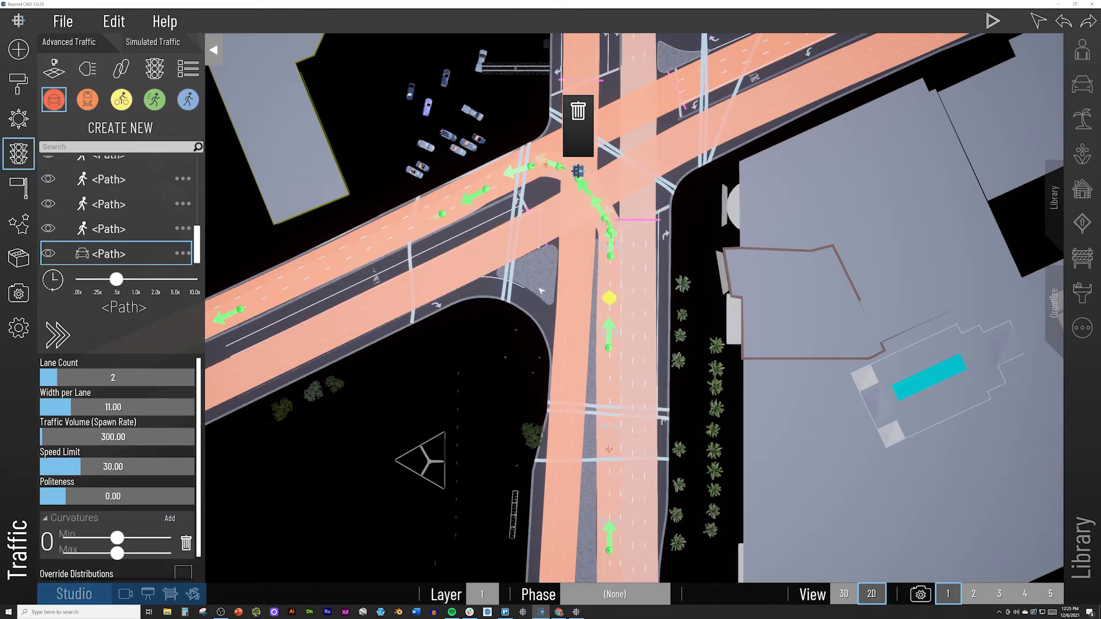
{"action": "mouse_move", "coordinate": [606, 297]}
{"action": "middle_mouse_down"}
{"action": "mouse_move", "coordinate": [601, 175]}
{"action": "mouse_move", "coordinate": [602, 322]}
{"action": "middle_mouse_up"}
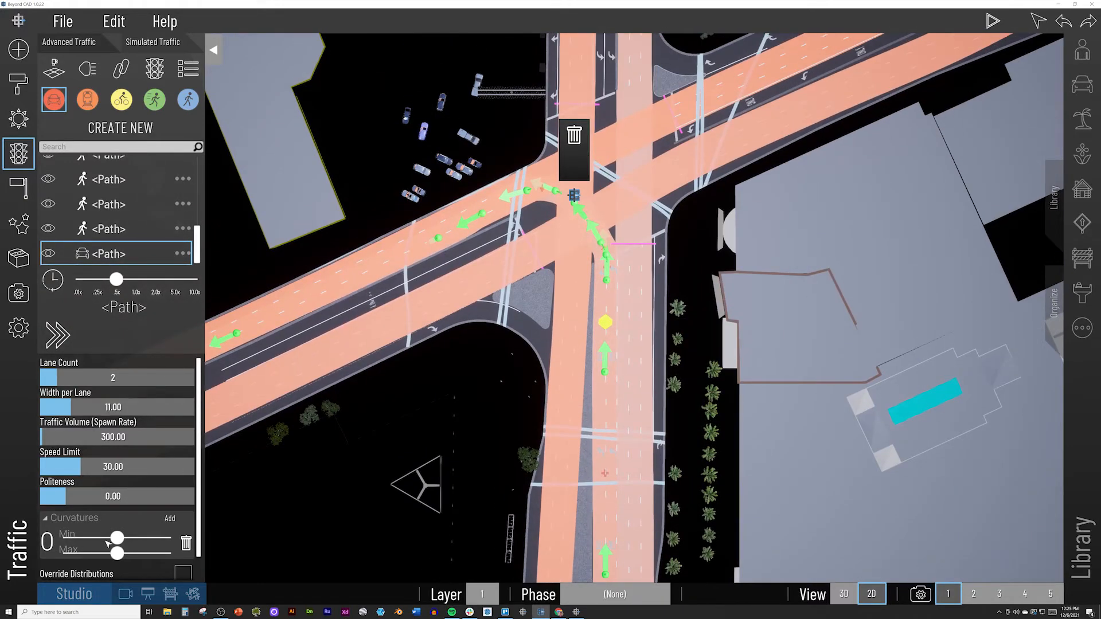
{"action": "left_click_drag", "start_coordinate": [117, 538], "coordinate": [105, 538]}
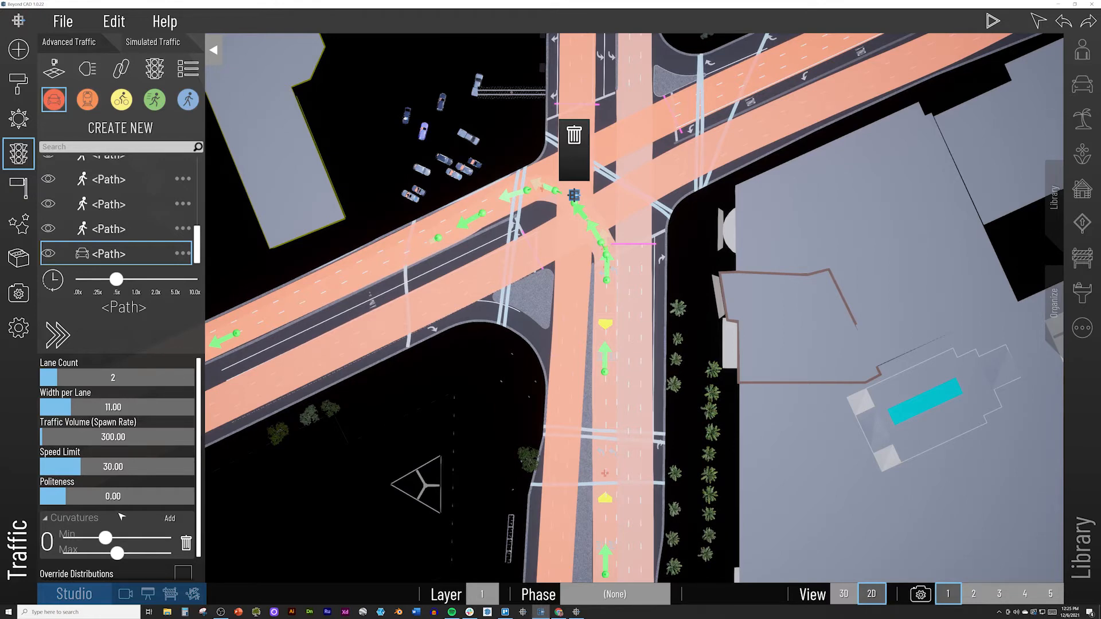
{"action": "left_click_drag", "start_coordinate": [123, 552], "coordinate": [139, 552]}
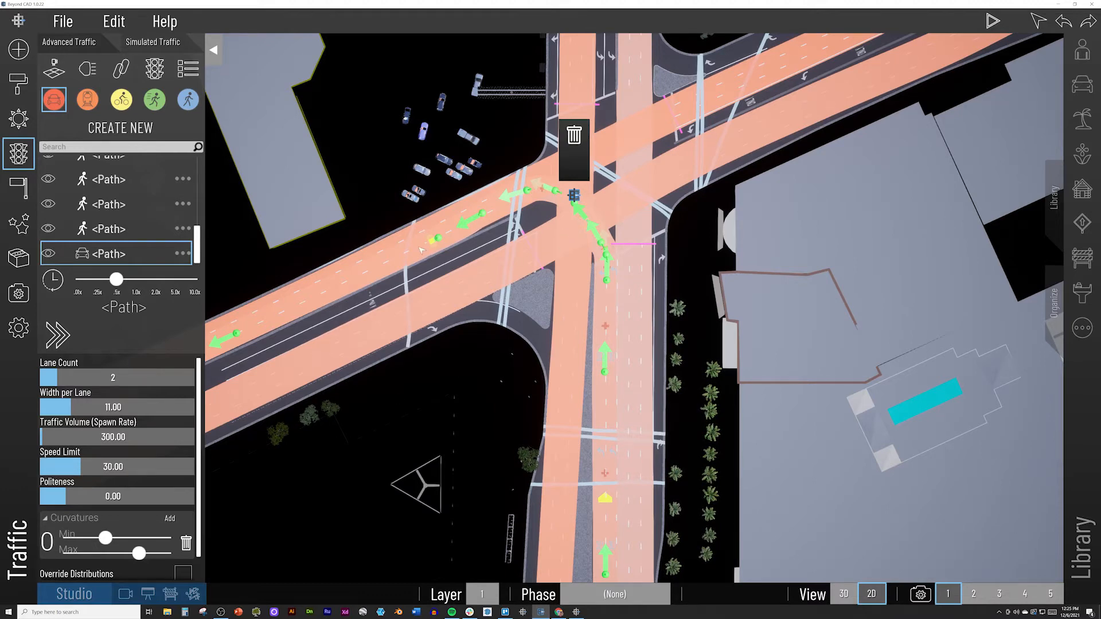
{"action": "left_click_drag", "start_coordinate": [139, 554], "coordinate": [142, 555]}
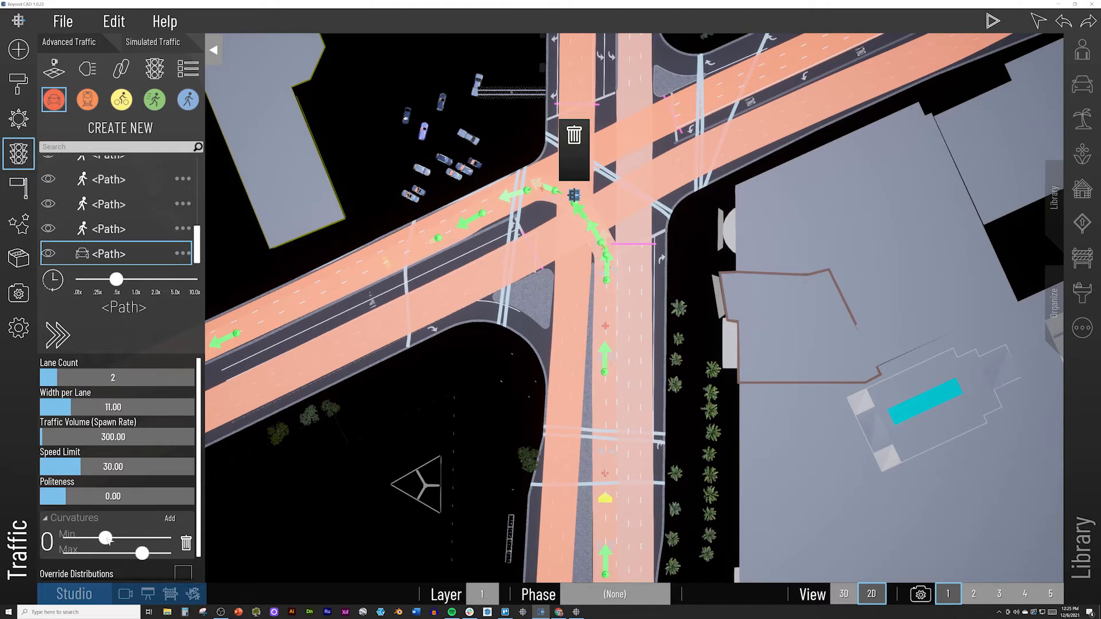
{"action": "left_click_drag", "start_coordinate": [106, 539], "coordinate": [107, 539]}
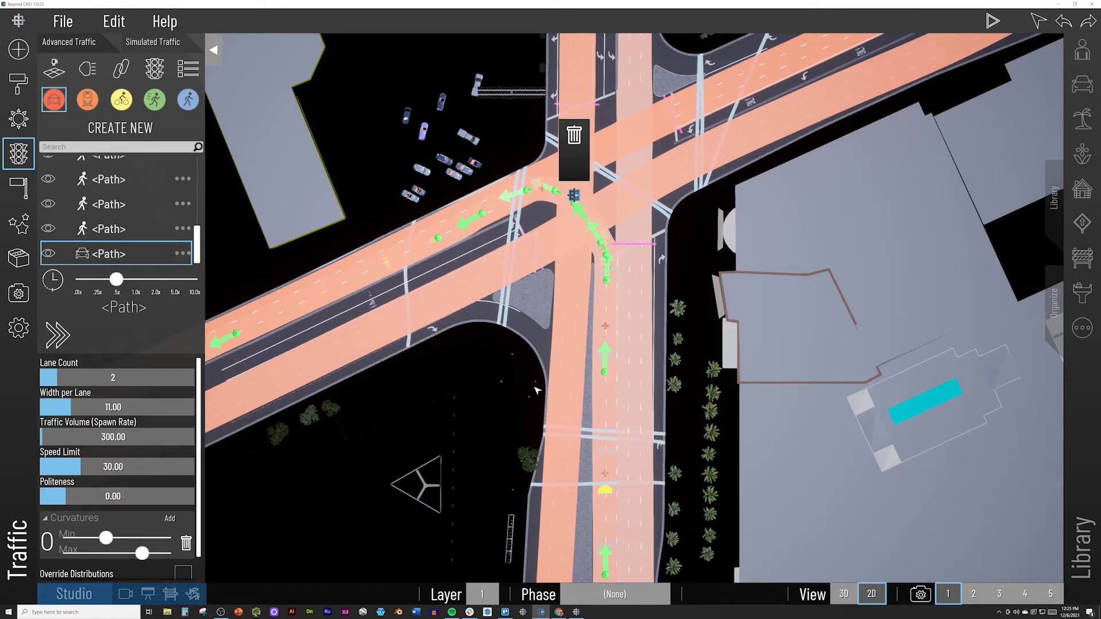
Deselect the new left-turn vehicle path and rename it "North to West"
{"action": "middle_click_drag", "start_coordinate": [558, 386], "coordinate": [551, 398]}
{"action": "left_click", "coordinate": [639, 376]}
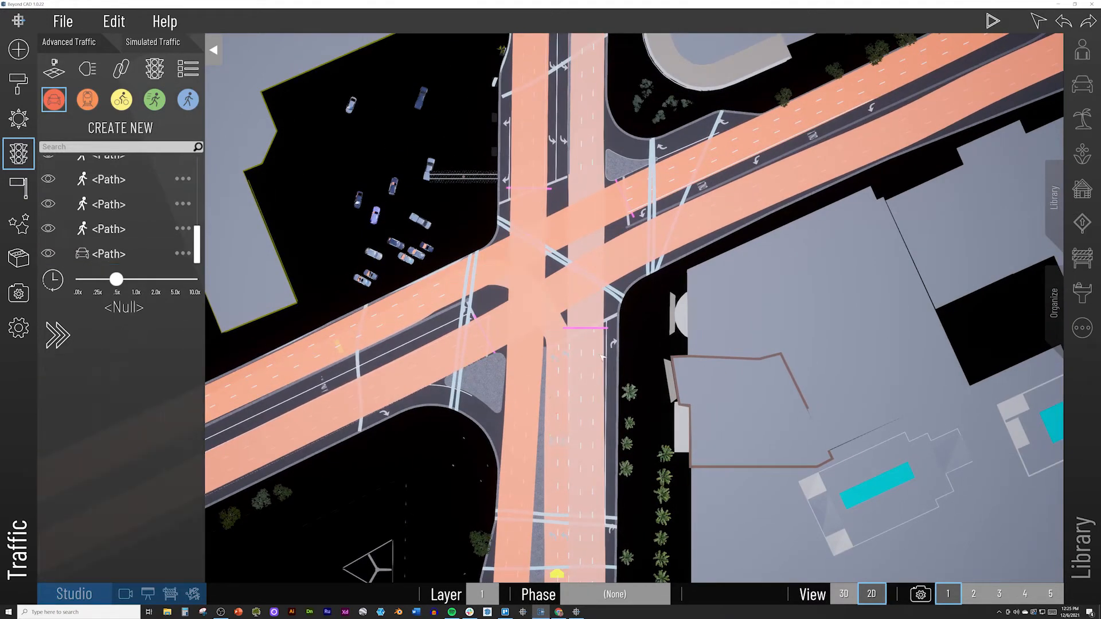
{"action": "middle_click_drag", "start_coordinate": [673, 203], "coordinate": [561, 369]}
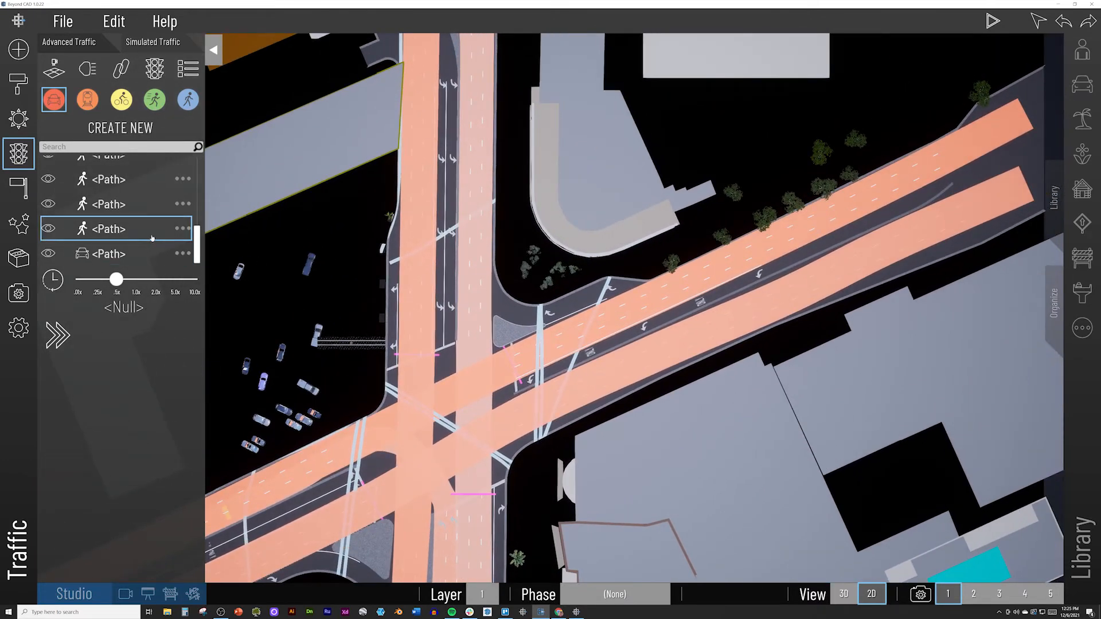
{"action": "left_click", "coordinate": [183, 253]}
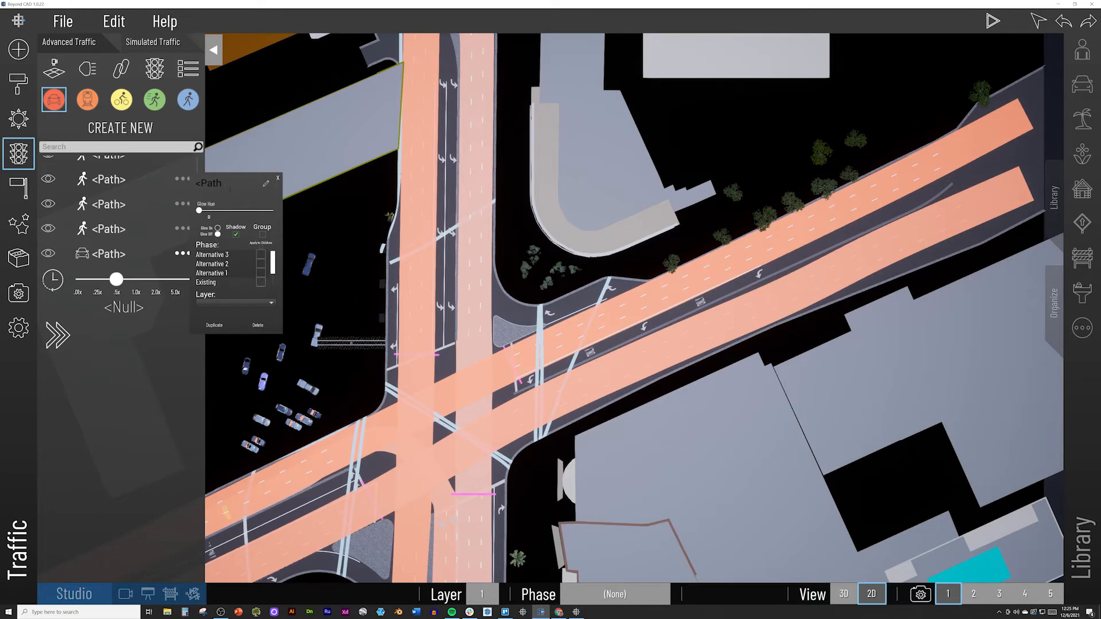
{"action": "key", "text": "BackSpace"}
{"action": "key", "text": "BackSpace"}
{"action": "key", "text": "BackSpace"}
{"action": "key", "text": "BackSpace"}
{"action": "key", "text": "BackSpace"}
{"action": "type", "text": "North to WEst"}
{"action": "key", "text": "BackSpace"}
{"action": "key", "text": "BackSpace"}
{"action": "key", "text": "BackSpace"}
{"action": "type", "text": "est"}
{"action": "key", "text": "Return"}
Create a vehicle path from the east road's left-turn lane through the intersection to the far end of the south road
{"action": "middle_click_drag", "start_coordinate": [428, 259], "coordinate": [431, 218]}
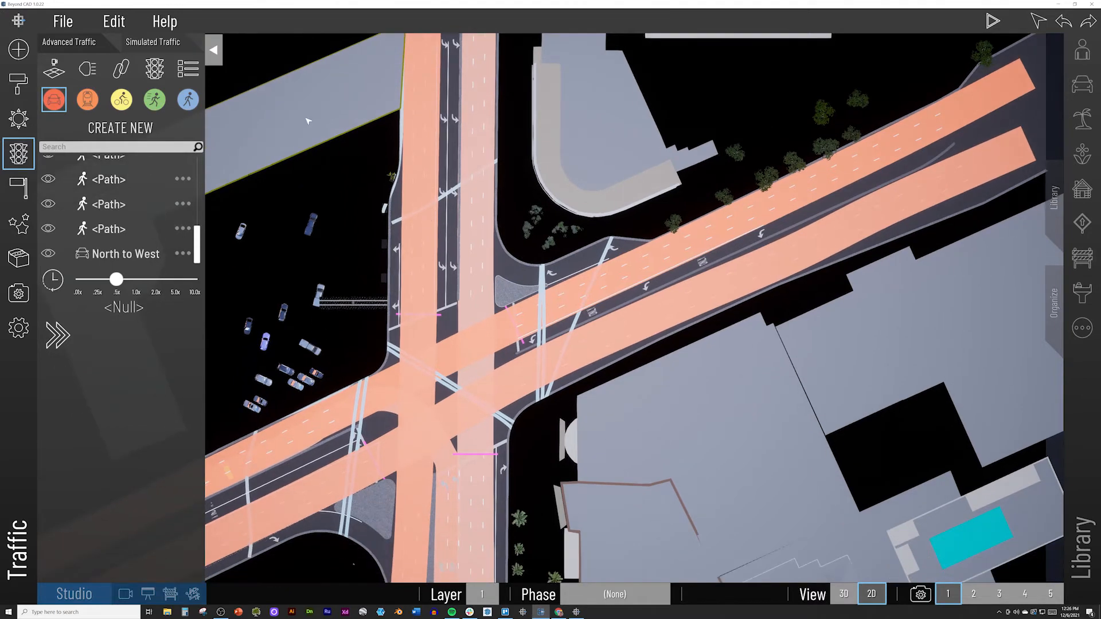
{"action": "left_click", "coordinate": [137, 129]}
{"action": "middle_click_drag", "start_coordinate": [1030, 116], "coordinate": [617, 236]}
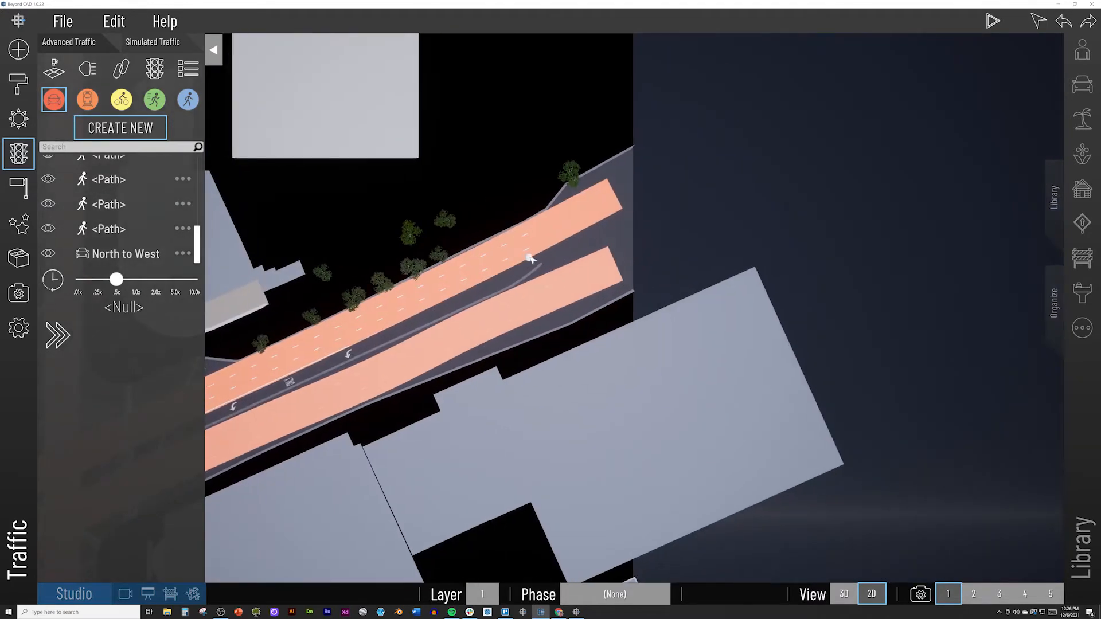
{"action": "middle_click_drag", "start_coordinate": [413, 326], "coordinate": [431, 317]}
{"action": "left_click", "coordinate": [415, 326]}
{"action": "left_click", "coordinate": [460, 314]}
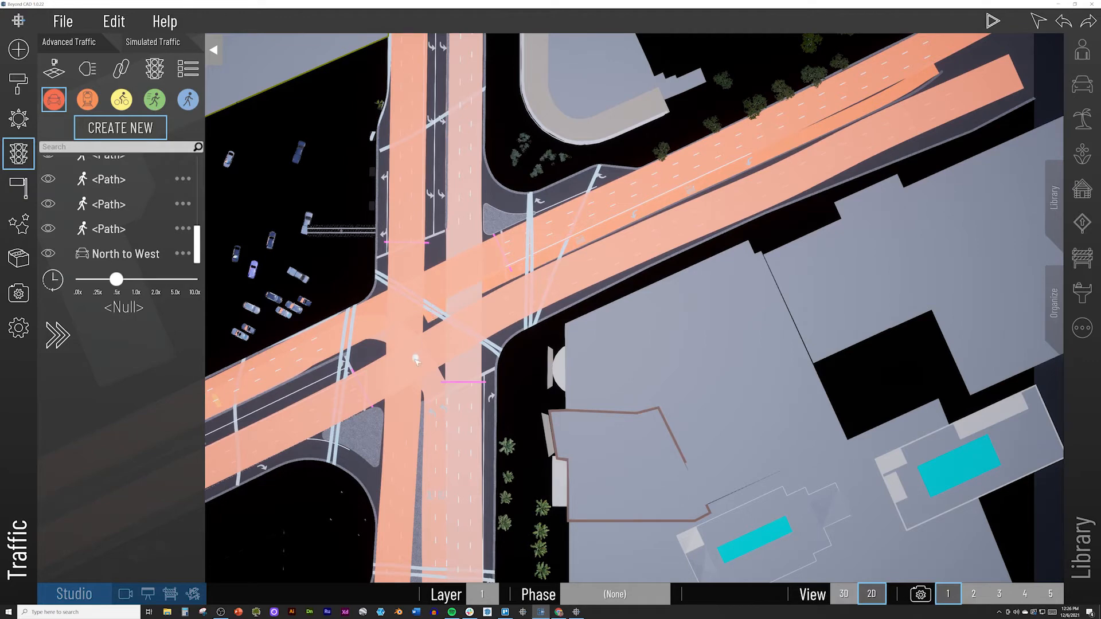
{"action": "middle_click_drag", "start_coordinate": [412, 413], "coordinate": [393, 378]}
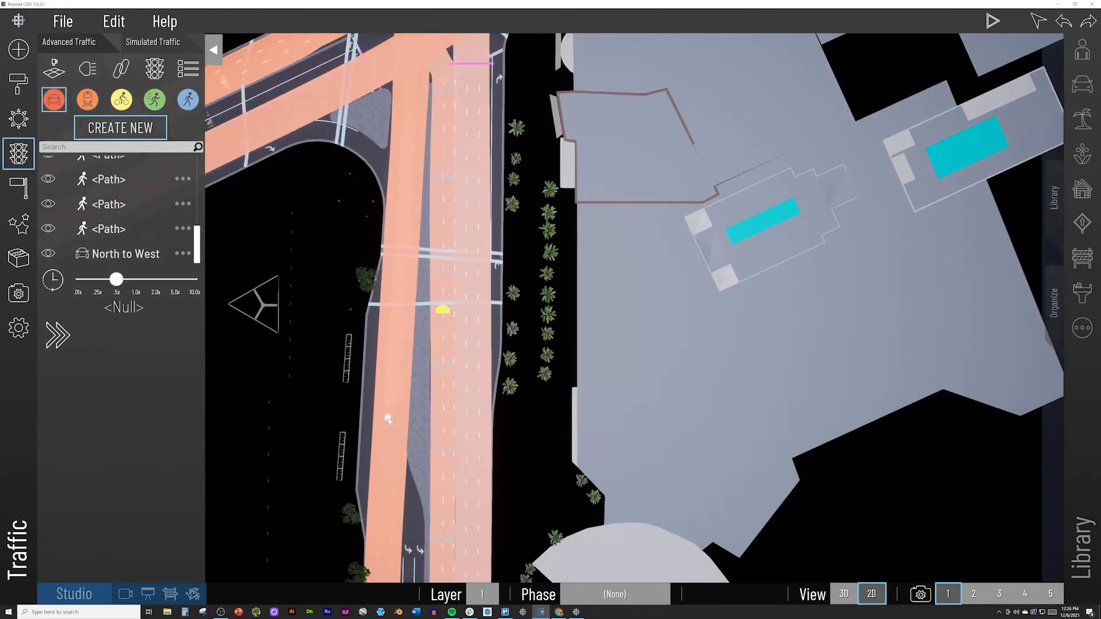
{"action": "middle_click_drag", "start_coordinate": [388, 419], "coordinate": [410, 386]}
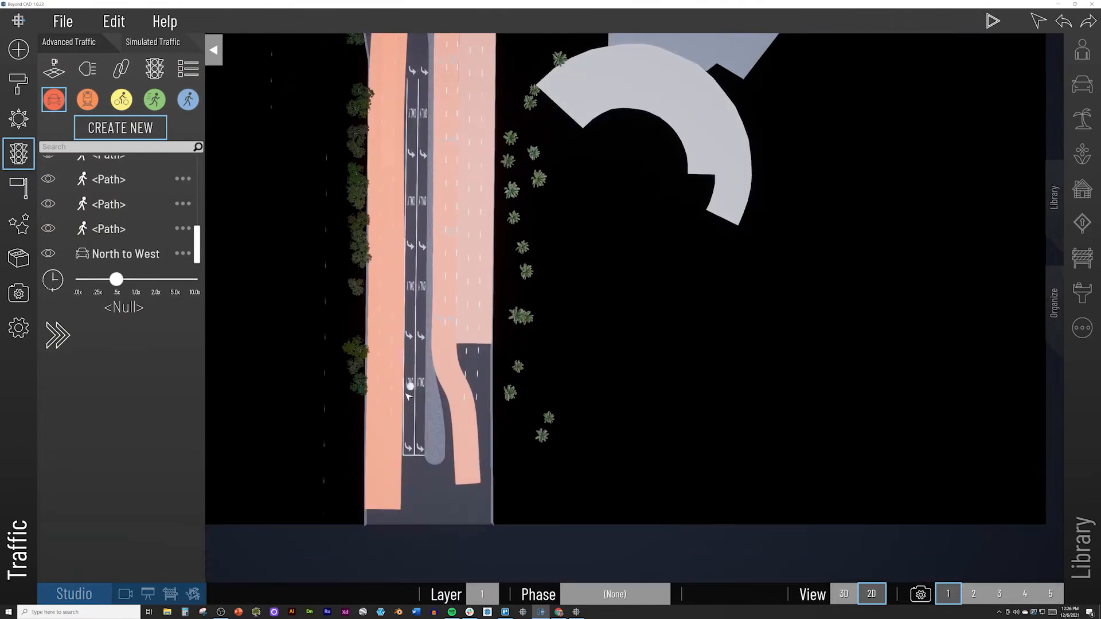
{"action": "left_click", "coordinate": [385, 481]}
{"action": "right_click", "coordinate": [381, 454]}
Rename the new vehicle path "West to South"
{"action": "middle_click_drag", "start_coordinate": [405, 346], "coordinate": [426, 372]}
{"action": "middle_click_drag", "start_coordinate": [527, 303], "coordinate": [517, 320]}
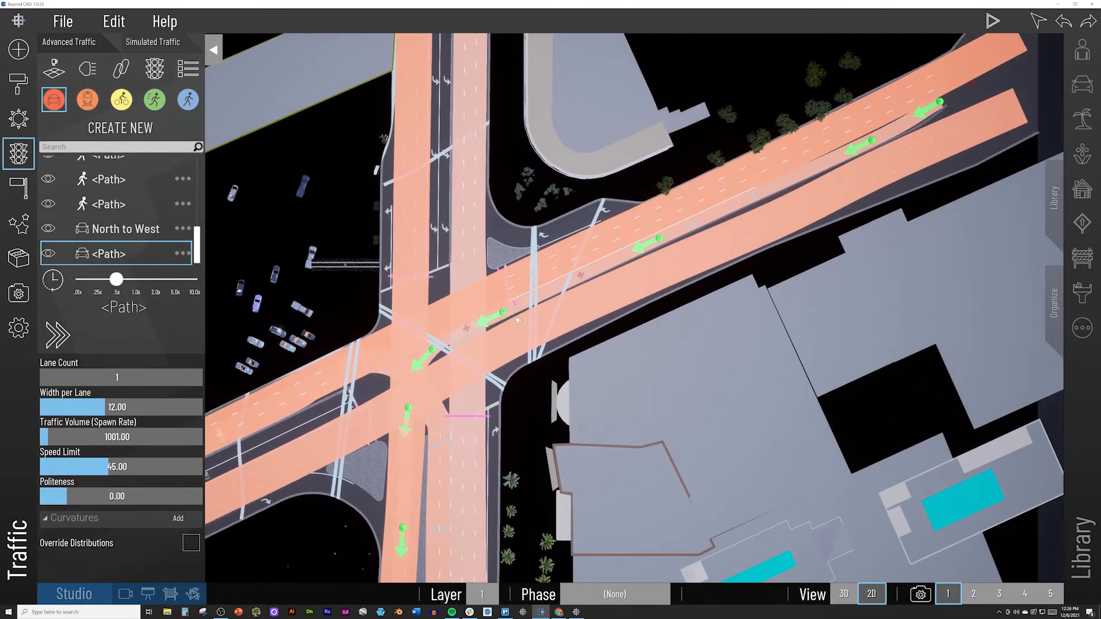
{"action": "left_click", "coordinate": [183, 253]}
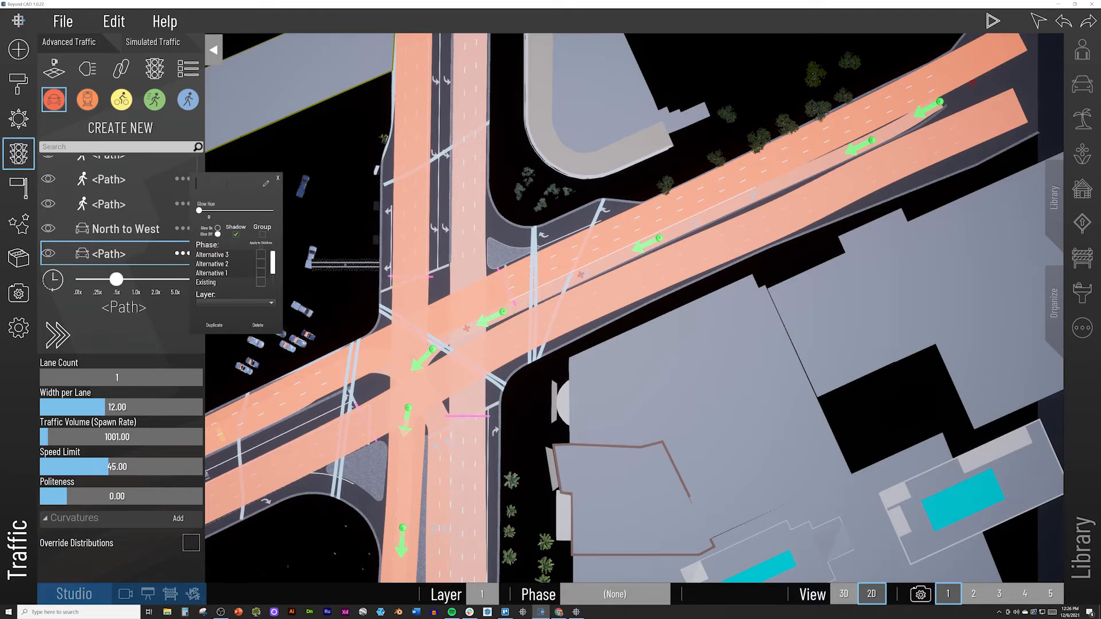
{"action": "type", "text": "West to S"}
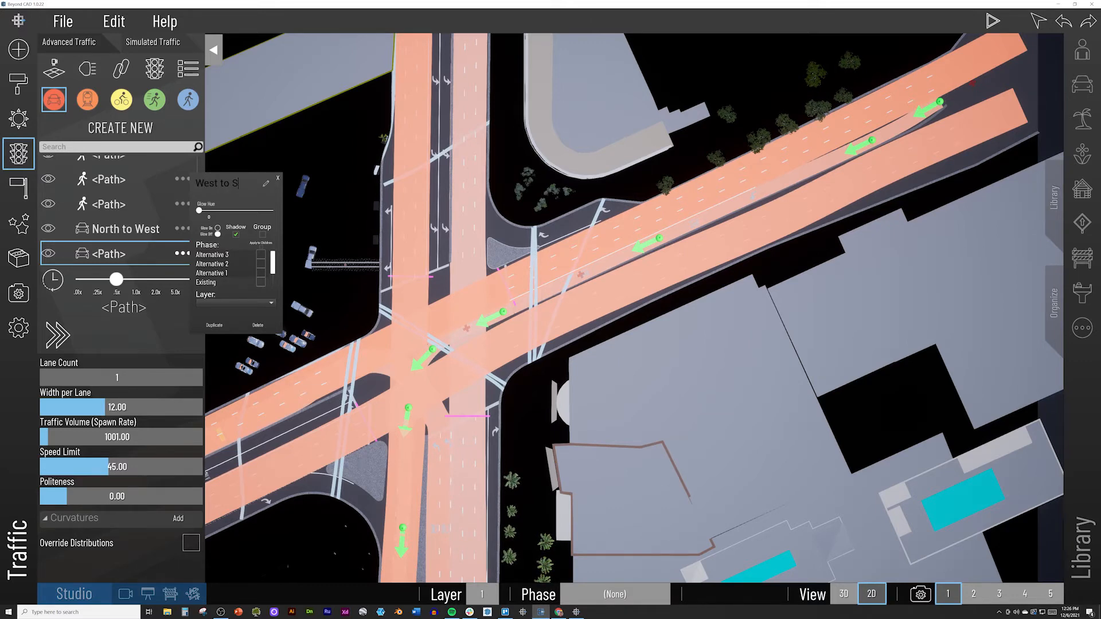
{"action": "type", "text": "outh"}
{"action": "key", "text": "Return"}
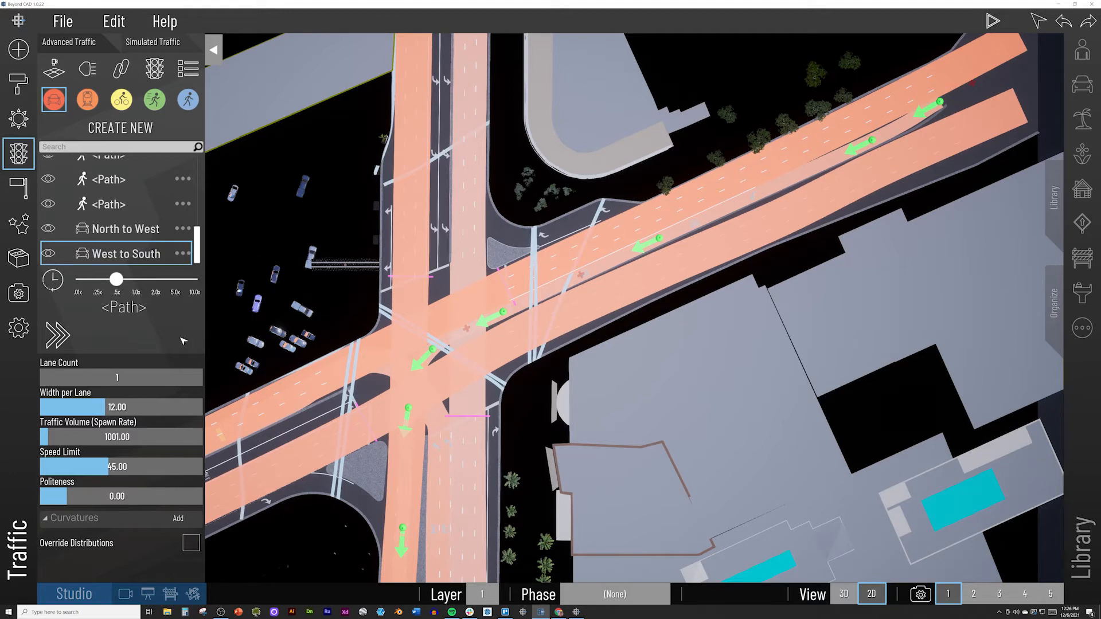
Set the West to South path's width per lane to 10 and its traffic volume to 200
{"action": "left_click", "coordinate": [122, 406]}
{"action": "type", "text": "11"}
{"action": "key", "text": "Return"}
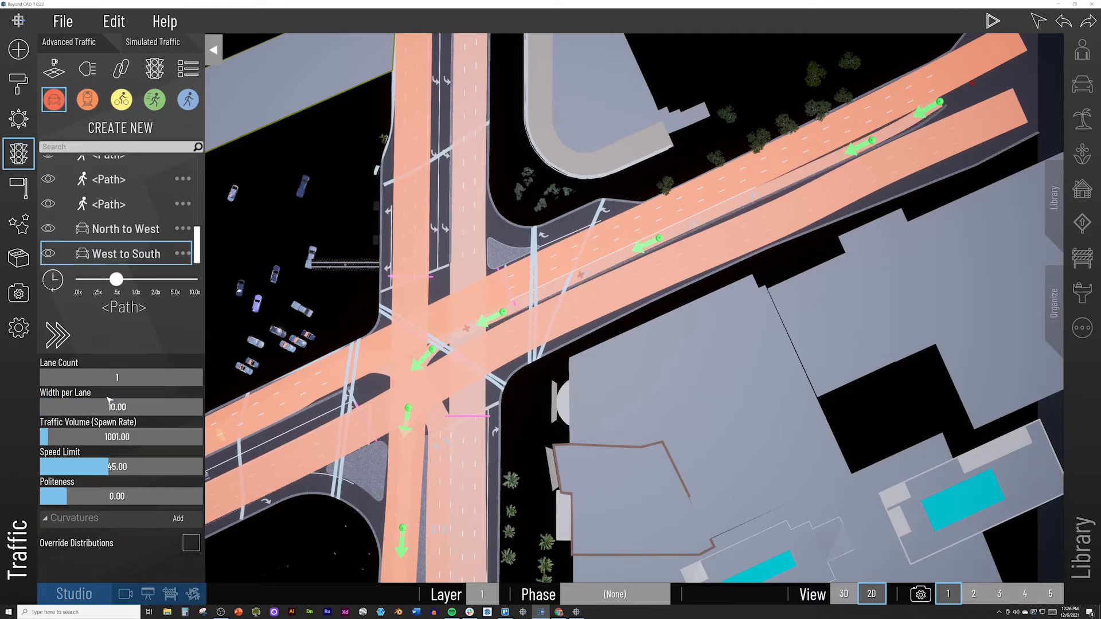
{"action": "type", "text": "0"}
{"action": "key", "text": "Tab"}
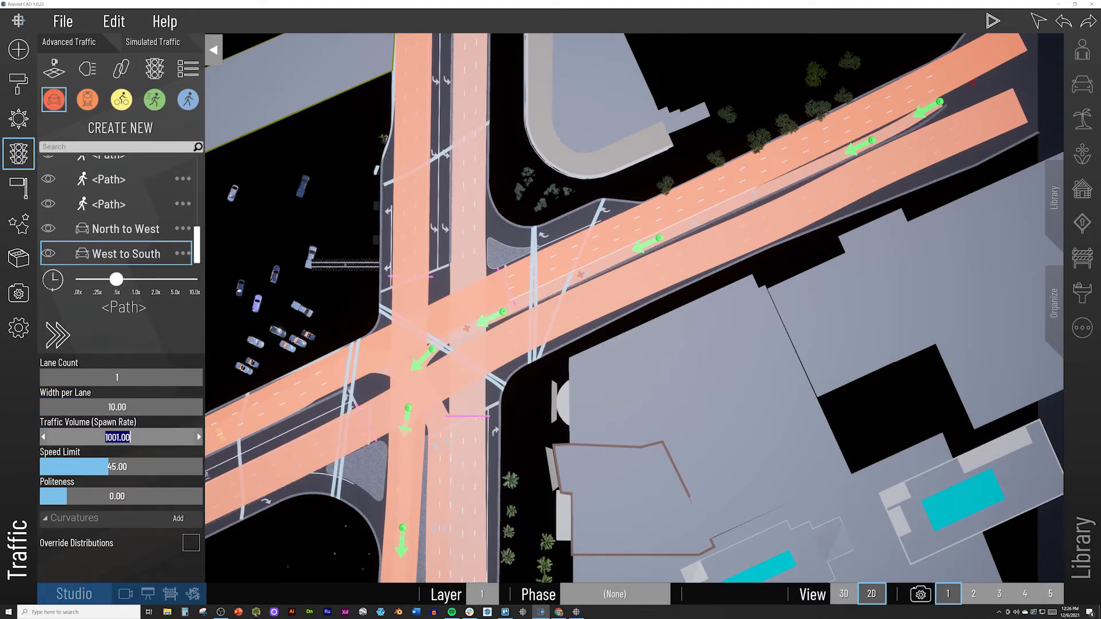
{"action": "type", "text": "200"}
{"action": "key", "text": "Return"}
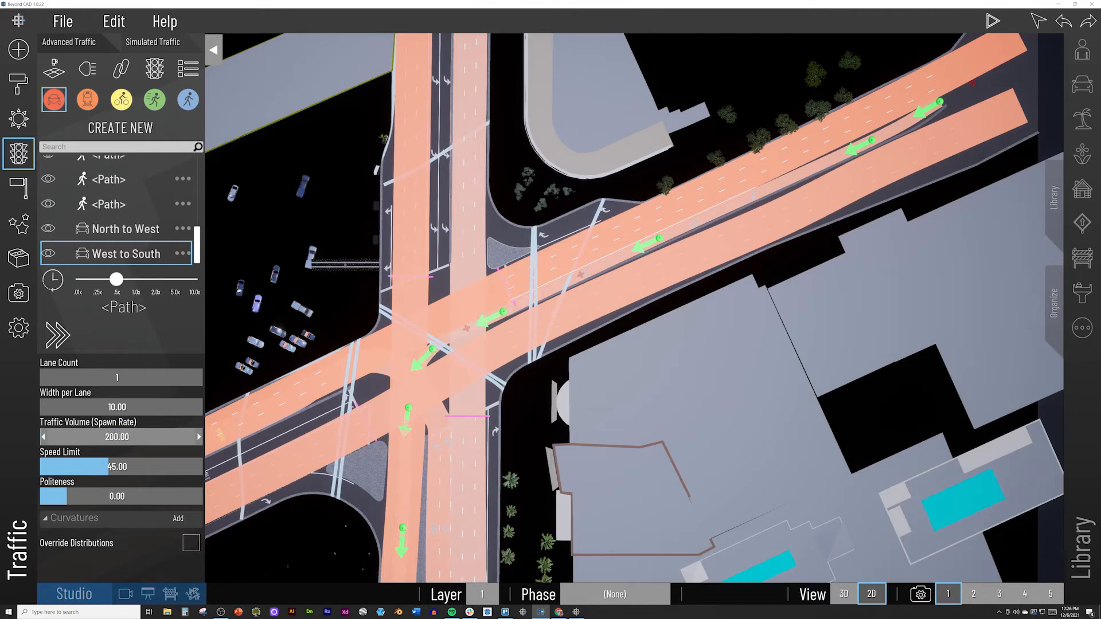
Set the West to South path's speed limit to 35
{"action": "left_click", "coordinate": [122, 469]}
{"action": "type", "text": "30"}
{"action": "key", "text": "Return"}
{"action": "type", "text": "35"}
{"action": "key", "text": "Return"}
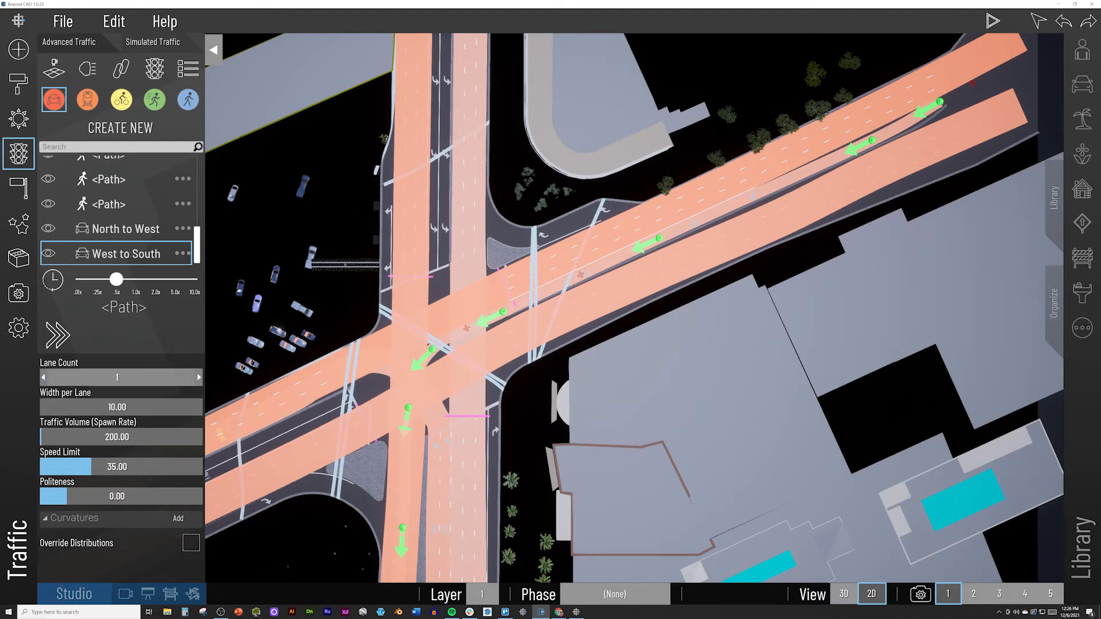
Start a new vehicle path on the north road and route it into the left-turn lane toward the intersection
{"action": "middle_click_drag", "start_coordinate": [434, 150], "coordinate": [462, 612]}
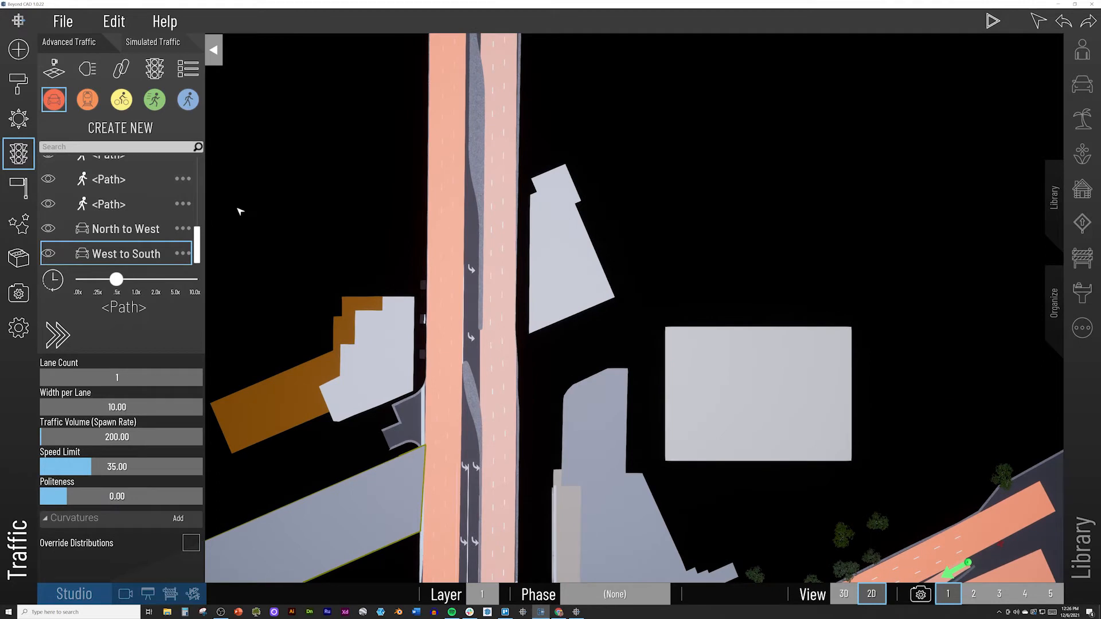
{"action": "left_click", "coordinate": [125, 130]}
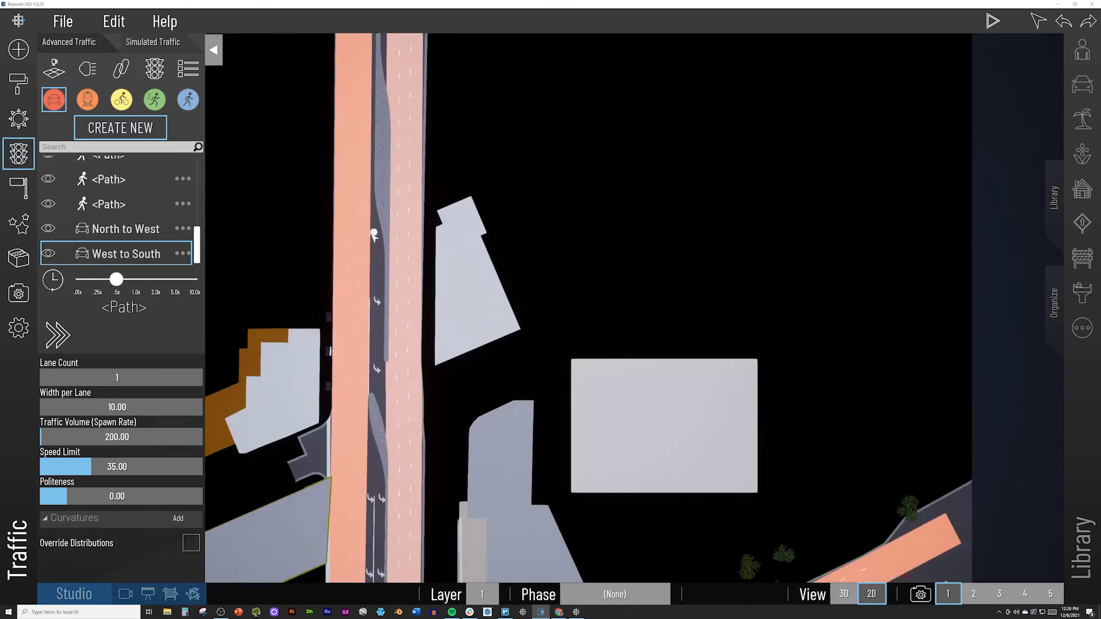
{"action": "left_click", "coordinate": [367, 264]}
{"action": "key", "text": "s"}
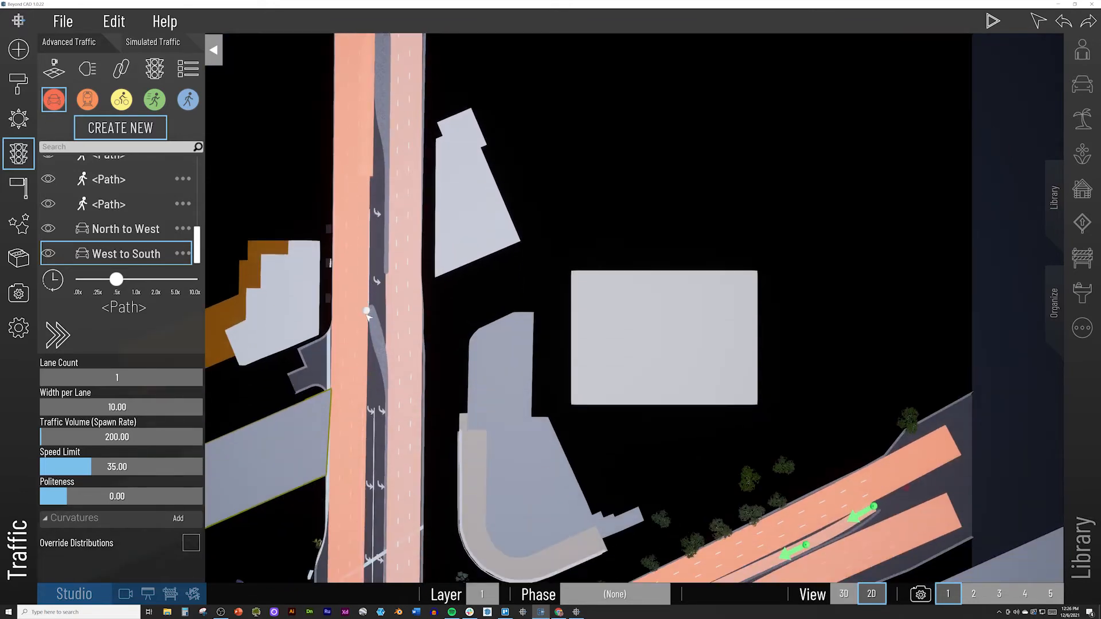
{"action": "left_click", "coordinate": [364, 344]}
{"action": "middle_click_drag", "start_coordinate": [367, 345], "coordinate": [336, 128]}
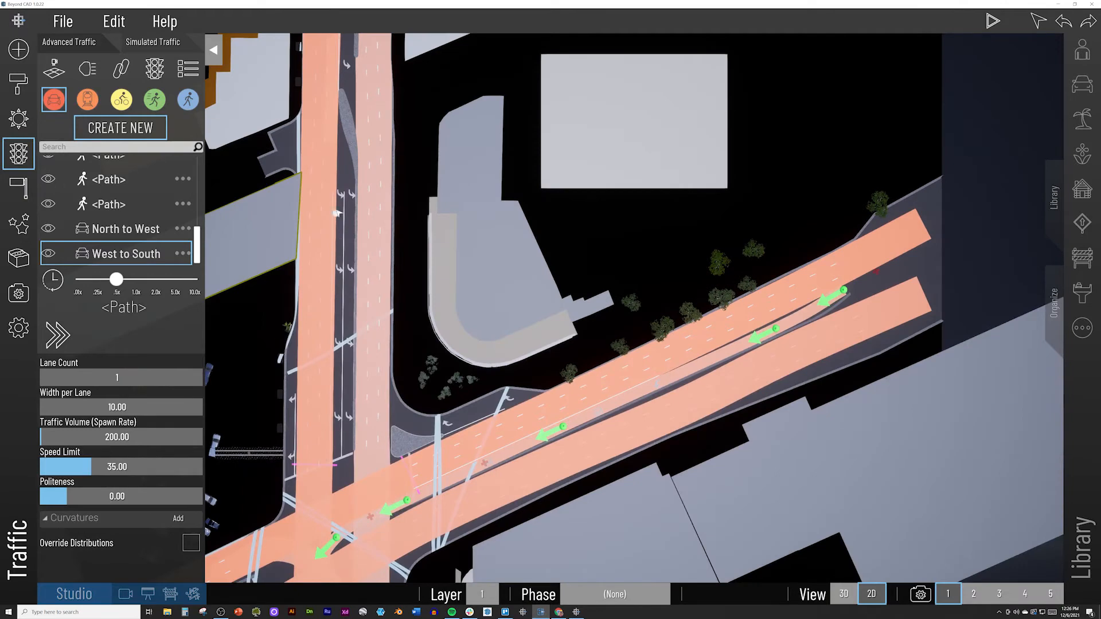
{"action": "left_click", "coordinate": [349, 252]}
{"action": "key", "text": "s"}
{"action": "left_click", "coordinate": [351, 303]}
{"action": "key", "text": "s"}
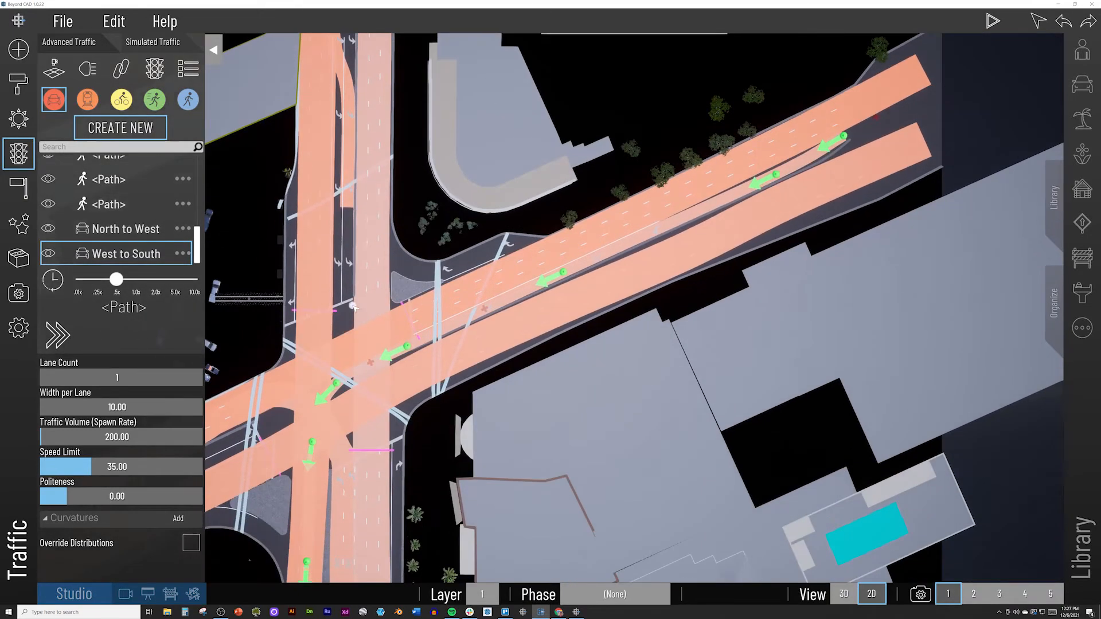
Extend the new path from the left-turn lane through the intersection and finish it at the end of the east road
{"action": "left_click", "coordinate": [348, 298]}
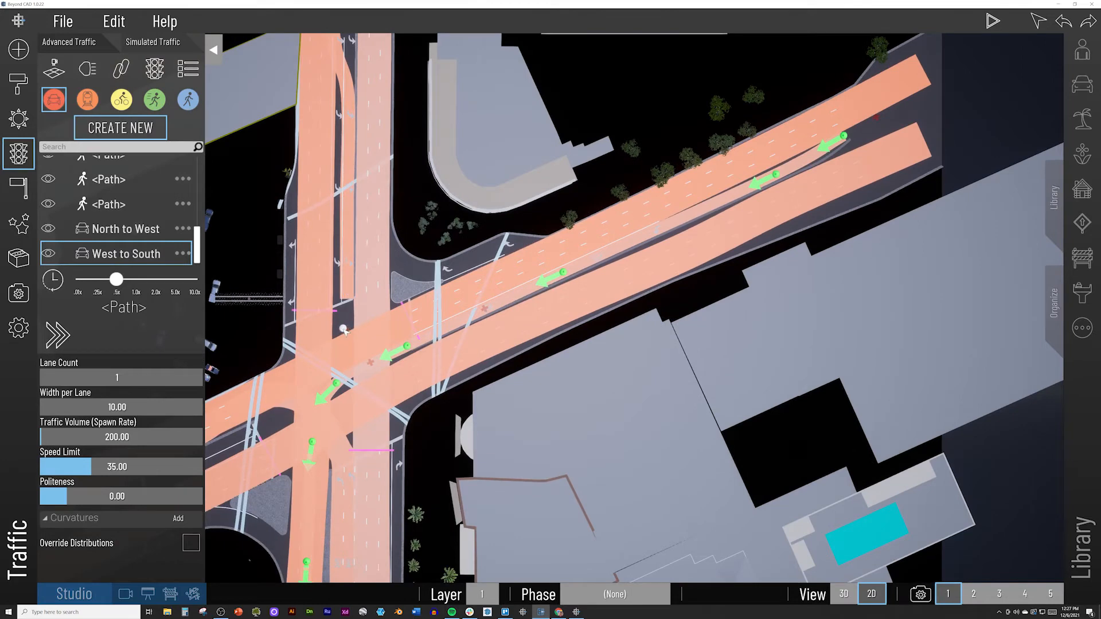
{"action": "left_click", "coordinate": [346, 334]}
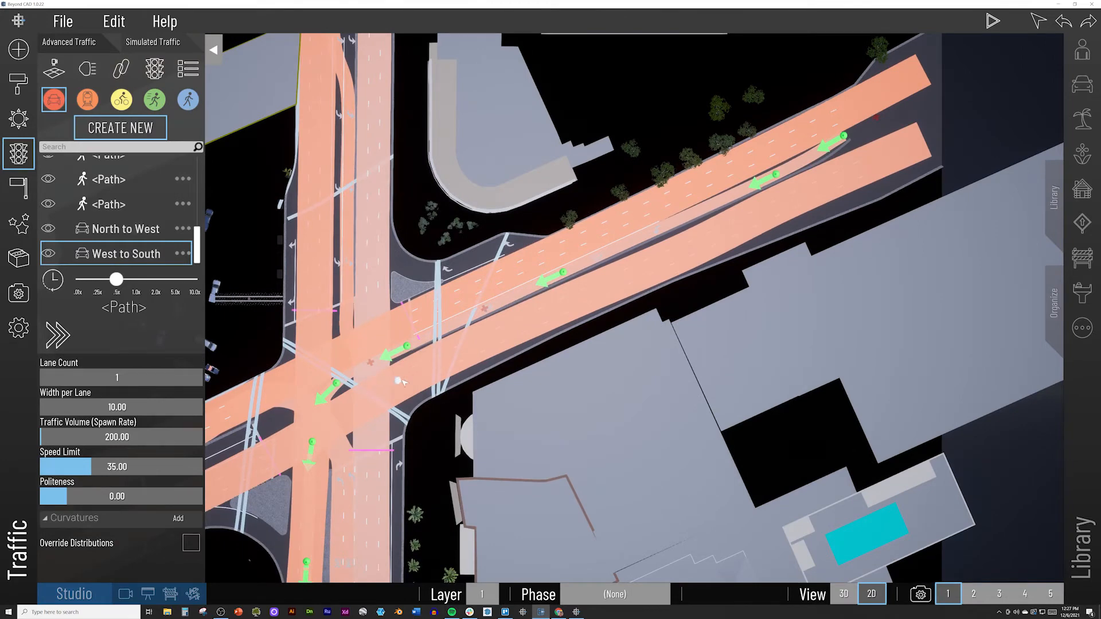
{"action": "key", "text": "d"}
{"action": "key", "text": "w"}
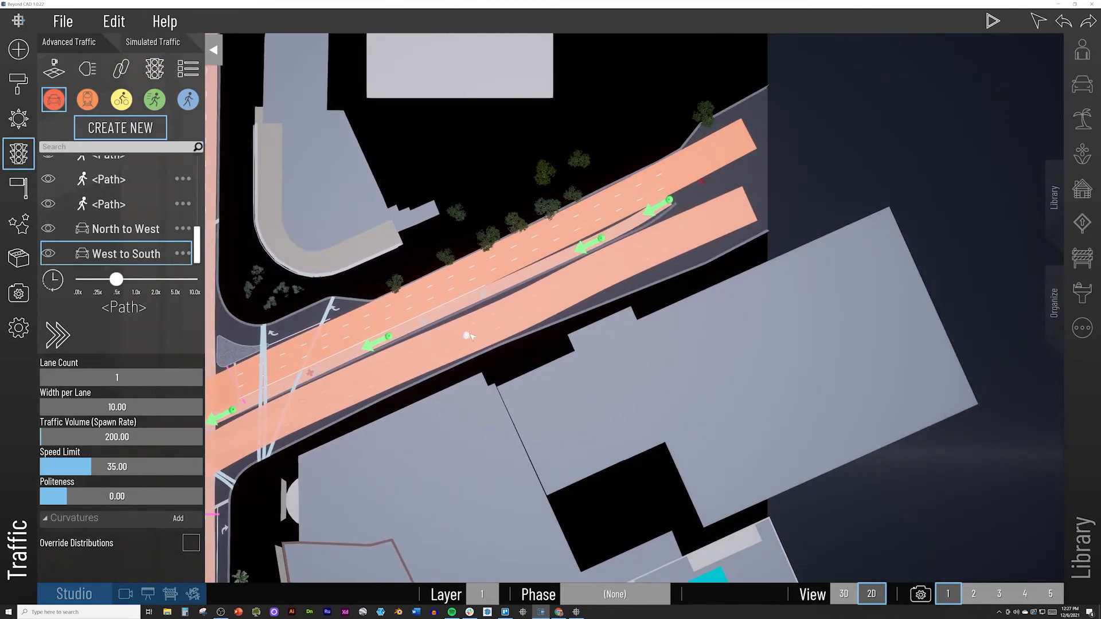
{"action": "key", "text": "d"}
{"action": "key", "text": "w"}
{"action": "left_click", "coordinate": [644, 257]}
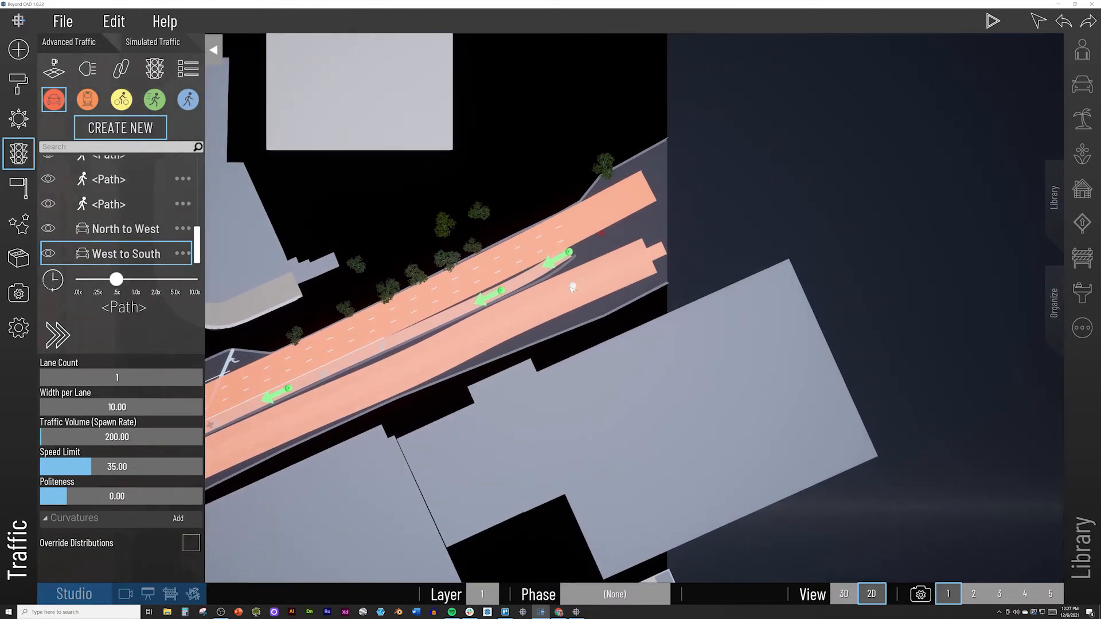
{"action": "right_click", "coordinate": [572, 288]}
Set the new north-road left-turn path's width per lane to 11 and its traffic volume to 150
{"action": "key", "text": "a"}
{"action": "key", "text": "s"}
{"action": "key", "text": "d"}
{"action": "key", "text": "w"}
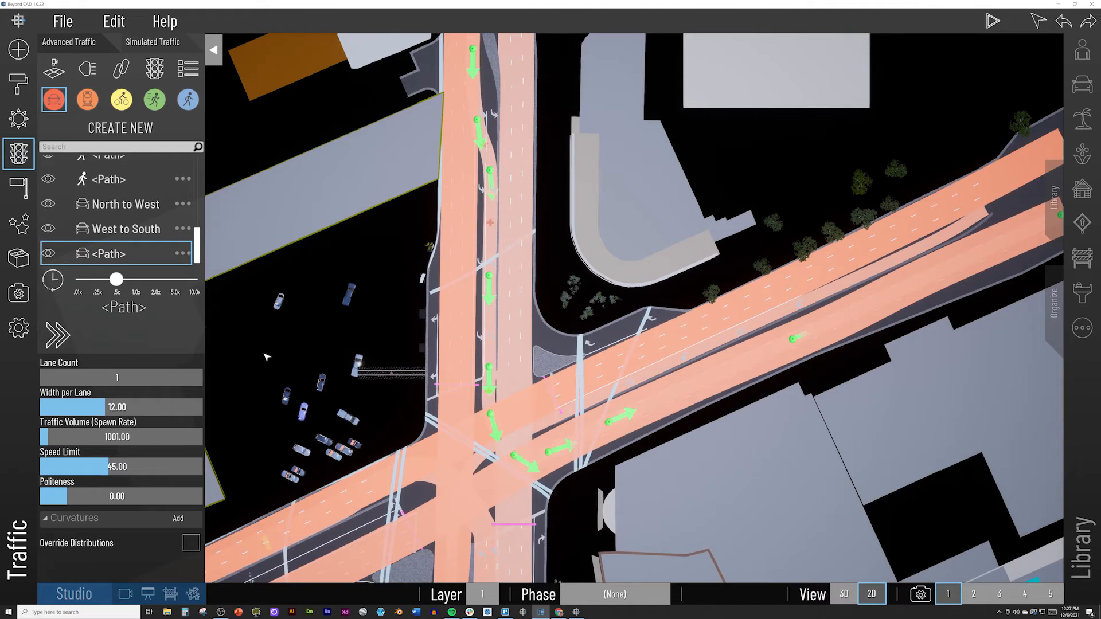
{"action": "left_click", "coordinate": [118, 407]}
{"action": "type", "text": "10"}
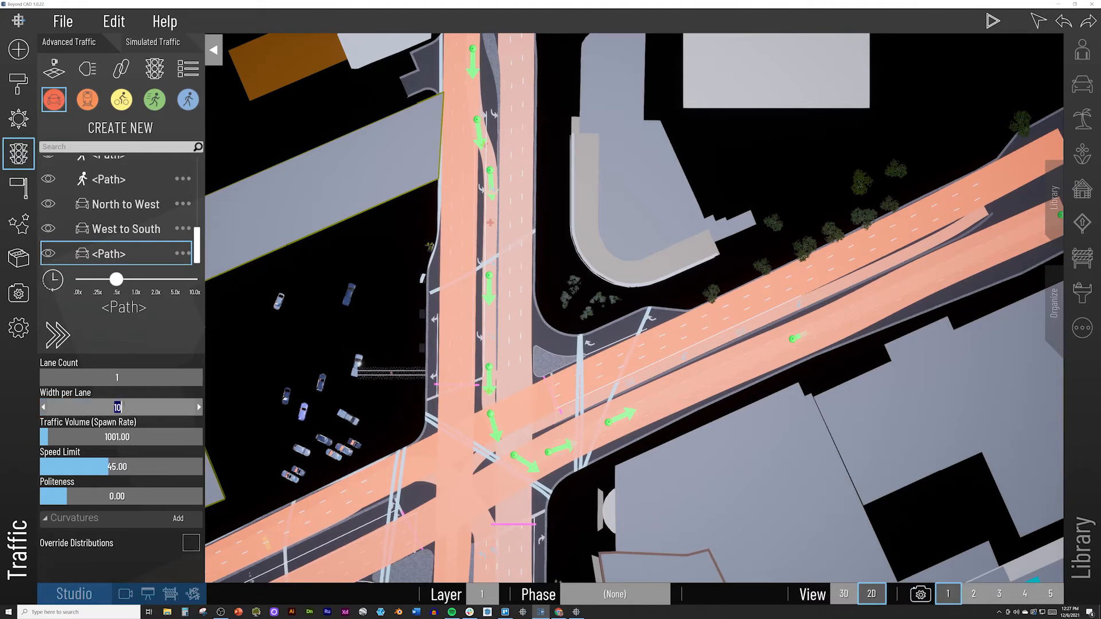
{"action": "type", "text": "11"}
{"action": "key", "text": "Return"}
{"action": "key", "text": "Tab"}
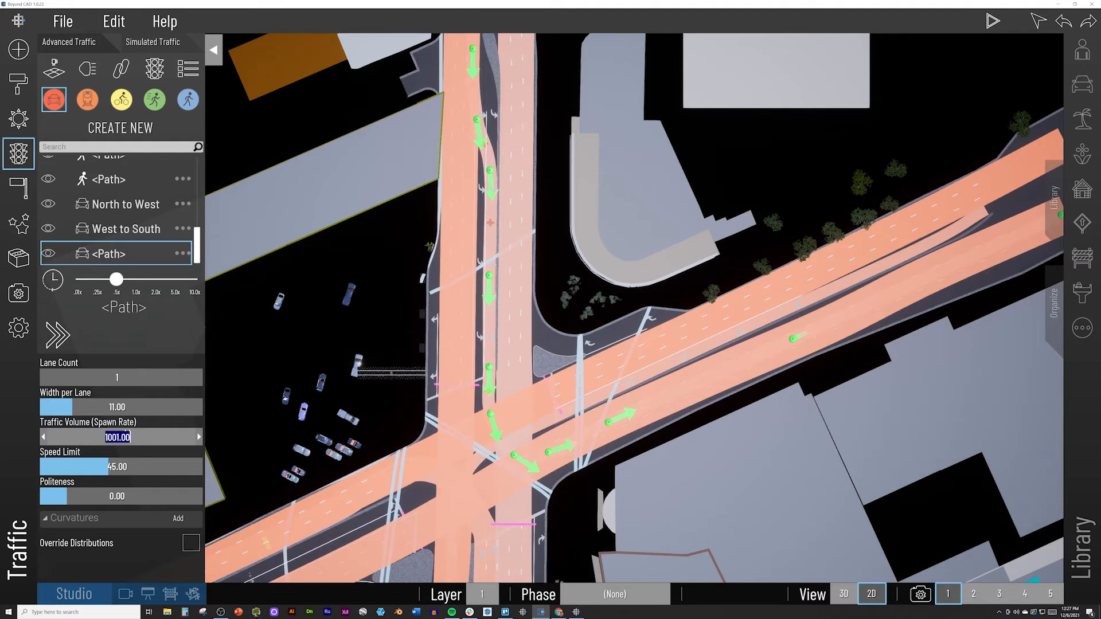
{"action": "type", "text": "150"}
{"action": "key", "text": "Return"}
Set the path's speed limit to 31 and add a curvature spanning from the turn lane to the east exit road
{"action": "key", "text": "Tab"}
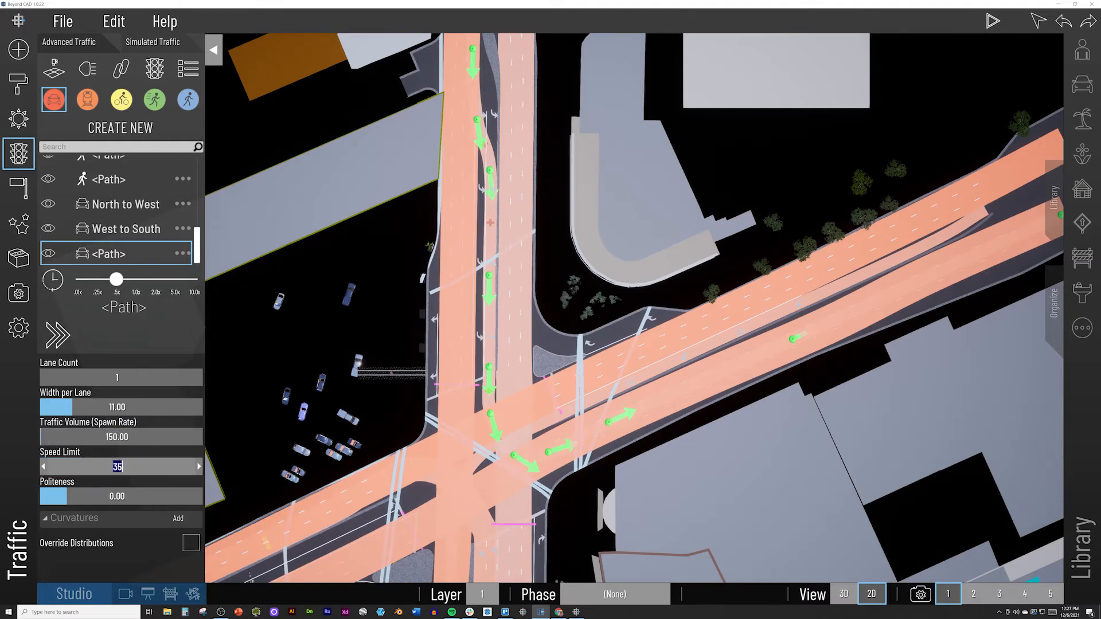
{"action": "type", "text": "31"}
{"action": "key", "text": "Return"}
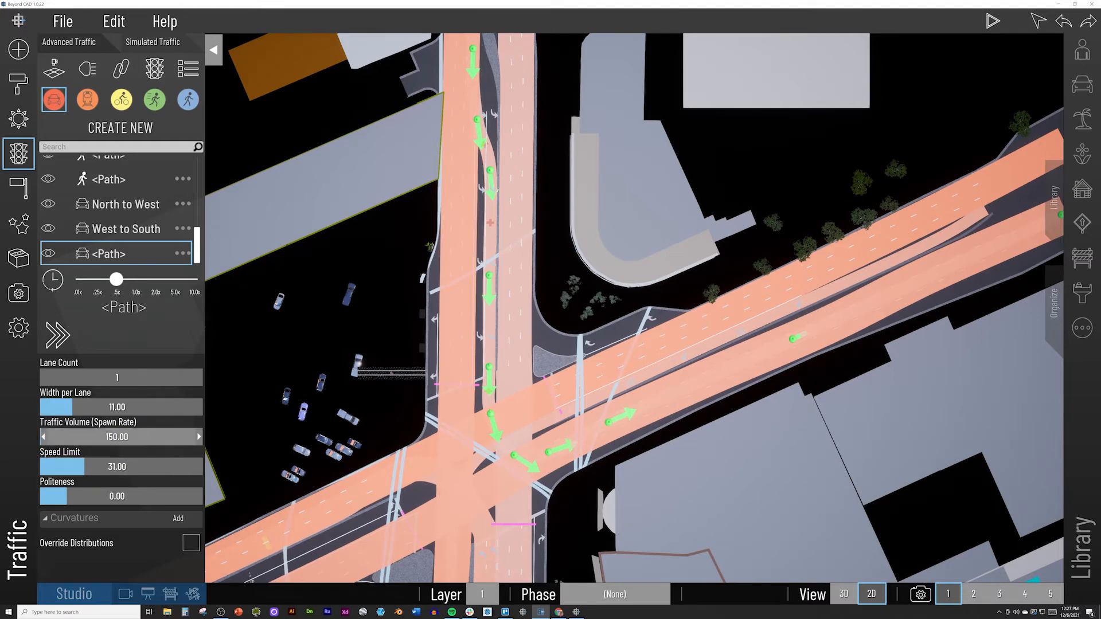
{"action": "left_click", "coordinate": [178, 519]}
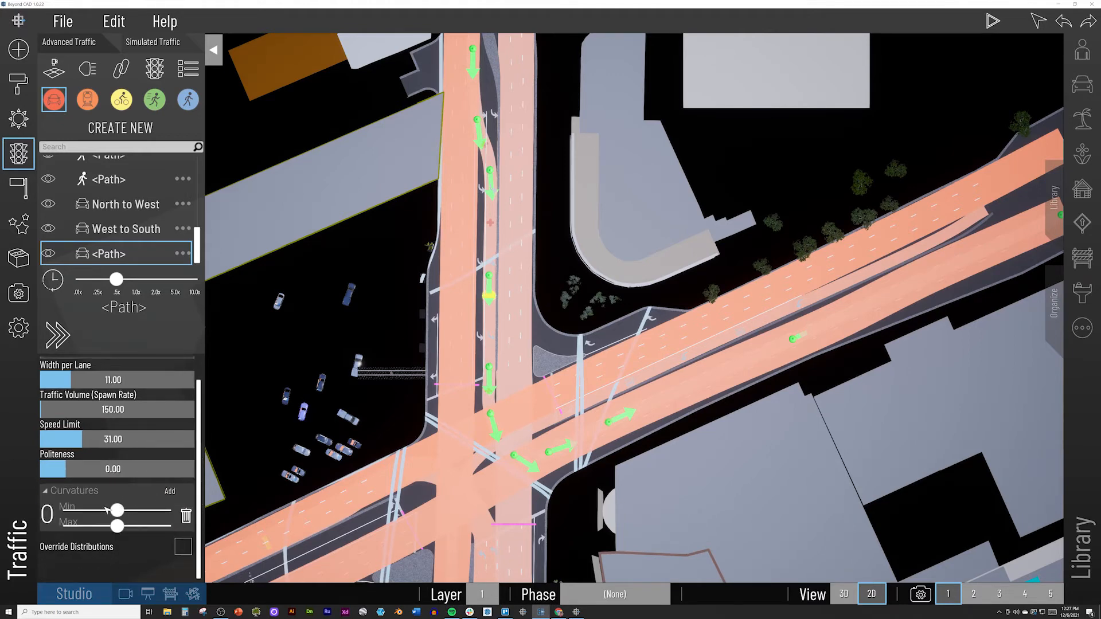
{"action": "left_click_drag", "start_coordinate": [116, 510], "coordinate": [148, 526]}
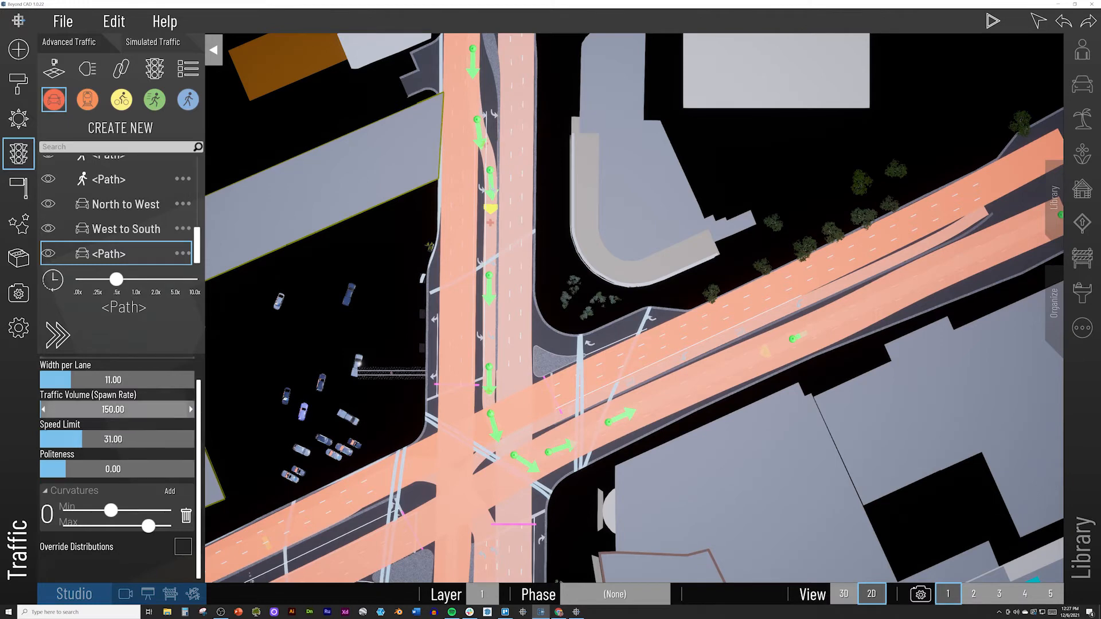
Rename the new left-turn path "South to East" and deselect it
{"action": "left_click", "coordinate": [183, 254]}
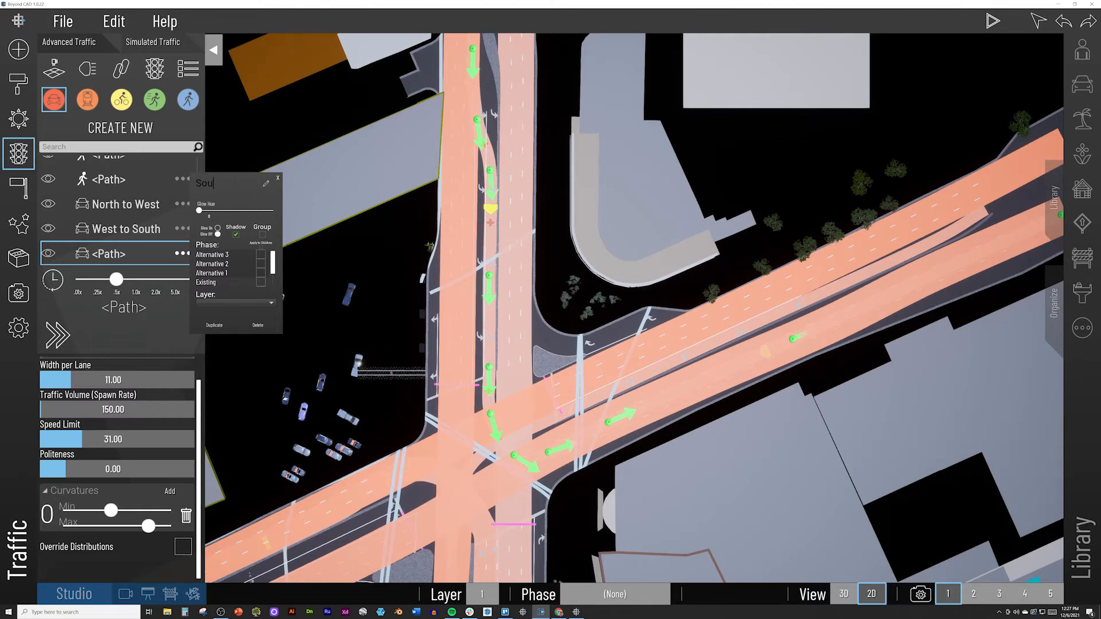
{"action": "type", "text": "South to East"}
{"action": "key", "text": "Return"}
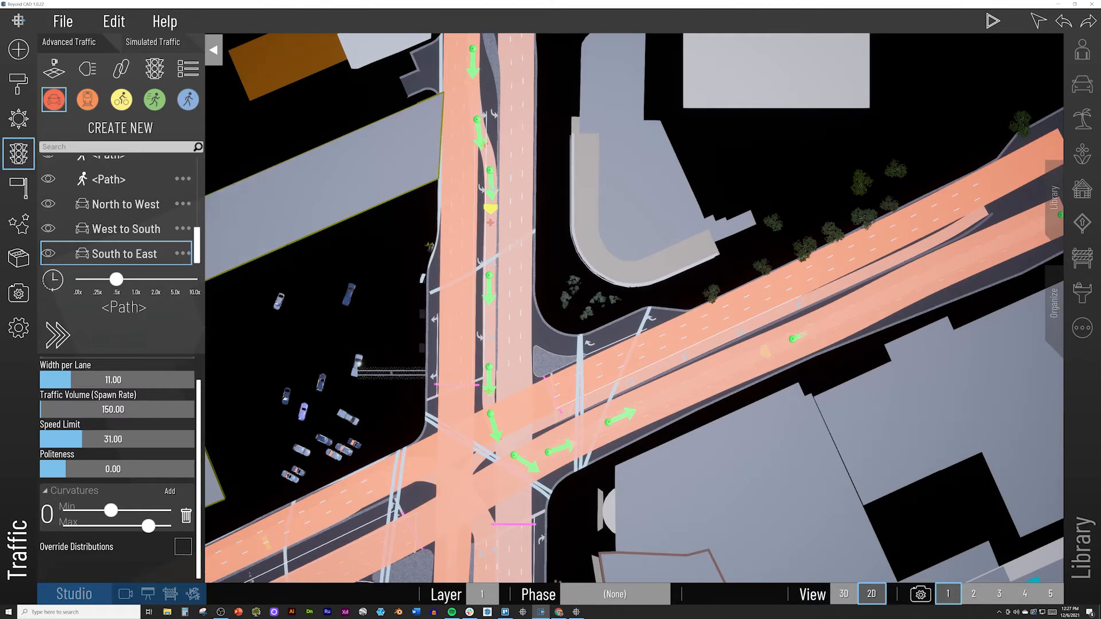
{"action": "left_click", "coordinate": [341, 296]}
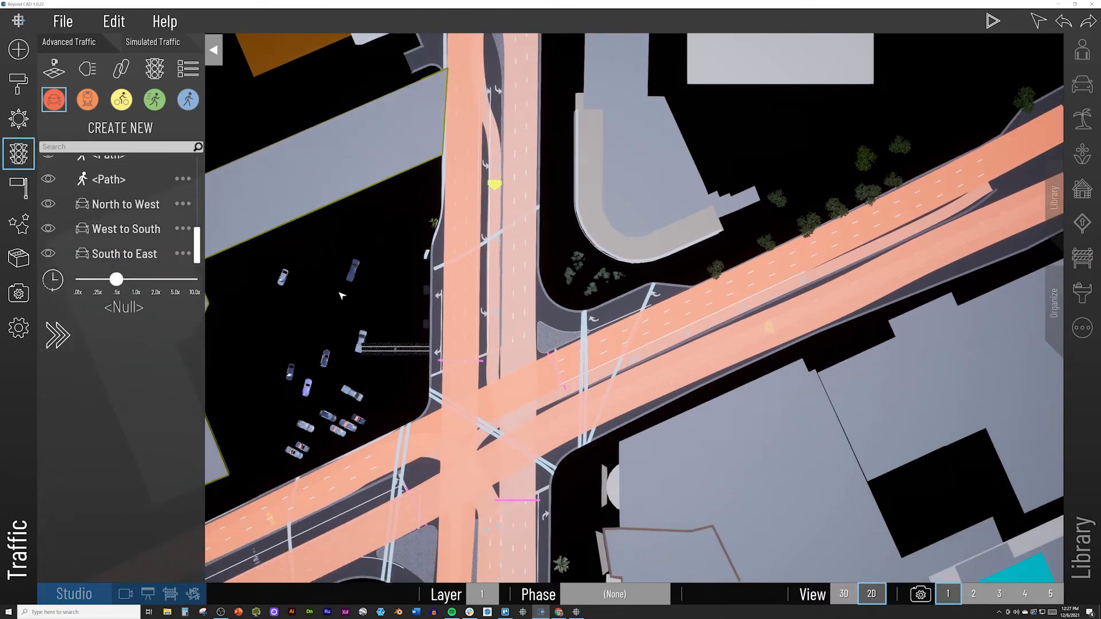
Add a curvature to the "West to South" path, spanning from the east road's turn lane to just past the intersection on the south road
{"action": "left_click", "coordinate": [588, 387]}
{"action": "left_click", "coordinate": [610, 376]}
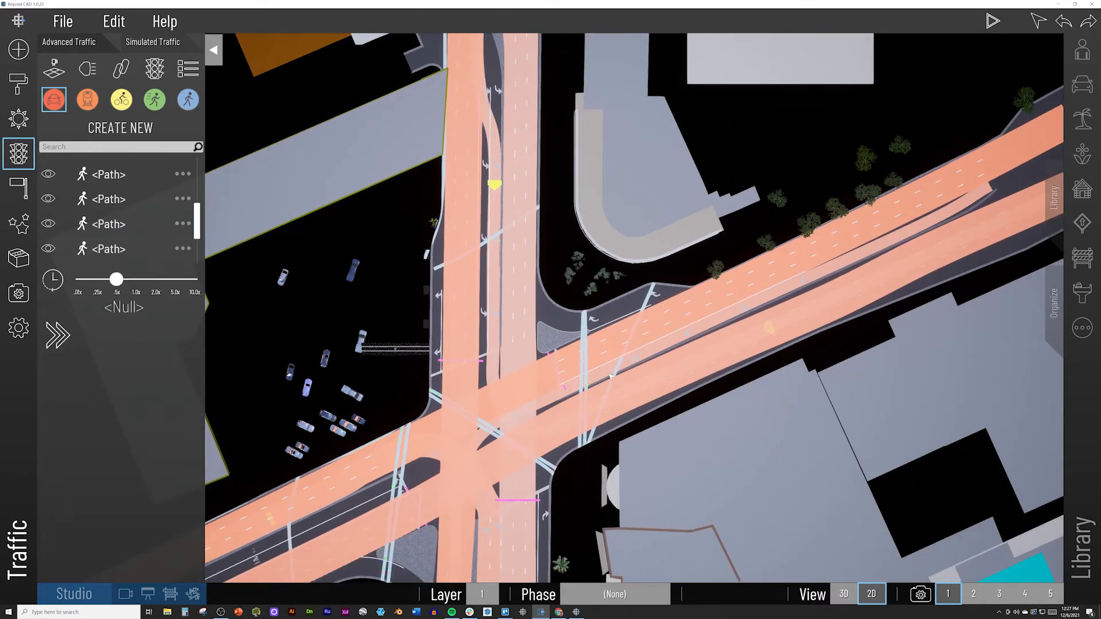
{"action": "middle_click_drag", "start_coordinate": [808, 285], "coordinate": [681, 348]}
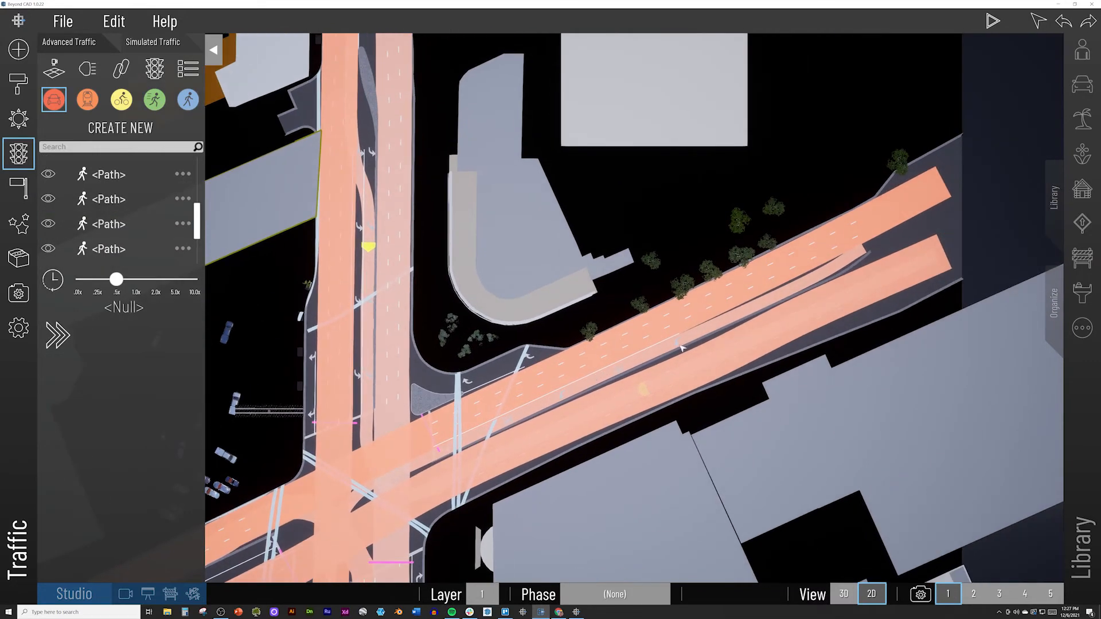
{"action": "left_click", "coordinate": [769, 302]}
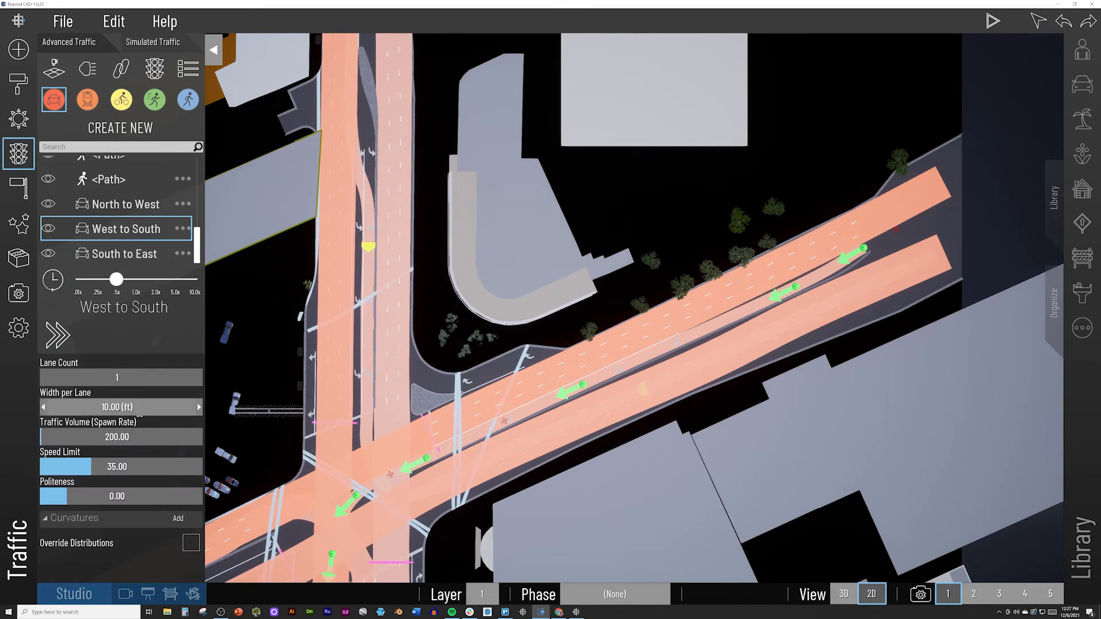
{"action": "left_click", "coordinate": [178, 518]}
{"action": "mouse_move", "coordinate": [117, 511]}
{"action": "left_mouse_down"}
{"action": "mouse_move", "coordinate": [82, 510]}
{"action": "mouse_move", "coordinate": [120, 526]}
{"action": "left_mouse_up"}
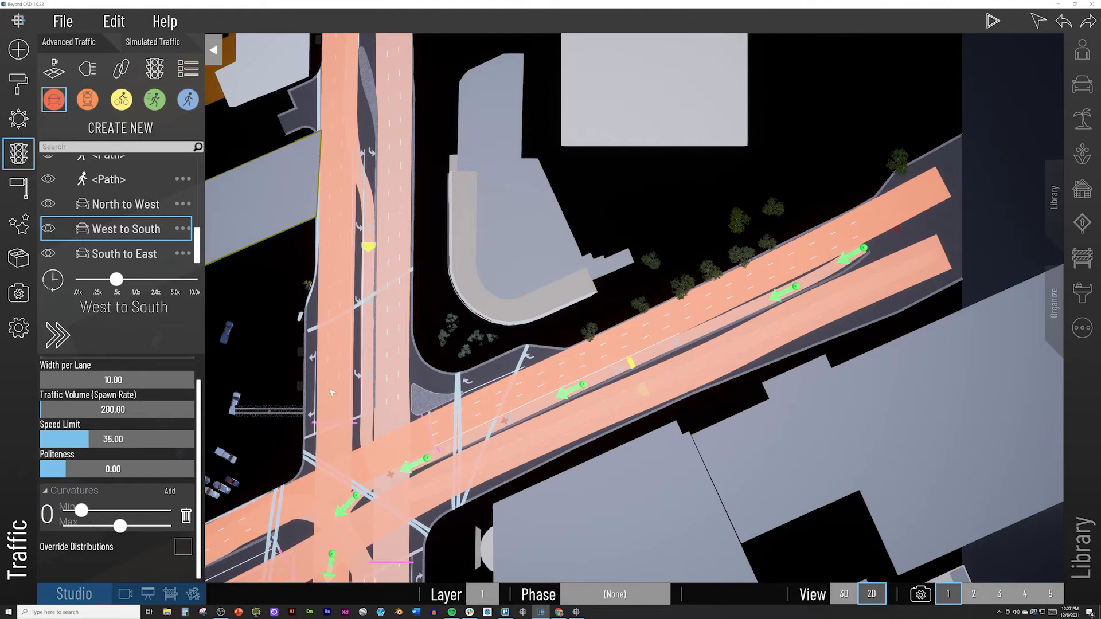
{"action": "middle_click_drag", "start_coordinate": [359, 367], "coordinate": [413, 55]}
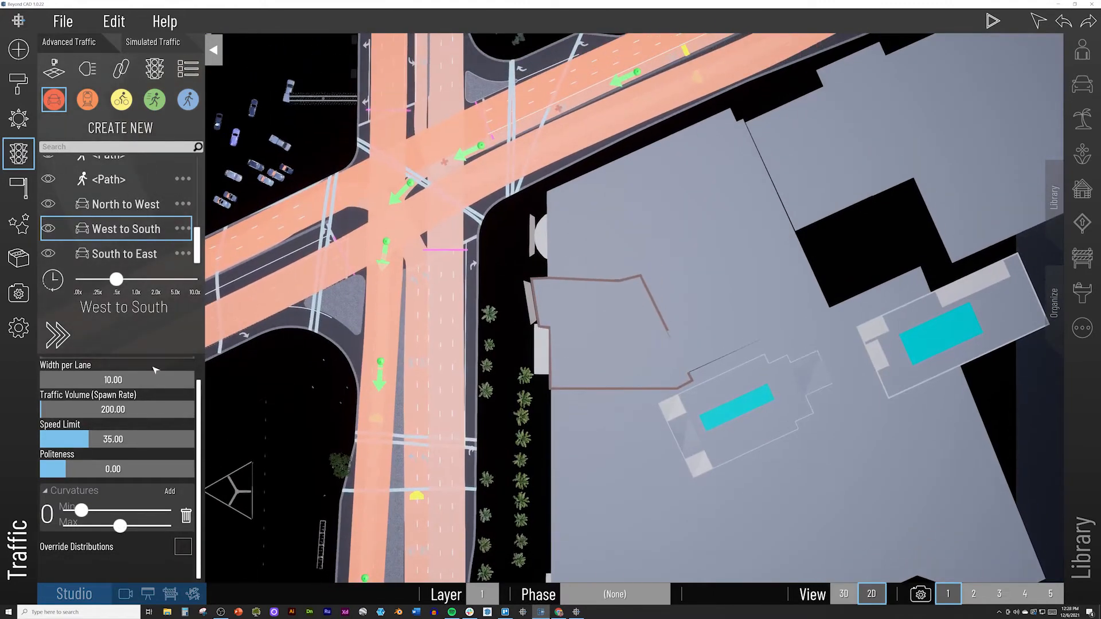
{"action": "left_click_drag", "start_coordinate": [120, 526], "coordinate": [115, 525]}
{"action": "middle_click_drag", "start_coordinate": [425, 395], "coordinate": [407, 518]}
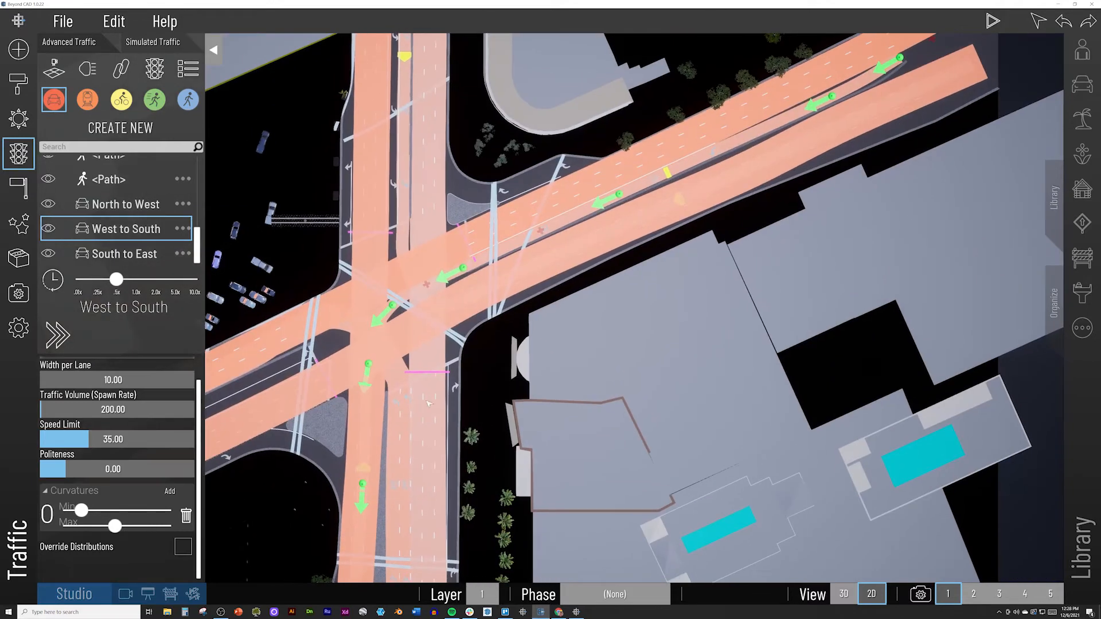
{"action": "middle_click_drag", "start_coordinate": [470, 368], "coordinate": [354, 551]}
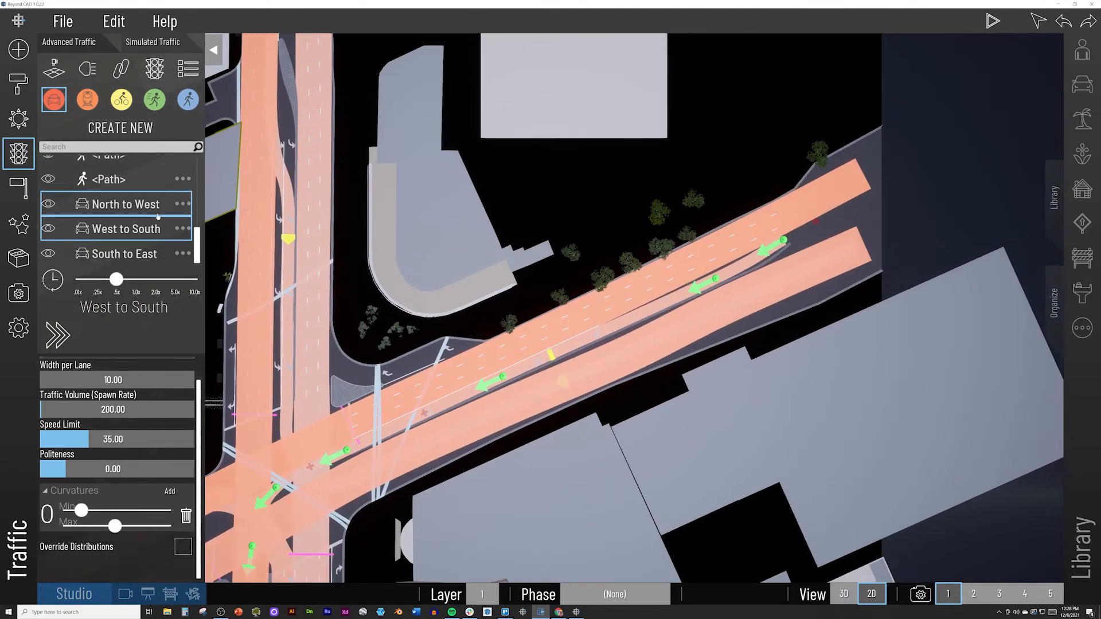
Start a new vehicle path at the west road's outer end and run it along the median left-turn lane toward the intersection
{"action": "middle_click_drag", "start_coordinate": [348, 221], "coordinate": [543, 48]}
{"action": "middle_click_drag", "start_coordinate": [251, 291], "coordinate": [376, 197]}
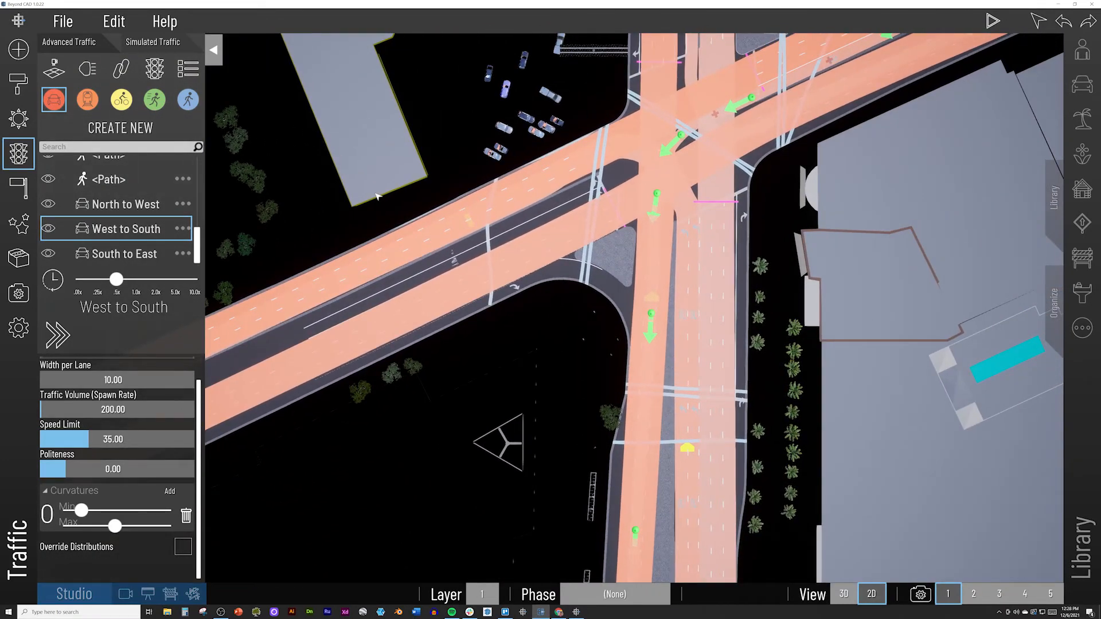
{"action": "middle_click_drag", "start_coordinate": [377, 197], "coordinate": [398, 220]}
{"action": "left_click", "coordinate": [431, 224]}
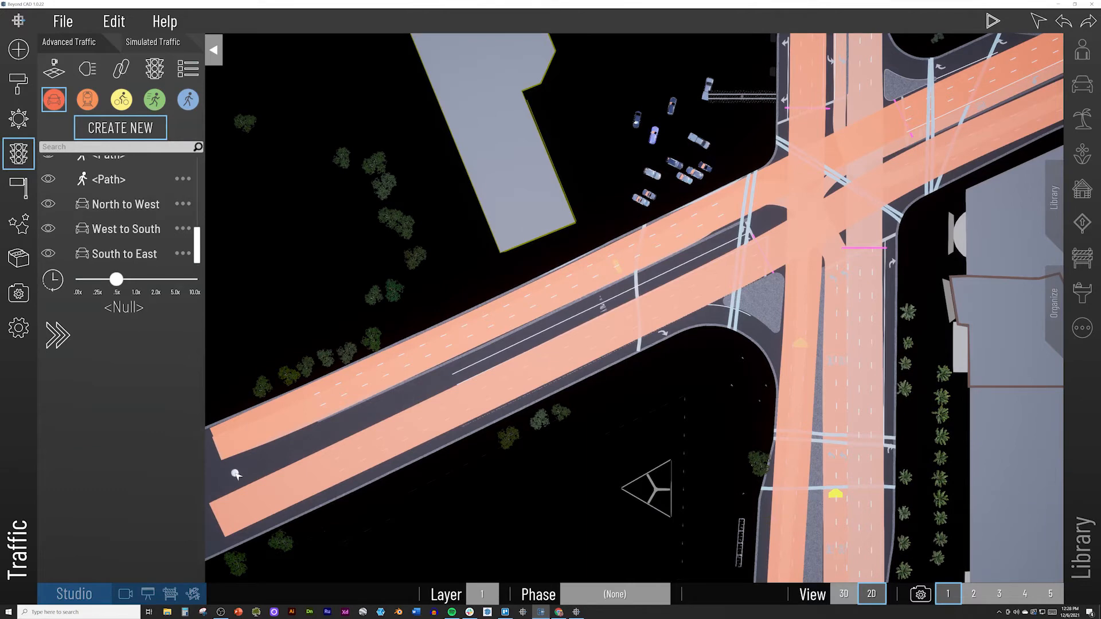
{"action": "left_click", "coordinate": [479, 365]}
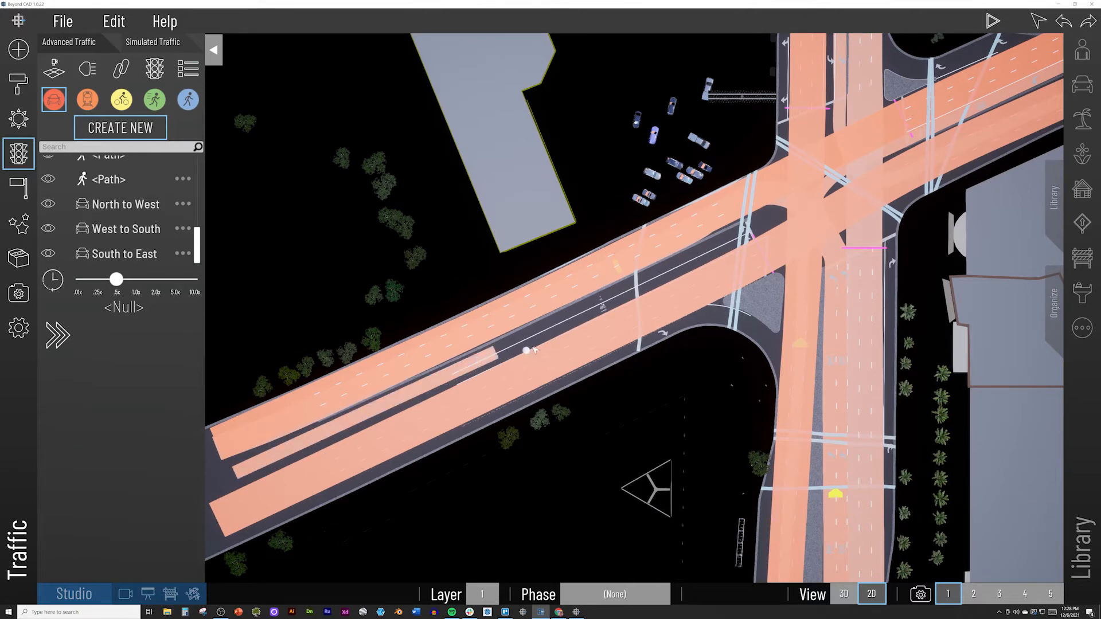
{"action": "left_click", "coordinate": [595, 308]}
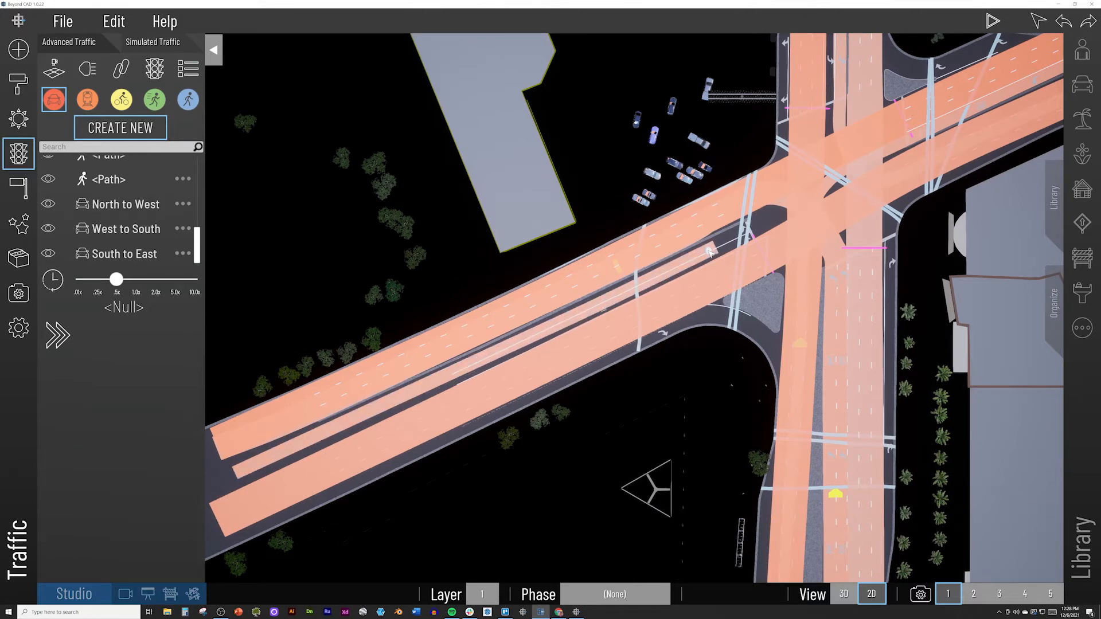
Extend the new path from the west road's turn lane through the intersection and finish it at the far end of the north road
{"action": "middle_click_drag", "start_coordinate": [707, 253], "coordinate": [565, 318]}
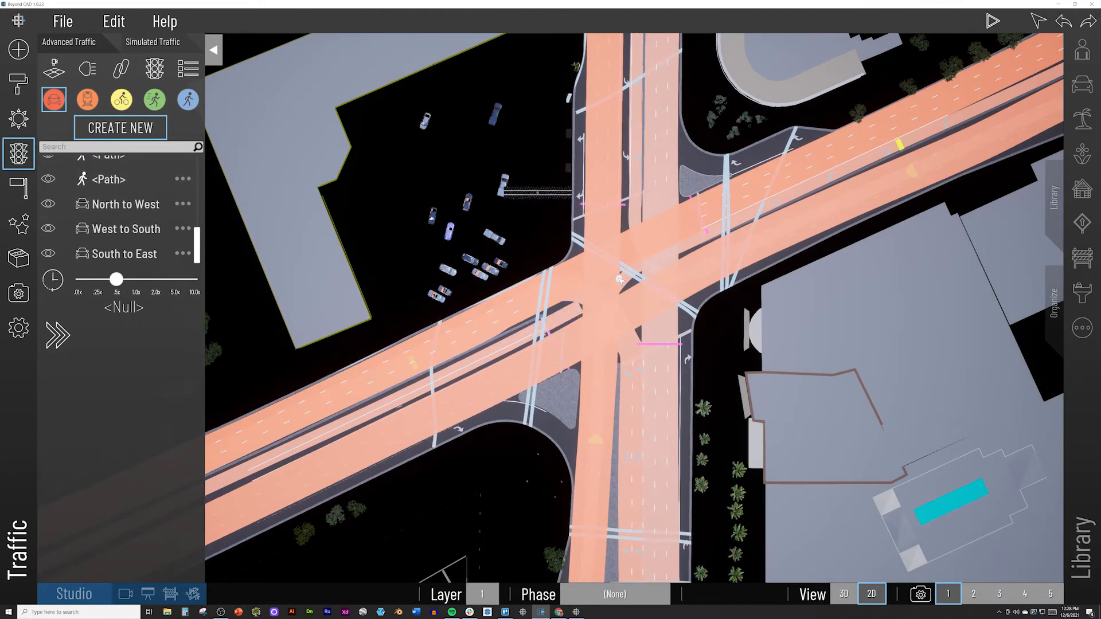
{"action": "middle_click_drag", "start_coordinate": [619, 279], "coordinate": [565, 324]}
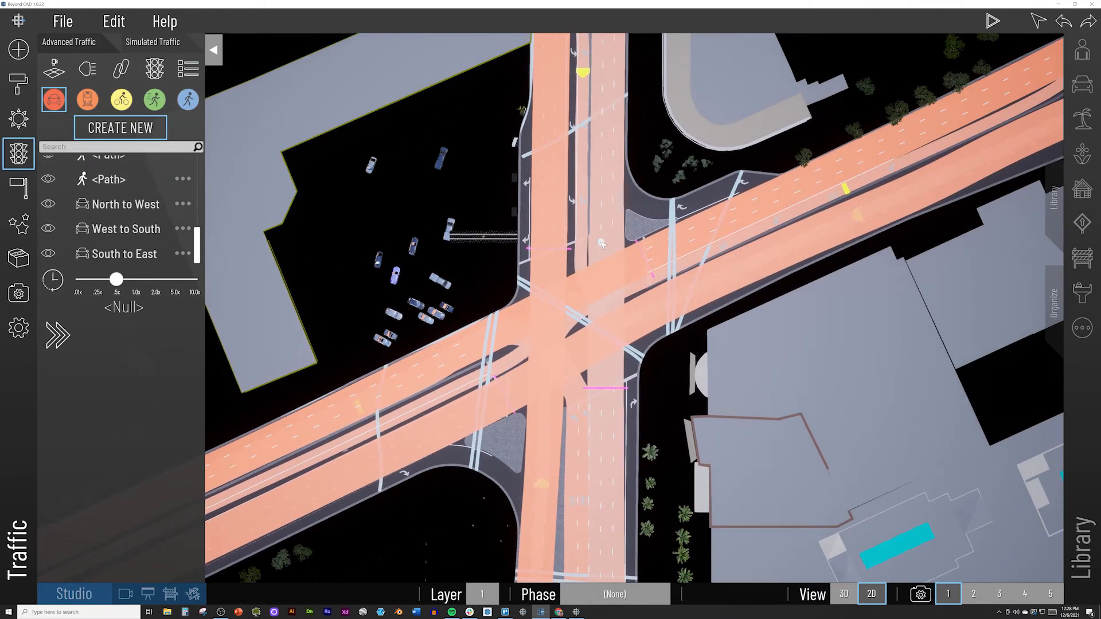
{"action": "middle_click_drag", "start_coordinate": [603, 206], "coordinate": [589, 254]}
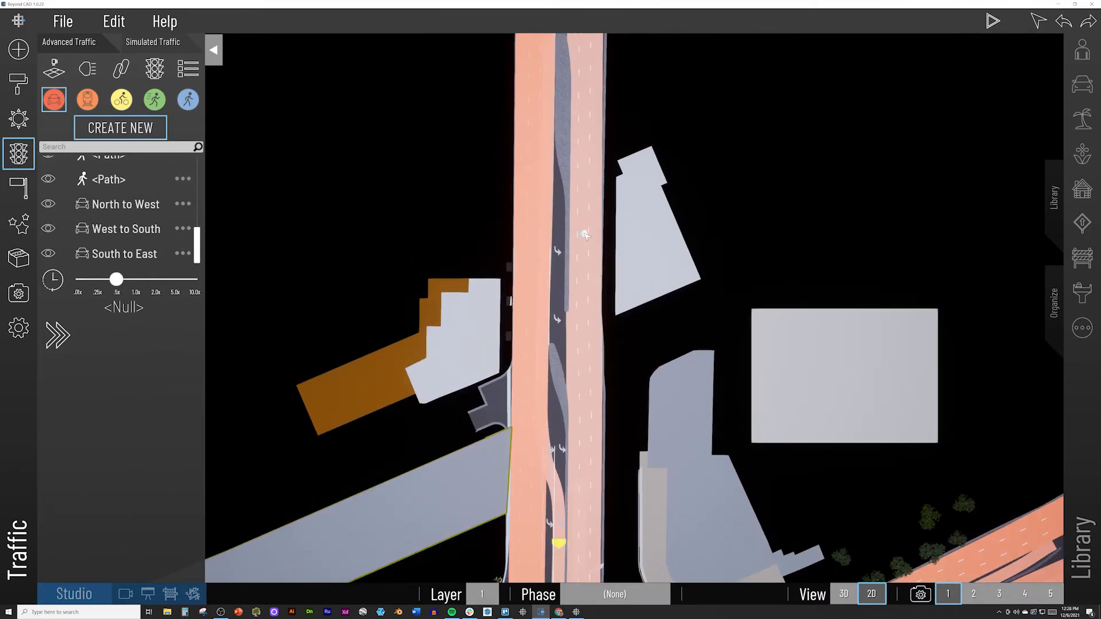
{"action": "middle_click_drag", "start_coordinate": [589, 232], "coordinate": [591, 269]}
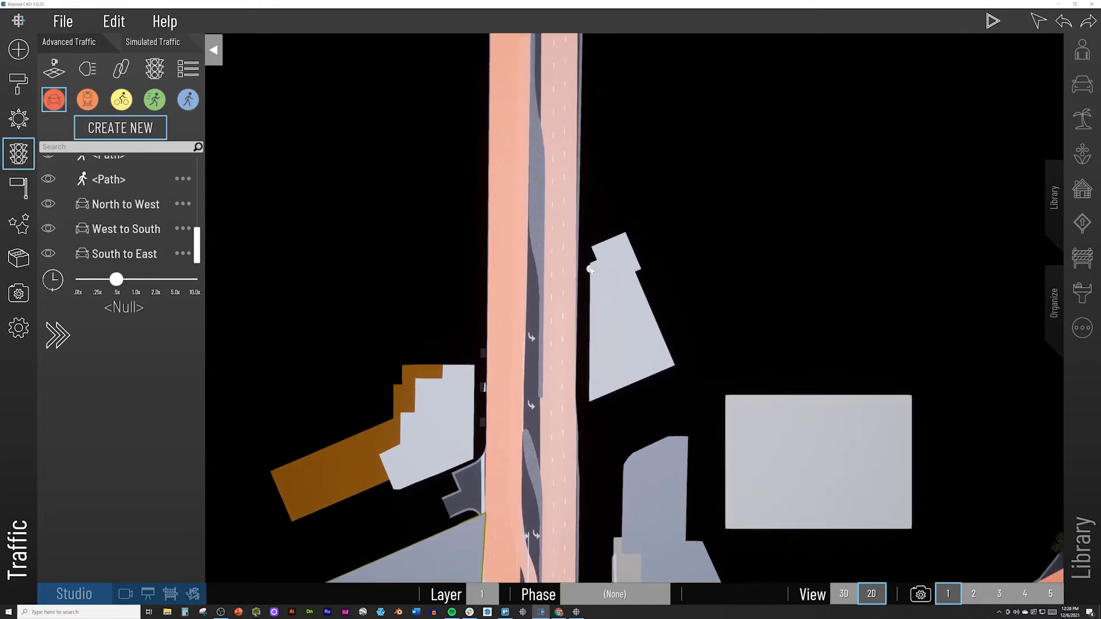
{"action": "middle_click_drag", "start_coordinate": [565, 203], "coordinate": [561, 270]}
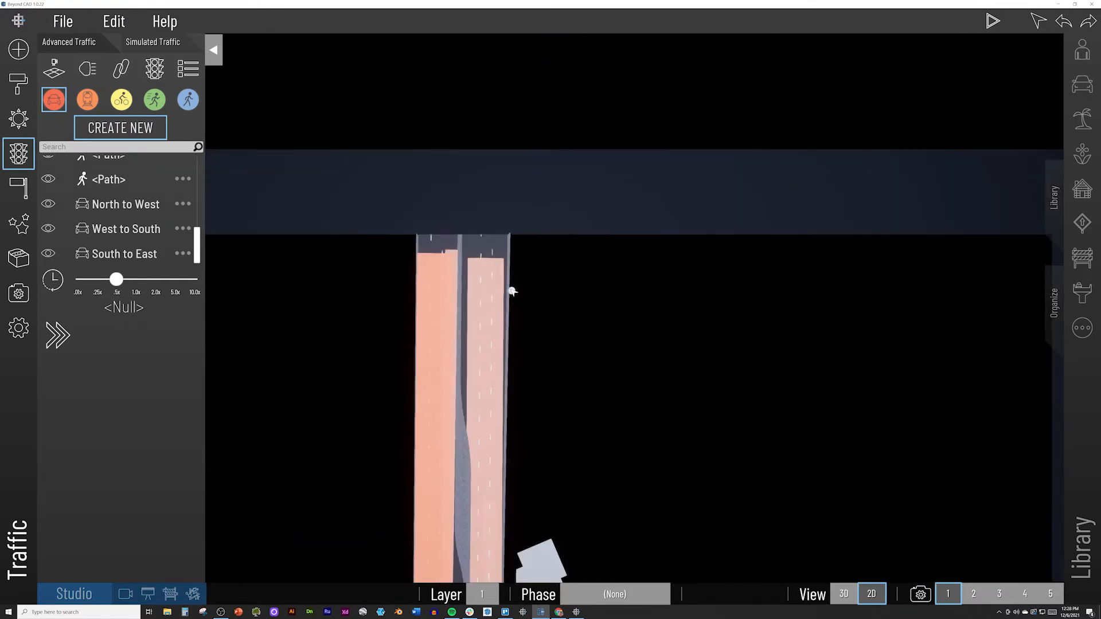
{"action": "left_click", "coordinate": [492, 276]}
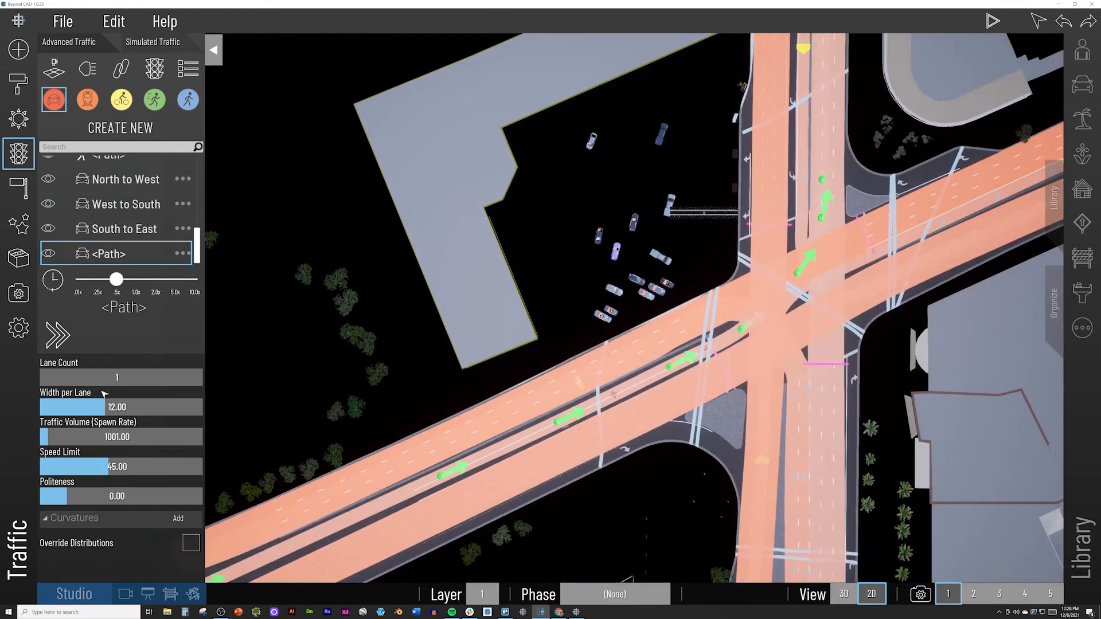
Set the new west-road left-turn path's width per lane to 11 ft, traffic volume to 275 and lane count to 2
{"action": "left_click", "coordinate": [113, 408]}
{"action": "type", "text": "11"}
{"action": "key", "text": "Return"}
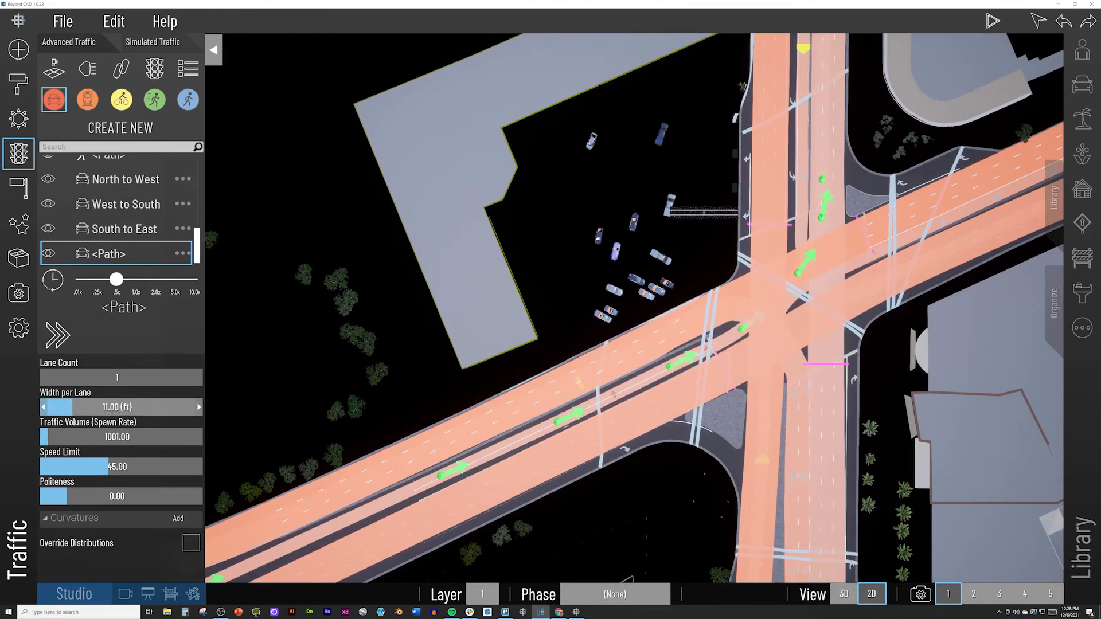
{"action": "left_click", "coordinate": [113, 437]}
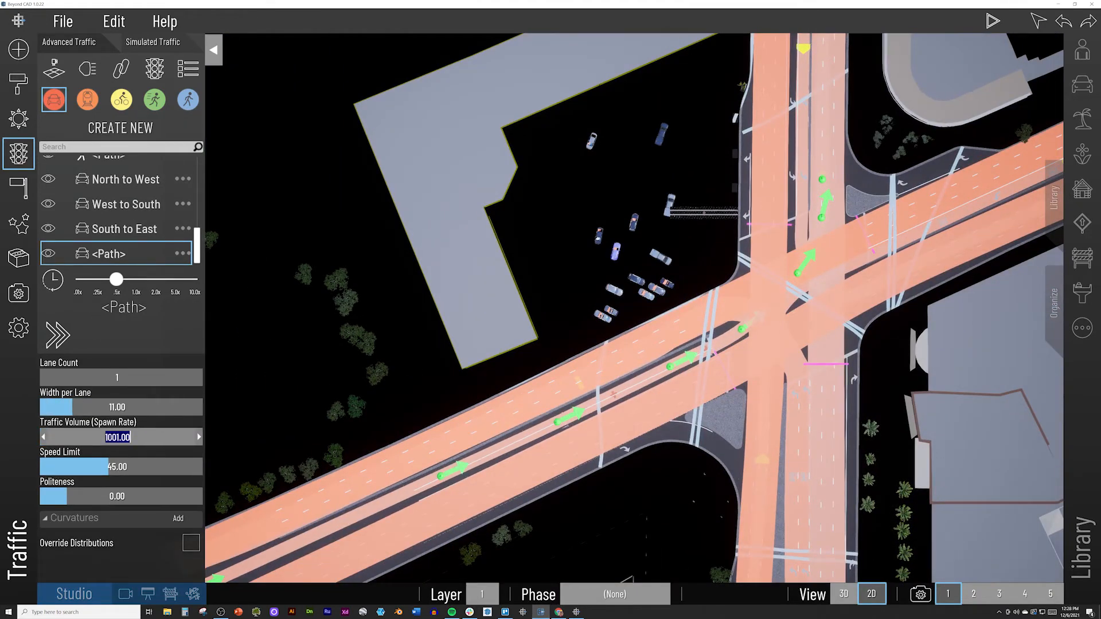
{"action": "type", "text": "275"}
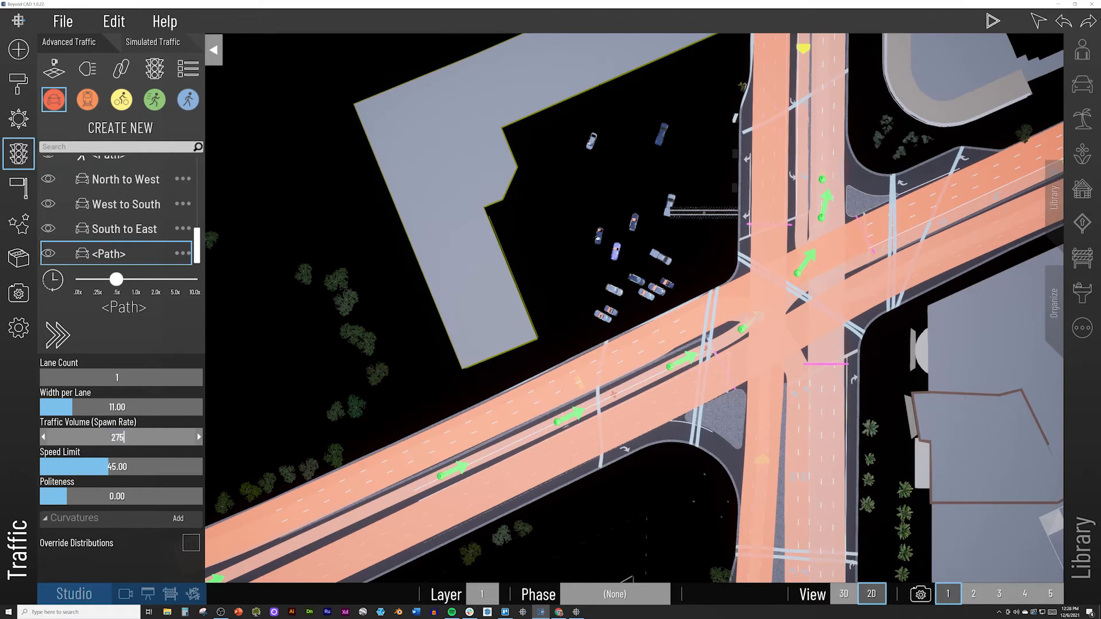
{"action": "key", "text": "Return"}
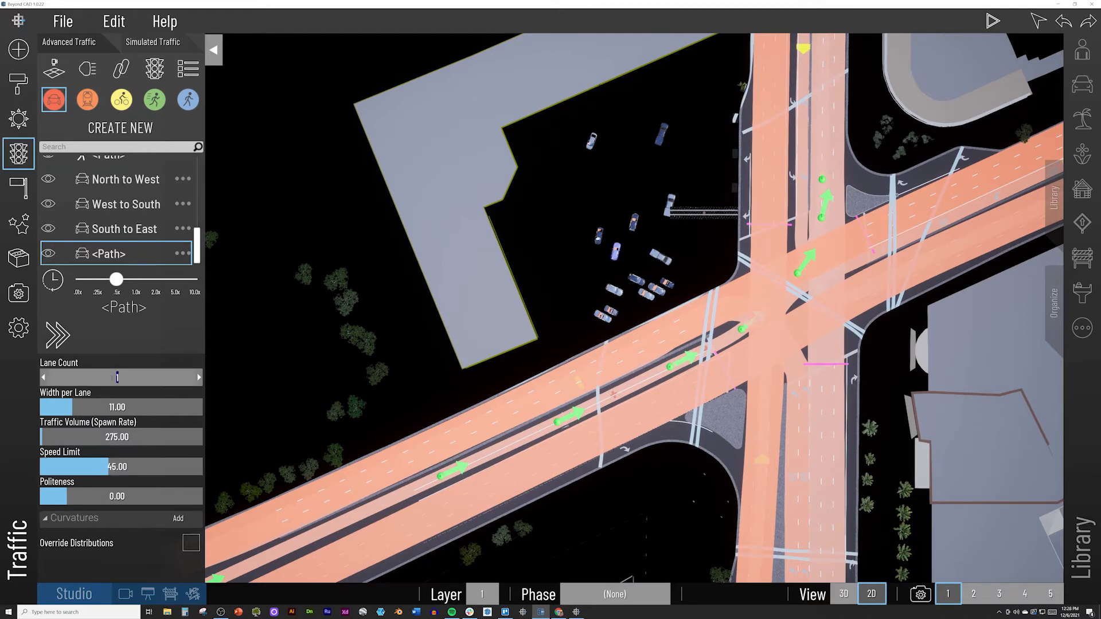
{"action": "type", "text": "2"}
{"action": "key", "text": "Return"}
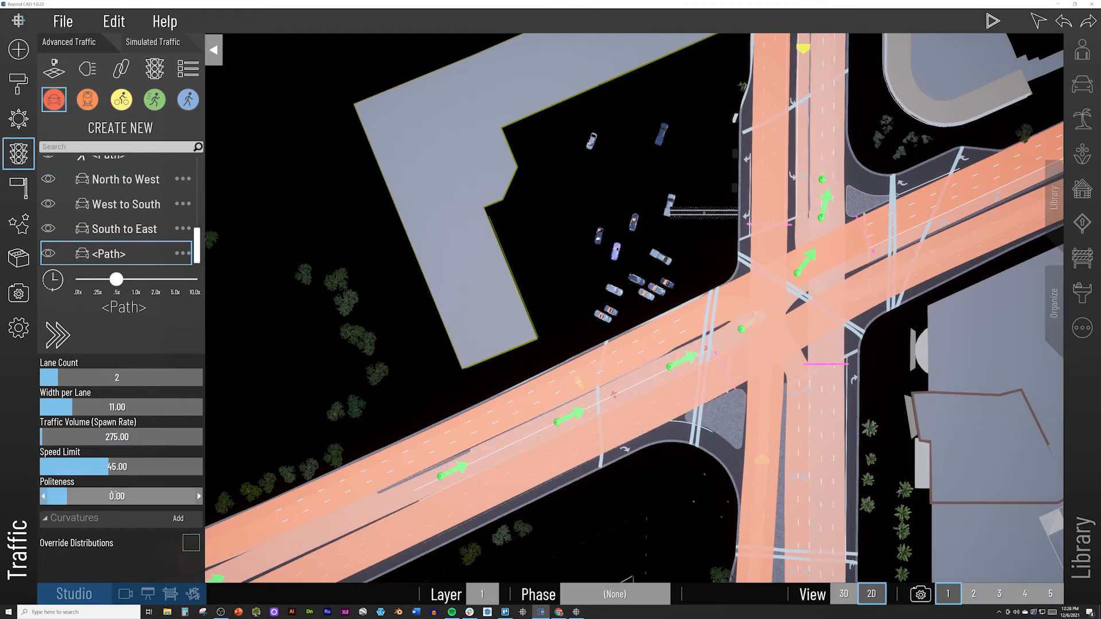
Set the path's speed limit to 35 and add a curvature spanning from the west turn lanes to the north exit road
{"action": "left_click", "coordinate": [113, 466]}
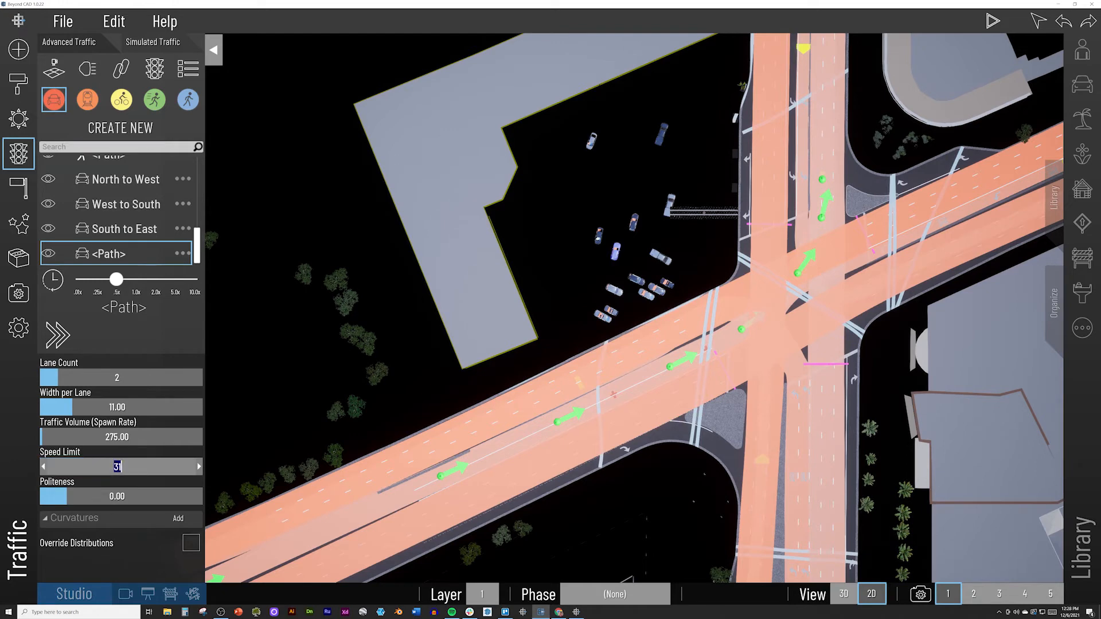
{"action": "type", "text": "35"}
{"action": "key", "text": "Return"}
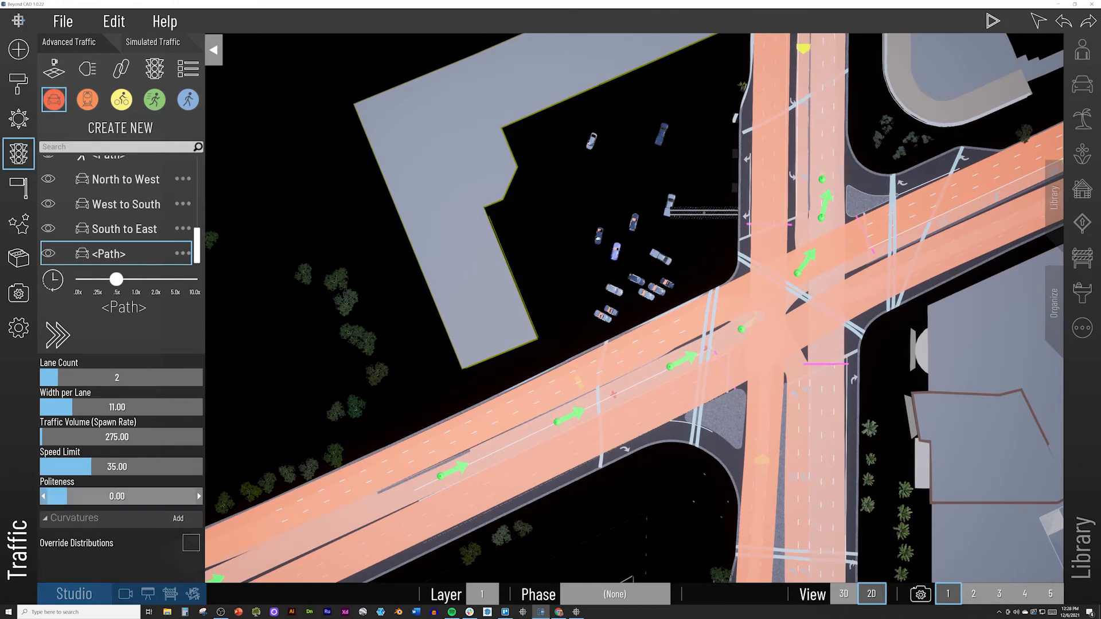
{"action": "left_click", "coordinate": [177, 518]}
{"action": "mouse_move", "coordinate": [117, 510]}
{"action": "left_mouse_down"}
{"action": "mouse_move", "coordinate": [78, 512]}
{"action": "mouse_move", "coordinate": [123, 526]}
{"action": "left_mouse_up"}
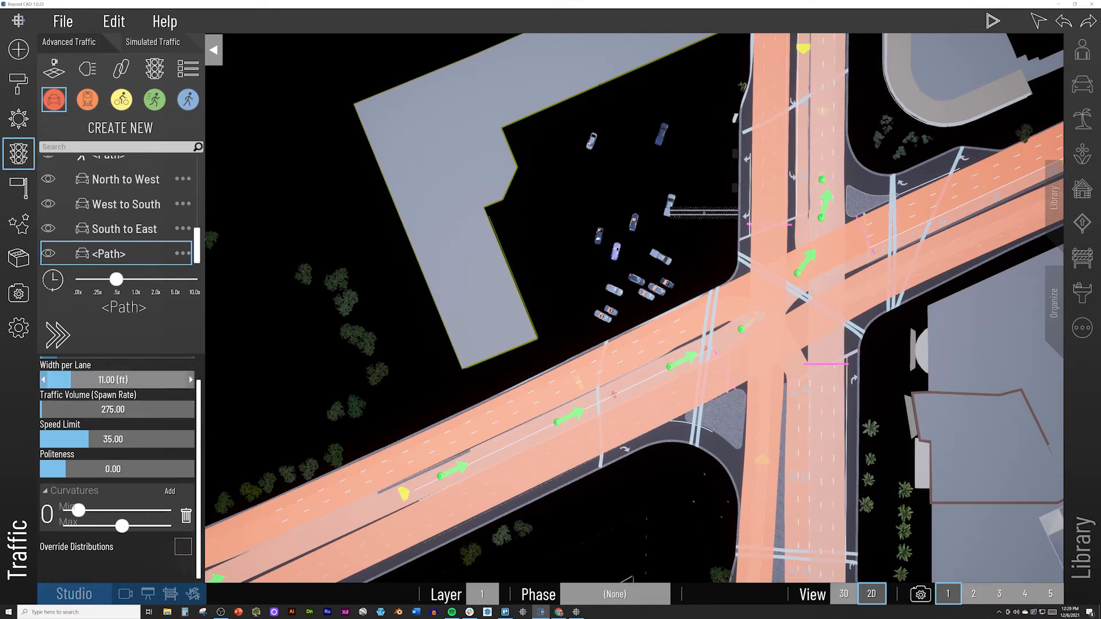
Rename the new left-turn path "East to North" and deselect it
{"action": "left_click", "coordinate": [183, 253]}
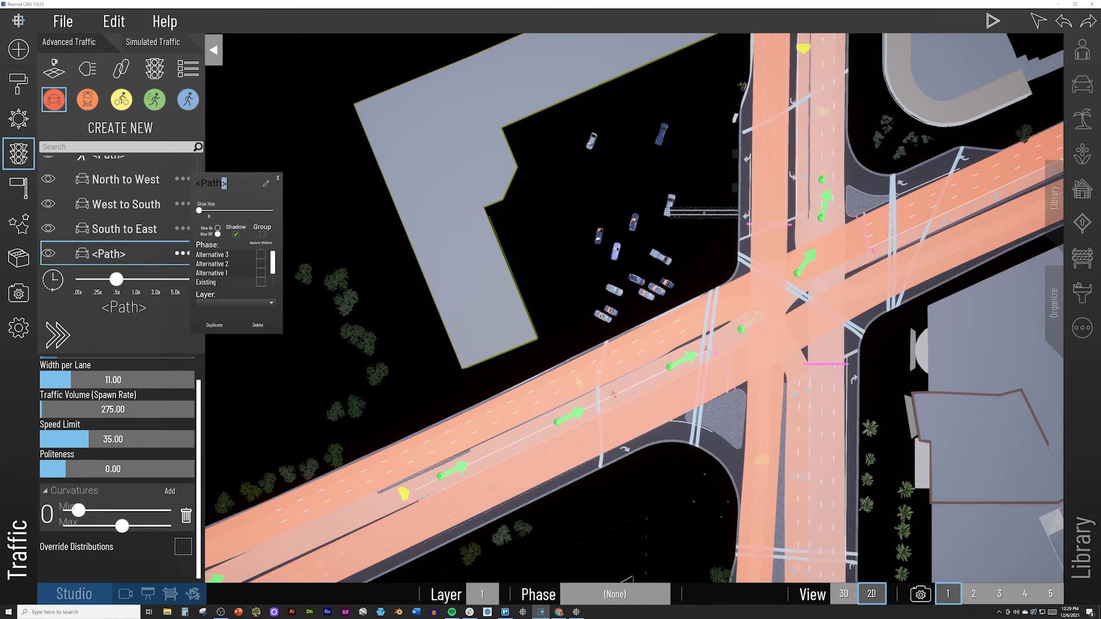
{"action": "key", "text": "BackSpace"}
{"action": "key", "text": "BackSpace"}
{"action": "key", "text": "BackSpace"}
{"action": "key", "text": "BackSpace"}
{"action": "type", "text": "Eas"}
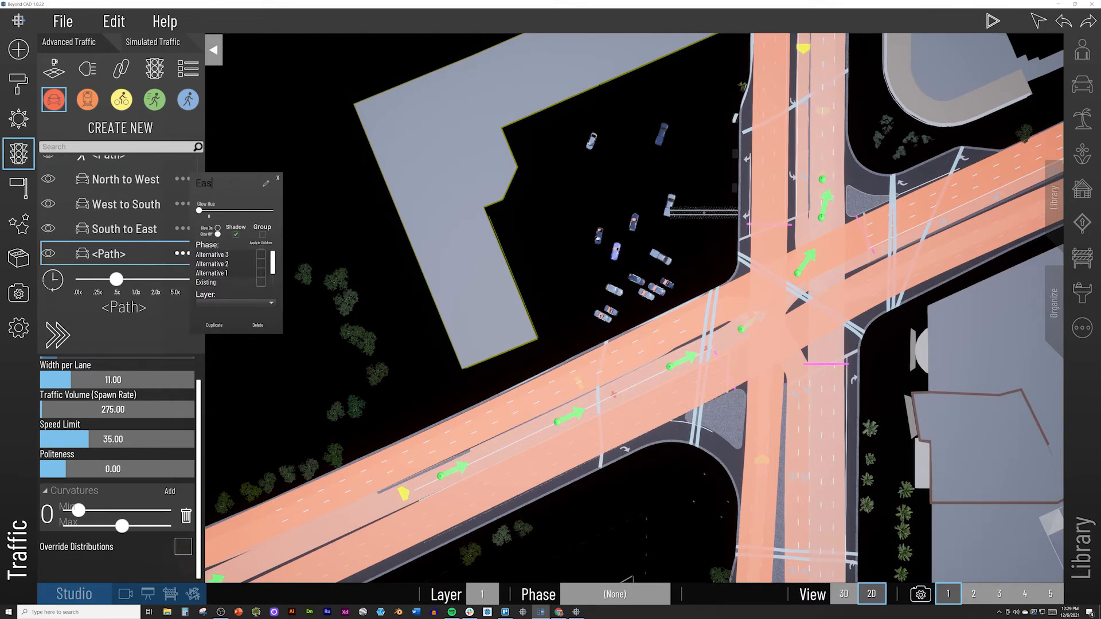
{"action": "type", "text": "t to North"}
{"action": "key", "text": "Return"}
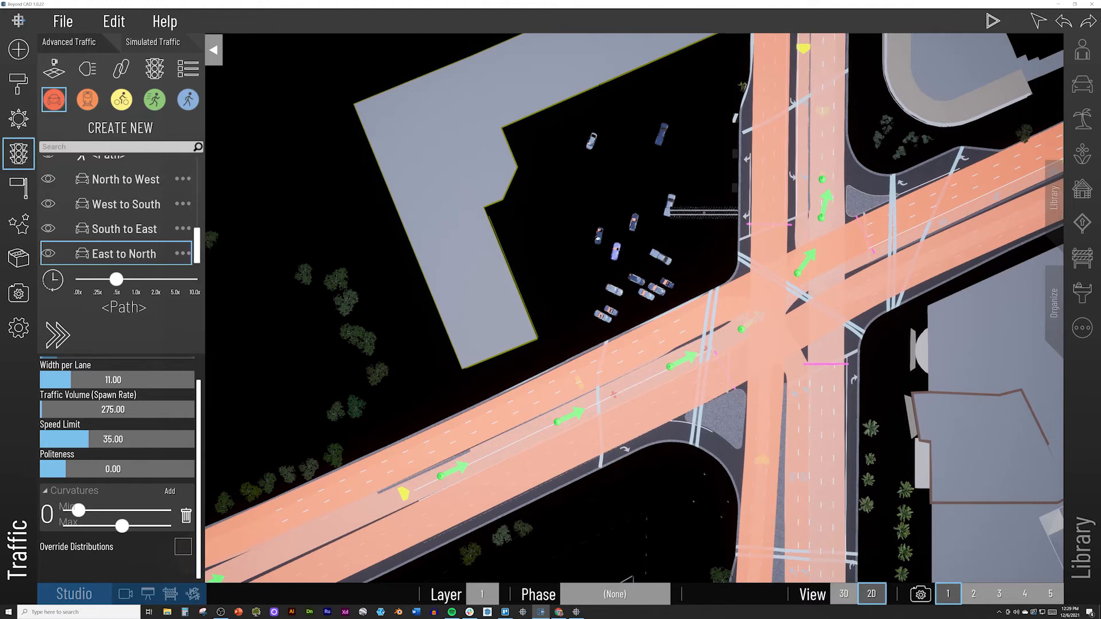
{"action": "middle_click_drag", "start_coordinate": [354, 235], "coordinate": [332, 242]}
{"action": "left_click", "coordinate": [346, 259]}
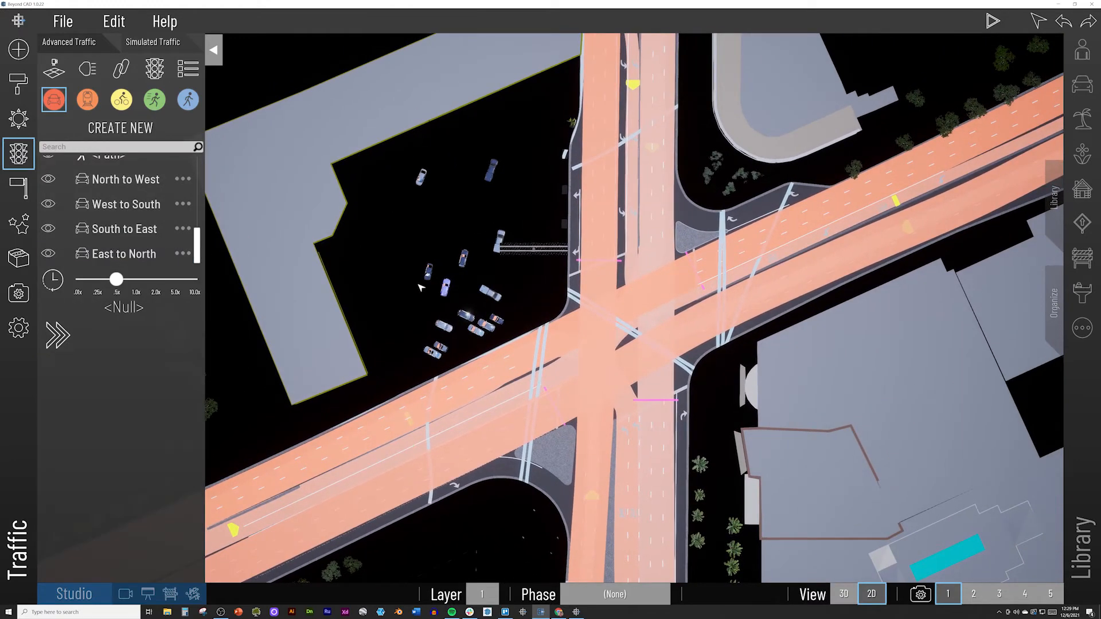
Select the intersection's traffic signal among the traffic items and set its control phase to Four Phases
{"action": "middle_click_drag", "start_coordinate": [397, 285], "coordinate": [384, 291]}
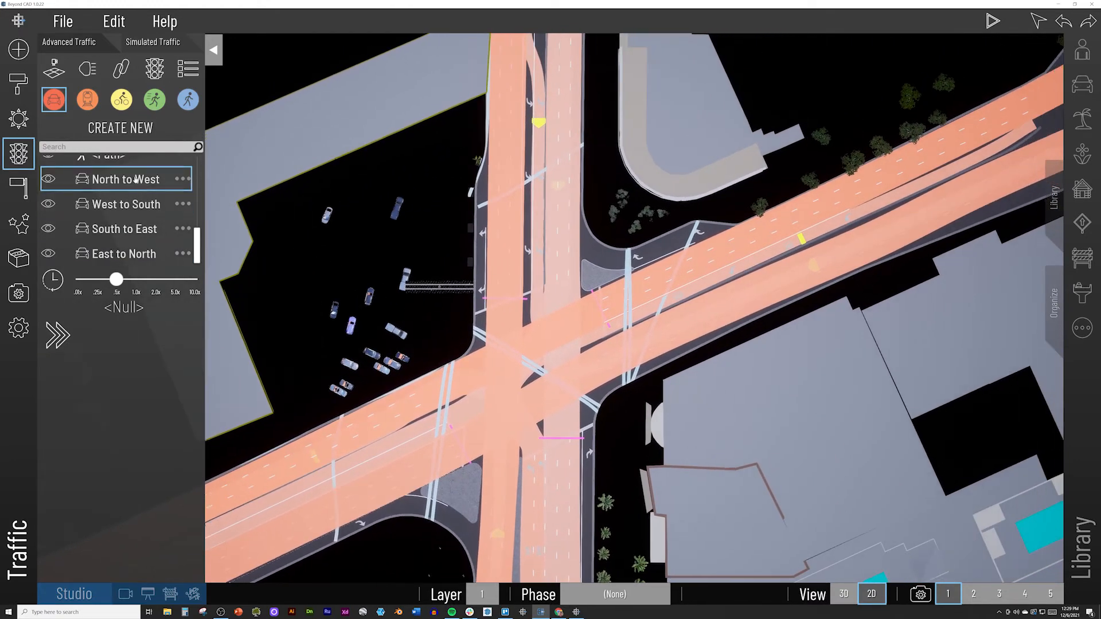
{"action": "scroll", "coordinate": [163, 224], "scroll_direction": "up", "scroll_amount": 10}
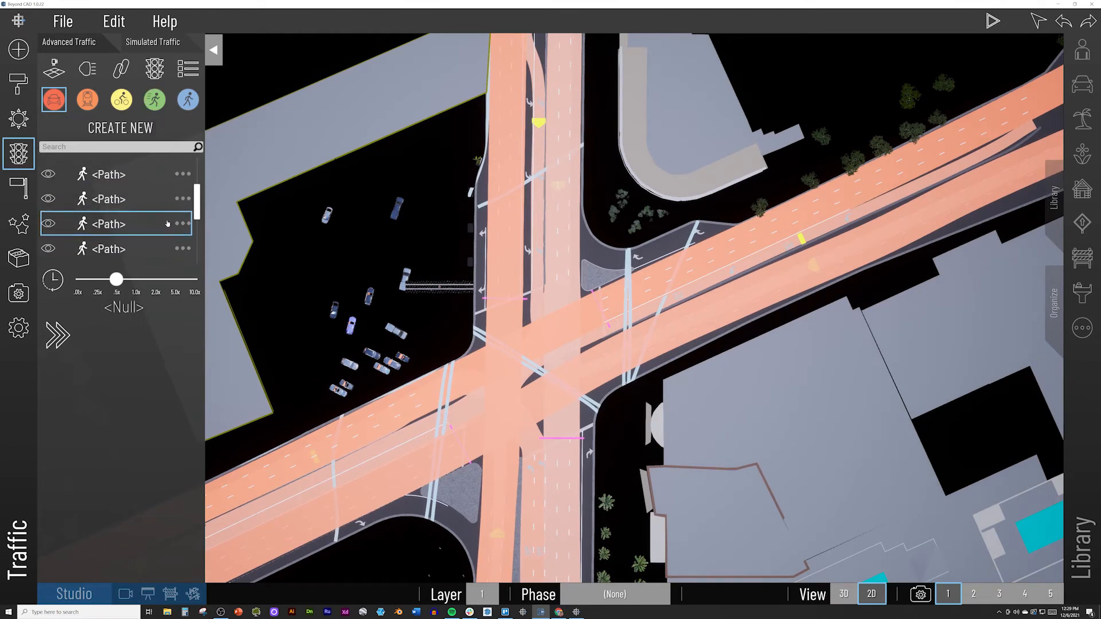
{"action": "scroll", "coordinate": [162, 223], "scroll_direction": "down", "scroll_amount": 3}
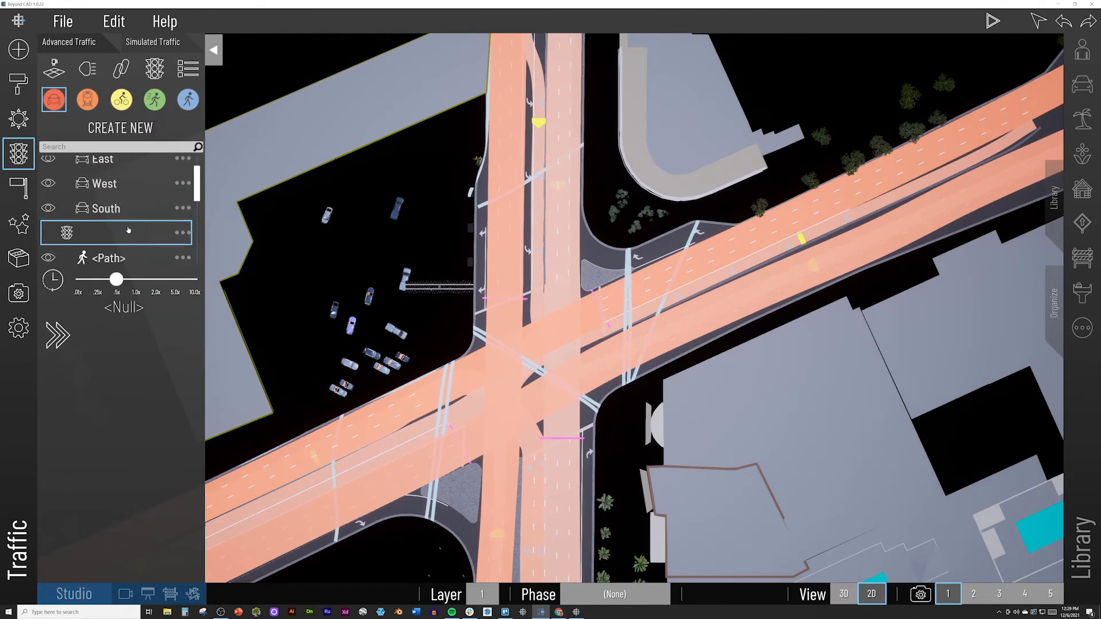
{"action": "left_click", "coordinate": [127, 230]}
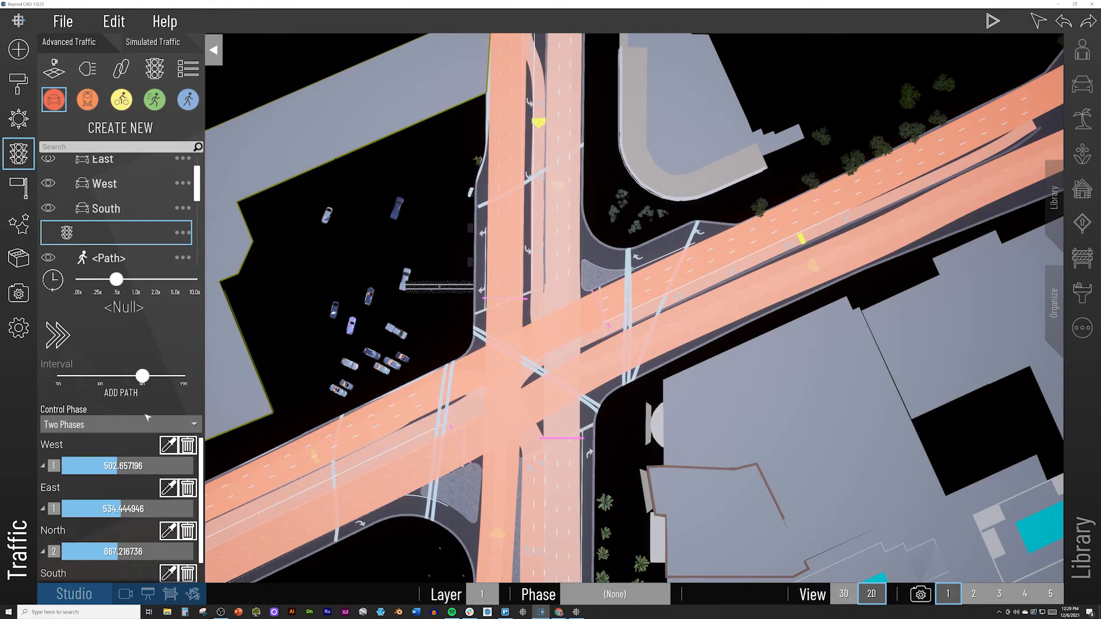
{"action": "scroll", "coordinate": [143, 485], "scroll_direction": "down", "scroll_amount": 1}
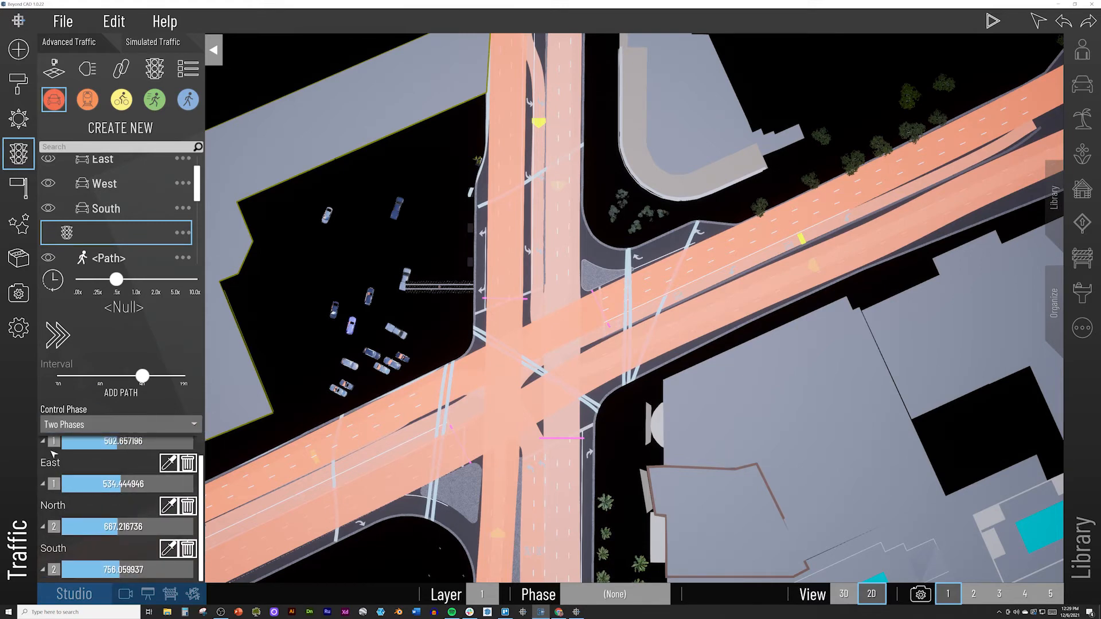
{"action": "left_click", "coordinate": [89, 426]}
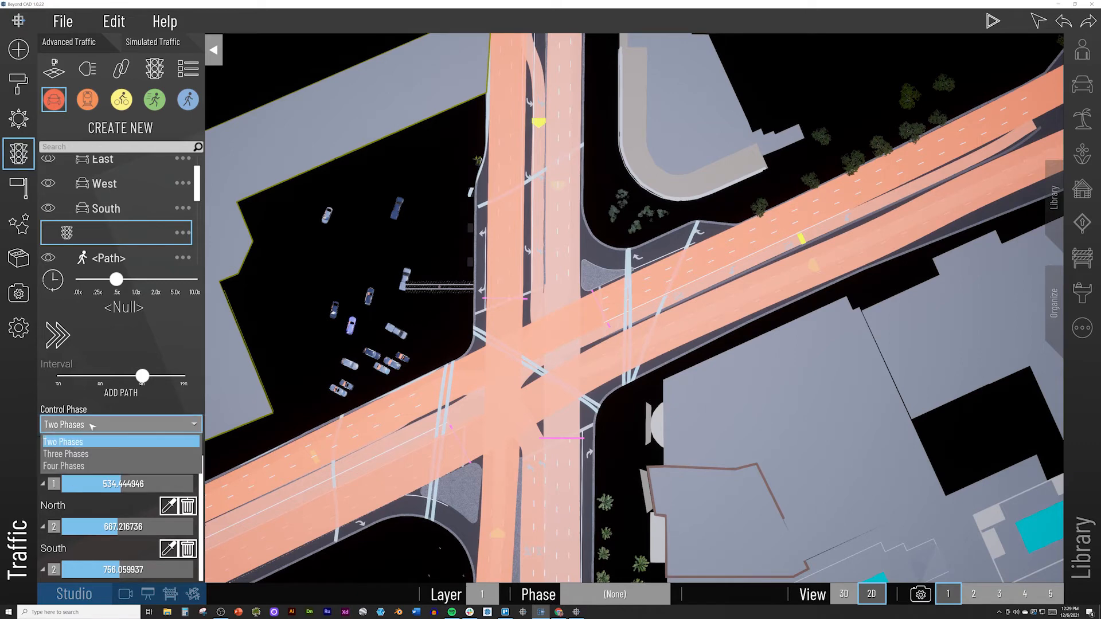
{"action": "left_click", "coordinate": [85, 466]}
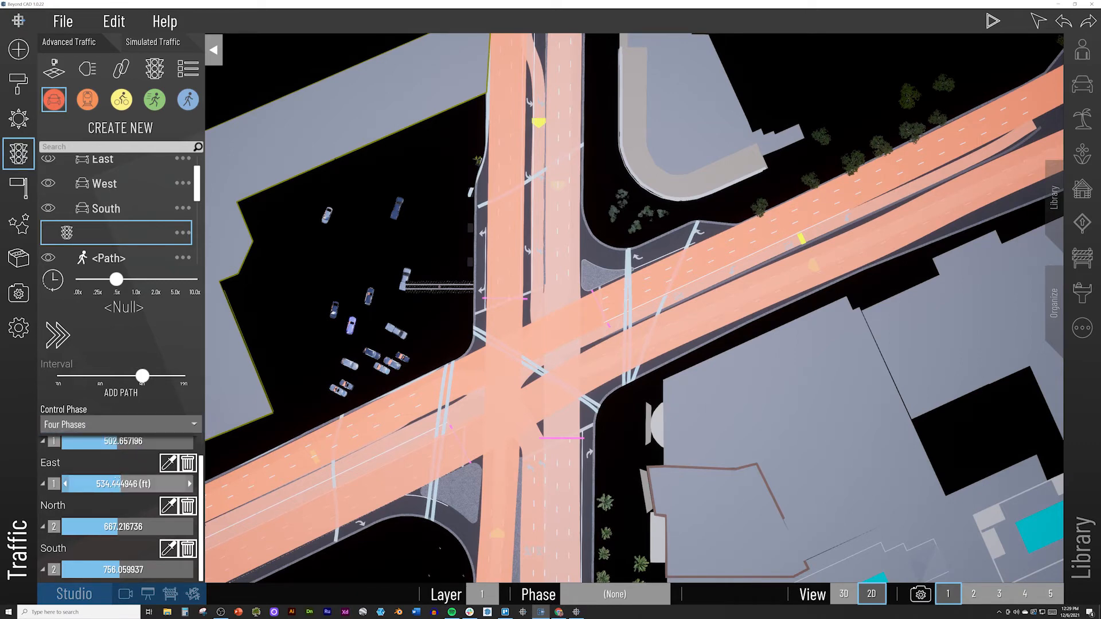
Add four empty path entries to the traffic signal for the left-turn movements
{"action": "left_click", "coordinate": [129, 398]}
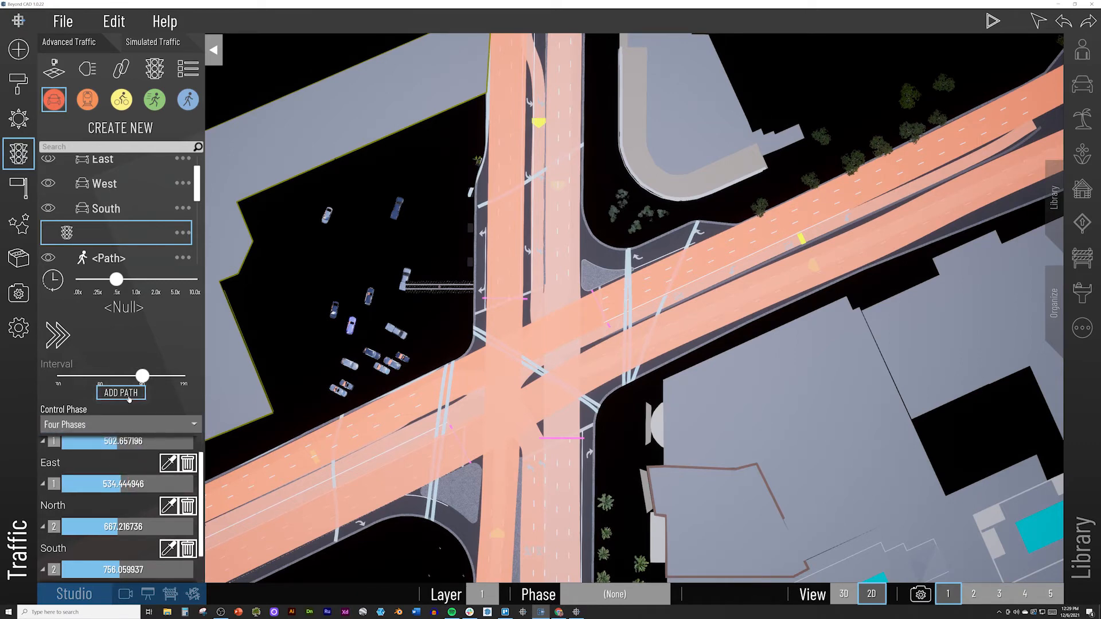
{"action": "left_click", "coordinate": [129, 398]}
{"action": "left_click", "coordinate": [129, 398]}
{"action": "scroll", "coordinate": [139, 485], "scroll_direction": "down", "scroll_amount": 5}
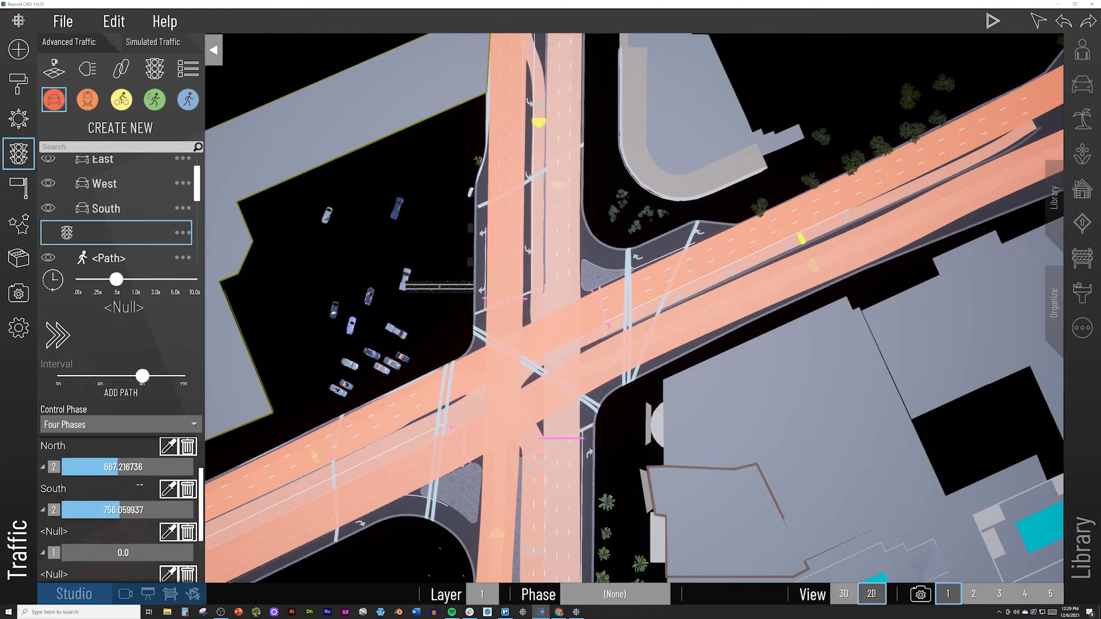
Assign the North to West and South to East paths to the signal in phase 3, with stop positions about 791 ft and 752 ft
{"action": "left_click", "coordinate": [168, 453]}
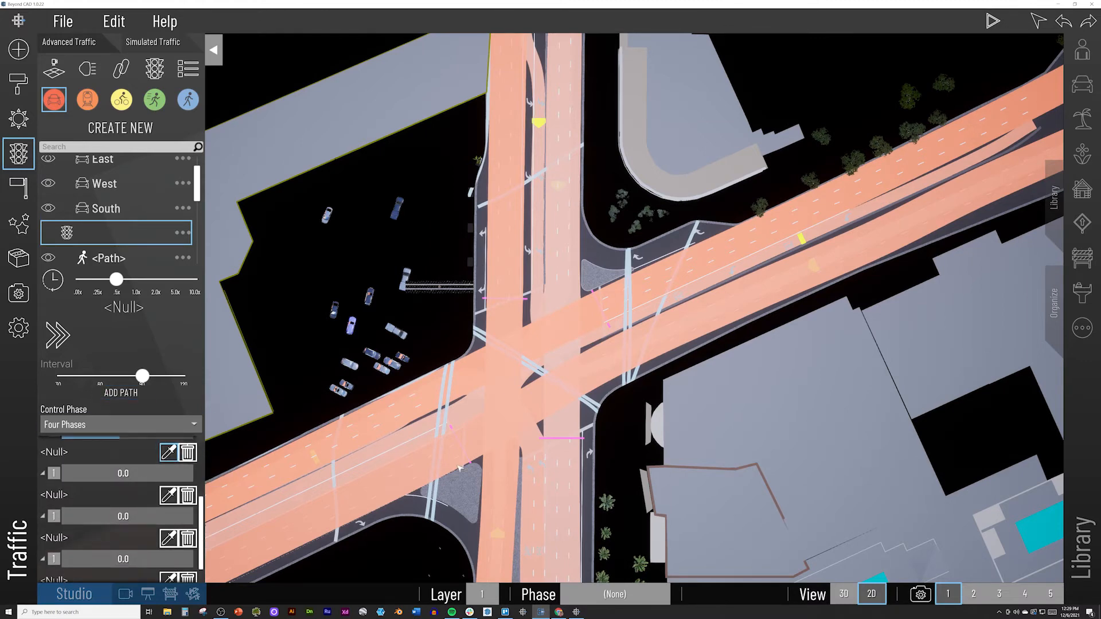
{"action": "left_click", "coordinate": [538, 453]}
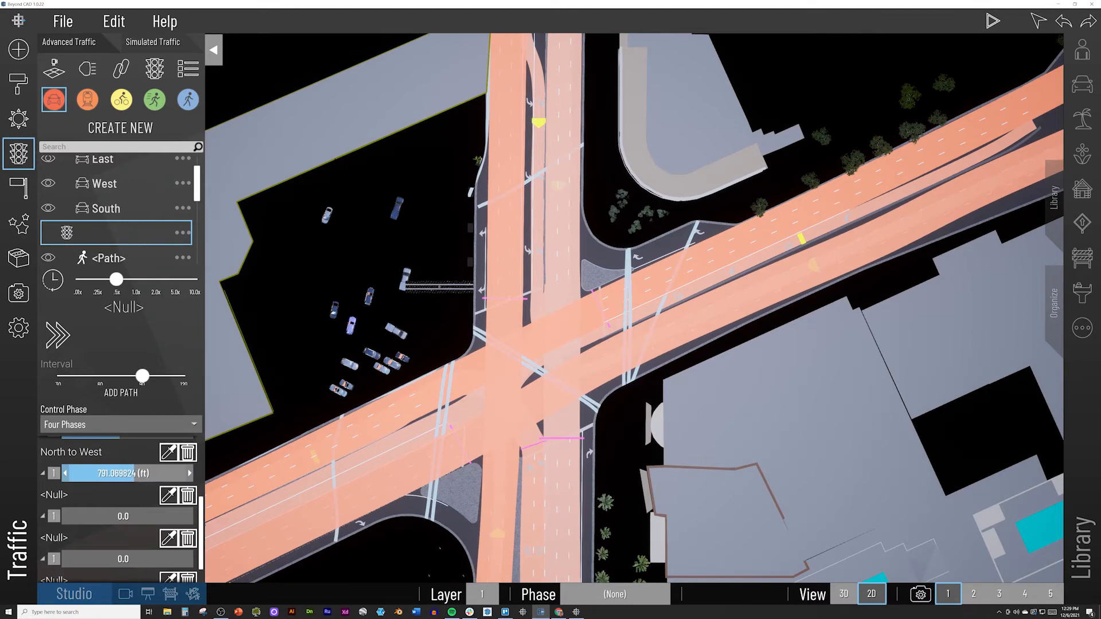
{"action": "left_click", "coordinate": [168, 495]}
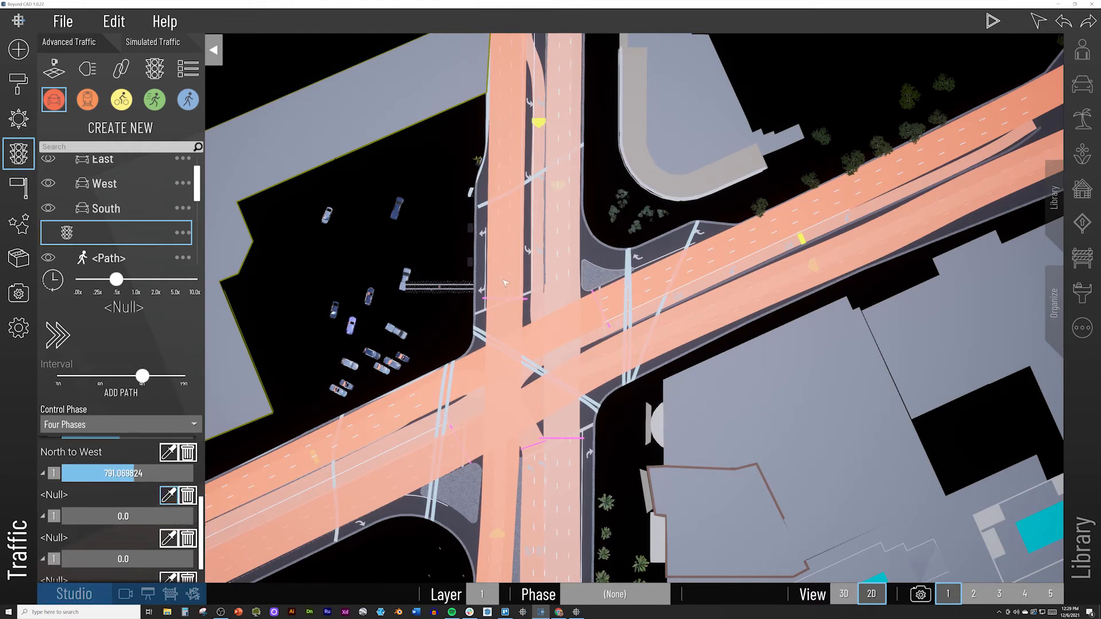
{"action": "left_click", "coordinate": [539, 268]}
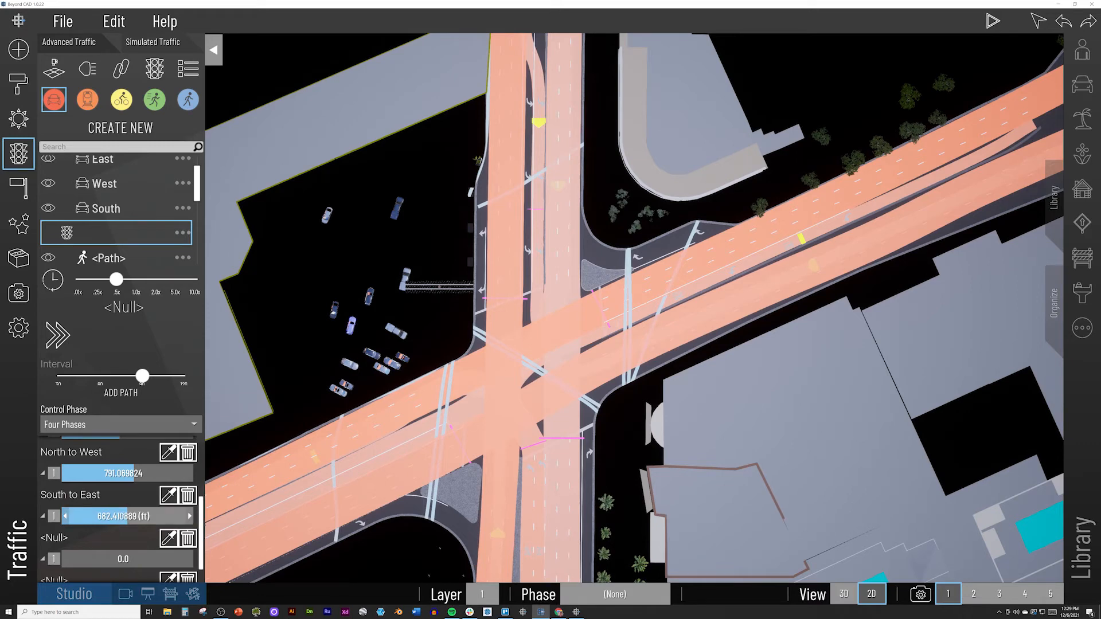
{"action": "left_click_drag", "start_coordinate": [127, 516], "coordinate": [134, 516]}
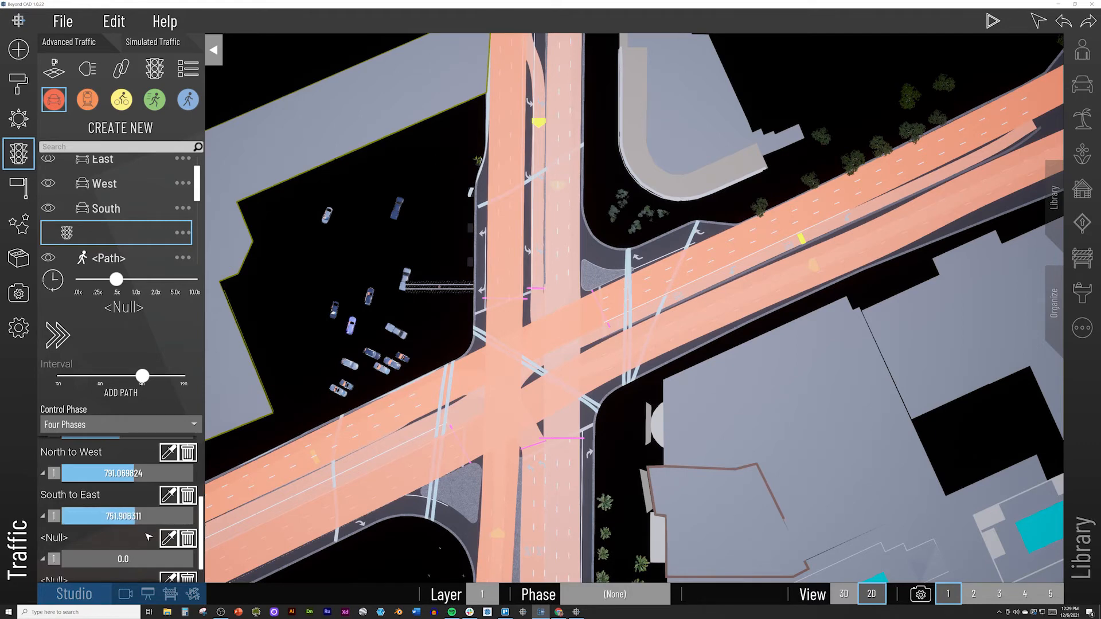
{"action": "scroll", "coordinate": [74, 554], "scroll_direction": "down", "scroll_amount": 2}
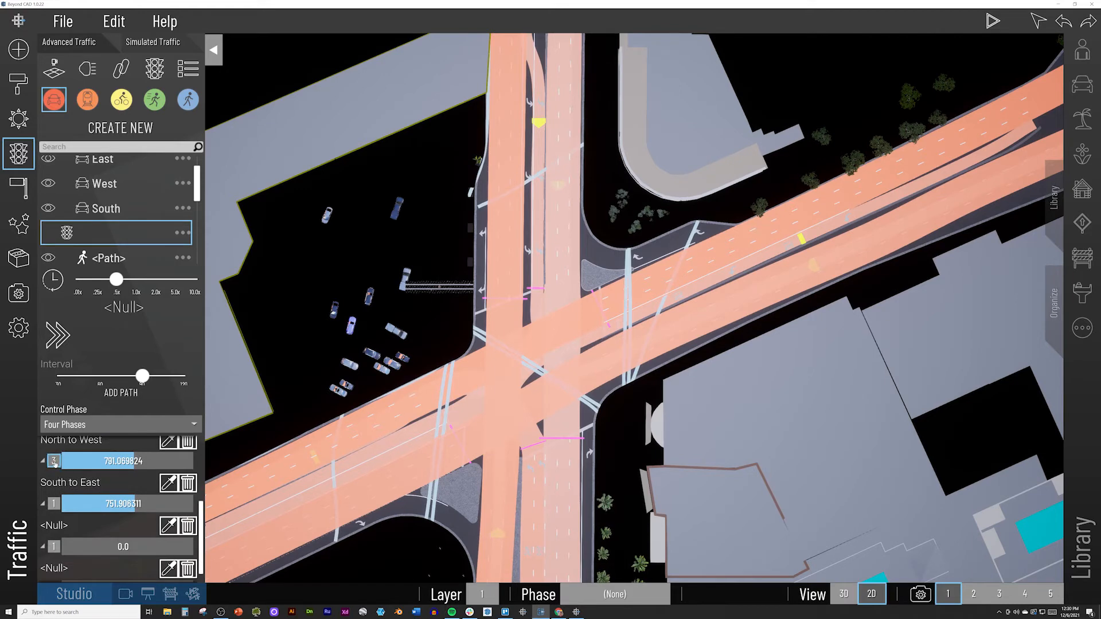
{"action": "scroll", "coordinate": [53, 506], "scroll_direction": "down", "scroll_amount": 3}
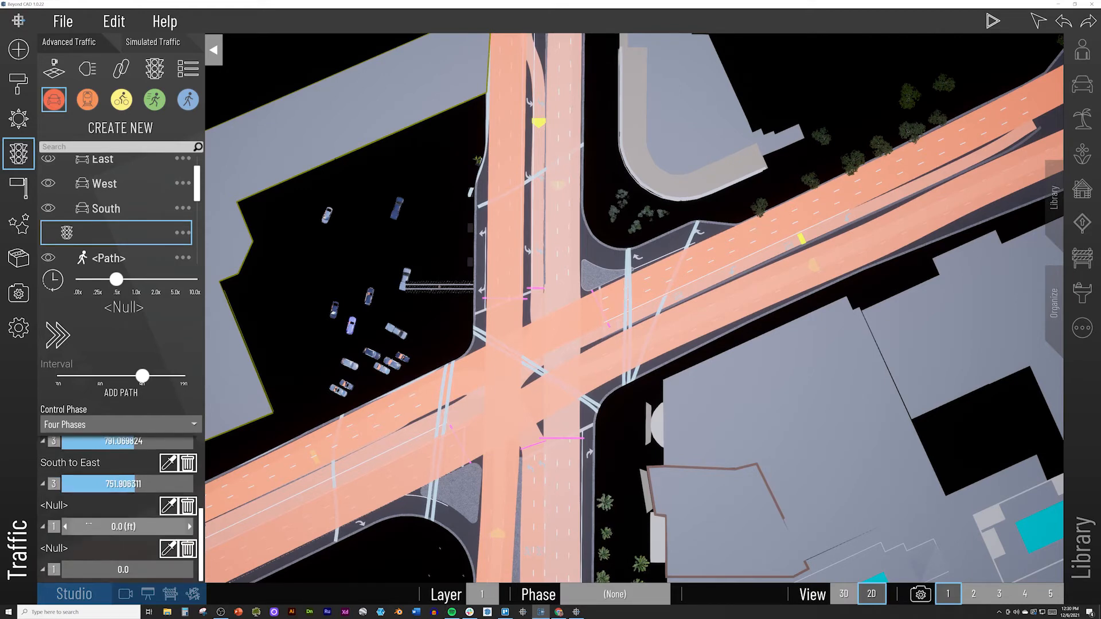
Assign the West to South and East to North paths to the signal, with stop positions about 425 ft and 509 ft
{"action": "left_click", "coordinate": [168, 506]}
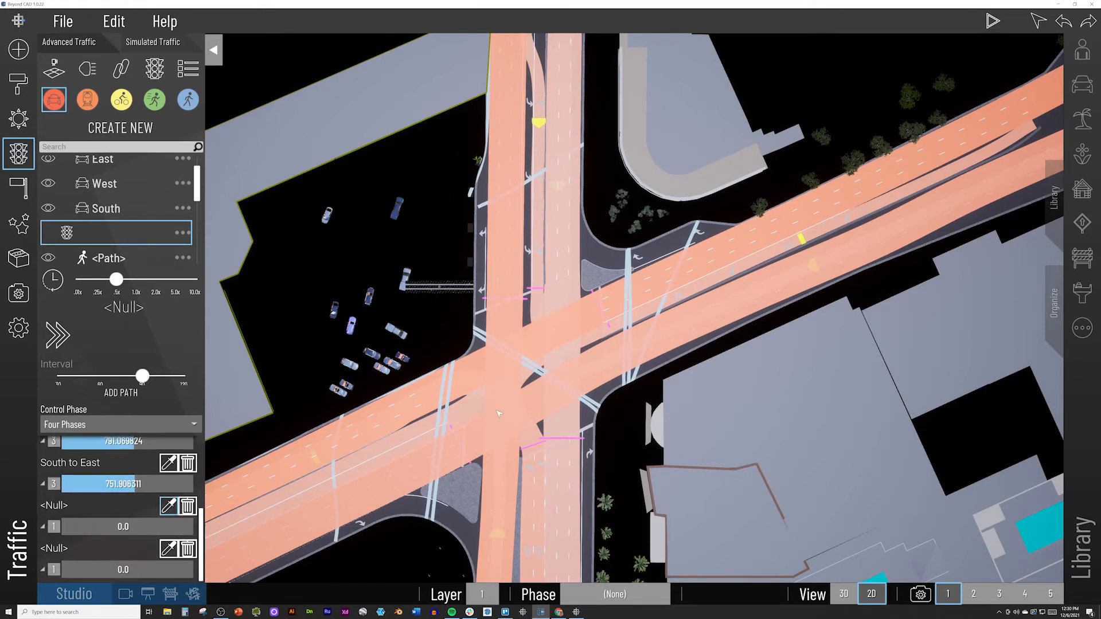
{"action": "left_click", "coordinate": [596, 340]}
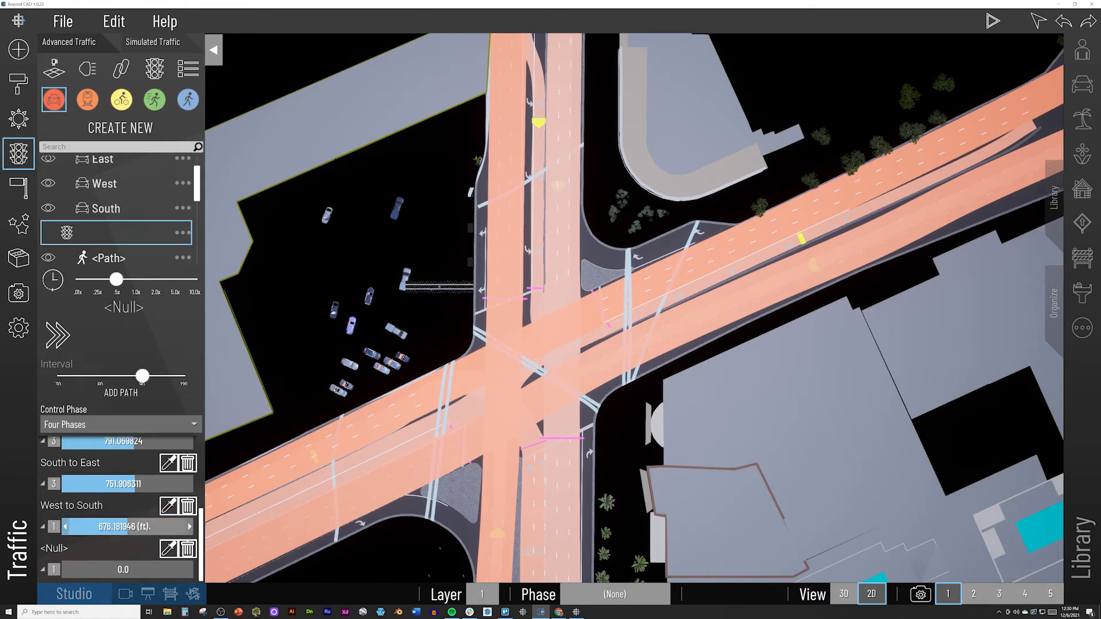
{"action": "left_click_drag", "start_coordinate": [128, 527], "coordinate": [101, 526]}
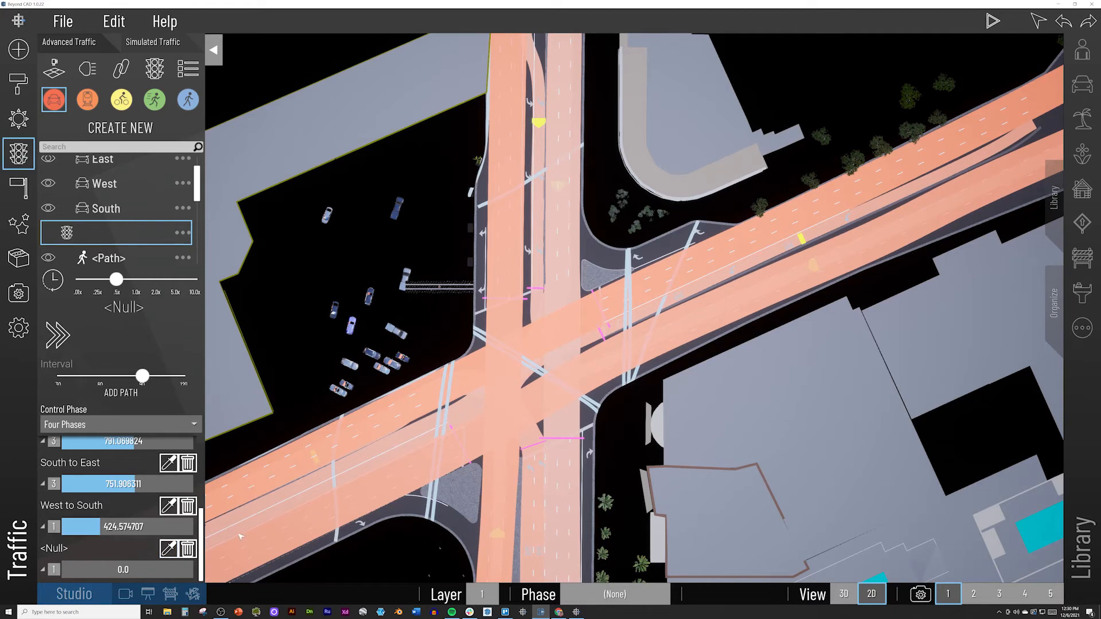
{"action": "left_click", "coordinate": [168, 549]}
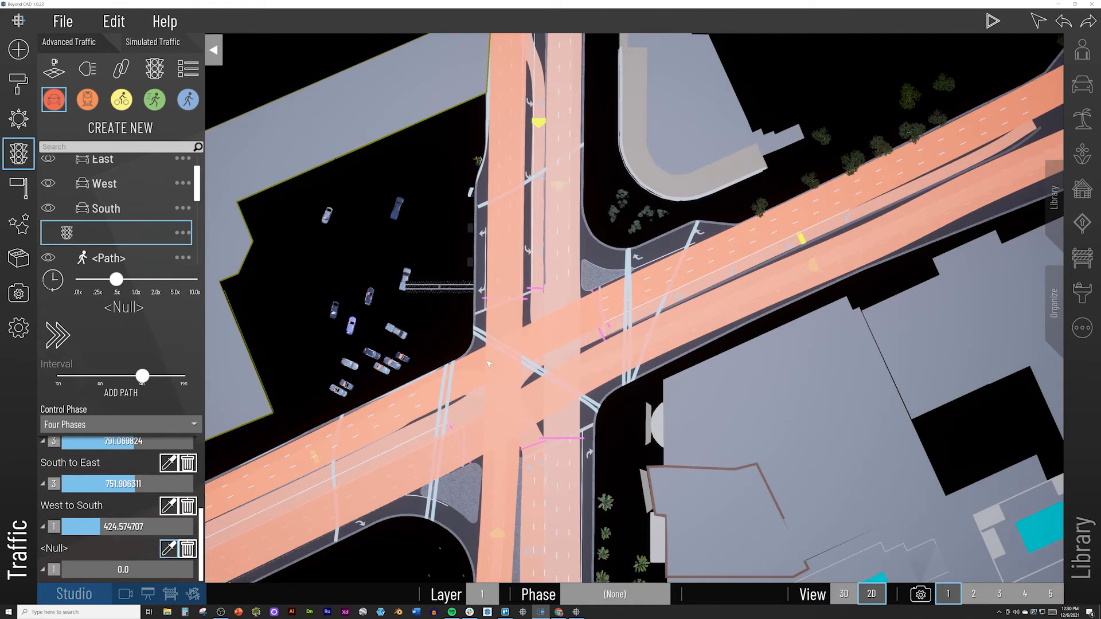
{"action": "left_click", "coordinate": [404, 440]}
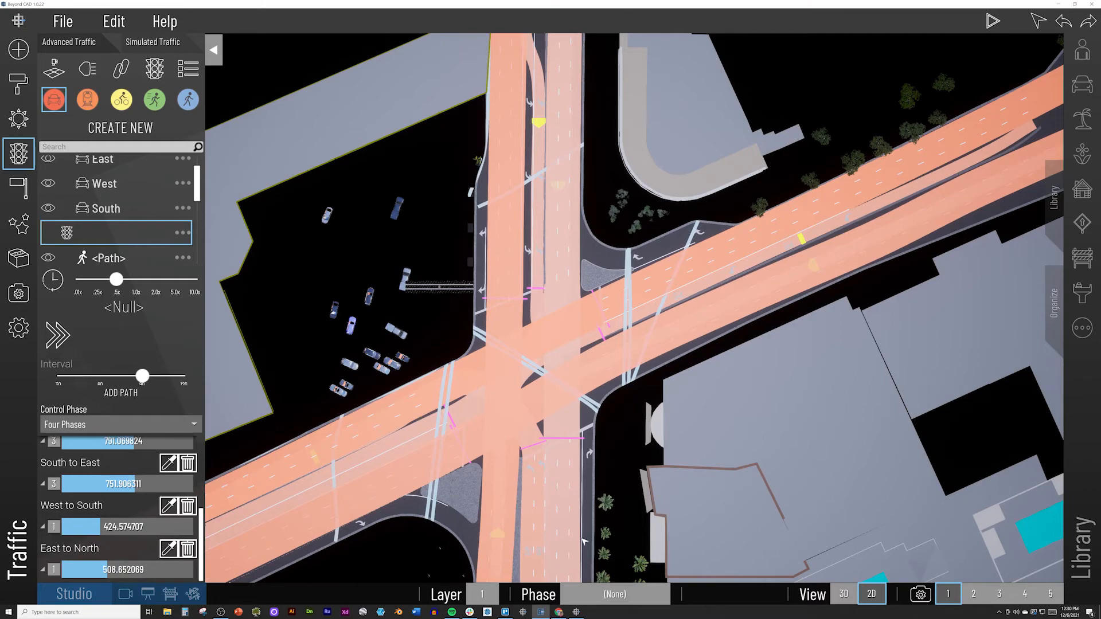
Switch to the 3D view and briefly run the traffic simulation, stopping it again
{"action": "left_click", "coordinate": [844, 590]}
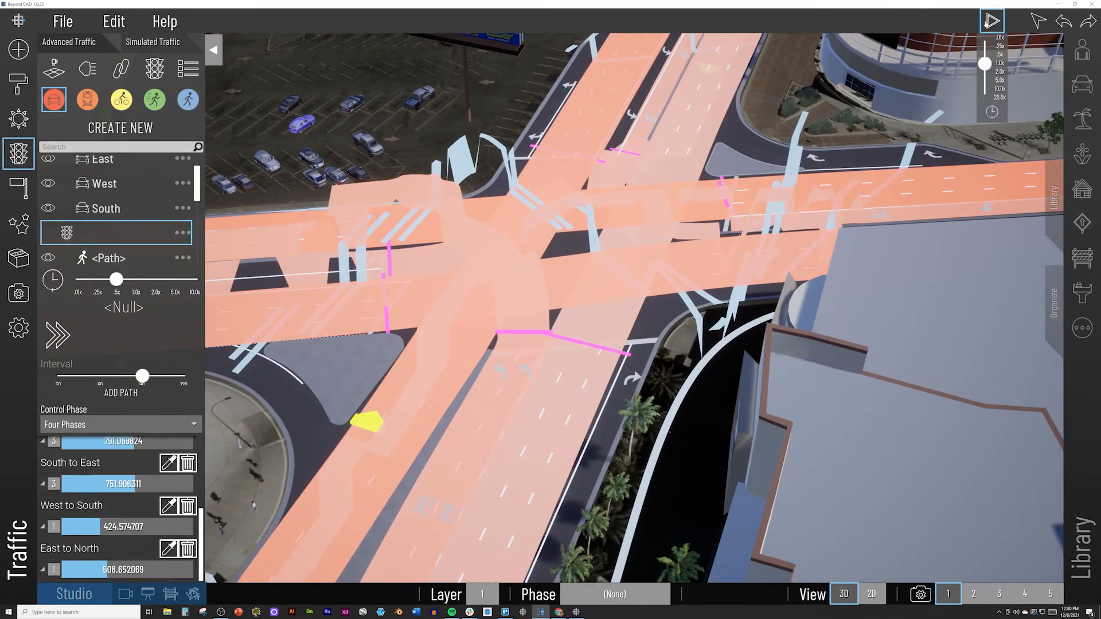
{"action": "left_click", "coordinate": [992, 21]}
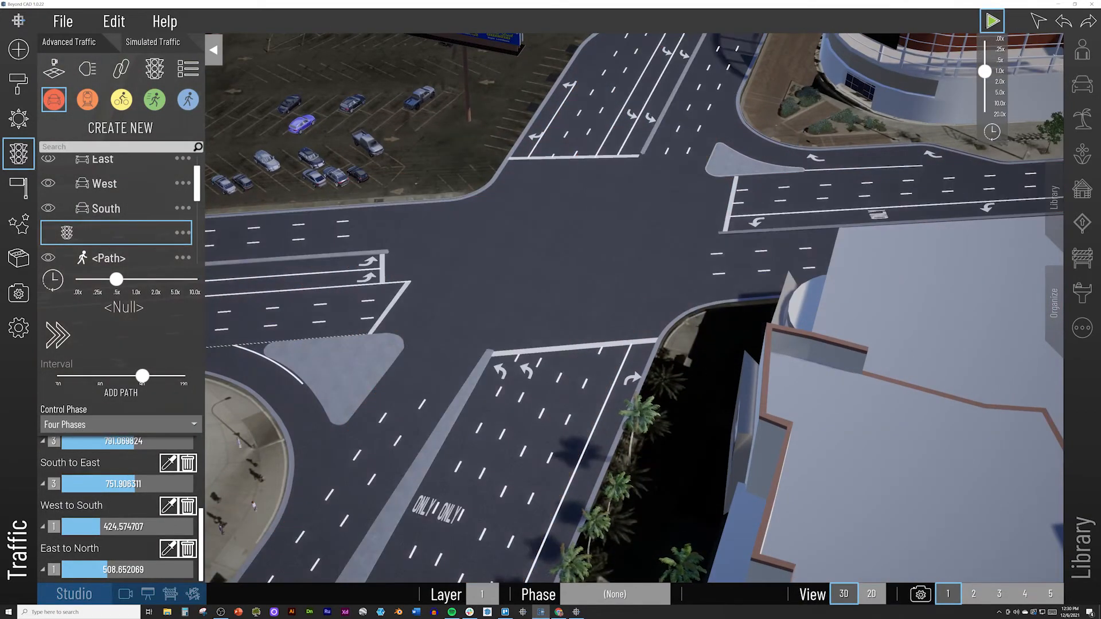
{"action": "left_click", "coordinate": [991, 22]}
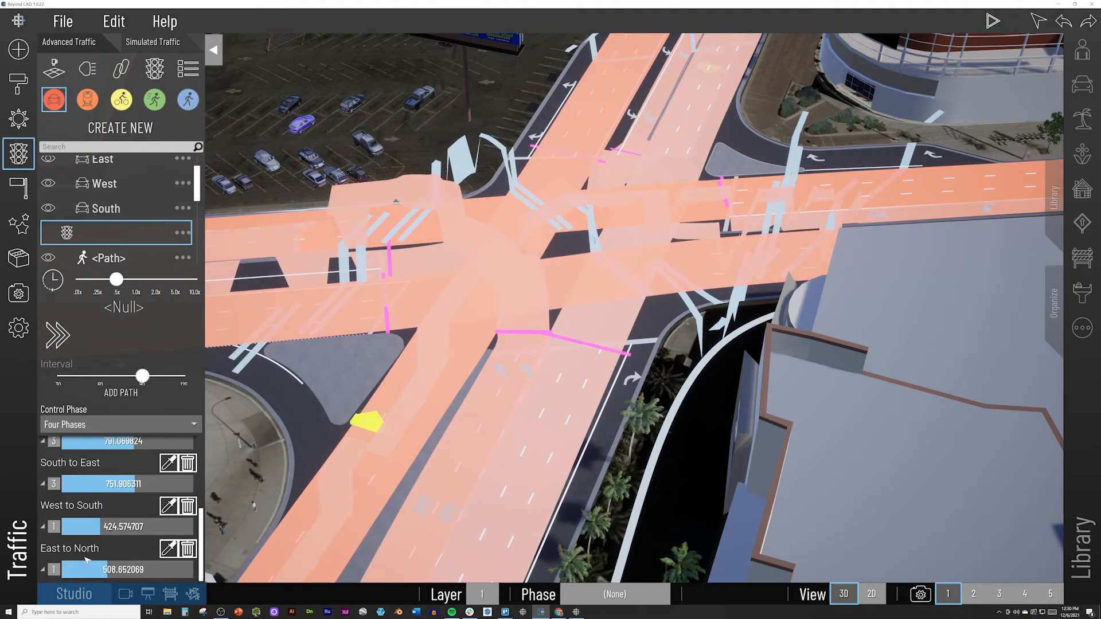
Set the West to South path's signal phase to 4 and close the traffic settings
{"action": "left_click", "coordinate": [53, 527]}
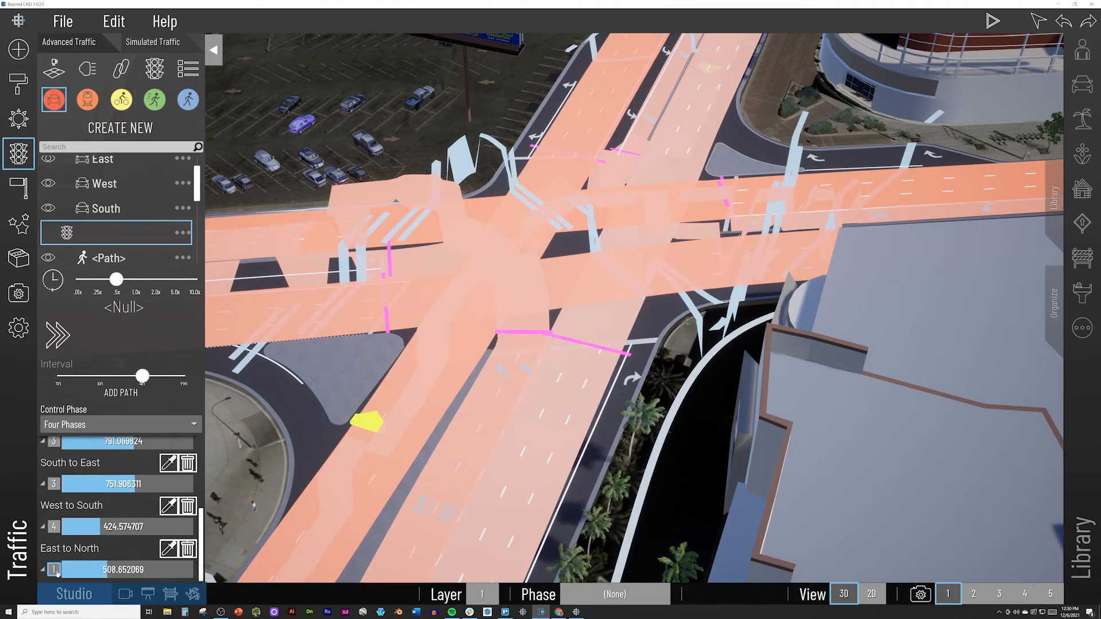
{"action": "left_click", "coordinate": [19, 153]}
Run the traffic simulation at 20x, 5x and 10x speed to examine vehicle movements through the signalized intersection
{"action": "left_click", "coordinate": [993, 21]}
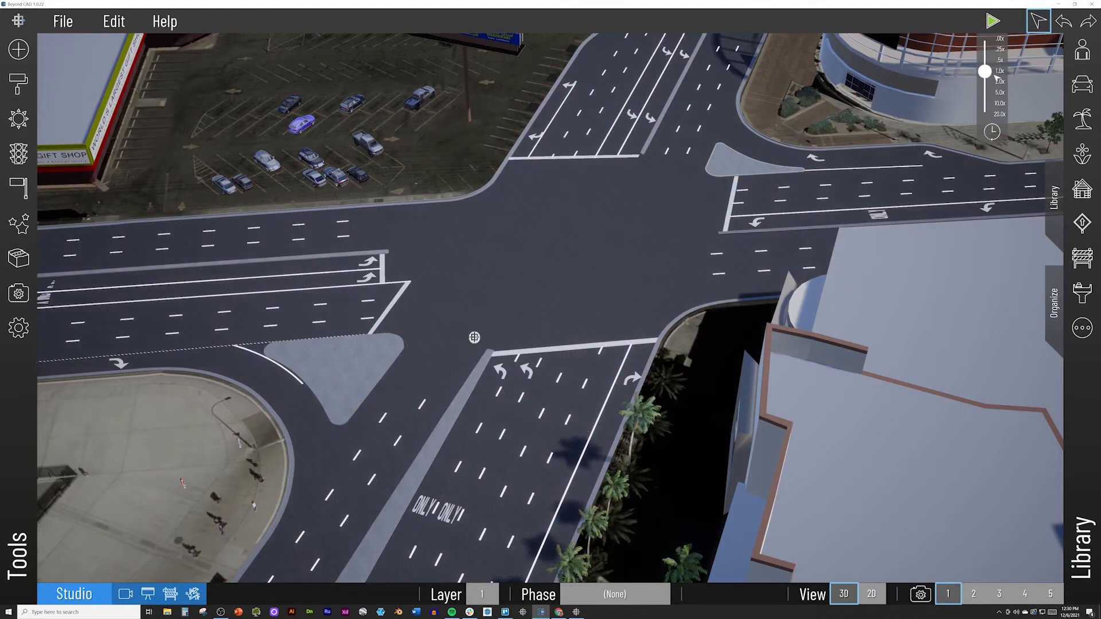
{"action": "left_click", "coordinate": [984, 113]}
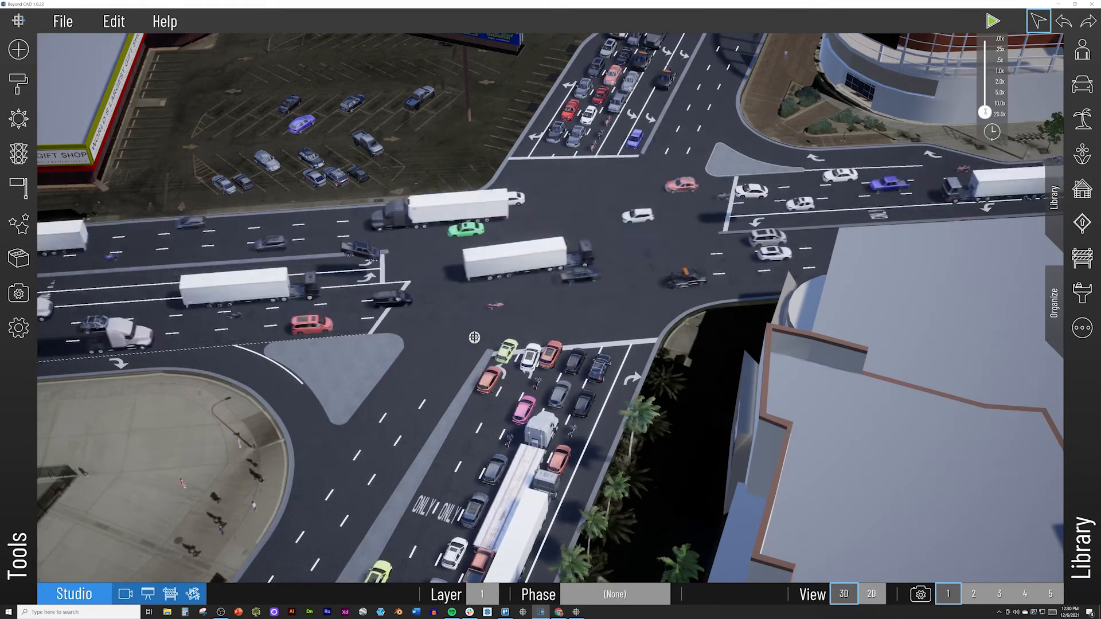
{"action": "mouse_move", "coordinate": [986, 114]}
{"action": "left_mouse_down"}
{"action": "mouse_move", "coordinate": [991, 72]}
{"action": "mouse_move", "coordinate": [992, 93]}
{"action": "left_mouse_up"}
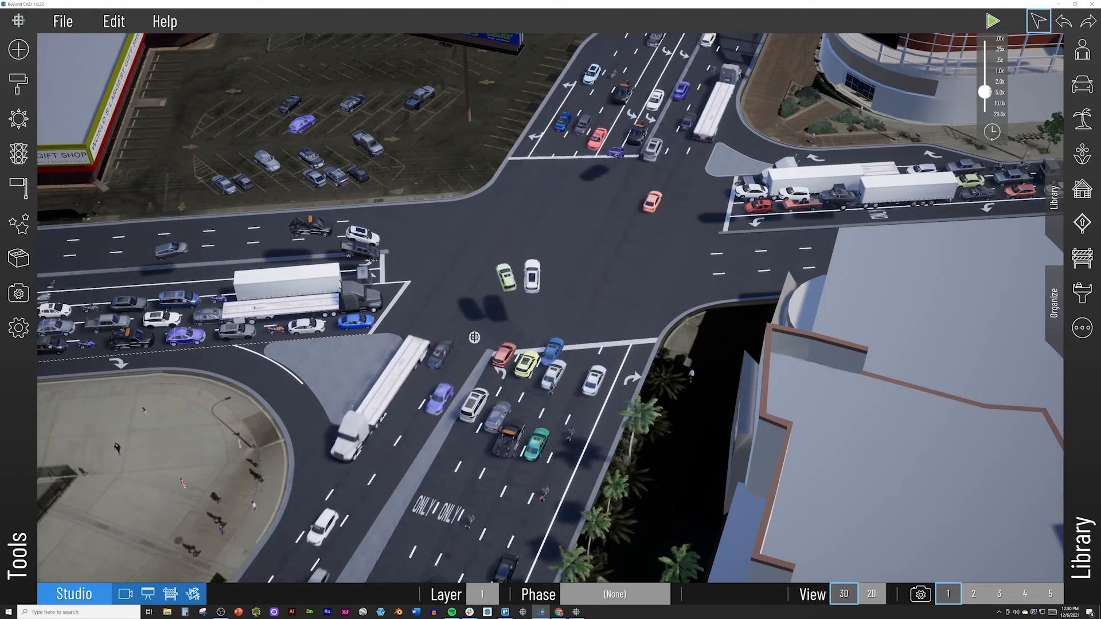
{"action": "left_click_drag", "start_coordinate": [985, 92], "coordinate": [984, 102]}
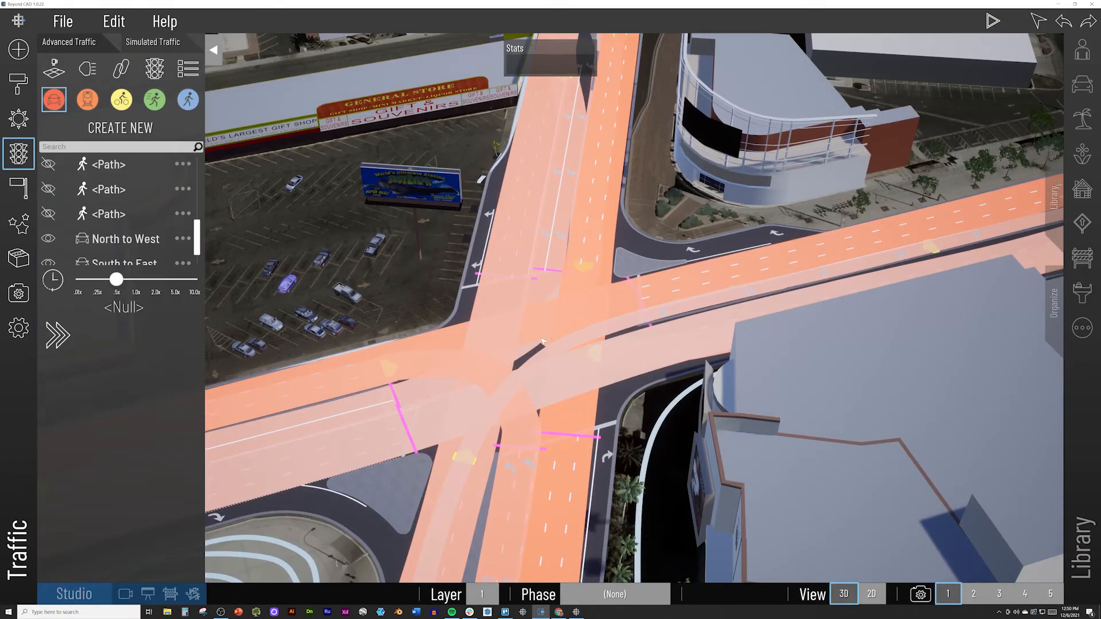
Examine the organizer's Existing, Proposed and Alternative folders and return to the traffic settings
{"action": "right_click_drag", "start_coordinate": [543, 341], "coordinate": [566, 339]}
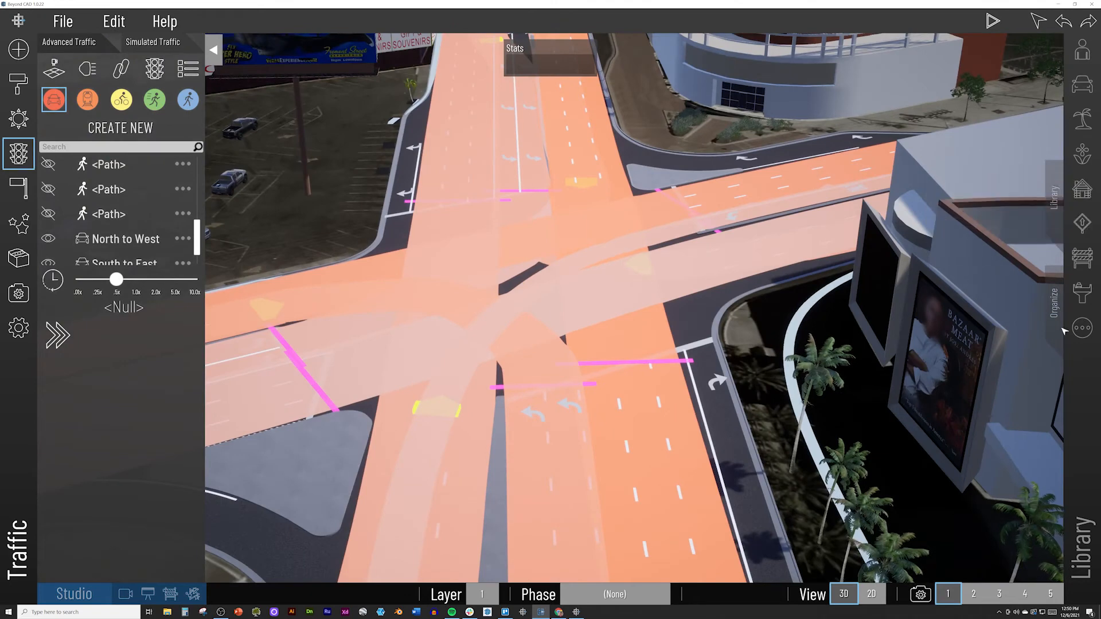
{"action": "left_click", "coordinate": [16, 147]}
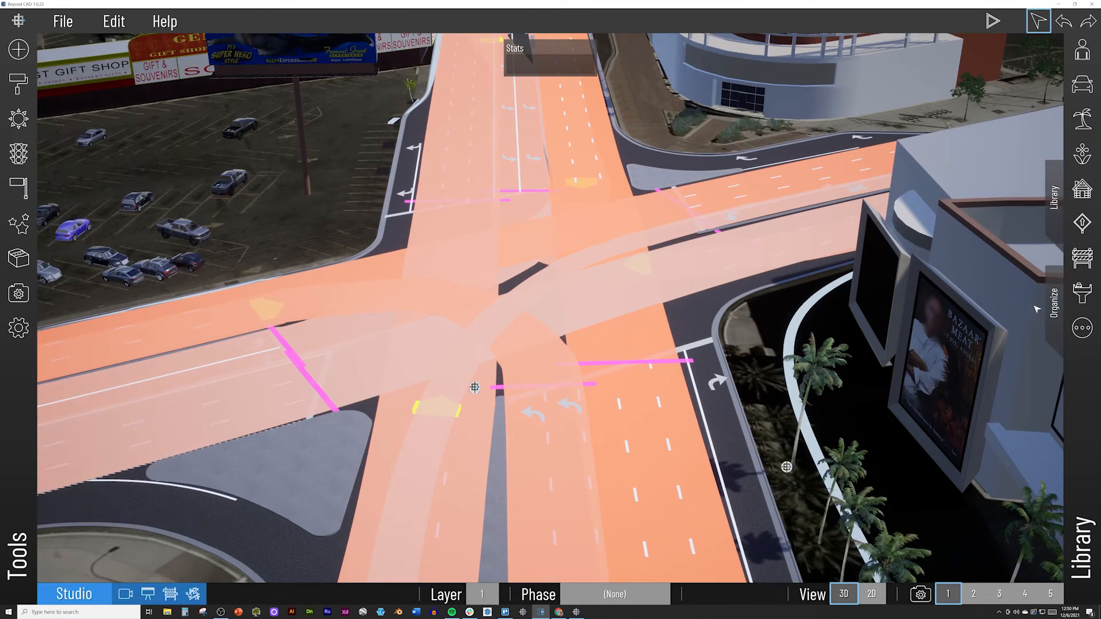
{"action": "left_click", "coordinate": [1055, 307]}
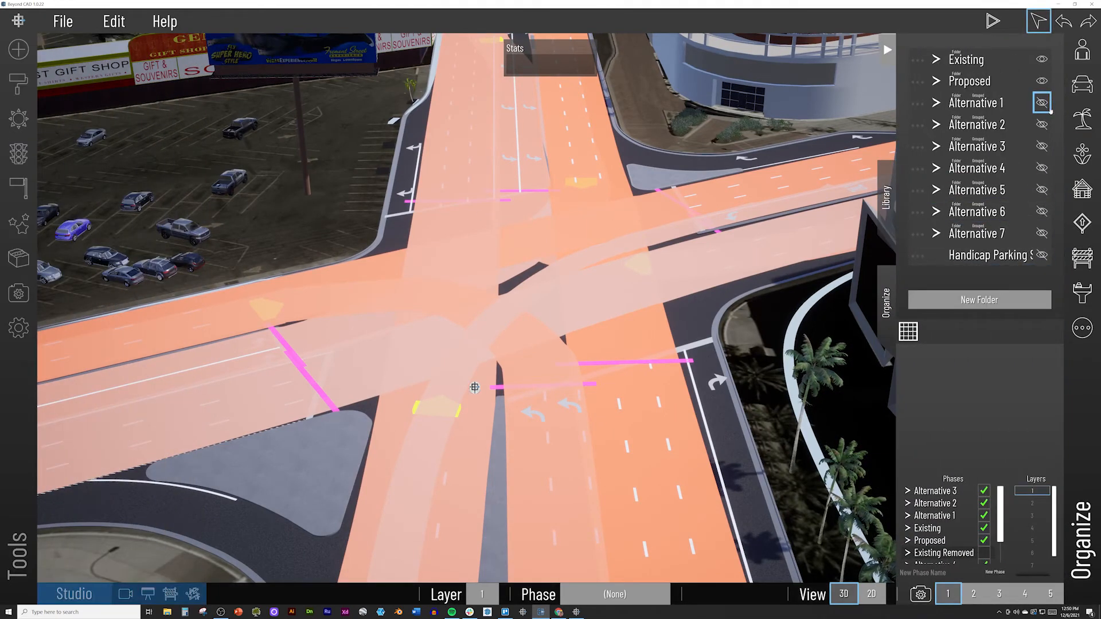
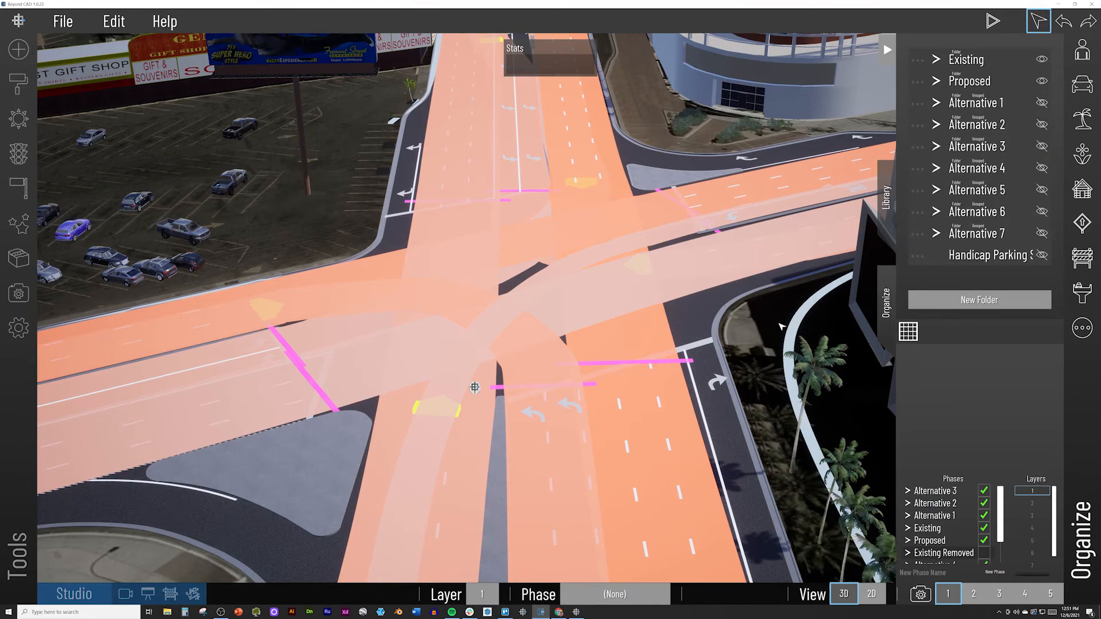
{"action": "middle_click_drag", "start_coordinate": [781, 325], "coordinate": [649, 345]}
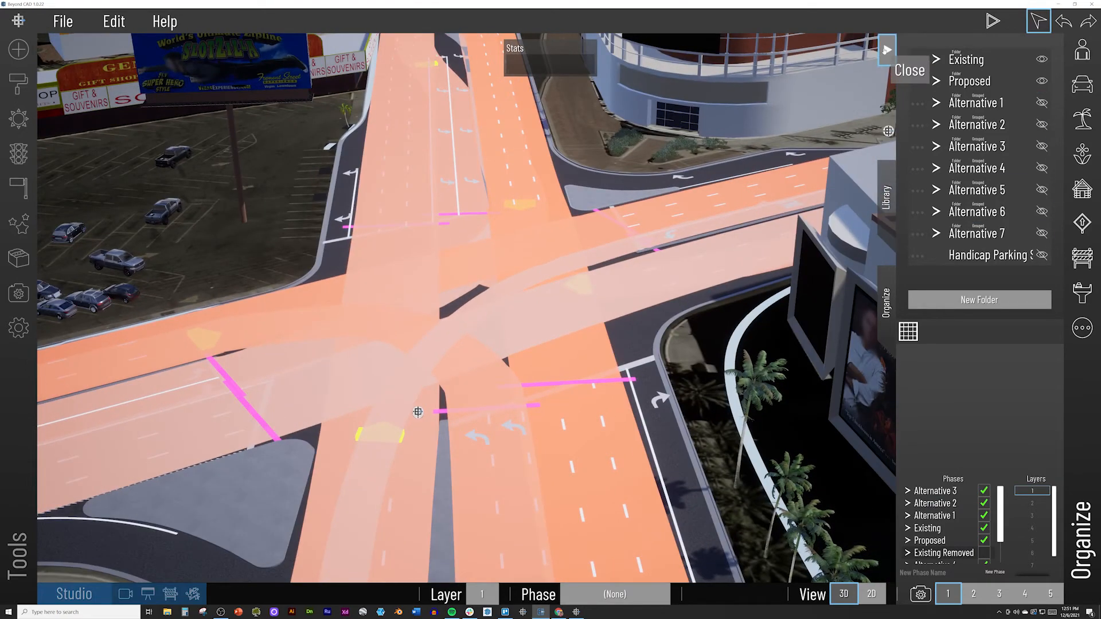
{"action": "left_click", "coordinate": [887, 50]}
{"action": "left_click", "coordinate": [18, 154]}
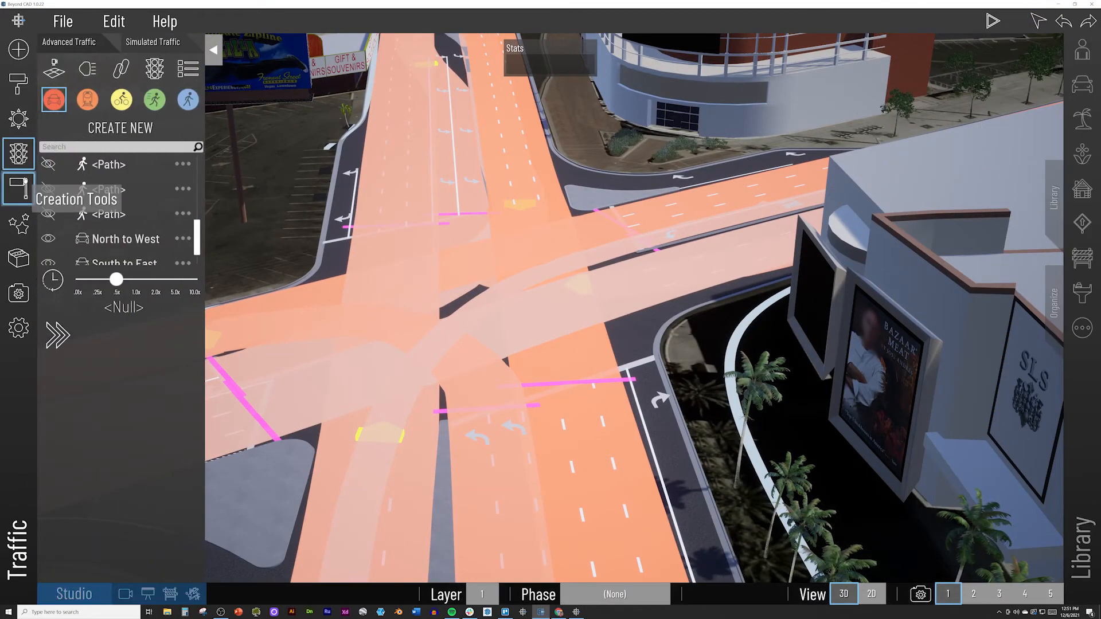
Check the visibility of the pedestrian and left-turn paths in the traffic path list and close the traffic settings
{"action": "scroll", "coordinate": [129, 234], "scroll_direction": "down", "scroll_amount": 2}
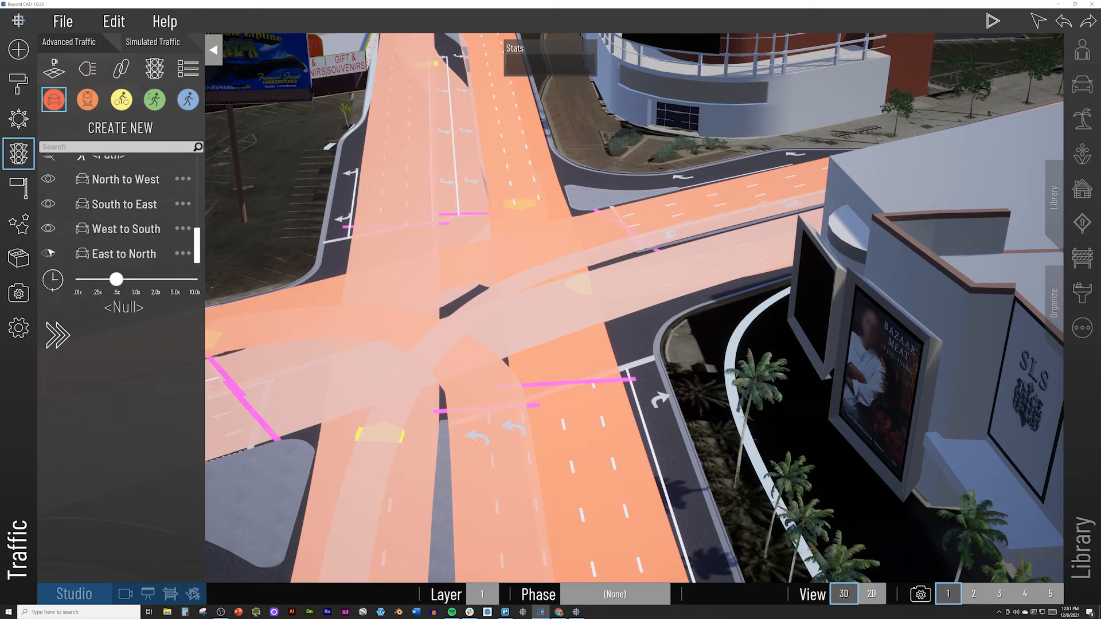
{"action": "left_click", "coordinate": [50, 229]}
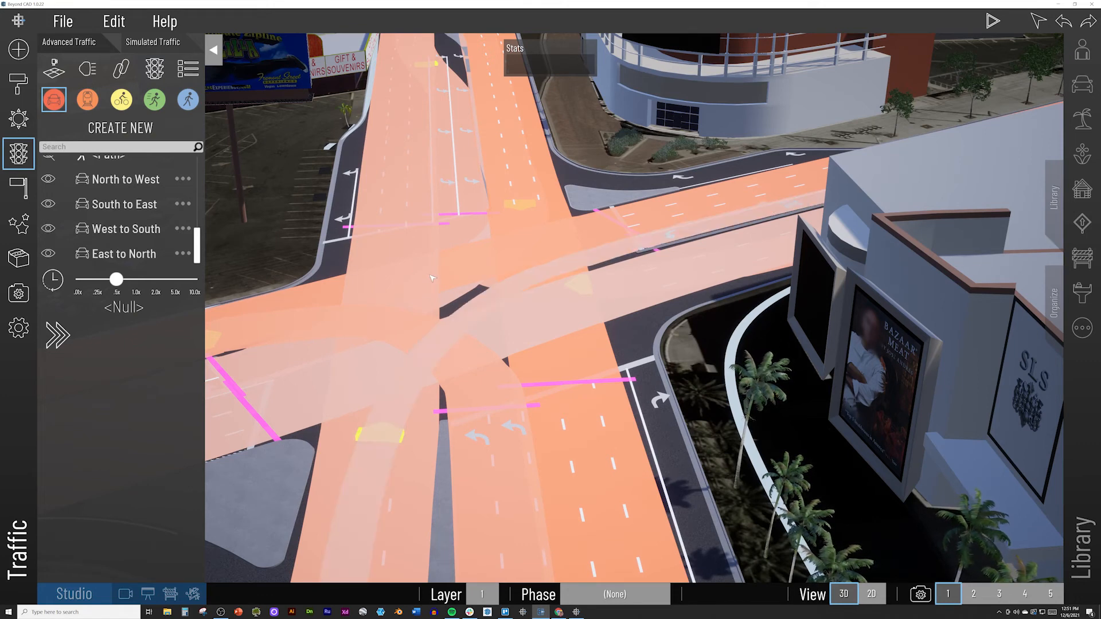
{"action": "scroll", "coordinate": [58, 202], "scroll_direction": "up", "scroll_amount": 3}
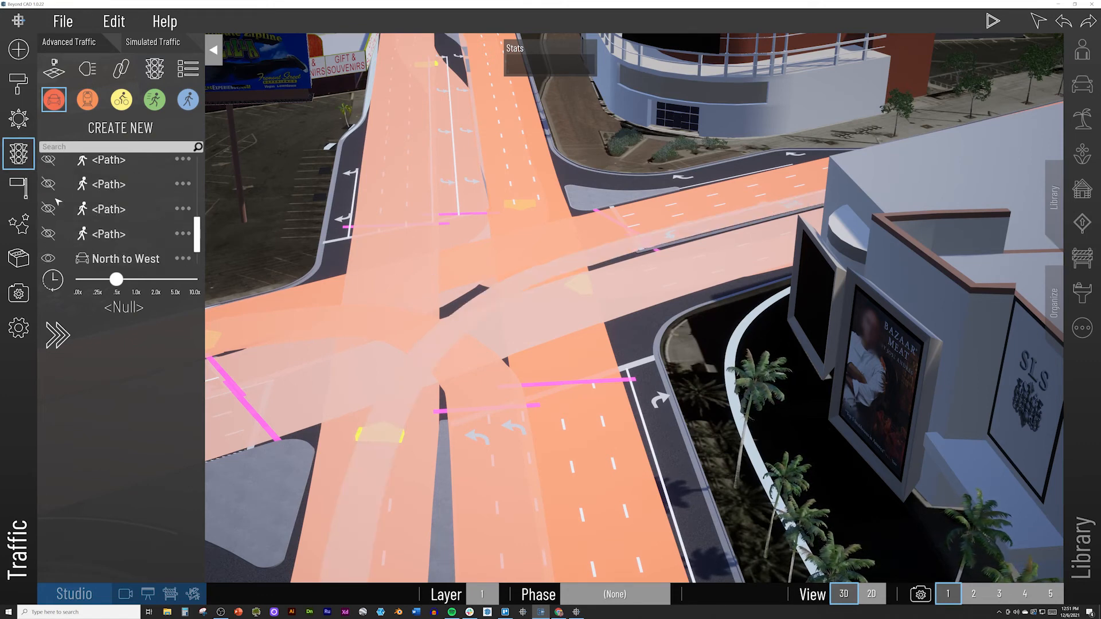
{"action": "left_click", "coordinate": [19, 154]}
Run the traffic simulation at 1x and 5x speed to examine vehicle movements from above the intersection
{"action": "middle_click_drag", "start_coordinate": [447, 356], "coordinate": [562, 265]}
{"action": "scroll", "coordinate": [562, 264], "scroll_direction": "down", "scroll_amount": 2}
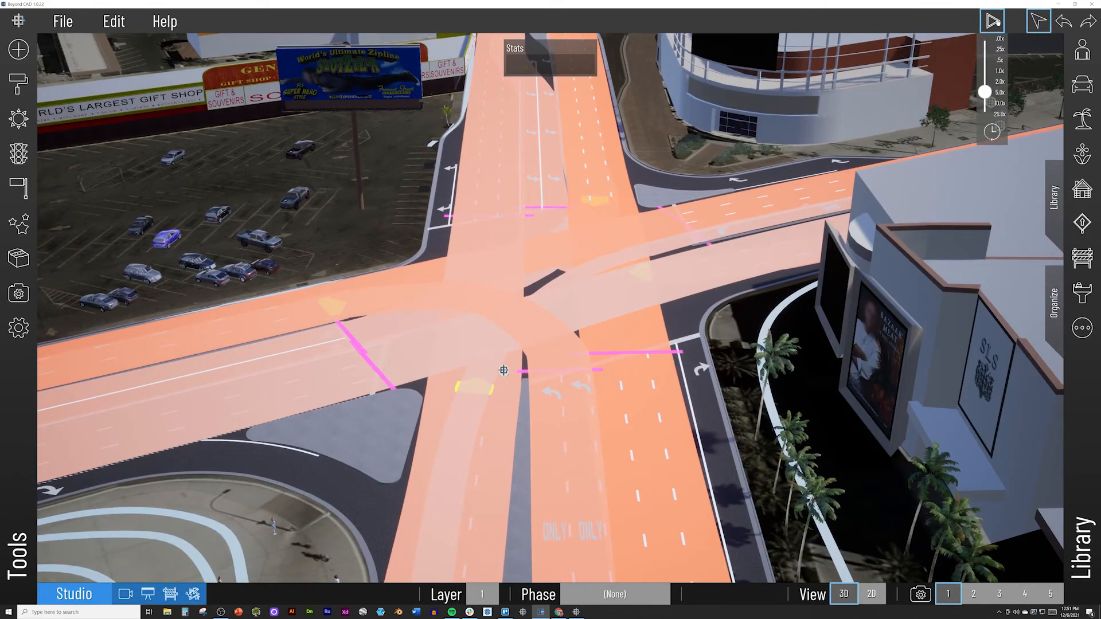
{"action": "key", "text": "space"}
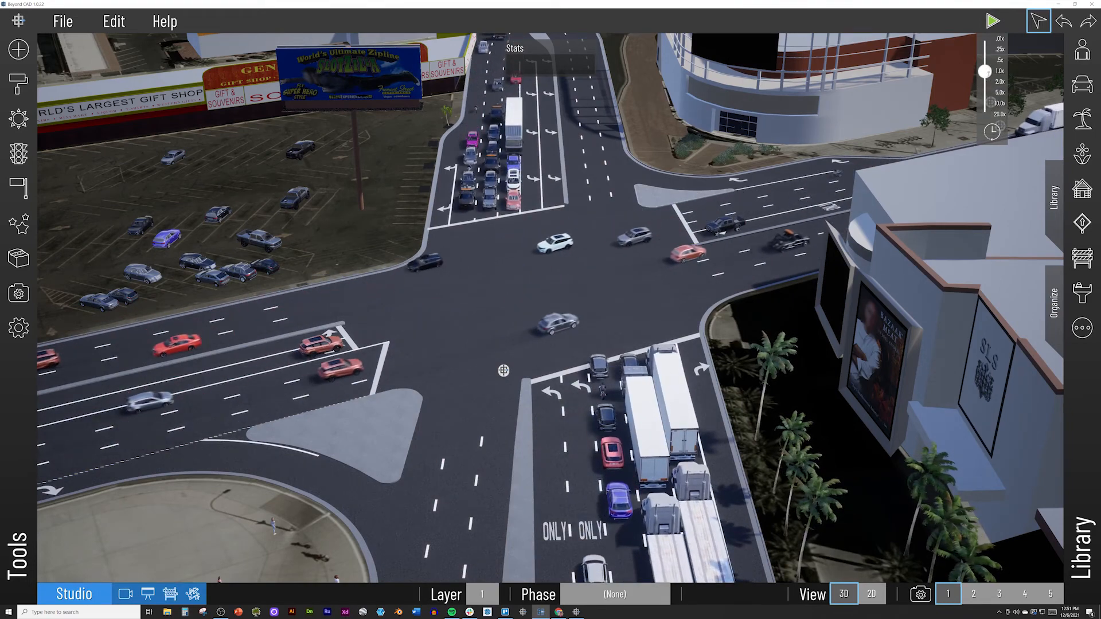
{"action": "left_click_drag", "start_coordinate": [986, 72], "coordinate": [985, 72]}
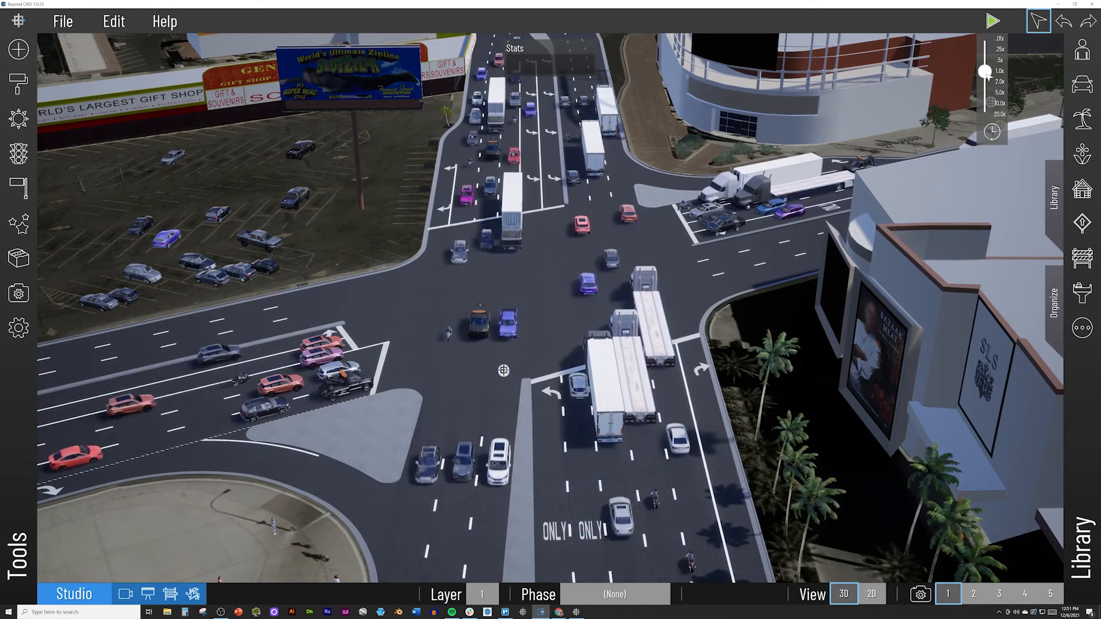
{"action": "left_click_drag", "start_coordinate": [986, 71], "coordinate": [985, 91]}
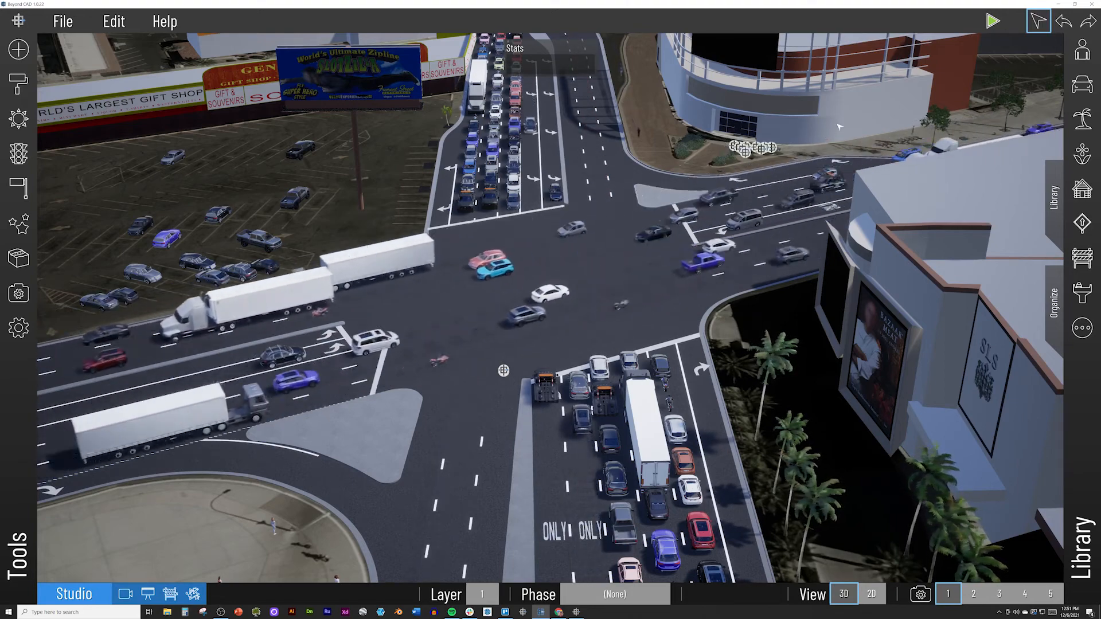
{"action": "mouse_move", "coordinate": [987, 21]}
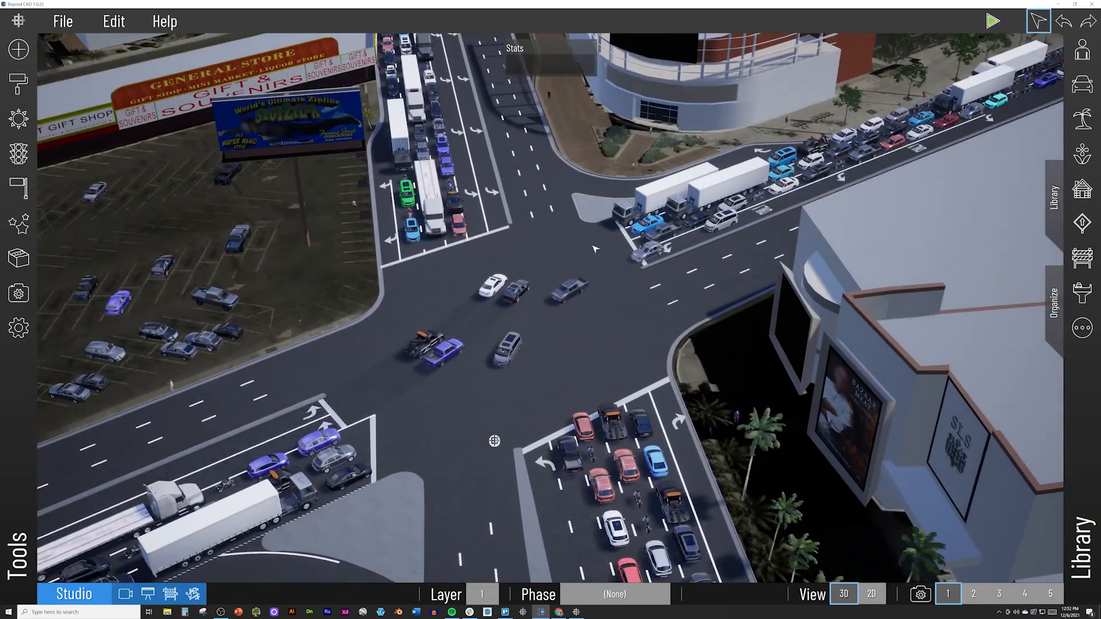
{"action": "mouse_move", "coordinate": [992, 23]}
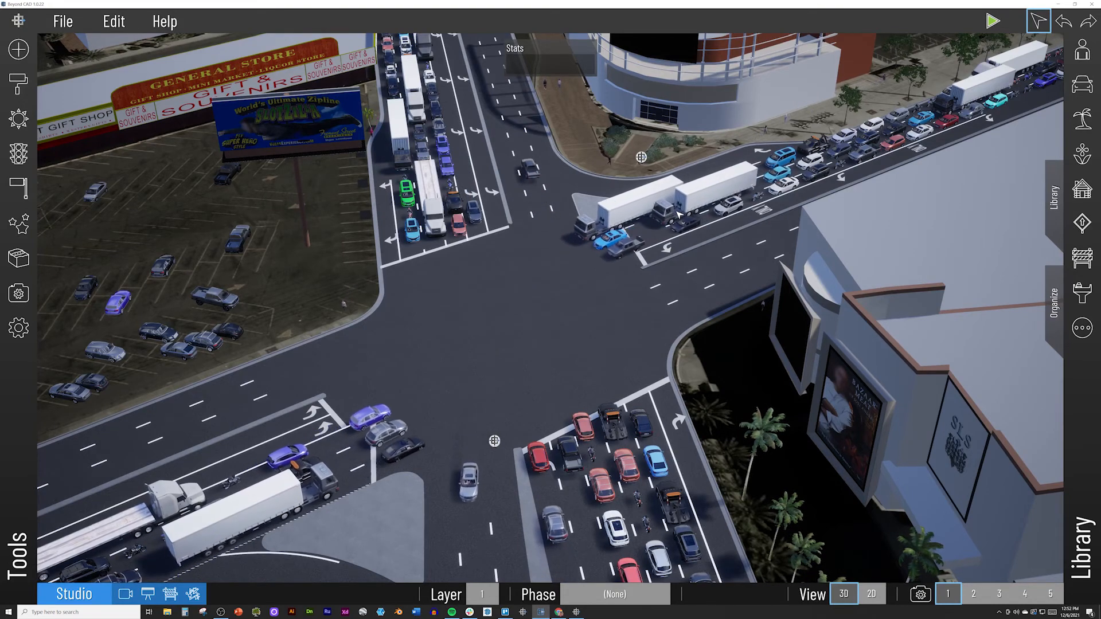
Examine the running traffic from near street level at 5x speed and stop the simulation
{"action": "right_click_drag", "start_coordinate": [648, 250], "coordinate": [750, 182]}
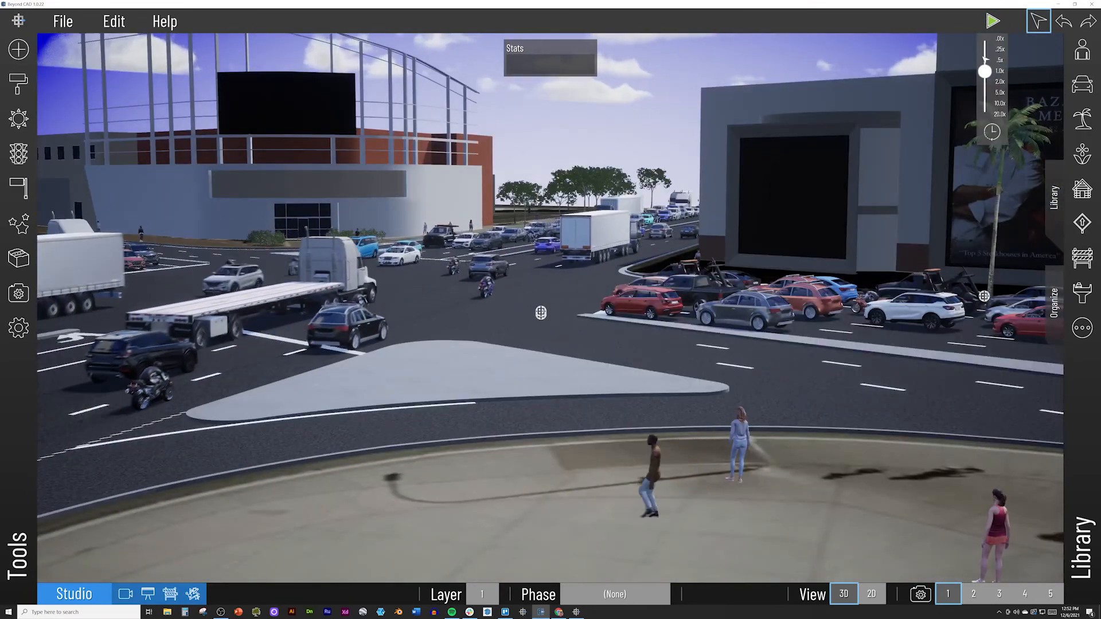
{"action": "mouse_move", "coordinate": [985, 71]}
{"action": "left_mouse_down"}
{"action": "mouse_move", "coordinate": [984, 102]}
{"action": "mouse_move", "coordinate": [984, 92]}
{"action": "left_mouse_up"}
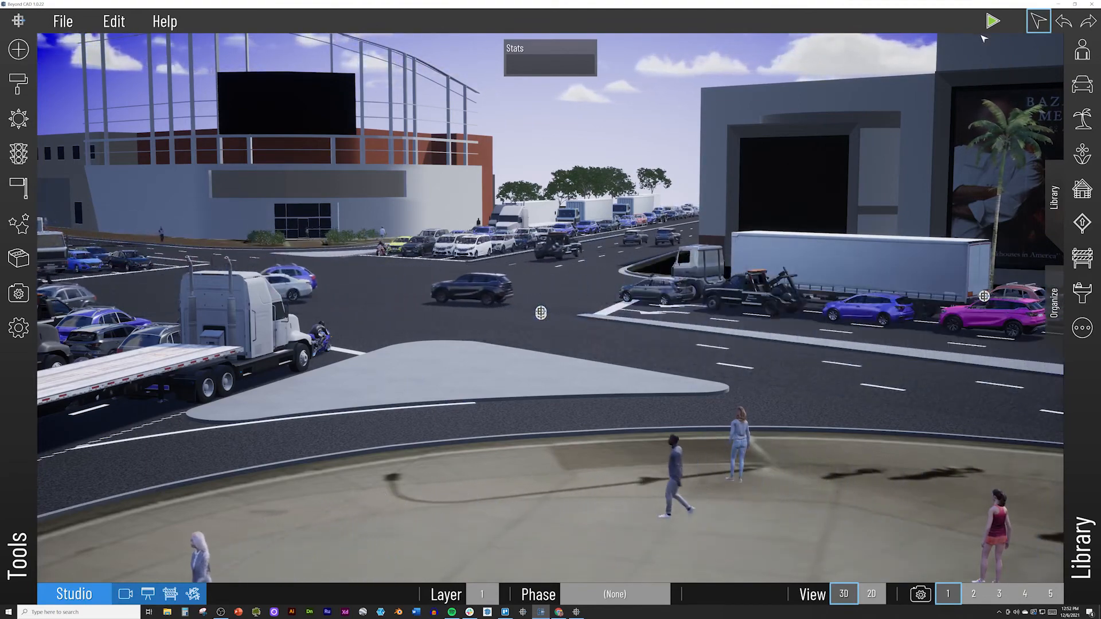
{"action": "mouse_move", "coordinate": [992, 51]}
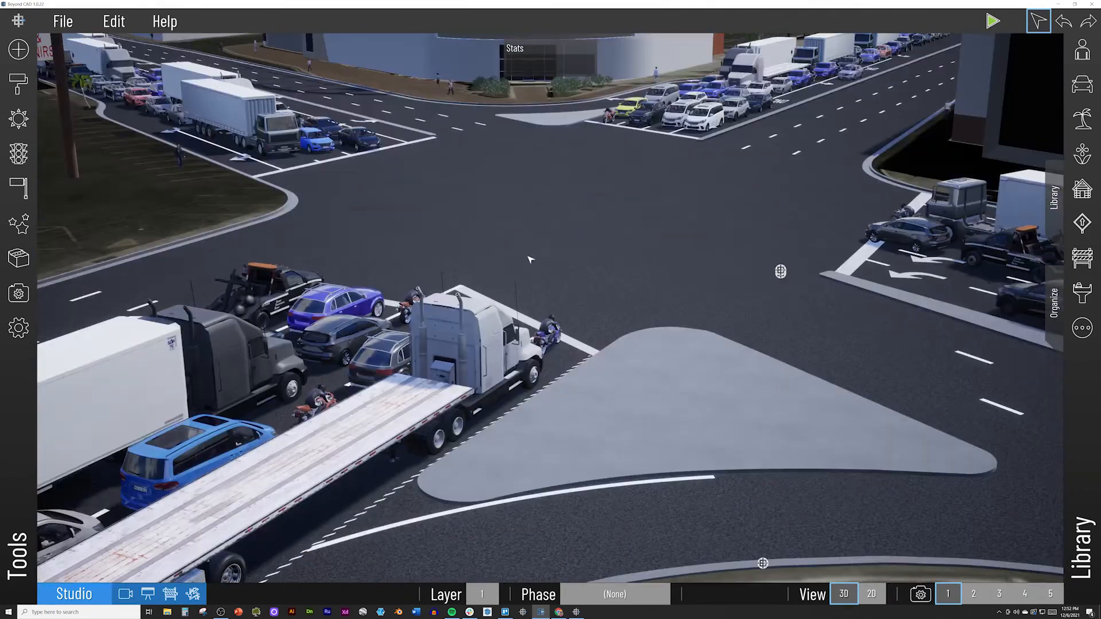
{"action": "mouse_move", "coordinate": [992, 21]}
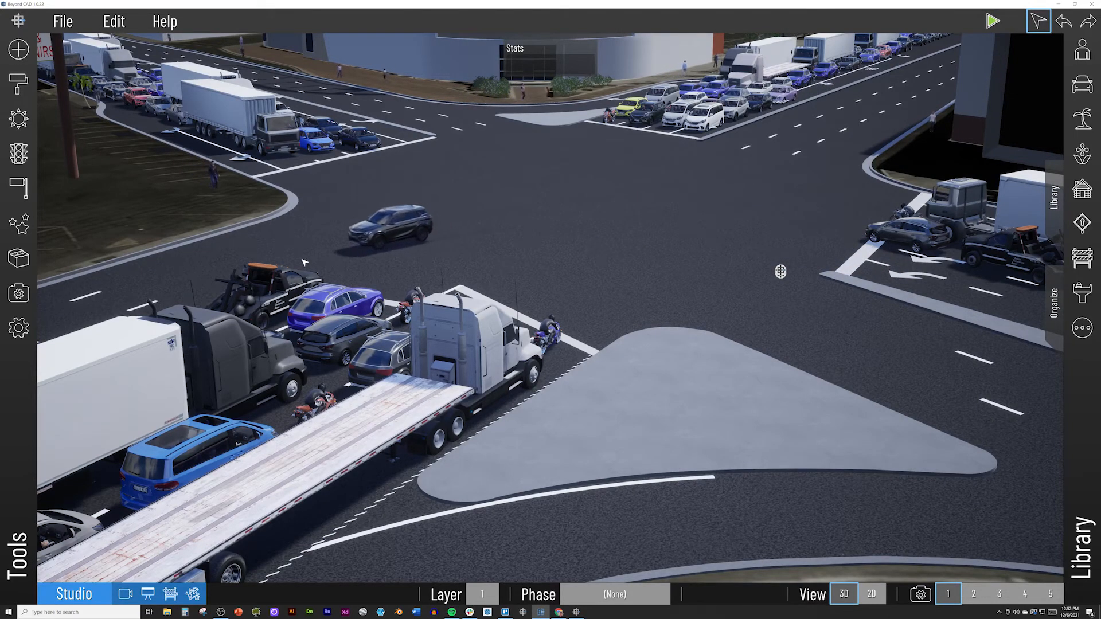
{"action": "left_click", "coordinate": [999, 22]}
Review the settings of the North to West, South to East and West to South paths and rerun the simulation, slowing it to 1x
{"action": "left_click", "coordinate": [18, 154]}
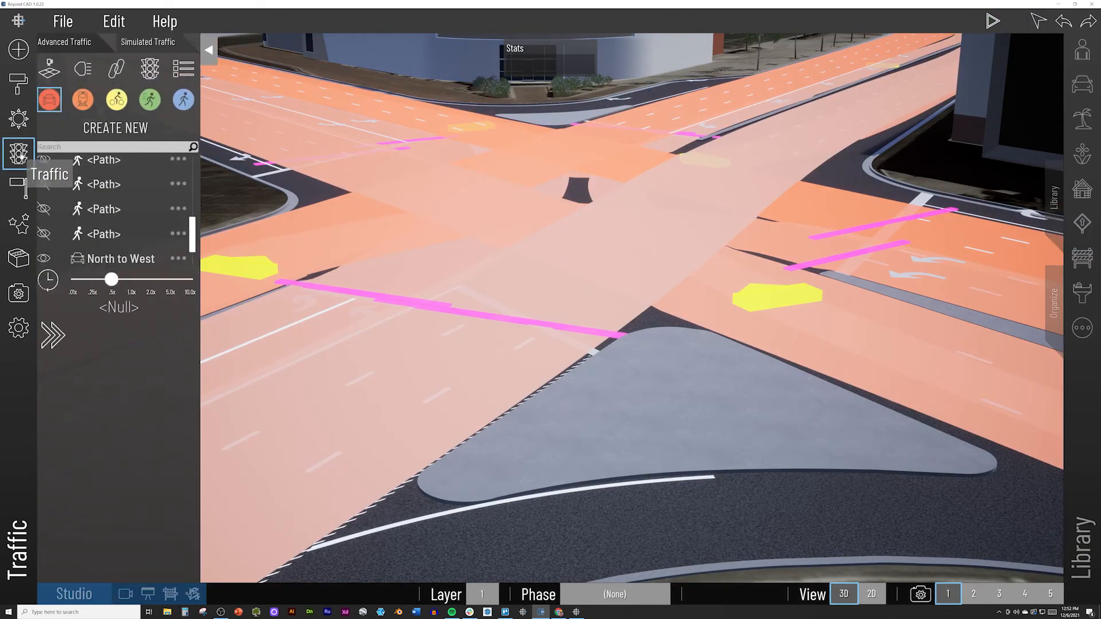
{"action": "scroll", "coordinate": [127, 224], "scroll_direction": "down", "scroll_amount": 3}
{"action": "left_click", "coordinate": [125, 186]}
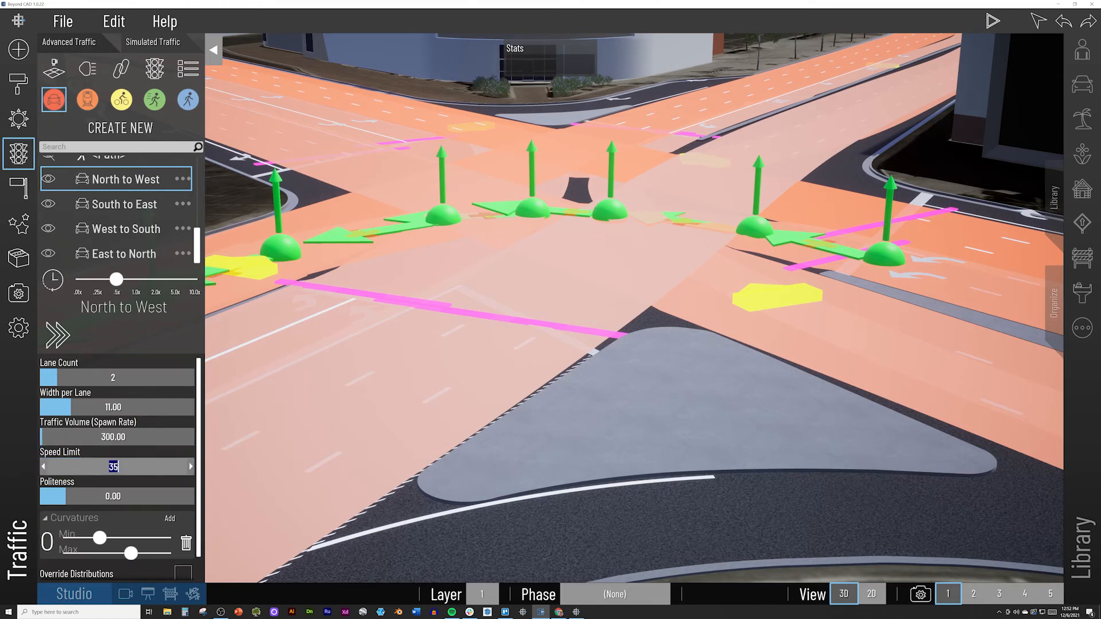
{"action": "left_click", "coordinate": [127, 205]}
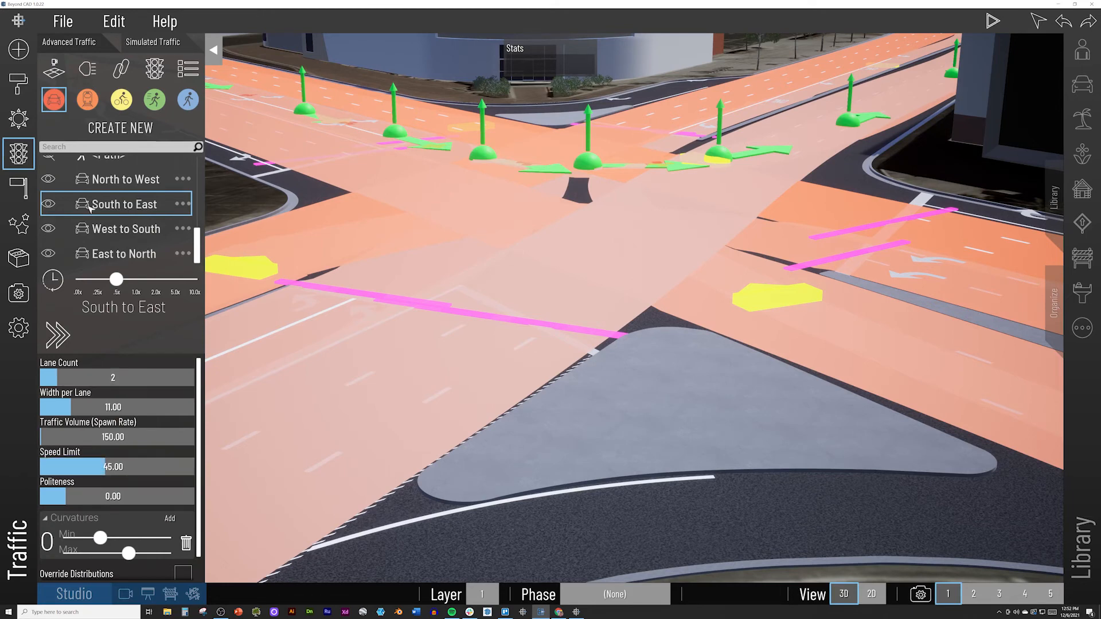
{"action": "left_click", "coordinate": [104, 227]}
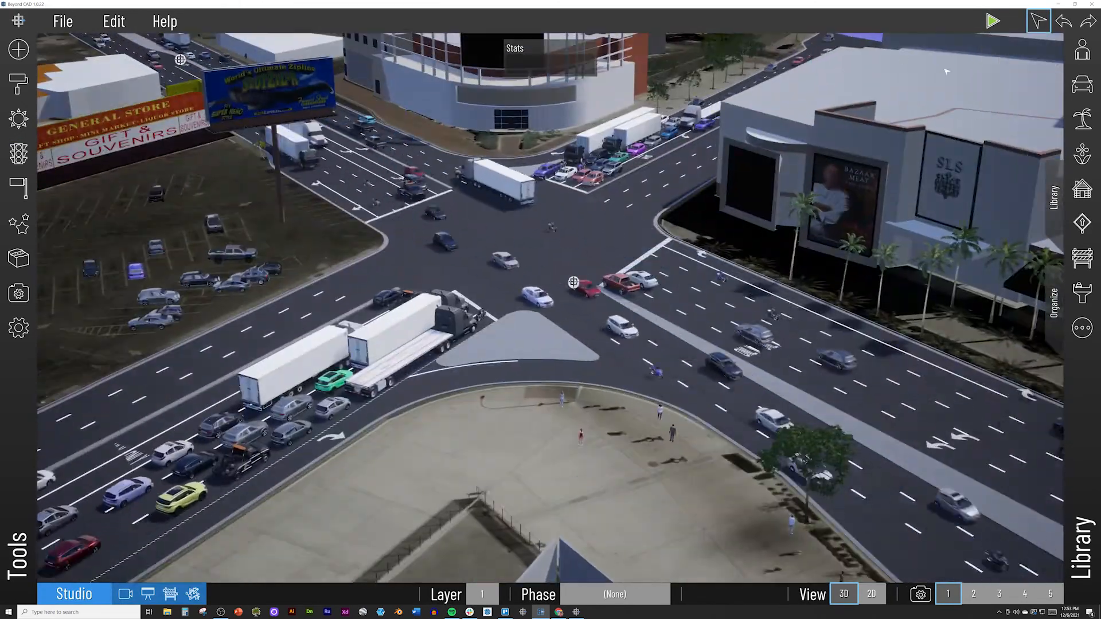
{"action": "left_click_drag", "start_coordinate": [985, 114], "coordinate": [986, 69]}
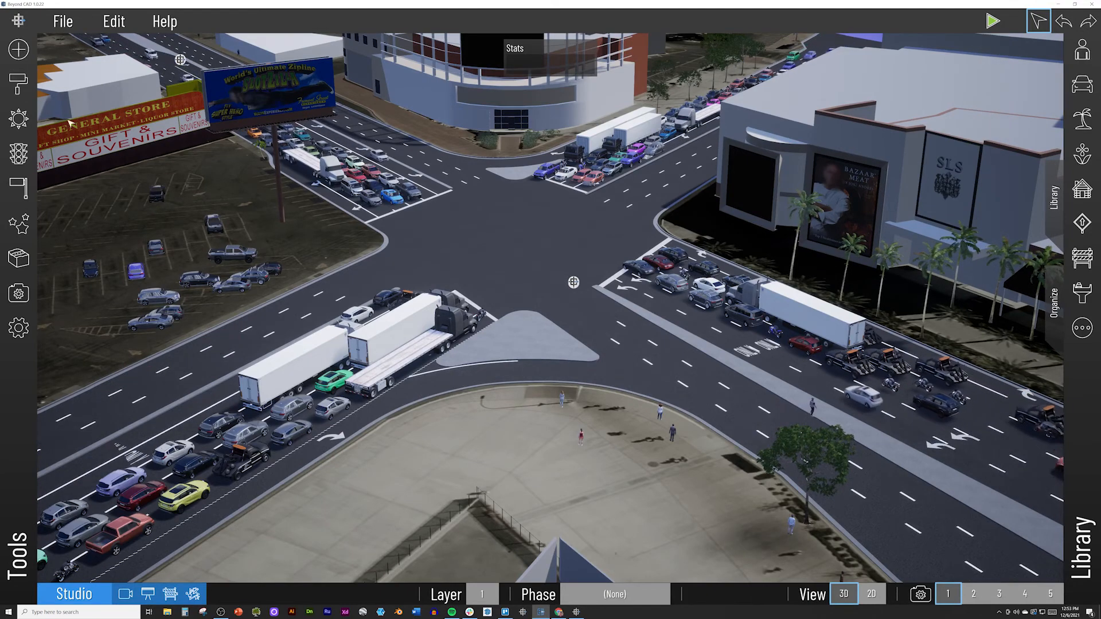
Set the environment's sun shadow distance to 37649.80 and stop the traffic simulation
{"action": "left_click", "coordinate": [18, 121]}
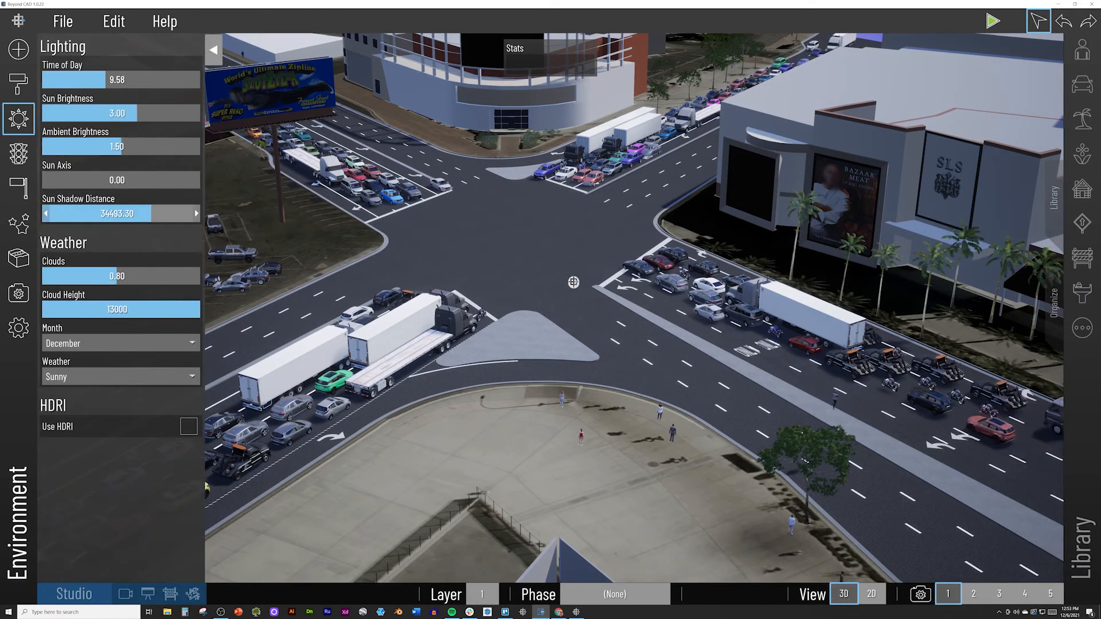
{"action": "left_click_drag", "start_coordinate": [151, 214], "coordinate": [164, 214]}
{"action": "right_click_drag", "start_coordinate": [482, 241], "coordinate": [472, 240]}
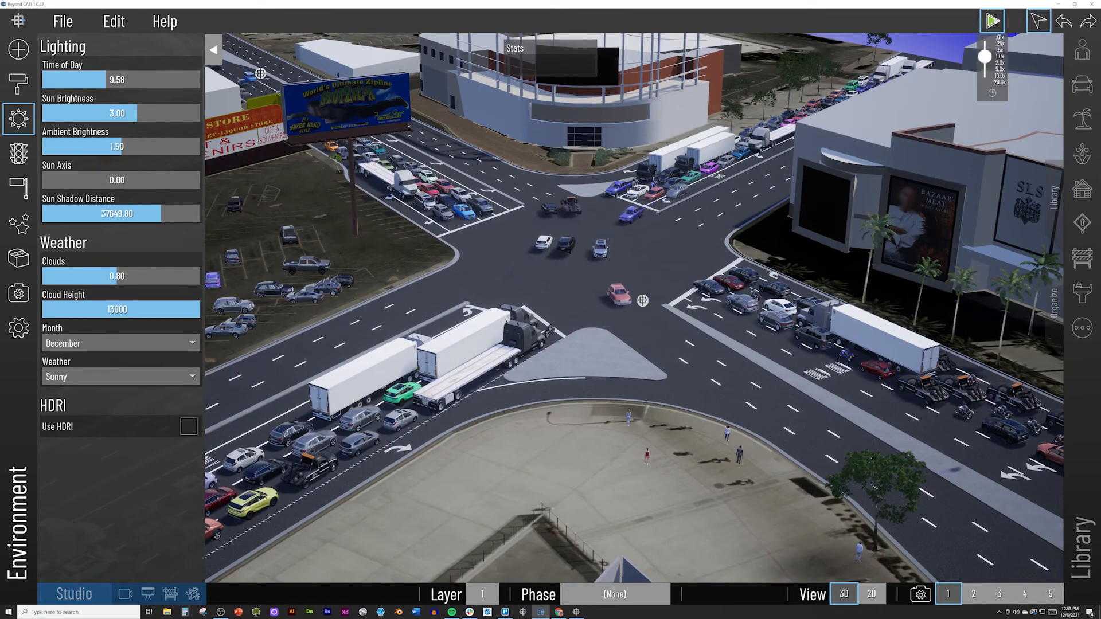
{"action": "left_click", "coordinate": [993, 21]}
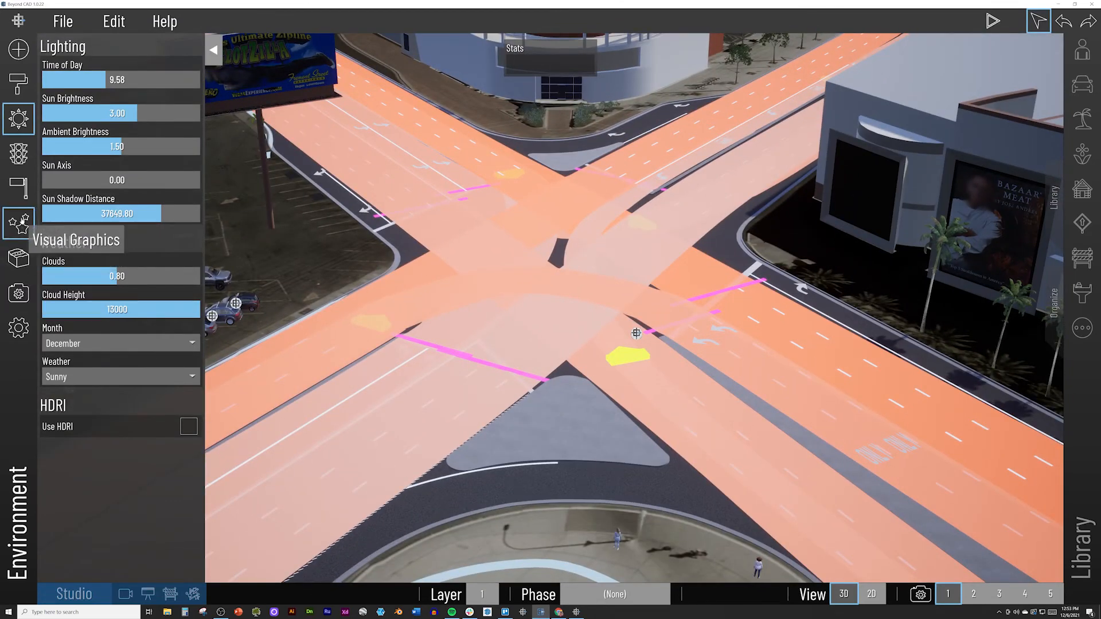
{"action": "left_click", "coordinate": [19, 122]}
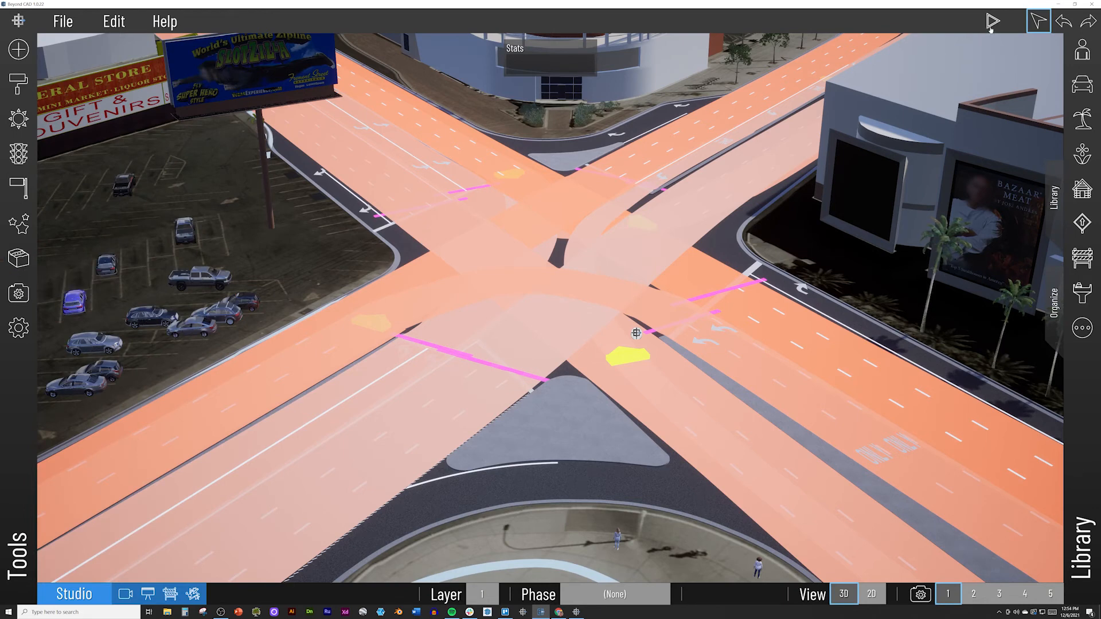
Hide the Alternative 1 folder and show Alternative 2 in the organizer, with the bridges in view
{"action": "left_click", "coordinate": [1050, 295]}
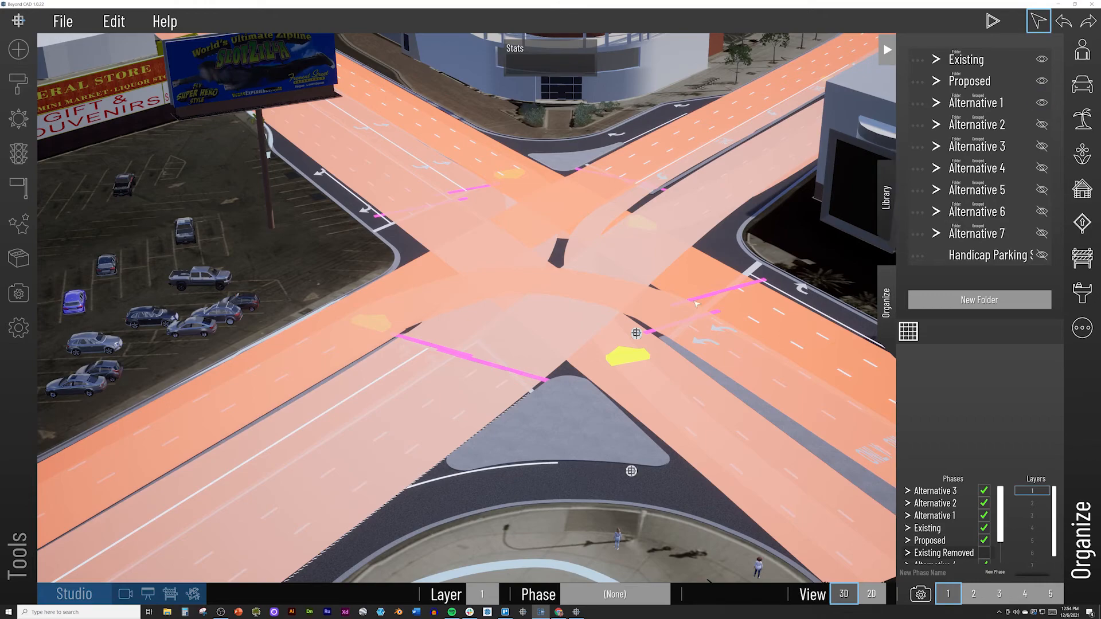
{"action": "scroll", "coordinate": [697, 304], "scroll_direction": "down", "scroll_amount": 5}
{"action": "right_click_drag", "start_coordinate": [699, 303], "coordinate": [717, 301]}
{"action": "scroll", "coordinate": [720, 302], "scroll_direction": "up", "scroll_amount": 3}
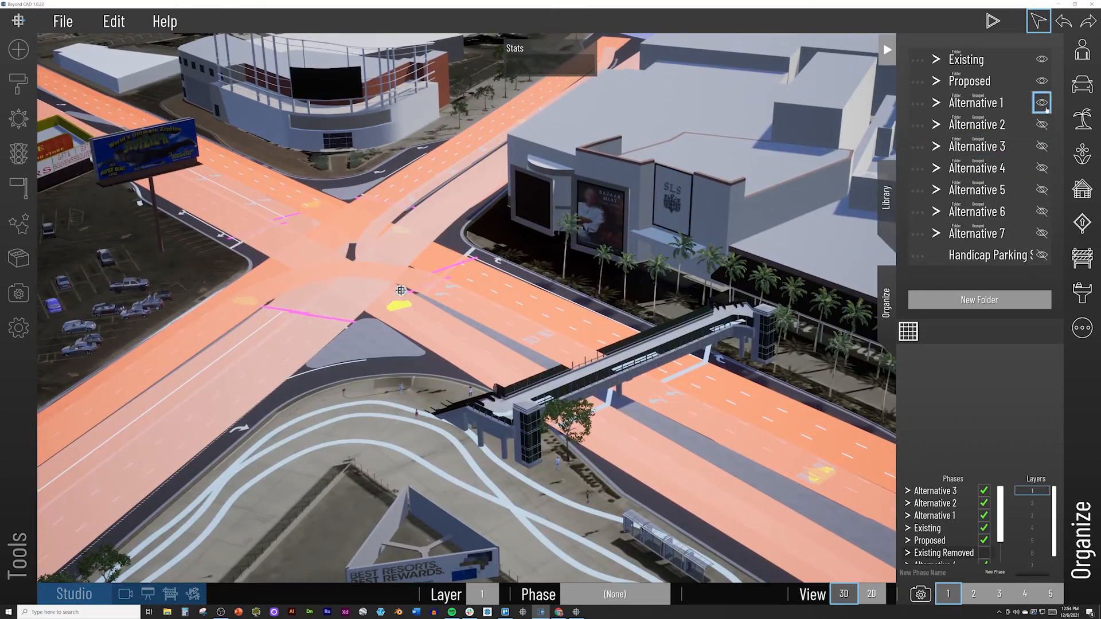
{"action": "left_click", "coordinate": [1042, 104]}
{"action": "left_click", "coordinate": [1043, 125]}
{"action": "right_click_drag", "start_coordinate": [593, 260], "coordinate": [591, 259]}
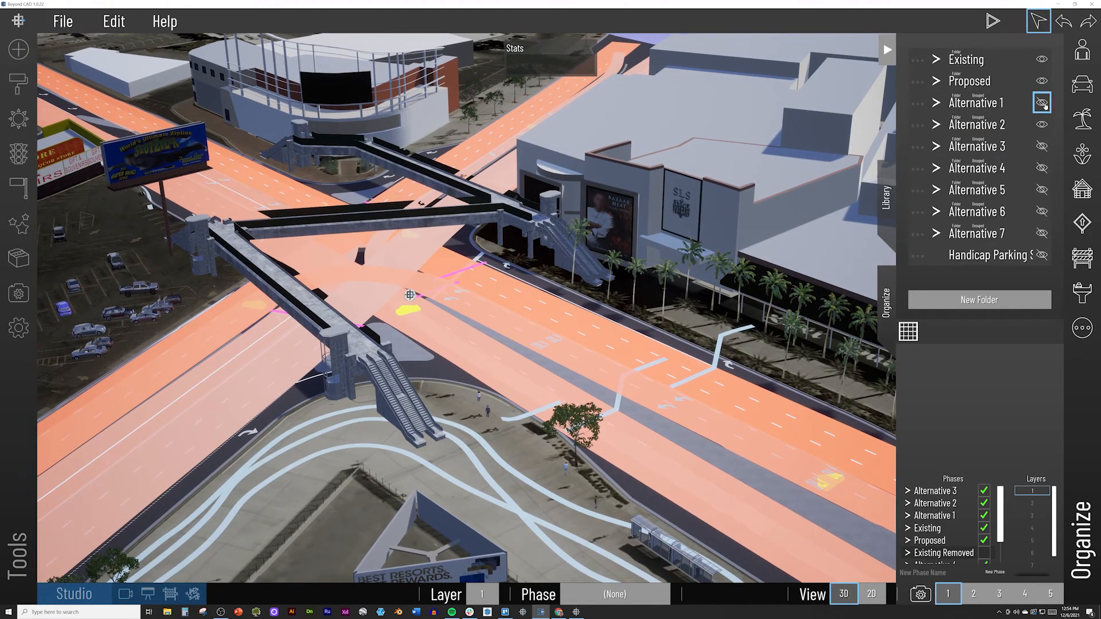
Show the Alternative 3 folder with Alternatives 1 and 2 hidden and close the organizer
{"action": "left_click", "coordinate": [1041, 104]}
{"action": "left_click", "coordinate": [1042, 146]}
{"action": "left_click", "coordinate": [1043, 127]}
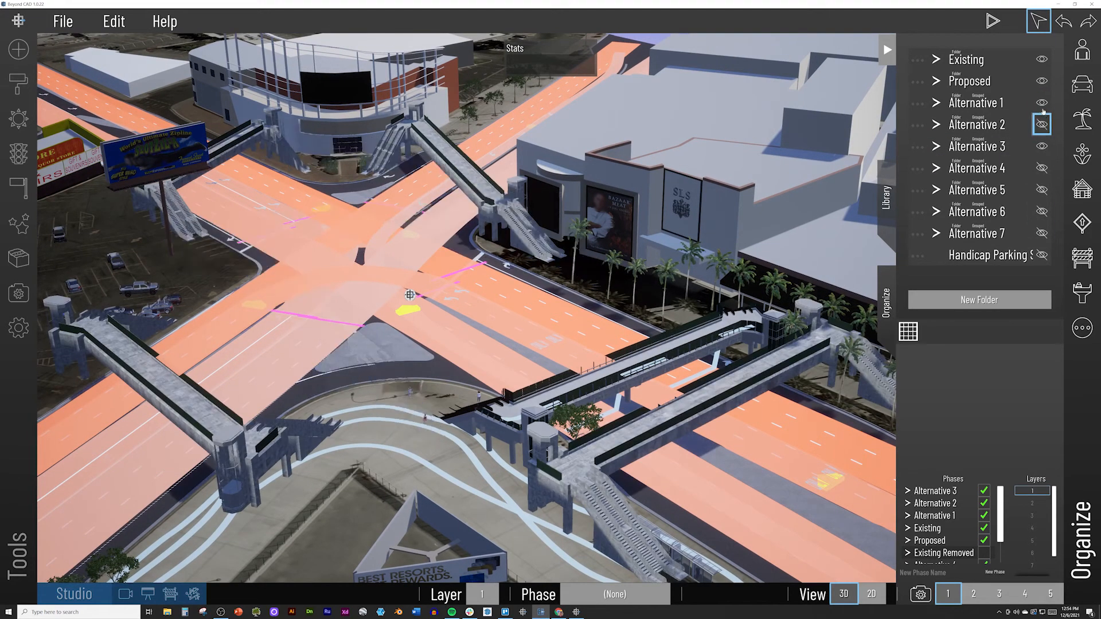
{"action": "left_click", "coordinate": [1042, 103]}
{"action": "right_click_drag", "start_coordinate": [436, 339], "coordinate": [412, 300]}
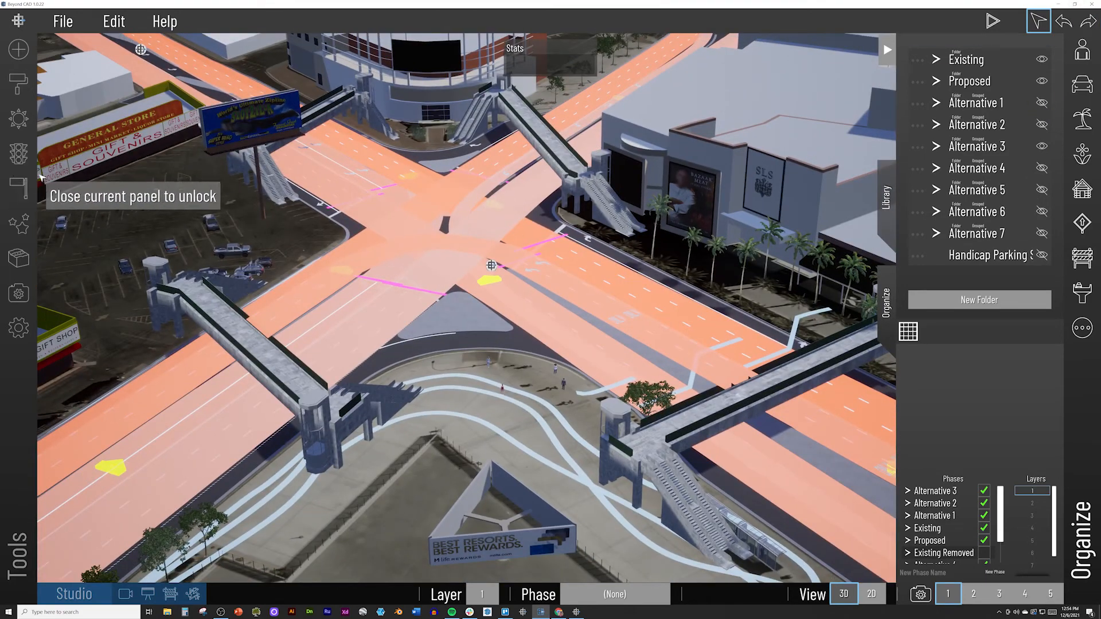
{"action": "left_click", "coordinate": [886, 49]}
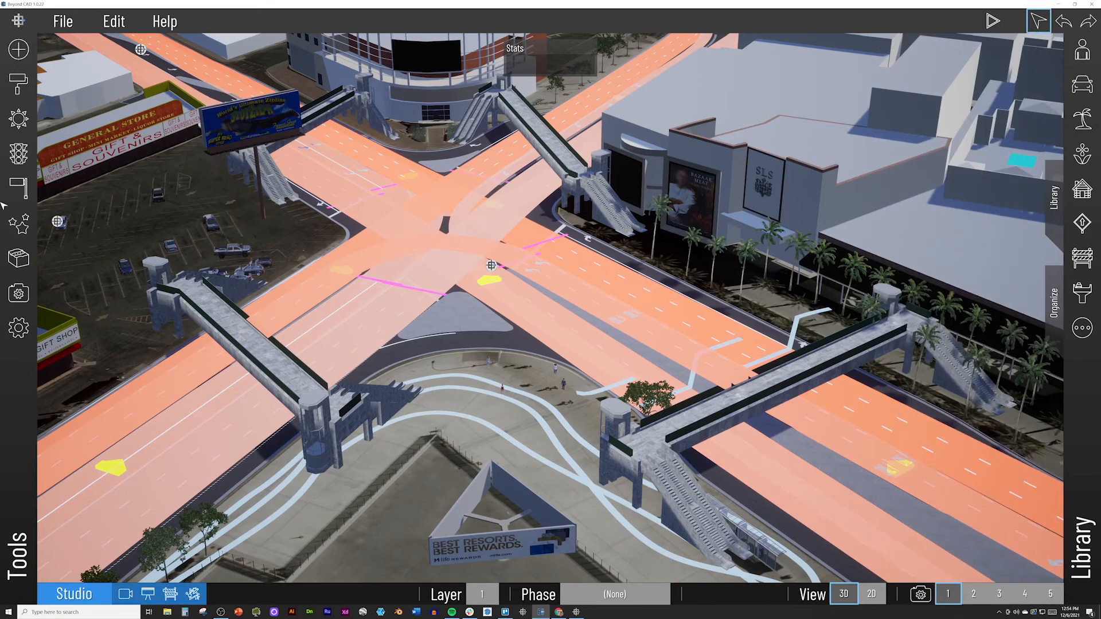
Turn on the visibility of the hidden pedestrian paths for the displayed bridges in the traffic path list
{"action": "left_click", "coordinate": [17, 152]}
{"action": "scroll", "coordinate": [114, 209], "scroll_direction": "up", "scroll_amount": 3}
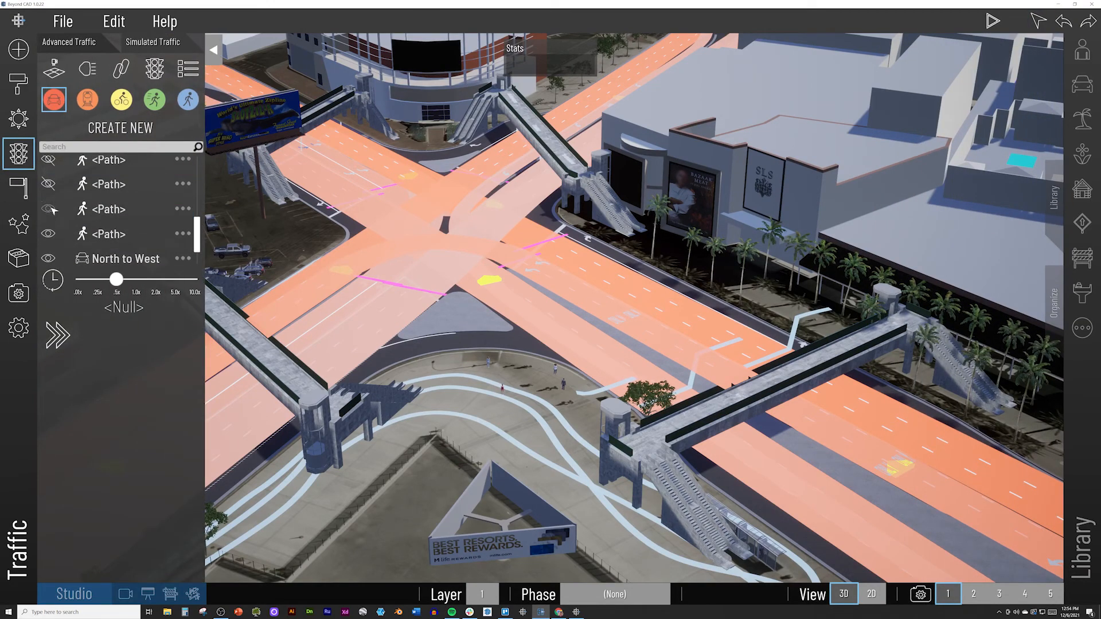
{"action": "scroll", "coordinate": [49, 182], "scroll_direction": "up", "scroll_amount": 1}
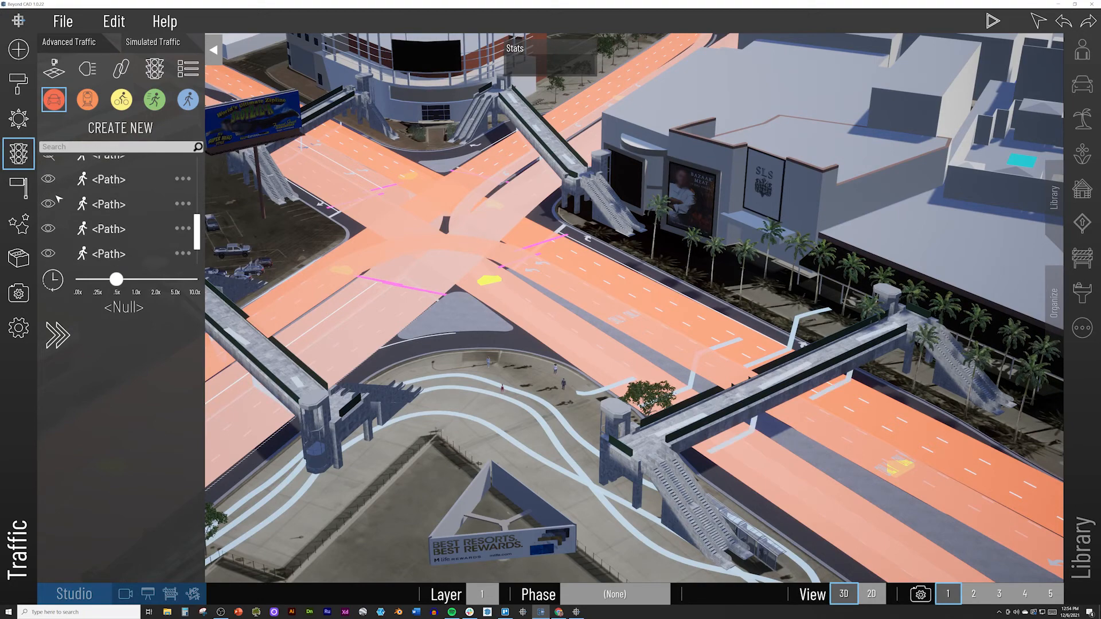
{"action": "scroll", "coordinate": [56, 196], "scroll_direction": "up", "scroll_amount": 1}
{"action": "left_click", "coordinate": [55, 197]}
{"action": "scroll", "coordinate": [63, 185], "scroll_direction": "down", "scroll_amount": 1}
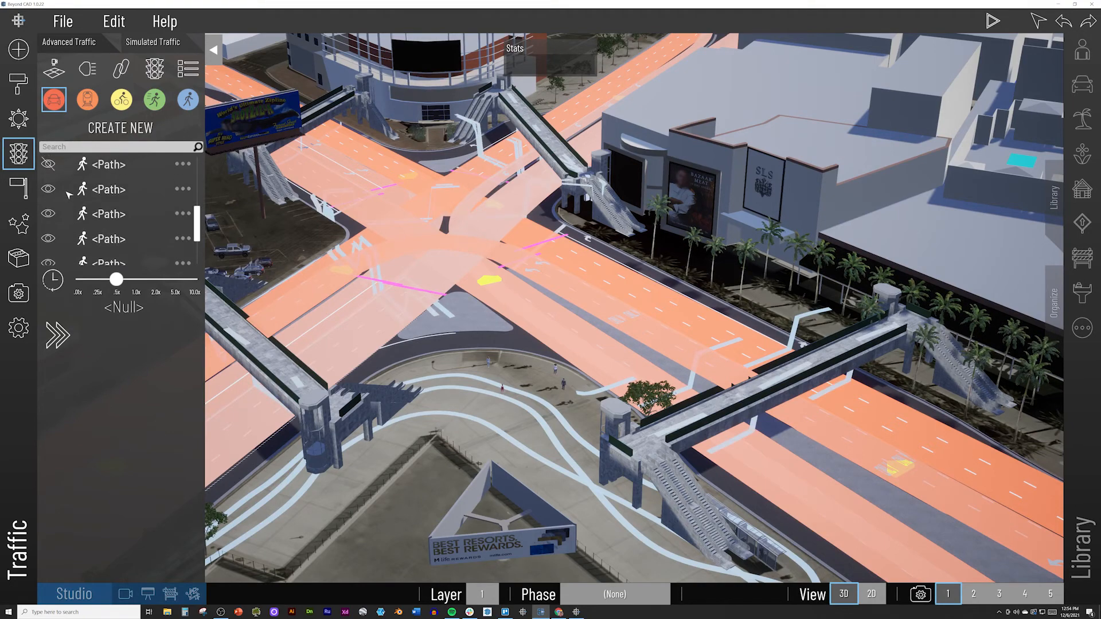
{"action": "left_click", "coordinate": [54, 192]}
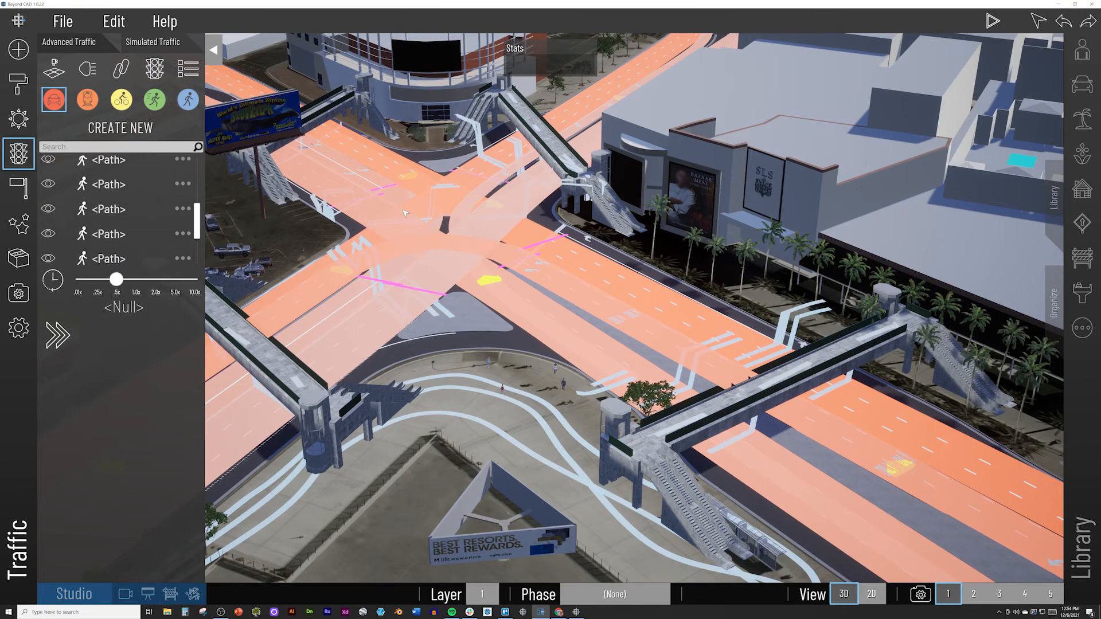
Run the traffic simulation at 10x speed with Alternative 3 displayed, stop it and return to the organizer
{"action": "left_click", "coordinate": [13, 149]}
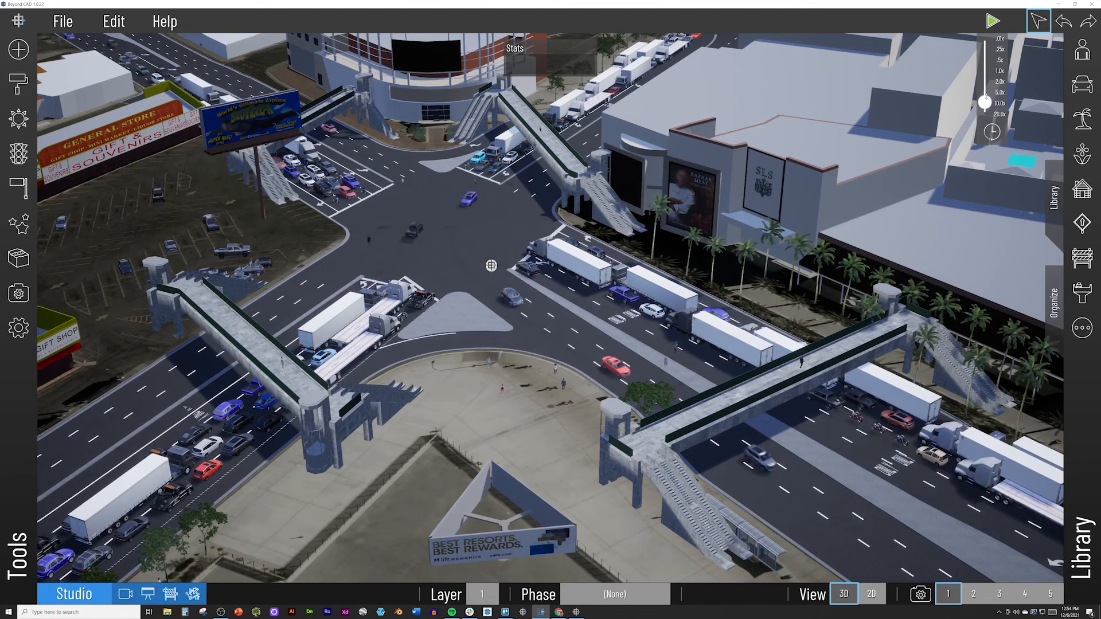
{"action": "left_click", "coordinate": [992, 21]}
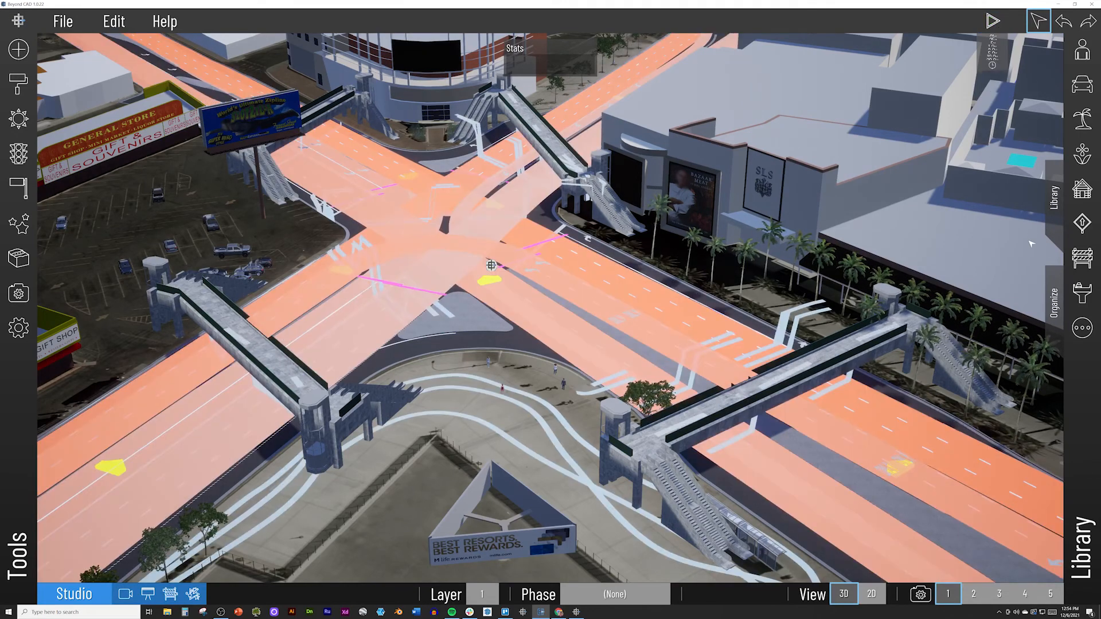
{"action": "left_click", "coordinate": [1055, 298]}
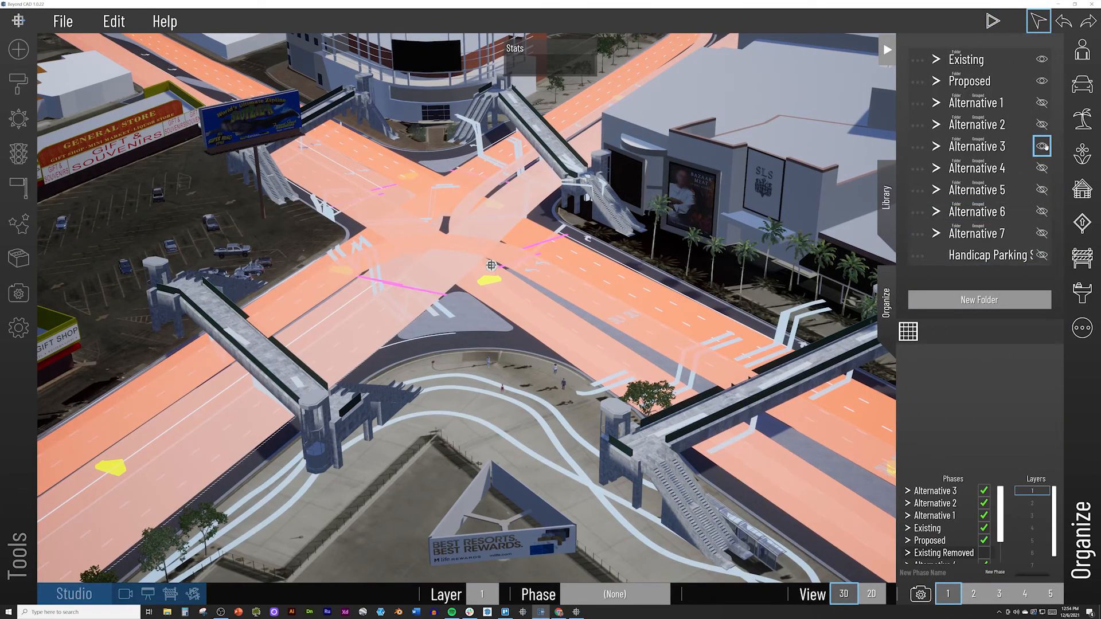
Hide the Alternative 3 folder, show Alternative 4, and run the traffic simulation at 5.0x before stopping it
{"action": "left_click", "coordinate": [1042, 147]}
{"action": "left_click", "coordinate": [1042, 167]}
{"action": "left_click", "coordinate": [992, 21]}
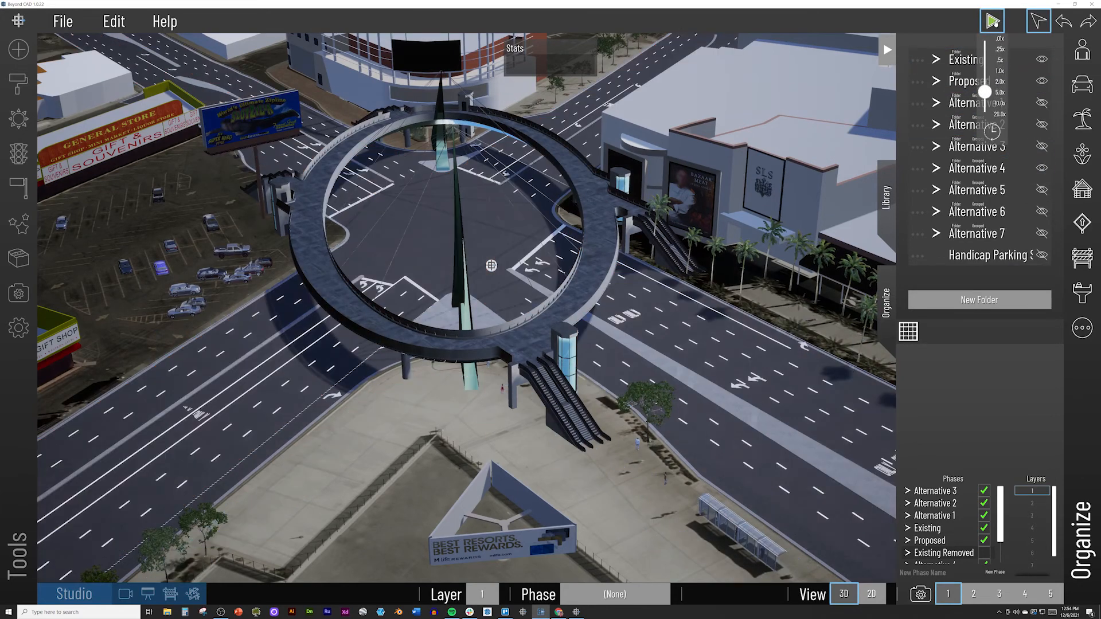
{"action": "mouse_move", "coordinate": [985, 92]}
{"action": "left_mouse_down"}
{"action": "mouse_move", "coordinate": [987, 112]}
{"action": "mouse_move", "coordinate": [985, 92]}
{"action": "left_mouse_up"}
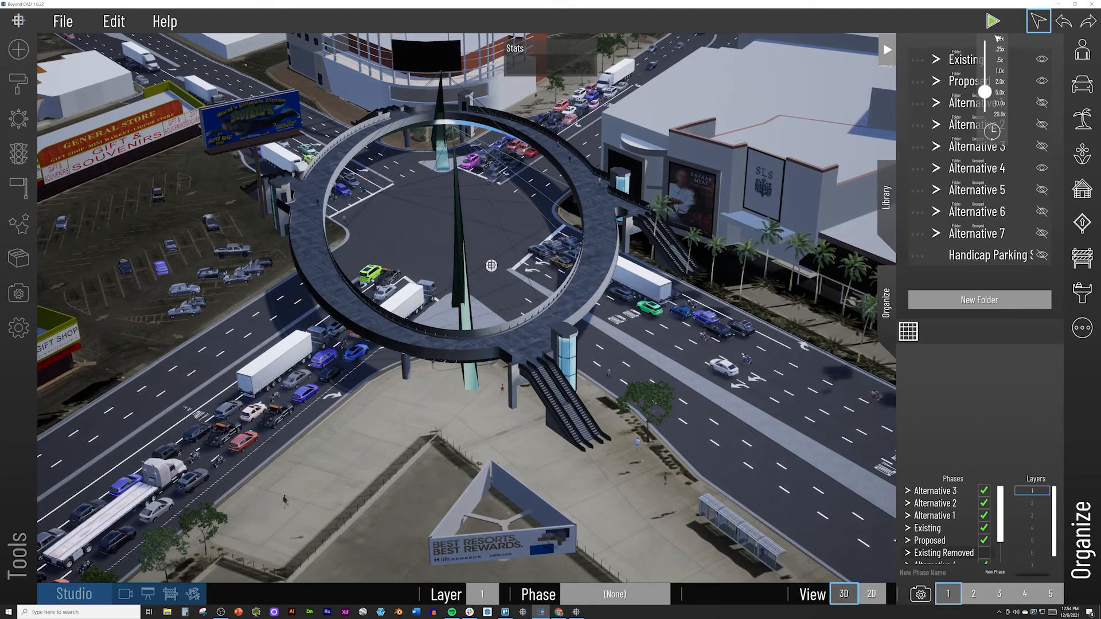
{"action": "left_click", "coordinate": [994, 23]}
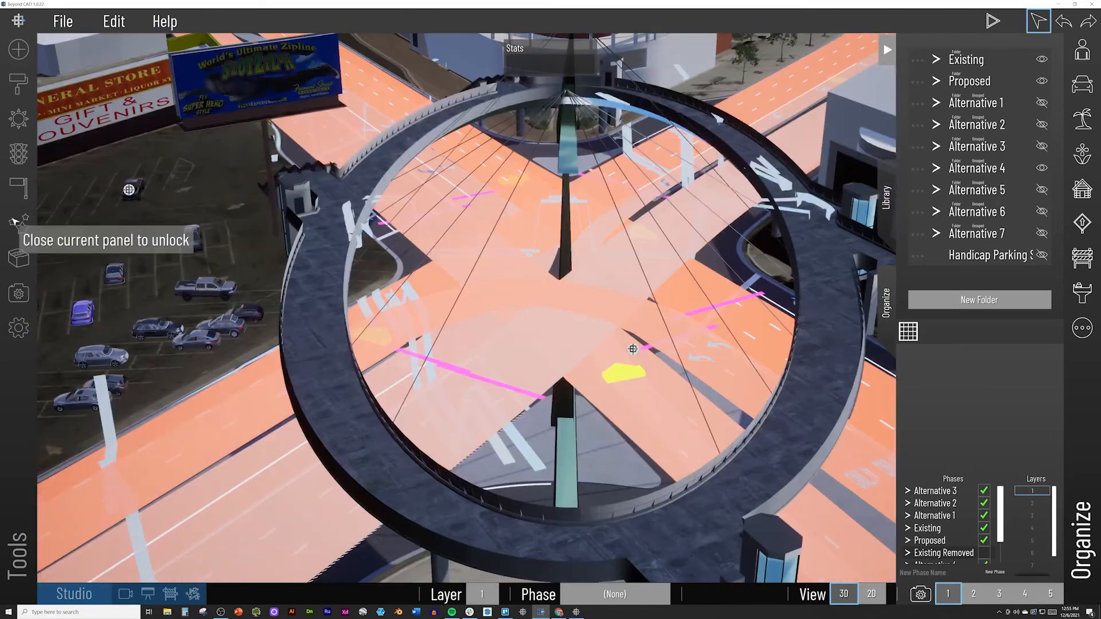
Draw a new running path around the deck of the Alternative 4 ring bridge, finishing it in the 2D view
{"action": "left_click", "coordinate": [887, 50]}
{"action": "left_click", "coordinate": [18, 153]}
{"action": "left_click", "coordinate": [120, 127]}
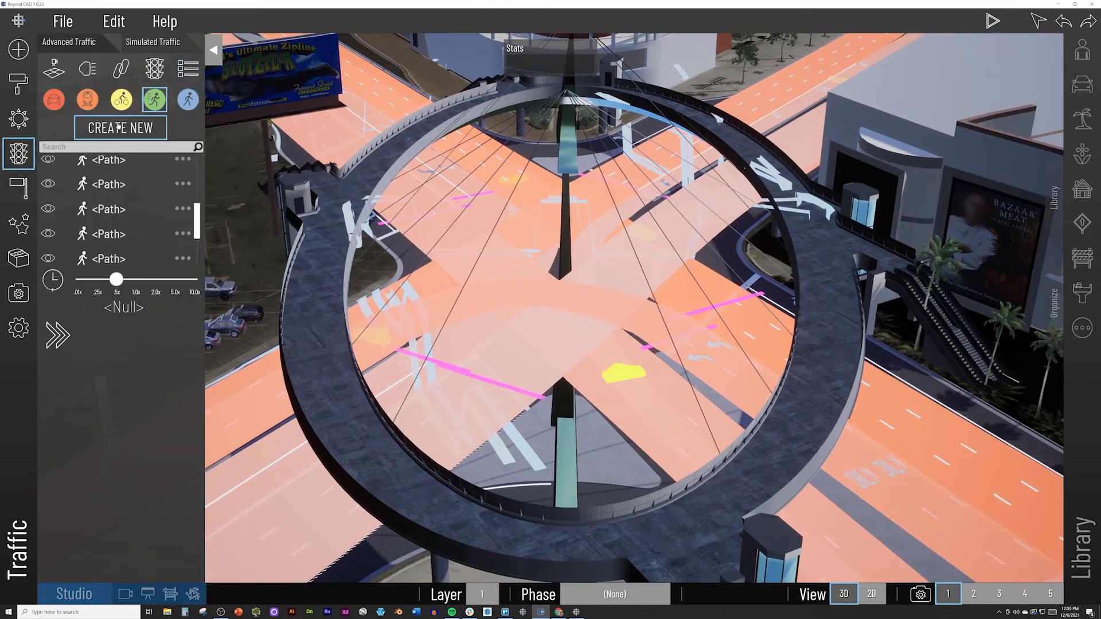
{"action": "left_click", "coordinate": [310, 252]}
{"action": "left_click", "coordinate": [311, 374]}
{"action": "left_click", "coordinate": [663, 547]}
{"action": "left_click", "coordinate": [834, 389]}
{"action": "left_click", "coordinate": [872, 594]}
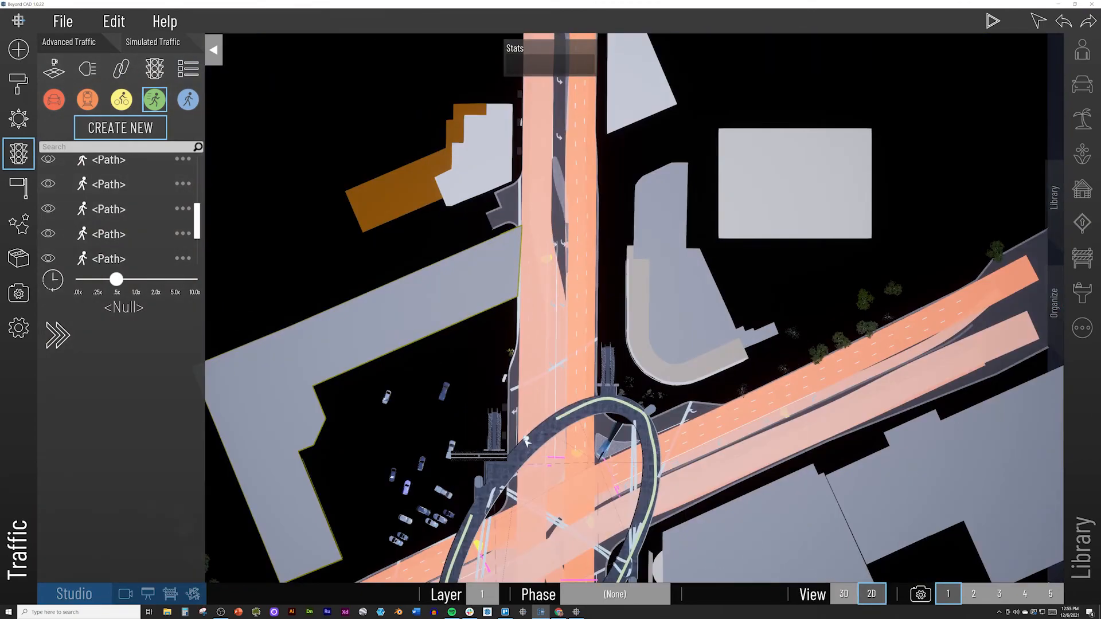
{"action": "left_click", "coordinate": [527, 441]}
Draw a walking path around the ring bridge alongside the running path
{"action": "middle_click_drag", "start_coordinate": [495, 471], "coordinate": [509, 245]}
{"action": "left_click", "coordinate": [188, 99]}
{"action": "left_click", "coordinate": [121, 128]}
{"action": "left_click", "coordinate": [507, 234]}
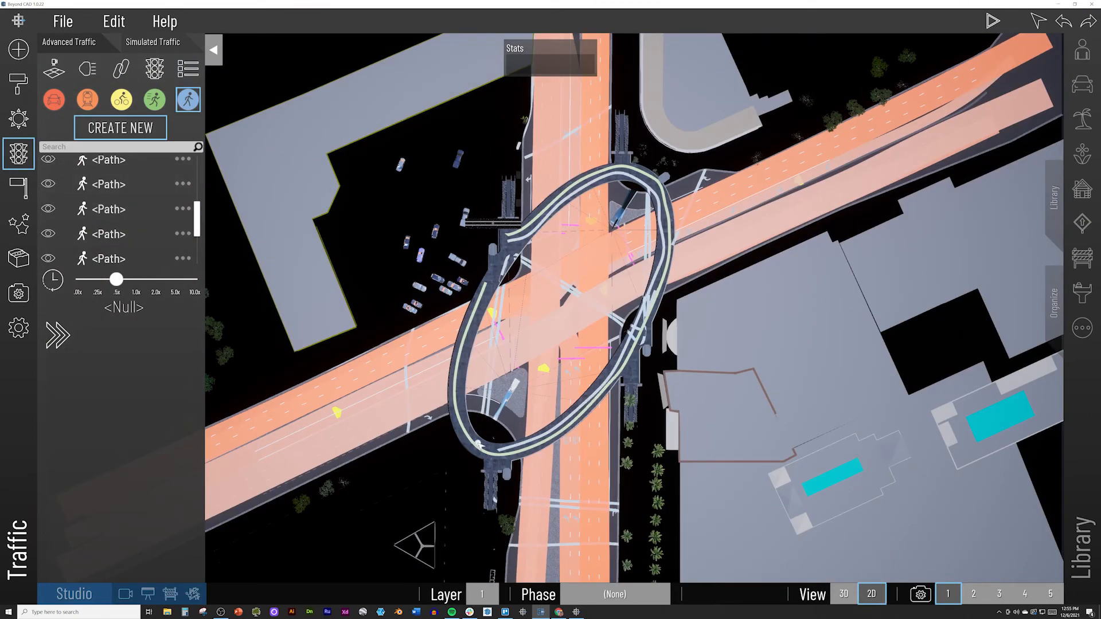
{"action": "left_click", "coordinate": [1038, 22]}
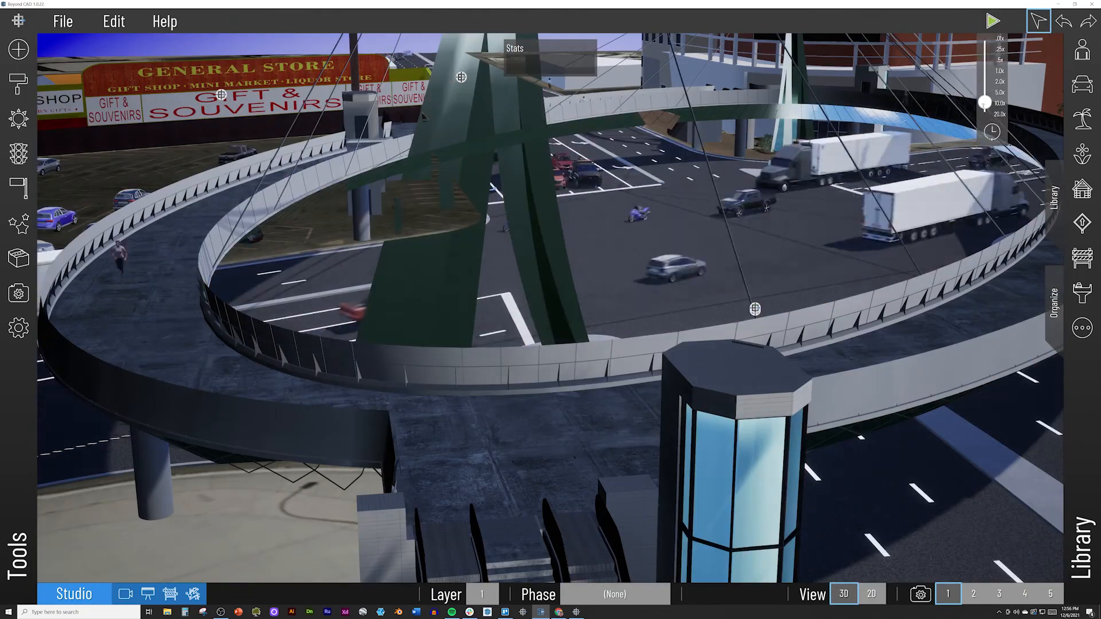
Watch the traffic simulation at 5.0x with the ring bridge in view, stop it and save the project
{"action": "mouse_move", "coordinate": [993, 21]}
{"action": "scroll", "coordinate": [551, 286], "scroll_direction": "down", "scroll_amount": 3}
{"action": "middle_click_drag", "start_coordinate": [550, 287], "coordinate": [571, 319]}
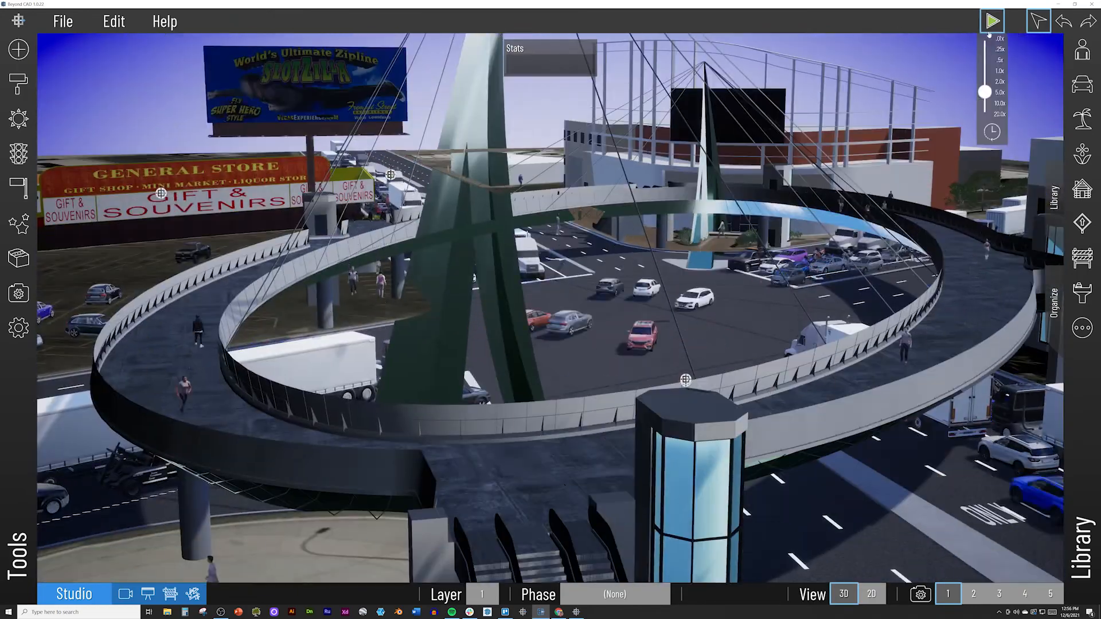
{"action": "left_click", "coordinate": [993, 22]}
{"action": "left_click", "coordinate": [18, 258]}
{"action": "left_click", "coordinate": [63, 22]}
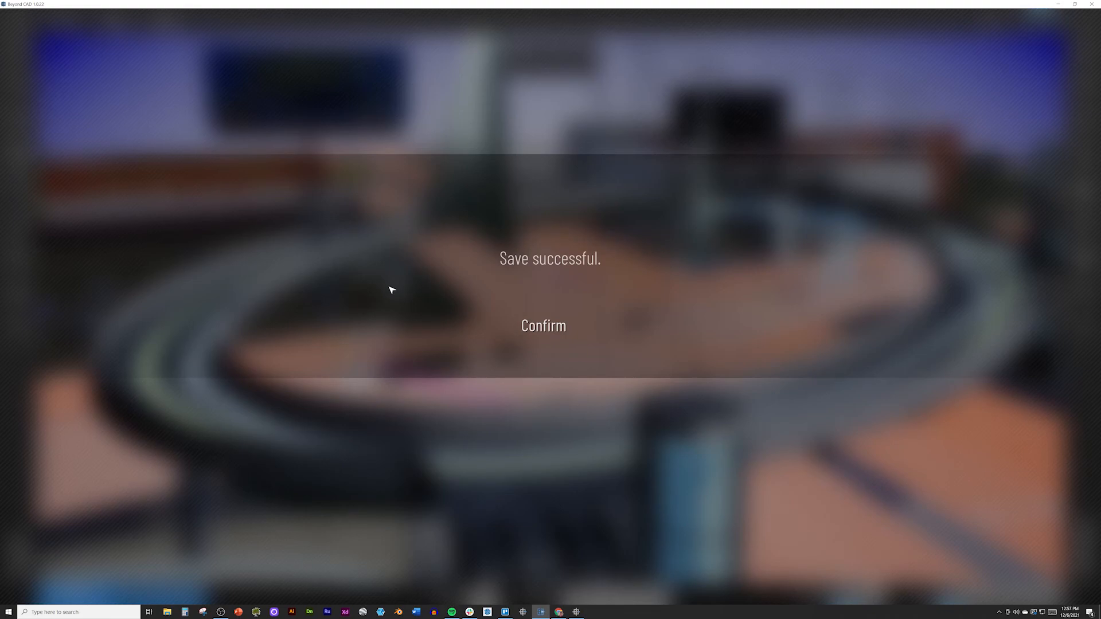
{"action": "left_click", "coordinate": [552, 345]}
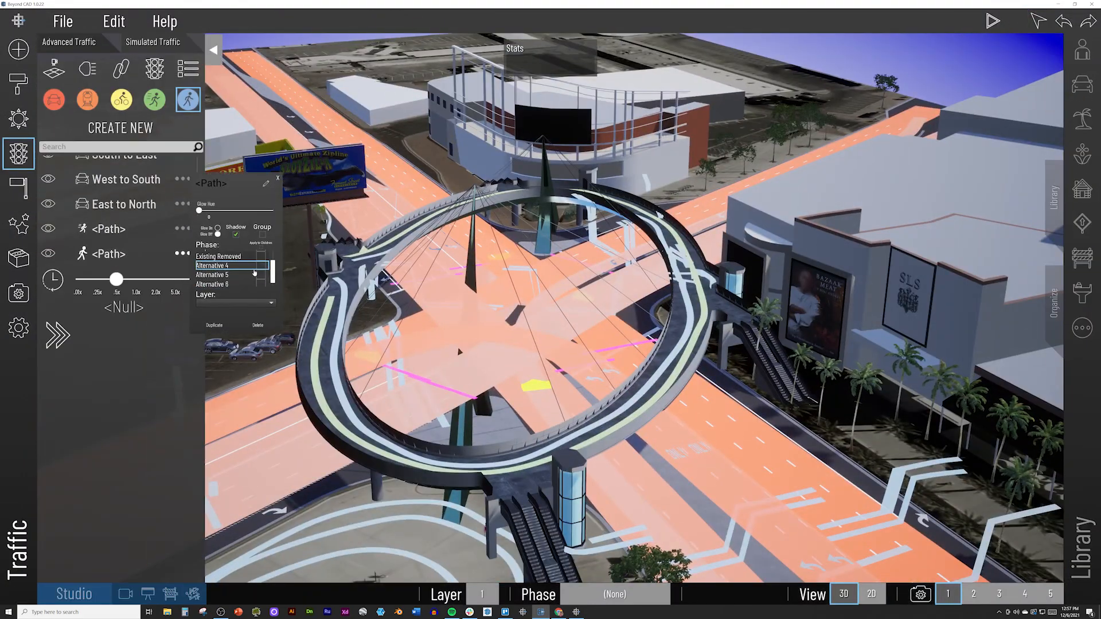
Finish the ring walking path's phase settings, then run the traffic simulation while switching the Alternative 4 phase off and on
{"action": "left_click", "coordinate": [278, 179]}
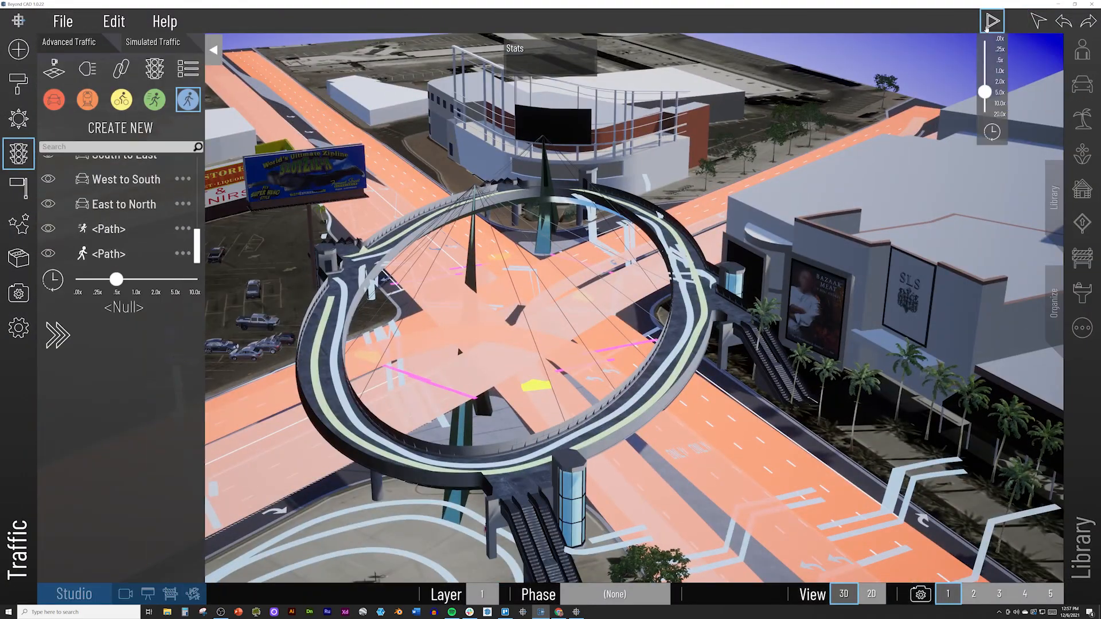
{"action": "left_click", "coordinate": [993, 21]}
{"action": "left_click", "coordinate": [1038, 21]}
{"action": "left_click", "coordinate": [1054, 304]}
{"action": "scroll", "coordinate": [984, 523], "scroll_direction": "down", "scroll_amount": 3}
{"action": "left_click", "coordinate": [984, 522]}
{"action": "left_click", "coordinate": [984, 522]}
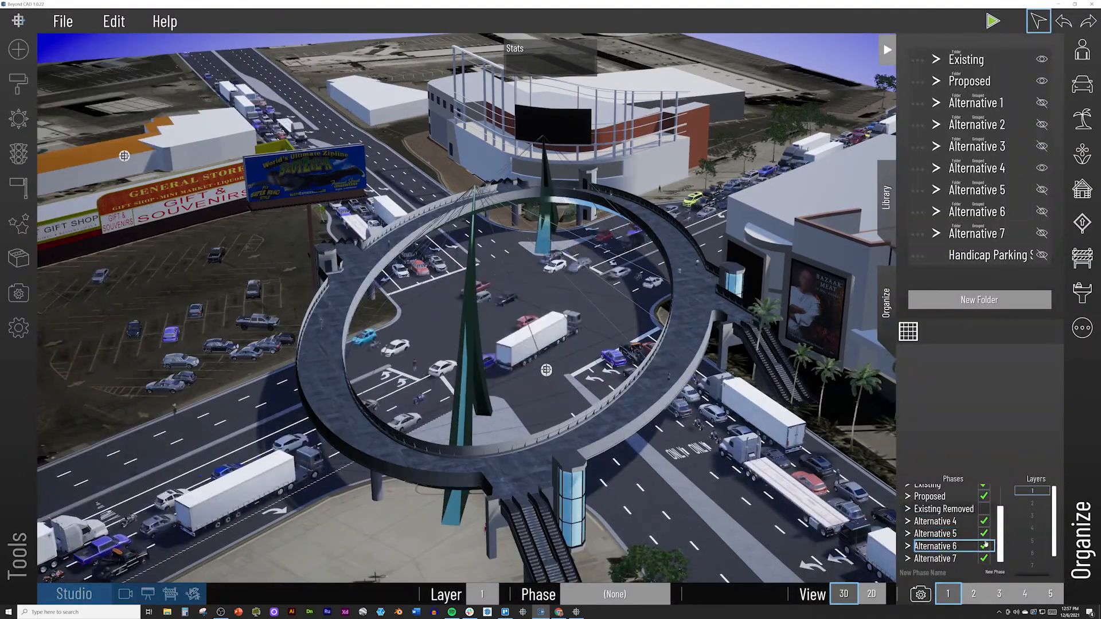
{"action": "left_click", "coordinate": [993, 21]}
Hide the Alternative 4 folder and show Alternative 5 in the organizer
{"action": "left_click", "coordinate": [1042, 168]}
{"action": "scroll", "coordinate": [545, 356], "scroll_direction": "up", "scroll_amount": 3}
{"action": "left_click", "coordinate": [1041, 190]}
{"action": "right_click_drag", "start_coordinate": [568, 321], "coordinate": [570, 375]}
Hide the pedestrian paths of the other alternatives in the traffic path list
{"action": "left_click", "coordinate": [18, 153]}
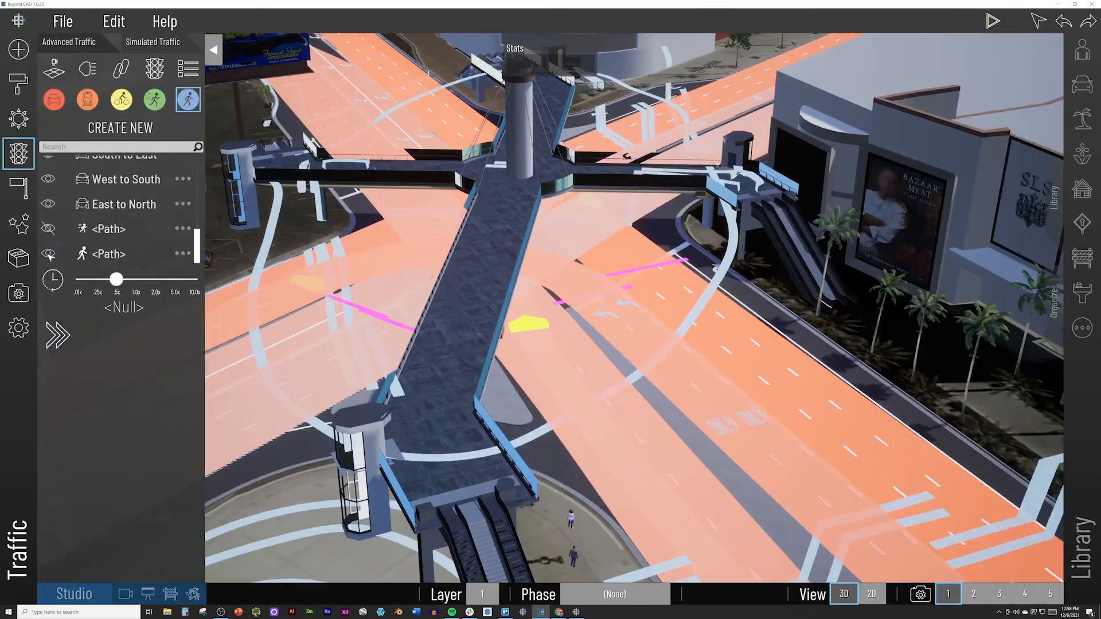
{"action": "left_click", "coordinate": [49, 256]}
{"action": "scroll", "coordinate": [49, 229], "scroll_direction": "up", "scroll_amount": 3}
{"action": "left_click", "coordinate": [49, 184]}
{"action": "mouse_move", "coordinate": [459, 322]}
{"action": "right_mouse_down"}
{"action": "mouse_move", "coordinate": [434, 250]}
{"action": "mouse_move", "coordinate": [434, 275]}
{"action": "right_mouse_up"}
Draw two walking paths in the 2D view that follow the crossing decks of the Alternative 5 bridge
{"action": "left_click", "coordinate": [121, 128]}
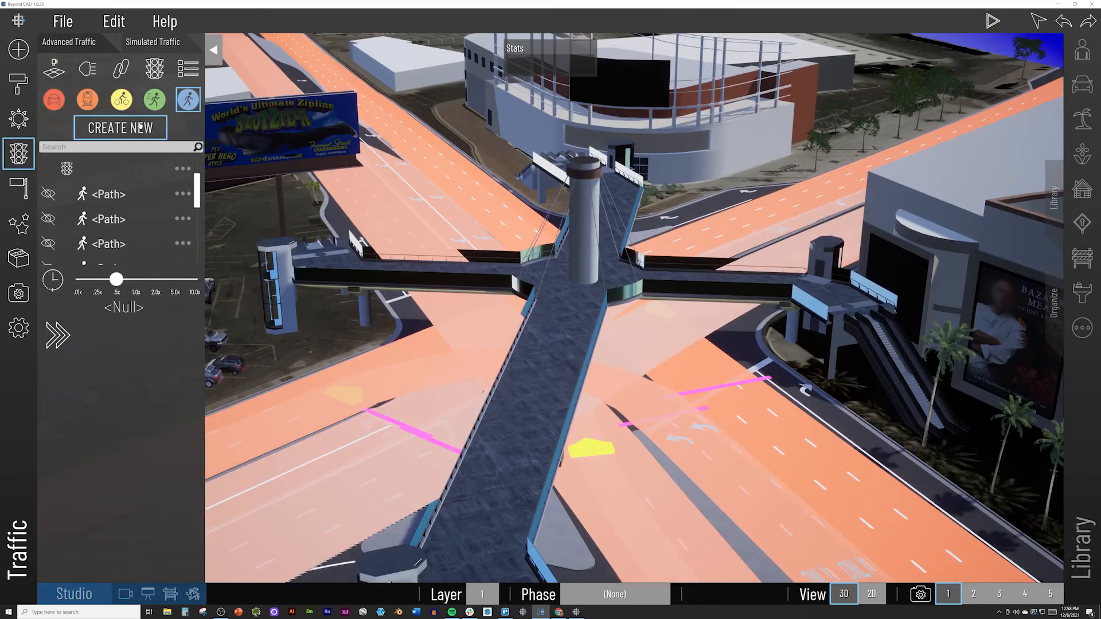
{"action": "left_click", "coordinate": [872, 594]}
{"action": "left_click", "coordinate": [485, 474]}
{"action": "left_click", "coordinate": [499, 430]}
{"action": "left_click", "coordinate": [545, 351]}
{"action": "right_click_drag", "start_coordinate": [619, 238], "coordinate": [544, 432]}
{"action": "left_click", "coordinate": [660, 206]}
{"action": "right_click_drag", "start_coordinate": [675, 106], "coordinate": [726, 68]}
{"action": "left_click", "coordinate": [742, 414]}
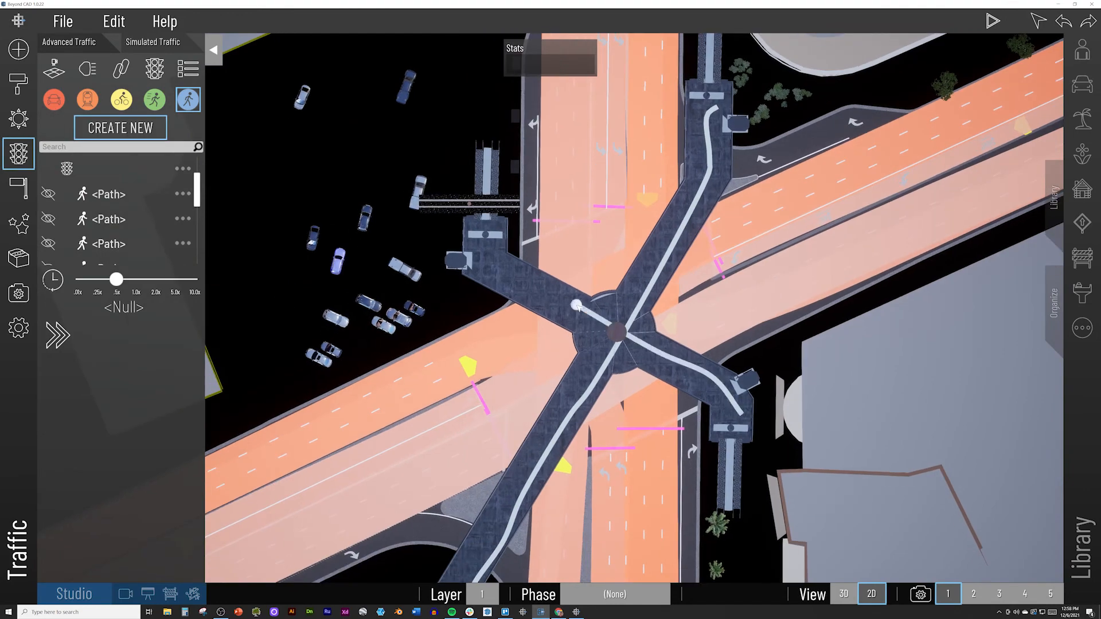
{"action": "left_click", "coordinate": [485, 253]}
Assign the two new walking paths to the Alternative 5 phase and close the traffic panel
{"action": "scroll", "coordinate": [121, 229], "scroll_direction": "down", "scroll_amount": 5}
{"action": "left_click", "coordinate": [182, 229]}
{"action": "left_click", "coordinate": [182, 253]}
{"action": "scroll", "coordinate": [236, 269], "scroll_direction": "down", "scroll_amount": 2}
{"action": "left_click", "coordinate": [261, 275]}
{"action": "left_click", "coordinate": [214, 49]}
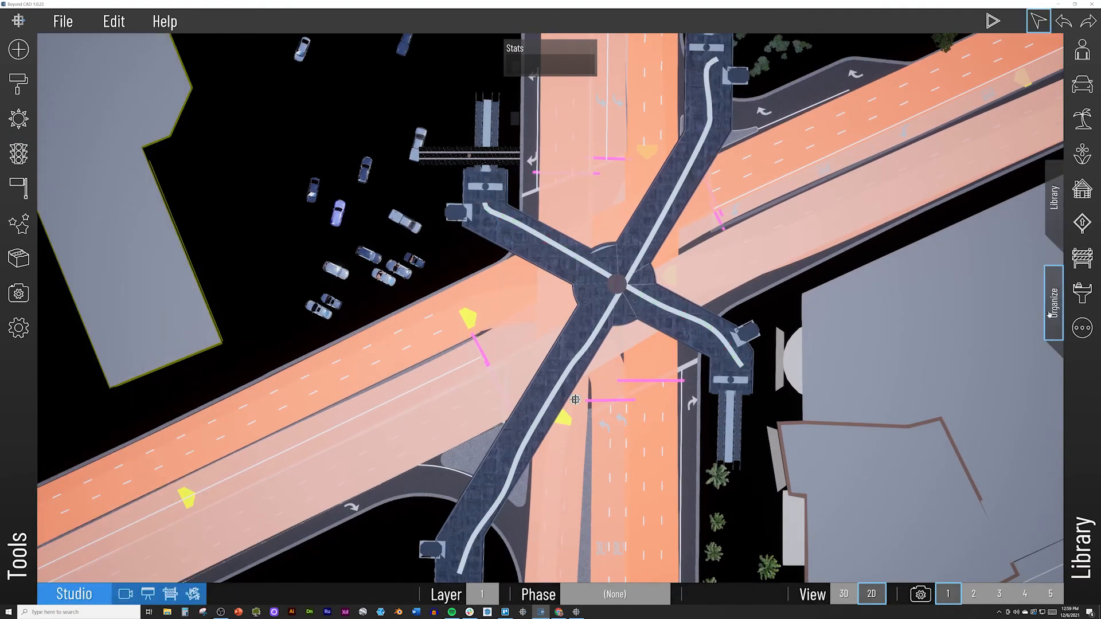
Hide the Alternative 5 folder and its walking paths, and show Alternative 6
{"action": "left_click", "coordinate": [1054, 304]}
{"action": "left_click", "coordinate": [1042, 189]}
{"action": "left_click", "coordinate": [888, 50]}
{"action": "left_click", "coordinate": [19, 154]}
{"action": "left_click", "coordinate": [214, 50]}
{"action": "left_click", "coordinate": [1053, 304]}
{"action": "left_click", "coordinate": [1042, 212]}
{"action": "left_click", "coordinate": [888, 50]}
{"action": "left_click", "coordinate": [615, 594]}
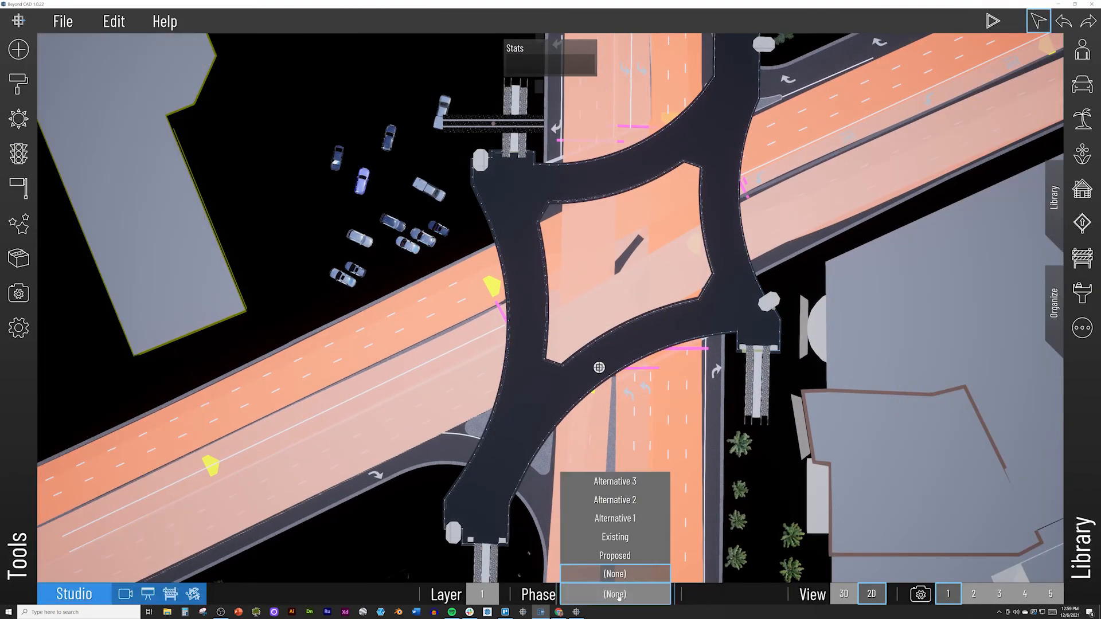
Draw a walking path along the lower and right sides of the Alternative 6 bridge, ending at the upper-left landing
{"action": "left_click", "coordinate": [18, 154]}
{"action": "left_click", "coordinate": [121, 128]}
{"action": "left_click", "coordinate": [488, 522]}
{"action": "left_click", "coordinate": [590, 366]}
{"action": "left_click", "coordinate": [695, 320]}
{"action": "left_click", "coordinate": [711, 143]}
{"action": "right_click", "coordinate": [497, 211]}
Draw a second walking path from the upper-right landing down the left side of the Alternative 6 bridge to the lower-right landing
{"action": "right_click_drag", "start_coordinate": [688, 114], "coordinate": [652, 198]}
{"action": "left_click", "coordinate": [694, 112]}
{"action": "left_click", "coordinate": [630, 224]}
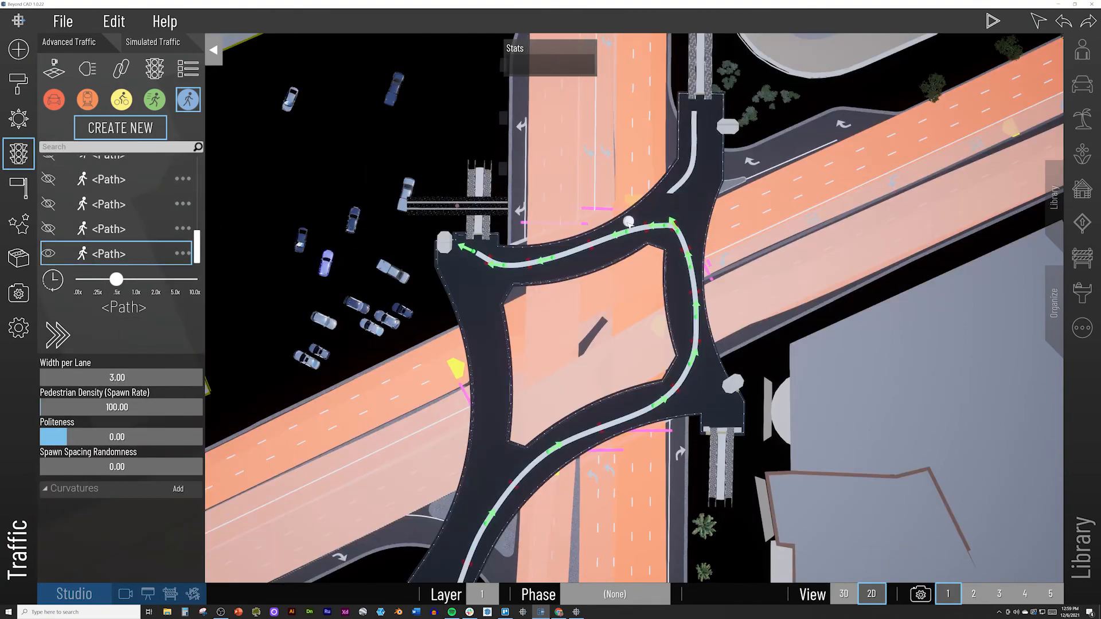
{"action": "left_click", "coordinate": [501, 278]}
{"action": "left_click", "coordinate": [533, 465]}
{"action": "left_click", "coordinate": [723, 416]}
Assign both new walking paths to the Alternative 6 phase
{"action": "right_click_drag", "start_coordinate": [710, 339], "coordinate": [672, 319]}
{"action": "left_click", "coordinate": [183, 229]}
{"action": "left_click", "coordinate": [238, 258]}
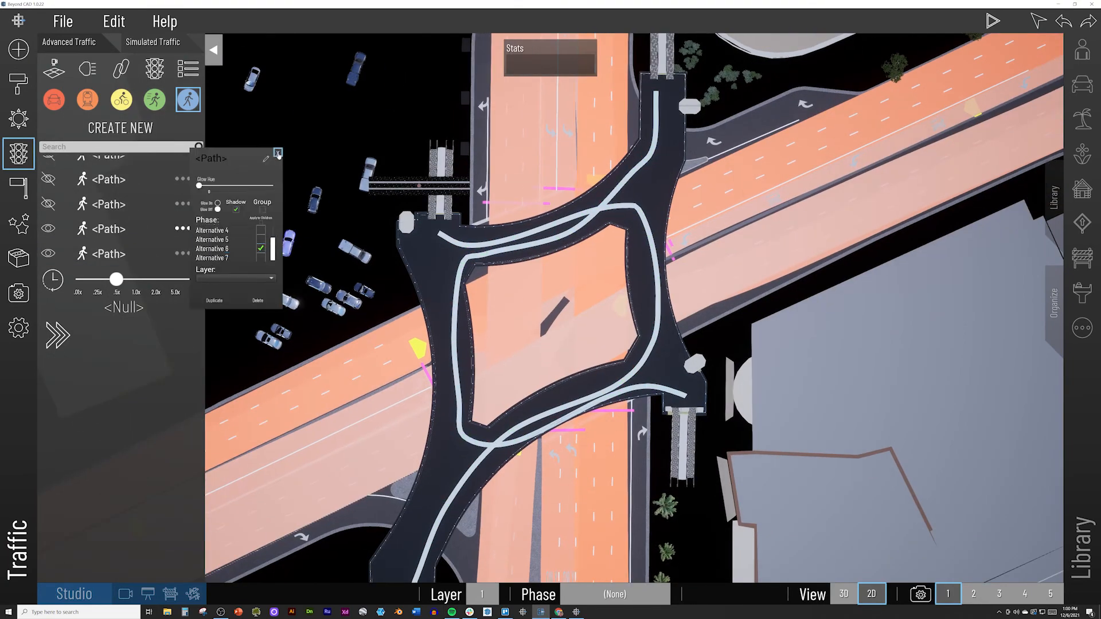
{"action": "left_click", "coordinate": [181, 253]}
{"action": "left_click", "coordinate": [214, 49]}
Run the traffic simulation with Alternative 6 displayed, adjust its speed and stop it
{"action": "left_click", "coordinate": [18, 154]}
{"action": "left_click", "coordinate": [992, 21]}
{"action": "mouse_move", "coordinate": [984, 71]}
{"action": "left_mouse_down"}
{"action": "mouse_move", "coordinate": [985, 109]}
{"action": "mouse_move", "coordinate": [987, 66]}
{"action": "left_mouse_up"}
{"action": "left_click", "coordinate": [993, 20]}
{"action": "left_click", "coordinate": [213, 50]}
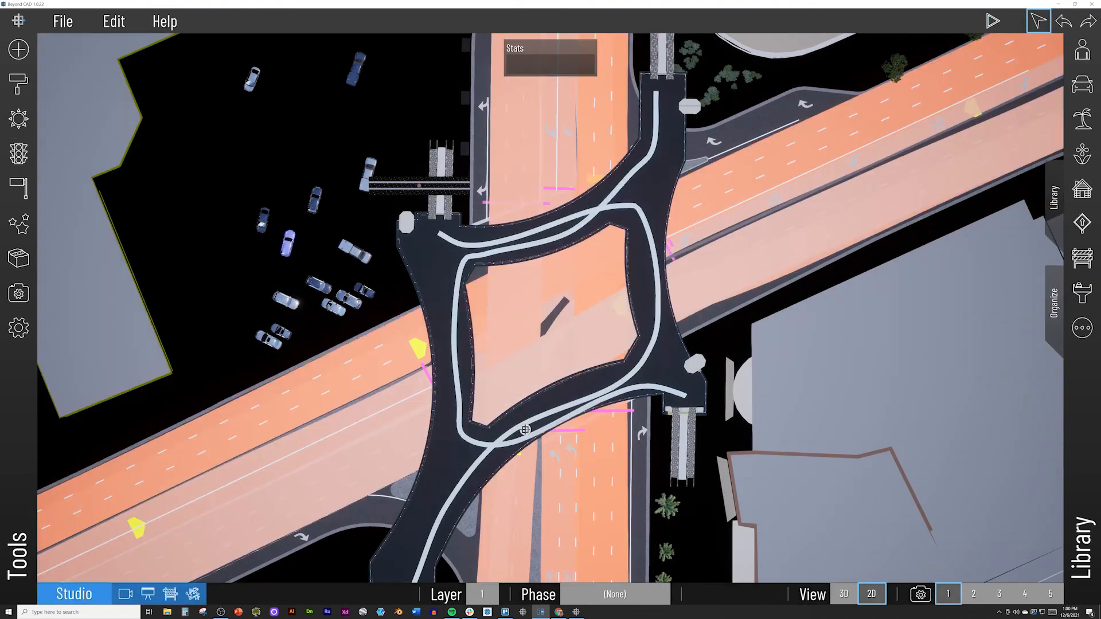
Hide the Alternative 6 folder and show Alternative 7 in the organizer
{"action": "scroll", "coordinate": [549, 307], "scroll_direction": "down", "scroll_amount": 3}
{"action": "left_click", "coordinate": [1054, 302]}
{"action": "left_click", "coordinate": [1042, 211]}
{"action": "left_click", "coordinate": [1041, 234]}
{"action": "left_click", "coordinate": [888, 50]}
Draw walking paths along the decks of the separate Alternative 7 bridges
{"action": "left_click", "coordinate": [19, 153]}
{"action": "left_click", "coordinate": [121, 128]}
{"action": "scroll", "coordinate": [501, 309], "scroll_direction": "up", "scroll_amount": 3}
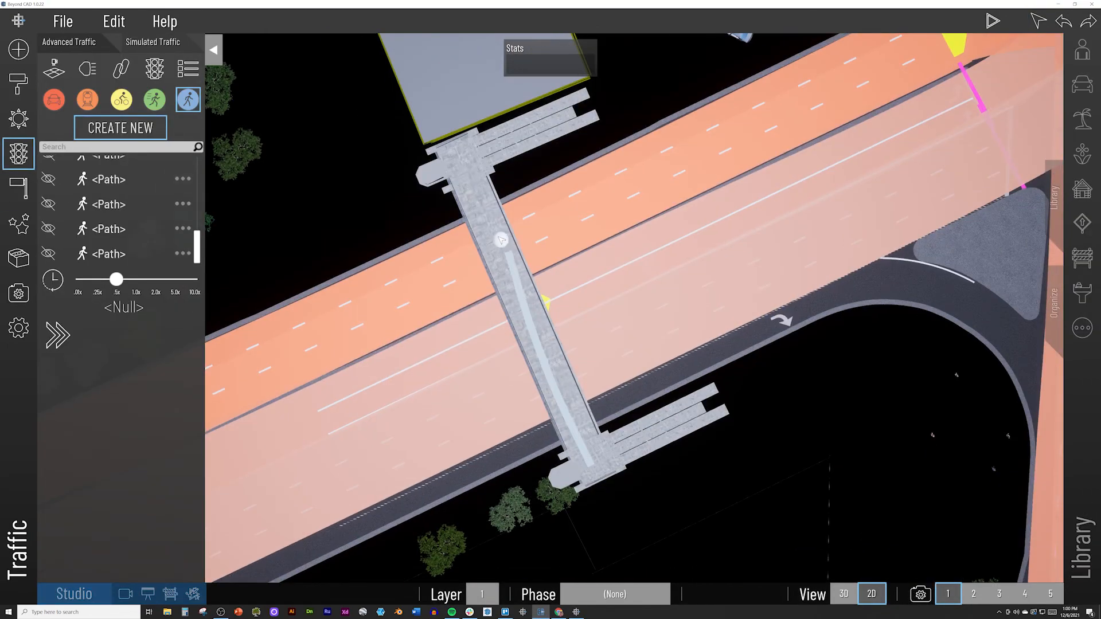
{"action": "left_click", "coordinate": [502, 240]}
{"action": "left_click", "coordinate": [120, 127]}
{"action": "left_click", "coordinate": [447, 236]}
{"action": "left_click", "coordinate": [120, 128]}
{"action": "left_click", "coordinate": [498, 161]}
{"action": "left_click", "coordinate": [502, 457]}
Assign the new walking paths to the Alternative 7 phase and go through the phase settings of the neighbouring paths
{"action": "left_click", "coordinate": [106, 180]}
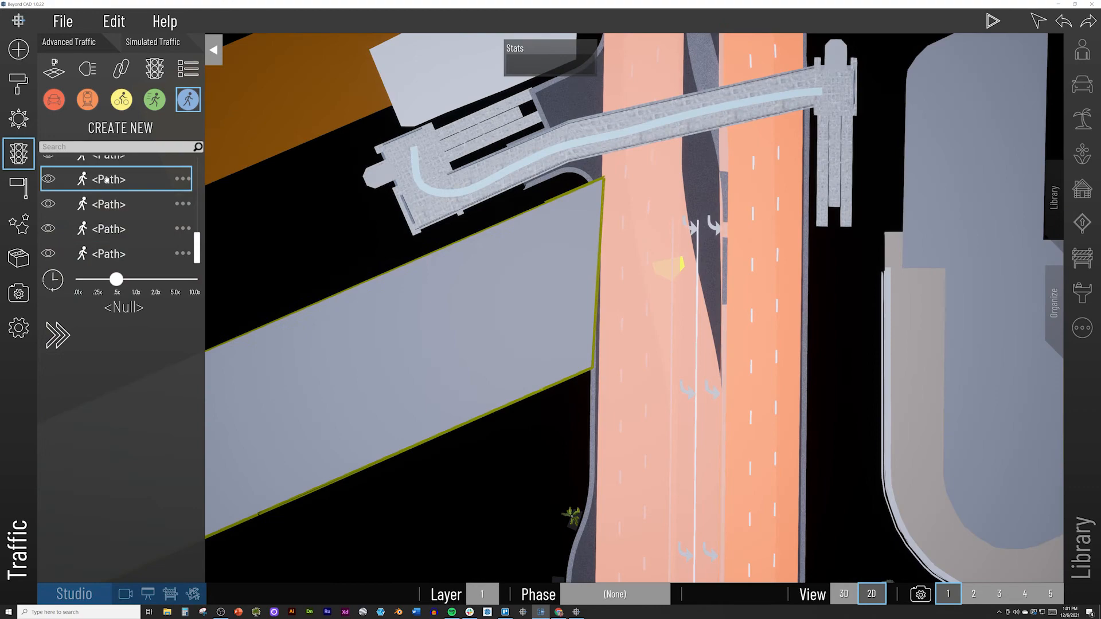
{"action": "left_click", "coordinate": [182, 204]}
{"action": "scroll", "coordinate": [260, 224], "scroll_direction": "down", "scroll_amount": 3}
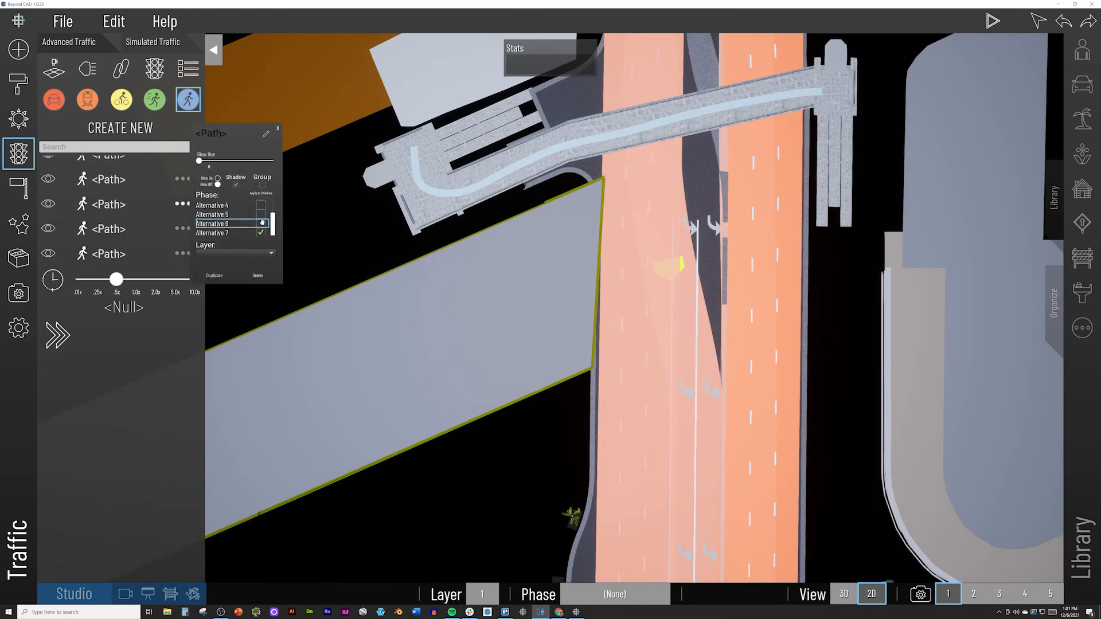
{"action": "left_click", "coordinate": [182, 229]}
{"action": "scroll", "coordinate": [260, 247], "scroll_direction": "down", "scroll_amount": 3}
{"action": "left_click", "coordinate": [182, 254]}
{"action": "scroll", "coordinate": [172, 209], "scroll_direction": "up", "scroll_amount": 2}
{"action": "left_click", "coordinate": [182, 169]}
{"action": "scroll", "coordinate": [260, 185], "scroll_direction": "down", "scroll_amount": 3}
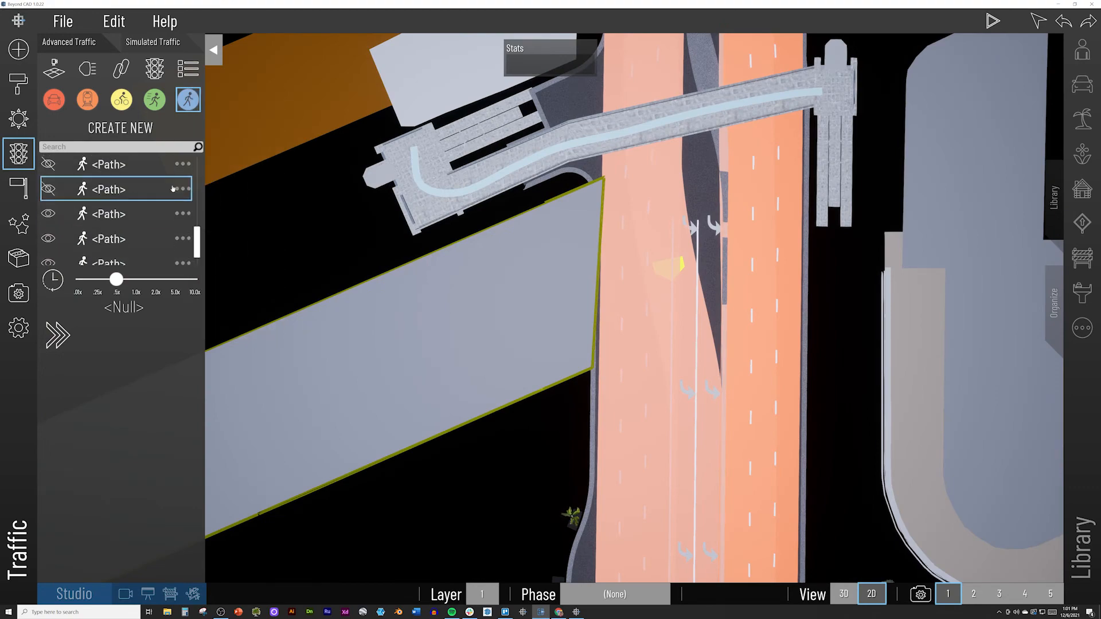
{"action": "left_click", "coordinate": [183, 192]}
{"action": "left_click", "coordinate": [19, 153]}
Return to the 3D view and save the project
{"action": "left_click", "coordinate": [843, 594]}
{"action": "left_click", "coordinate": [63, 21]}
{"action": "left_click", "coordinate": [76, 66]}
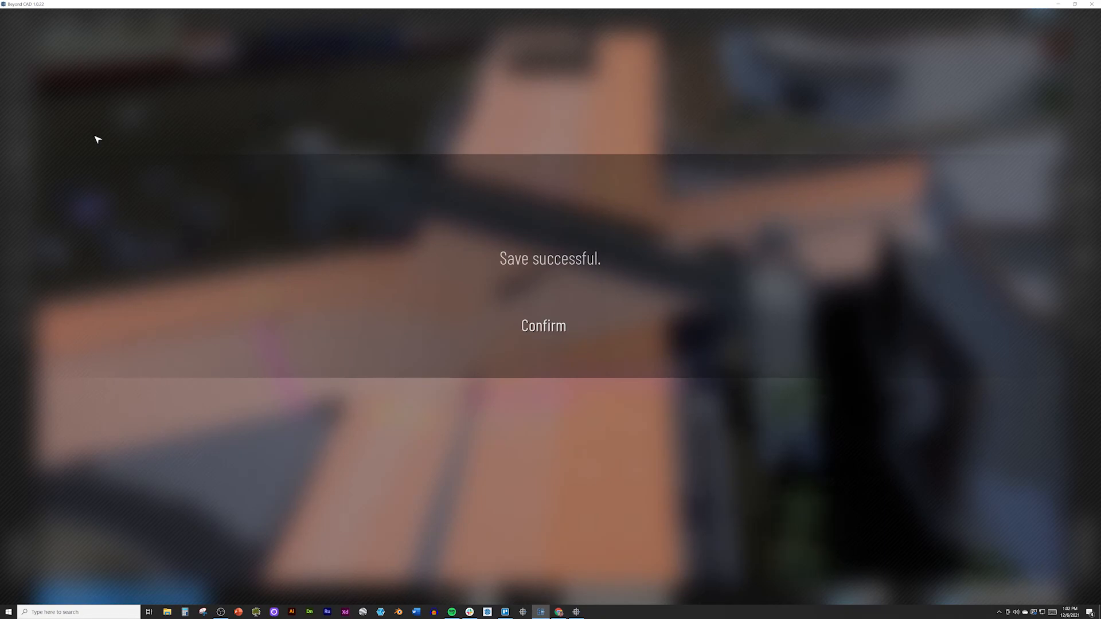
{"action": "left_click", "coordinate": [544, 325]}
Go from the traffic path list to presentation mode and open its settings
{"action": "left_click", "coordinate": [18, 154]}
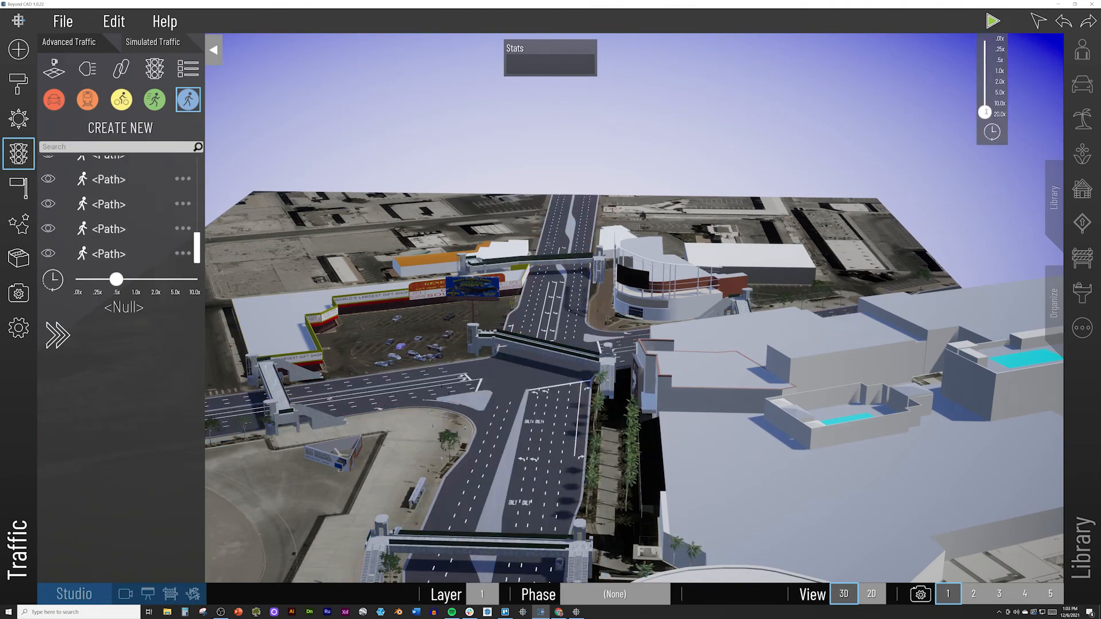
{"action": "left_click", "coordinate": [129, 234]}
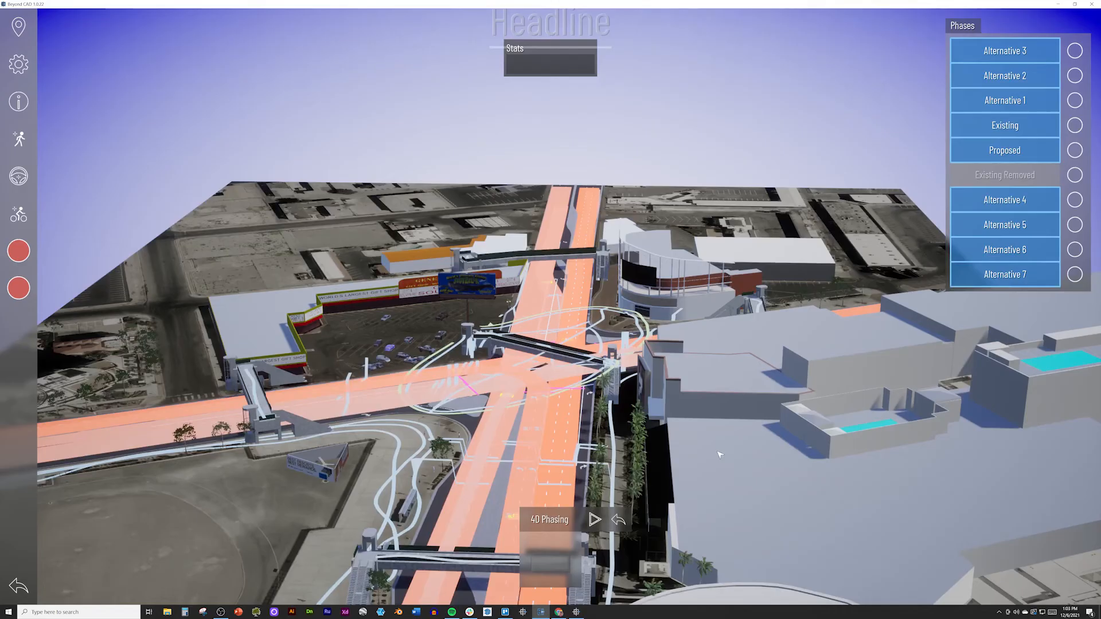
{"action": "left_click", "coordinate": [18, 63]}
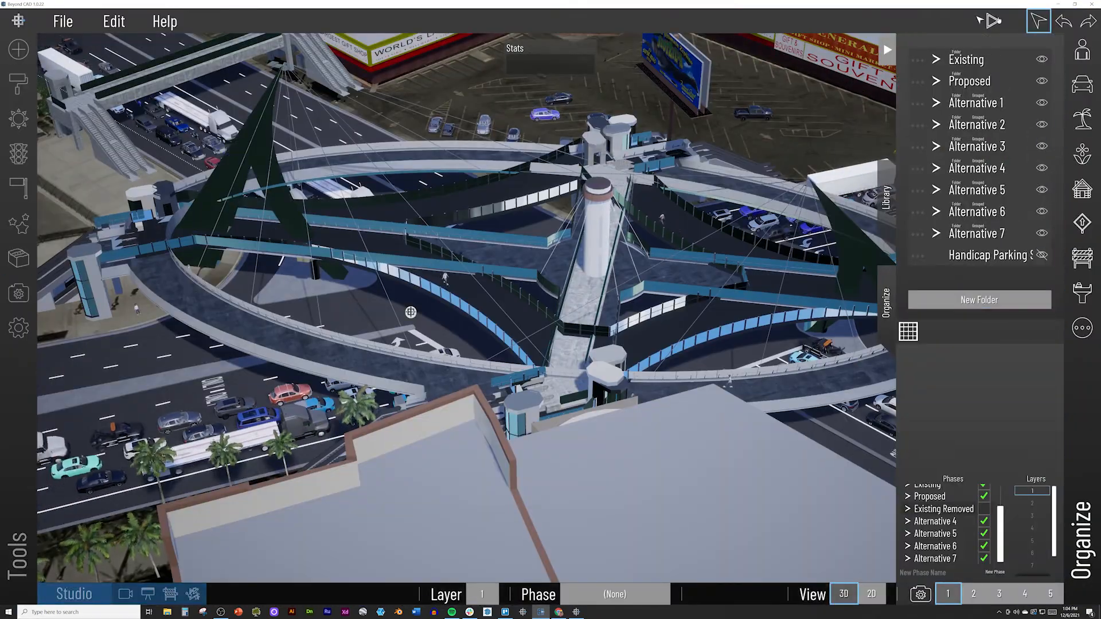
Start the traffic simulation with all the alternatives displayed and enter presentation mode
{"action": "left_click", "coordinate": [992, 21]}
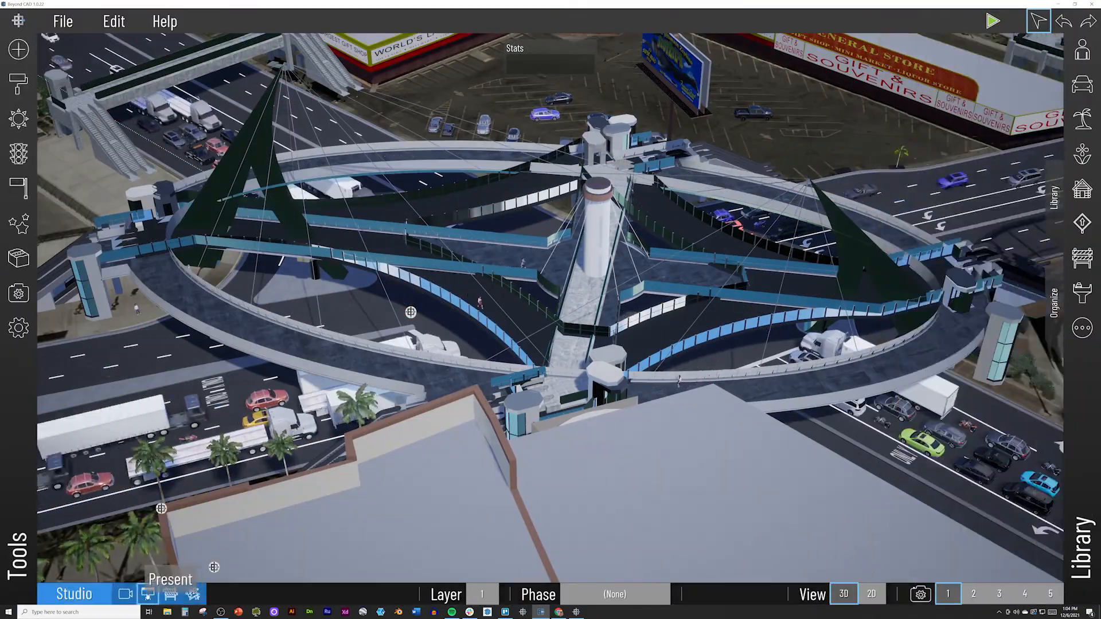
{"action": "left_click", "coordinate": [148, 594]}
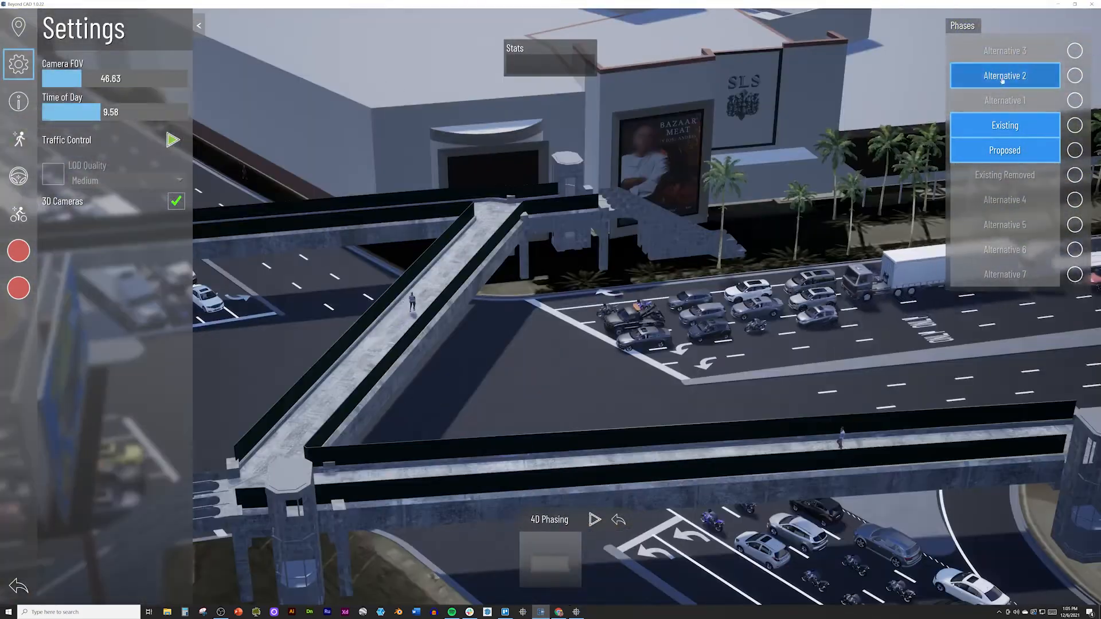
Replace Alternative 2 with Alternative 3 in the presentation's phases, and turn on Alternative 2 from the reordered phase list
{"action": "left_click", "coordinate": [1004, 77]}
{"action": "left_click", "coordinate": [1005, 51]}
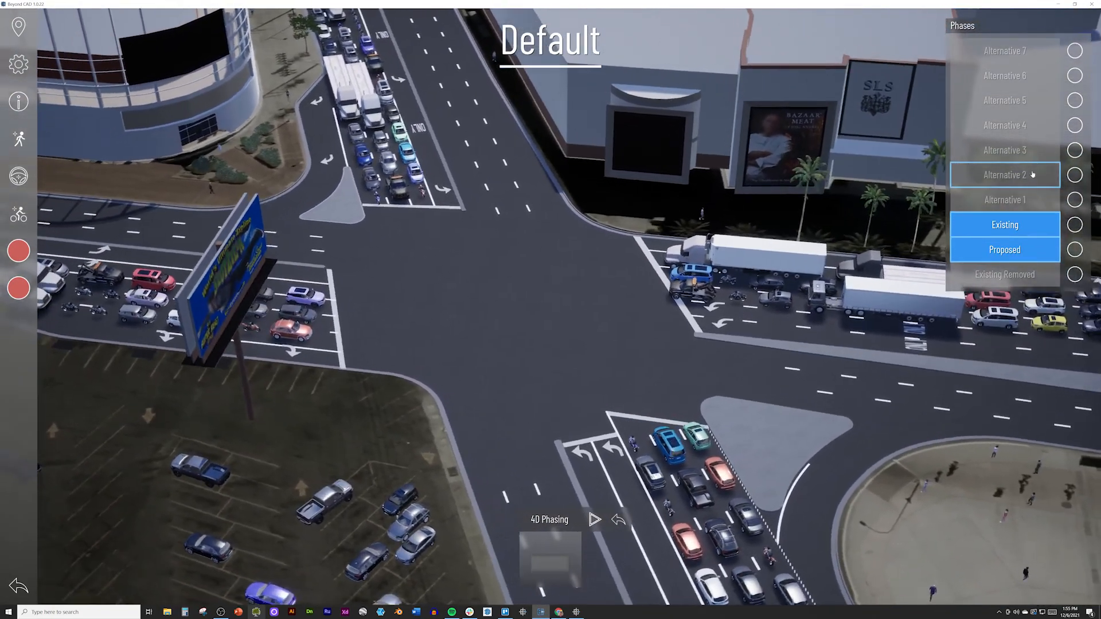
{"action": "left_click", "coordinate": [1033, 174]}
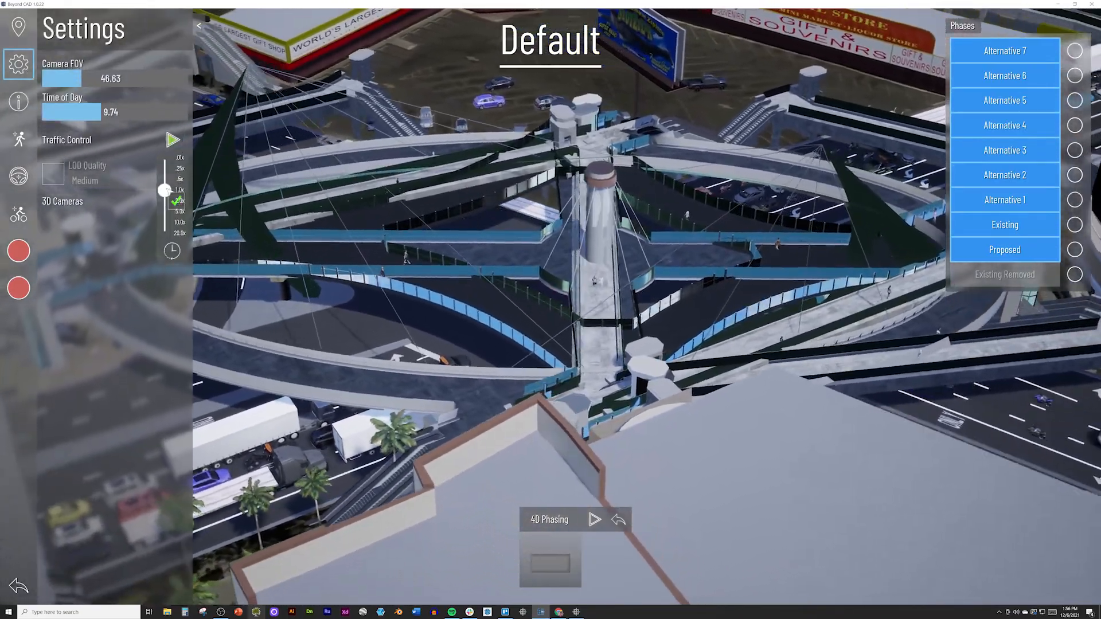
Set the traffic simulation speed to 1.0x in the presentation settings
{"action": "mouse_move", "coordinate": [166, 192]}
{"action": "left_mouse_down"}
{"action": "mouse_move", "coordinate": [164, 232]}
{"action": "mouse_move", "coordinate": [164, 189]}
{"action": "left_mouse_up"}
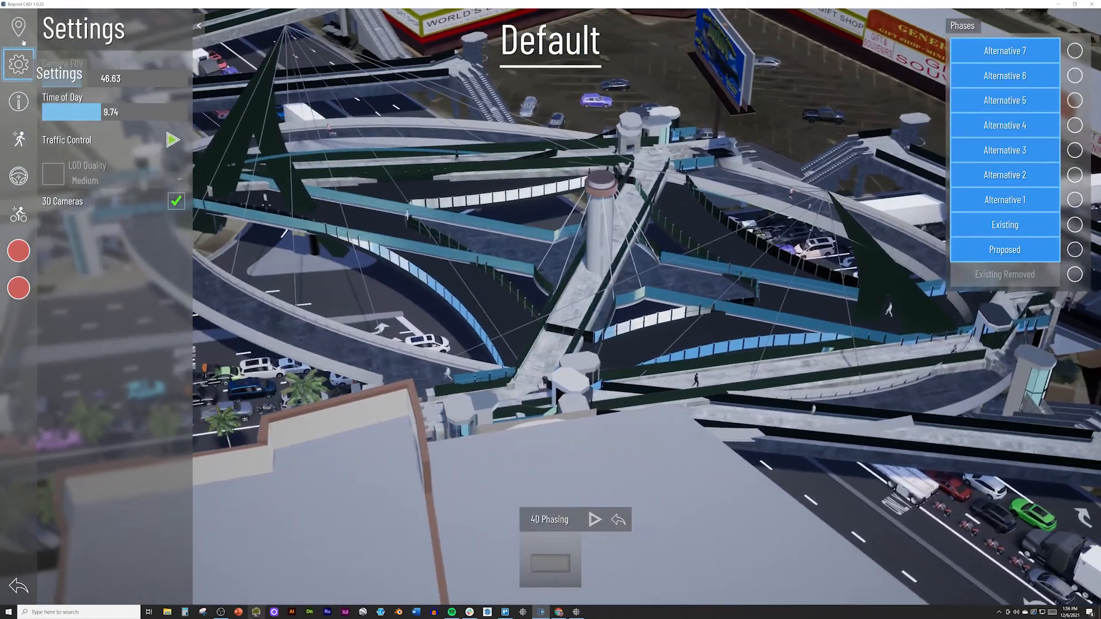
{"action": "left_click", "coordinate": [18, 26]}
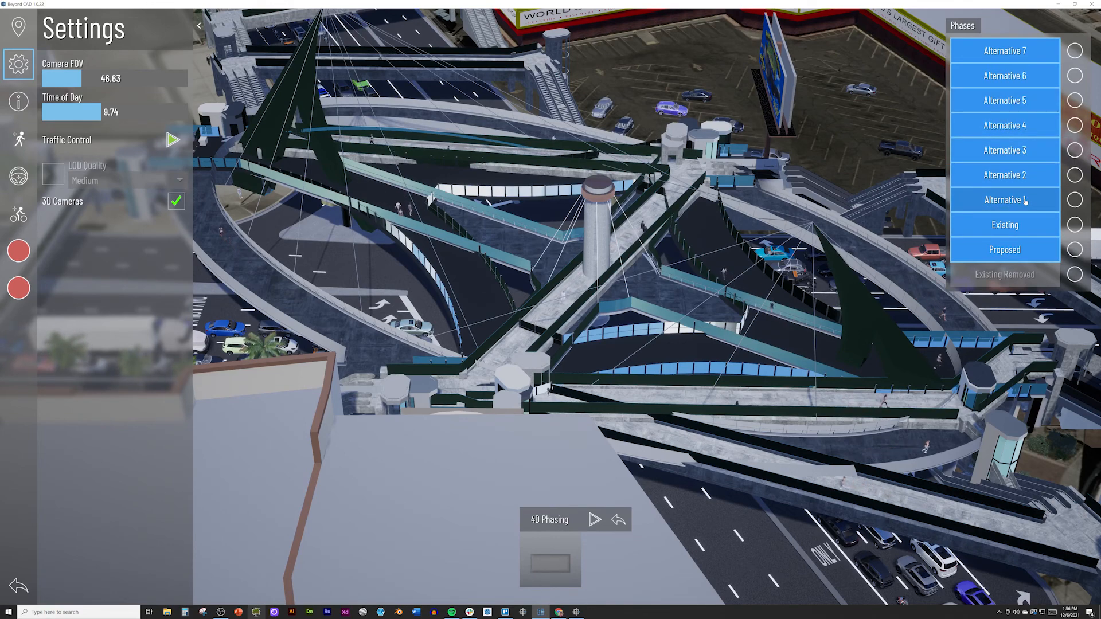
Hide Alternatives 1 through 7 so only the Existing and Proposed phases stay displayed
{"action": "left_click", "coordinate": [1027, 190]}
{"action": "left_click", "coordinate": [1023, 175]}
{"action": "left_click", "coordinate": [1023, 150]}
{"action": "left_click", "coordinate": [1022, 125]}
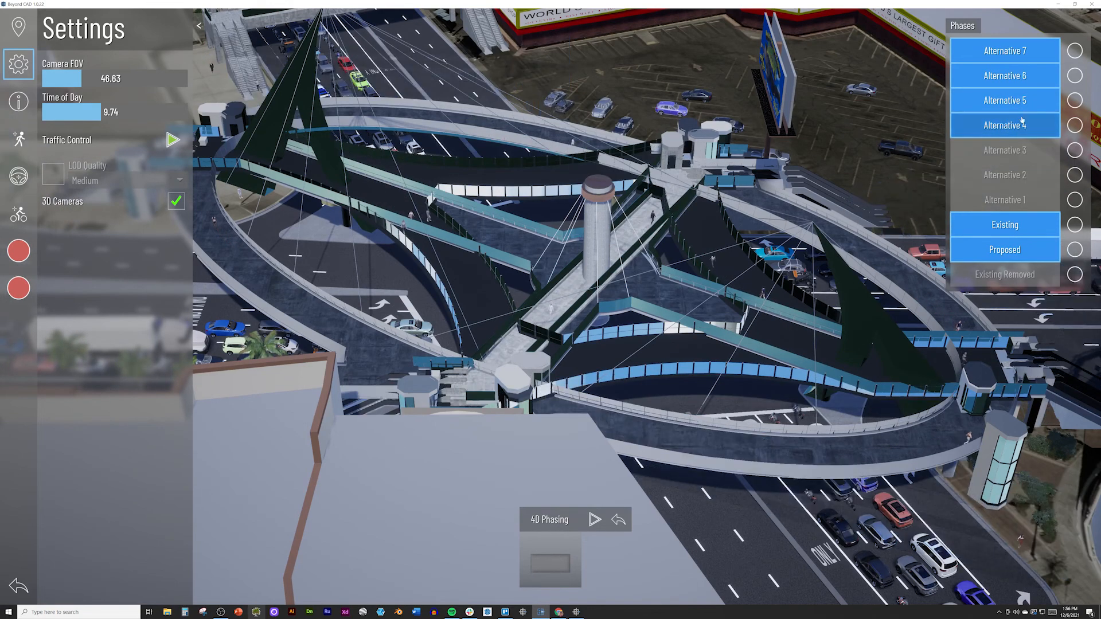
{"action": "left_click", "coordinate": [1022, 101]}
{"action": "left_click", "coordinate": [1023, 82]}
{"action": "left_click", "coordinate": [1021, 51]}
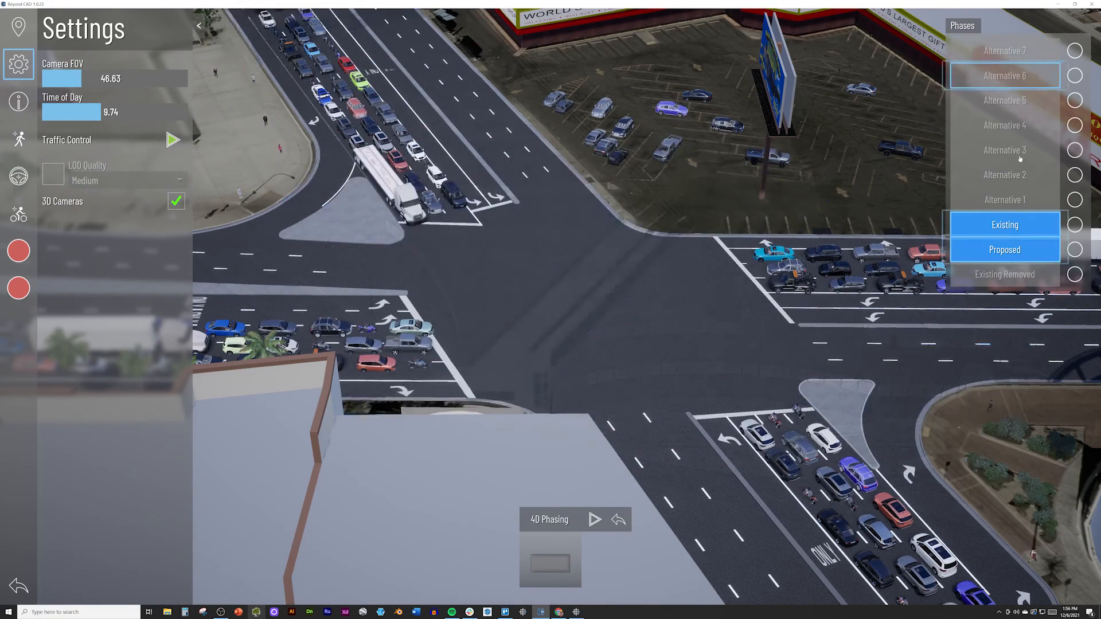
Present Alternative 1, Alternative 2 and Alternative 3 one at a time, hiding each before showing the following one
{"action": "left_click", "coordinate": [1011, 200]}
{"action": "right_click_drag", "start_coordinate": [814, 242], "coordinate": [675, 252]}
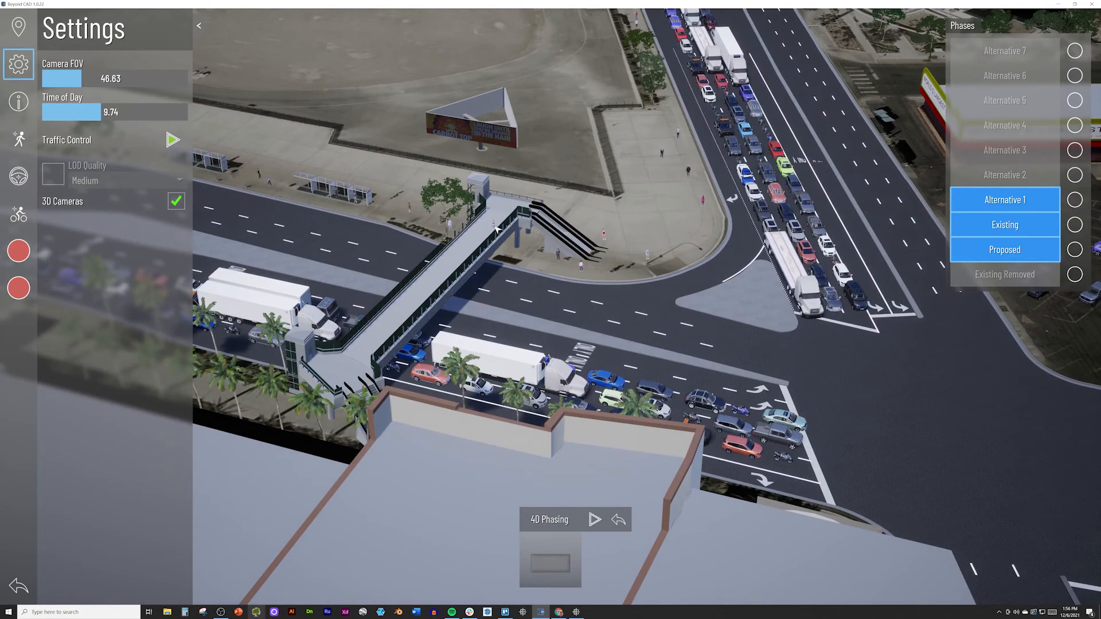
{"action": "left_click", "coordinate": [1006, 201]}
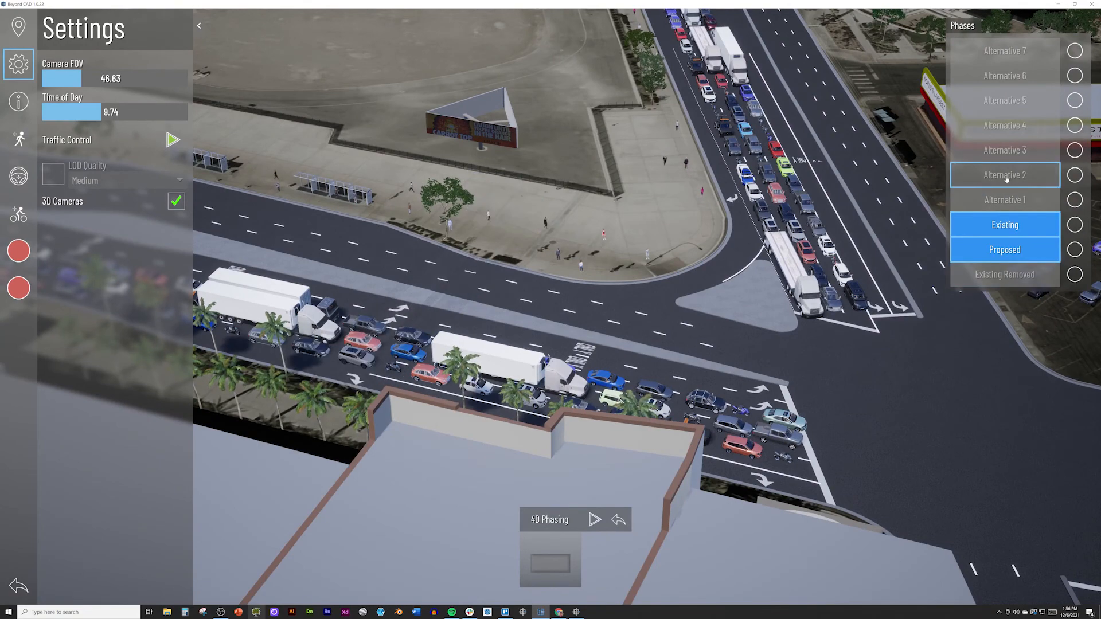
{"action": "left_click", "coordinate": [1004, 175]}
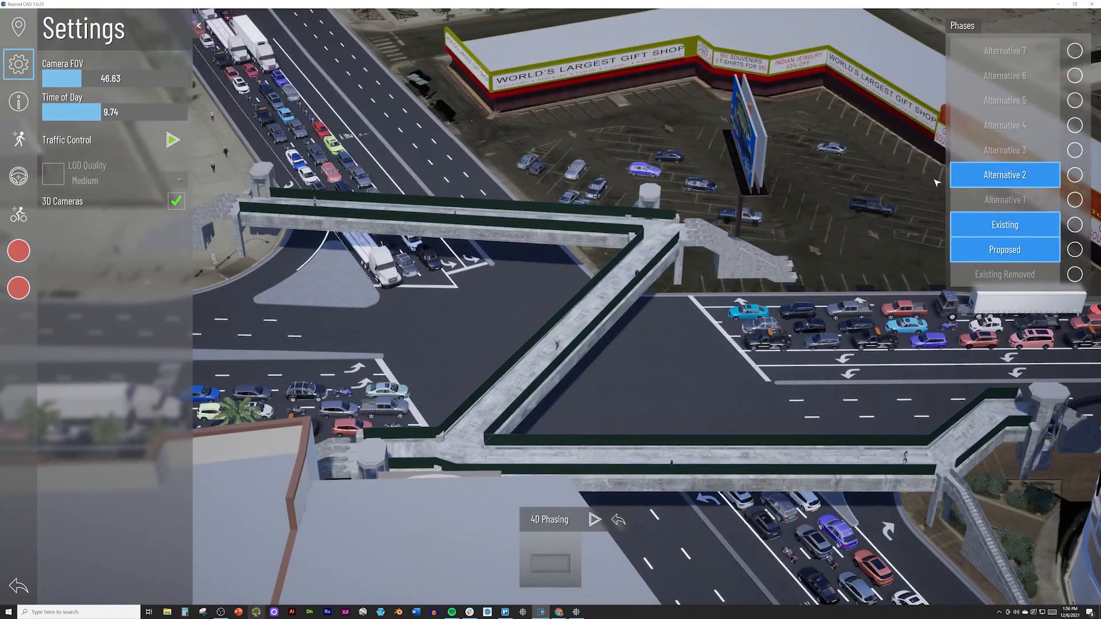
{"action": "left_click", "coordinate": [999, 173]}
{"action": "left_click", "coordinate": [1005, 151]}
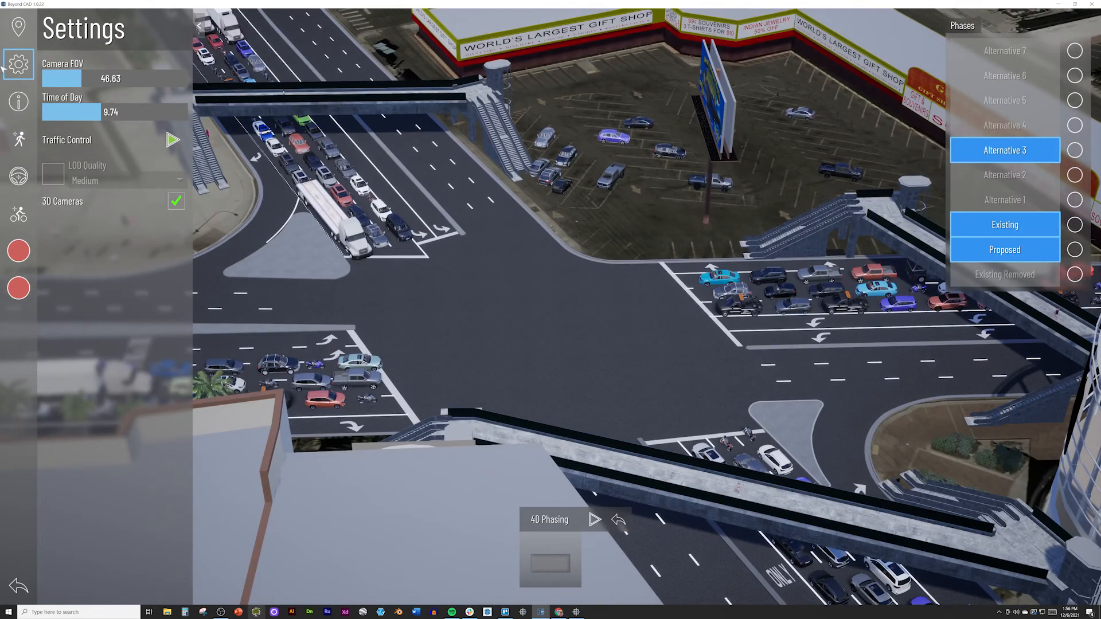
Play the Default animated camera and replace Alternative 3 with Alternative 4 in the displayed phases
{"action": "left_click", "coordinate": [26, 41]}
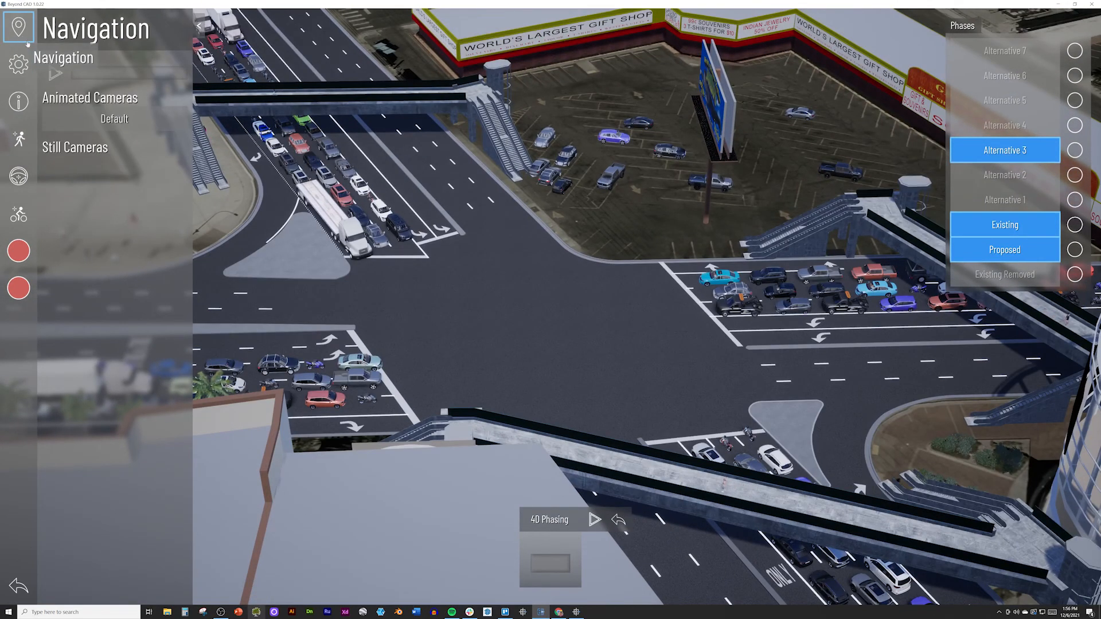
{"action": "left_click", "coordinate": [120, 123]}
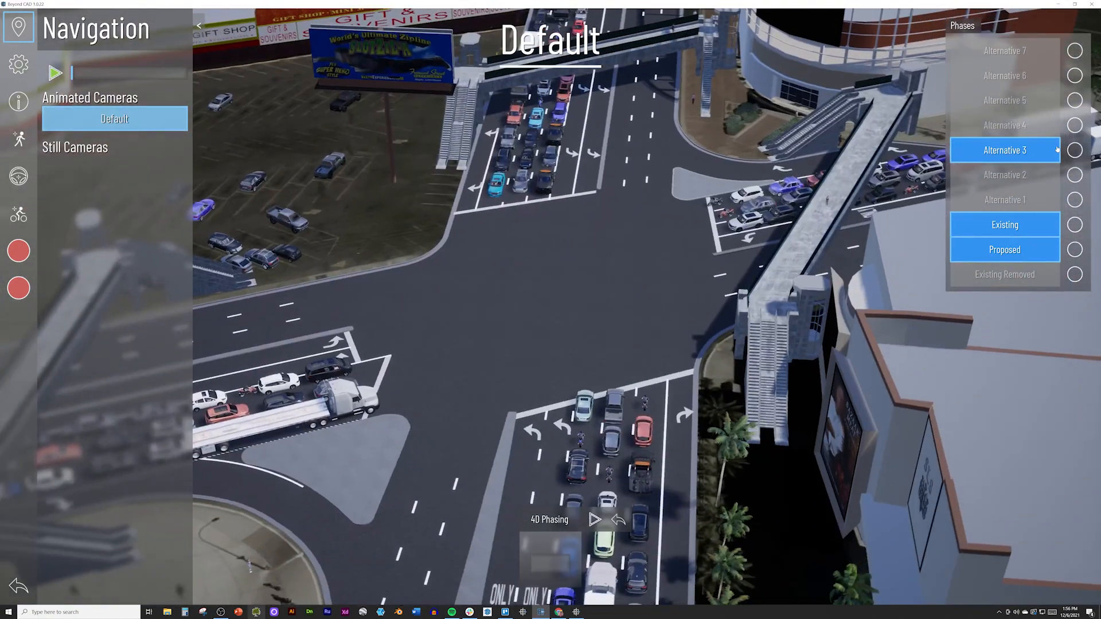
{"action": "left_click", "coordinate": [1037, 124]}
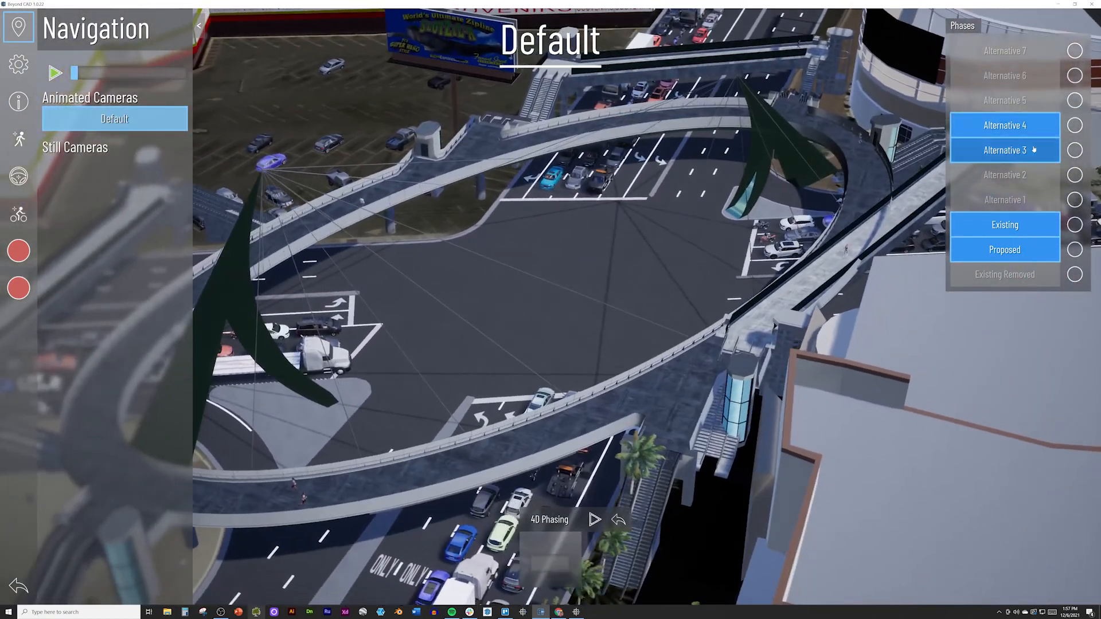
{"action": "left_click", "coordinate": [1033, 149]}
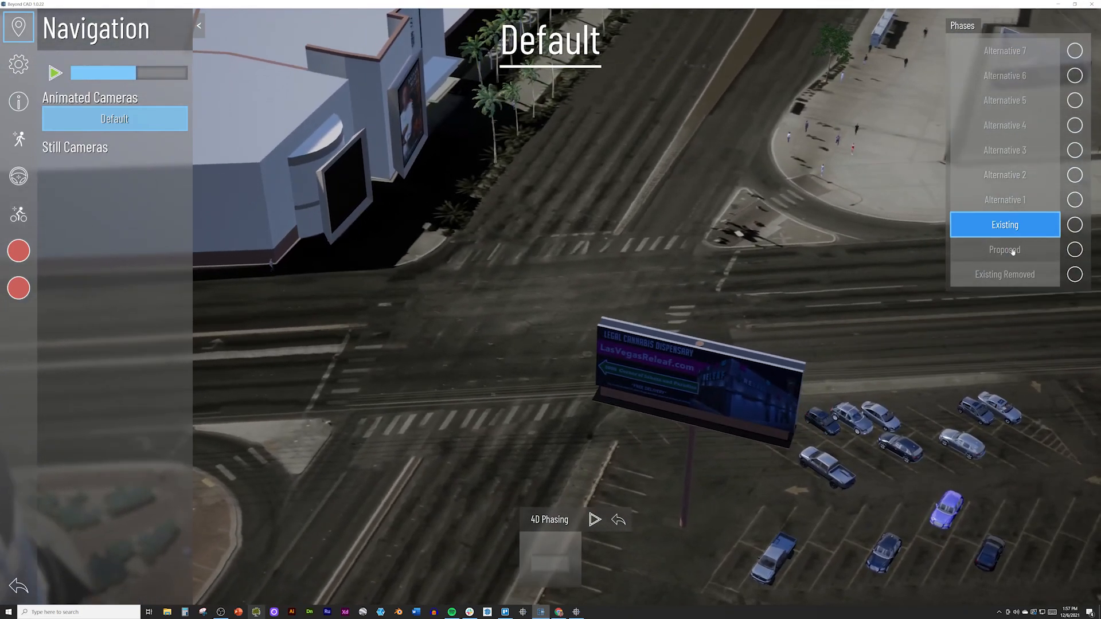
Turn on the Proposed phase, show Existing Removed and toggle Alternative 4, and hide Existing Removed again
{"action": "left_click", "coordinate": [1013, 250]}
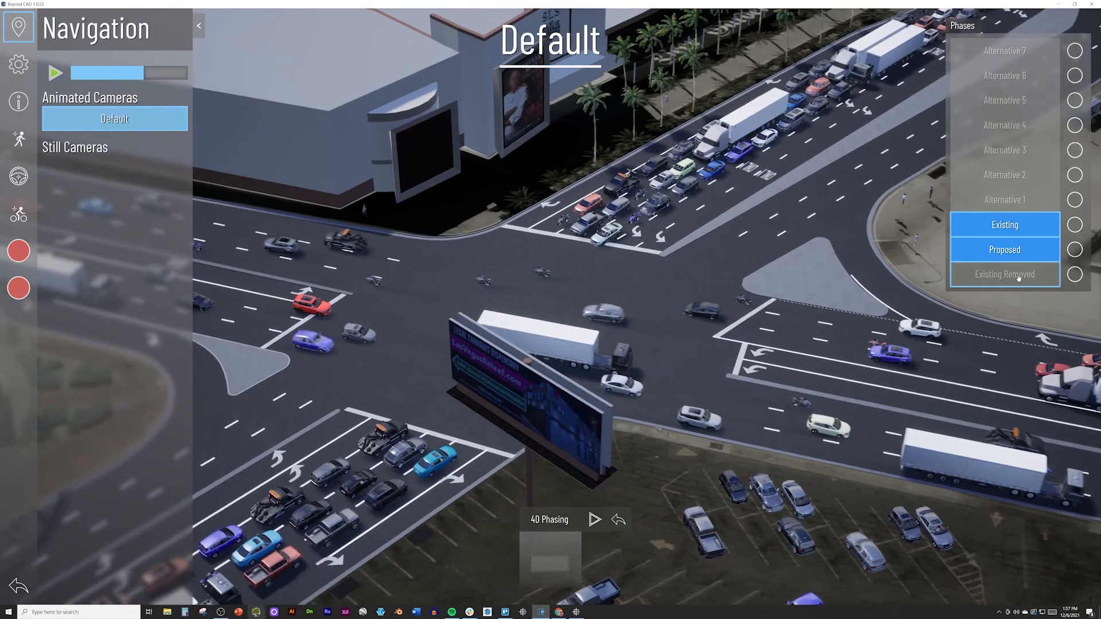
{"action": "left_click", "coordinate": [1019, 276]}
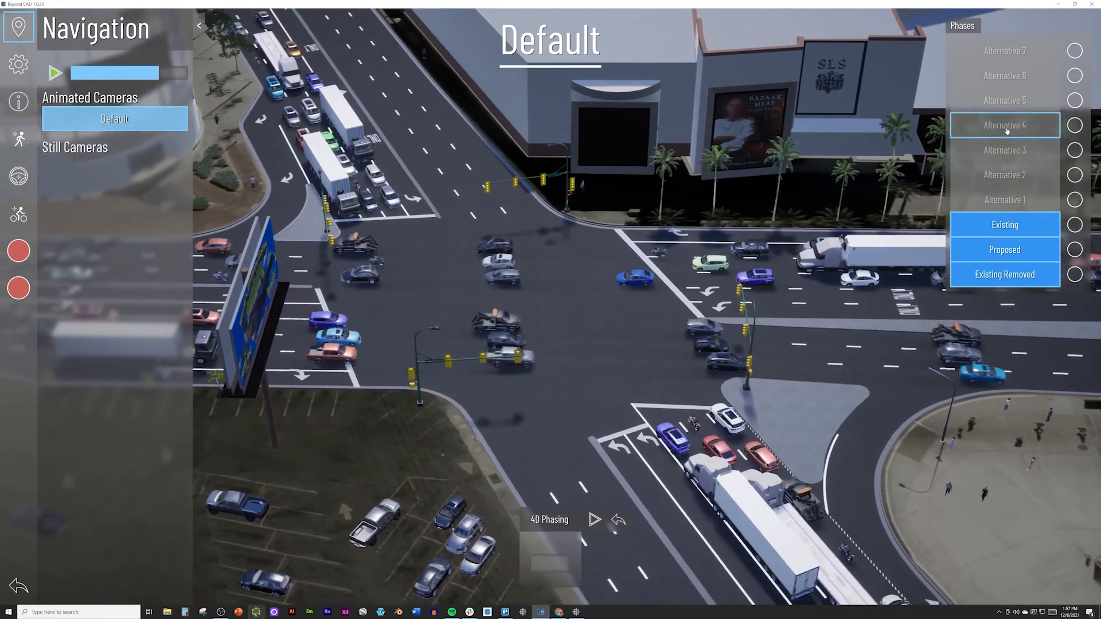
{"action": "left_click", "coordinate": [1007, 131]}
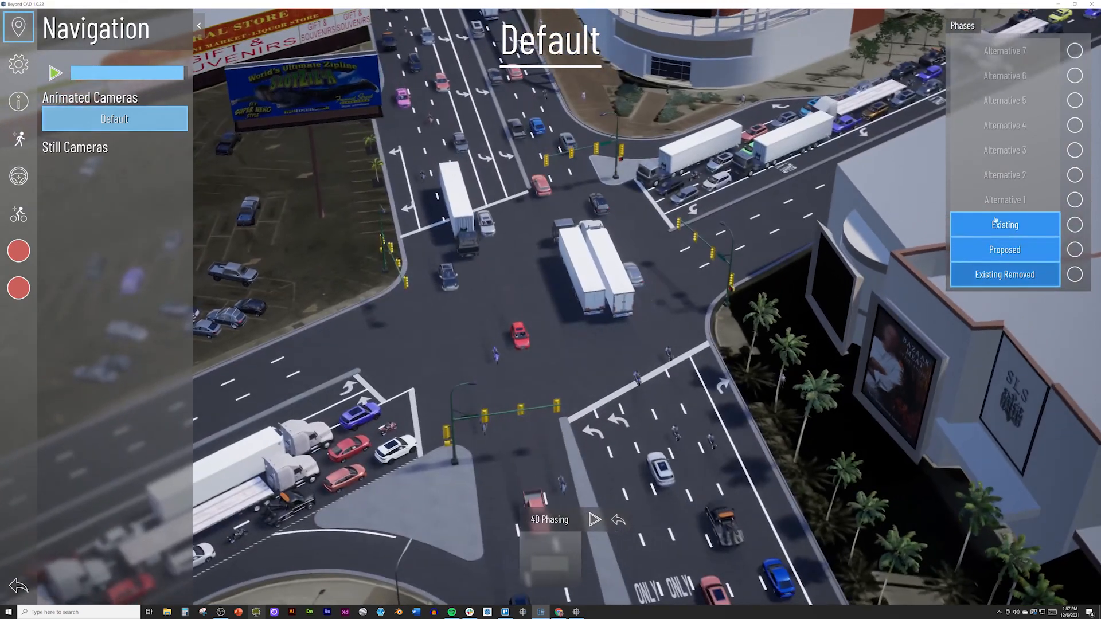
{"action": "left_click", "coordinate": [997, 274]}
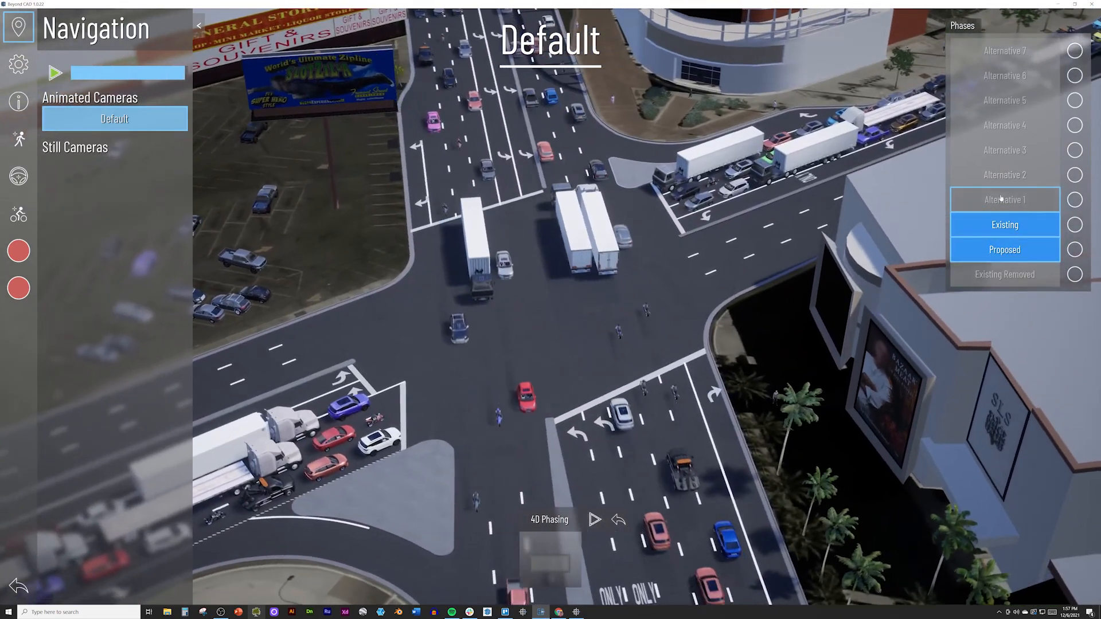
Display Alternative 1 and replace it with Alternative 2 during the camera animation
{"action": "left_click", "coordinate": [997, 199]}
{"action": "left_click", "coordinate": [1003, 177]}
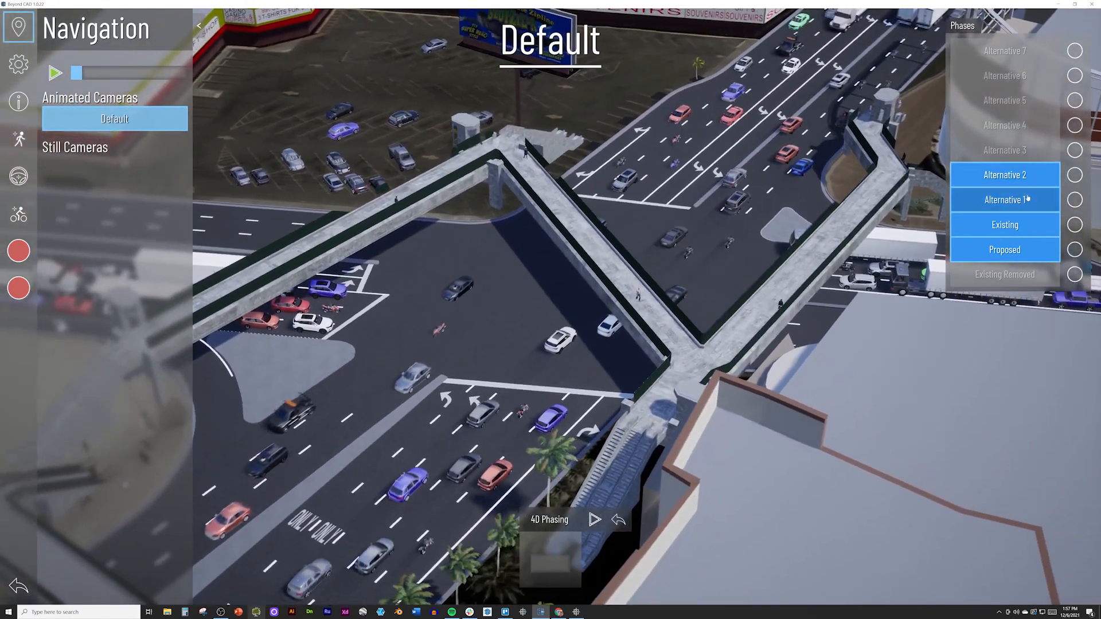
{"action": "left_click", "coordinate": [1026, 199]}
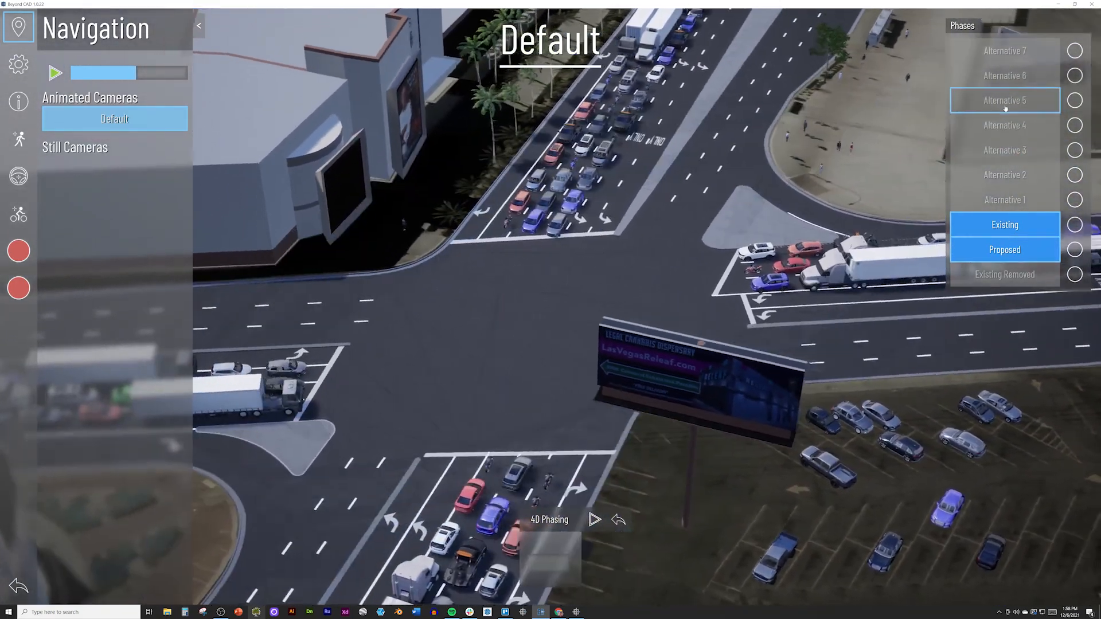
Display Alternative 5 during the camera animation, and move on from Alternative 6 by turning on Alternative 7
{"action": "left_click", "coordinate": [1004, 106]}
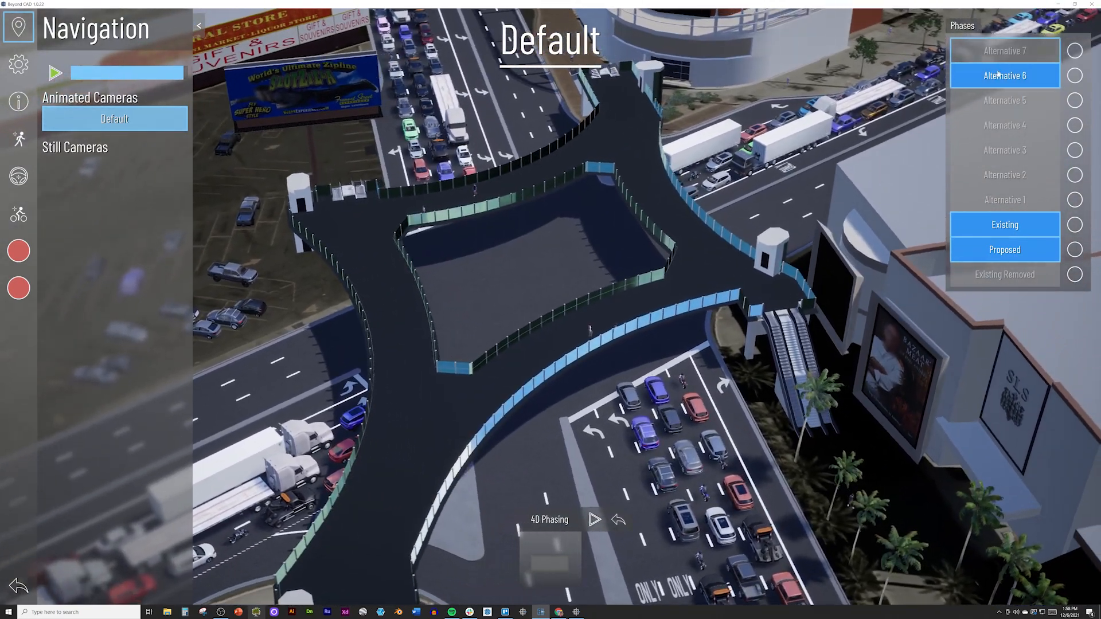
{"action": "left_click", "coordinate": [1005, 51]}
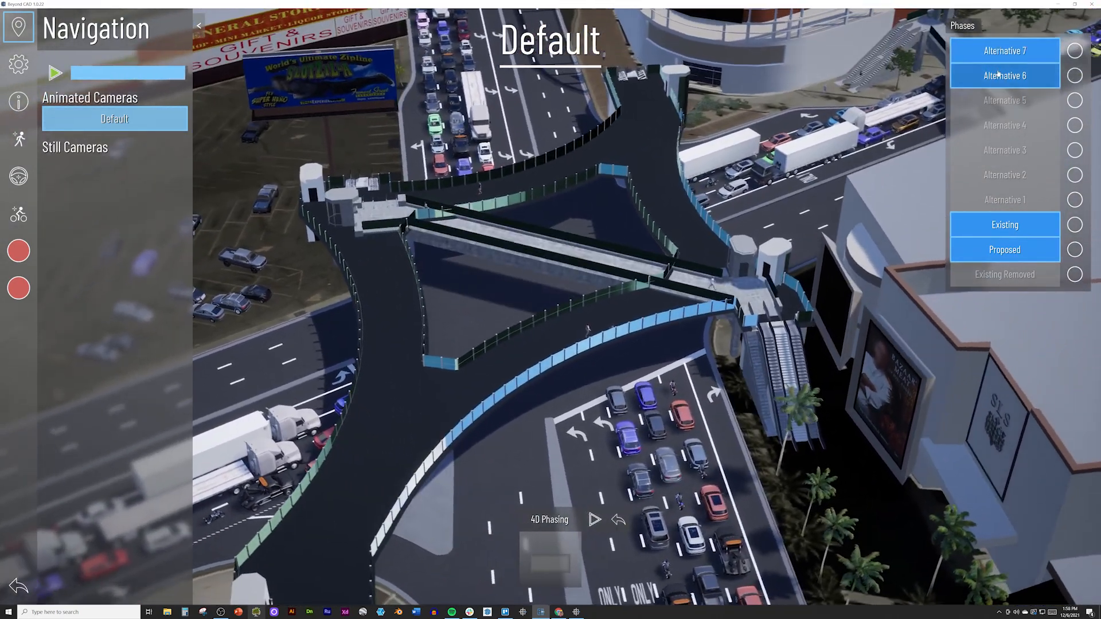